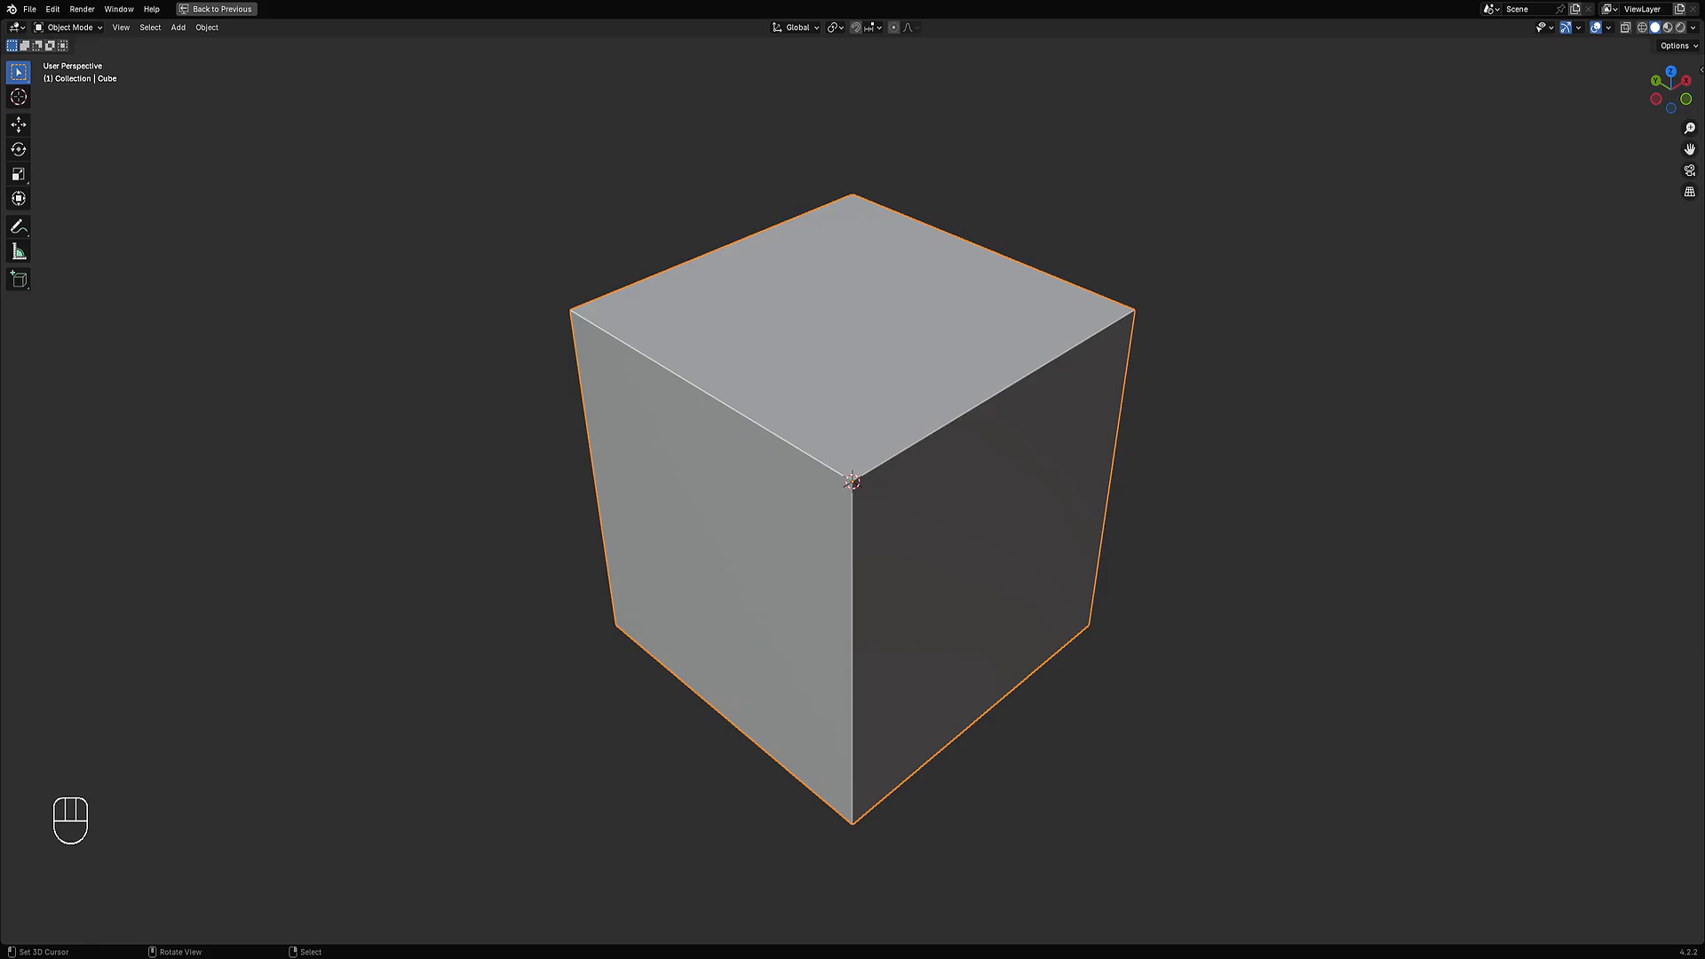
# Enter Edit Mode on the cube and flatten it along Z into a thin slab.
pyautogui.scroll(-5, 852, 480)
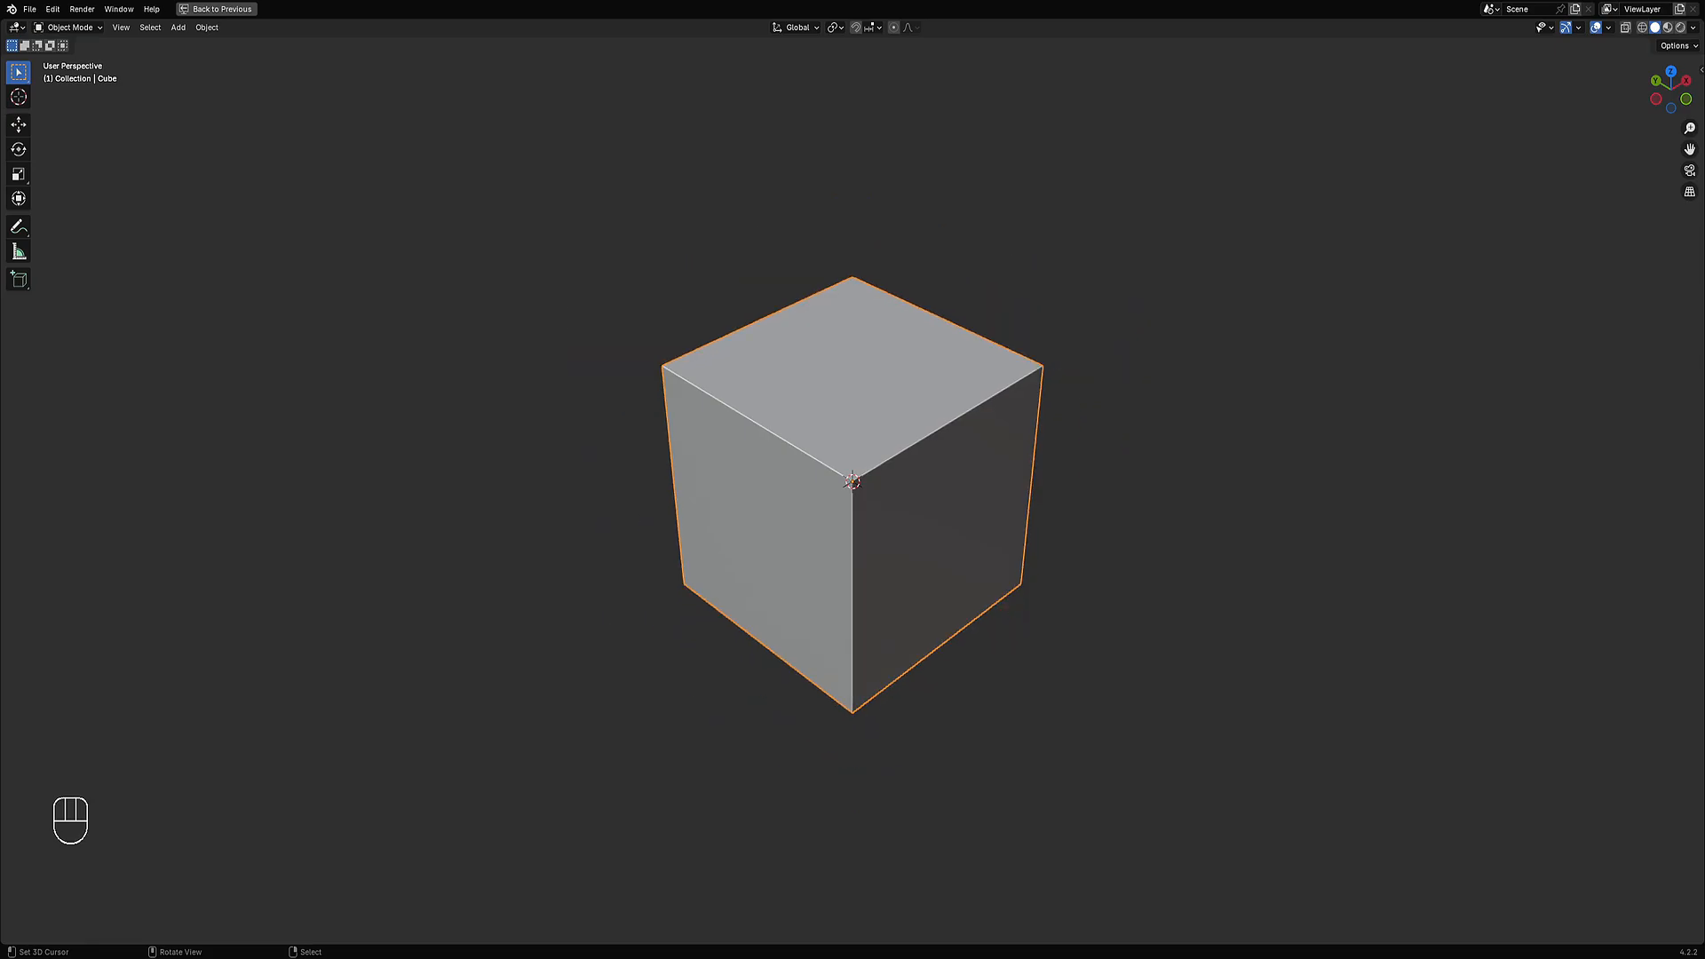
pyautogui.press('Tab')
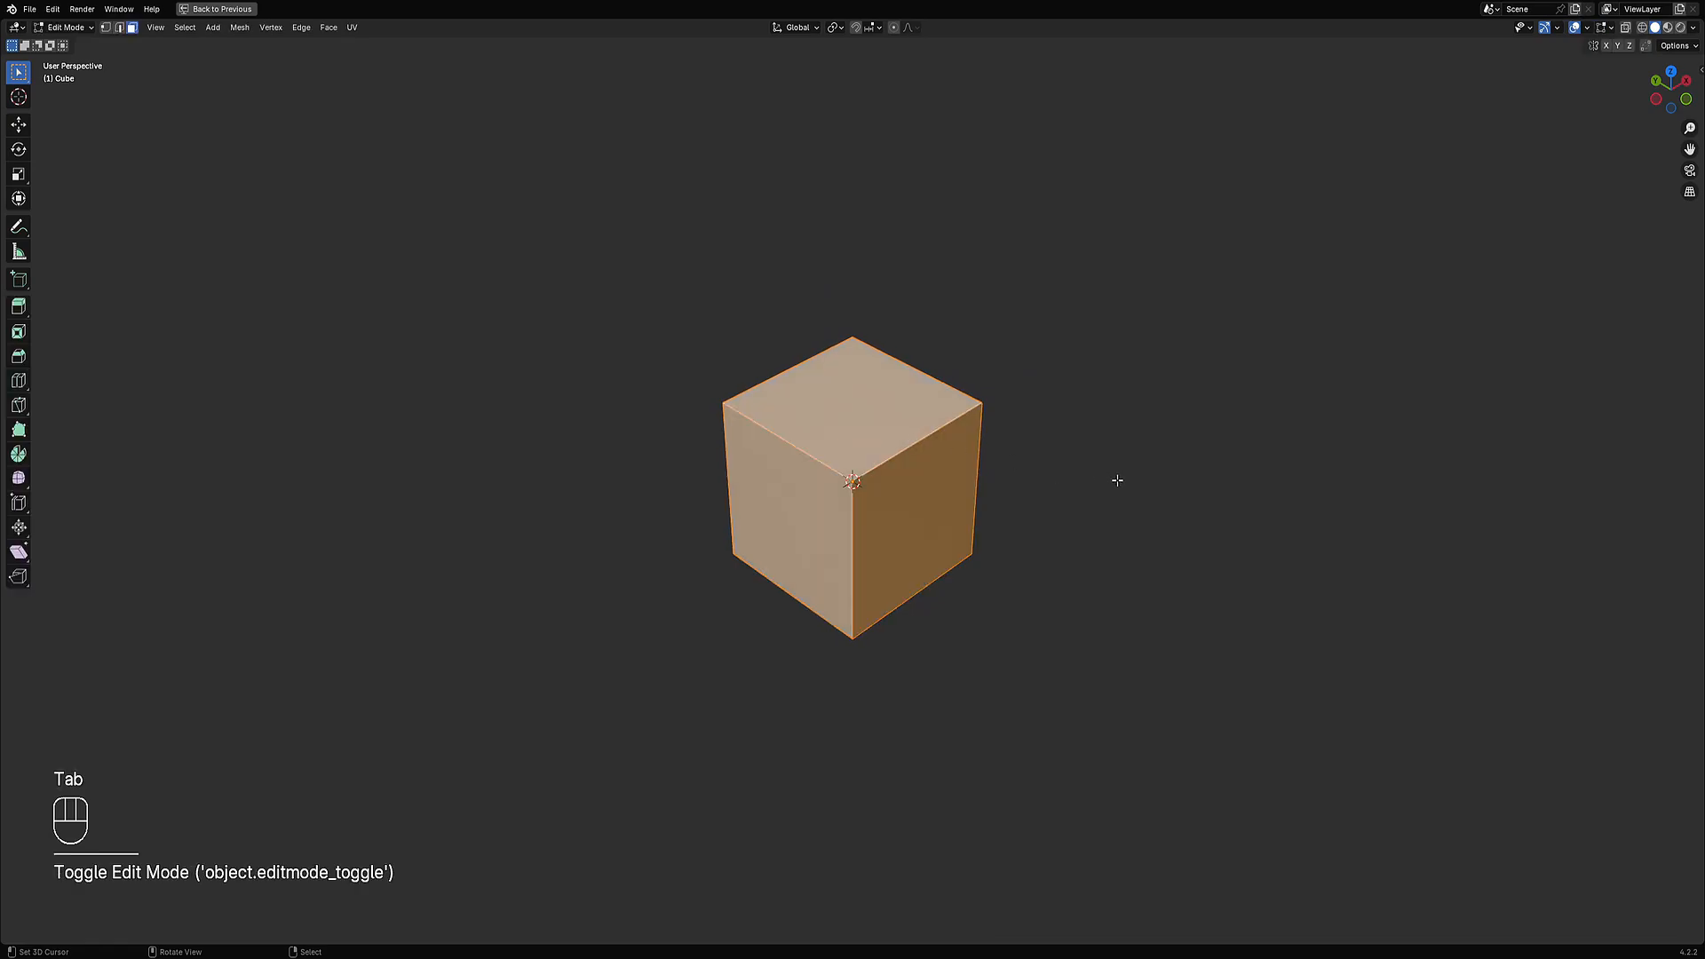
pyautogui.press('s')
pyautogui.press('z')
pyautogui.click(894, 480)
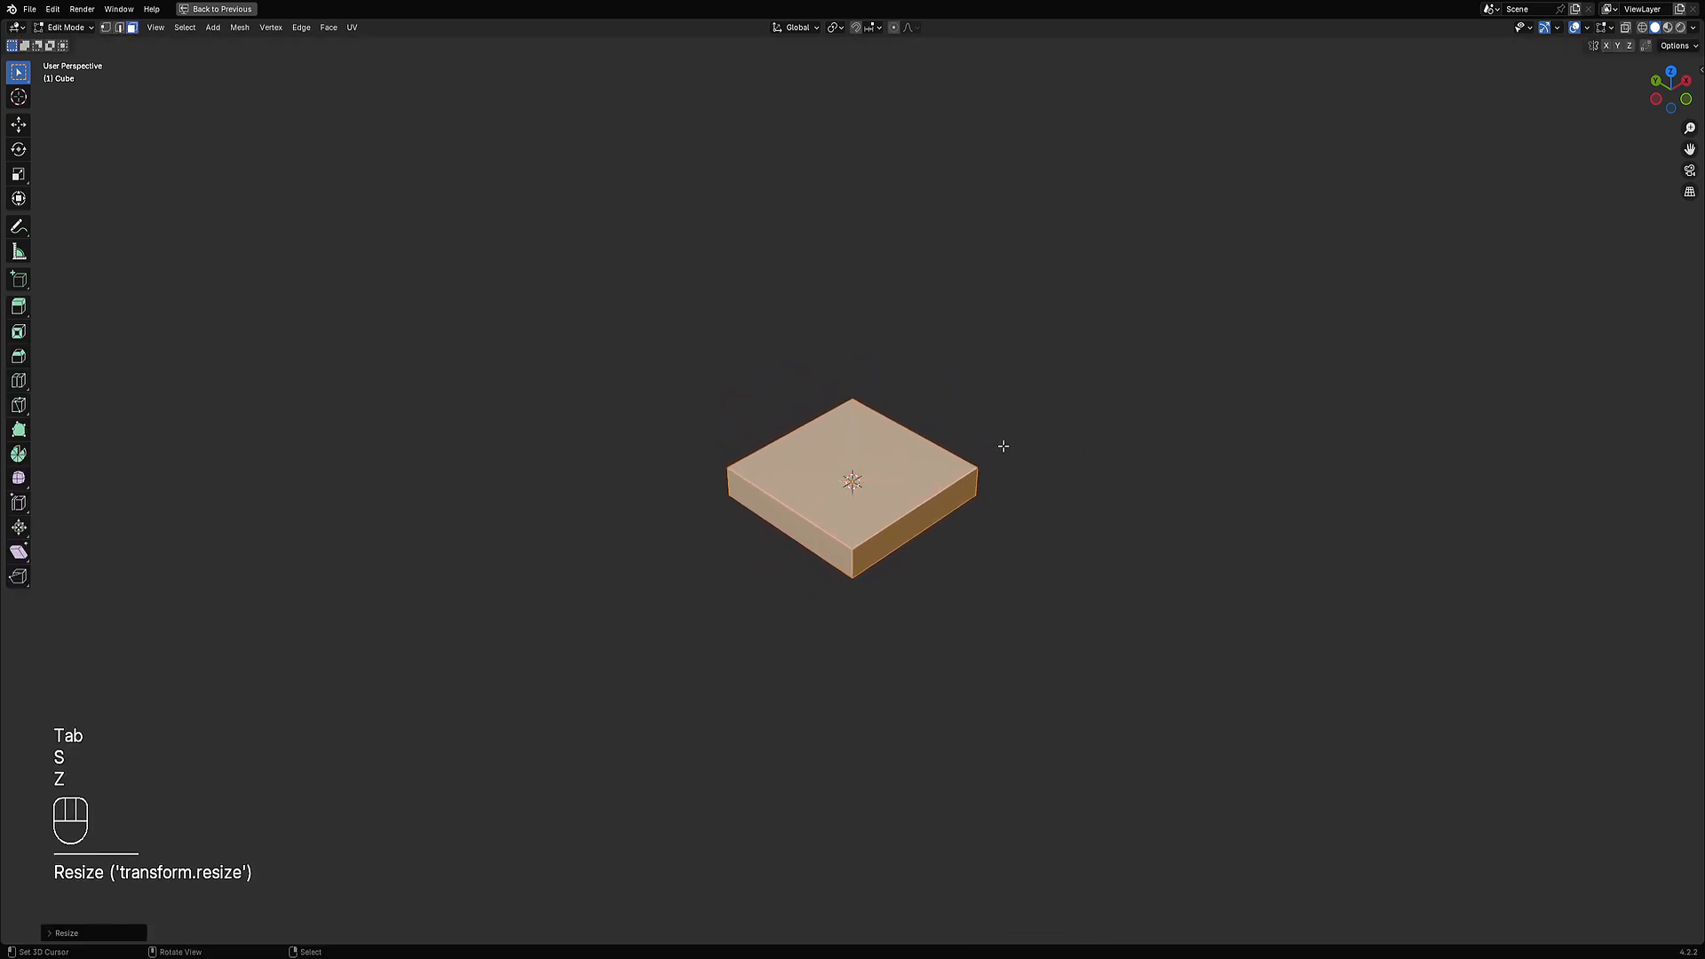
# Narrow the slab along X, rescale it uniformly, and return to Object Mode.
pyautogui.press('s')
pyautogui.press('x')
pyautogui.click(944, 461)
pyautogui.press('s')
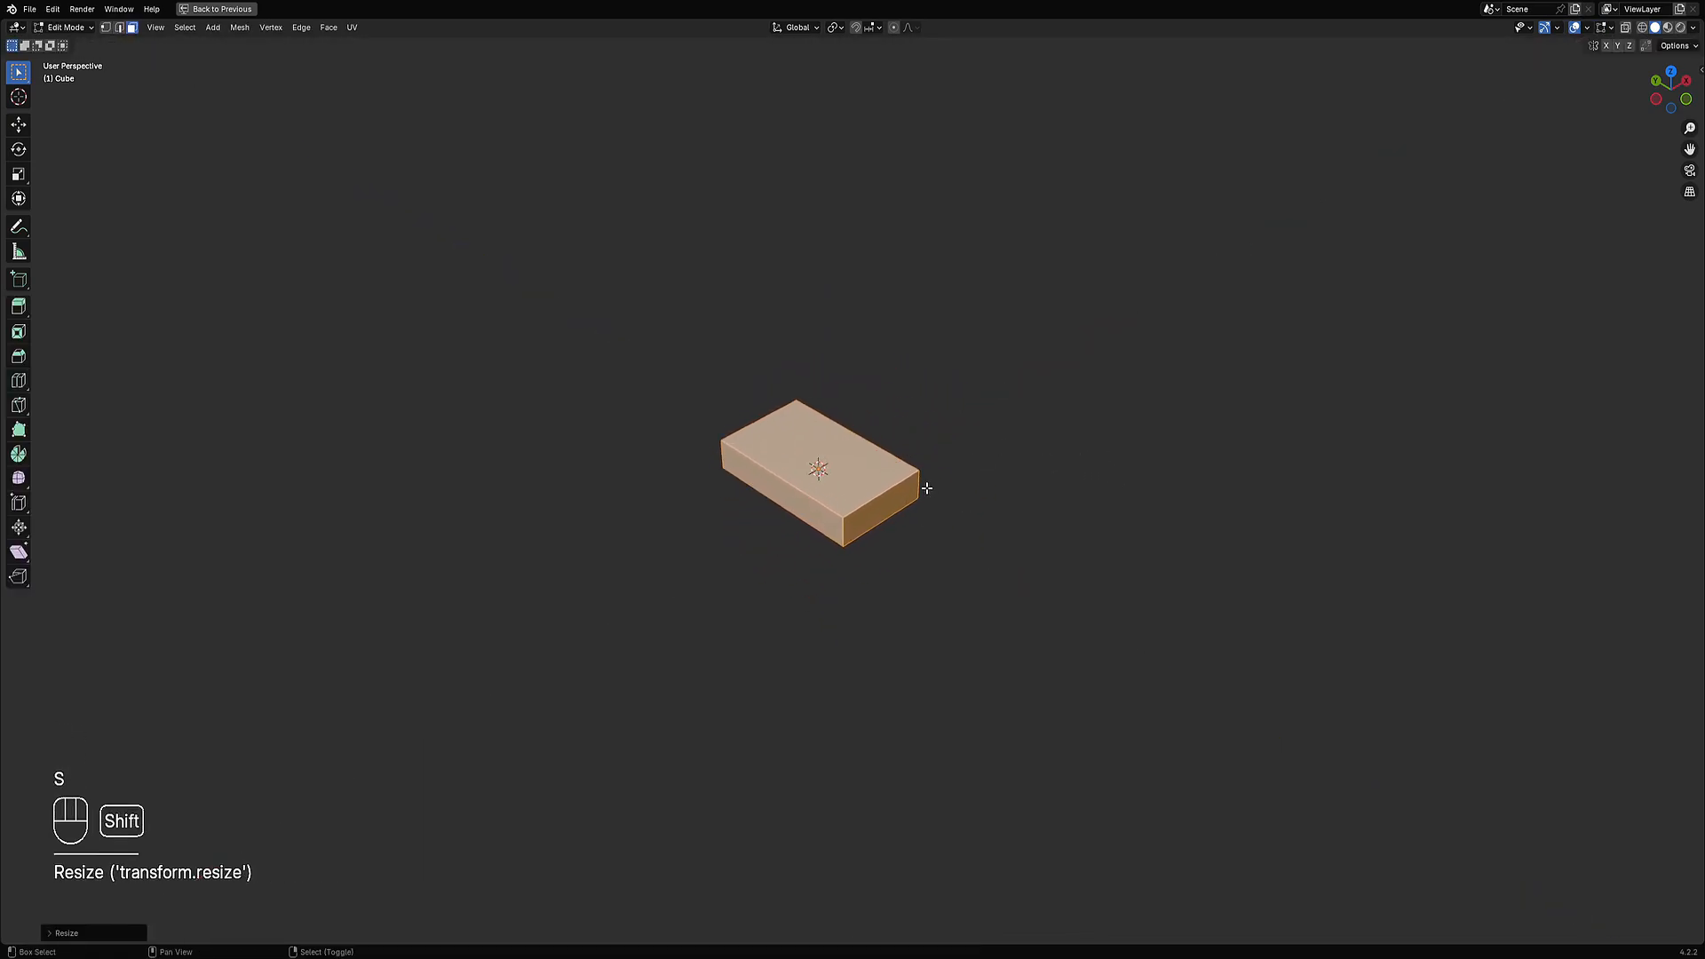
pyautogui.click(925, 488)
pyautogui.press('Tab')
pyautogui.keyDown('shift'); pyautogui.moveTo(921, 409); pyautogui.dragTo(948, 365, button='middle'); pyautogui.keyUp('shift')
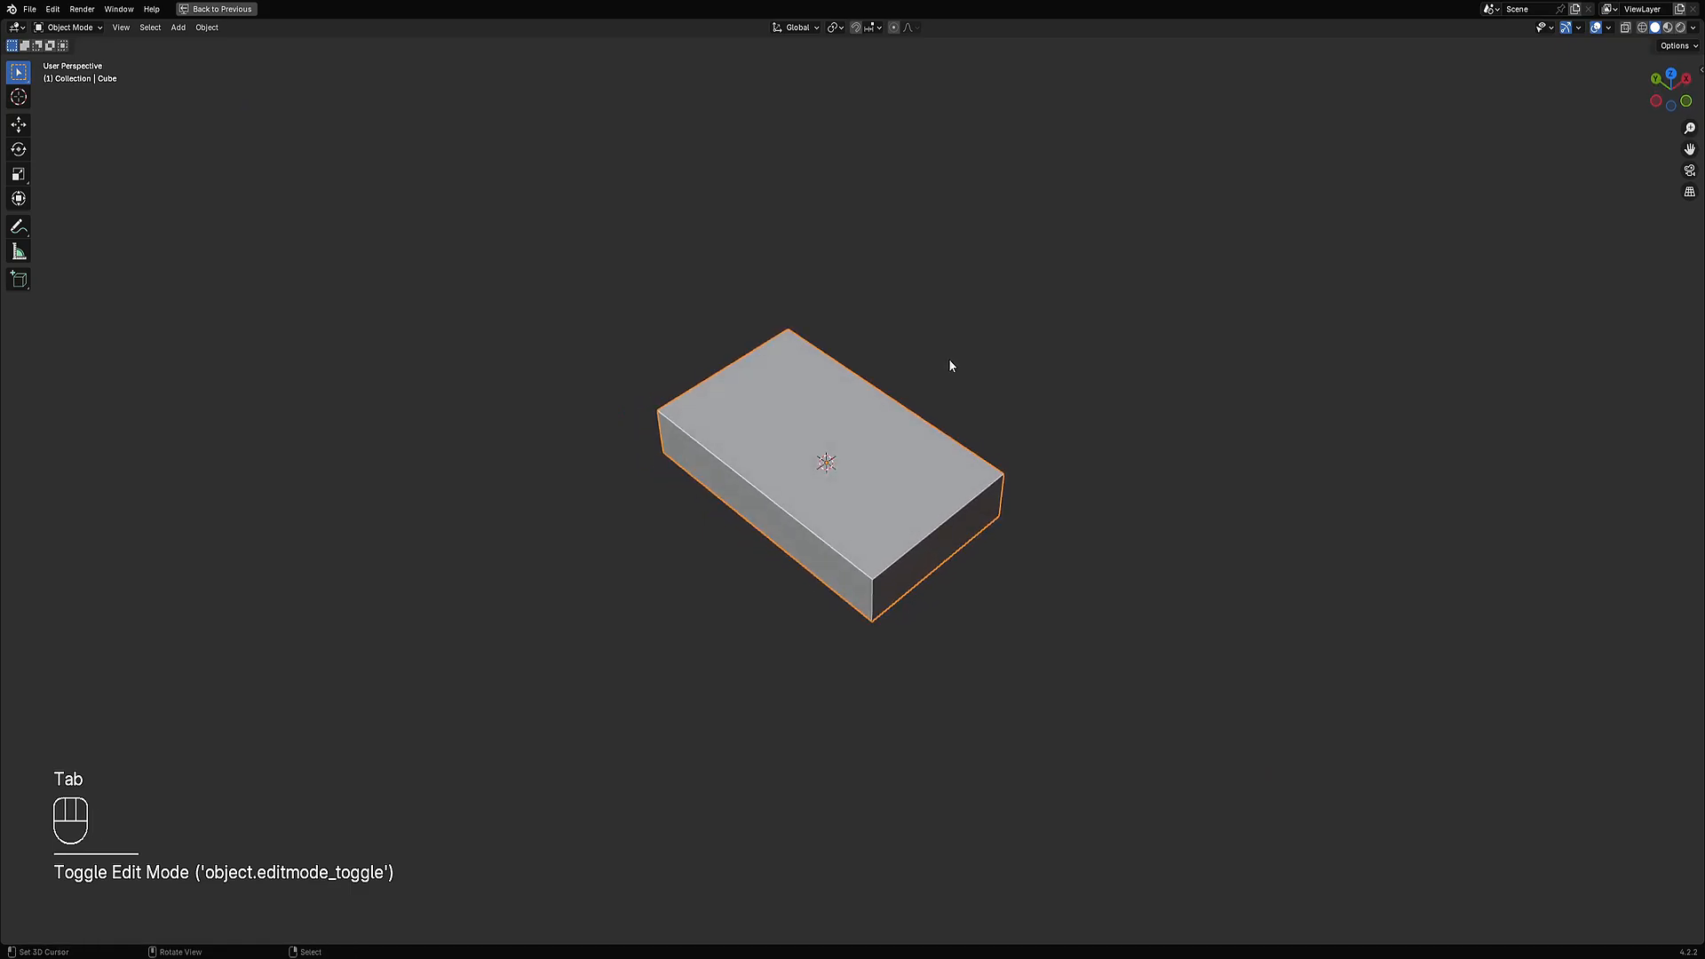
# Apply Auto Mirror to the slab across the X axis.
pyautogui.hotkey('shift', 'ctrl', 'x')
pyautogui.click(946, 360)
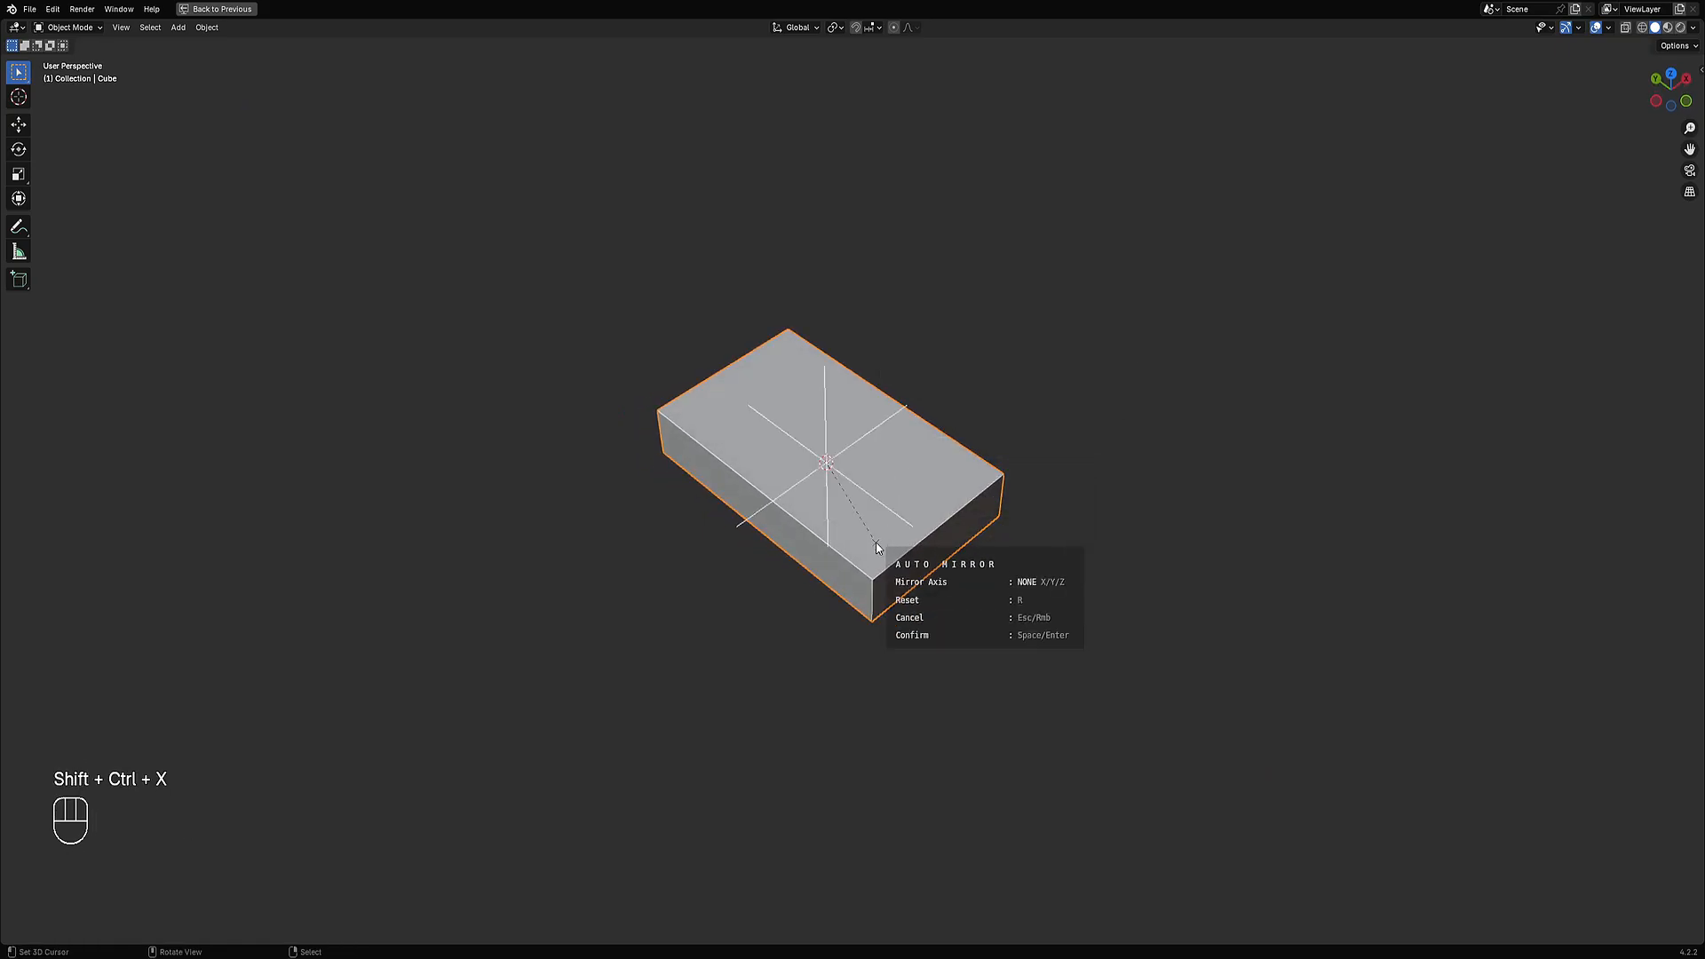
pyautogui.press('x')
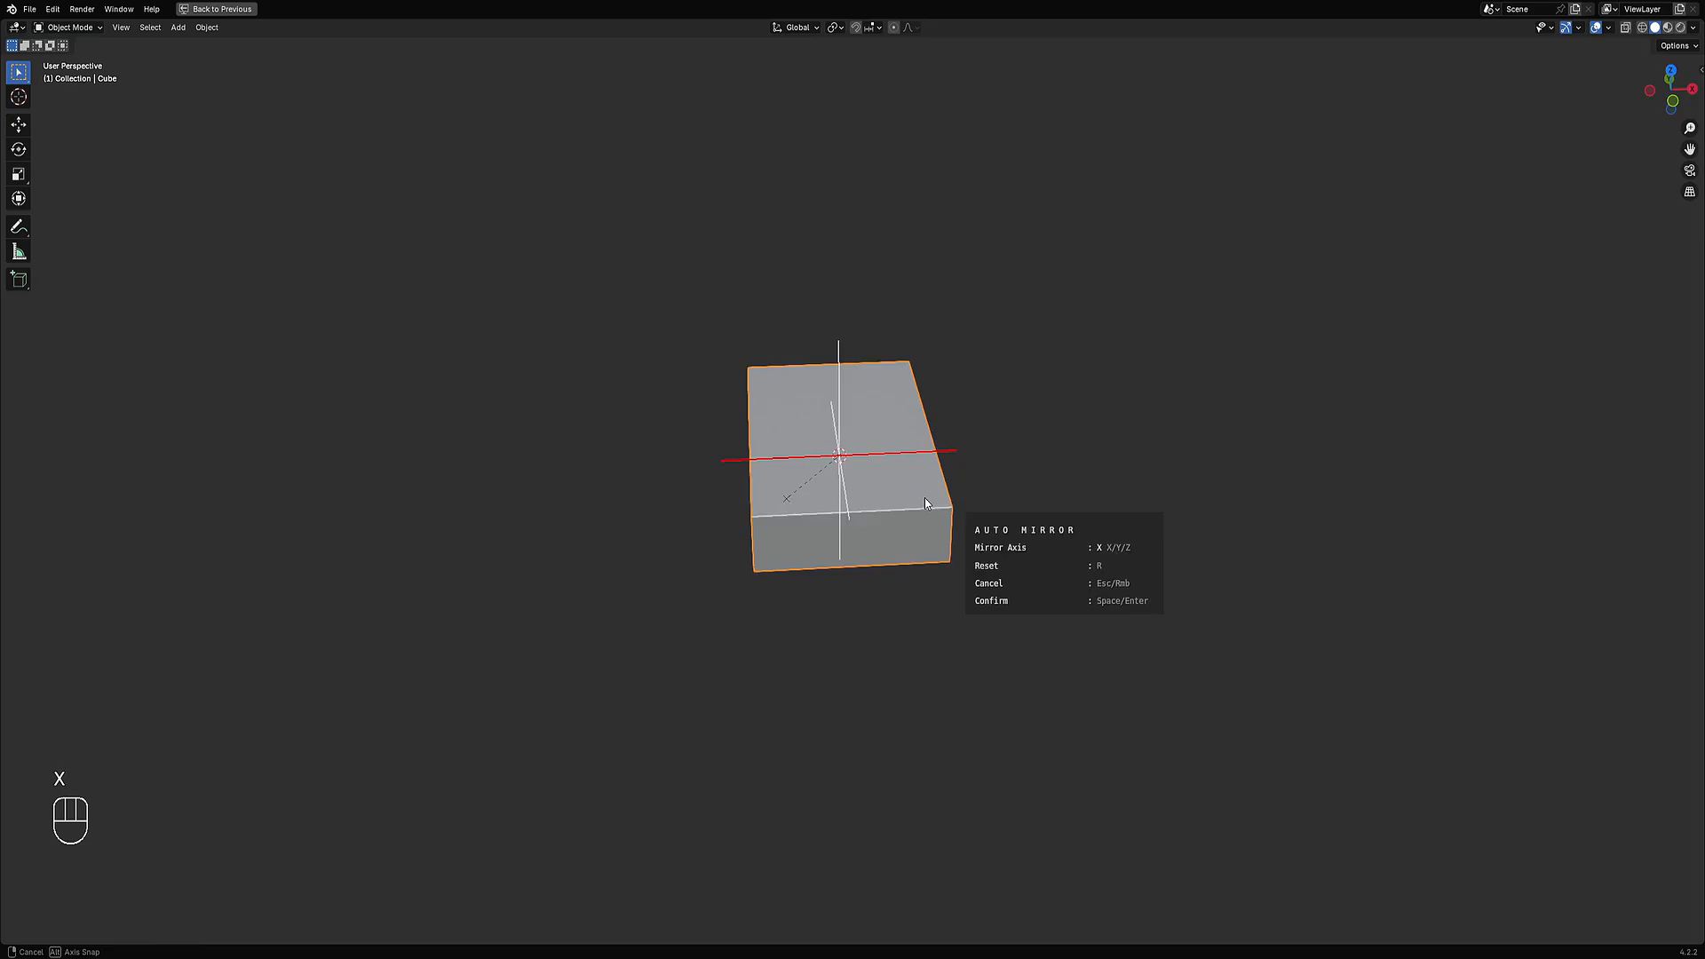
pyautogui.press('space')
# Add a lengthwise loop cut near the hull's outer side and extrude the outer underside strip downward.
pyautogui.press('Tab')
pyautogui.moveTo(915, 511); pyautogui.dragTo(866, 408, button='middle')
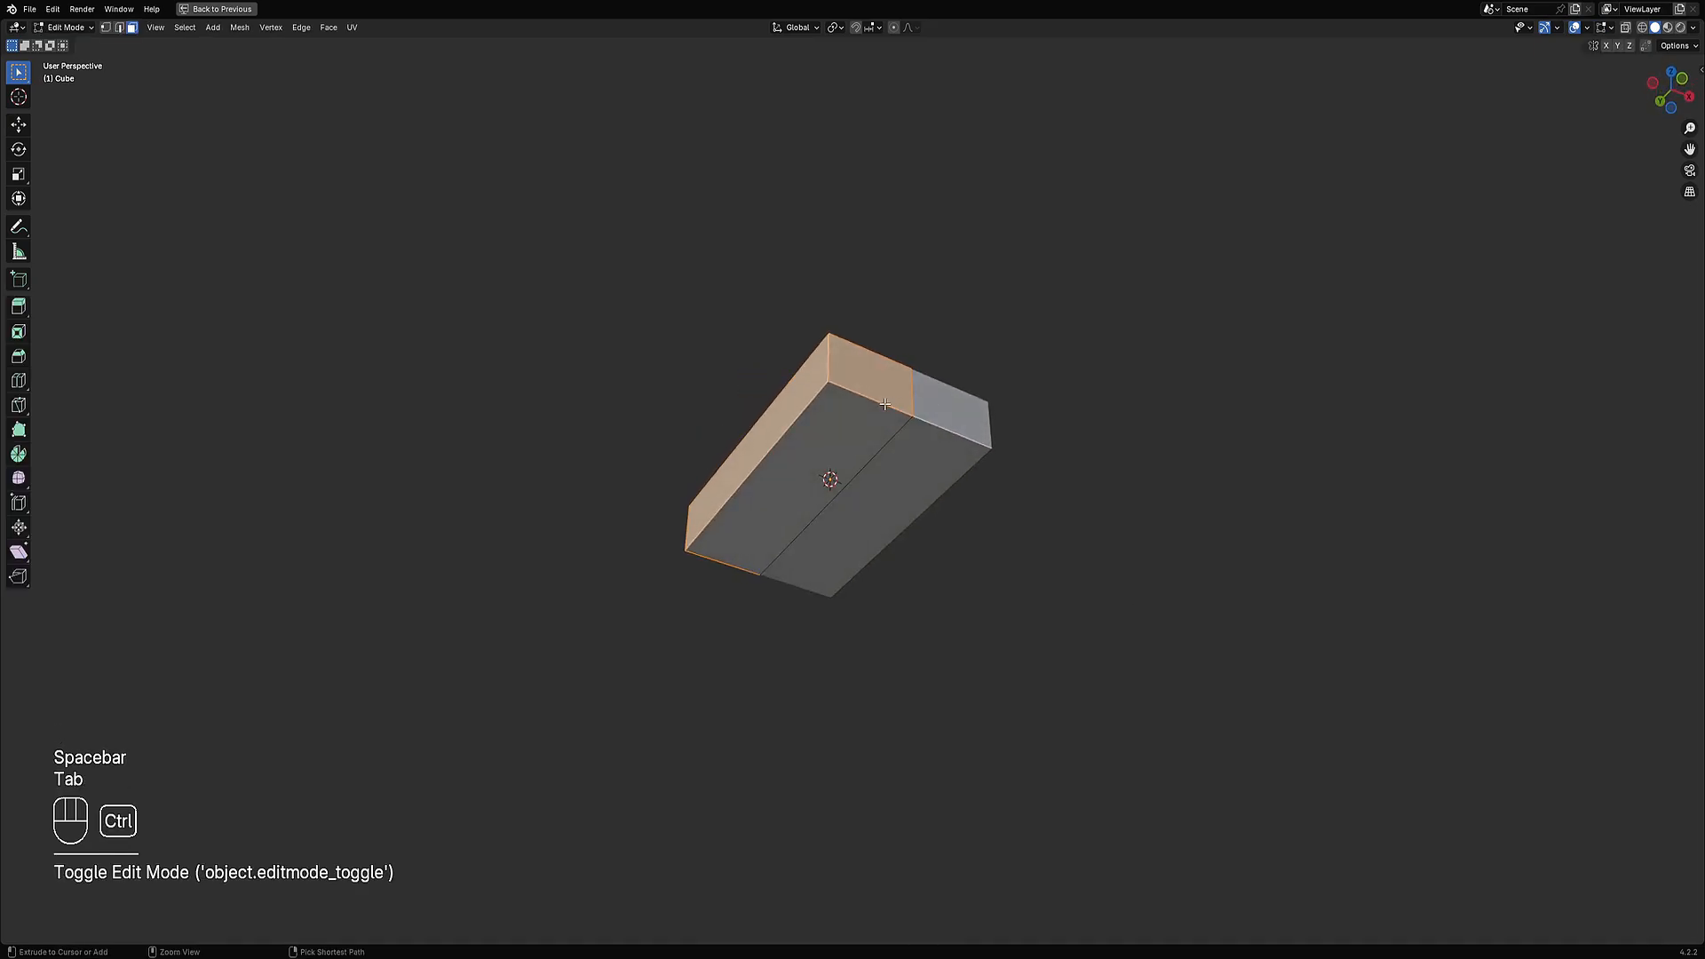
pyautogui.hotkey('ctrl', 'r')
pyautogui.click(866, 406)
pyautogui.click(863, 405)
pyautogui.press('3')
pyautogui.click(813, 461)
pyautogui.press('e')
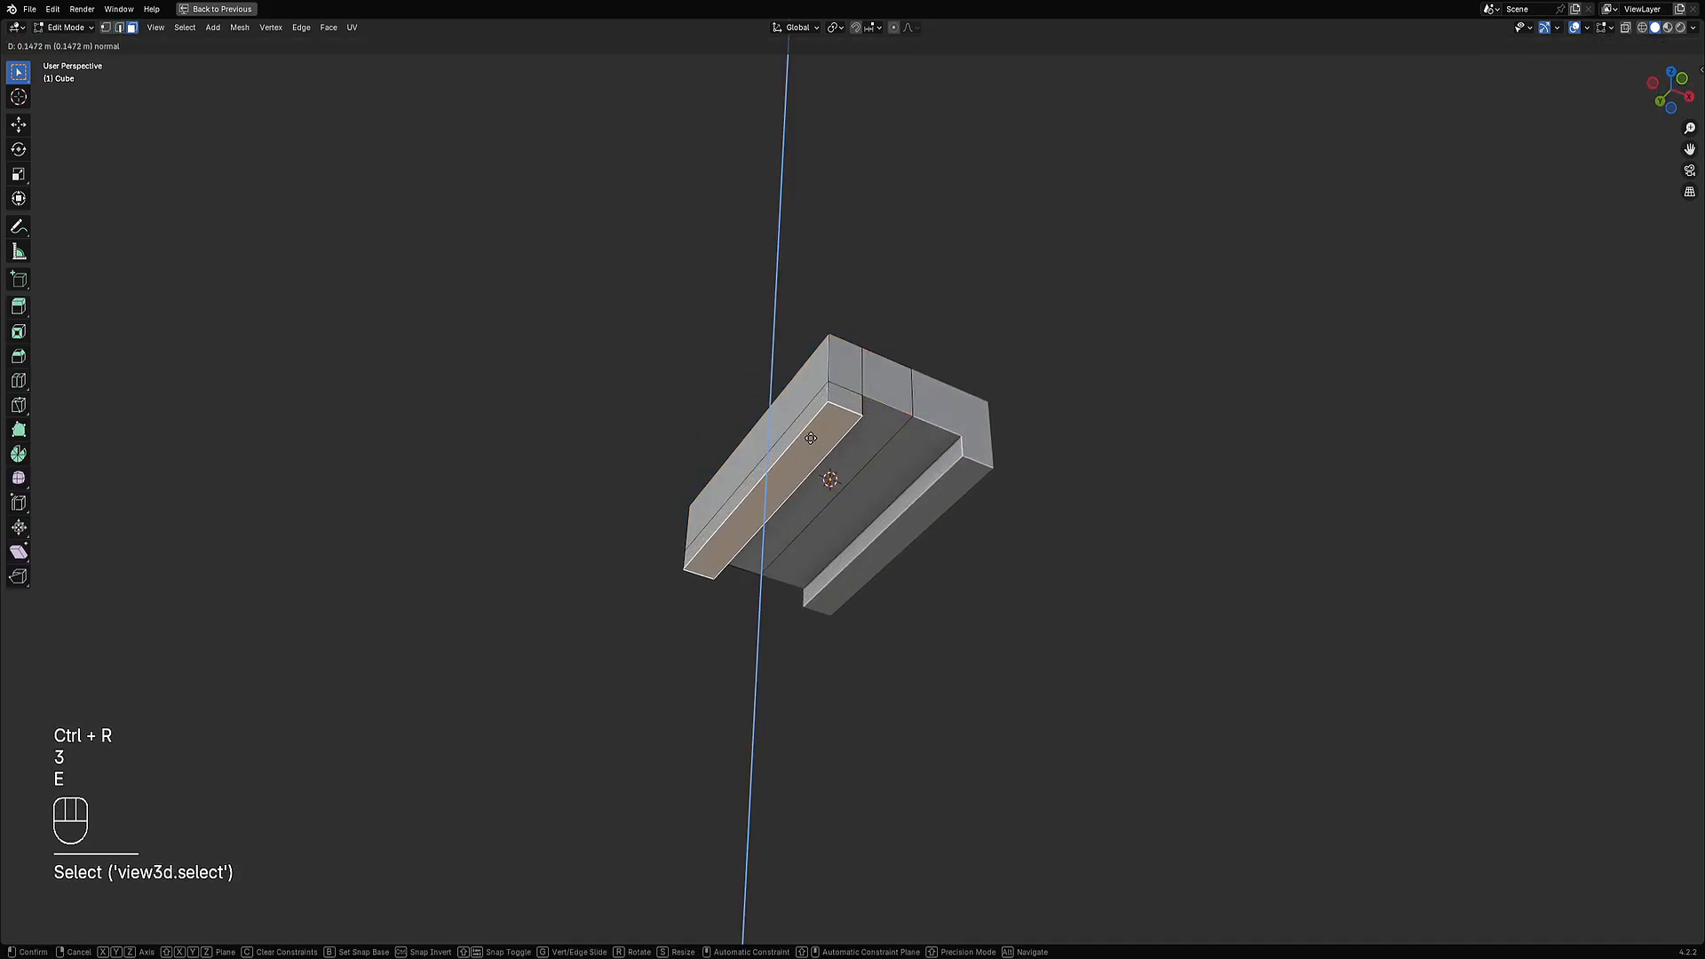
pyautogui.click(833, 430)
# Add five evenly spaced crosswise loop cuts along the hull's outer side.
pyautogui.moveTo(833, 430); pyautogui.dragTo(1031, 497, button='middle')
pyautogui.hotkey('ctrl', 'r')
pyautogui.scroll(1, 810, 503)
pyautogui.click(810, 502)
pyautogui.click(810, 502)
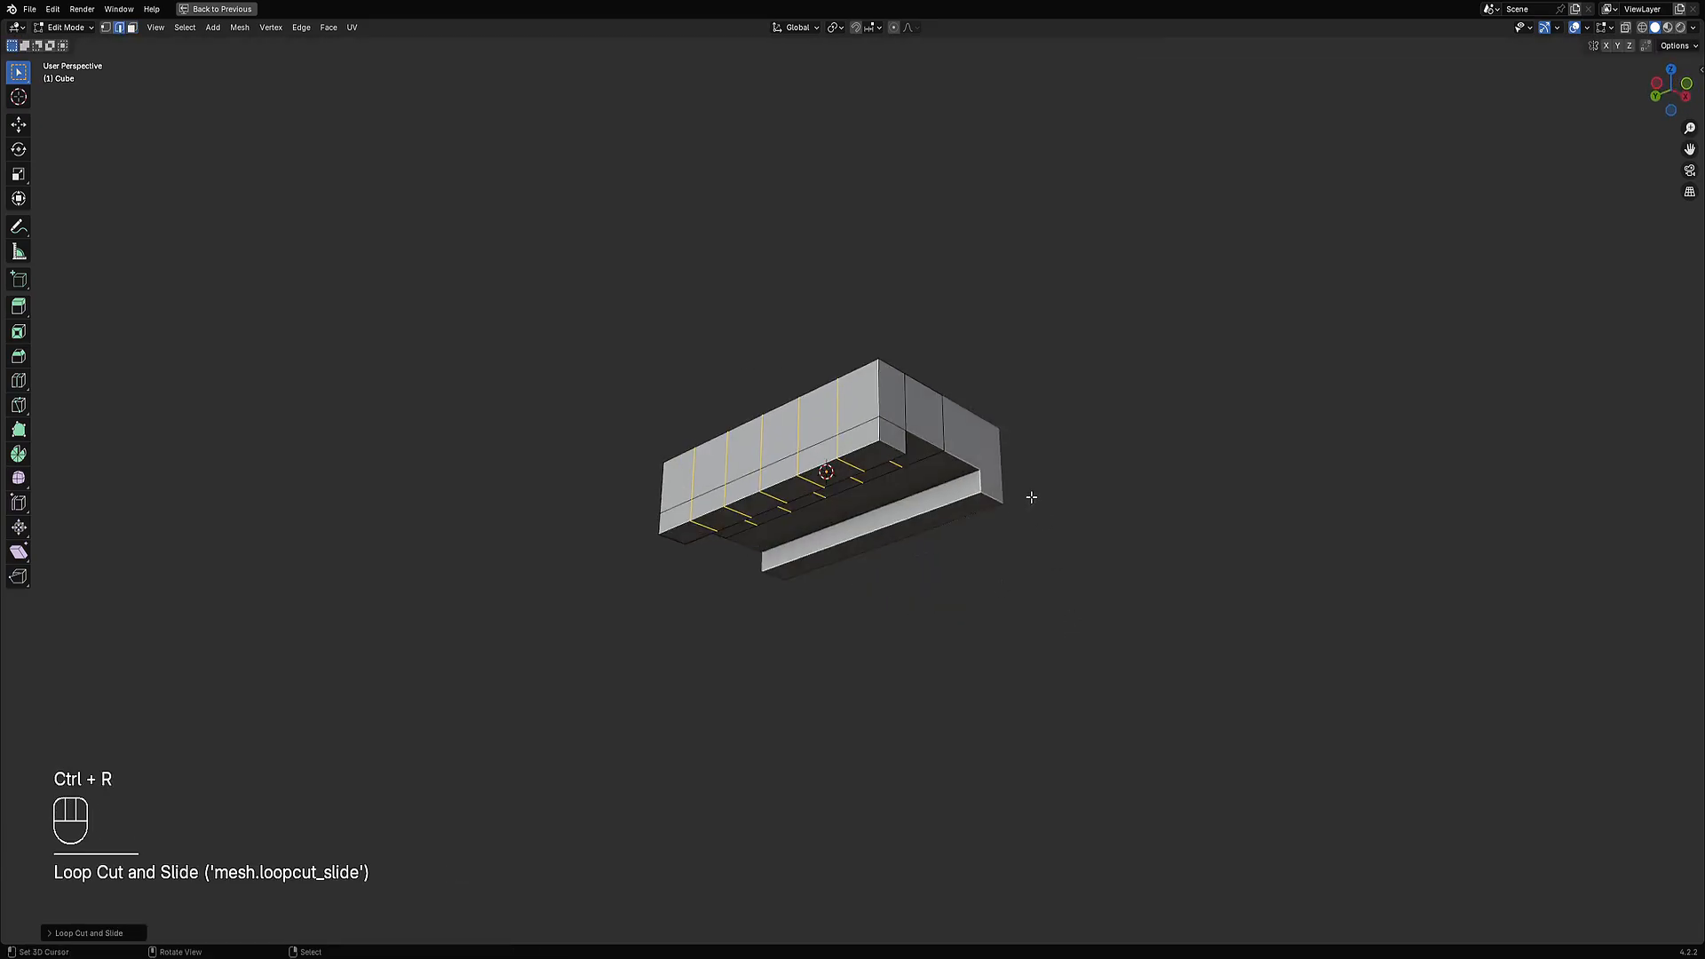
# Scale the two lower end edges of the underside strip inward along Y to slope both ends.
pyautogui.click(876, 453)
pyautogui.moveTo(854, 509); pyautogui.dragTo(861, 473, button='middle')
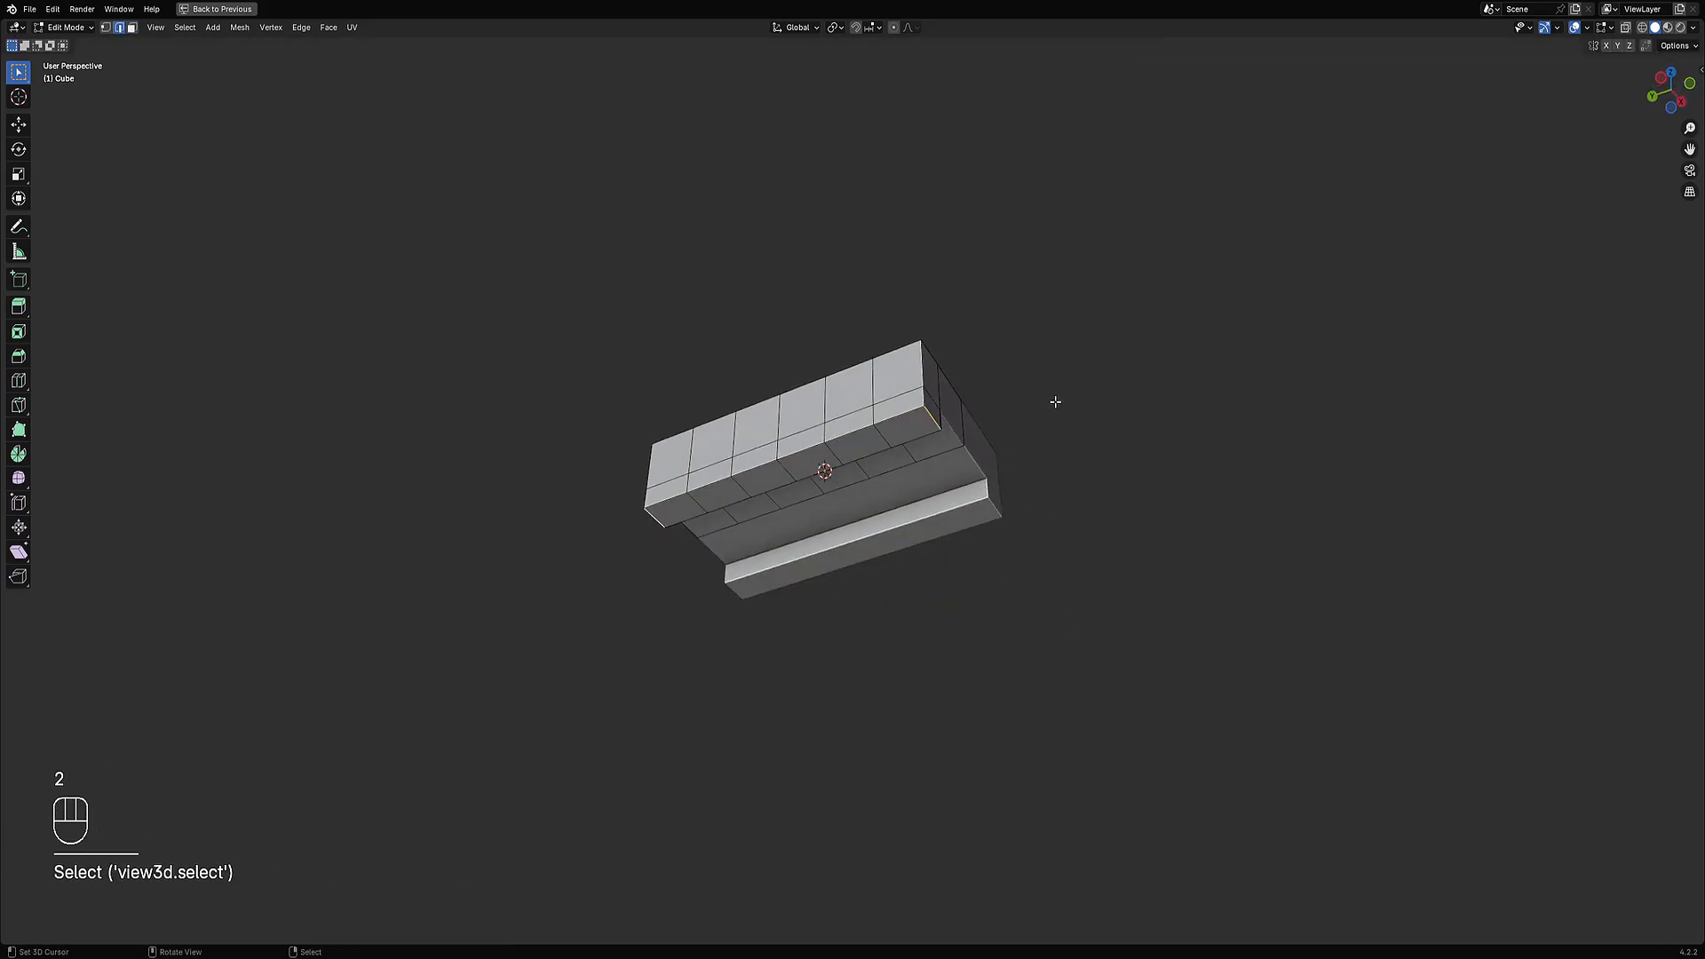
pyautogui.press('s')
pyautogui.press('y')
pyautogui.click(1009, 383)
pyautogui.moveTo(1009, 383); pyautogui.dragTo(853, 497, button='middle')
pyautogui.press('3')
pyautogui.click(736, 398)
pyautogui.moveTo(736, 398); pyautogui.dragTo(858, 446, button='middle')
pyautogui.keyDown('shift'); pyautogui.click(786, 509); pyautogui.keyUp('shift')
pyautogui.keyDown('shift'); pyautogui.click(844, 508); pyautogui.keyUp('shift')
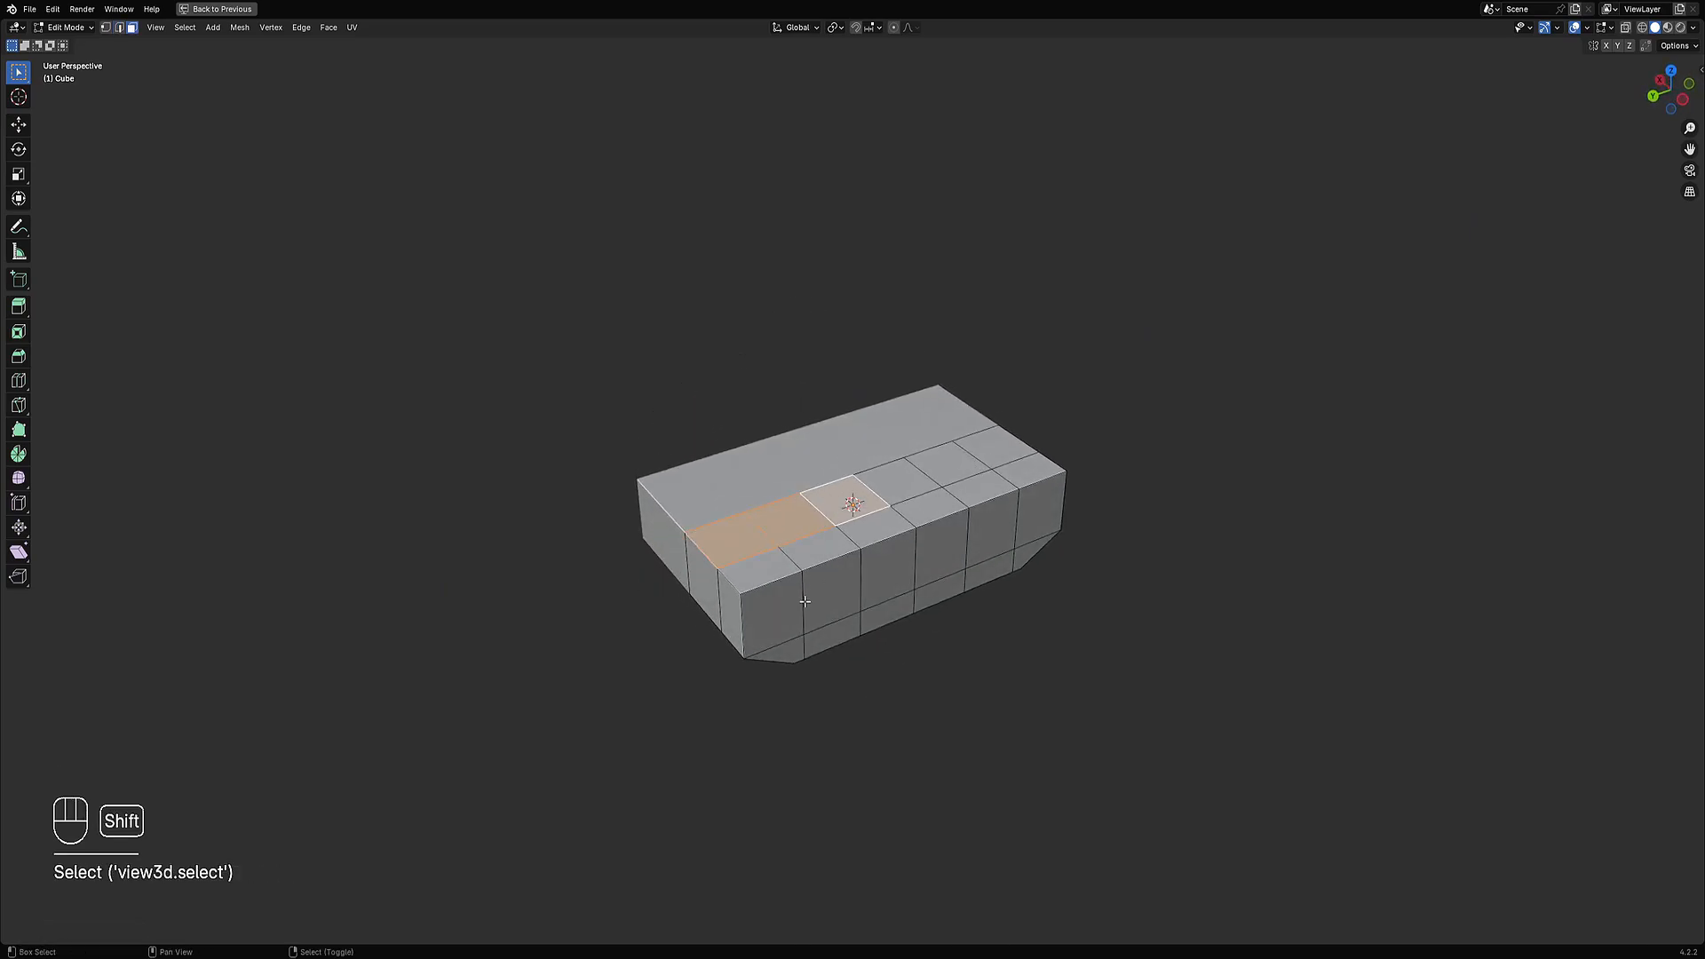
pyautogui.keyDown('shift'); pyautogui.moveTo(803, 600); pyautogui.dragTo(874, 550, button='middle'); pyautogui.keyUp('shift')
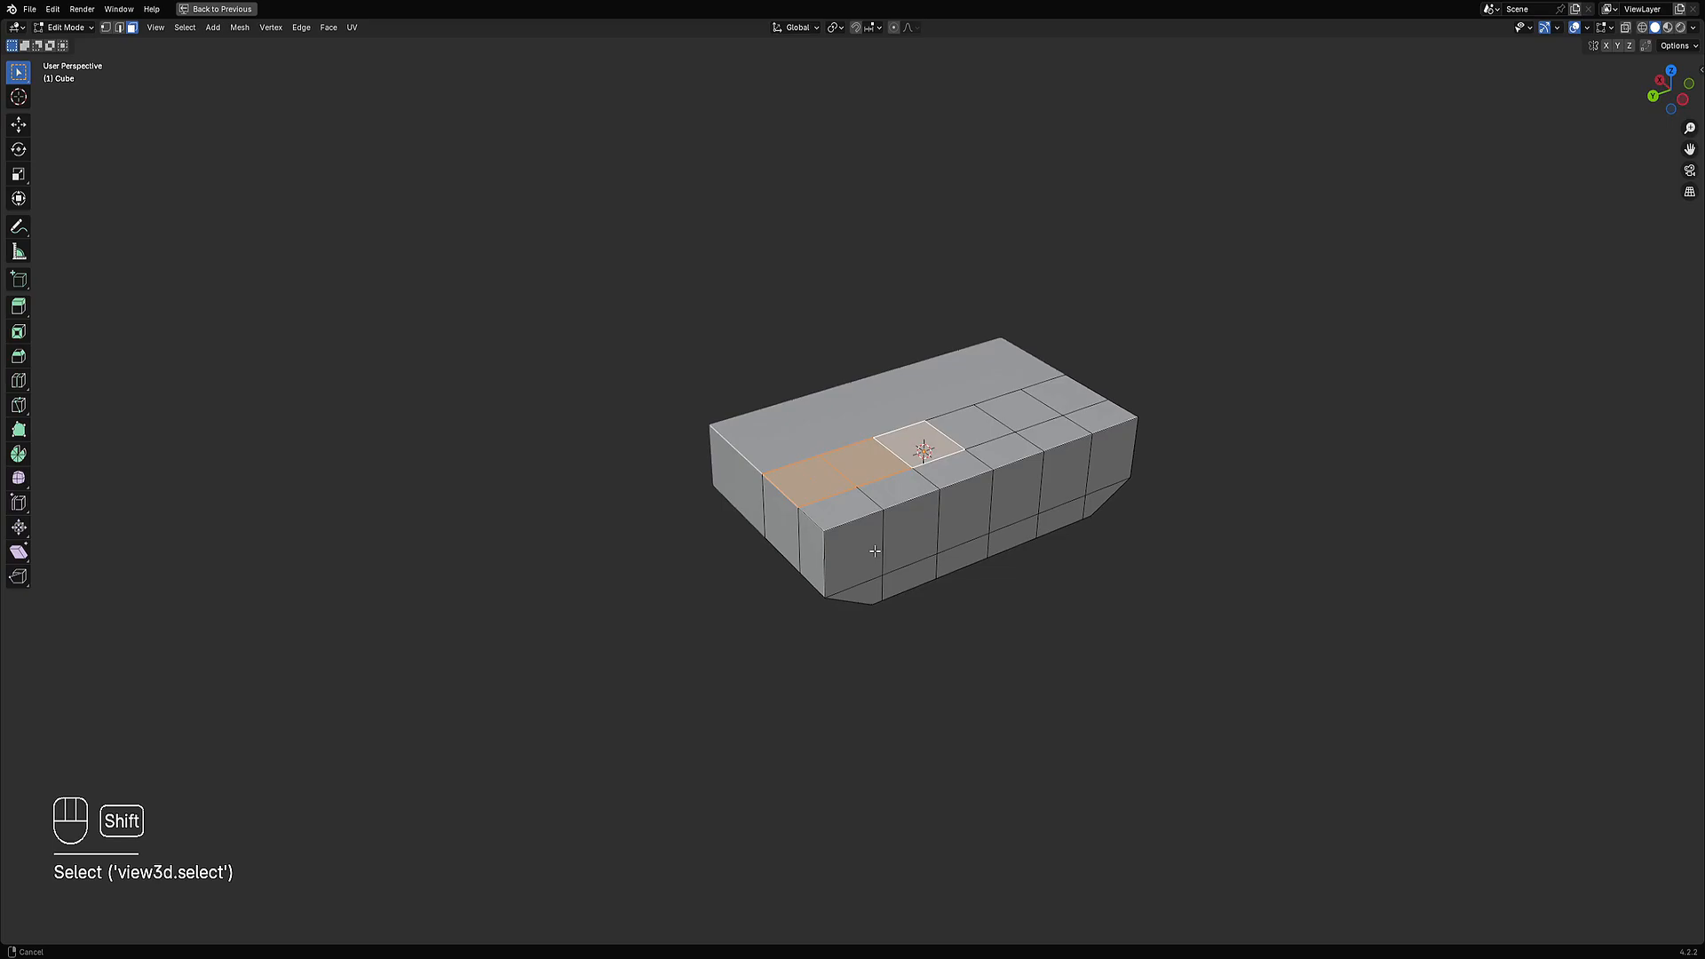
# Add another lengthwise loop cut through the hull's top and shift it along X beside the existing side cut.
pyautogui.hotkey('ctrl', 'r')
pyautogui.click(852, 476)
pyautogui.press('g')
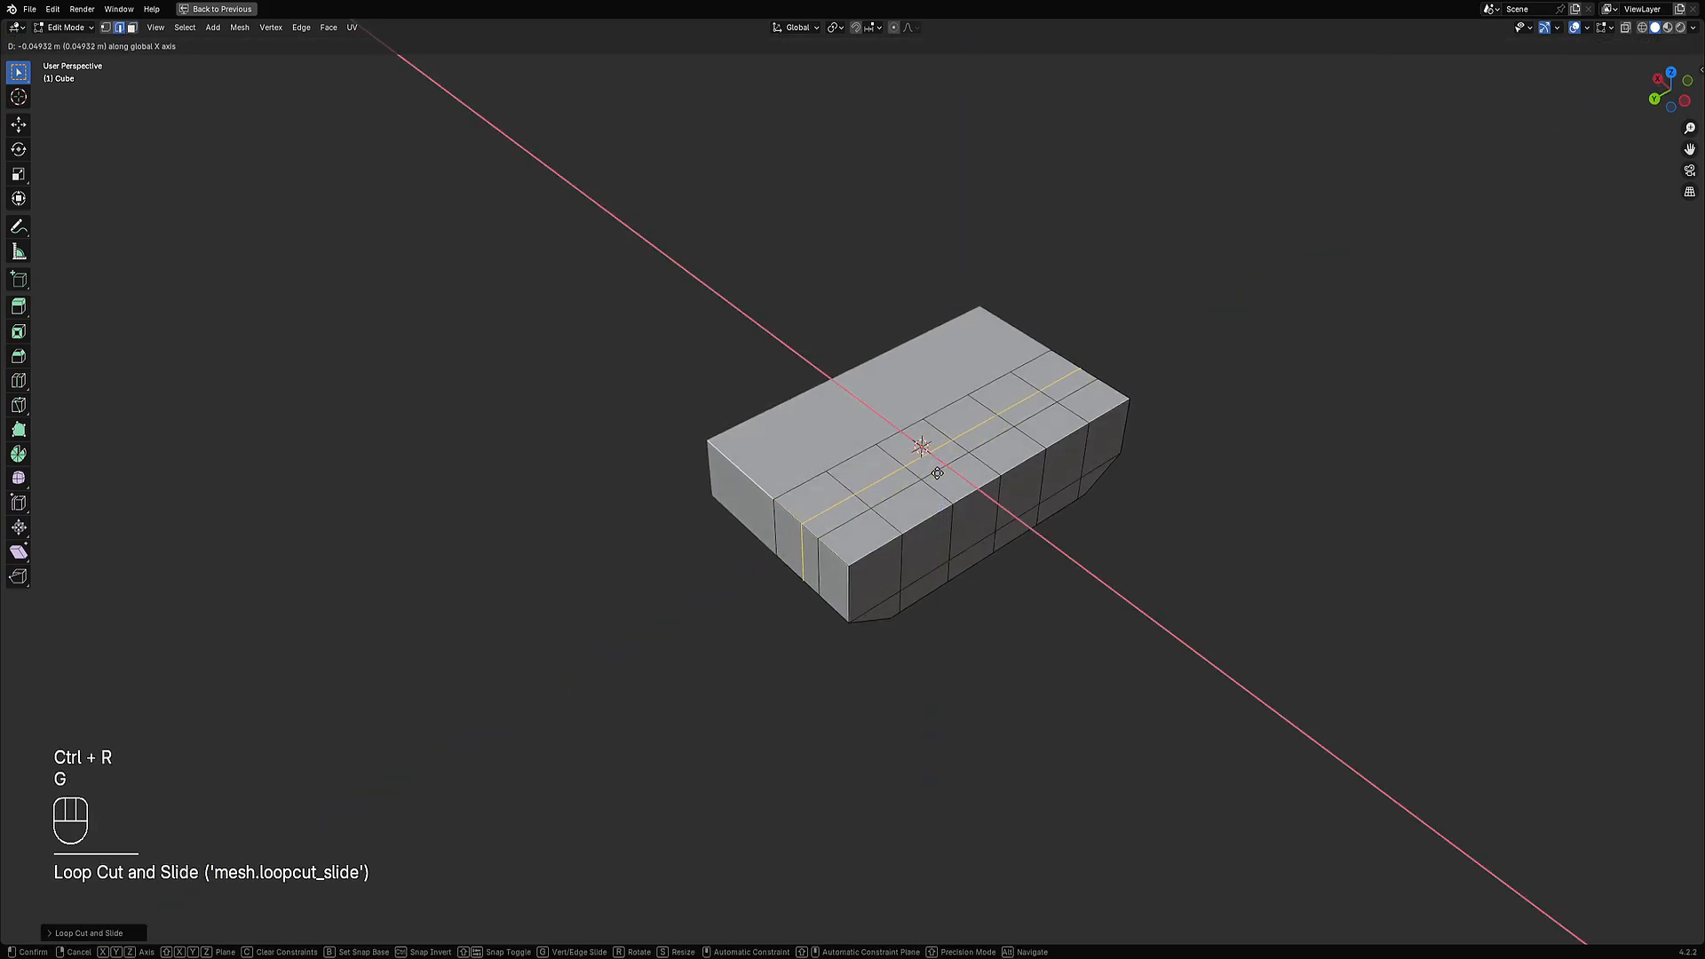
pyautogui.click(937, 473)
# Raise the inner top faces of the rear half and the adjoining end face using Inset with zero thickness and about 0.05 m depth.
pyautogui.press('3')
pyautogui.keyDown('shift'); pyautogui.click(924, 460); pyautogui.keyUp('shift')
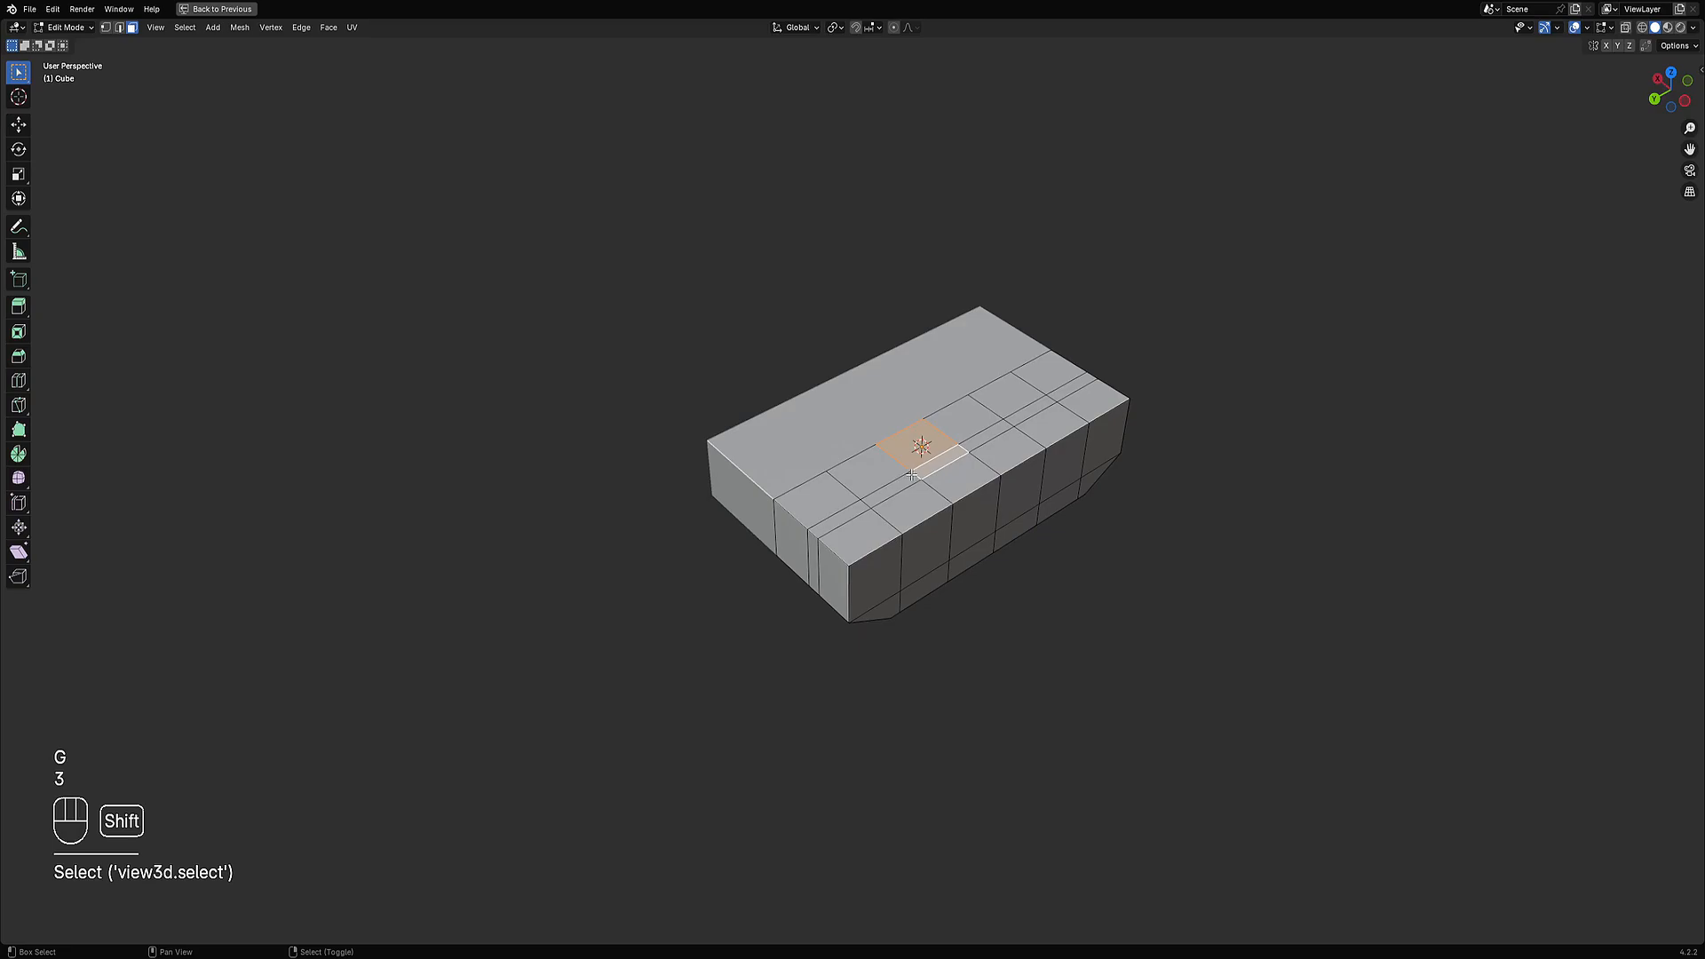
pyautogui.keyDown('shift'); pyautogui.click(857, 464); pyautogui.keyUp('shift')
pyautogui.keyDown('shift'); pyautogui.click(824, 505); pyautogui.keyUp('shift')
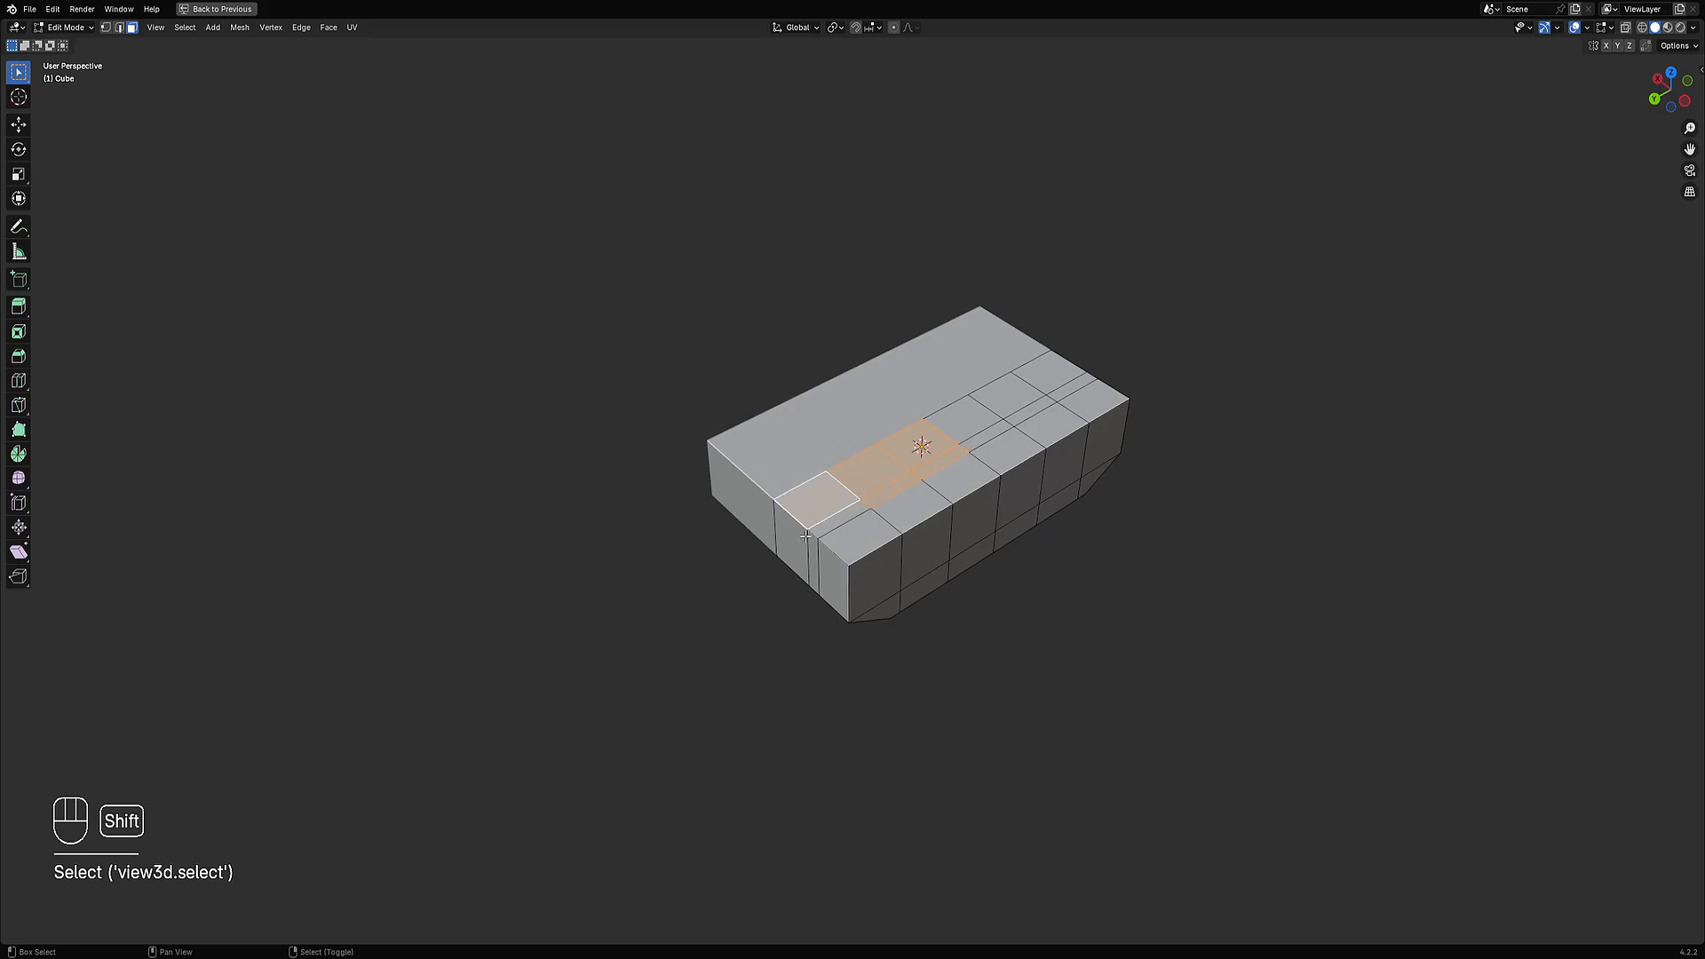
pyautogui.keyDown('shift'); pyautogui.click(799, 539); pyautogui.keyUp('shift')
pyautogui.scroll(2, 993, 515)
pyautogui.press('i')
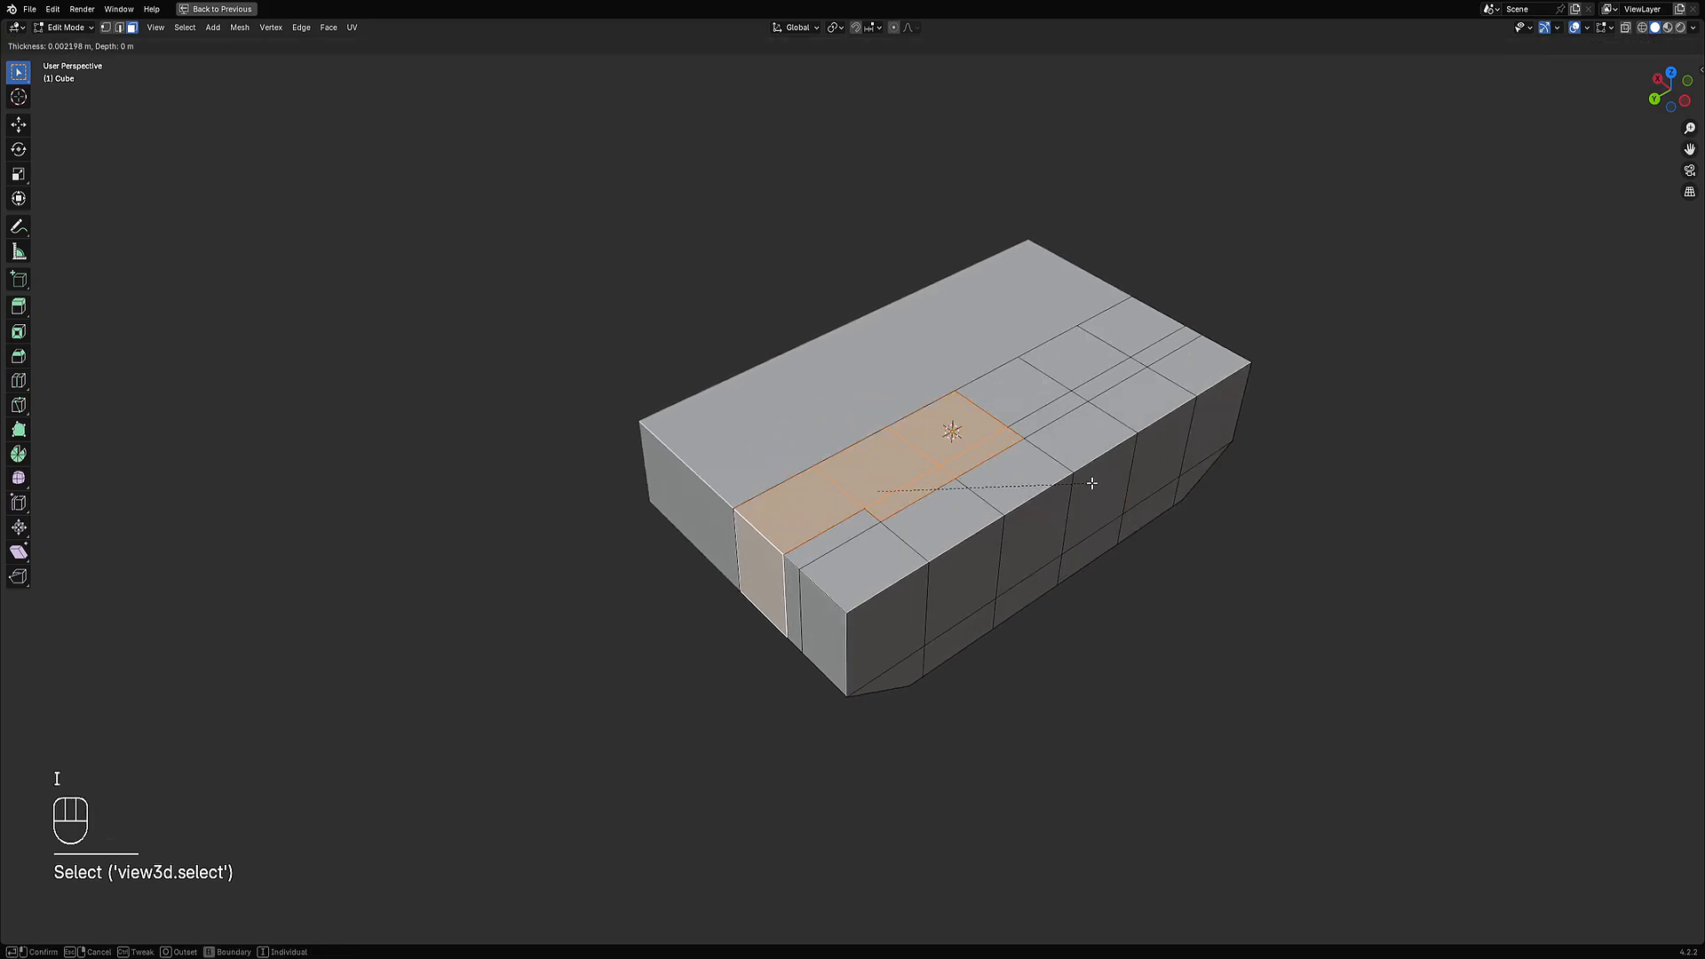
pyautogui.press('ctrl')
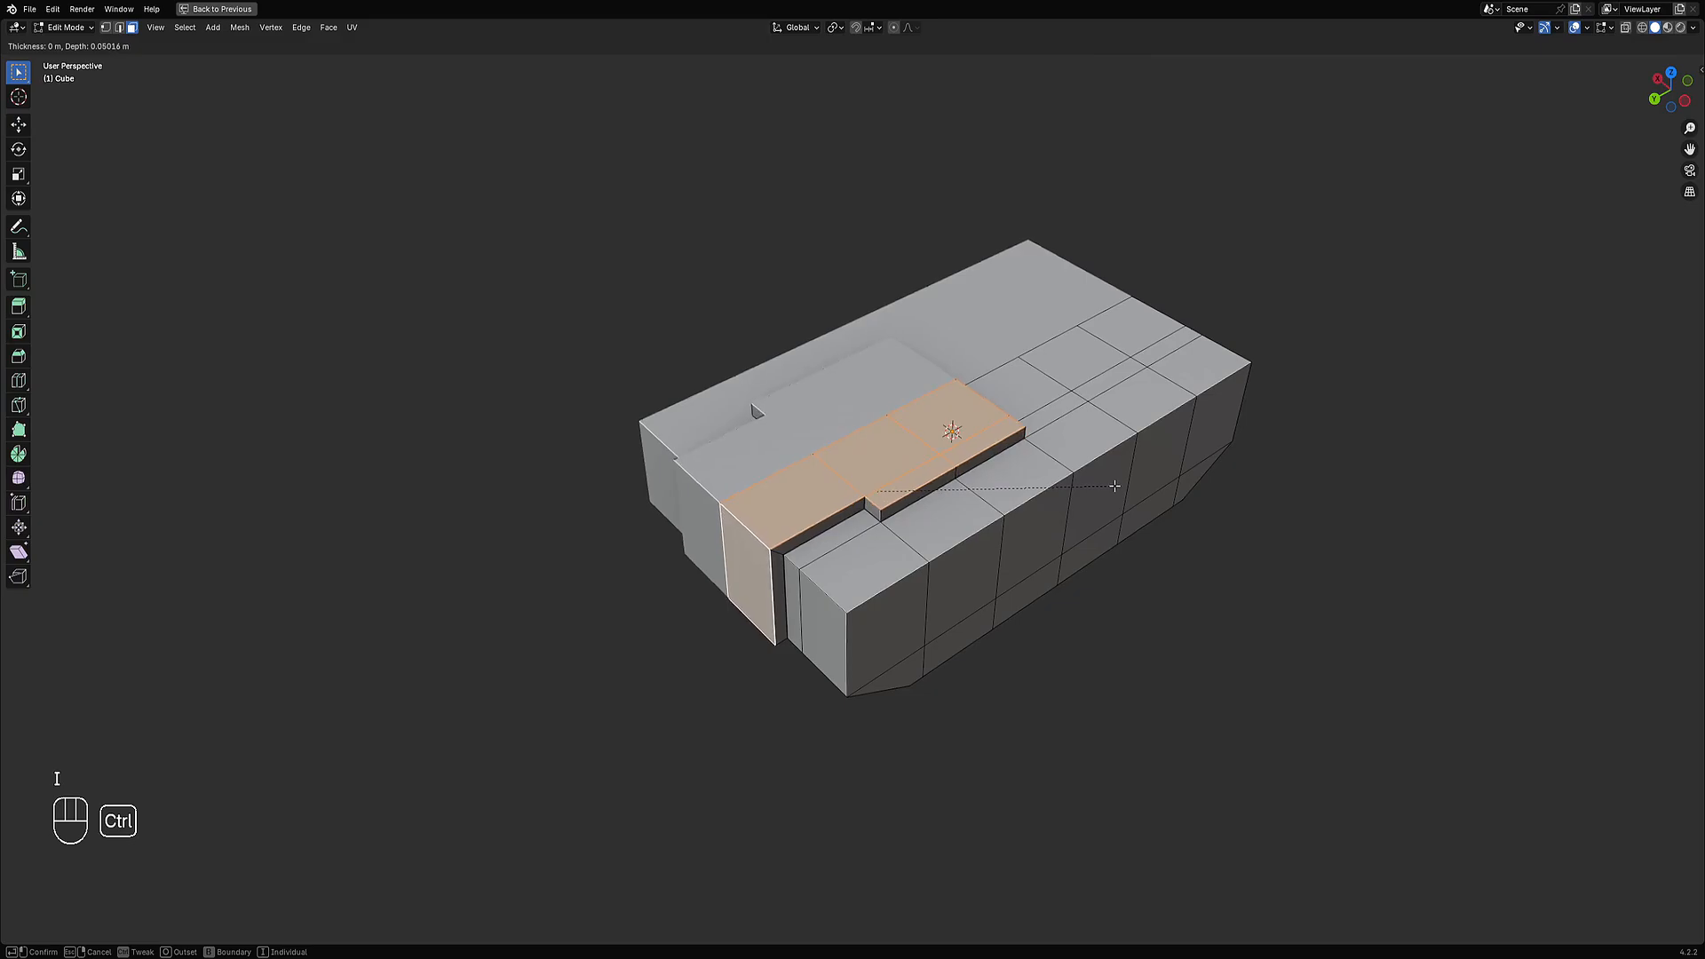
pyautogui.click(1115, 485)
# Push the raised turret faces further outward with Shrink/Fatten and even thickness.
pyautogui.moveTo(1142, 485); pyautogui.dragTo(751, 379, button='middle')
pyautogui.hotkey('alt', 's')
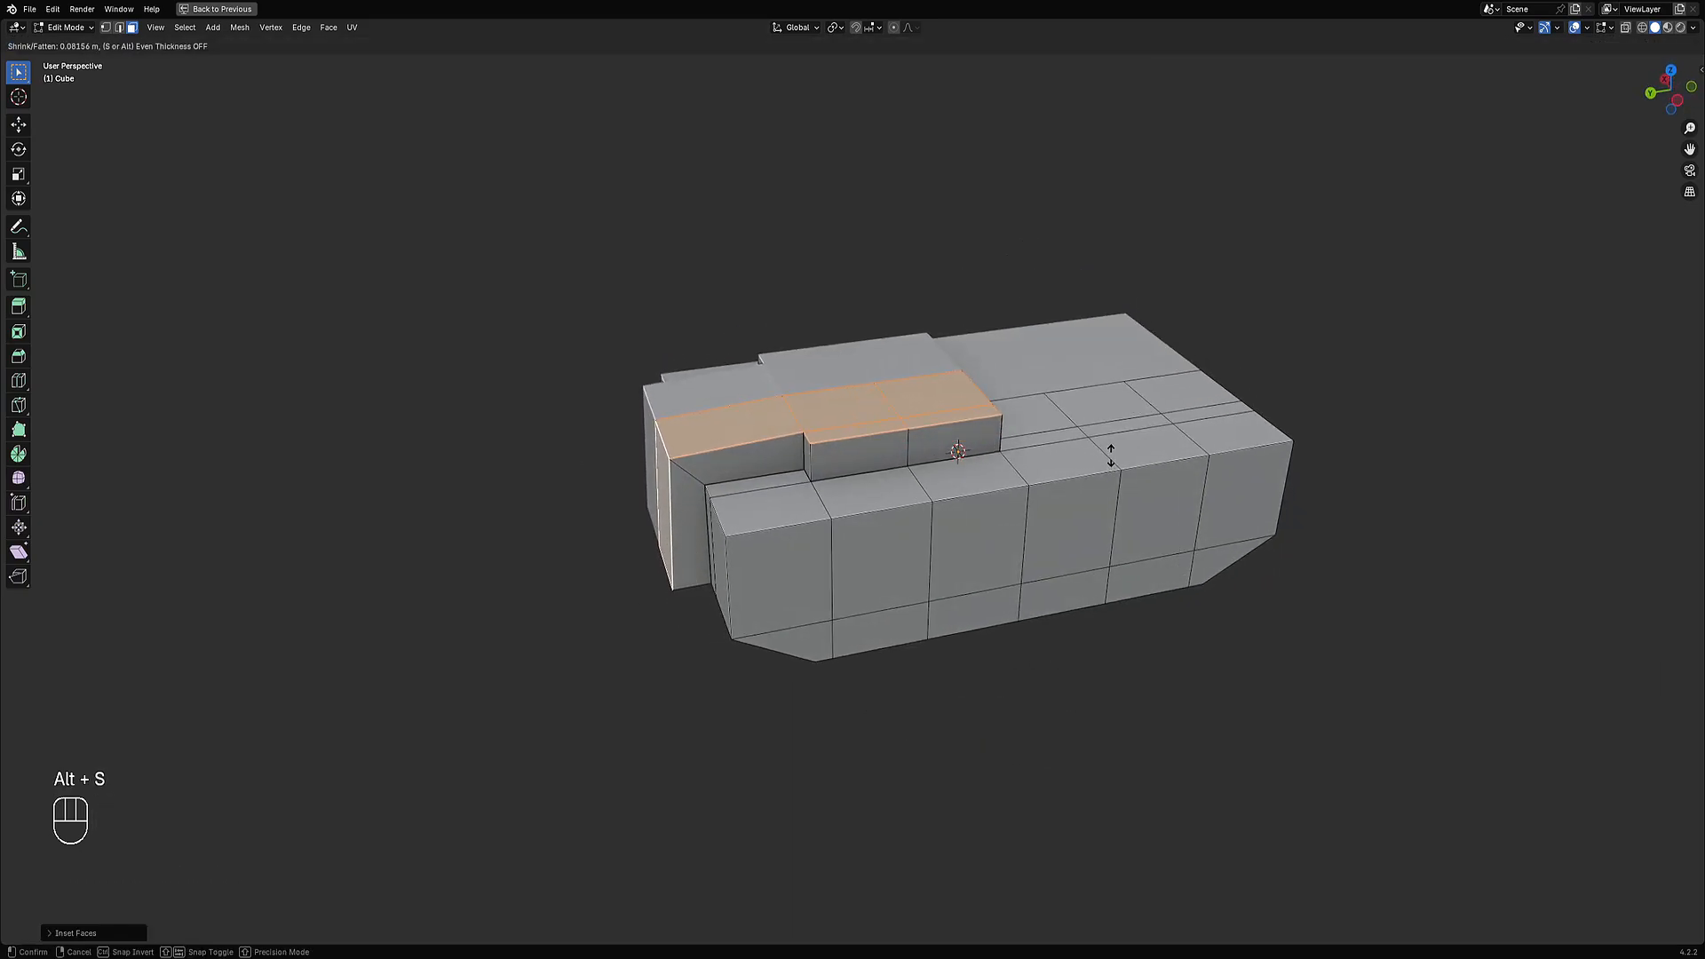
pyautogui.press('s')
pyautogui.click(1110, 454)
pyautogui.moveTo(1110, 454); pyautogui.dragTo(877, 472, button='middle')
pyautogui.press('Tab')
pyautogui.press('Tab')
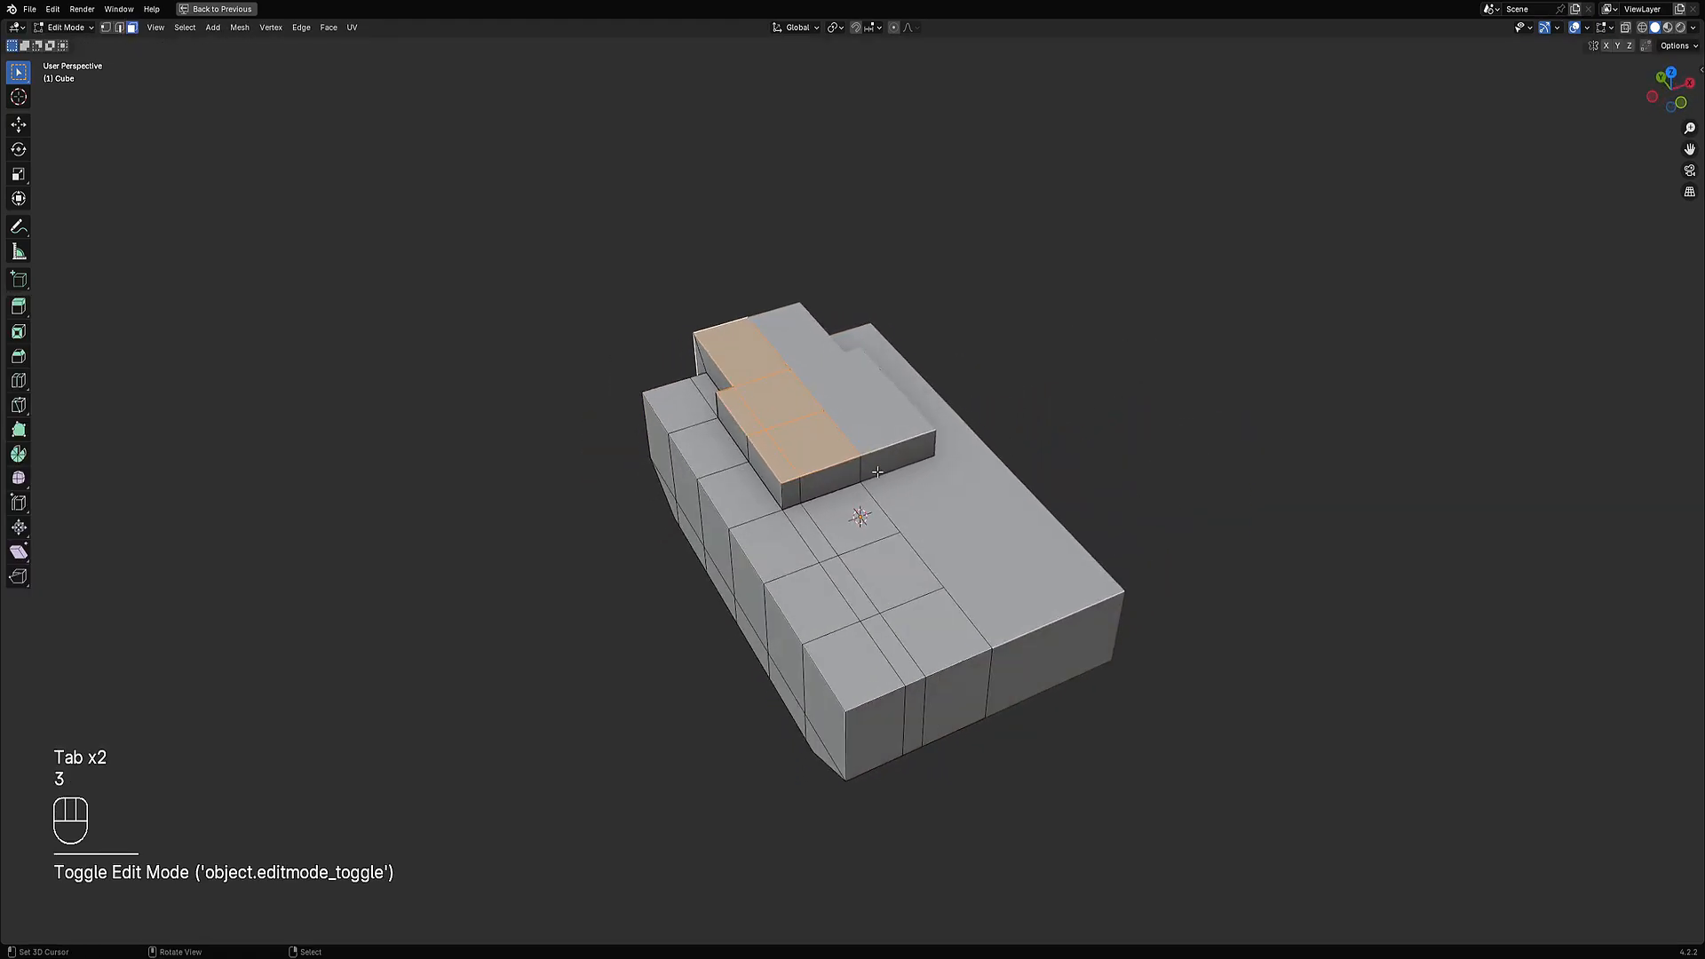
# Move the turret's upper front edges back along Y to give the turret a sloped front.
pyautogui.hotkey('ctrl', 'r')
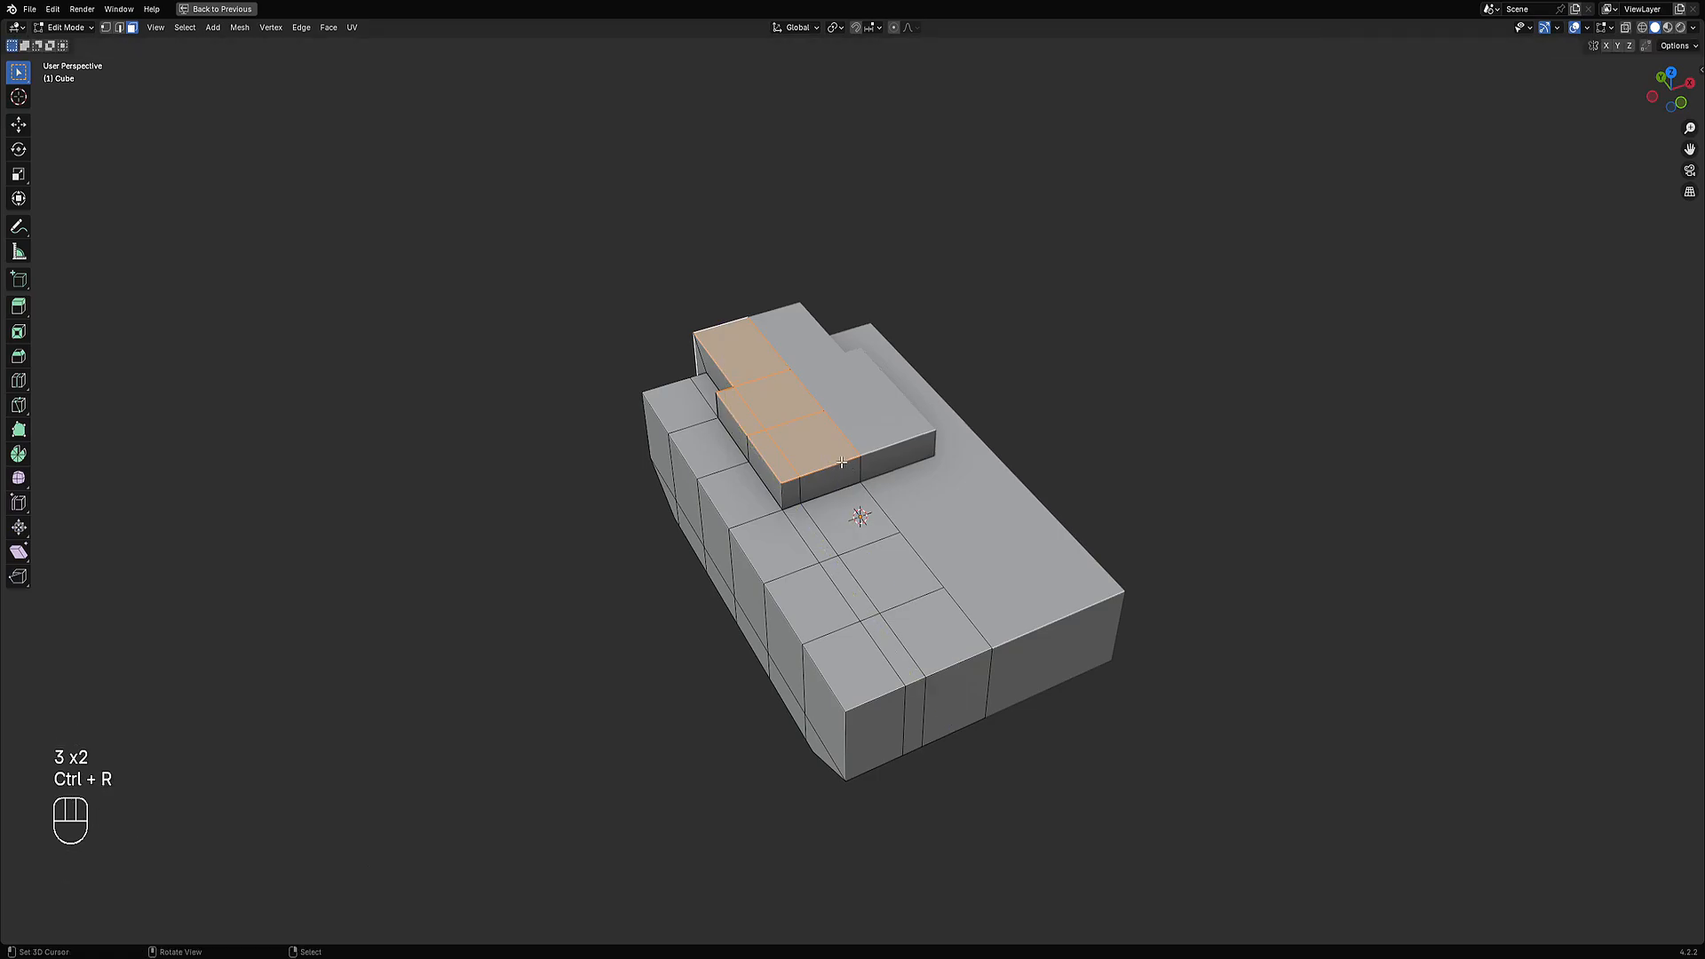
pyautogui.click(797, 484)
pyautogui.press('2')
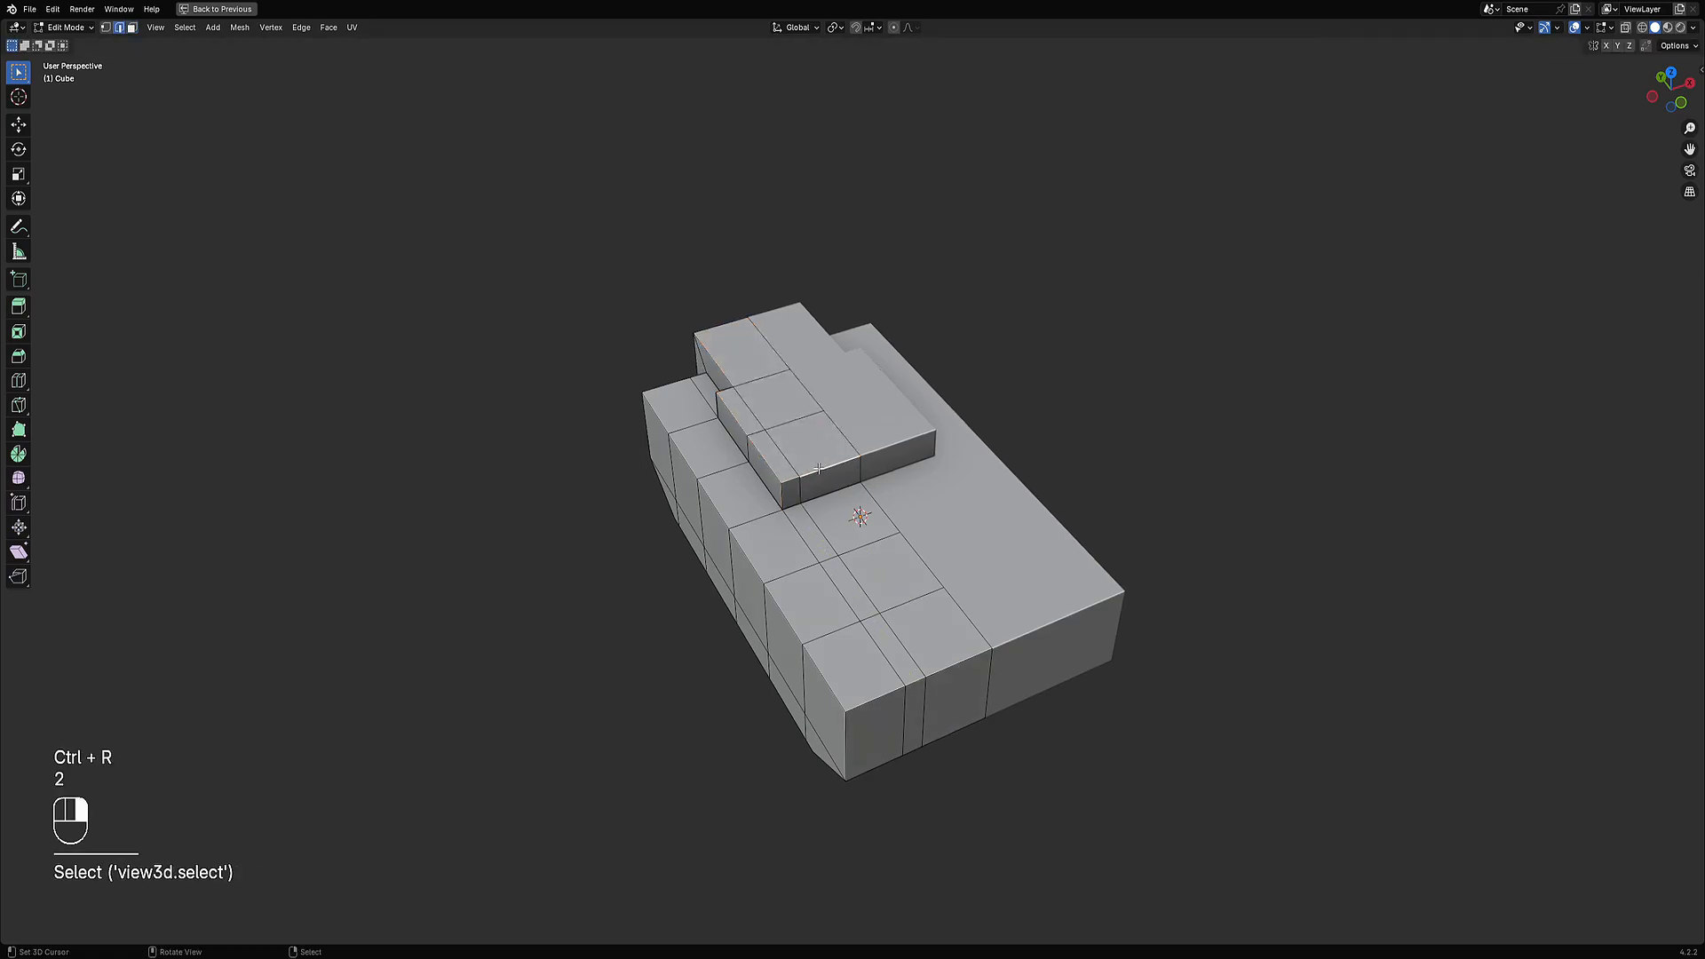
pyautogui.keyDown('ctrl'); pyautogui.click(792, 481); pyautogui.keyUp('ctrl')
pyautogui.moveTo(792, 481); pyautogui.dragTo(886, 481, button='middle')
pyautogui.press('g')
pyautogui.middleClick(993, 486)
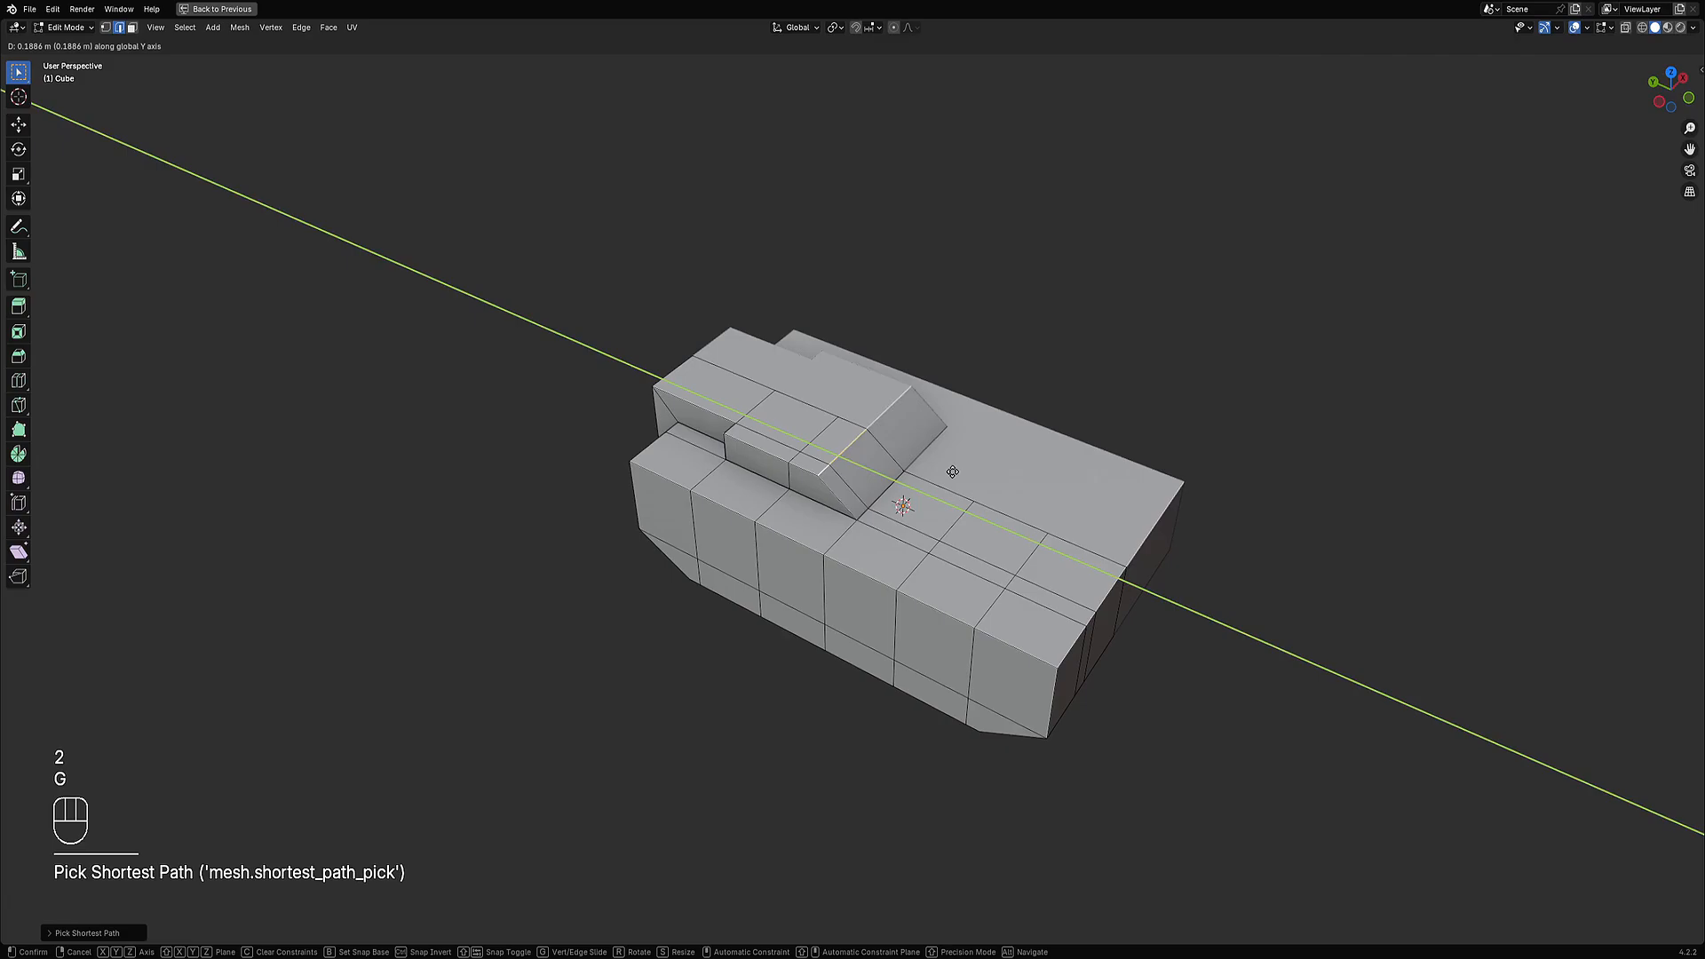
pyautogui.click(969, 476)
pyautogui.press('3')
pyautogui.click(888, 448)
pyautogui.press('e')
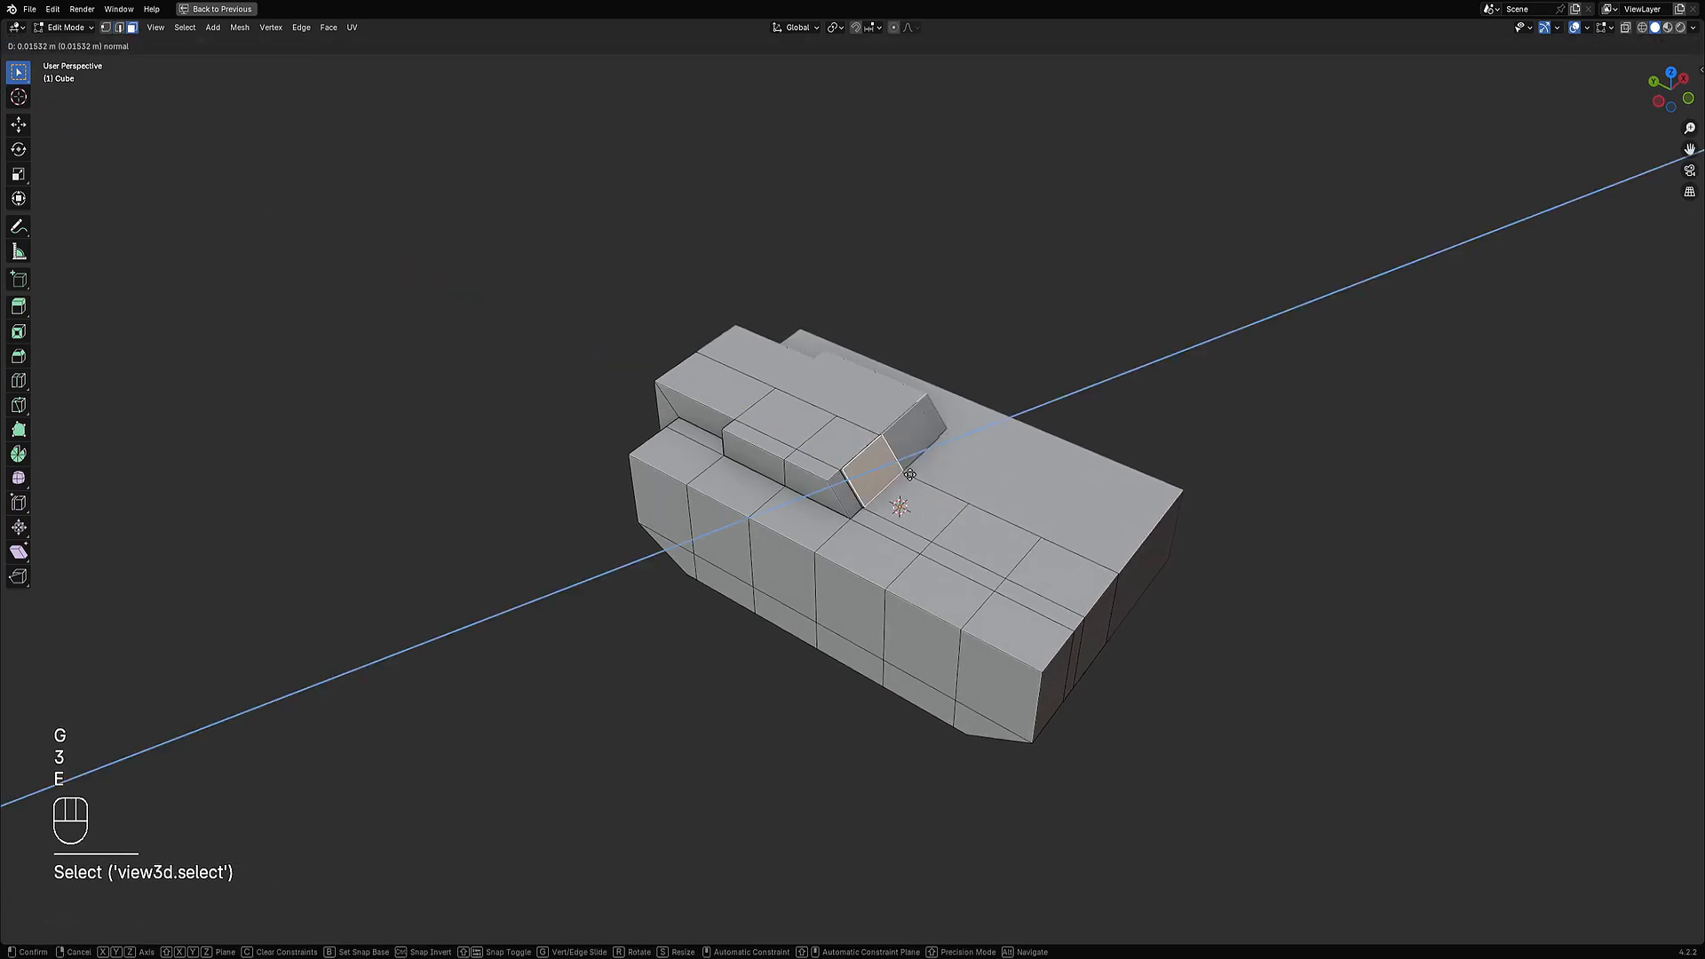
pyautogui.rightClick(993, 477)
pyautogui.hotkey('ctrl', 'z')
# Add a lengthwise loop cut through the turret and extrude the inner face of its sloped front into a long barrel.
pyautogui.moveTo(983, 477)
pyautogui.mouseDown(button='middle')
pyautogui.moveTo(844, 484)
pyautogui.moveTo(977, 453)
pyautogui.mouseUp(button='middle')
pyautogui.hotkey('ctrl', 'r')
pyautogui.click(794, 414)
pyautogui.click(793, 413)
pyautogui.press('3')
pyautogui.click(808, 448)
pyautogui.press('e')
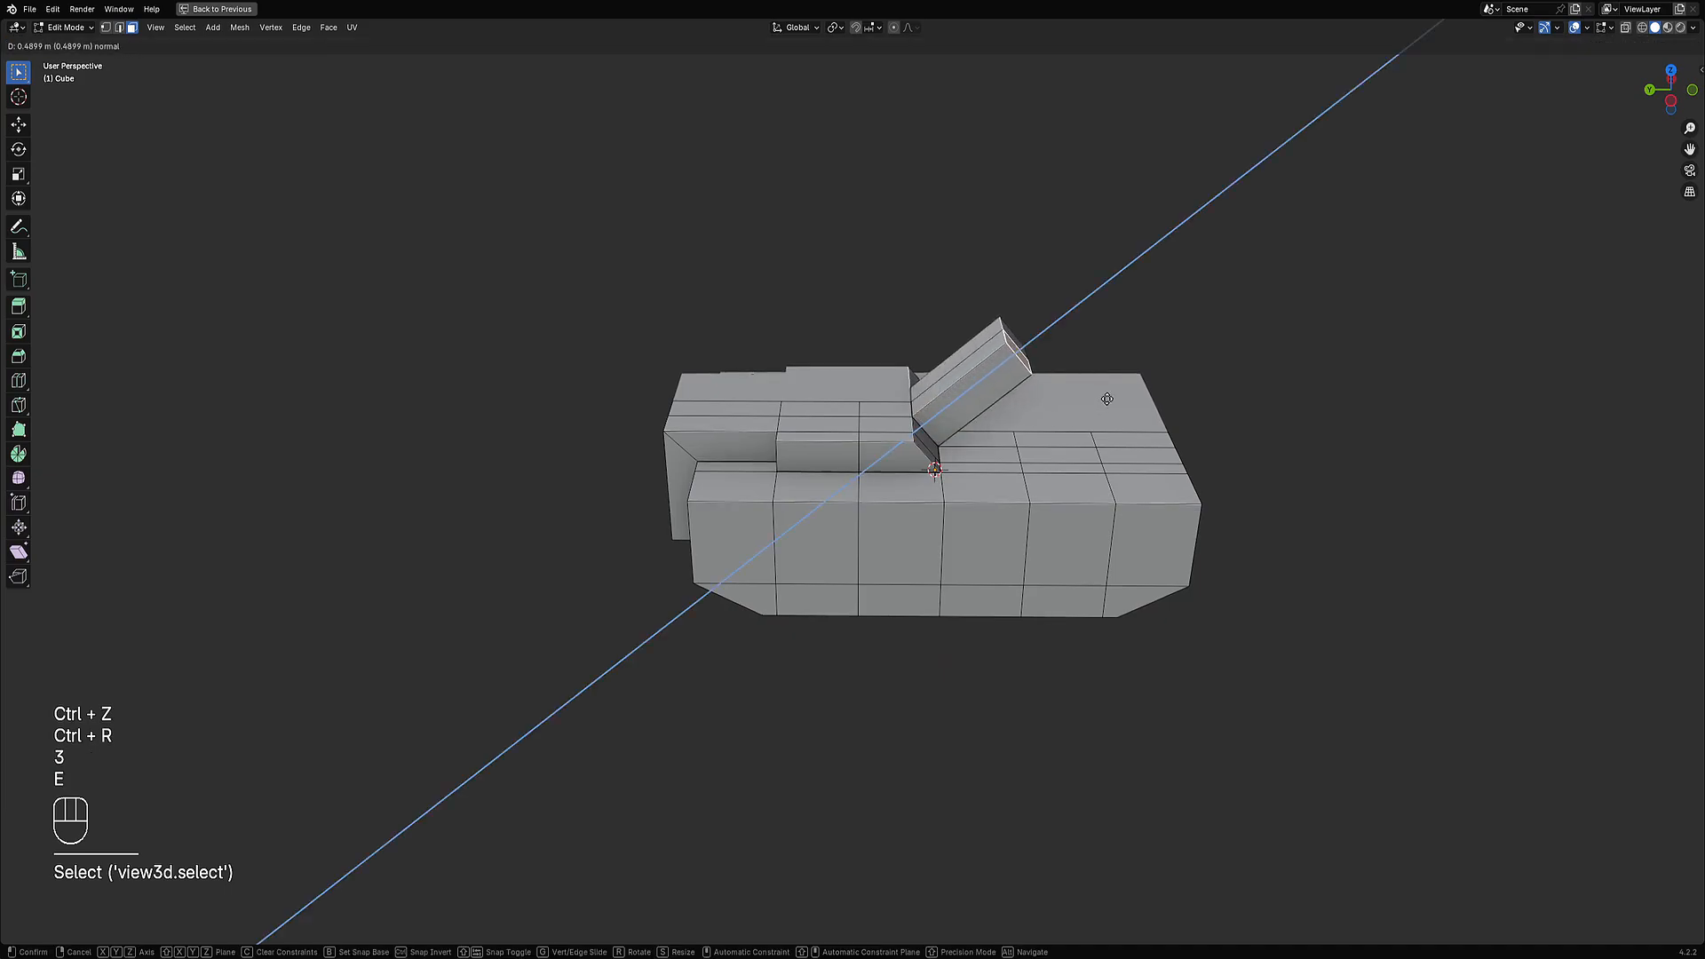
pyautogui.click(1145, 371)
# Lower the barrel's end face in side view, then adjust its rotation and size.
pyautogui.keyDown('alt'); pyautogui.moveTo(1145, 371); pyautogui.dragTo(1161, 334, button='middle'); pyautogui.keyUp('alt')
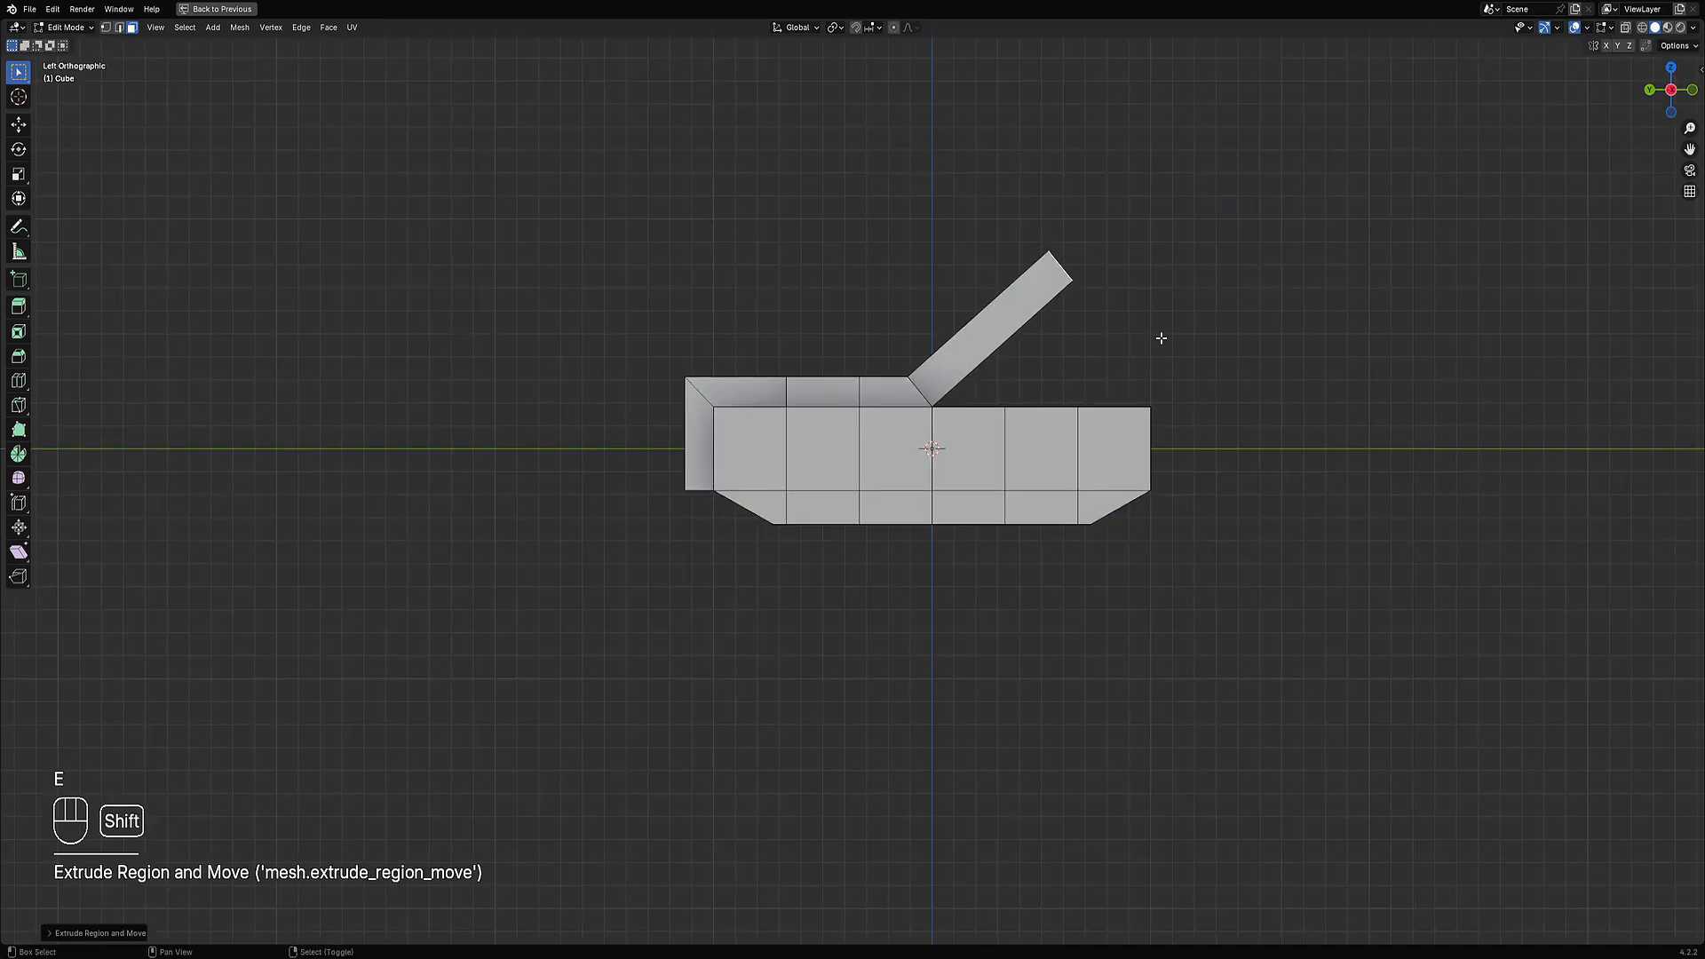
pyautogui.press('g')
pyautogui.press('r')
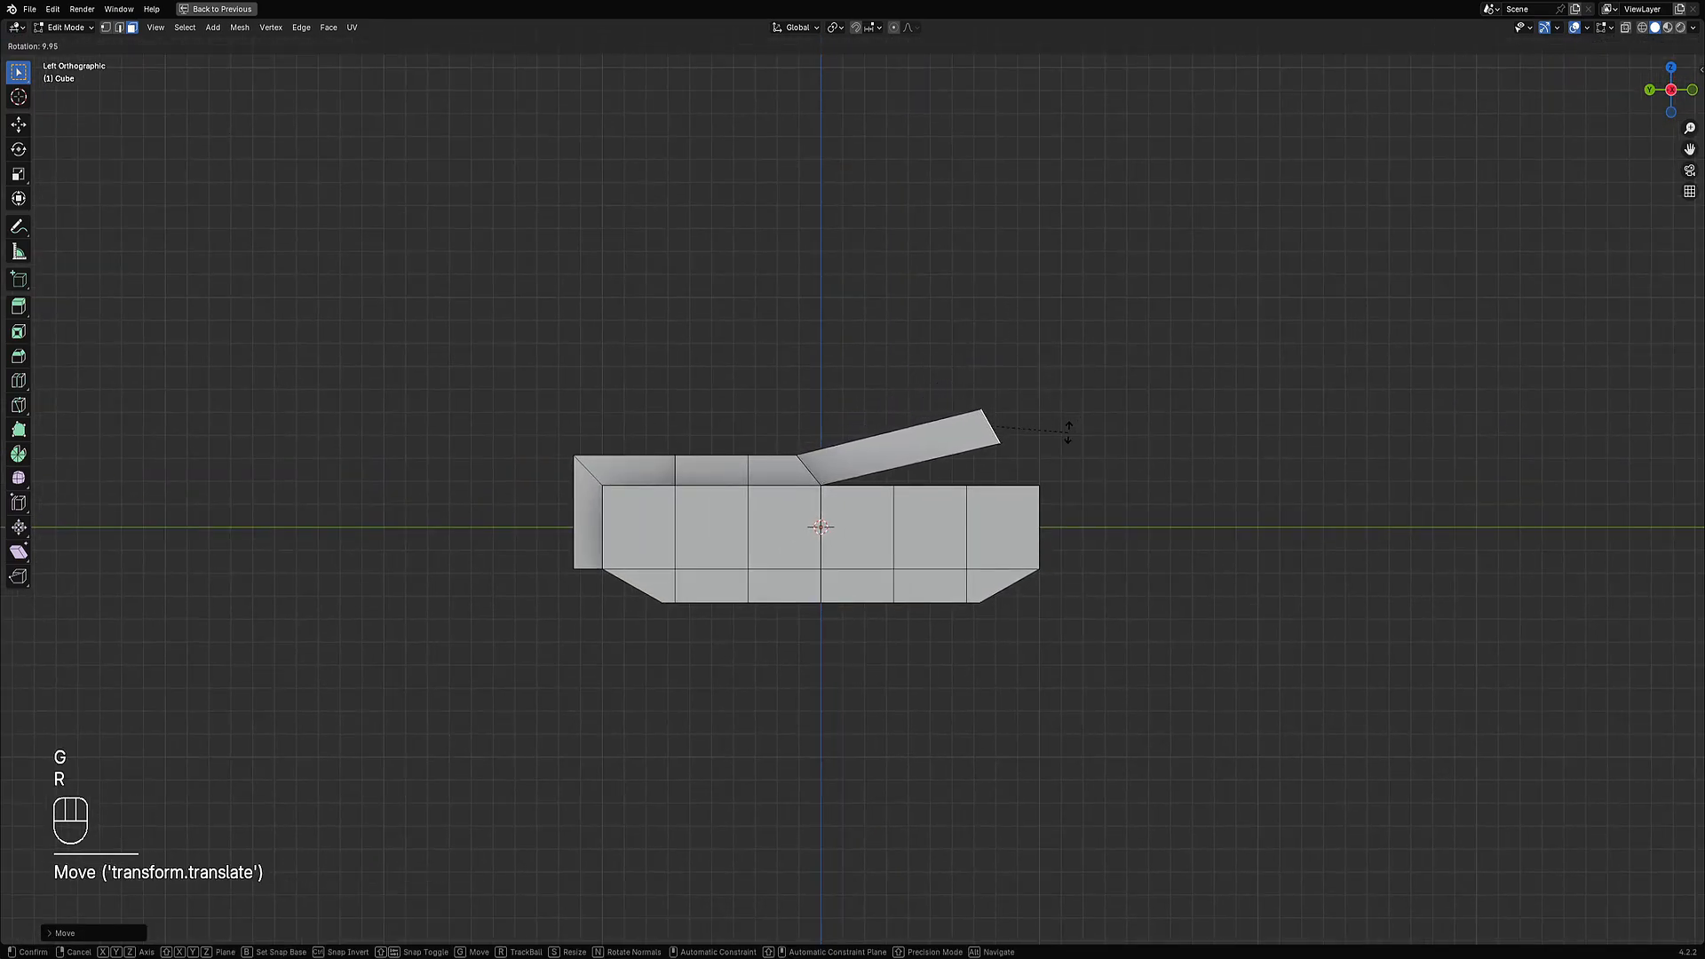
pyautogui.click(1051, 441)
pyautogui.press('s')
pyautogui.click(1047, 434)
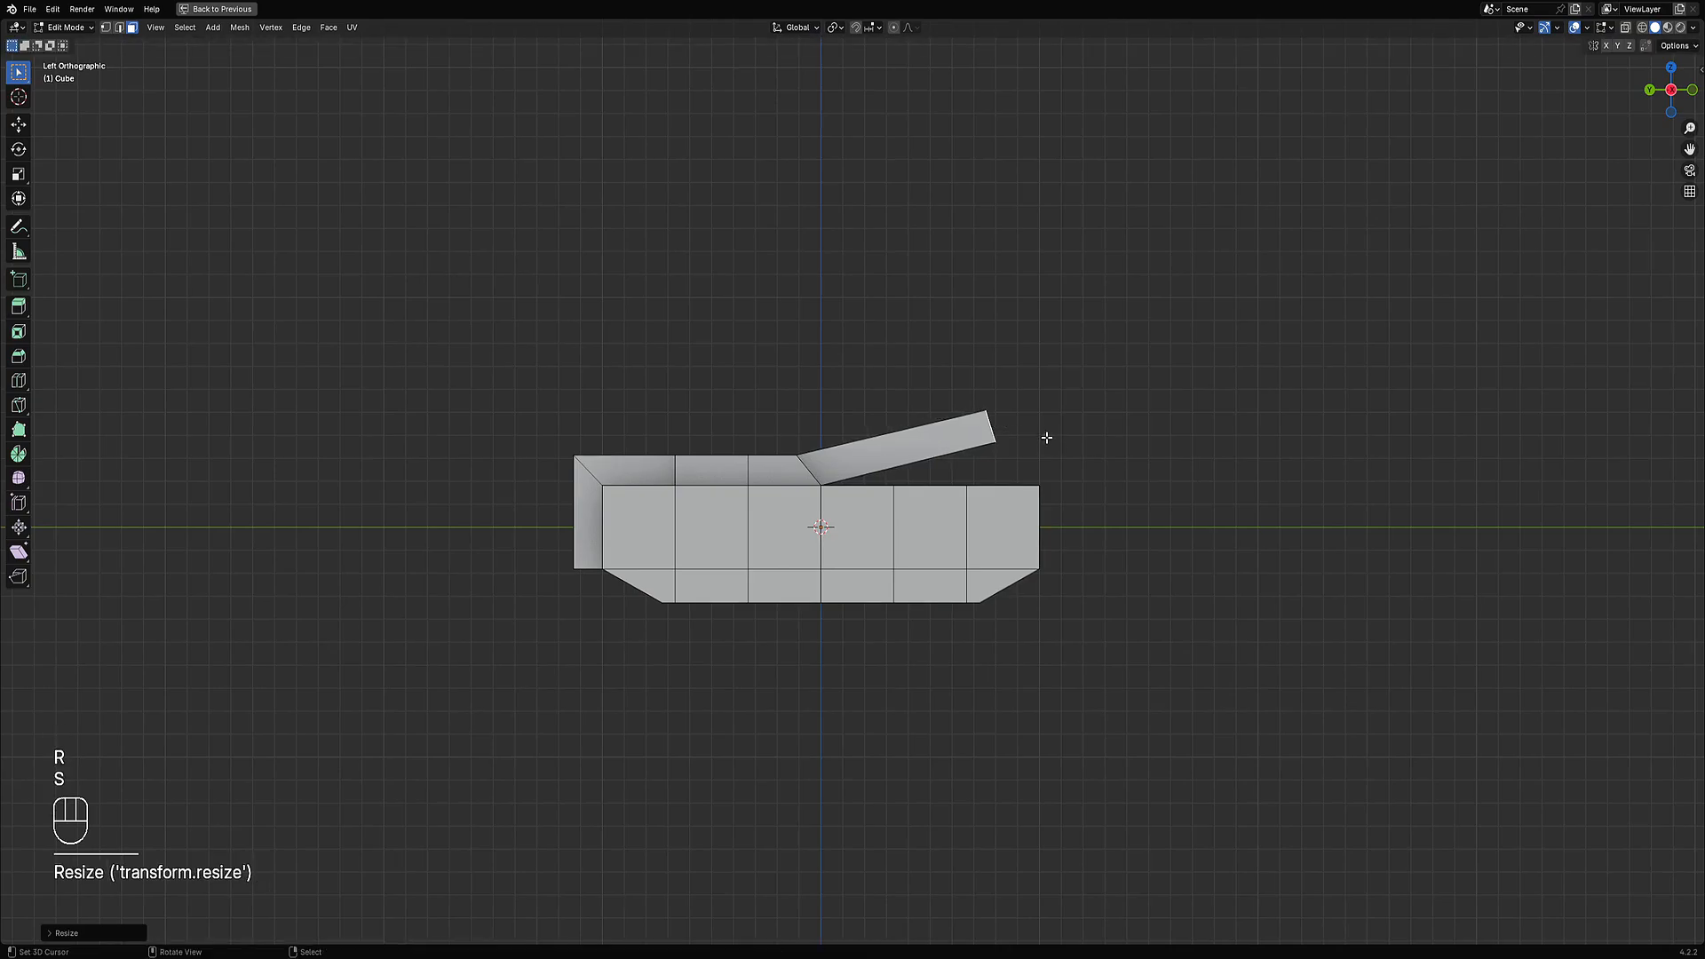
# Scale the barrel's end face along Z and rotate it to refine its angle.
pyautogui.moveTo(1047, 434)
pyautogui.mouseDown(button='middle')
pyautogui.moveTo(1028, 498)
pyautogui.moveTo(1072, 434)
pyautogui.moveTo(1044, 431)
pyautogui.moveTo(1122, 453)
pyautogui.moveTo(1070, 451)
pyautogui.mouseUp(button='middle')
pyautogui.press('s')
pyautogui.press('z')
pyautogui.click(1001, 434)
pyautogui.press('r')
pyautogui.click(1110, 434)
pyautogui.press('i')
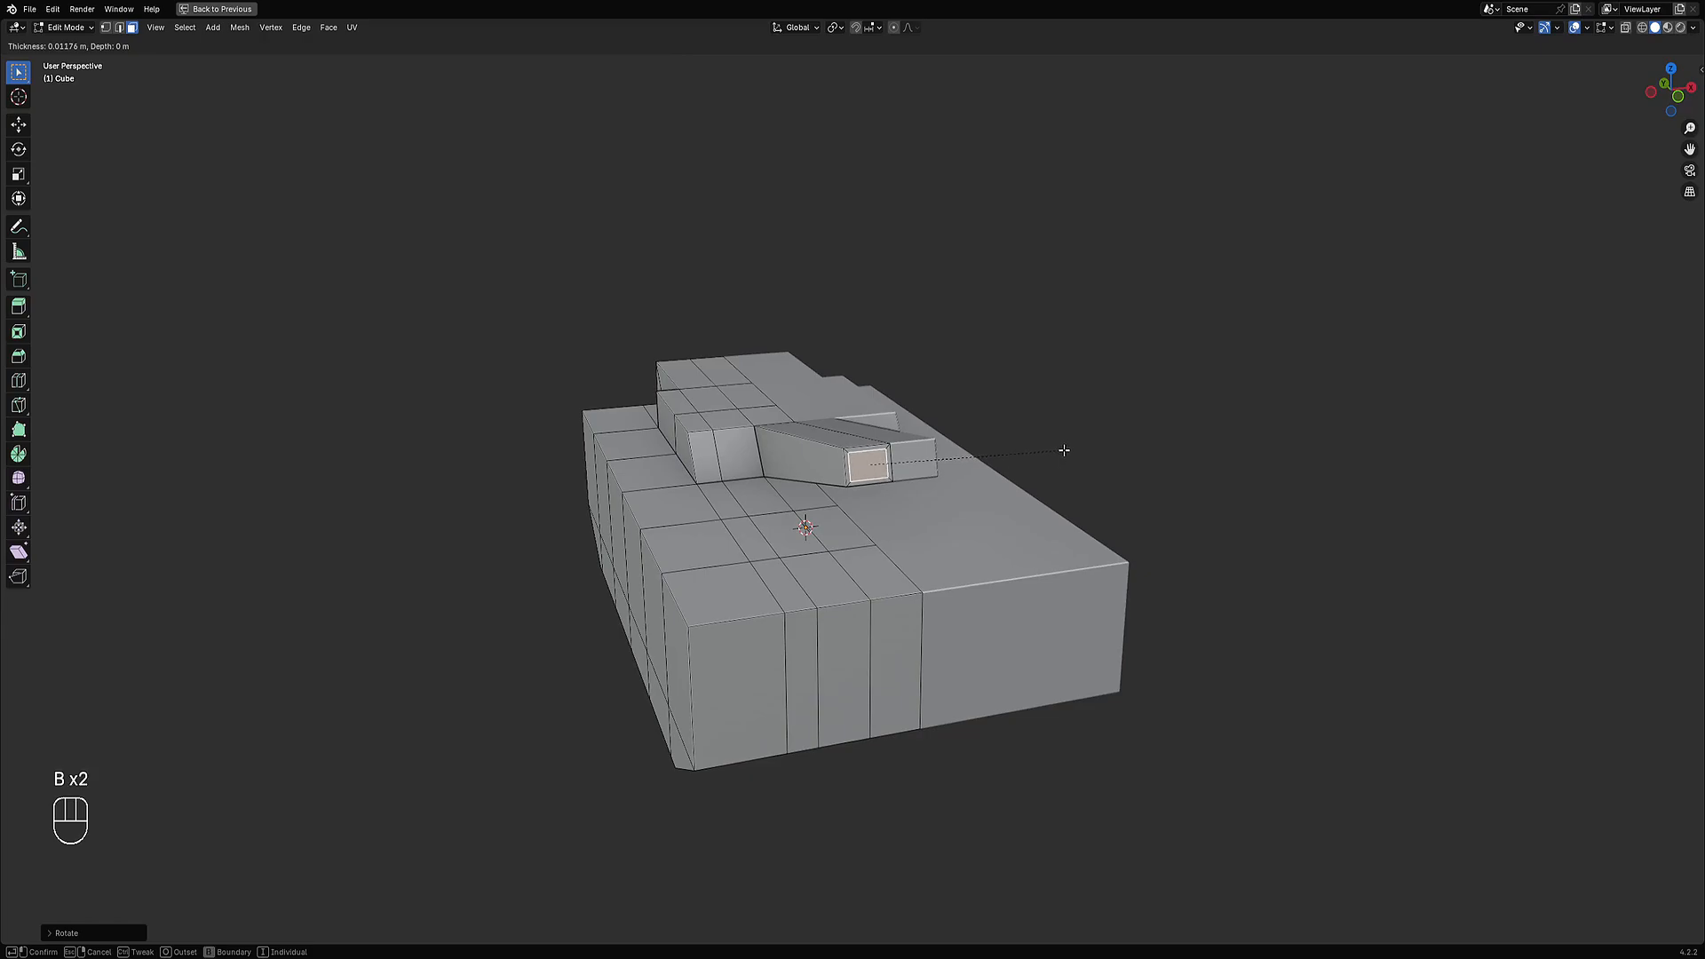
pyautogui.rightClick(1060, 450)
pyautogui.scroll(4, 906, 468)
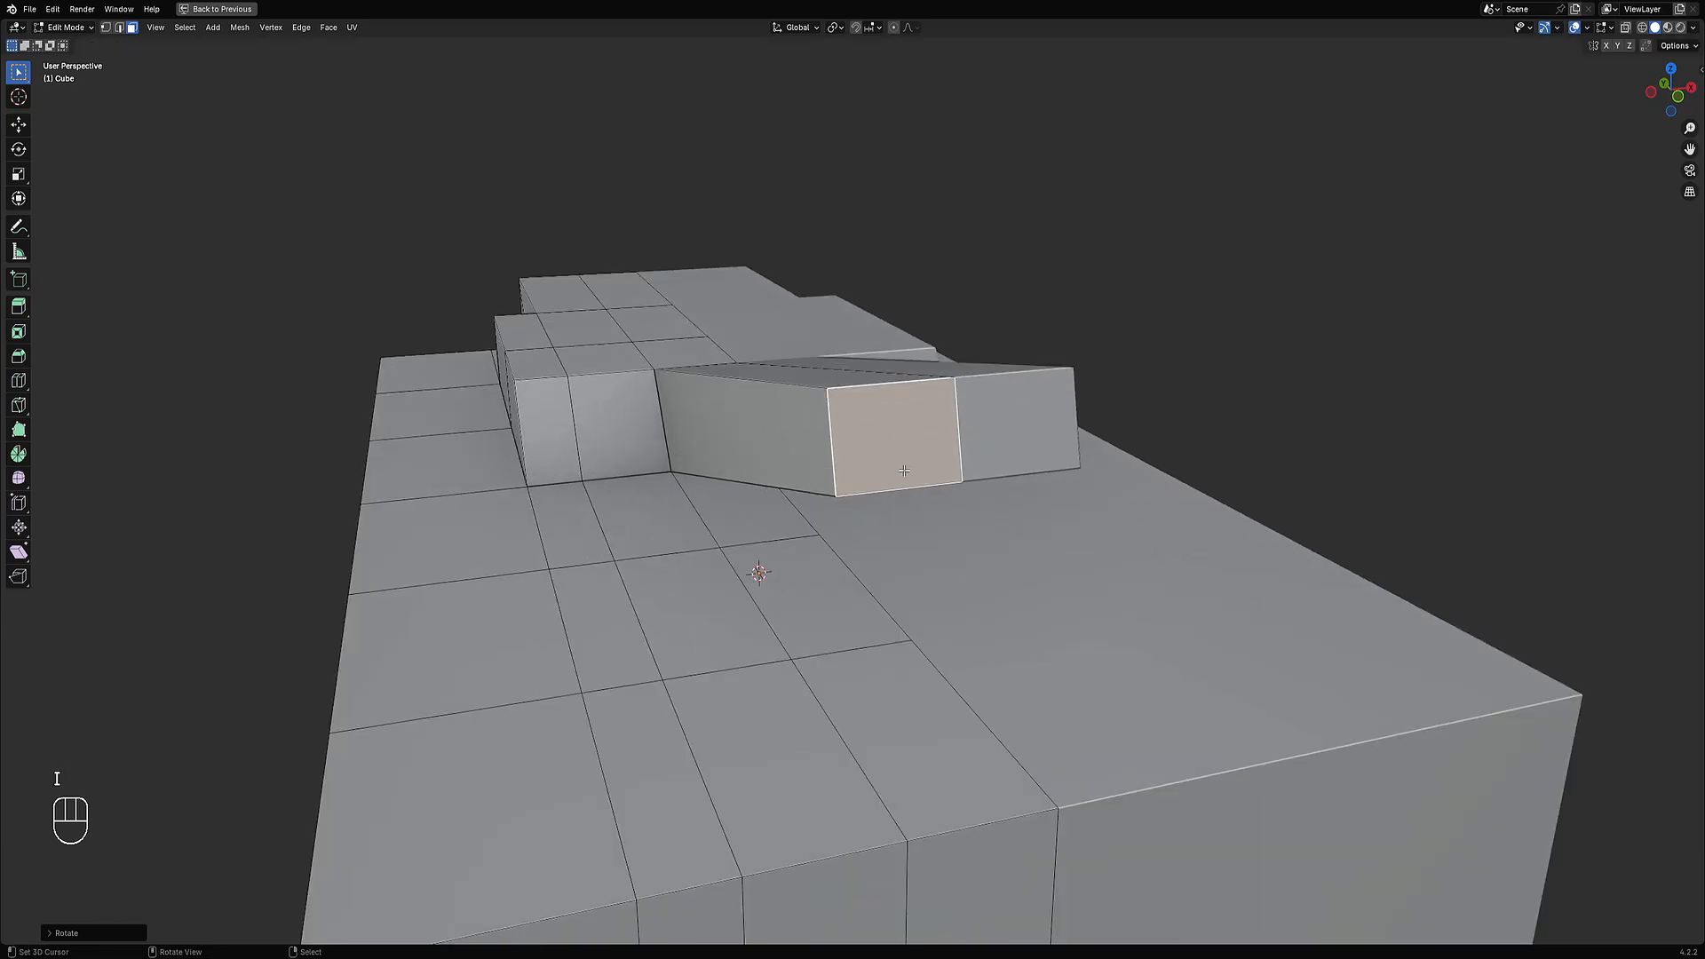
pyautogui.hotkey('alt', 'a')
pyautogui.rightClick(904, 465)
pyautogui.moveTo(999, 416)
pyautogui.mouseDown(button='middle')
pyautogui.moveTo(919, 432)
pyautogui.moveTo(951, 480)
pyautogui.moveTo(948, 530)
pyautogui.moveTo(887, 476)
pyautogui.mouseUp(button='middle')
pyautogui.hotkey('shift', 'z')
pyautogui.hotkey('shift', 'z')
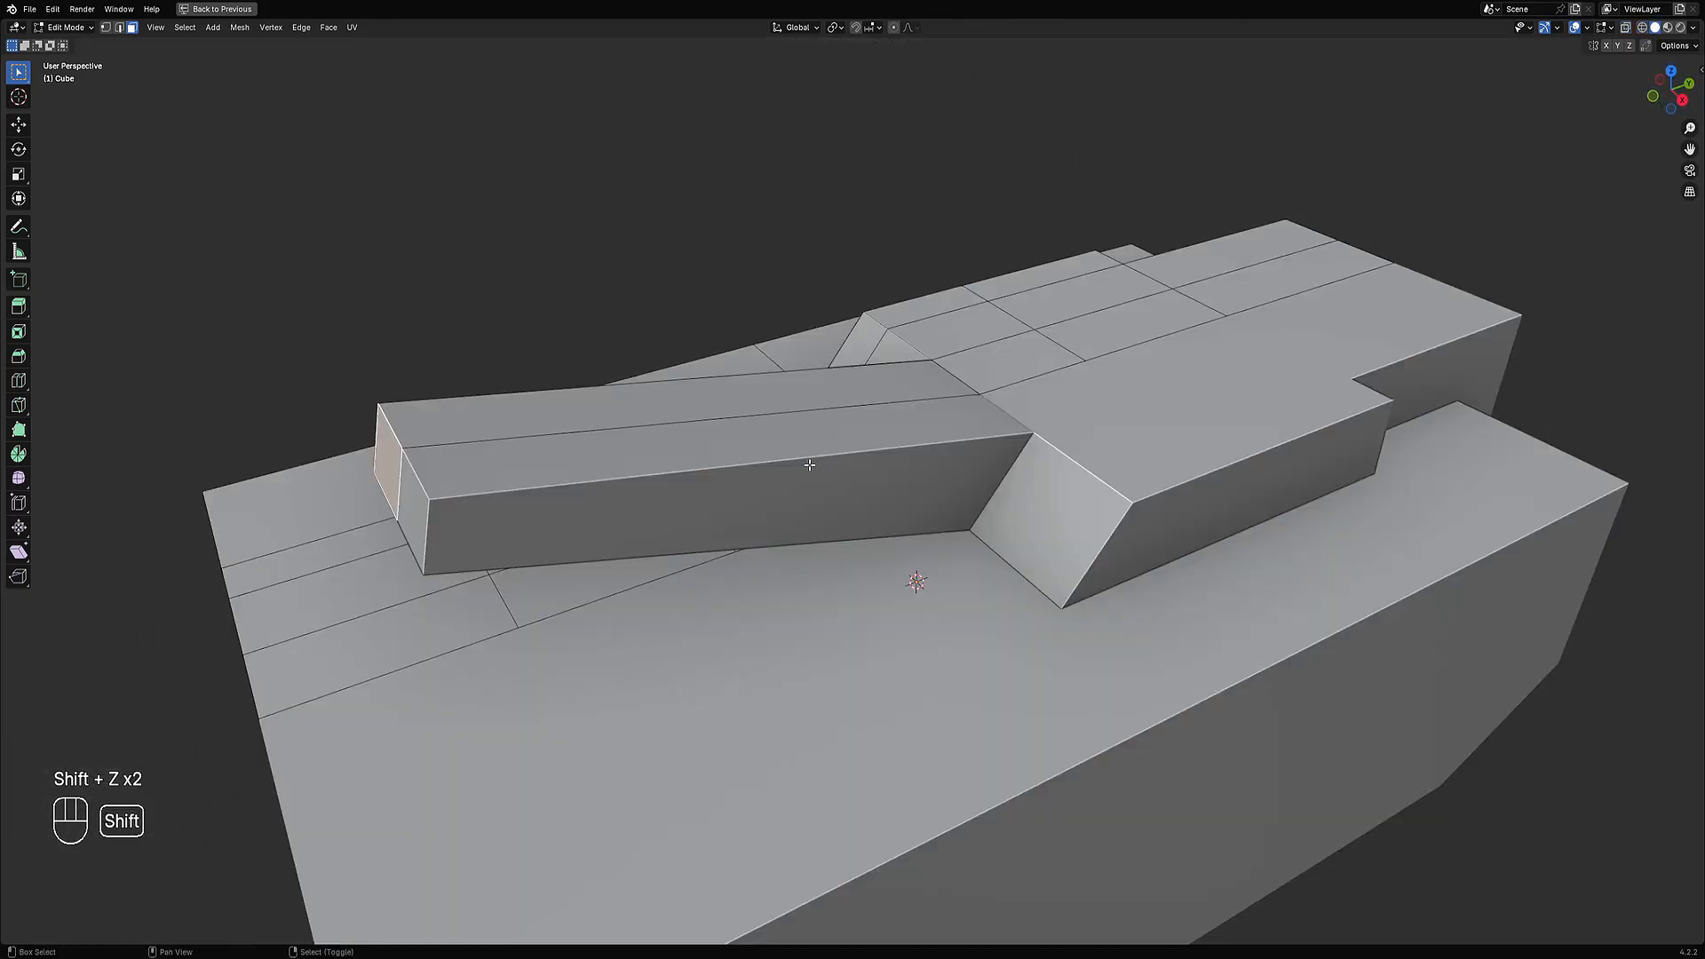
# Restore the full editor layout and turn off the Mirror modifier's viewport display.
pyautogui.scroll(-5, 773, 461)
pyautogui.hotkey('ctrl', 'space')
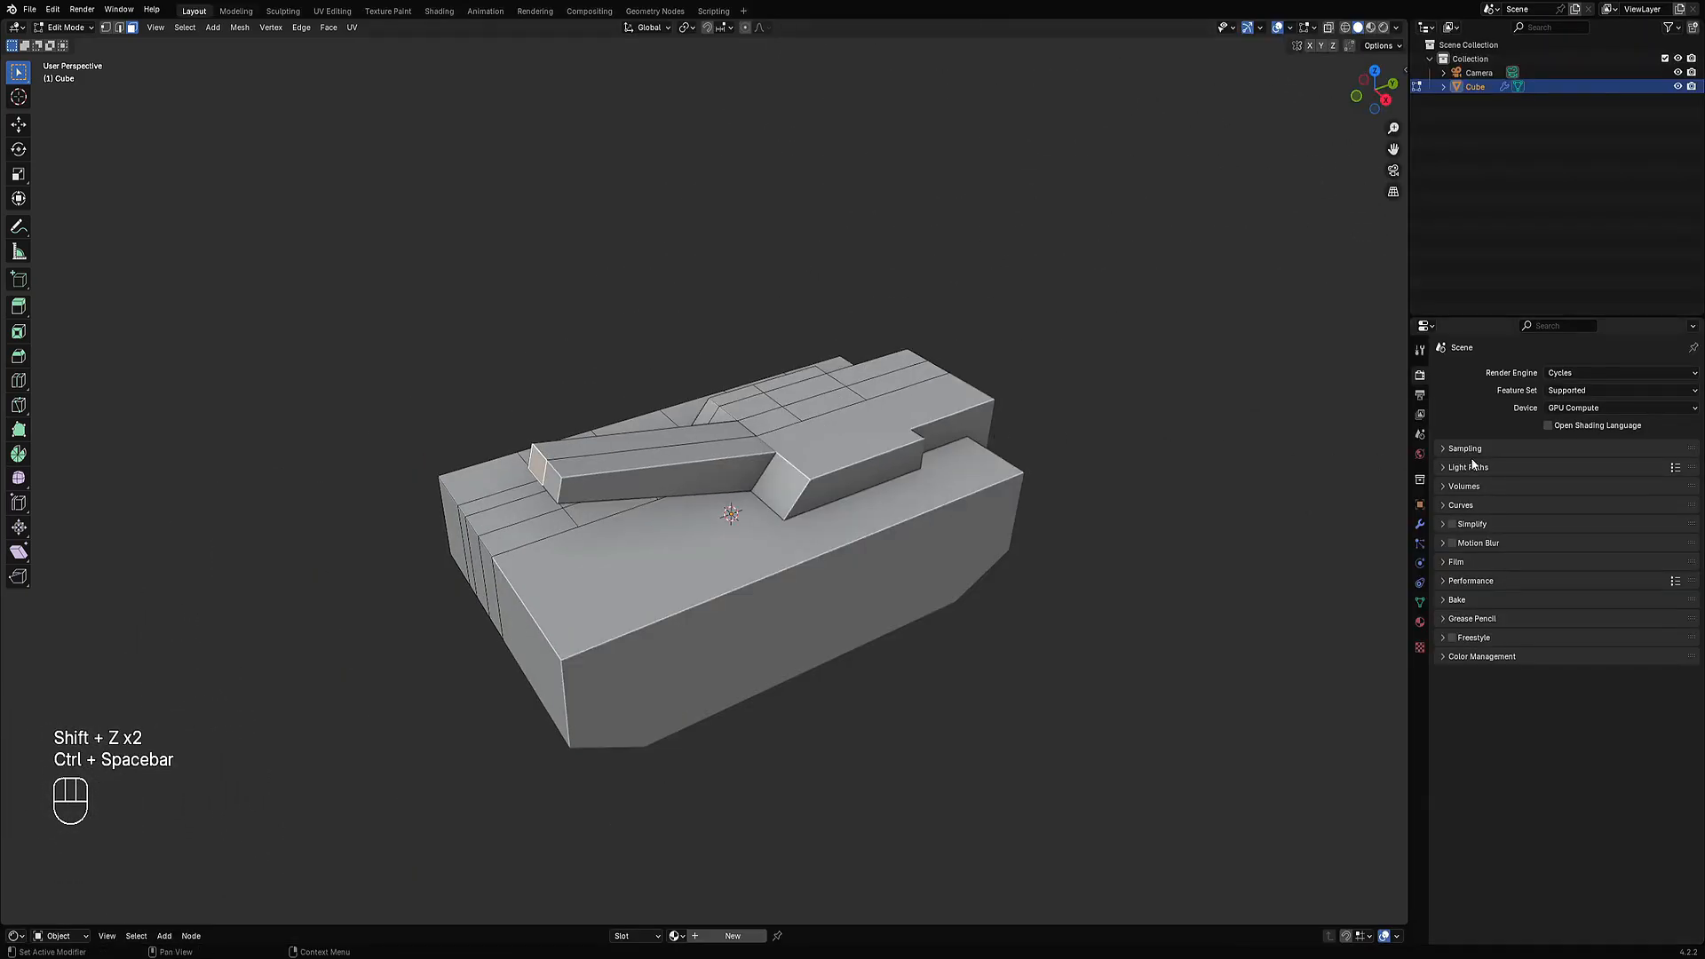
pyautogui.click(1421, 524)
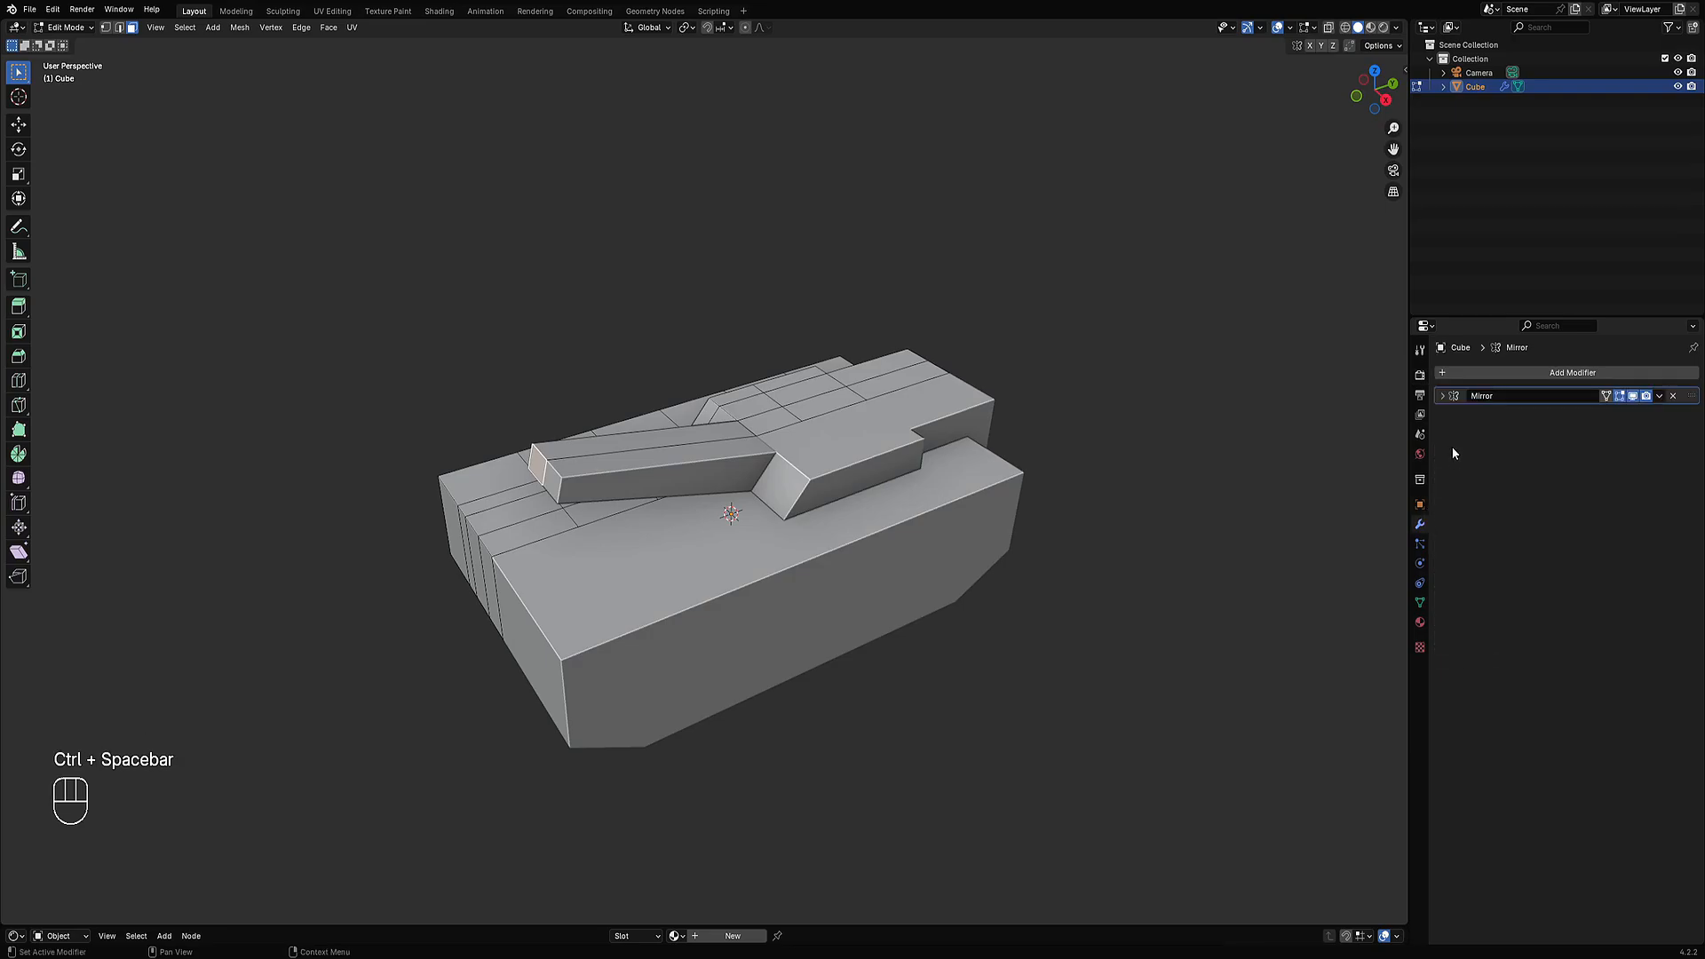
pyautogui.click(1633, 397)
# Delete the inner faces along the mirror plane from barrel to turret rear and turn the Mirror modifier's viewport display back on.
pyautogui.keyDown('shift'); pyautogui.moveTo(728, 485); pyautogui.dragTo(747, 492, button='middle'); pyautogui.keyUp('shift')
pyautogui.moveTo(747, 492); pyautogui.dragTo(708, 439, button='middle')
pyautogui.press('3')
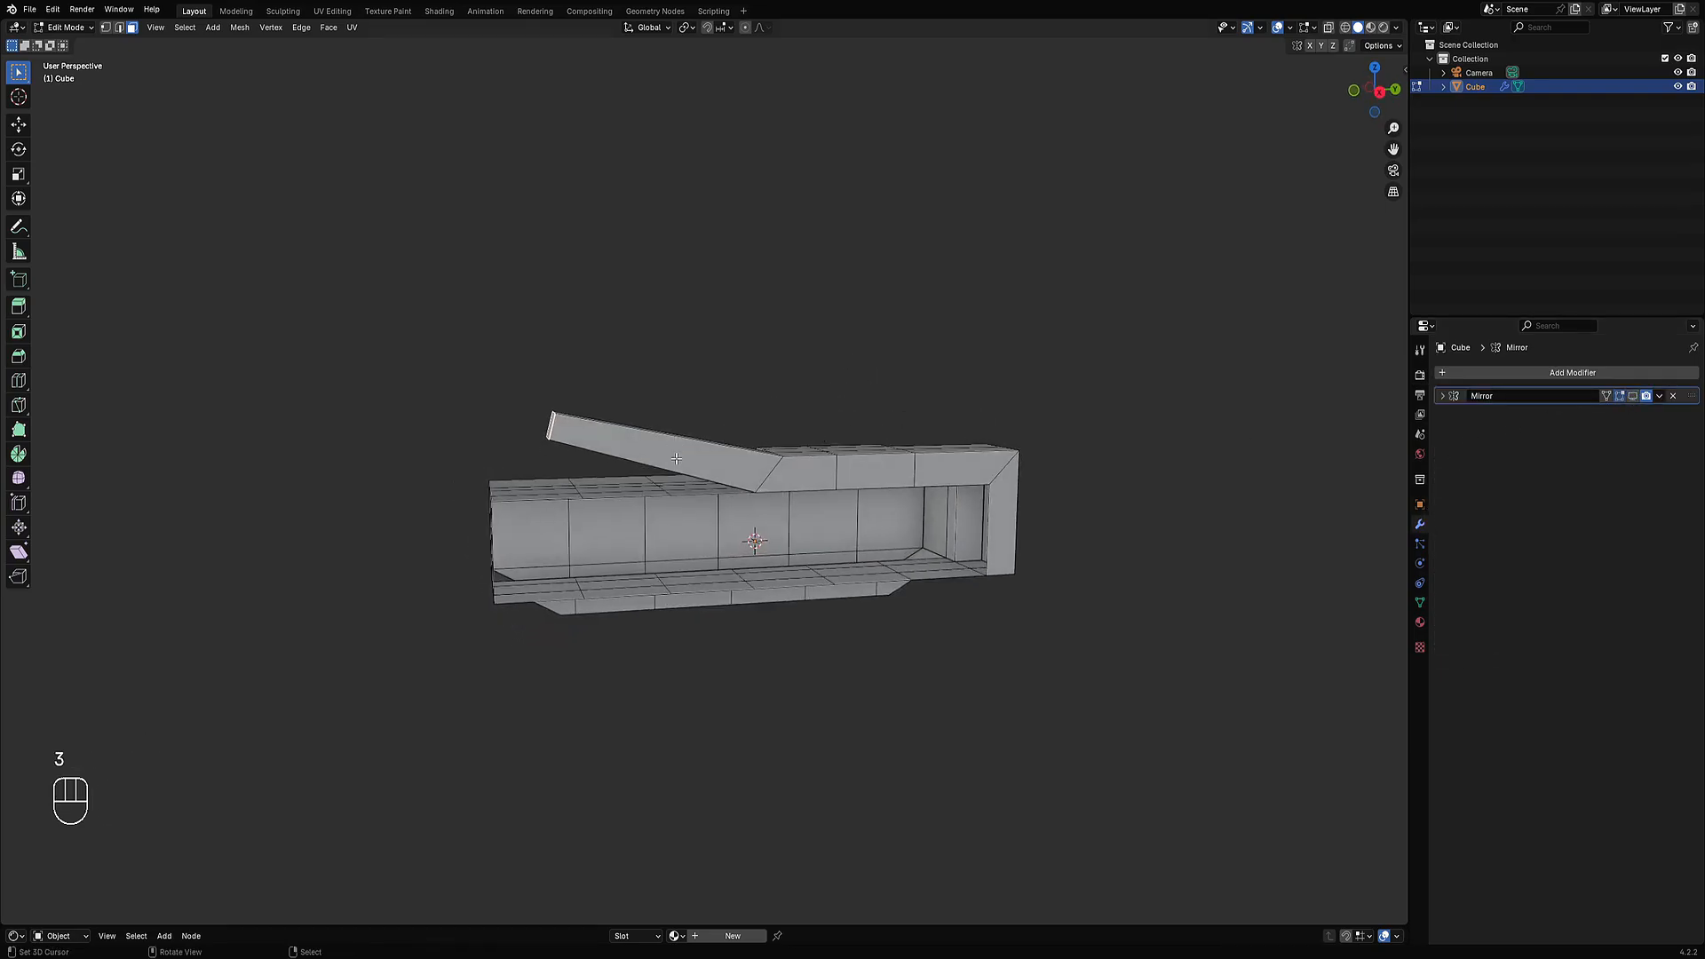
pyautogui.click(708, 455)
pyautogui.keyDown('ctrl'); pyautogui.click(963, 474); pyautogui.keyUp('ctrl')
pyautogui.keyDown('ctrl'); pyautogui.click(995, 503); pyautogui.keyUp('ctrl')
pyautogui.press('x')
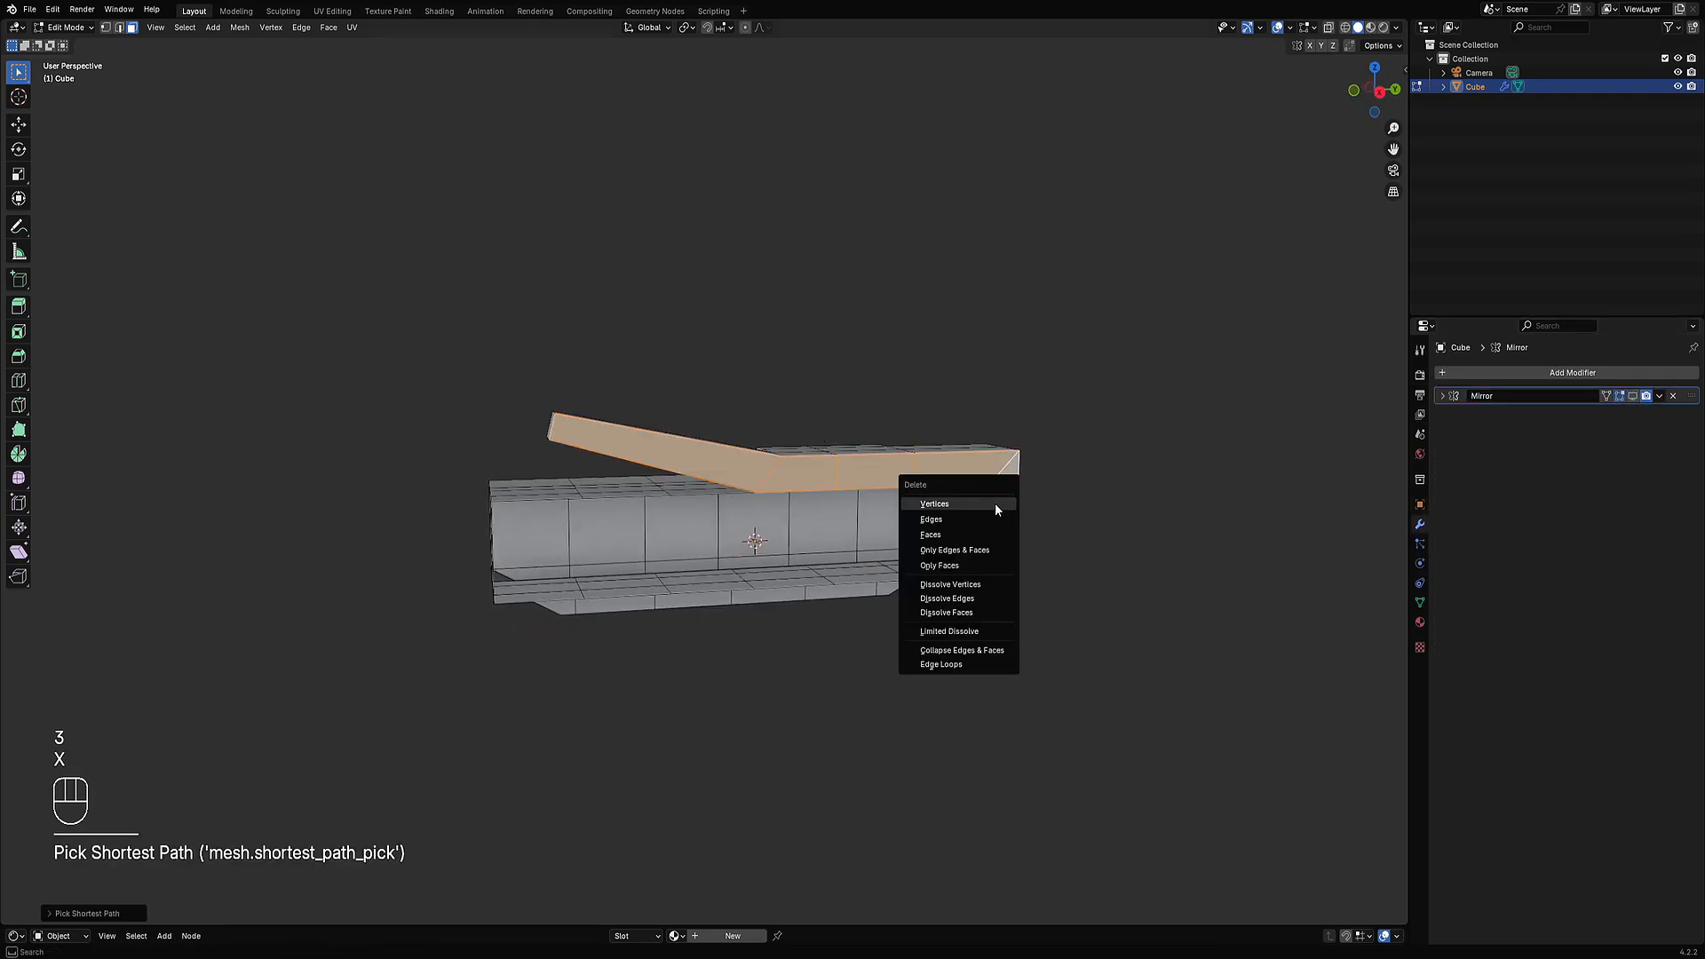
pyautogui.click(995, 503)
pyautogui.moveTo(995, 502); pyautogui.dragTo(878, 517, button='middle')
pyautogui.click(1633, 396)
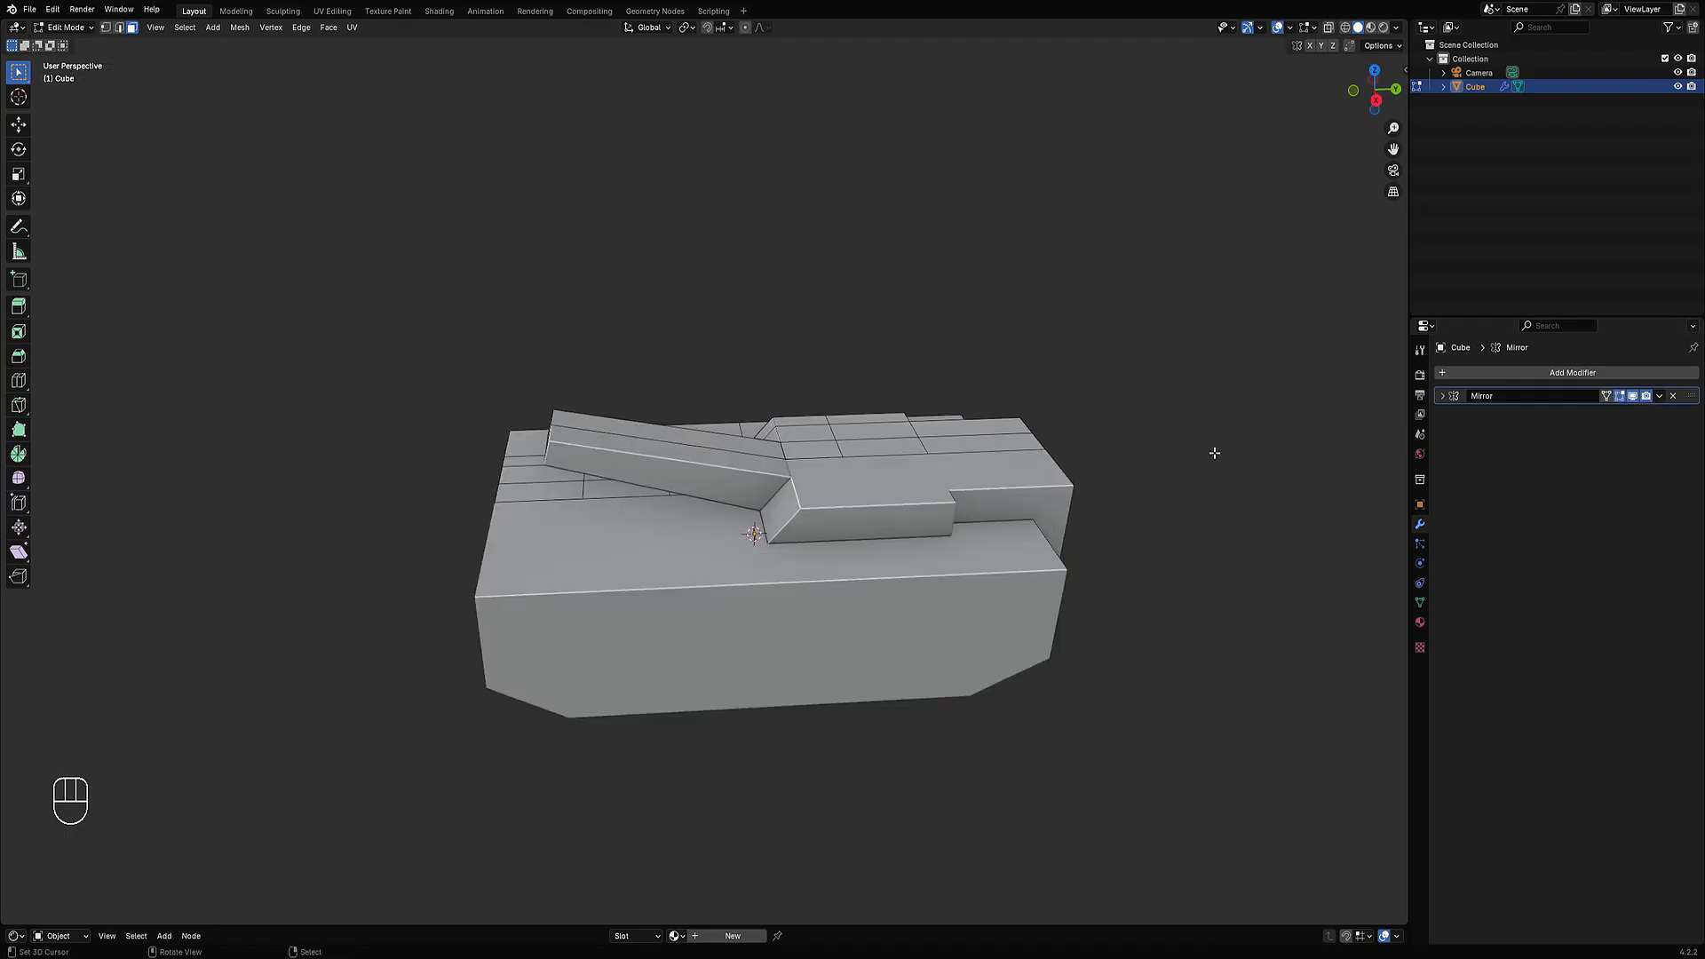
# Inset the barrel's end face with Boundary disabled so the inset stays open along the centre line.
pyautogui.moveTo(1214, 450); pyautogui.dragTo(977, 497, button='middle')
pyautogui.press('3')
pyautogui.click(801, 507)
pyautogui.scroll(5, 903, 513)
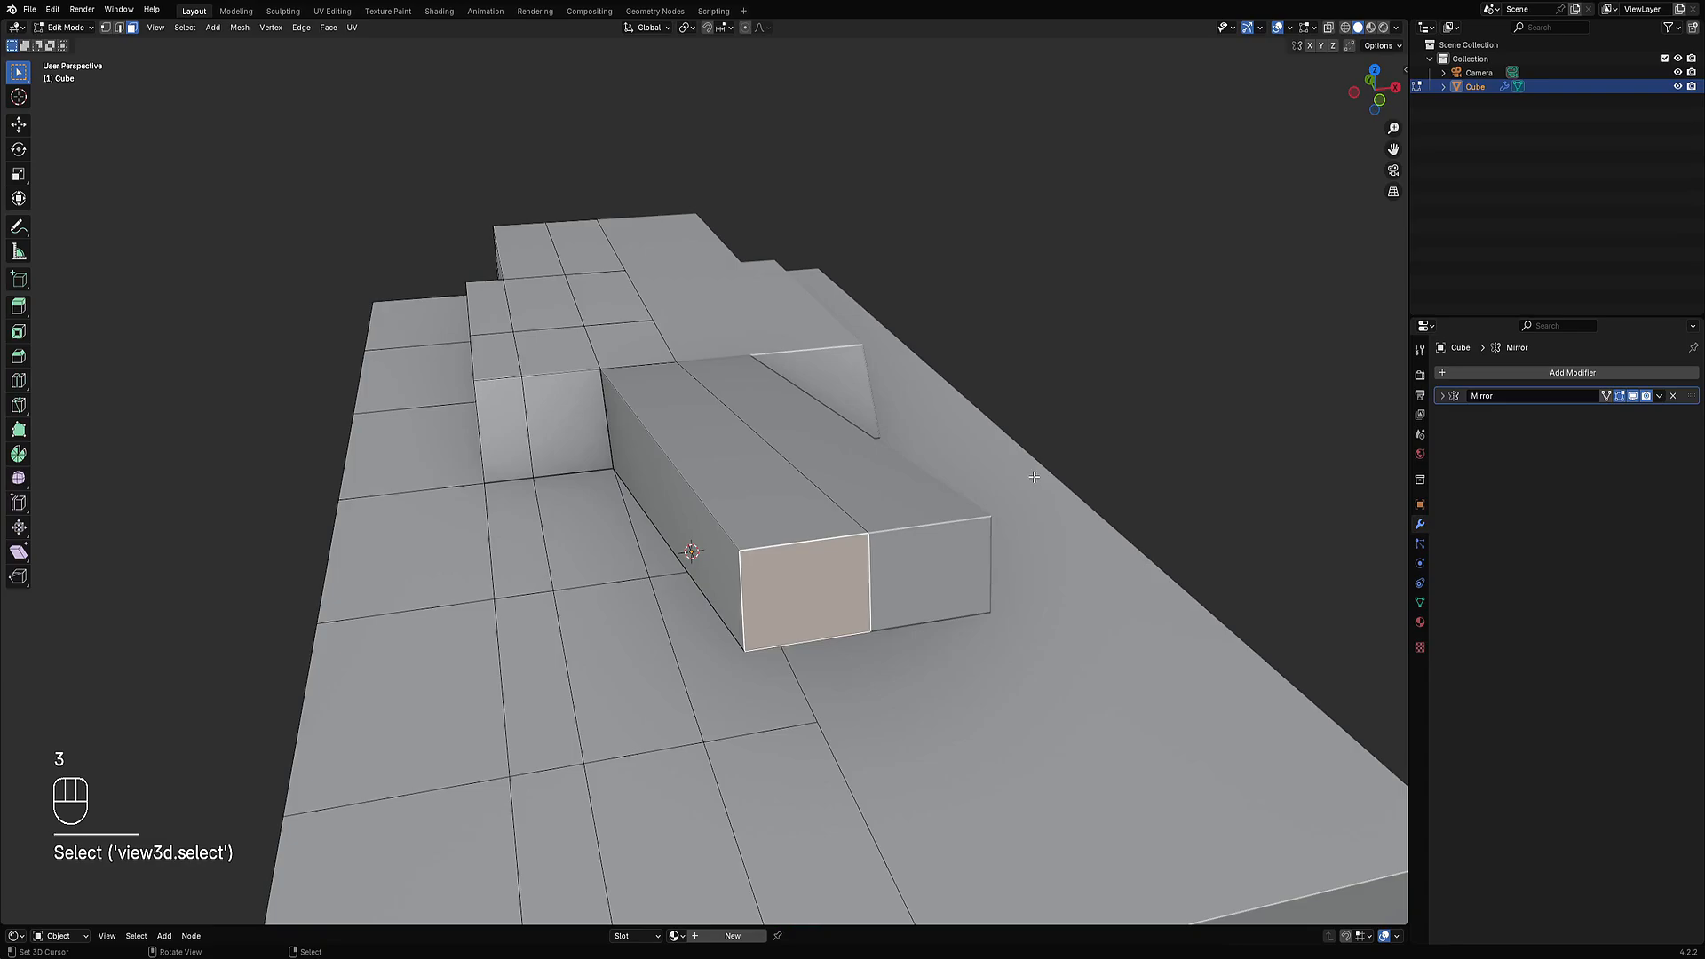
pyautogui.press('i')
pyautogui.press('b')
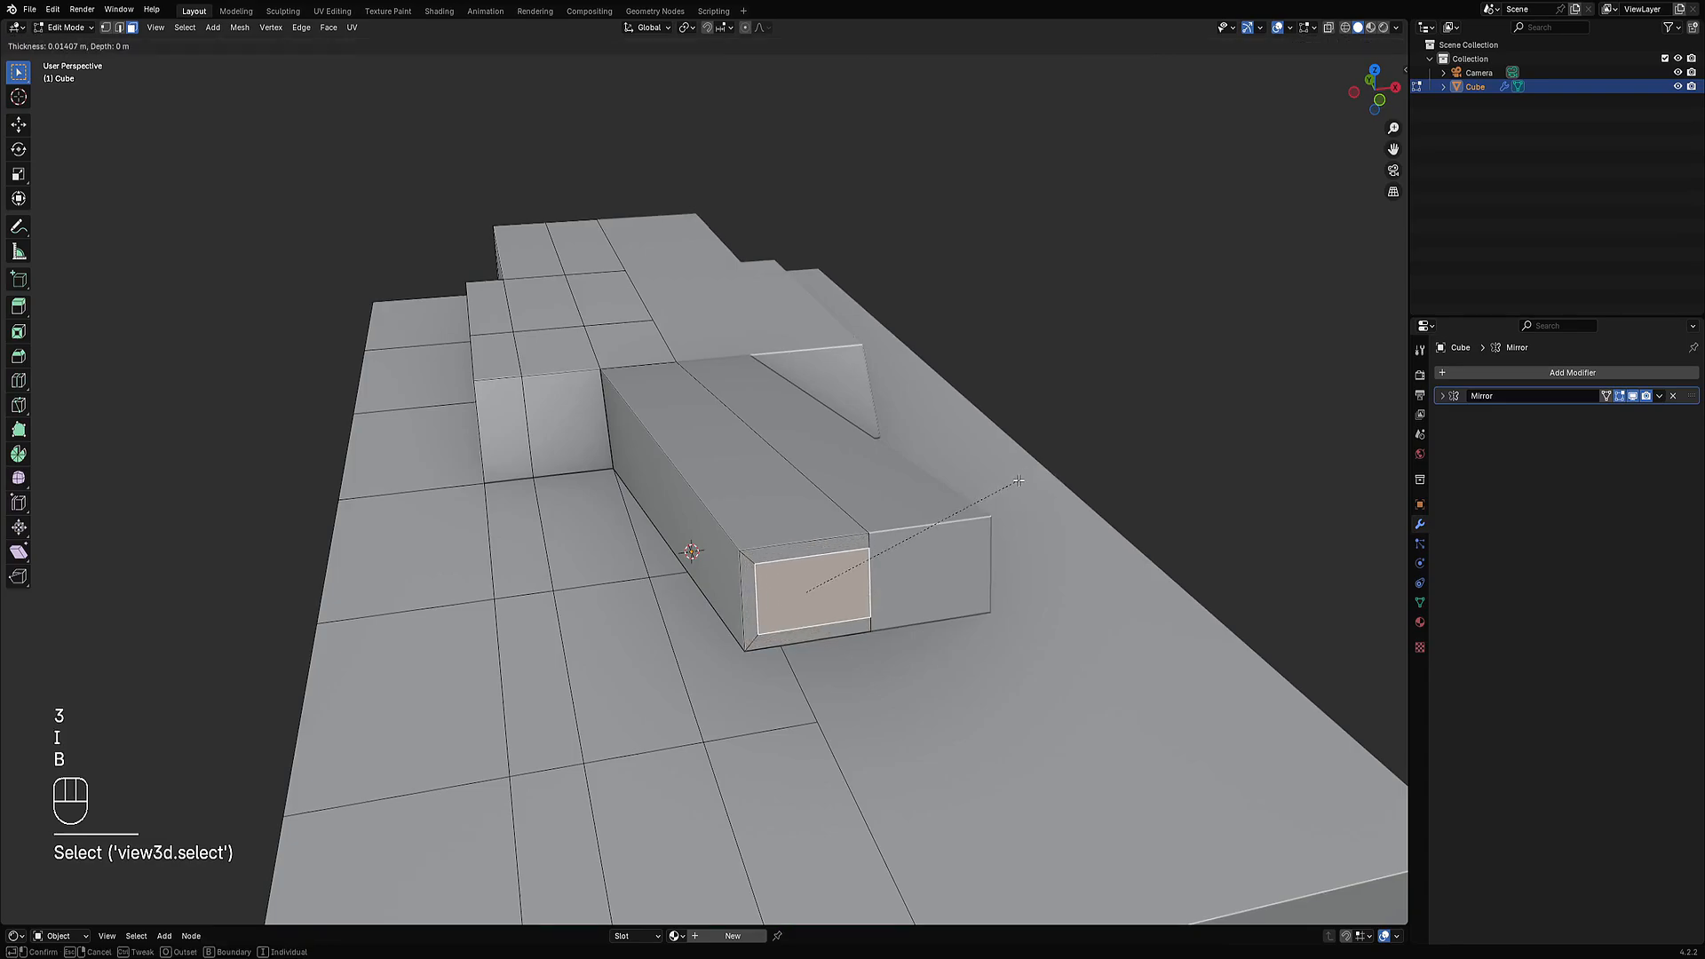
pyautogui.click(1019, 481)
pyautogui.moveTo(873, 506); pyautogui.dragTo(940, 544, button='middle')
pyautogui.scroll(-3, 941, 547)
pyautogui.press('e')
pyautogui.rightClick(910, 560)
pyautogui.moveTo(973, 608); pyautogui.dragTo(805, 559, button='middle')
pyautogui.hotkey('ctrl', 'z')
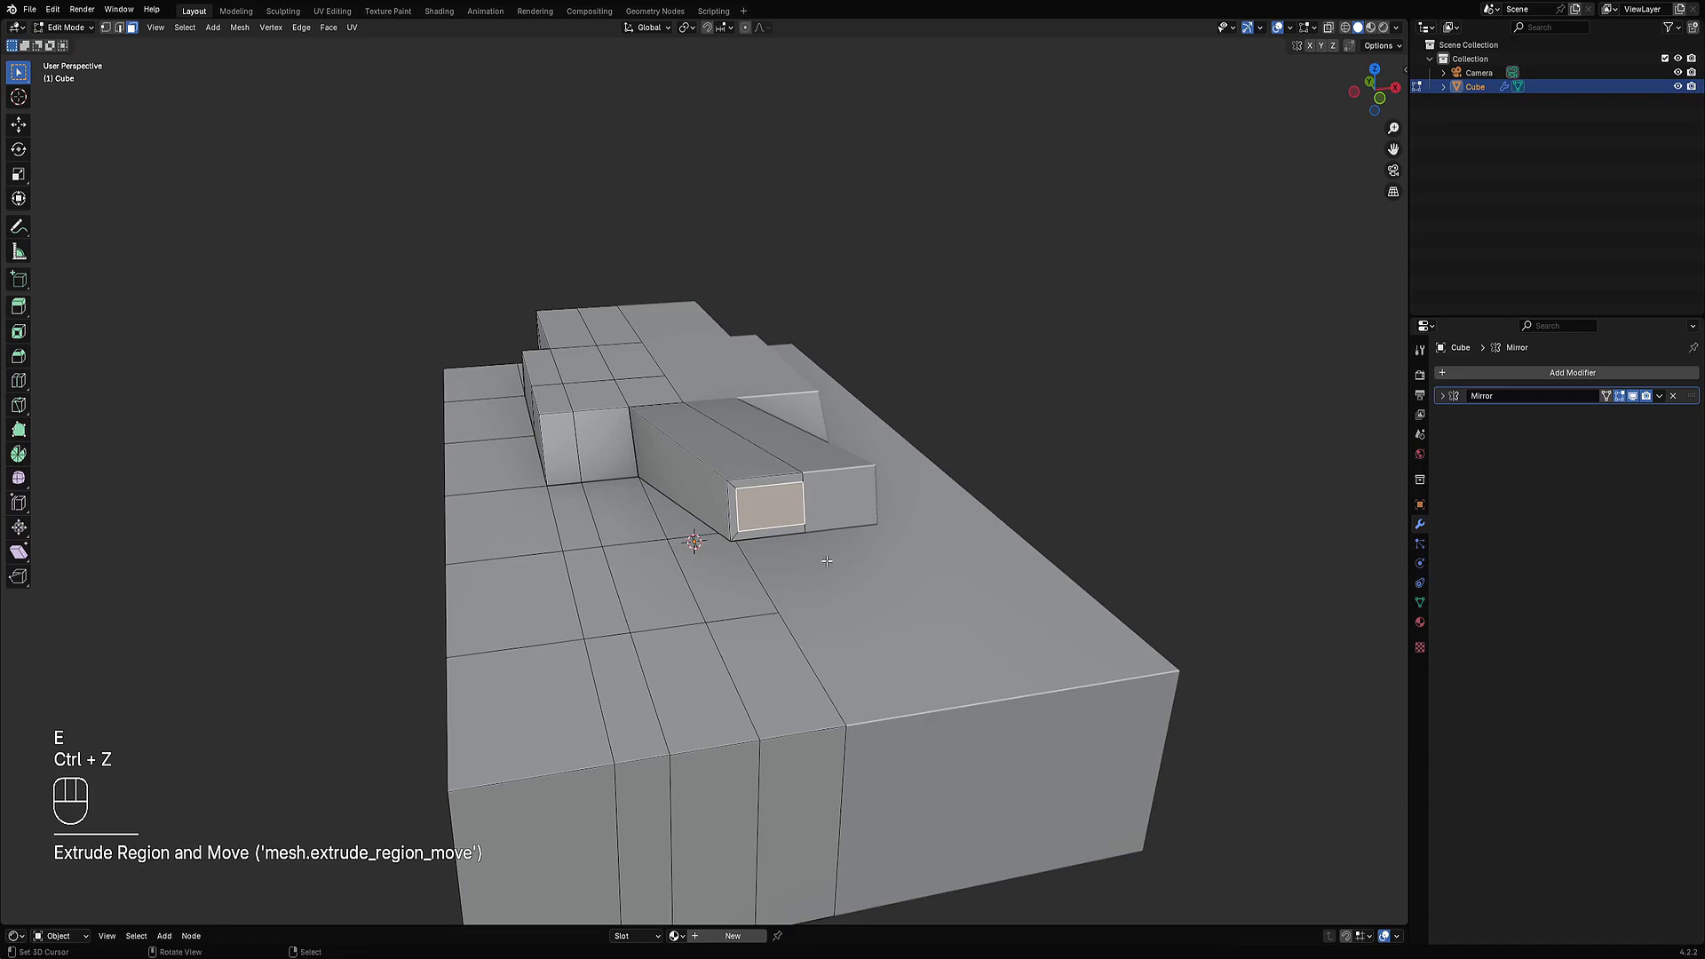
# Recess the barrel's inset end face into the barrel using inset depth and adjust it along its normal with Shrink/Fatten.
pyautogui.press('i')
pyautogui.press('ctrl')
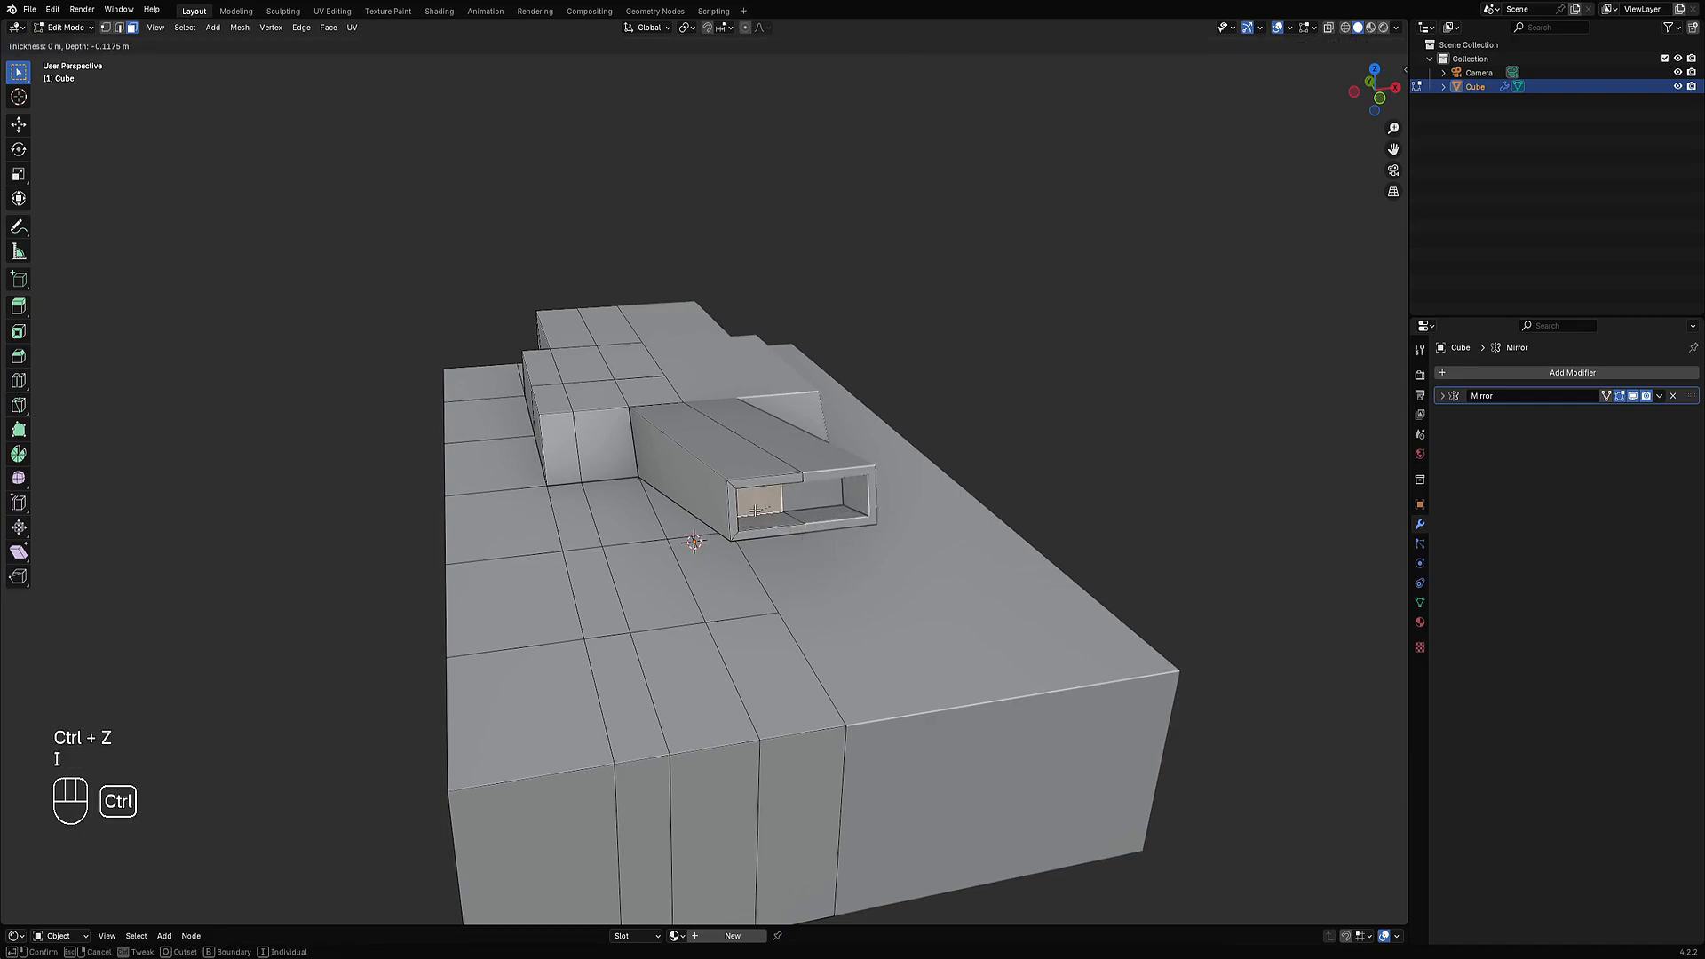
pyautogui.click(723, 540)
pyautogui.moveTo(724, 540); pyautogui.dragTo(879, 533, button='middle')
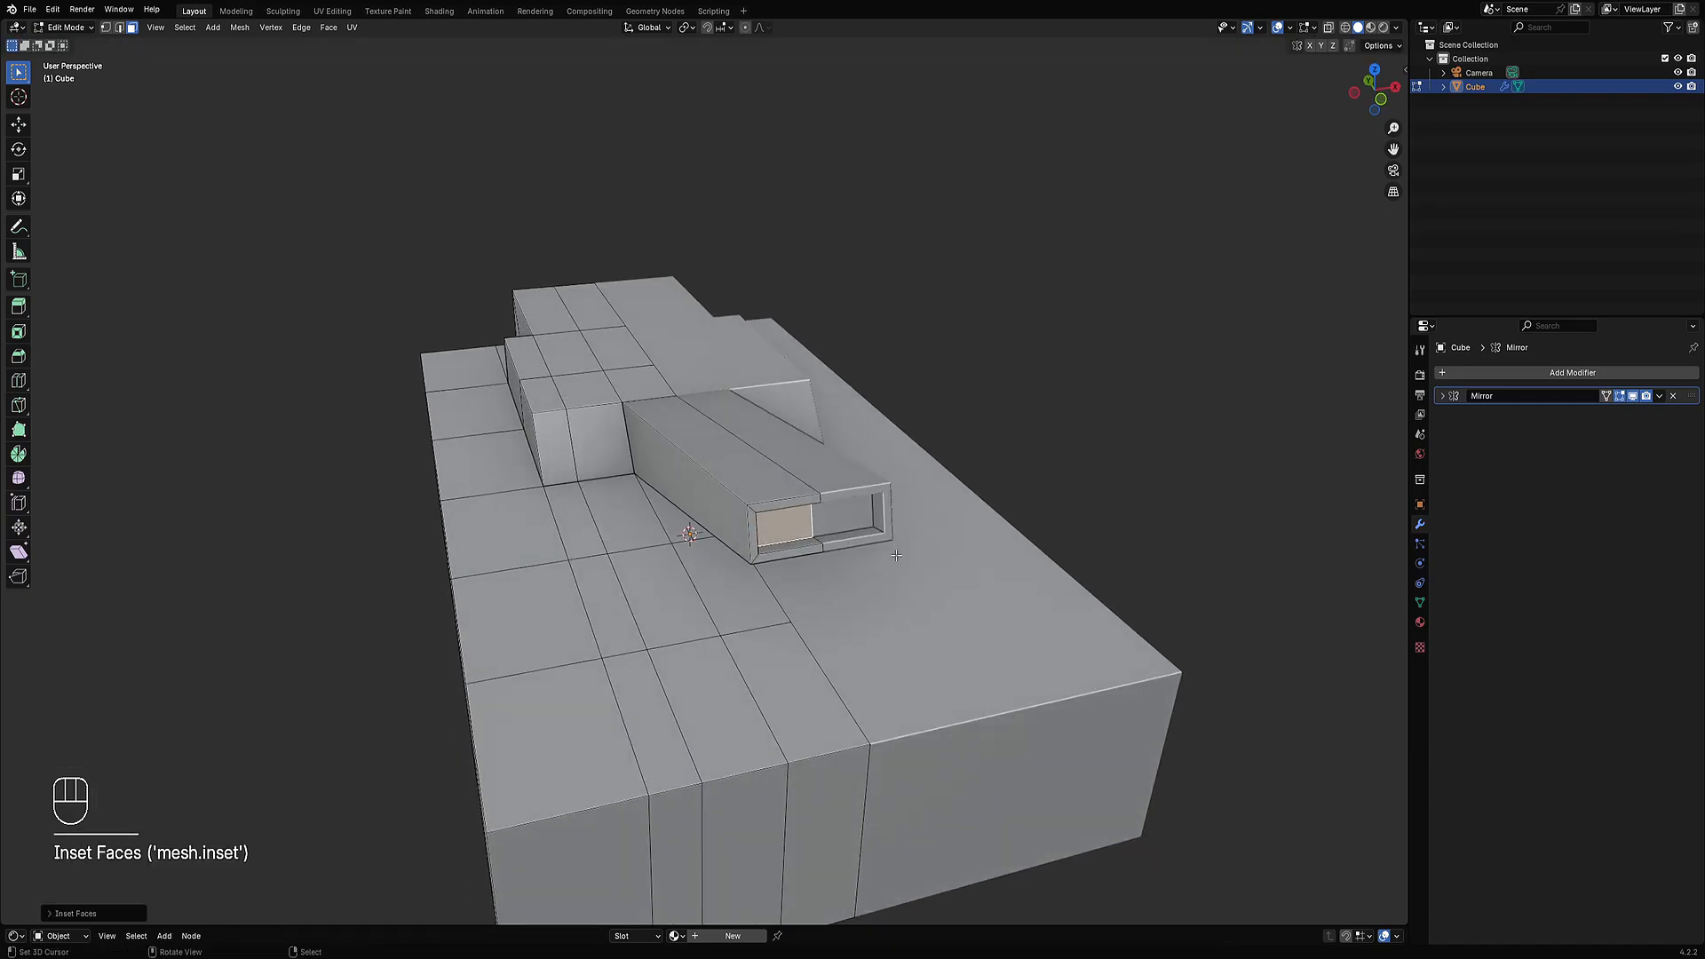
pyautogui.hotkey('alt', 's')
pyautogui.click(955, 645)
# Add a horizontal loop cut around the hull's side and front at about mid-height.
pyautogui.moveTo(956, 645); pyautogui.dragTo(888, 497, button='middle')
pyautogui.scroll(-4, 846, 511)
pyautogui.press('Tab')
pyautogui.press('Tab')
pyautogui.scroll(4, 846, 510)
pyautogui.scroll(-5, 847, 511)
pyautogui.hotkey('ctrl', 'r')
pyautogui.click(738, 524)
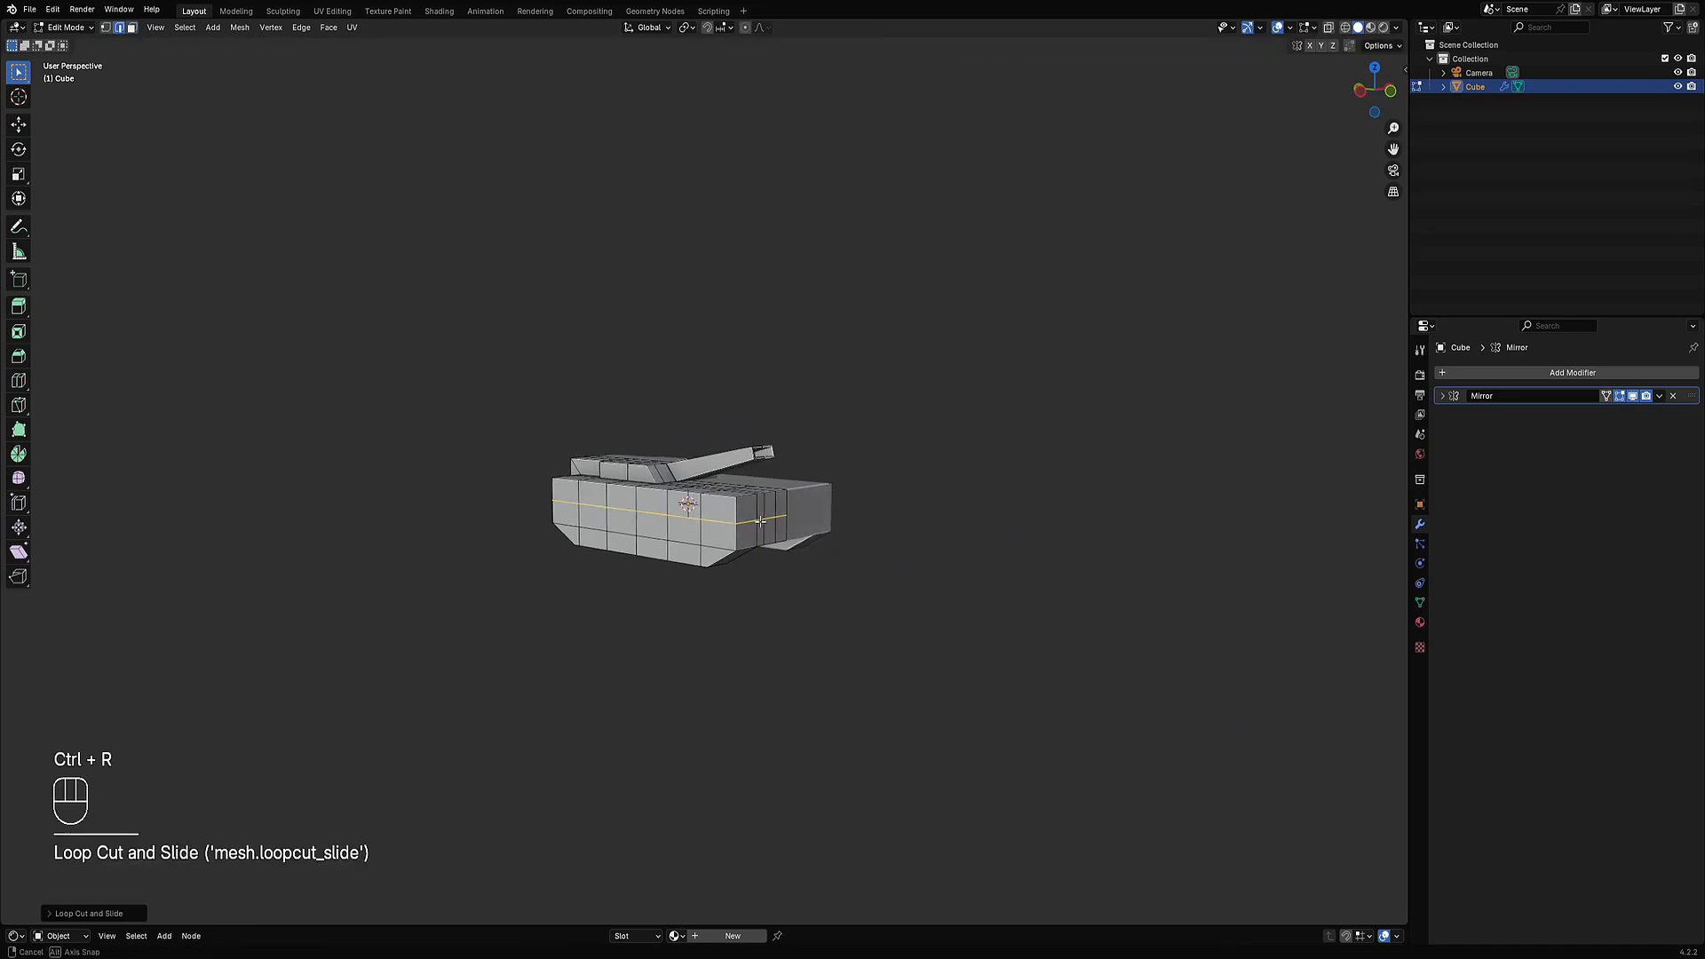
# Flatten the hull's new edge loop in side view by scaling it to 0 along Z.
pyautogui.moveTo(738, 524); pyautogui.dragTo(915, 494, button='middle')
pyautogui.scroll(3, 916, 493)
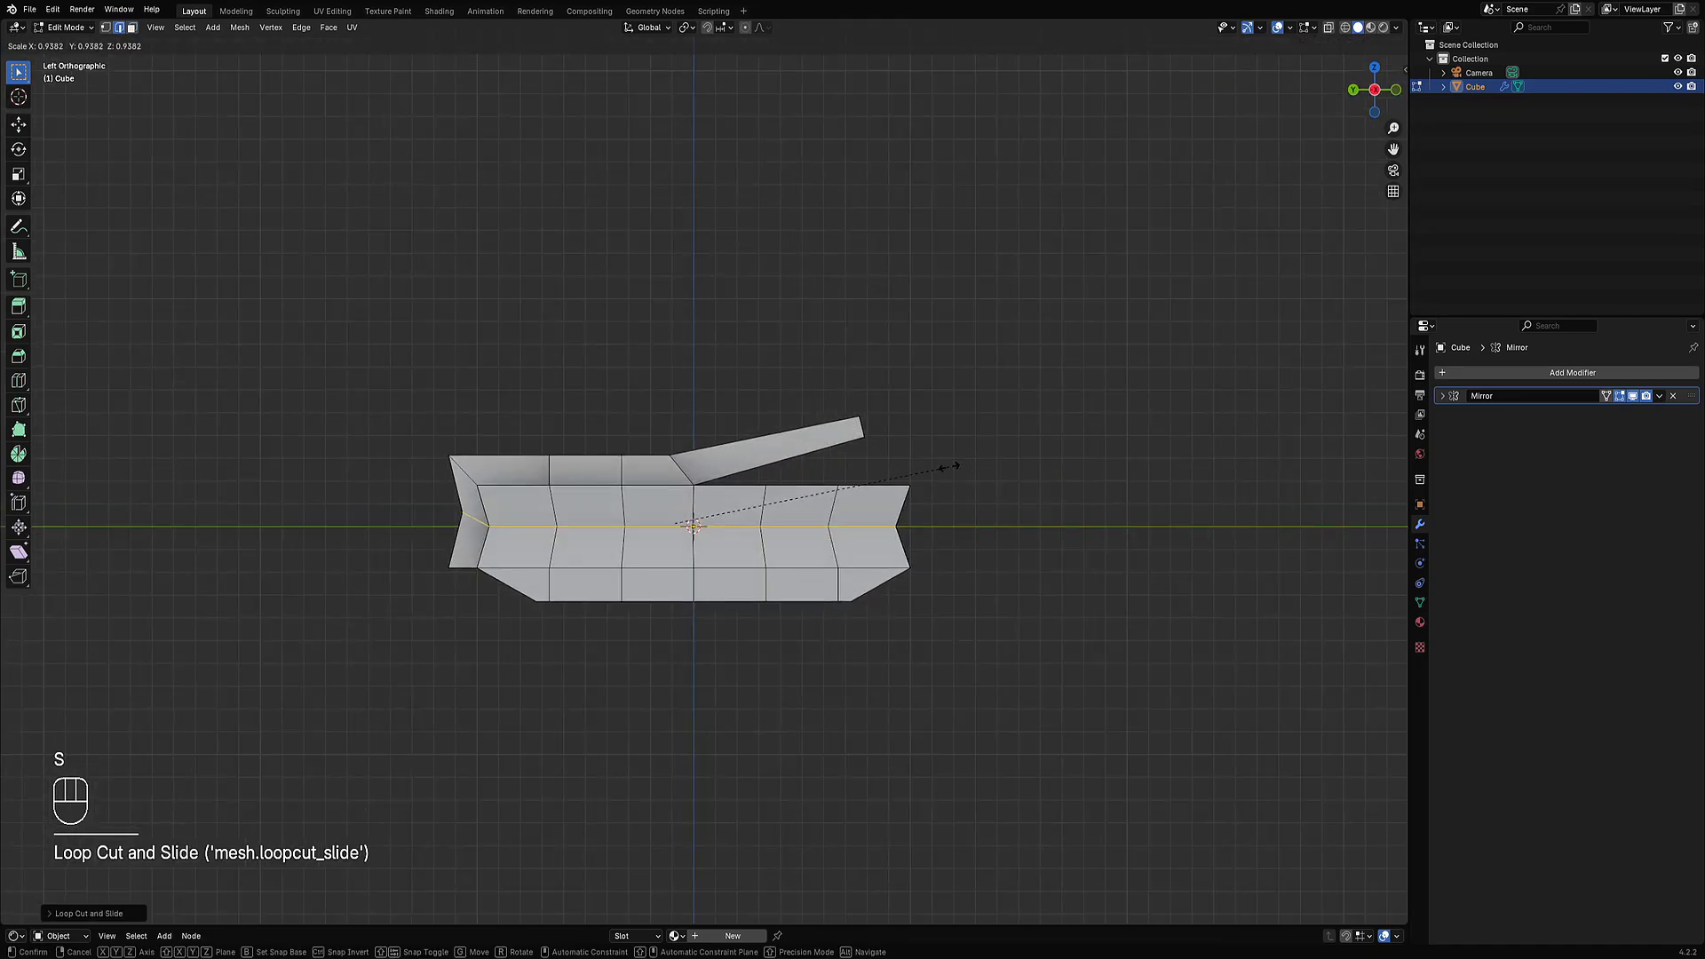
pyautogui.press('s')
pyautogui.press('z')
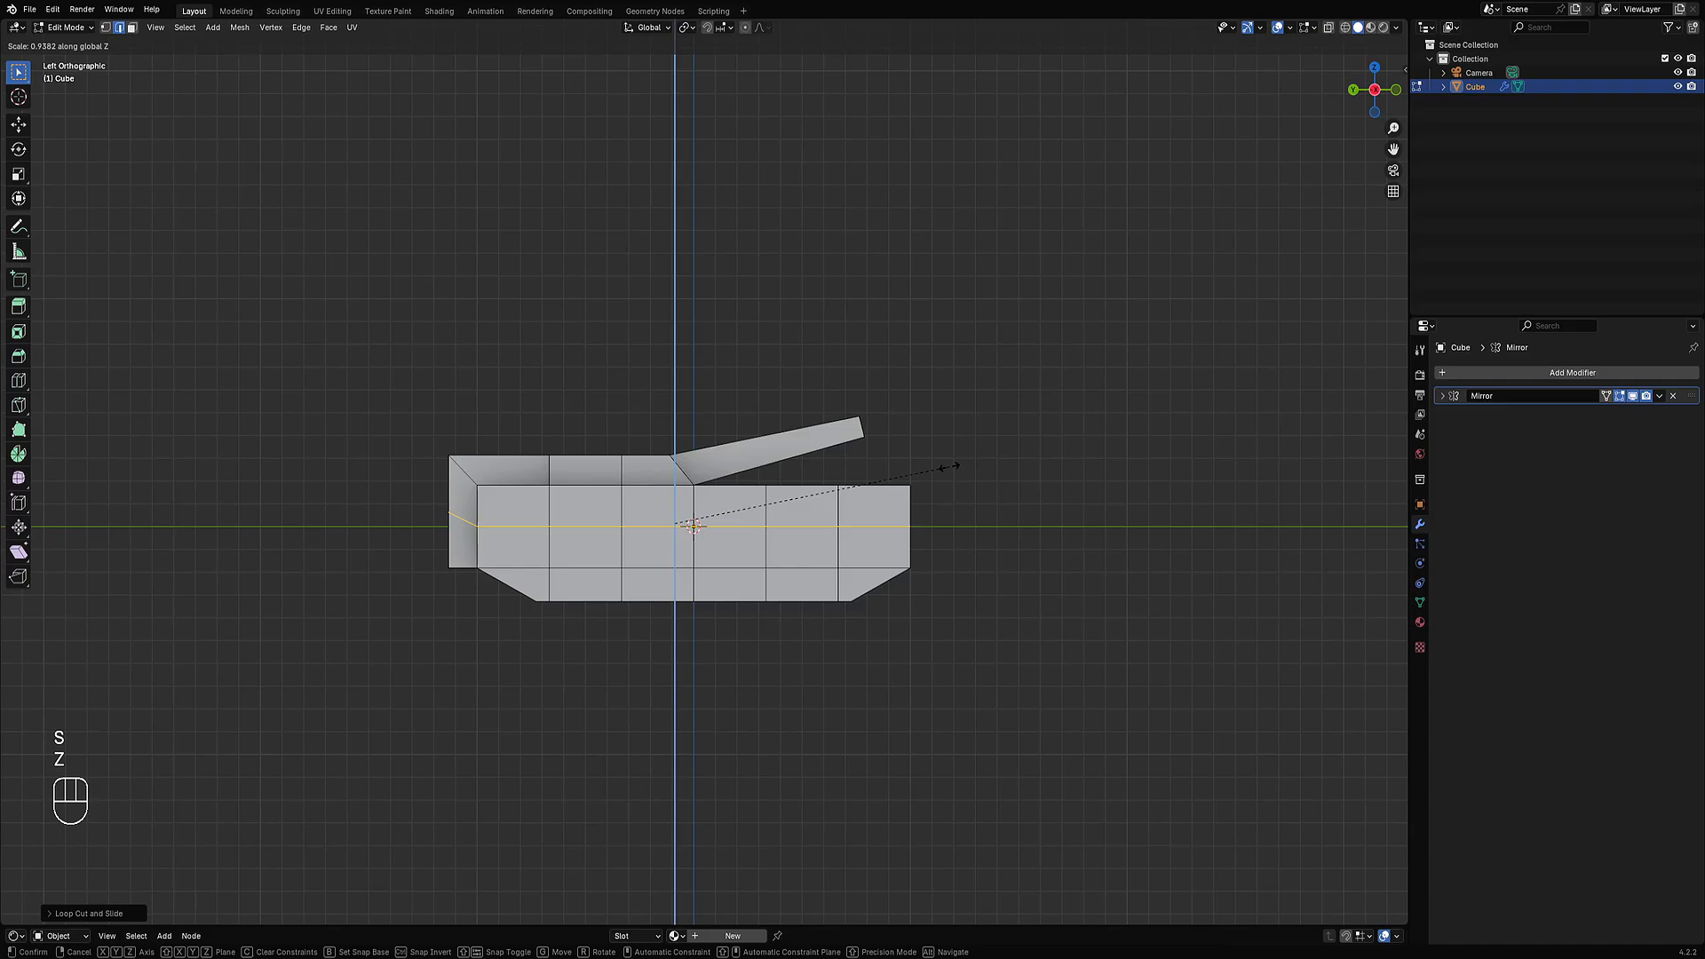
pyautogui.press('KP_0')
pyautogui.press('KP_Enter')
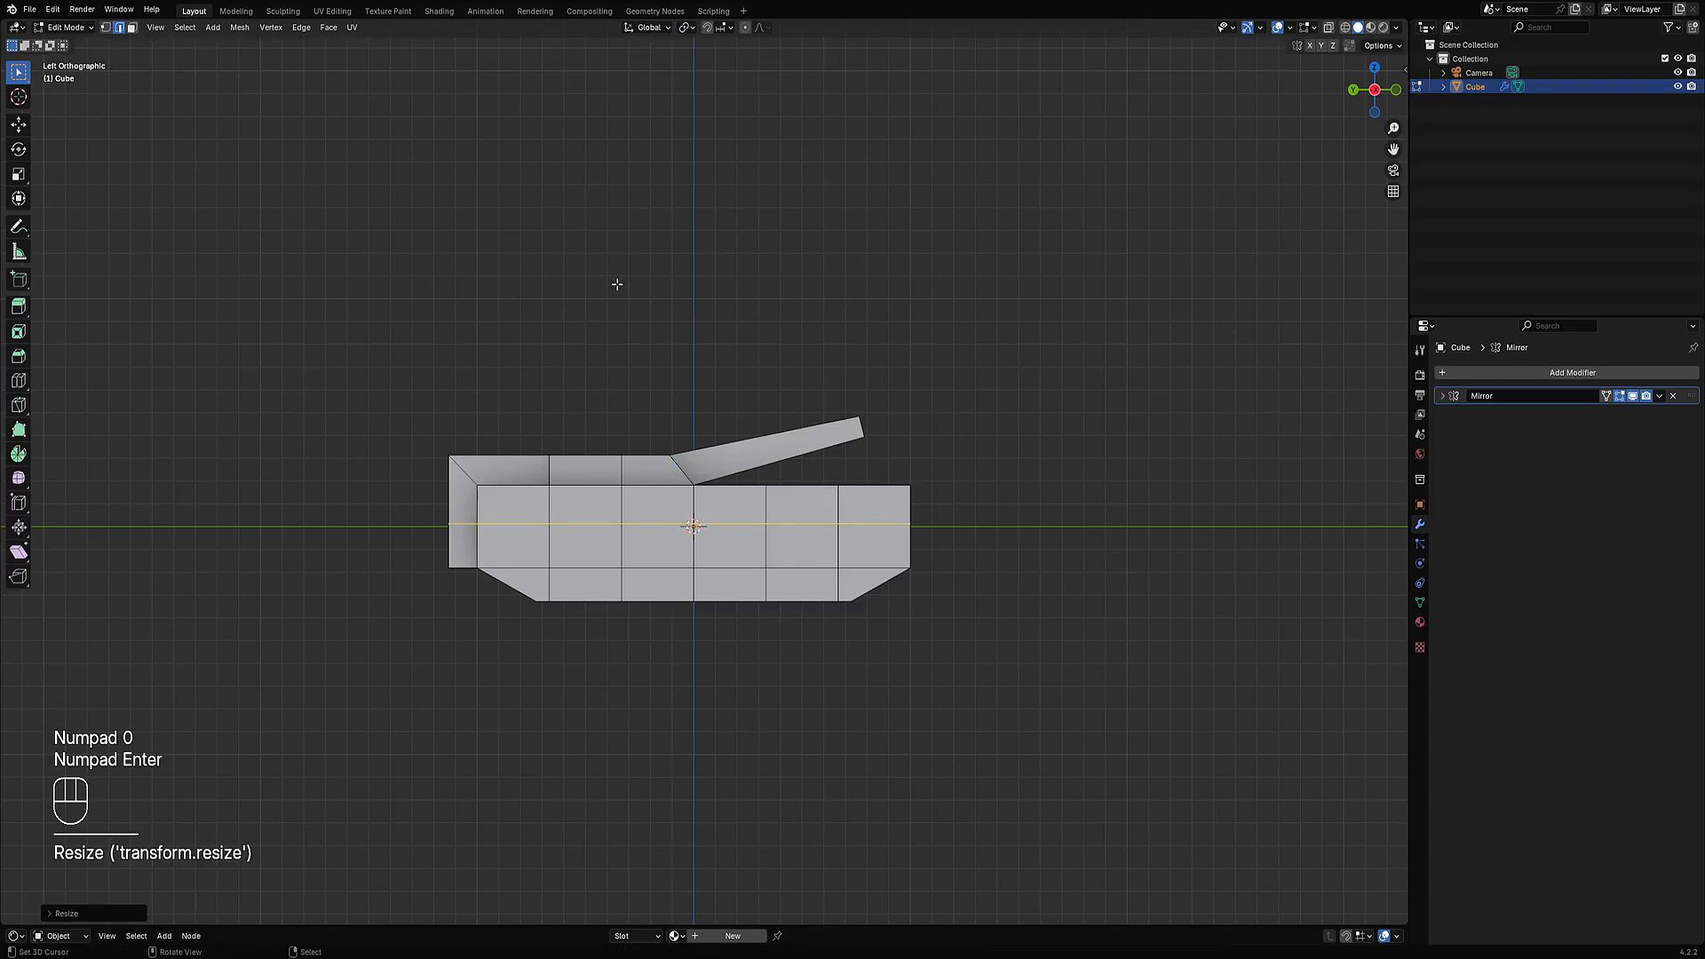
# Try three evenly spaced loop cuts across the barrel and undo them.
pyautogui.moveTo(617, 284); pyautogui.dragTo(746, 337, button='middle')
pyautogui.hotkey('ctrl', 'r')
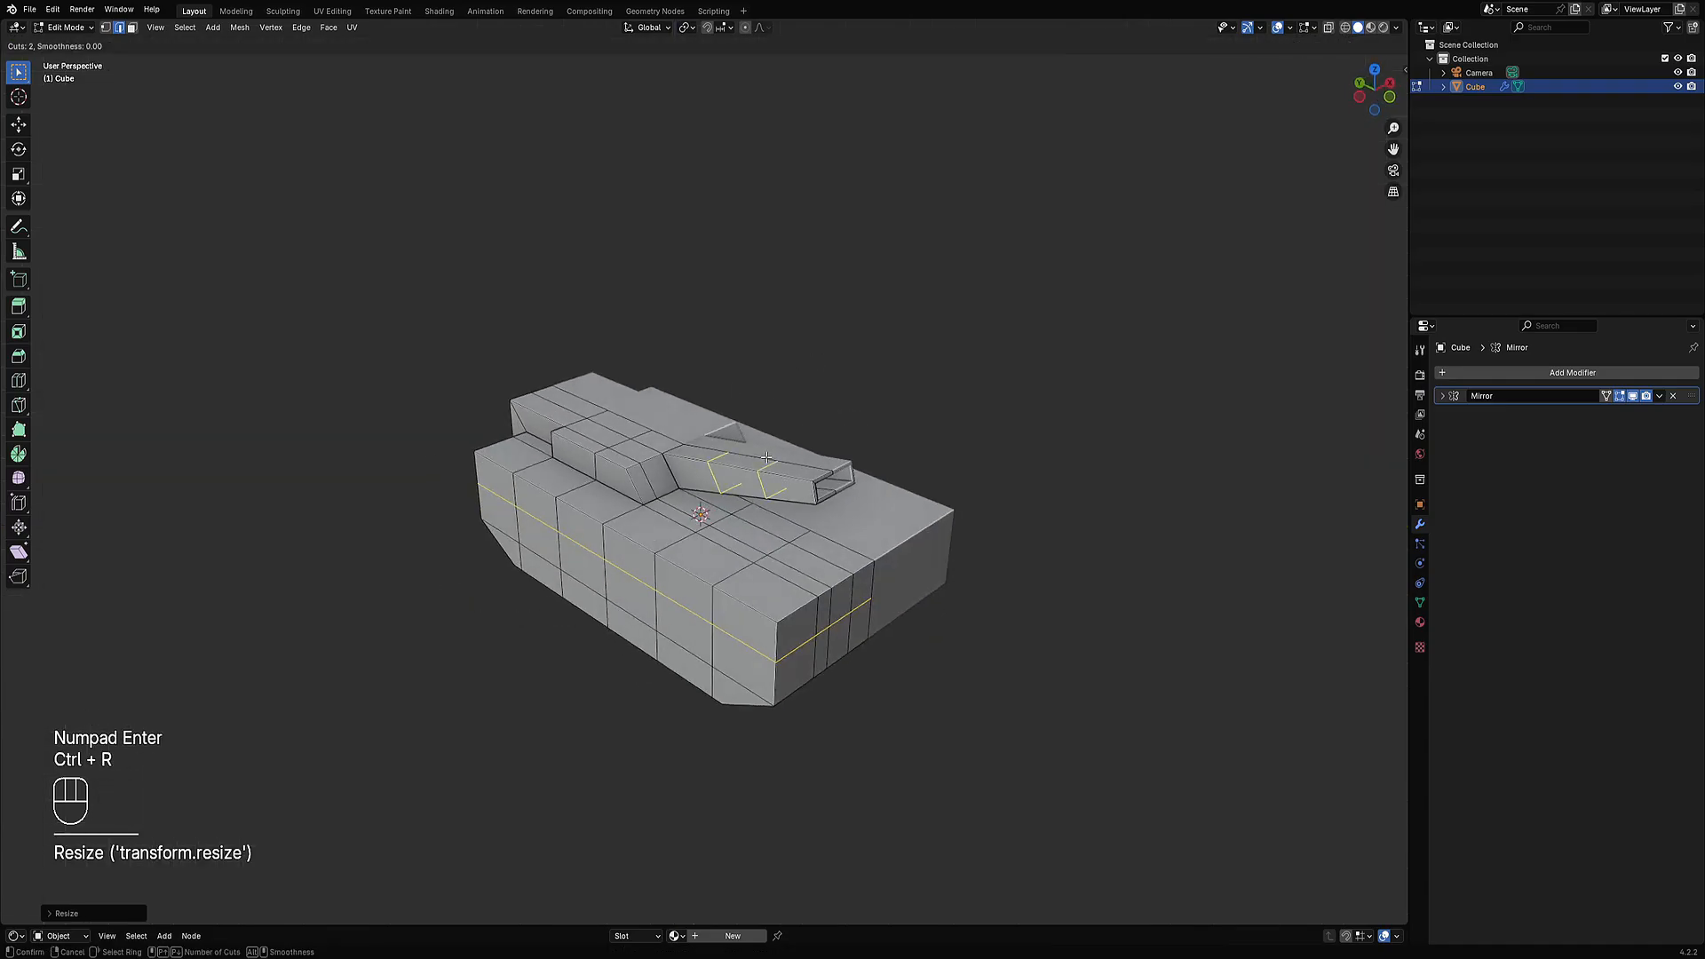
pyautogui.scroll(1, 767, 457)
pyautogui.click(766, 457)
pyautogui.keyDown('alt'); pyautogui.moveTo(766, 457); pyautogui.dragTo(839, 418, button='middle'); pyautogui.keyUp('alt')
pyautogui.scroll(4, 894, 444)
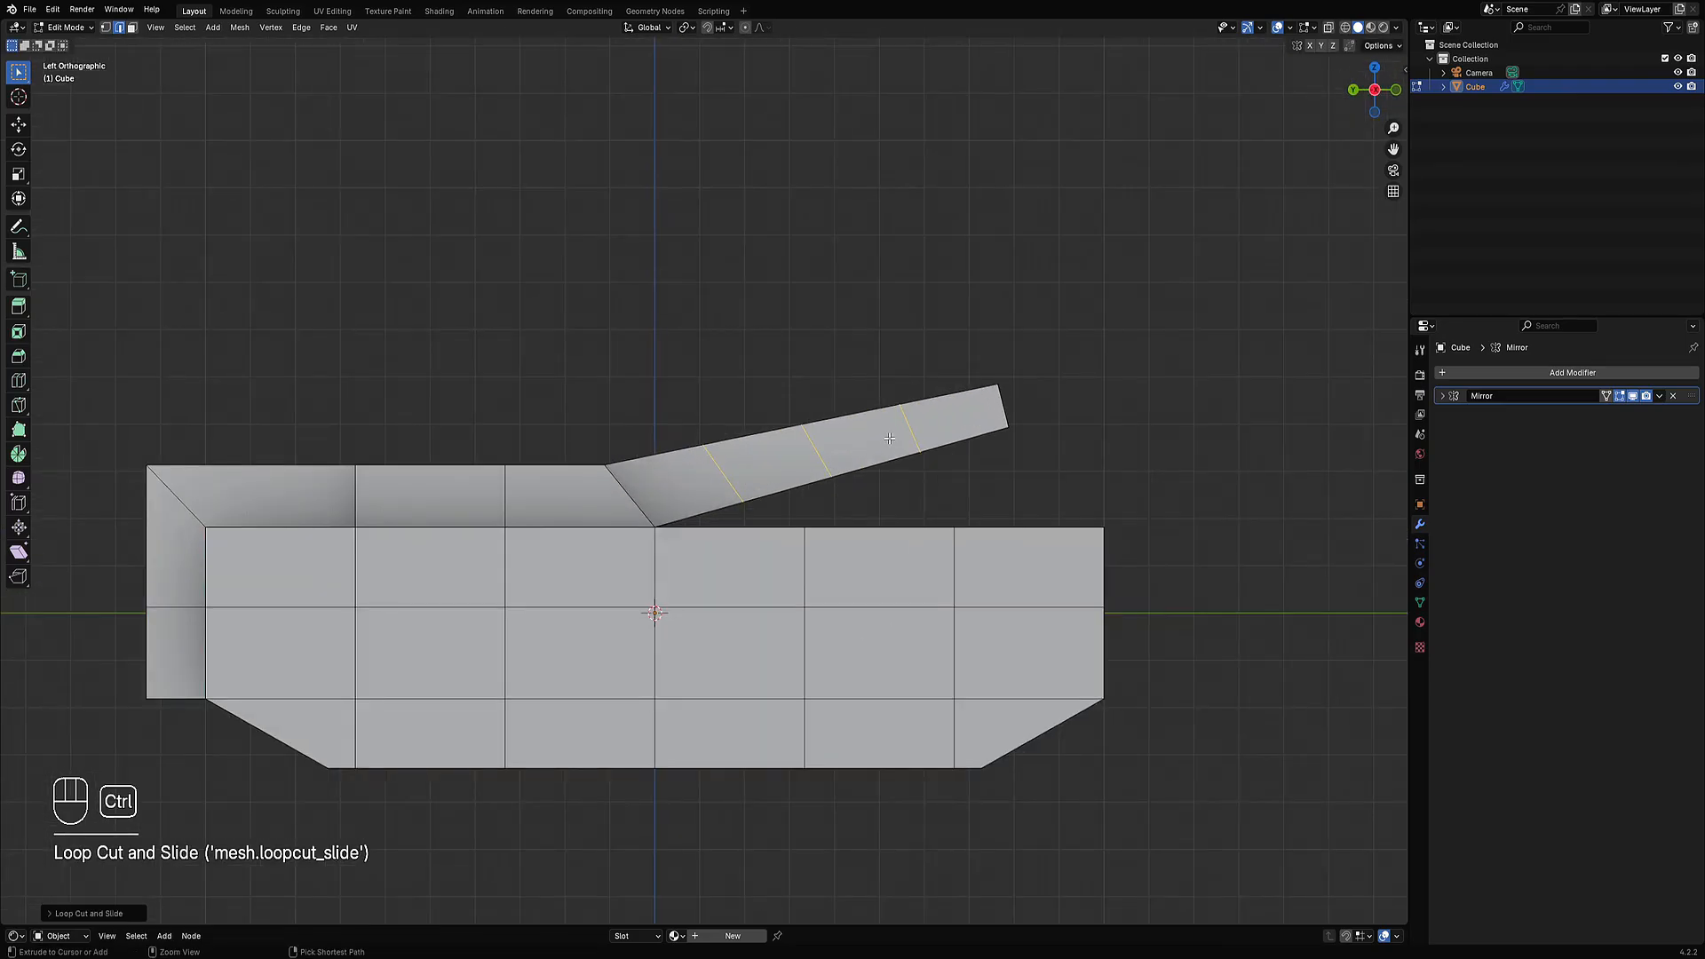
pyautogui.hotkey('ctrl', 'z')
# Add a loop cut near the barrel's turret end using Even and Flipped sliding, and place centred loop cutting toward the muzzle.
pyautogui.hotkey('ctrl', 'r')
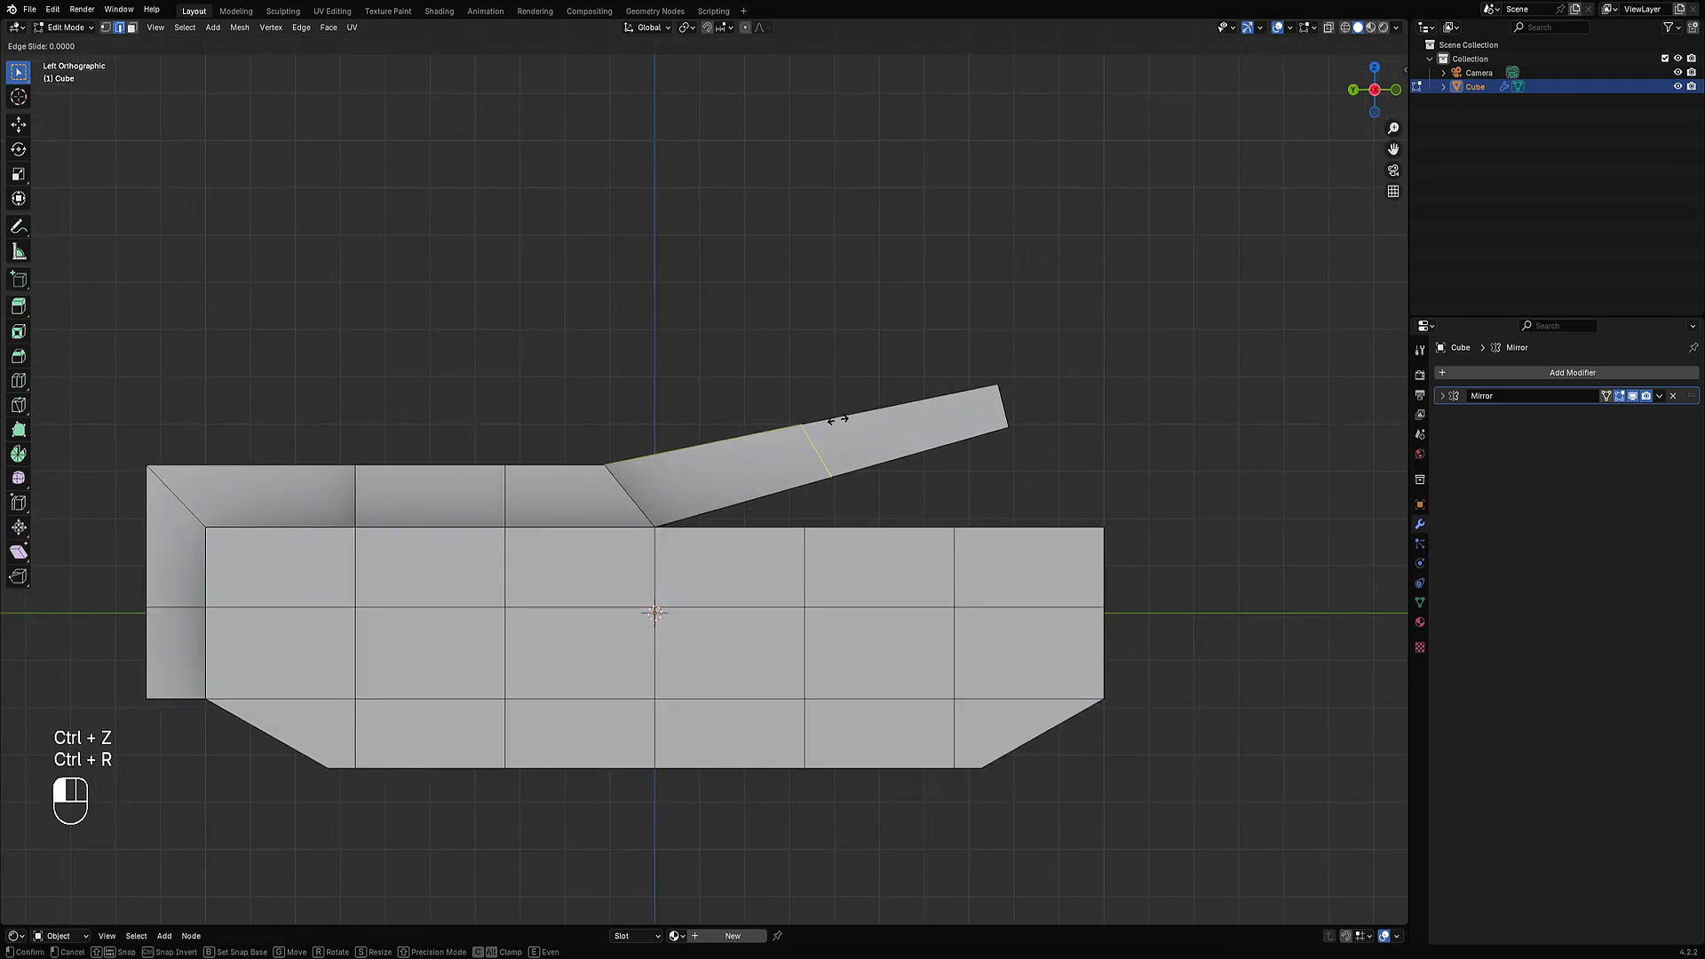
pyautogui.click(888, 414)
pyautogui.press('e')
pyautogui.click(732, 446)
pyautogui.hotkey('ctrl', 'r')
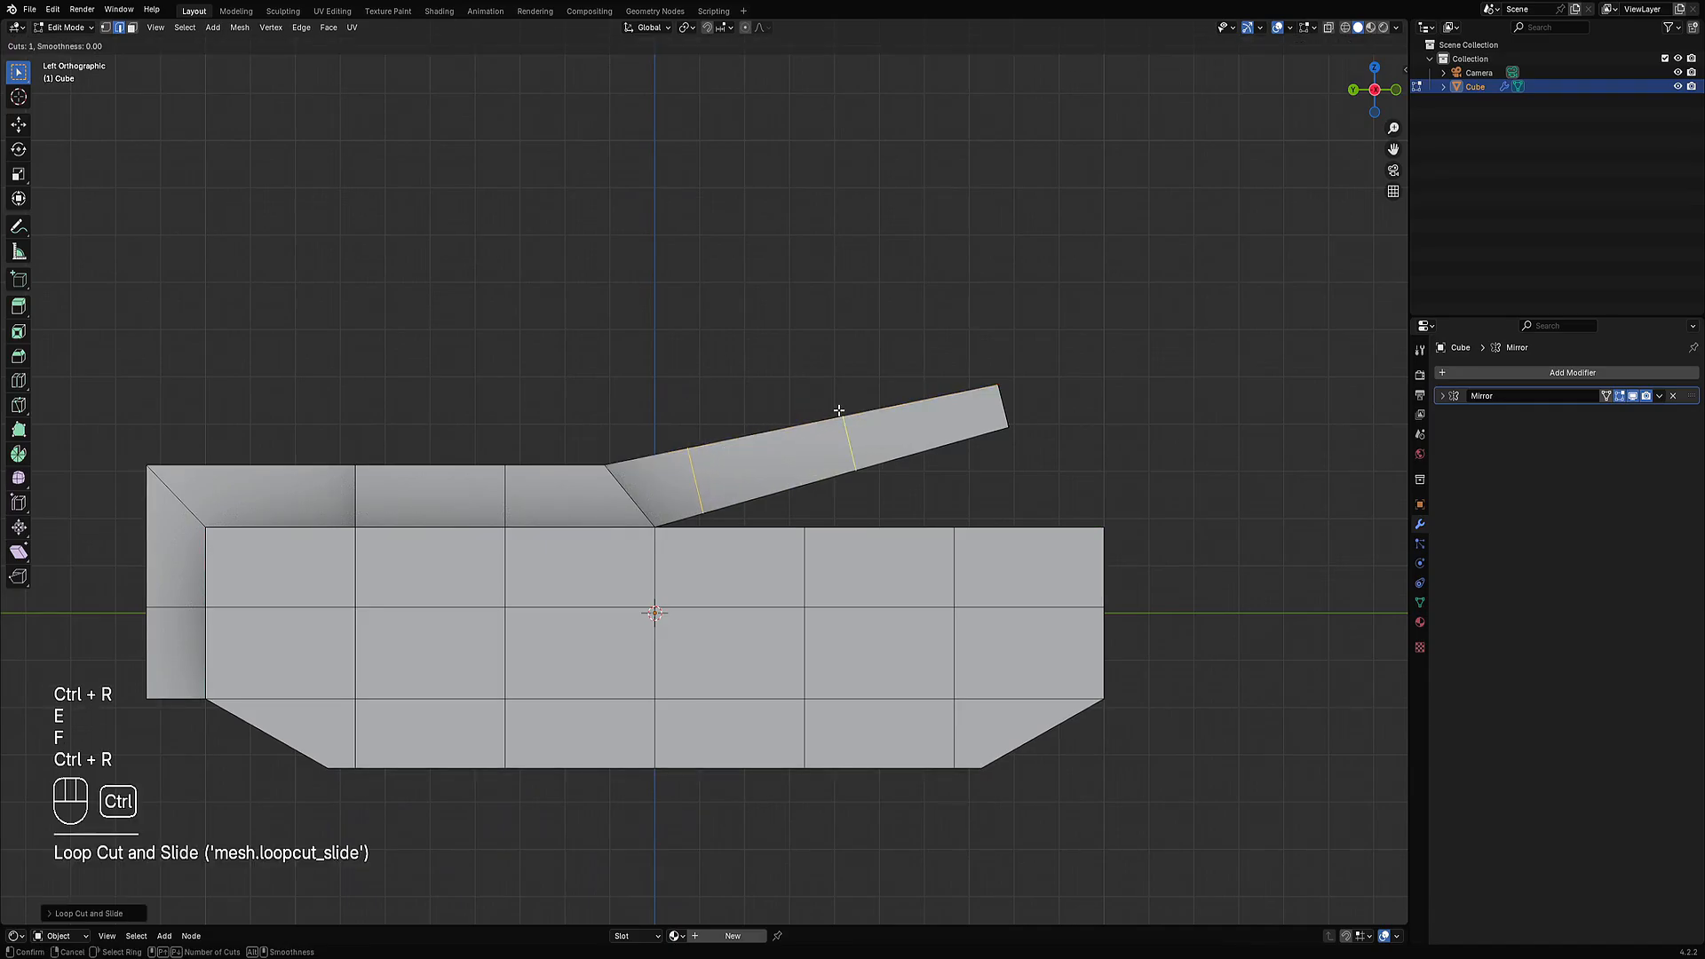
pyautogui.click(839, 410)
pyautogui.rightClick(838, 411)
# Select the faces inside the barrel's muzzle recess in face mode and invert the selection.
pyautogui.moveTo(838, 410); pyautogui.dragTo(787, 462, button='middle')
pyautogui.press('3')
pyautogui.scroll(3, 885, 462)
pyautogui.keyDown('shift'); pyautogui.click(696, 437); pyautogui.keyUp('shift')
pyautogui.keyDown('alt'); pyautogui.keyDown('shift'); pyautogui.click(602, 383); pyautogui.keyUp('shift'); pyautogui.keyUp('alt')
pyautogui.scroll(-2, 622, 391)
pyautogui.hotkey('ctrl', 'i')
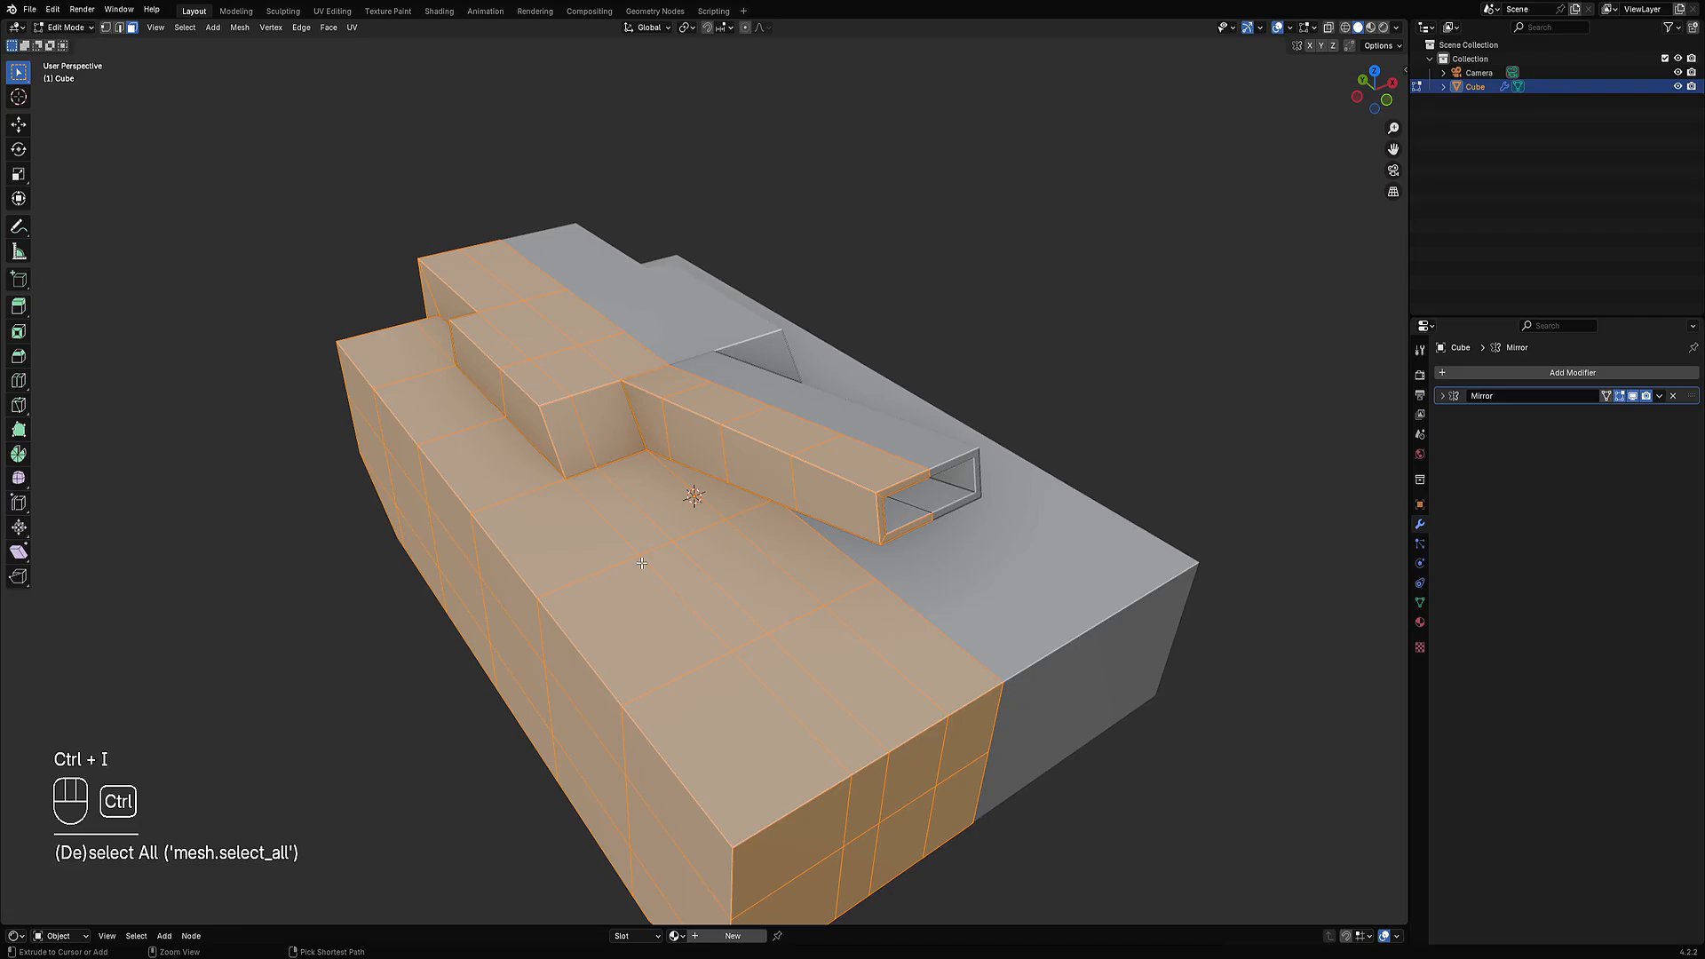
# Remove the recessed underside faces from the selection with Circle Select, refine the selection, and return to Object Mode.
pyautogui.moveTo(691, 573); pyautogui.dragTo(722, 454, button='middle')
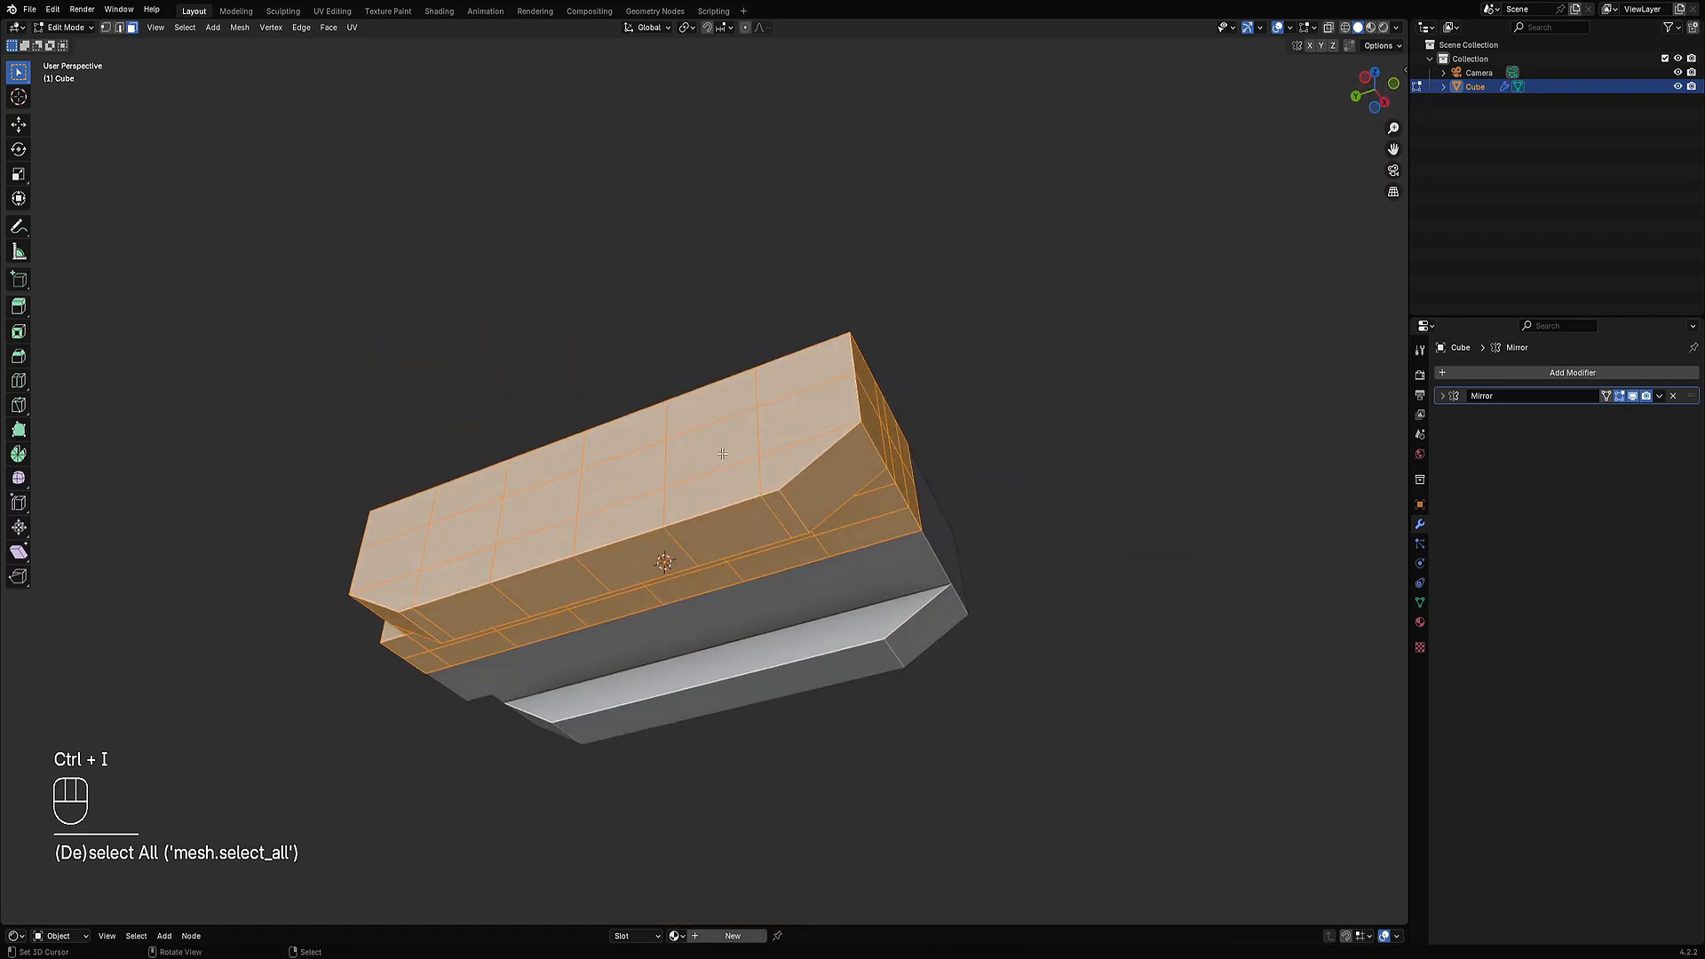
pyautogui.moveTo(806, 502); pyautogui.dragTo(690, 480, button='middle')
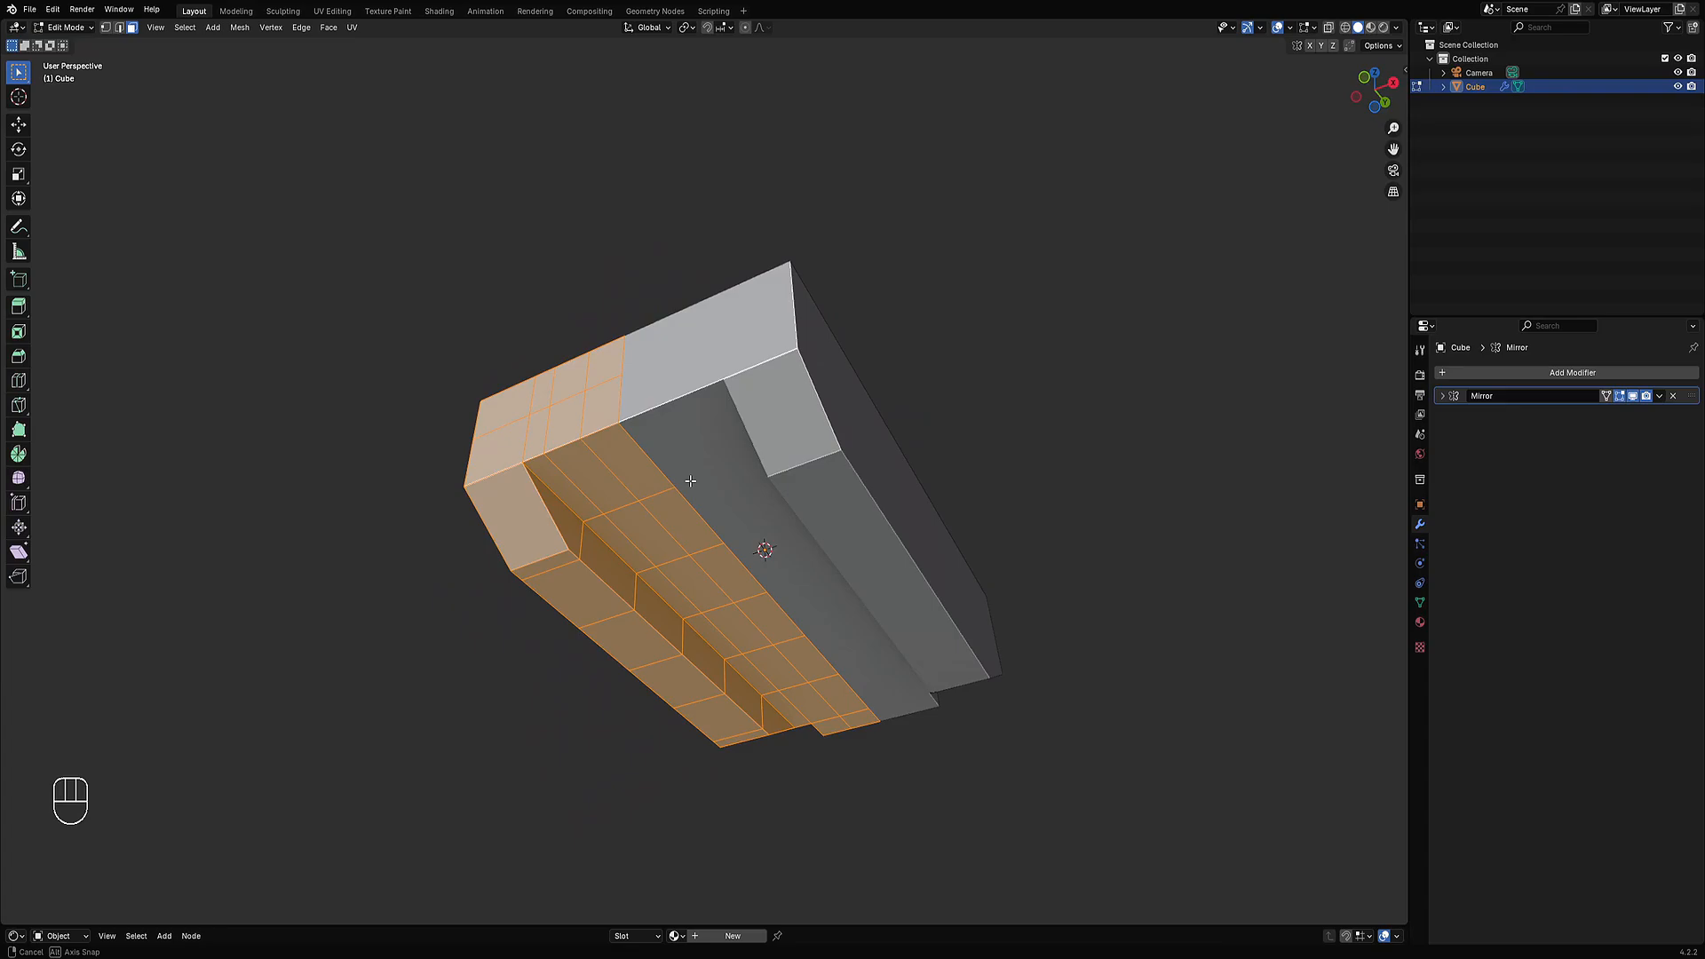
pyautogui.press('c')
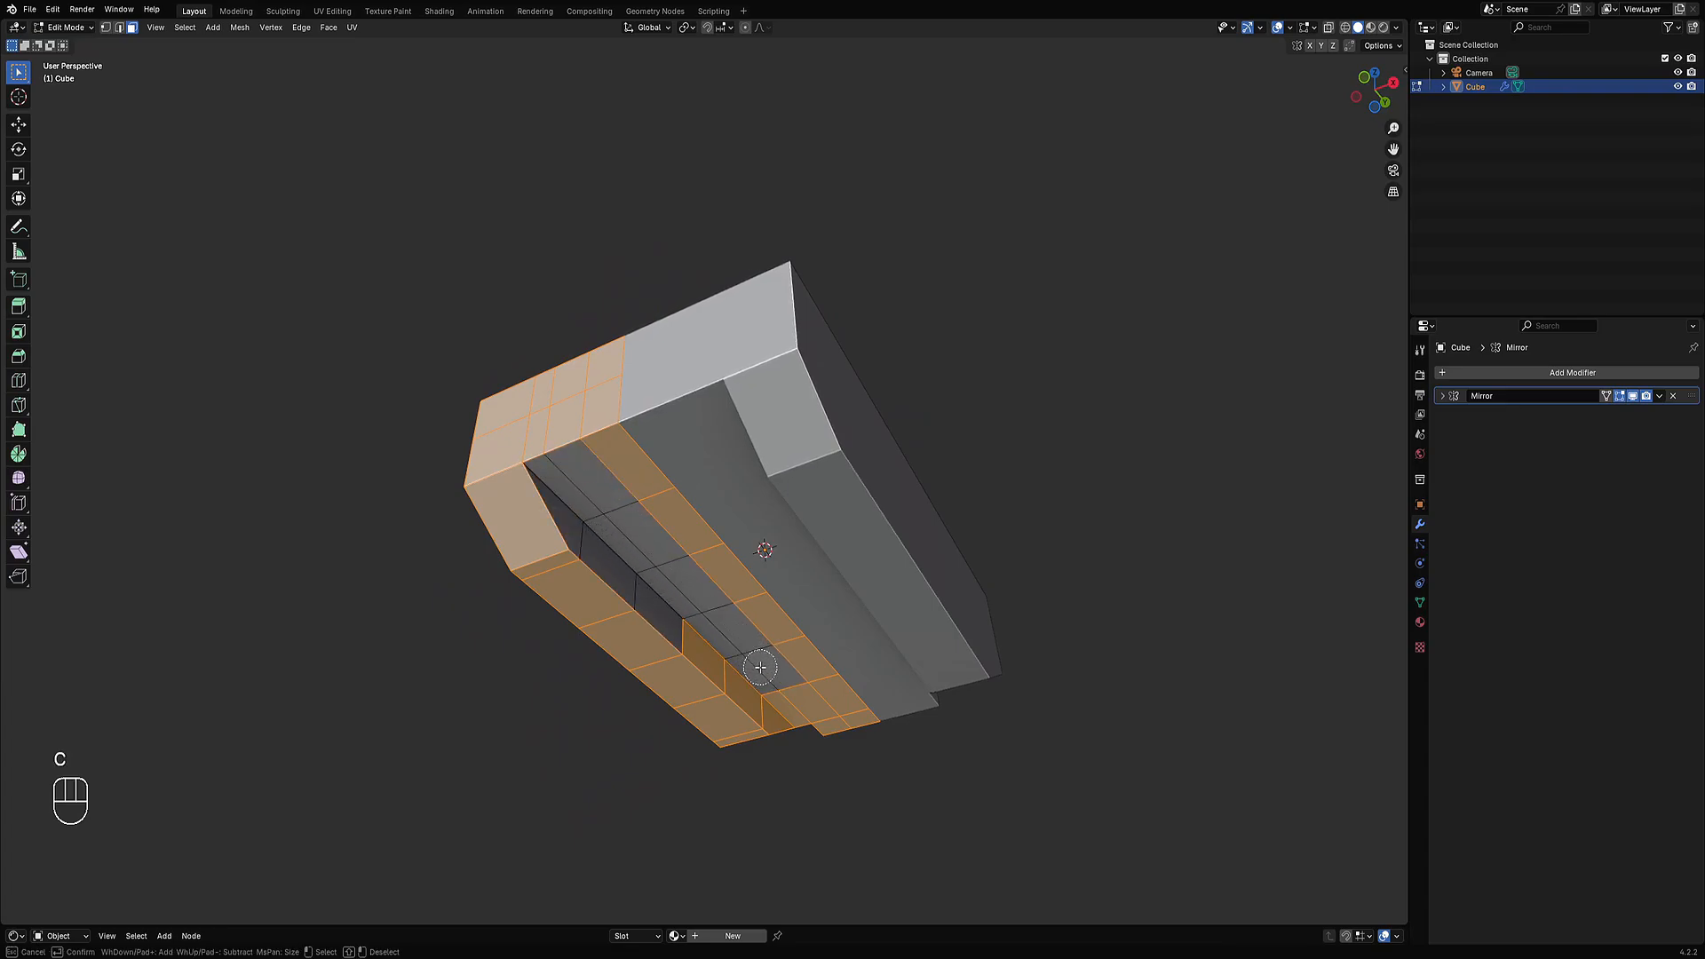
pyautogui.moveTo(760, 667); pyautogui.dragTo(769, 684, button='middle')
pyautogui.moveTo(705, 626); pyautogui.dragTo(645, 475, button='middle')
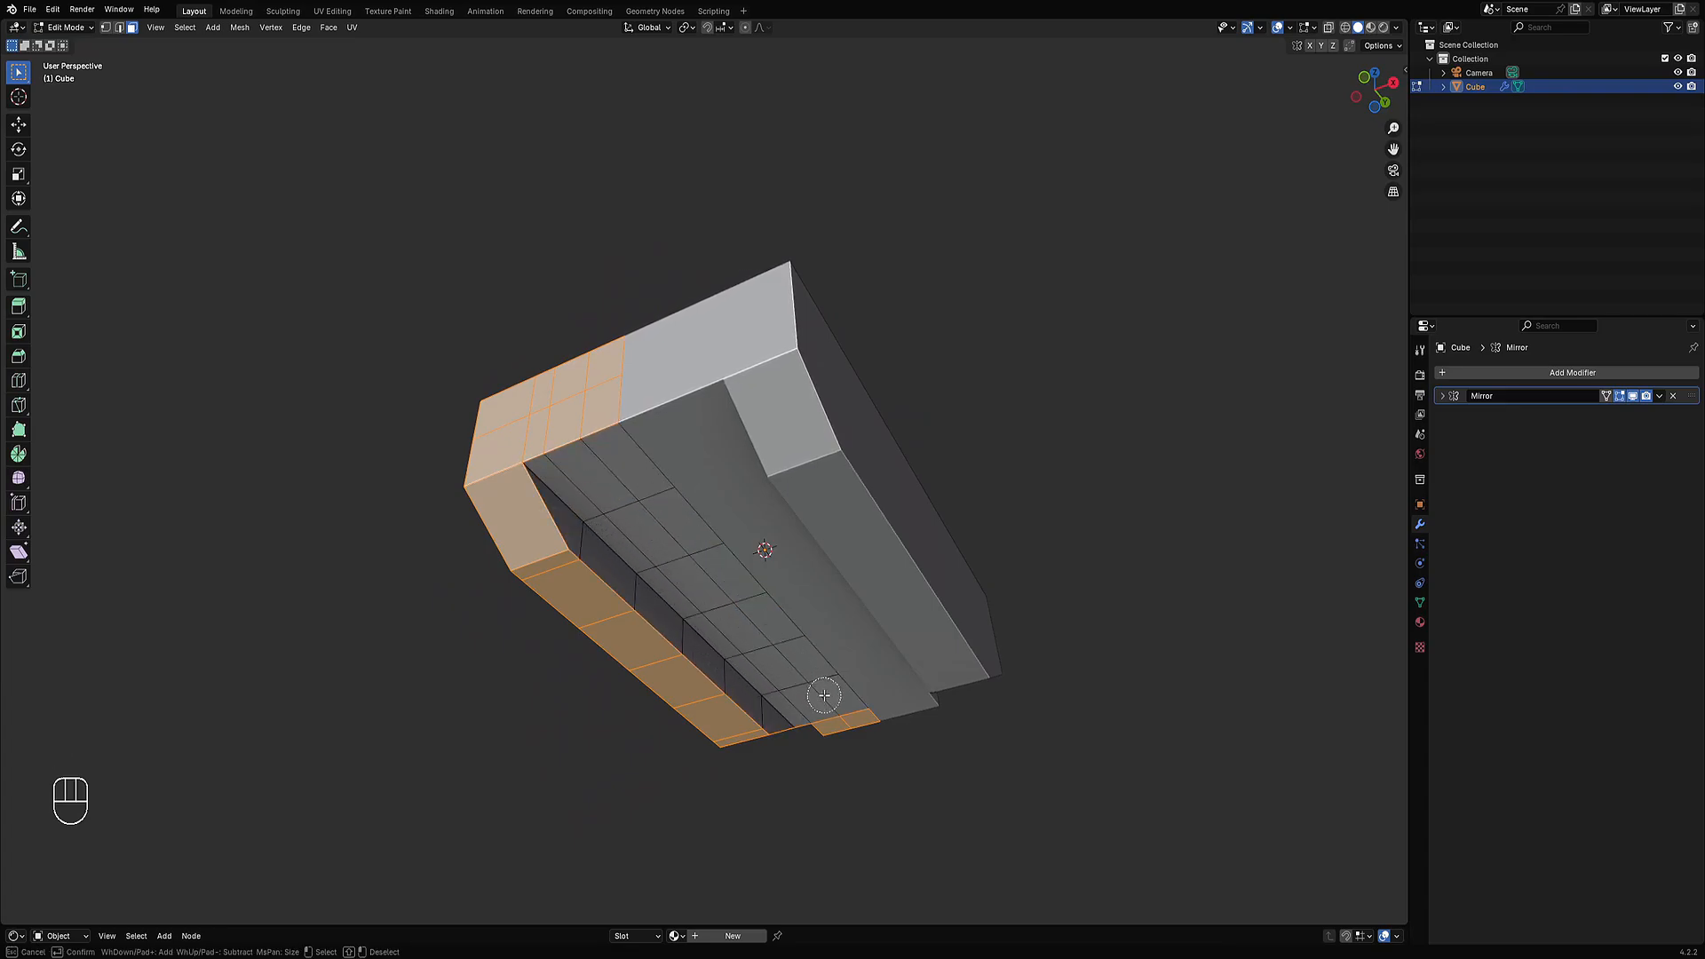
pyautogui.moveTo(824, 696)
pyautogui.mouseDown(button='middle')
pyautogui.moveTo(967, 701)
pyautogui.moveTo(874, 546)
pyautogui.moveTo(992, 531)
pyautogui.moveTo(924, 495)
pyautogui.moveTo(919, 396)
pyautogui.moveTo(776, 548)
pyautogui.moveTo(612, 643)
pyautogui.moveTo(583, 578)
pyautogui.moveTo(903, 570)
pyautogui.moveTo(735, 533)
pyautogui.moveTo(852, 569)
pyautogui.moveTo(901, 560)
pyautogui.moveTo(886, 601)
pyautogui.mouseUp(button='middle')
pyautogui.press('c')
pyautogui.rightClick(613, 644)
pyautogui.press('c')
pyautogui.rightClick(582, 578)
pyautogui.keyDown('shift'); pyautogui.click(735, 532); pyautogui.keyUp('shift')
pyautogui.press('Tab')
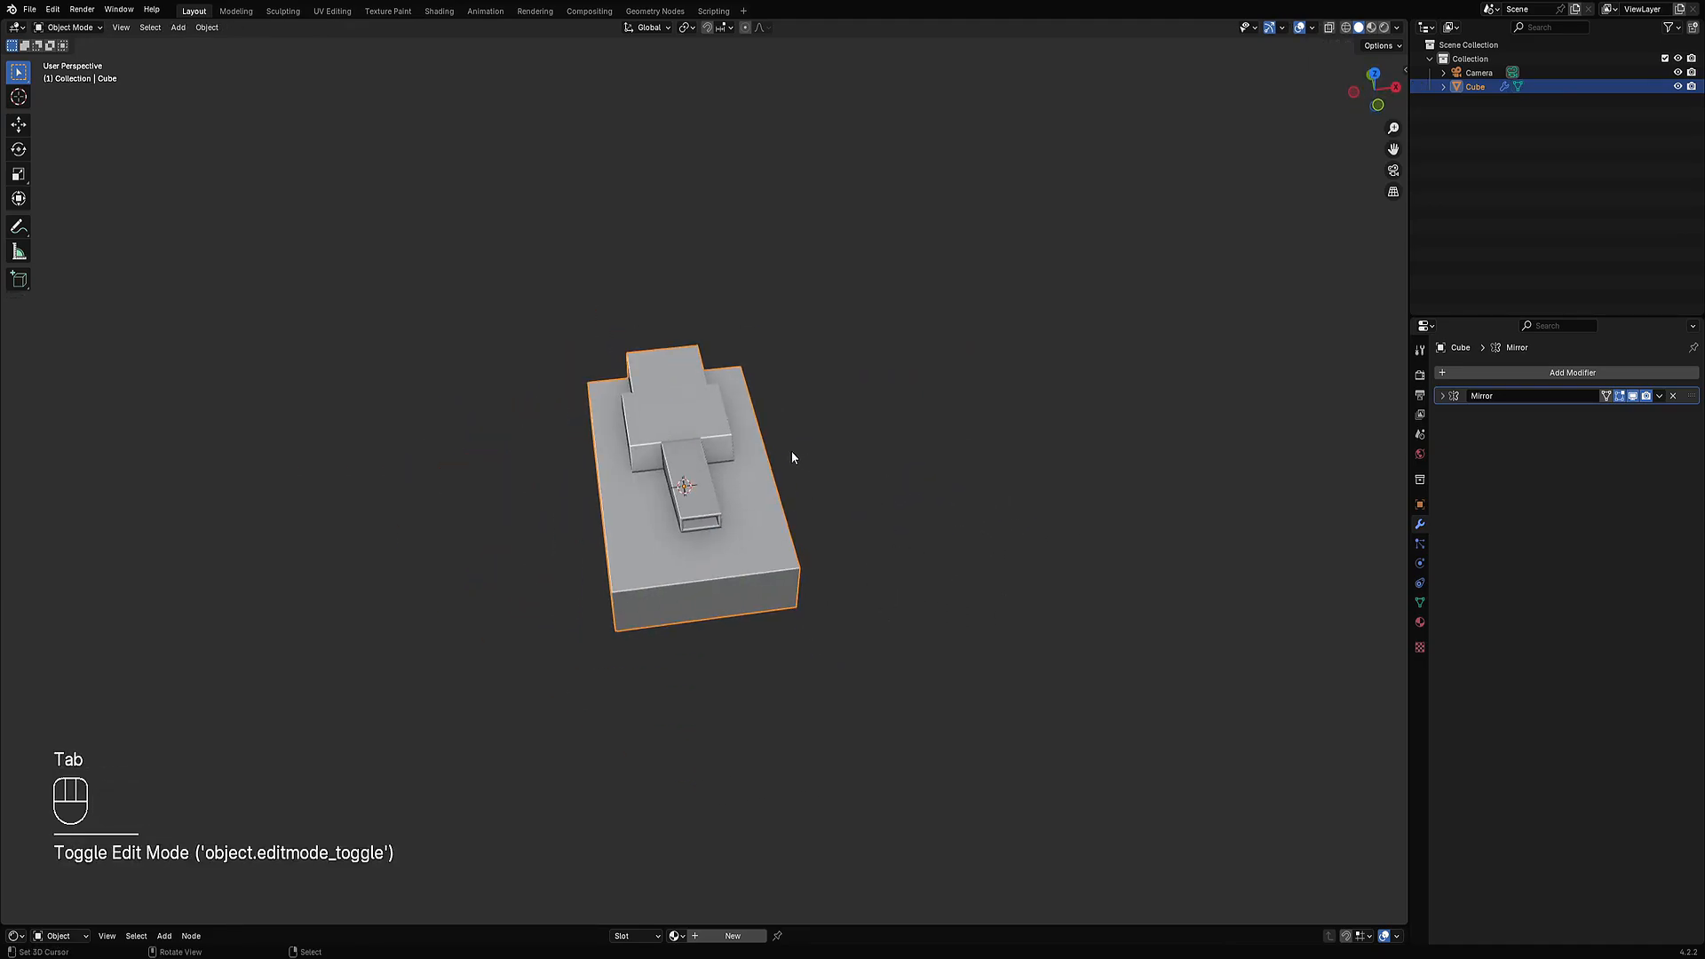
# Duplicate the vehicle along X and repeat the duplication until there are three copies beside the original.
pyautogui.hotkey('shift', 'd')
pyautogui.press('x')
pyautogui.click(1057, 408)
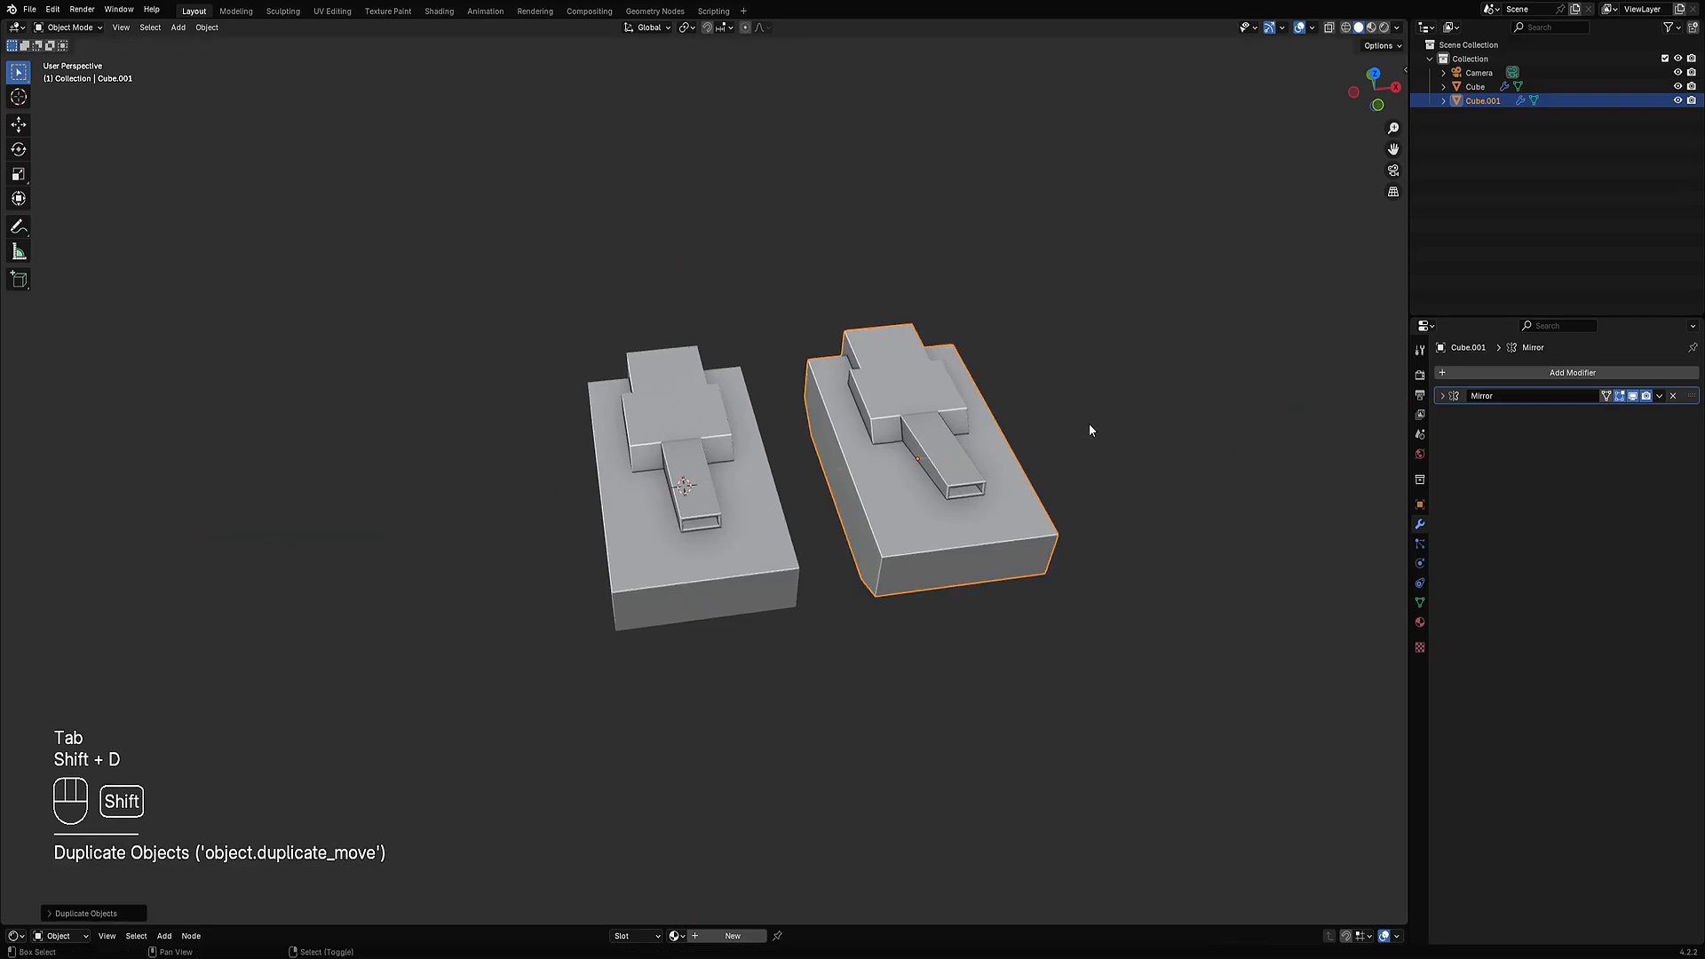
pyautogui.keyDown('shift'); pyautogui.moveTo(1089, 424); pyautogui.dragTo(978, 444, button='middle'); pyautogui.keyUp('shift')
pyautogui.hotkey('shift', 'r')
# Examine the stored face selections of the original vehicle and its duplicates in Edit Mode.
pyautogui.moveTo(775, 525)
pyautogui.mouseDown(button='middle')
pyautogui.moveTo(893, 526)
pyautogui.moveTo(763, 517)
pyautogui.mouseUp(button='middle')
pyautogui.click(717, 510)
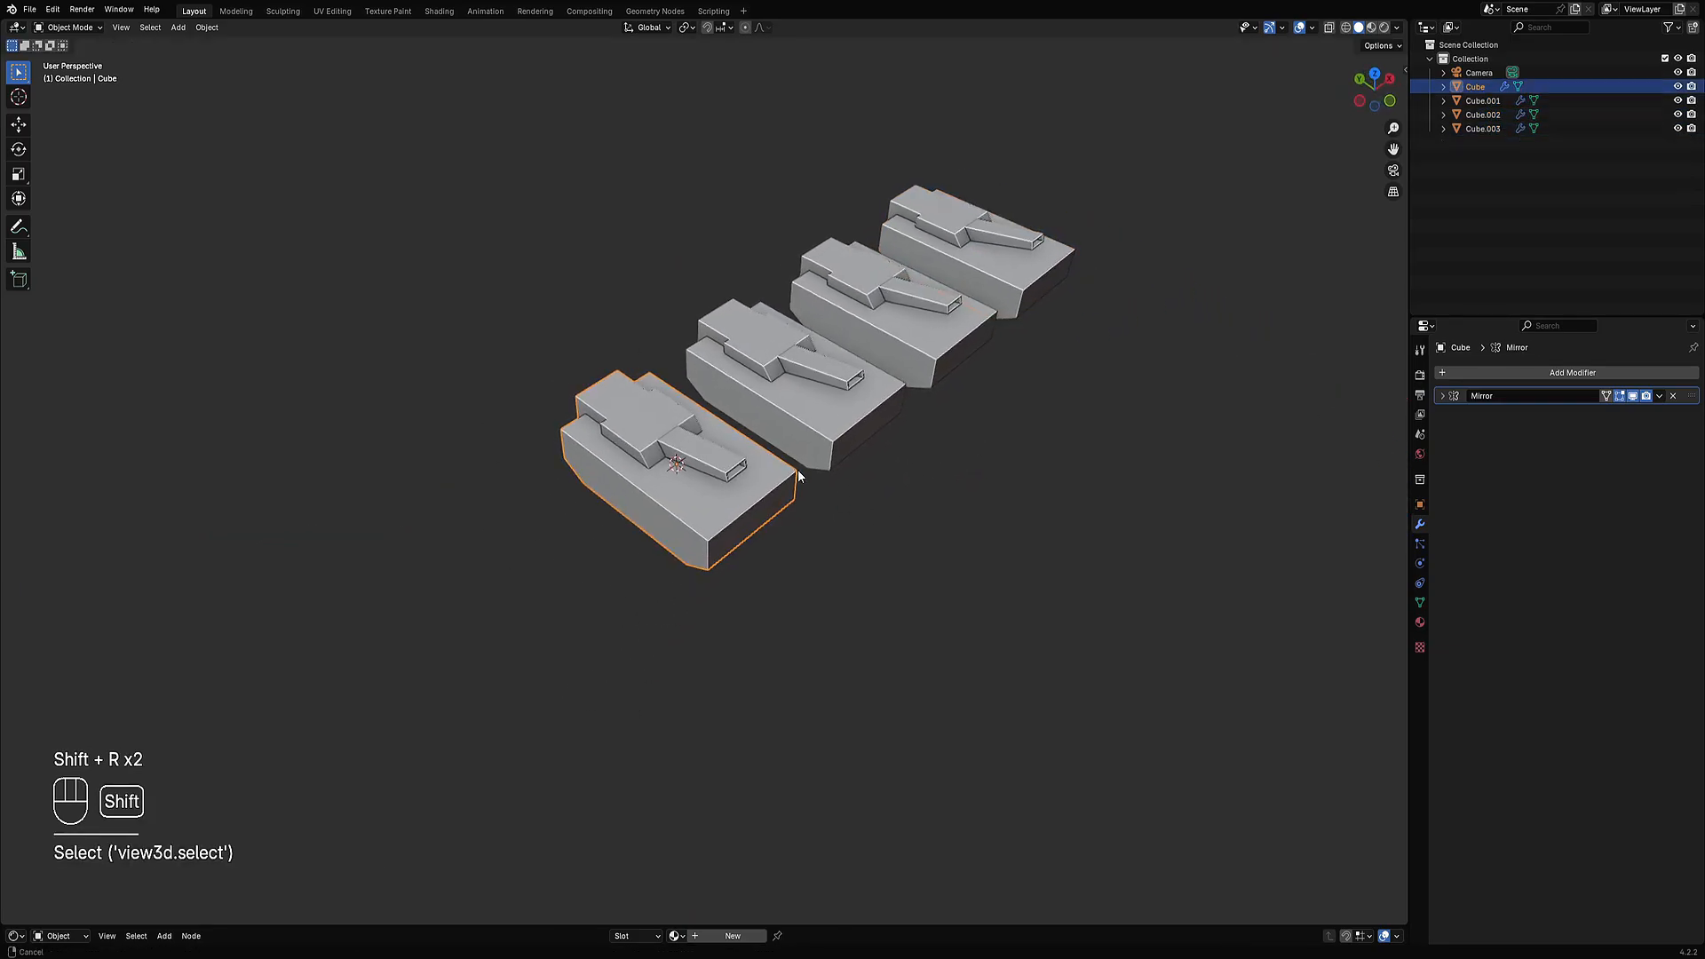
pyautogui.keyDown('shift'); pyautogui.moveTo(837, 374); pyautogui.dragTo(745, 479, button='middle'); pyautogui.keyUp('shift')
pyautogui.press('Tab')
pyautogui.moveTo(832, 589); pyautogui.dragTo(803, 554, button='middle')
pyautogui.press('Tab')
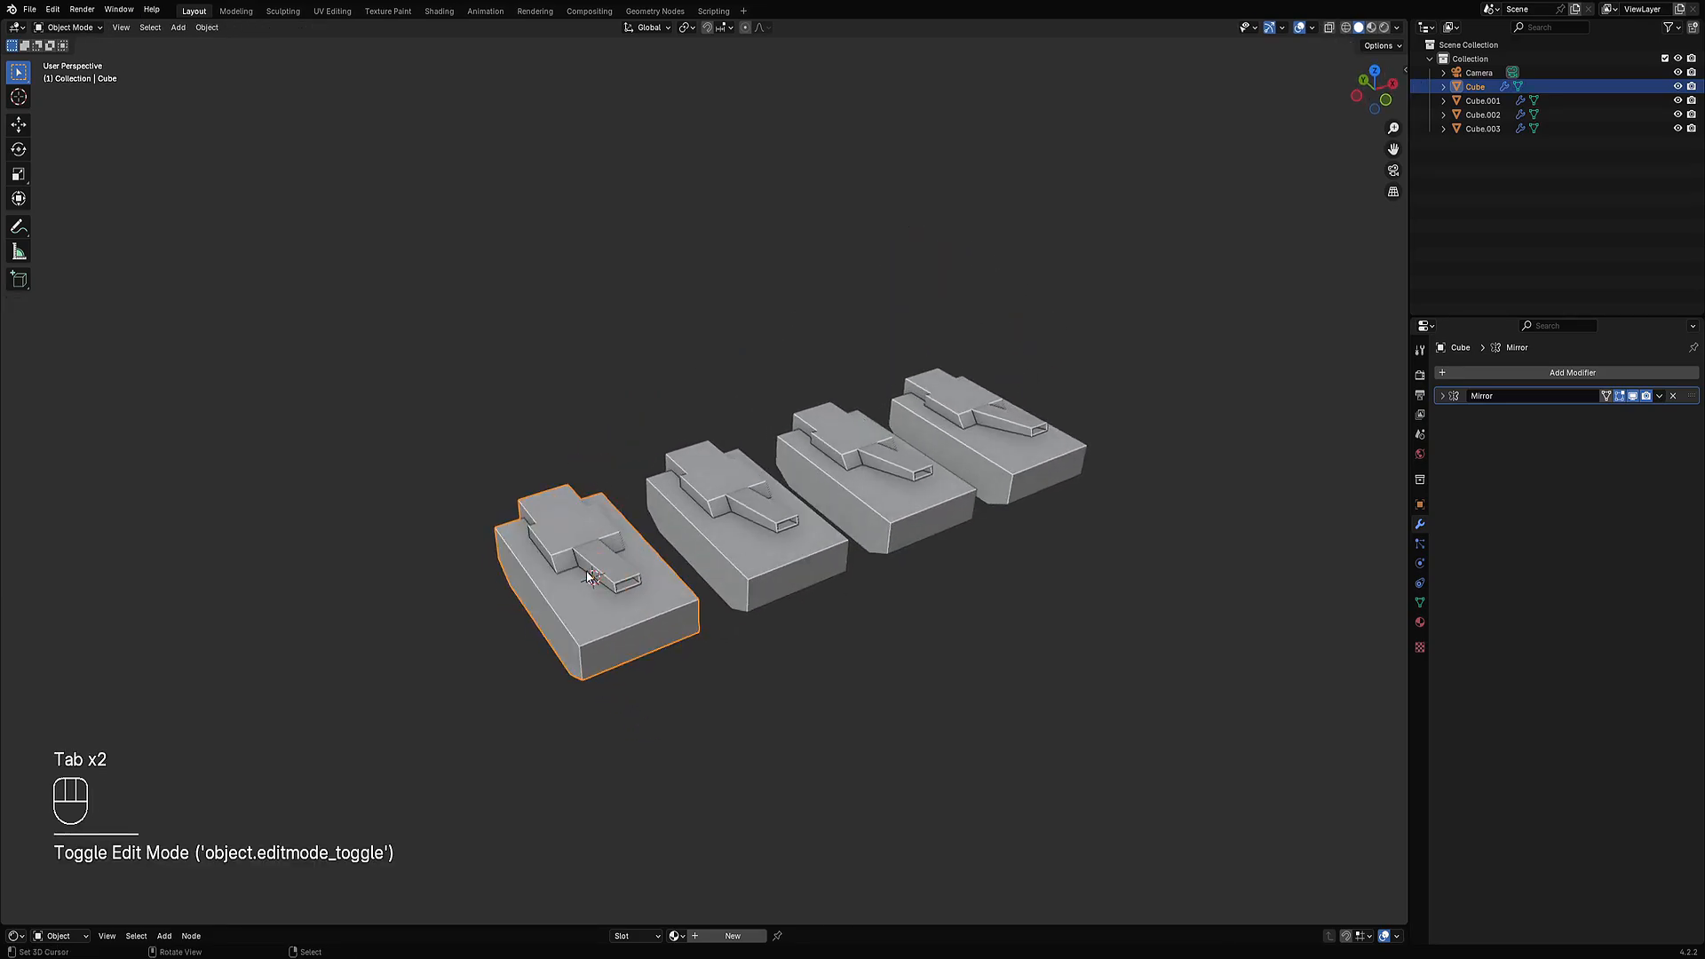
pyautogui.click(700, 511)
pyautogui.click(863, 478)
pyautogui.press('Tab')
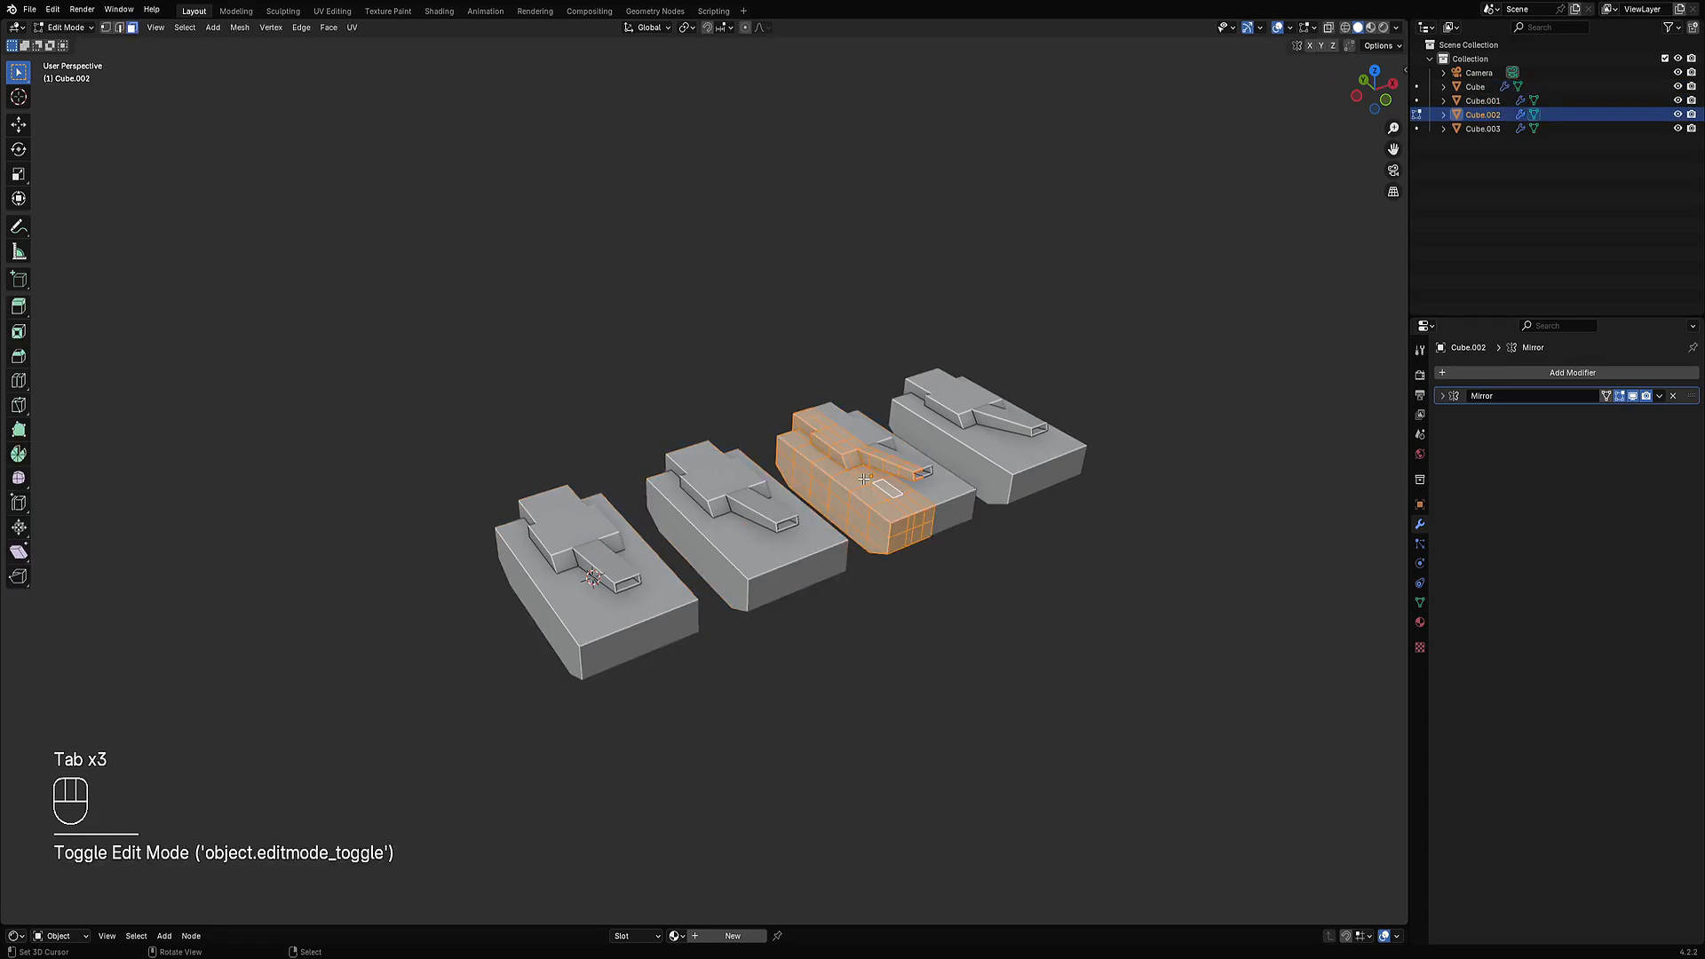
pyautogui.press('Tab')
pyautogui.click(978, 433)
pyautogui.click(757, 515)
pyautogui.press('Tab')
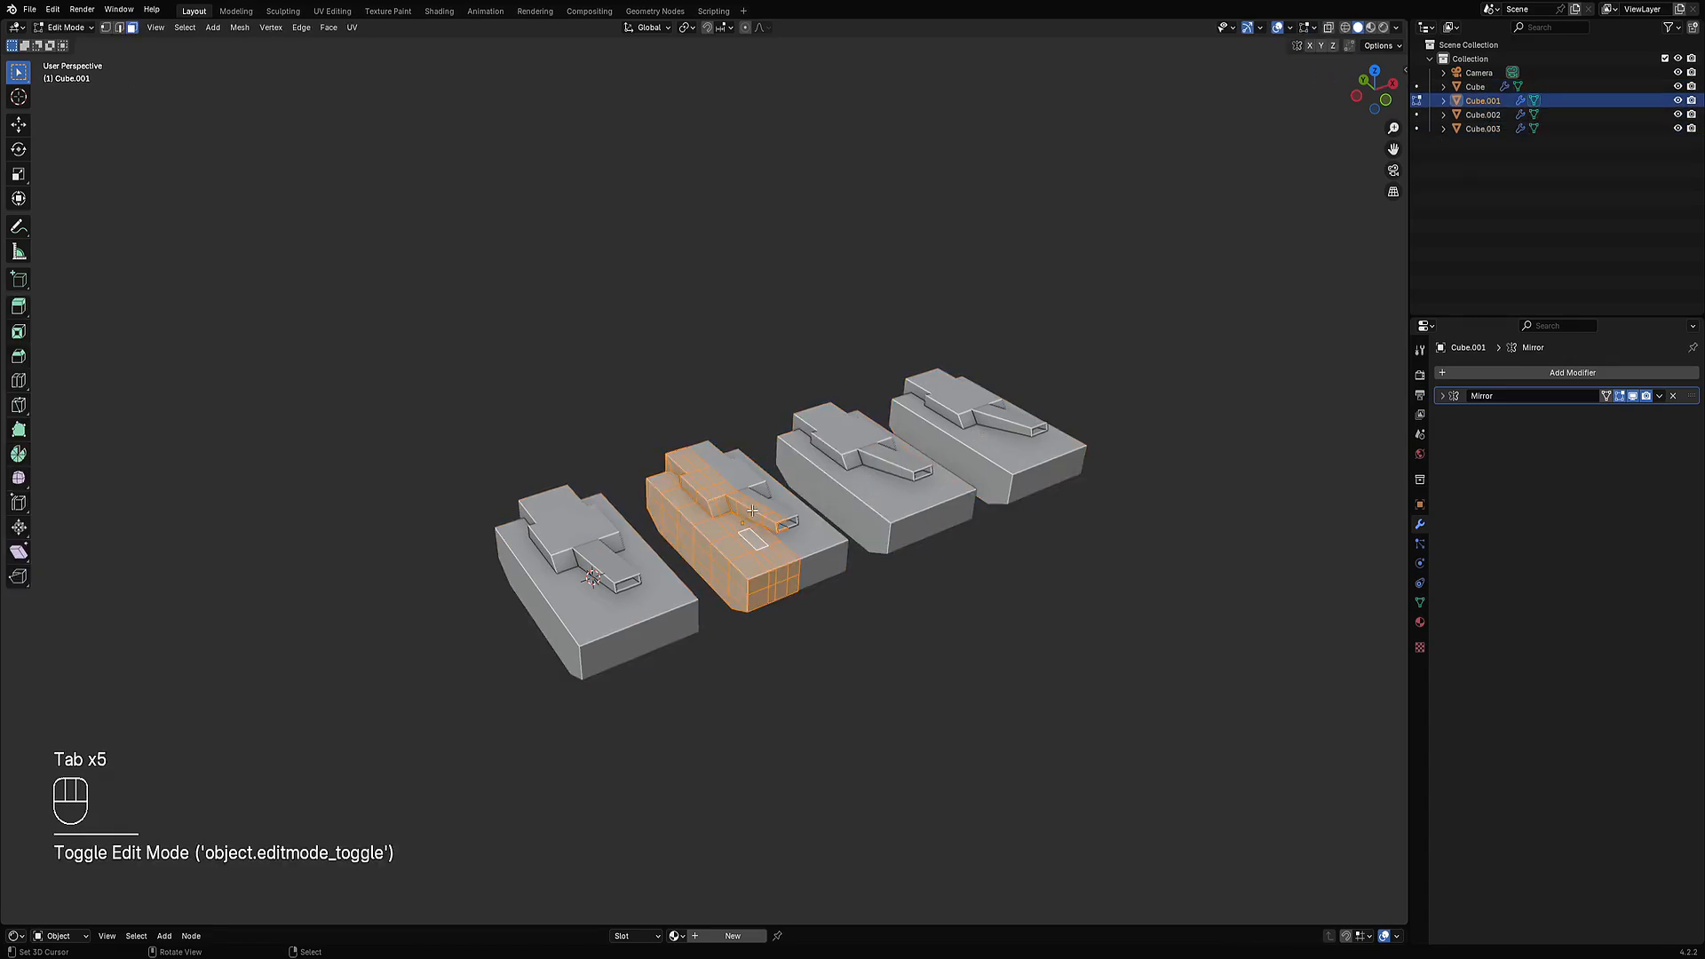
pyautogui.press('Tab')
pyautogui.scroll(3, 826, 479)
pyautogui.moveTo(757, 515); pyautogui.dragTo(868, 453, button='middle')
# Run Random Panels on the original vehicle in a maximized viewport and apply the "square 100 perc angle" preset.
pyautogui.click(867, 453)
pyautogui.hotkey('ctrl', 'space')
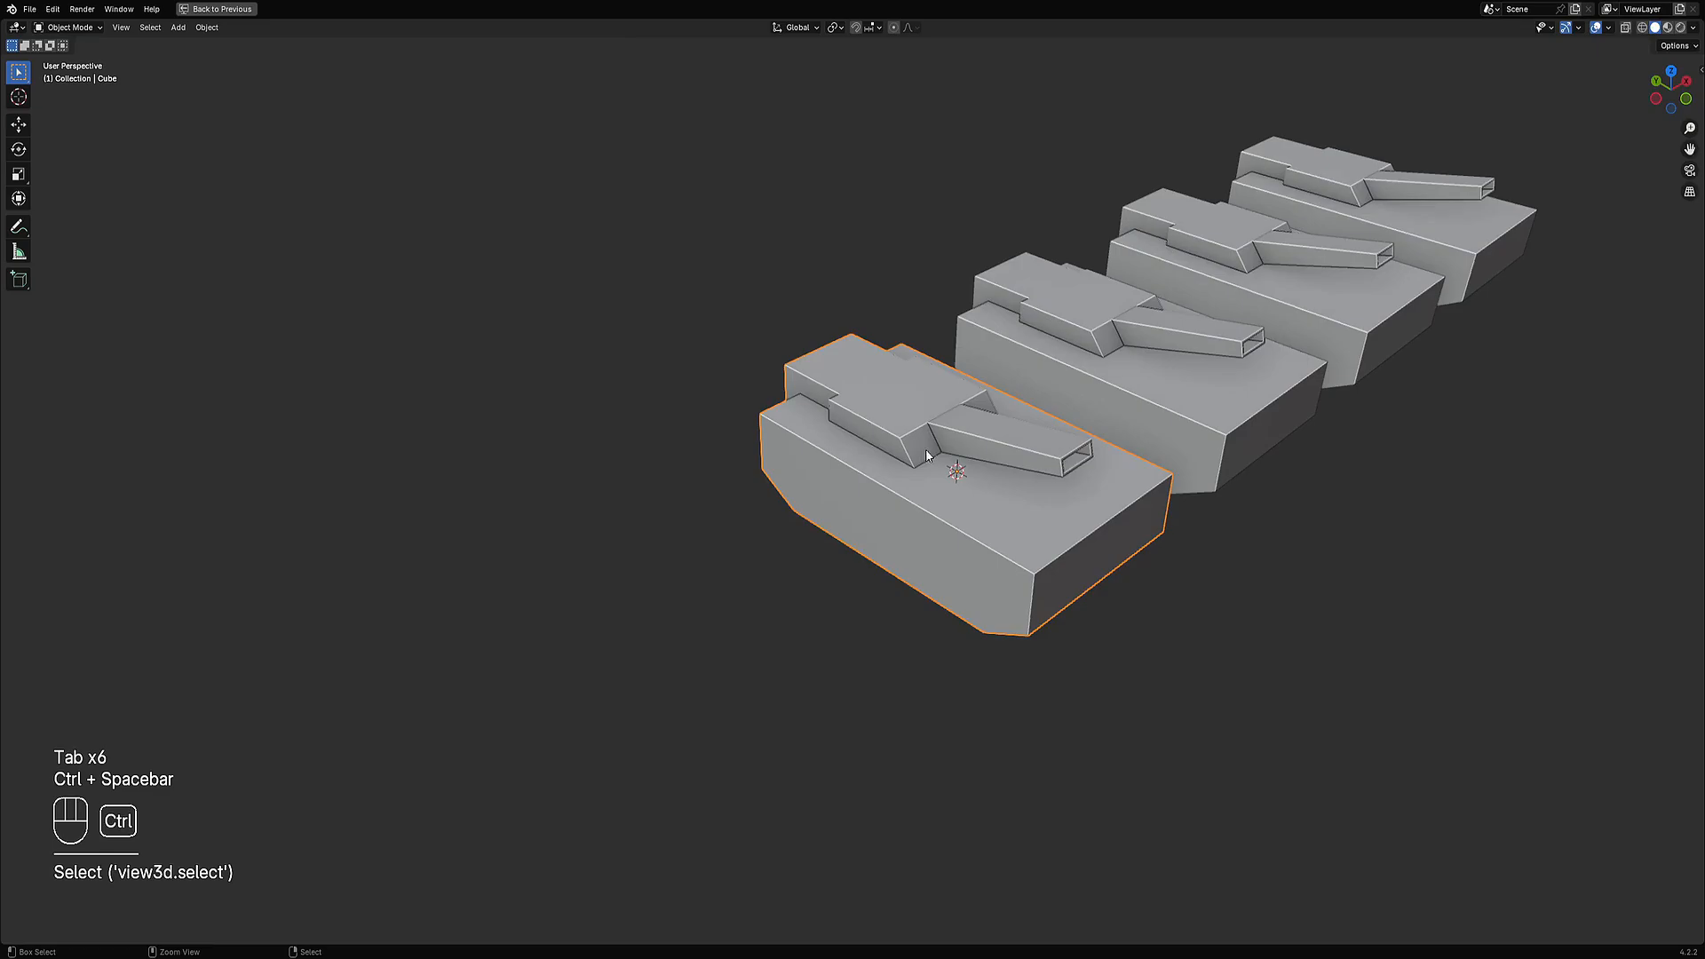
pyautogui.moveTo(1110, 577); pyautogui.dragTo(1080, 593, button='middle')
pyautogui.scroll(3, 1080, 594)
pyautogui.hotkey('shift', 'q')
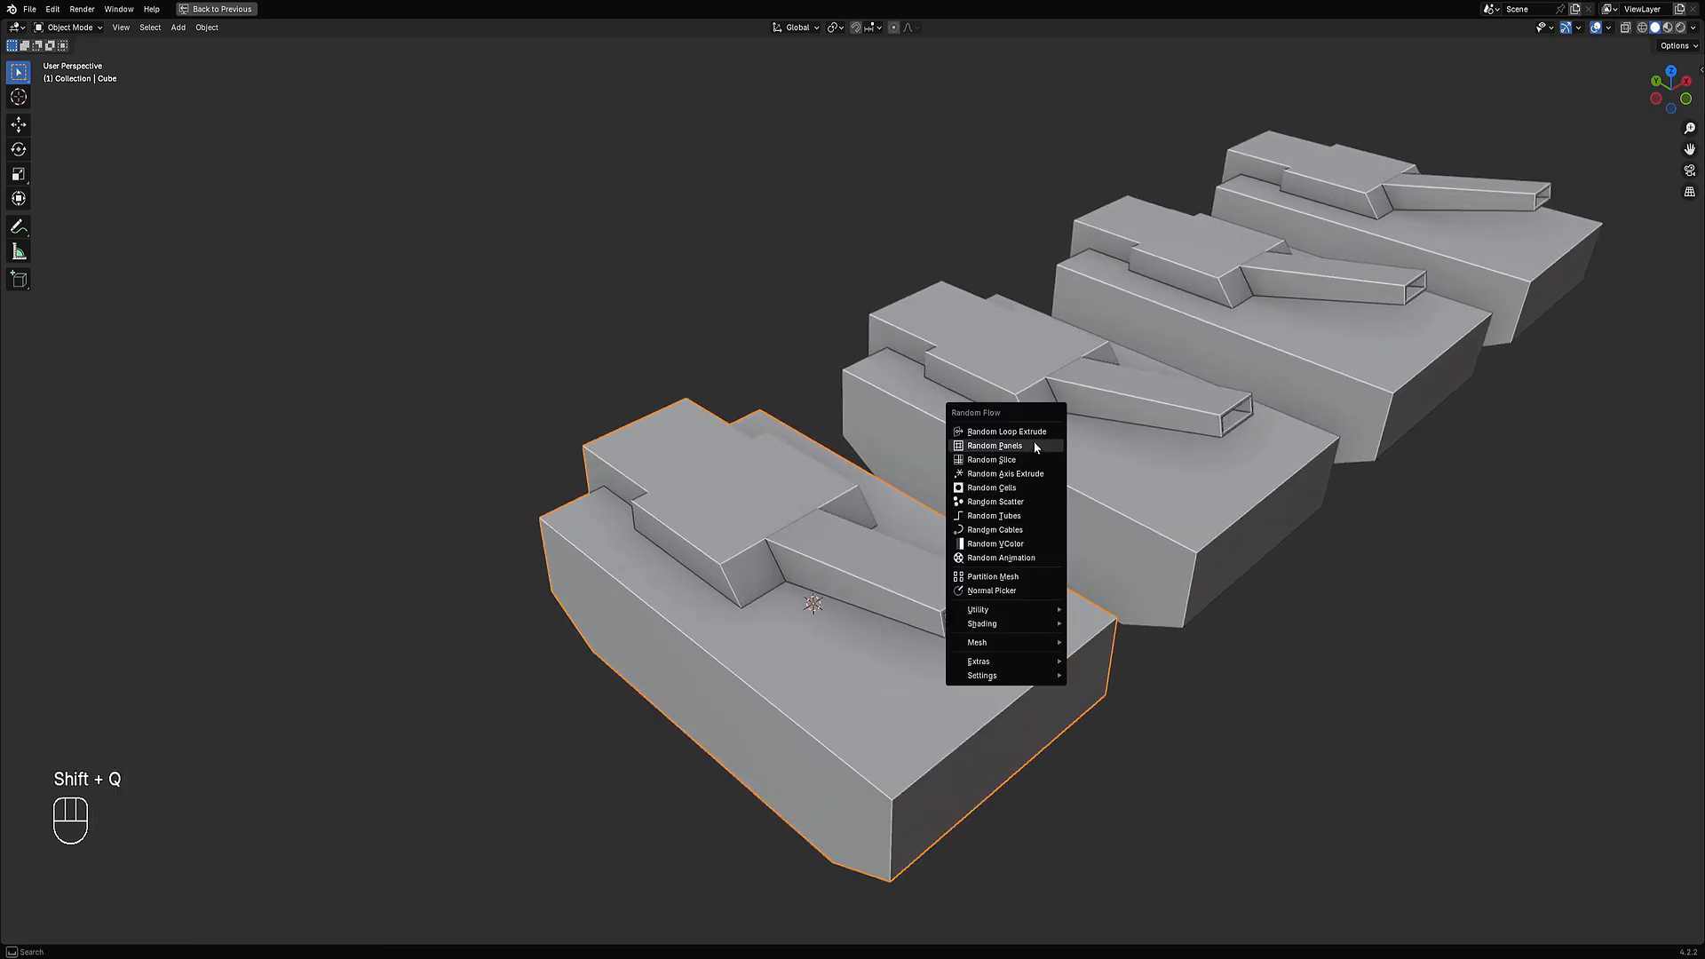
pyautogui.click(1035, 446)
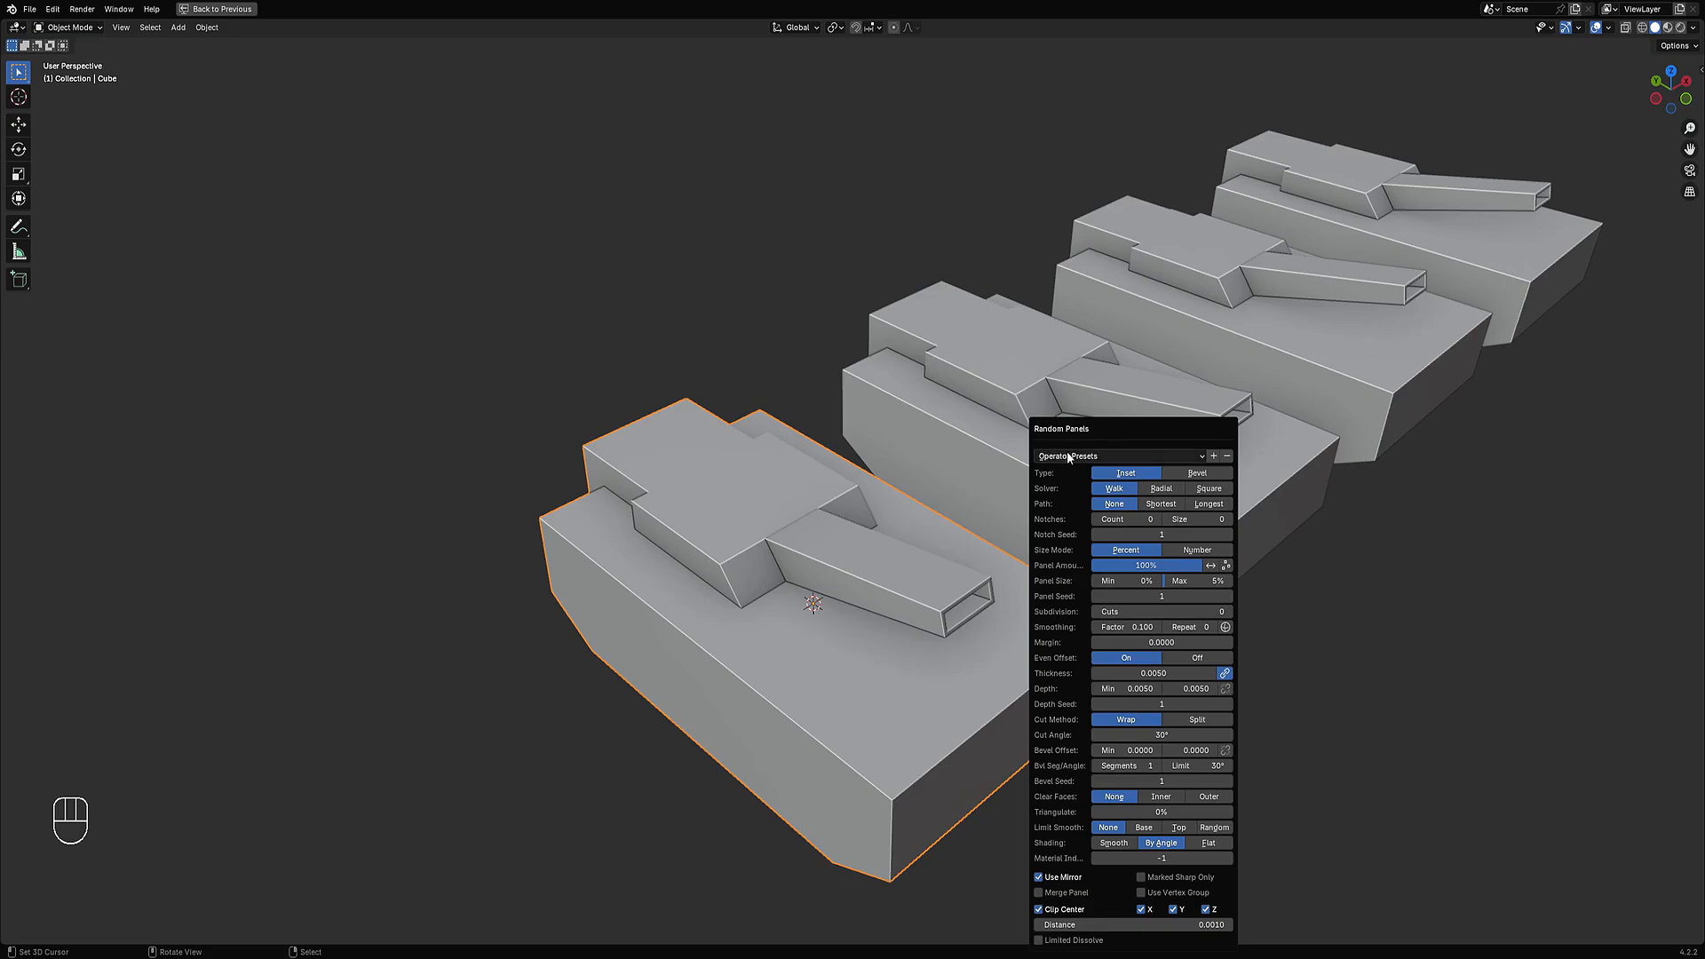
pyautogui.click(1071, 457)
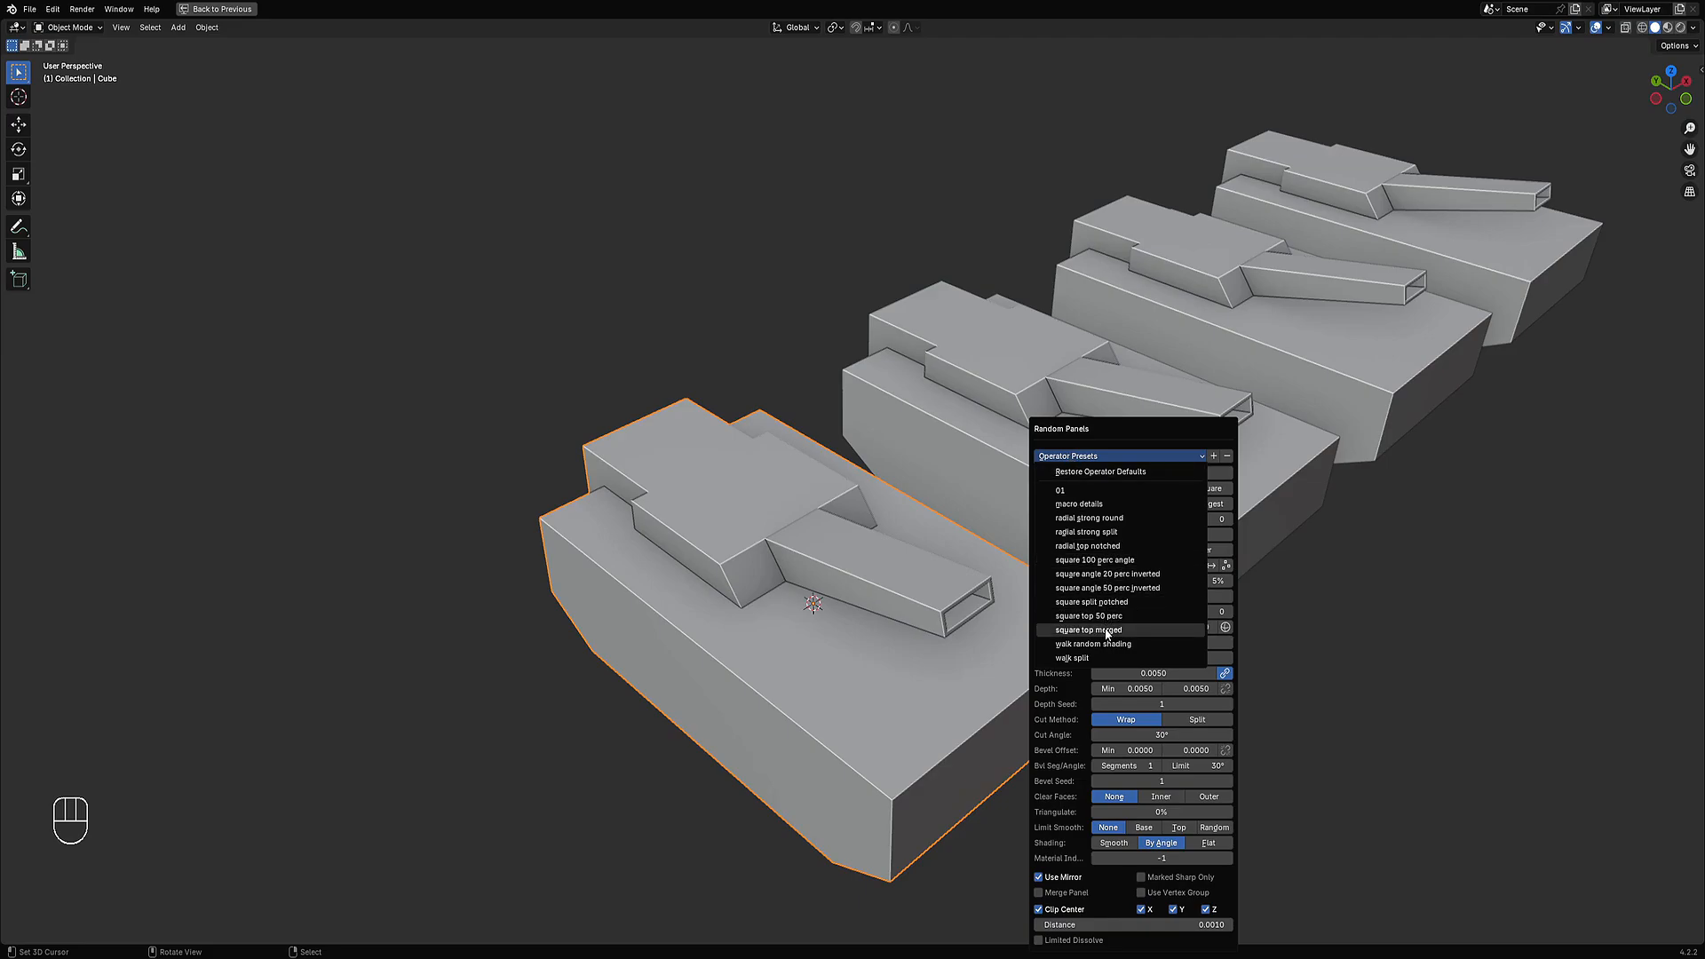
pyautogui.click(1102, 565)
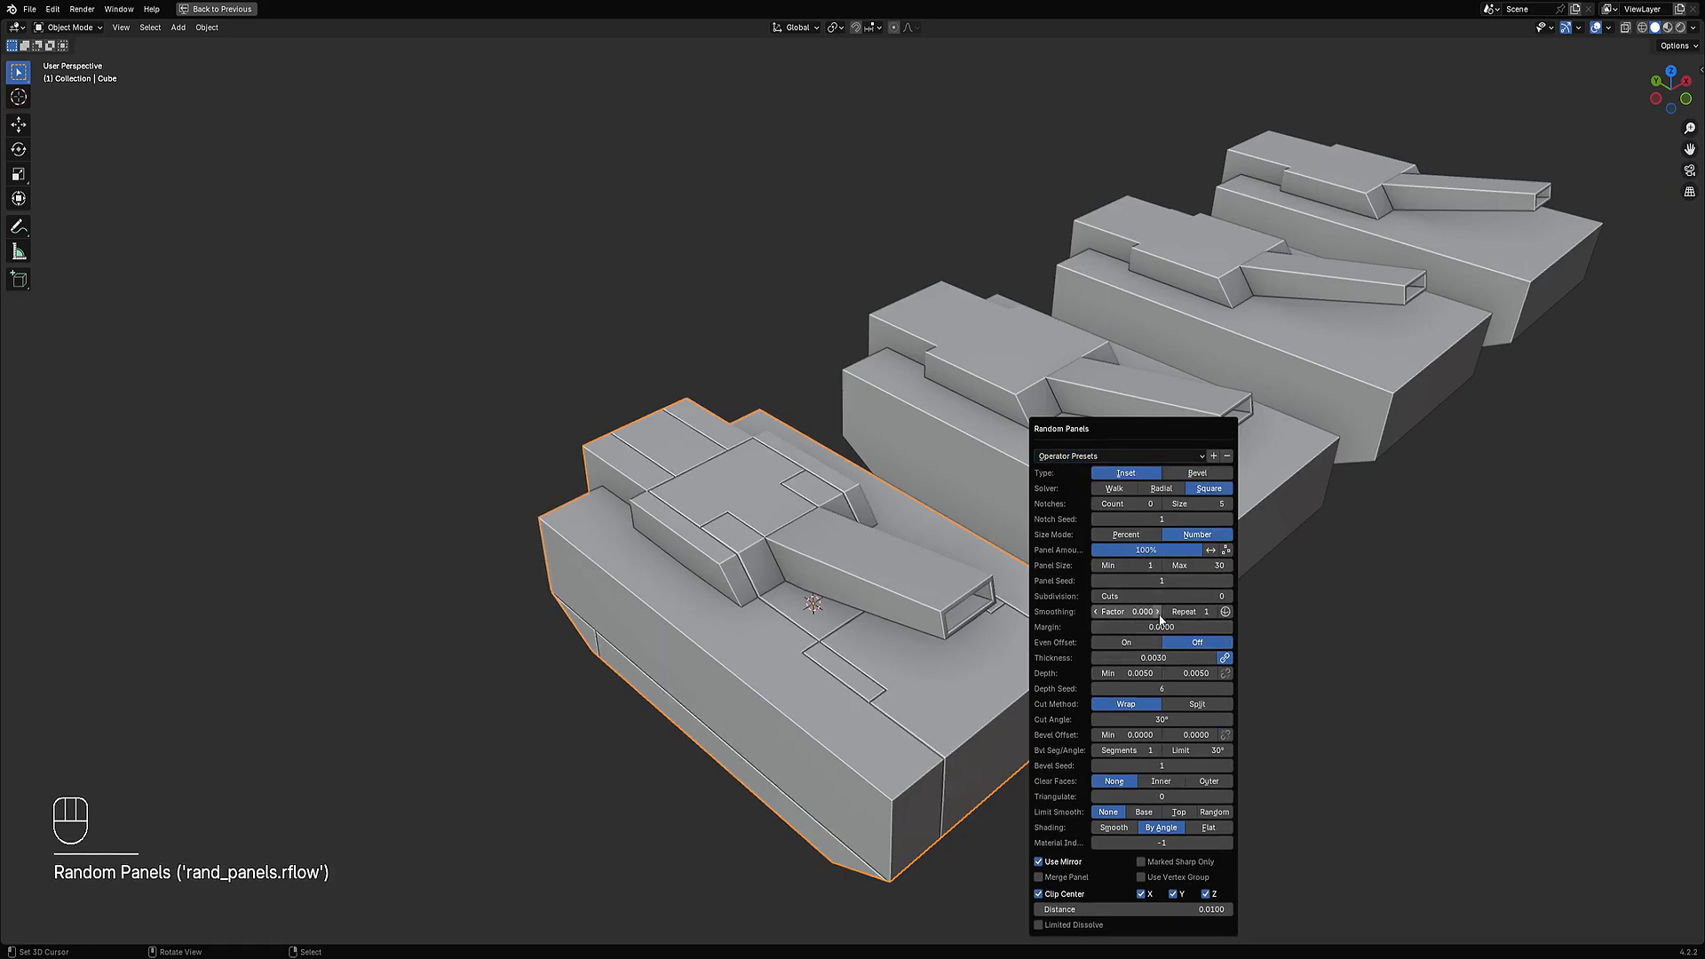
# Set the Random Panels subdivision on the original vehicle to 2 cuts and the maximum depth to 0.025.
pyautogui.keyDown('ctrl'); pyautogui.scroll(2, 1155, 596); pyautogui.keyUp('ctrl')
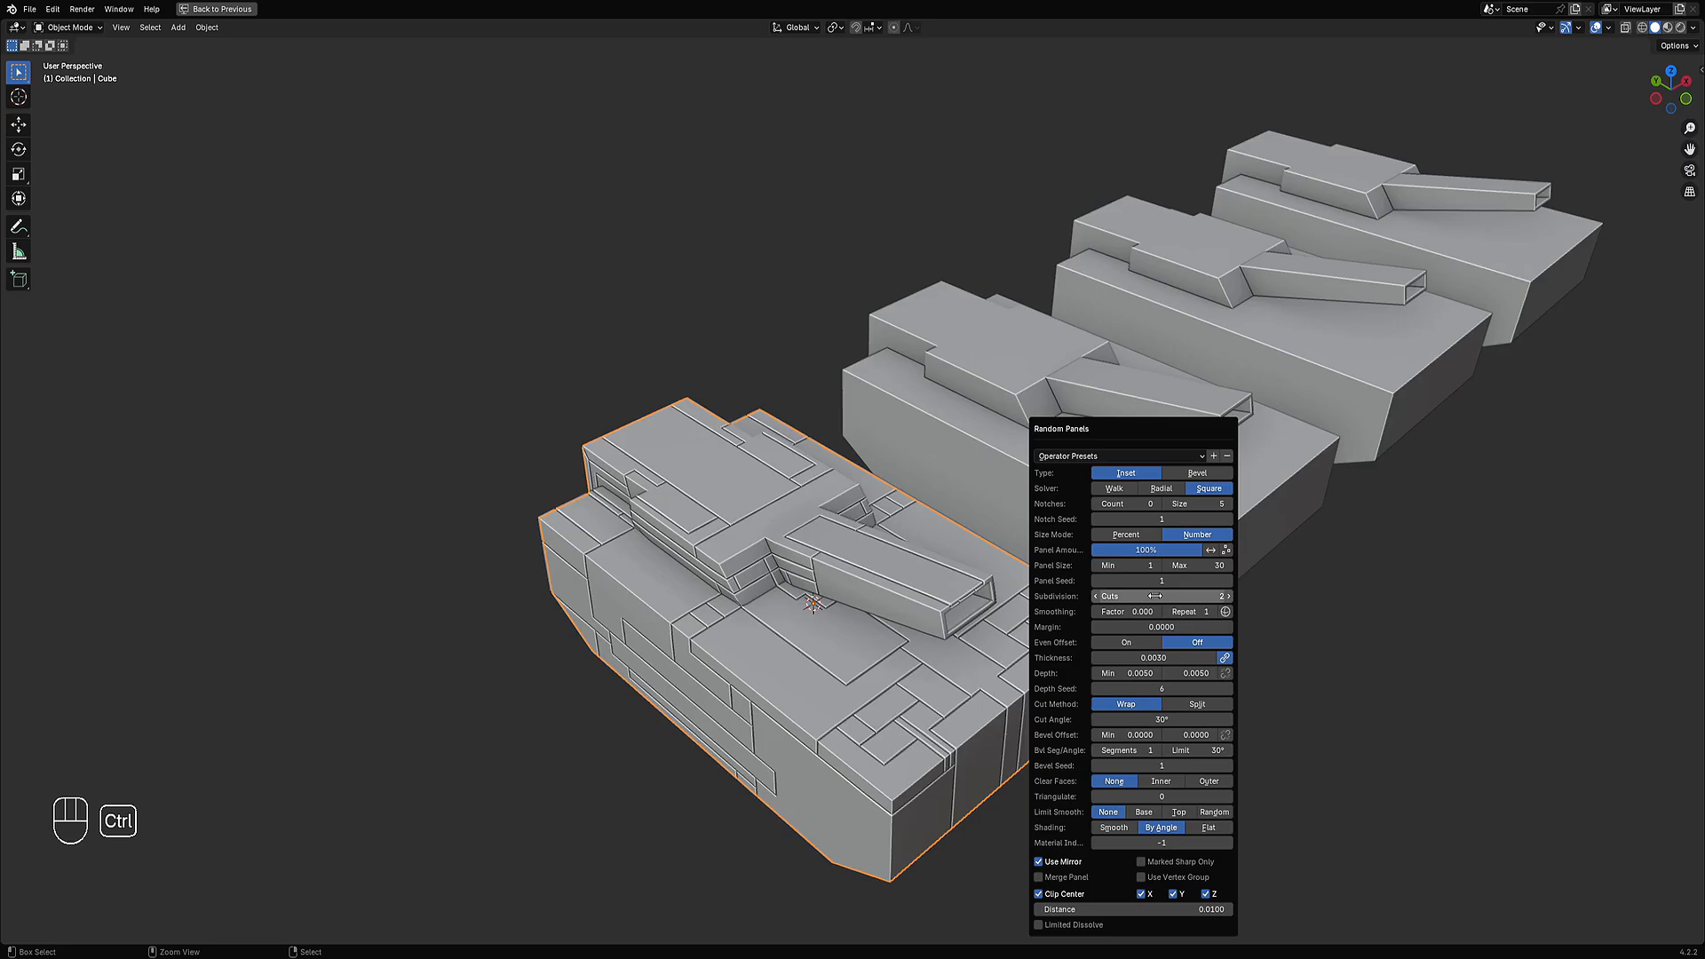
pyautogui.moveTo(1188, 673); pyautogui.dragTo(1221, 673)
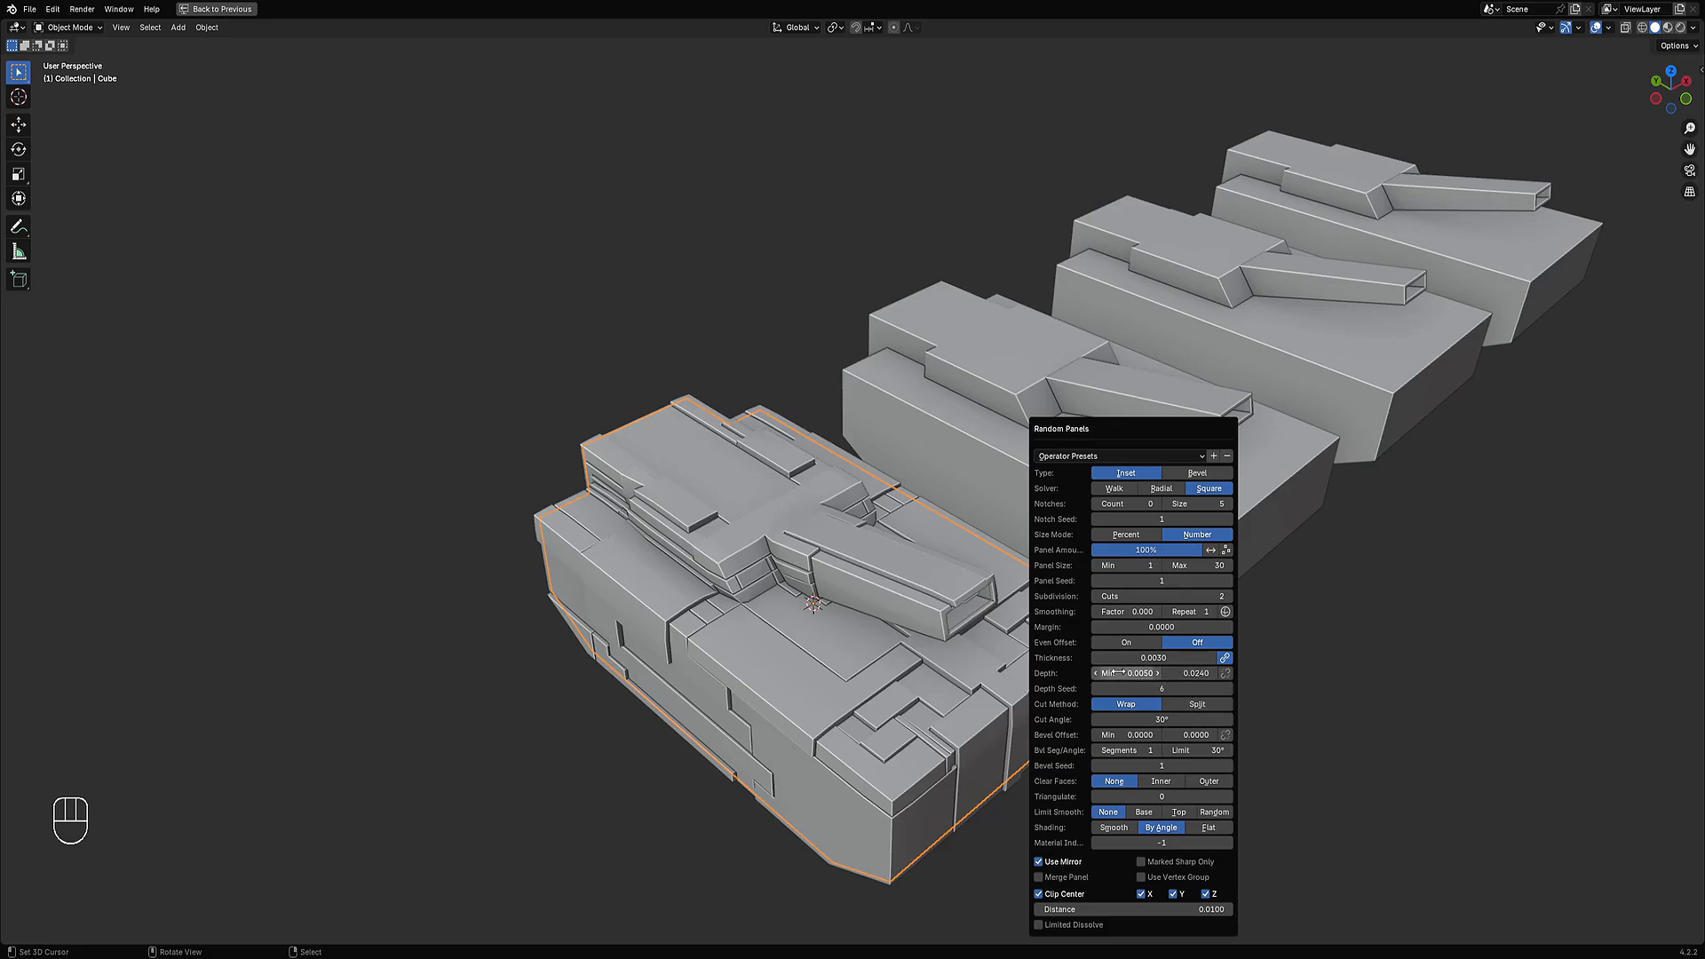
pyautogui.click(1201, 672)
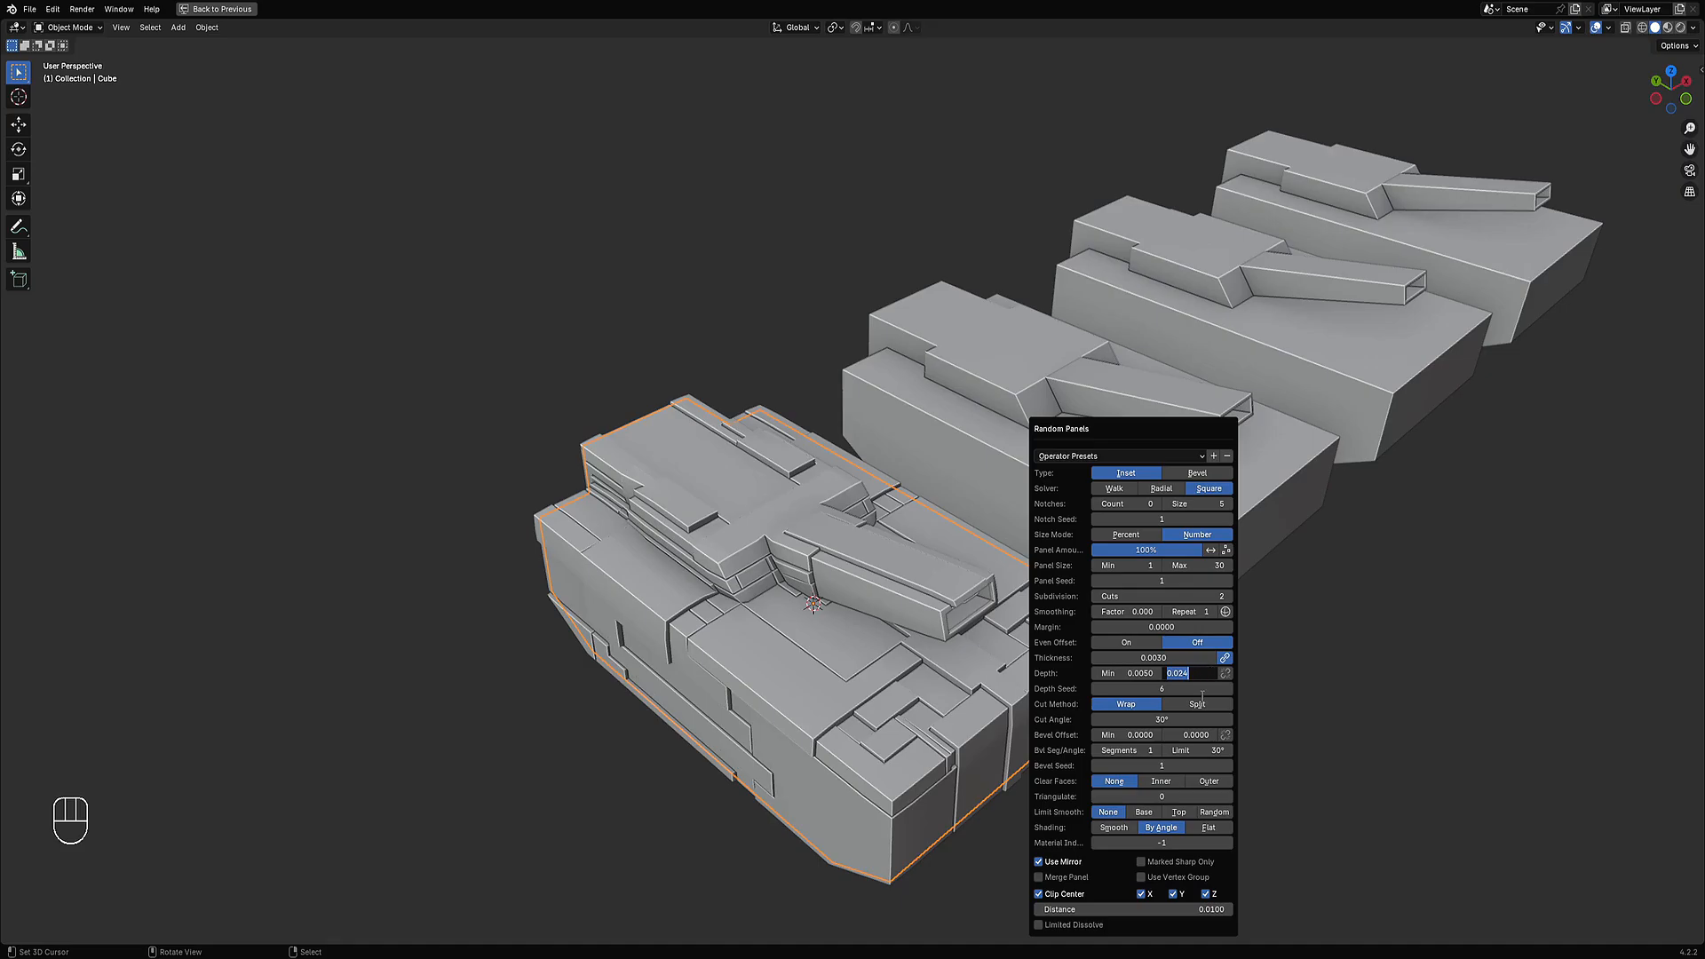
pyautogui.press('BackSpace')
pyautogui.press('Return')
pyautogui.scroll(-2, 833, 627)
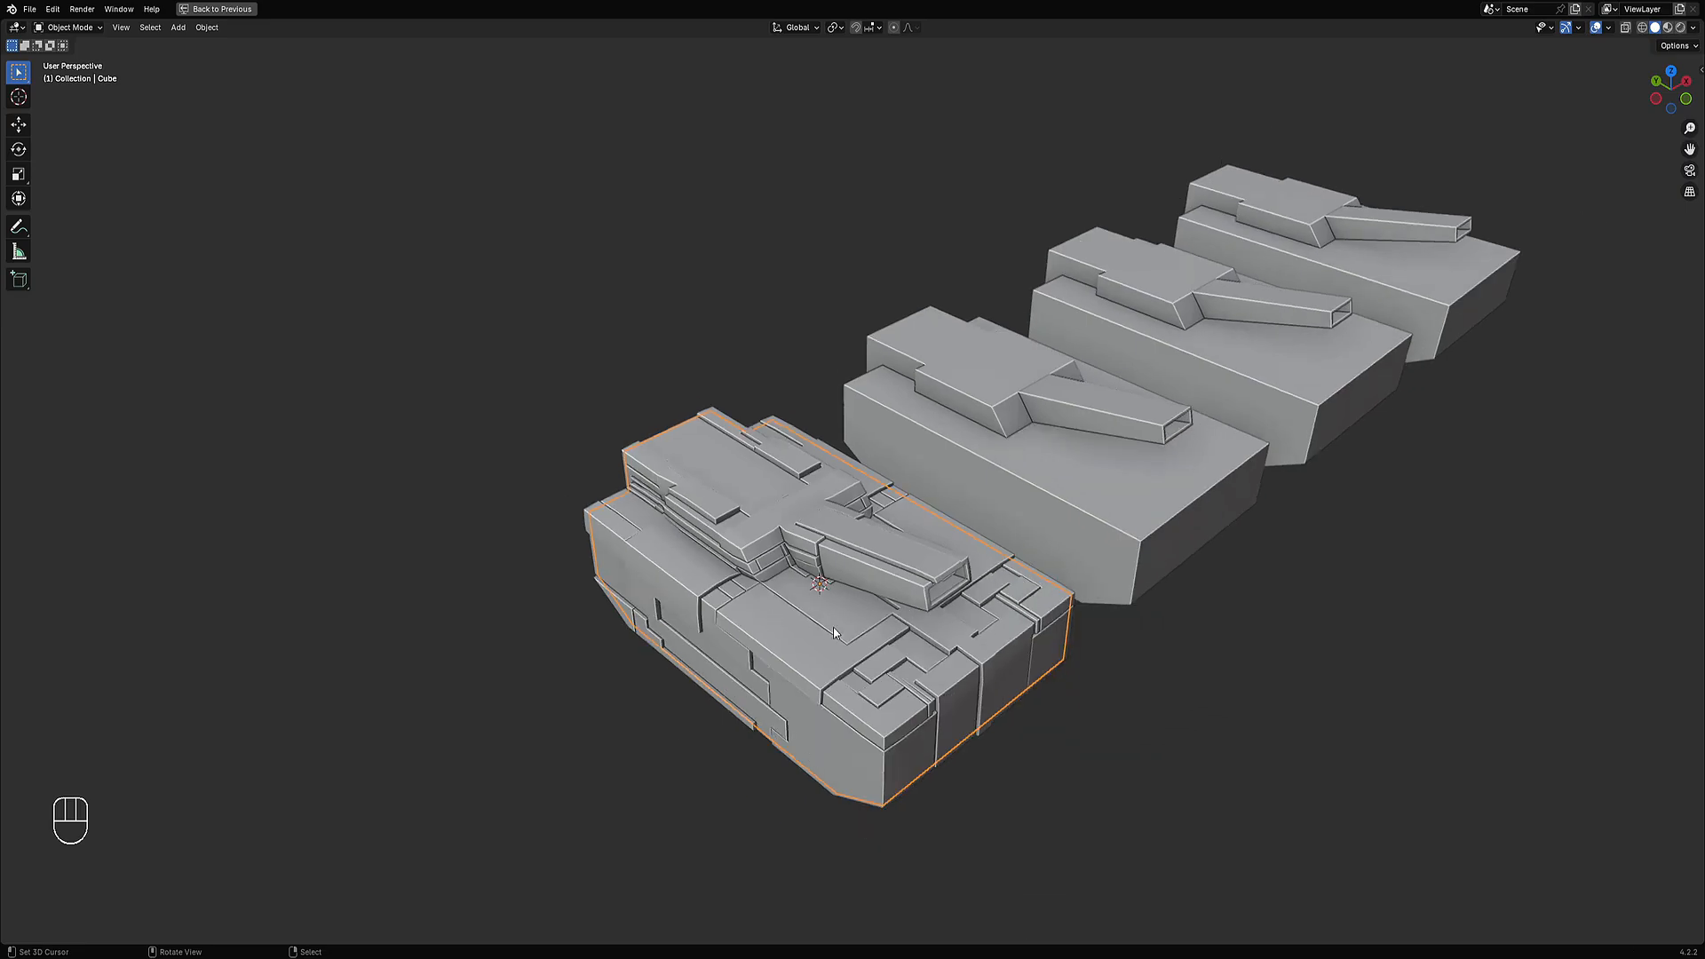
# Turn on Even Offset for the vehicle's panels and inspect the effect on the raised panels.
pyautogui.moveTo(897, 635); pyautogui.dragTo(1017, 641, button='middle')
pyautogui.scroll(3, 1047, 574)
pyautogui.press('F9')
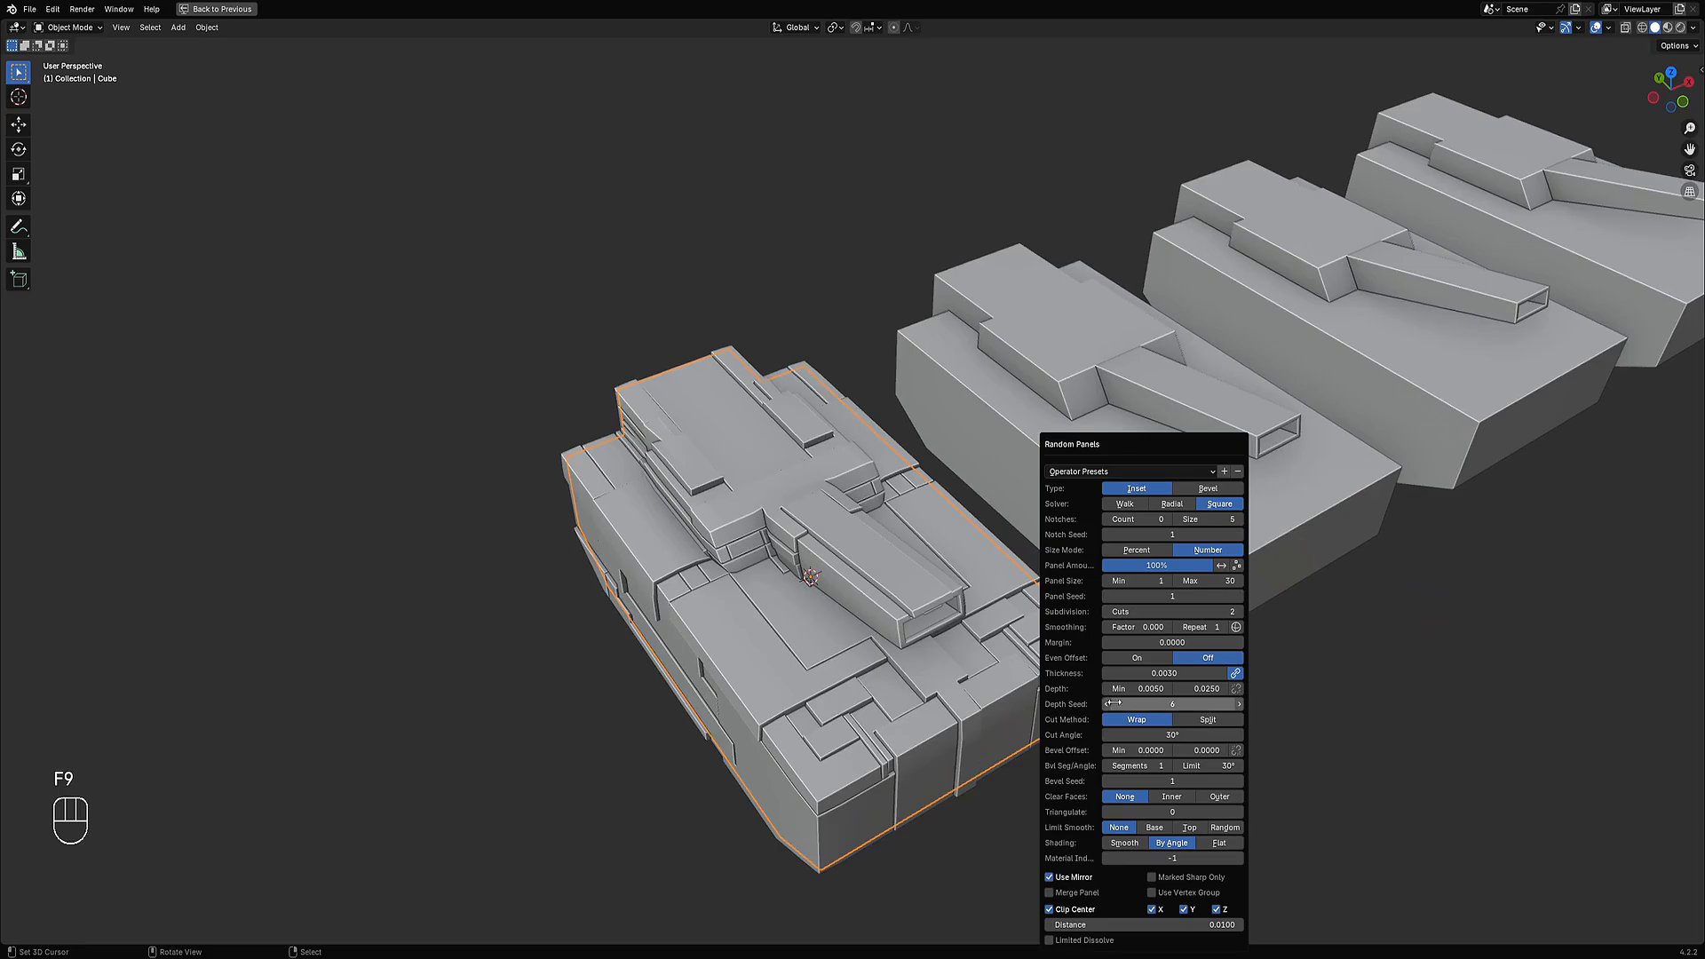
pyautogui.click(1126, 658)
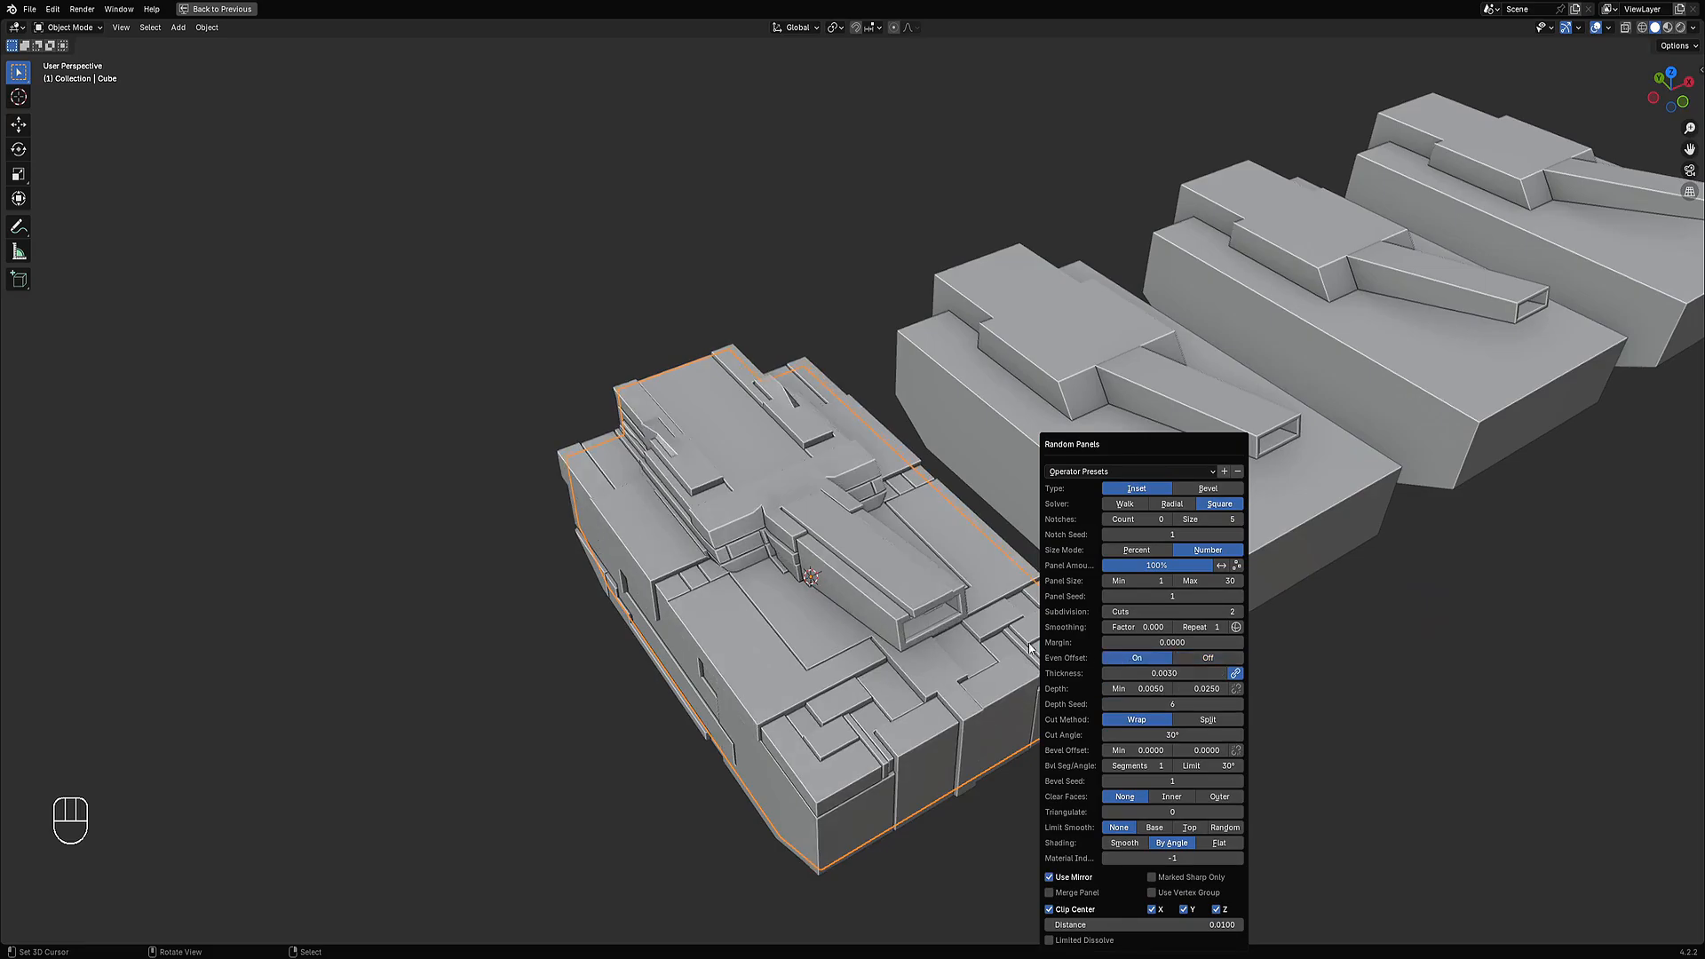
pyautogui.moveTo(1012, 569); pyautogui.dragTo(976, 538, button='middle')
pyautogui.moveTo(1013, 601); pyautogui.dragTo(1048, 623, button='middle')
pyautogui.scroll(1, 1075, 535)
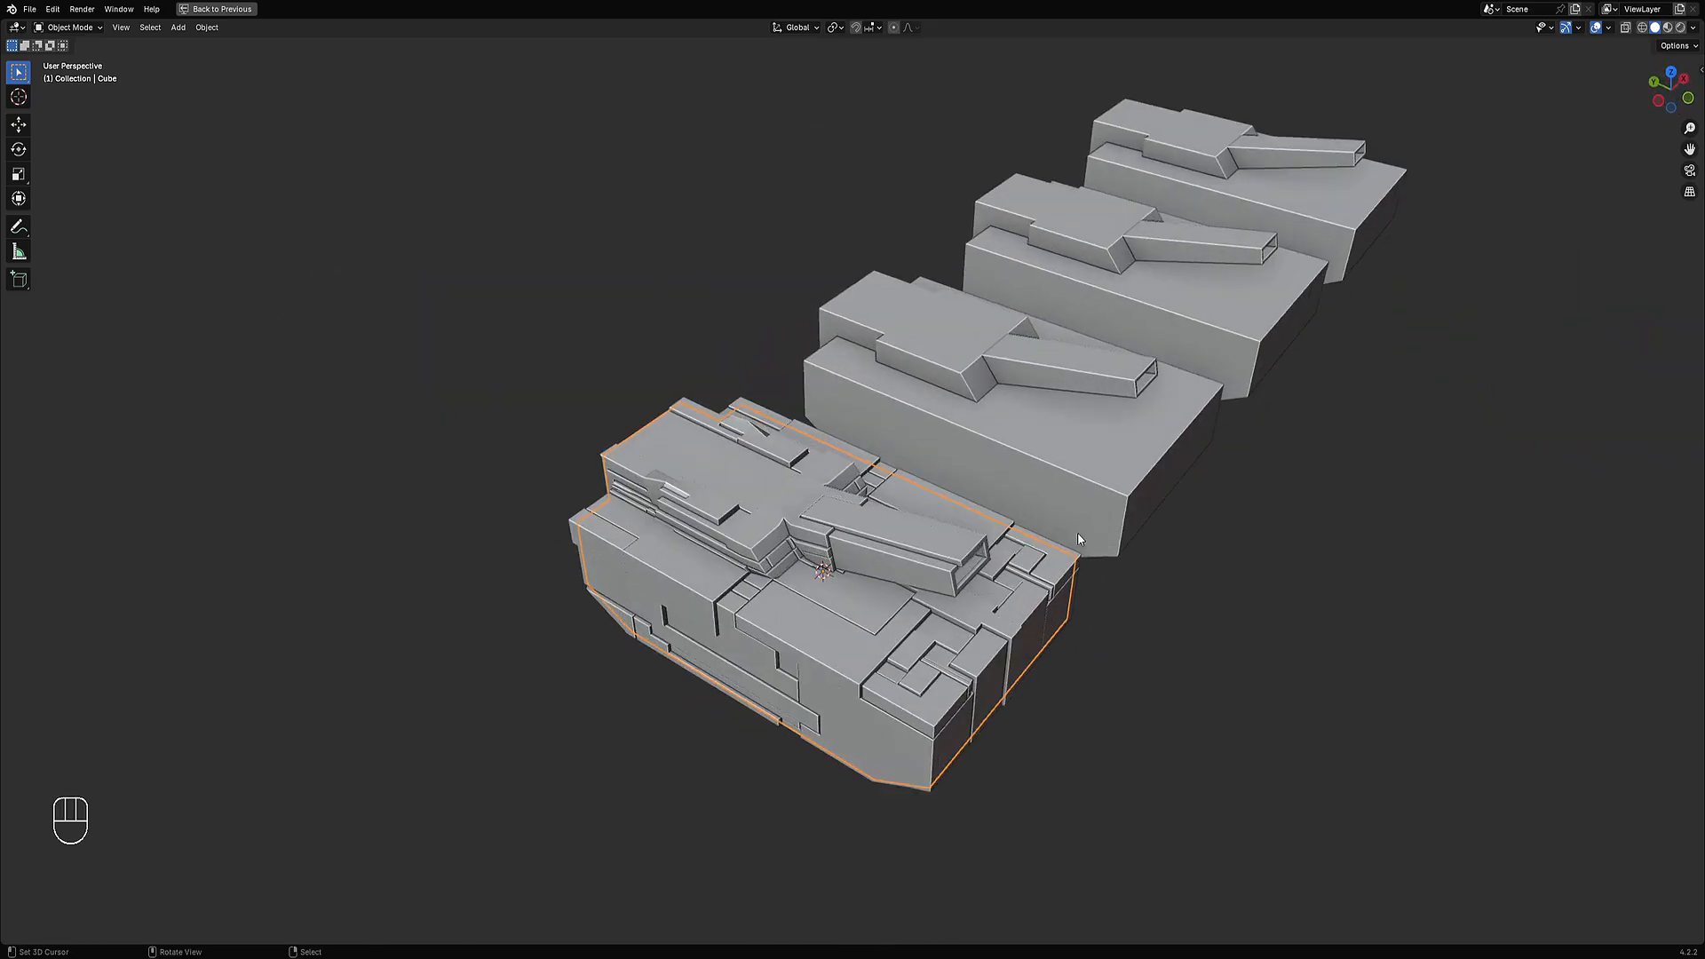
# Set the panels' Limit Smooth option to Random and hide the viewport overlays.
pyautogui.press('F9')
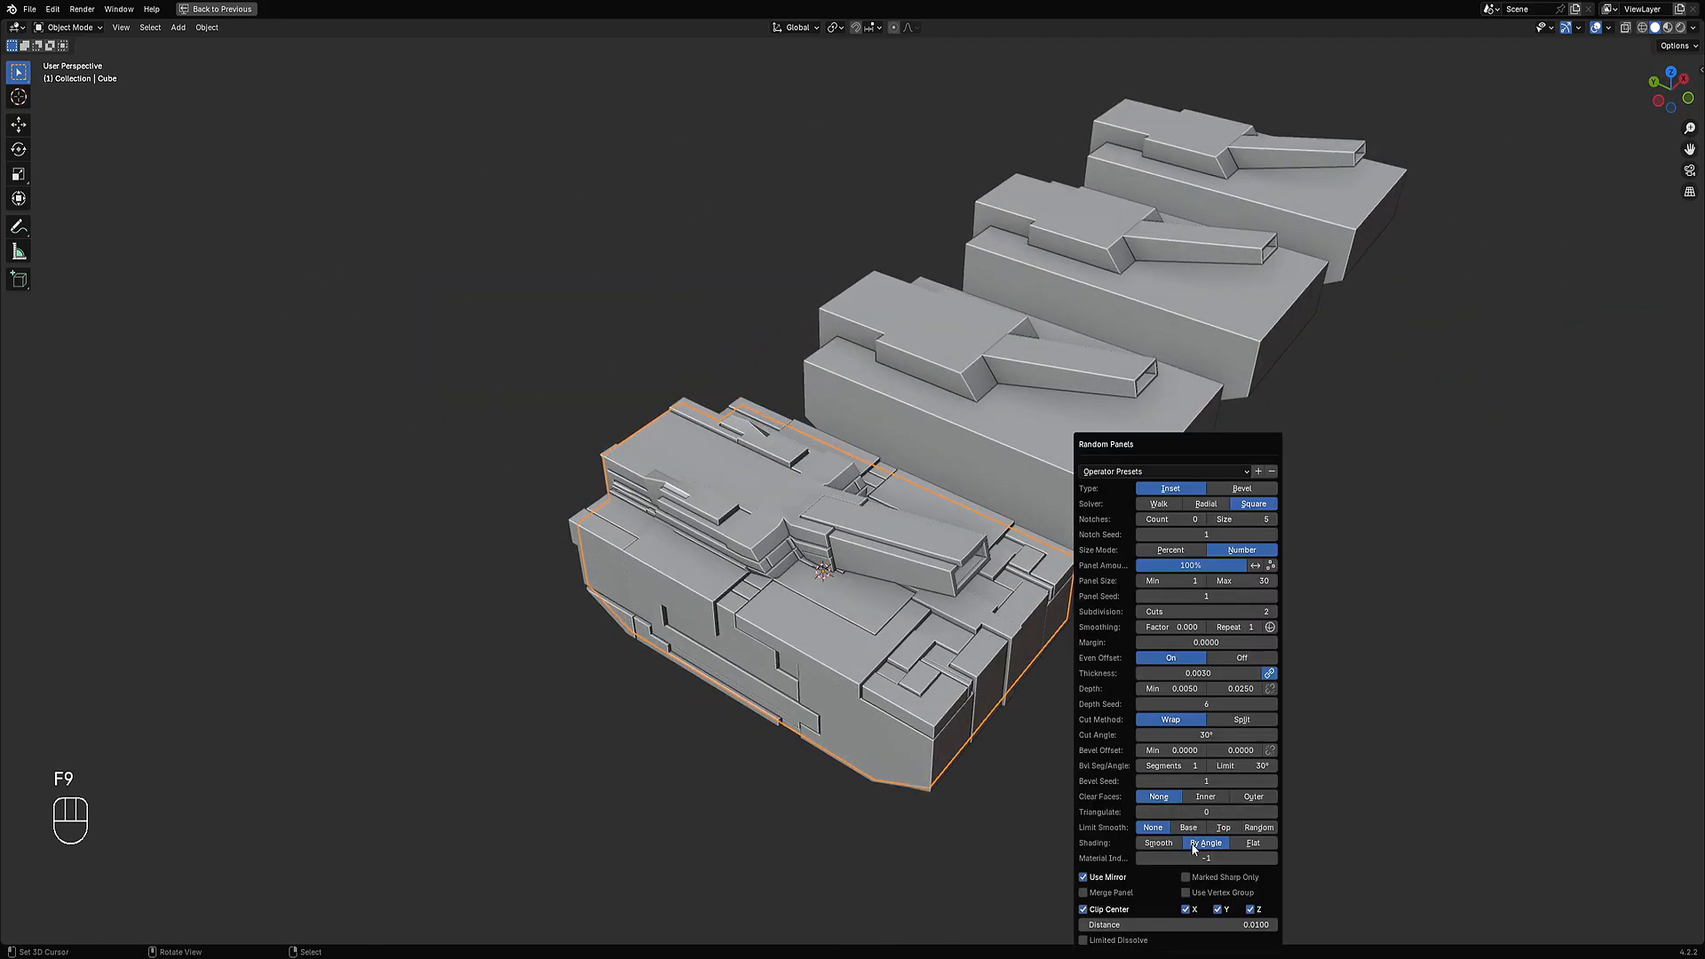
pyautogui.click(1255, 829)
pyautogui.scroll(-2, 1060, 728)
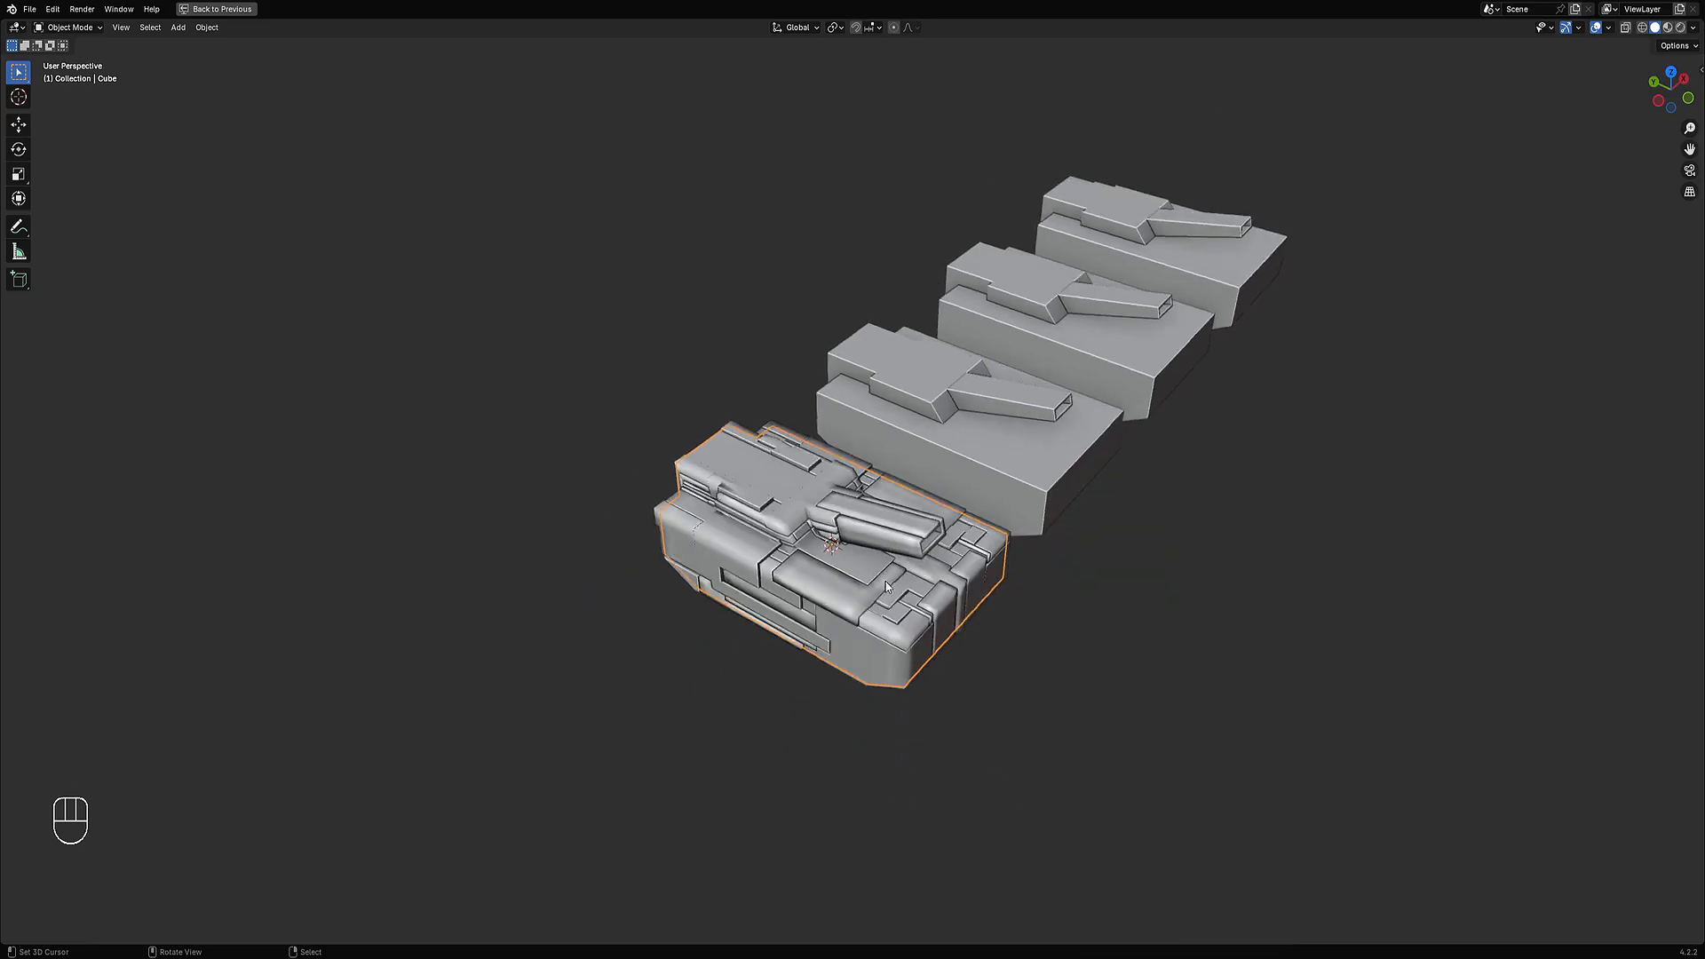
pyautogui.moveTo(1050, 664)
pyautogui.mouseDown(button='middle')
pyautogui.moveTo(1075, 582)
pyautogui.moveTo(980, 670)
pyautogui.moveTo(1013, 631)
pyautogui.moveTo(1057, 666)
pyautogui.moveTo(1038, 652)
pyautogui.mouseUp(button='middle')
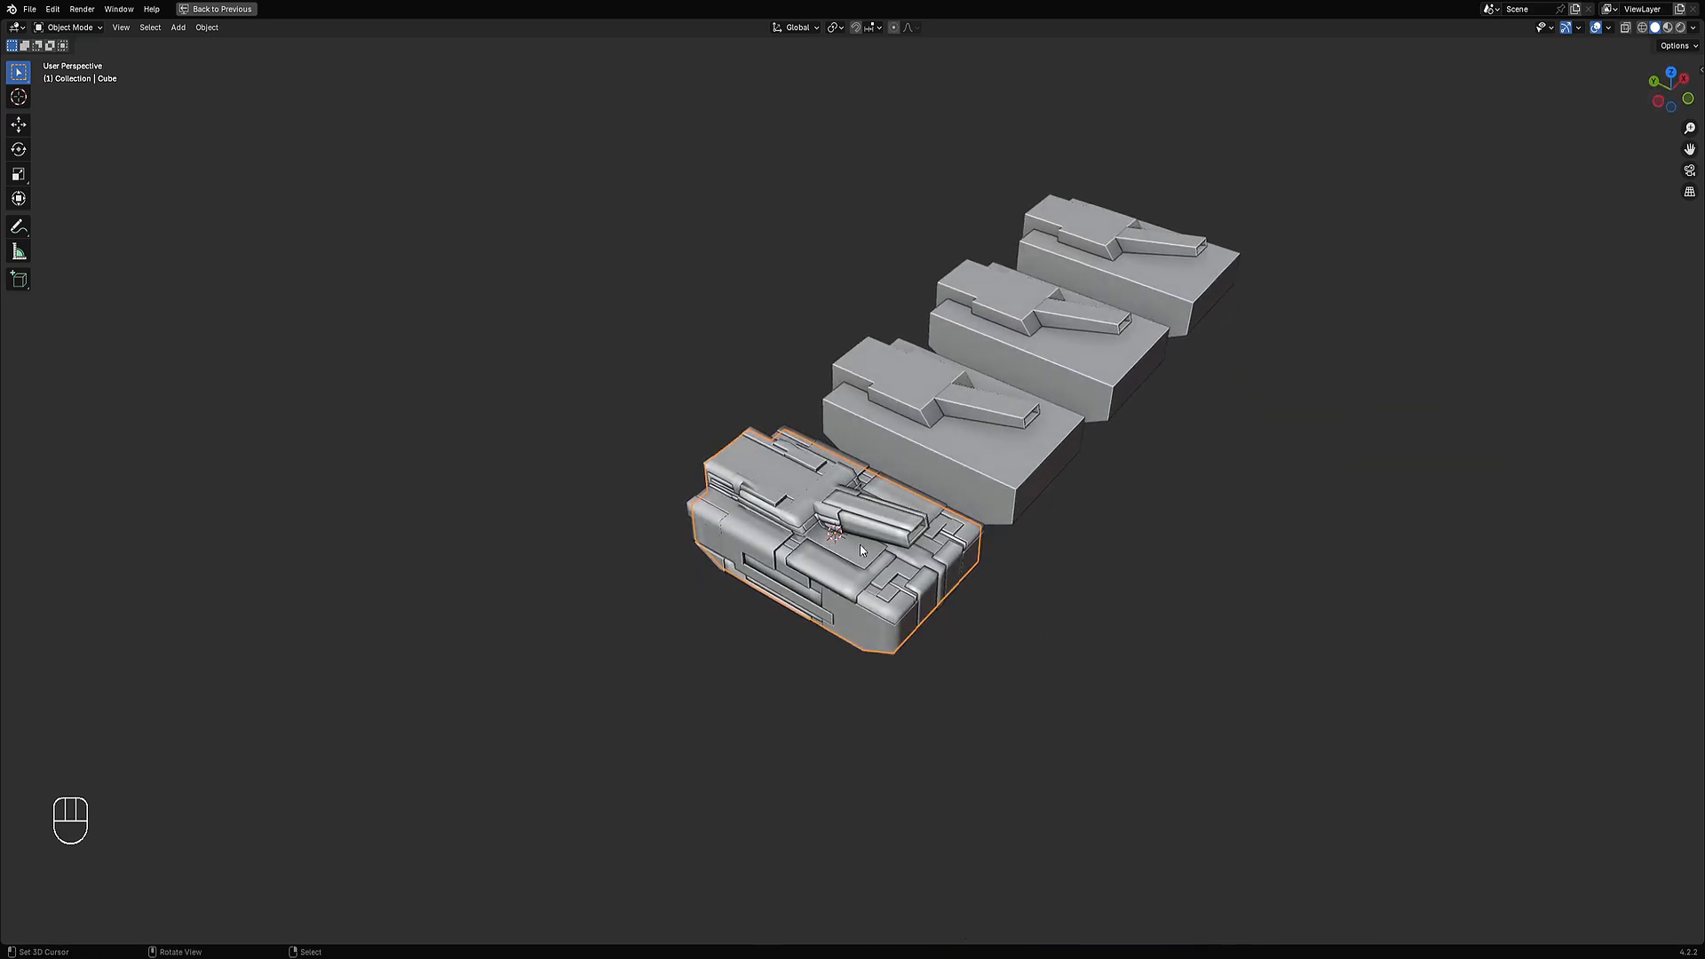
pyautogui.keyDown('shift'); pyautogui.moveTo(826, 524); pyautogui.dragTo(892, 562, button='middle'); pyautogui.keyUp('shift')
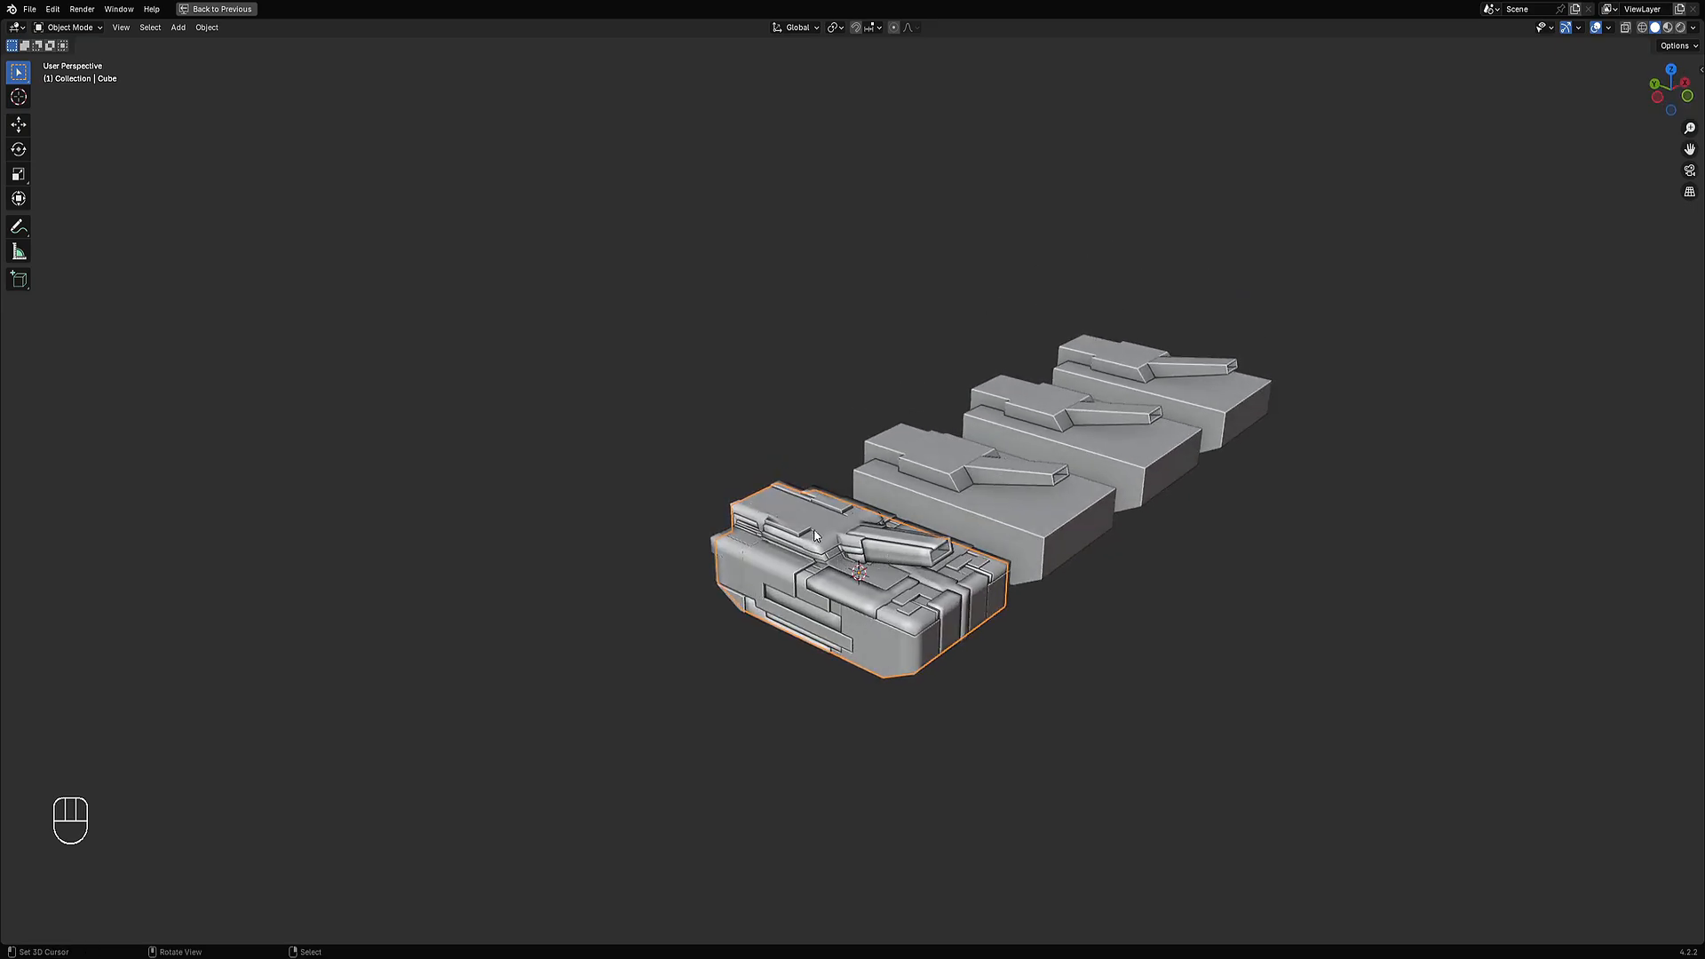
pyautogui.moveTo(1065, 576); pyautogui.dragTo(1154, 522, button='middle')
pyautogui.hotkey('shift', 'alt', 'z')
# Raise the panel subdivision to 3 cuts and try different panel seeds, settling on 16.
pyautogui.press('F9')
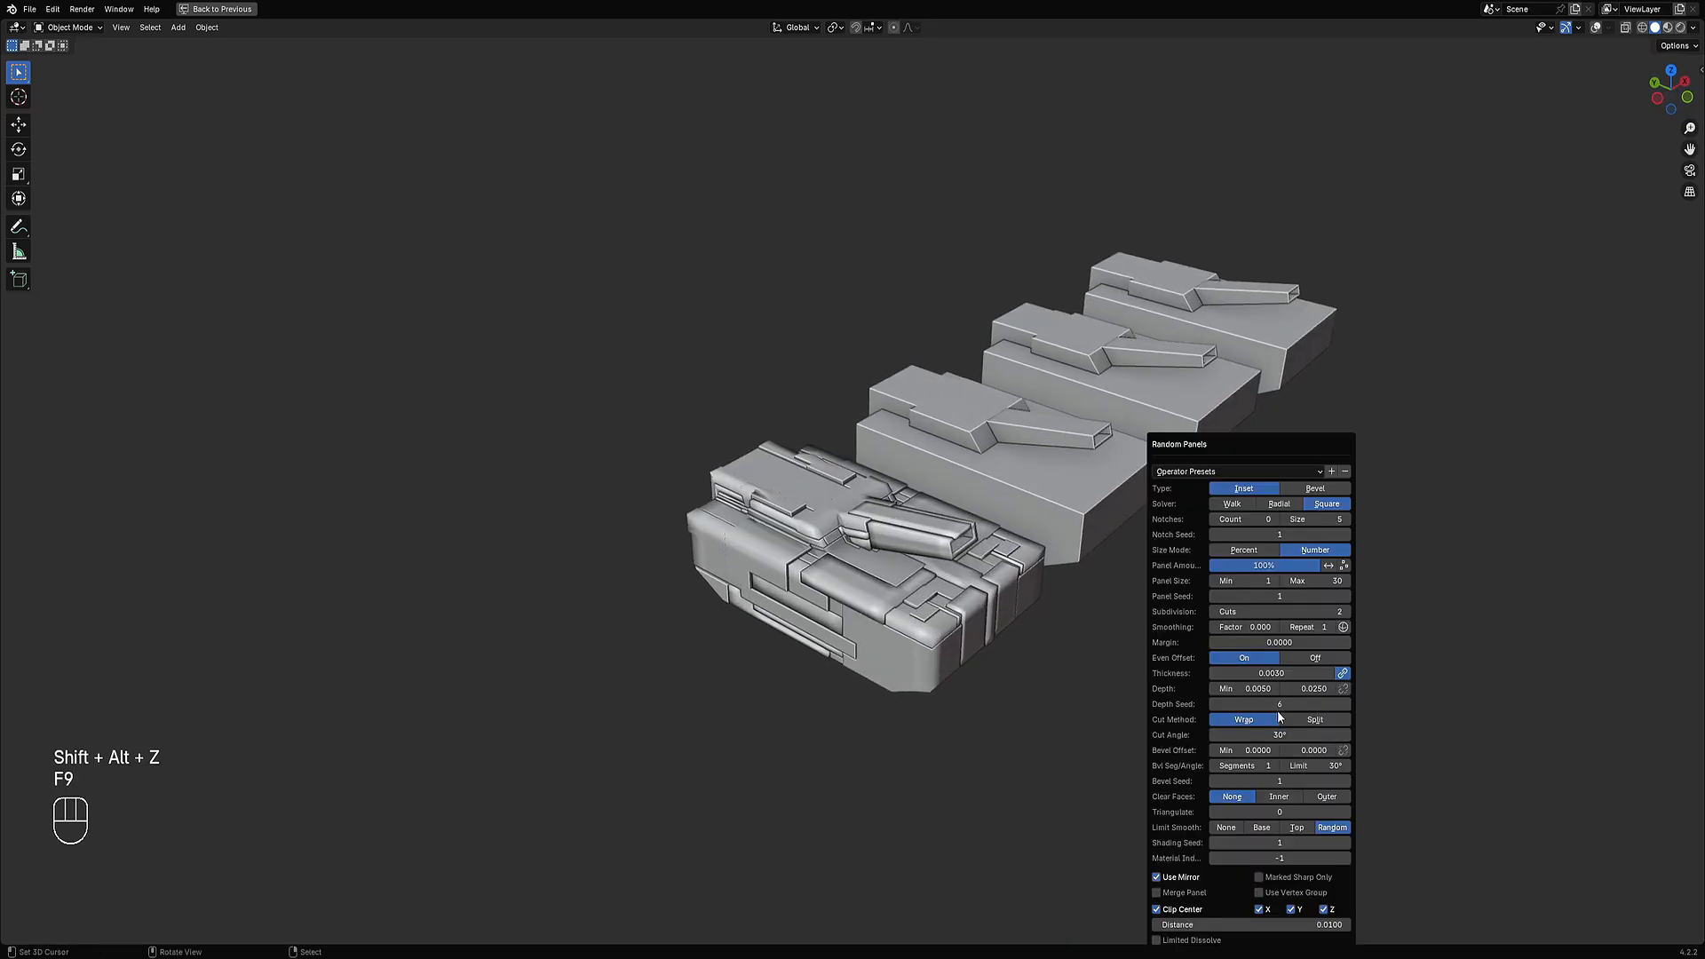
pyautogui.keyDown('ctrl'); pyautogui.scroll(1, 1277, 612); pyautogui.keyUp('ctrl')
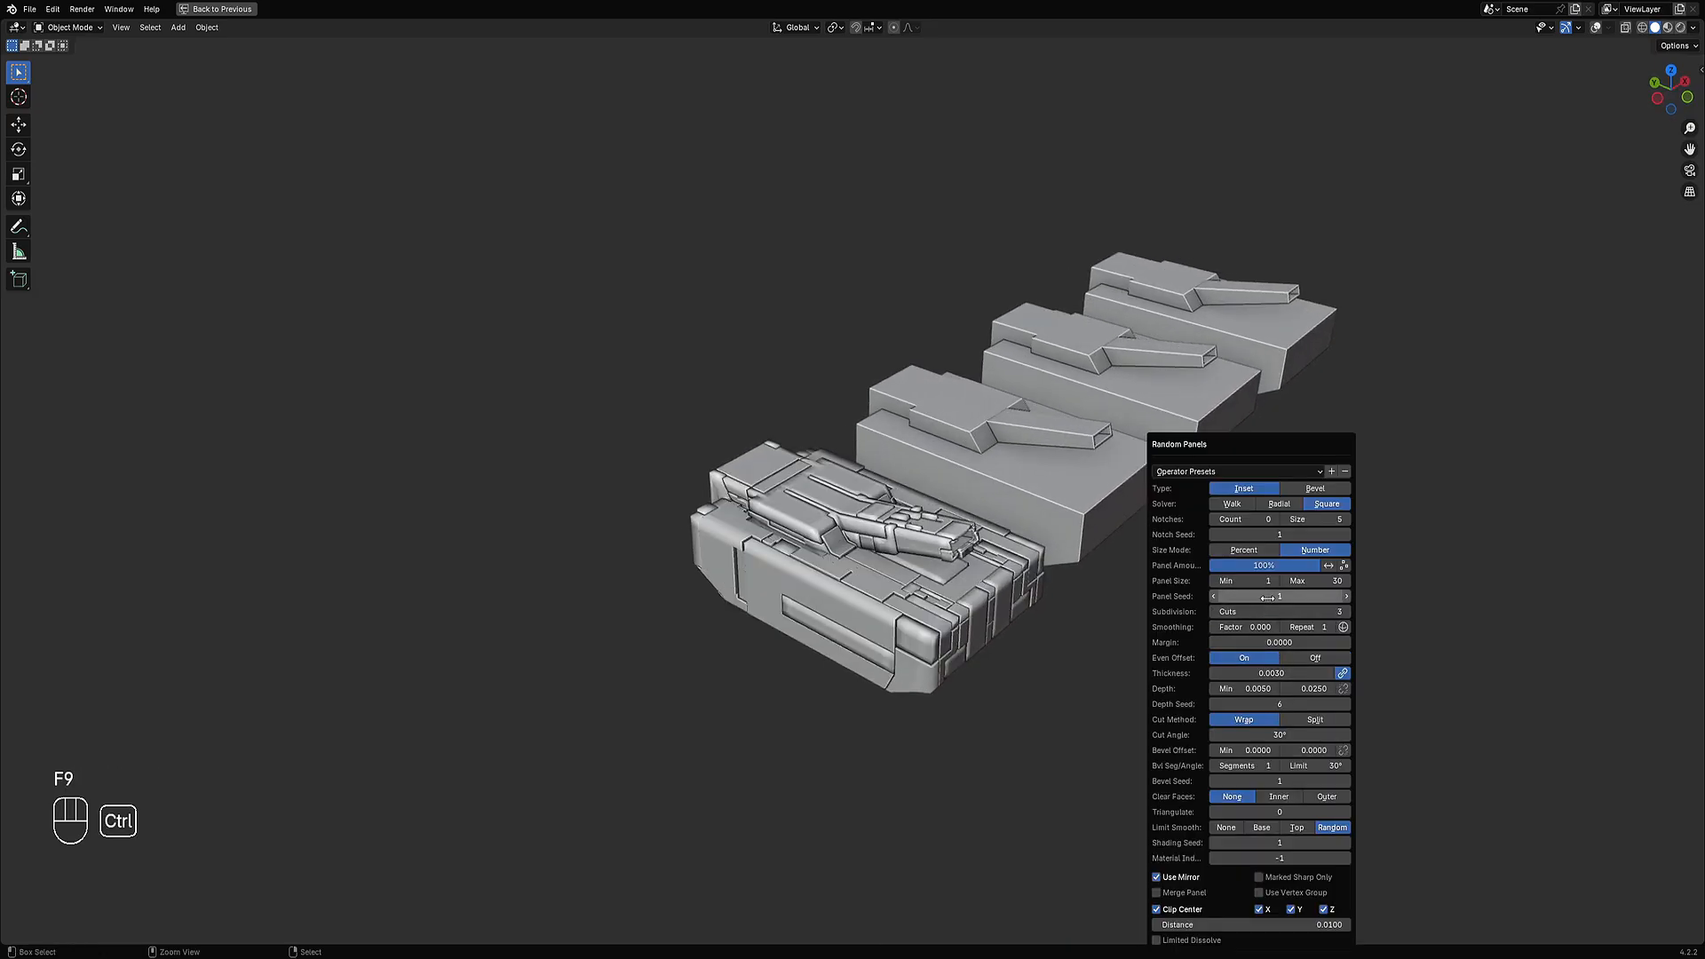
pyautogui.keyDown('ctrl'); pyautogui.scroll(7, 1267, 598); pyautogui.keyUp('ctrl')
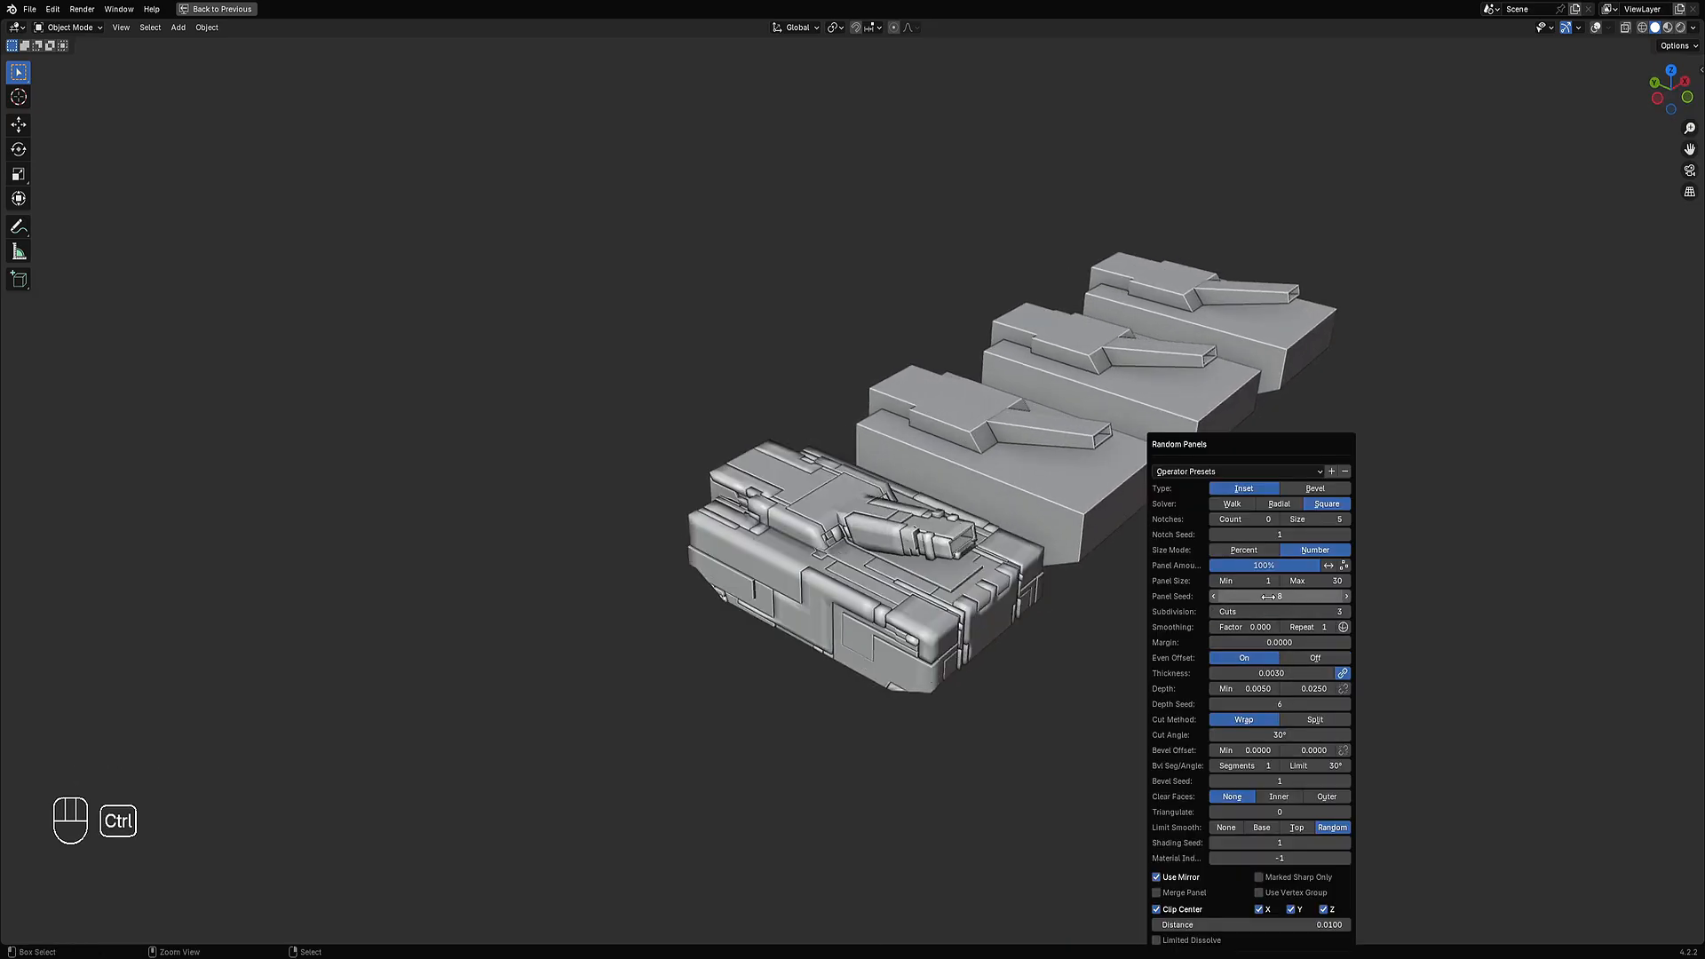
pyautogui.keyDown('ctrl'); pyautogui.scroll(16, 1267, 596); pyautogui.keyUp('ctrl')
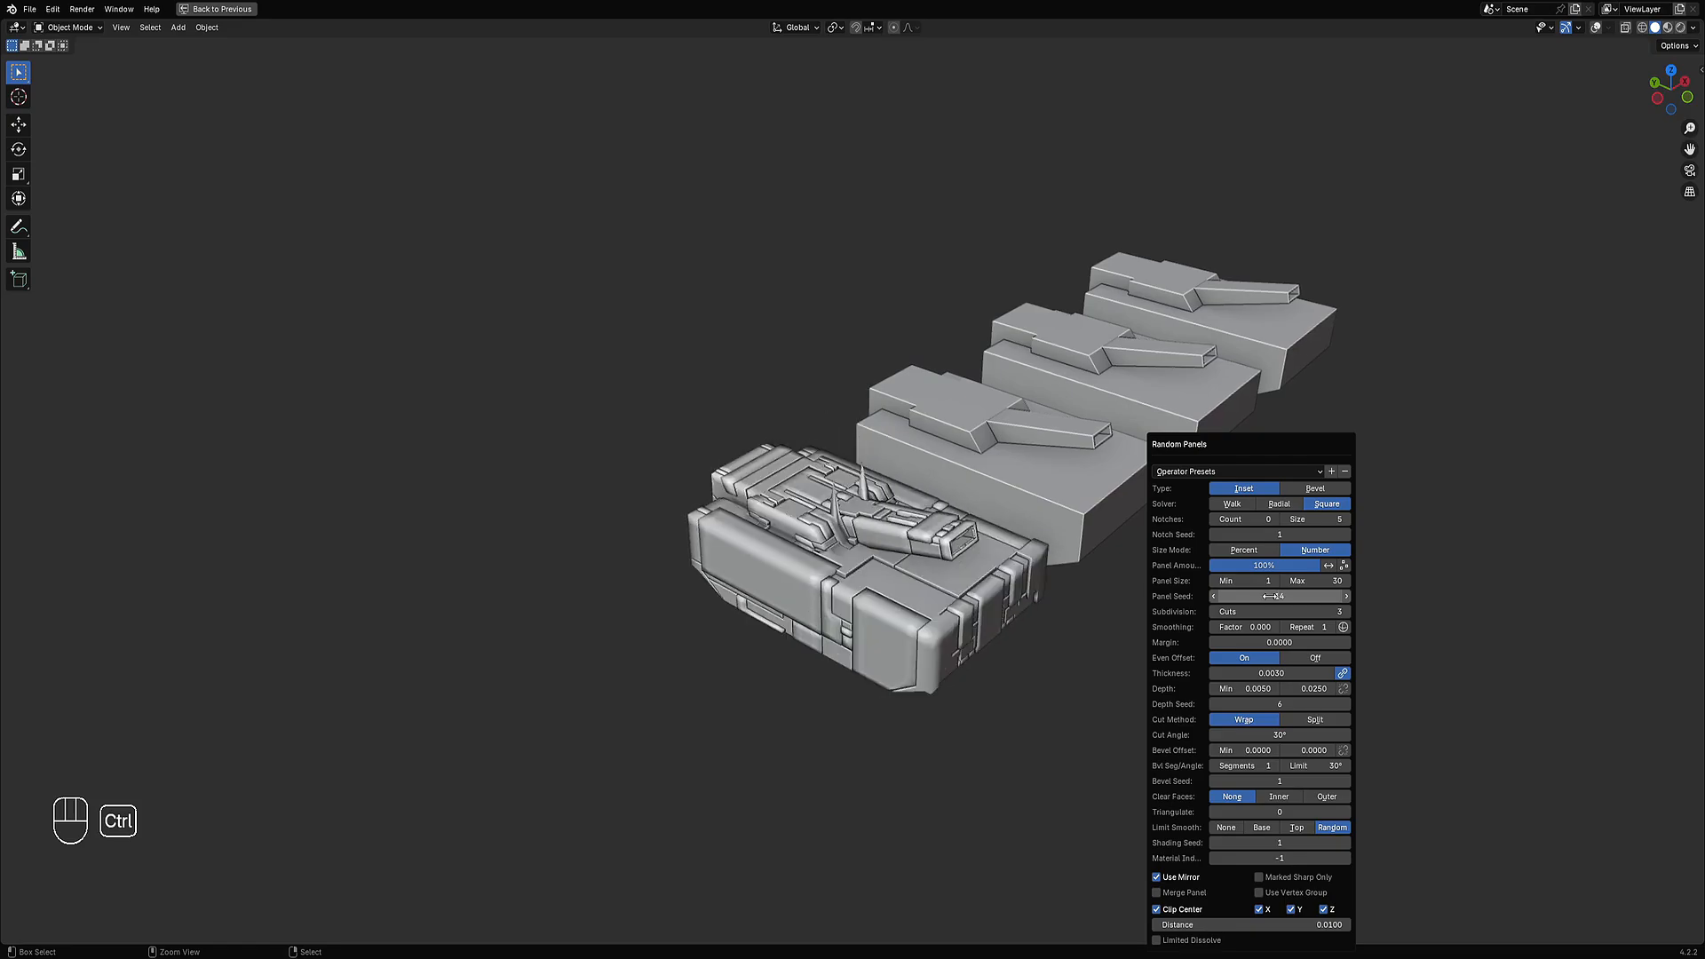
pyautogui.keyDown('ctrl'); pyautogui.scroll(1, 1270, 596); pyautogui.keyUp('ctrl')
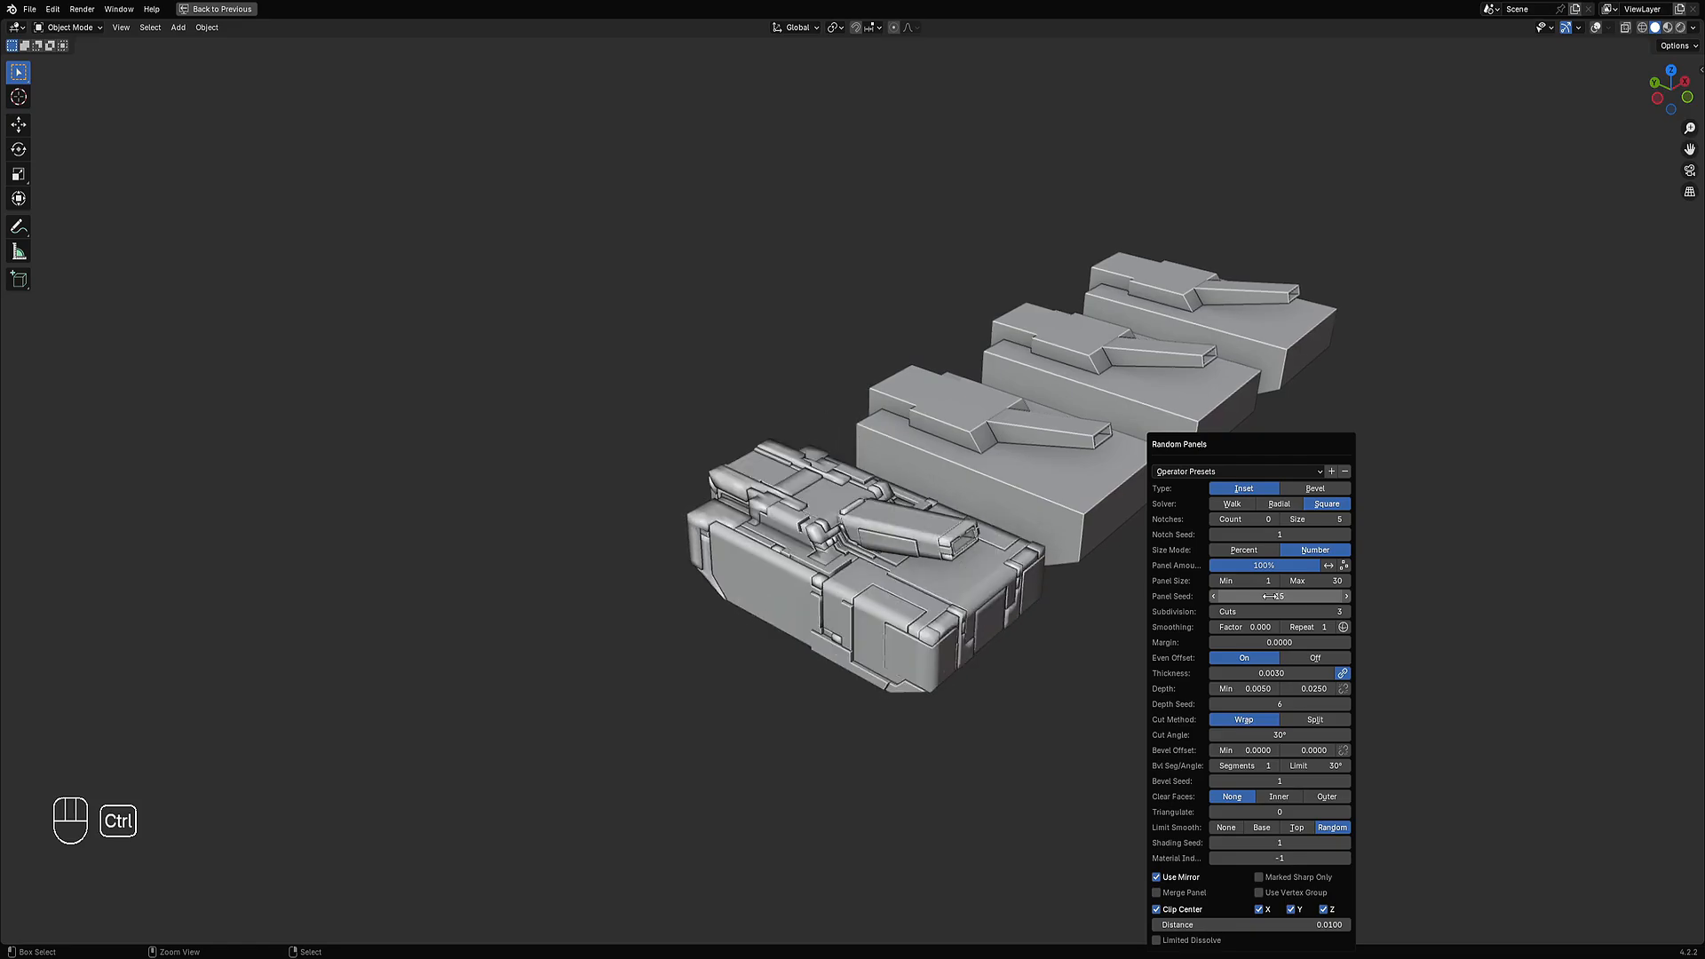
pyautogui.keyDown('ctrl'); pyautogui.scroll(4, 1270, 596); pyautogui.keyUp('ctrl')
pyautogui.keyDown('ctrl'); pyautogui.scroll(-4, 1270, 596); pyautogui.keyUp('ctrl')
pyautogui.keyDown('ctrl'); pyautogui.scroll(1, 1270, 595); pyautogui.keyUp('ctrl')
pyautogui.keyDown('ctrl'); pyautogui.scroll(1, 1270, 595); pyautogui.keyUp('ctrl')
pyautogui.keyDown('ctrl'); pyautogui.scroll(1, 1270, 596); pyautogui.keyUp('ctrl')
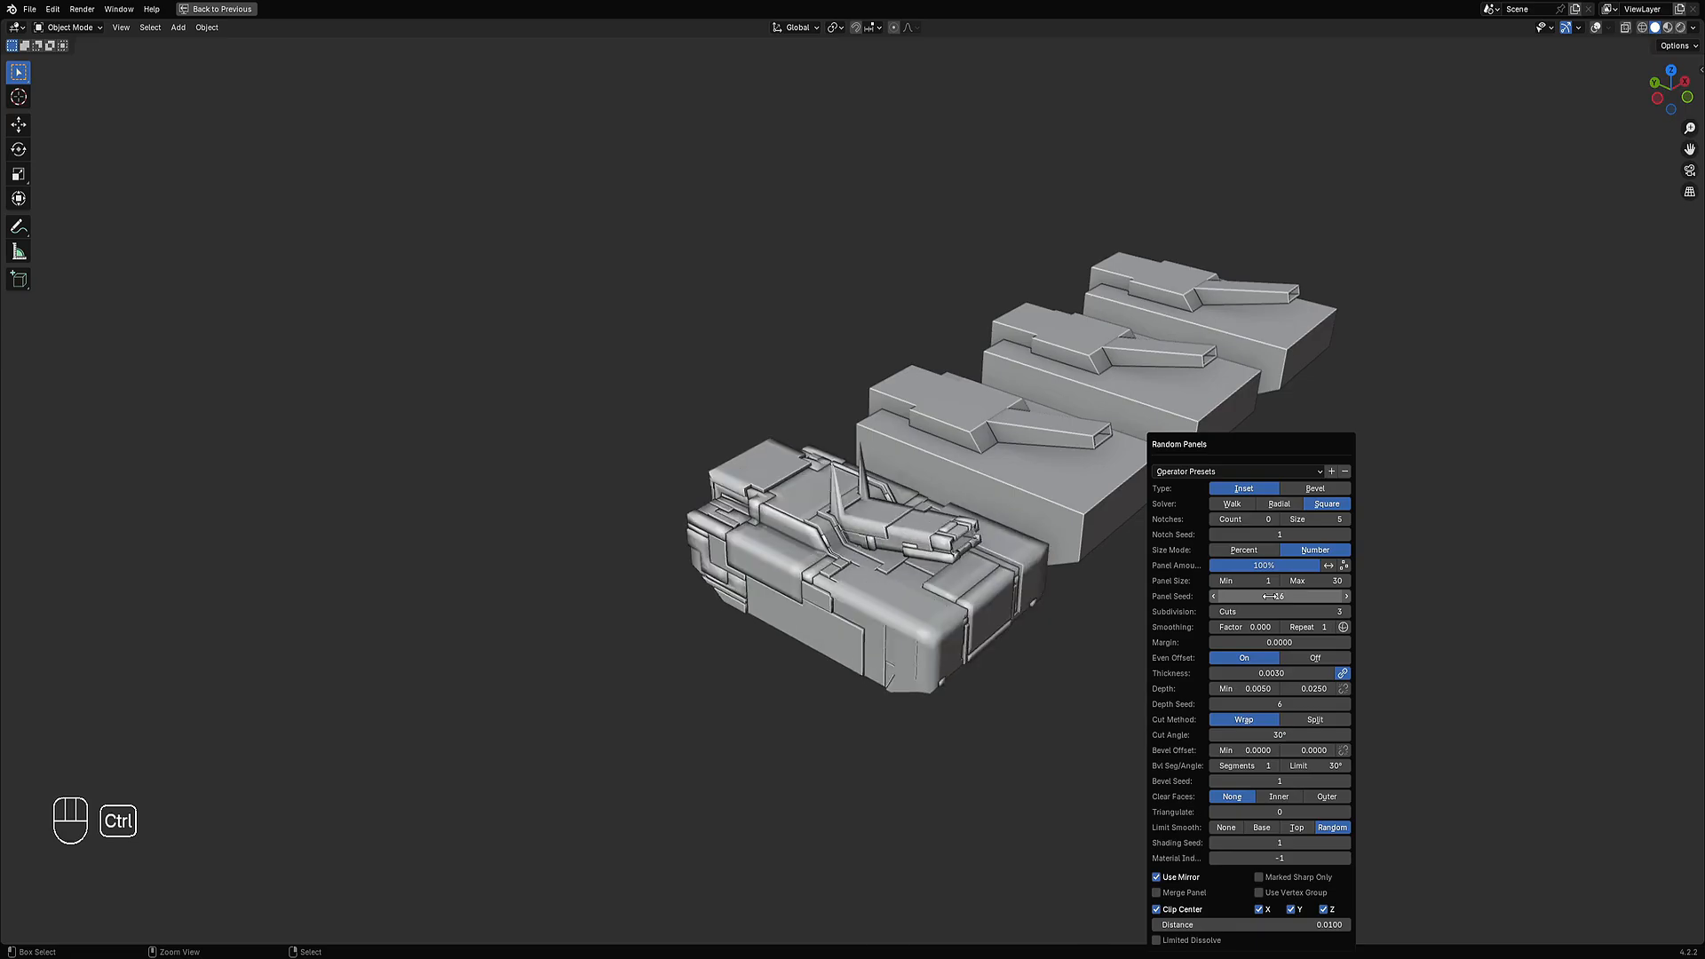
# Set the panels' Cut Angle to 90° and inspect the resulting layout.
pyautogui.moveTo(1065, 662); pyautogui.dragTo(893, 556, button='middle')
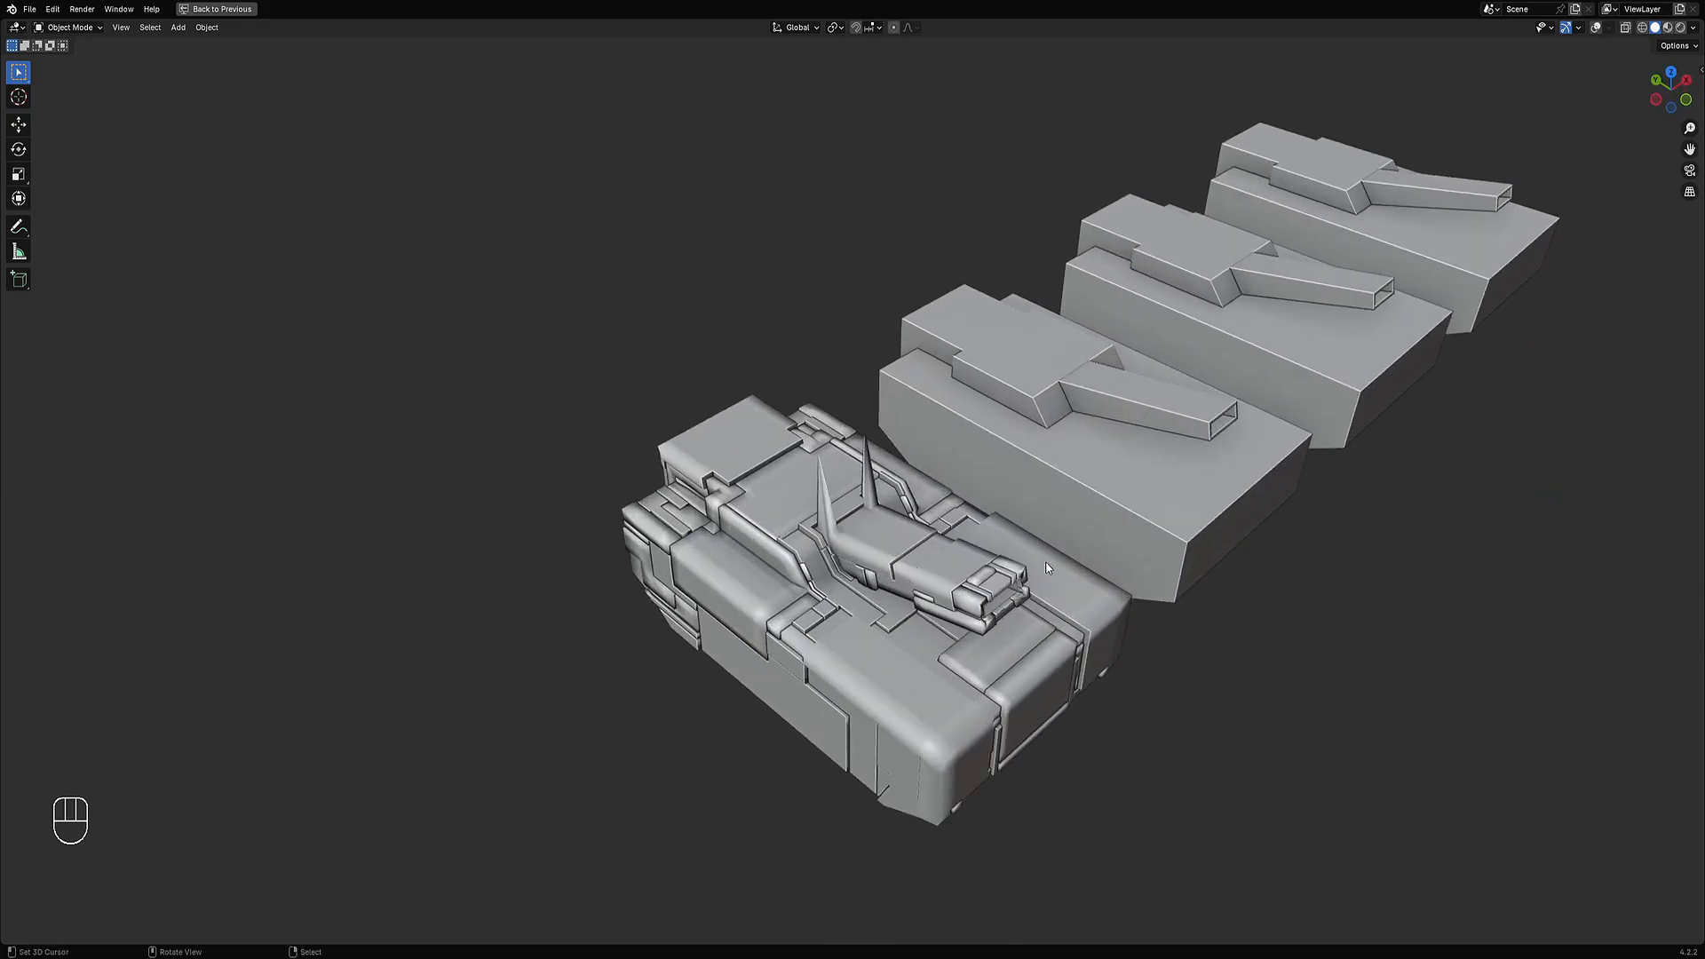
pyautogui.press('F9')
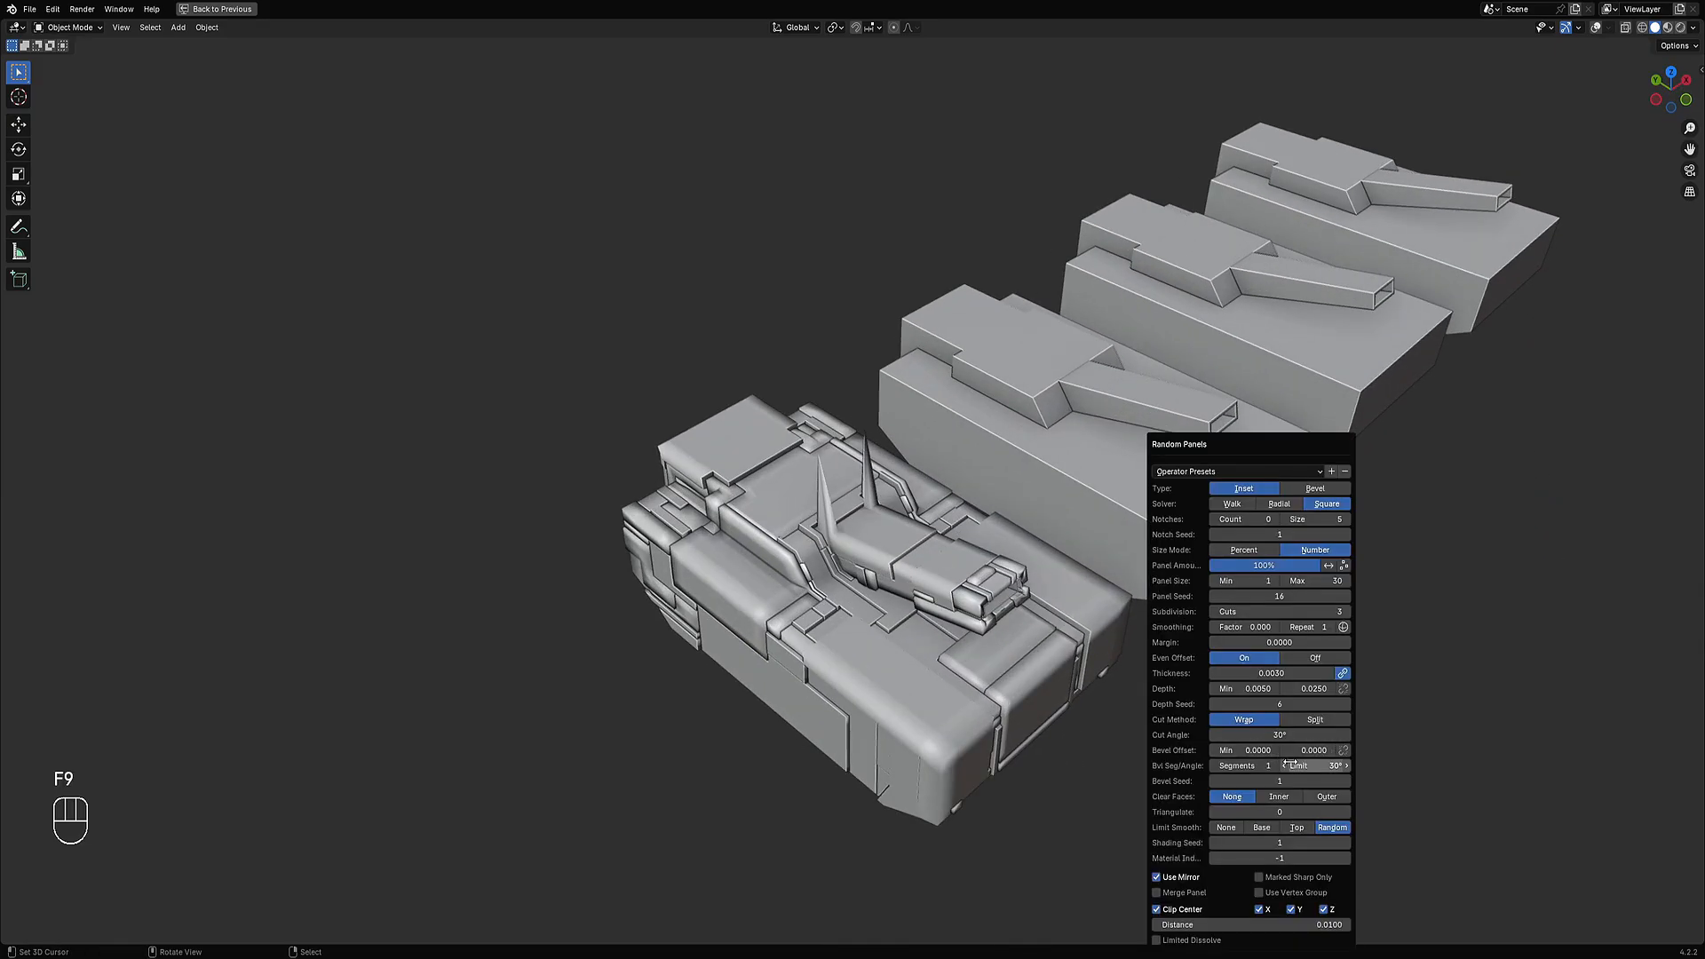
pyautogui.click(1244, 735)
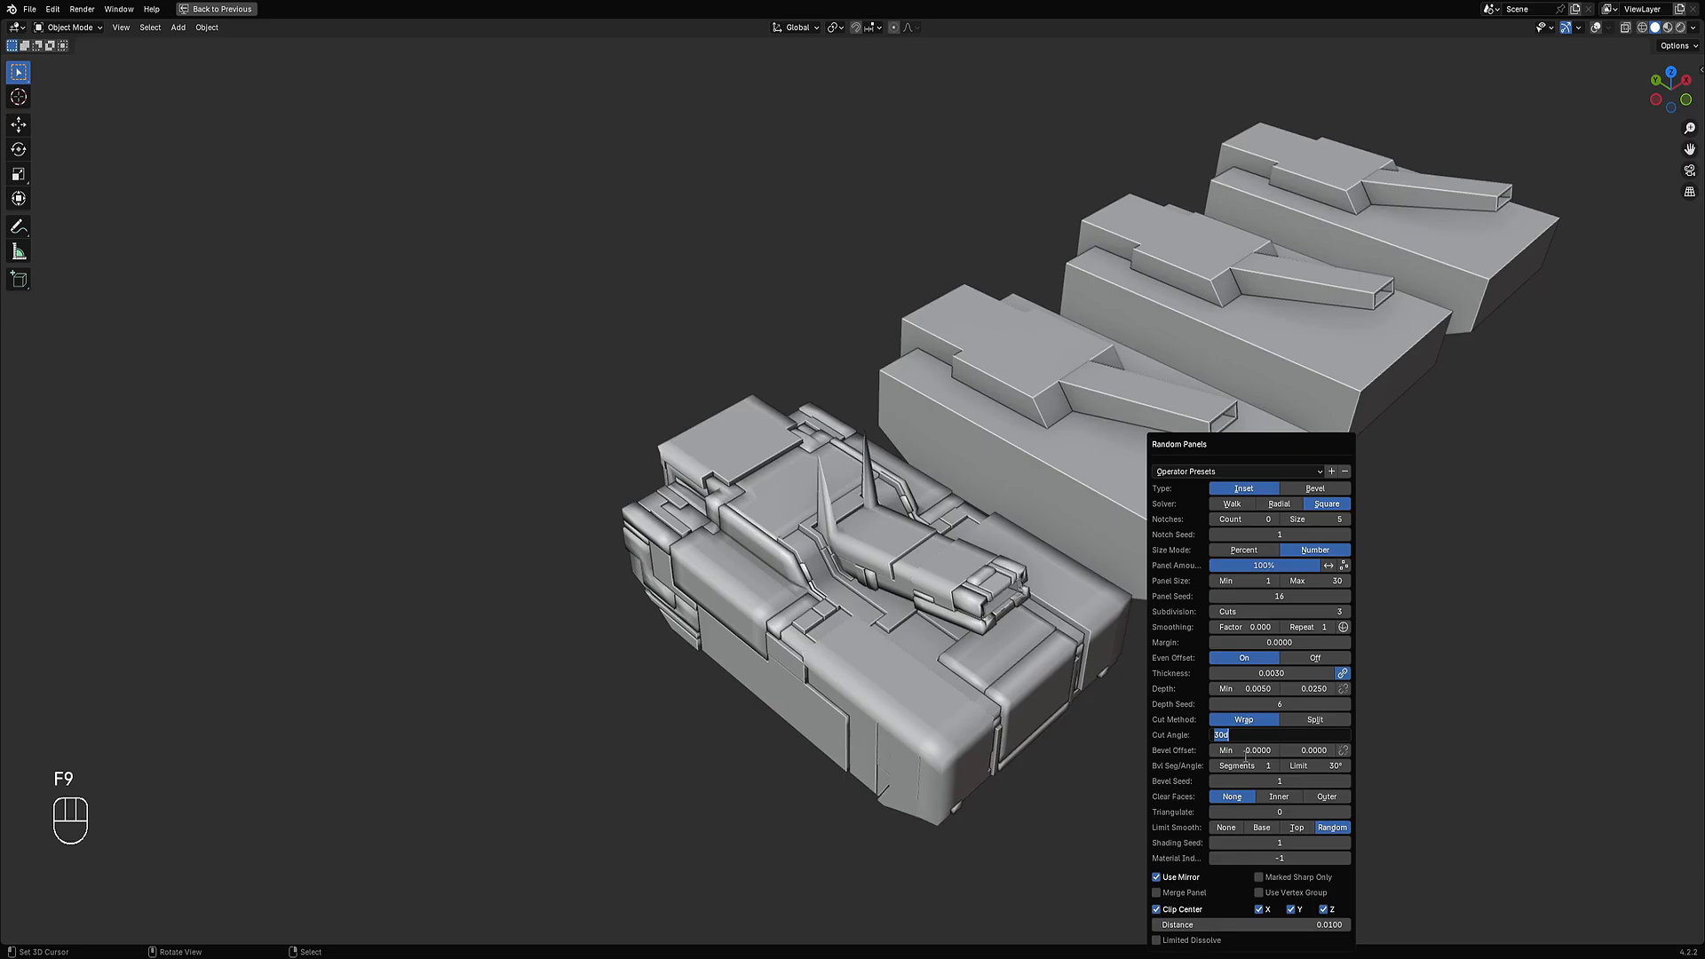
pyautogui.write('90')
pyautogui.press('Return')
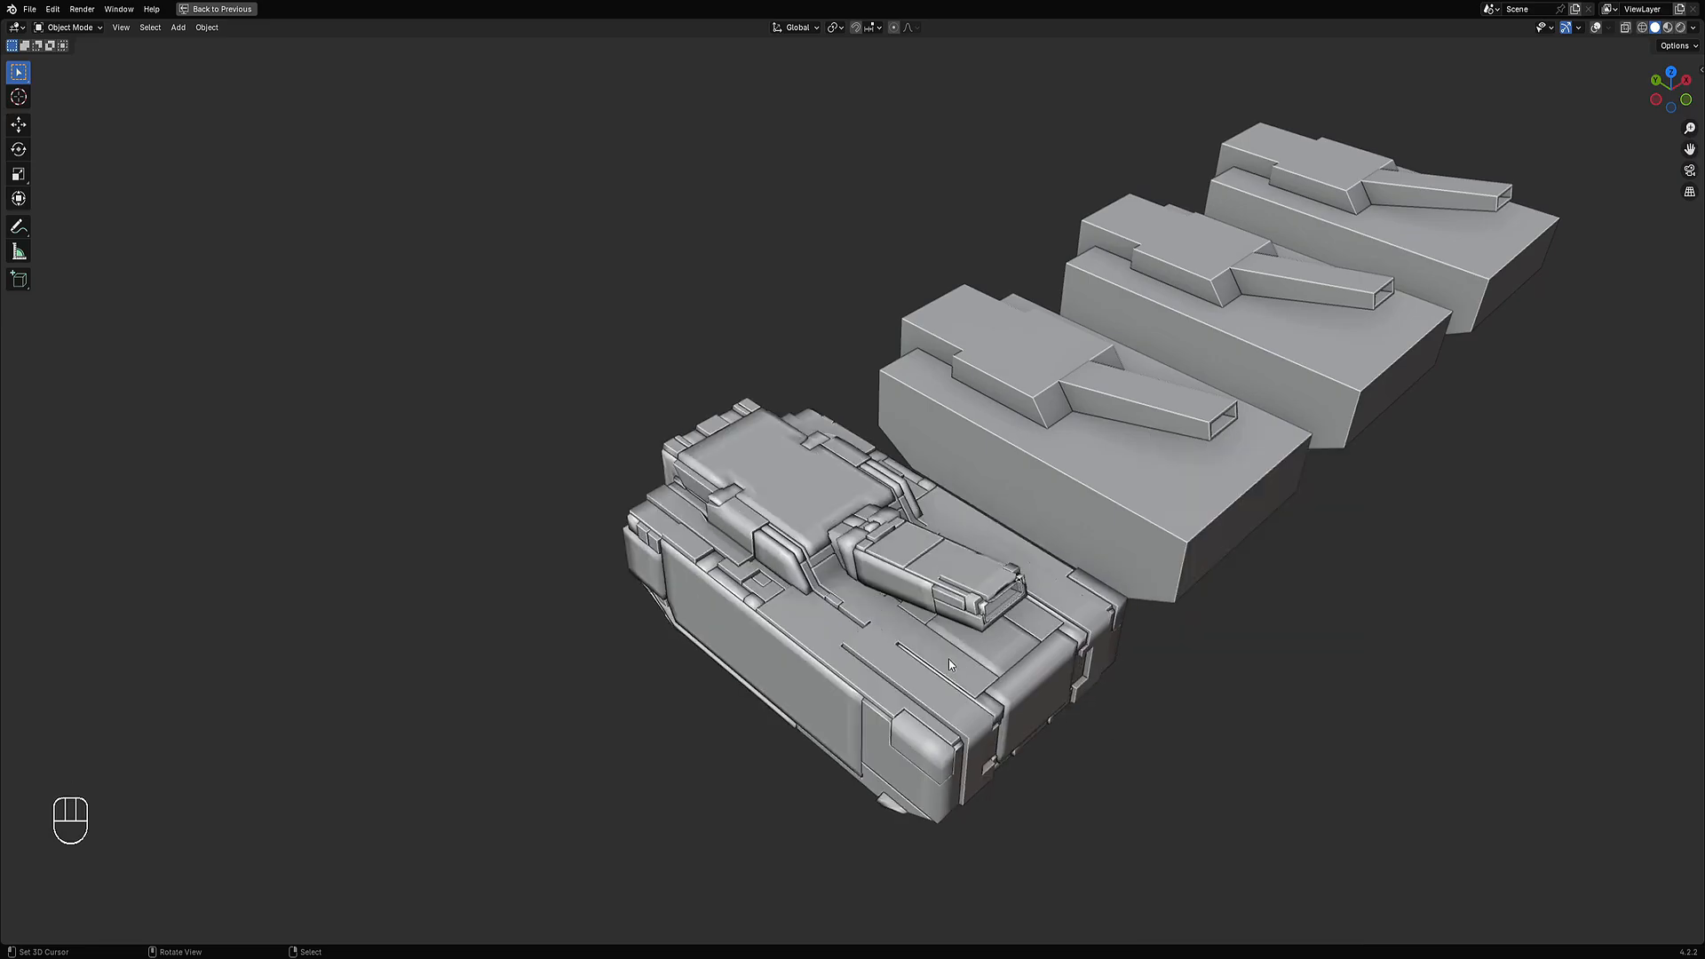
pyautogui.moveTo(948, 659); pyautogui.dragTo(1218, 579, button='middle')
# Try further panel seeds to vary the vehicle's panel cuts, settling on 31.
pyautogui.press('F9')
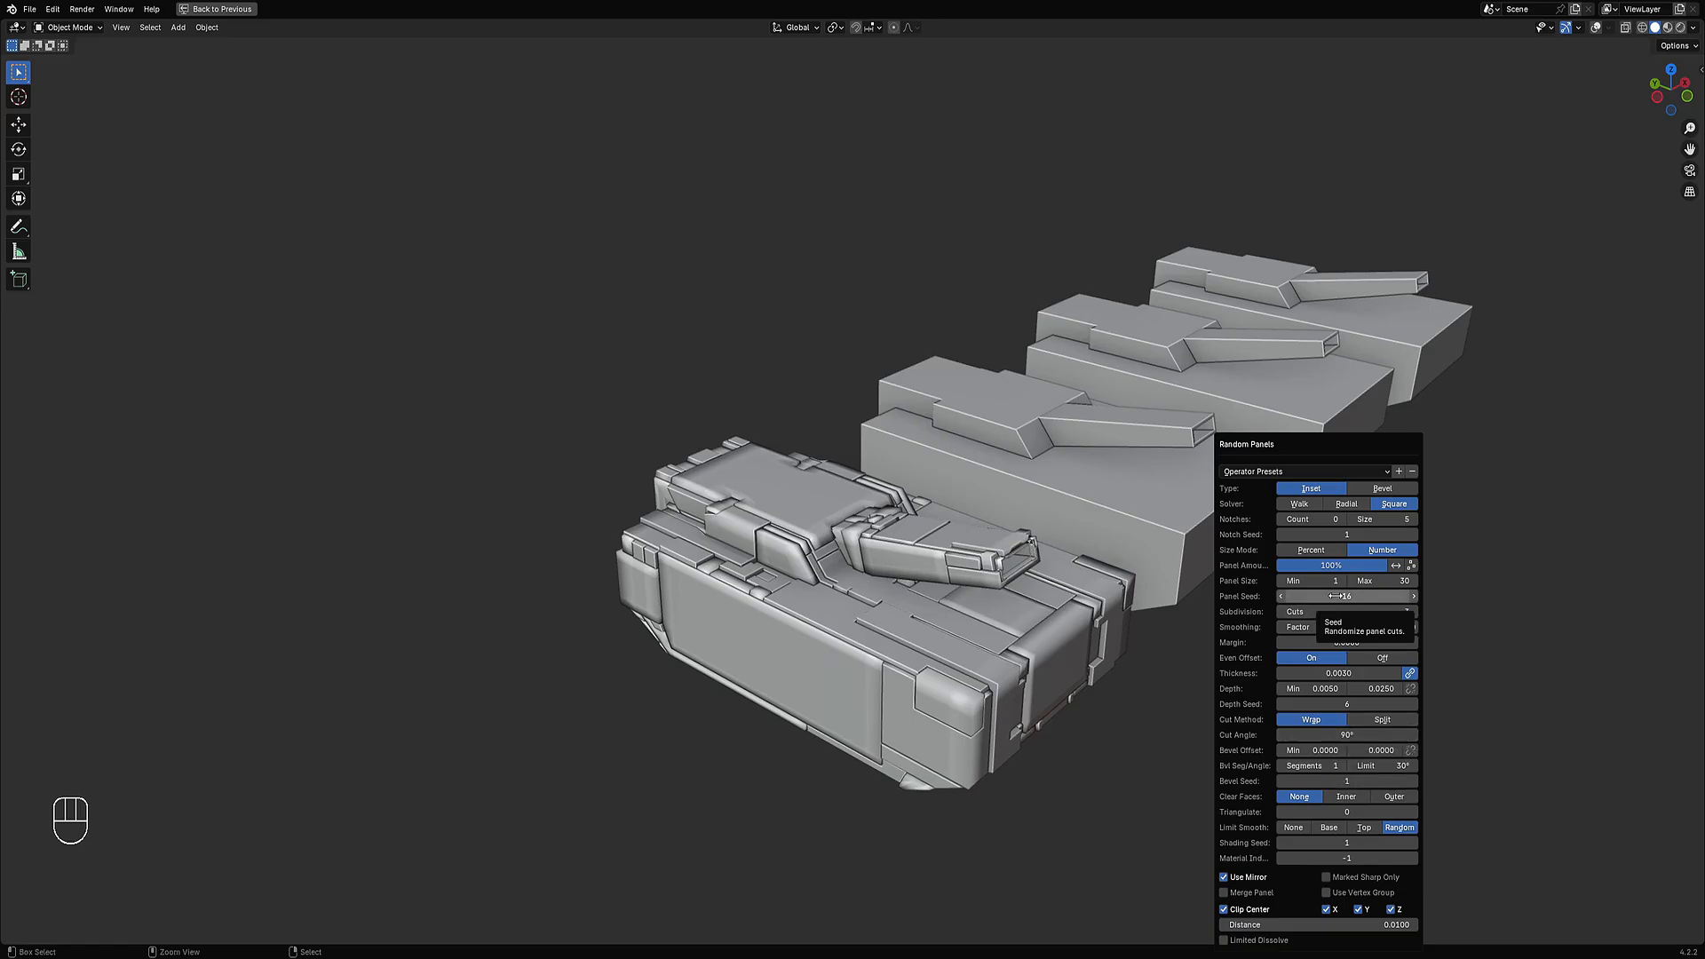
pyautogui.keyDown('ctrl'); pyautogui.scroll(4, 1337, 596); pyautogui.keyUp('ctrl')
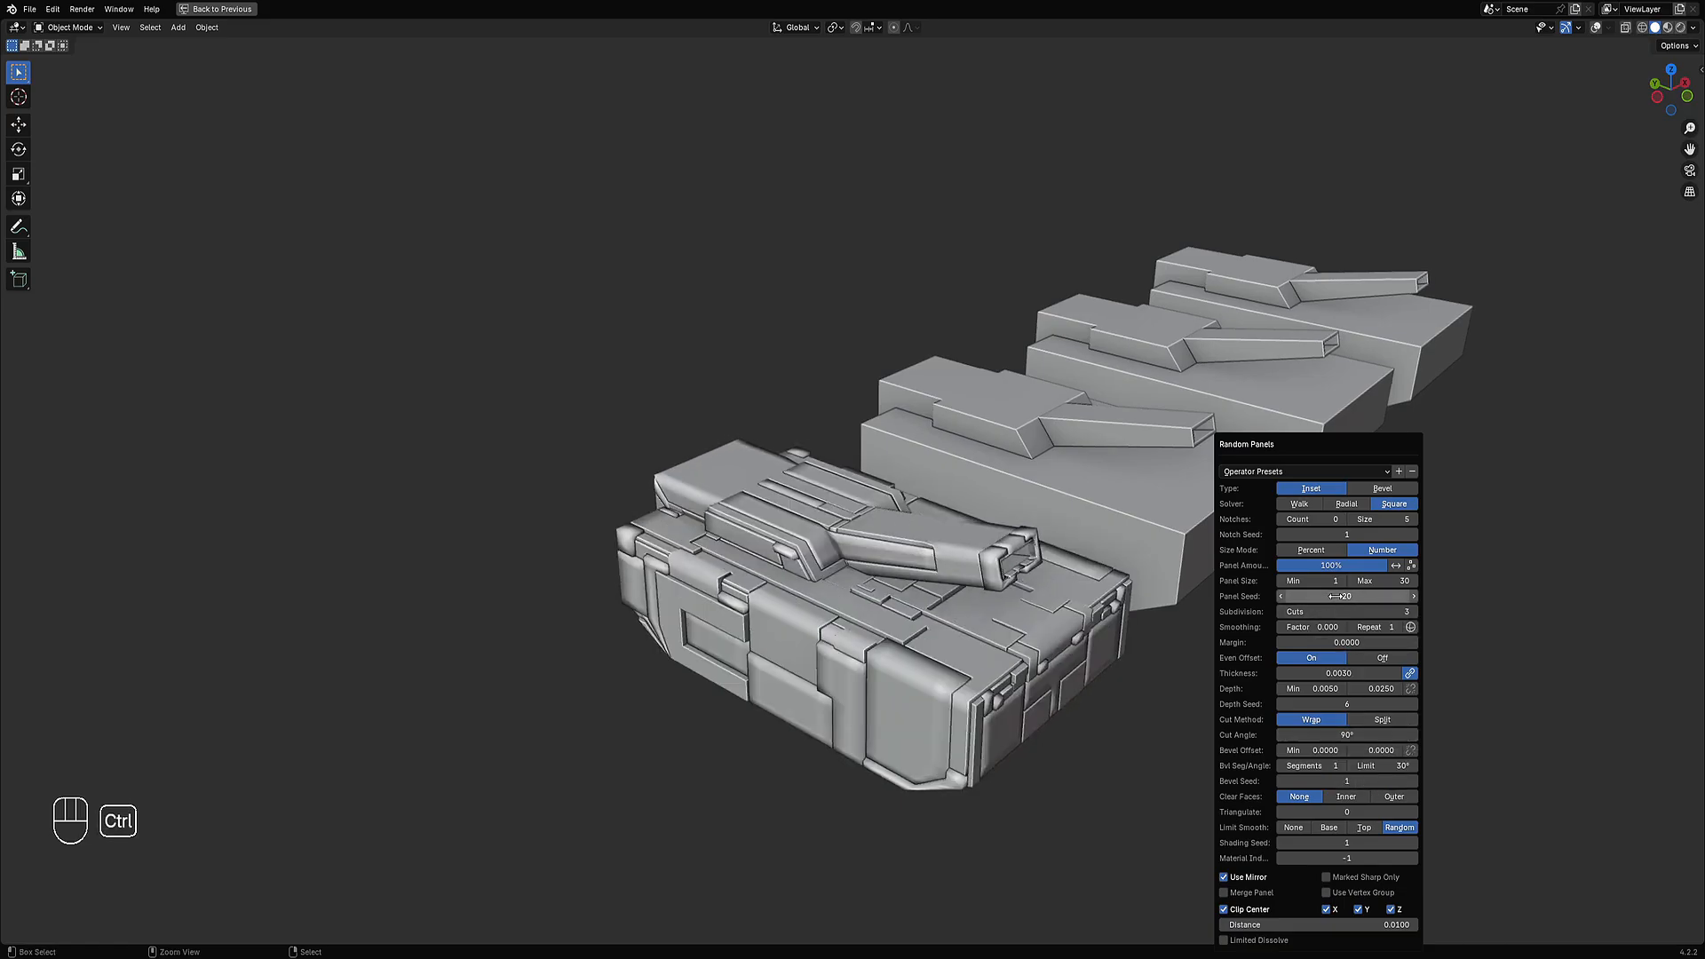
pyautogui.keyDown('ctrl'); pyautogui.scroll(-2, 1337, 596); pyautogui.keyUp('ctrl')
pyautogui.keyDown('ctrl'); pyautogui.scroll(4, 1335, 603); pyautogui.keyUp('ctrl')
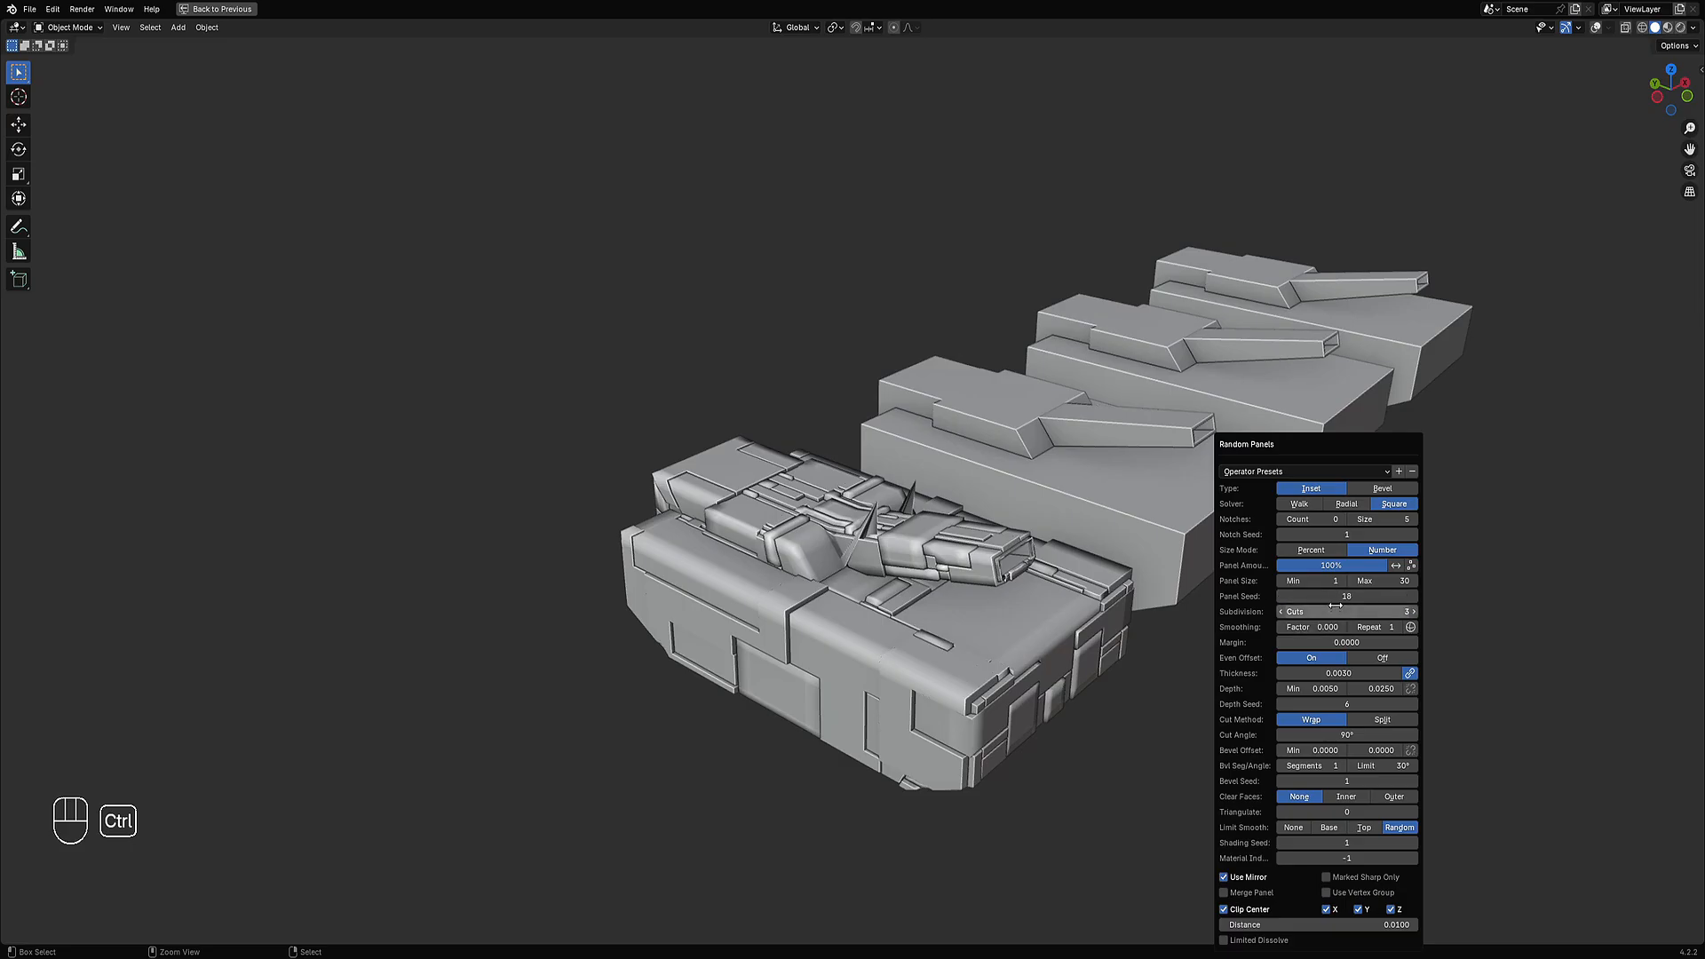
pyautogui.keyDown('ctrl'); pyautogui.scroll(4, 1335, 596); pyautogui.keyUp('ctrl')
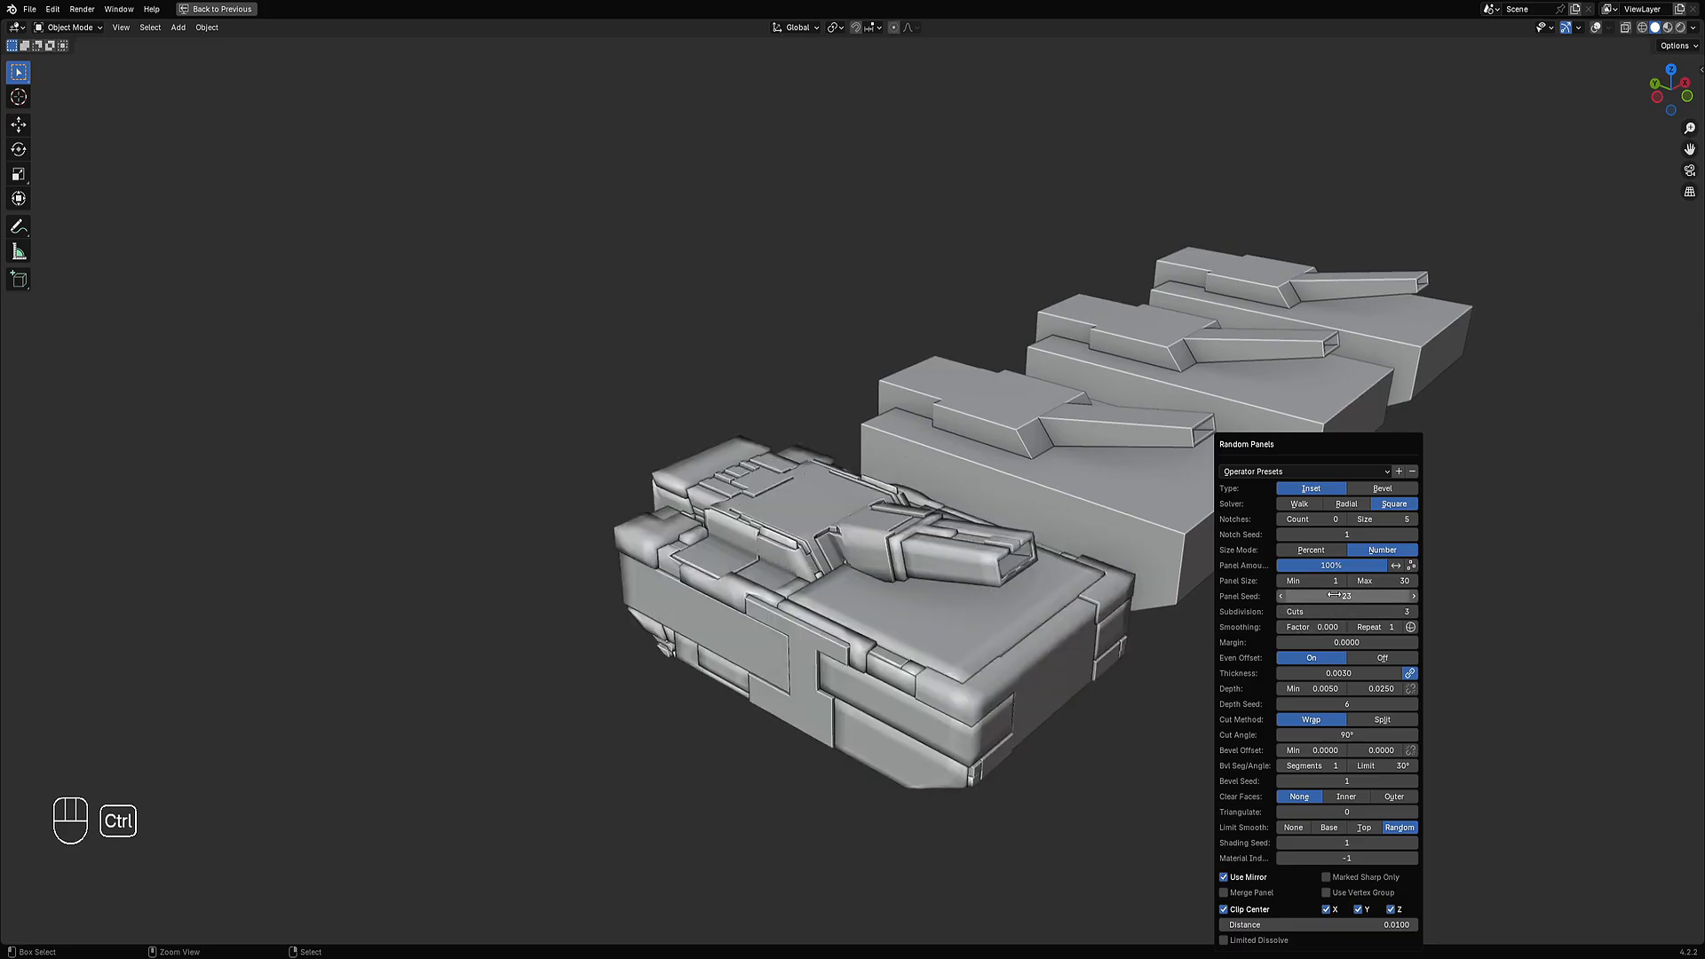
pyautogui.keyDown('ctrl'); pyautogui.scroll(4, 1335, 596); pyautogui.keyUp('ctrl')
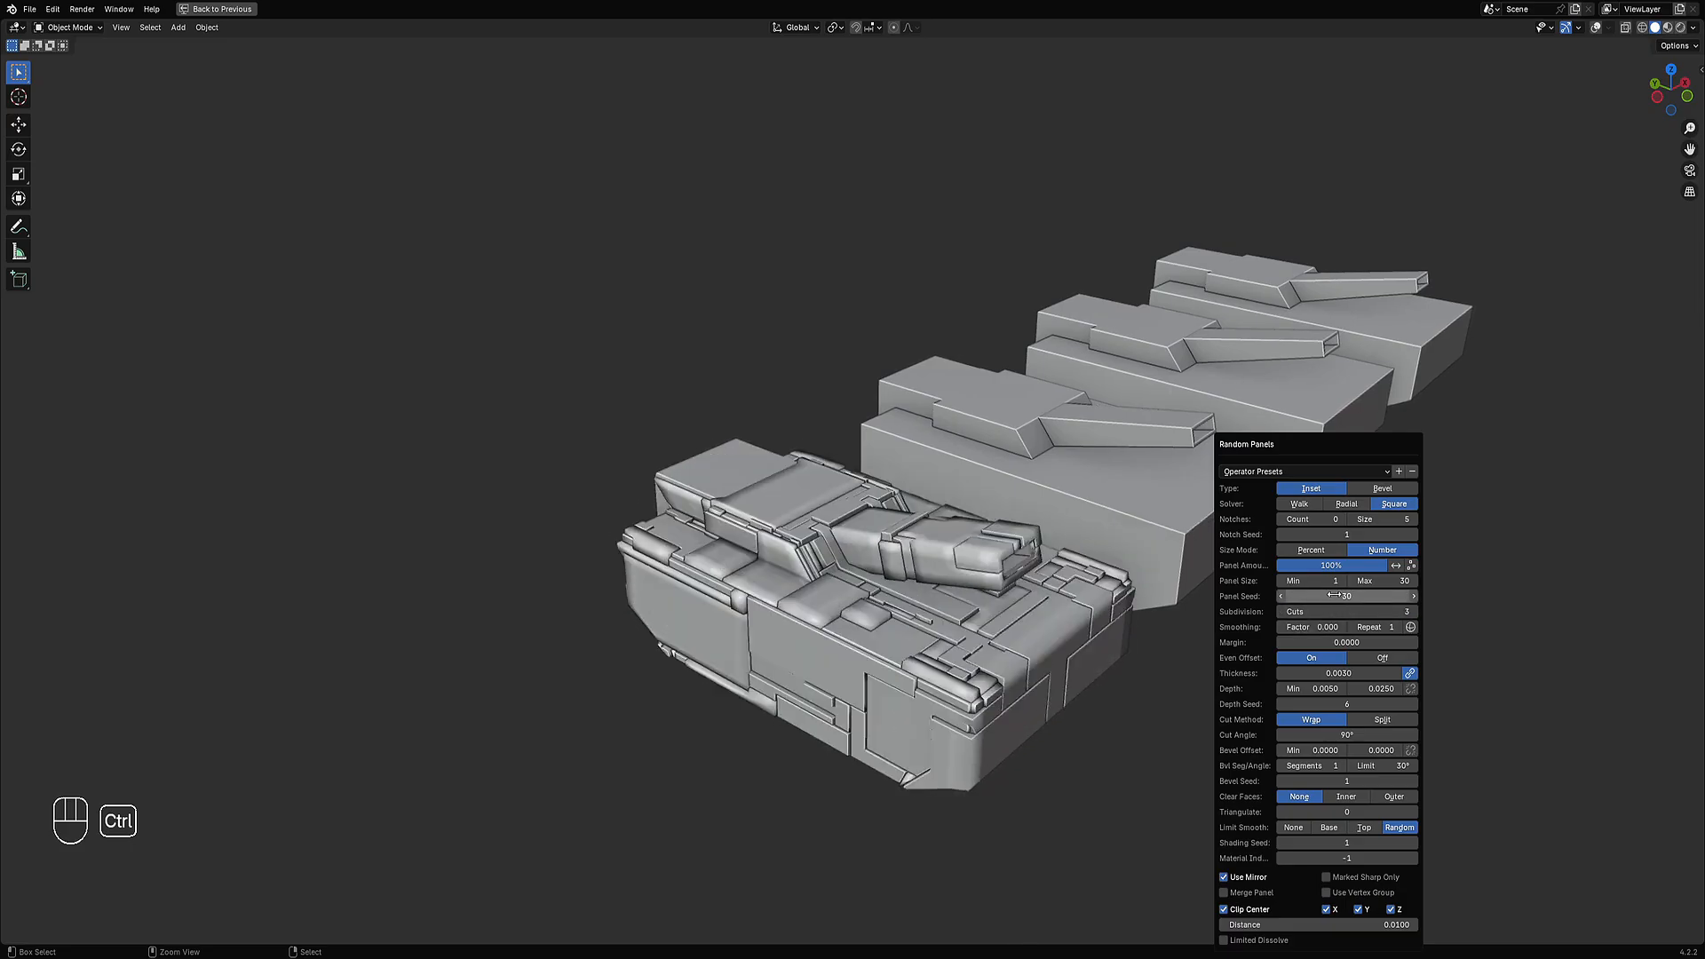
pyautogui.keyDown('ctrl'); pyautogui.scroll(2, 1335, 596); pyautogui.keyUp('ctrl')
pyautogui.keyDown('ctrl'); pyautogui.scroll(-1, 1335, 596); pyautogui.keyUp('ctrl')
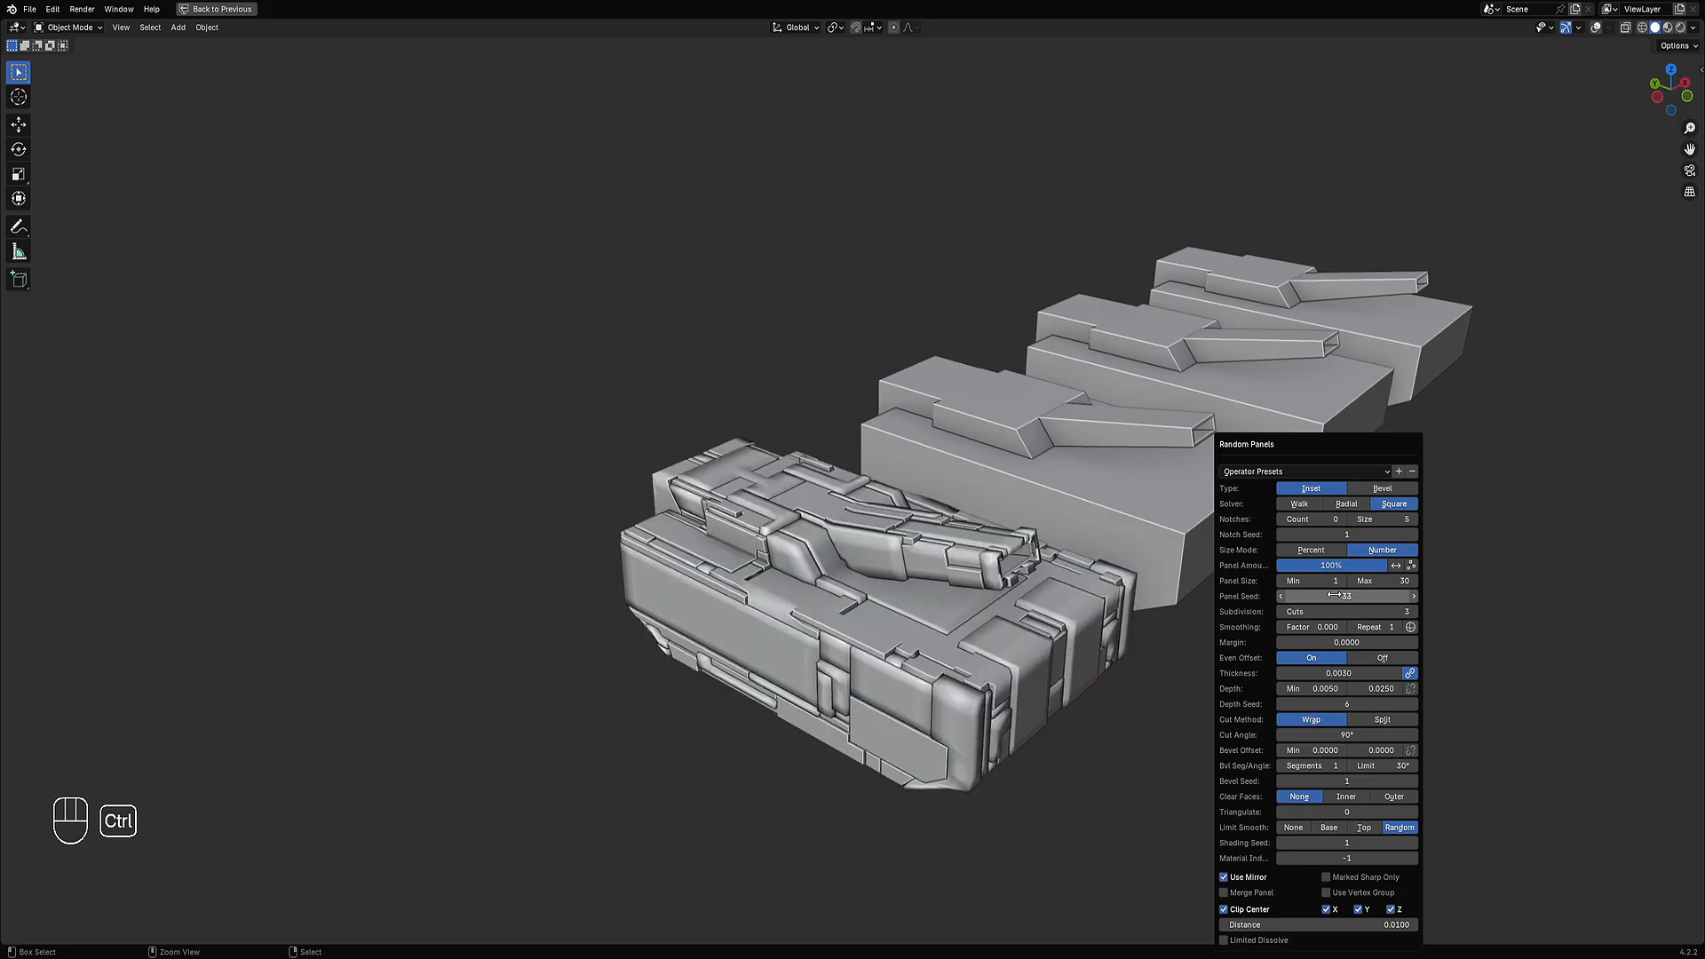
pyautogui.keyDown('ctrl'); pyautogui.scroll(1, 1335, 595); pyautogui.keyUp('ctrl')
pyautogui.keyDown('ctrl'); pyautogui.scroll(-1, 1335, 596); pyautogui.keyUp('ctrl')
# Set the panels' Cut Angle to 30° and turn off Even Offset.
pyautogui.click(1338, 736)
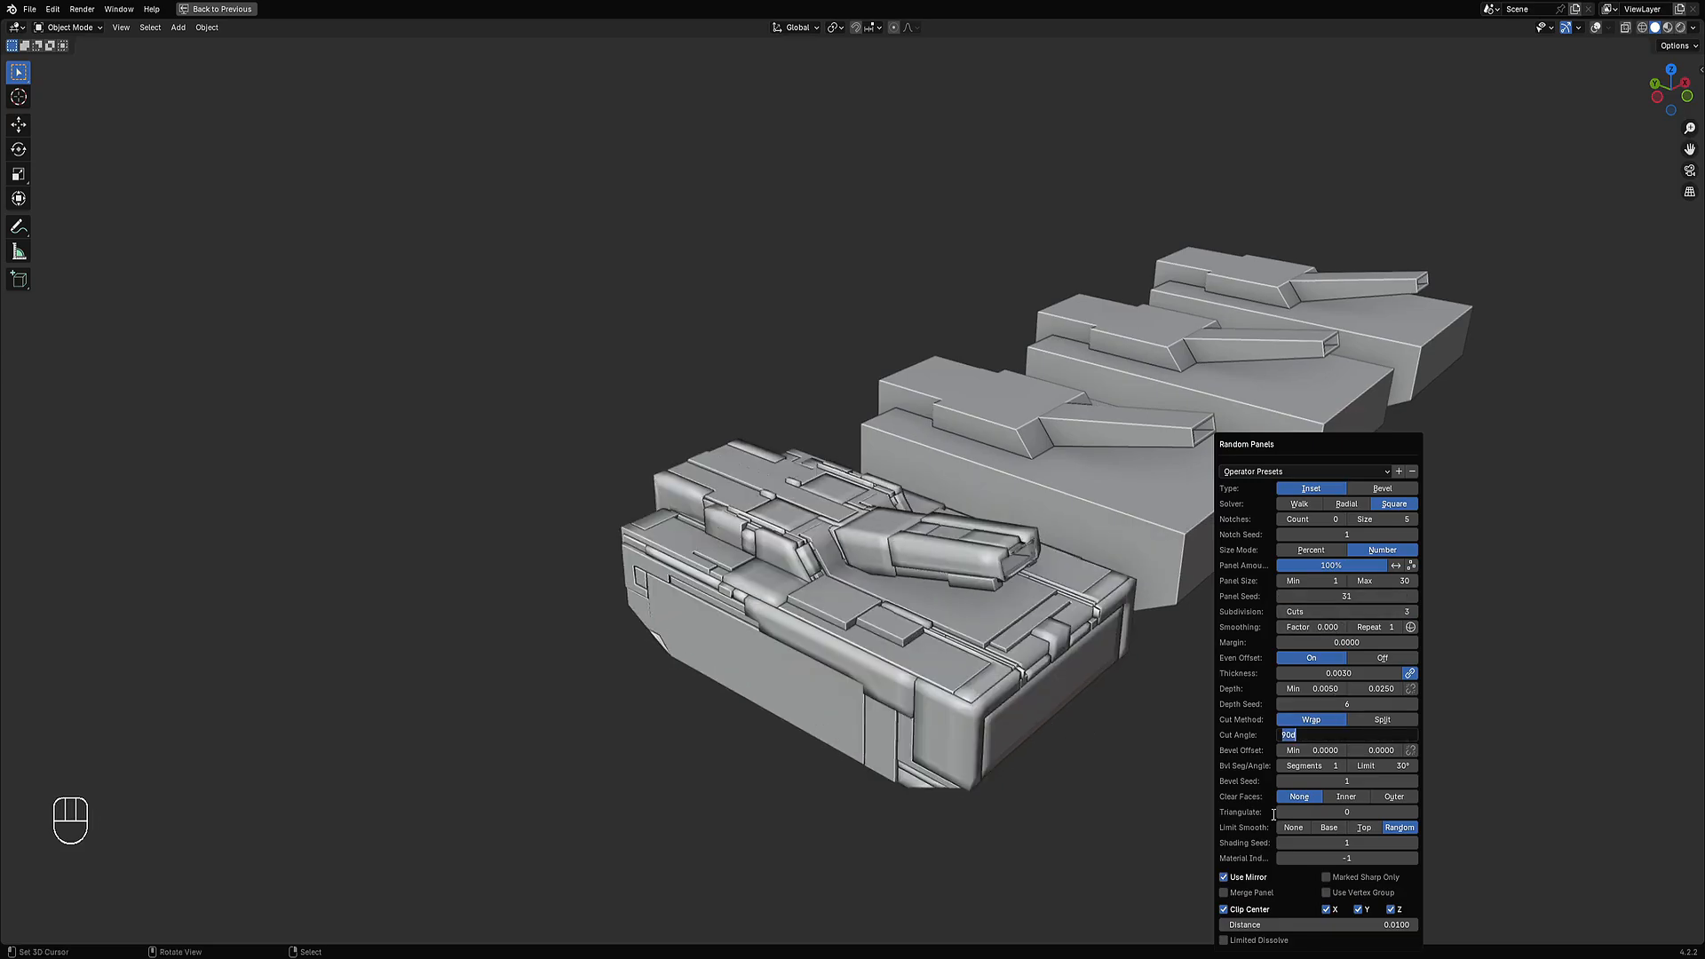
pyautogui.write('30')
pyautogui.press('Return')
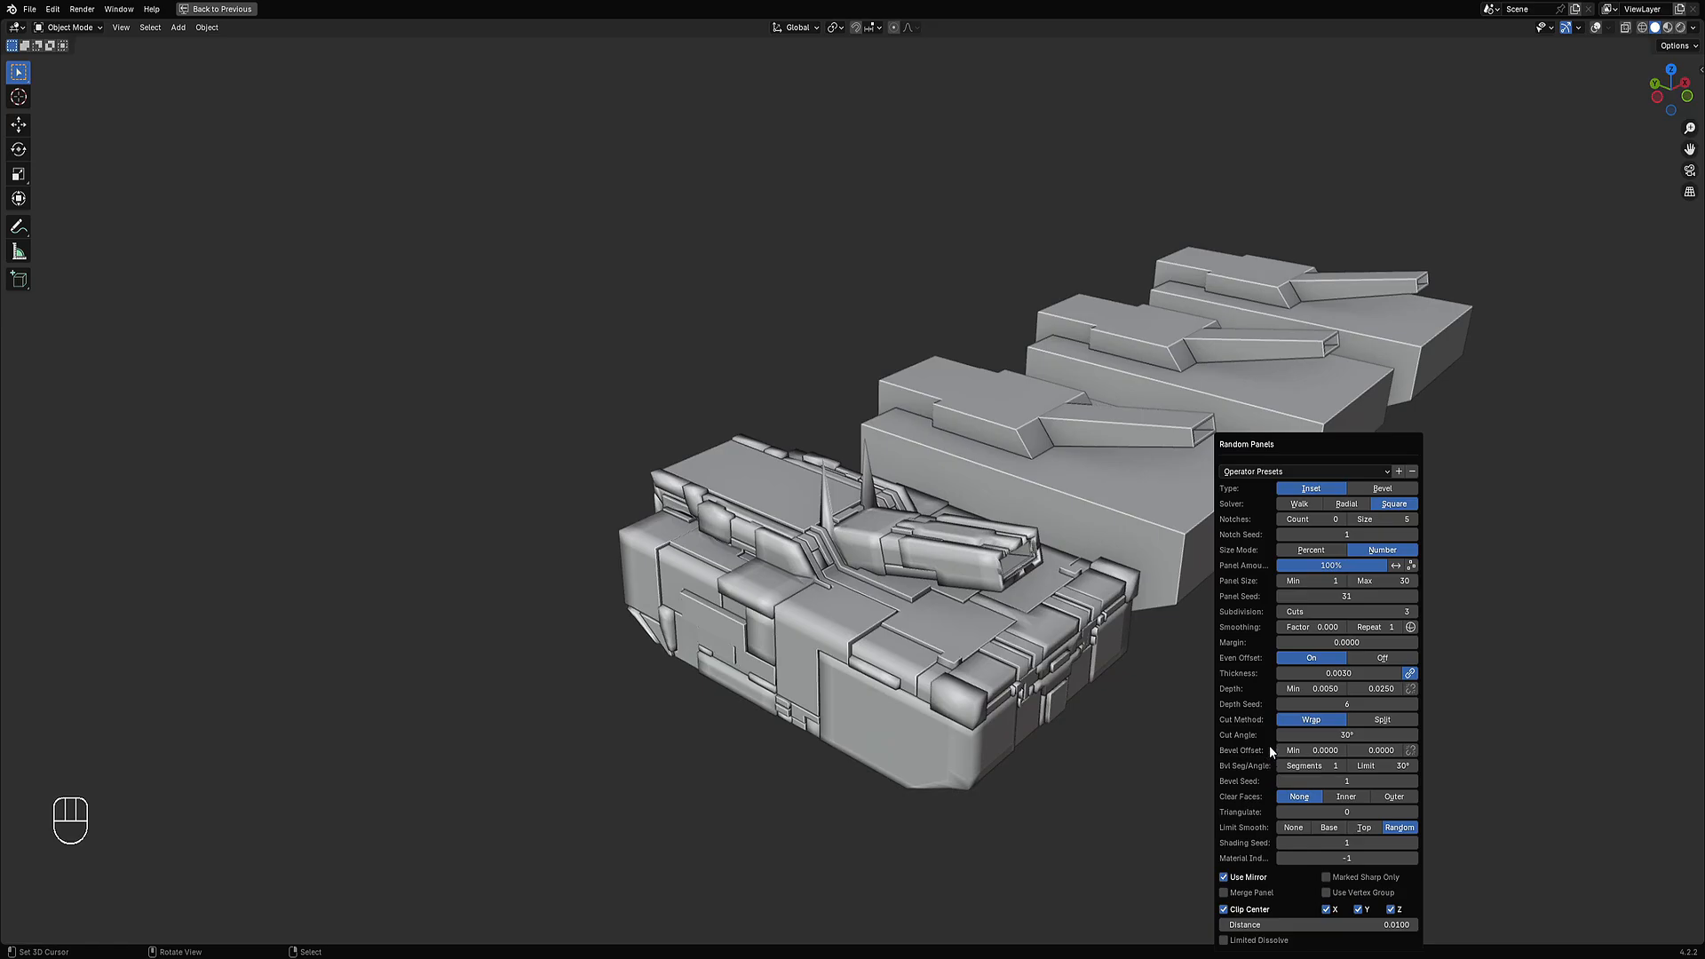
pyautogui.click(1372, 657)
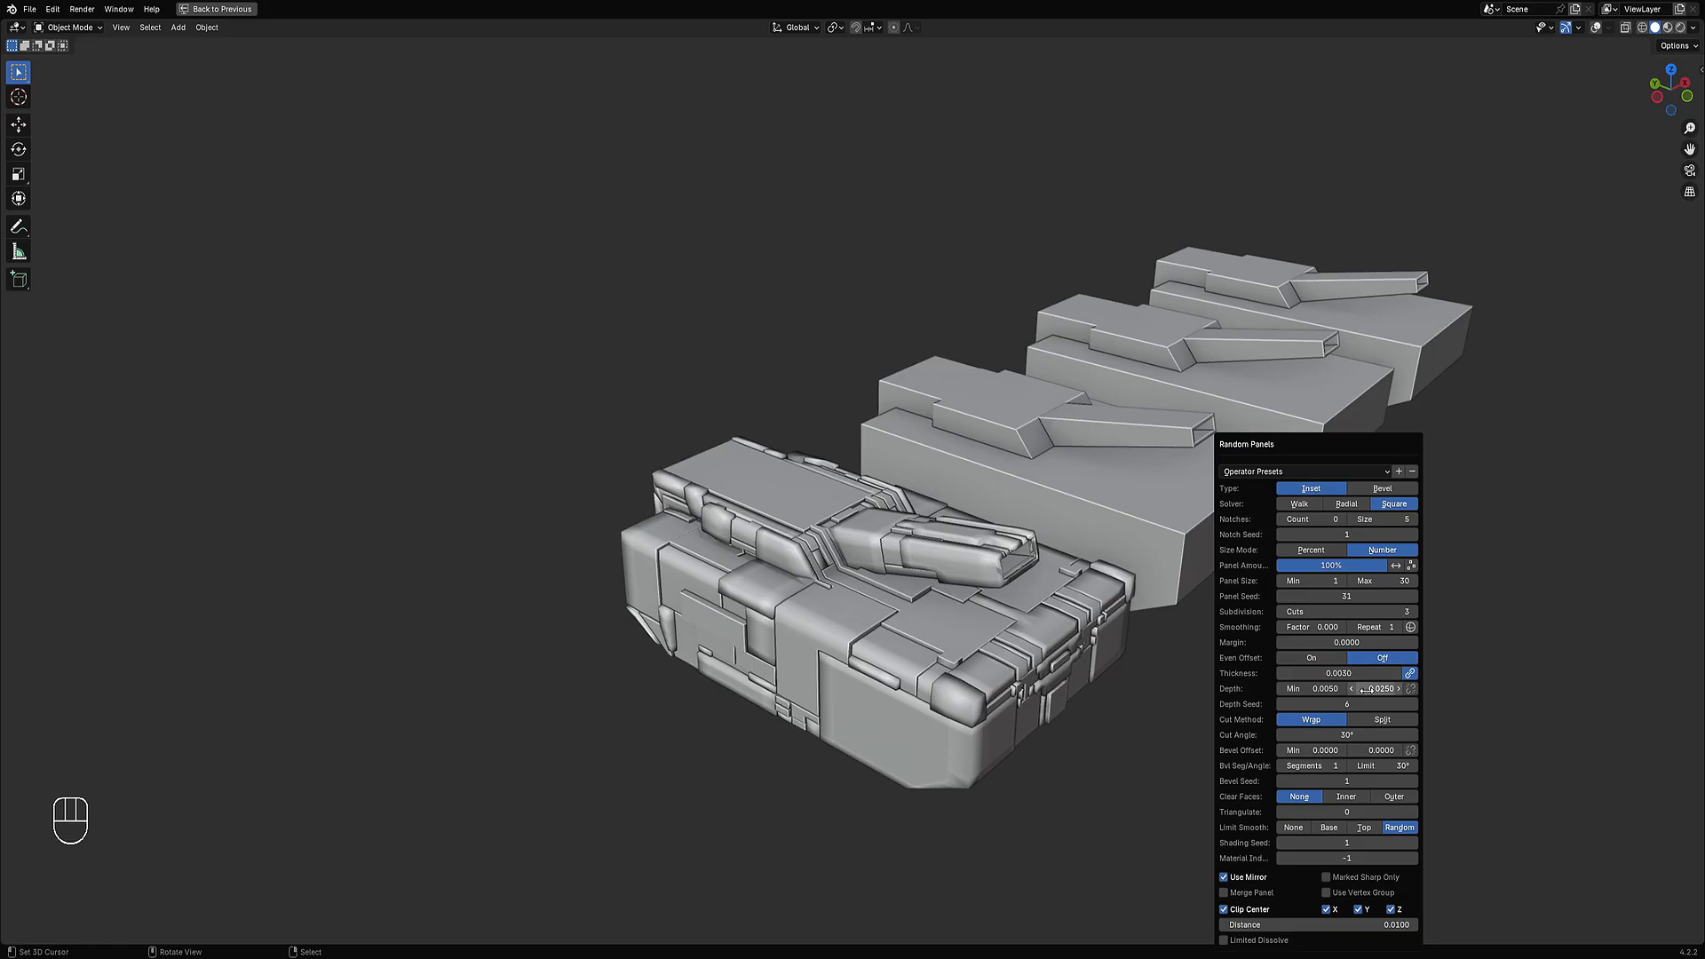
# Compare Even Offset on and off at a maximum depth of 0.121, leaving it off with a maximum depth of 0.029.
pyautogui.moveTo(1381, 688); pyautogui.dragTo(1341, 689)
pyautogui.click(1321, 658)
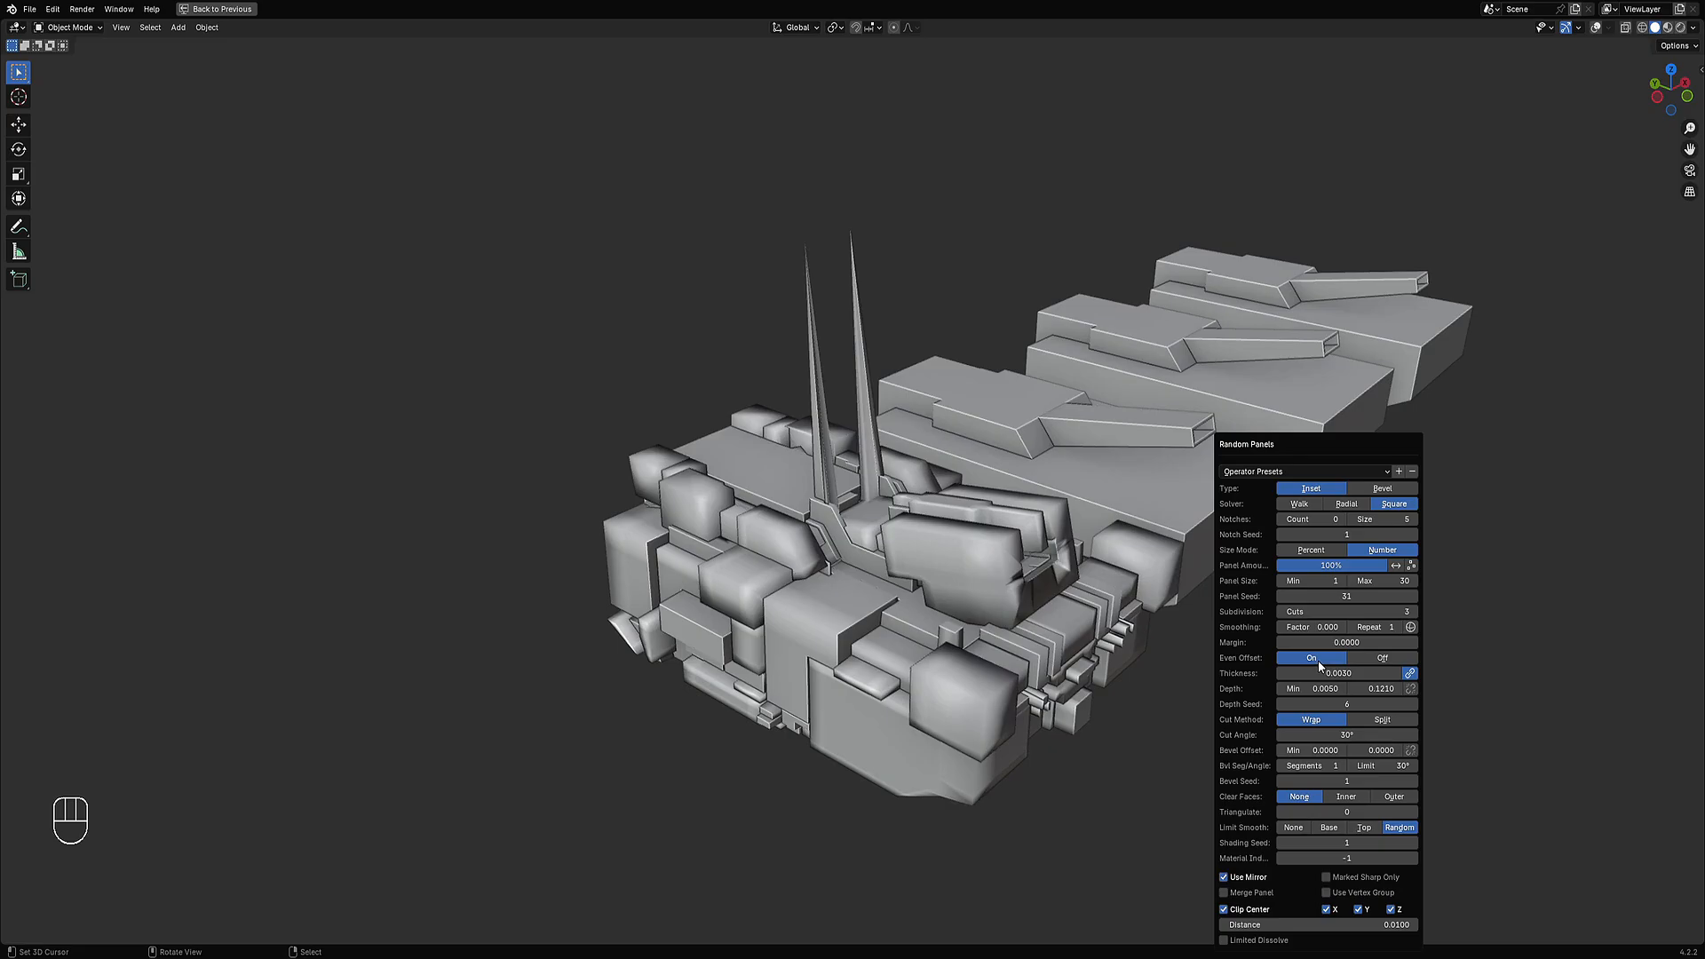
pyautogui.click(1382, 659)
pyautogui.moveTo(1381, 688)
pyautogui.mouseDown()
pyautogui.moveTo(1328, 688)
pyautogui.moveTo(1378, 688)
pyautogui.mouseUp()
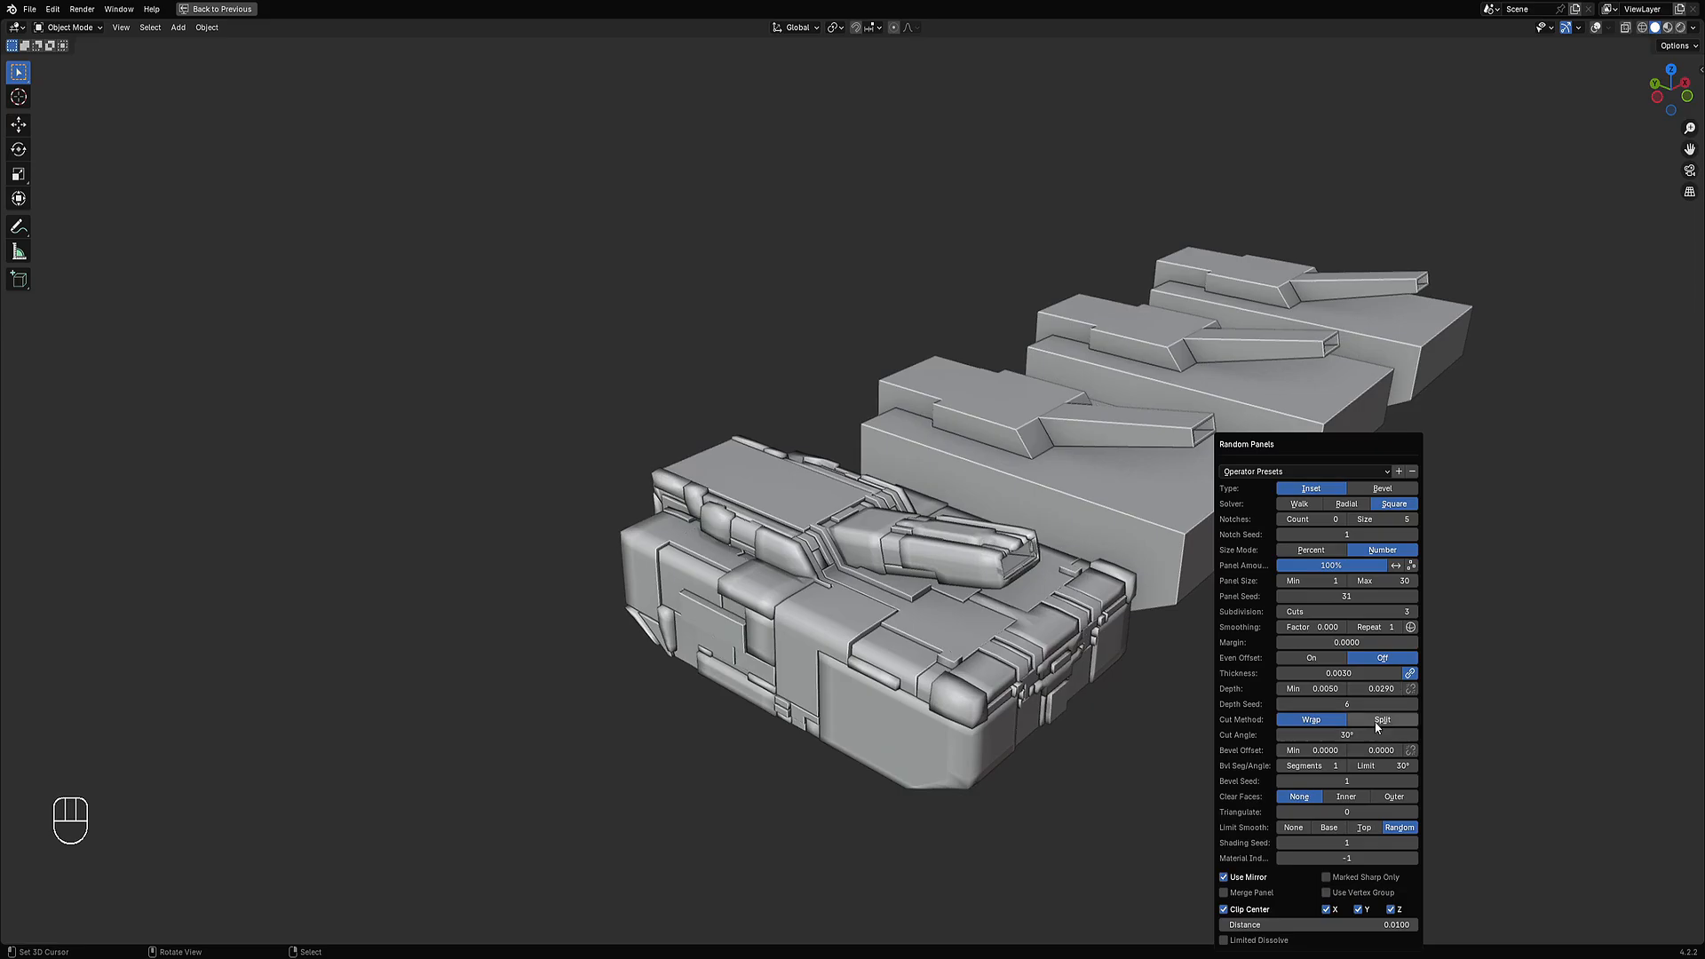
# Change the panels' Cut Method to Split and inspect the panelled vehicle from the rear and front.
pyautogui.click(1376, 720)
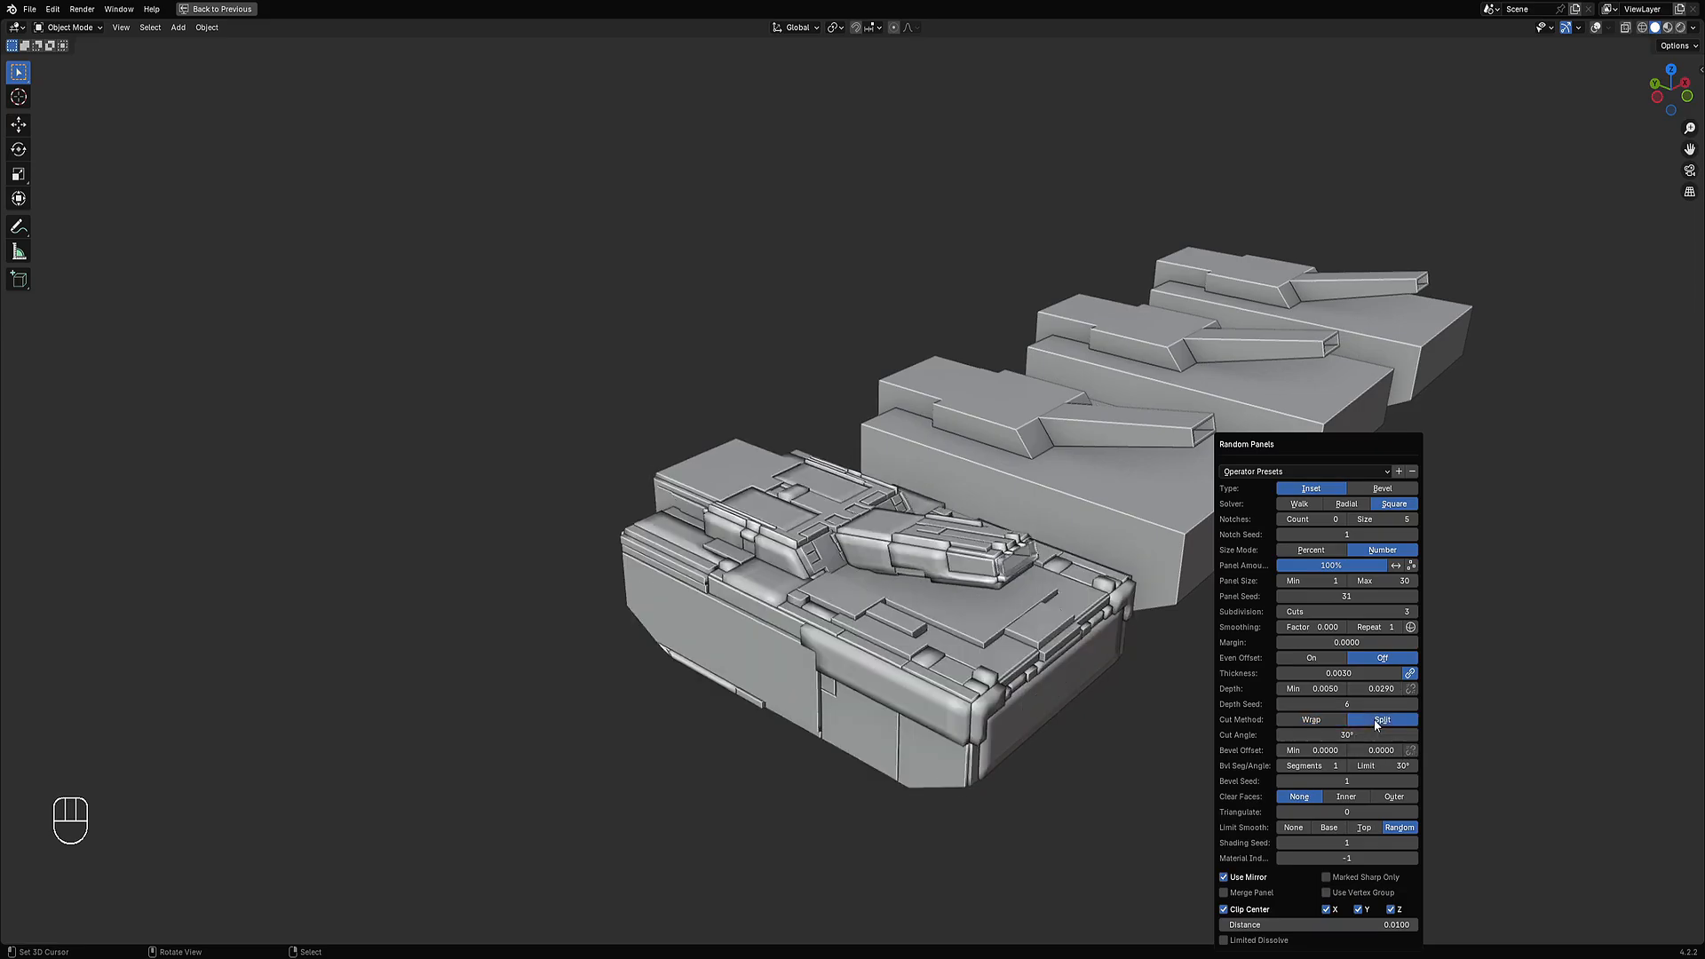
pyautogui.moveTo(1154, 724); pyautogui.dragTo(786, 549, button='middle')
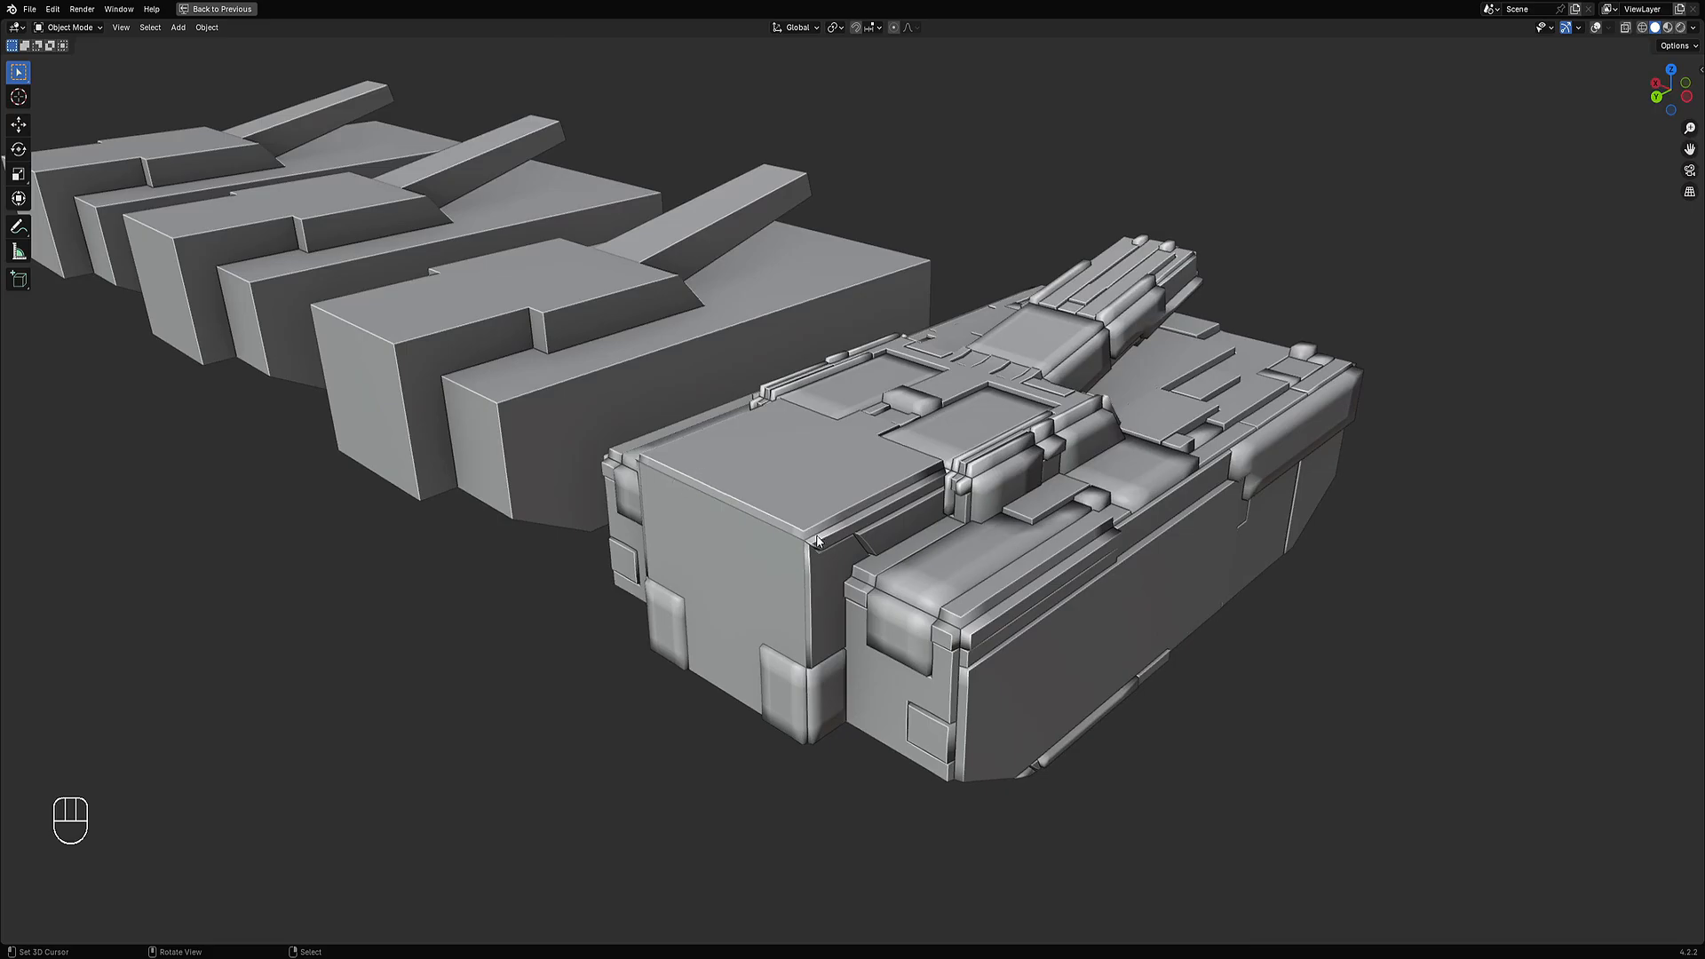
pyautogui.moveTo(800, 553); pyautogui.dragTo(899, 573, button='middle')
pyautogui.scroll(2, 898, 574)
pyautogui.scroll(-4, 1186, 579)
pyautogui.moveTo(1186, 579); pyautogui.dragTo(1018, 504, button='middle')
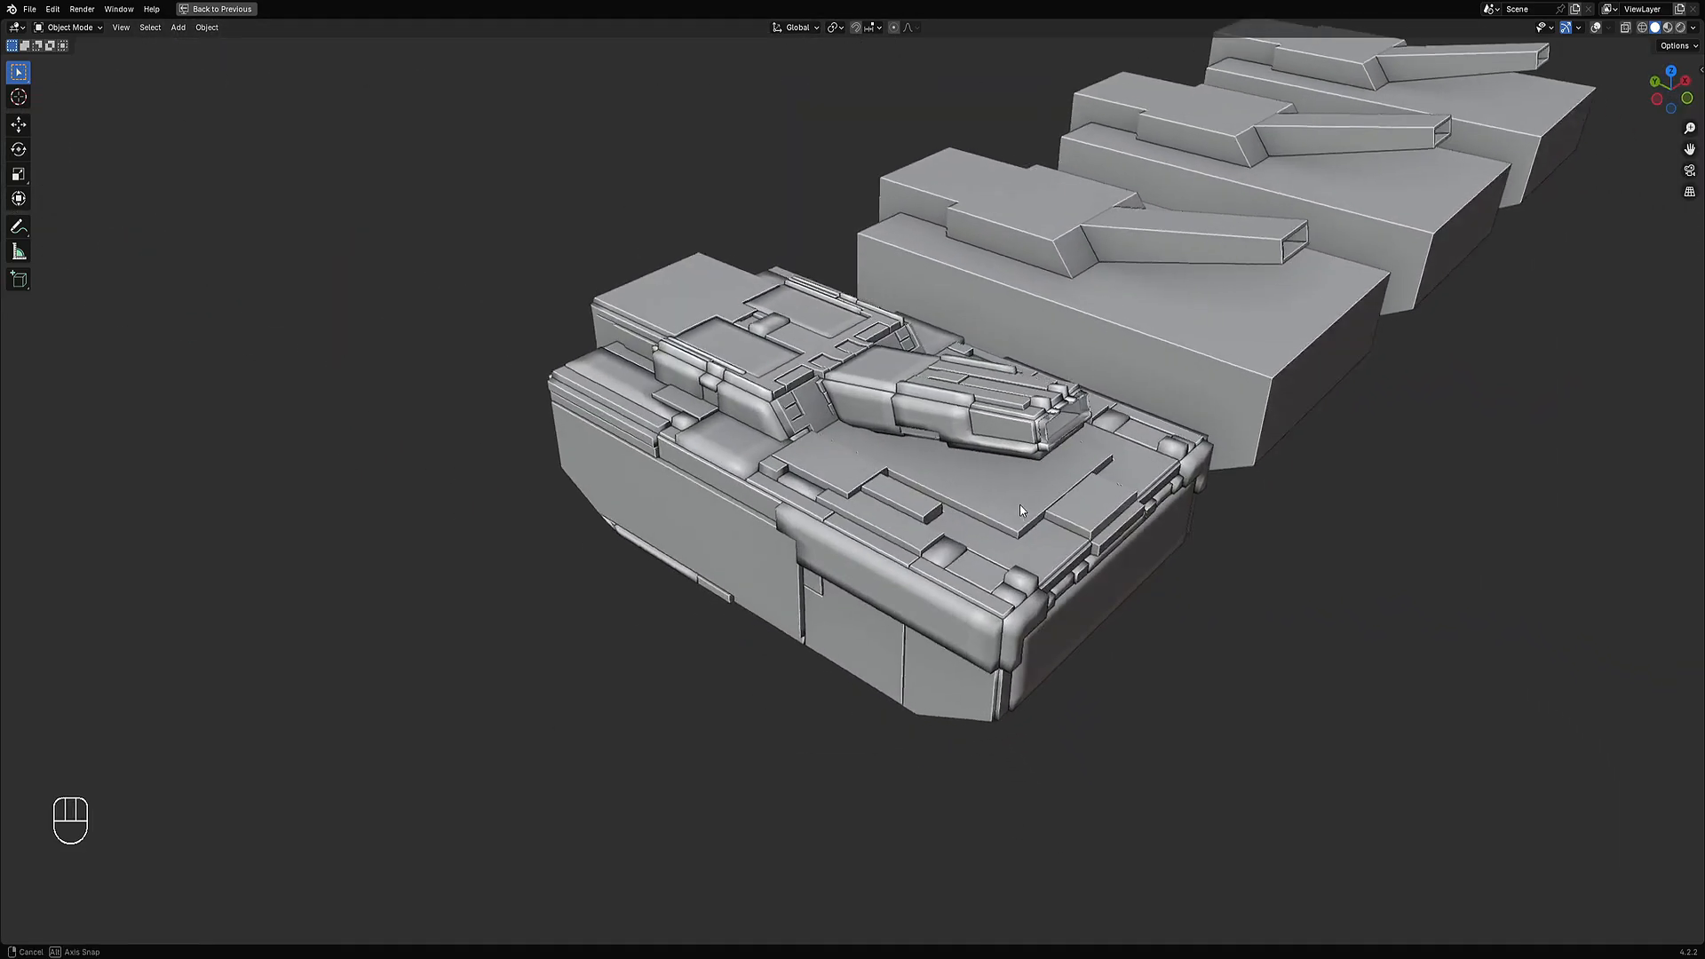
# Show the viewport overlays, mark the split between the rear side panels with annotation strokes, and erase the marks.
pyautogui.scroll(5, 840, 520)
pyautogui.press('d')
pyautogui.click(545, 558)
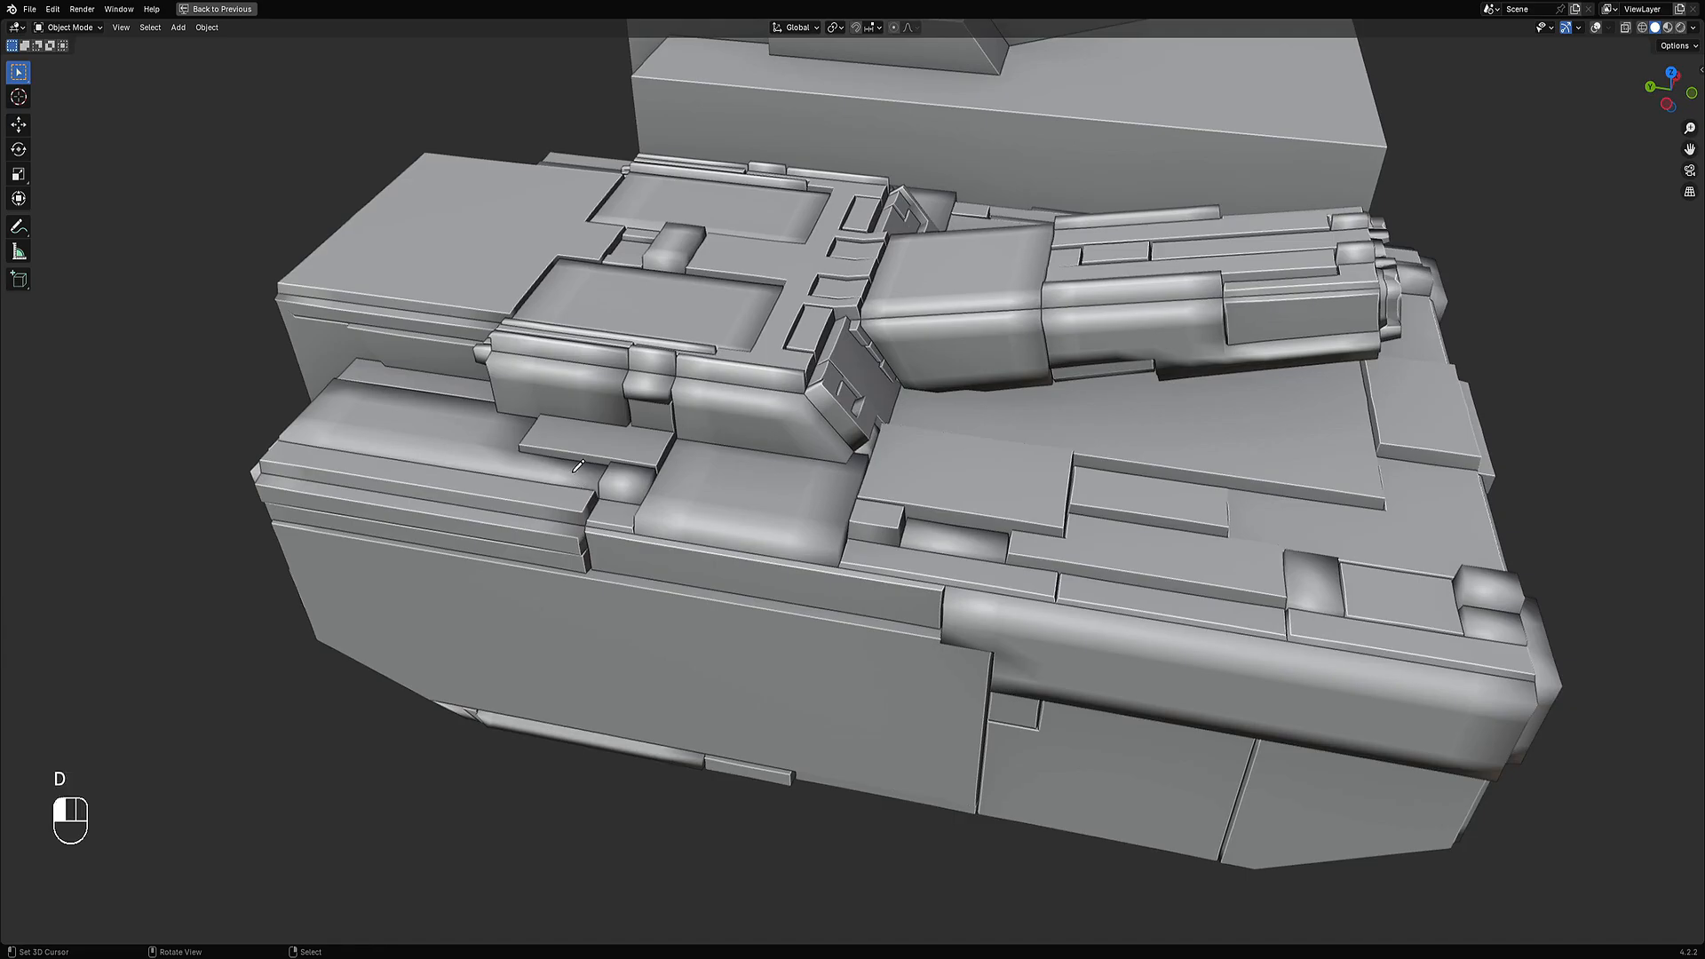
pyautogui.hotkey('shift', 'alt')
pyautogui.hotkey('shift', 'alt', 'z')
pyautogui.press('d')
pyautogui.moveTo(573, 474)
pyautogui.mouseDown()
pyautogui.moveTo(539, 576)
pyautogui.moveTo(566, 535)
pyautogui.mouseUp()
pyautogui.press('d')
pyautogui.moveTo(600, 481)
pyautogui.mouseDown(button='right')
pyautogui.moveTo(497, 581)
pyautogui.moveTo(543, 535)
pyautogui.mouseUp(button='right')
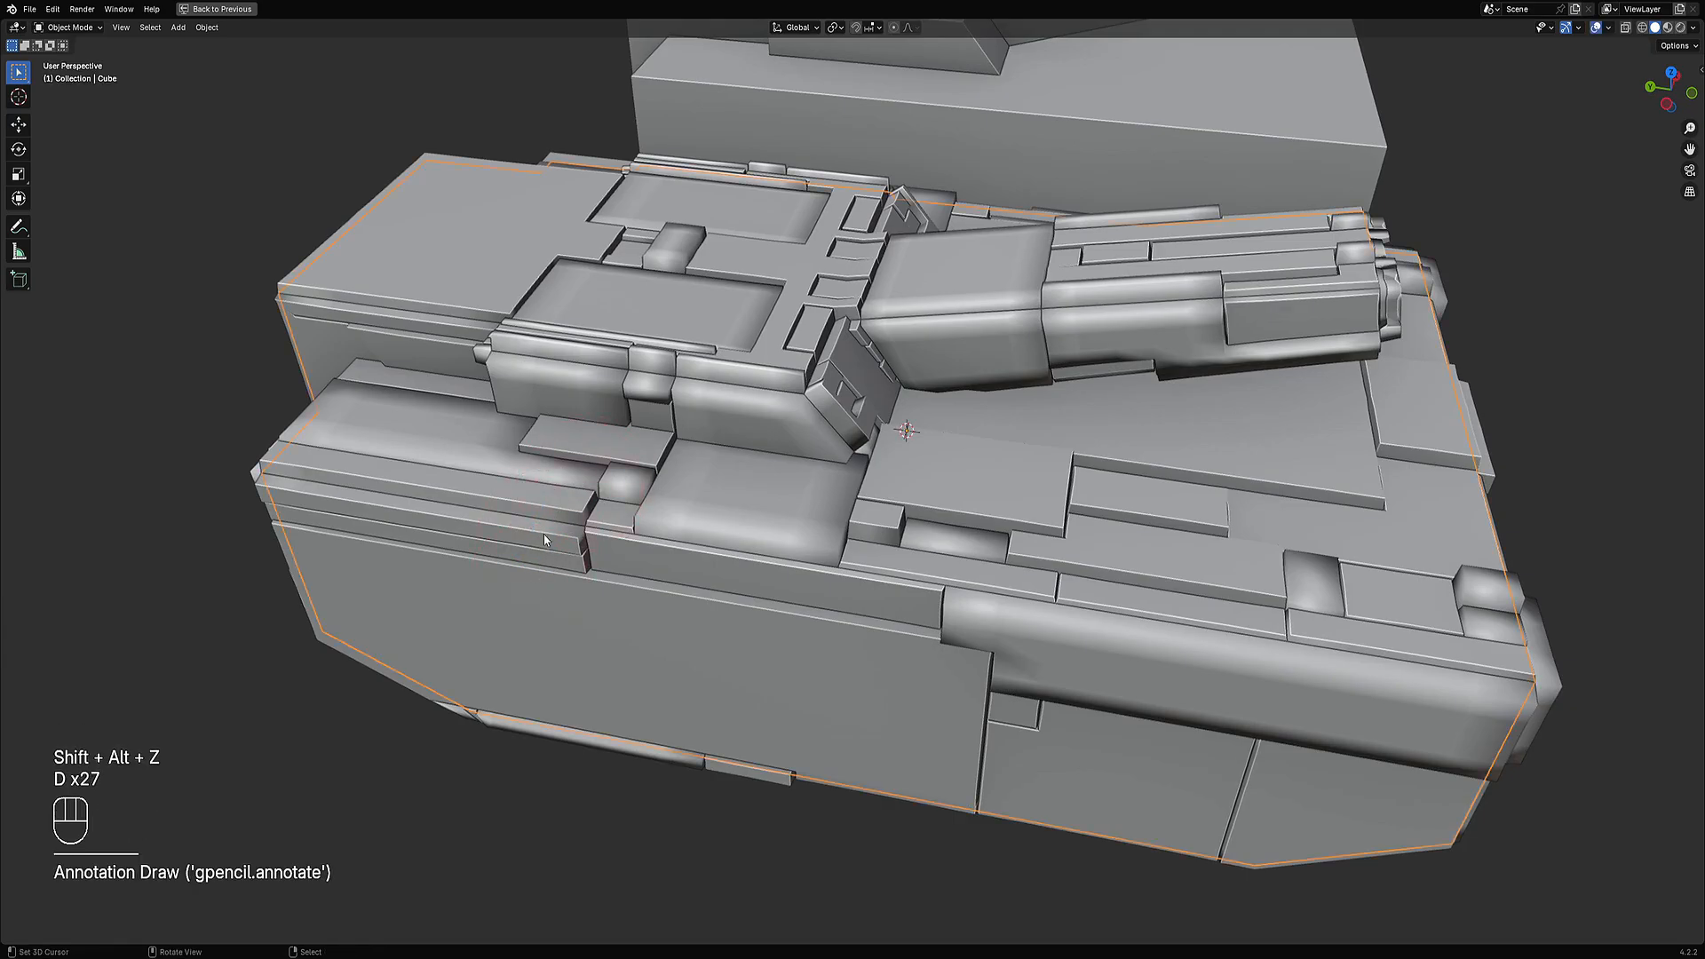
pyautogui.press('d')
# Change the panels' Cut Method to Wrap and inspect the vehicle from the side and front.
pyautogui.press('F9')
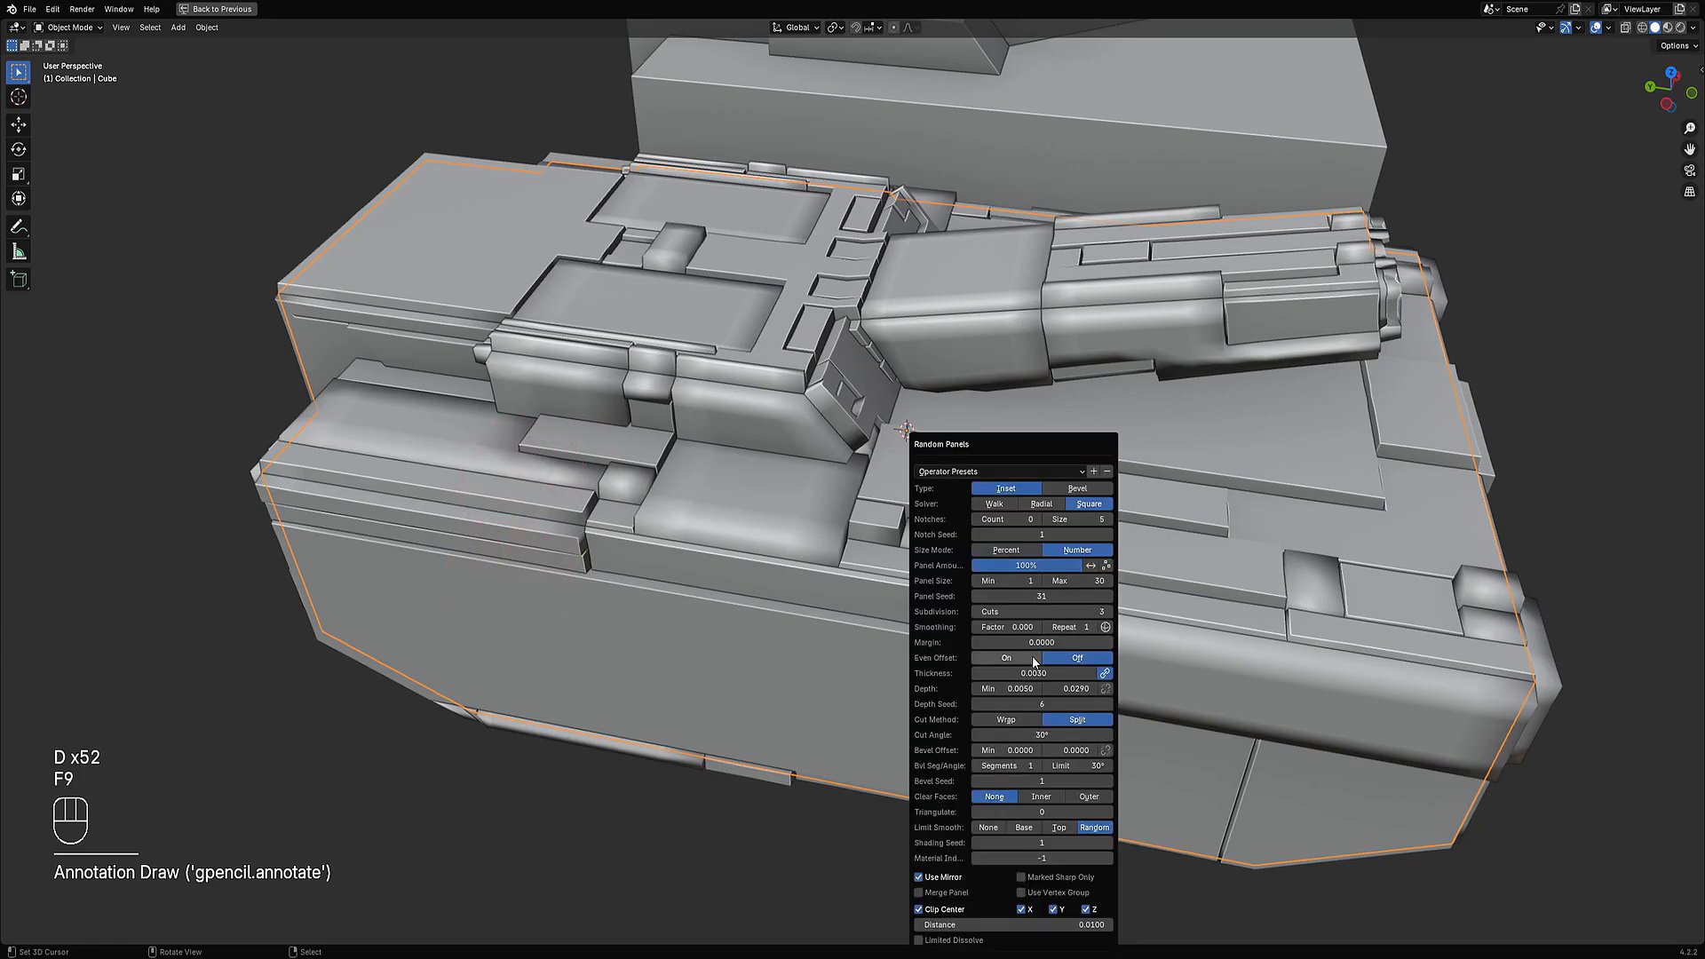
pyautogui.click(1020, 715)
pyautogui.scroll(-4, 955, 473)
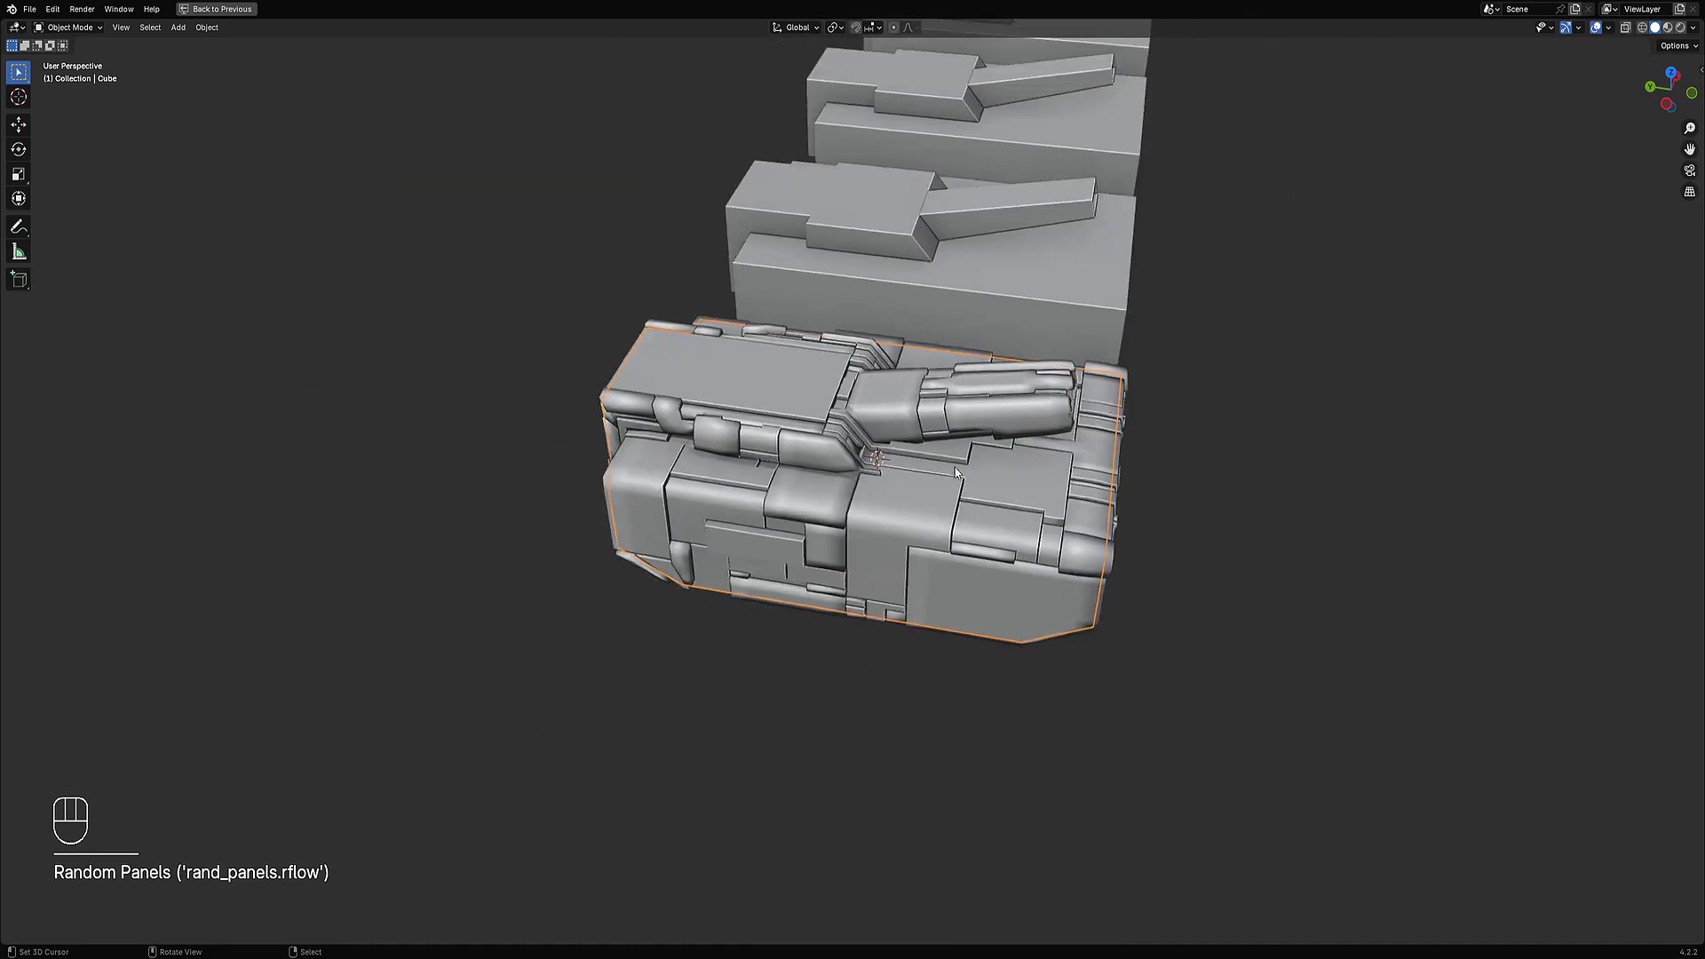
pyautogui.moveTo(956, 473); pyautogui.dragTo(1047, 427, button='middle')
pyautogui.scroll(3, 1087, 461)
# Set the panels' maximum depth to 0.02 and check the vehicle from the front.
pyautogui.press('F9')
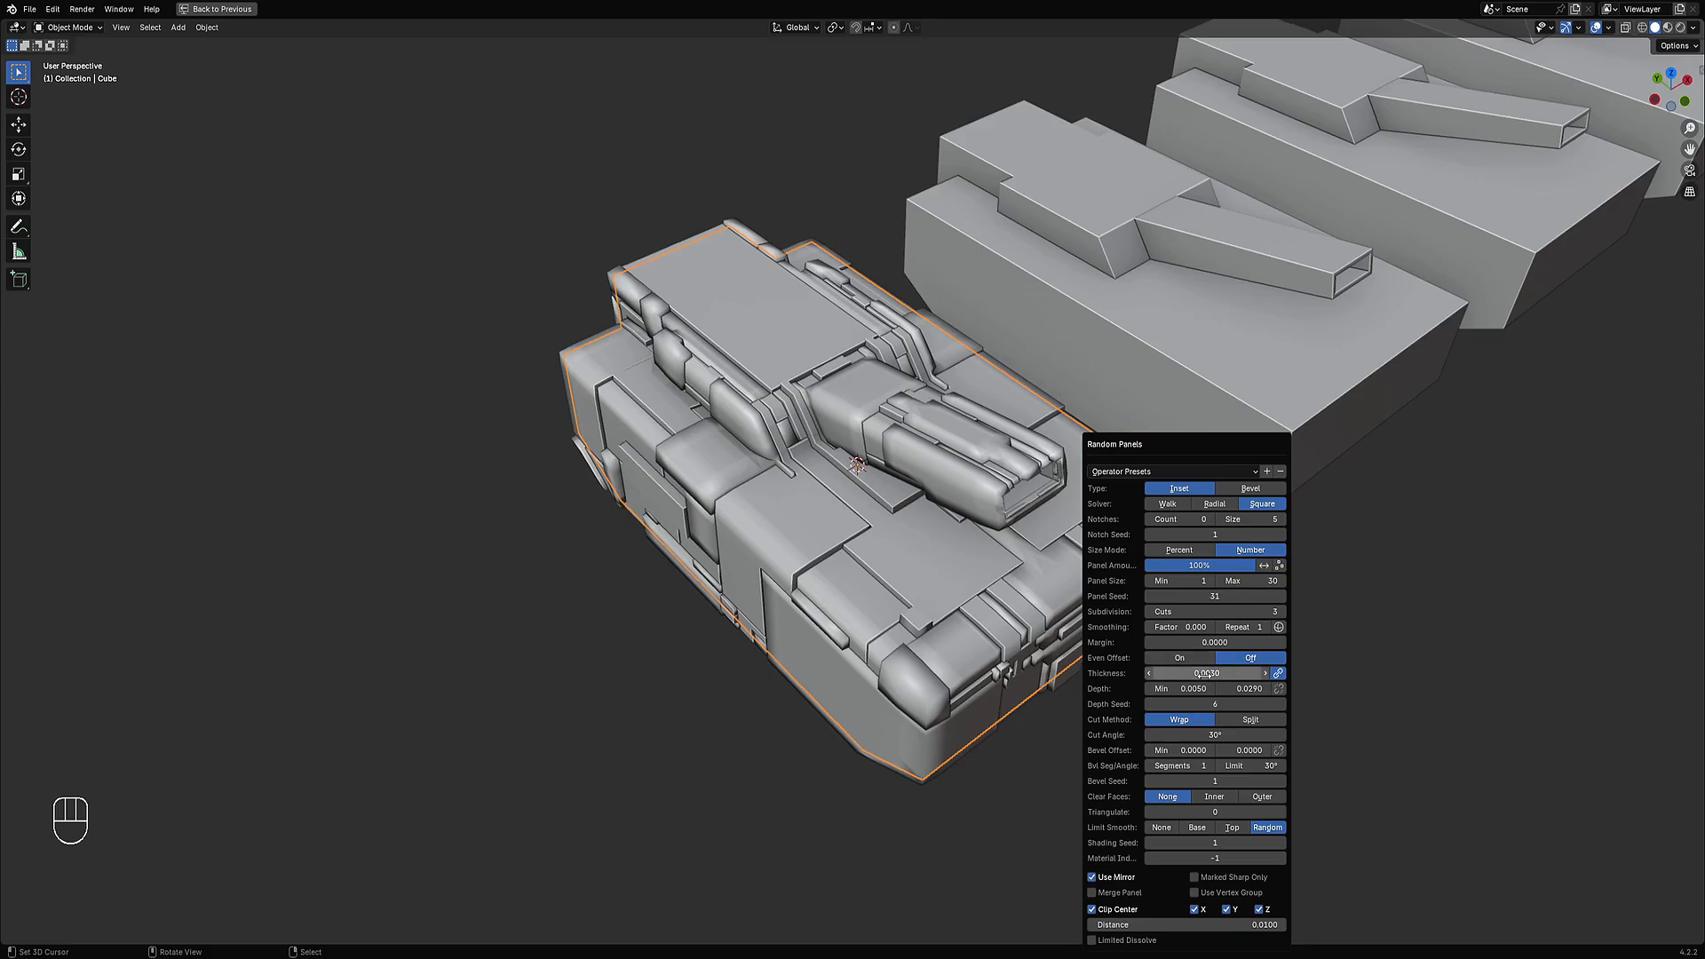
pyautogui.moveTo(1247, 689)
pyautogui.keyDown('shift'); pyautogui.mouseDown()
pyautogui.moveTo(1201, 688)
pyautogui.moveTo(1248, 686)
pyautogui.mouseUp(); pyautogui.keyUp('shift')
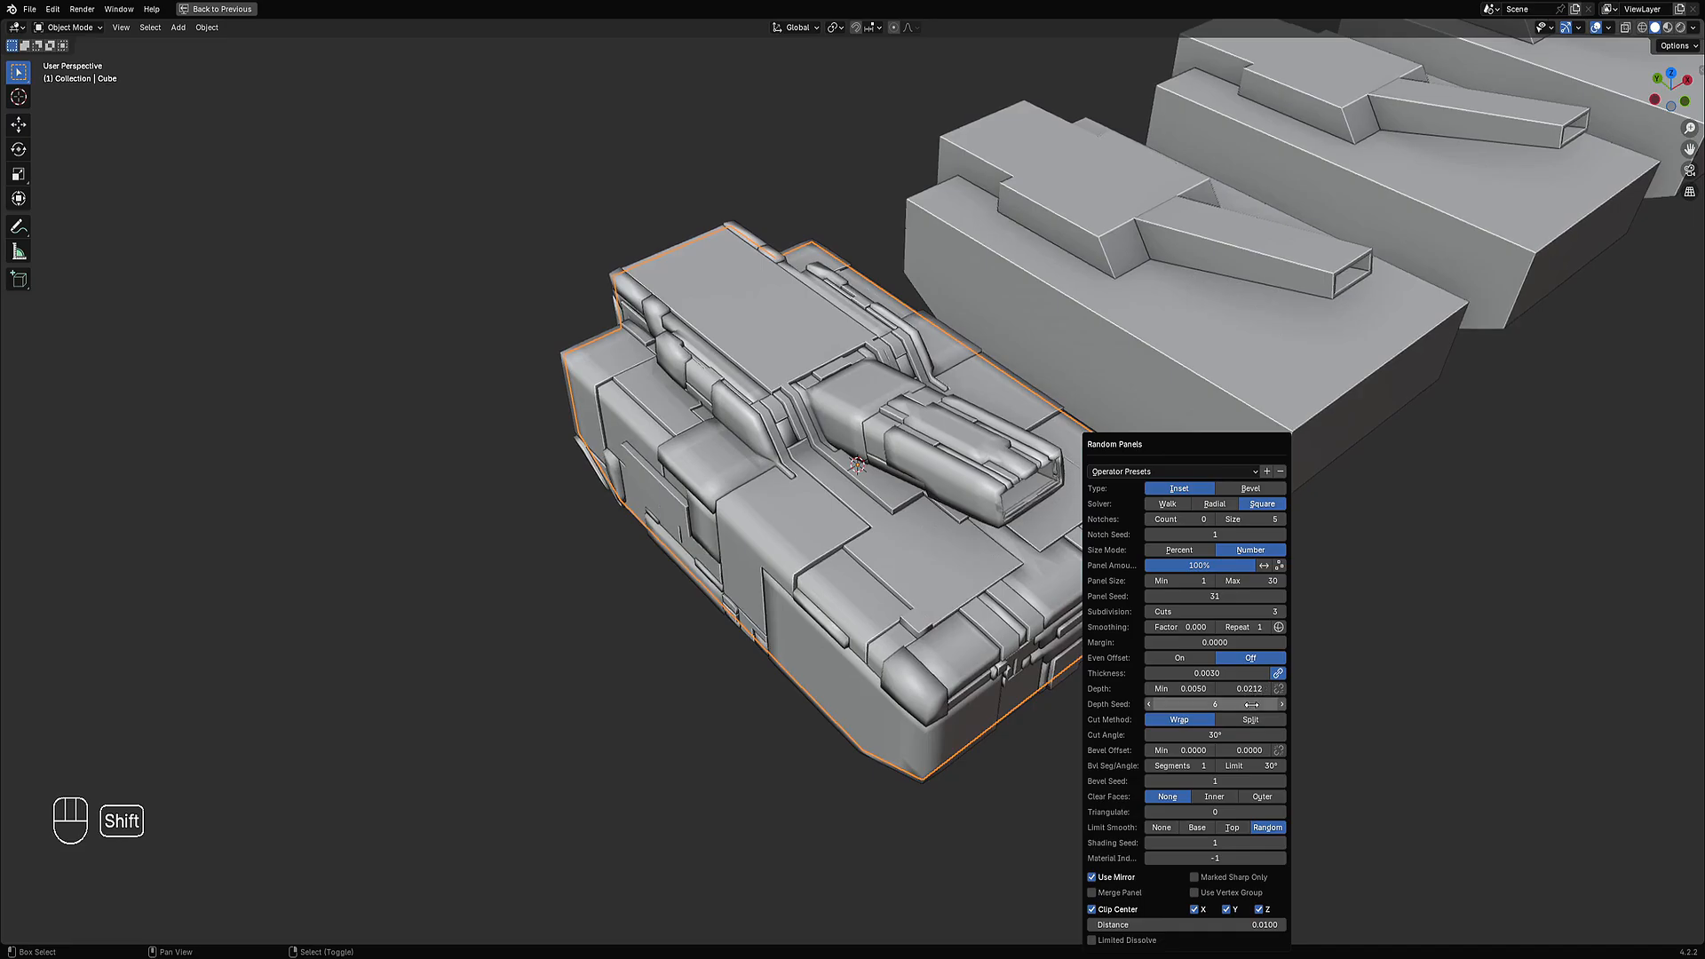
pyautogui.click(1239, 686)
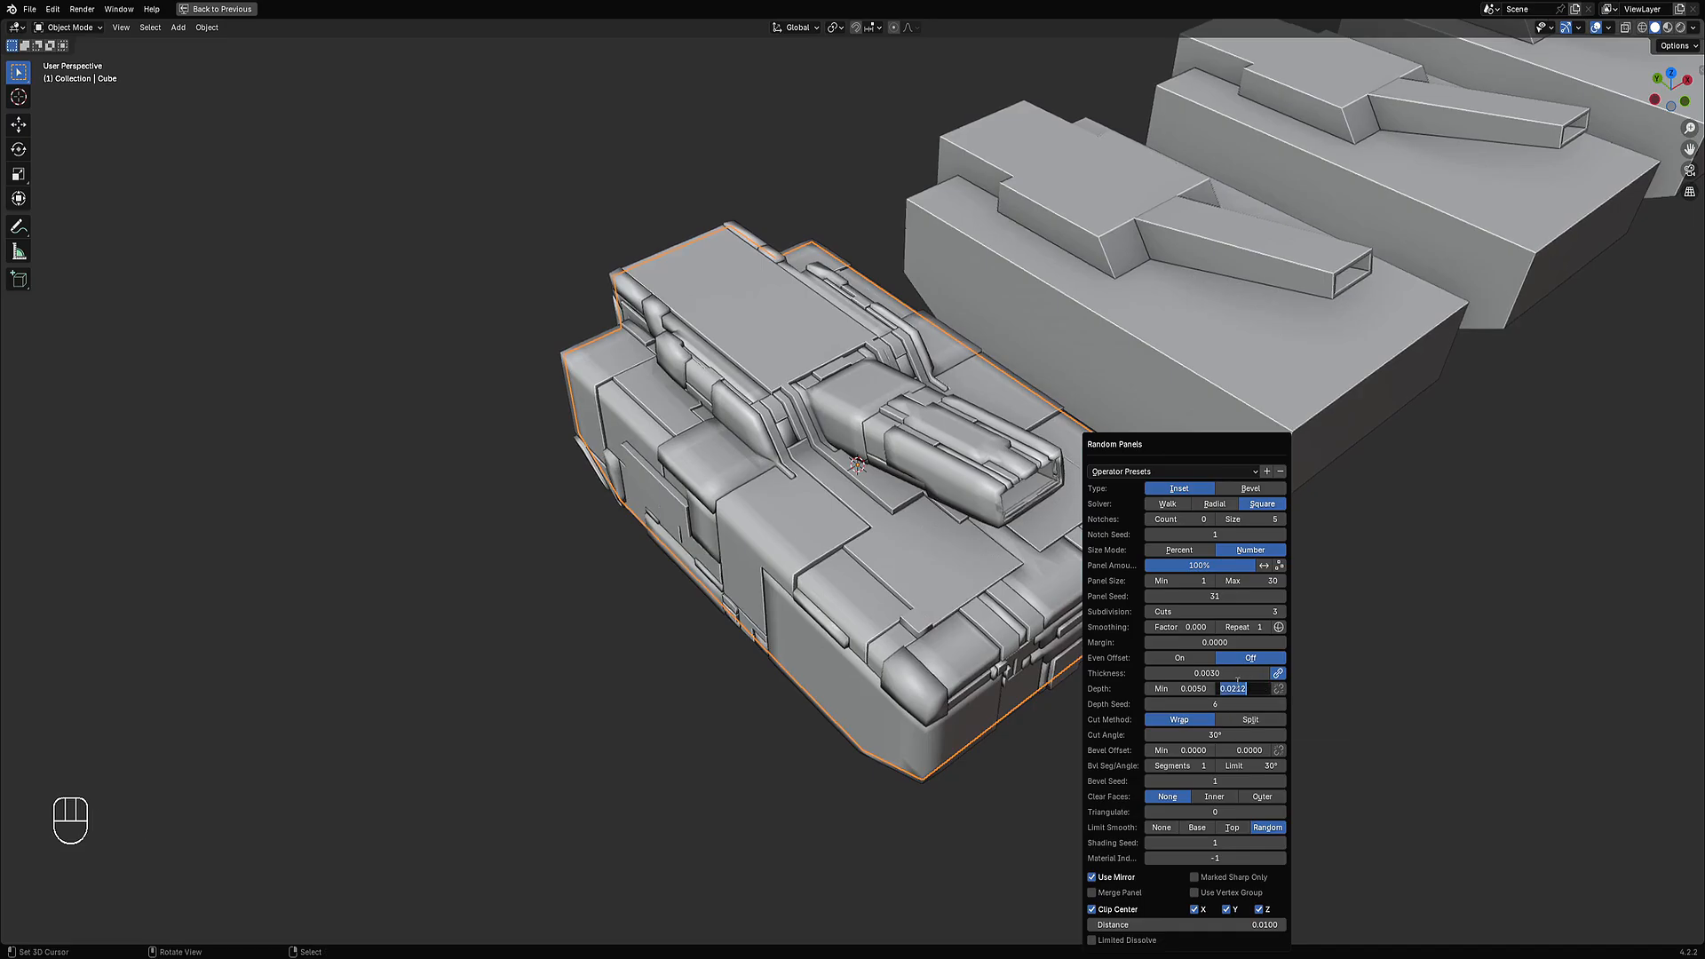
pyautogui.press('BackSpace')
pyautogui.press('Return')
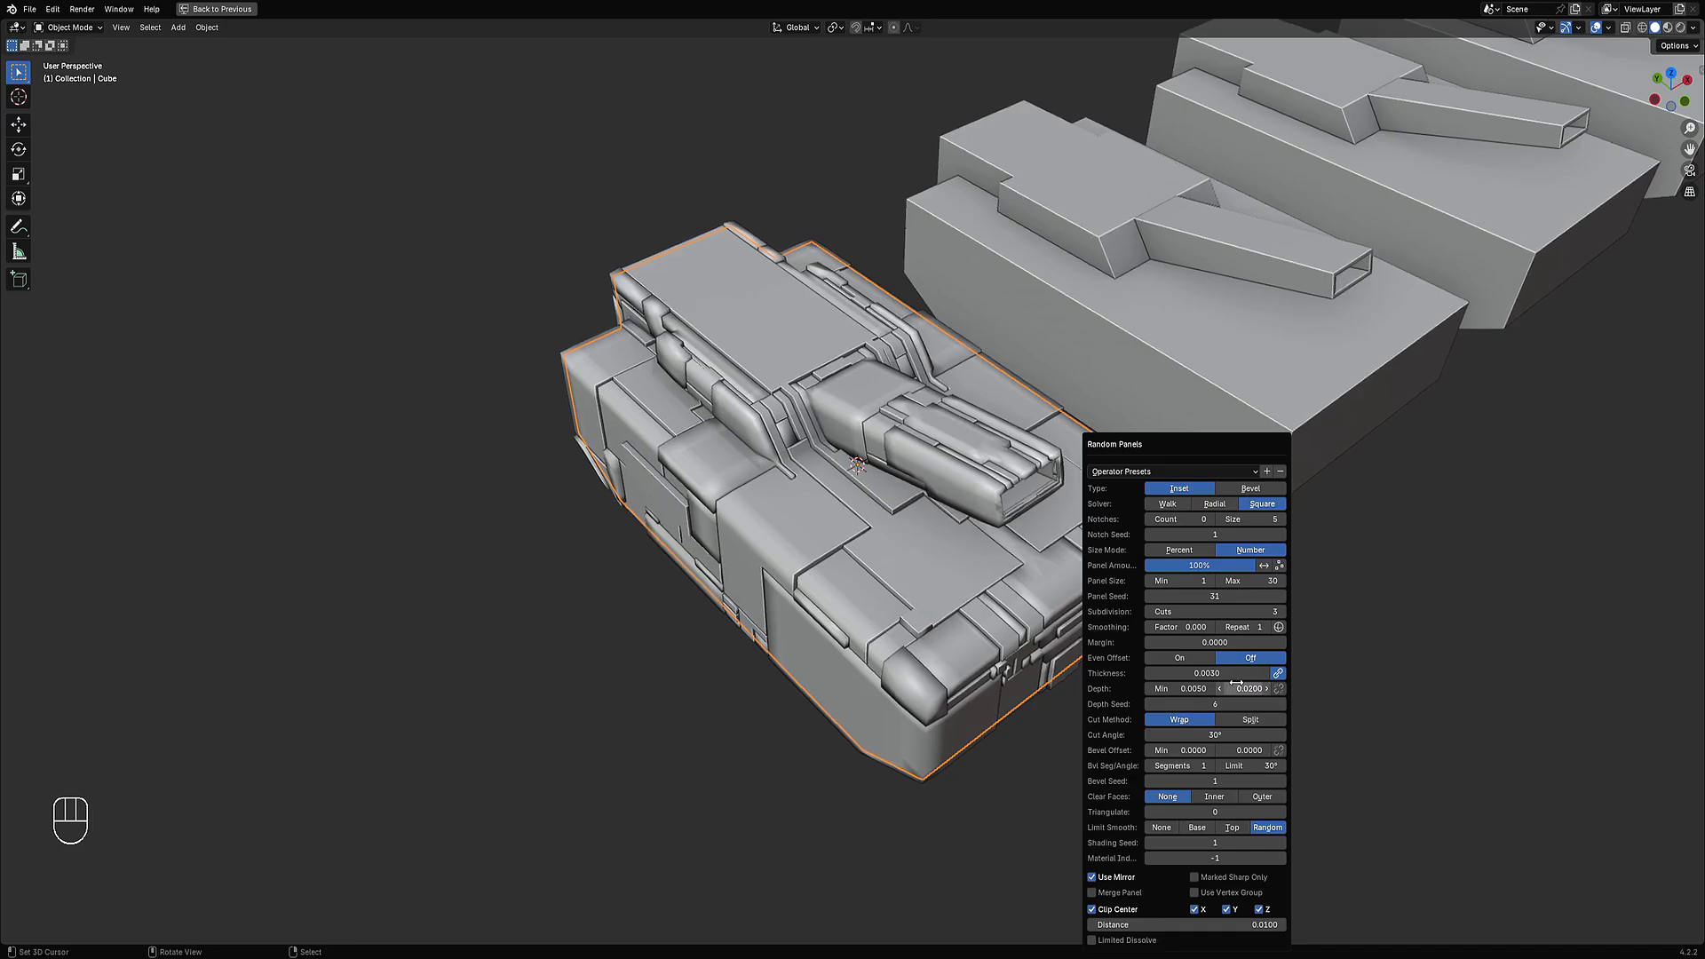
pyautogui.click(858, 413)
pyautogui.moveTo(1042, 524); pyautogui.dragTo(1110, 497, button='middle')
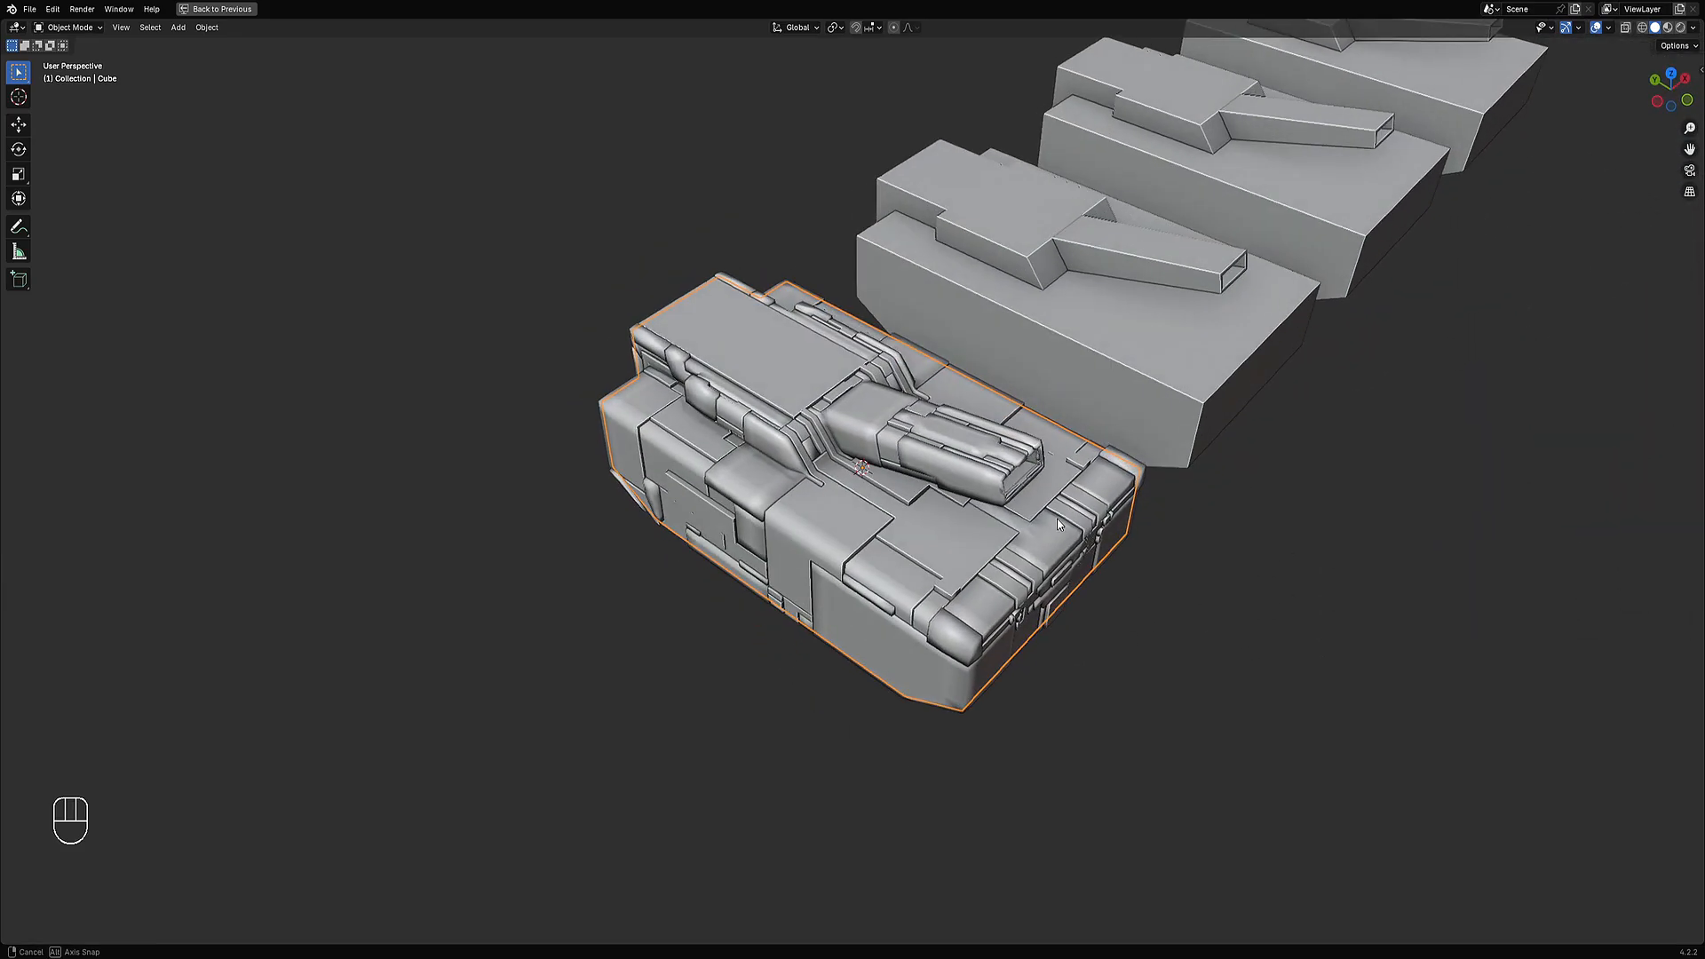
# Set the panels' smoothing Factor to 0.1.
pyautogui.press('F9')
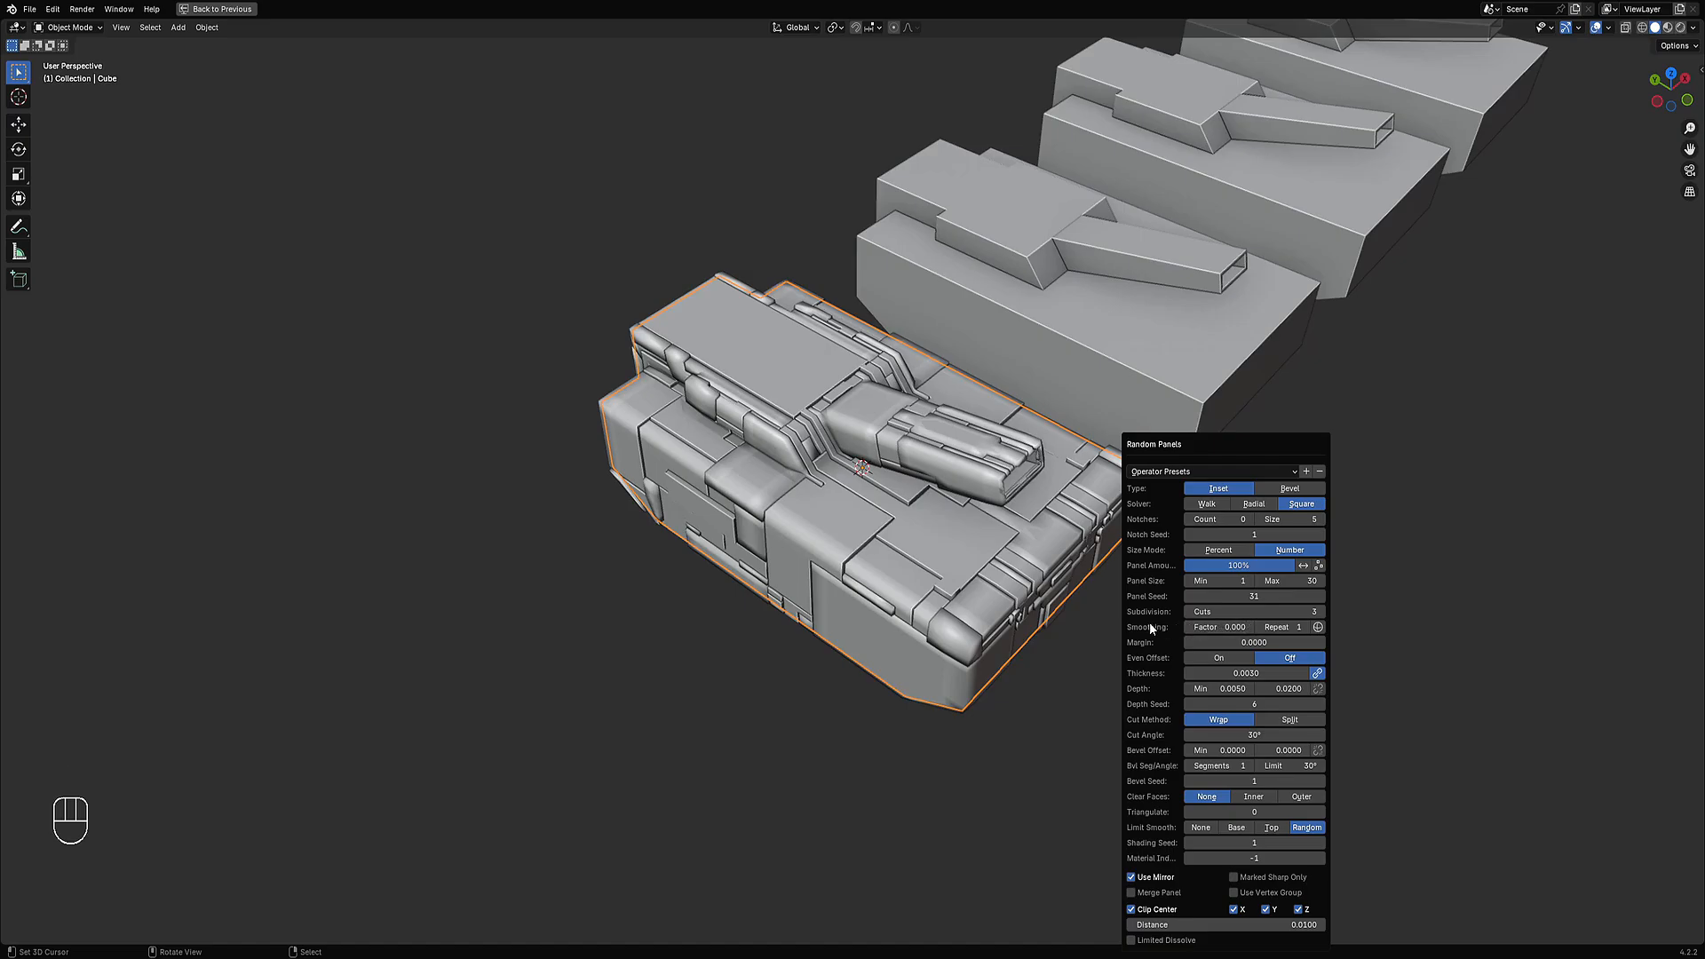
pyautogui.click(1206, 627)
pyautogui.press('Escape')
pyautogui.click(1213, 628)
pyautogui.press('Escape')
pyautogui.click(1208, 470)
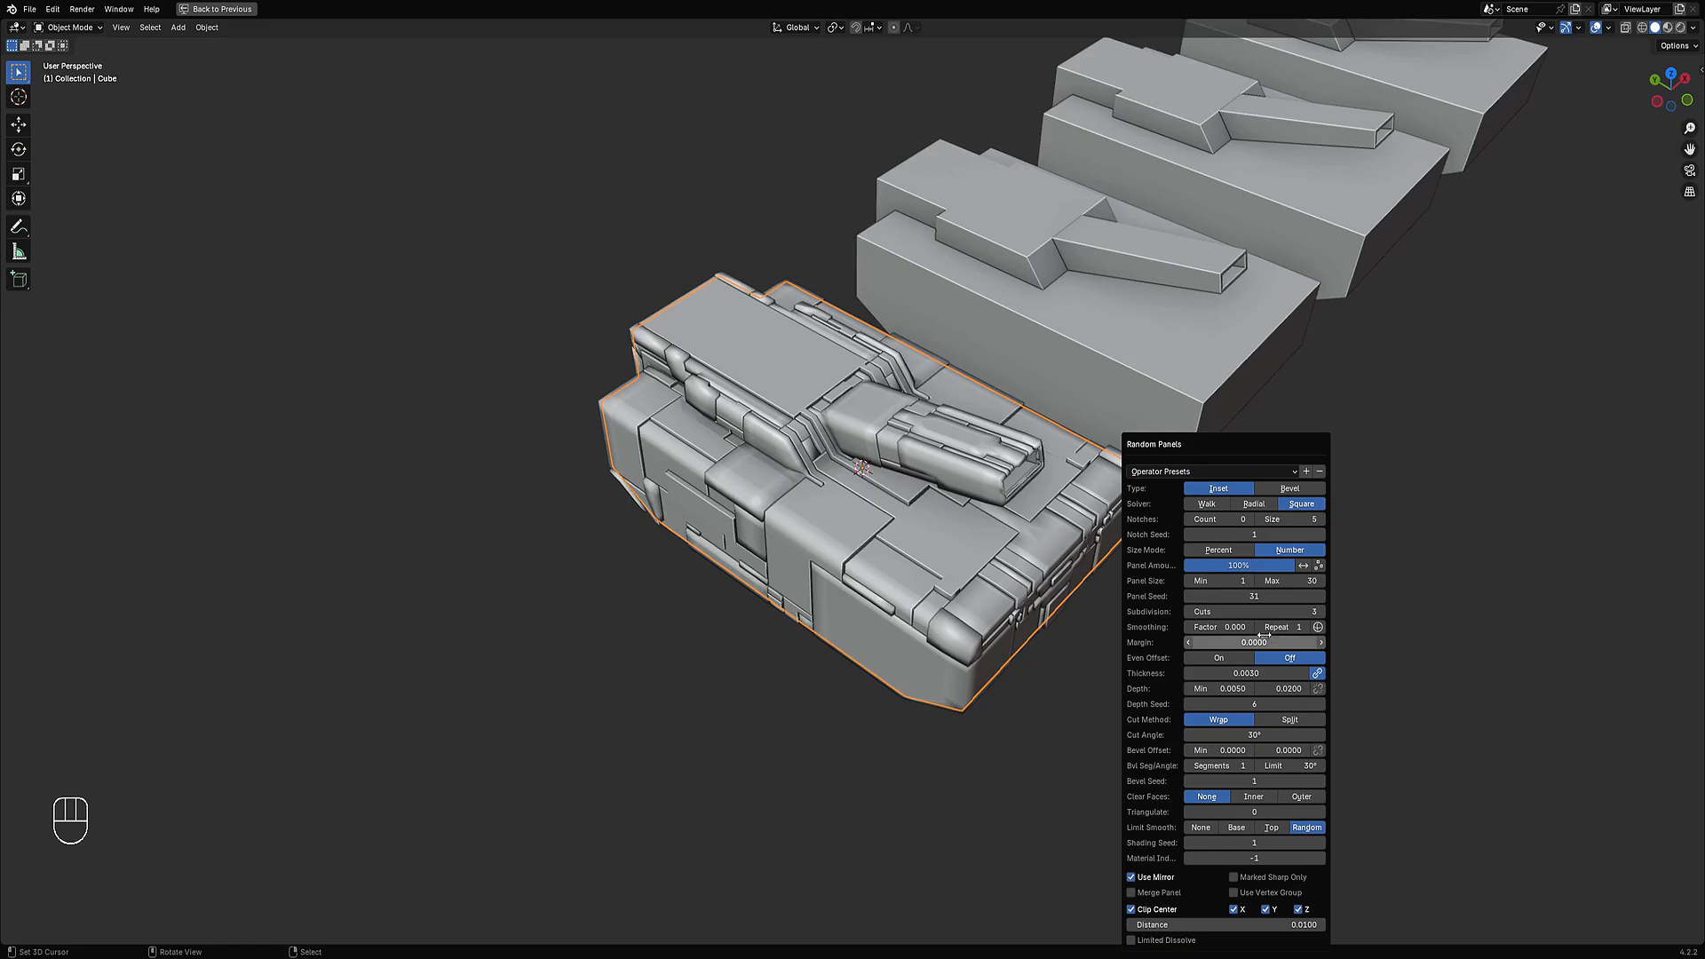
pyautogui.doubleClick(1210, 627)
pyautogui.write('.1')
pyautogui.press('Return')
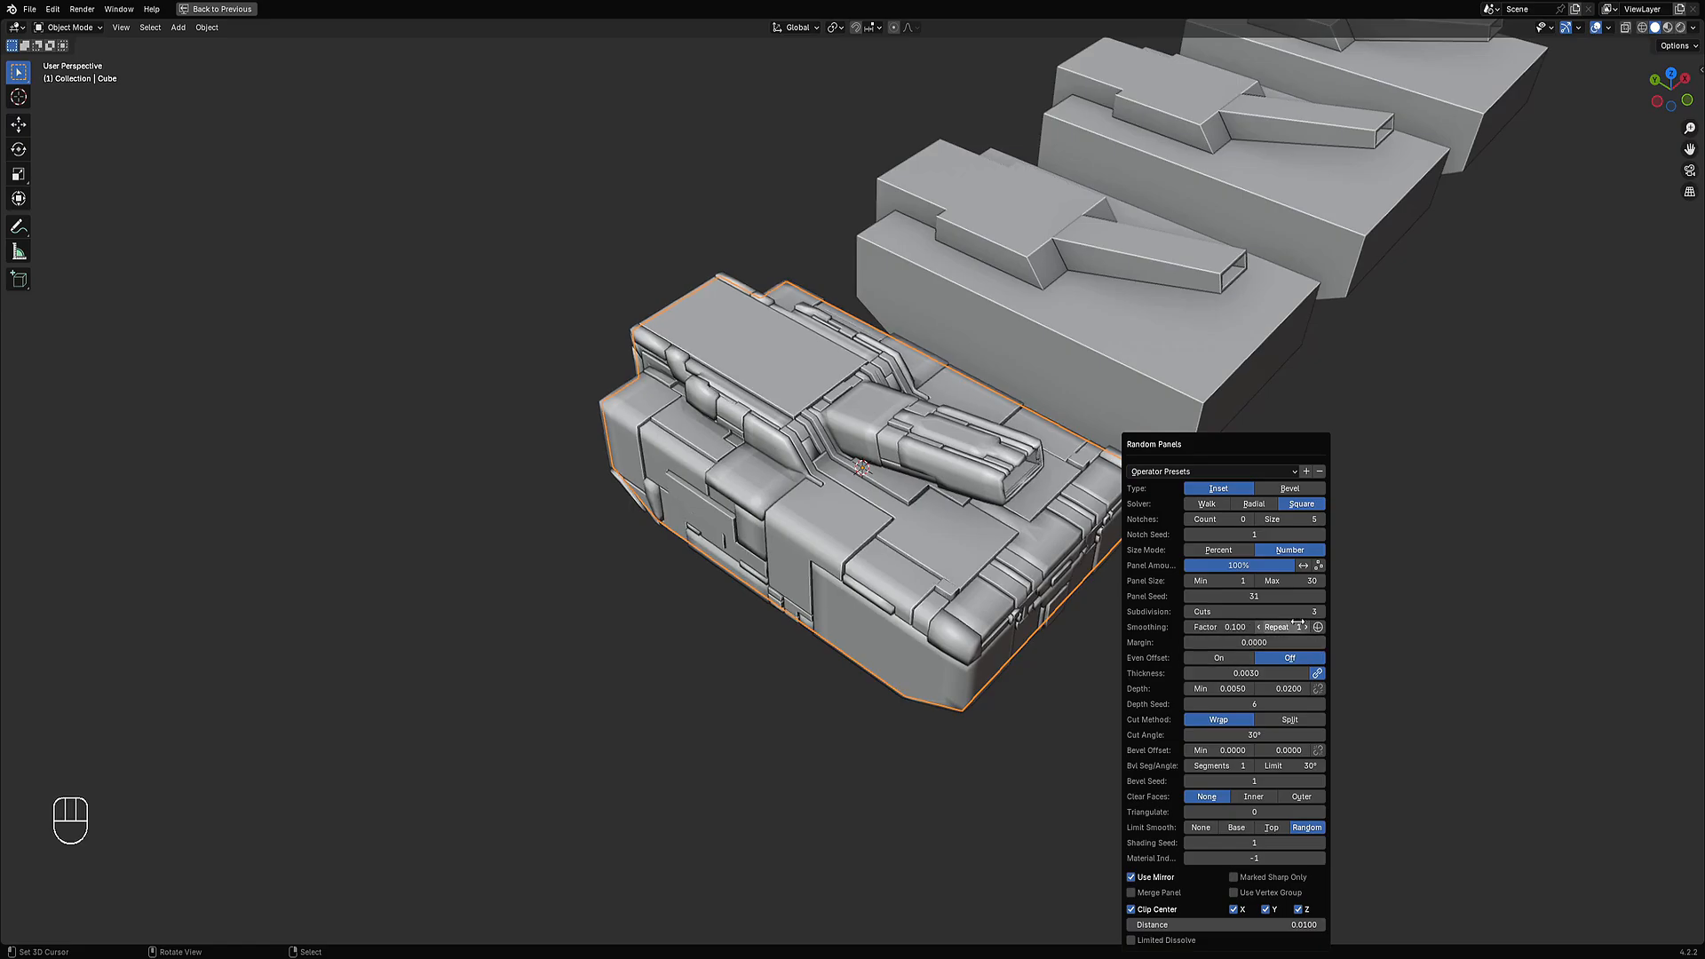
# Compare smoothing Repeat values between 0 and 4 on the panels, leaving Repeat at 1.
pyautogui.press('ctrl')
pyautogui.keyDown('ctrl'); pyautogui.scroll(1, 1292, 626); pyautogui.keyUp('ctrl')
pyautogui.keyDown('ctrl'); pyautogui.scroll(-1, 1283, 626); pyautogui.keyUp('ctrl')
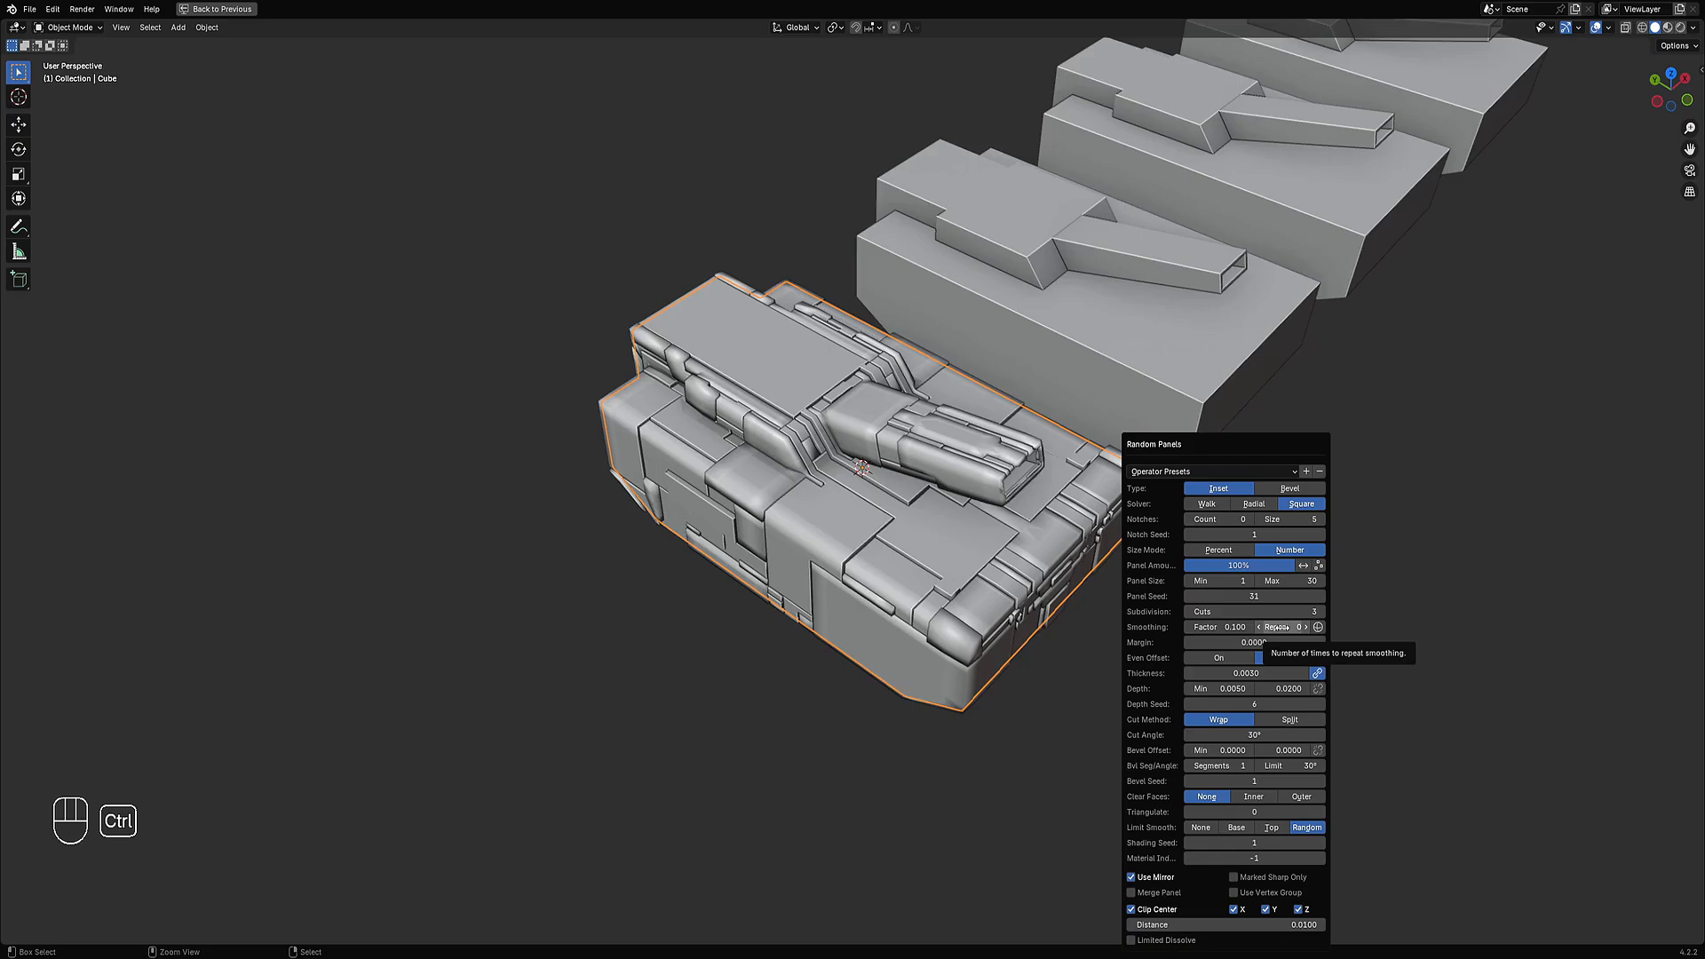
pyautogui.keyDown('ctrl'); pyautogui.scroll(3, 1281, 628); pyautogui.keyUp('ctrl')
pyautogui.keyDown('ctrl'); pyautogui.scroll(-3, 1282, 628); pyautogui.keyUp('ctrl')
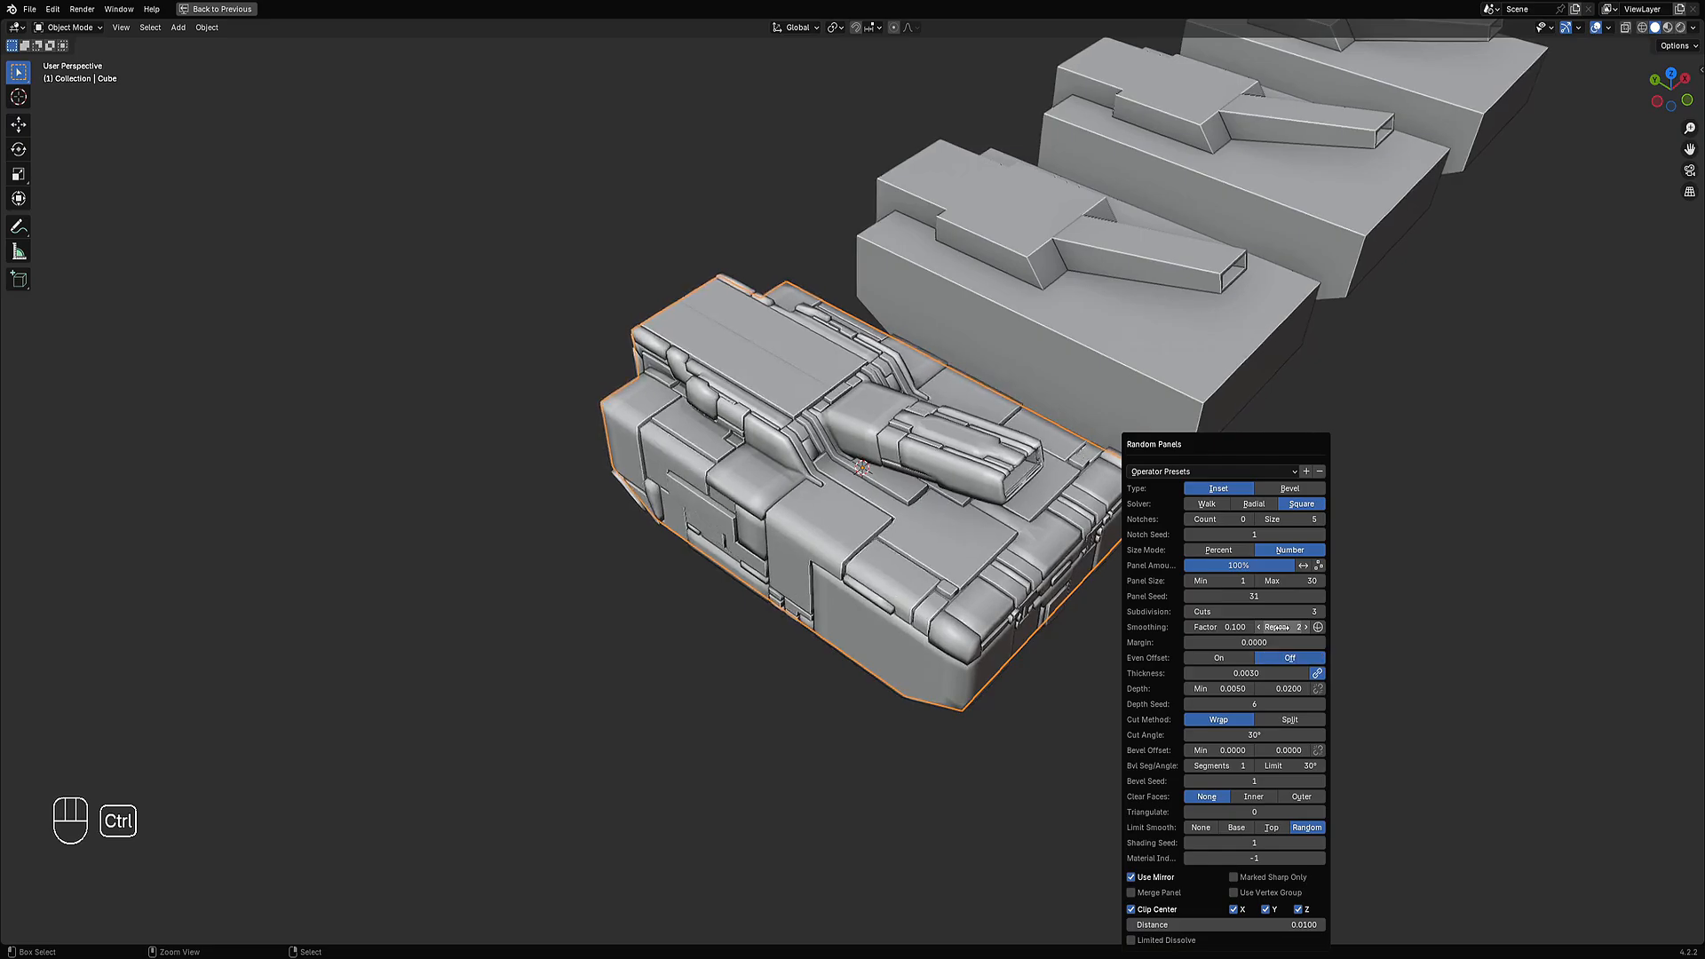
pyautogui.keyDown('ctrl'); pyautogui.scroll(1, 1277, 627); pyautogui.keyUp('ctrl')
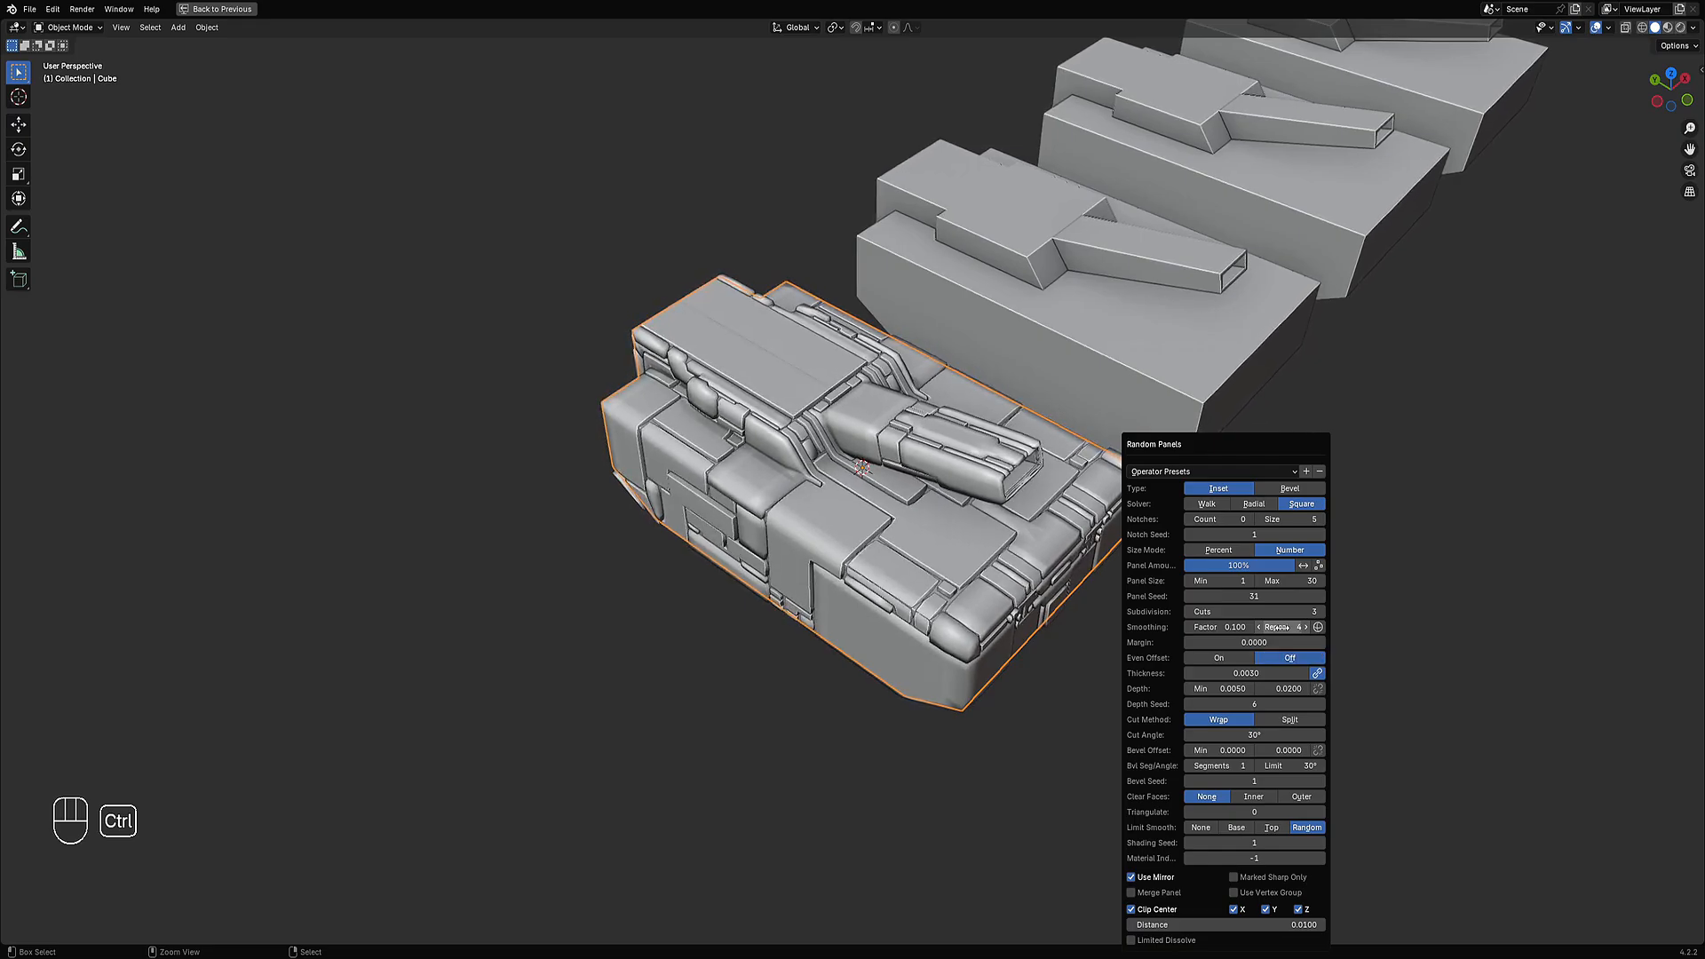
pyautogui.keyDown('ctrl'); pyautogui.scroll(1, 1276, 627); pyautogui.keyUp('ctrl')
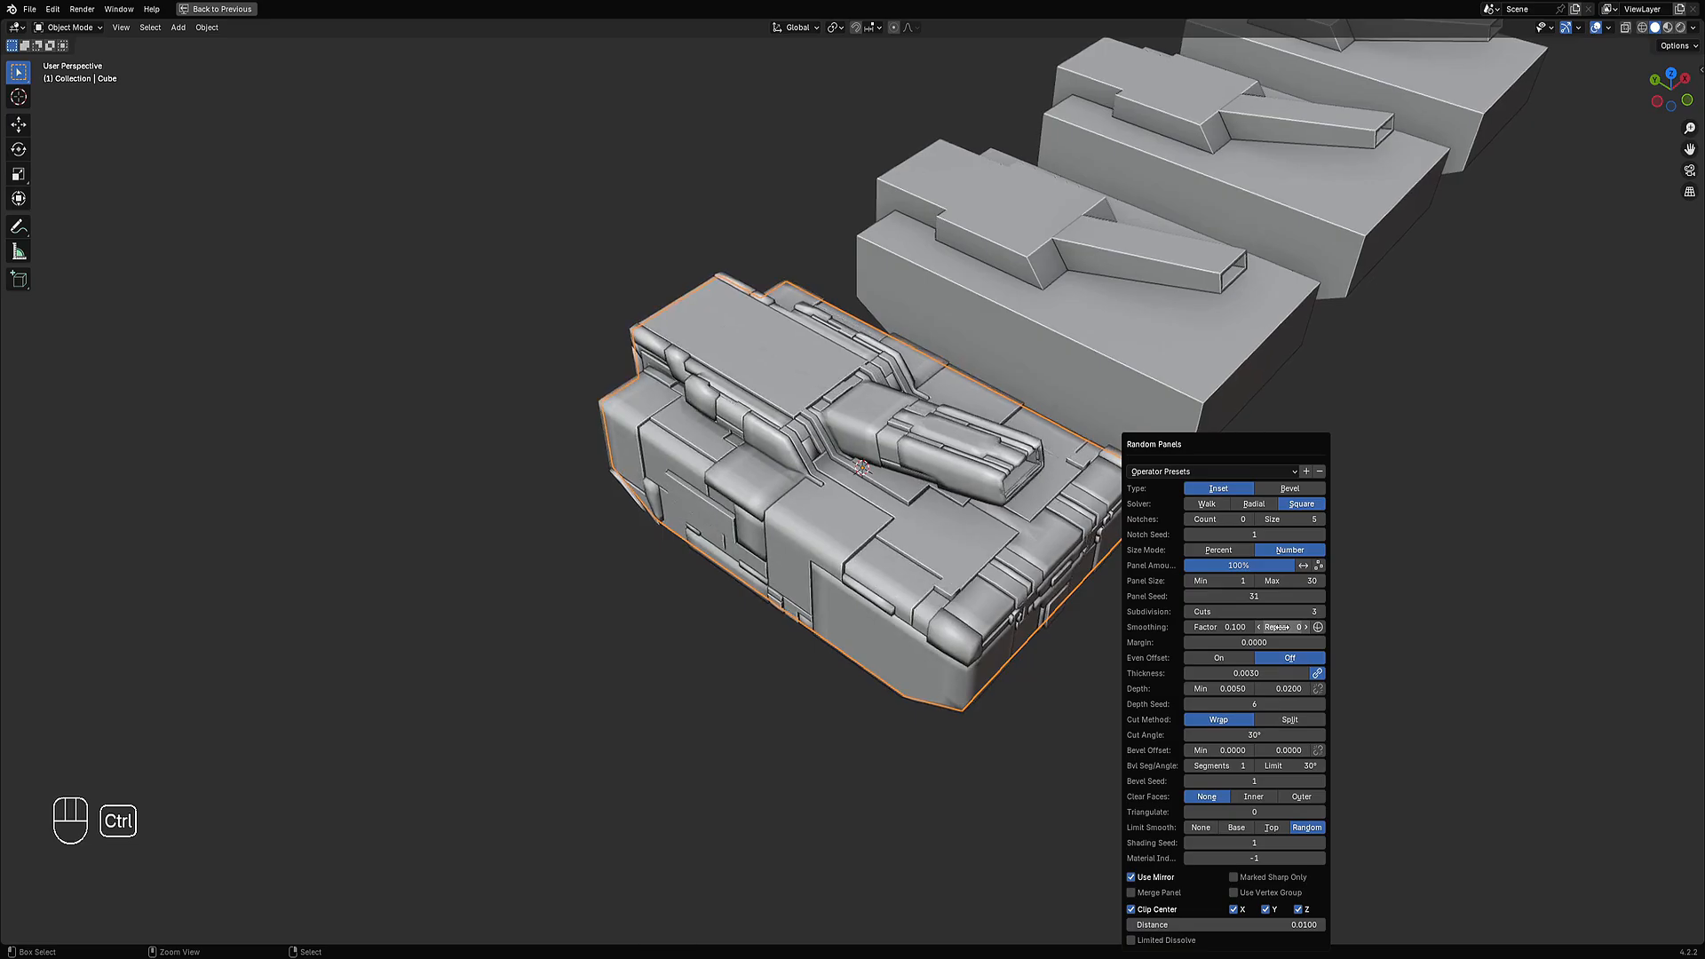
pyautogui.keyDown('ctrl'); pyautogui.scroll(-2, 1290, 627); pyautogui.keyUp('ctrl')
pyautogui.keyDown('ctrl'); pyautogui.scroll(2, 1290, 627); pyautogui.keyUp('ctrl')
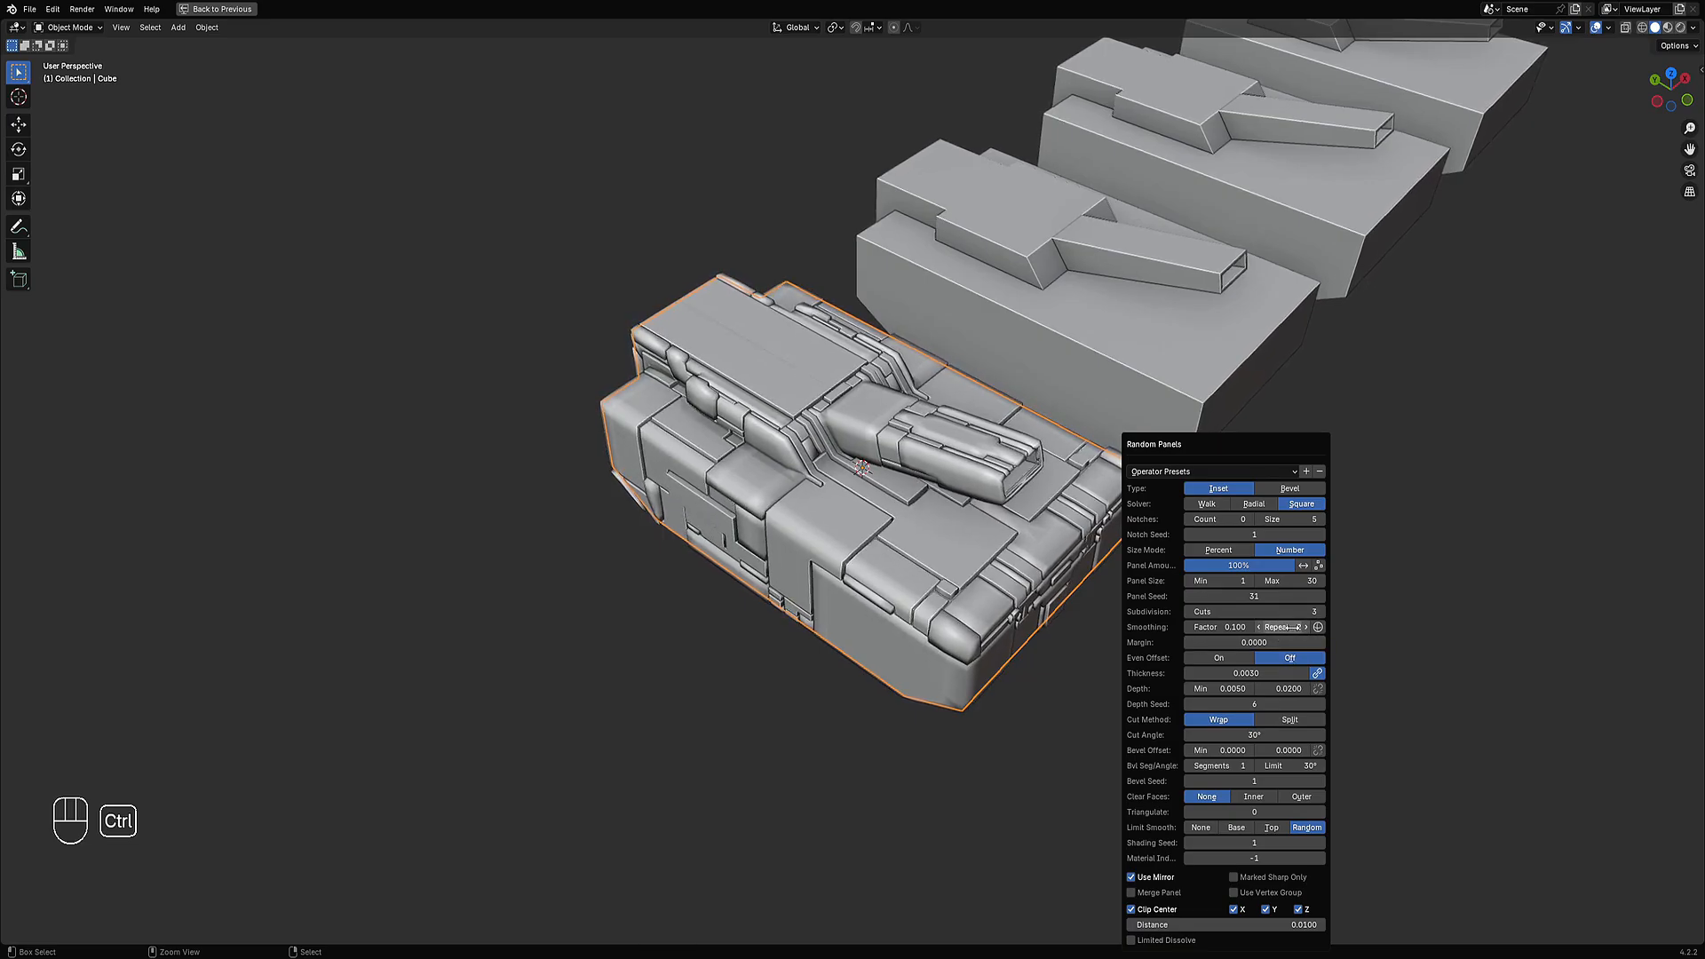
pyautogui.keyDown('ctrl'); pyautogui.scroll(-2, 1289, 627); pyautogui.keyUp('ctrl')
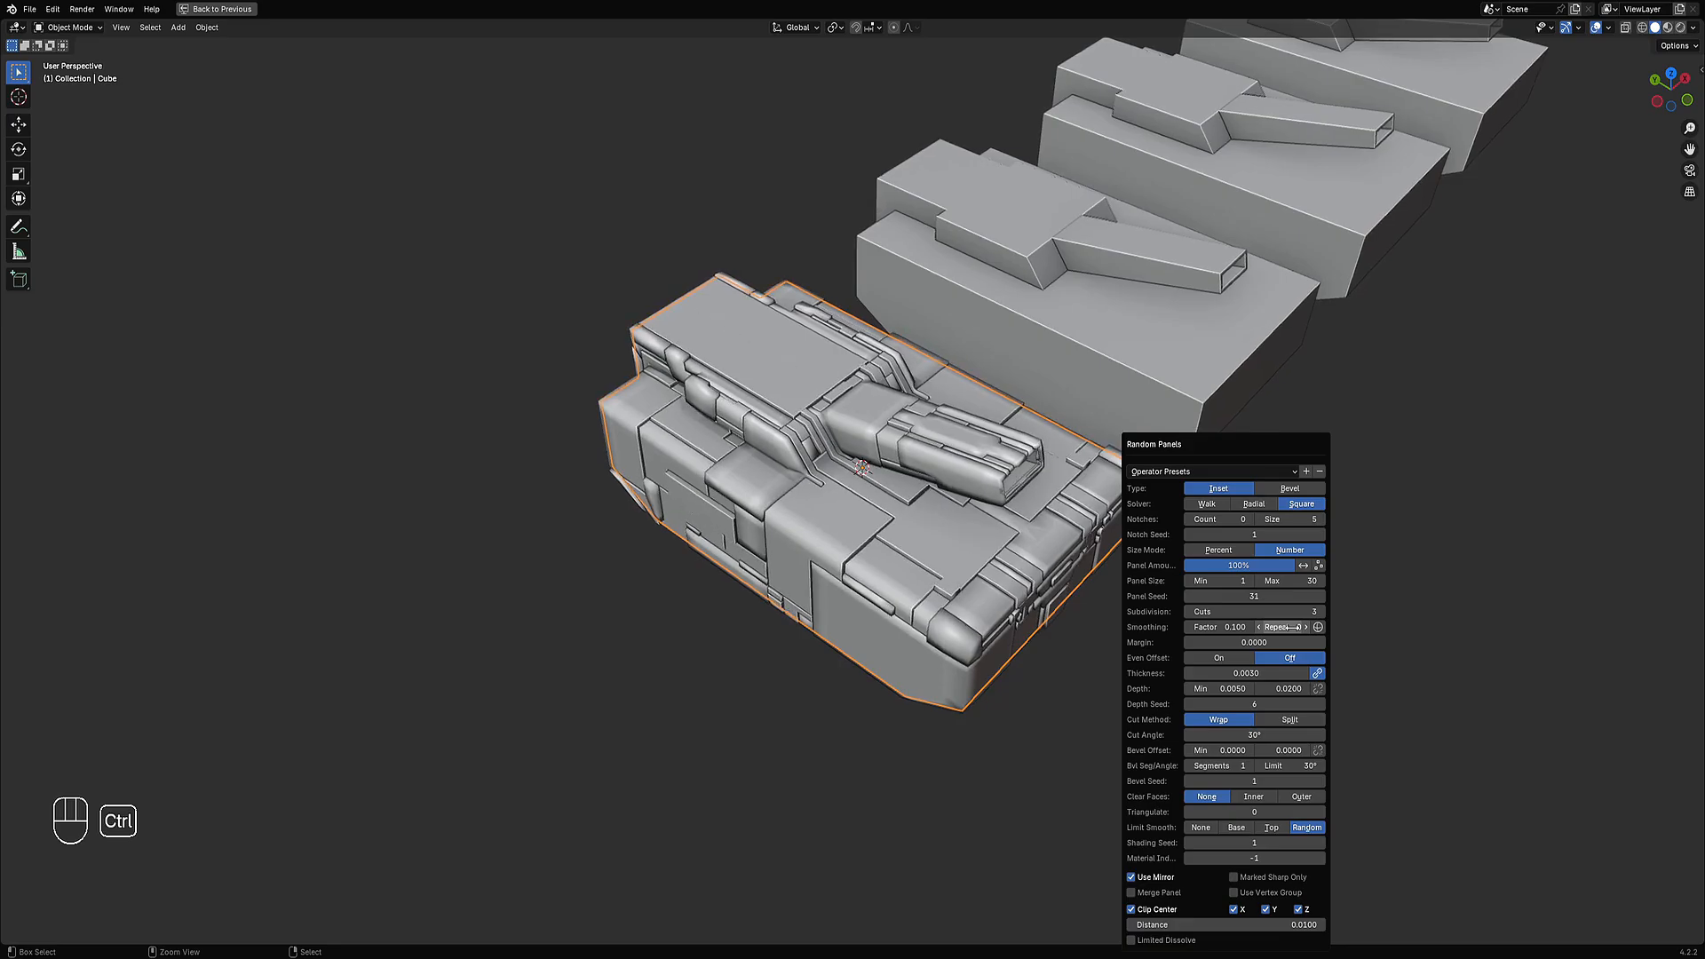
pyautogui.keyDown('ctrl'); pyautogui.scroll(1, 1290, 627); pyautogui.keyUp('ctrl')
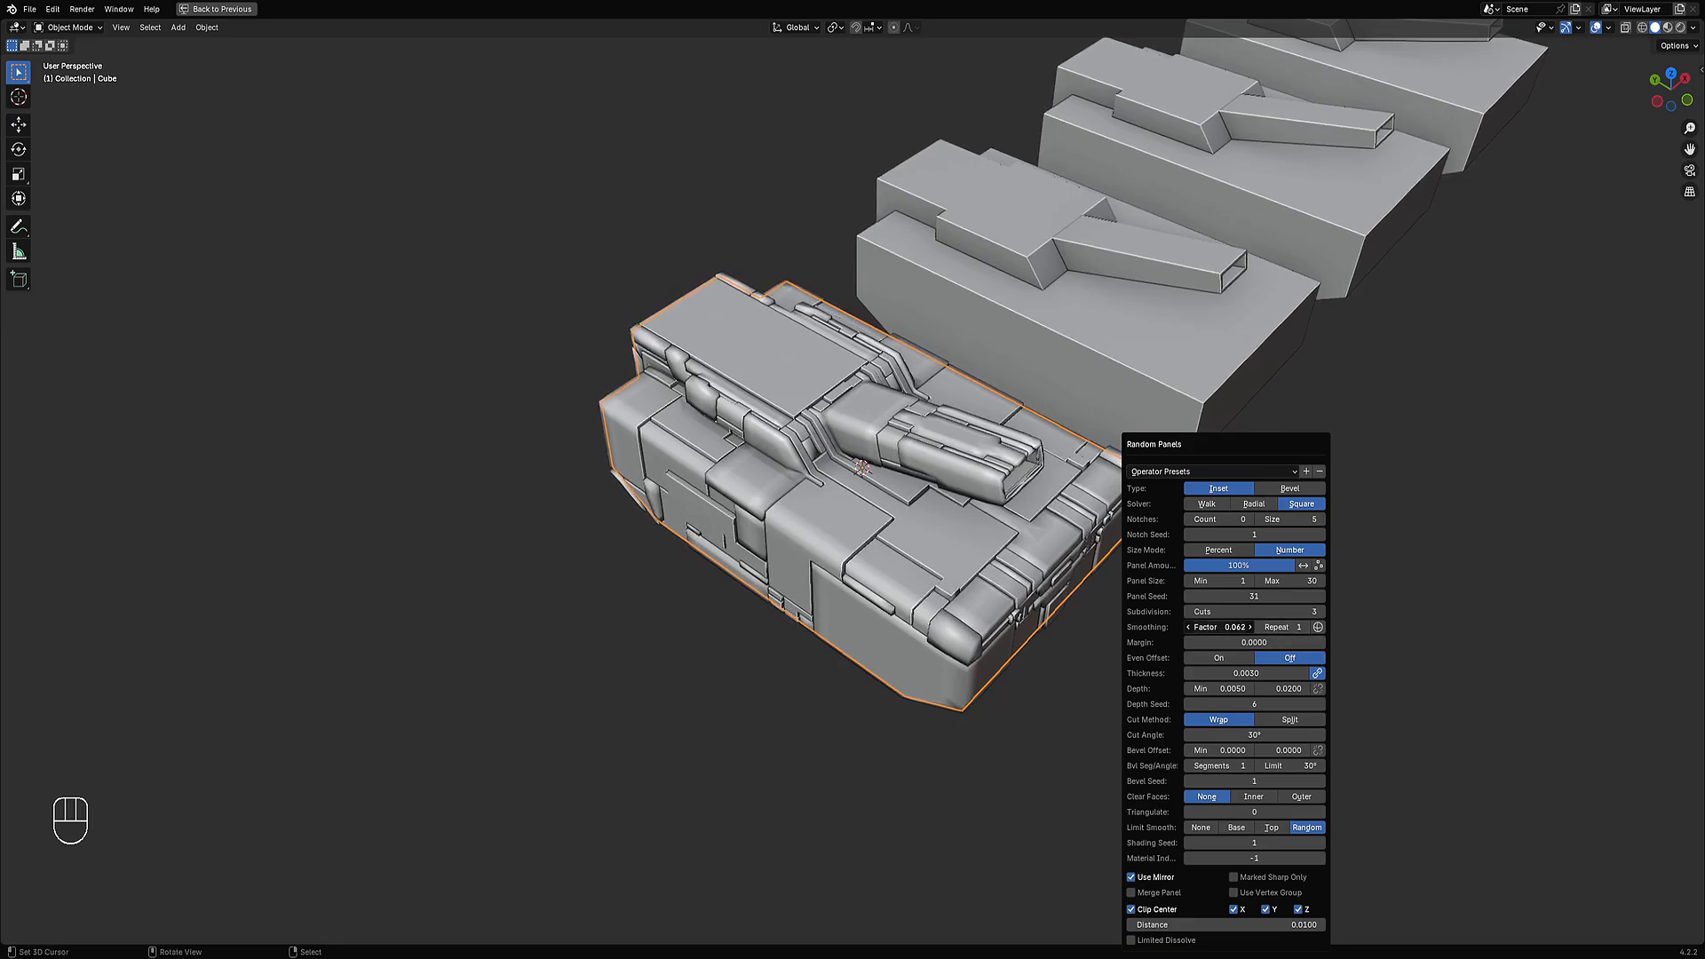
# Try lower smoothing Factors, return the Factor to 0.1, and test Repeat values from 0 to 13.
pyautogui.moveTo(1218, 627)
pyautogui.mouseDown()
pyautogui.moveTo(1278, 627)
pyautogui.moveTo(1239, 627)
pyautogui.mouseUp()
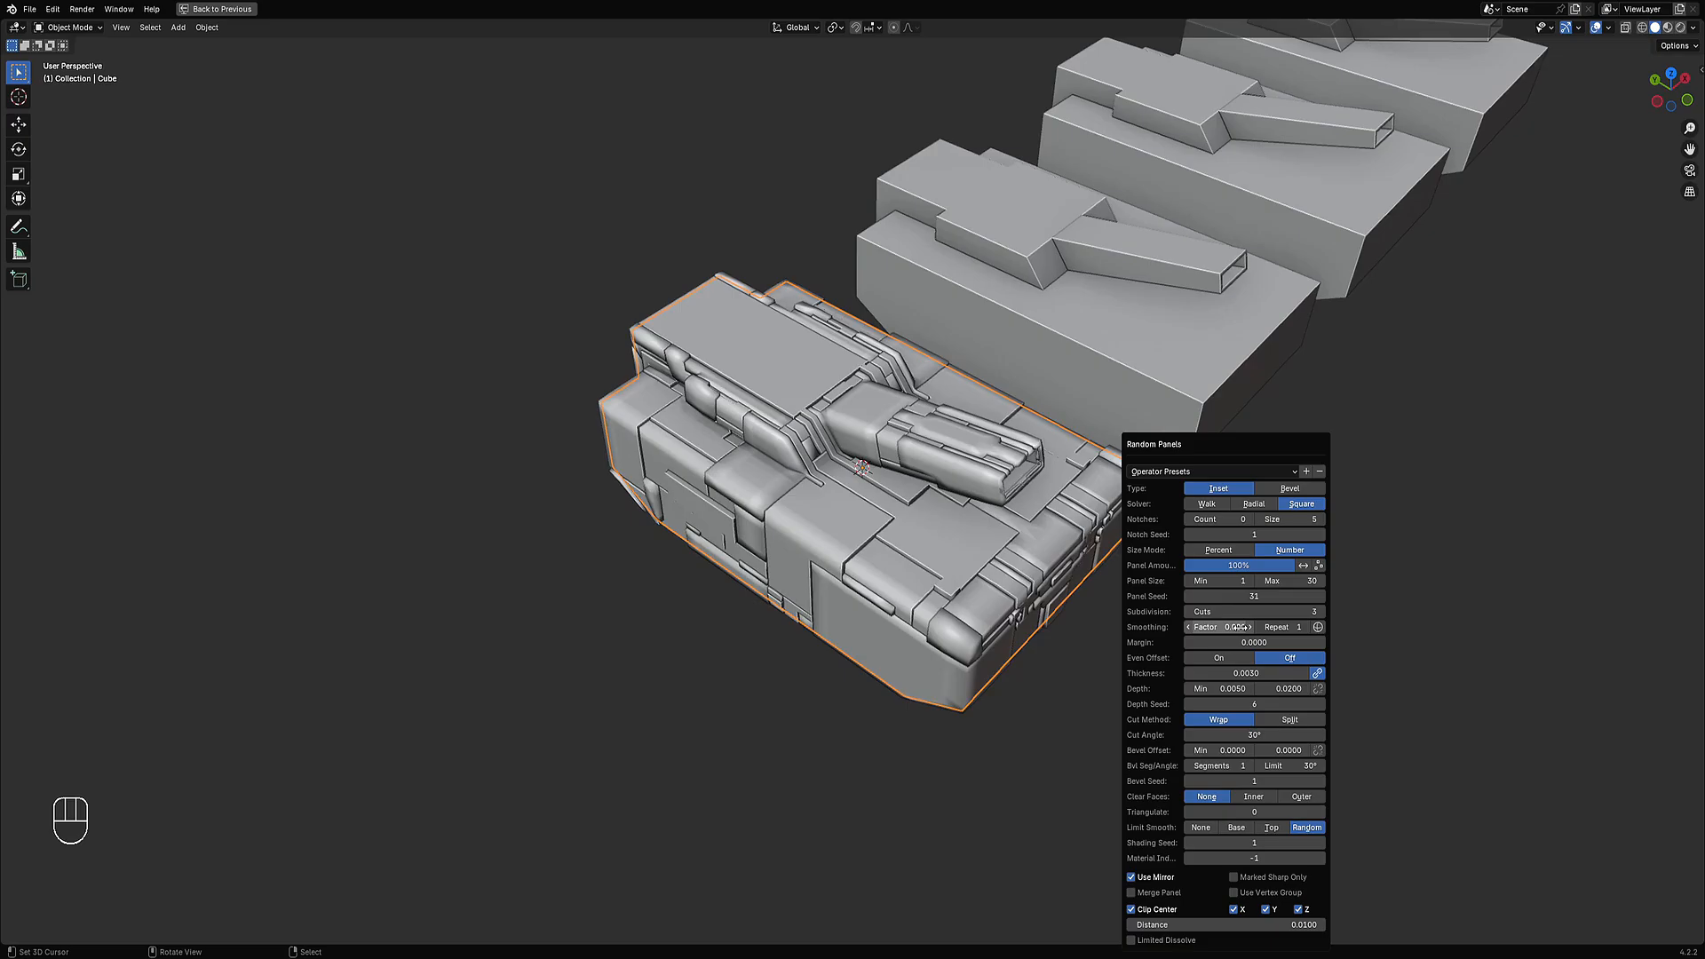
pyautogui.click(1224, 627)
pyautogui.write('0.1')
pyautogui.press('Return')
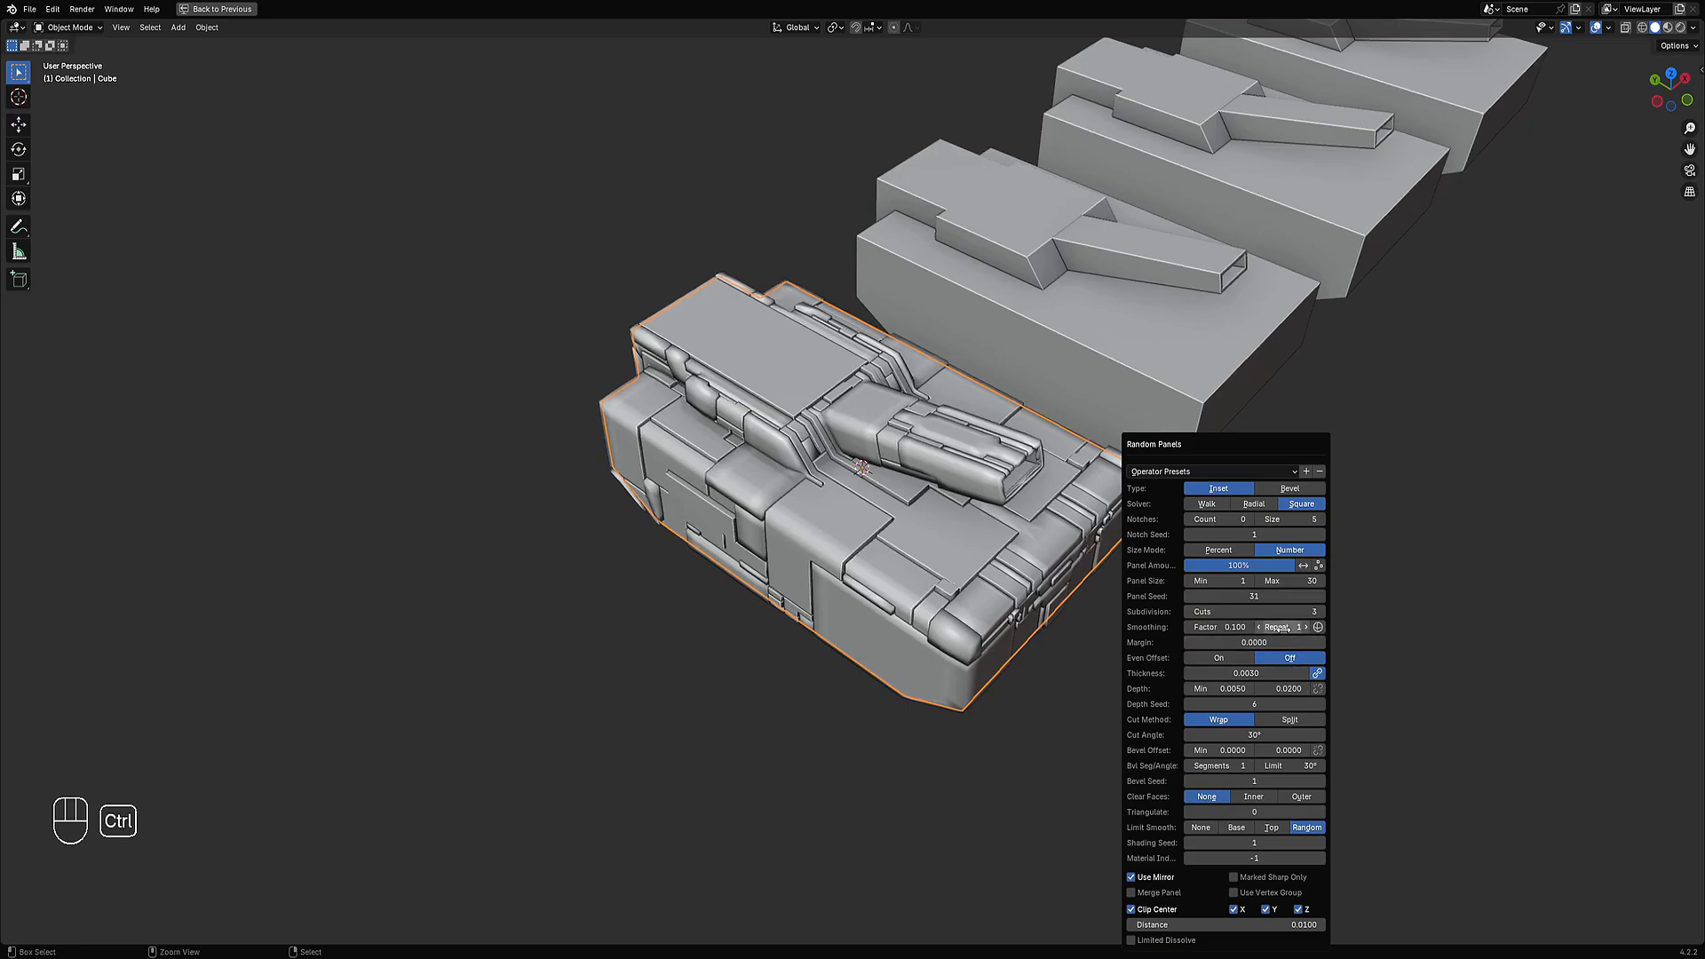
pyautogui.keyDown('ctrl'); pyautogui.scroll(-1, 1277, 628); pyautogui.keyUp('ctrl')
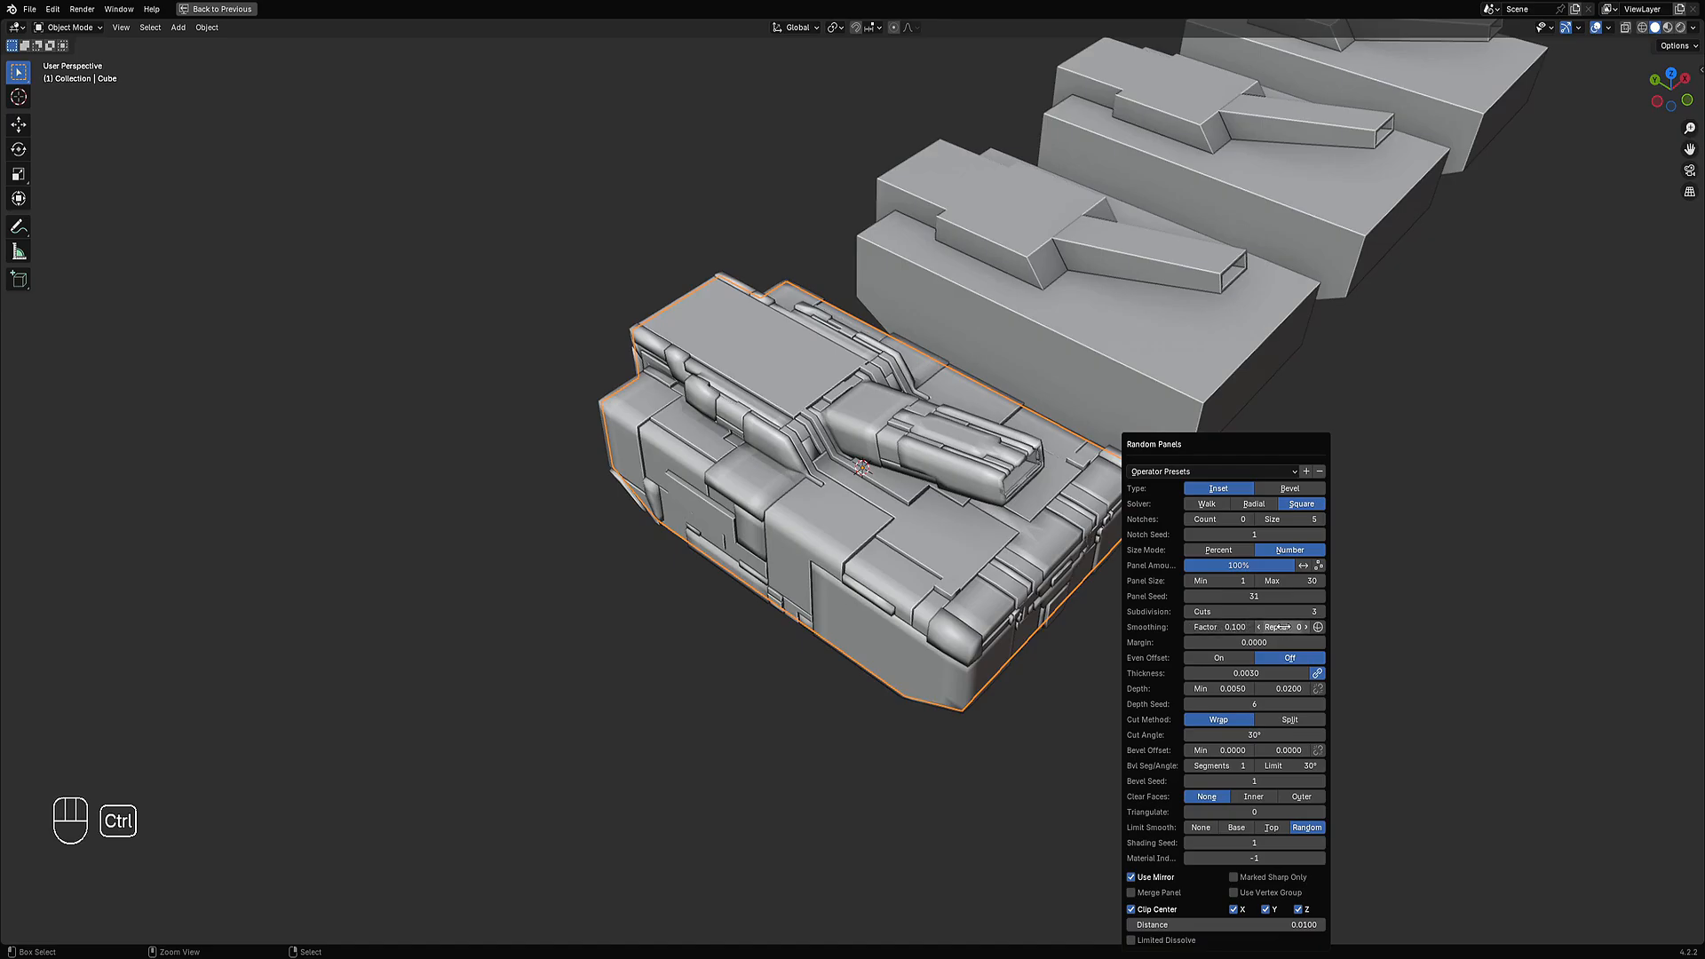
pyautogui.keyDown('ctrl'); pyautogui.scroll(13, 1285, 627); pyautogui.keyUp('ctrl')
pyautogui.keyDown('ctrl'); pyautogui.scroll(-13, 1285, 627); pyautogui.keyUp('ctrl')
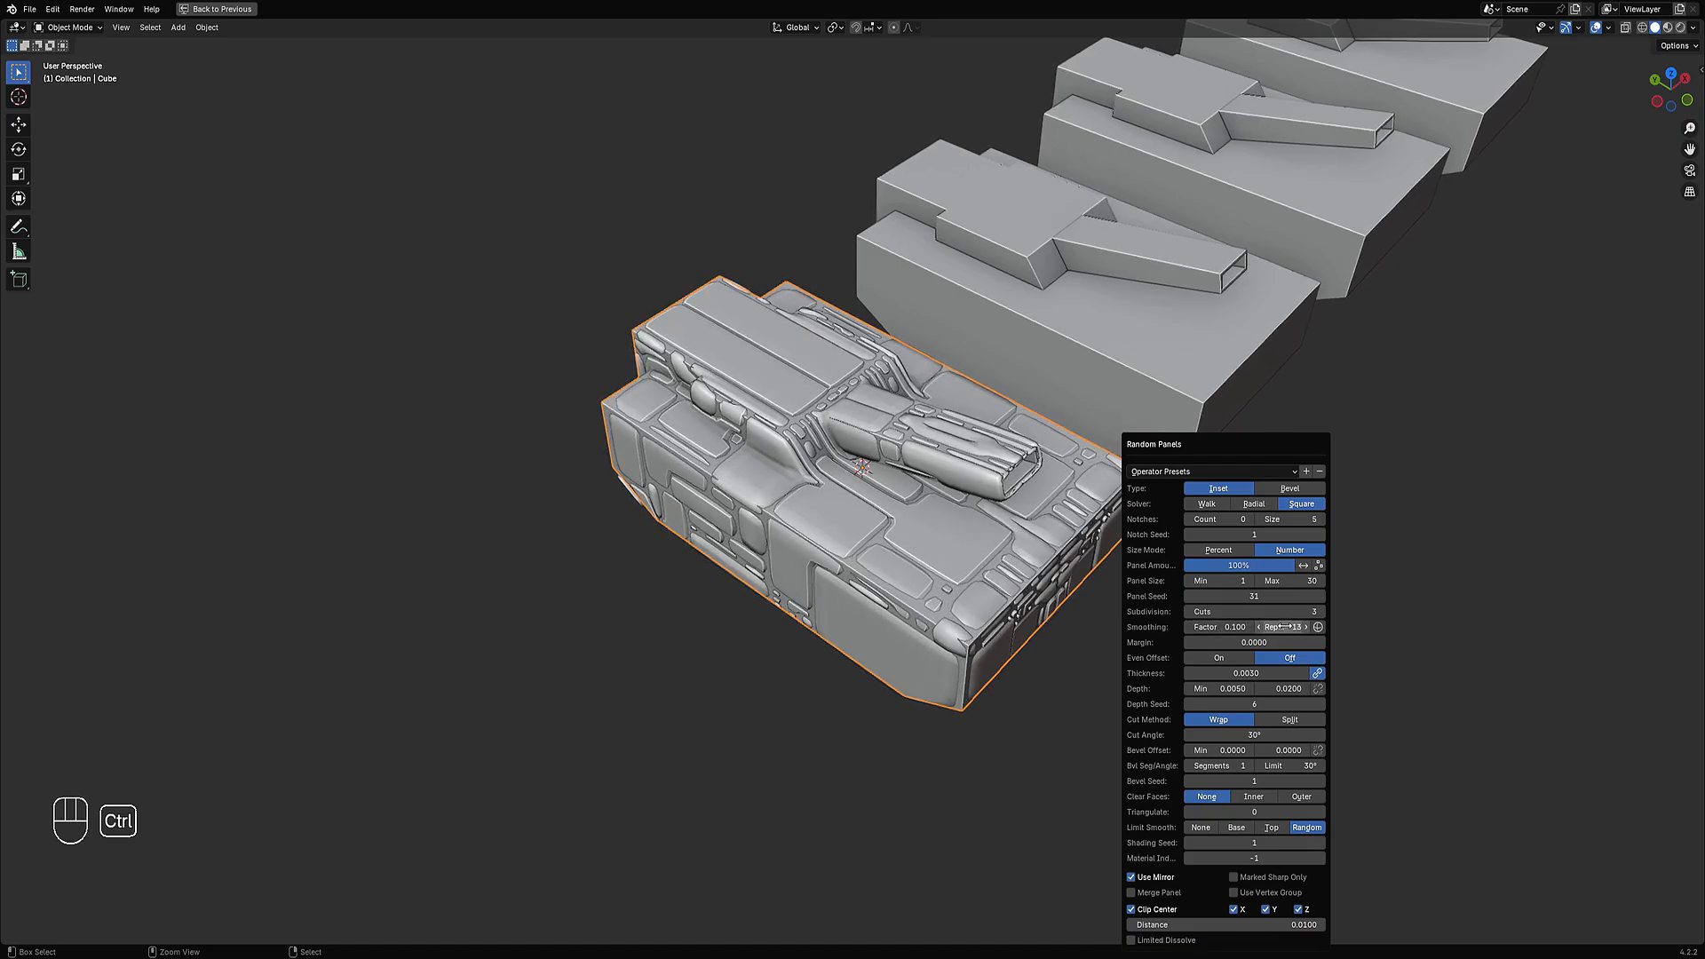
# Reset the panels' smoothing to Factor 0 and Repeat 1.
pyautogui.click(1205, 627)
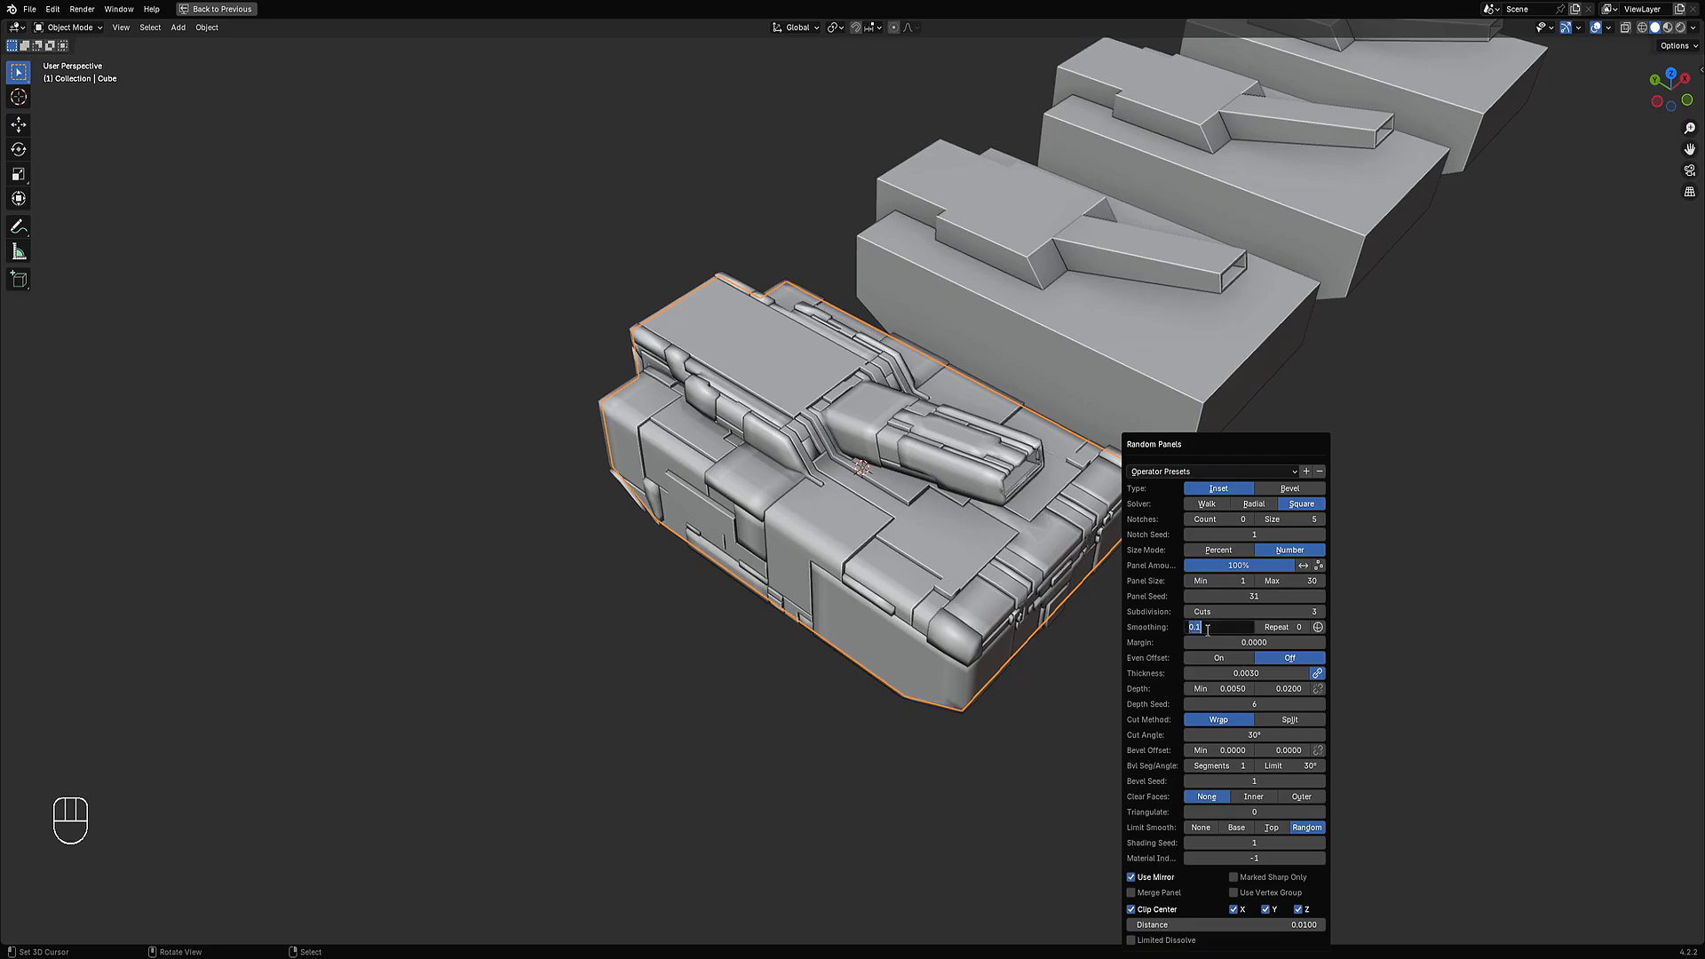
pyautogui.write('000')
pyautogui.press('Return')
pyautogui.keyDown('ctrl'); pyautogui.scroll(1, 1277, 627); pyautogui.keyUp('ctrl')
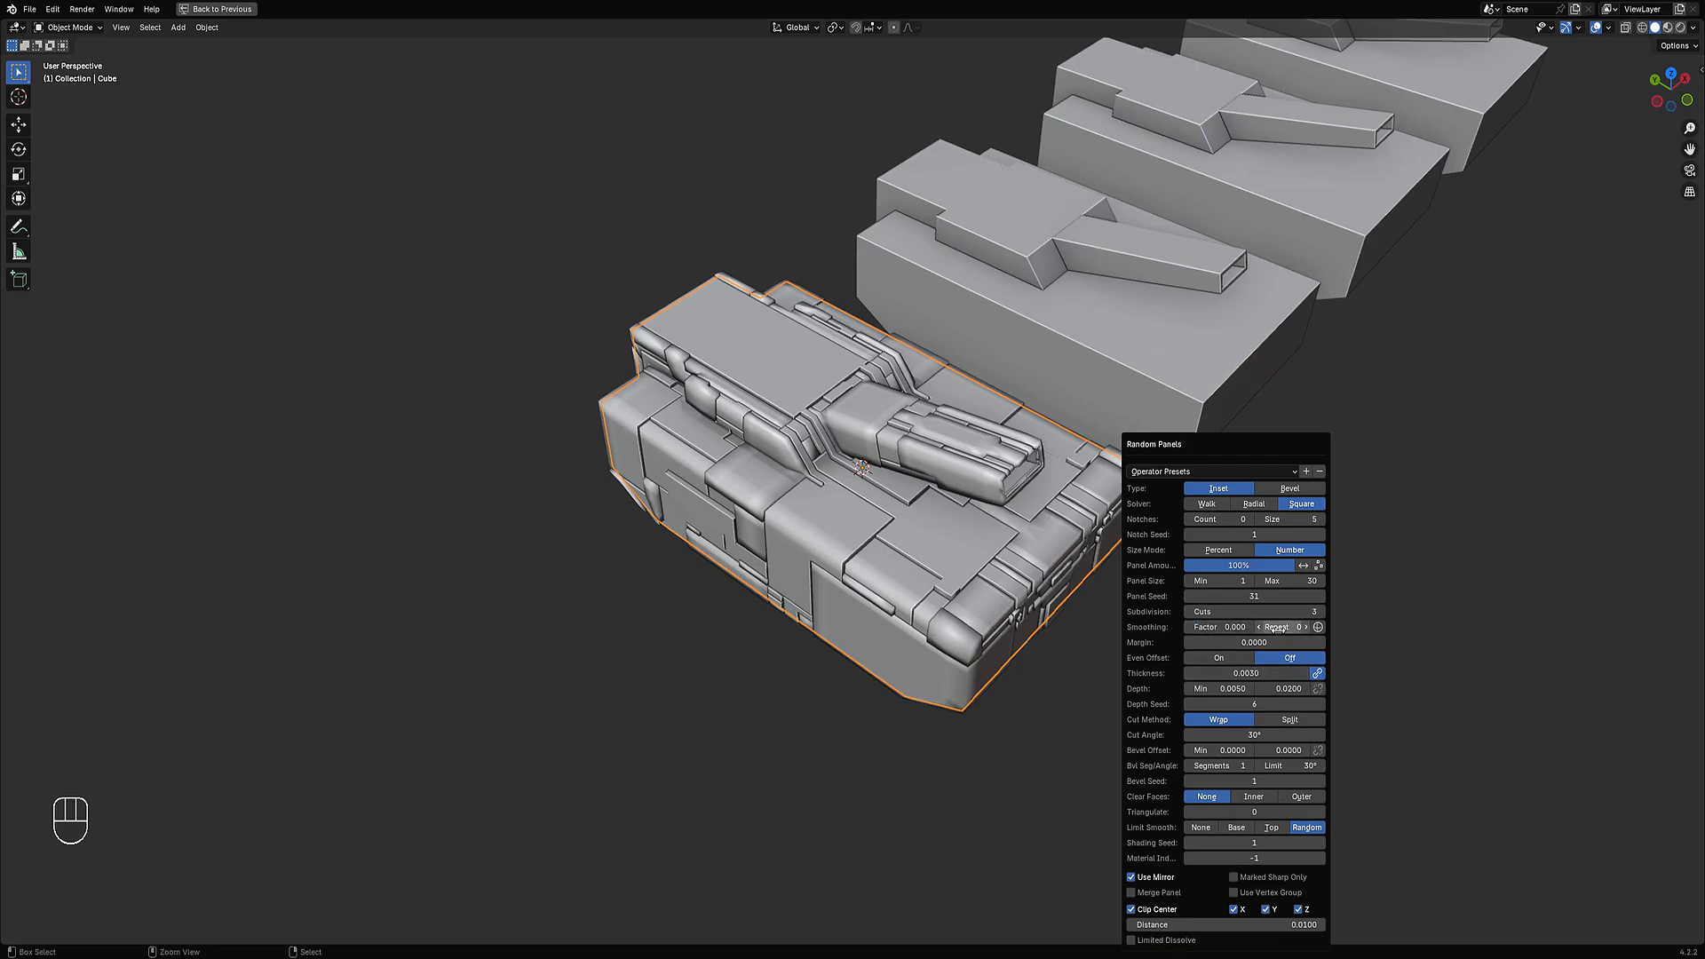
# Hide the viewport overlays and view the panelled vehicle together with its plain copies.
pyautogui.scroll(-2, 1029, 565)
pyautogui.moveTo(1028, 565); pyautogui.dragTo(1145, 533, button='middle')
pyautogui.hotkey('shift', 'alt', 'z')
pyautogui.press('F9')
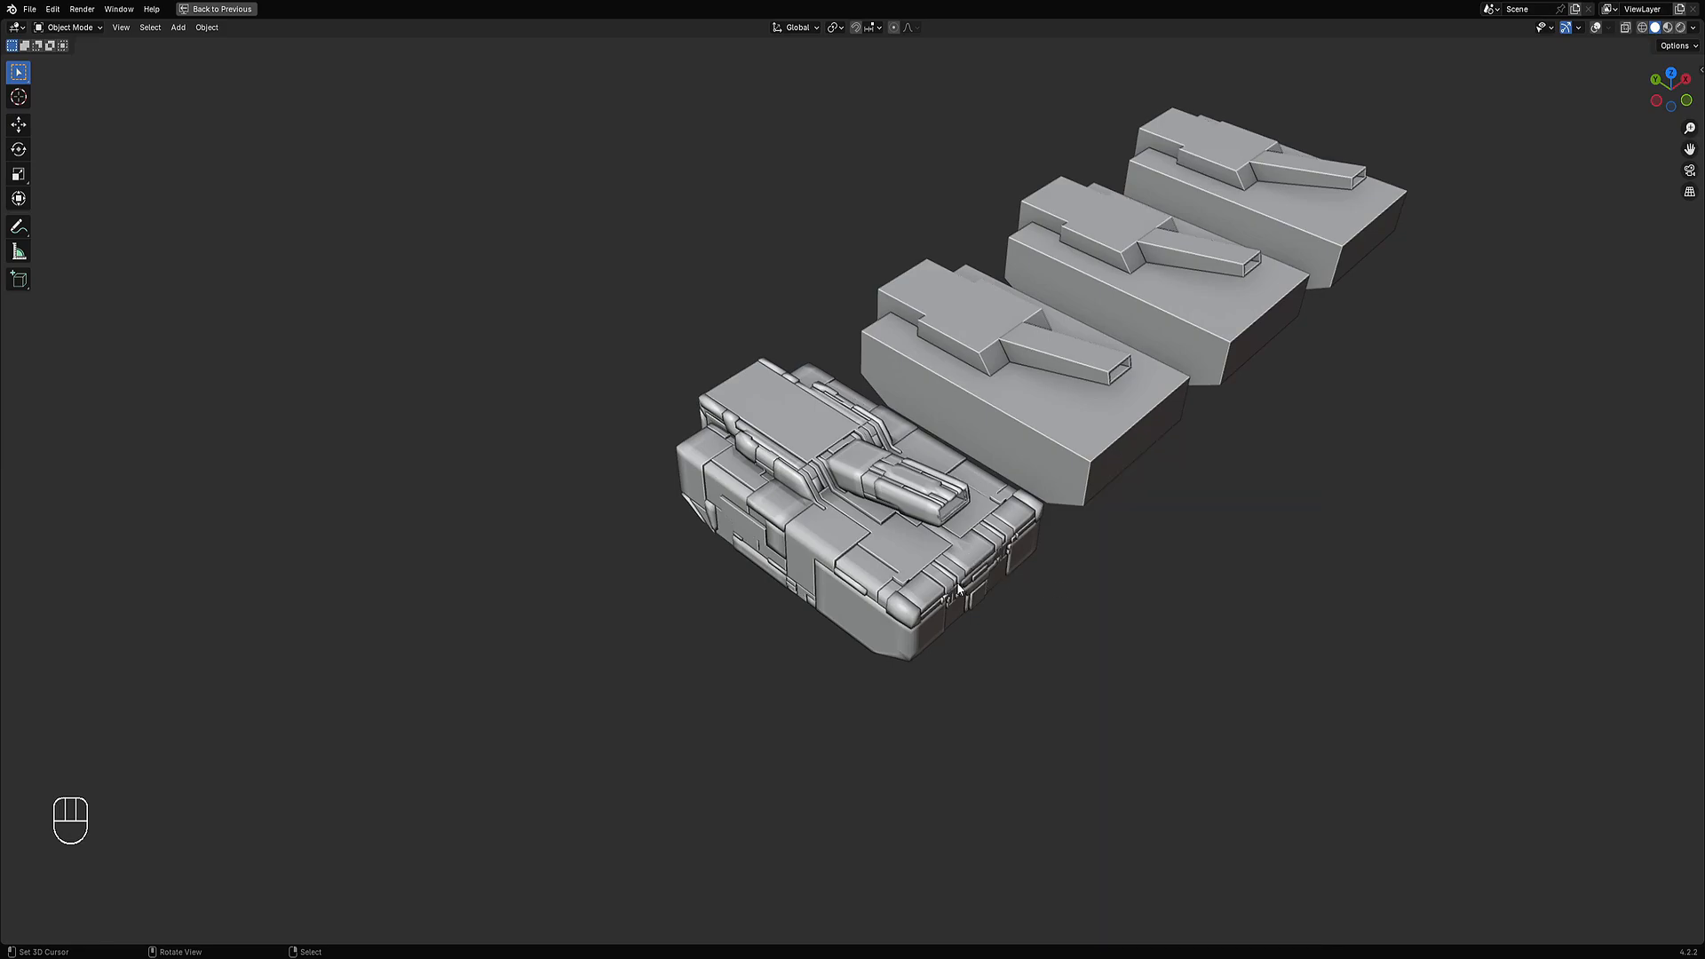
pyautogui.moveTo(978, 592); pyautogui.dragTo(1064, 513, button='middle')
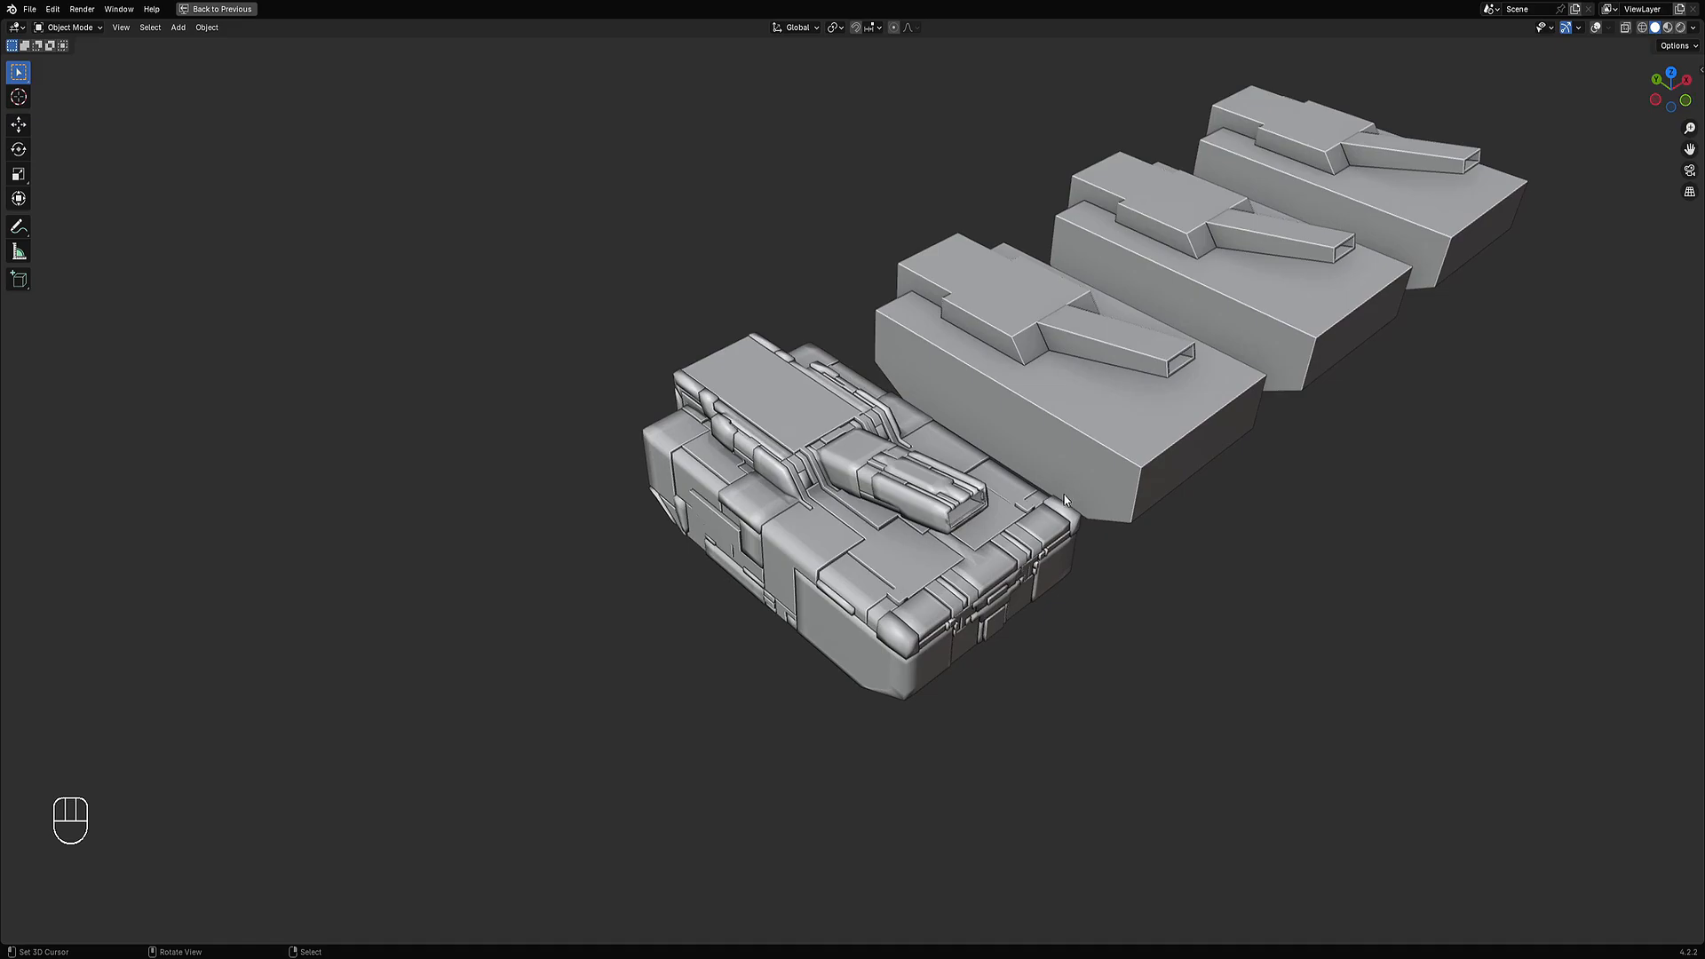
# Set the maximum panel size to 20 and inspect the denser panelling.
pyautogui.press('F9')
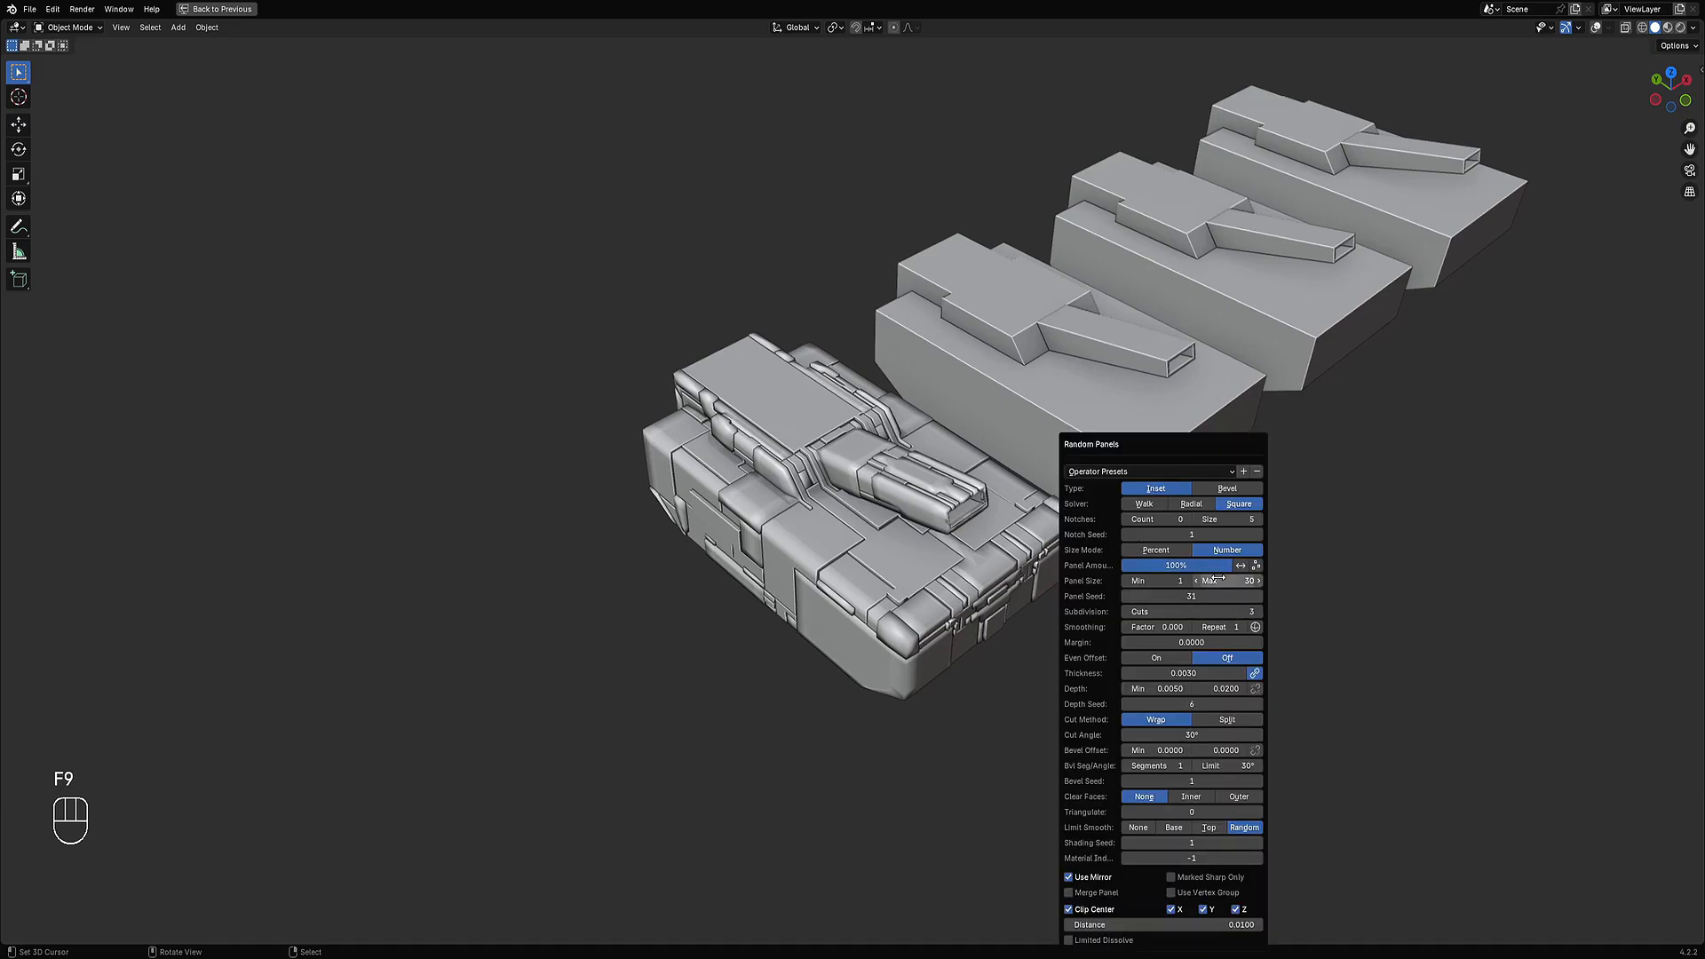
pyautogui.click(1216, 578)
pyautogui.write('20')
pyautogui.press('Return')
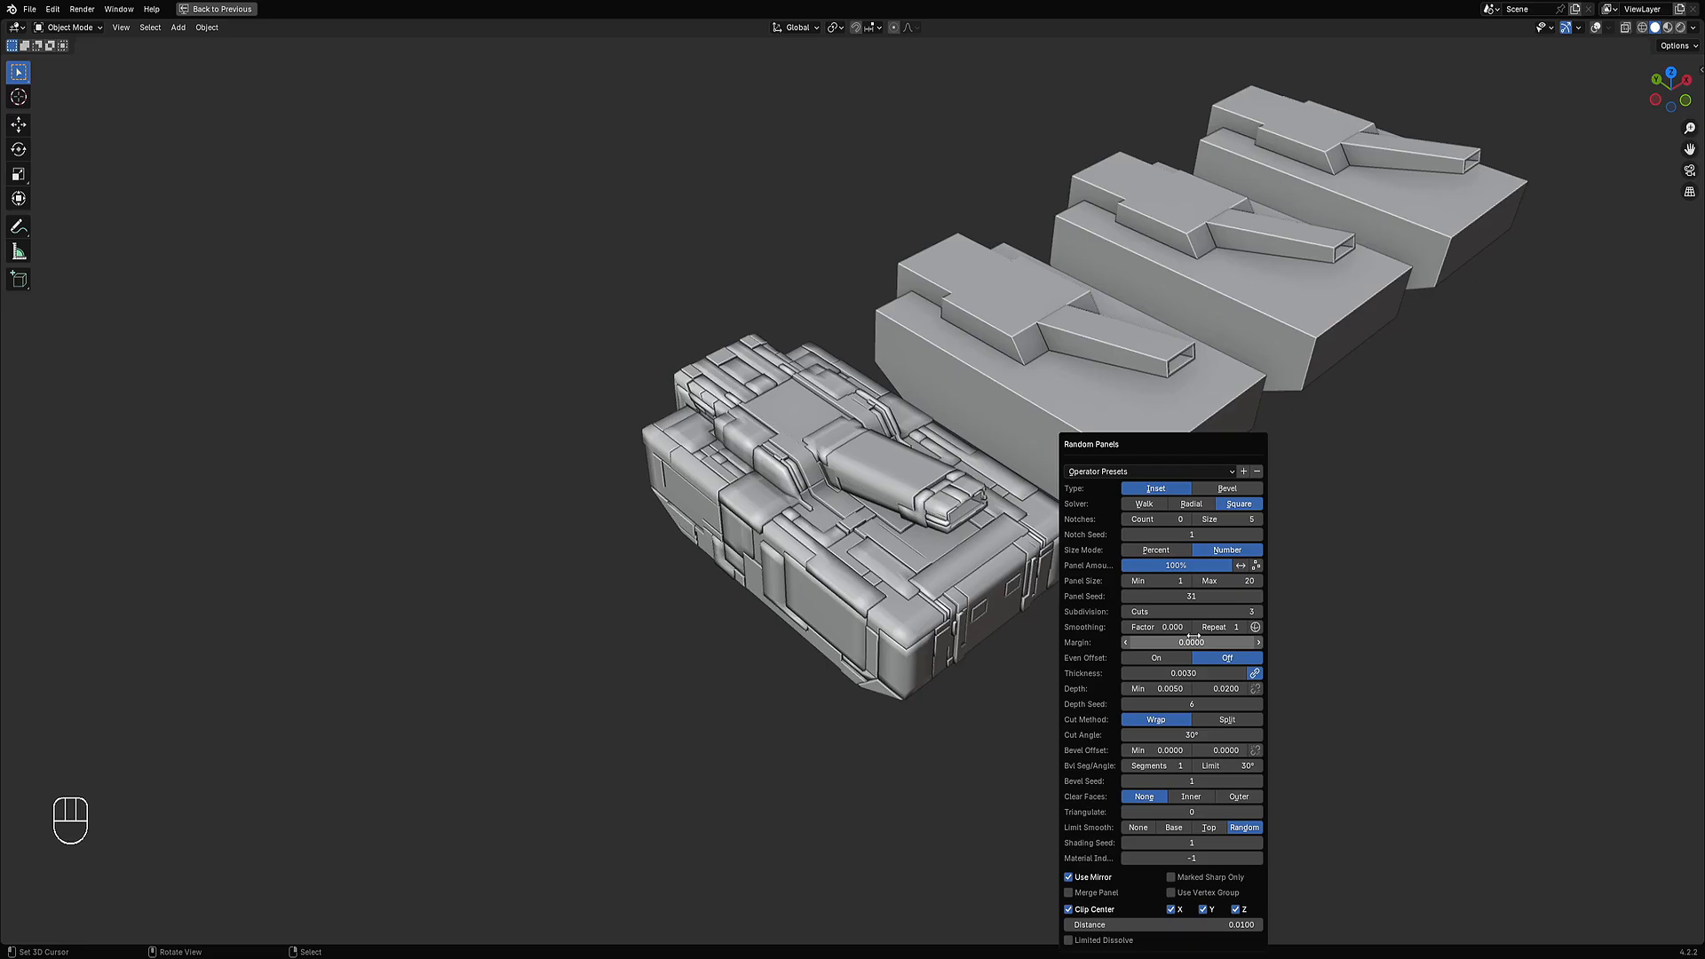
pyautogui.moveTo(817, 540); pyautogui.dragTo(782, 533, button='middle')
# Set the maximum panel size to 50 and inspect the larger panels.
pyautogui.press('F9')
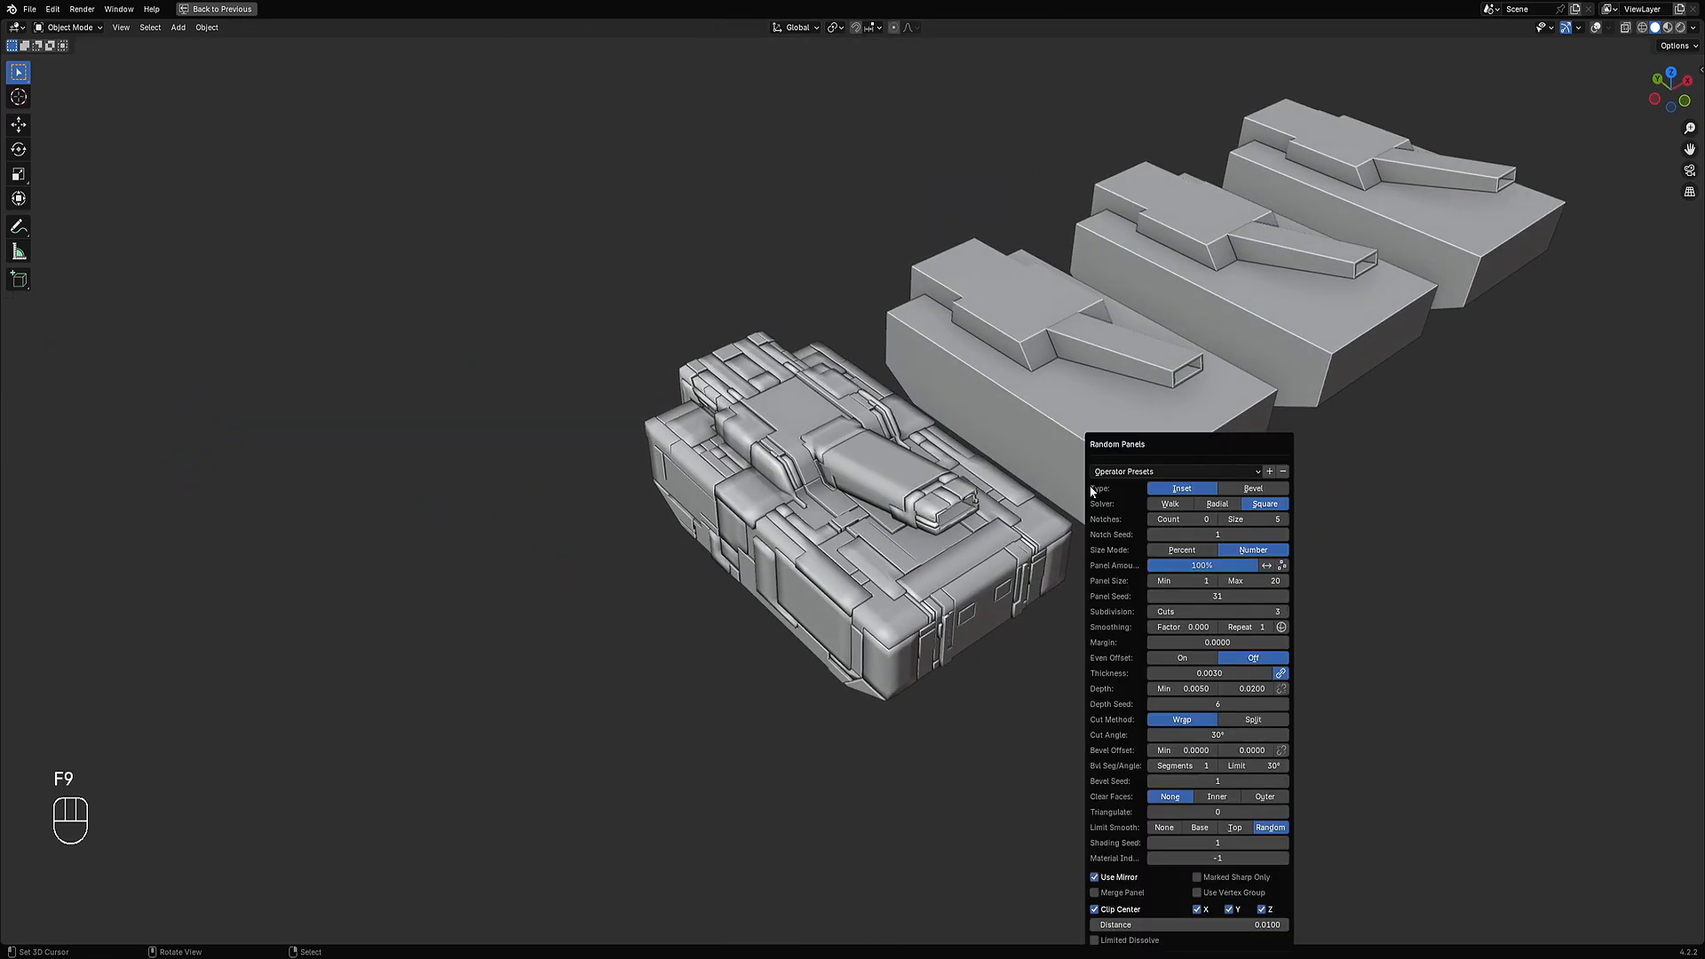
pyautogui.click(1248, 580)
pyautogui.write('5')
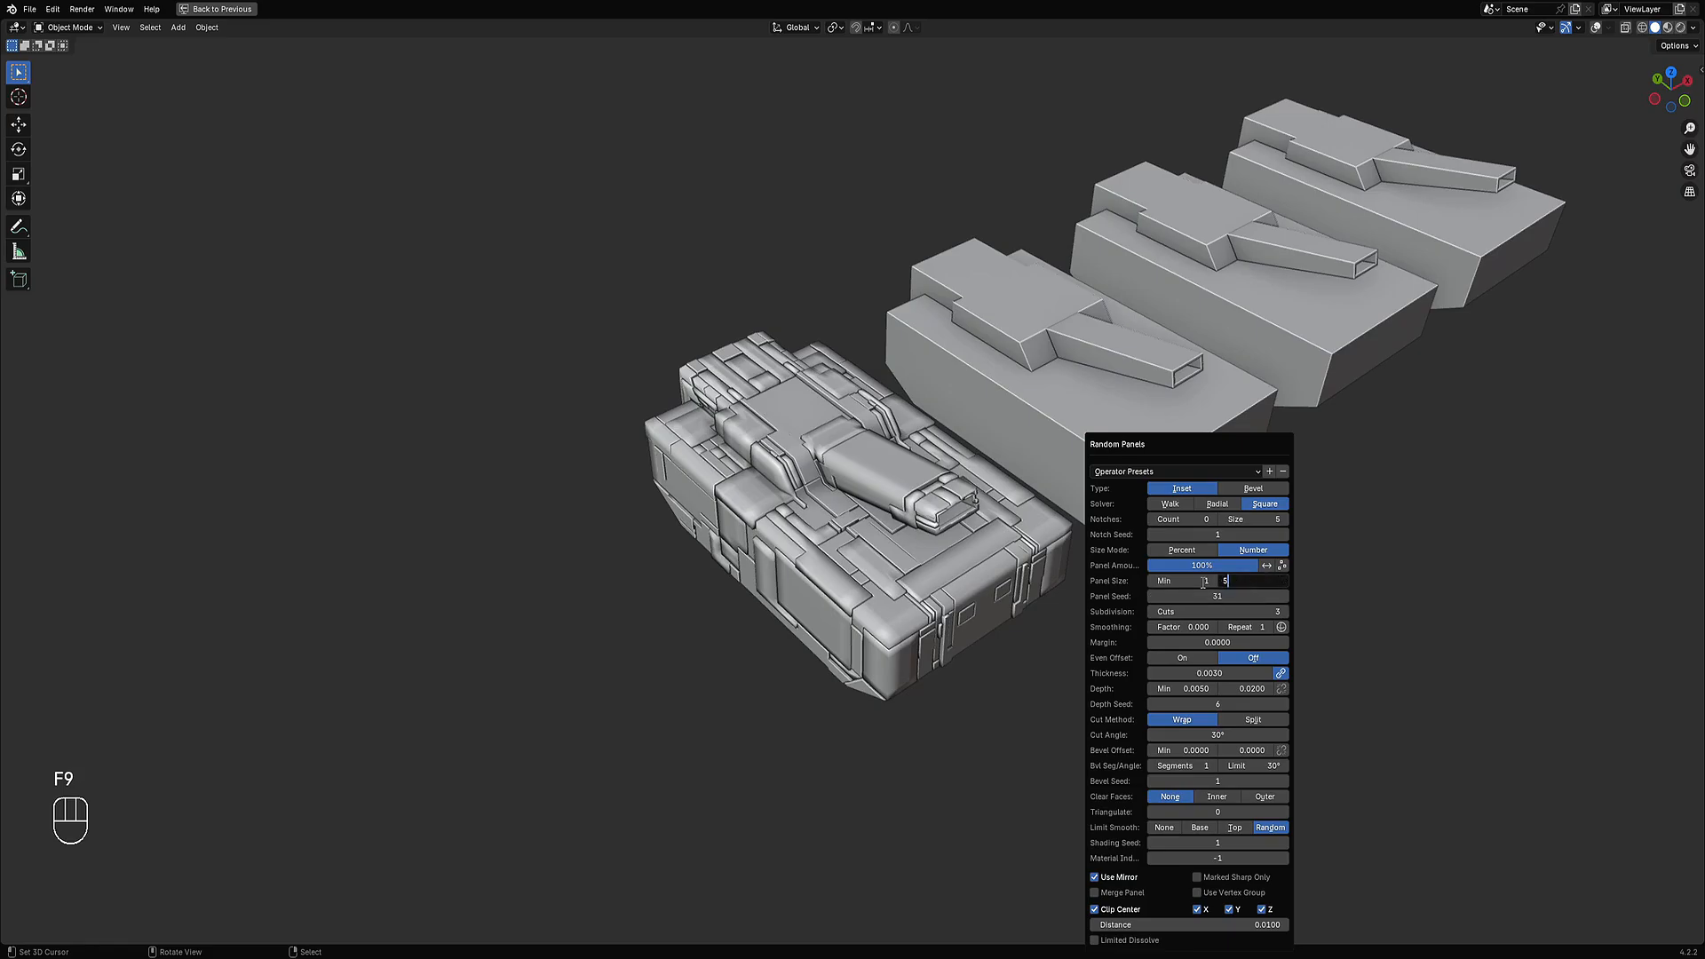
pyautogui.write('0')
pyautogui.press('Return')
pyautogui.moveTo(1065, 533); pyautogui.dragTo(1120, 521, button='middle')
# Set the minimum panel size to 4 and try higher panel seeds up to 42.
pyautogui.press('F9')
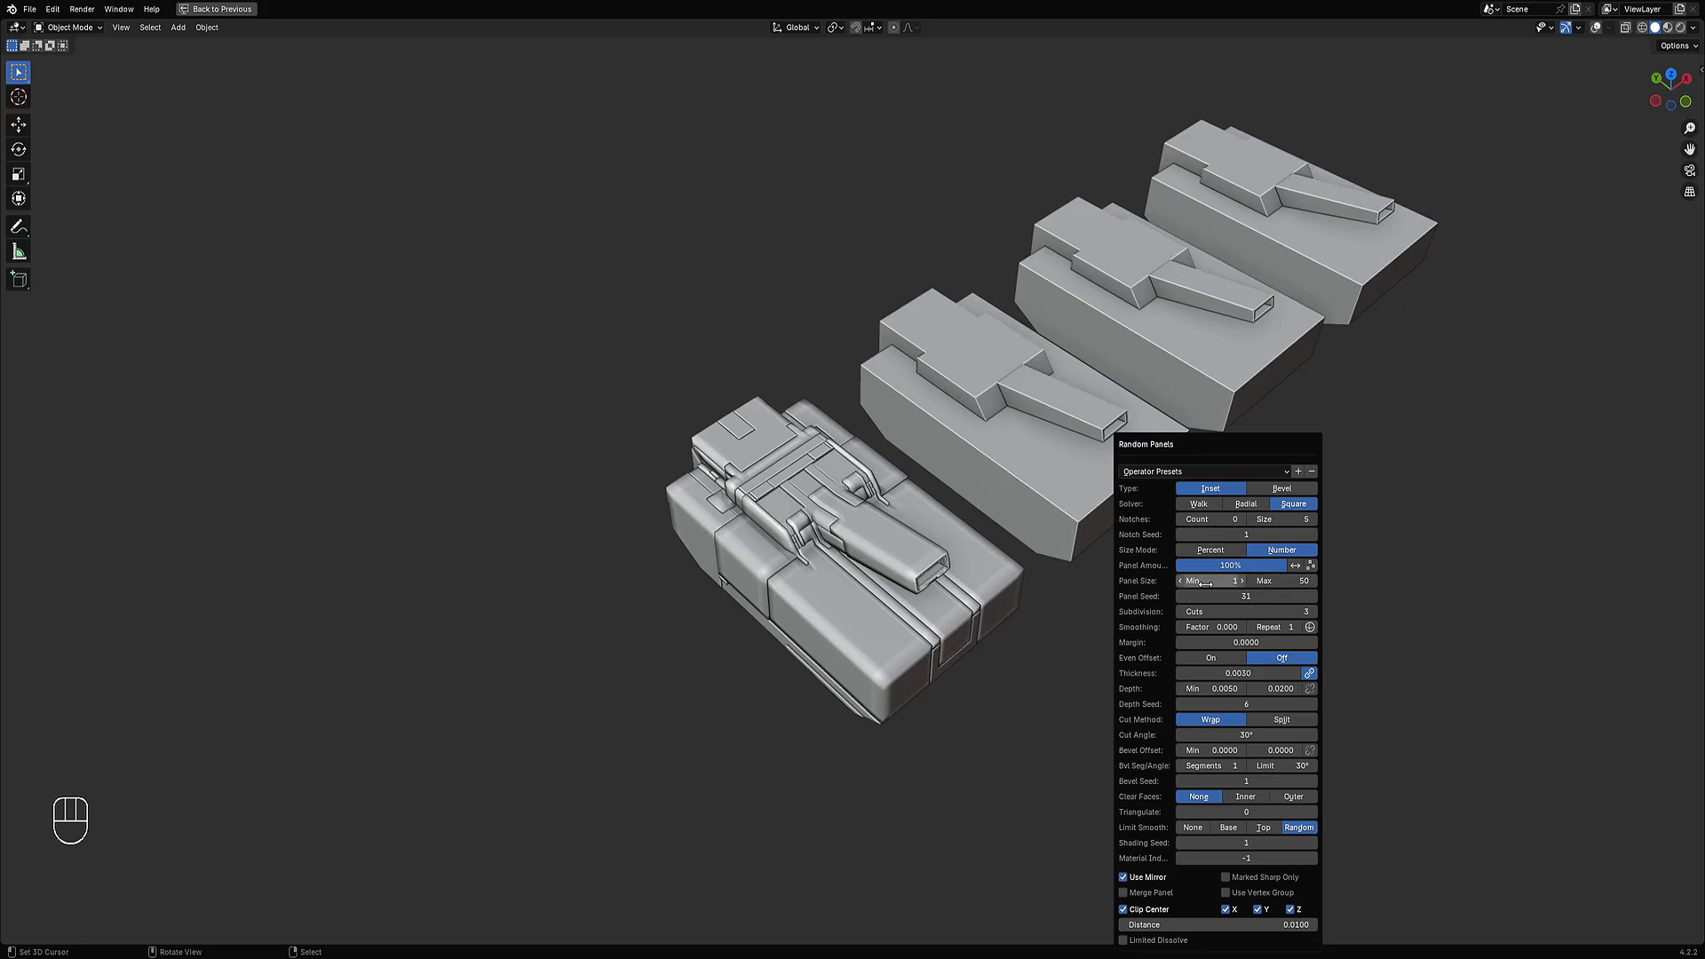
pyautogui.keyDown('ctrl'); pyautogui.scroll(3, 1206, 583); pyautogui.keyUp('ctrl')
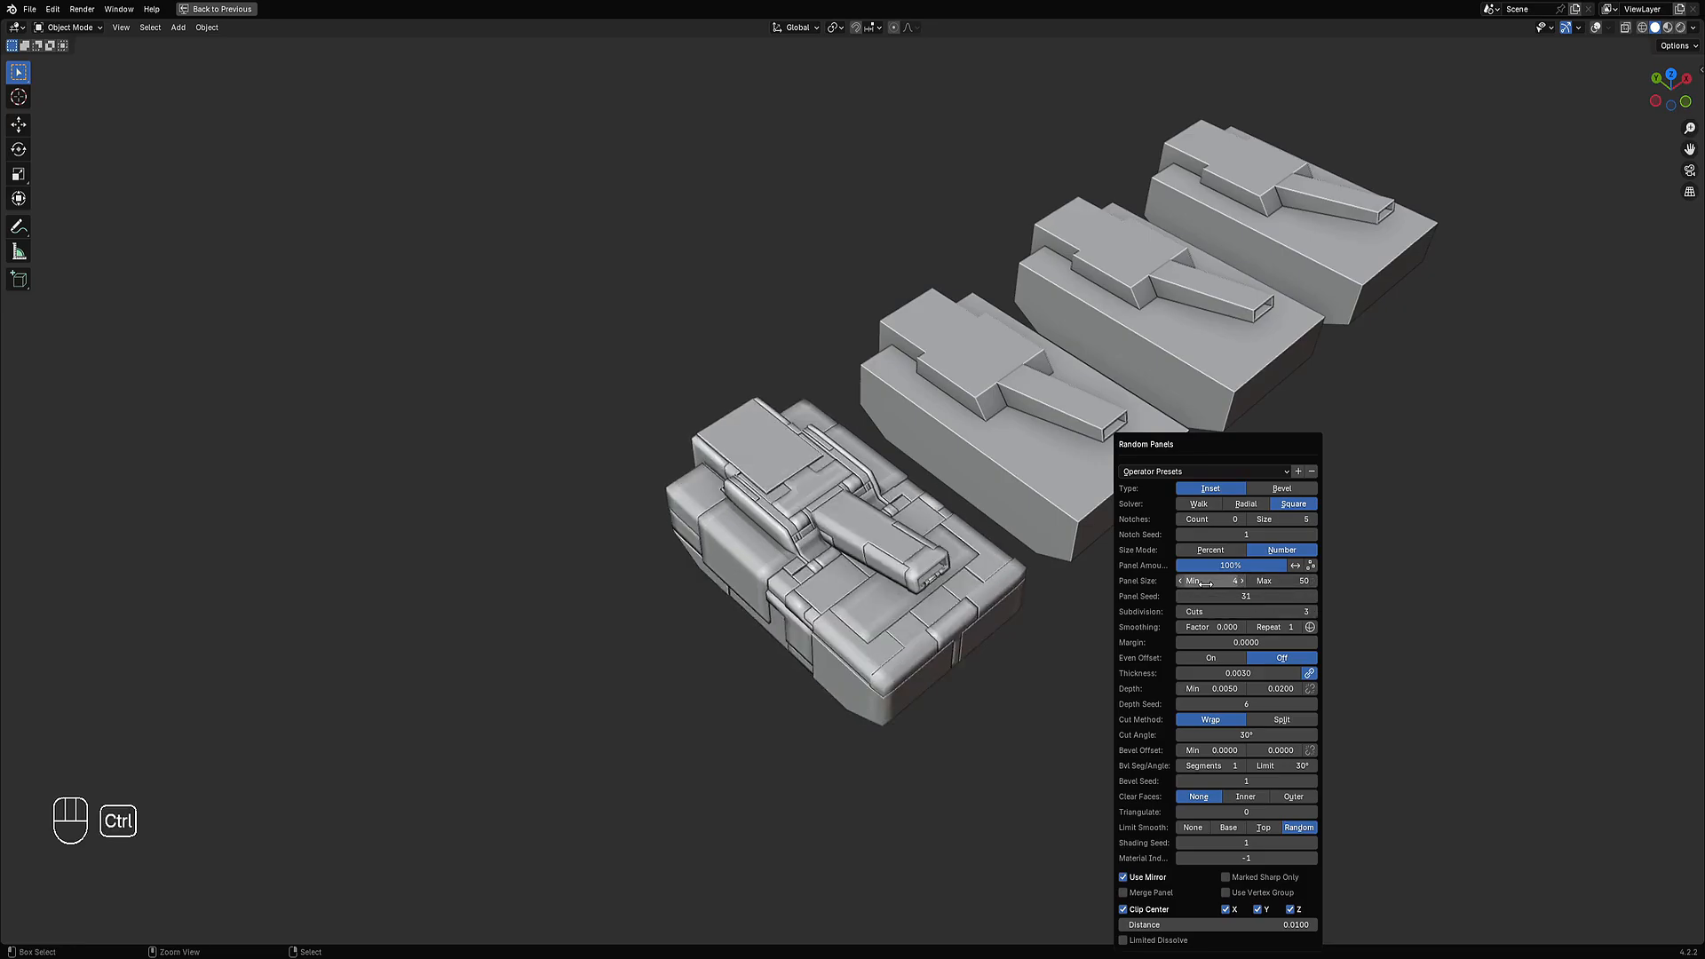
pyautogui.keyDown('ctrl'); pyautogui.scroll(3, 1227, 595); pyautogui.keyUp('ctrl')
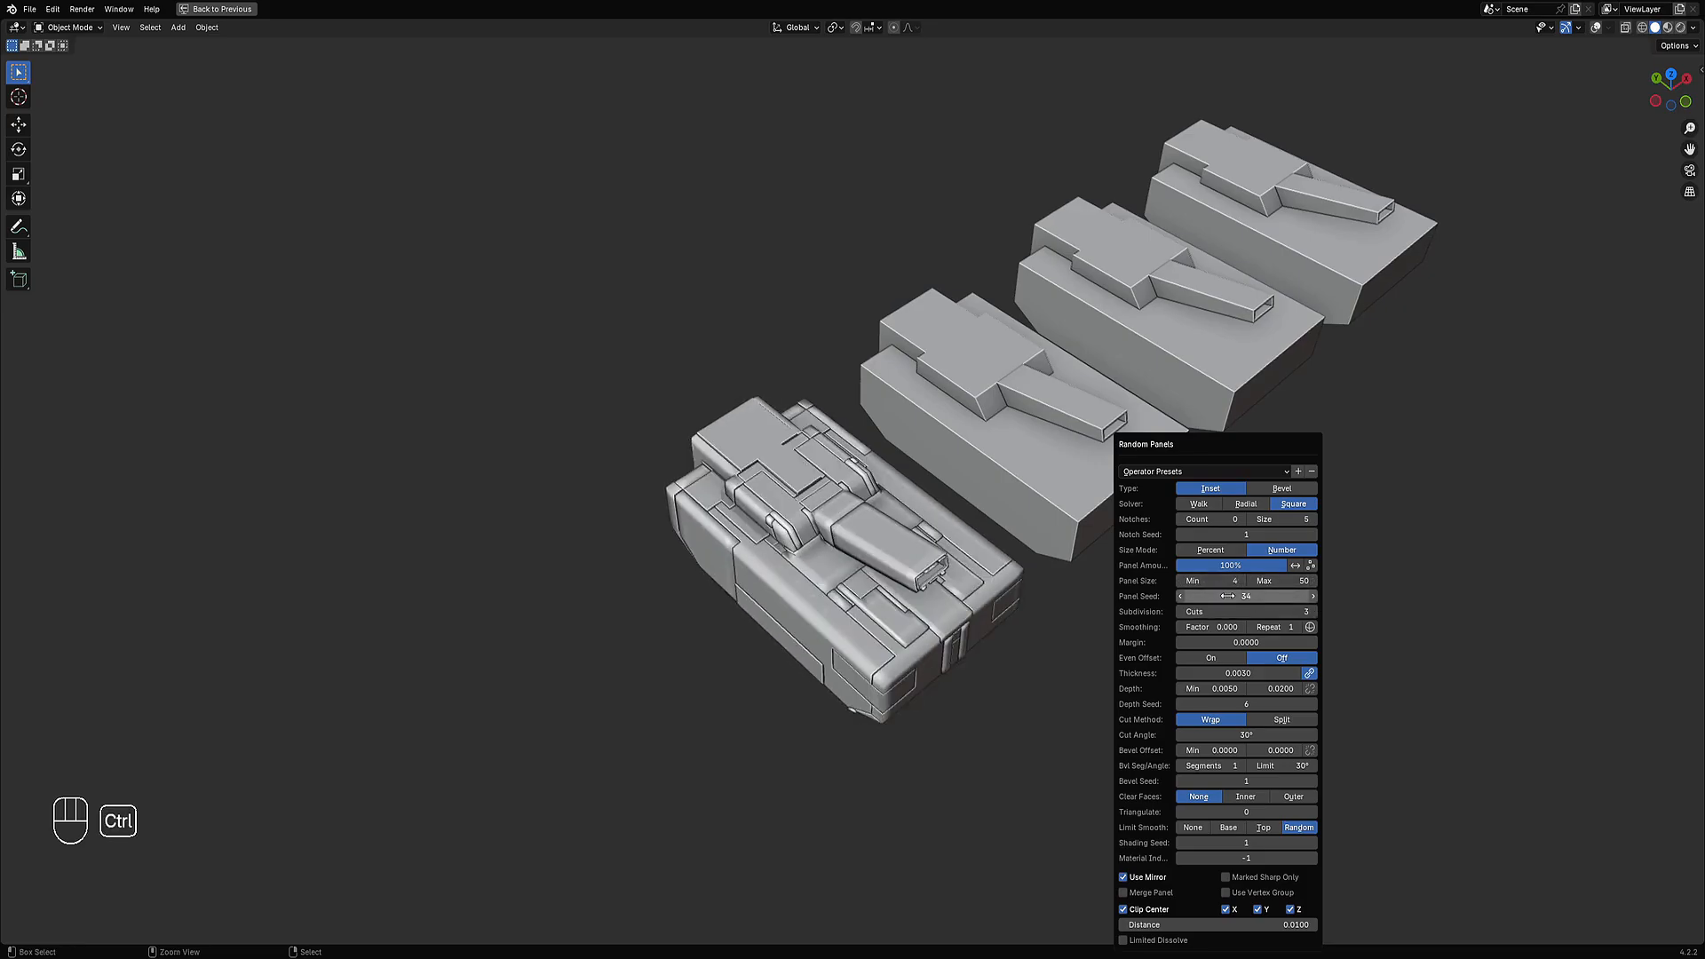
pyautogui.keyDown('ctrl'); pyautogui.scroll(8, 1229, 596); pyautogui.keyUp('ctrl')
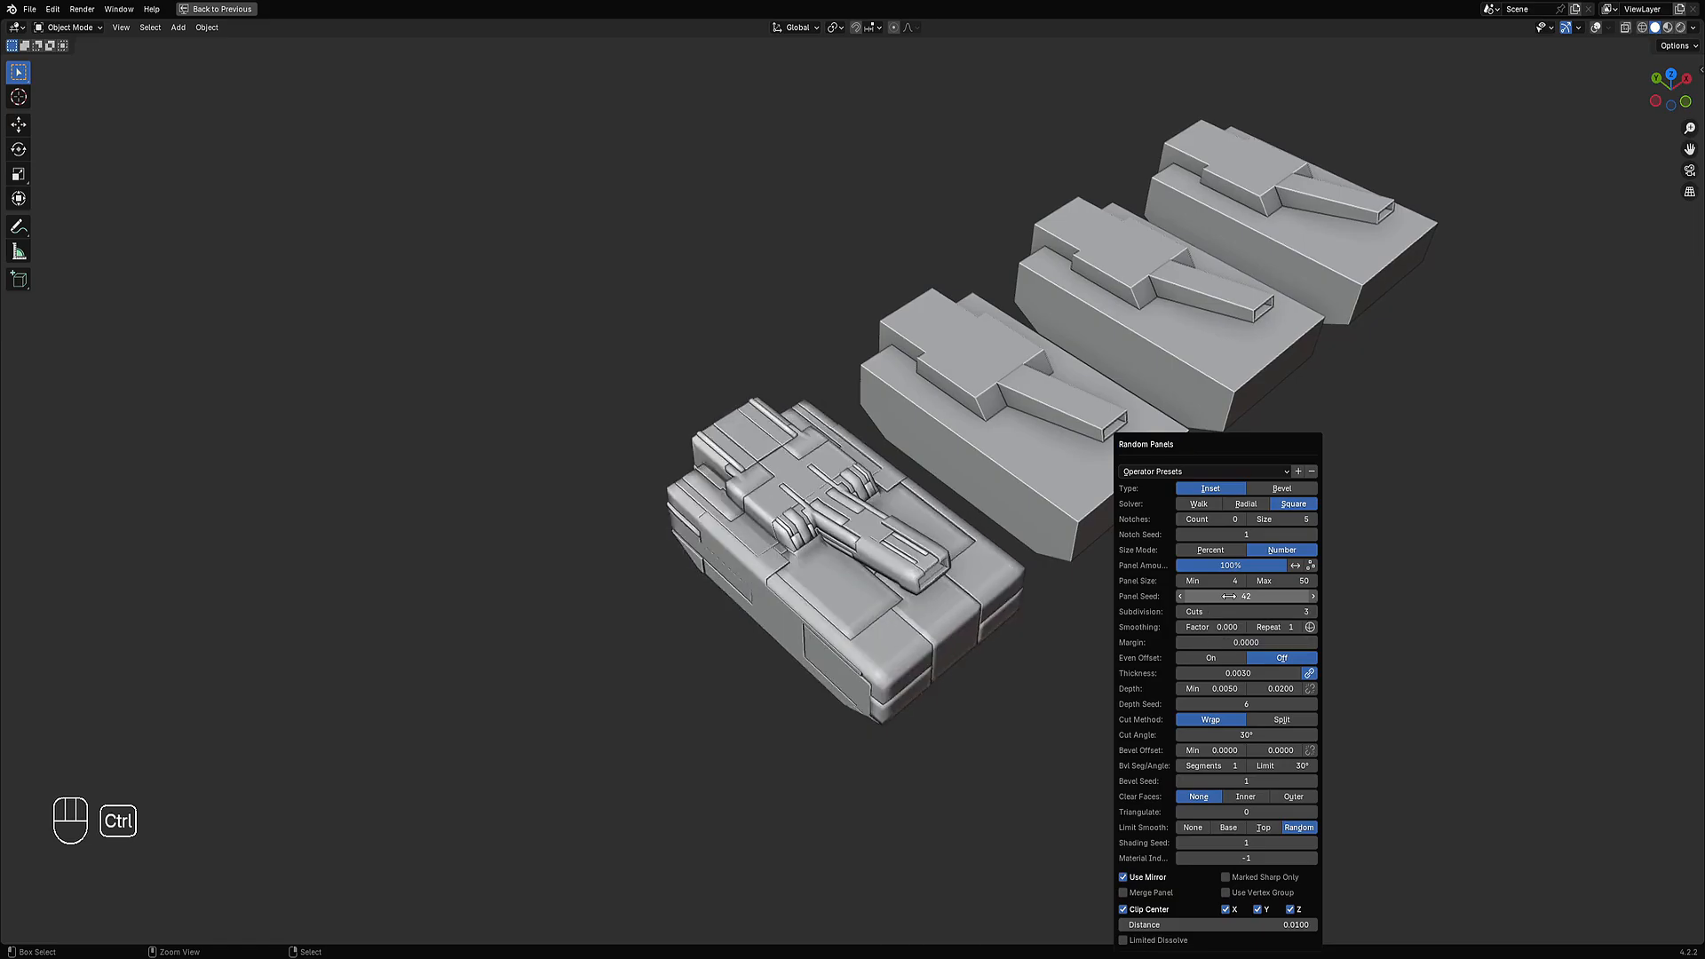
# Try panel seeds from 44 up to 49 on the original tank.
pyautogui.keyDown('ctrl'); pyautogui.scroll(2, 1228, 596); pyautogui.keyUp('ctrl')
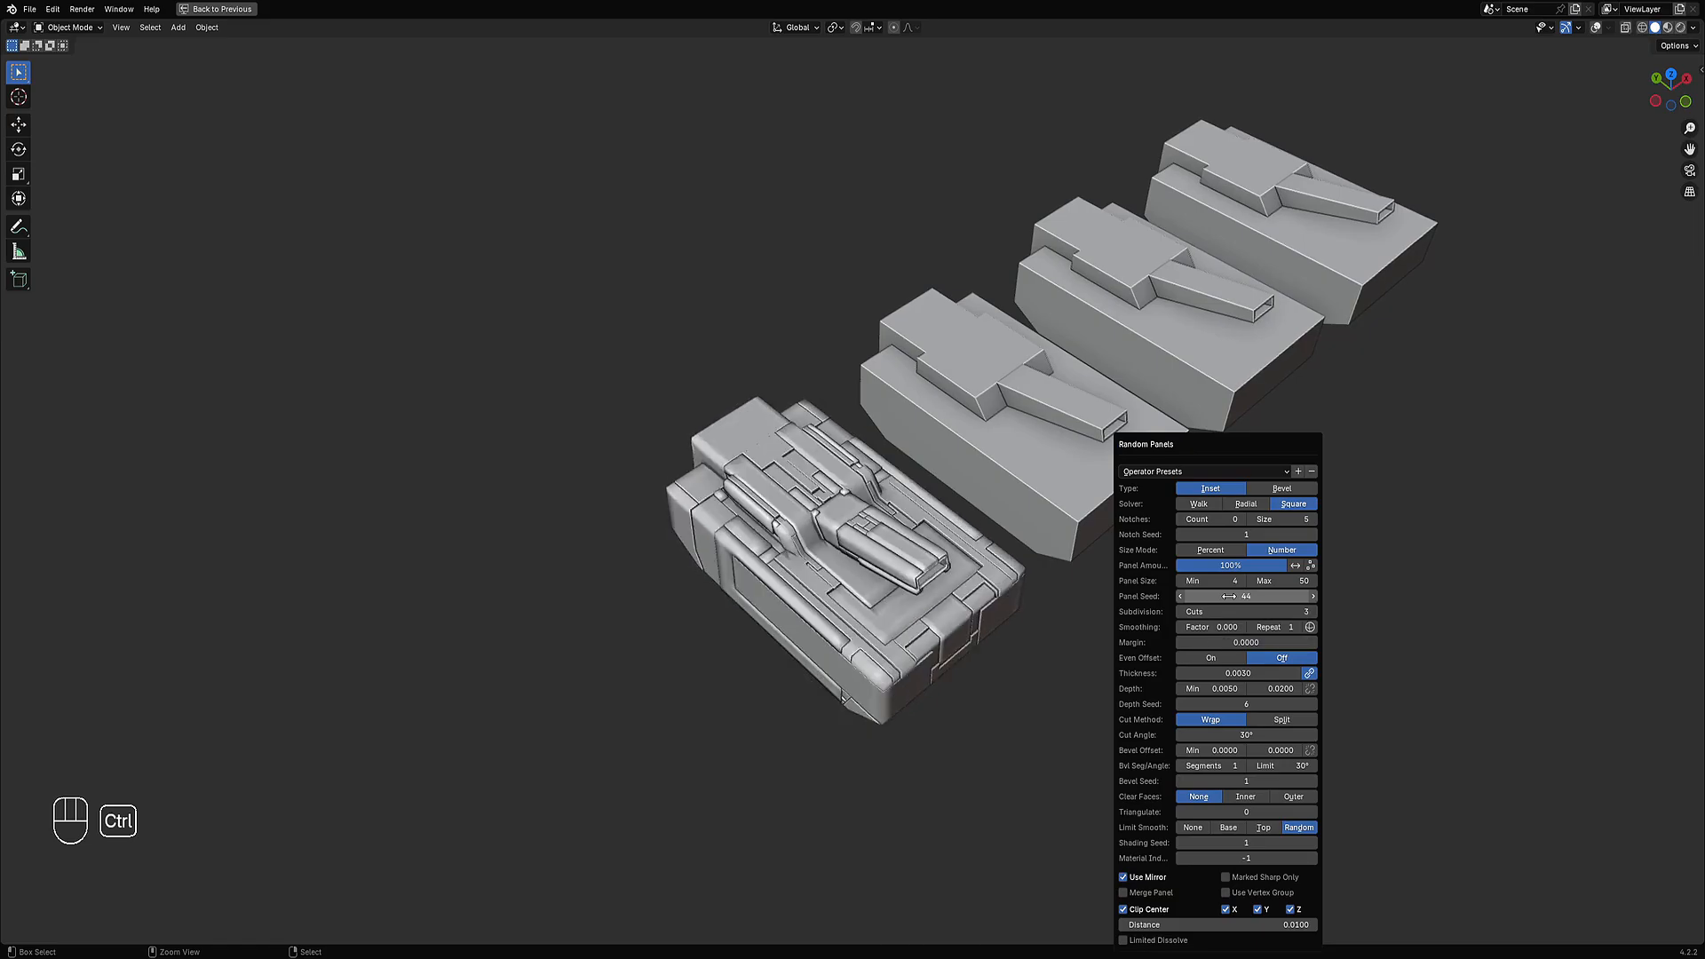
pyautogui.moveTo(1304, 577); pyautogui.dragTo(1199, 577)
pyautogui.rightClick(1304, 577)
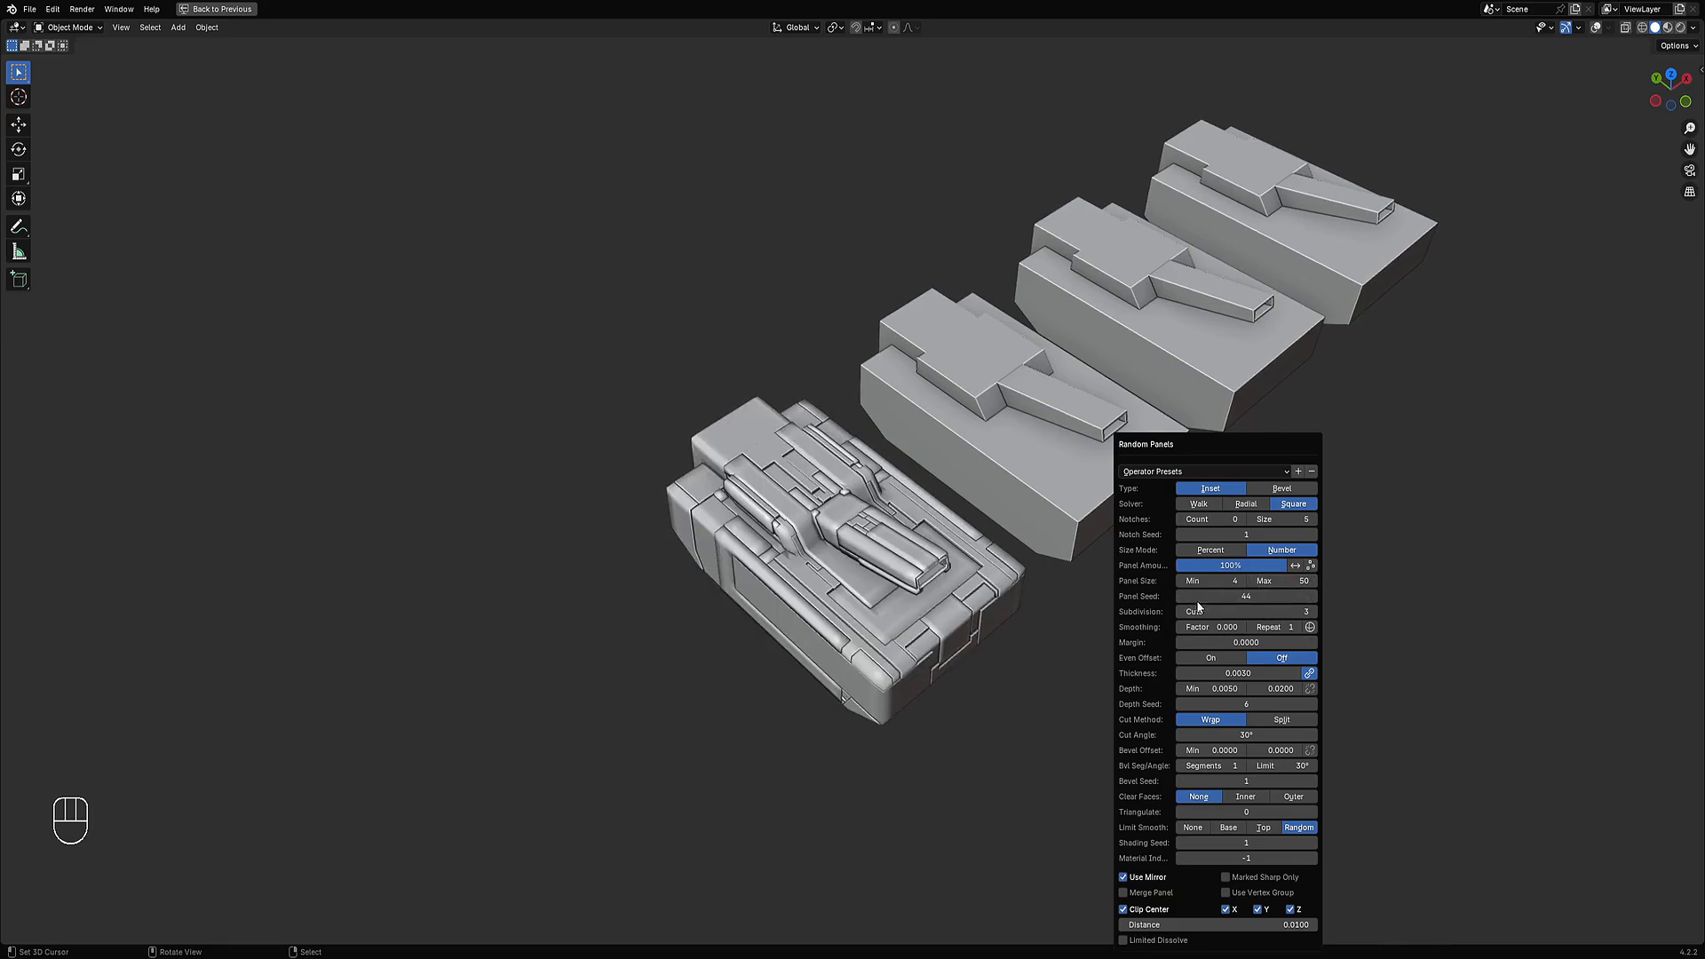
pyautogui.keyDown('ctrl'); pyautogui.scroll(3, 1230, 596); pyautogui.keyUp('ctrl')
pyautogui.keyDown('ctrl'); pyautogui.scroll(2, 1230, 596); pyautogui.keyUp('ctrl')
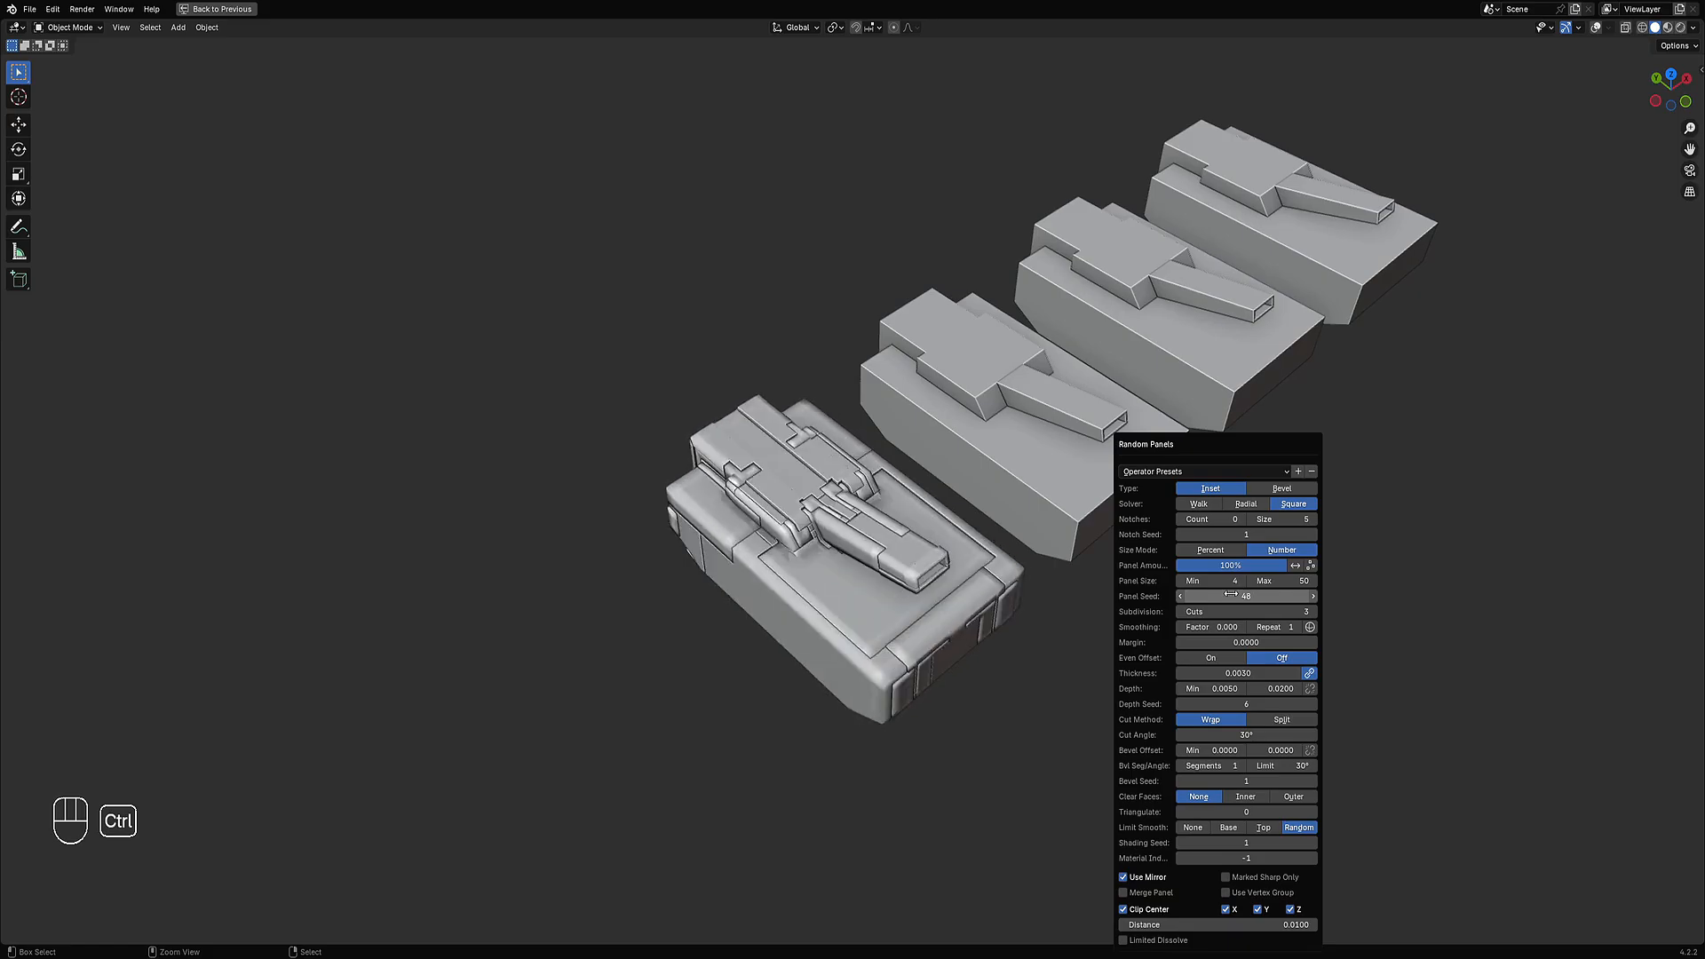
pyautogui.moveTo(1093, 542); pyautogui.dragTo(1044, 556, button='middle')
# Enable Merge Panel for the tank's random panels and inspect the result up close.
pyautogui.press('F9')
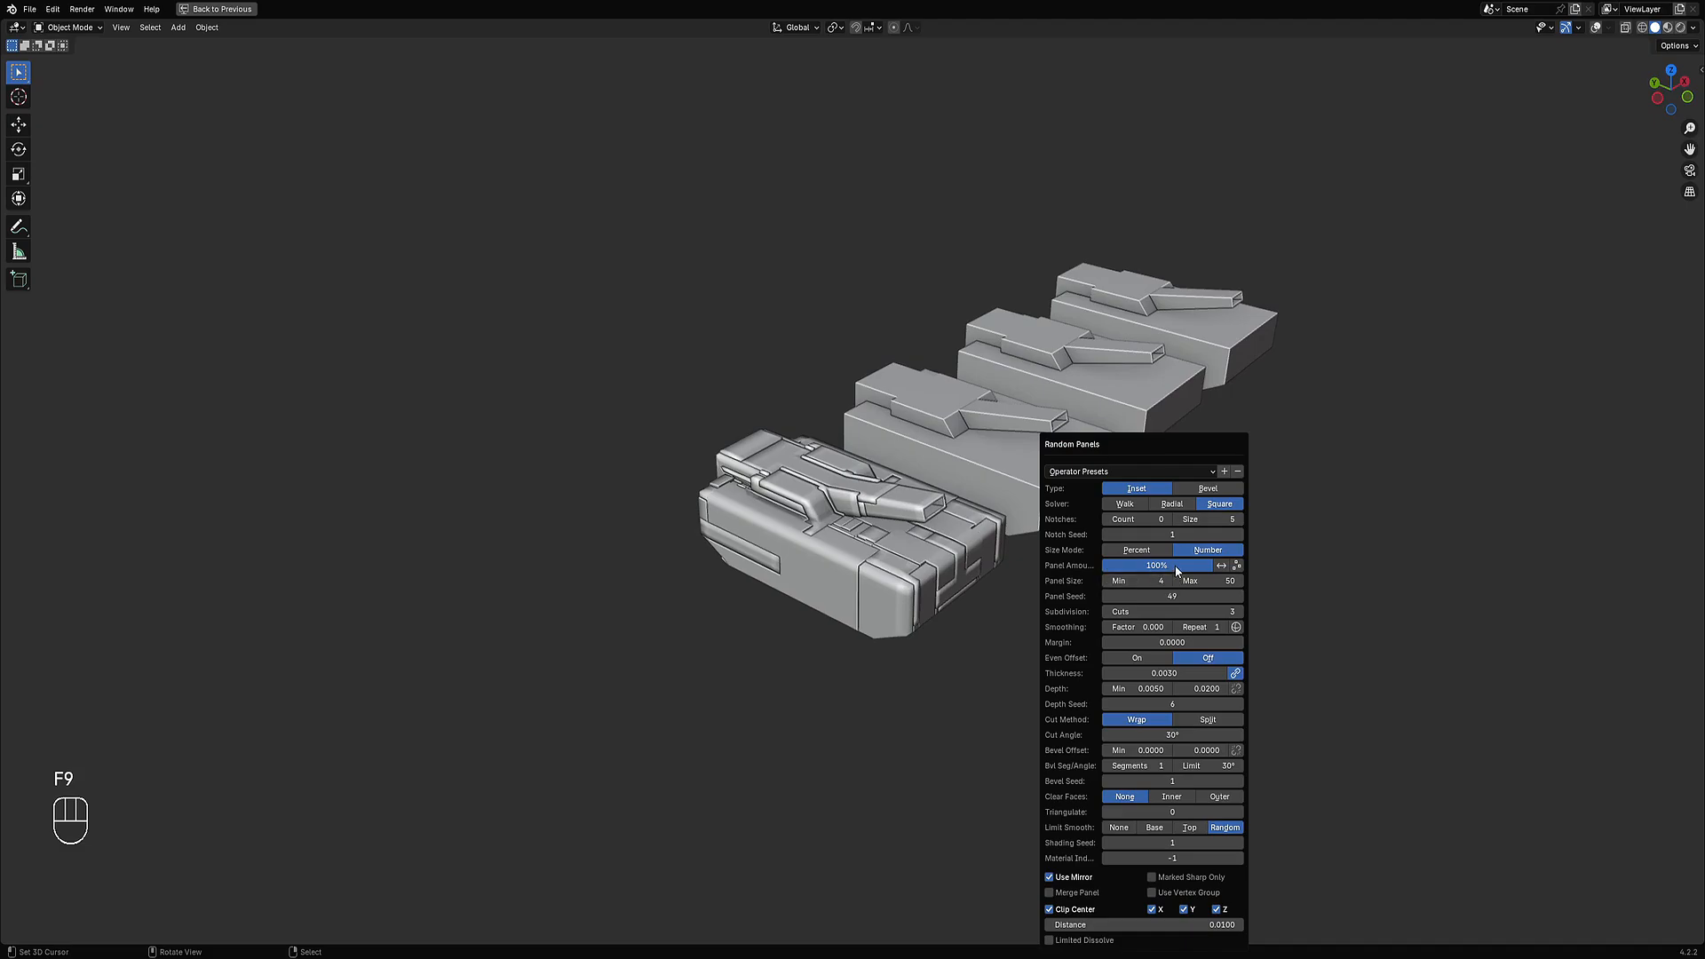
pyautogui.moveTo(1177, 565); pyautogui.dragTo(1213, 566)
pyautogui.moveTo(897, 876); pyautogui.dragTo(1073, 594, button='middle')
pyautogui.scroll(4, 1039, 620)
pyautogui.press('F9')
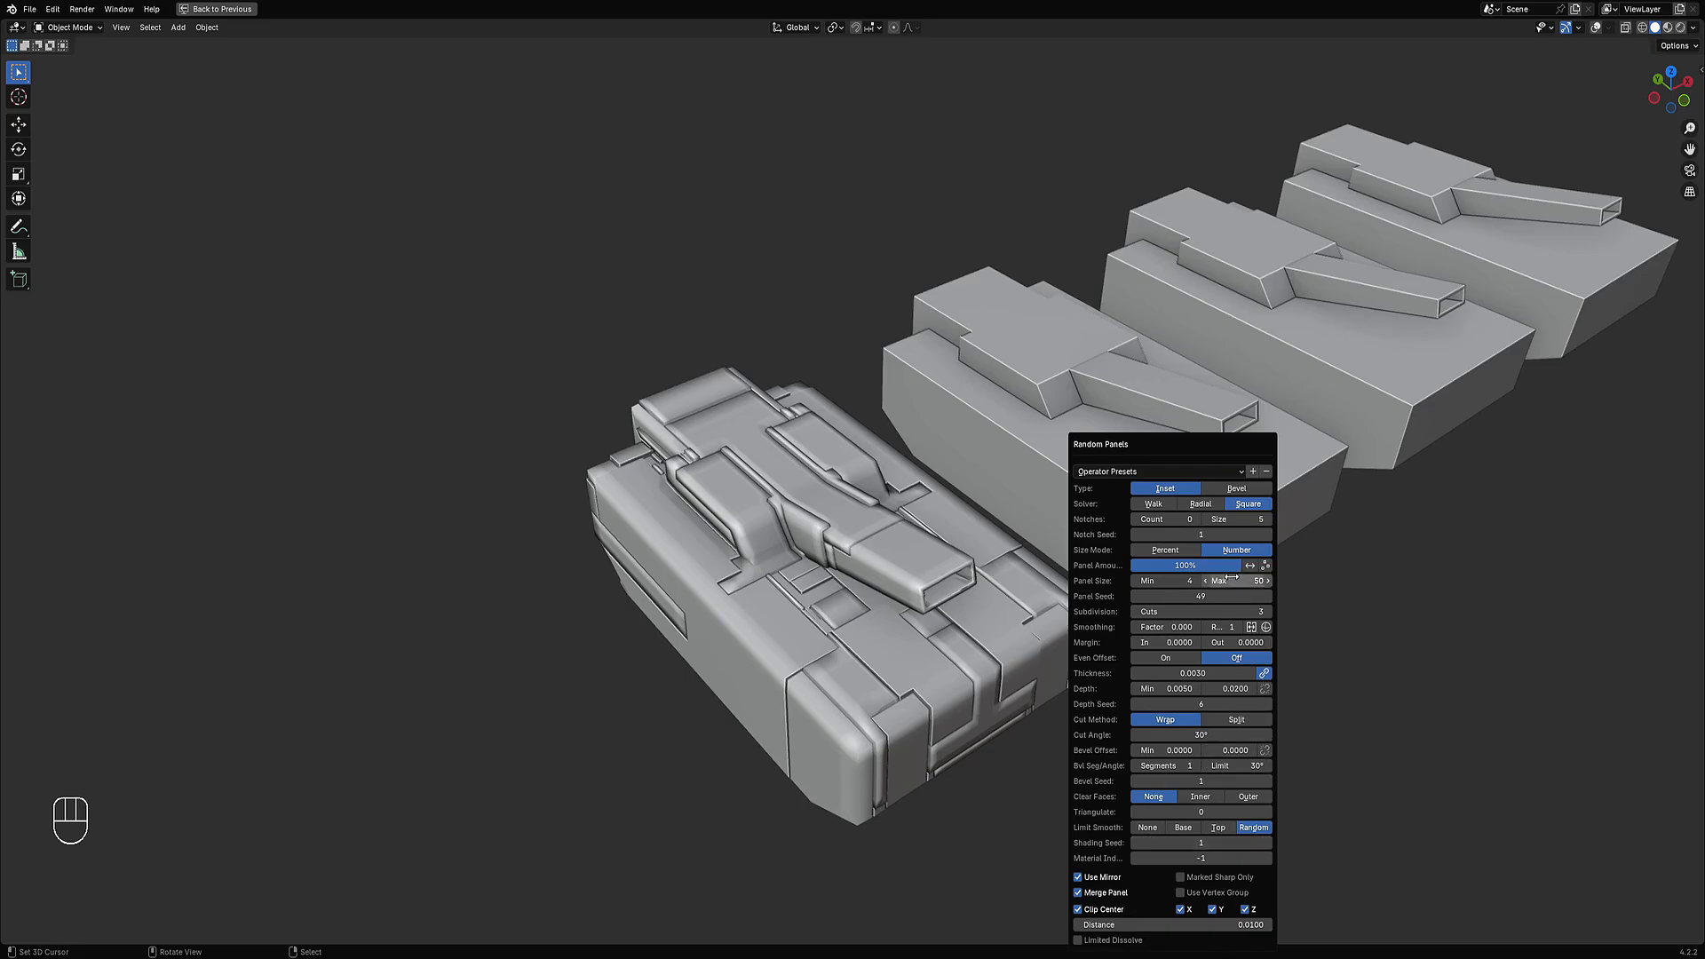
# Try panel seed 44 with a 55% panel amount and the option beside the amount enabled, and inspect the gaps.
pyautogui.moveTo(1201, 596)
pyautogui.mouseDown()
pyautogui.moveTo(1182, 595)
pyautogui.moveTo(1206, 566)
pyautogui.moveTo(1177, 566)
pyautogui.moveTo(1194, 568)
pyautogui.mouseUp()
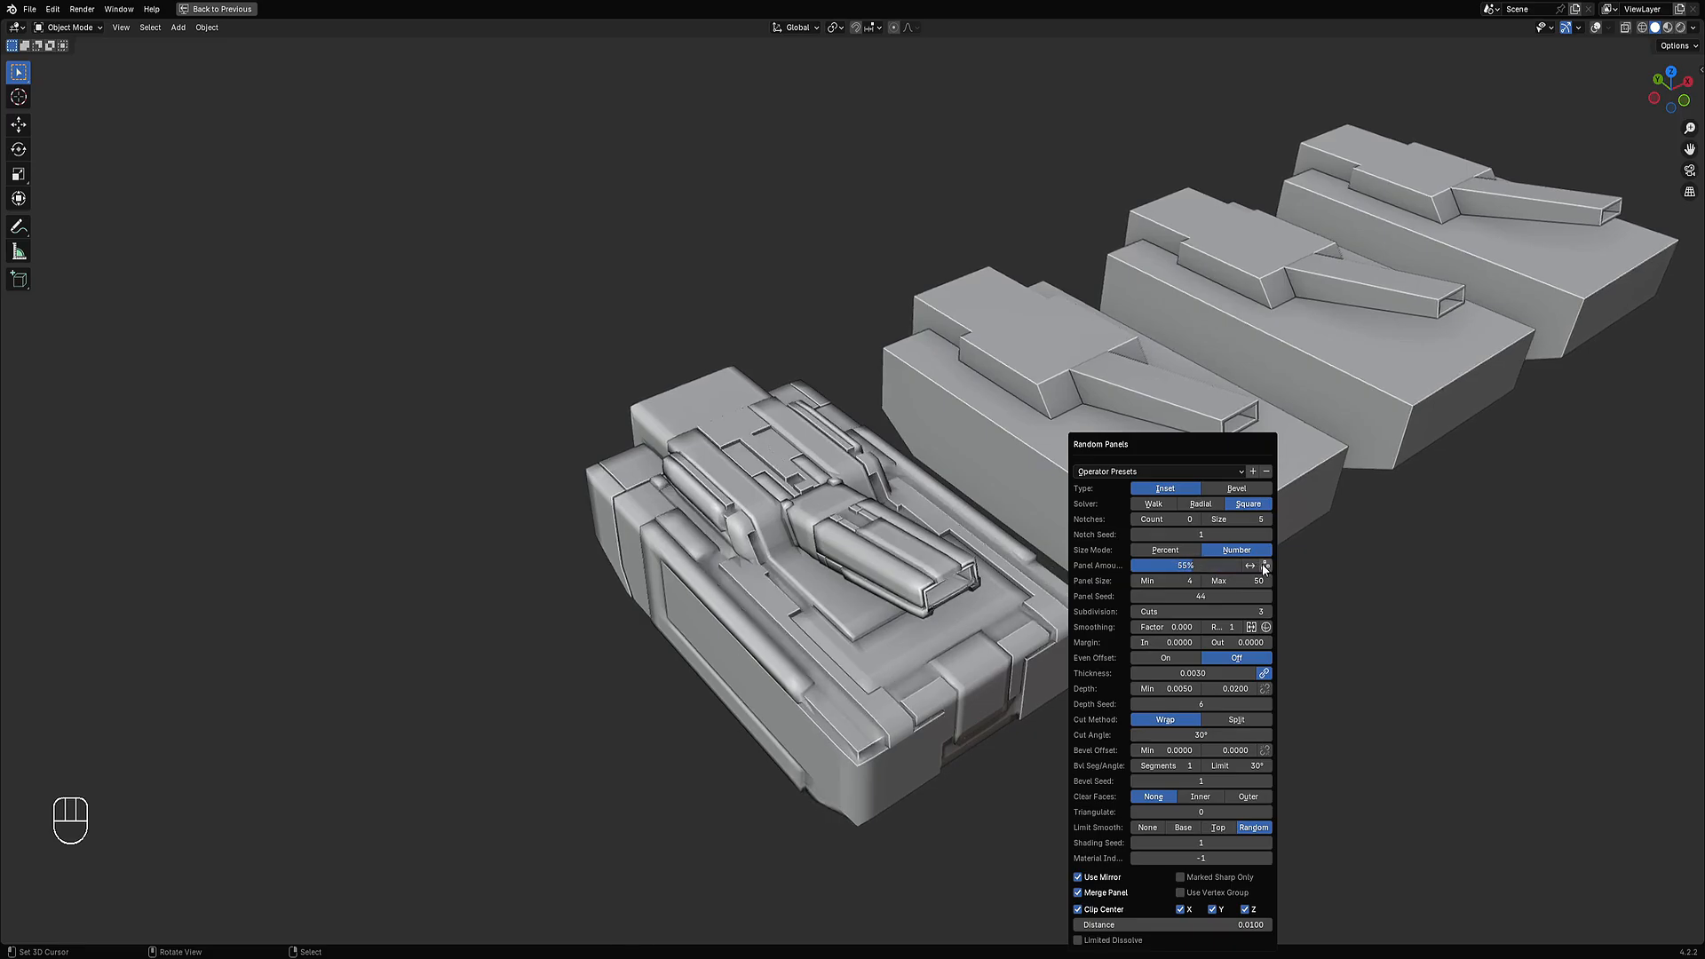
pyautogui.moveTo(897, 701); pyautogui.dragTo(909, 523, button='middle')
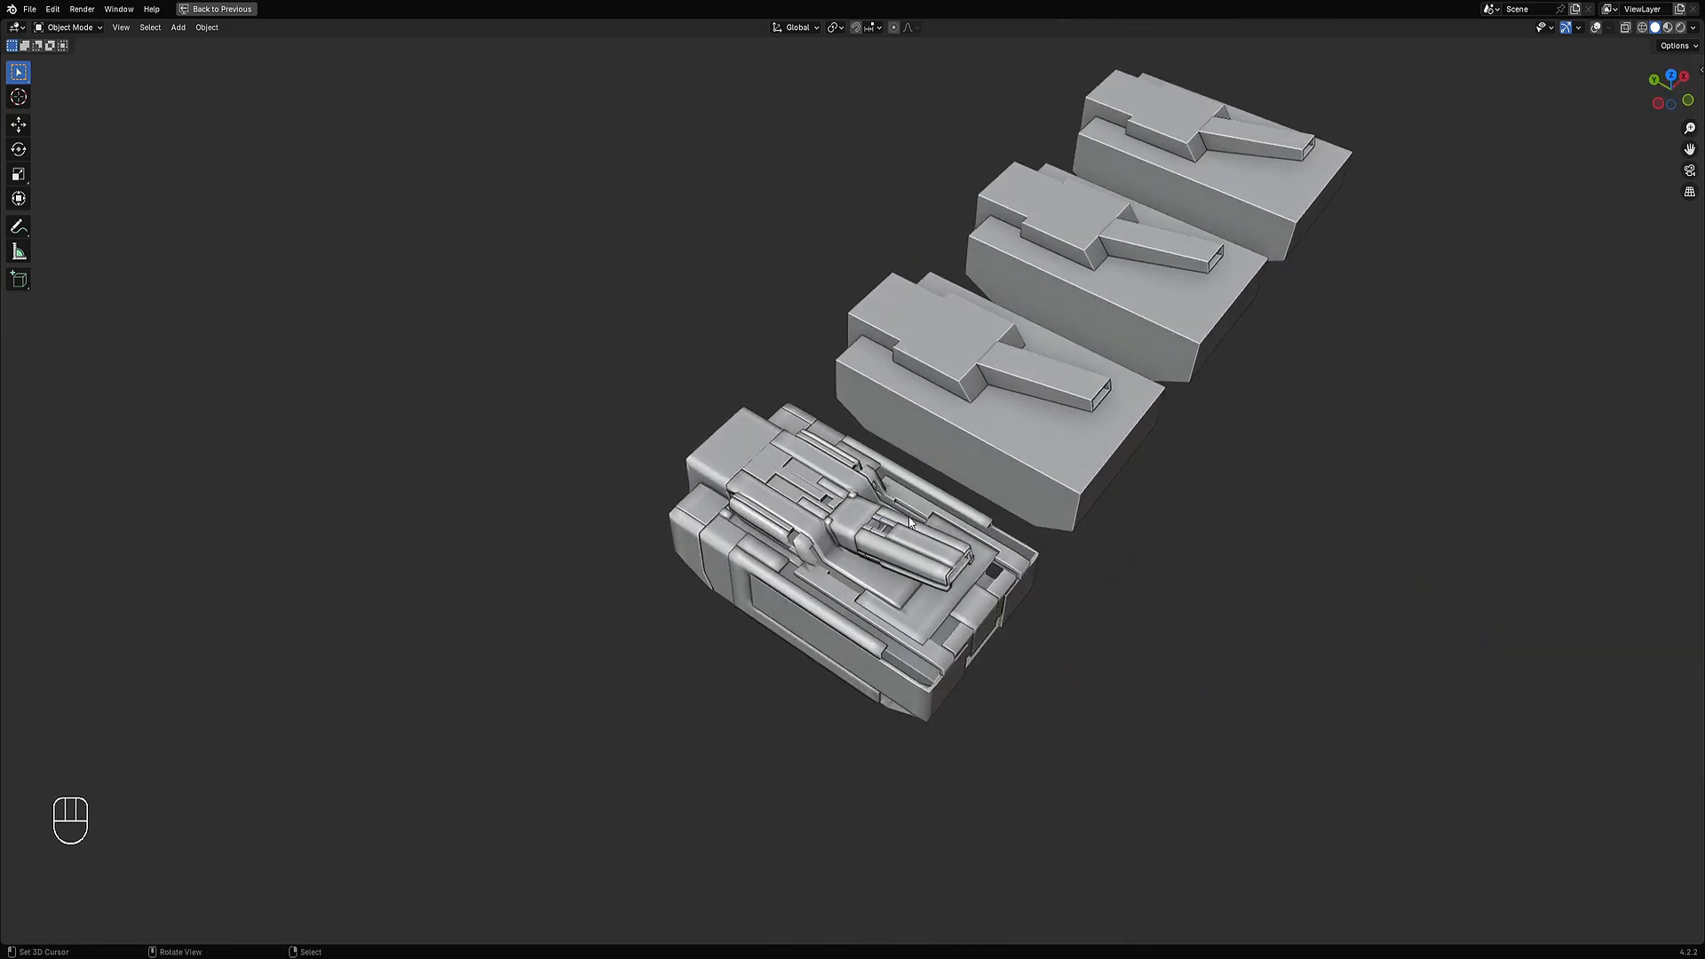
pyautogui.scroll(3, 1110, 611)
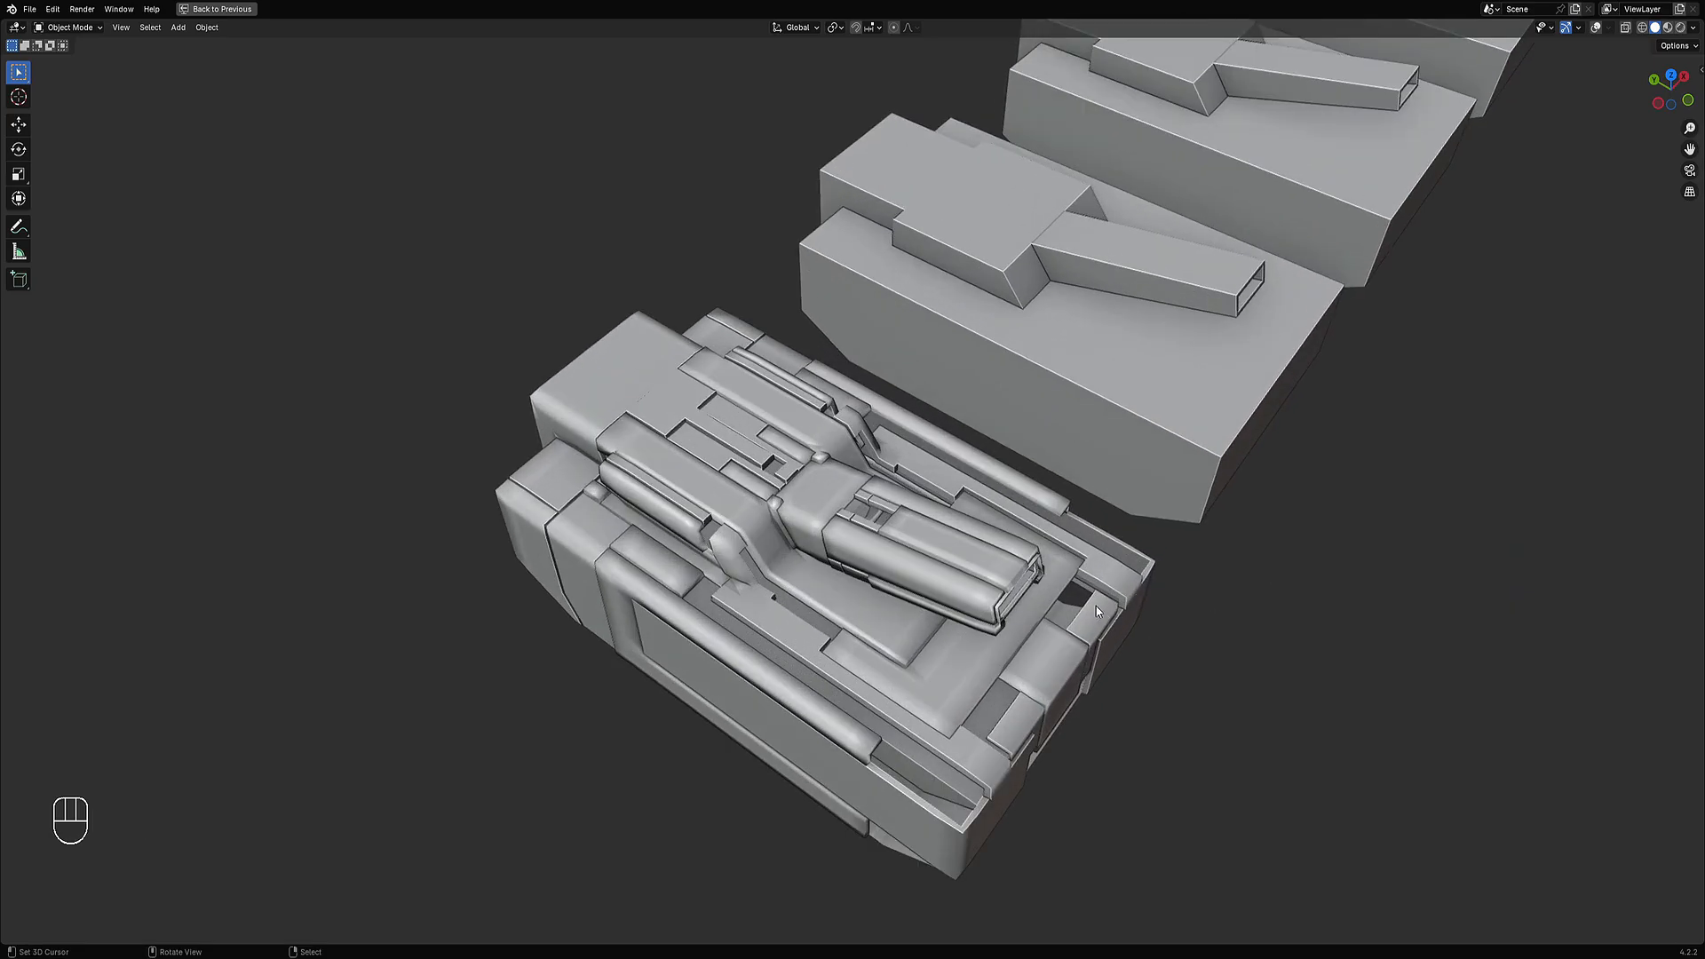
pyautogui.moveTo(1096, 606); pyautogui.dragTo(1073, 566, button='middle')
pyautogui.scroll(-1, 1073, 566)
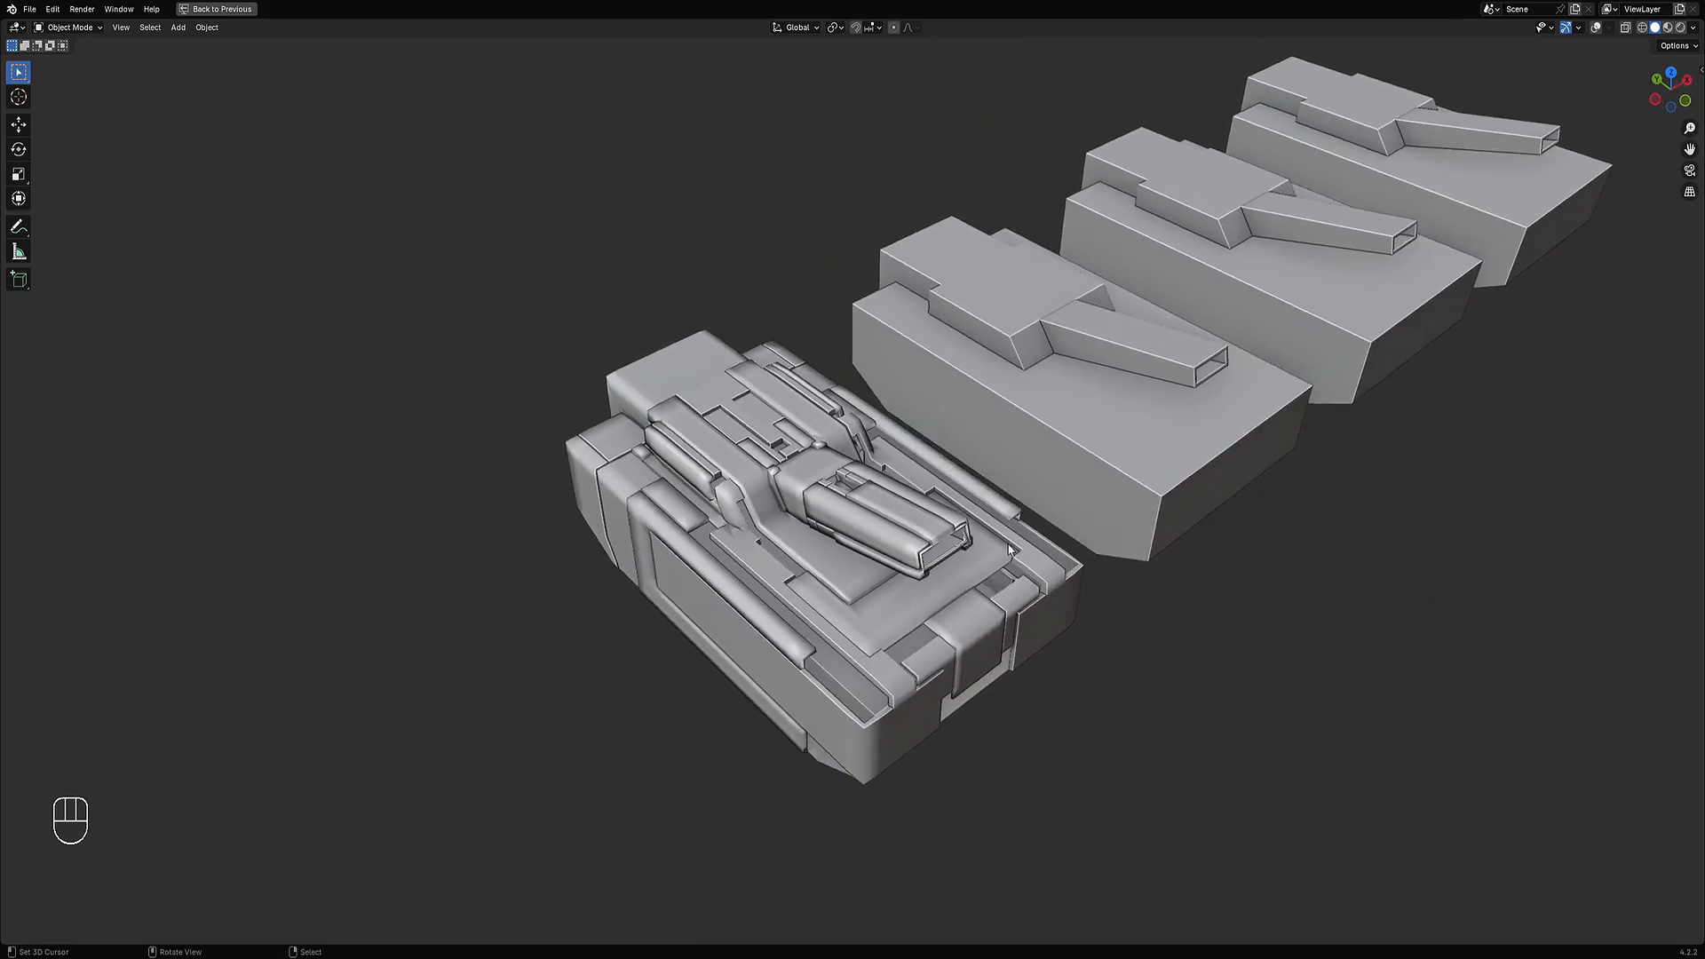
# Switch off the option beside the panel amount and restore the amount to 100%.
pyautogui.press('F9')
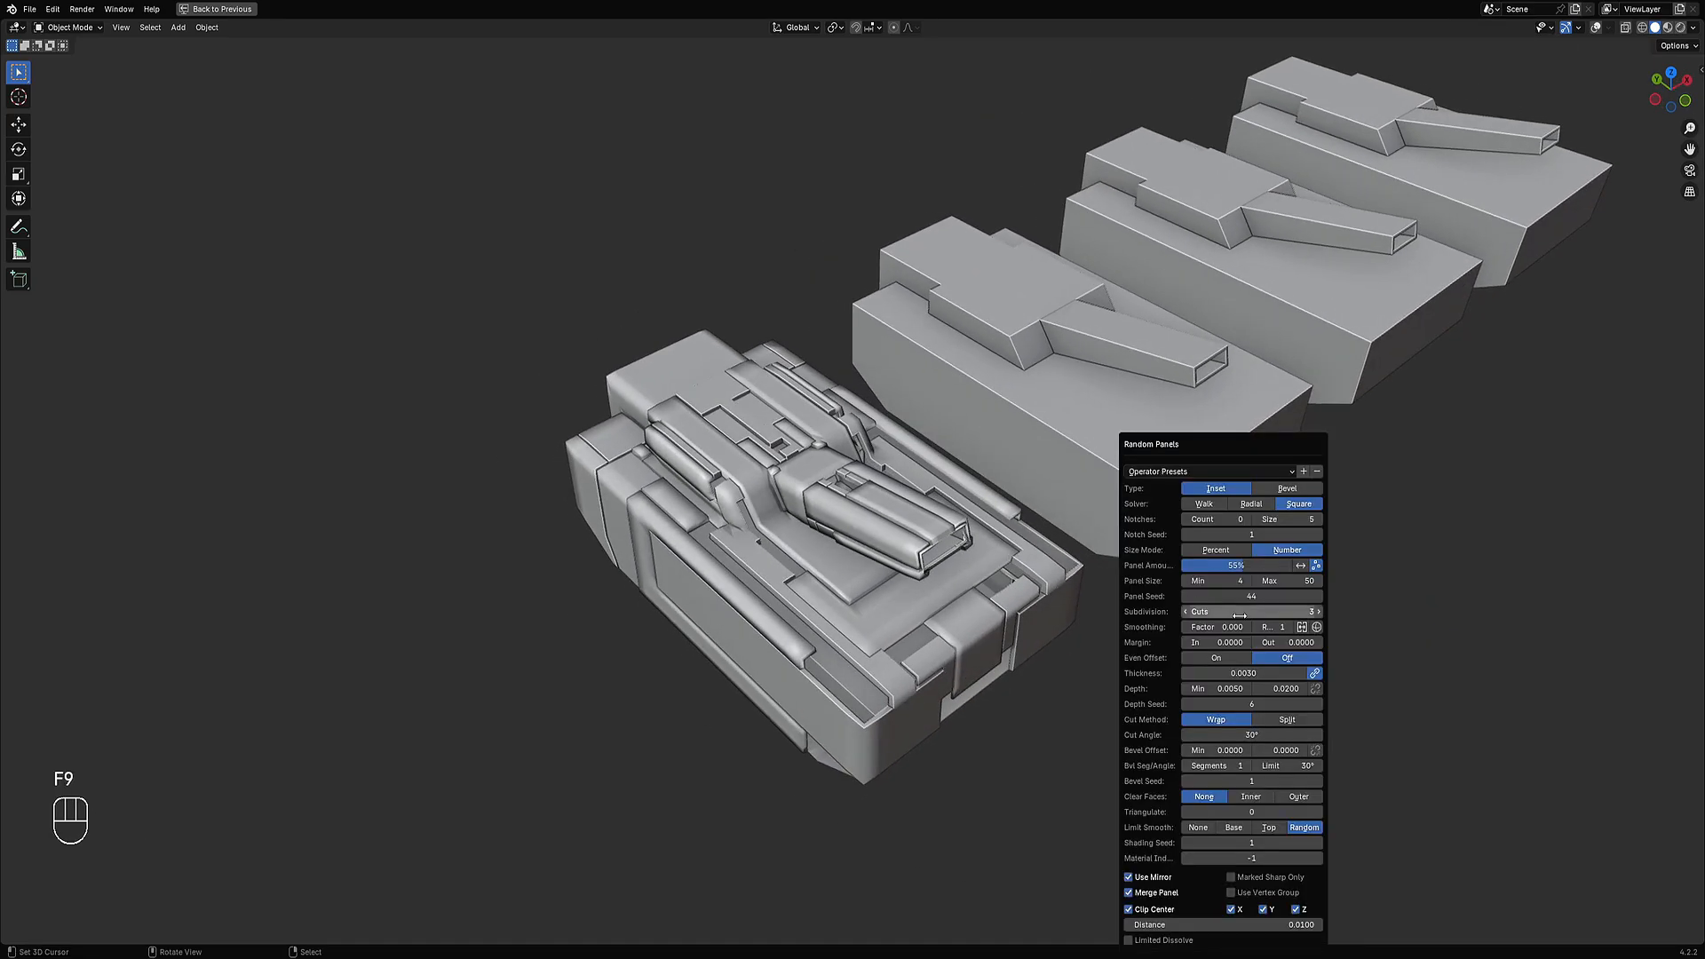
pyautogui.click(1315, 565)
pyautogui.moveTo(1242, 566); pyautogui.dragTo(1293, 565)
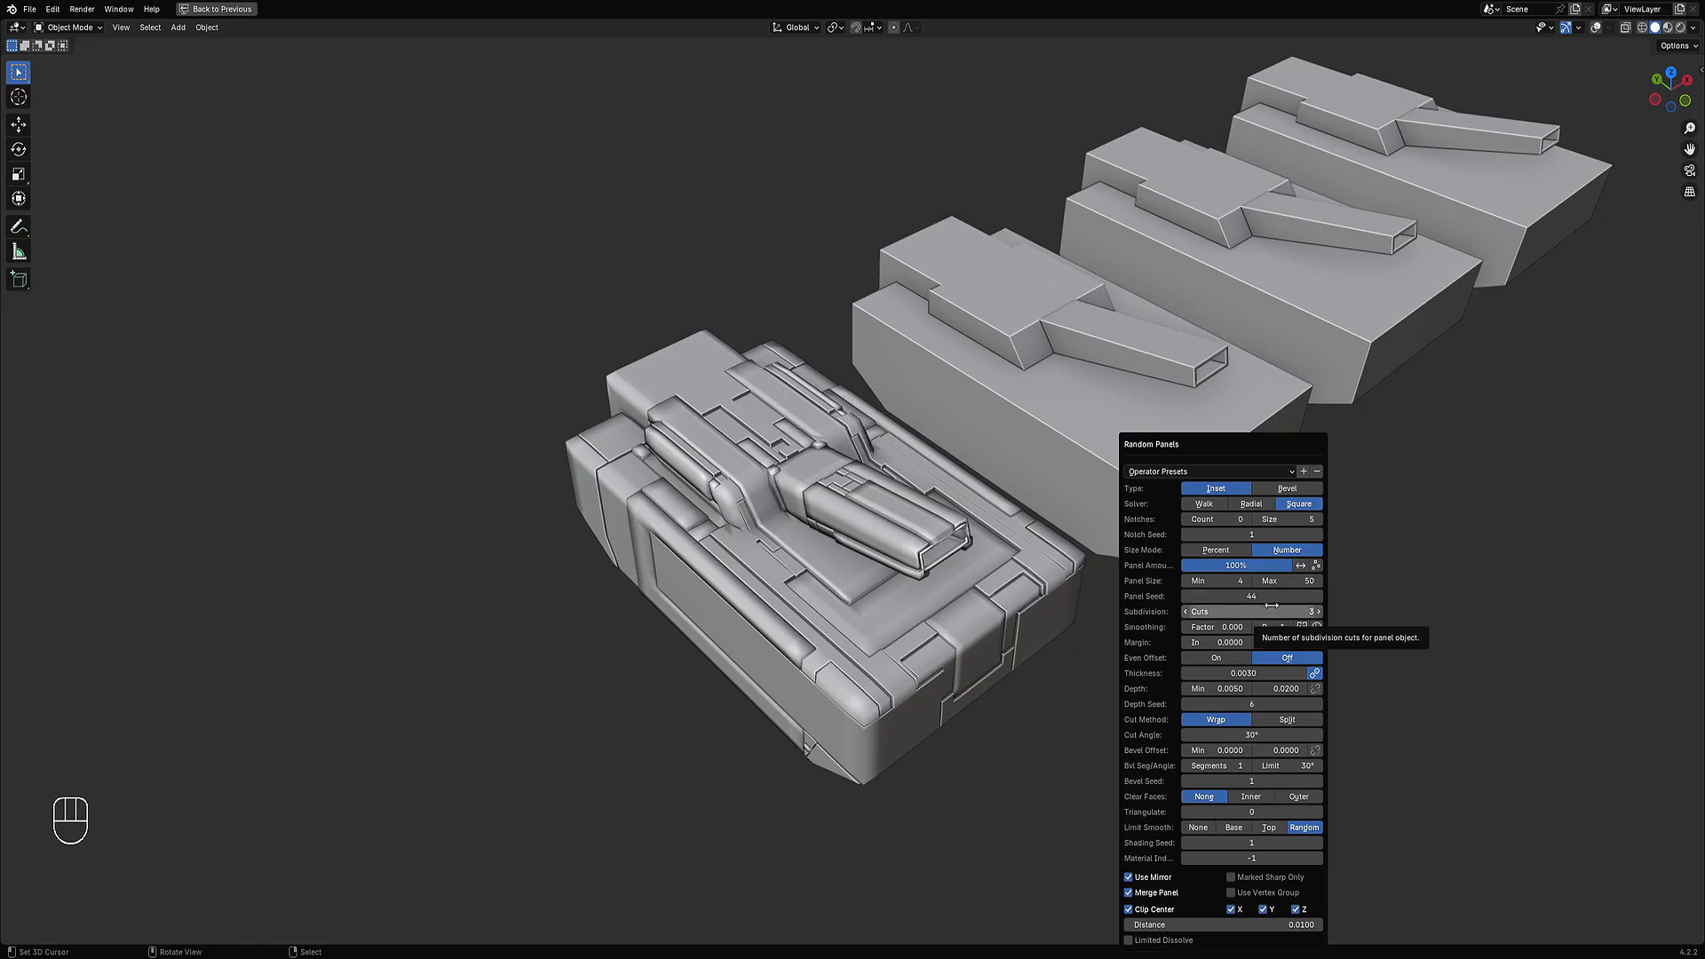
# Set the panel seed to 45 and inspect the panelled tank from several angles.
pyautogui.moveTo(1078, 565); pyautogui.dragTo(1078, 565, button='middle')
pyautogui.press('F9')
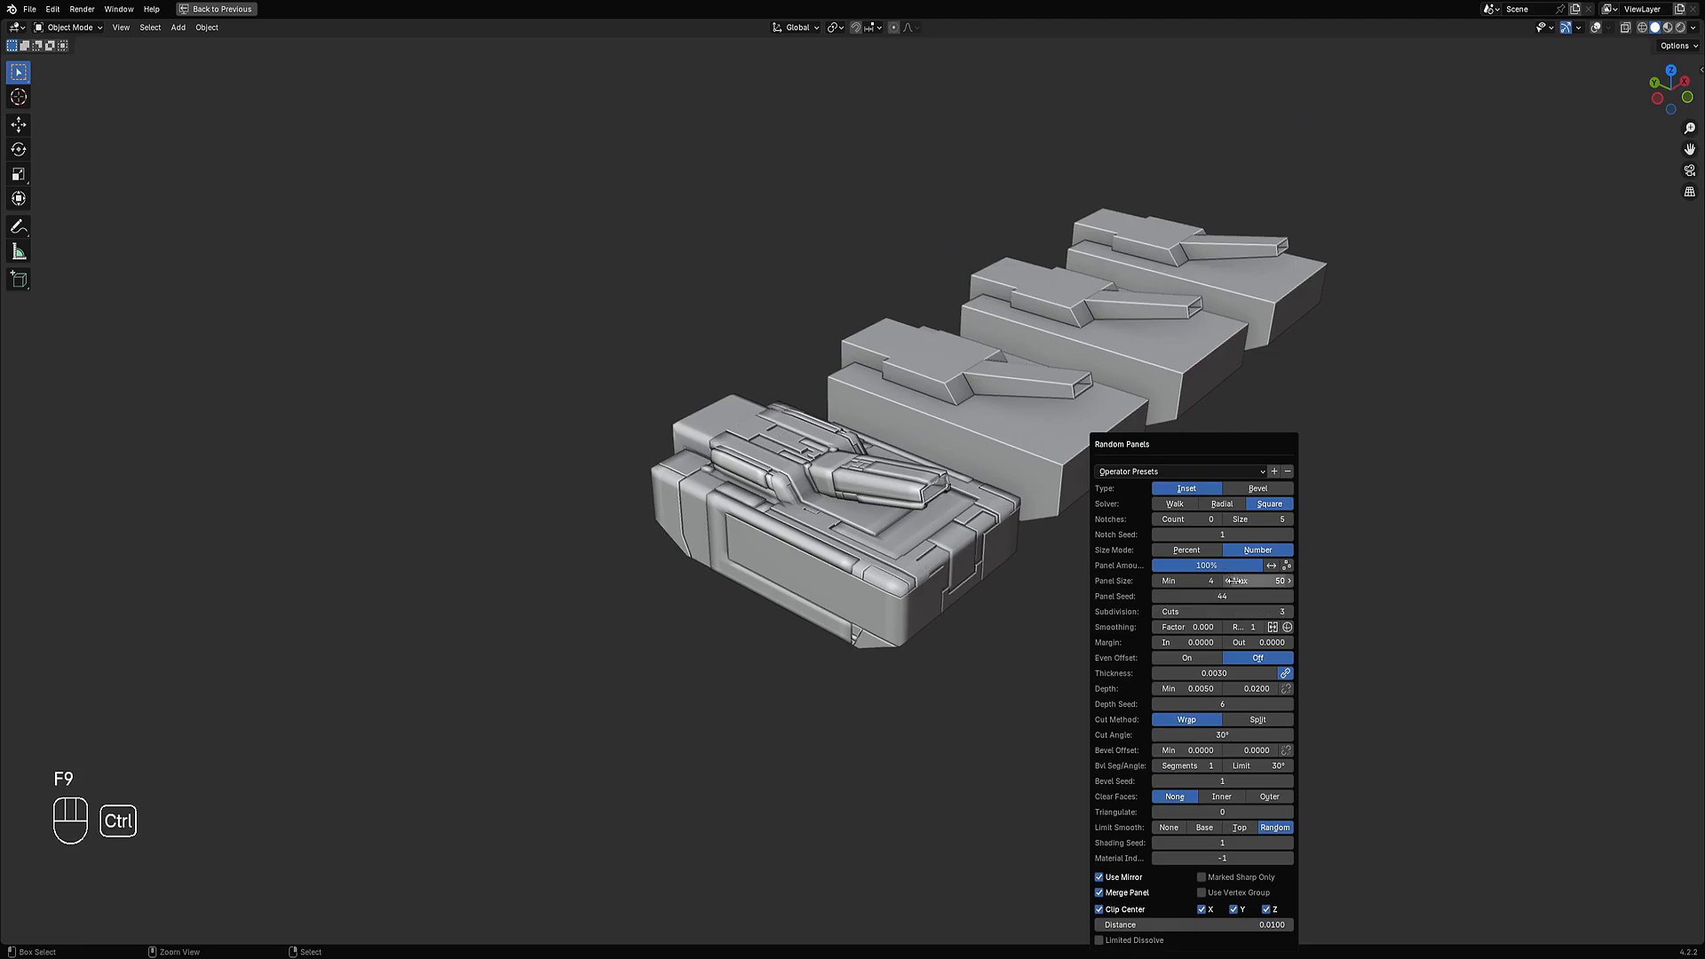
pyautogui.keyDown('ctrl'); pyautogui.scroll(1, 1226, 596); pyautogui.keyUp('ctrl')
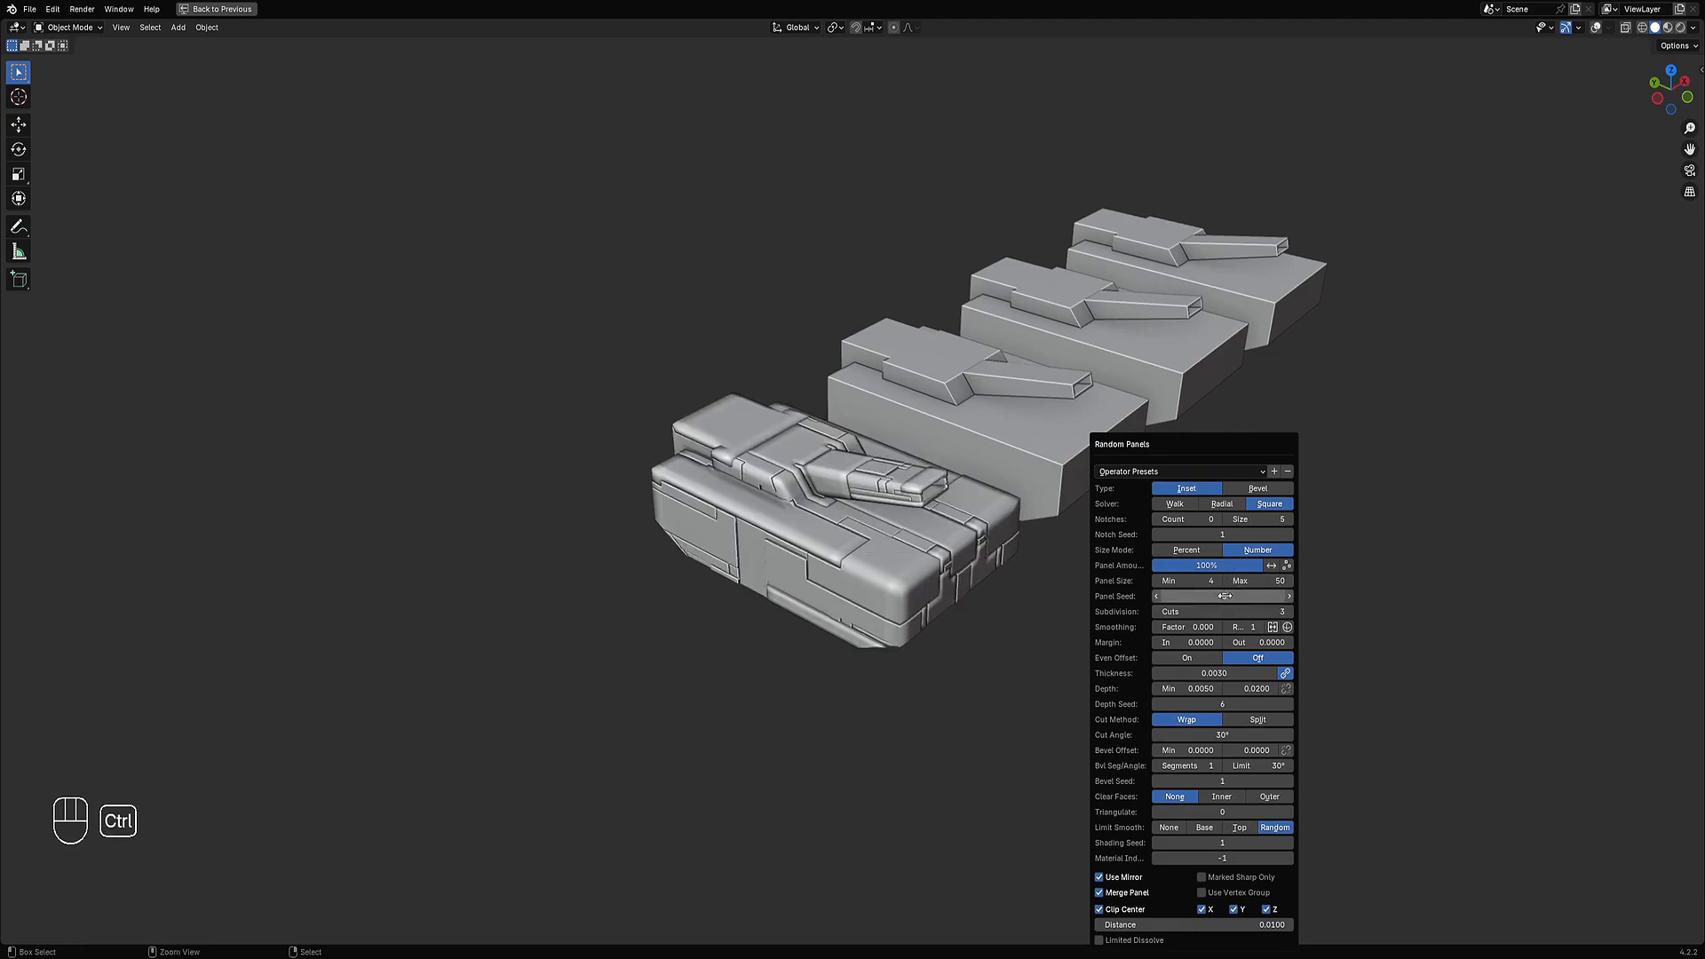
pyautogui.moveTo(1021, 575); pyautogui.dragTo(1024, 298, button='middle')
pyautogui.moveTo(1007, 513); pyautogui.dragTo(997, 545, button='middle')
pyautogui.scroll(3, 994, 525)
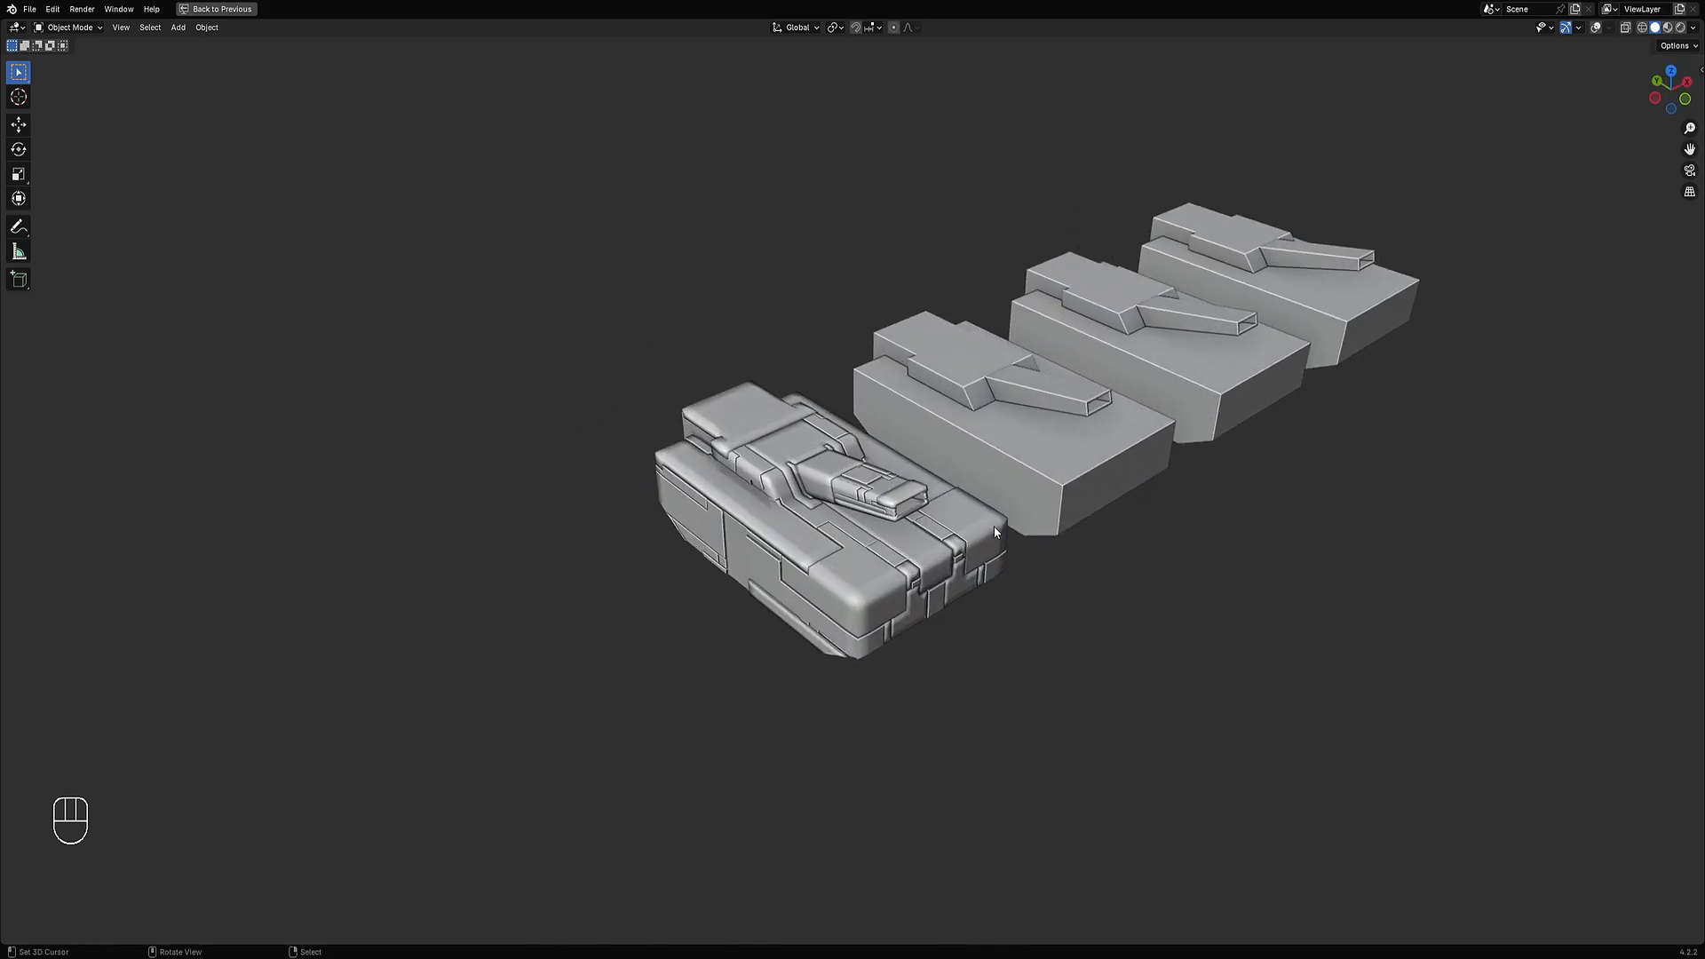
# Set the maximum panel size to 30 and inspect the tank beside its plain copies.
pyautogui.press('F9')
pyautogui.click(1146, 581)
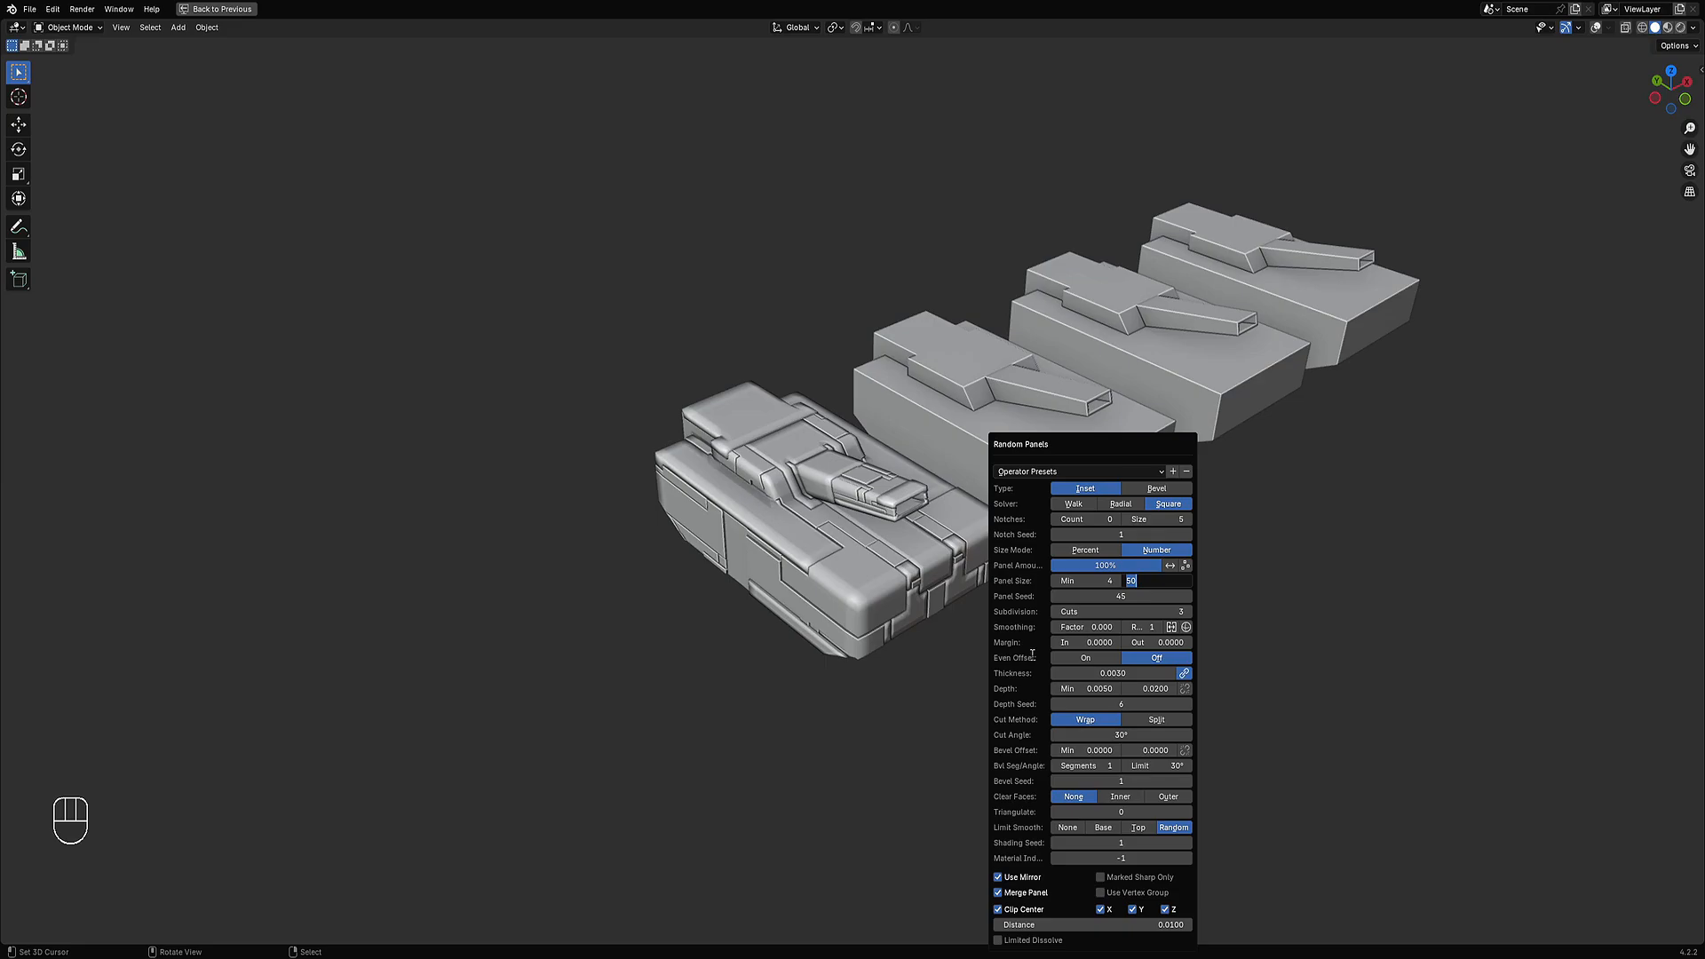
pyautogui.write('30')
pyautogui.press('Return')
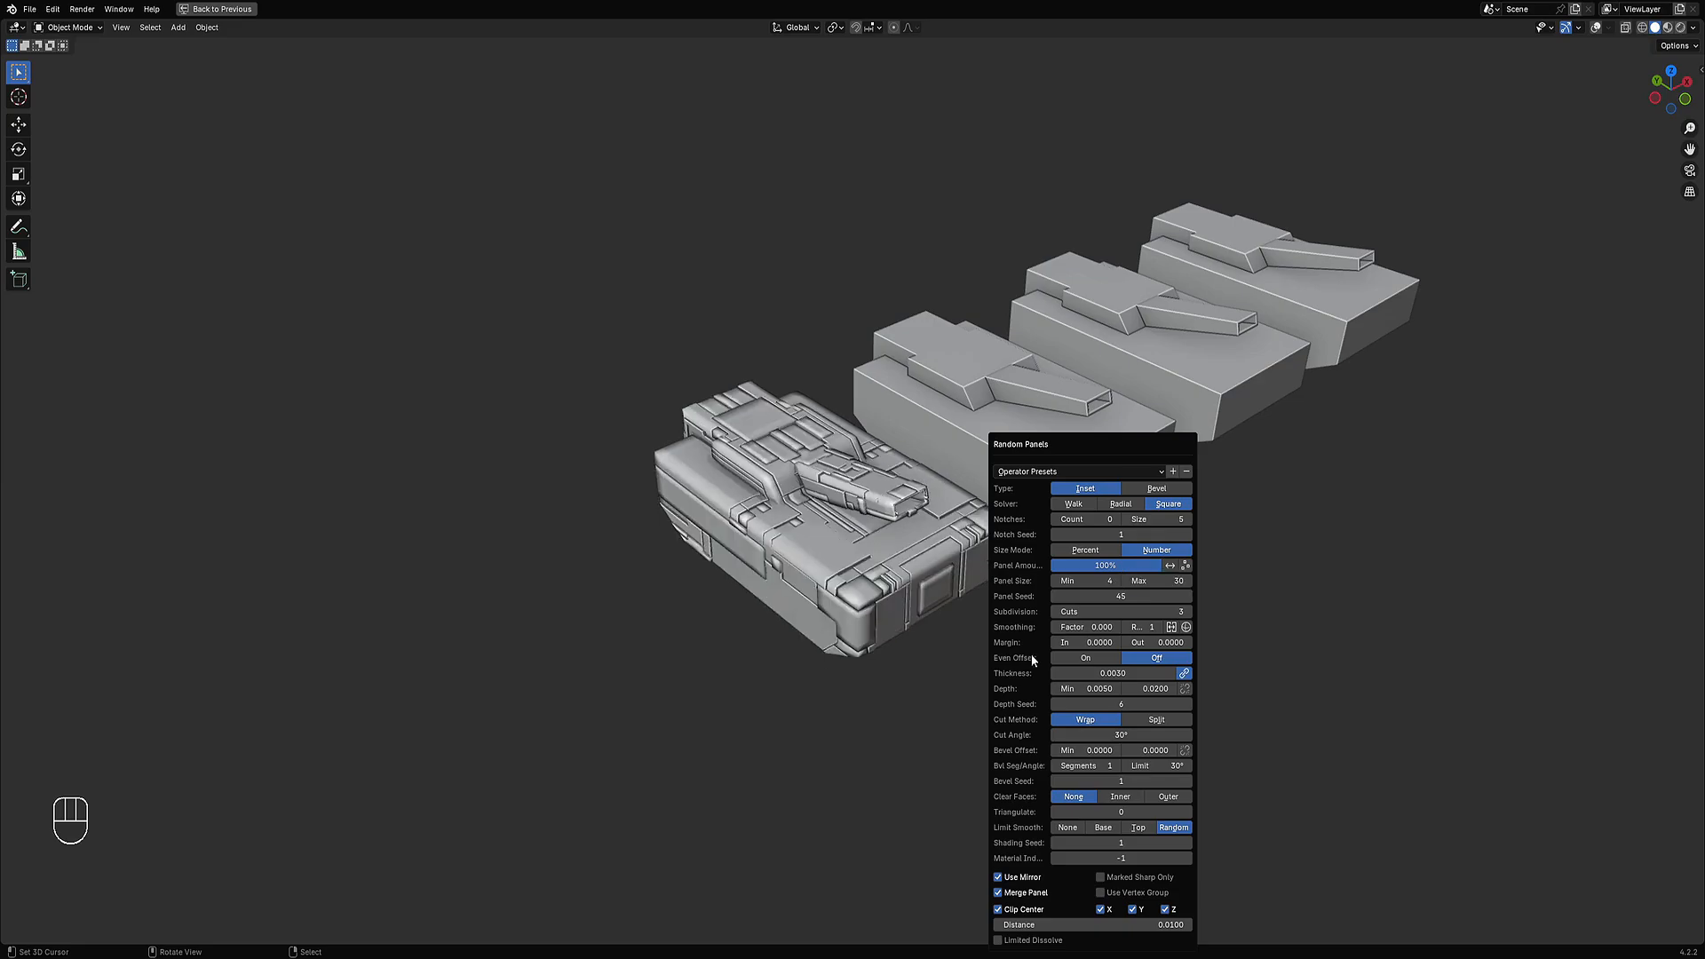
pyautogui.moveTo(995, 603); pyautogui.dragTo(900, 505, button='middle')
pyautogui.scroll(-3, 899, 505)
pyautogui.scroll(2, 899, 497)
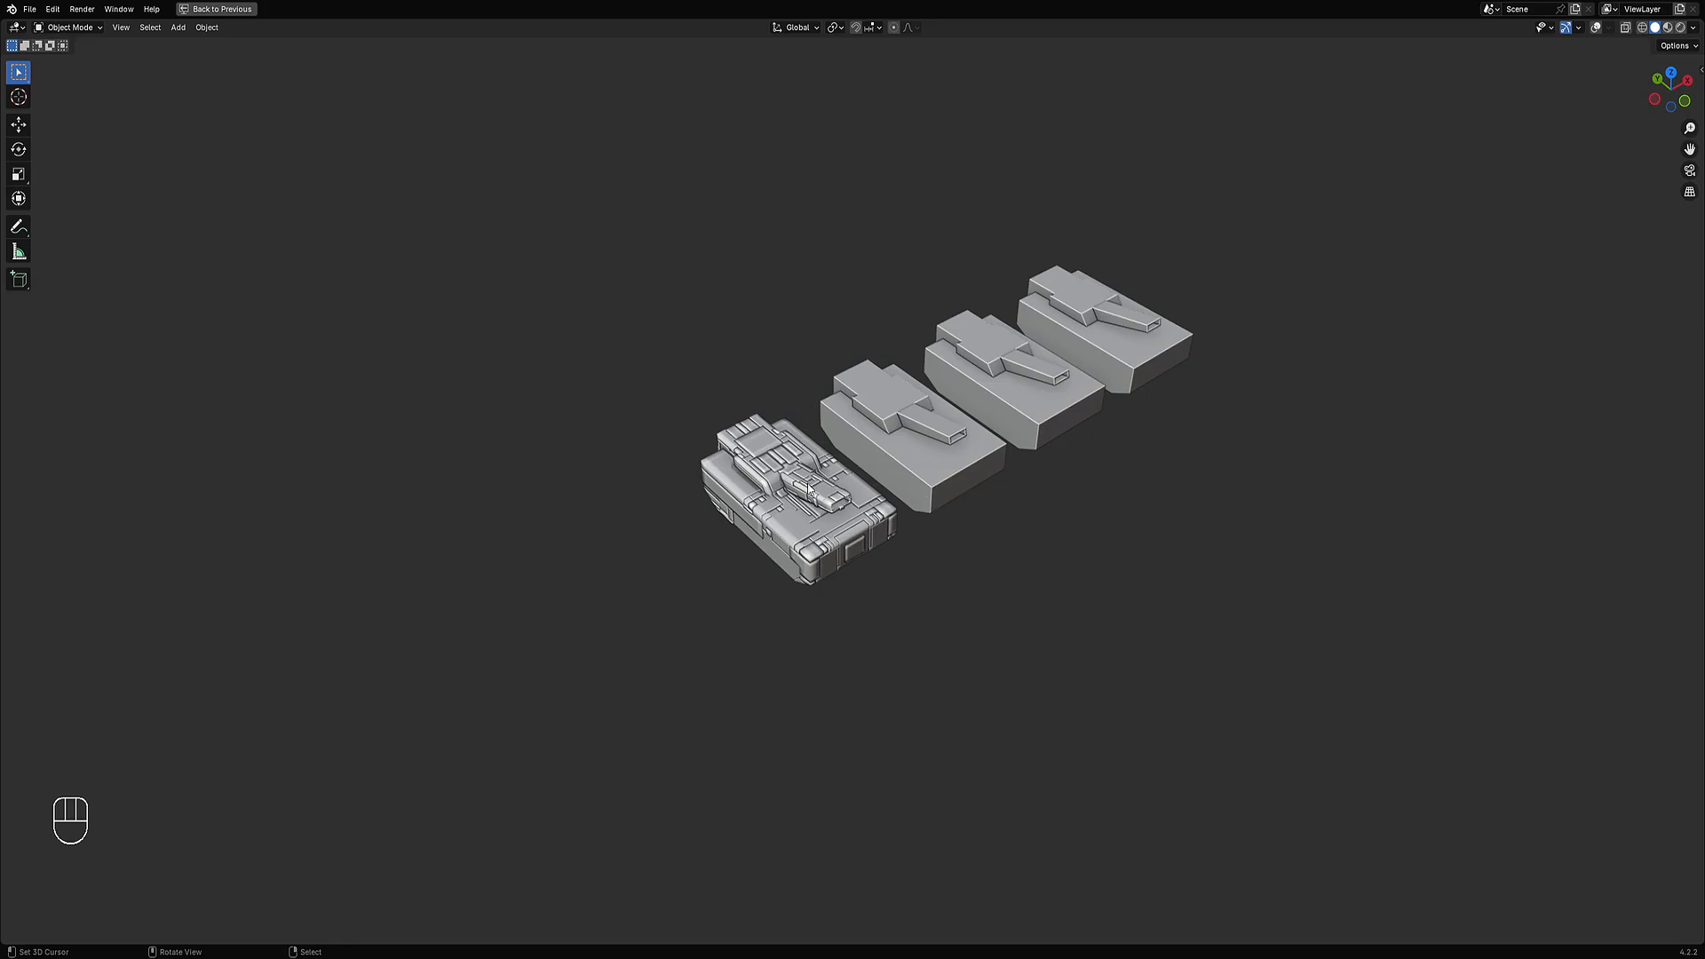
pyautogui.moveTo(929, 496)
pyautogui.mouseDown(button='middle')
pyautogui.moveTo(940, 476)
pyautogui.moveTo(936, 498)
pyautogui.moveTo(963, 497)
pyautogui.mouseUp(button='middle')
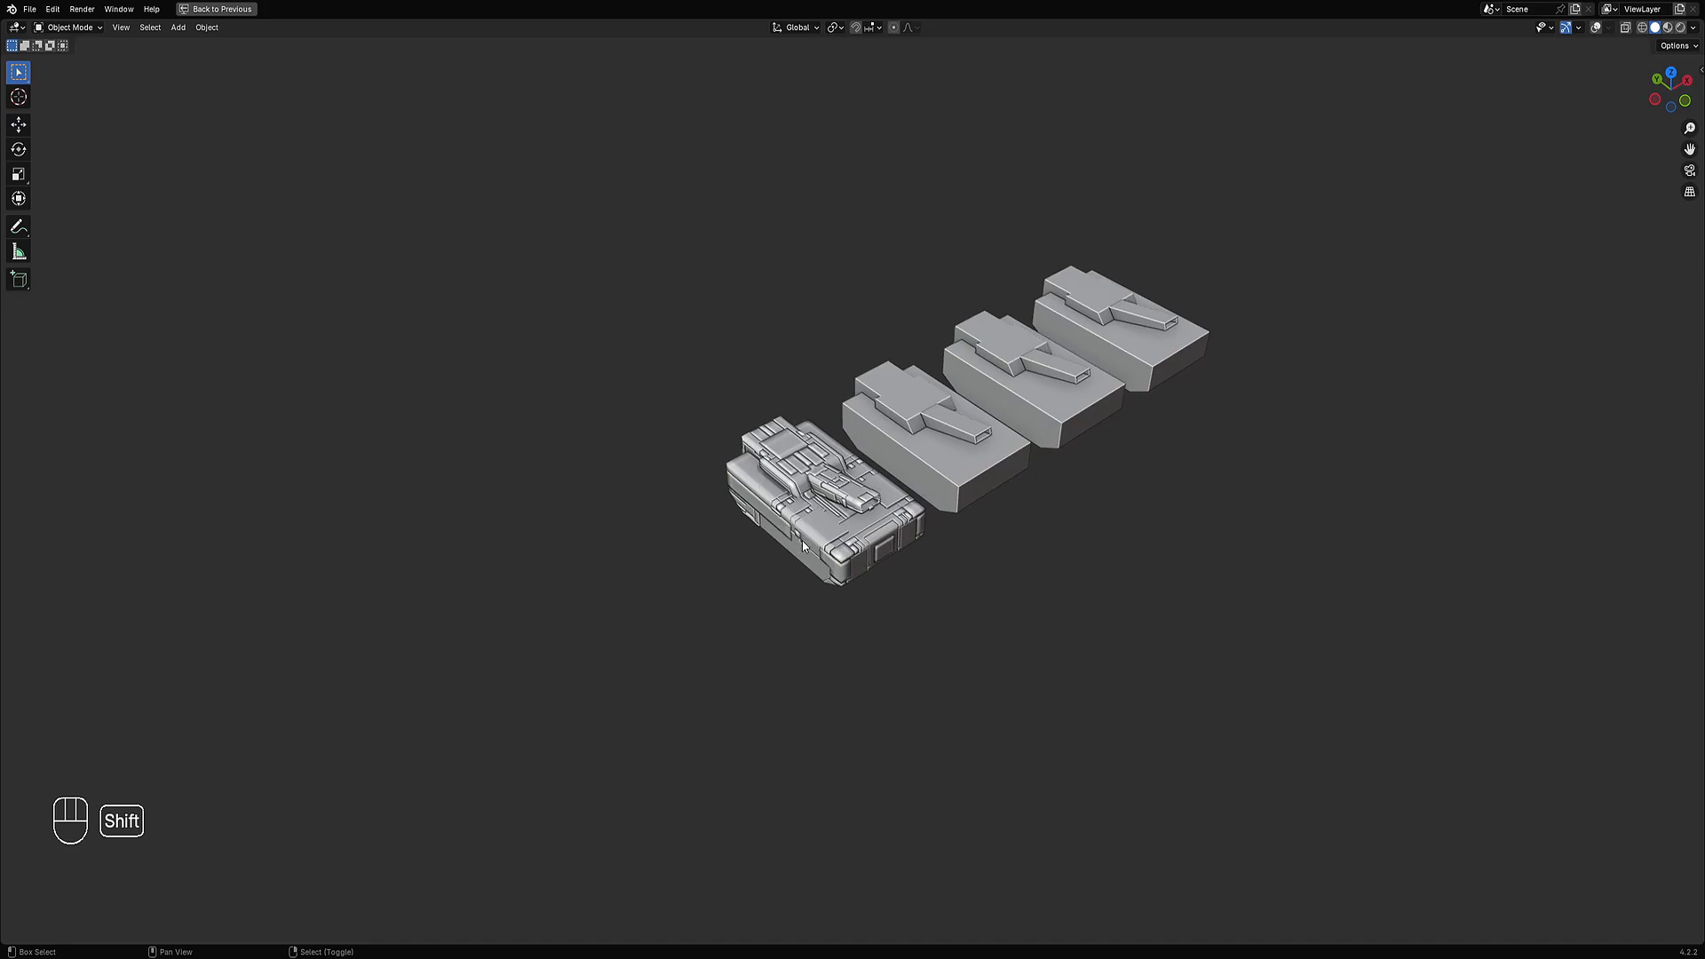
pyautogui.scroll(1, 1009, 508)
# Compare panel seeds between 44 and 47 at the smaller maximum panel size.
pyautogui.press('F9')
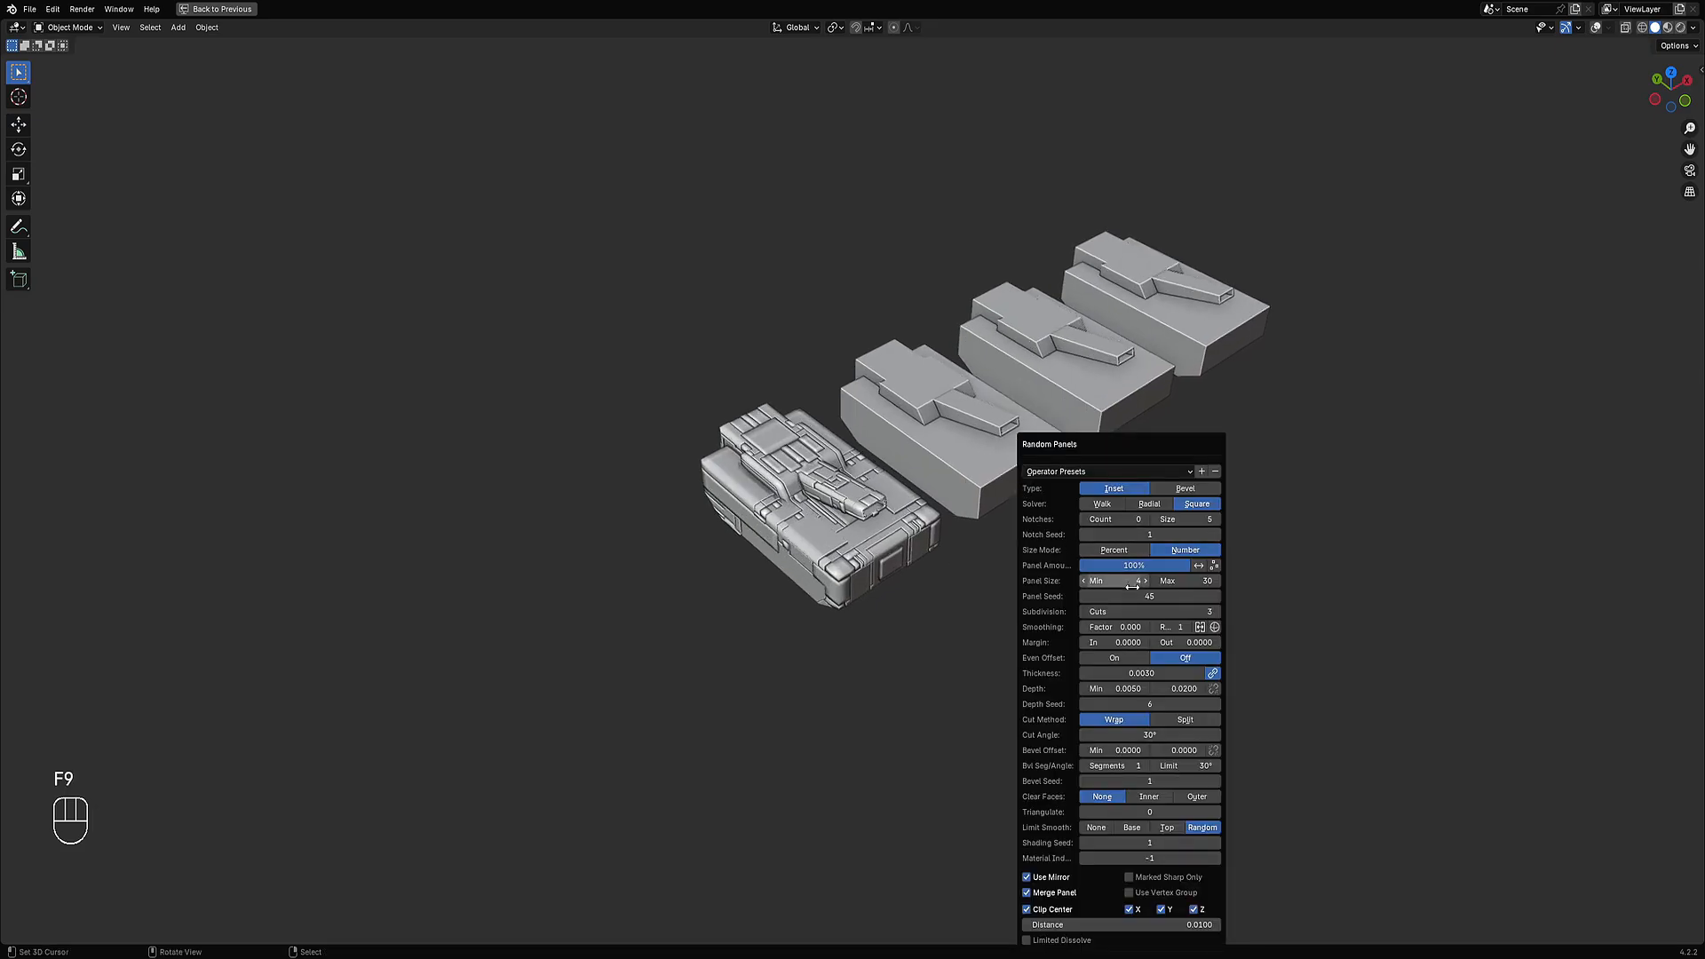
pyautogui.keyDown('ctrl'); pyautogui.scroll(1, 1132, 596); pyautogui.keyUp('ctrl')
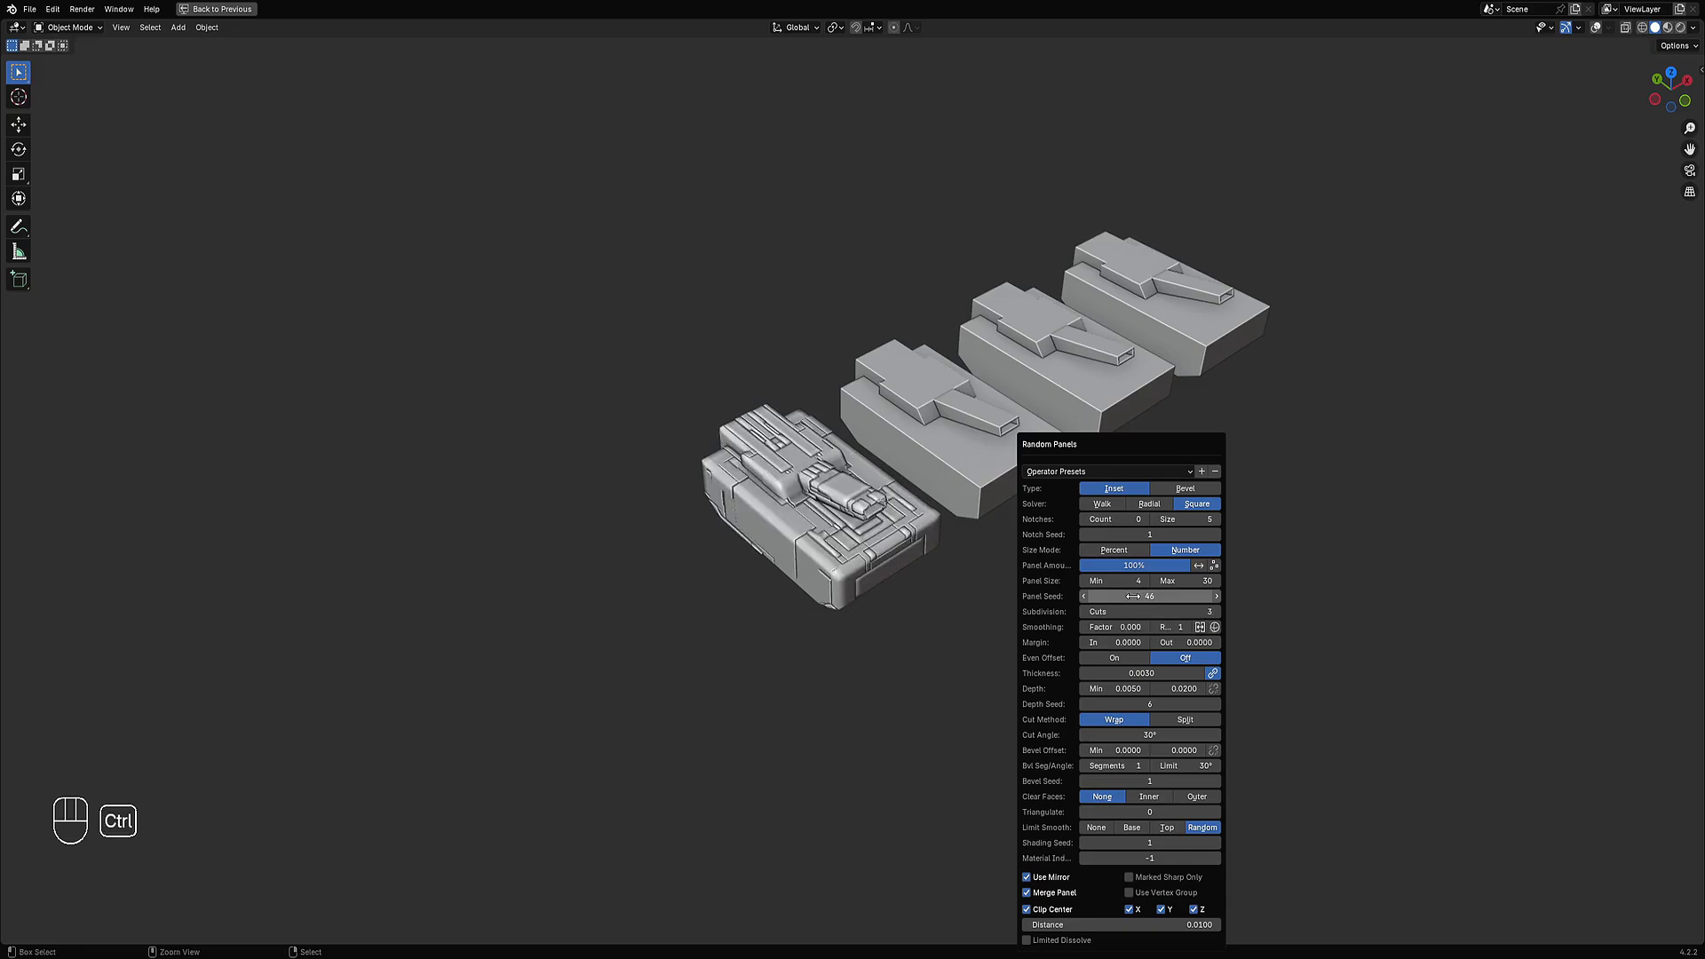
pyautogui.keyDown('ctrl'); pyautogui.scroll(-1, 1132, 596); pyautogui.keyUp('ctrl')
pyautogui.keyDown('ctrl'); pyautogui.scroll(-1, 1132, 596); pyautogui.keyUp('ctrl')
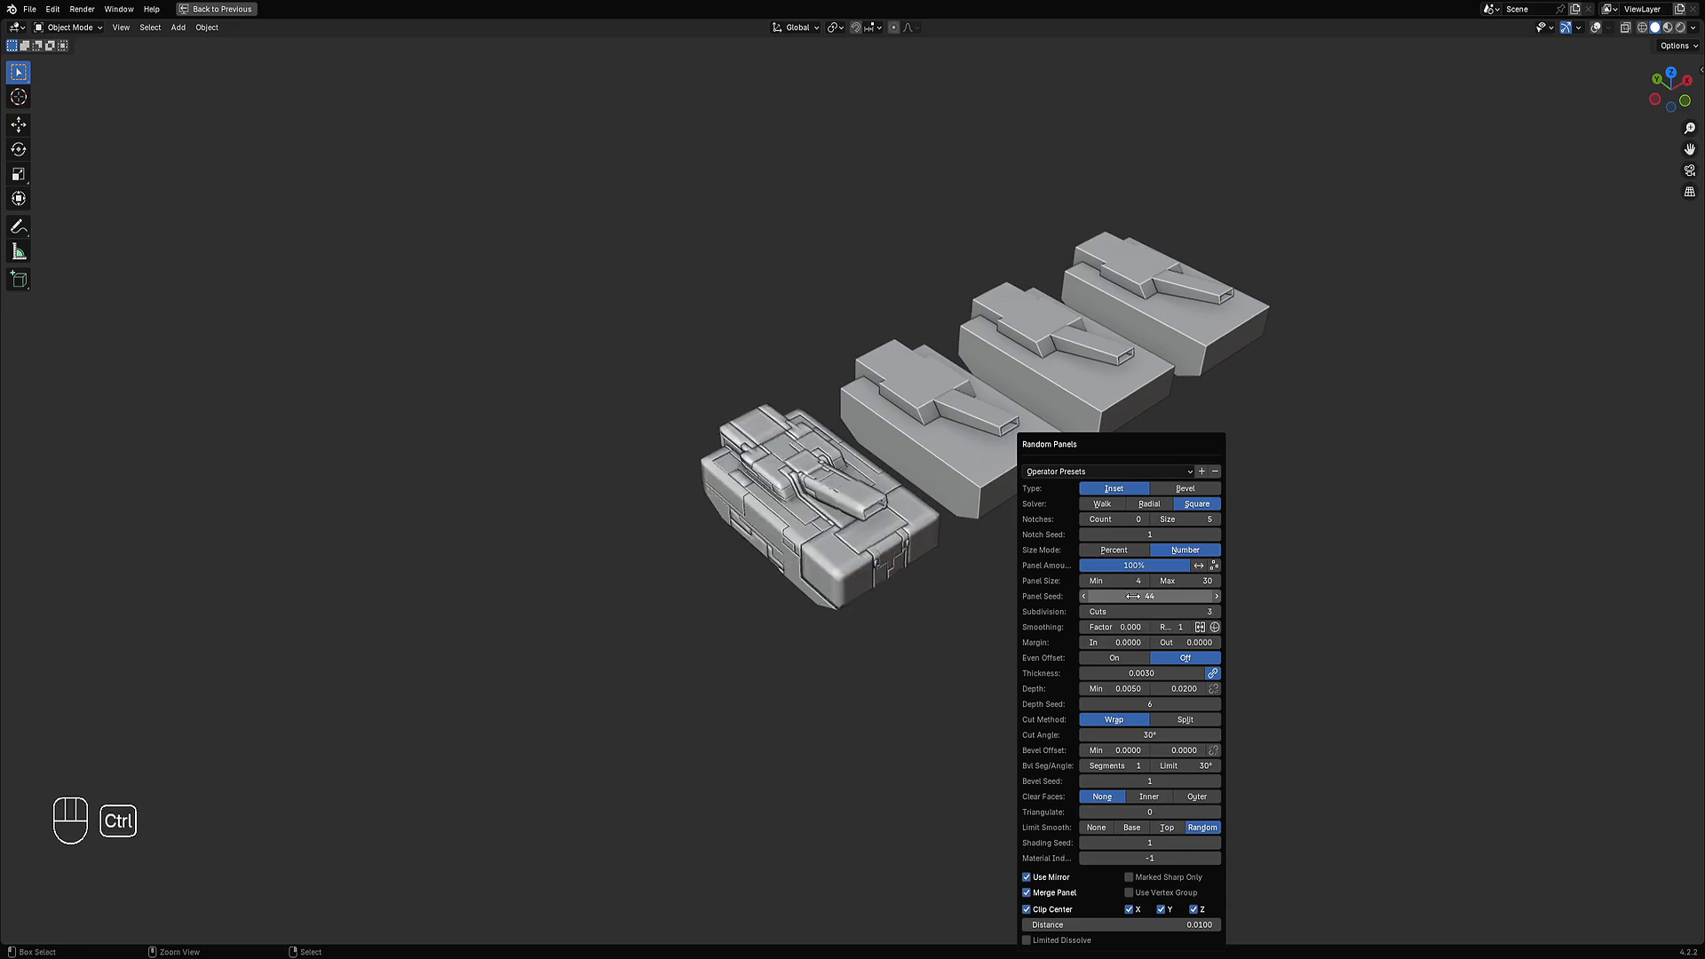
pyautogui.keyDown('ctrl'); pyautogui.scroll(1, 1133, 596); pyautogui.keyUp('ctrl')
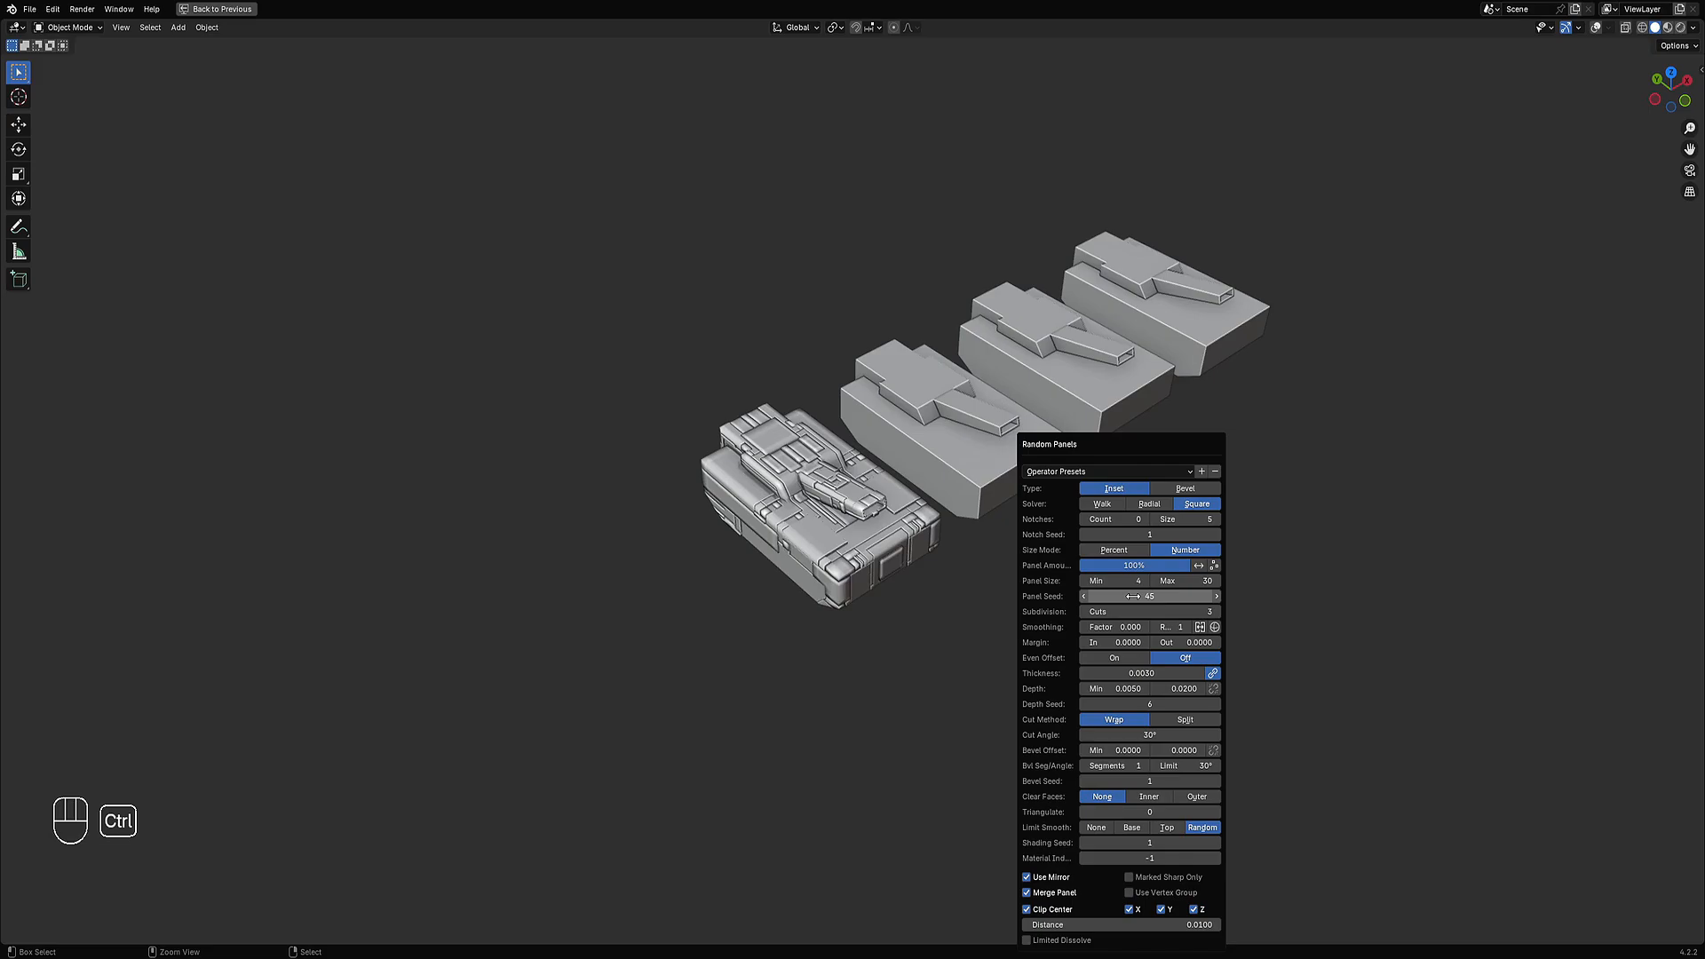
pyautogui.keyDown('ctrl'); pyautogui.scroll(1, 1132, 596); pyautogui.keyUp('ctrl')
pyautogui.keyDown('ctrl'); pyautogui.scroll(1, 1132, 596); pyautogui.keyUp('ctrl')
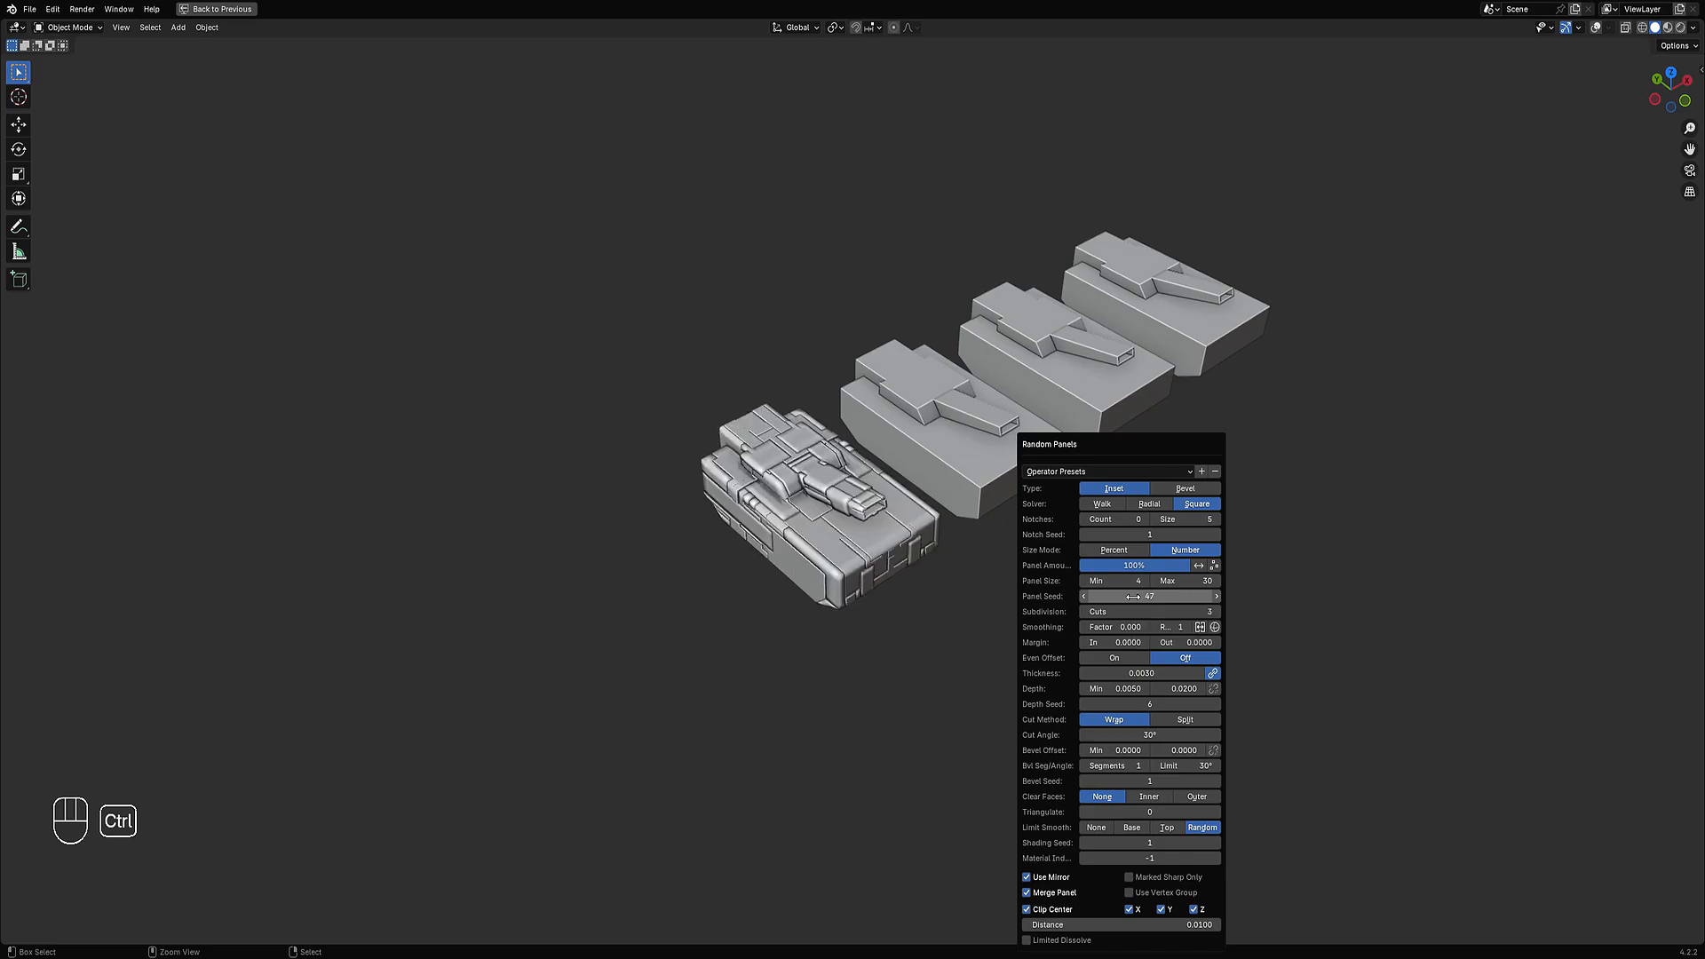
# Step the panel seed further up to 52 while comparing the panel layouts.
pyautogui.moveTo(759, 637); pyautogui.dragTo(921, 549, button='middle')
pyautogui.press('F9')
pyautogui.keyDown('ctrl'); pyautogui.scroll(1, 1101, 594); pyautogui.keyUp('ctrl')
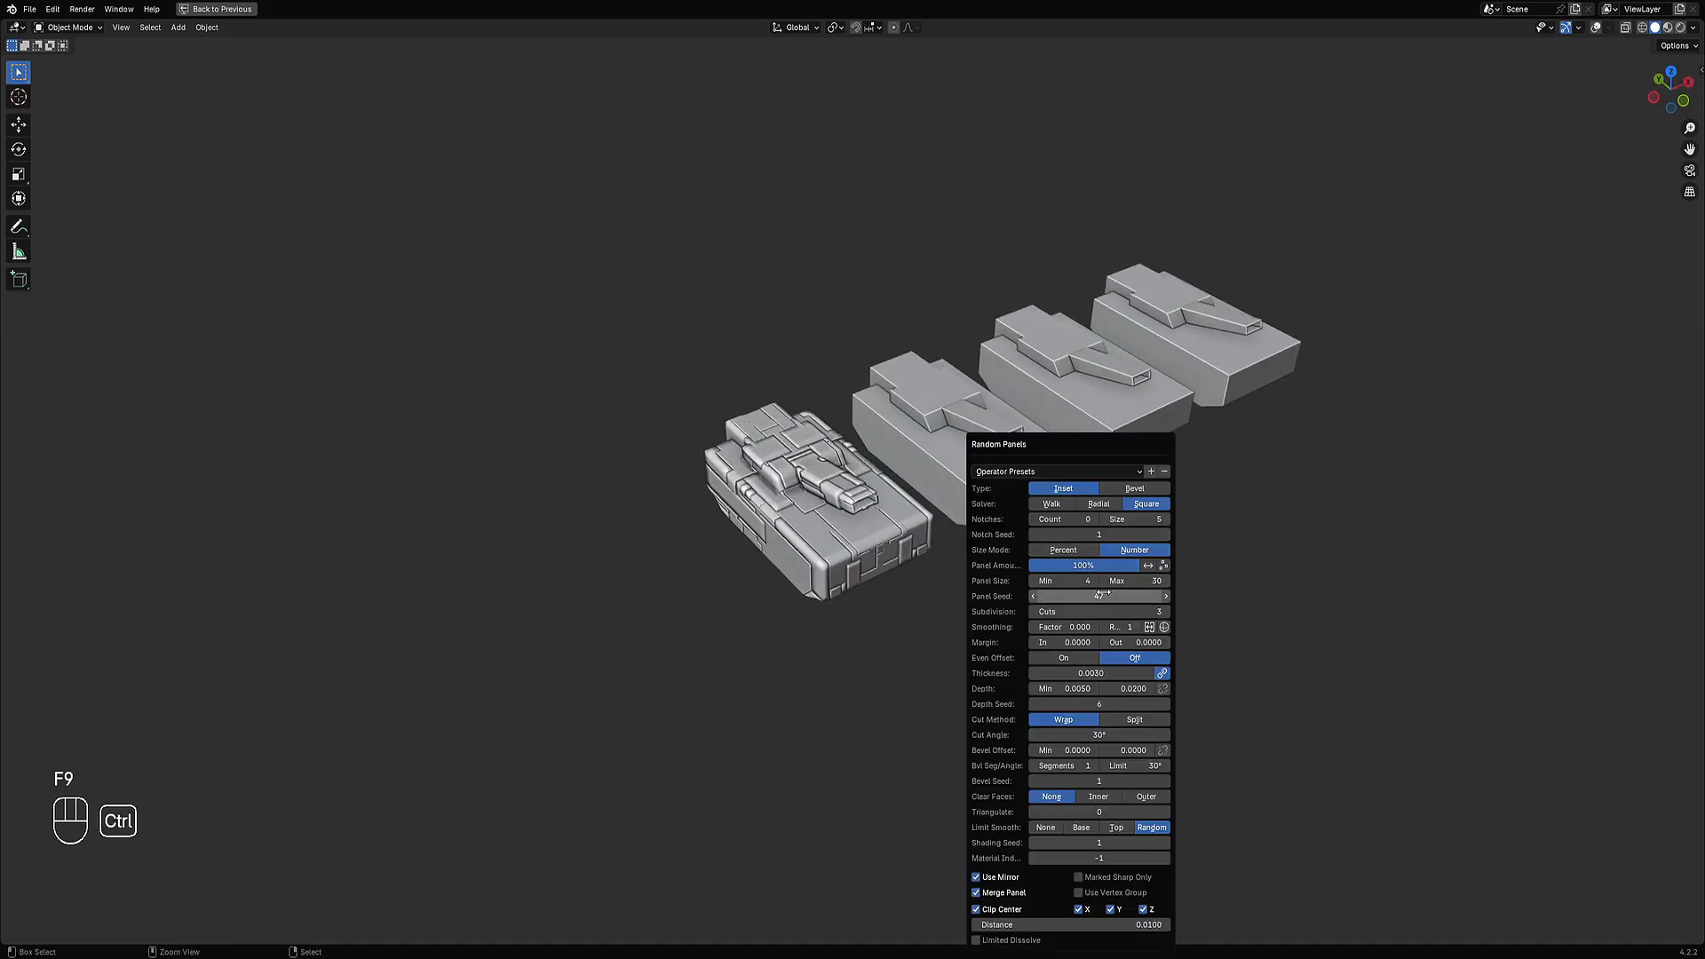
pyautogui.keyDown('ctrl'); pyautogui.scroll(1, 1103, 594); pyautogui.keyUp('ctrl')
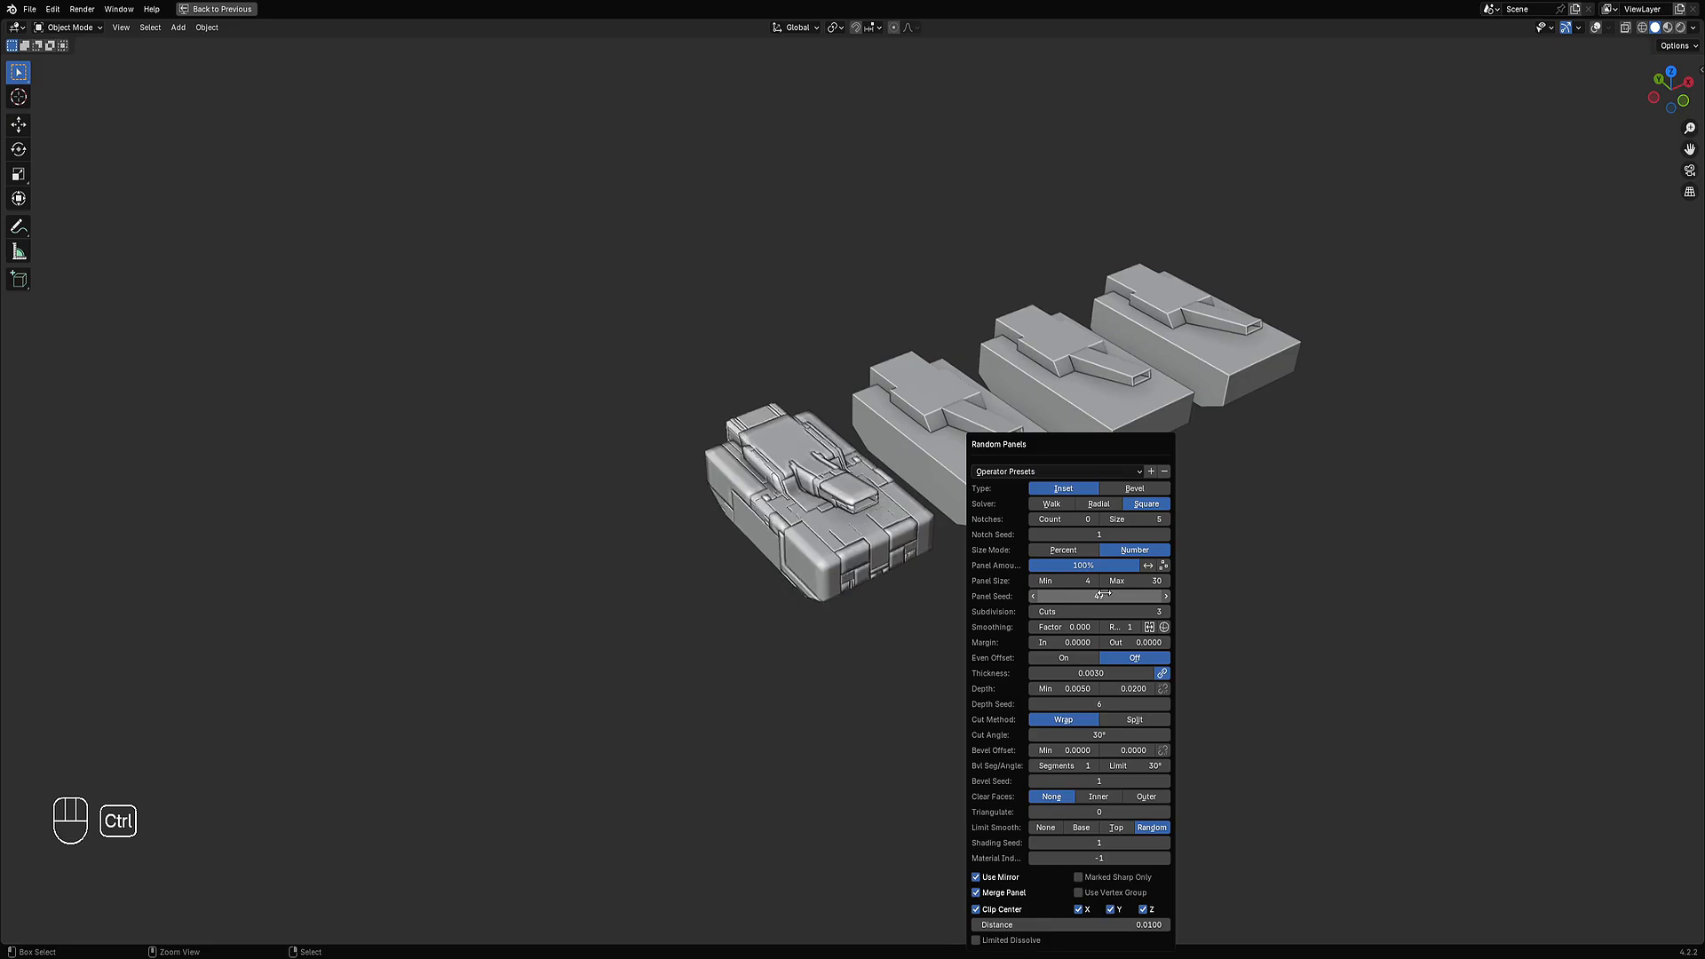
pyautogui.keyDown('ctrl'); pyautogui.scroll(2, 1102, 594); pyautogui.keyUp('ctrl')
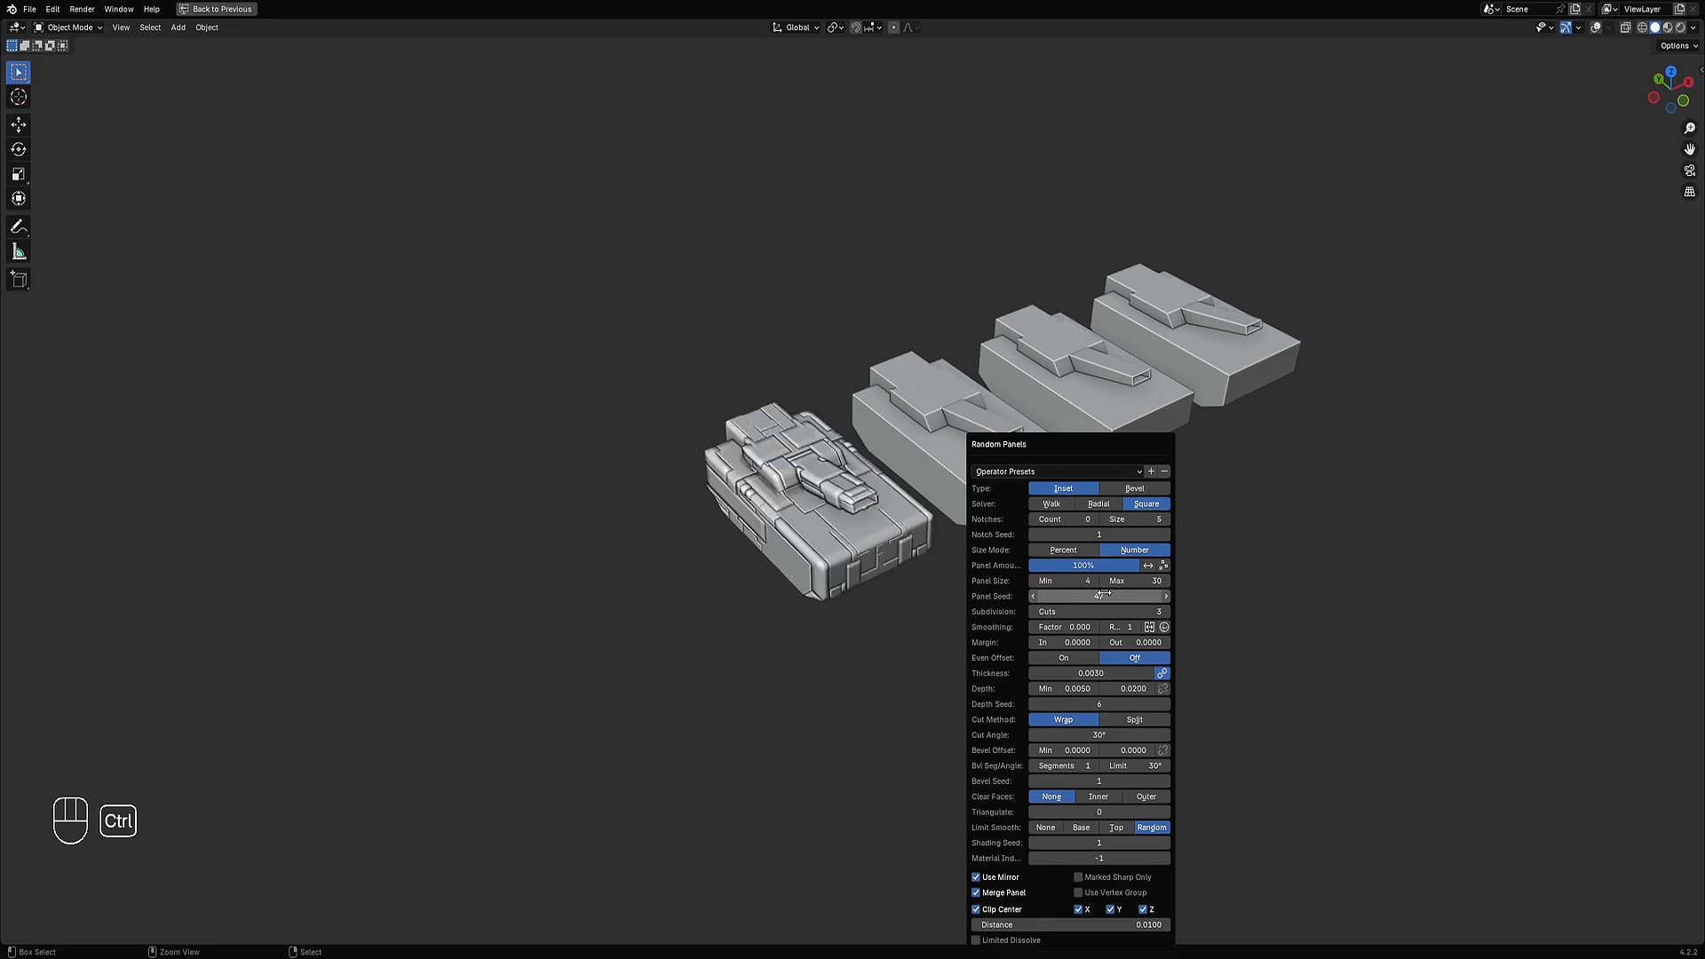
pyautogui.keyDown('ctrl'); pyautogui.scroll(2, 1103, 594); pyautogui.keyUp('ctrl')
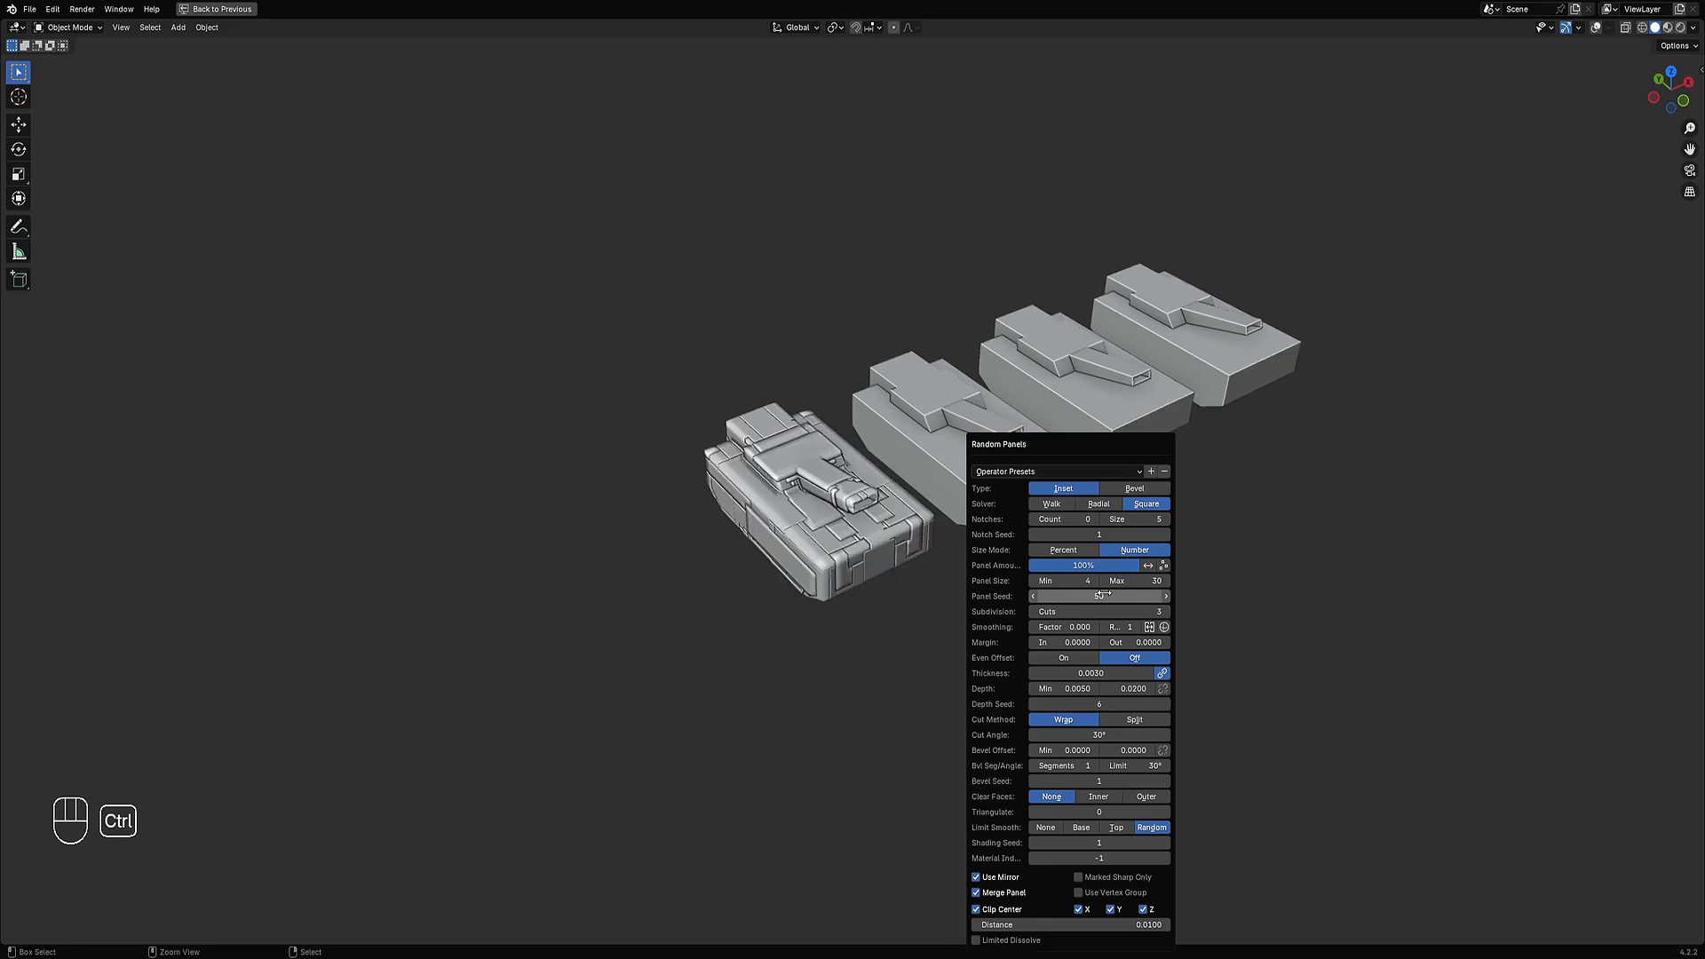
pyautogui.keyDown('ctrl'); pyautogui.scroll(1, 1102, 596); pyautogui.keyUp('ctrl')
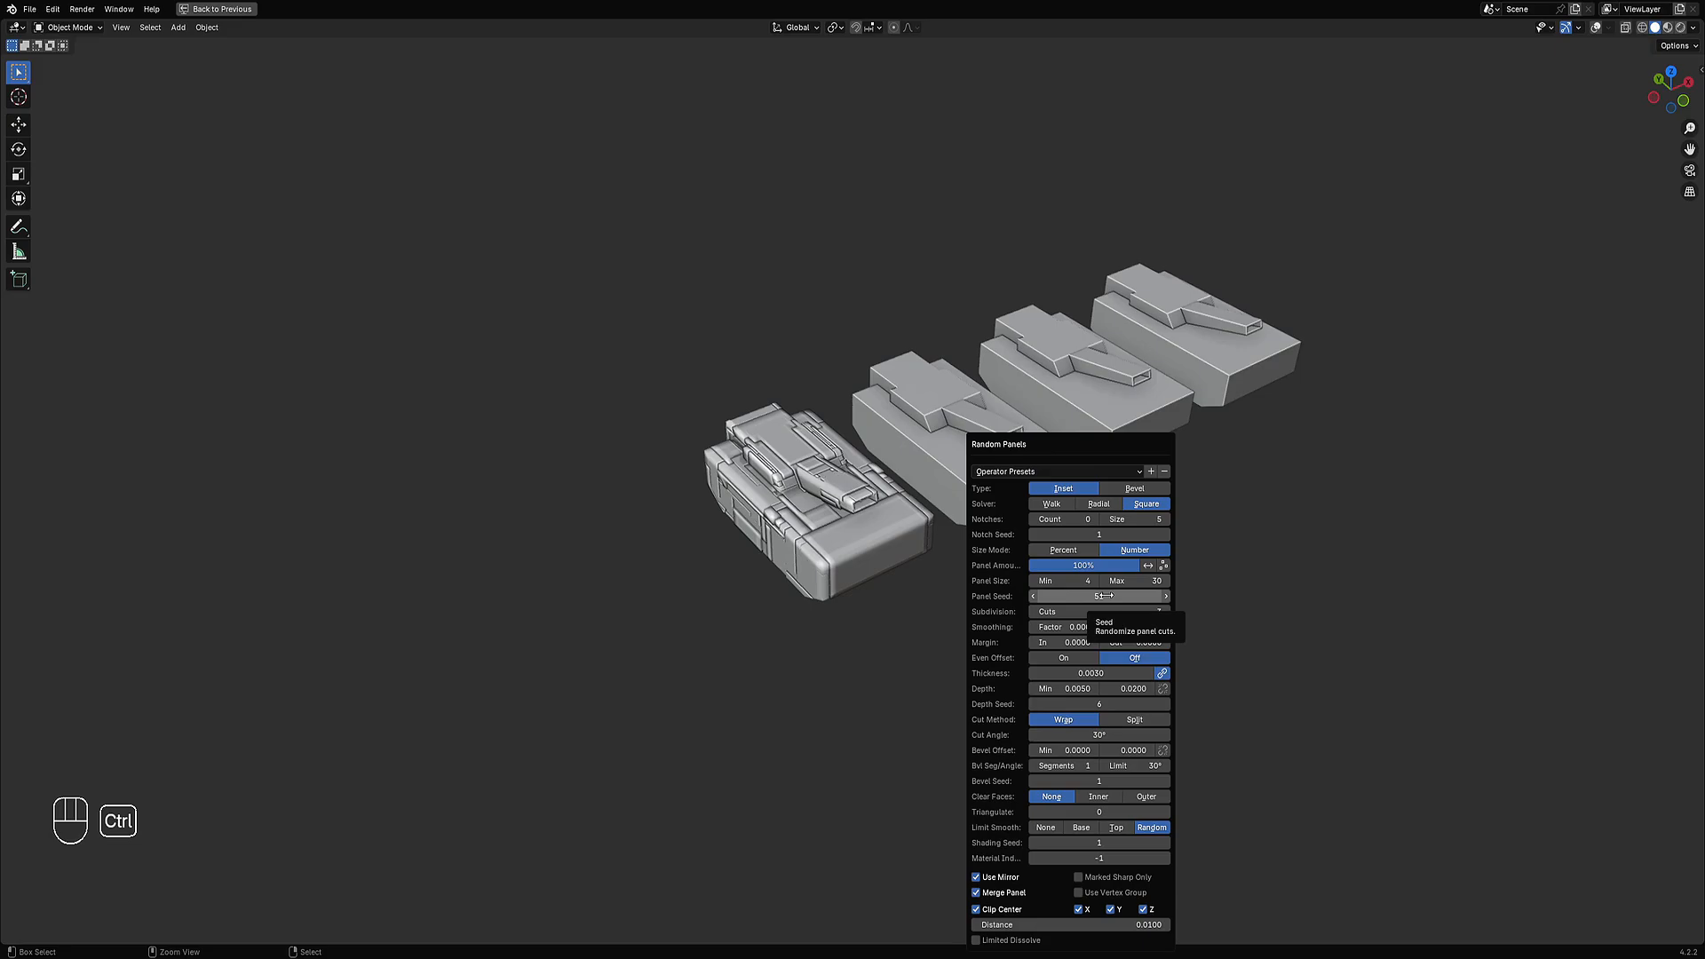
pyautogui.keyDown('ctrl'); pyautogui.scroll(1, 1104, 596); pyautogui.keyUp('ctrl')
# View the tank from a lower angle and try panel seeds of 54 and above.
pyautogui.moveTo(888, 559); pyautogui.dragTo(839, 558, button='middle')
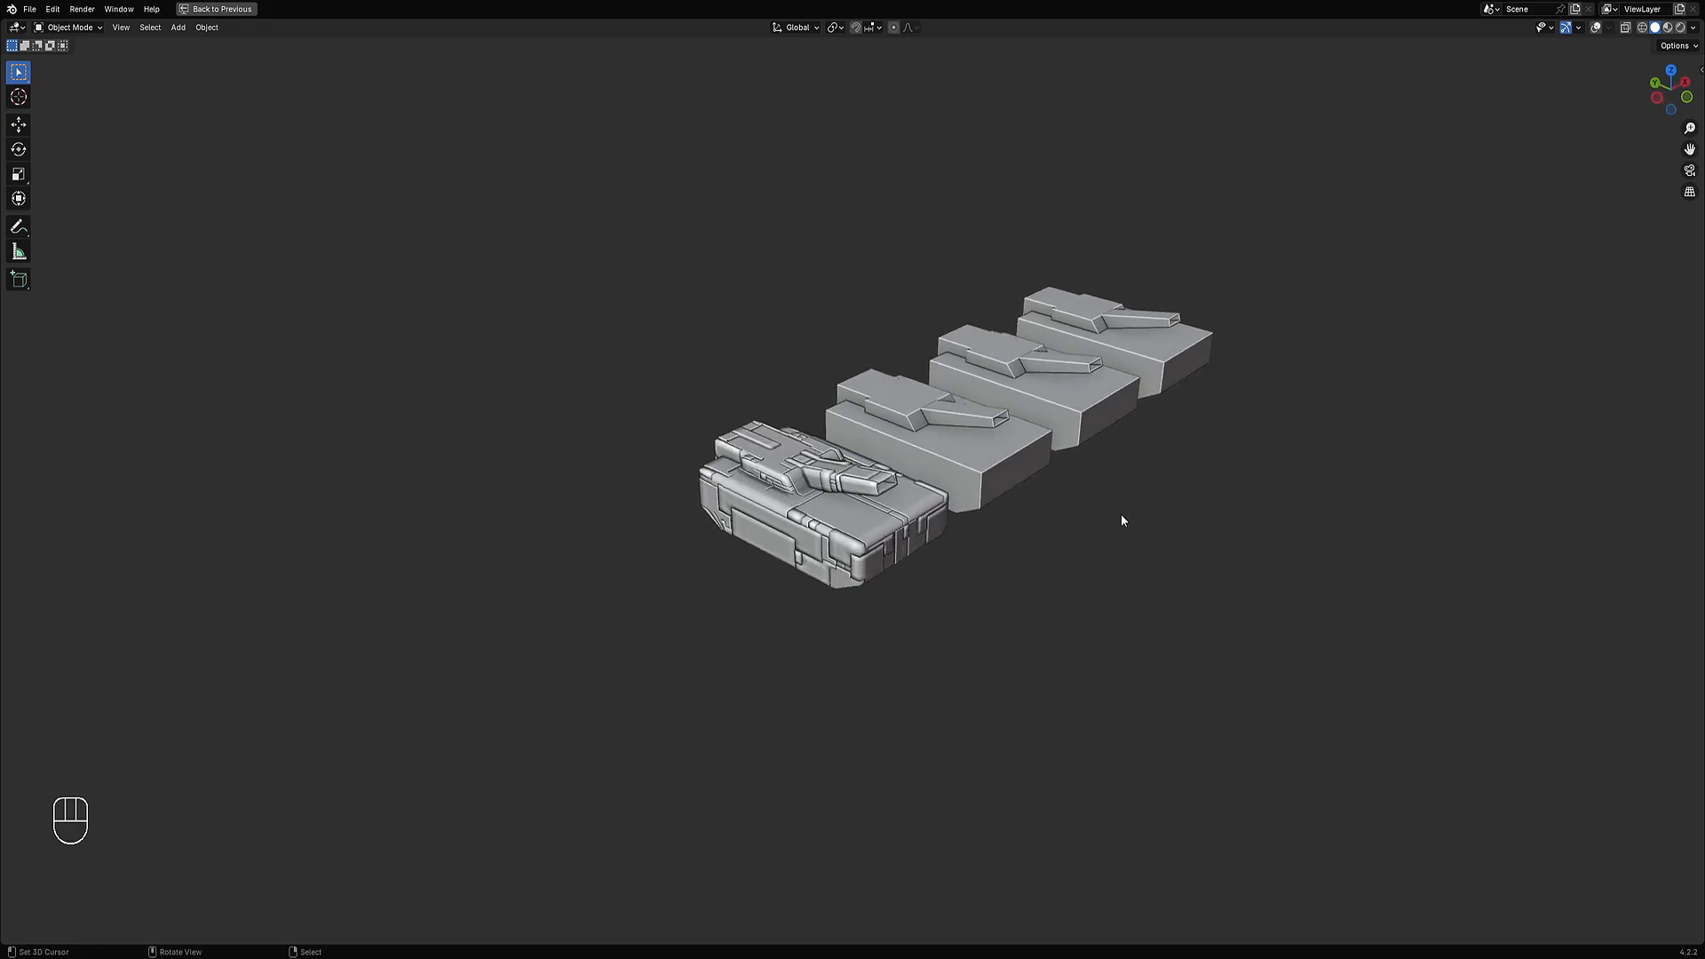
pyautogui.press('F9')
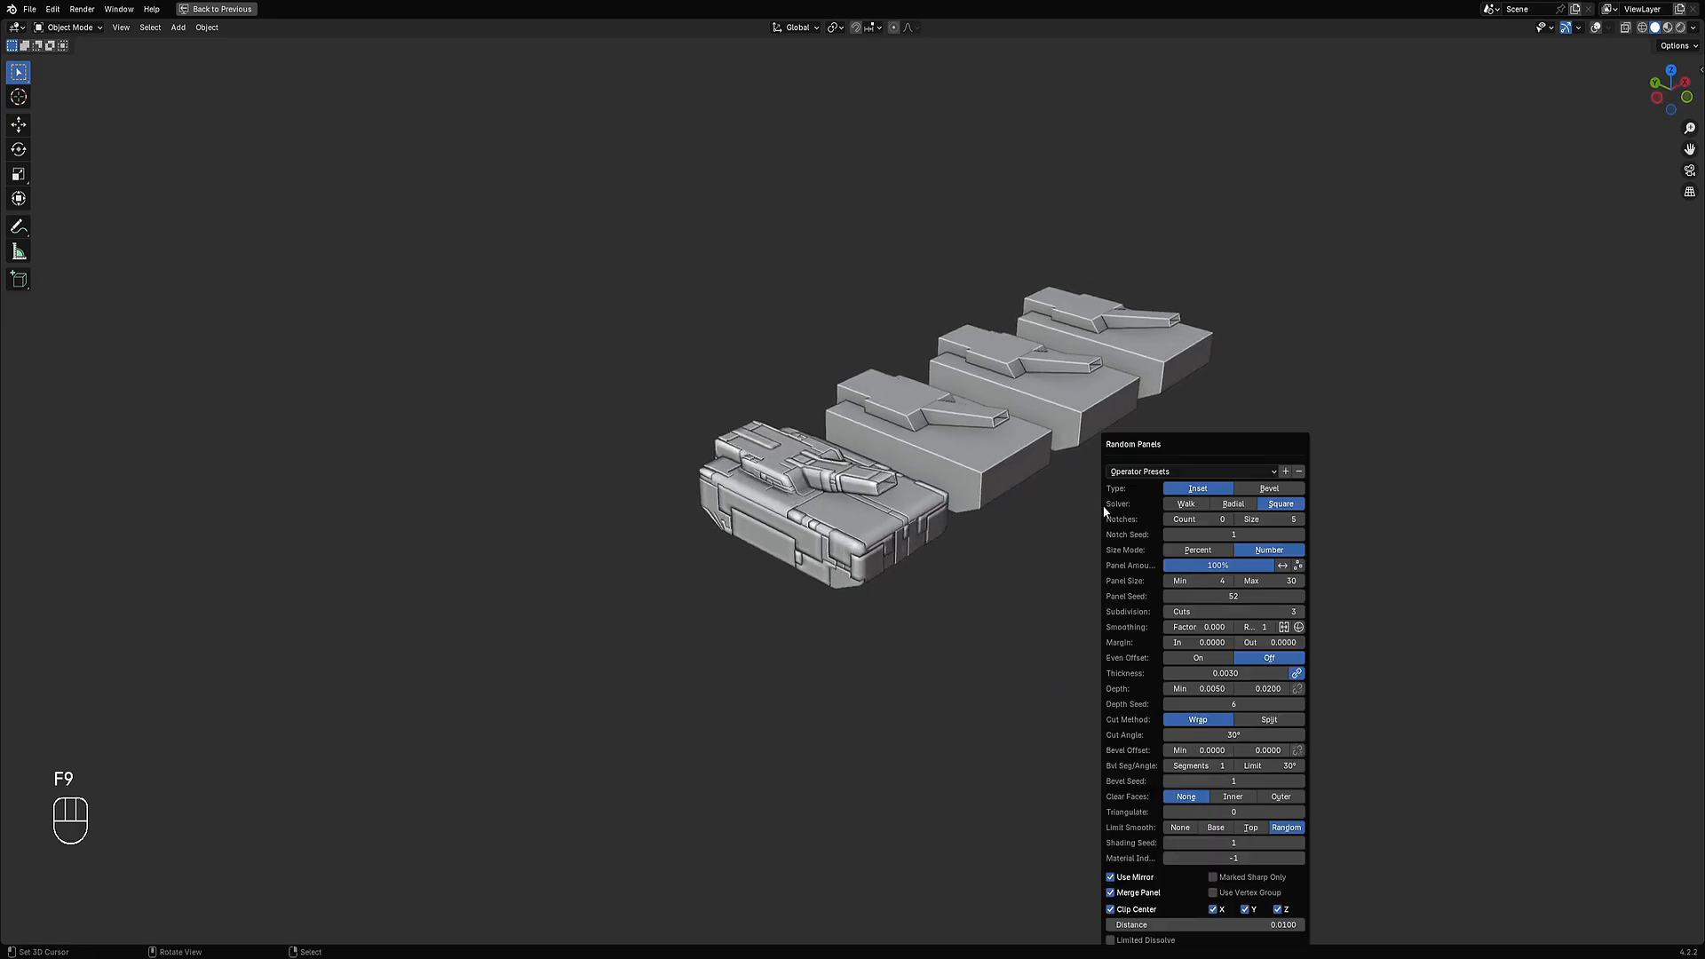
pyautogui.keyDown('ctrl'); pyautogui.scroll(2, 1227, 597); pyautogui.keyUp('ctrl')
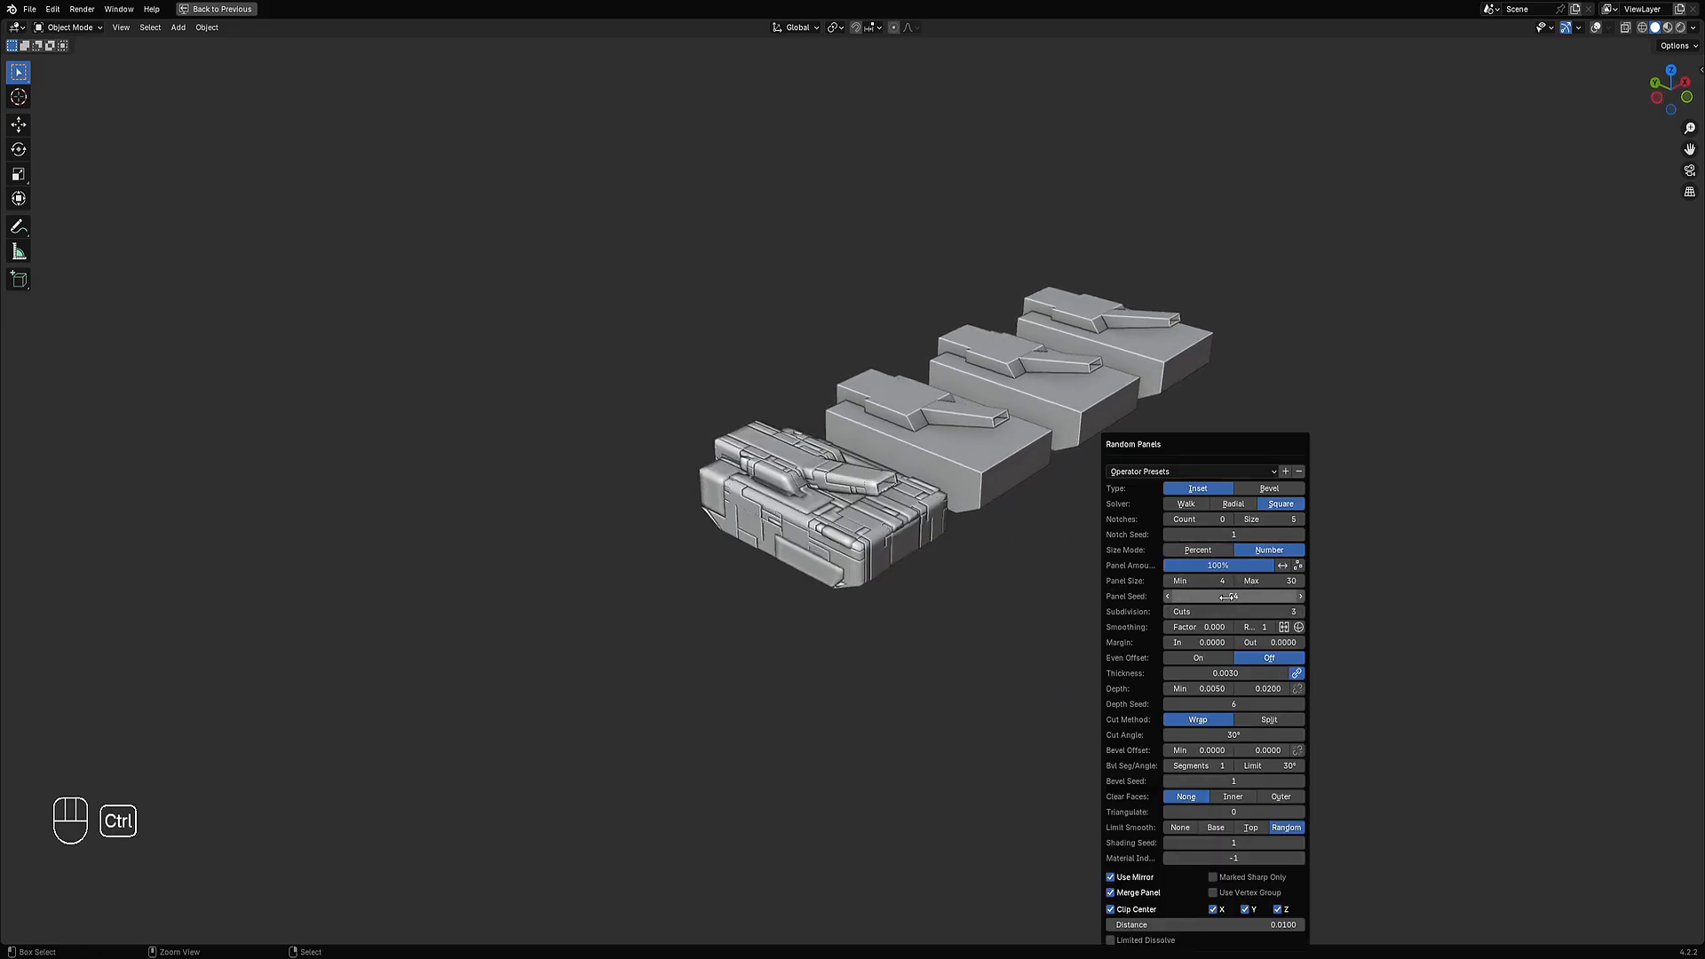
pyautogui.keyDown('ctrl'); pyautogui.scroll(2, 1227, 597); pyautogui.keyUp('ctrl')
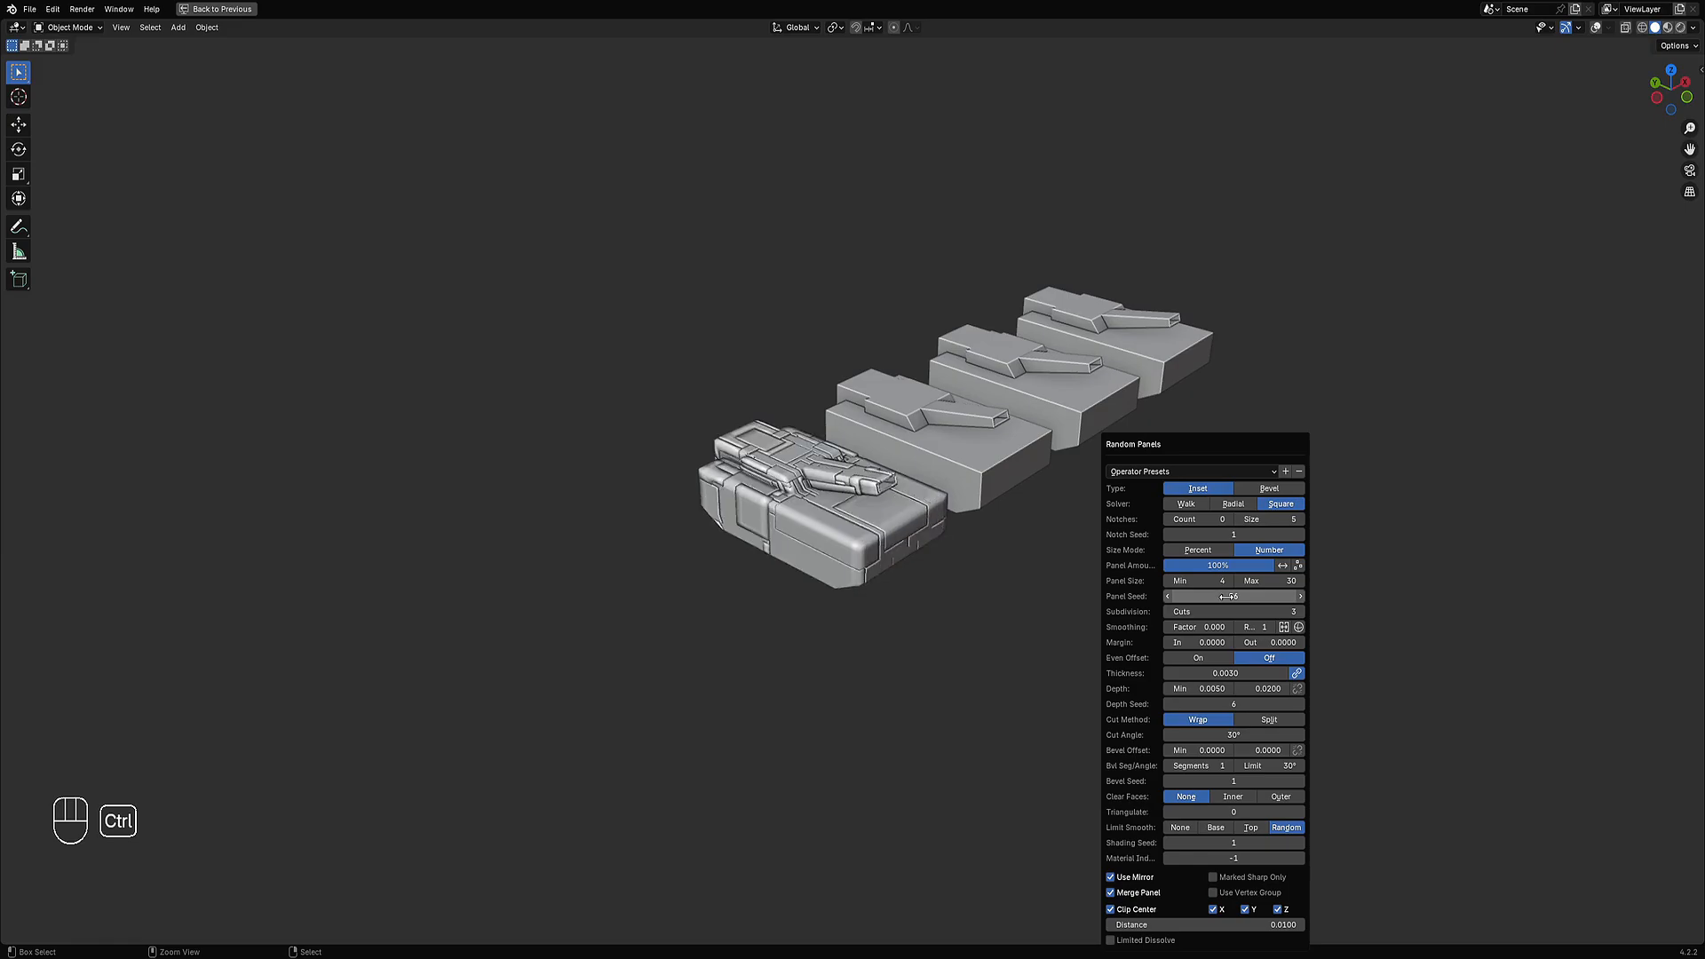
pyautogui.keyDown('ctrl'); pyautogui.scroll(2, 1228, 597); pyautogui.keyUp('ctrl')
# Restart the panel seed from 1, step through the following seeds and inspect the chosen layout.
pyautogui.keyDown('ctrl'); pyautogui.scroll(-3, 1228, 597); pyautogui.keyUp('ctrl')
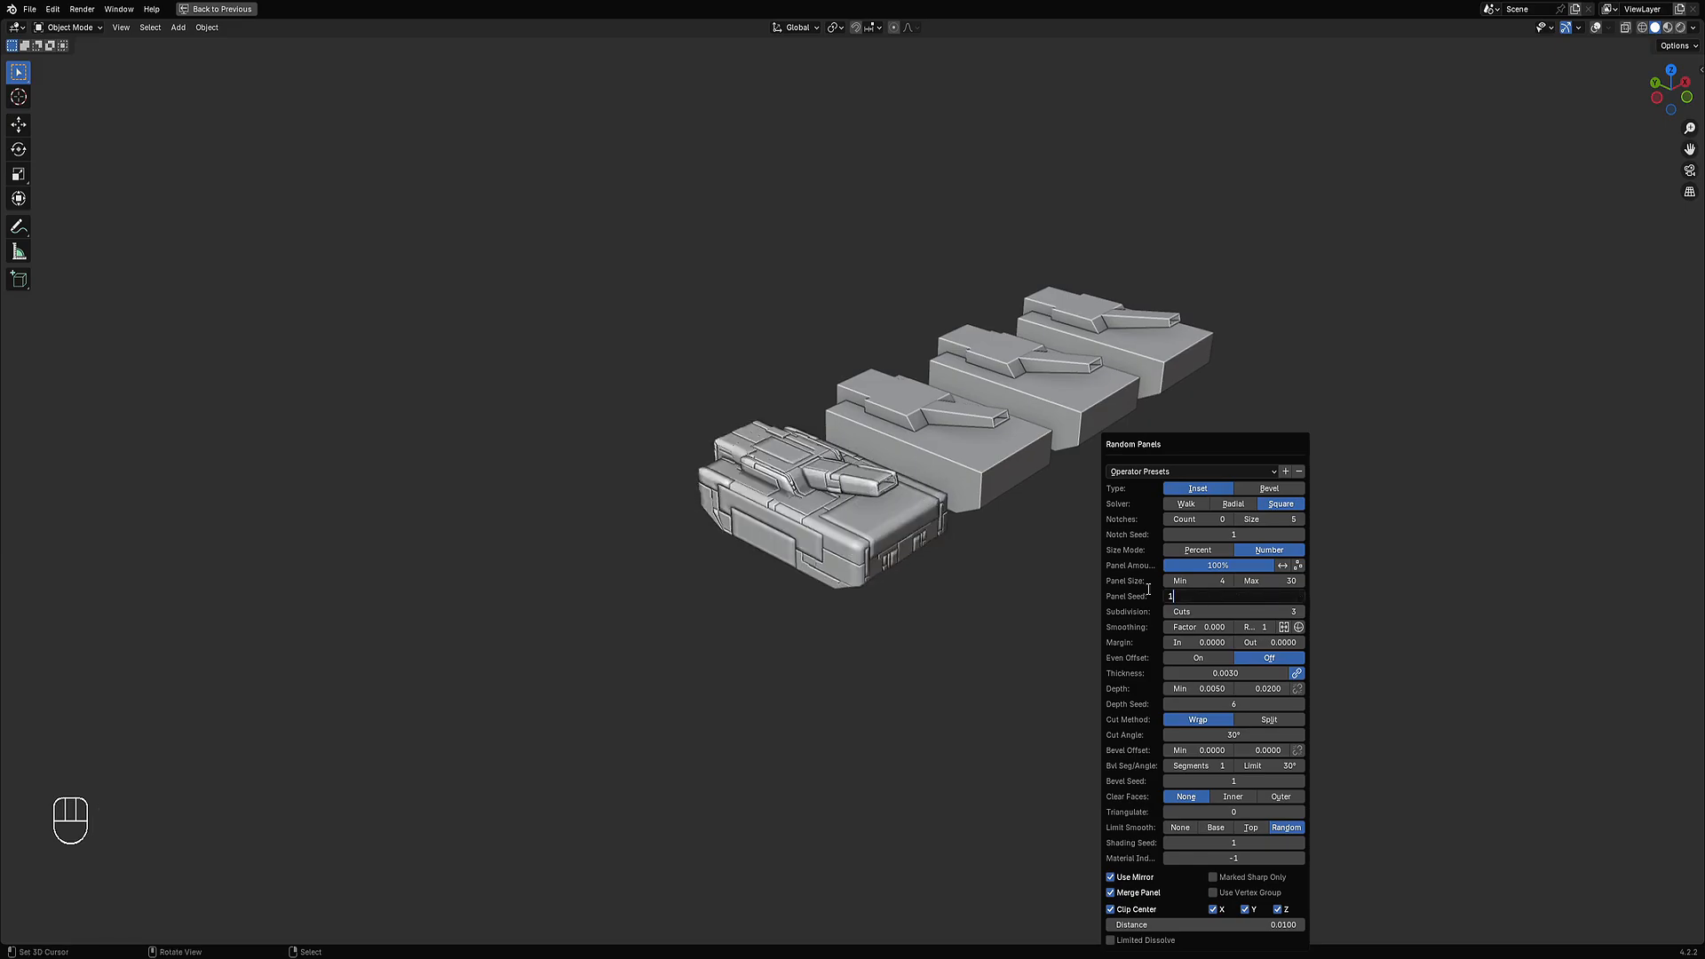
pyautogui.keyDown('ctrl'); pyautogui.scroll(-2, 1224, 596); pyautogui.keyUp('ctrl')
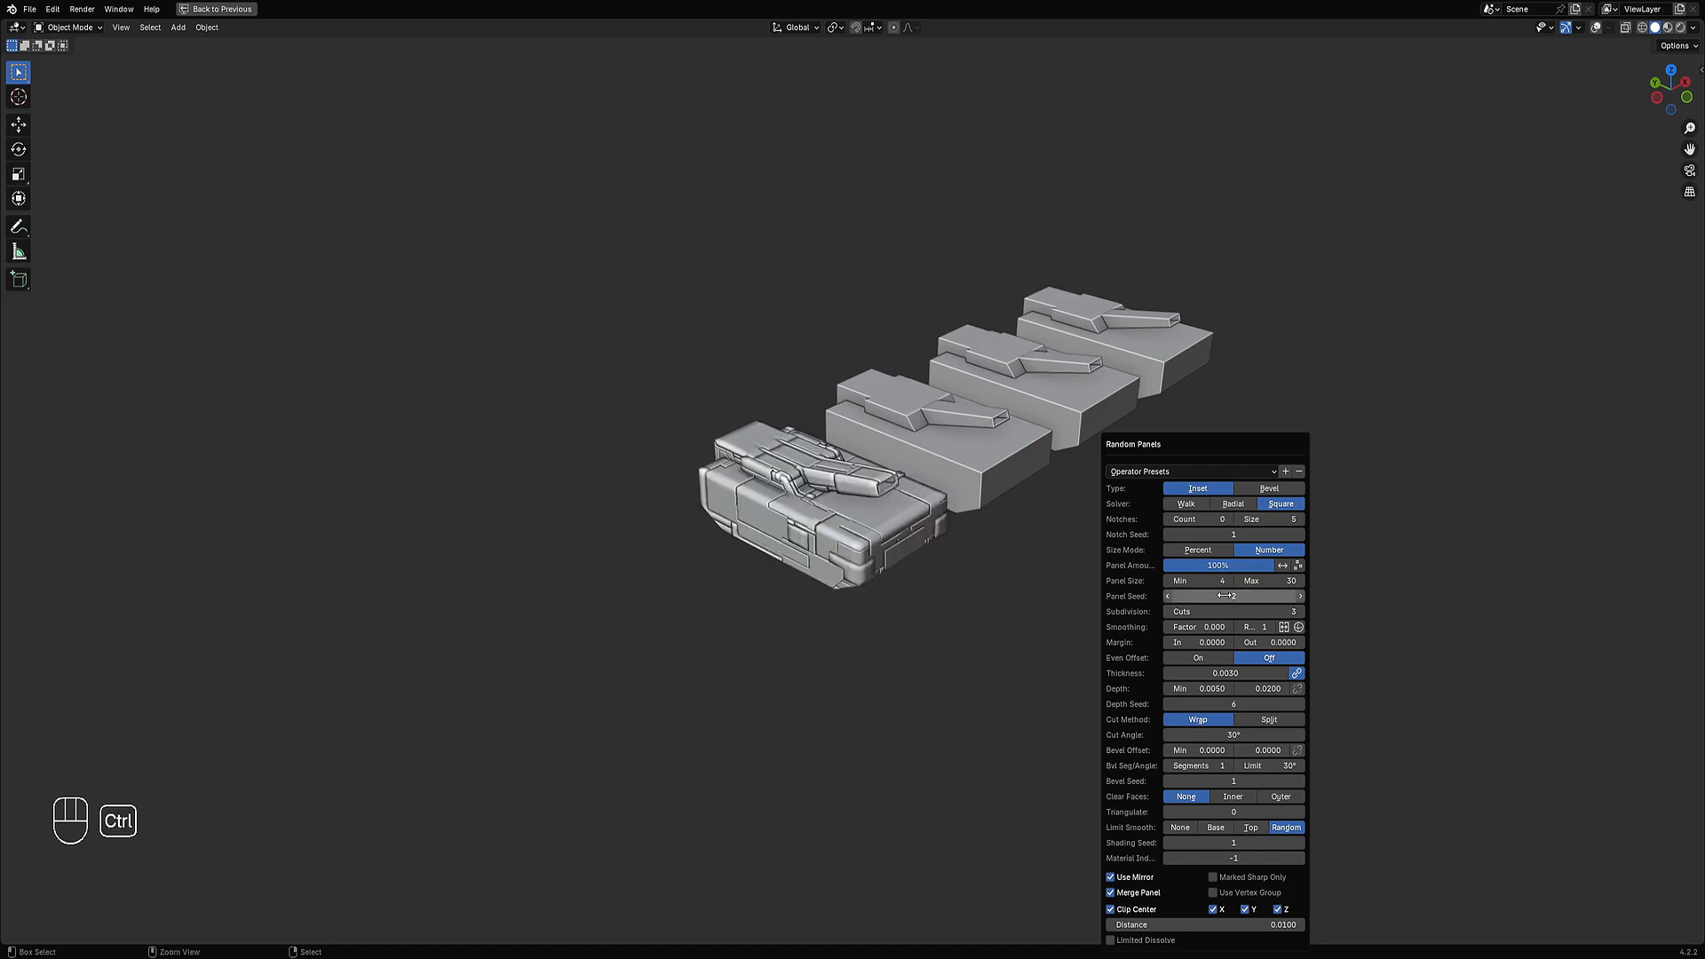
pyautogui.moveTo(879, 559); pyautogui.dragTo(983, 550, button='middle')
# Select the plain copy next to the panelled tank and repeat Random Panels on it.
pyautogui.click(963, 549)
pyautogui.hotkey('shift', 'r')
pyautogui.scroll(1, 959, 552)
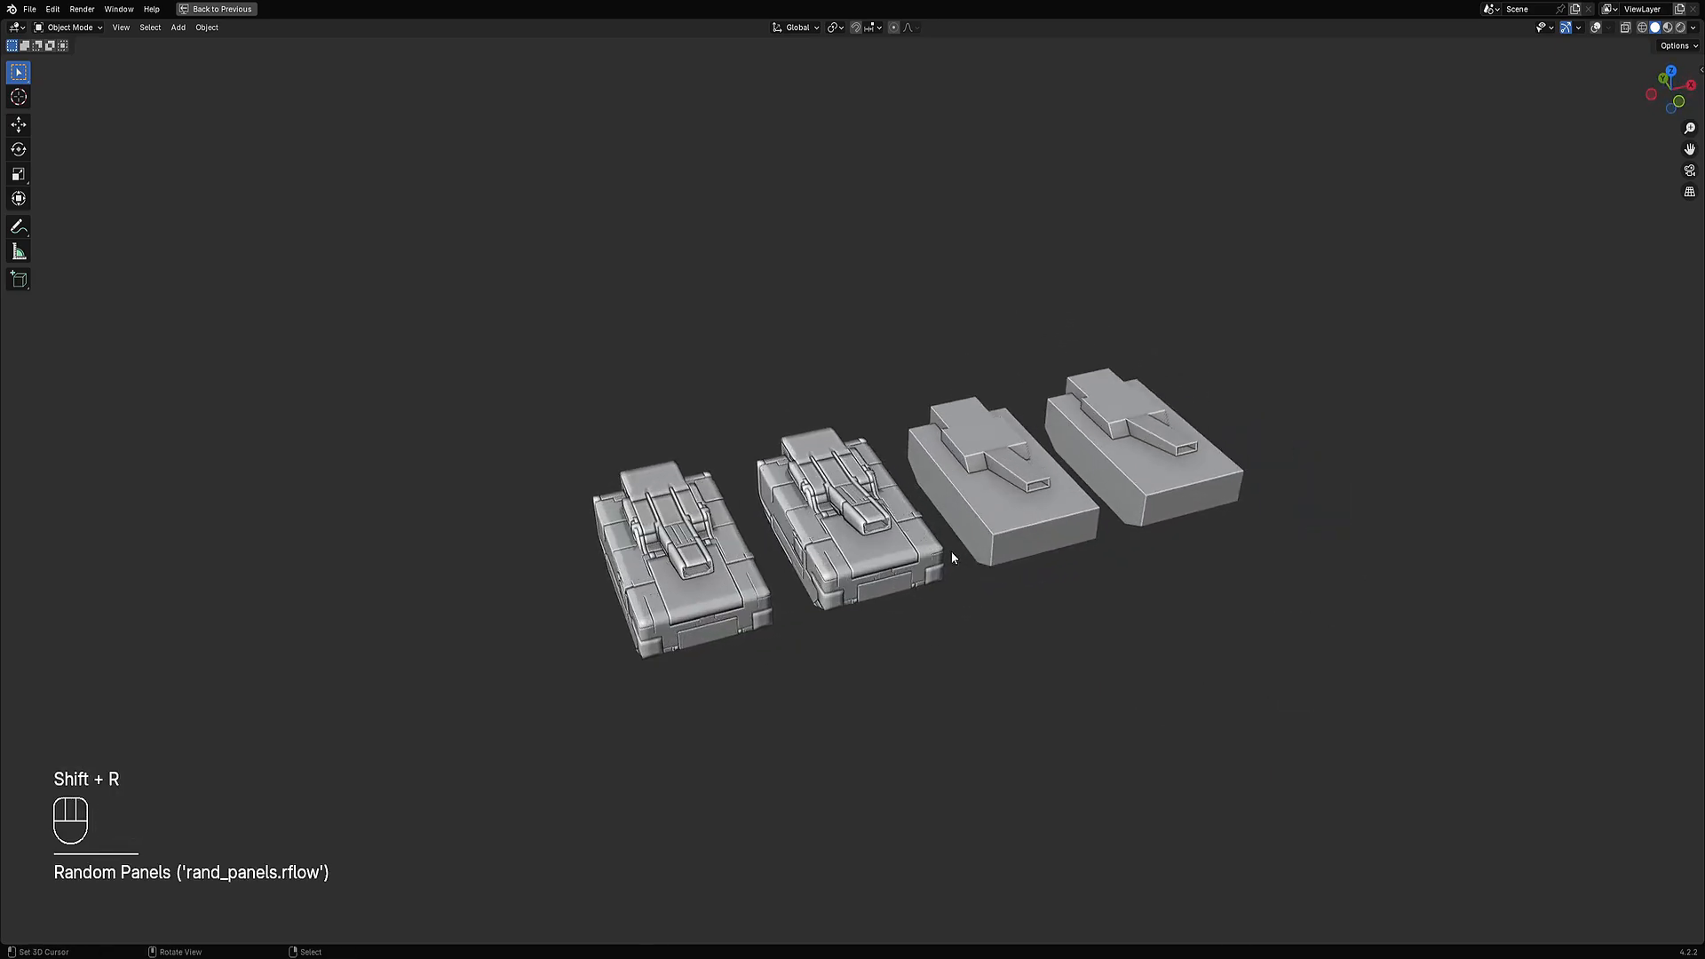
# View the row of tanks from several angles and change the second tank's panel seed for a different panel layout.
pyautogui.moveTo(887, 643)
pyautogui.mouseDown(button='middle')
pyautogui.moveTo(886, 590)
pyautogui.moveTo(906, 658)
pyautogui.mouseUp(button='middle')
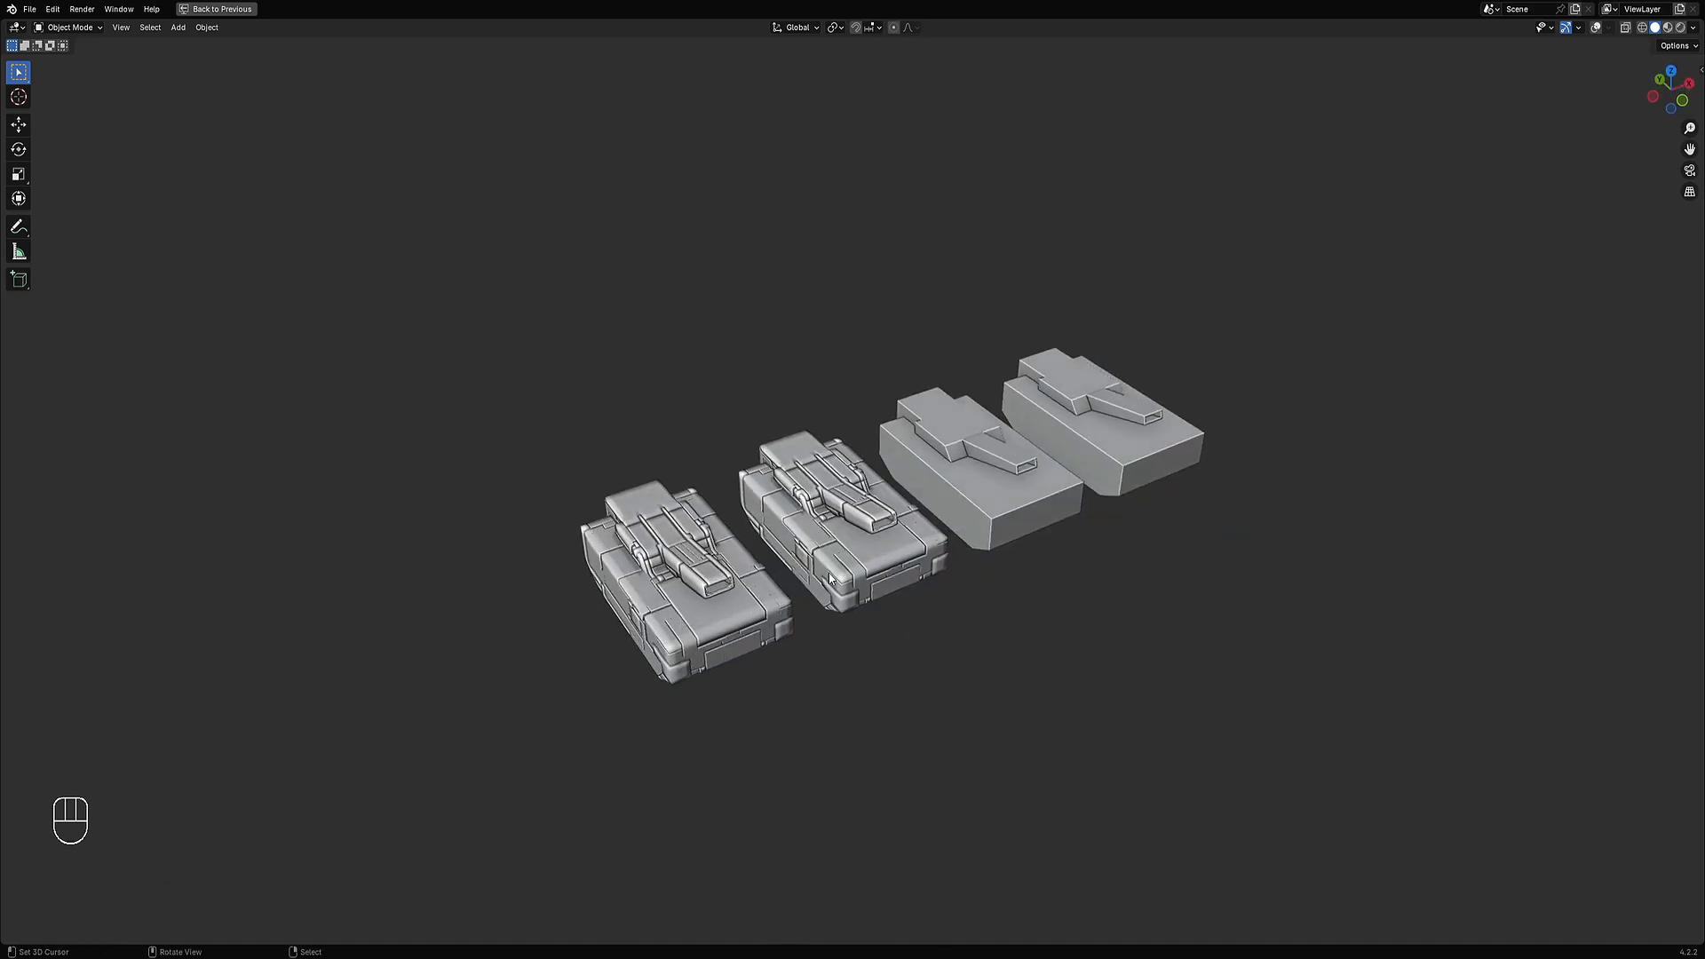
pyautogui.moveTo(833, 577); pyautogui.dragTo(928, 542, button='middle')
pyautogui.moveTo(858, 586); pyautogui.dragTo(684, 592, button='middle')
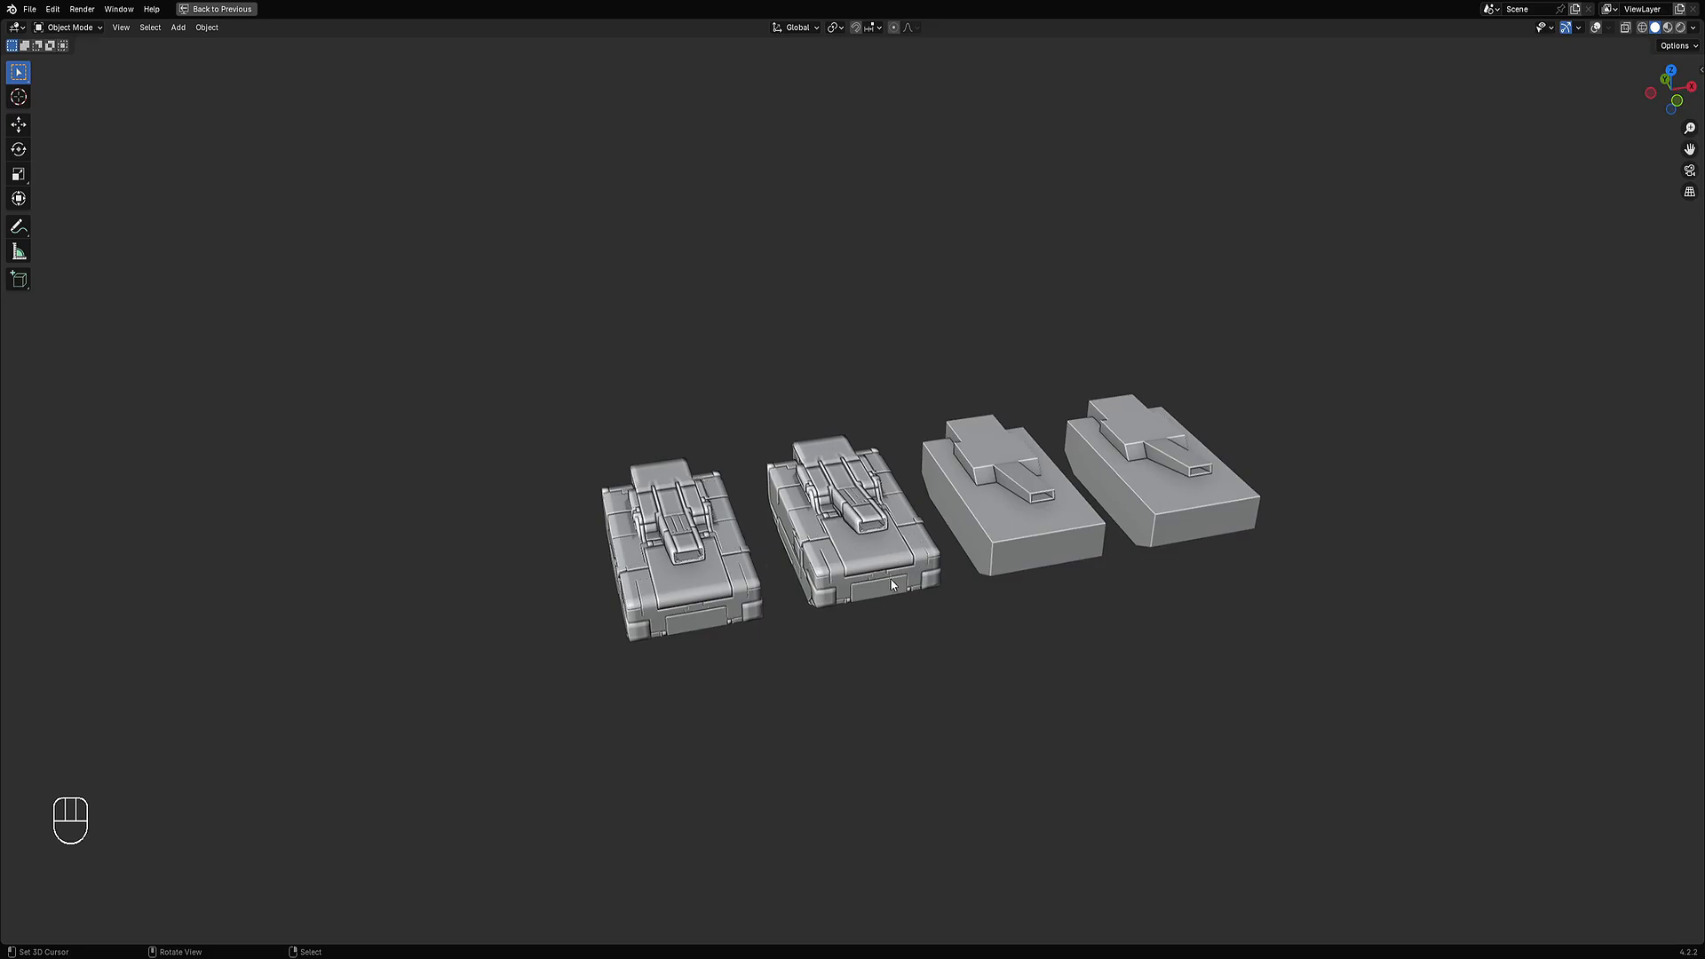
pyautogui.moveTo(893, 586); pyautogui.dragTo(1031, 494, button='middle')
pyautogui.press('F9')
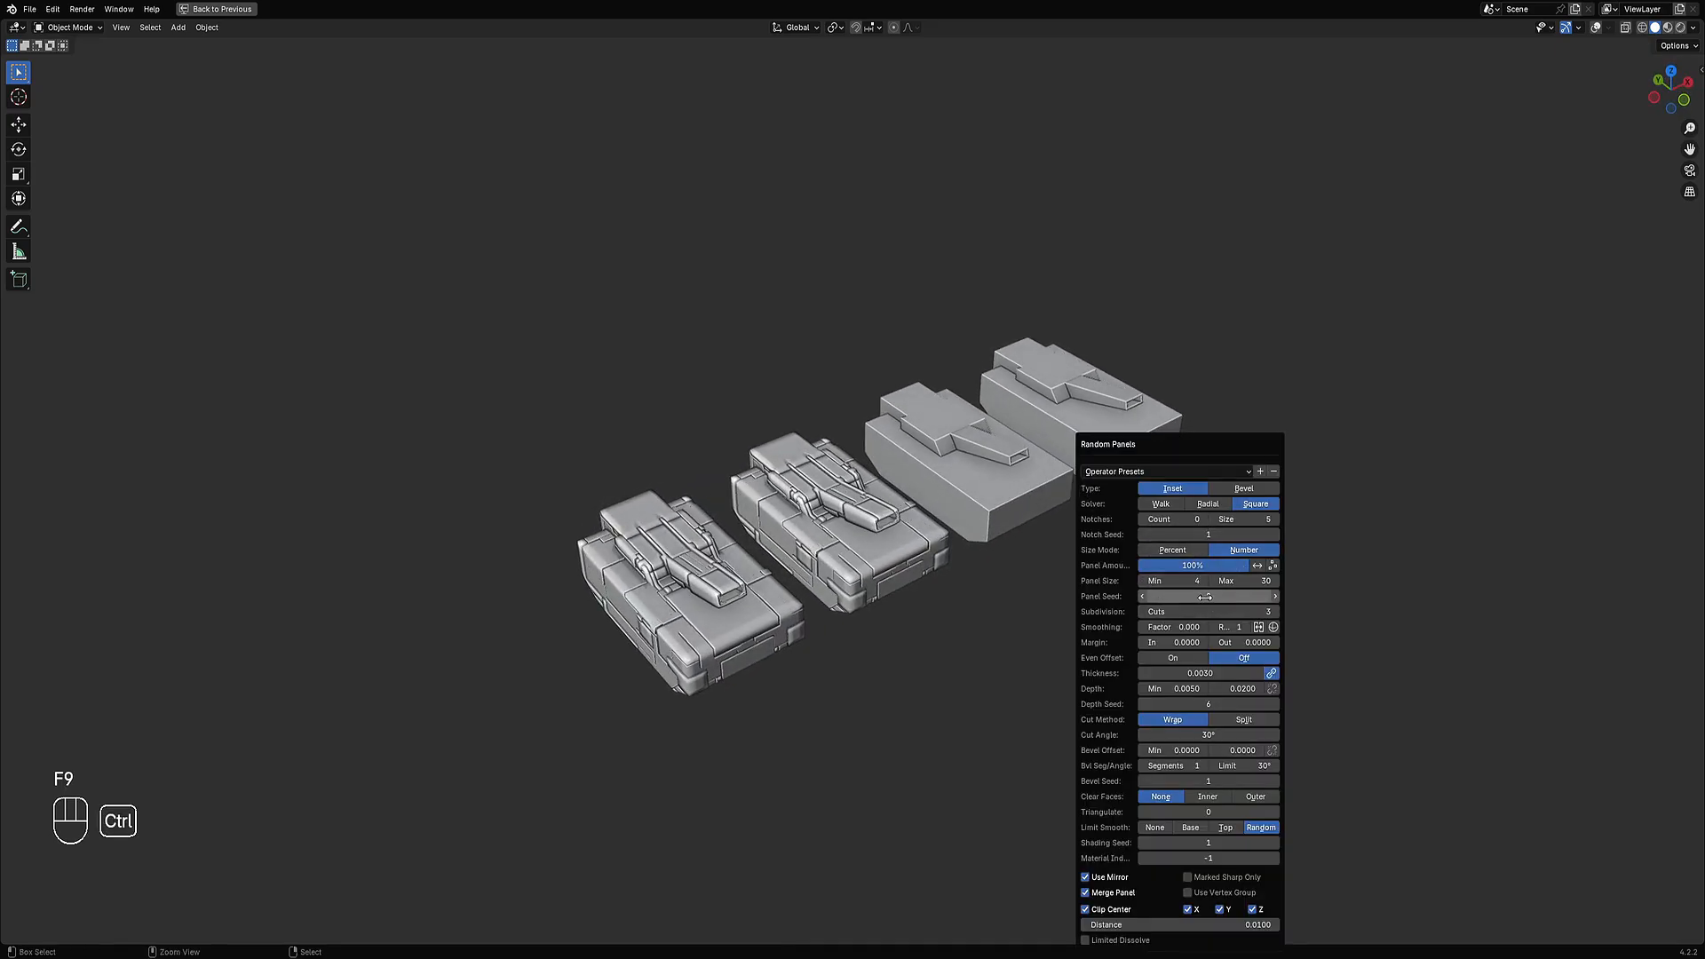
pyautogui.keyDown('ctrl'); pyautogui.scroll(1, 1205, 596); pyautogui.keyUp('ctrl')
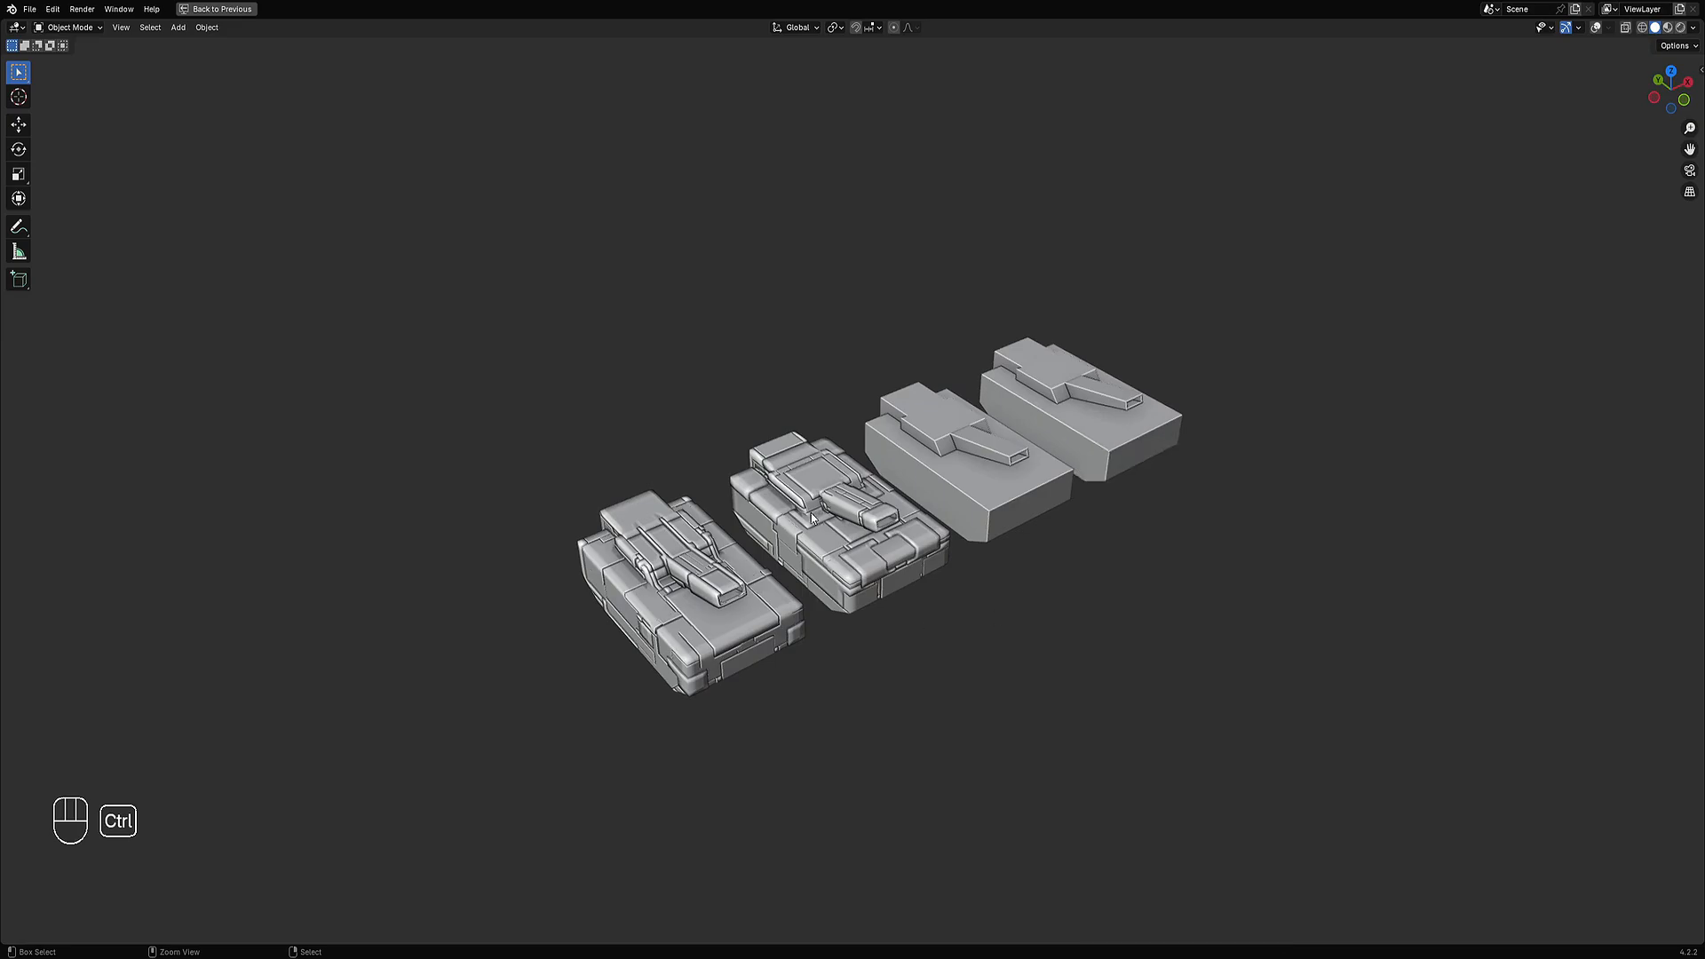
# Select the third, still plain tank, repeat Random Panels on it and open the operator's settings.
pyautogui.moveTo(812, 513); pyautogui.dragTo(1099, 588, button='middle')
pyautogui.click(882, 552)
pyautogui.hotkey('shift', 'r')
pyautogui.press('F9')
pyautogui.press('ctrl')
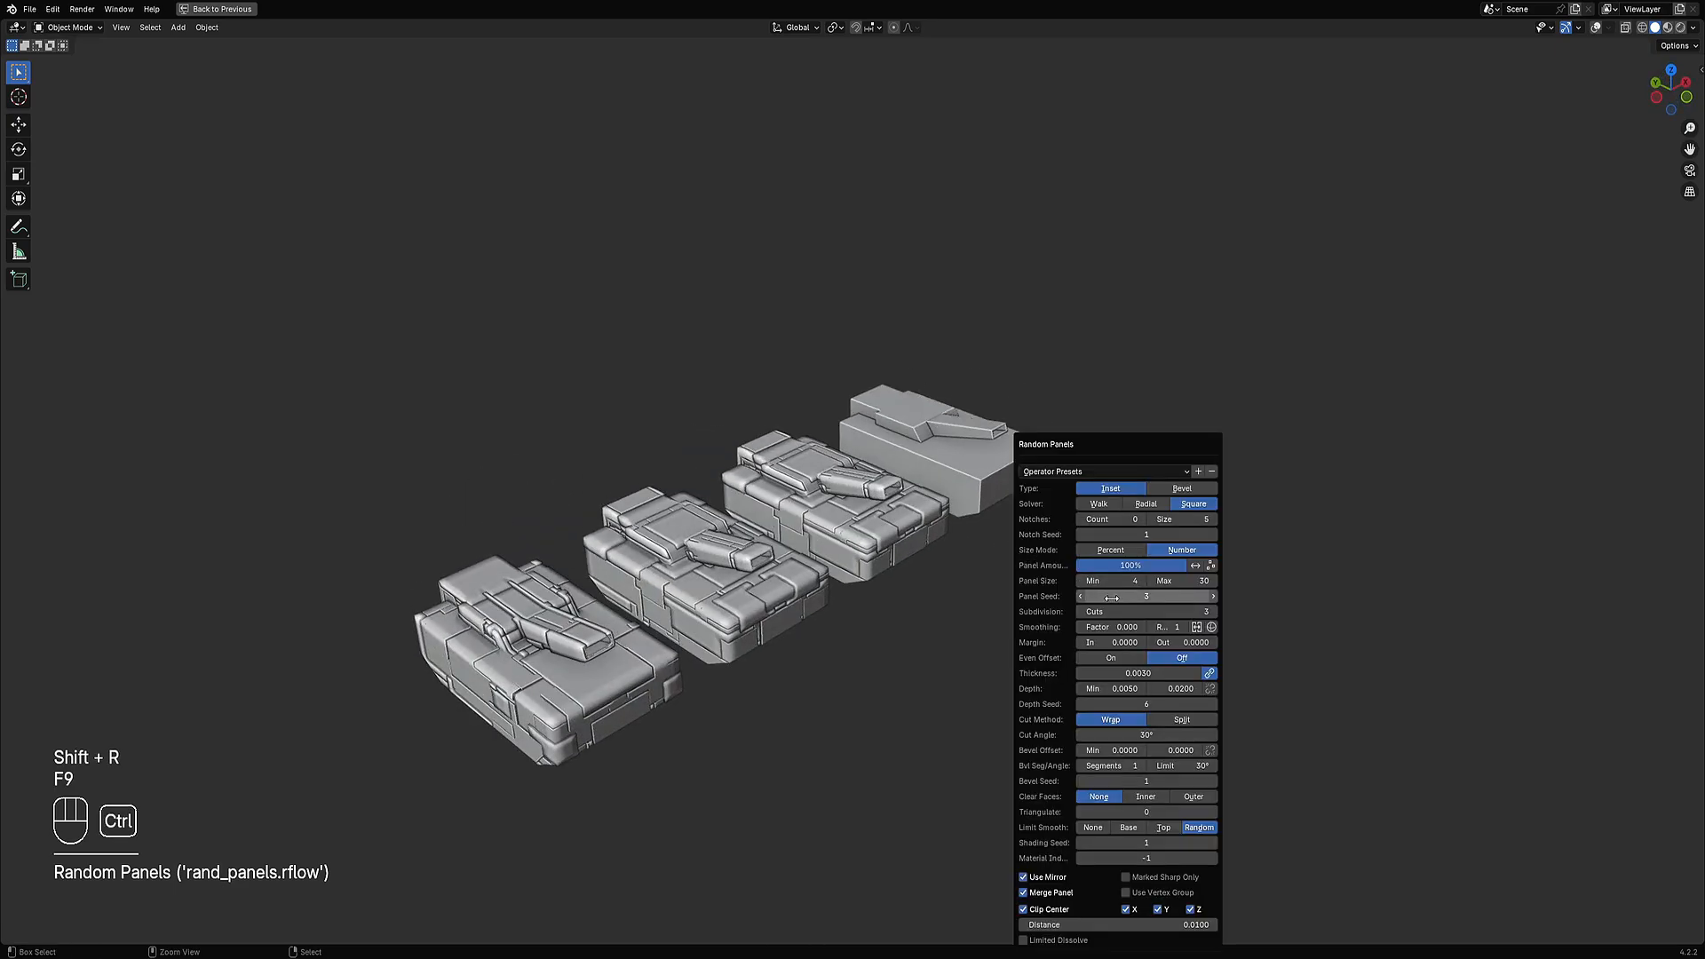
# Step the third tank's panel seed up to 17 while comparing layouts, and settle on seed 16.
pyautogui.keyDown('ctrl'); pyautogui.scroll(1, 1112, 598); pyautogui.keyUp('ctrl')
pyautogui.keyDown('ctrl'); pyautogui.scroll(1, 1112, 598); pyautogui.keyUp('ctrl')
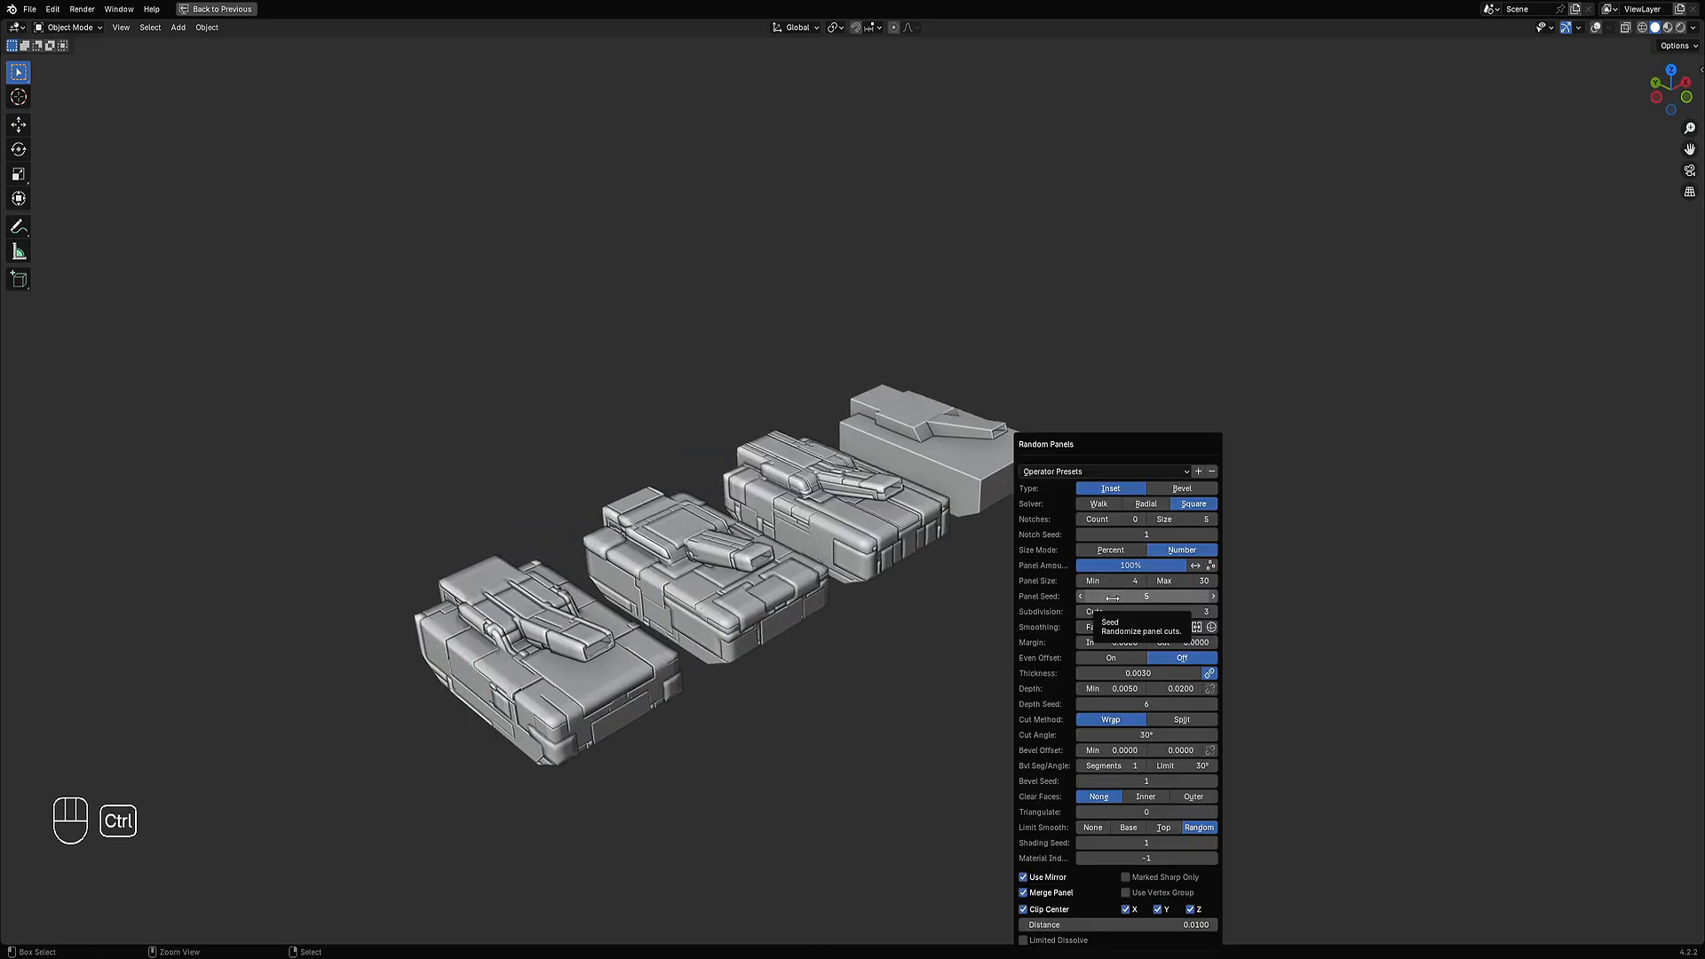
pyautogui.keyDown('ctrl'); pyautogui.scroll(1, 1112, 599); pyautogui.keyUp('ctrl')
pyautogui.keyDown('ctrl'); pyautogui.scroll(1, 1112, 599); pyautogui.keyUp('ctrl')
pyautogui.keyDown('ctrl'); pyautogui.scroll(1, 1112, 598); pyautogui.keyUp('ctrl')
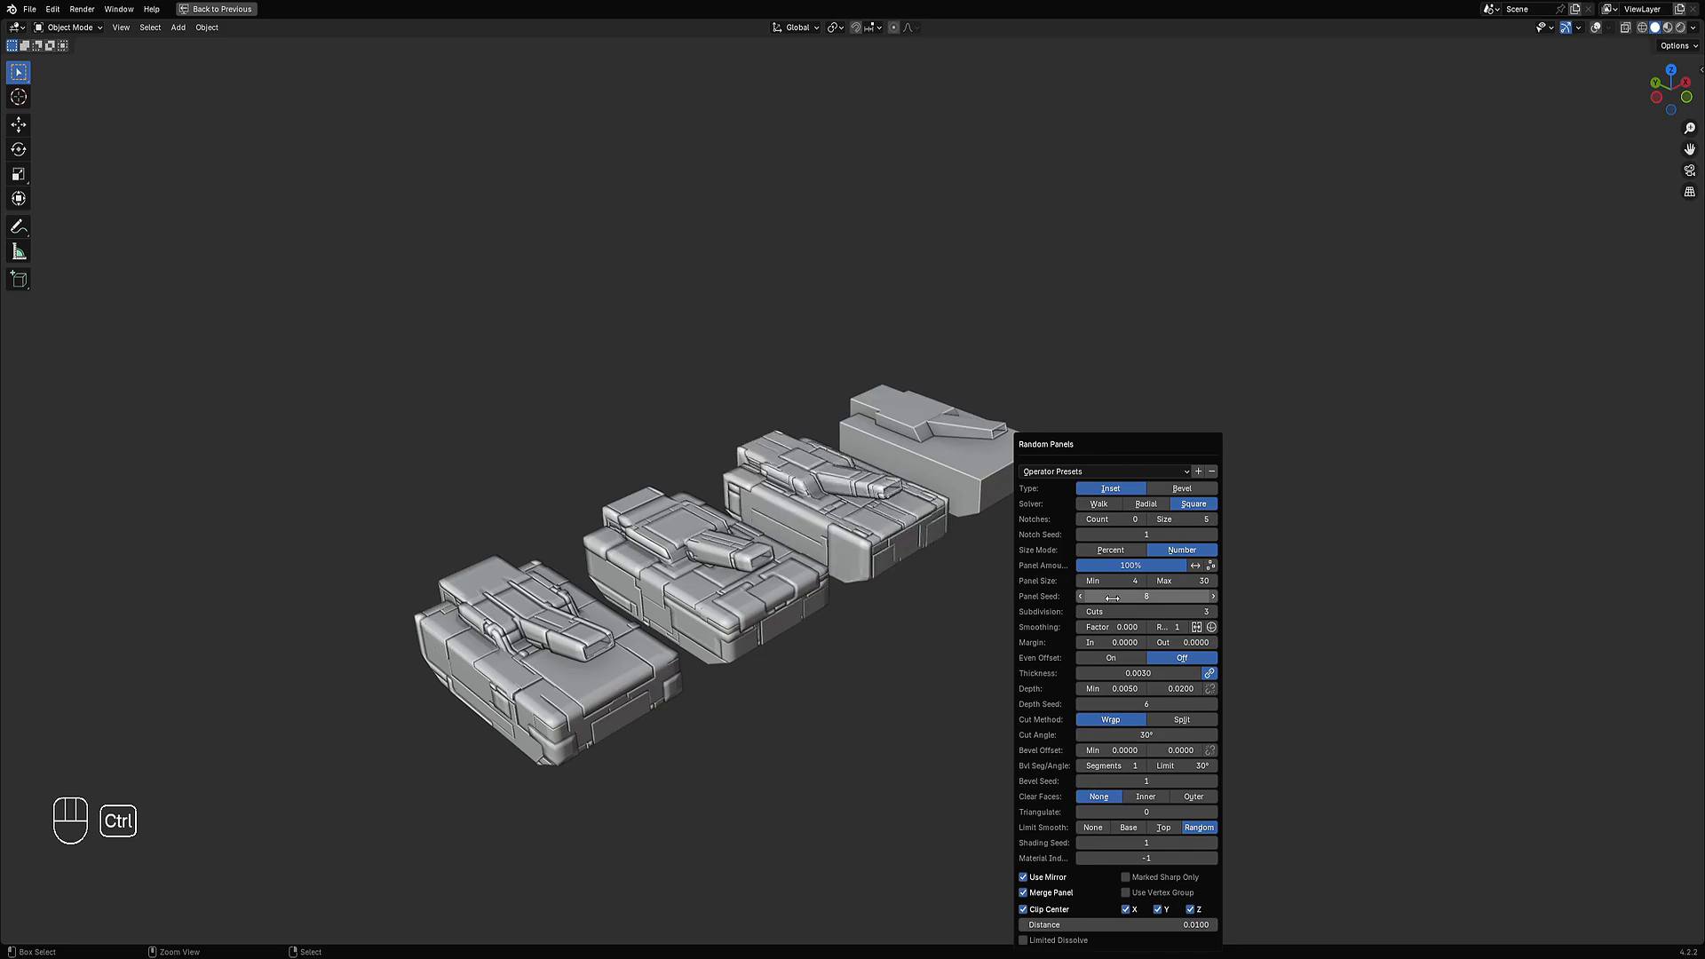
pyautogui.keyDown('ctrl'); pyautogui.scroll(1, 1112, 599); pyautogui.keyUp('ctrl')
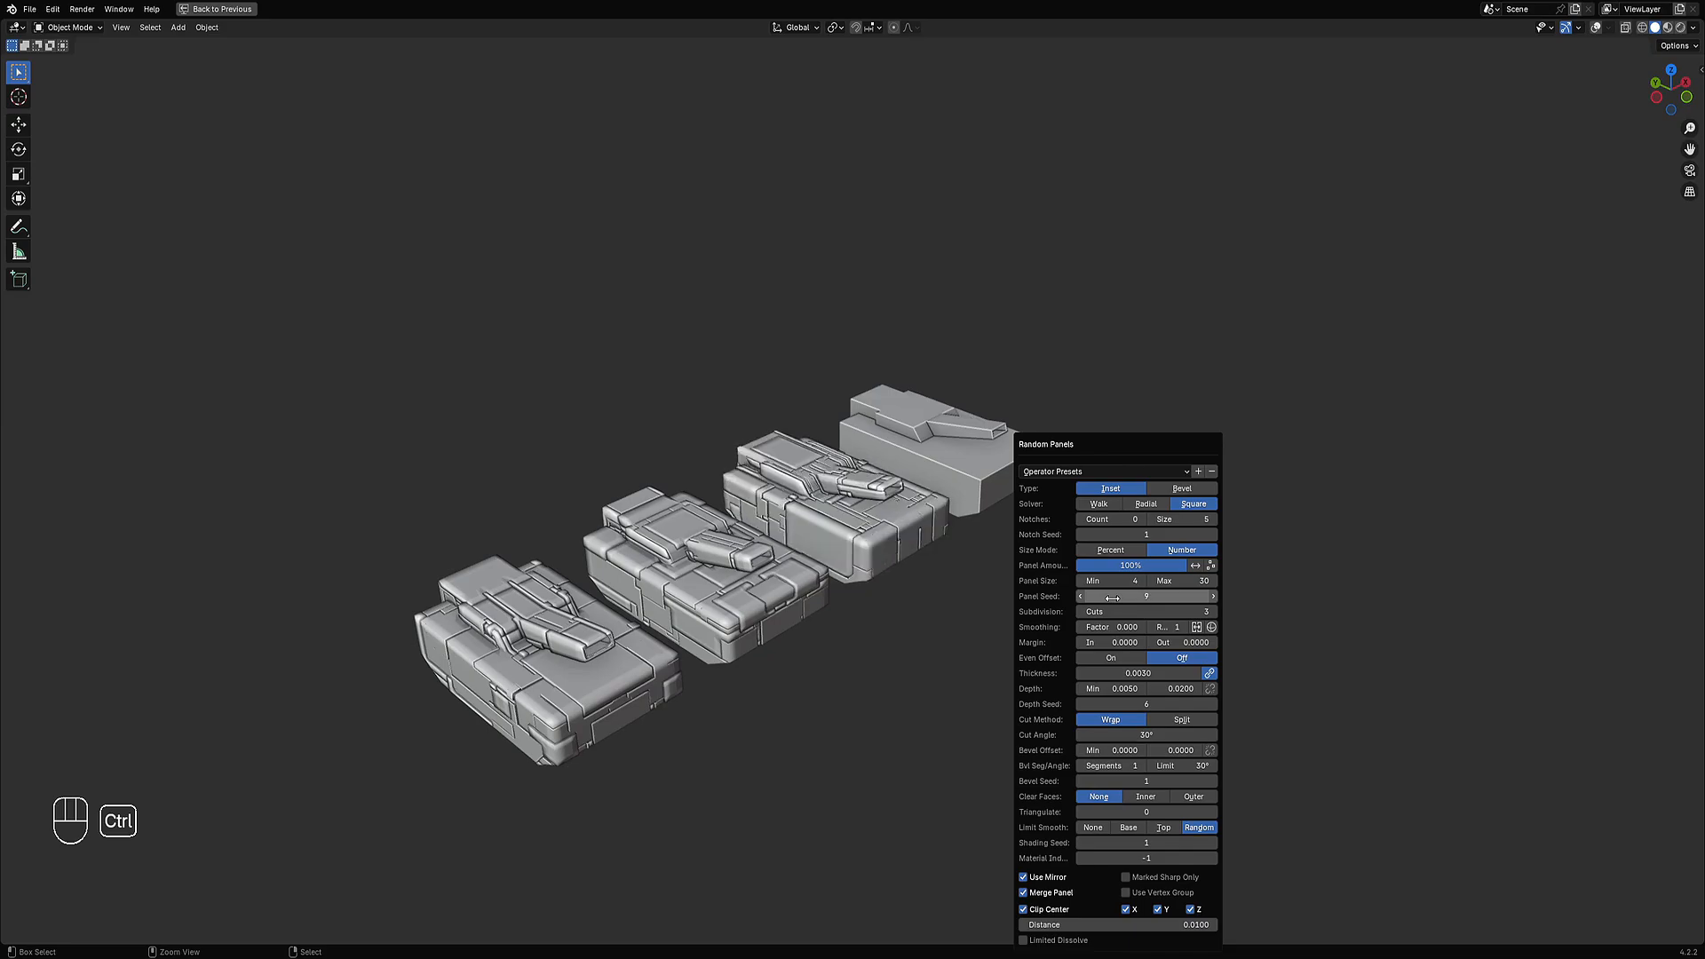
pyautogui.keyDown('ctrl'); pyautogui.scroll(1, 1112, 597); pyautogui.keyUp('ctrl')
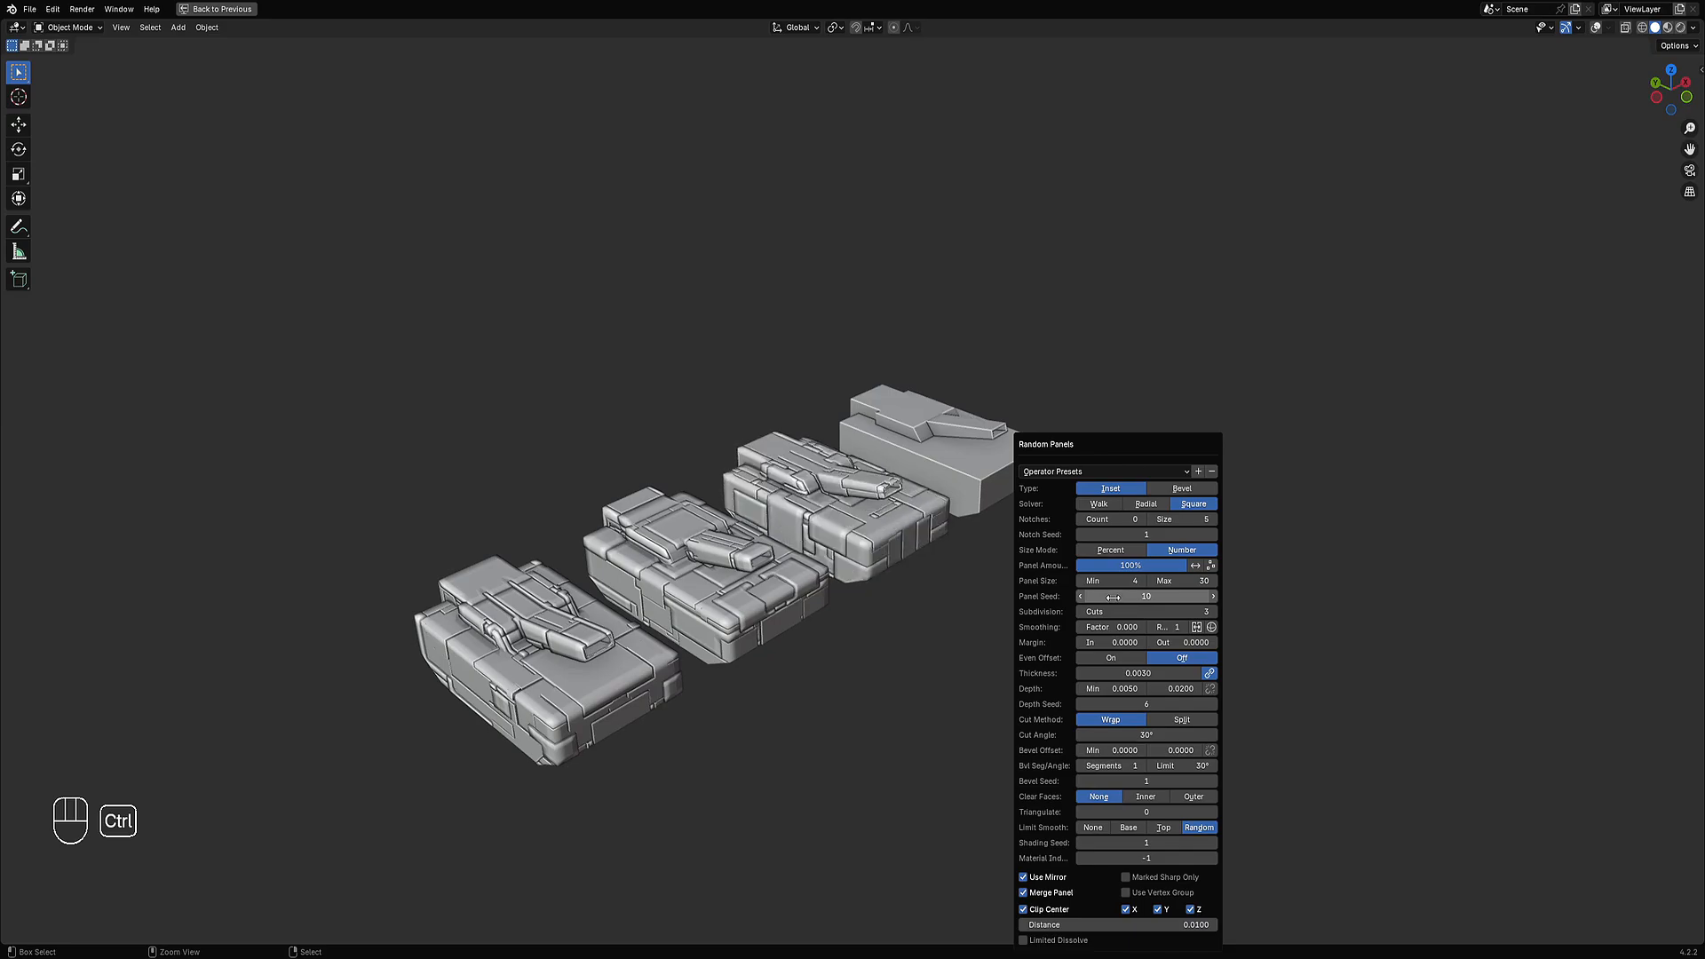
pyautogui.keyDown('ctrl'); pyautogui.scroll(1, 1112, 598); pyautogui.keyUp('ctrl')
pyautogui.keyDown('ctrl'); pyautogui.scroll(1, 1114, 598); pyautogui.keyUp('ctrl')
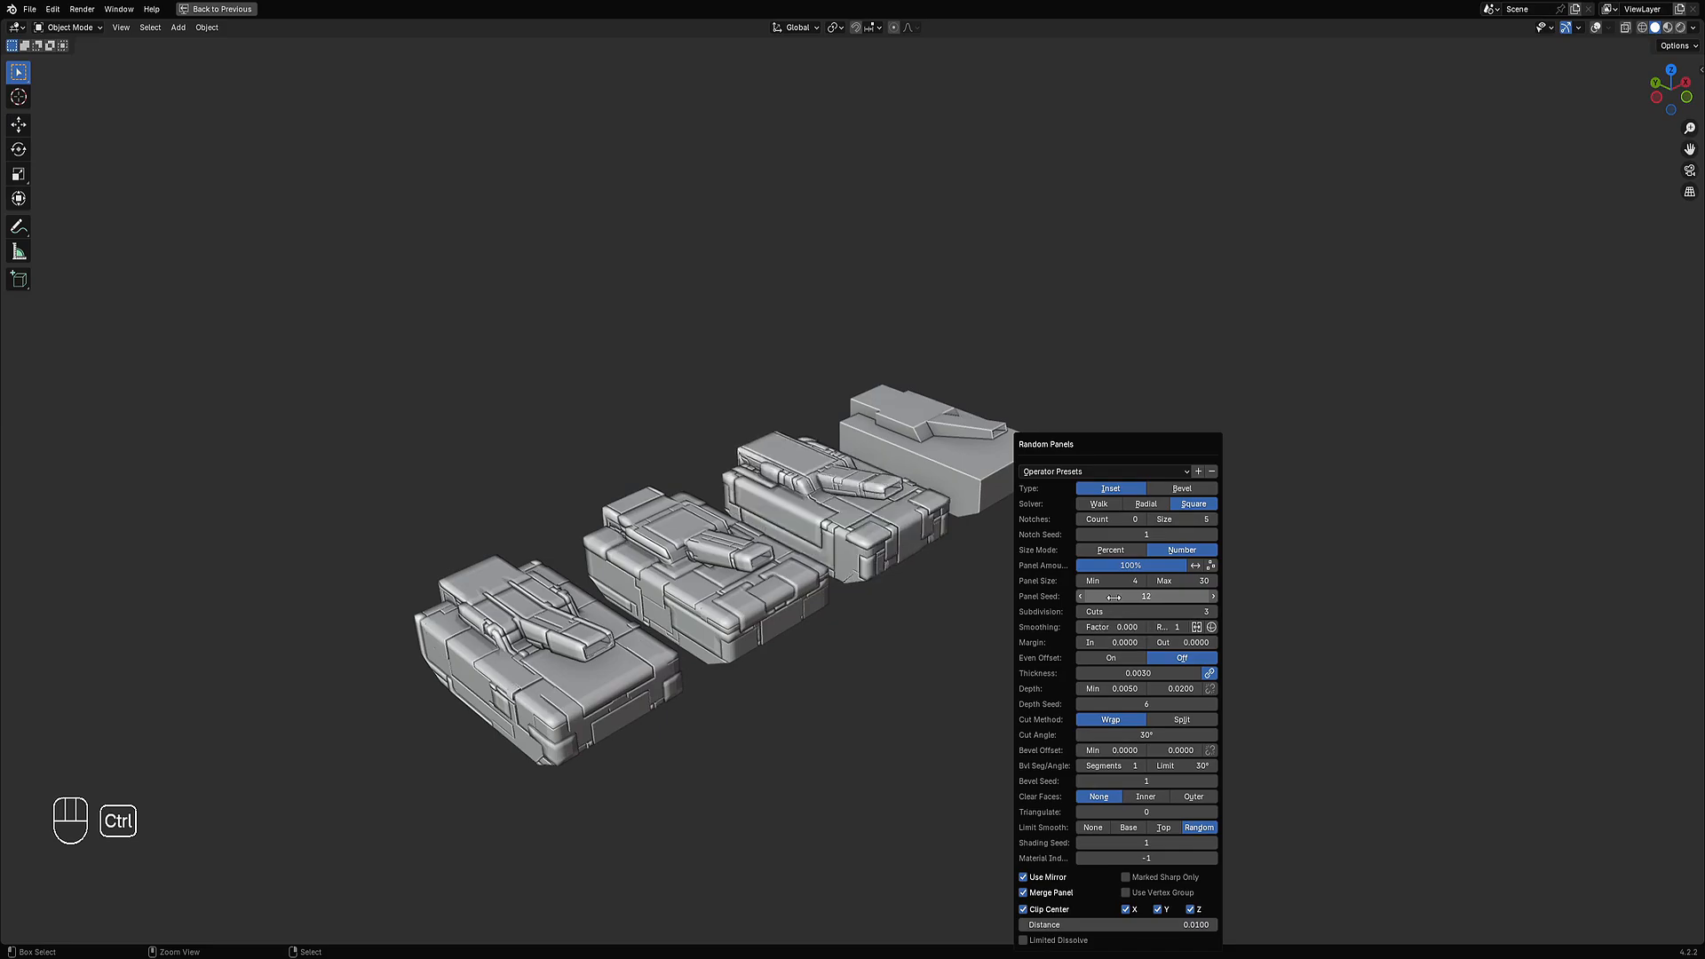
pyautogui.keyDown('ctrl'); pyautogui.scroll(1, 1114, 597); pyautogui.keyUp('ctrl')
pyautogui.keyDown('ctrl'); pyautogui.scroll(1, 1114, 597); pyautogui.keyUp('ctrl')
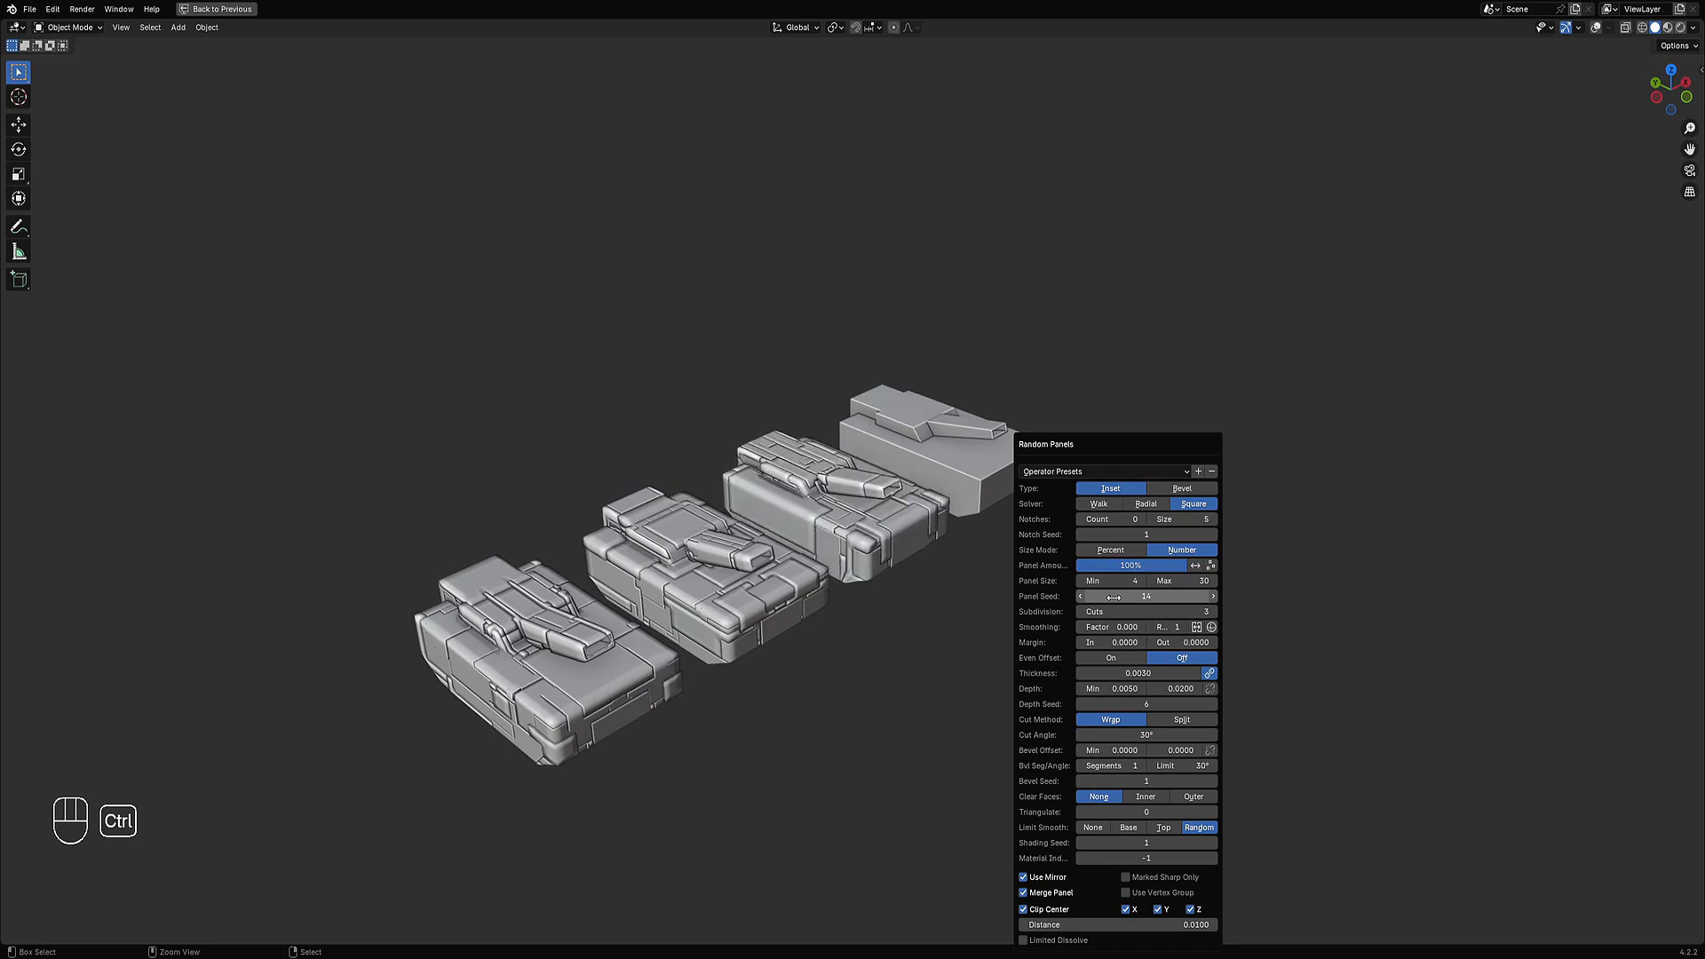
pyautogui.keyDown('ctrl'); pyautogui.scroll(1, 1114, 598); pyautogui.keyUp('ctrl')
pyautogui.keyDown('ctrl'); pyautogui.scroll(2, 1114, 598); pyautogui.keyUp('ctrl')
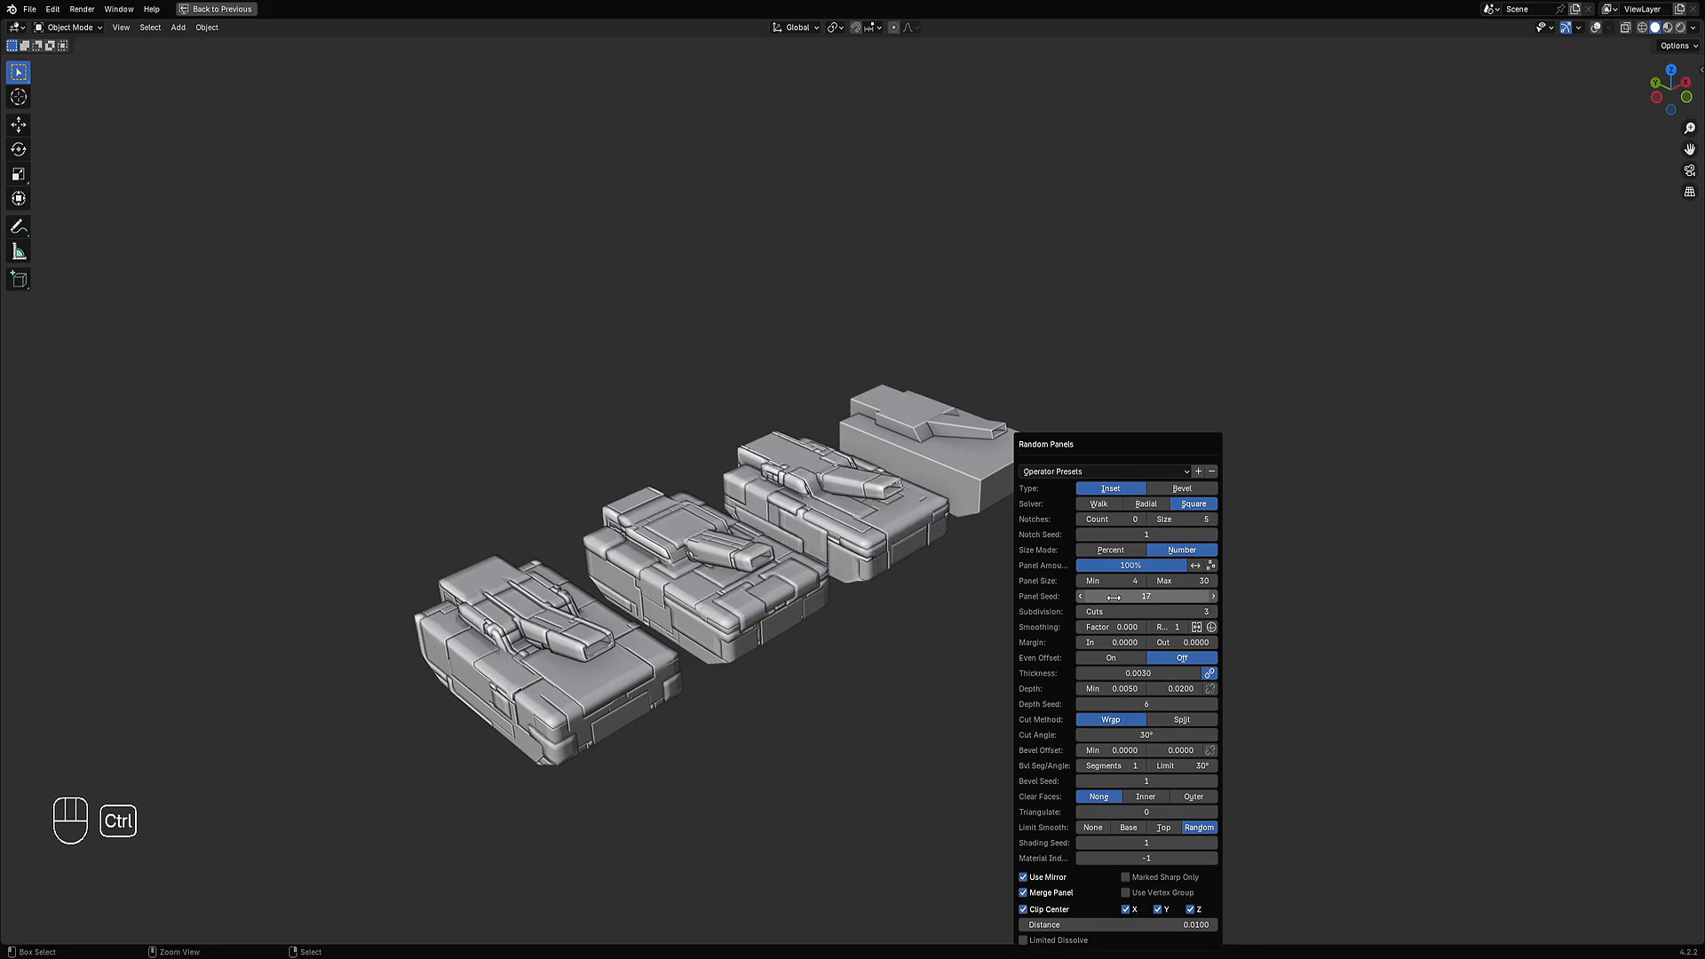
pyautogui.keyDown('ctrl'); pyautogui.scroll(-1, 1113, 598); pyautogui.keyUp('ctrl')
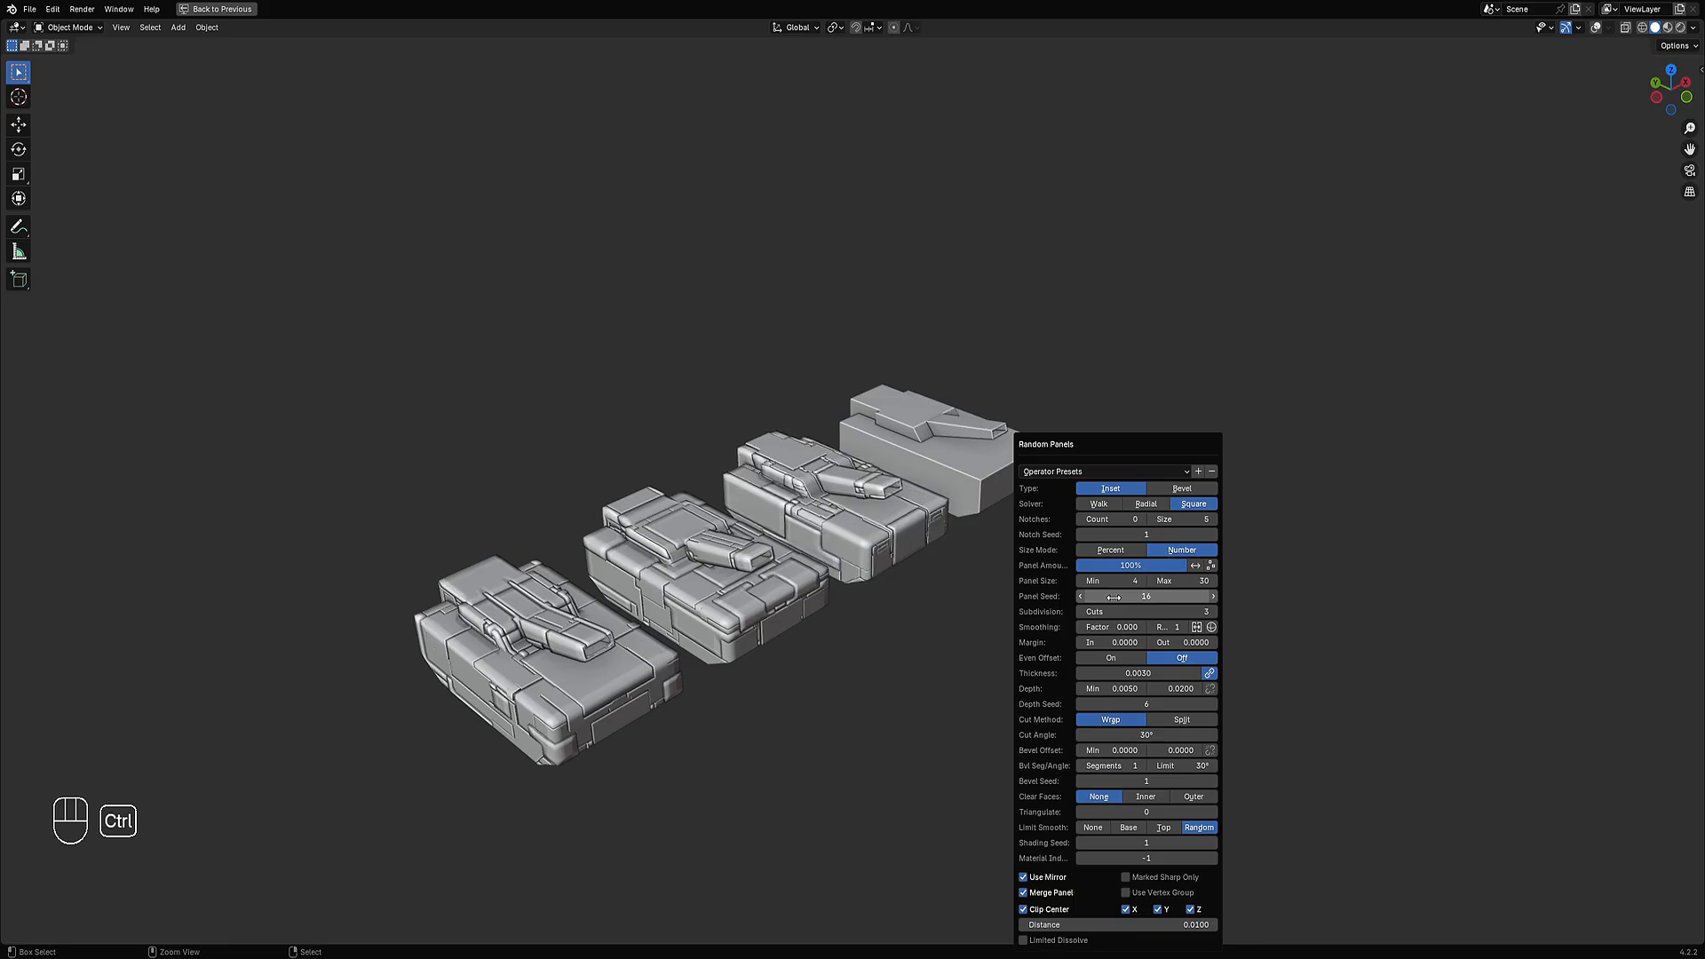
# Select the last plain tank, repeat Random Panels on it and raise its panel seed past 17.
pyautogui.moveTo(1114, 598); pyautogui.dragTo(1018, 534, button='middle')
pyautogui.click(1018, 534)
pyautogui.hotkey('shift', 'q')
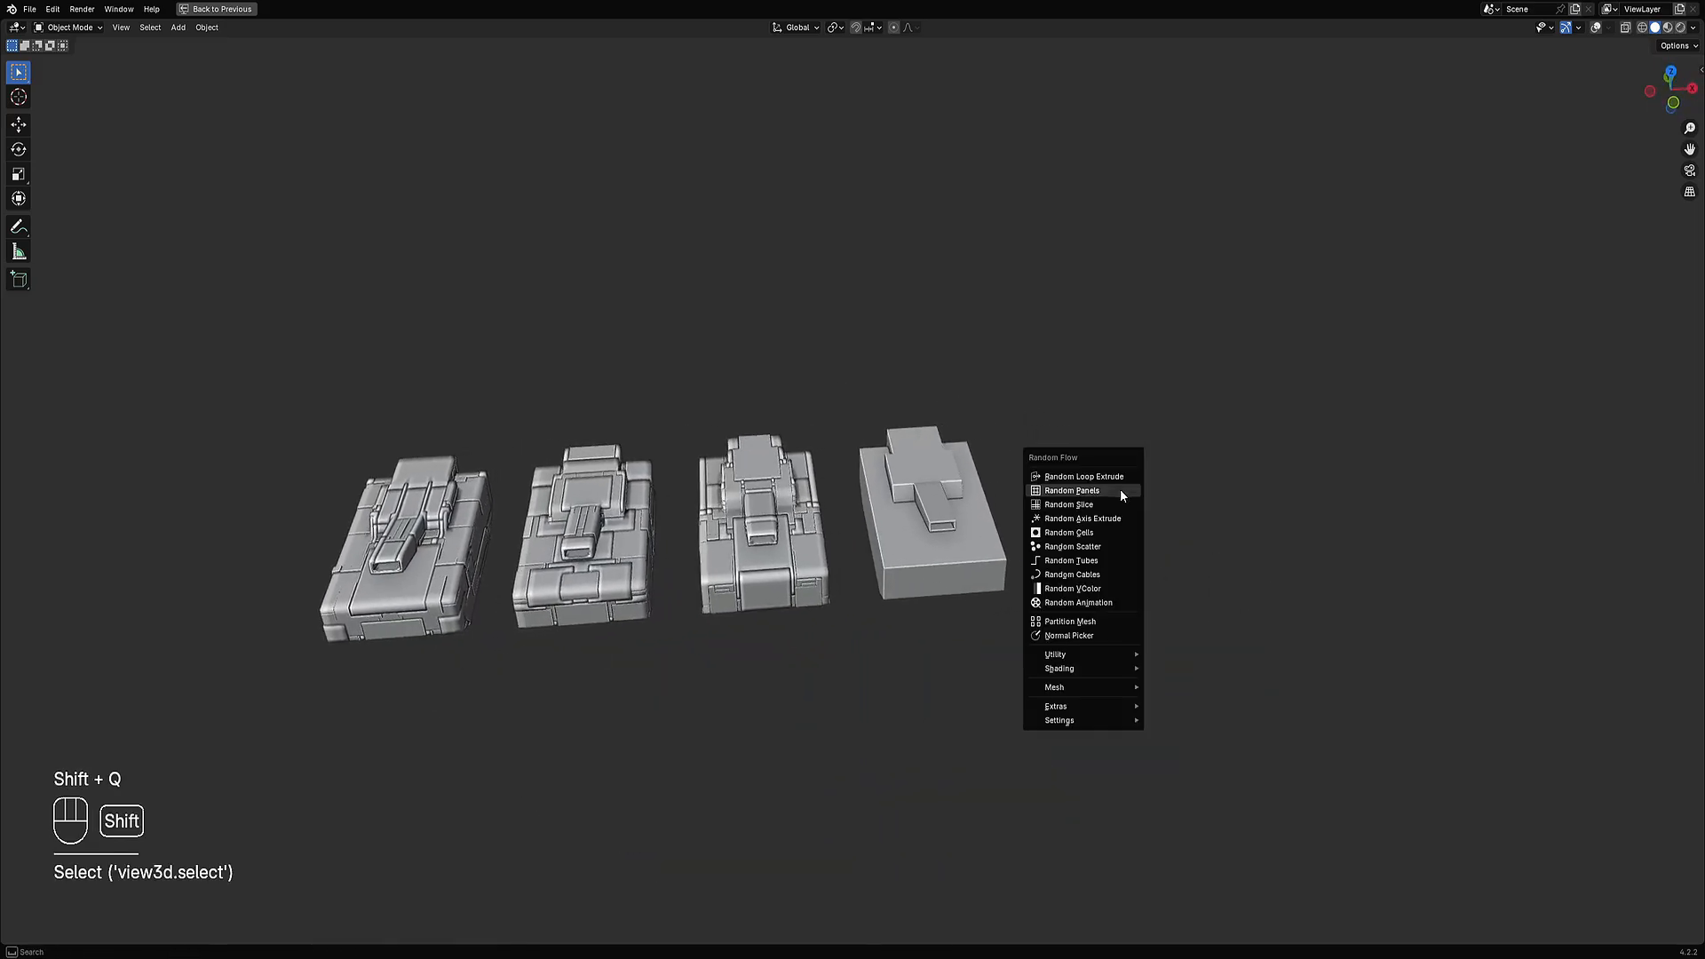
pyautogui.hotkey('shift', 'r')
pyautogui.press('F9')
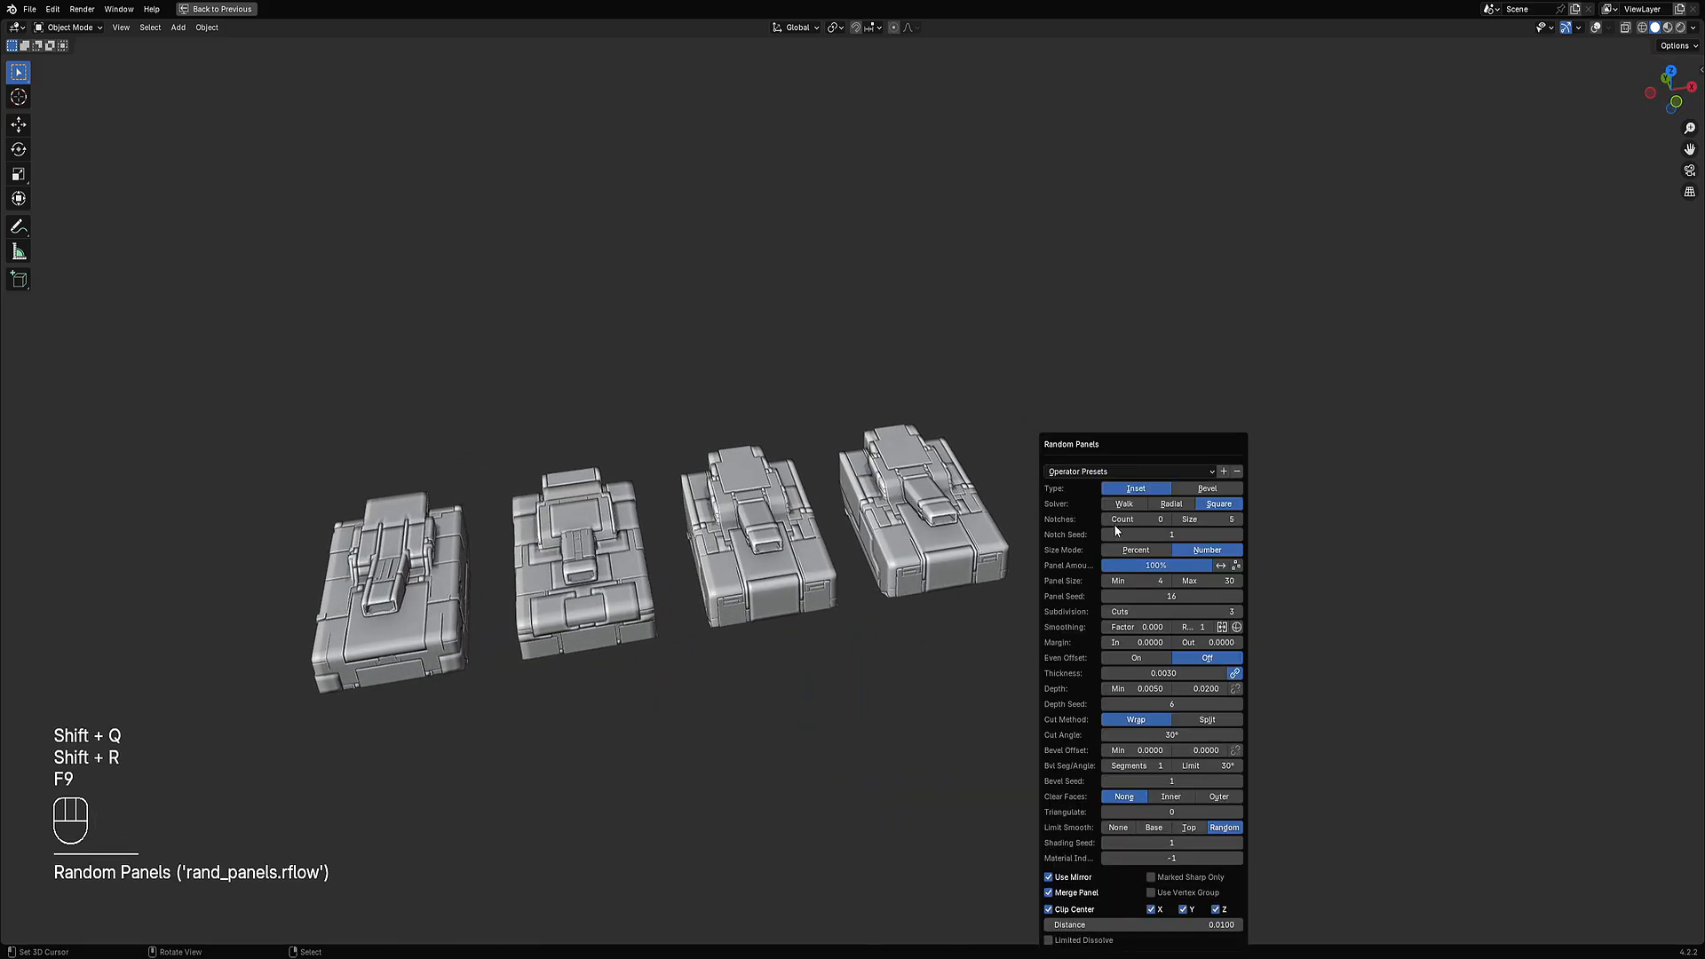
pyautogui.keyDown('ctrl'); pyautogui.scroll(1, 1187, 594); pyautogui.keyUp('ctrl')
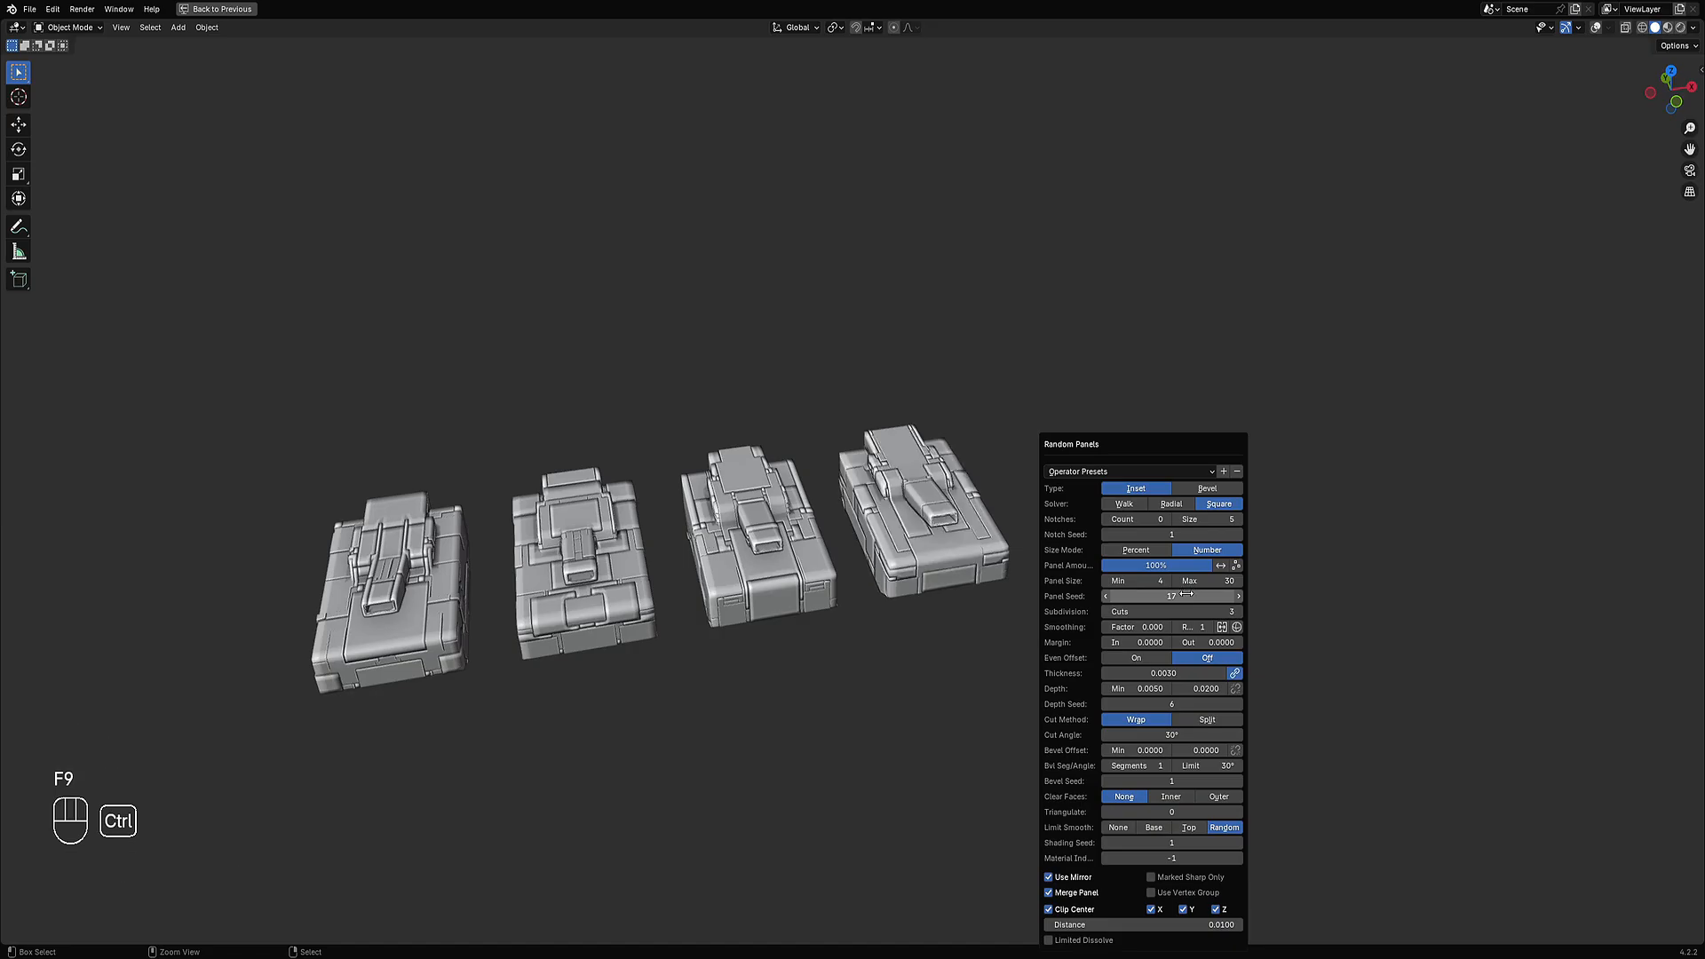
pyautogui.keyDown('ctrl'); pyautogui.scroll(1, 1187, 594); pyautogui.keyUp('ctrl')
# Select the first panelled tank from behind, enter its edit mode and show the viewport overlays.
pyautogui.moveTo(1084, 609); pyautogui.dragTo(888, 614, button='middle')
pyautogui.moveTo(1024, 577); pyautogui.dragTo(951, 581, button='middle')
pyautogui.scroll(2, 951, 581)
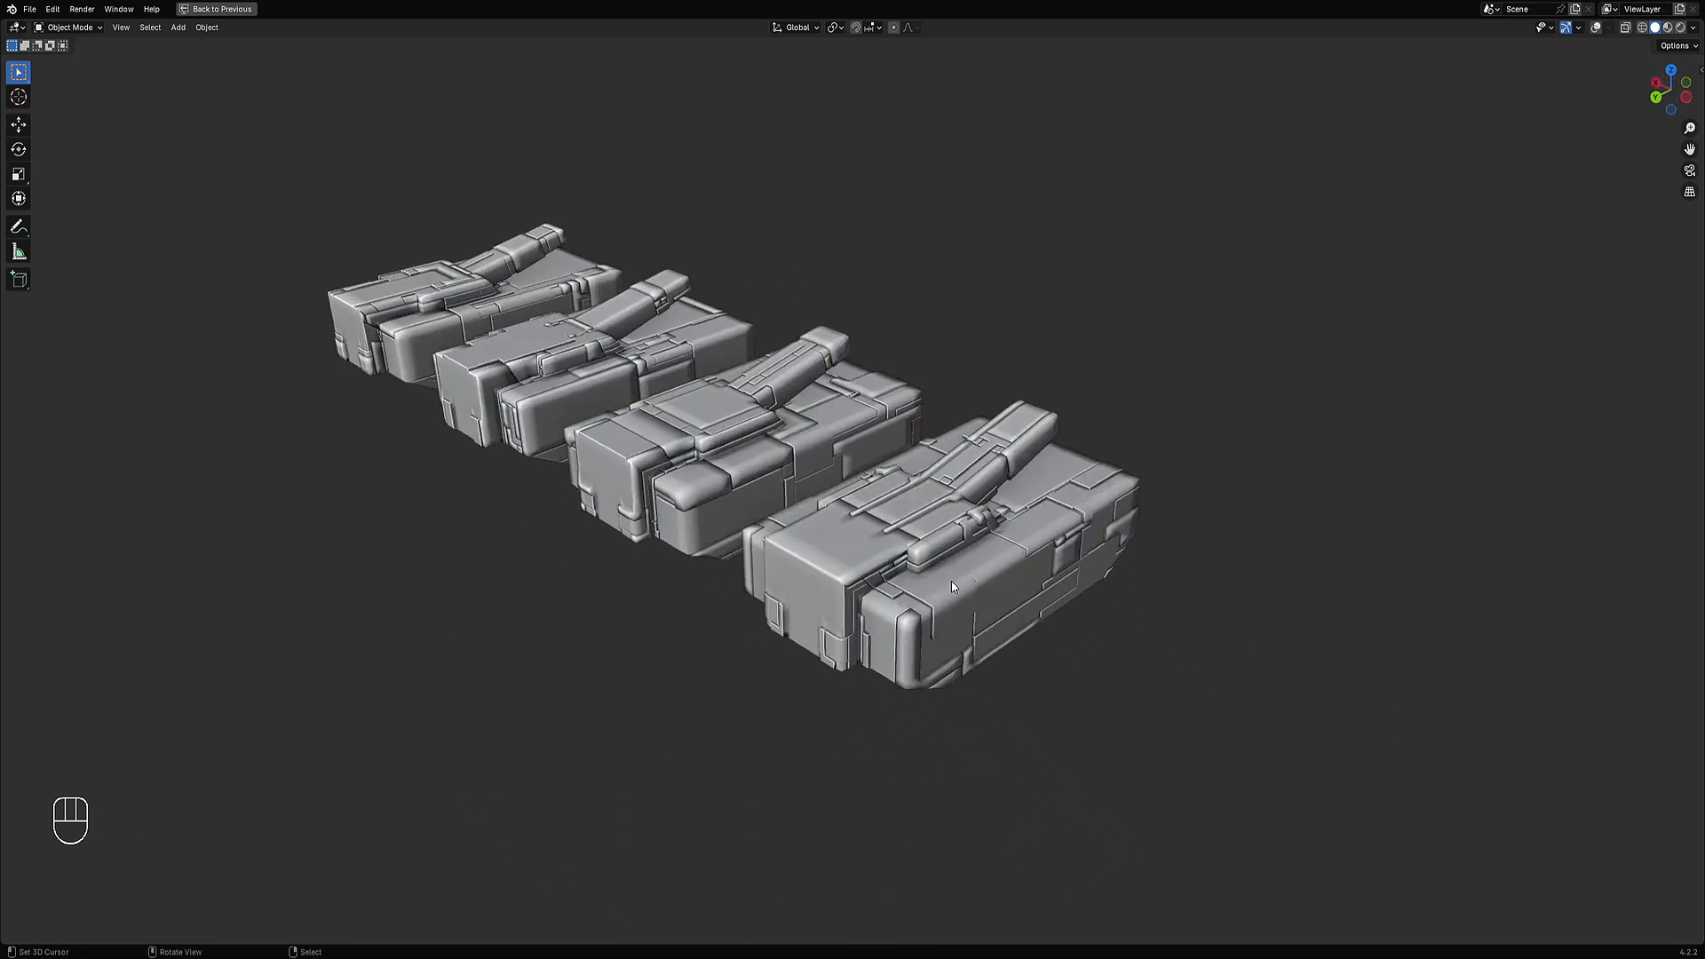
pyautogui.click(865, 586)
pyautogui.press('Tab')
pyautogui.hotkey('shift', 'alt', 'z')
pyautogui.scroll(2, 941, 468)
# Clear the selection and select one face on the top and one on the back of the tank's rear block.
pyautogui.hotkey('alt', 'a')
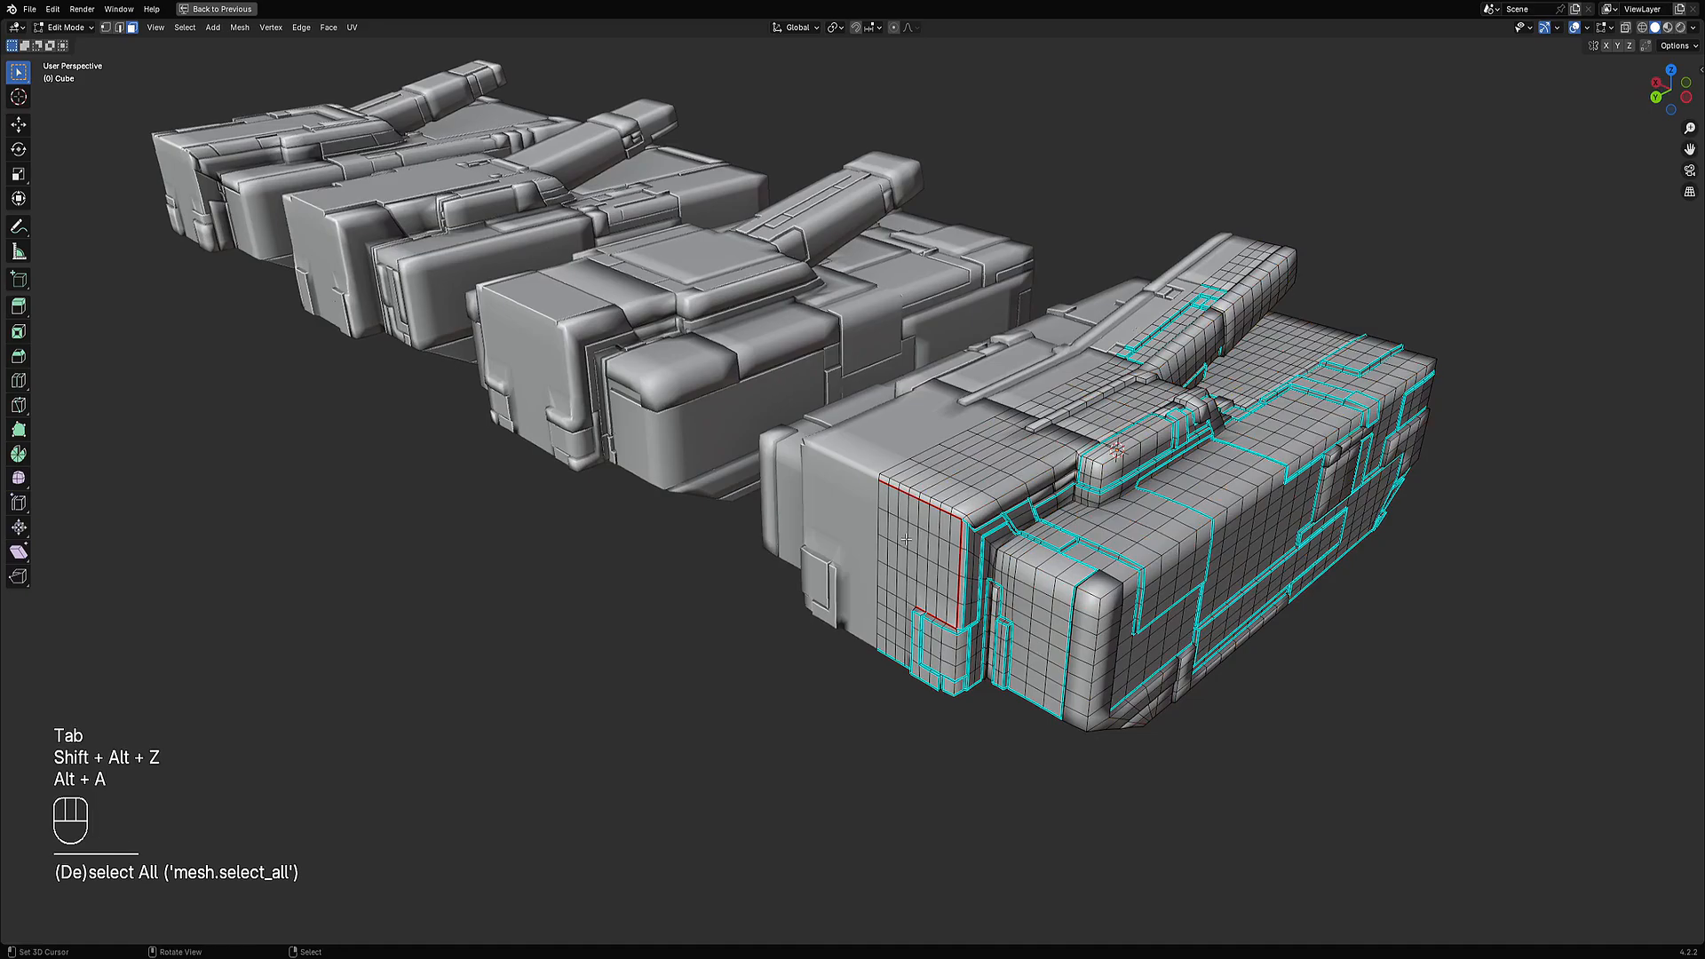
pyautogui.press('3')
pyautogui.keyDown('shift'); pyautogui.click(941, 468); pyautogui.keyUp('shift')
pyautogui.keyDown('shift'); pyautogui.click(895, 553); pyautogui.keyUp('shift')
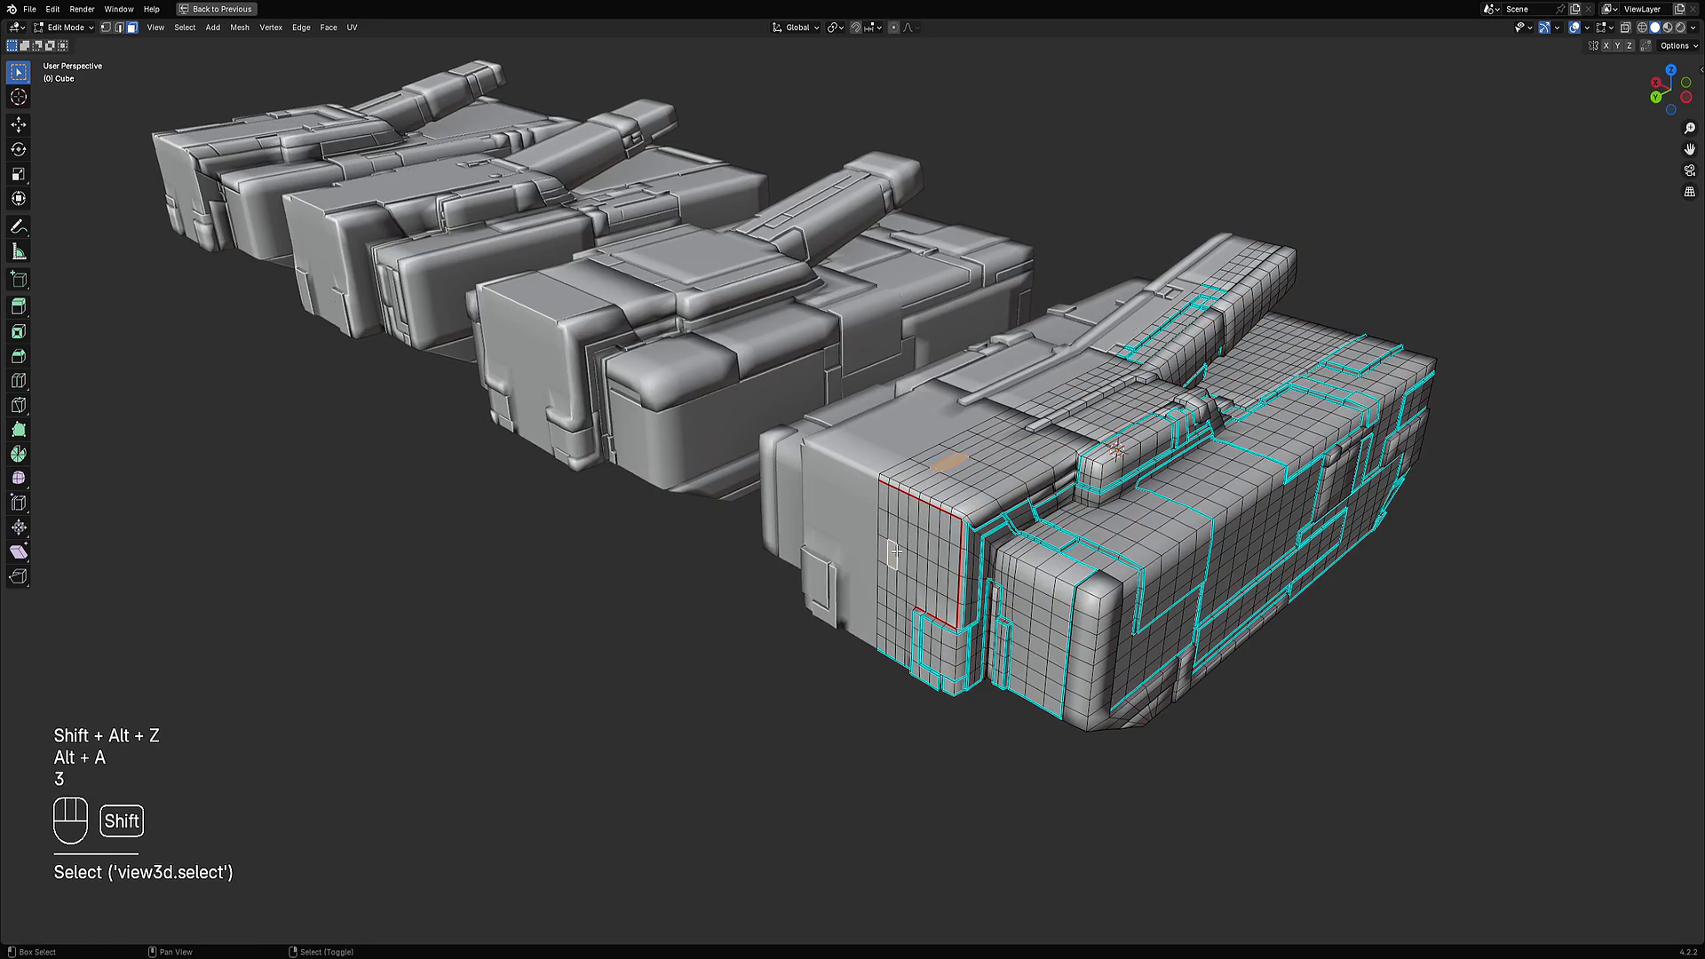
pyautogui.moveTo(895, 553); pyautogui.dragTo(1133, 382, button='middle')
# Try Random Panels from the two selected faces with 1 subdivision cut, and undo it.
pyautogui.hotkey('shift', 'q')
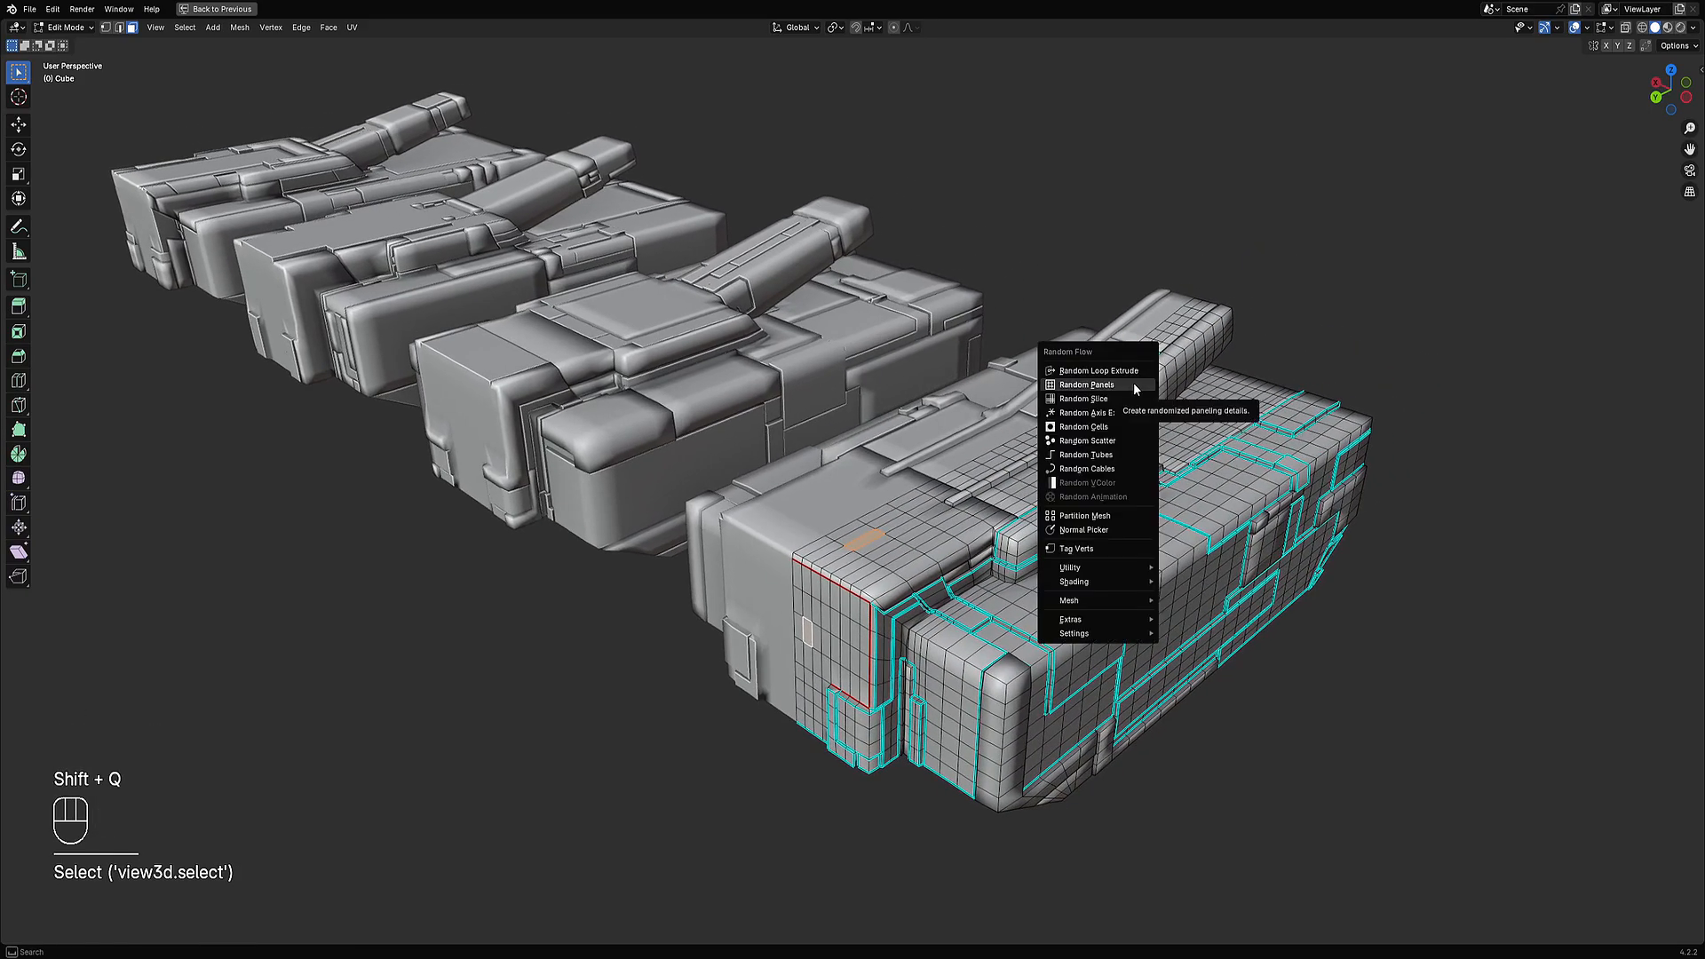
pyautogui.click(1127, 385)
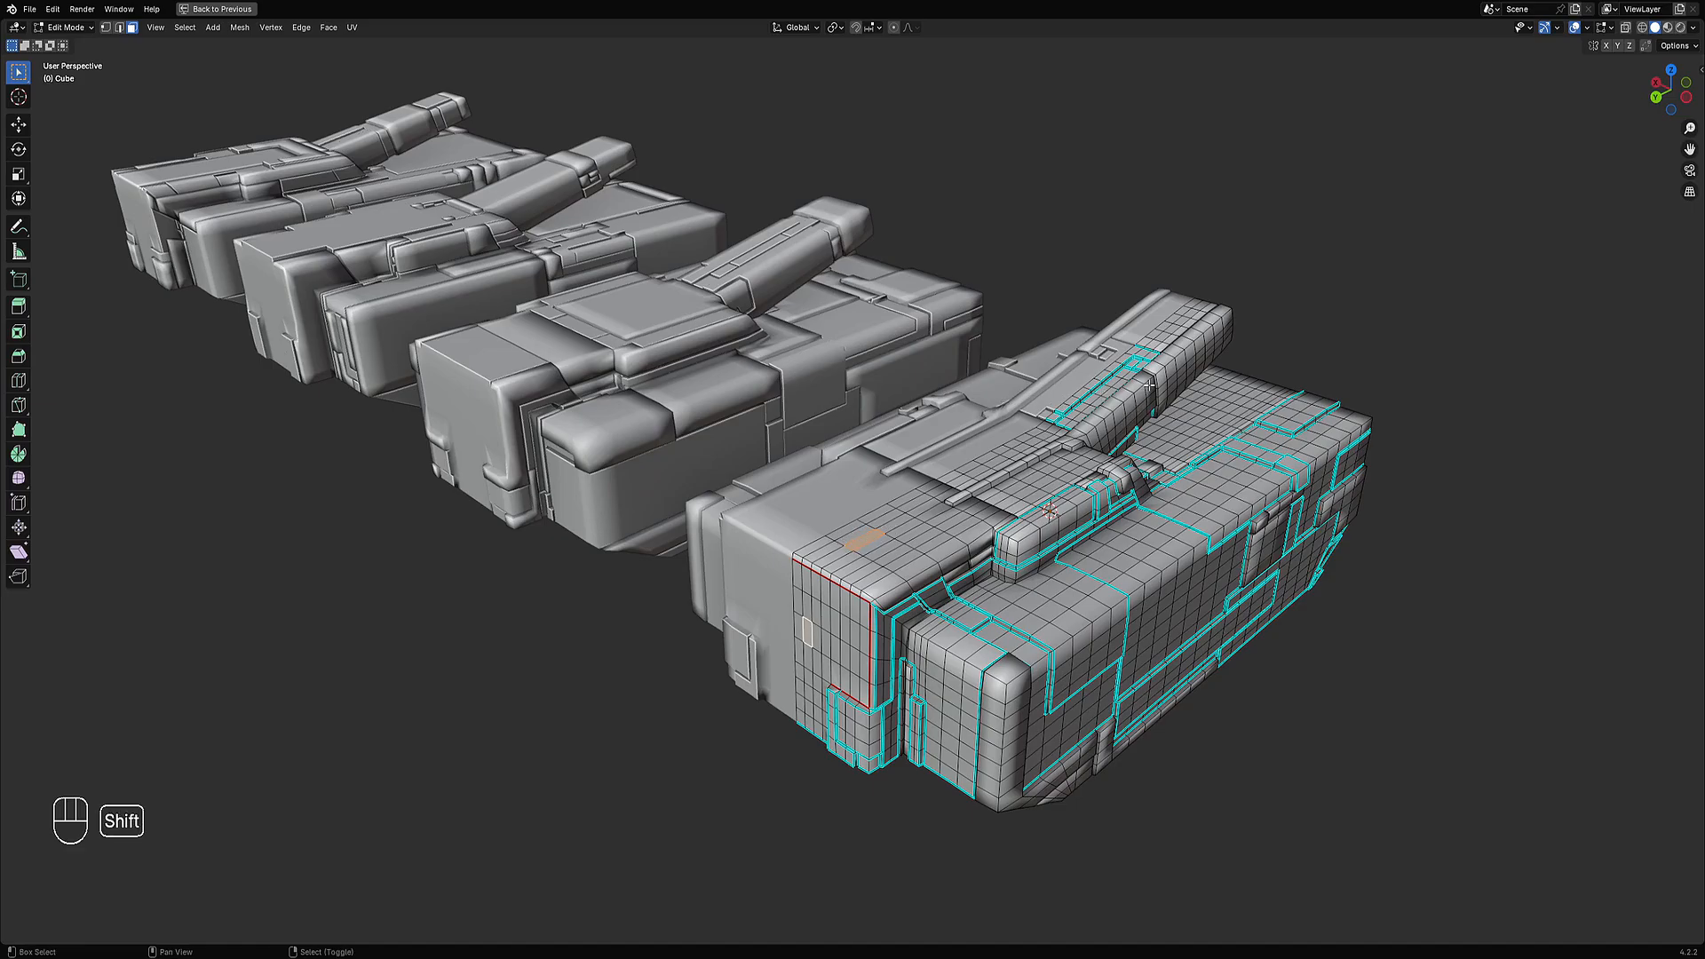
pyautogui.moveTo(1159, 369); pyautogui.dragTo(1174, 358, button='middle')
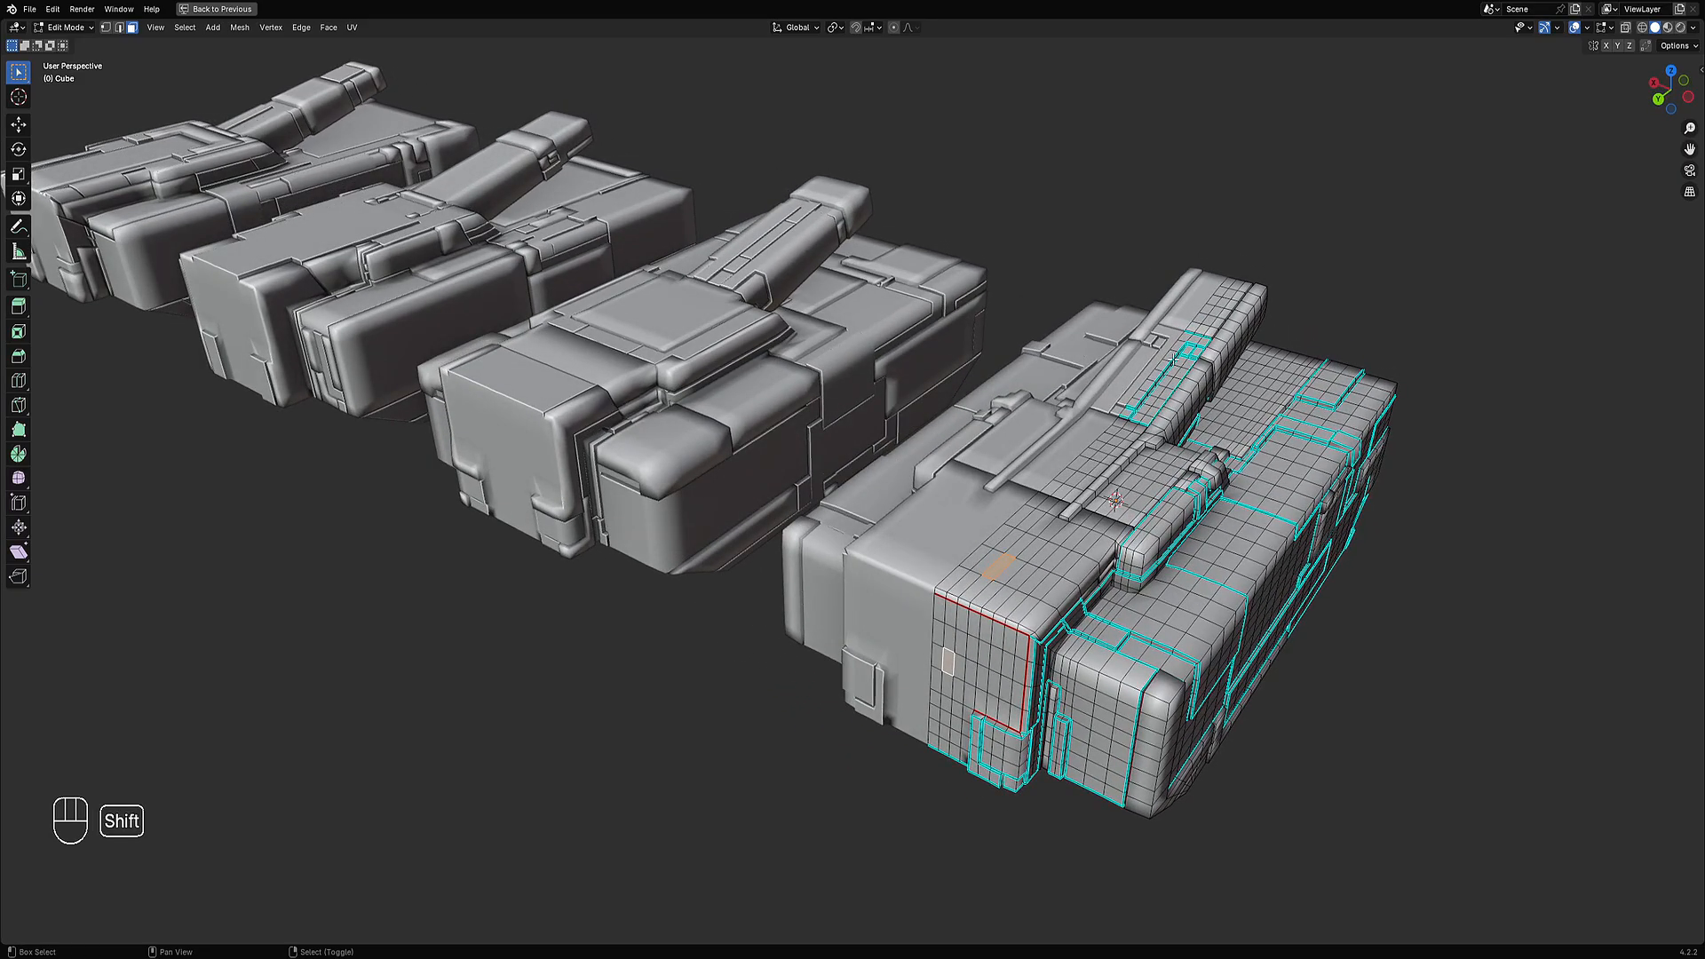
pyautogui.hotkey('shift', 'q')
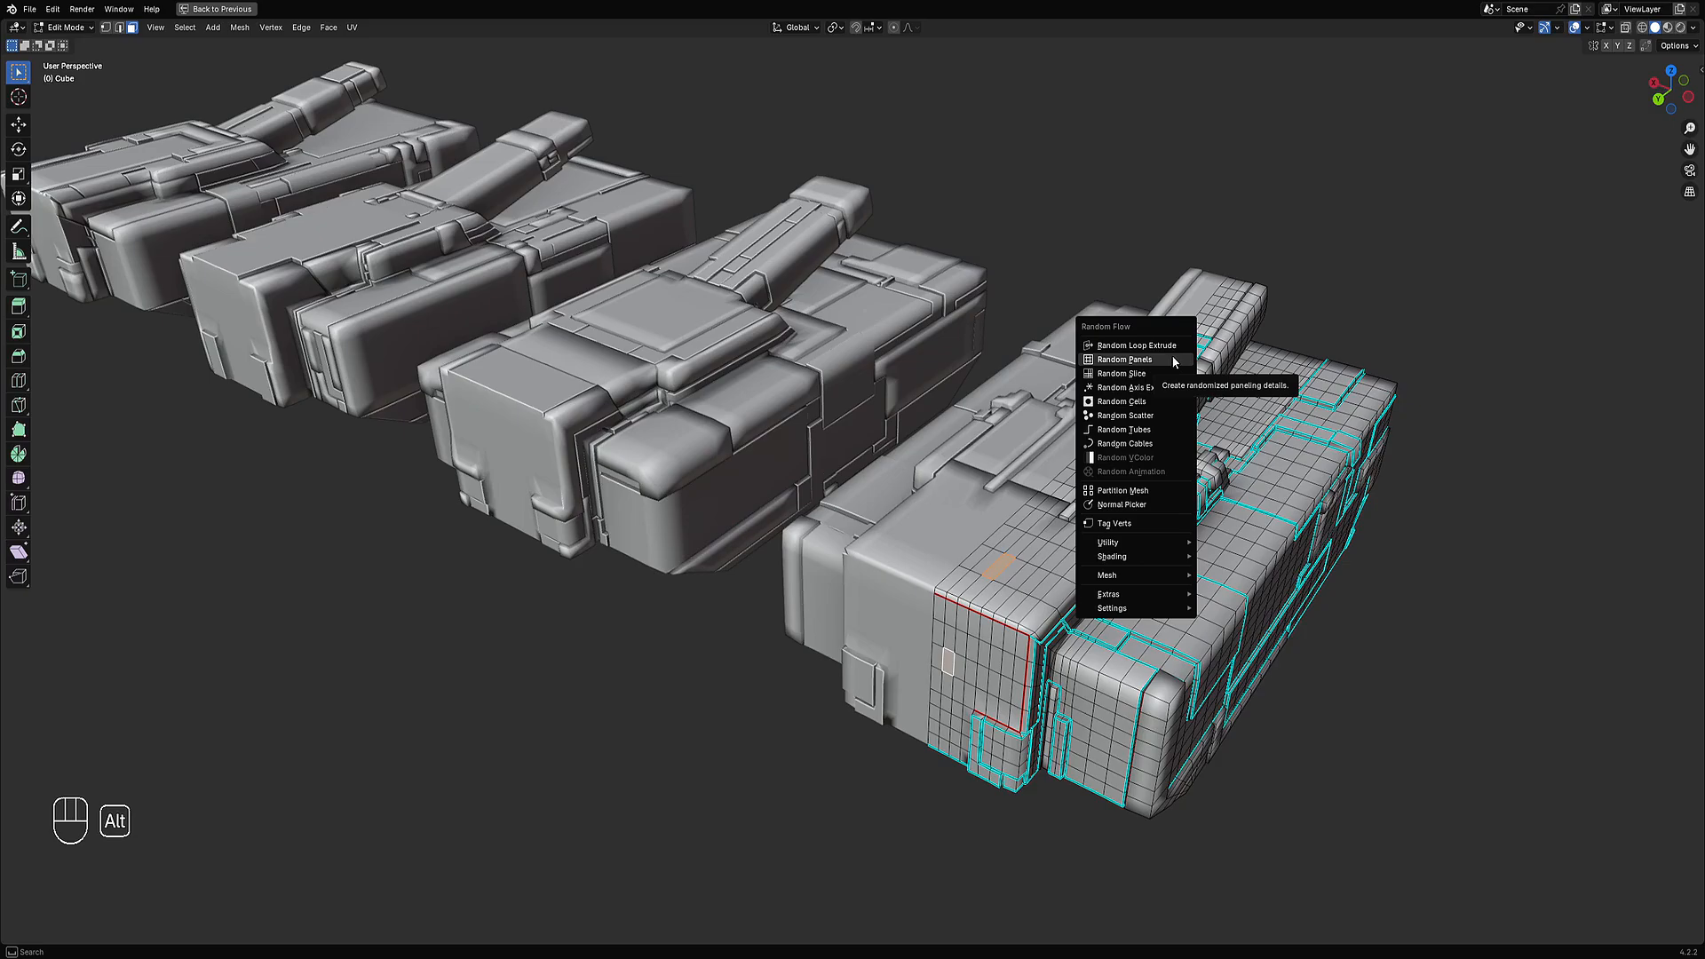
pyautogui.click(1173, 360)
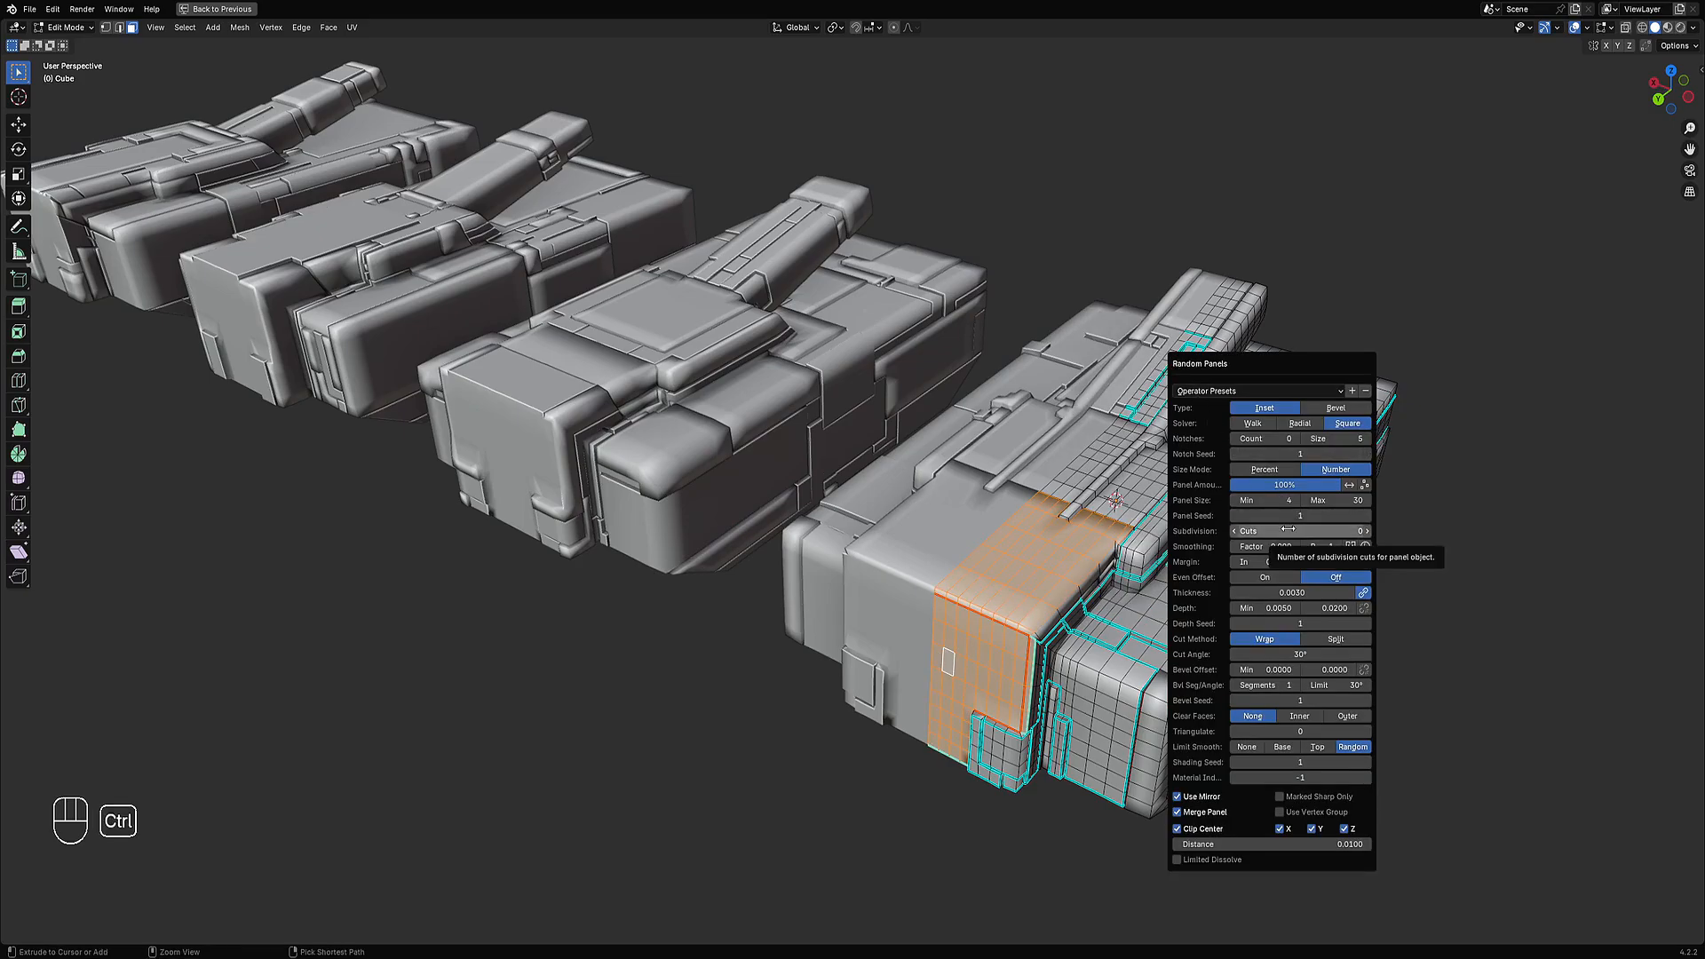
pyautogui.keyDown('ctrl'); pyautogui.scroll(1, 1288, 530); pyautogui.keyUp('ctrl')
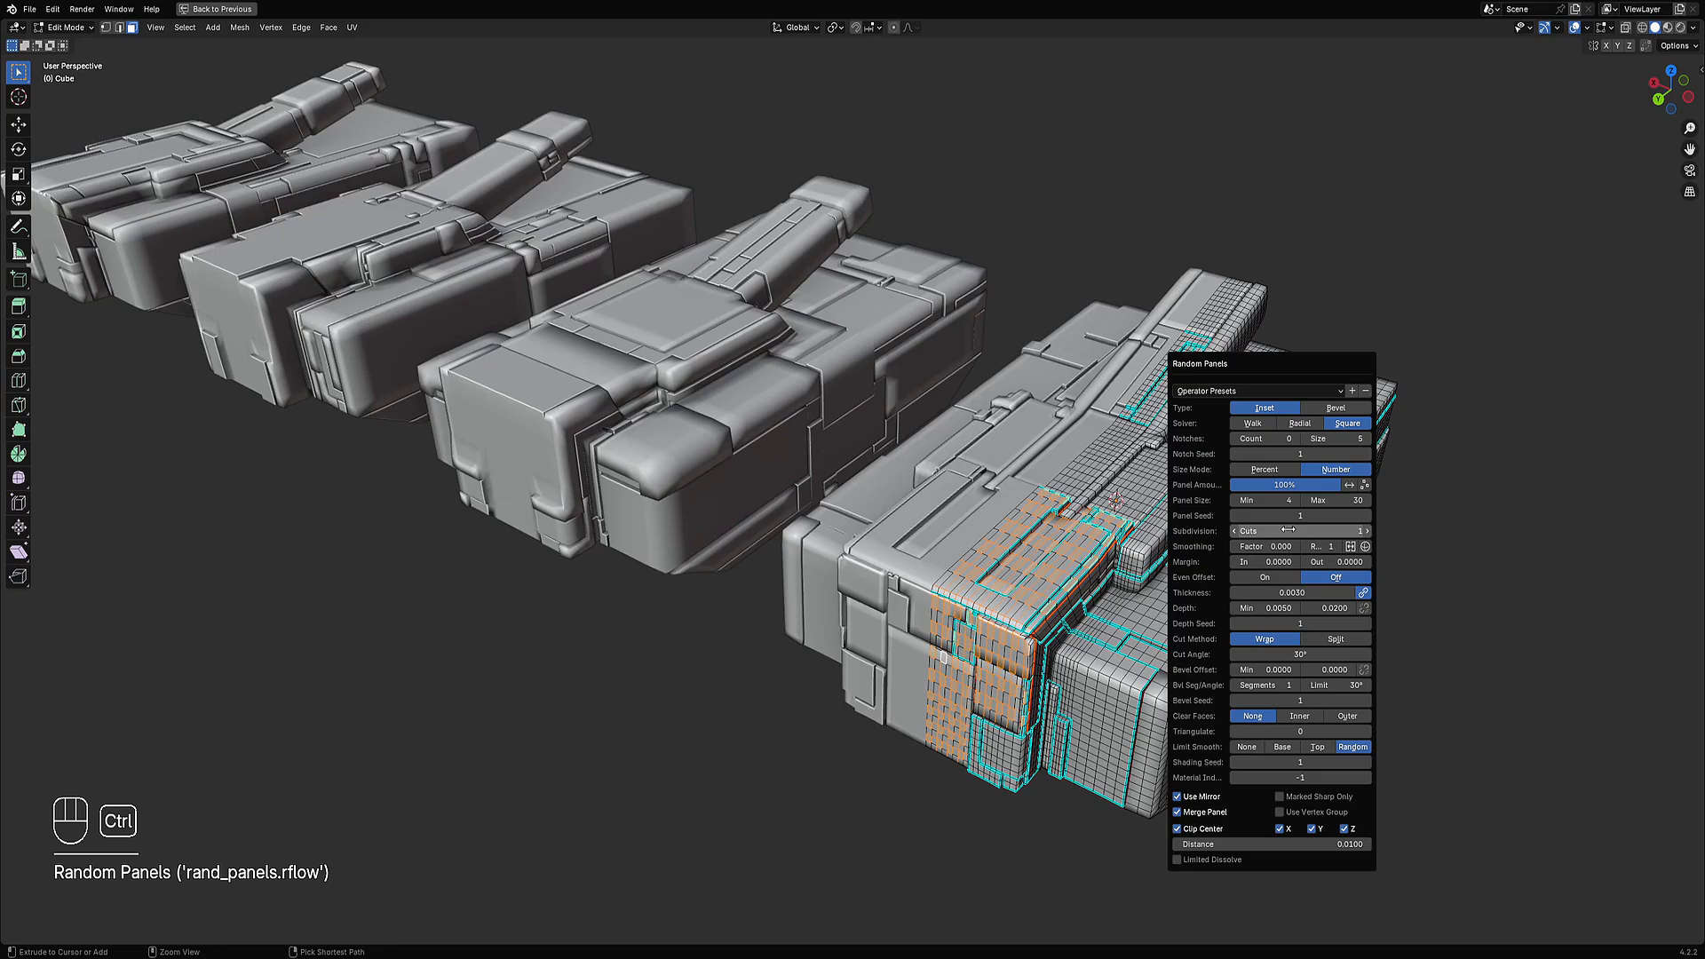
pyautogui.hotkey('ctrl', 'z')
# Reselect one top face and one back face on the rear block, and check the tank in object and edit mode.
pyautogui.scroll(-4, 1187, 483)
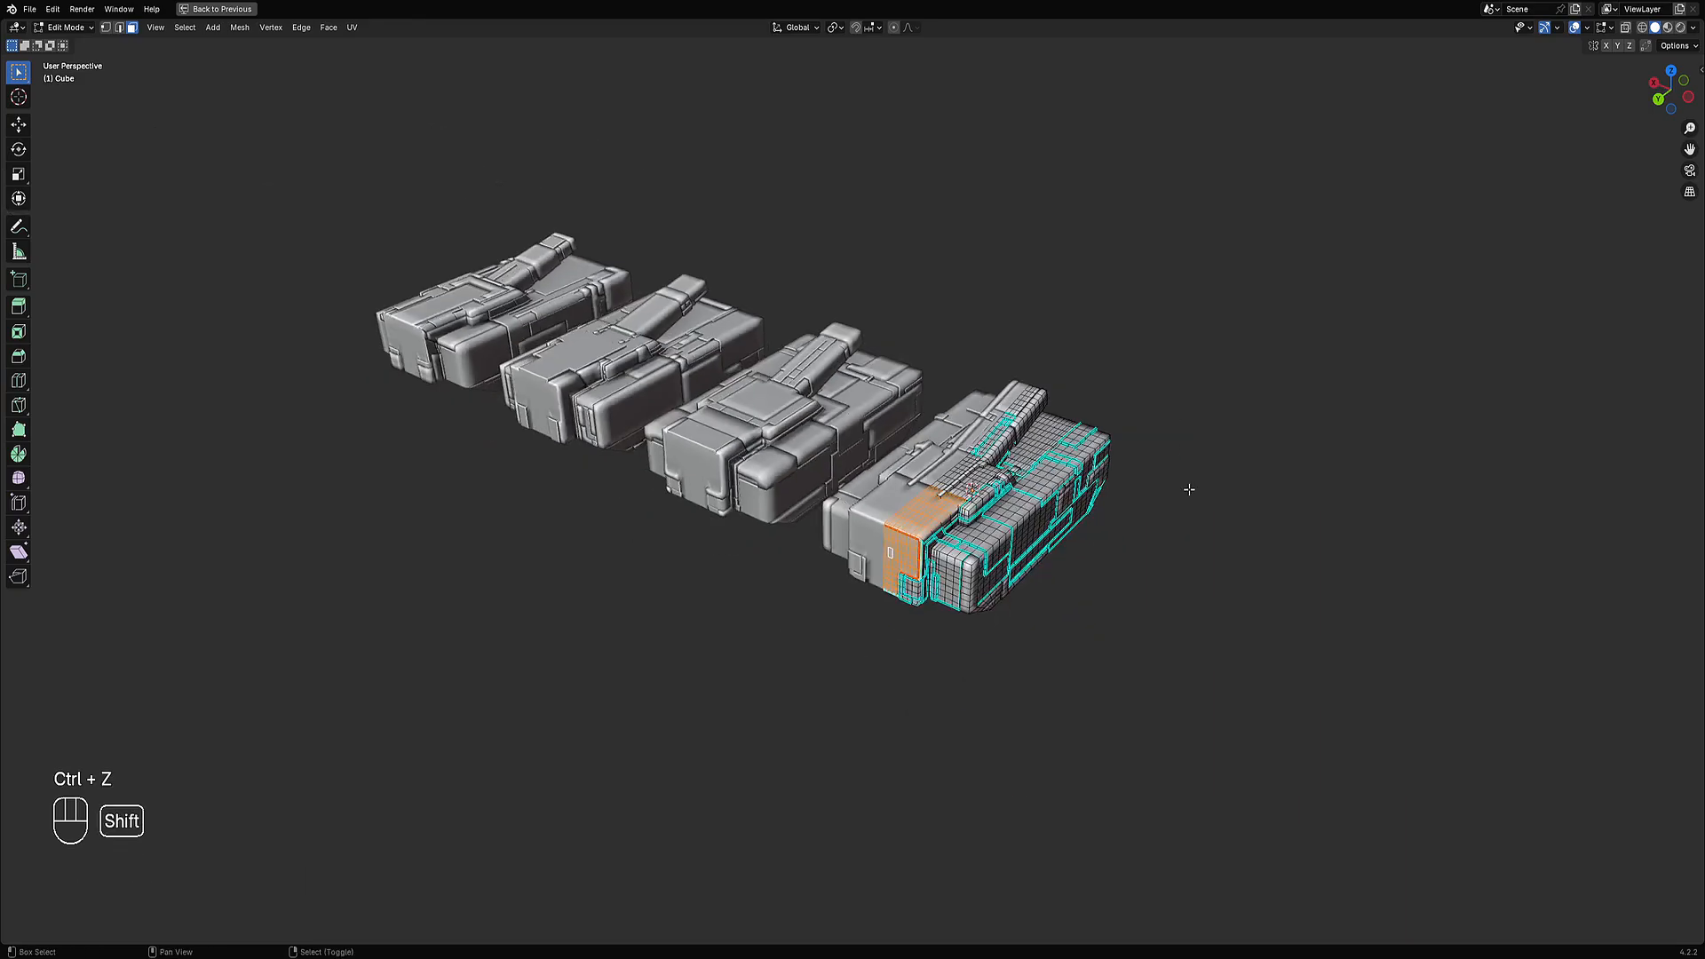
pyautogui.scroll(2, 1131, 483)
pyautogui.hotkey('alt', 'a')
pyautogui.keyDown('shift'); pyautogui.click(914, 533); pyautogui.keyUp('shift')
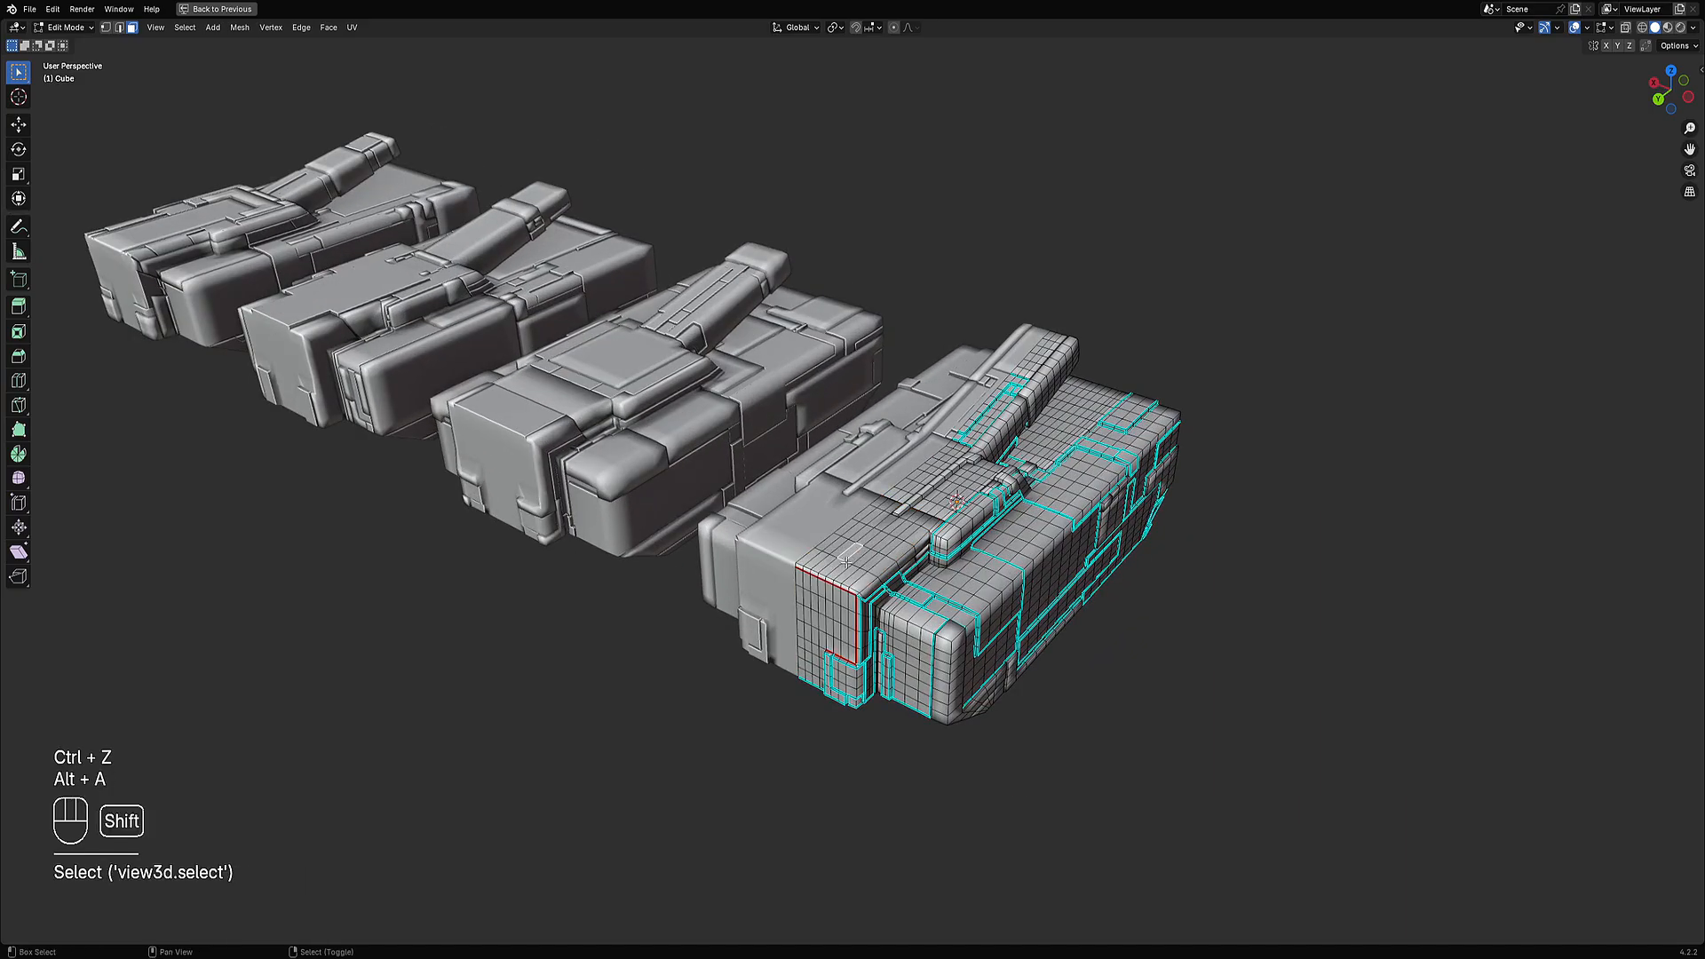
pyautogui.press('Tab')
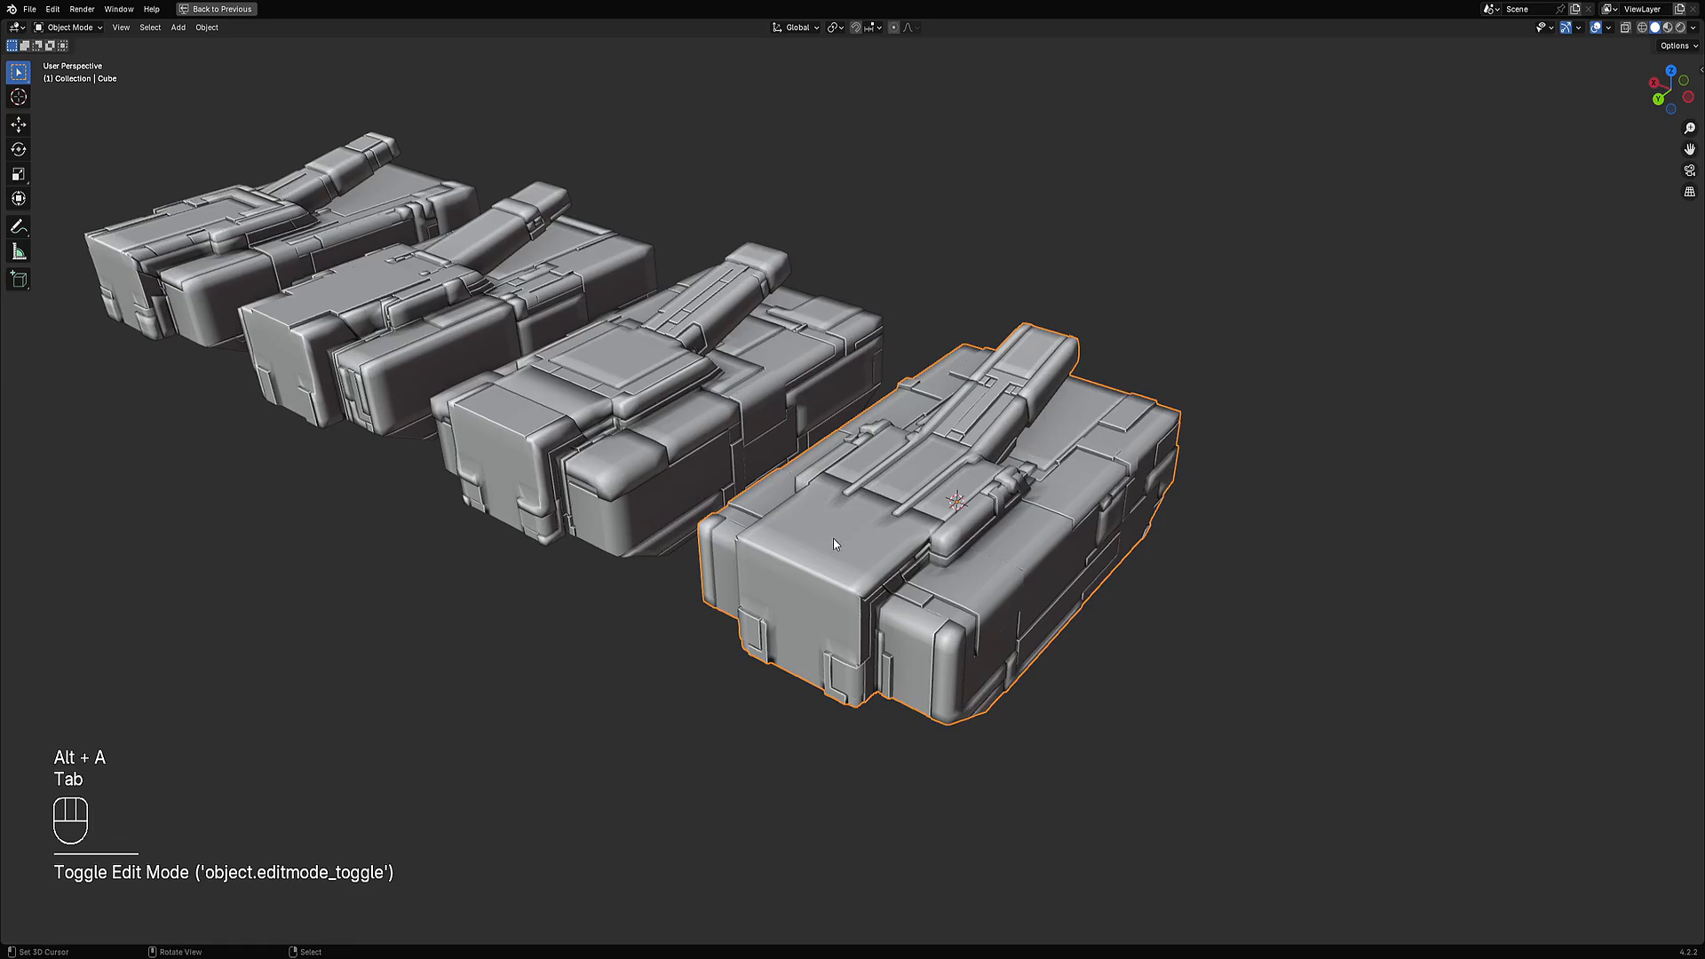
pyautogui.press('Tab')
pyautogui.press('Tab')
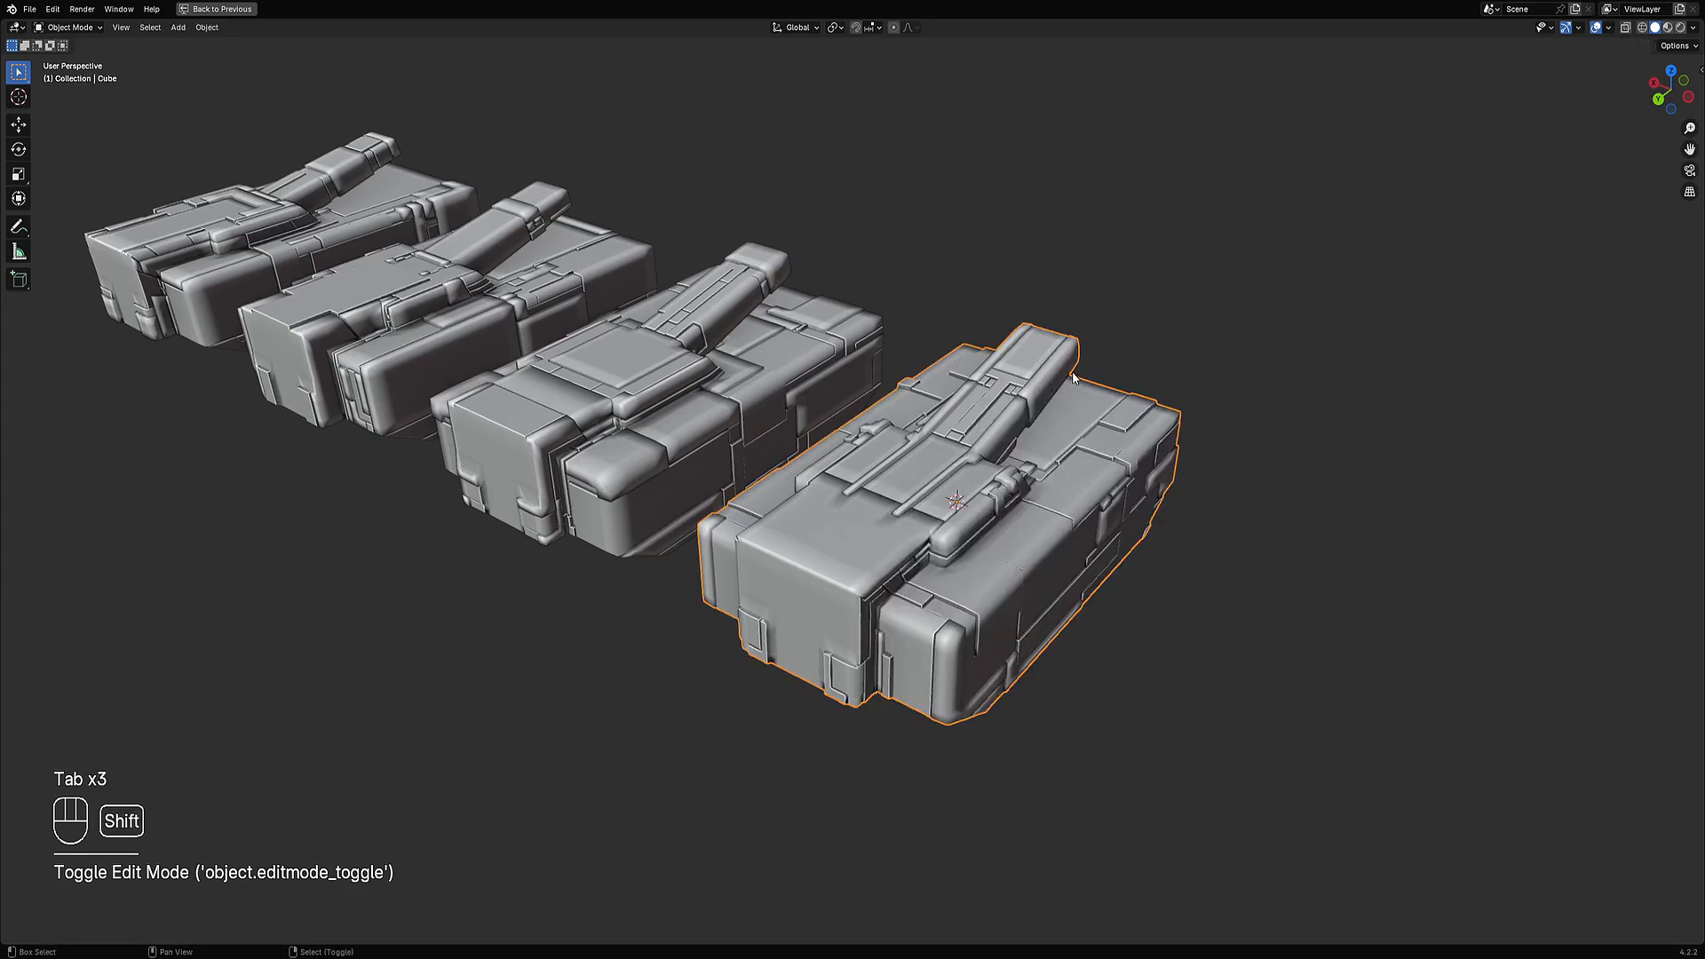
pyautogui.press('Tab')
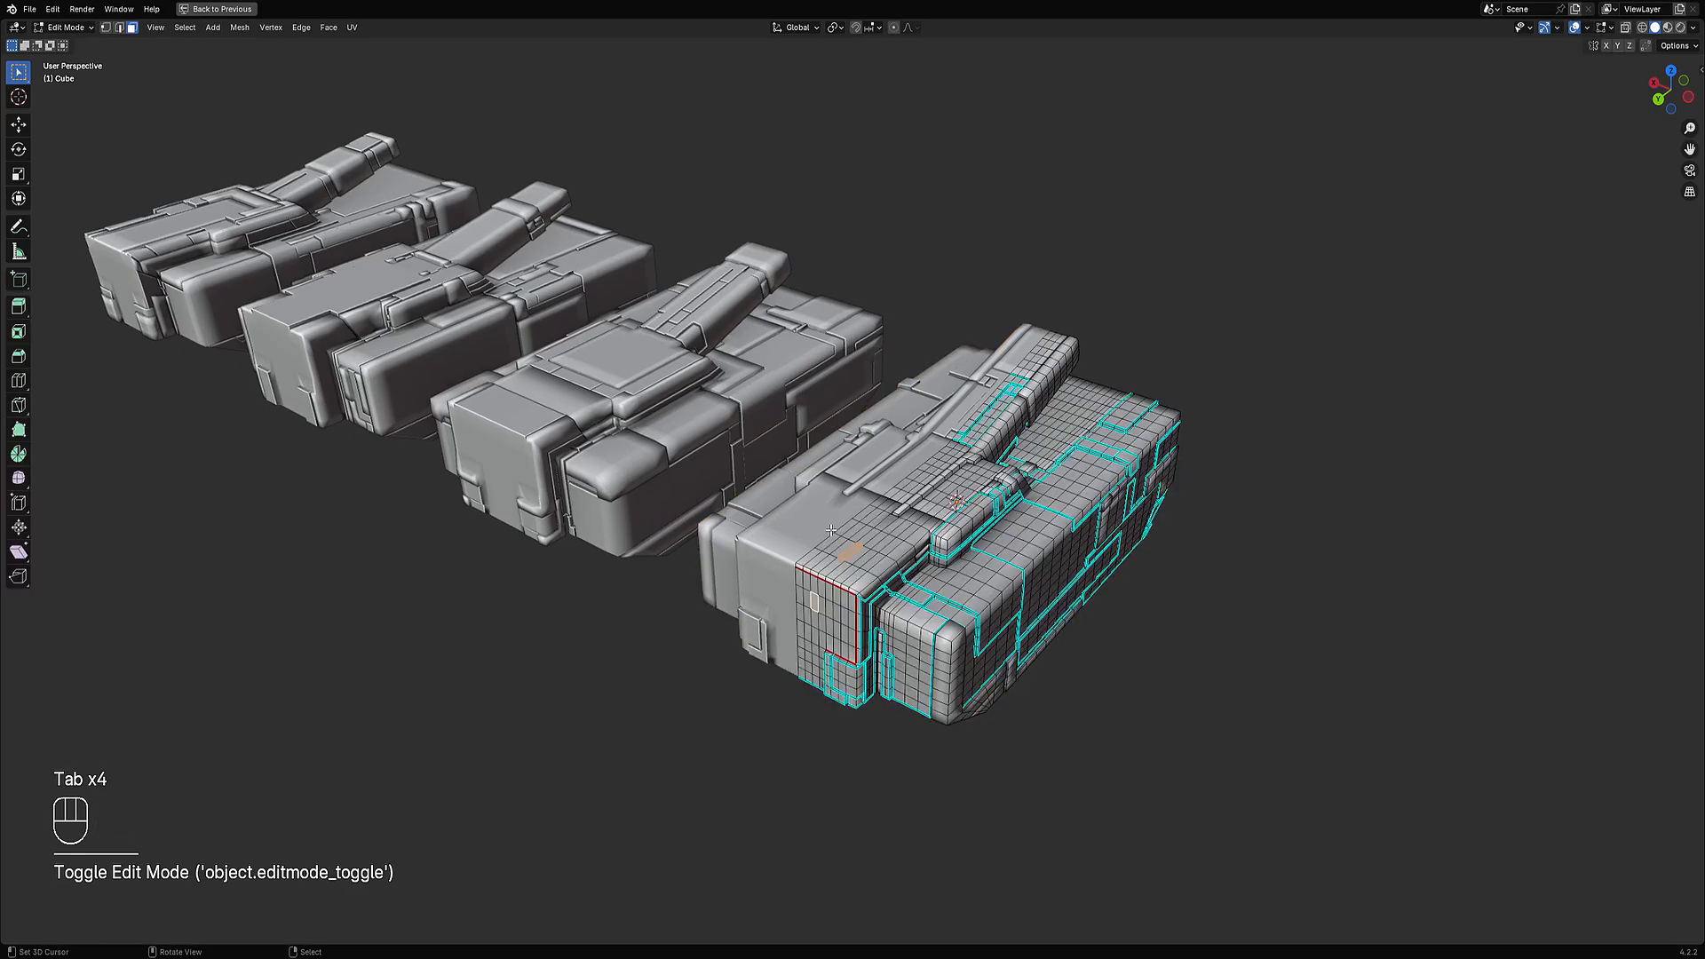
# Return to object mode and run Random Panels on the tank with panel seed 2 and 1 subdivision cut.
pyautogui.moveTo(885, 521); pyautogui.dragTo(619, 454, button='middle')
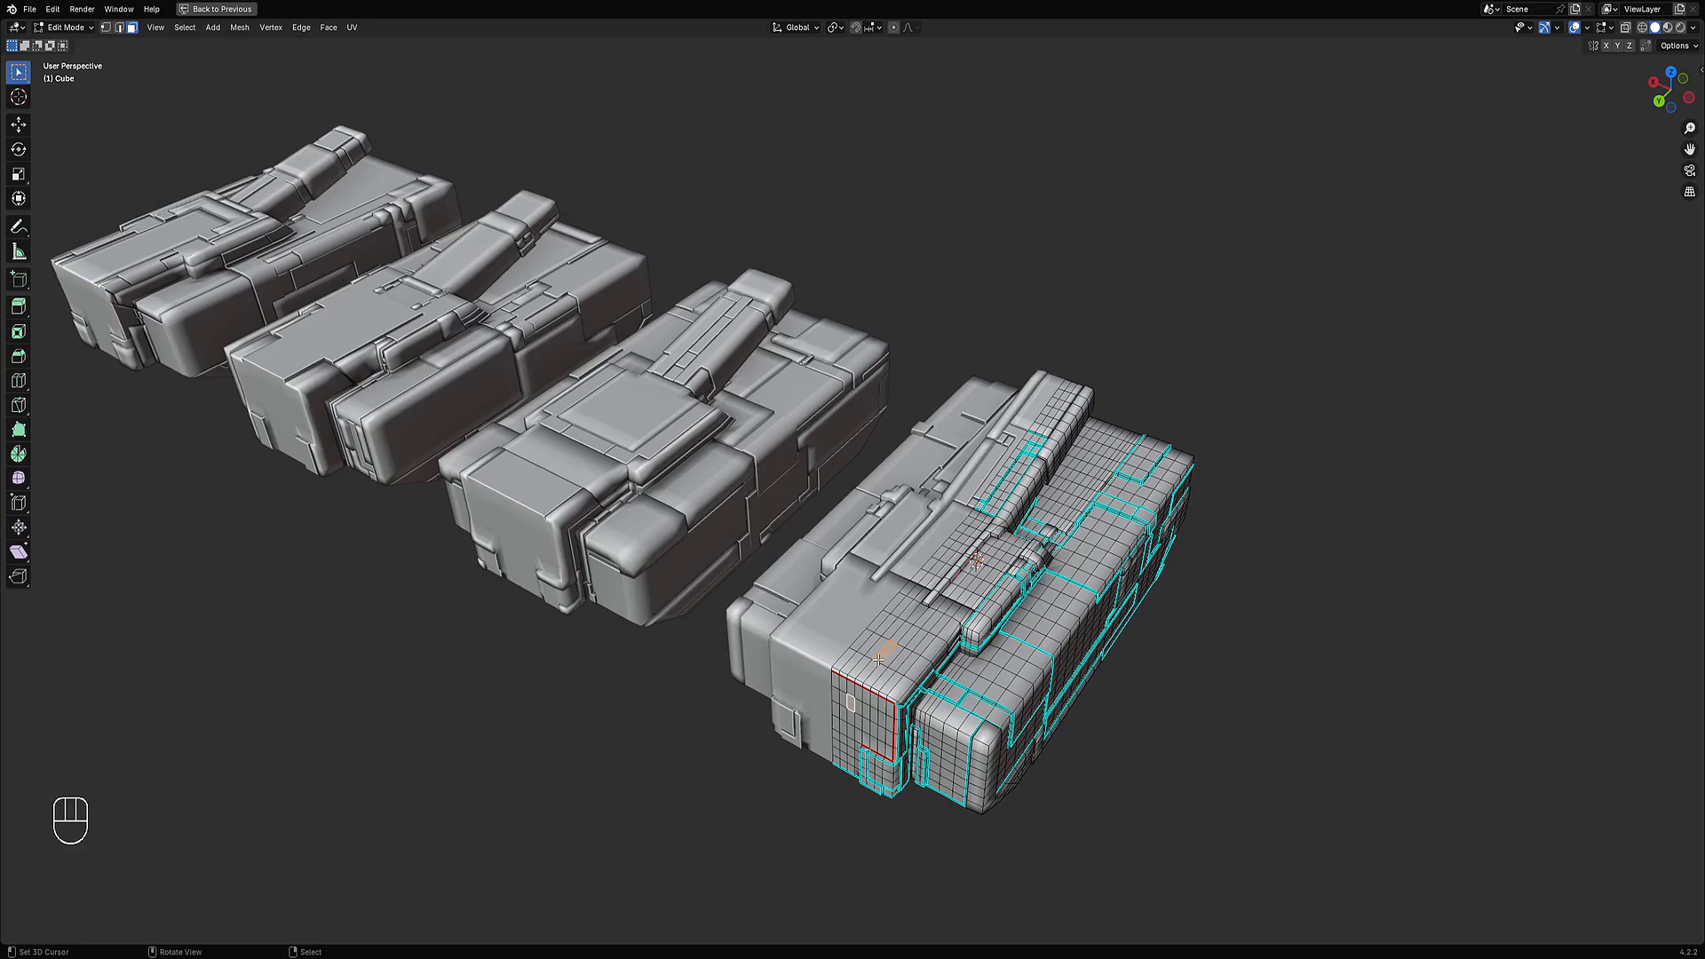
pyautogui.press('Tab')
pyautogui.hotkey('shift', 'q')
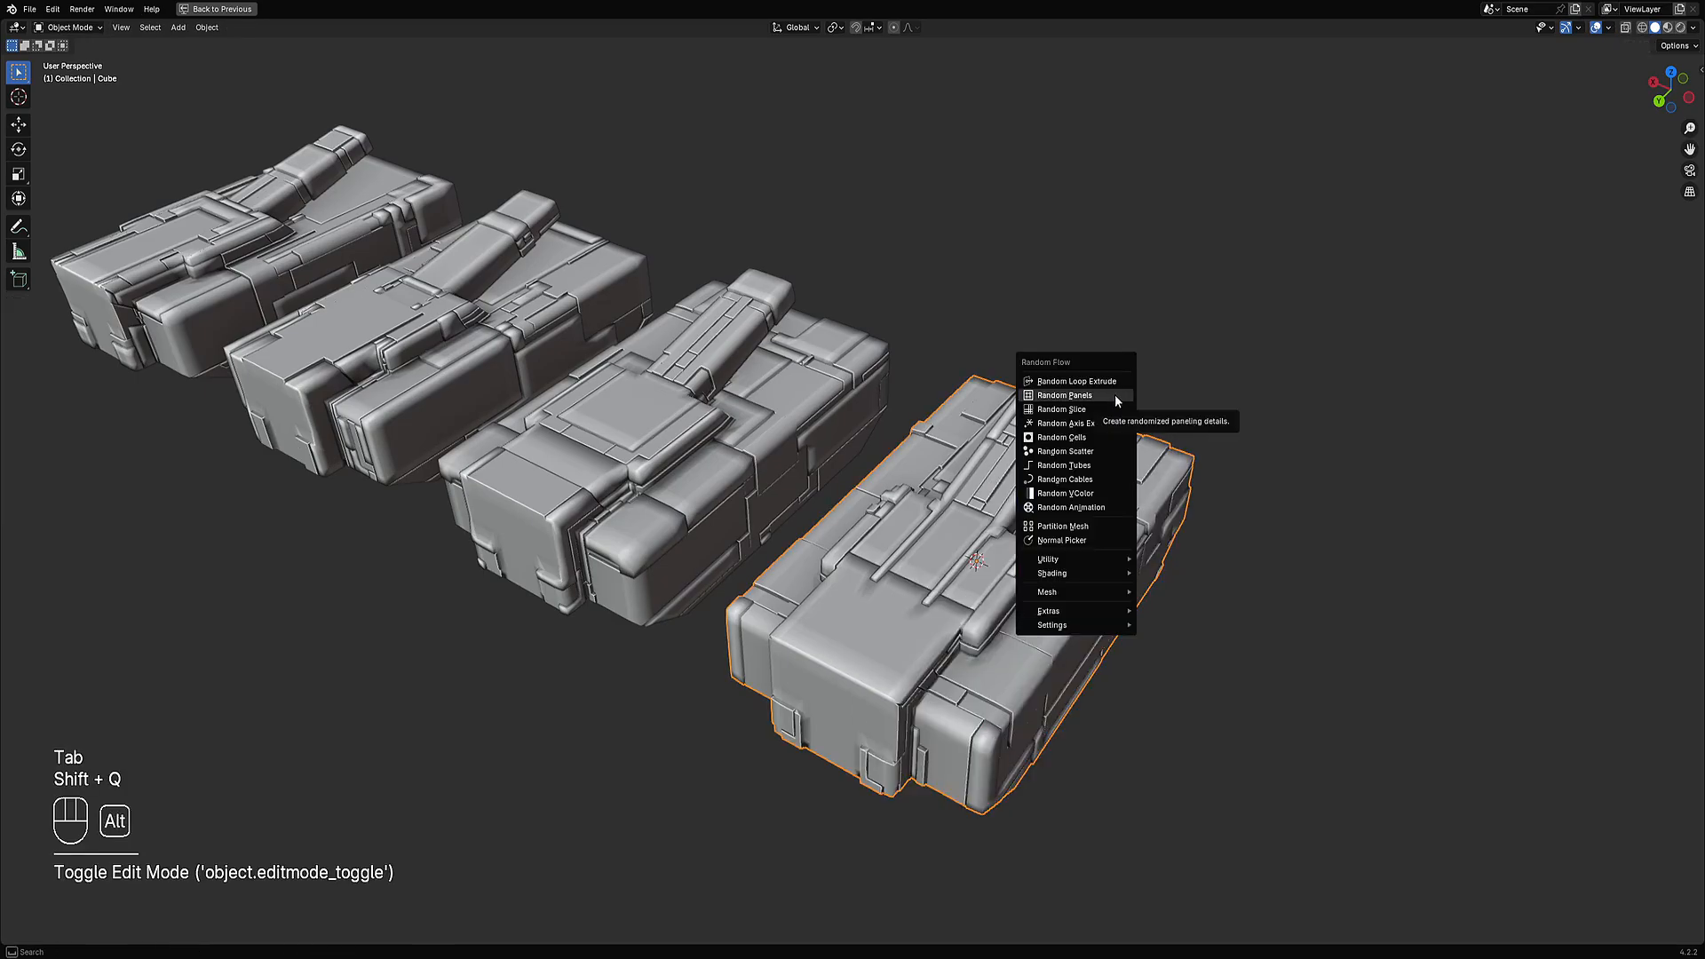
pyautogui.click(1115, 395)
pyautogui.hotkey('shift', 'q')
pyautogui.click(1109, 405)
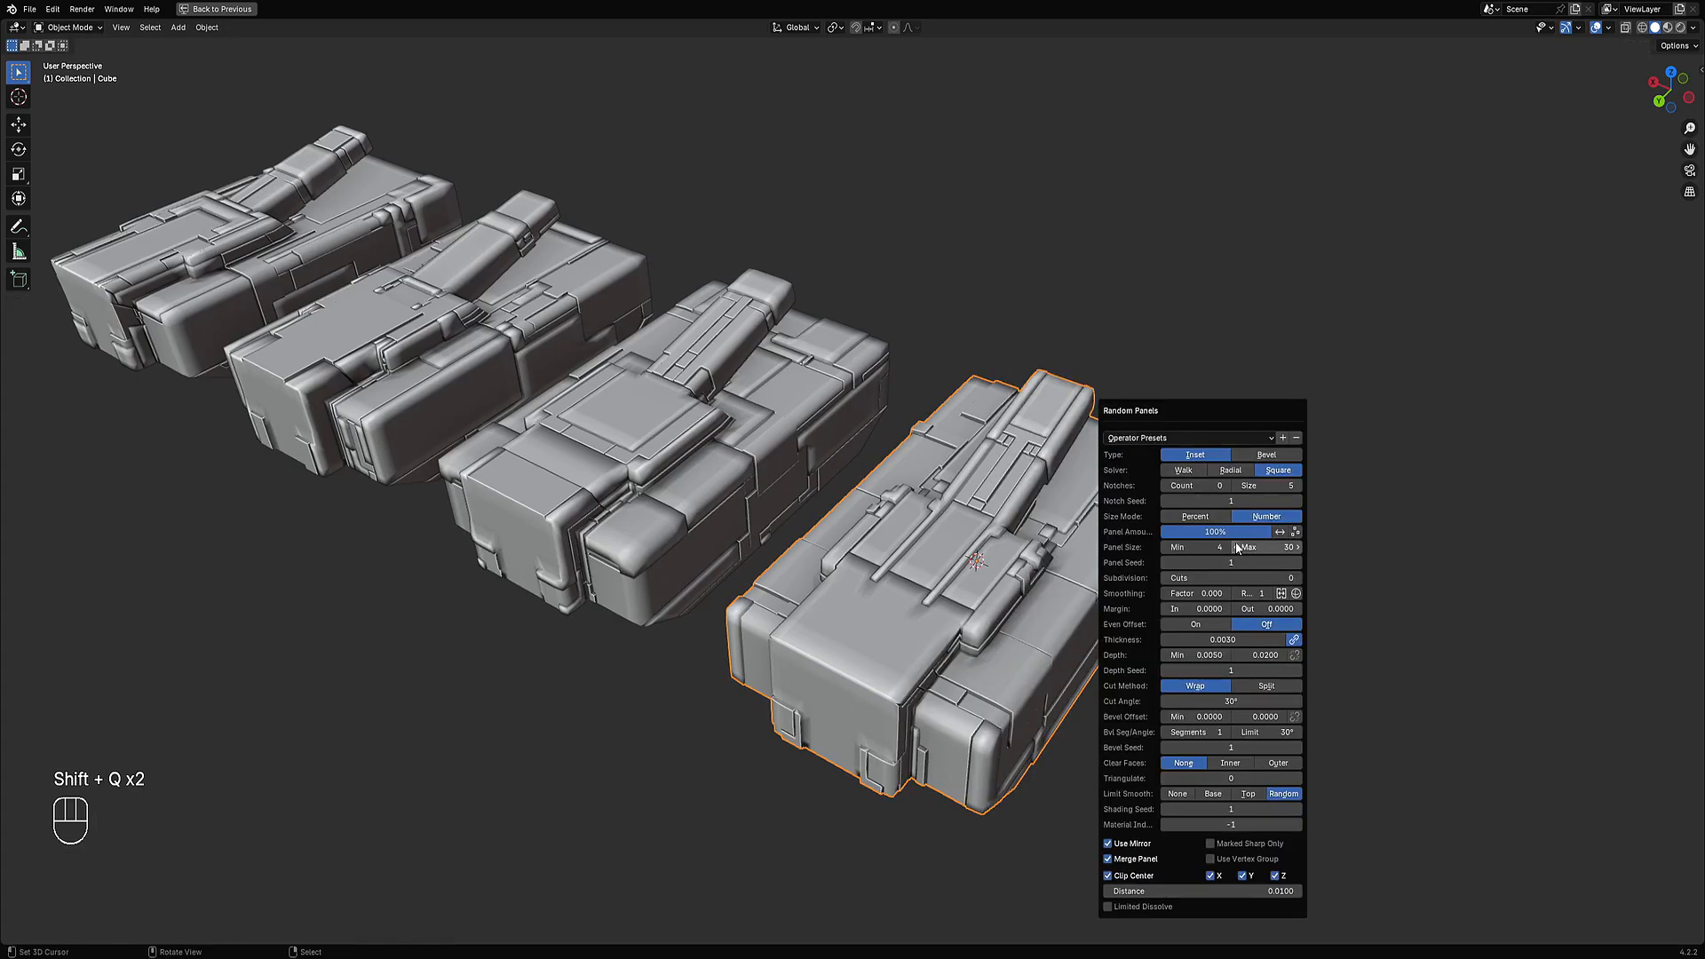
pyautogui.keyDown('ctrl'); pyautogui.scroll(1, 1243, 559); pyautogui.keyUp('ctrl')
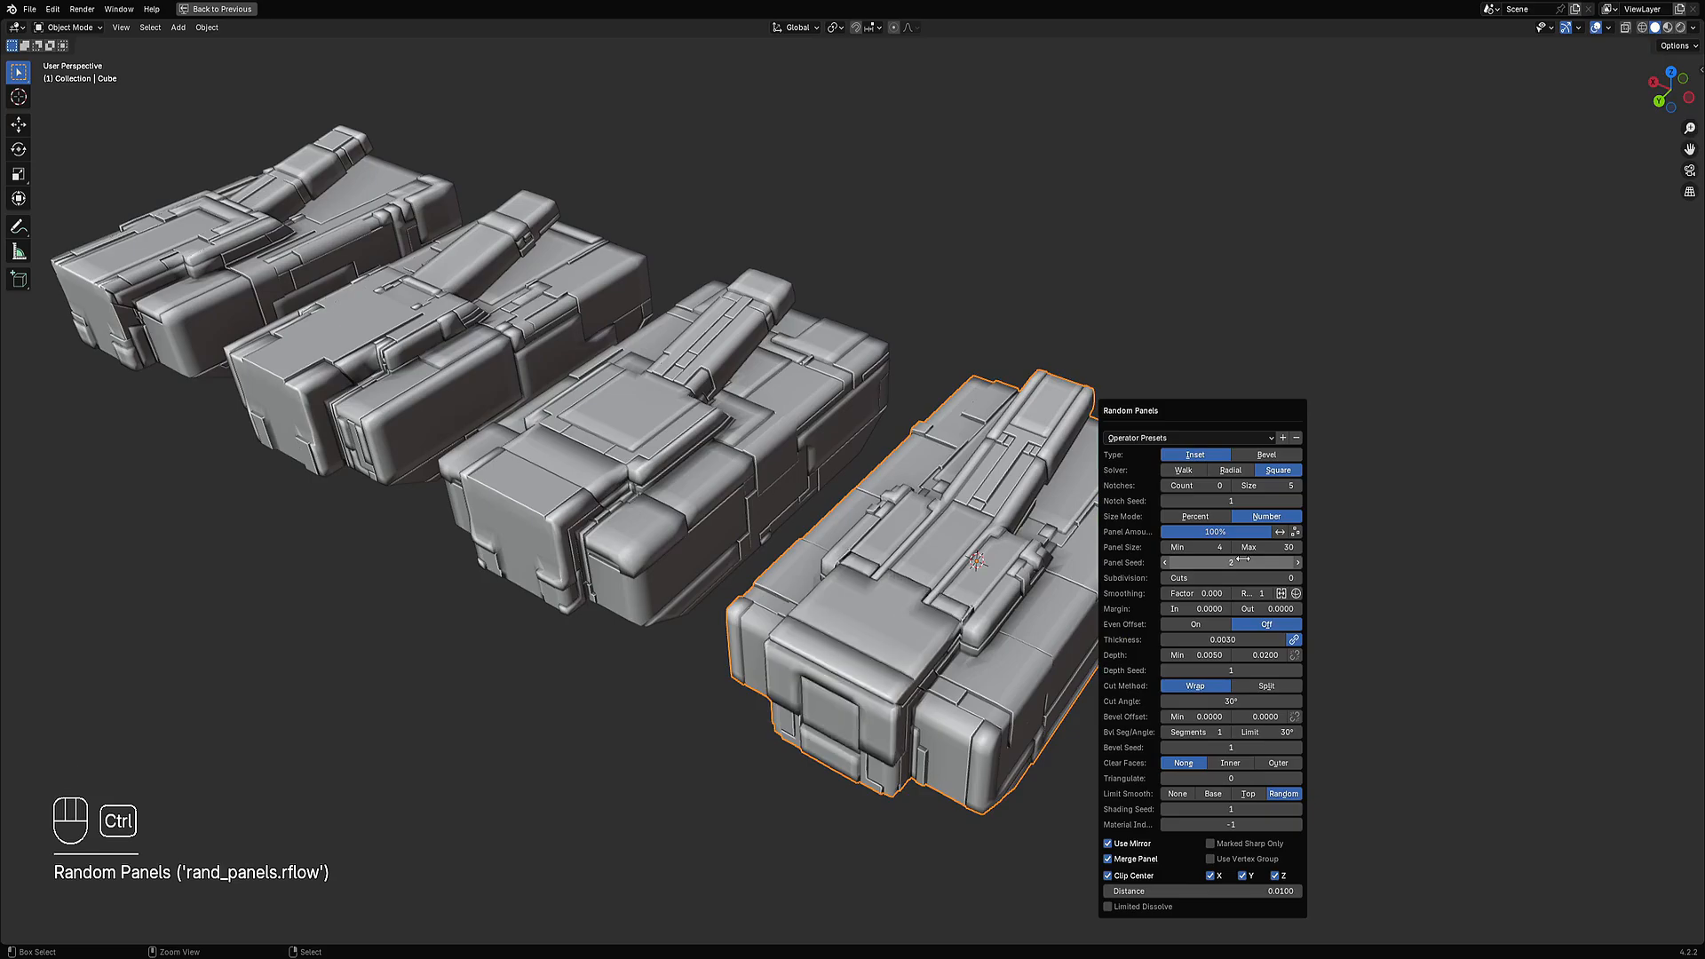
pyautogui.keyDown('ctrl'); pyautogui.scroll(1, 1239, 578); pyautogui.keyUp('ctrl')
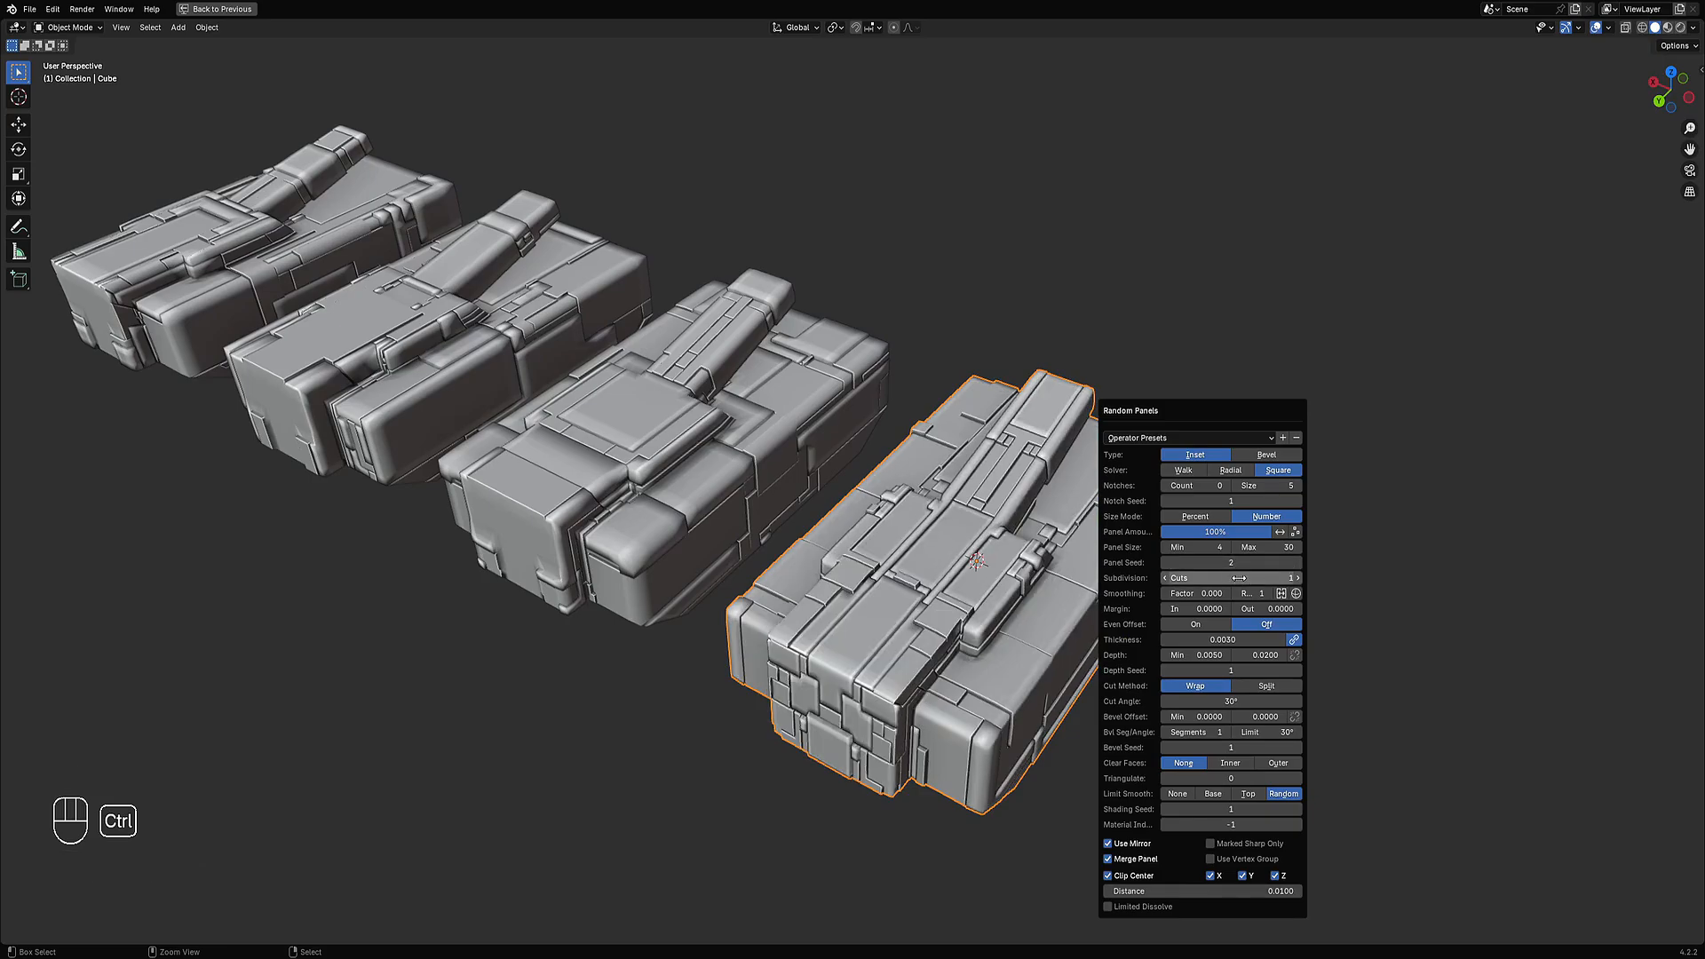
# Try 0 subdivision cuts on the tank's new panels, comparing wireframe and solid shading, and restore 1 cut.
pyautogui.moveTo(888, 604)
pyautogui.mouseDown(button='middle')
pyautogui.moveTo(812, 612)
pyautogui.moveTo(1004, 593)
pyautogui.moveTo(1009, 521)
pyautogui.moveTo(971, 522)
pyautogui.moveTo(1005, 539)
pyautogui.moveTo(1114, 536)
pyautogui.mouseUp(button='middle')
pyautogui.hotkey('shift', 'z')
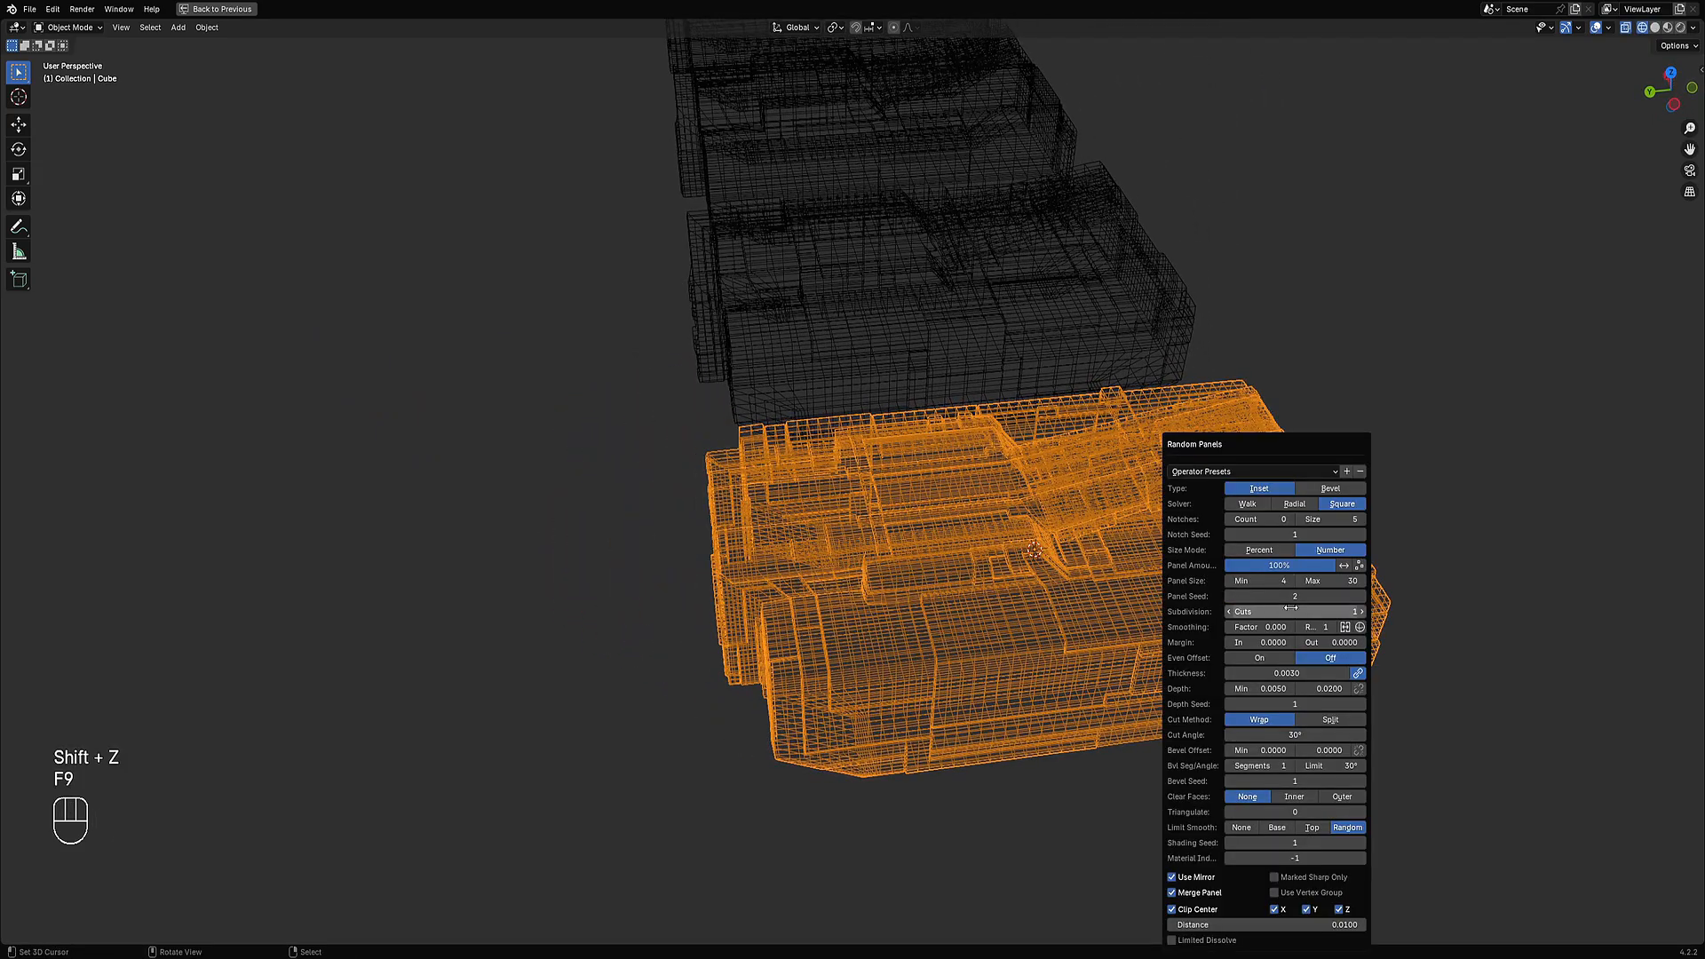
pyautogui.keyDown('ctrl'); pyautogui.scroll(-1, 1292, 611); pyautogui.keyUp('ctrl')
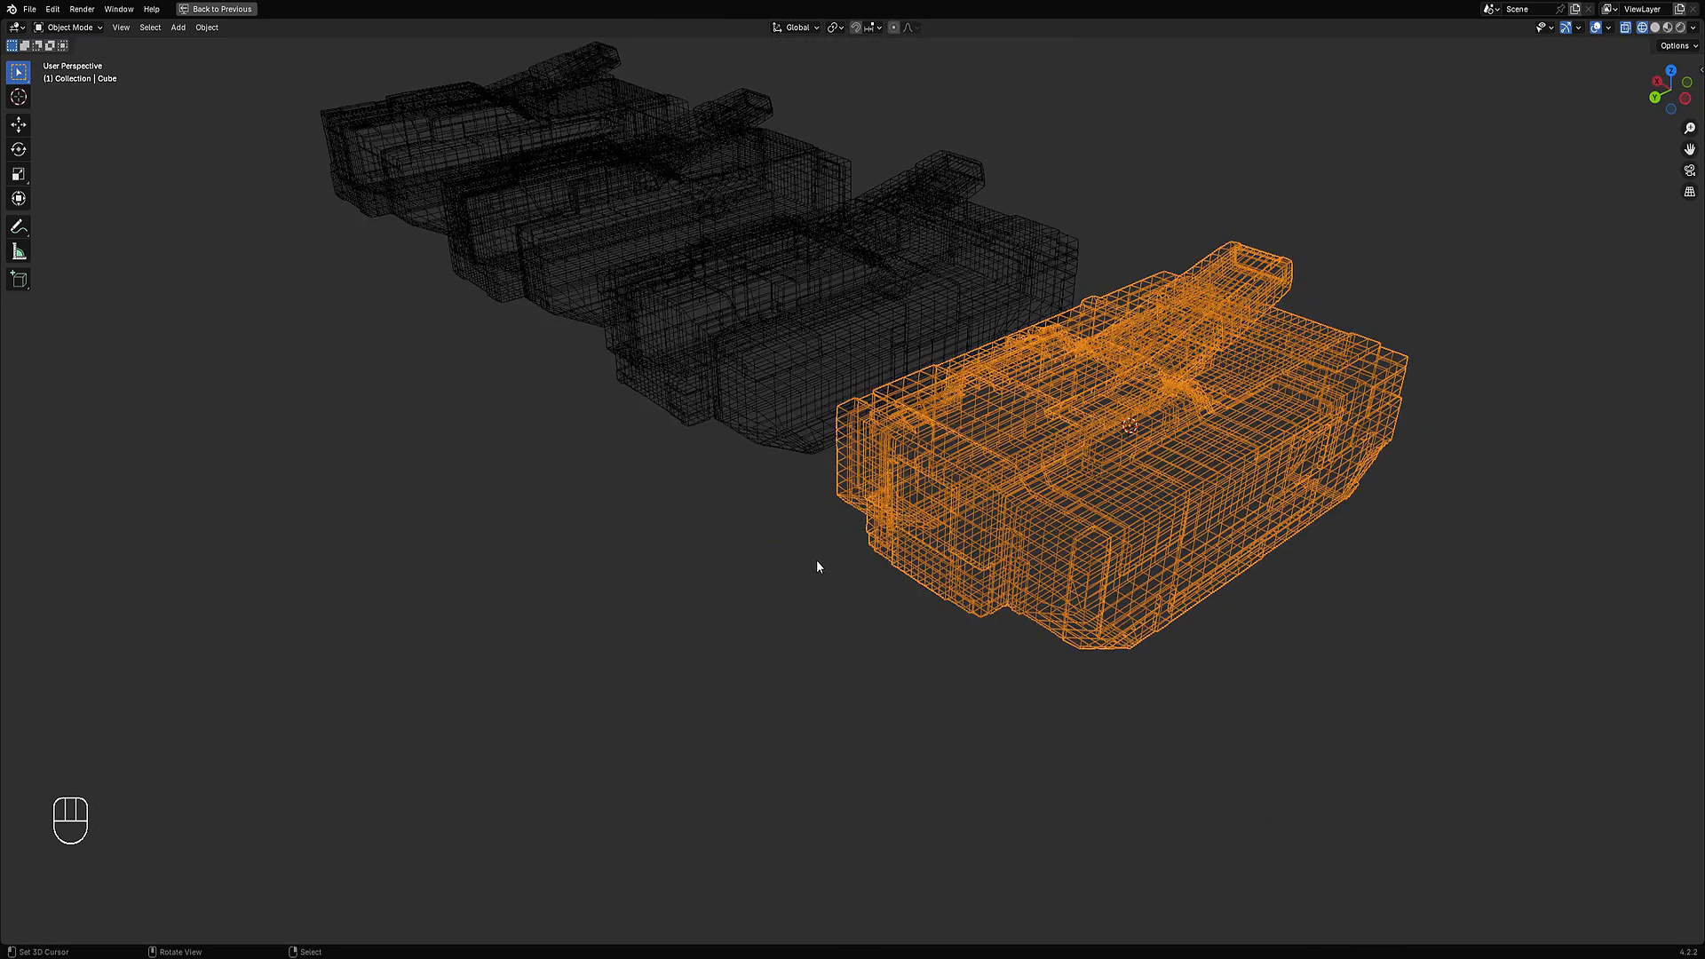
pyautogui.hotkey('shift', 'z')
pyautogui.moveTo(814, 567); pyautogui.dragTo(1169, 486, button='middle')
pyautogui.press('F9')
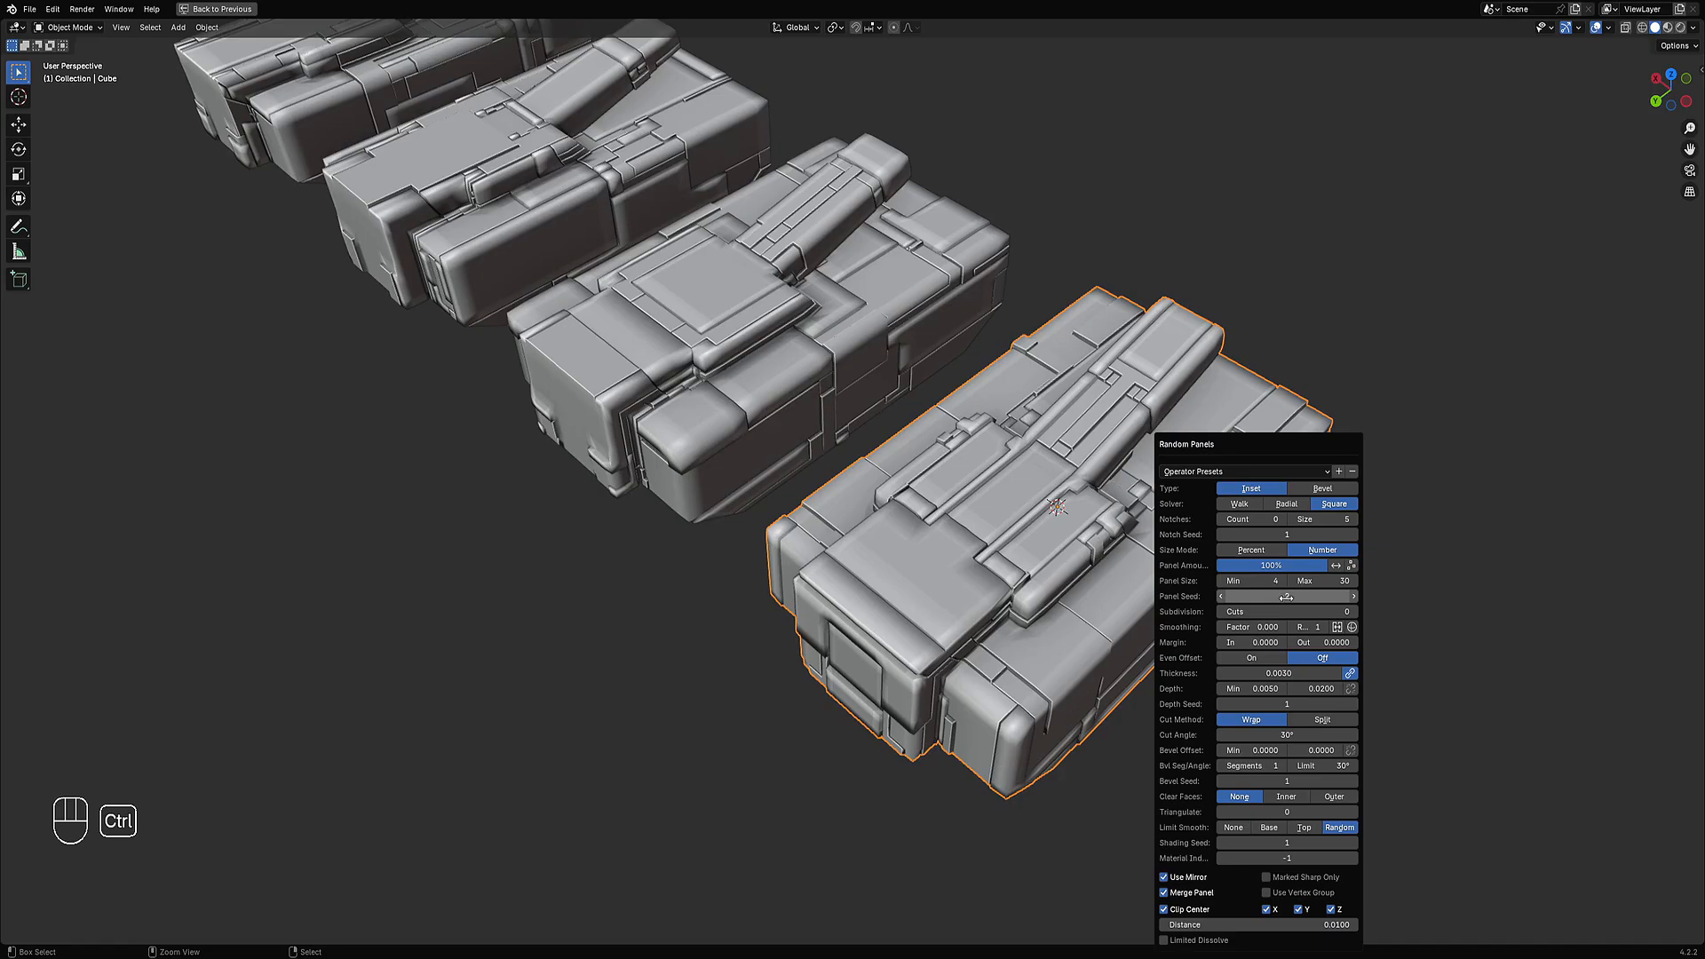
pyautogui.keyDown('ctrl'); pyautogui.scroll(1, 1278, 608); pyautogui.keyUp('ctrl')
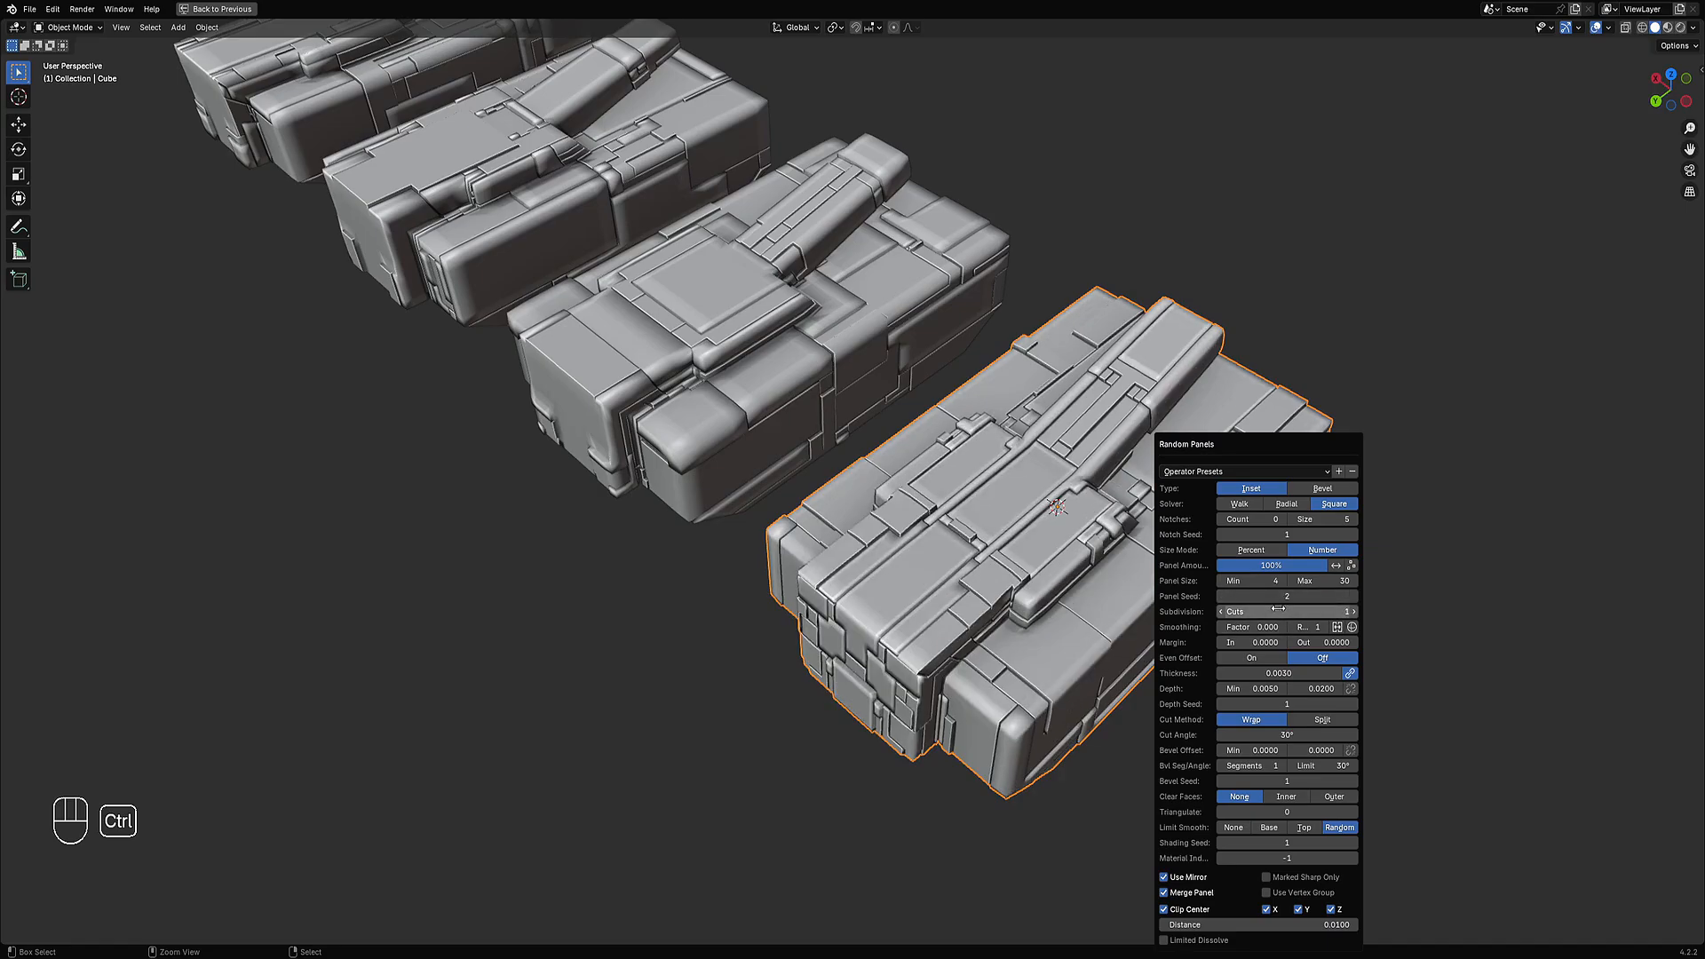
pyautogui.keyDown('ctrl'); pyautogui.scroll(1, 1282, 595); pyautogui.keyUp('ctrl')
pyautogui.keyDown('ctrl'); pyautogui.scroll(1, 1281, 593); pyautogui.keyUp('ctrl')
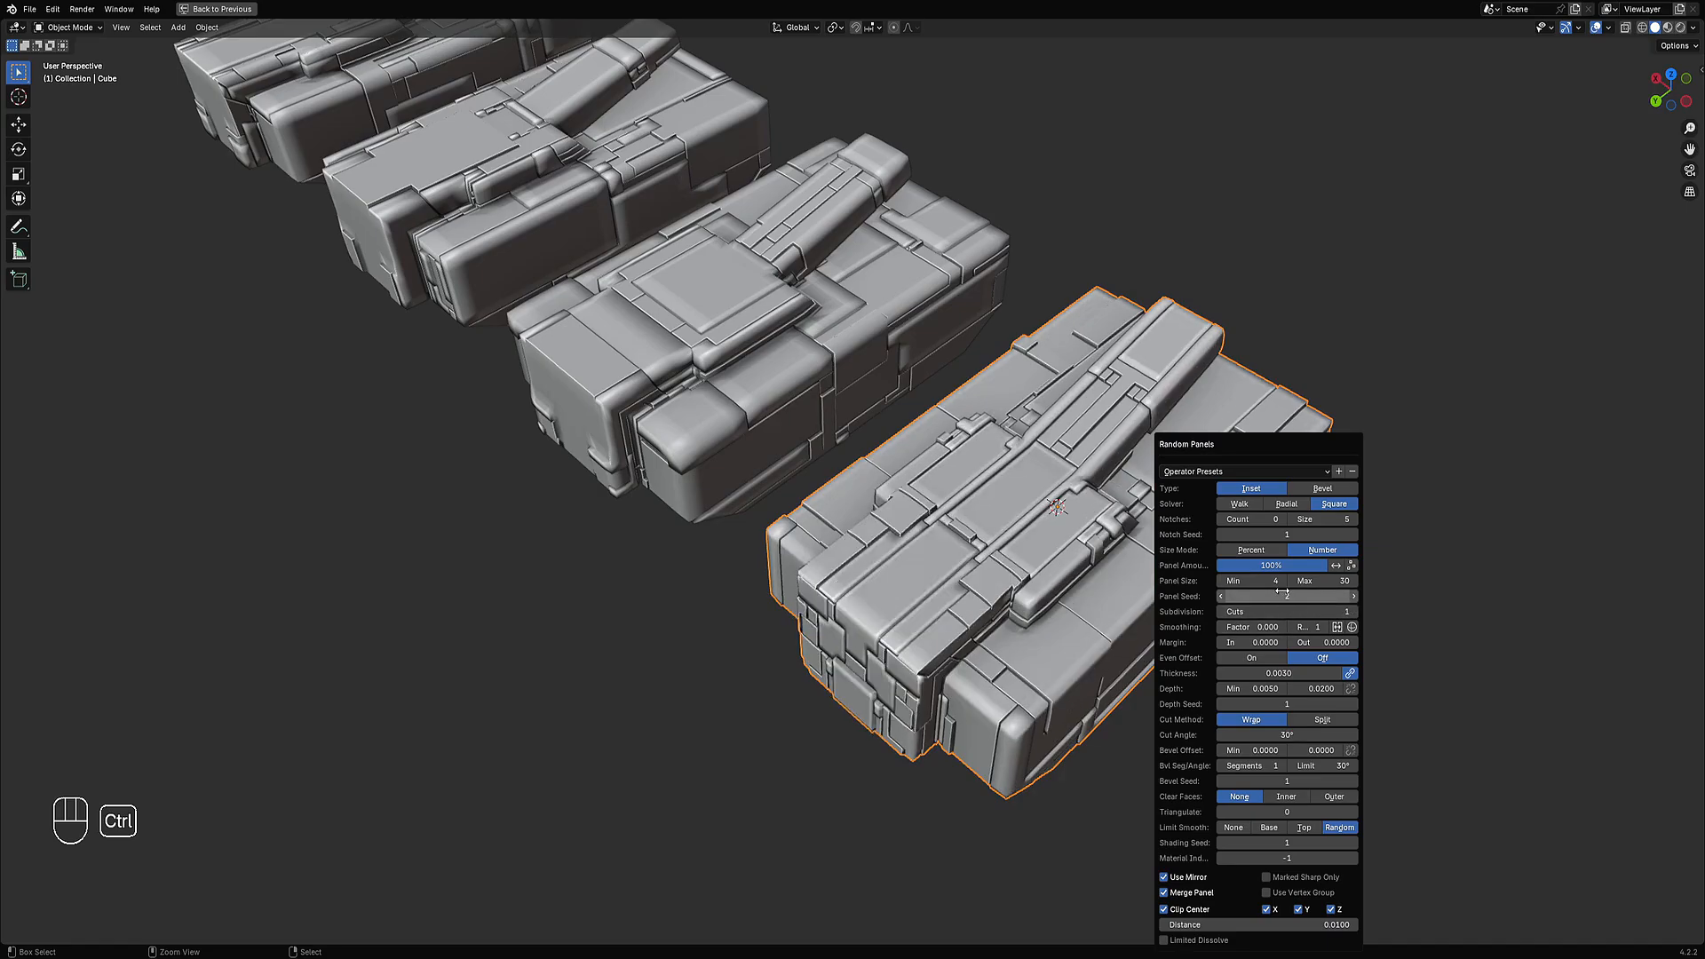
# Inspect the new panels on the tank's rear block from several angles.
pyautogui.scroll(-2, 977, 595)
pyautogui.moveTo(943, 600); pyautogui.dragTo(994, 573, button='middle')
pyautogui.scroll(2, 995, 573)
pyautogui.press('F9')
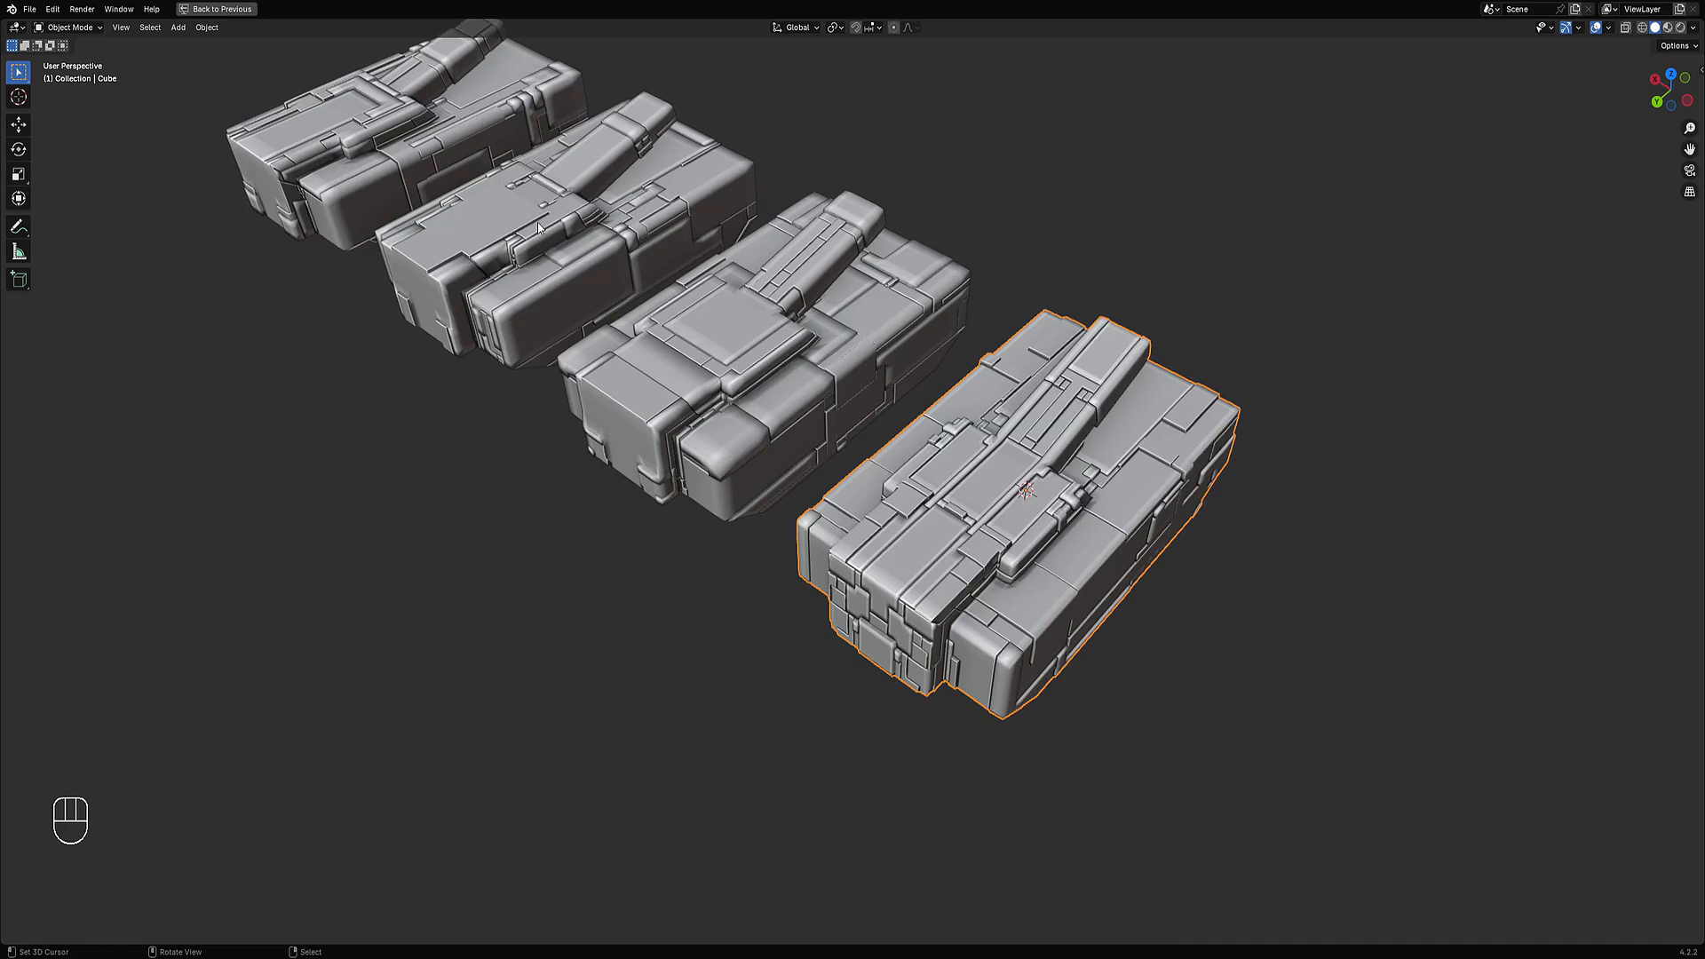
pyautogui.moveTo(901, 563); pyautogui.dragTo(1110, 579, button='middle')
pyautogui.press('F9')
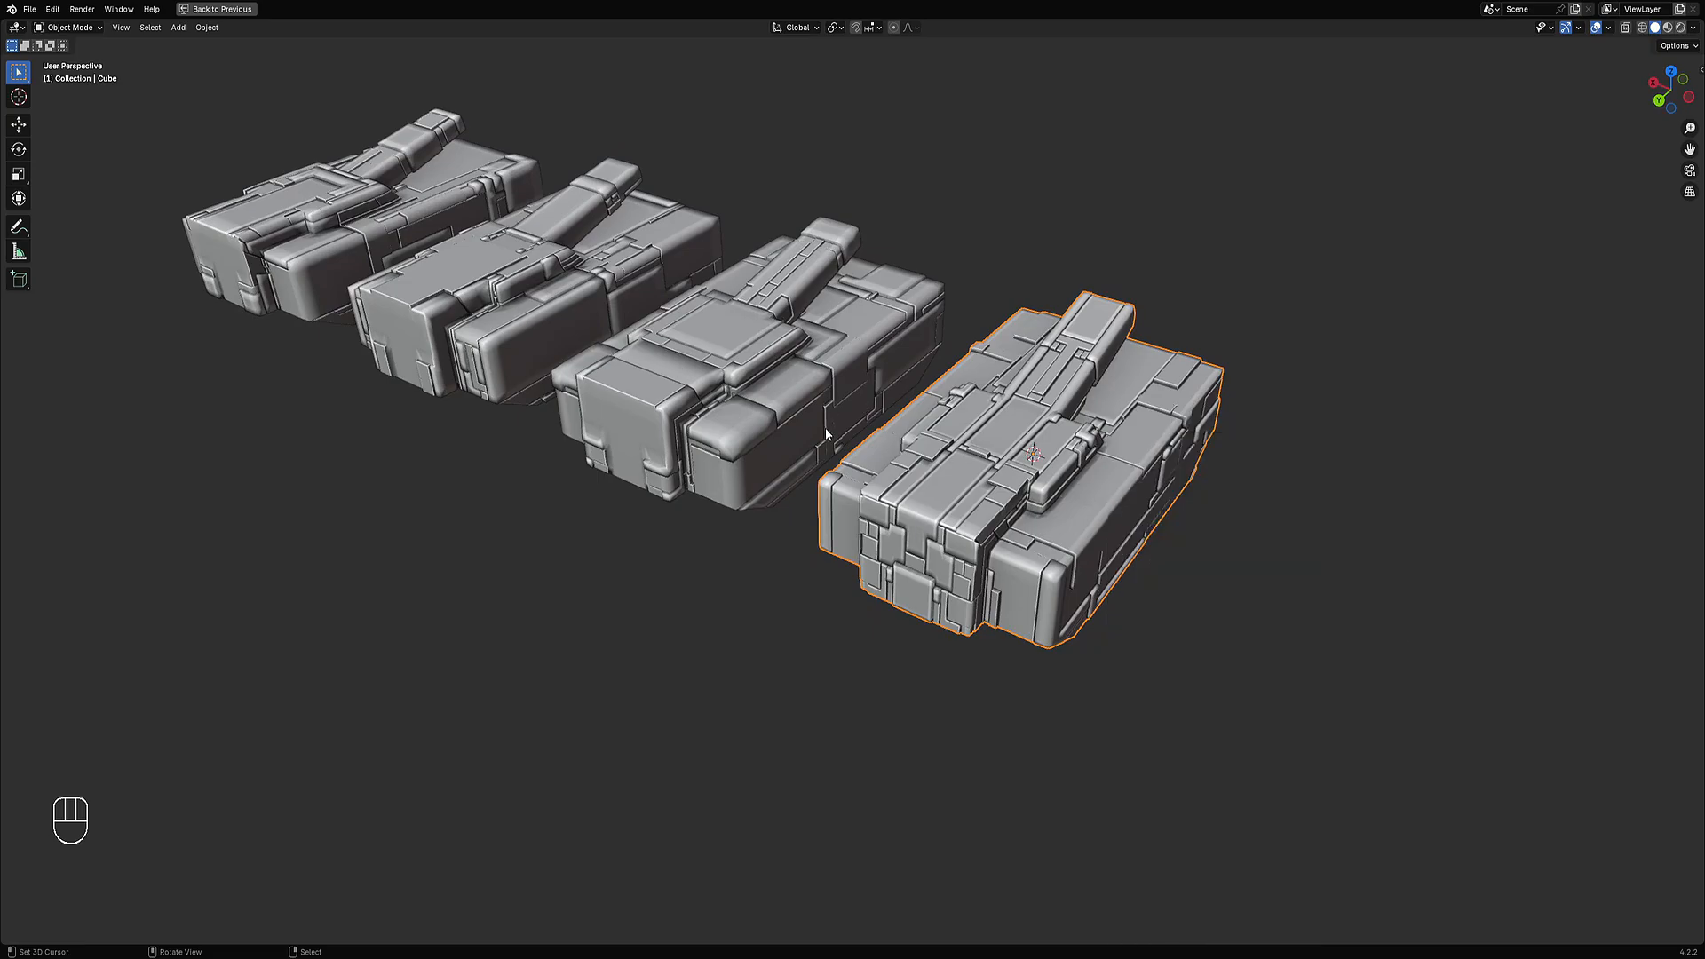
pyautogui.moveTo(973, 492); pyautogui.dragTo(1142, 476, button='middle')
# Set the random panels' maximum panel size to 50 and maximum depth to 0.04.
pyautogui.press('F9')
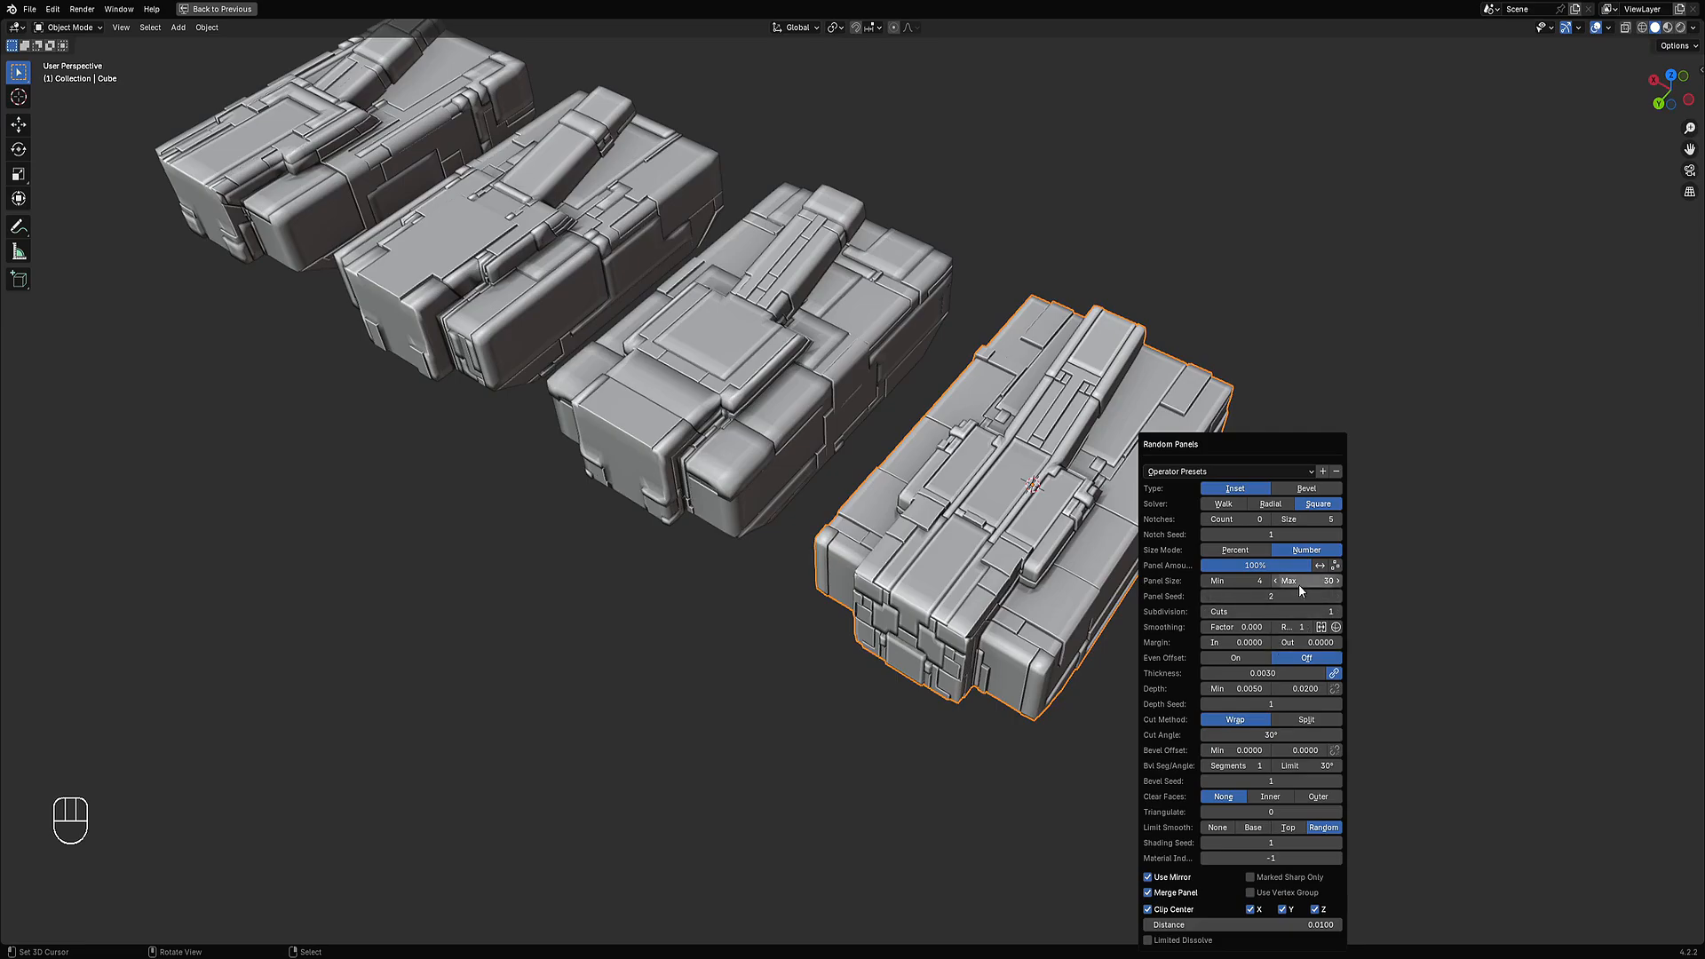
pyautogui.press('Return')
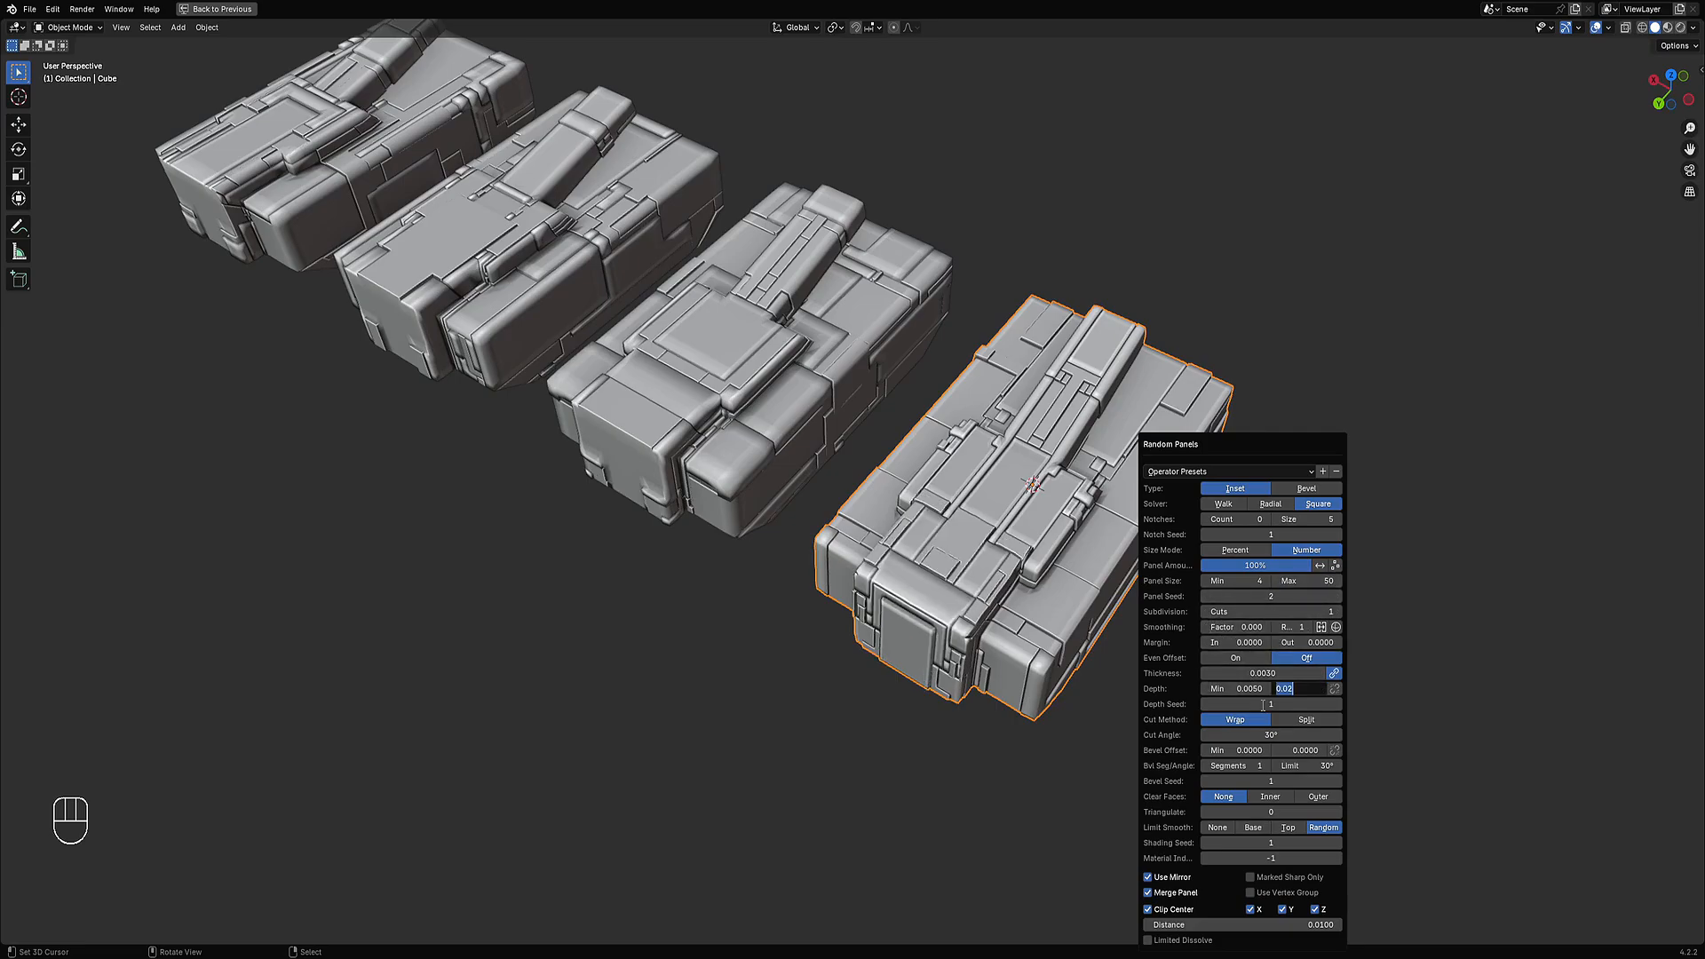
pyautogui.press('Return')
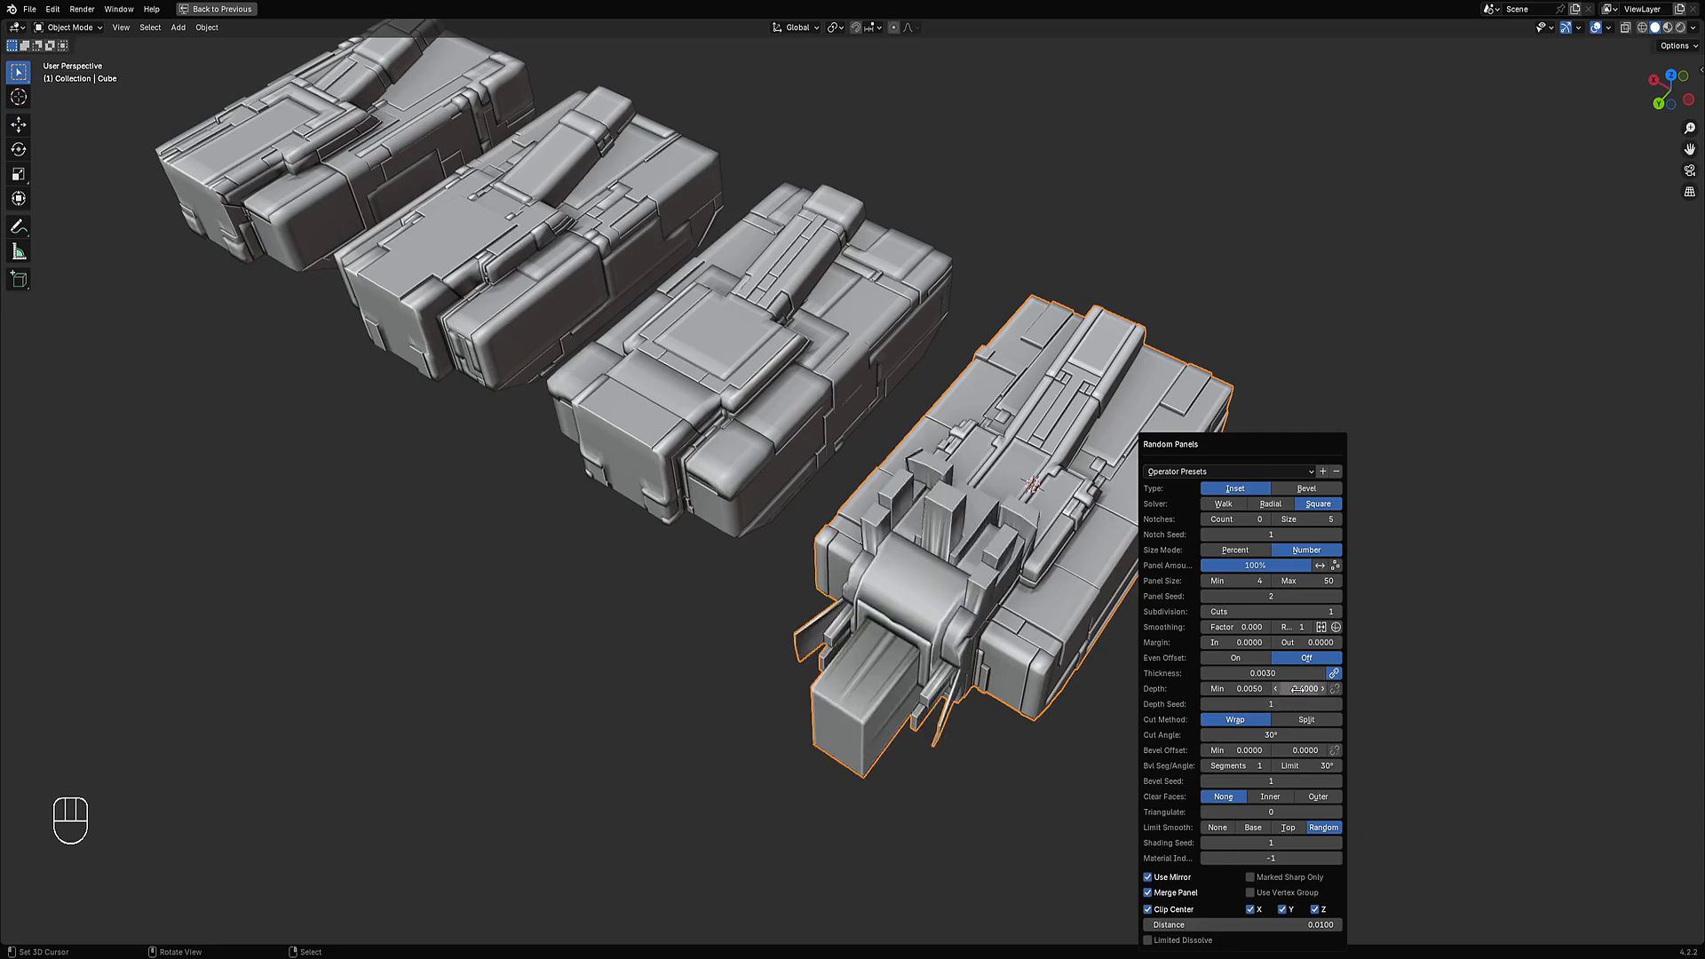
pyautogui.write('4')
pyautogui.press('Return')
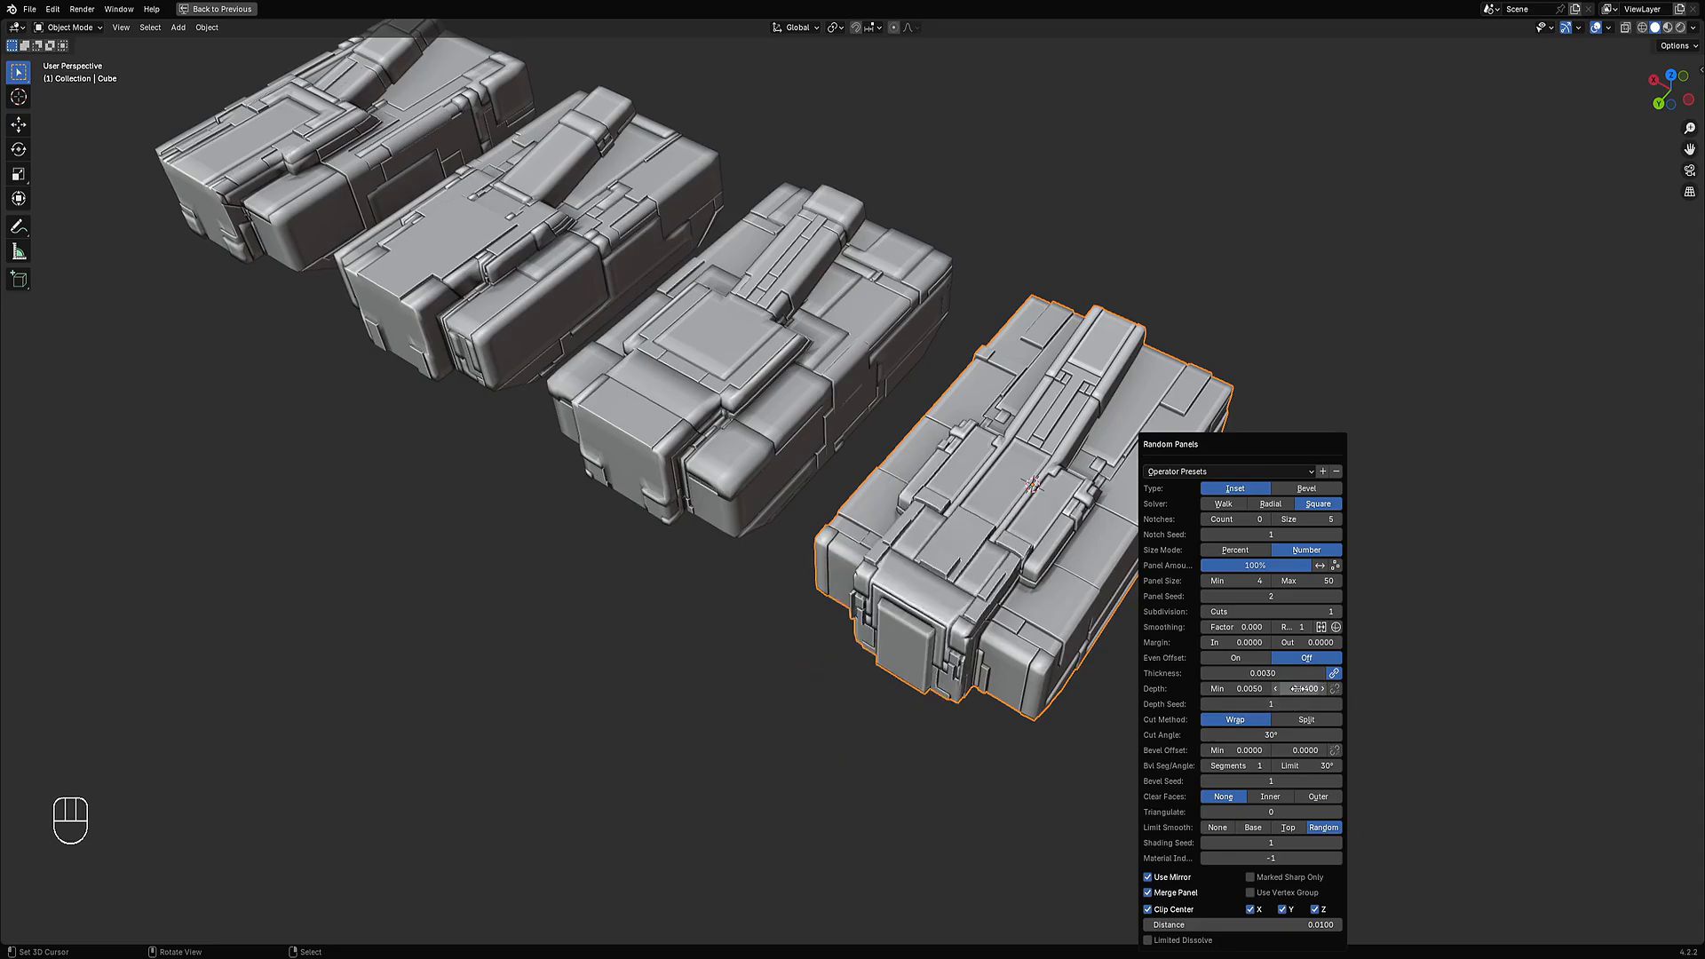
# Set the shading seed of the tank's random panels to 2.
pyautogui.moveTo(1108, 507)
pyautogui.mouseDown(button='middle')
pyautogui.moveTo(1105, 435)
pyautogui.moveTo(1109, 503)
pyautogui.mouseUp(button='middle')
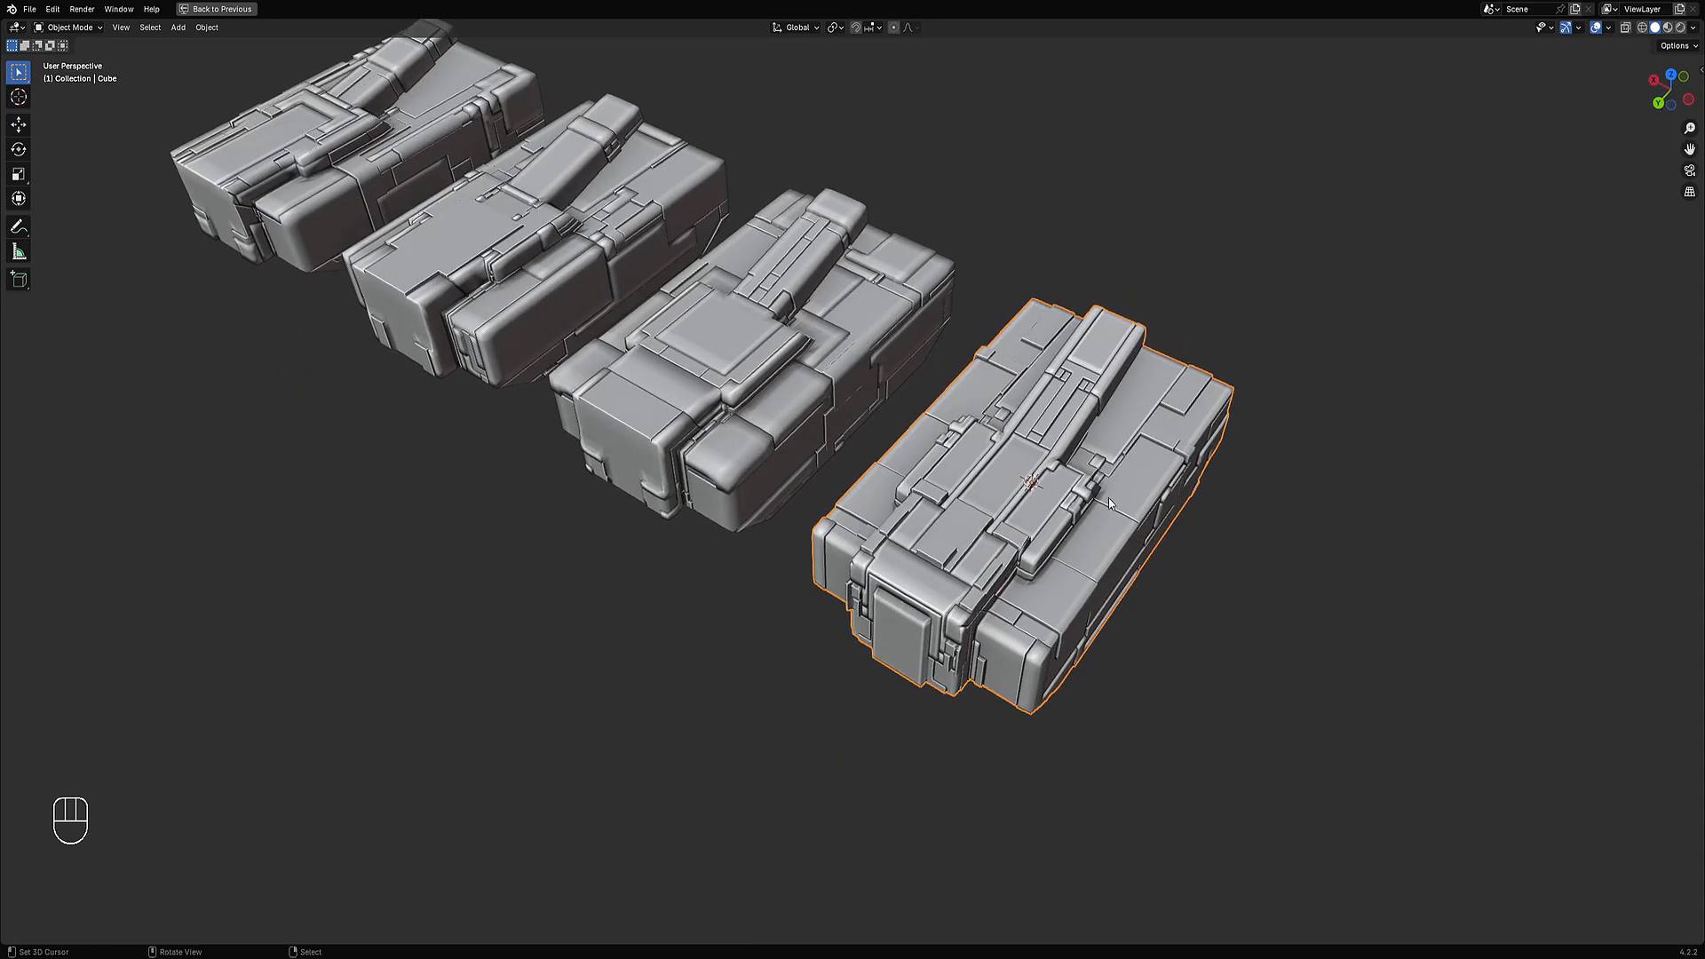
pyautogui.press('F9')
pyautogui.keyDown('ctrl'); pyautogui.scroll(1, 1240, 843); pyautogui.keyUp('ctrl')
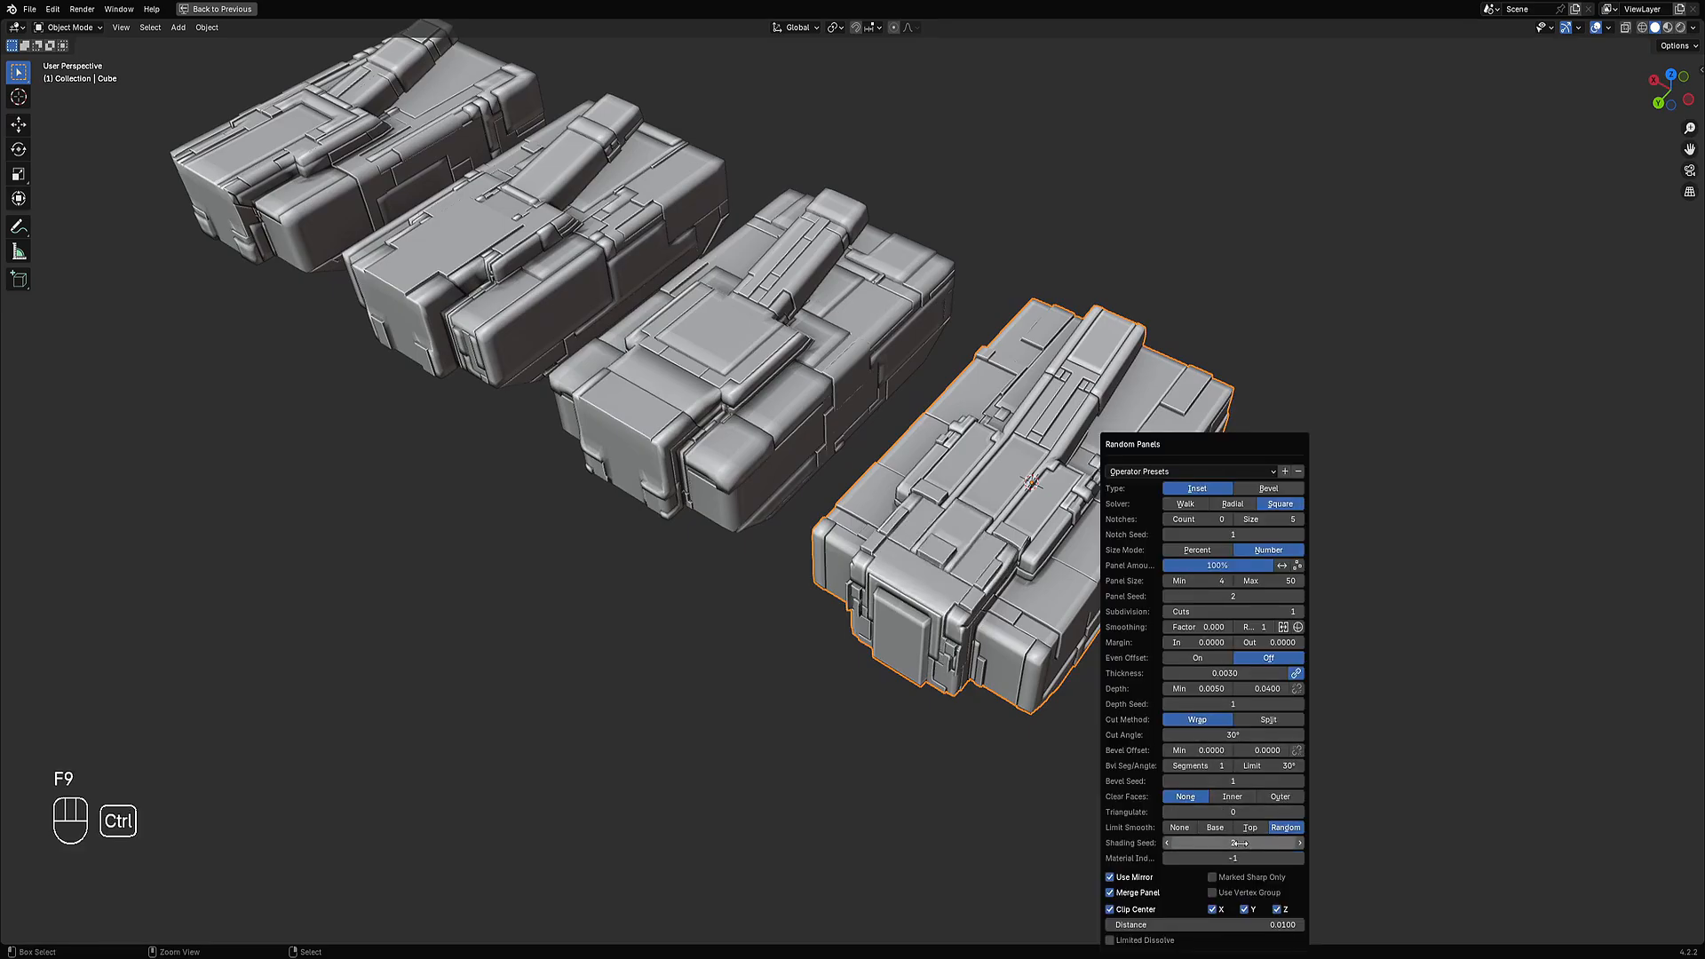
pyautogui.keyDown('ctrl'); pyautogui.scroll(1, 1240, 843); pyautogui.keyUp('ctrl')
# Edit the adjacent tank copy, clear its face selection, and select one top face and one back face on its rear block.
pyautogui.moveTo(1065, 373); pyautogui.dragTo(1163, 373, button='middle')
pyautogui.keyDown('shift'); pyautogui.moveTo(876, 374); pyautogui.dragTo(1072, 402, button='middle'); pyautogui.keyUp('shift')
pyautogui.click(950, 451)
pyautogui.press('Tab')
pyautogui.scroll(3, 950, 451)
pyautogui.hotkey('alt', 'a')
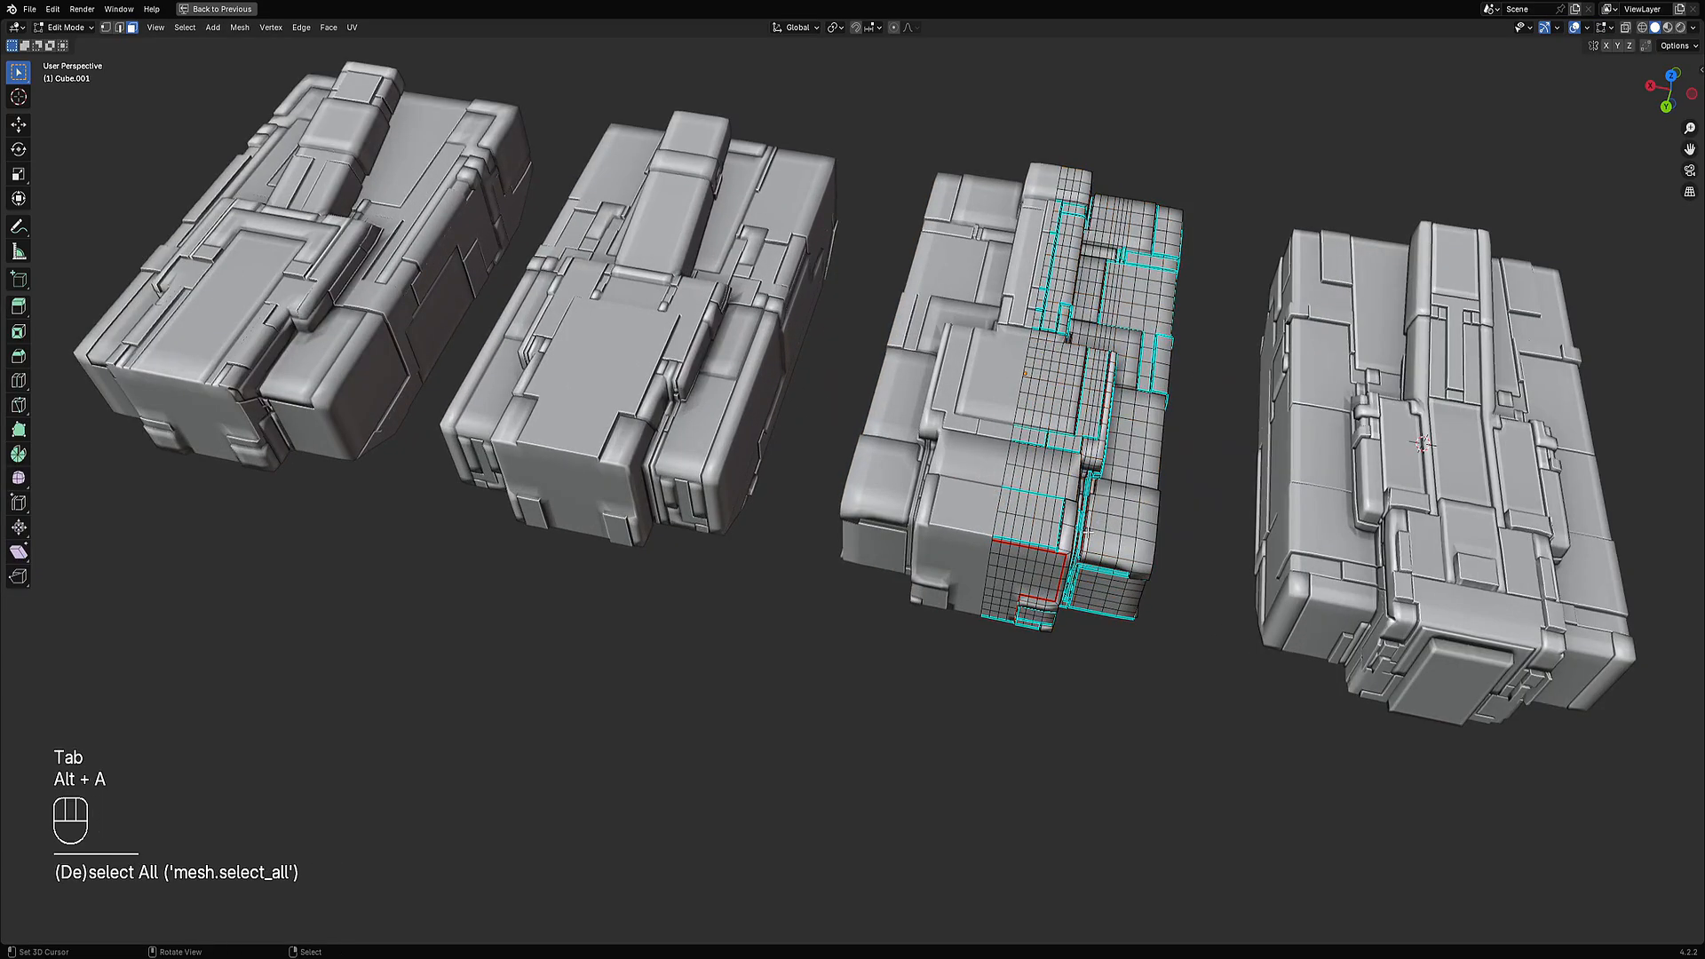
pyautogui.click(1013, 531)
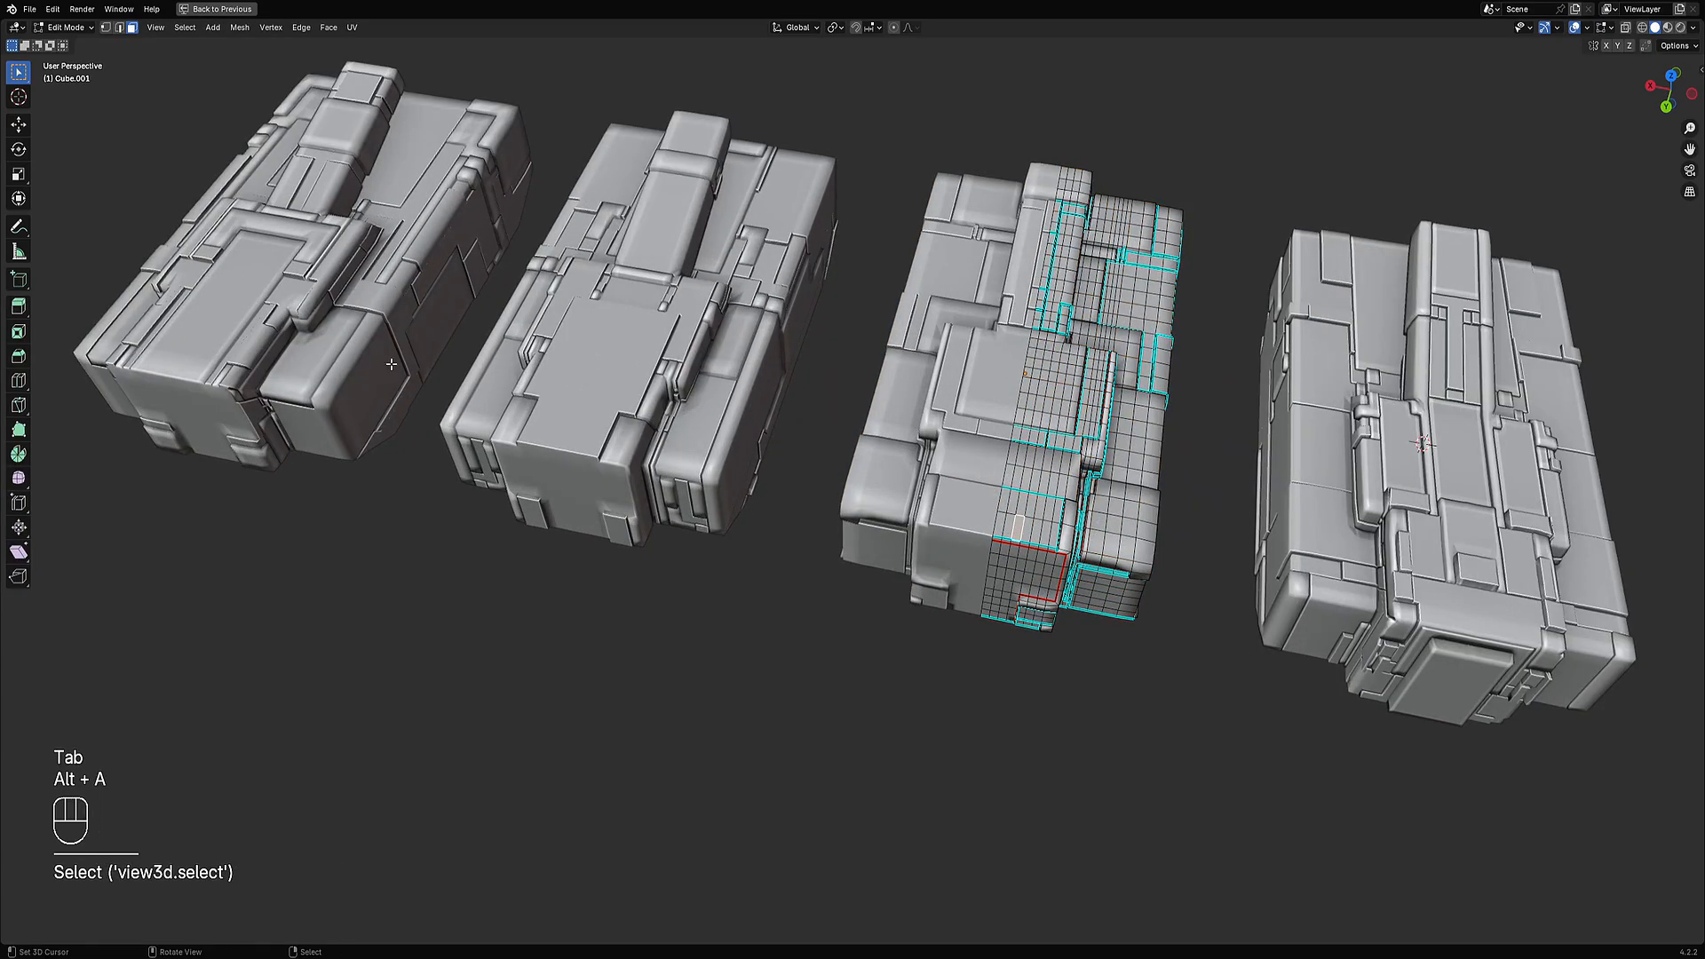
pyautogui.moveTo(1051, 429); pyautogui.dragTo(1010, 395, button='middle')
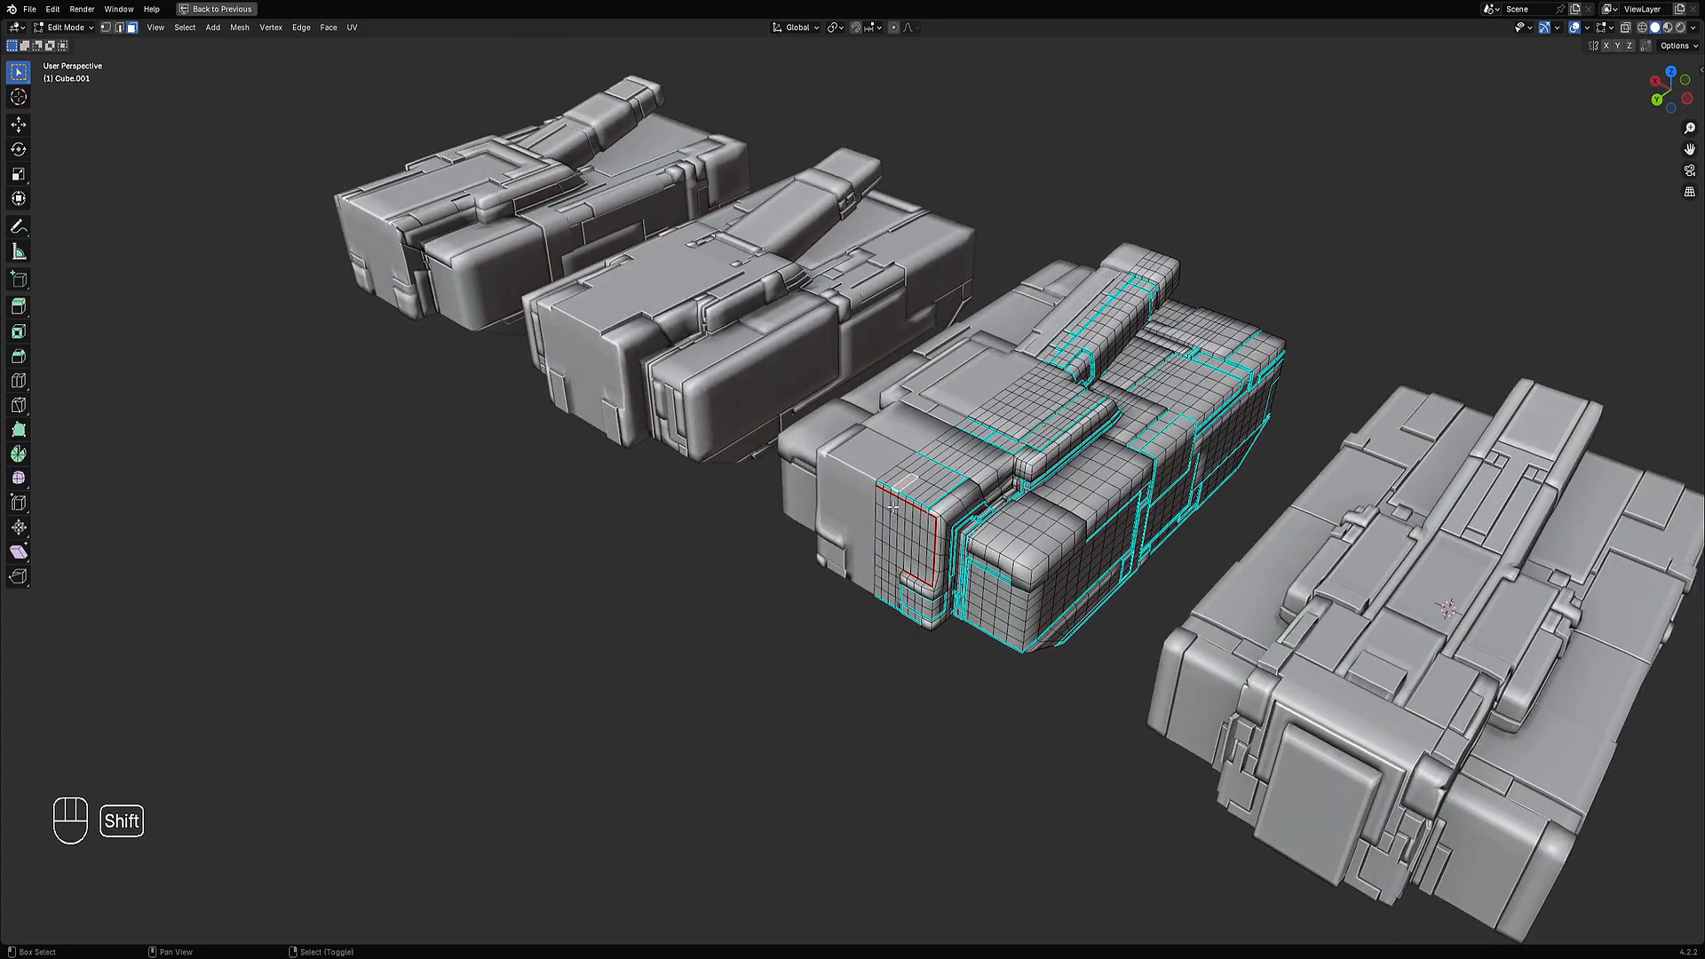
pyautogui.keyDown('shift'); pyautogui.click(893, 511); pyautogui.keyUp('shift')
# Return to object mode and run Random Panels on this tank with 1 subdivision cut and a varied panel seed.
pyautogui.press('Tab')
pyautogui.hotkey('shift', 'q')
pyautogui.keyDown('alt'); pyautogui.click(1129, 362); pyautogui.keyUp('alt')
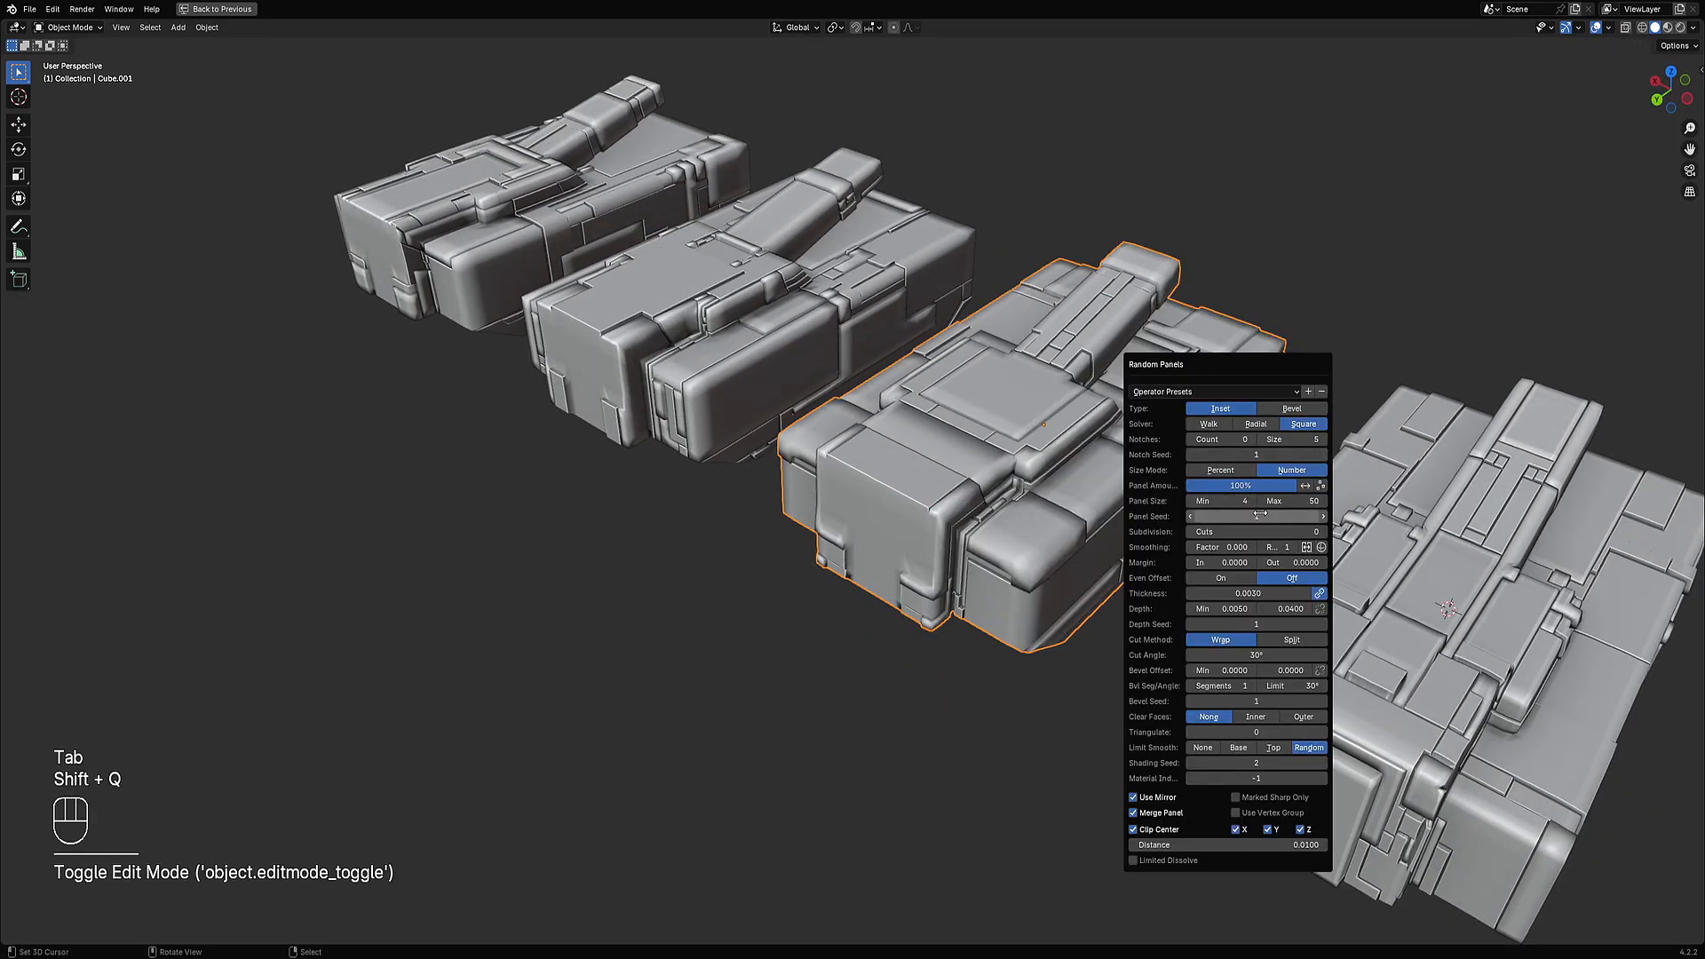
pyautogui.keyDown('ctrl'); pyautogui.scroll(1, 1256, 531); pyautogui.keyUp('ctrl')
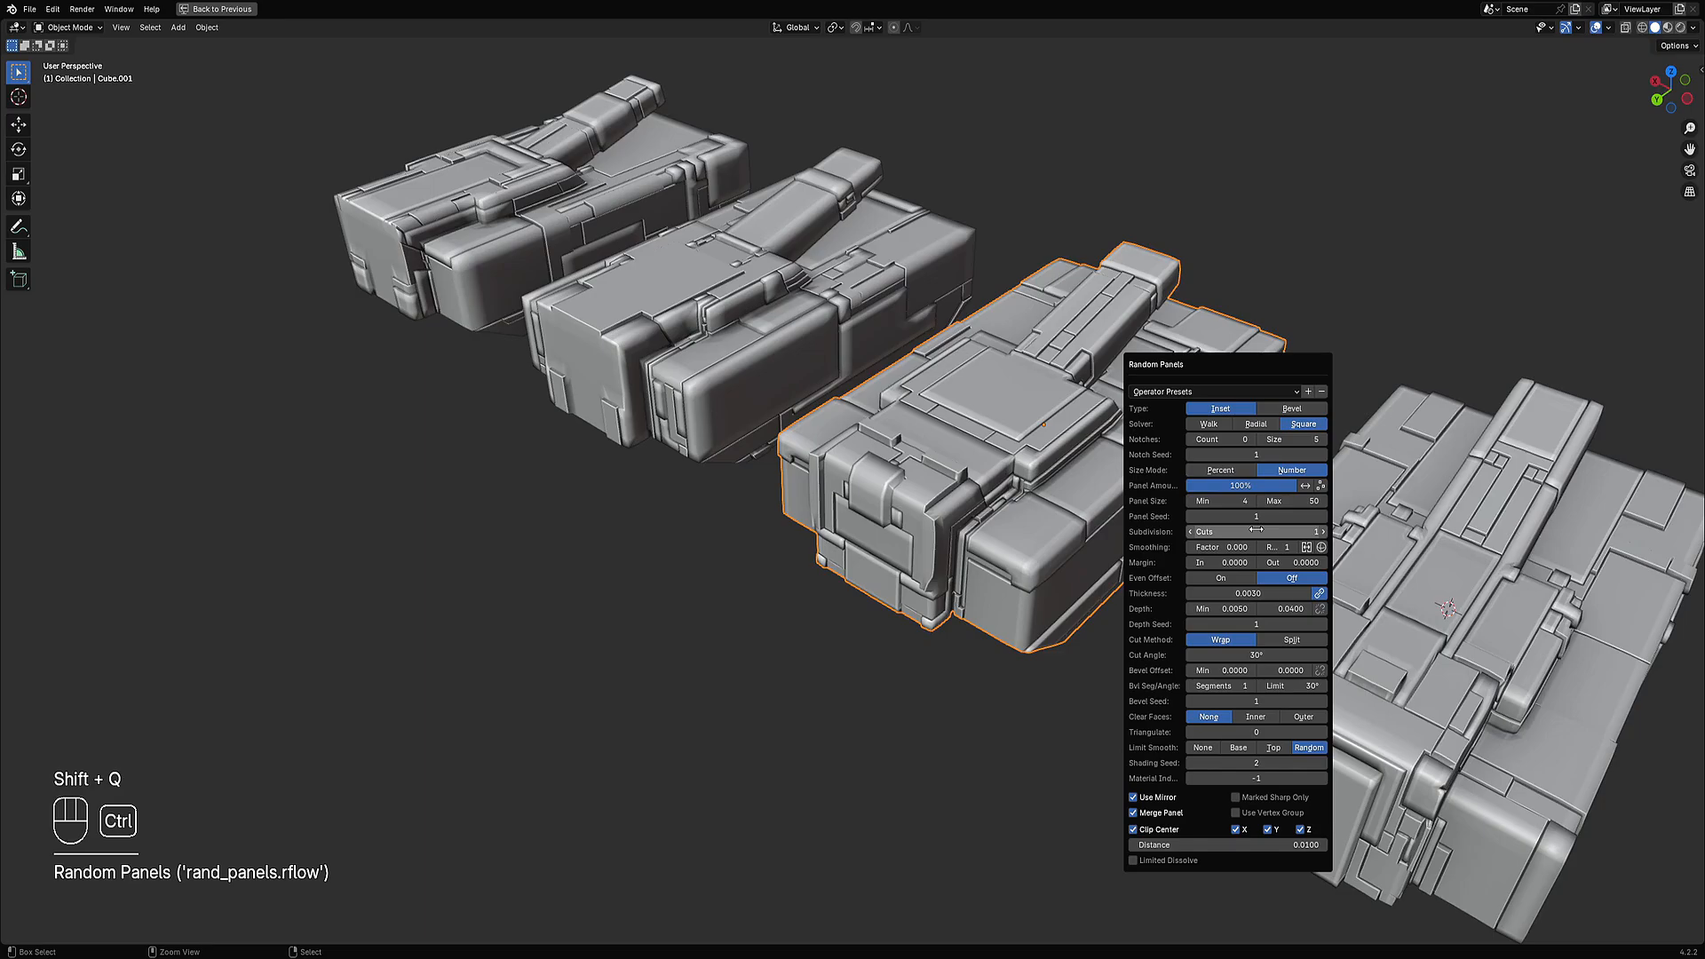
pyautogui.keyDown('ctrl'); pyautogui.scroll(2, 1253, 515); pyautogui.keyUp('ctrl')
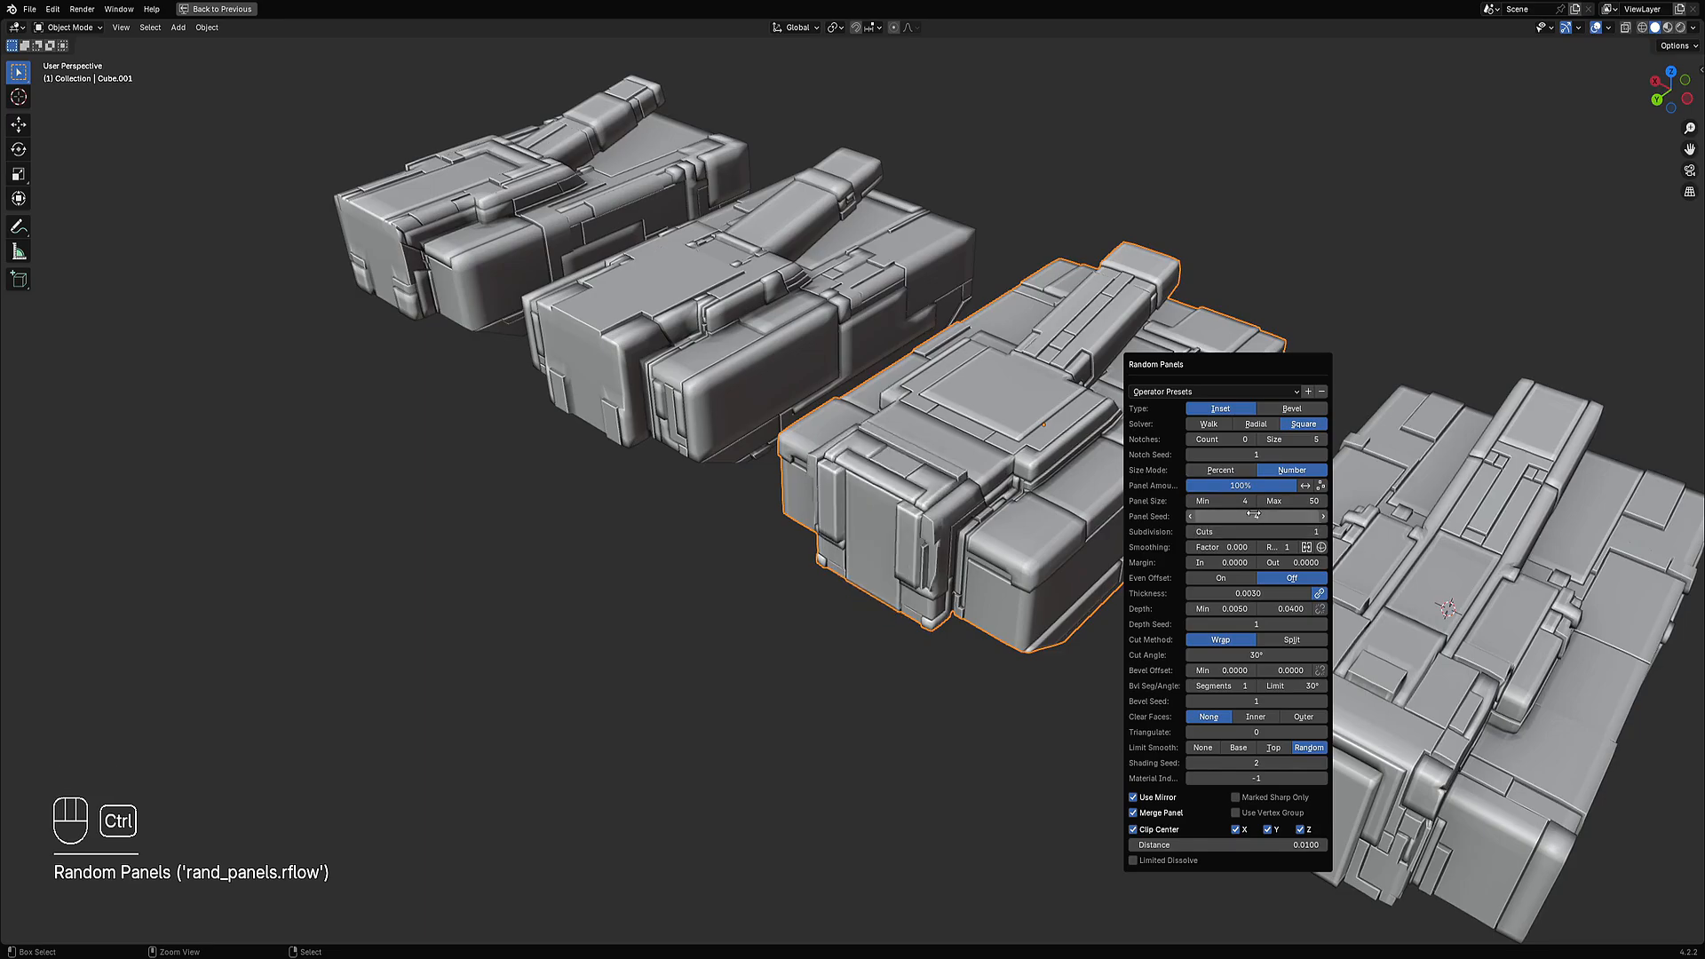
pyautogui.keyDown('ctrl'); pyautogui.scroll(1, 1254, 515); pyautogui.keyUp('ctrl')
pyautogui.keyDown('ctrl'); pyautogui.scroll(2, 1253, 515); pyautogui.keyUp('ctrl')
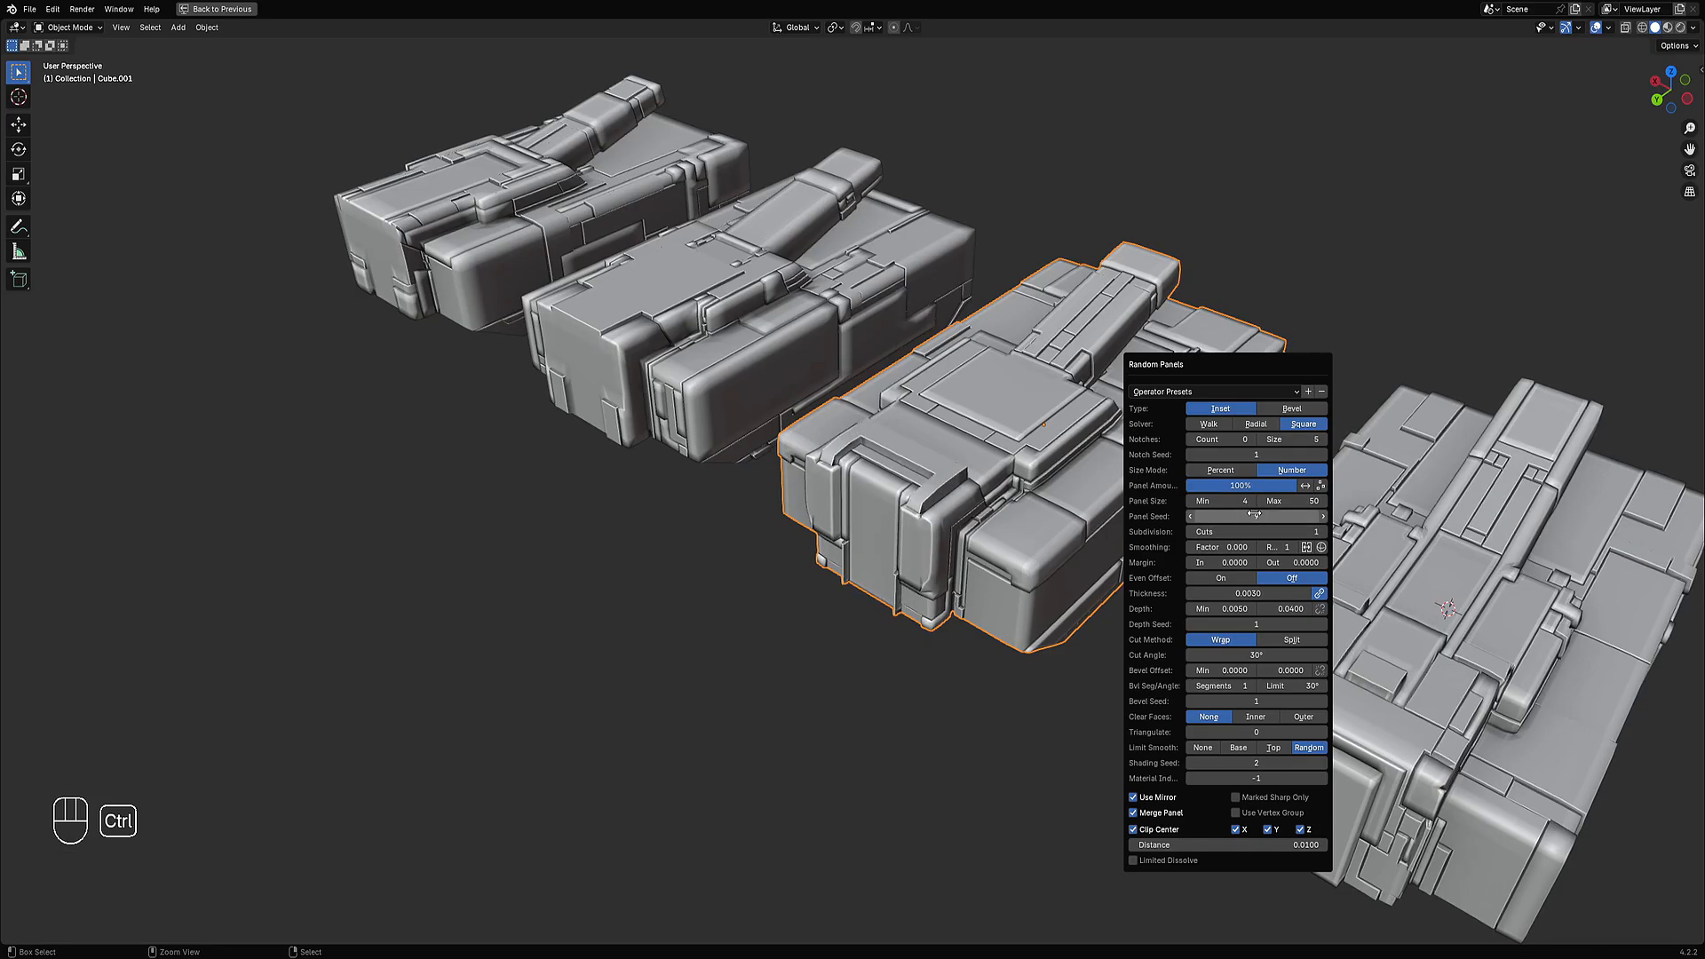
pyautogui.keyDown('ctrl'); pyautogui.scroll(1, 1253, 515); pyautogui.keyUp('ctrl')
# Check the newly panelled tank in wireframe and solid shading, and save the file.
pyautogui.scroll(-3, 1018, 474)
pyautogui.hotkey('shift', 'z')
pyautogui.moveTo(1017, 474); pyautogui.dragTo(977, 574, button='middle')
pyautogui.hotkey('shift', 'z')
pyautogui.hotkey('ctrl', 's')
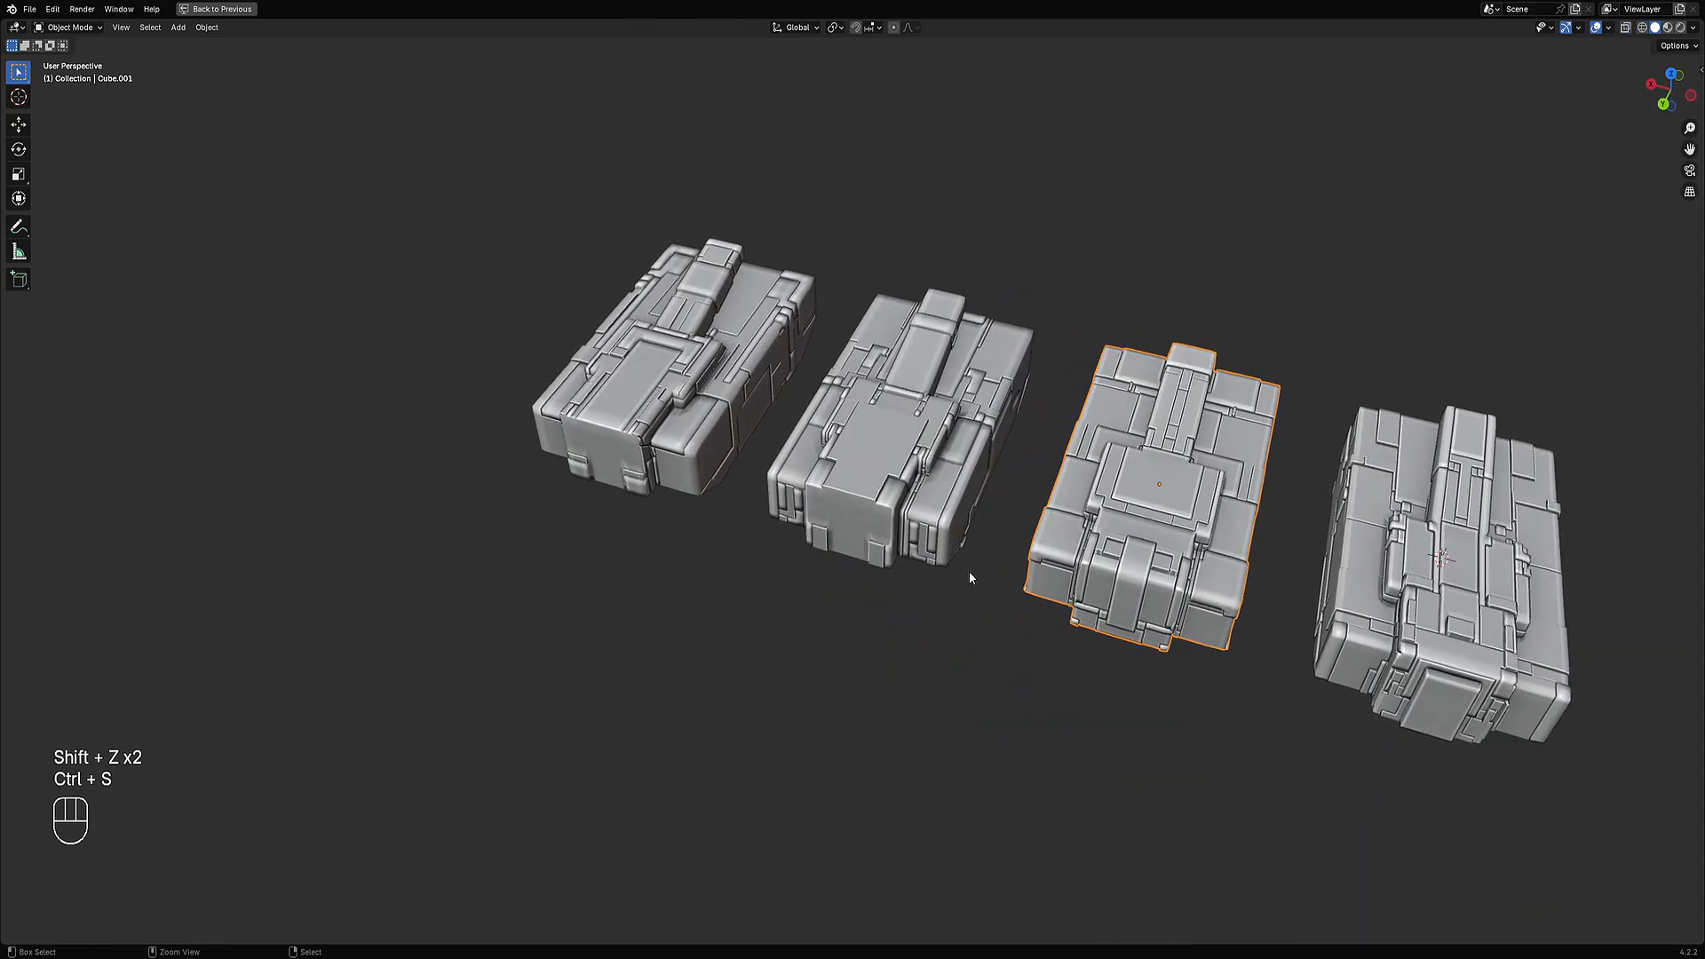
pyautogui.press('Escape')
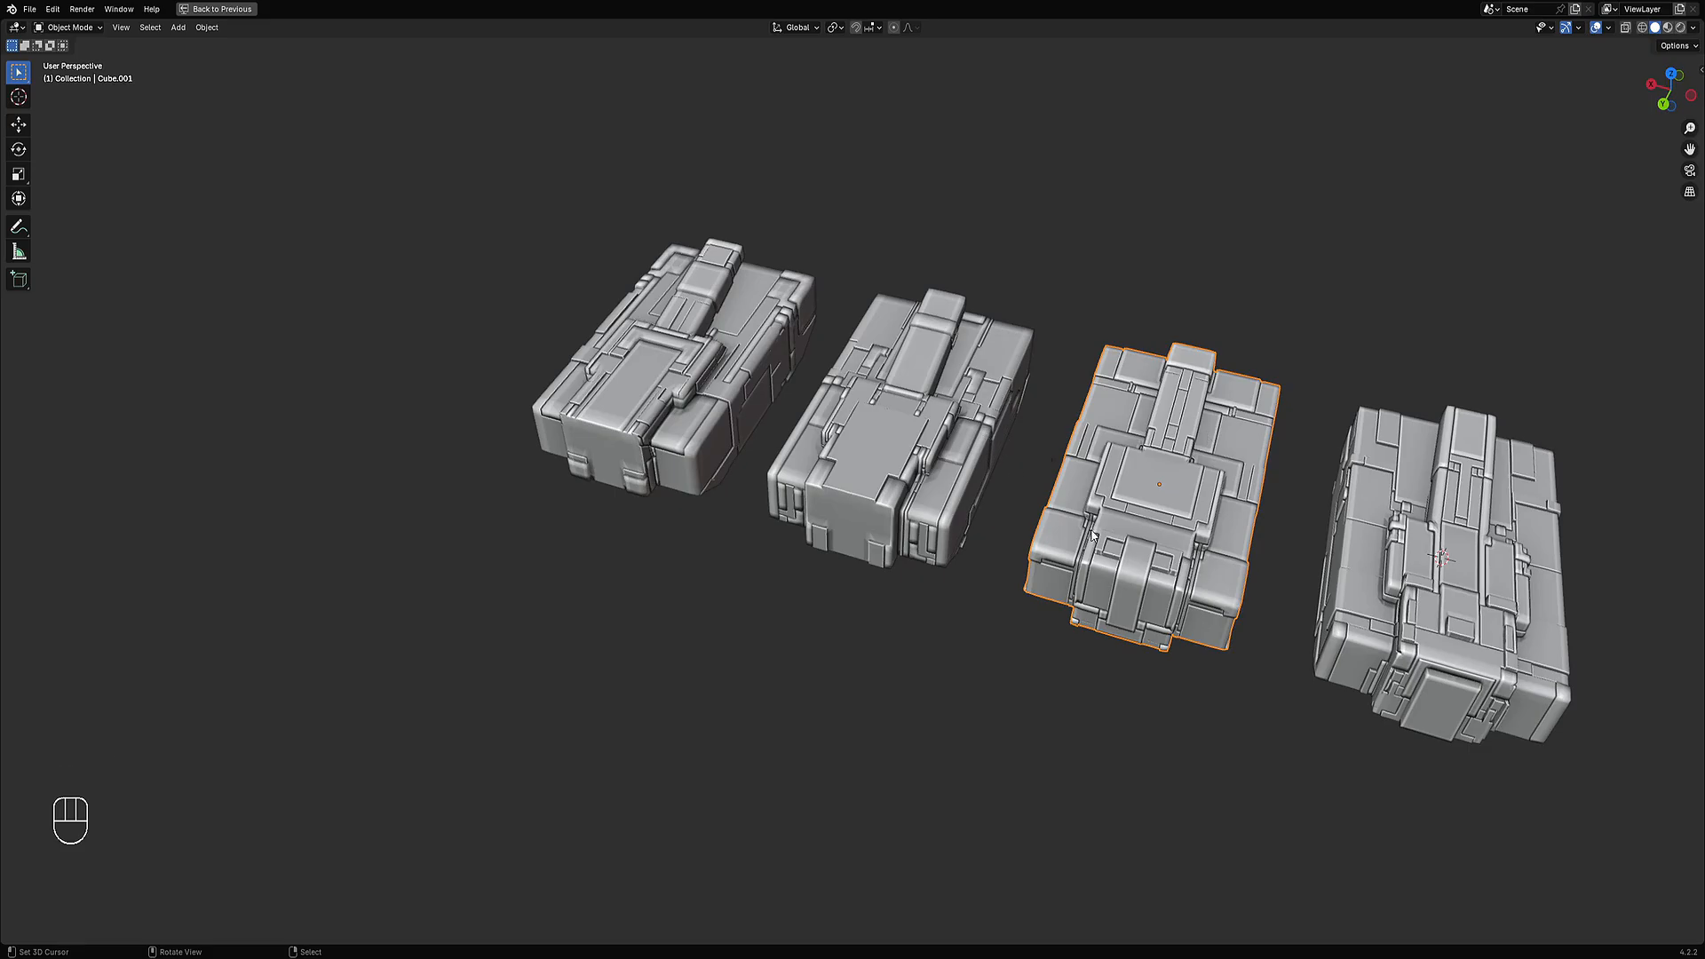
# Edit the next unrefined tank copy in face mode and select faces on its rear block for finer panels.
pyautogui.moveTo(1092, 534); pyautogui.dragTo(921, 496, button='middle')
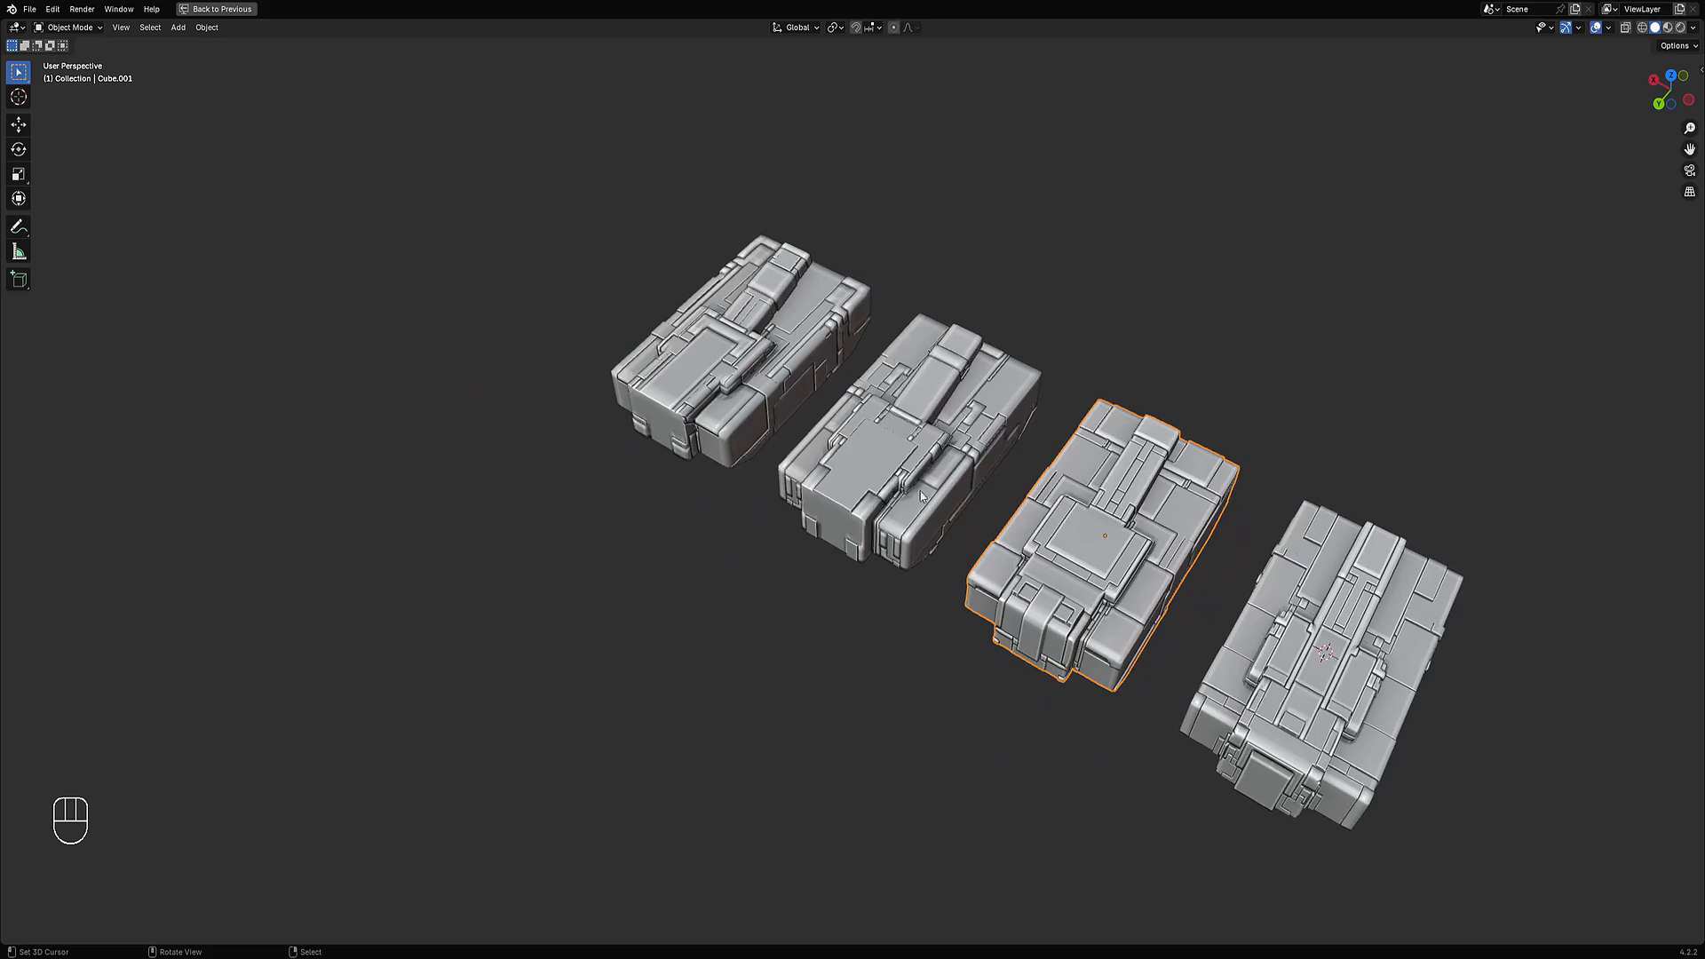
pyautogui.click(921, 496)
pyautogui.press('Tab')
pyautogui.press('3')
pyautogui.scroll(5, 892, 520)
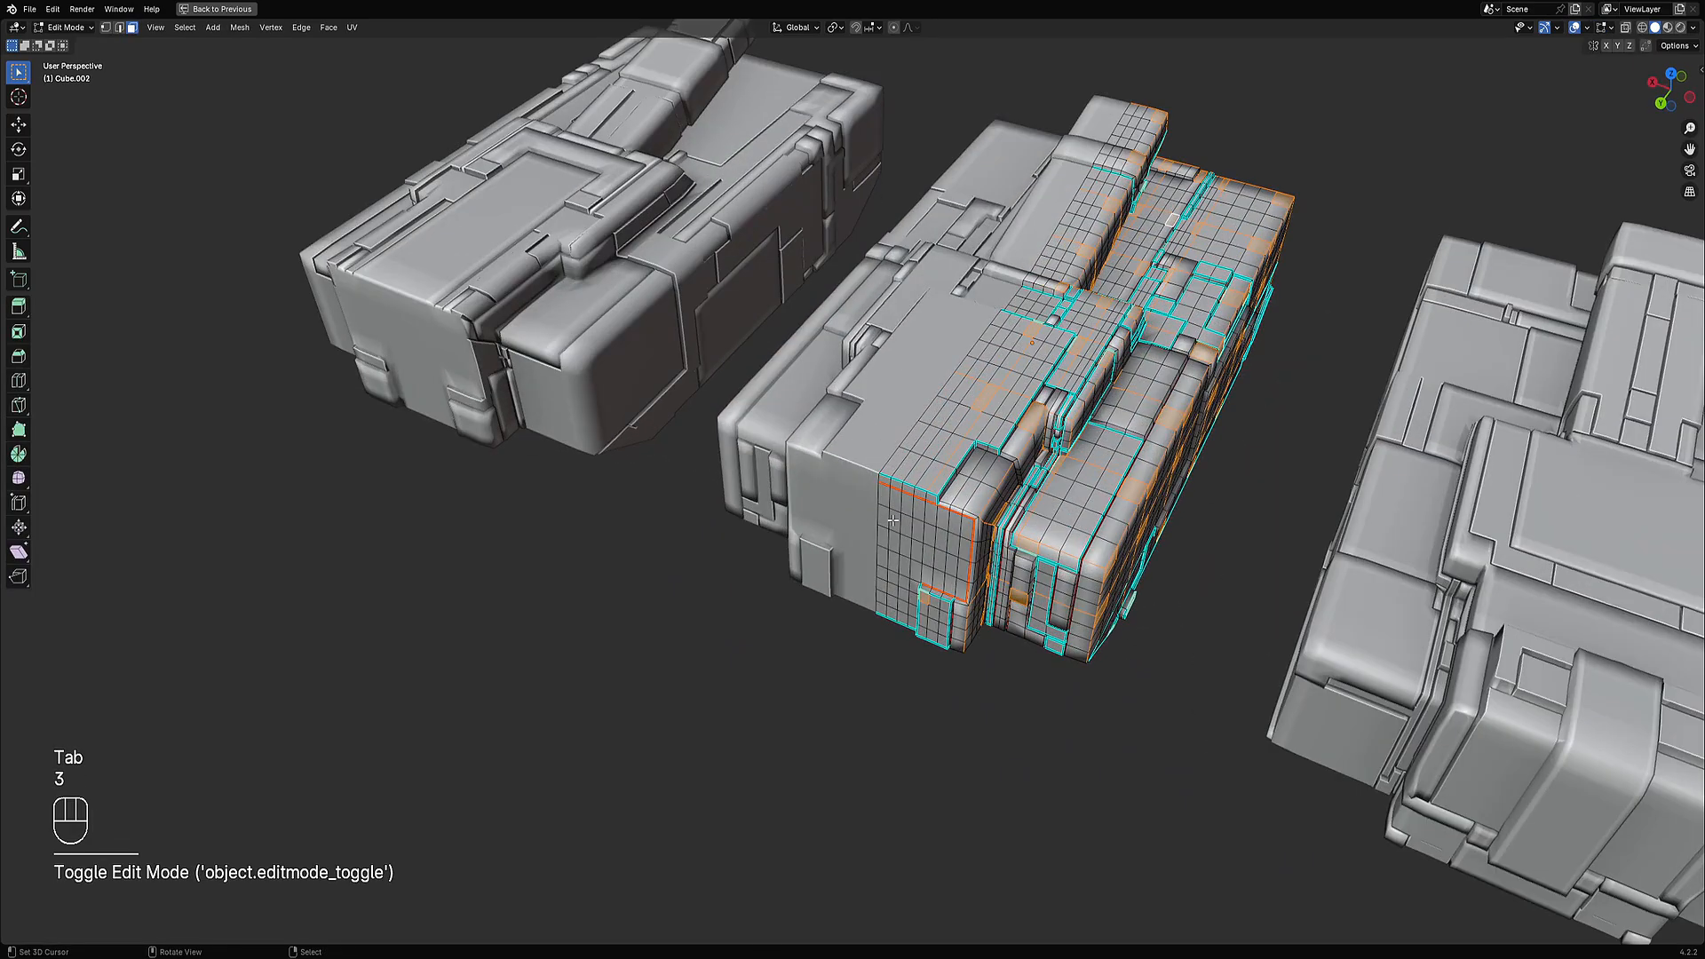
pyautogui.click(893, 520)
# Return to object mode and run Random Panels with panel seed 5, 1 subdivision cut and a thickness of 0.0020.
pyautogui.press('Tab')
pyautogui.hotkey('shift', 'q')
pyautogui.keyDown('alt'); pyautogui.click(1169, 338); pyautogui.keyUp('alt')
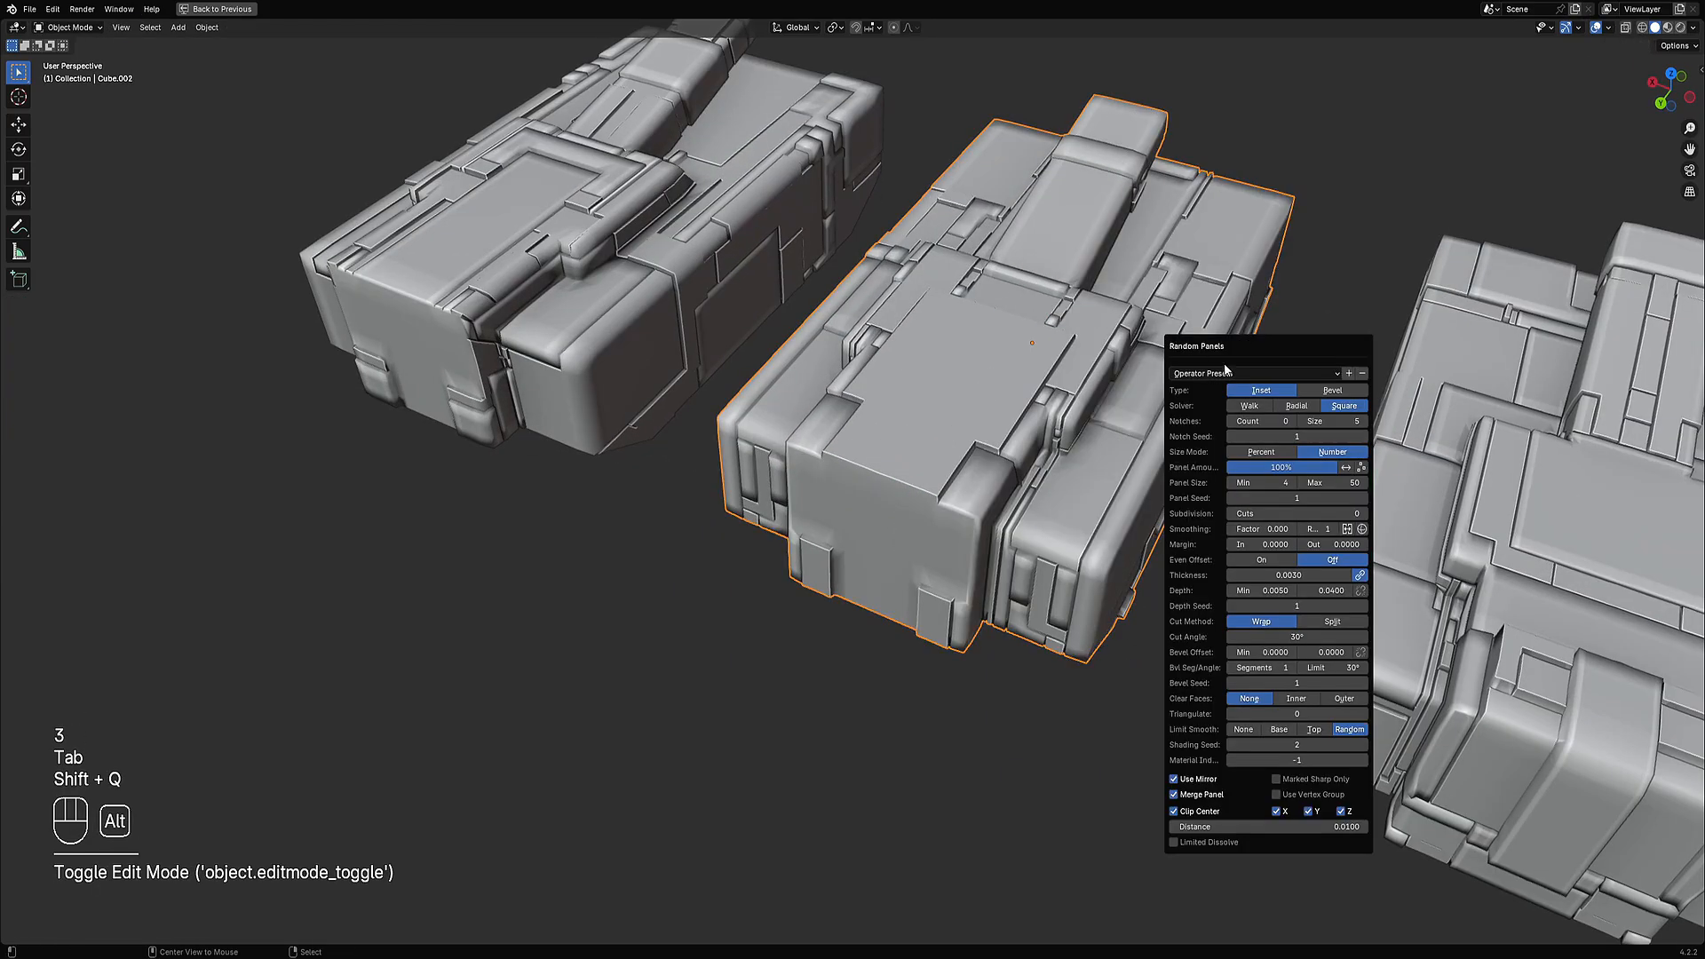
pyautogui.keyDown('ctrl'); pyautogui.scroll(3, 1328, 497); pyautogui.keyUp('ctrl')
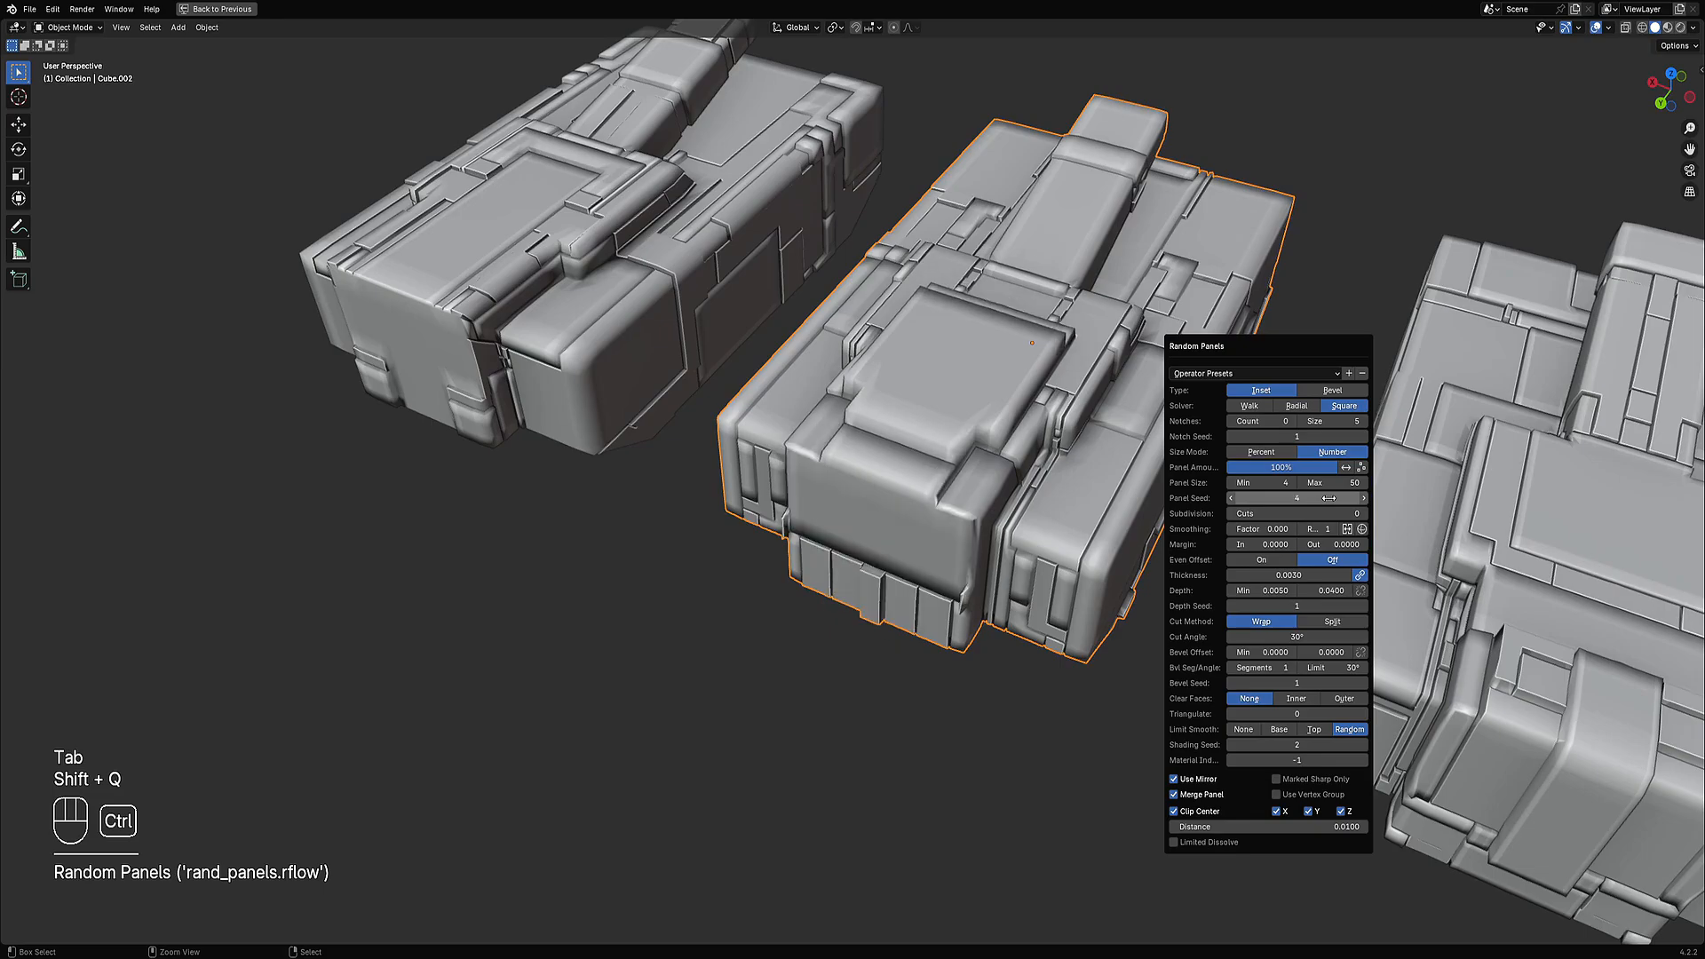
pyautogui.keyDown('ctrl'); pyautogui.scroll(1, 1325, 512); pyautogui.keyUp('ctrl')
pyautogui.keyDown('ctrl'); pyautogui.scroll(1, 1316, 497); pyautogui.keyUp('ctrl')
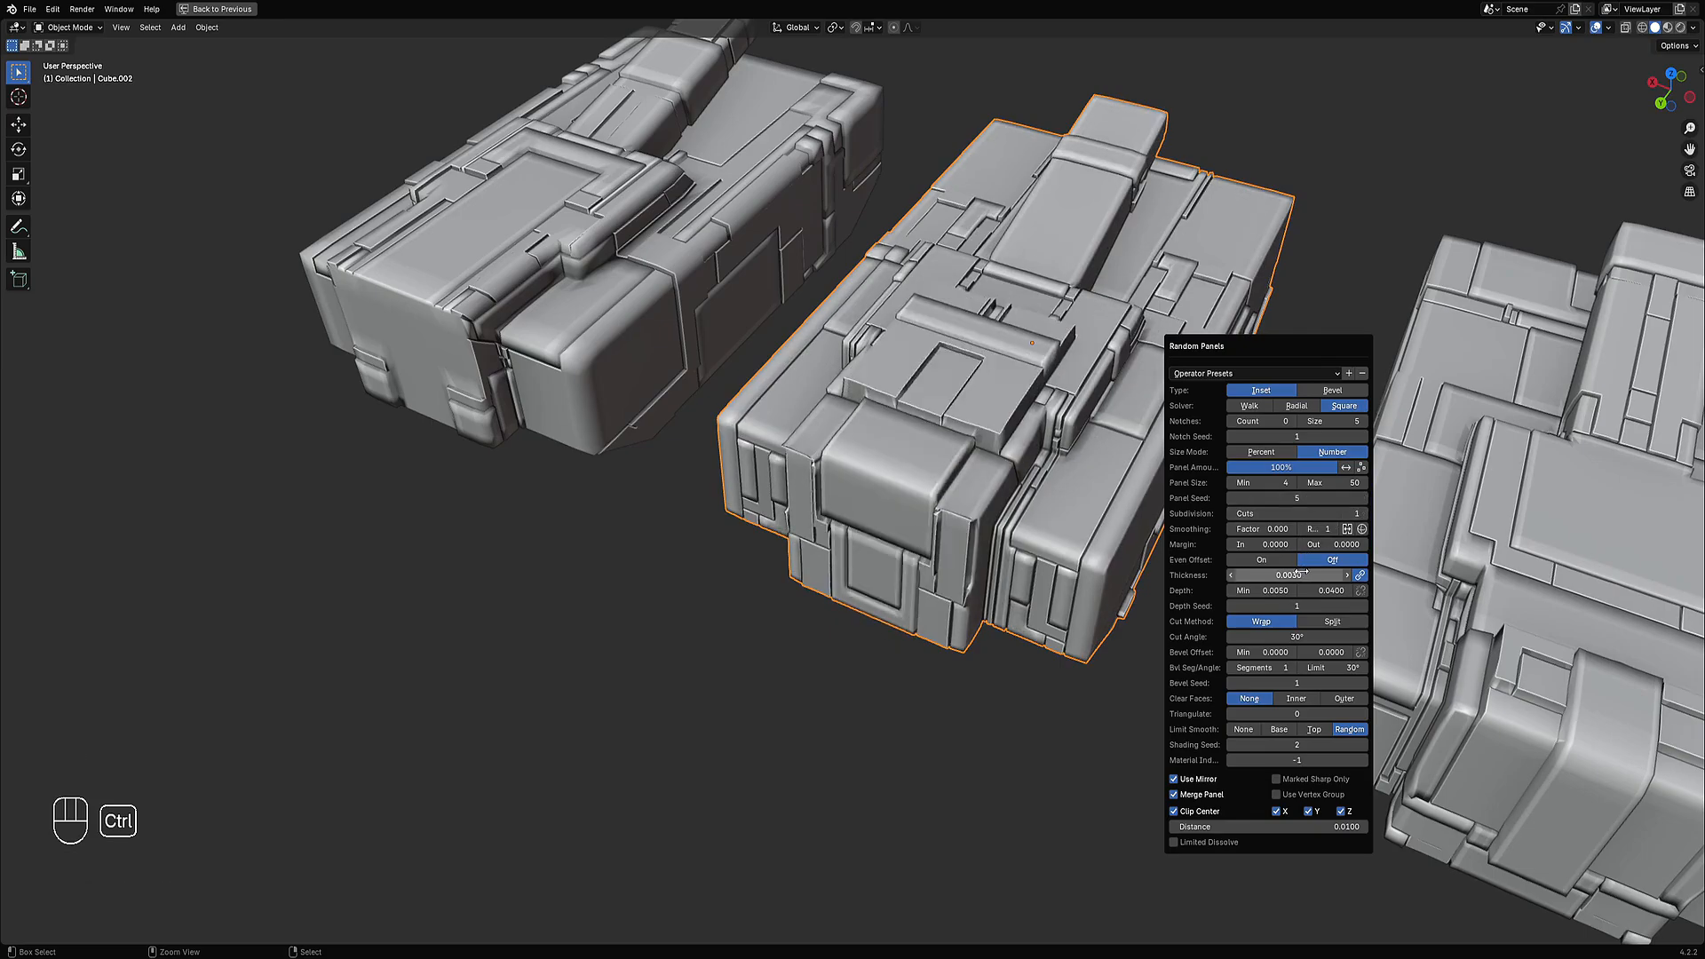
pyautogui.keyDown('ctrl'); pyautogui.scroll(-1, 1304, 573); pyautogui.keyUp('ctrl')
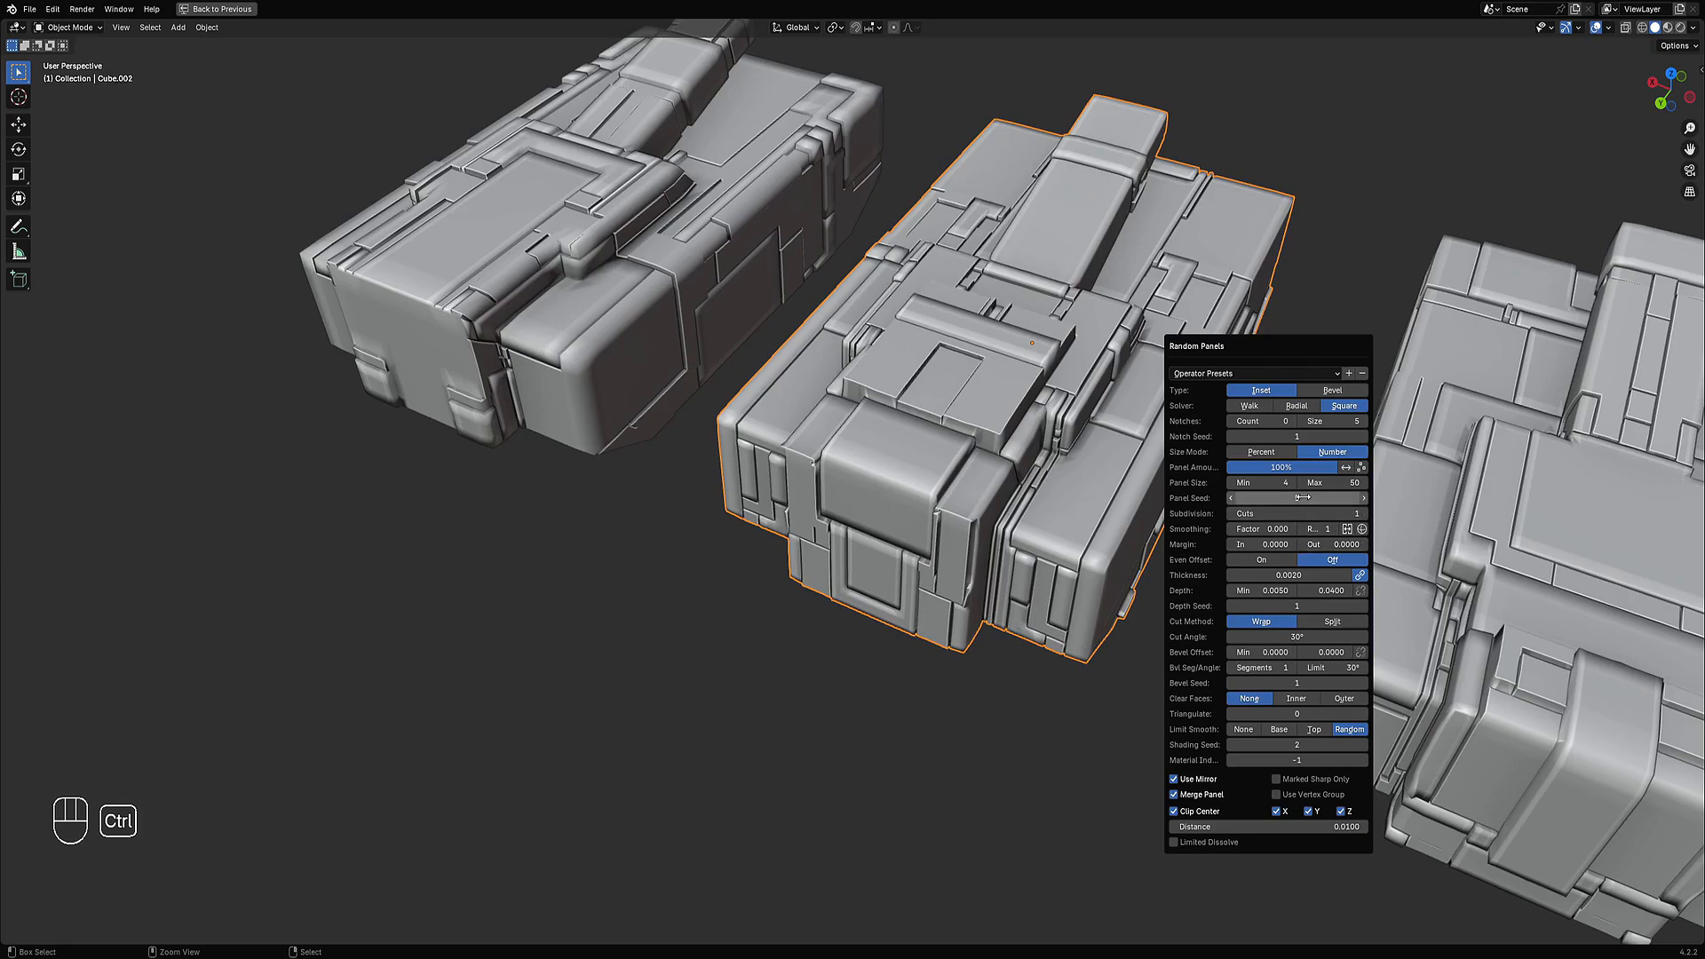
# Set the panel seed to 16 for this tank's rear block, checking the panels from front and back.
pyautogui.keyDown('ctrl'); pyautogui.scroll(4, 1303, 497); pyautogui.keyUp('ctrl')
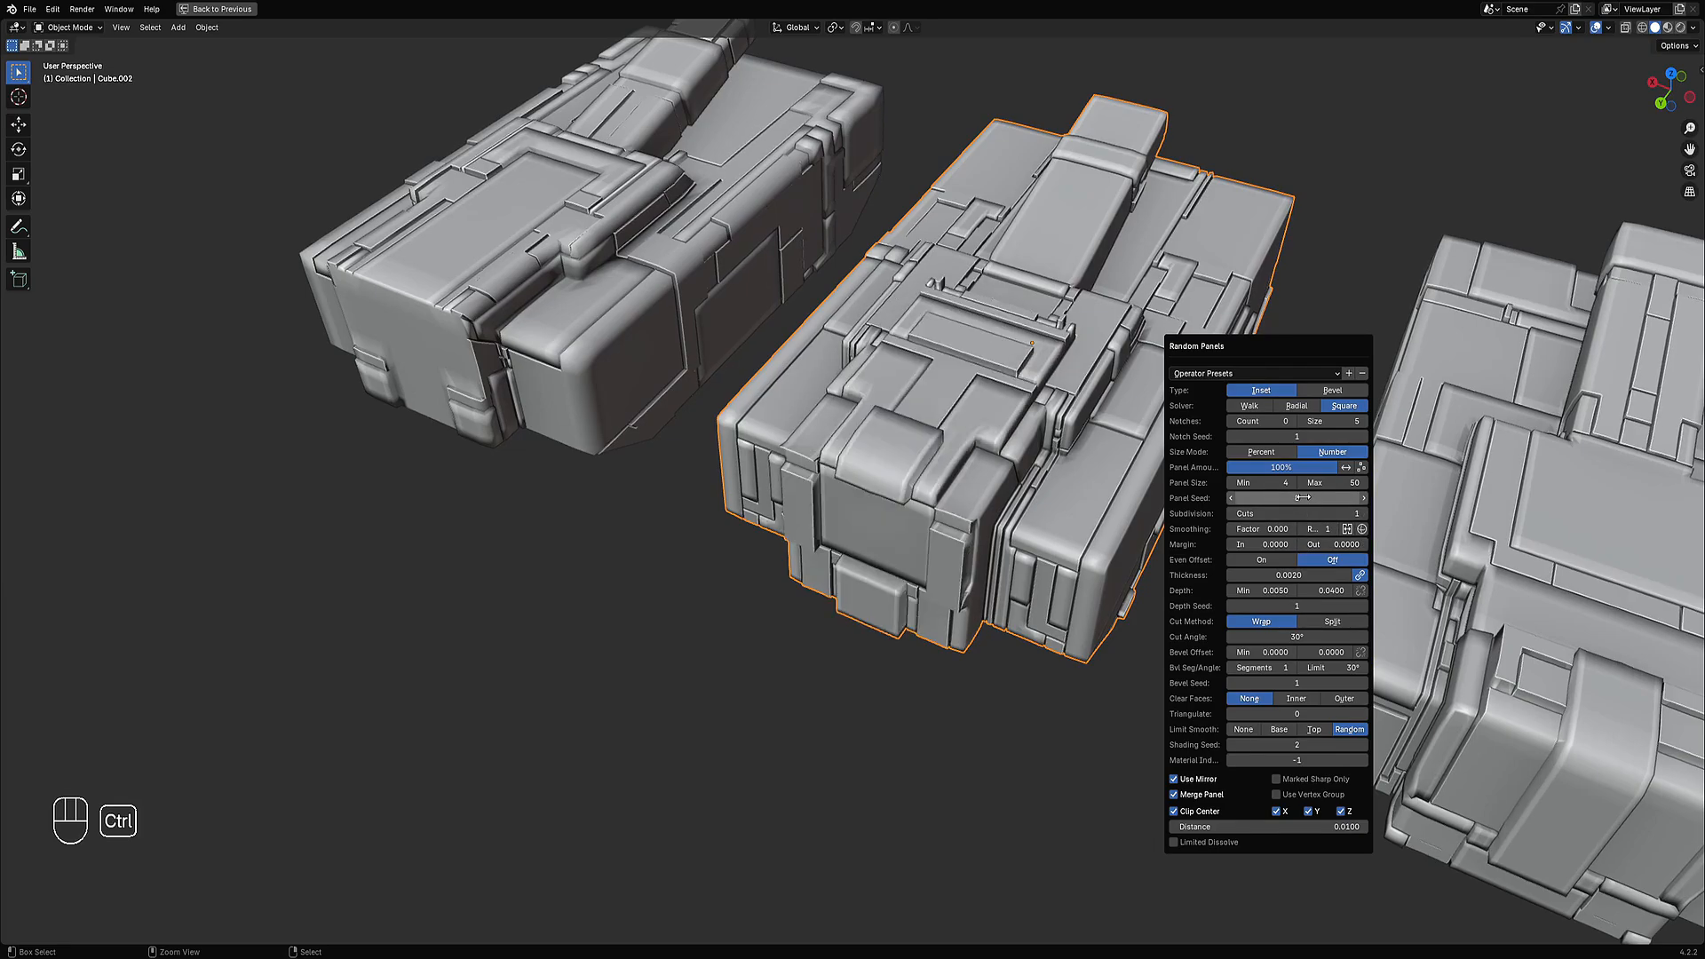
pyautogui.moveTo(1303, 498); pyautogui.dragTo(940, 460, button='middle')
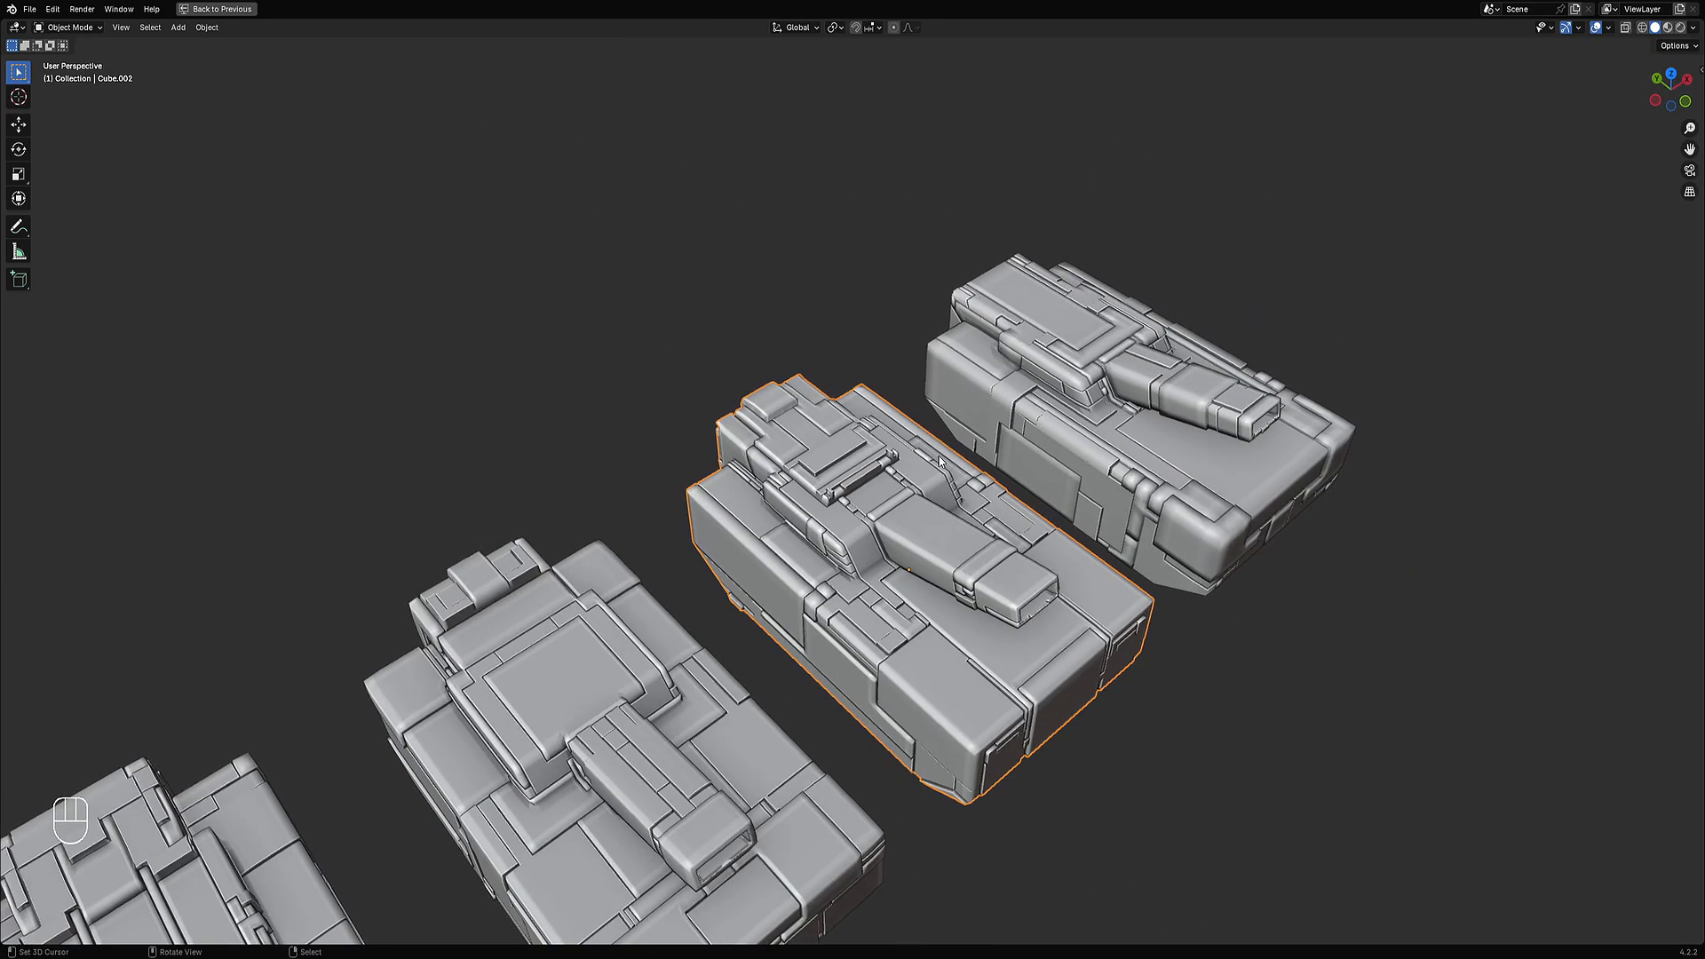
pyautogui.press('F9')
pyautogui.keyDown('ctrl'); pyautogui.scroll(1, 1093, 600); pyautogui.keyUp('ctrl')
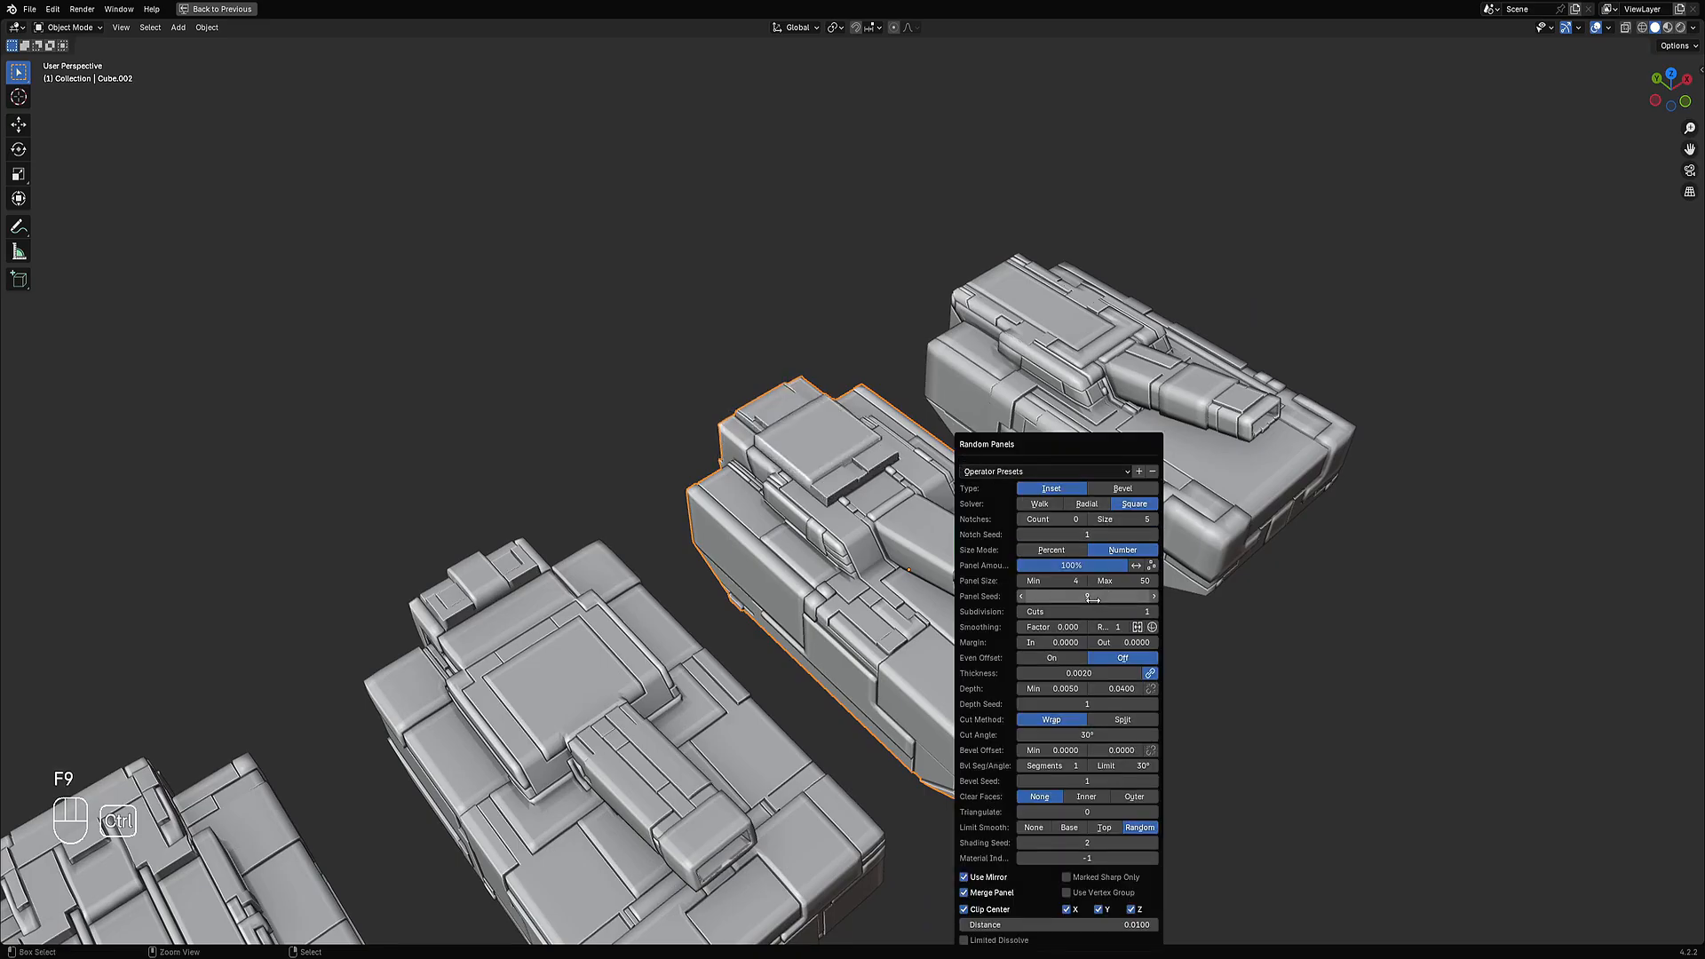
pyautogui.keyDown('ctrl'); pyautogui.scroll(2, 1092, 600); pyautogui.keyUp('ctrl')
pyautogui.keyDown('ctrl'); pyautogui.scroll(3, 1093, 600); pyautogui.keyUp('ctrl')
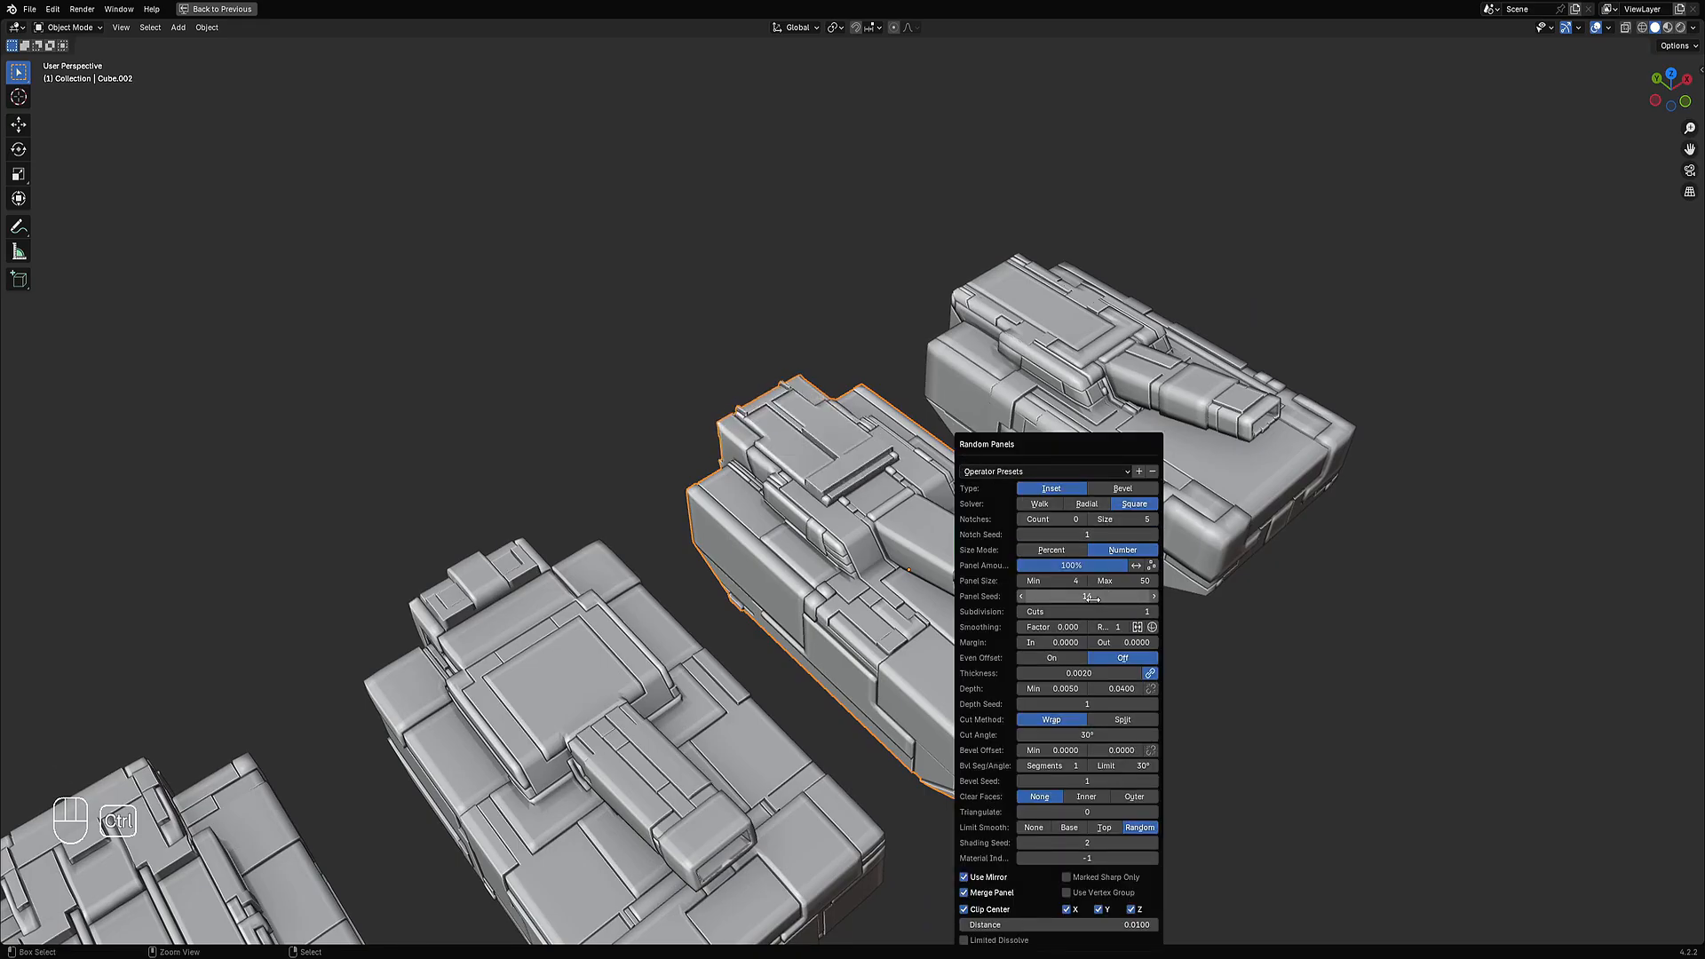
pyautogui.keyDown('ctrl'); pyautogui.scroll(2, 1093, 598); pyautogui.keyUp('ctrl')
pyautogui.keyDown('ctrl'); pyautogui.scroll(1, 1092, 597); pyautogui.keyUp('ctrl')
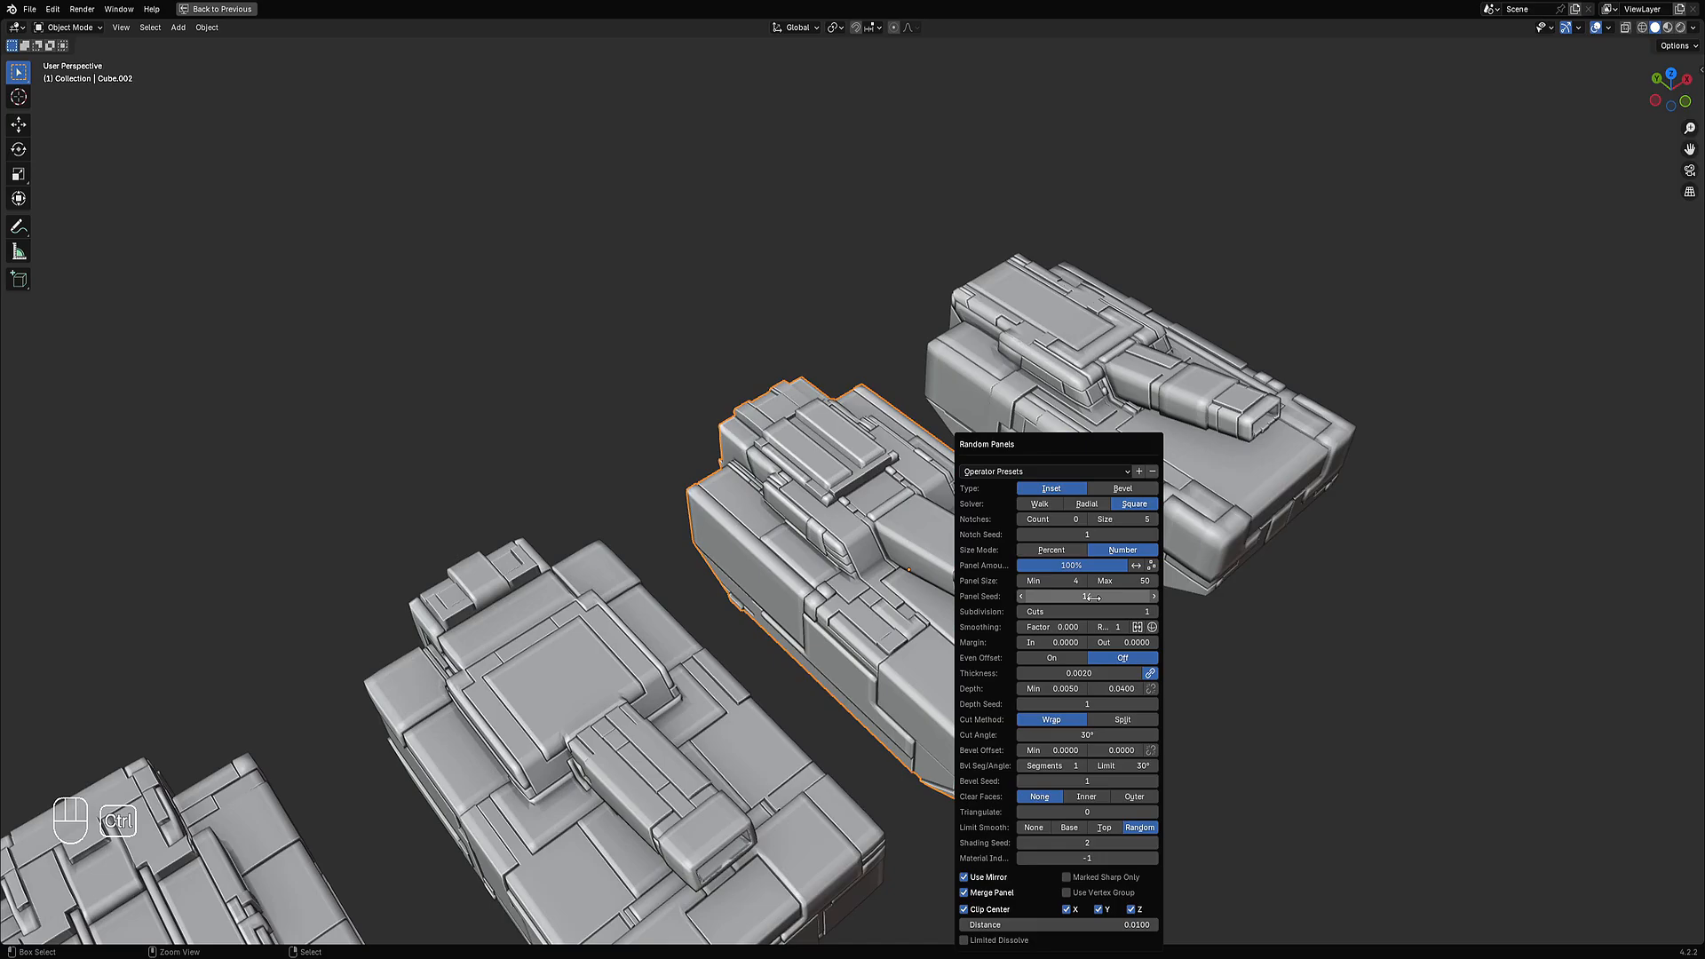
pyautogui.moveTo(915, 503); pyautogui.dragTo(848, 555, button='middle')
pyautogui.press('F9')
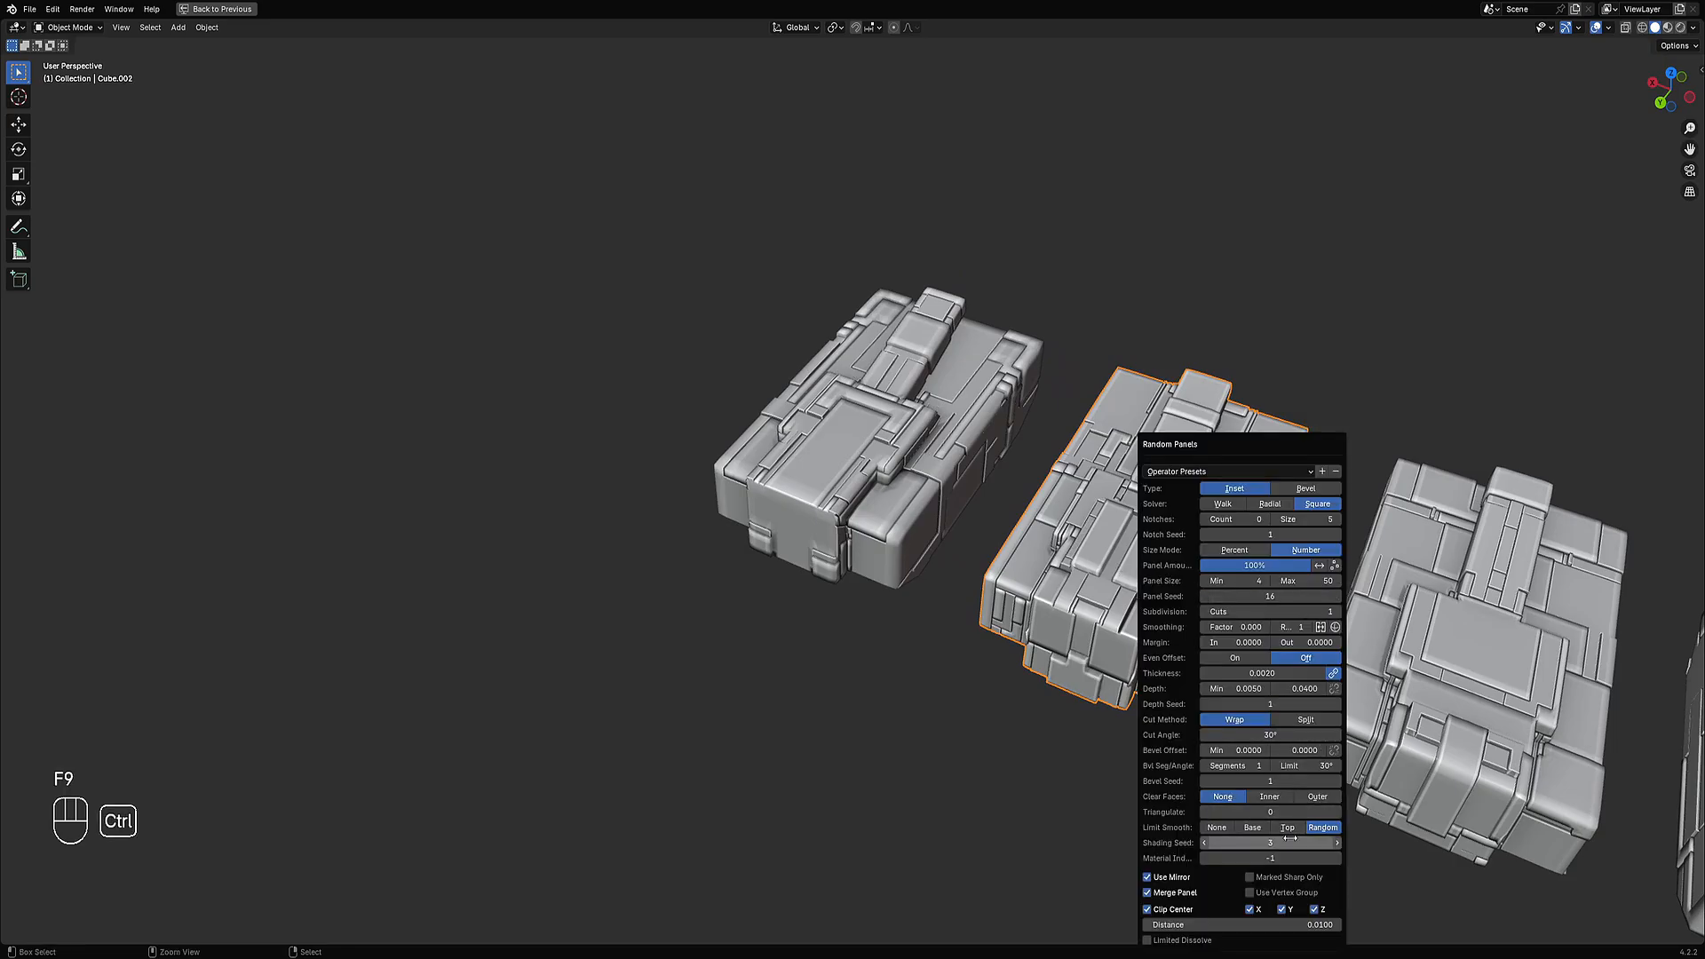
# Set the shading seed of the selected vehicle's random panels to 2.
pyautogui.keyDown('ctrl'); pyautogui.scroll(-1, 1289, 838); pyautogui.keyUp('ctrl')
# Select the rear turret faces of vehicle Cube.003 and apply Random Panels to them.
pyautogui.click(883, 513)
pyautogui.press('Tab')
pyautogui.click(805, 508)
pyautogui.keyDown('shift'); pyautogui.click(820, 481); pyautogui.keyUp('shift')
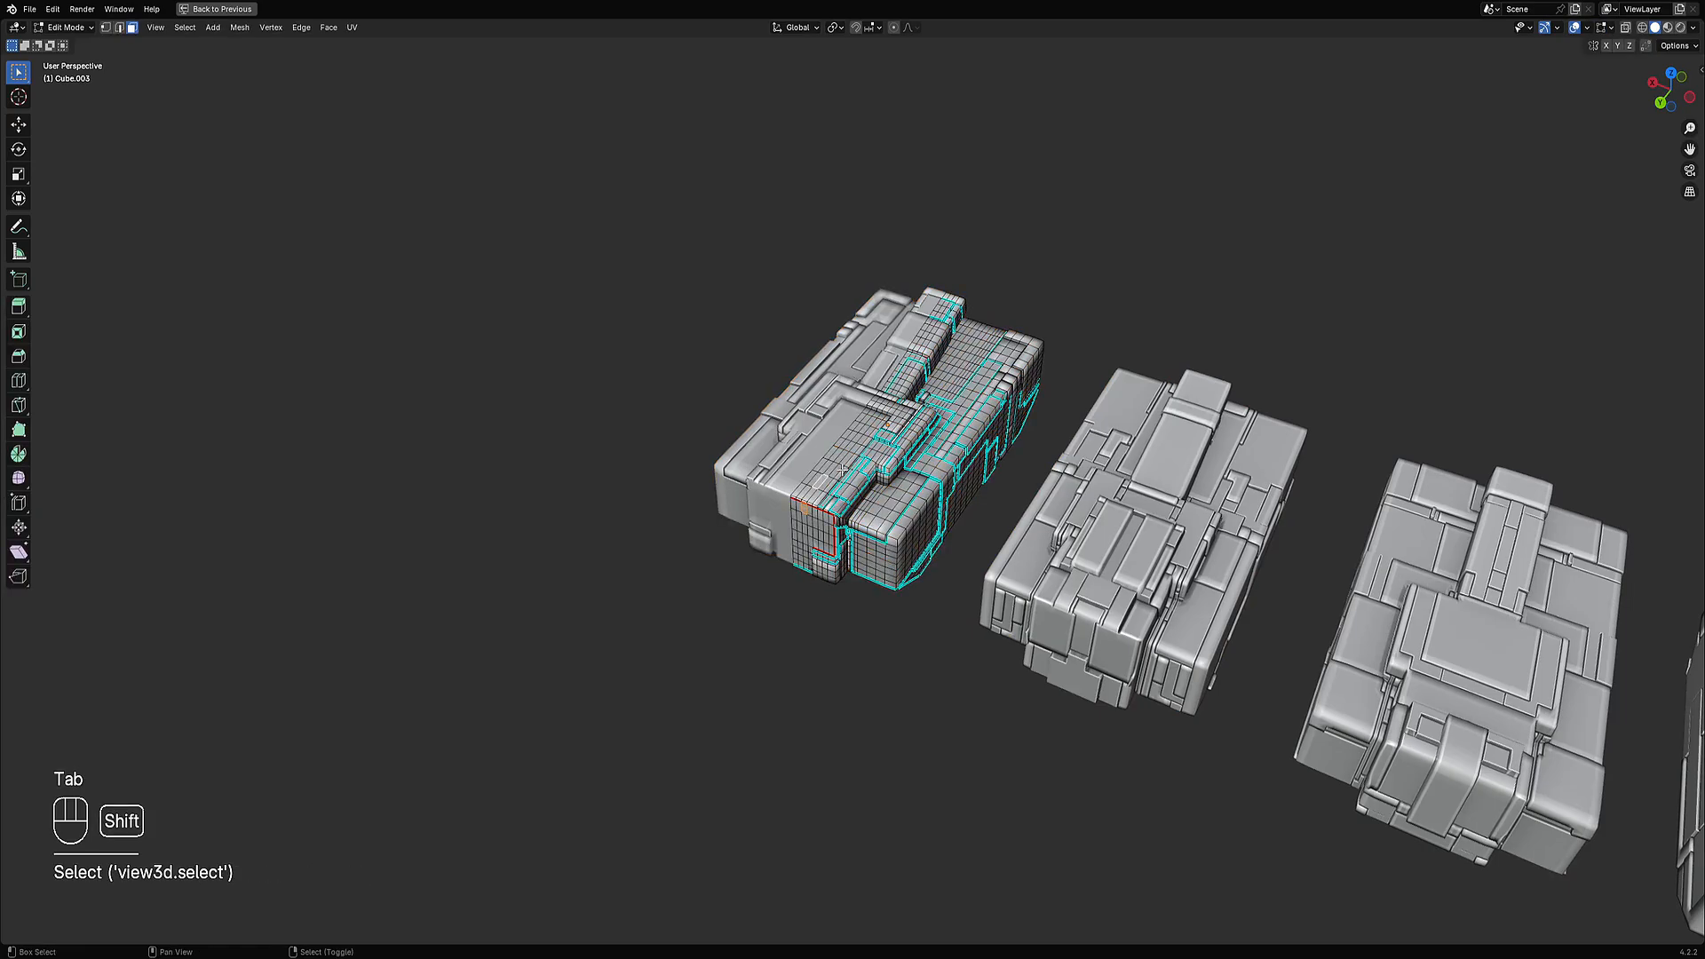
pyautogui.press('Tab')
pyautogui.hotkey('shift', 'q')
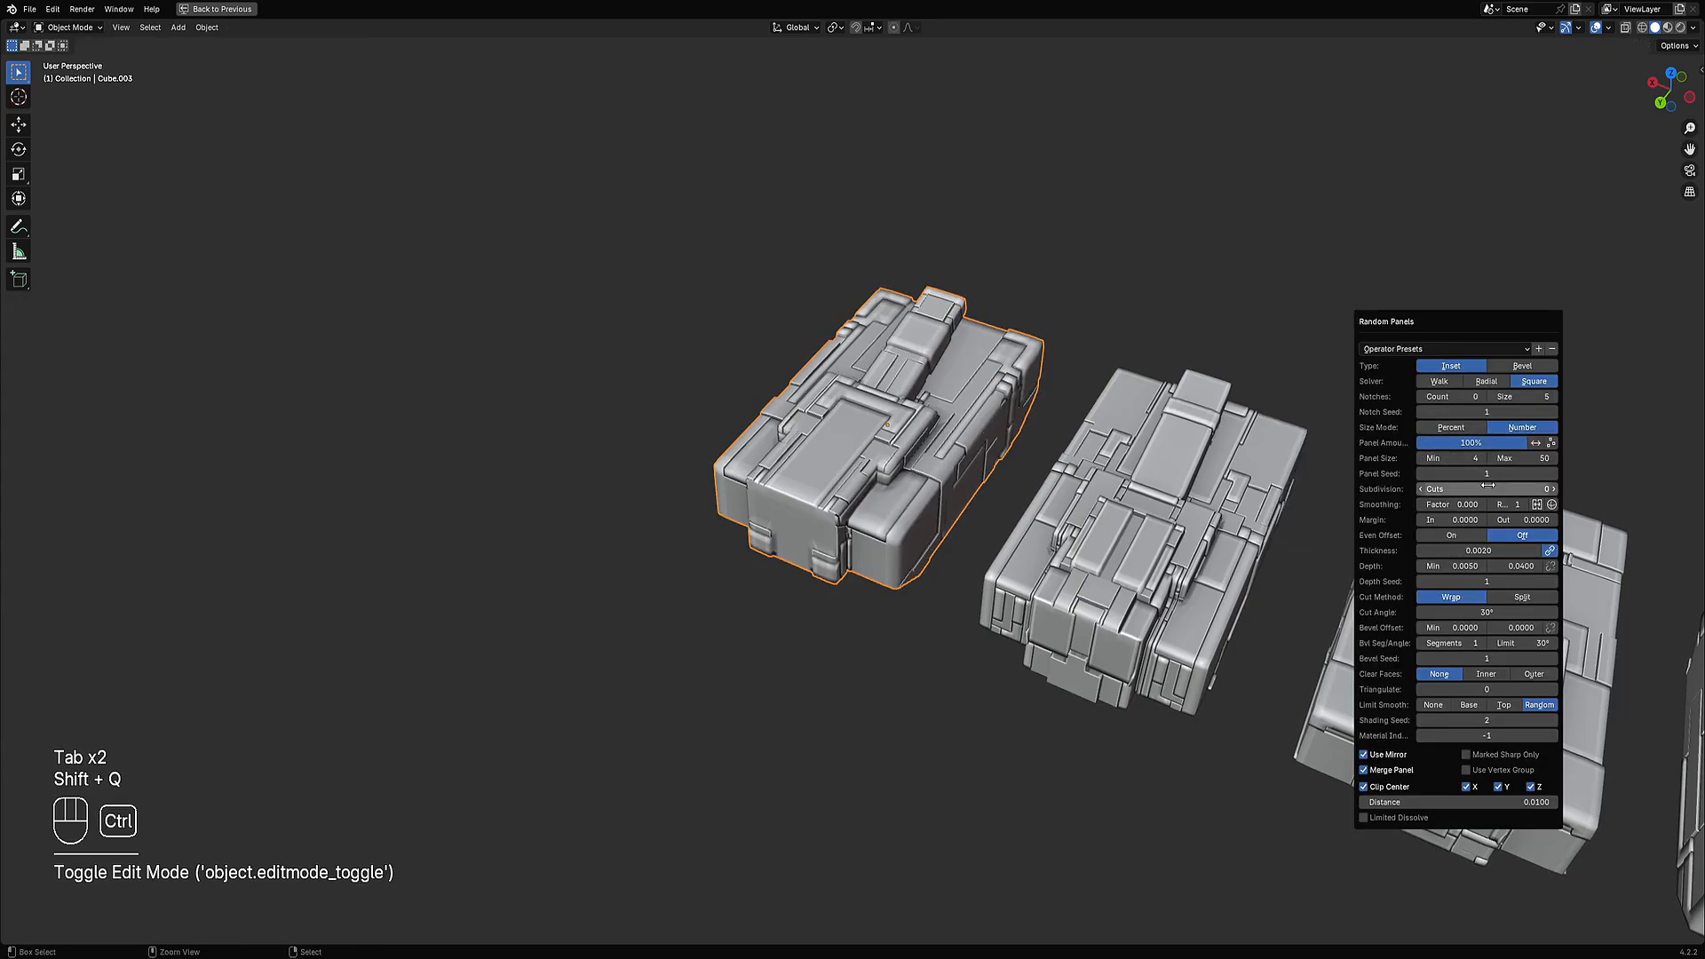
# Set the rear turret panels to 1 subdivision cut with panel seed 9 and inspect the layout up close.
pyautogui.keyDown('ctrl'); pyautogui.scroll(1, 1489, 485); pyautogui.keyUp('ctrl')
pyautogui.keyDown('ctrl'); pyautogui.scroll(1, 1490, 472); pyautogui.keyUp('ctrl')
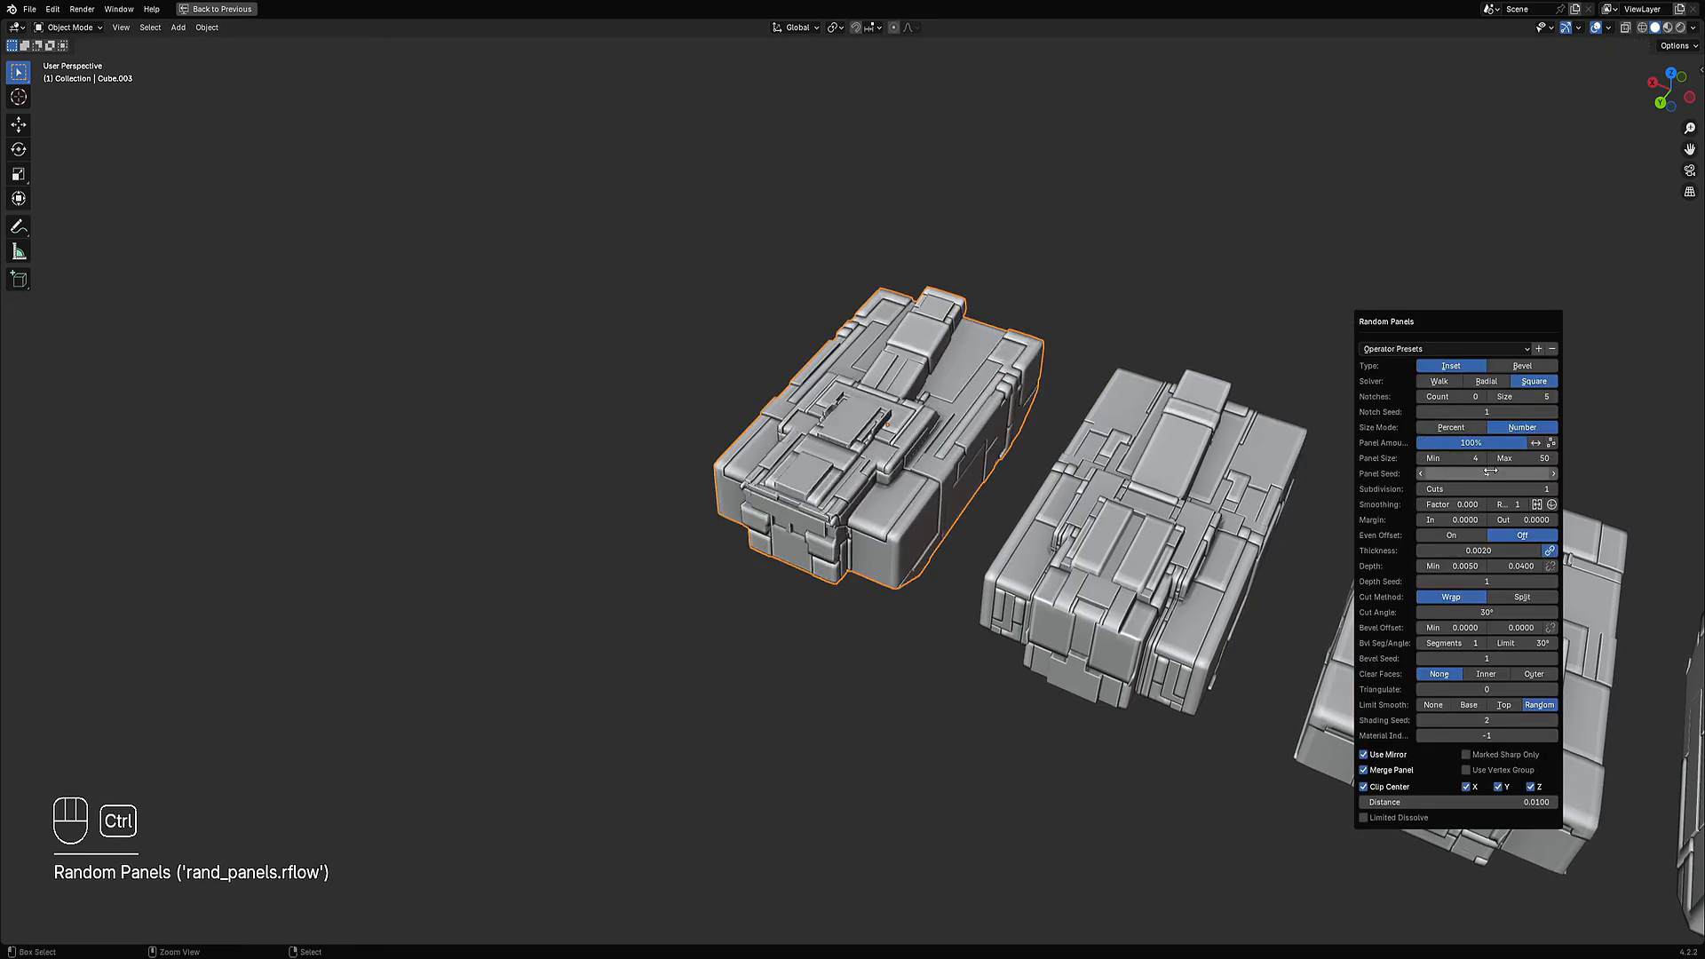
pyautogui.keyDown('ctrl'); pyautogui.scroll(1, 1490, 472); pyautogui.keyUp('ctrl')
pyautogui.keyDown('ctrl'); pyautogui.scroll(1, 1491, 470); pyautogui.keyUp('ctrl')
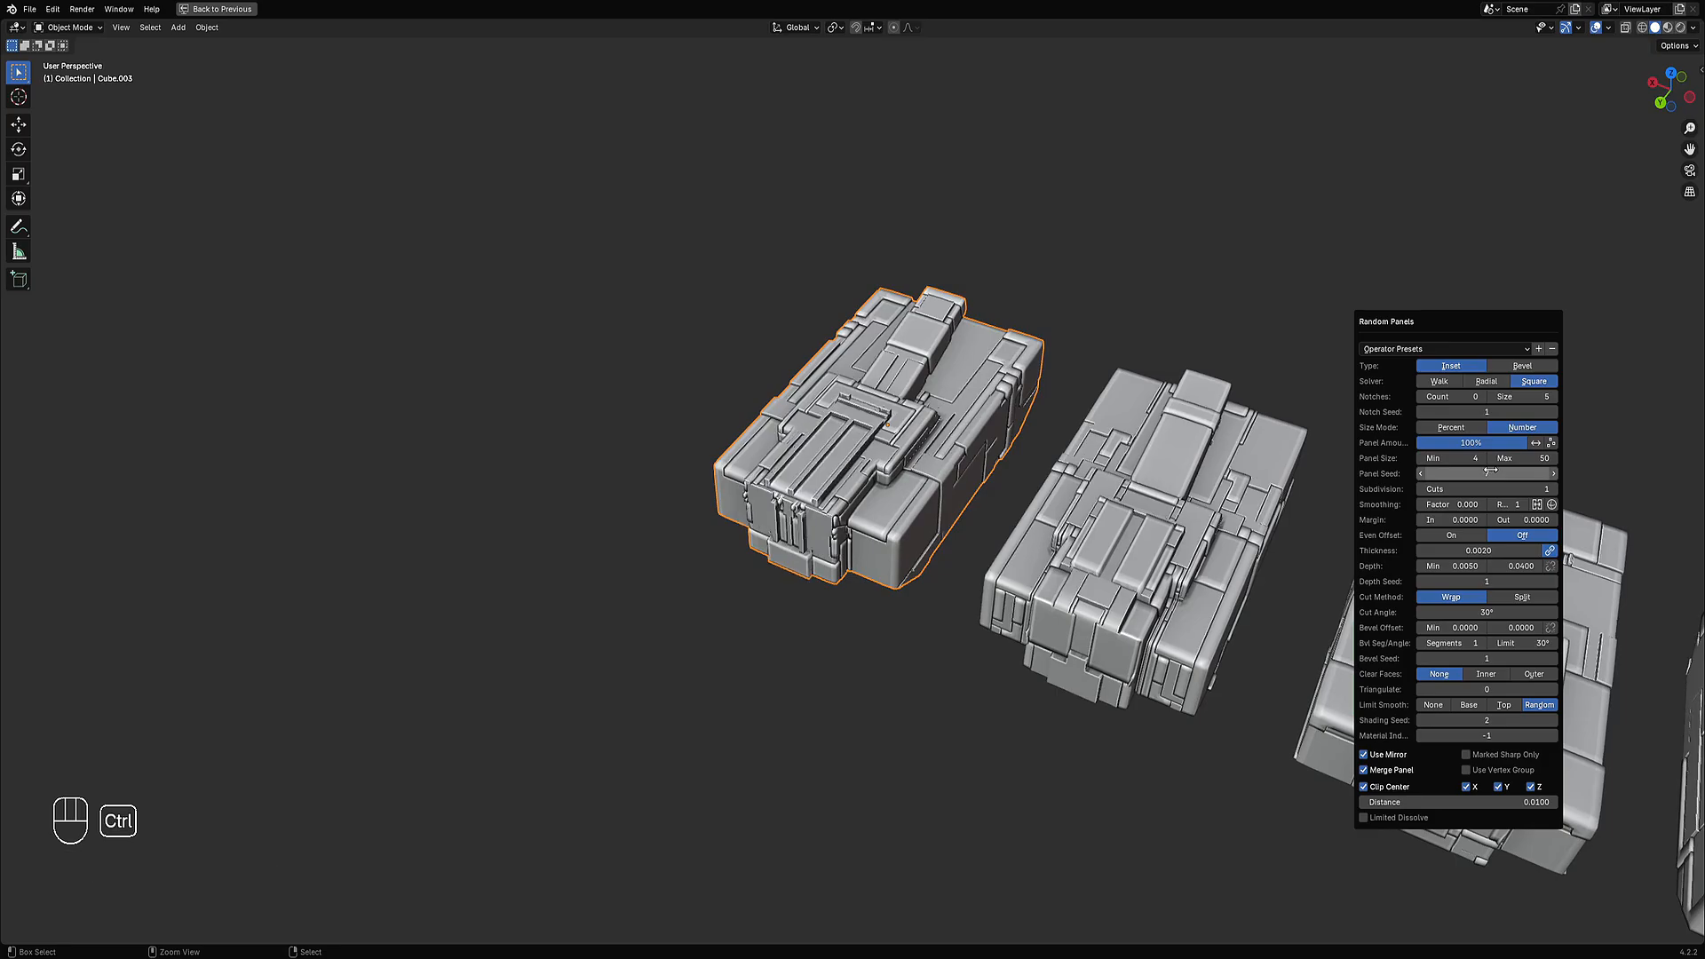
pyautogui.keyDown('ctrl'); pyautogui.scroll(1, 1491, 470); pyautogui.keyUp('ctrl')
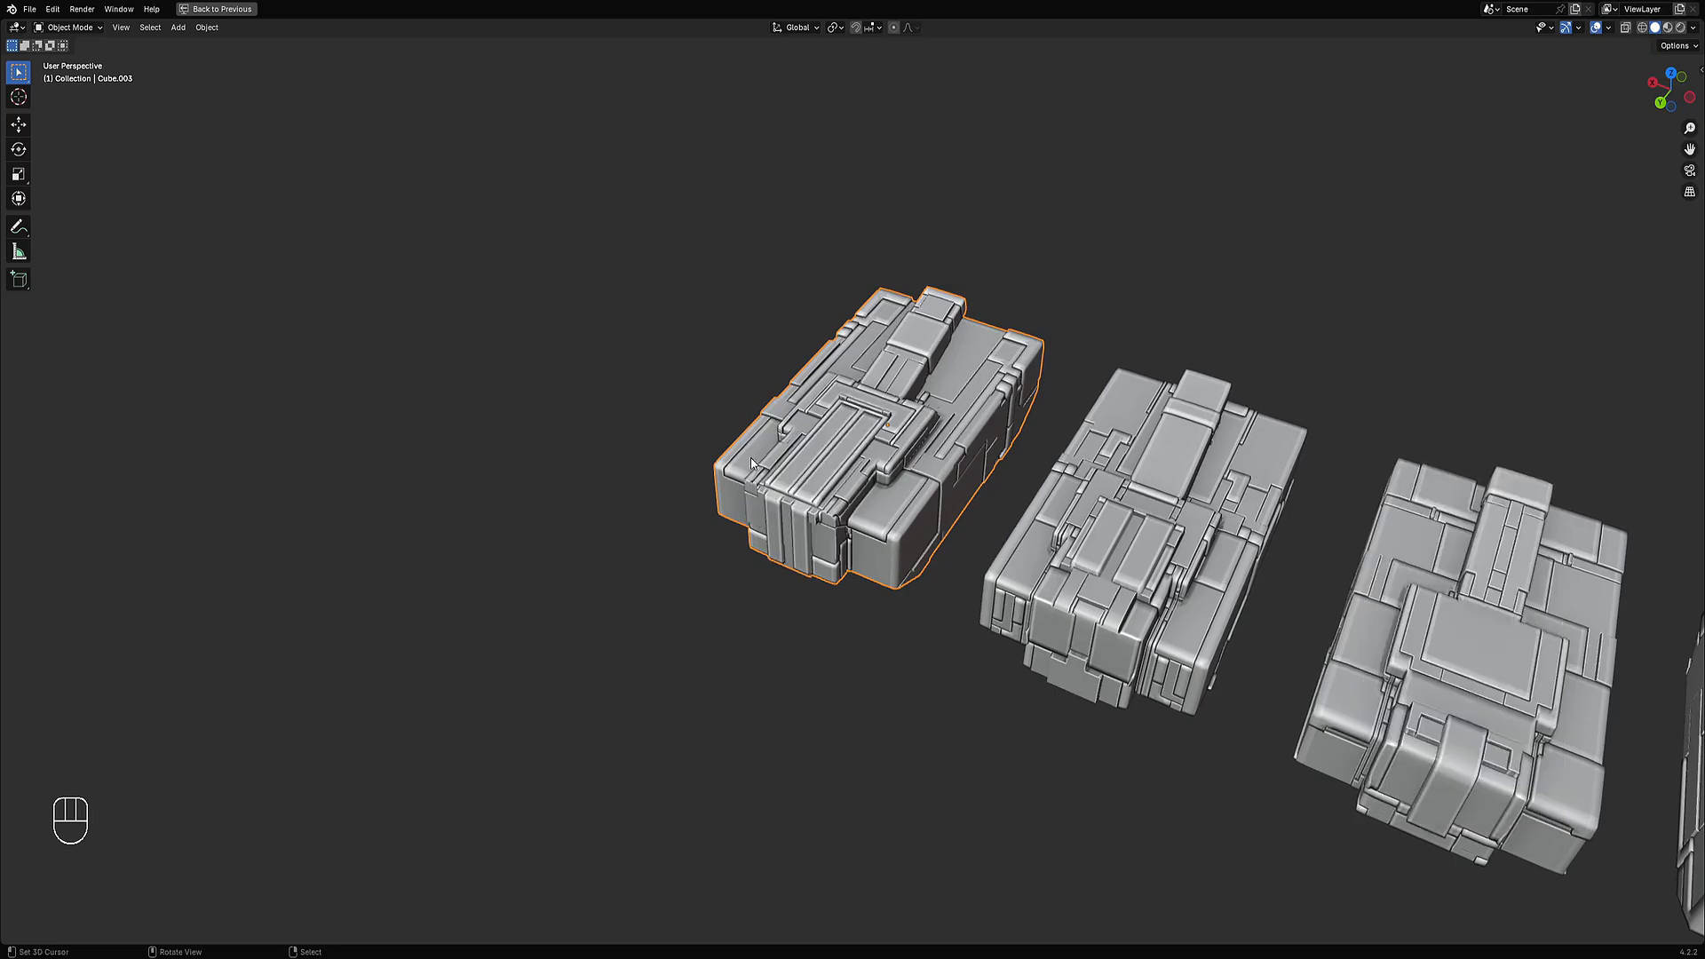
pyautogui.moveTo(879, 408); pyautogui.dragTo(1002, 531, button='middle')
pyautogui.scroll(3, 884, 474)
pyautogui.hotkey('shift', 'z')
pyautogui.scroll(3, 1007, 498)
pyautogui.hotkey('shift', 'z')
pyautogui.press('F9')
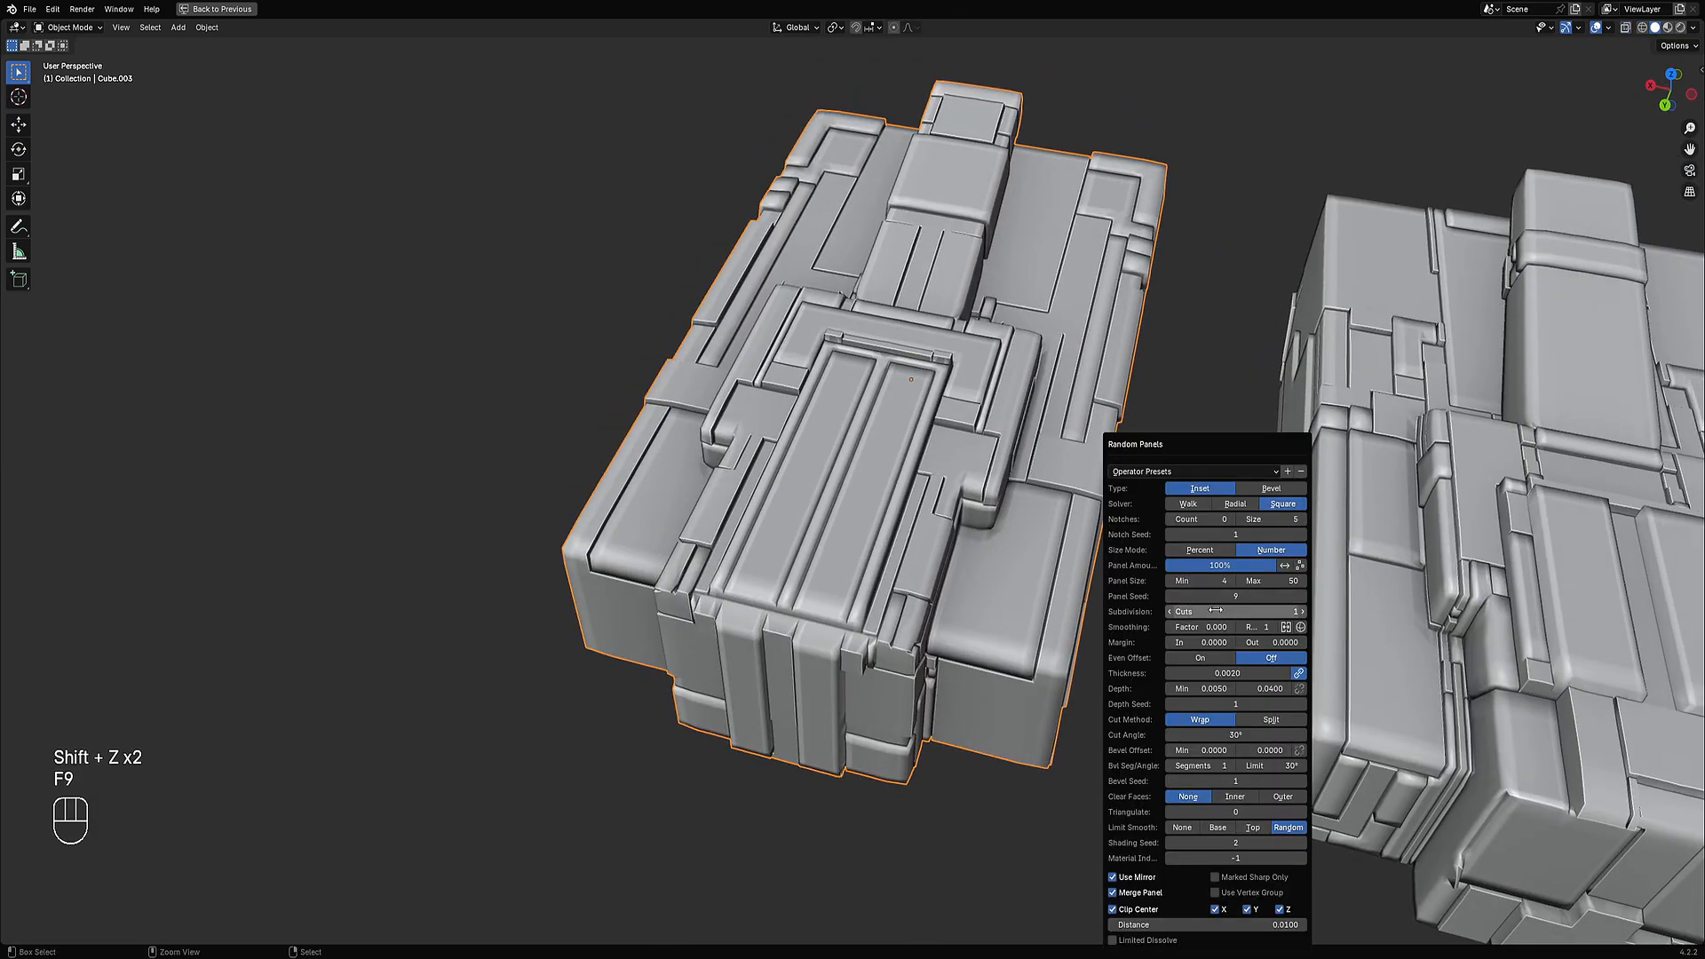
# Cycle the panel seed of Cube.003's rear turret panels up to 24.
pyautogui.keyDown('ctrl'); pyautogui.scroll(4, 1214, 599); pyautogui.keyUp('ctrl')
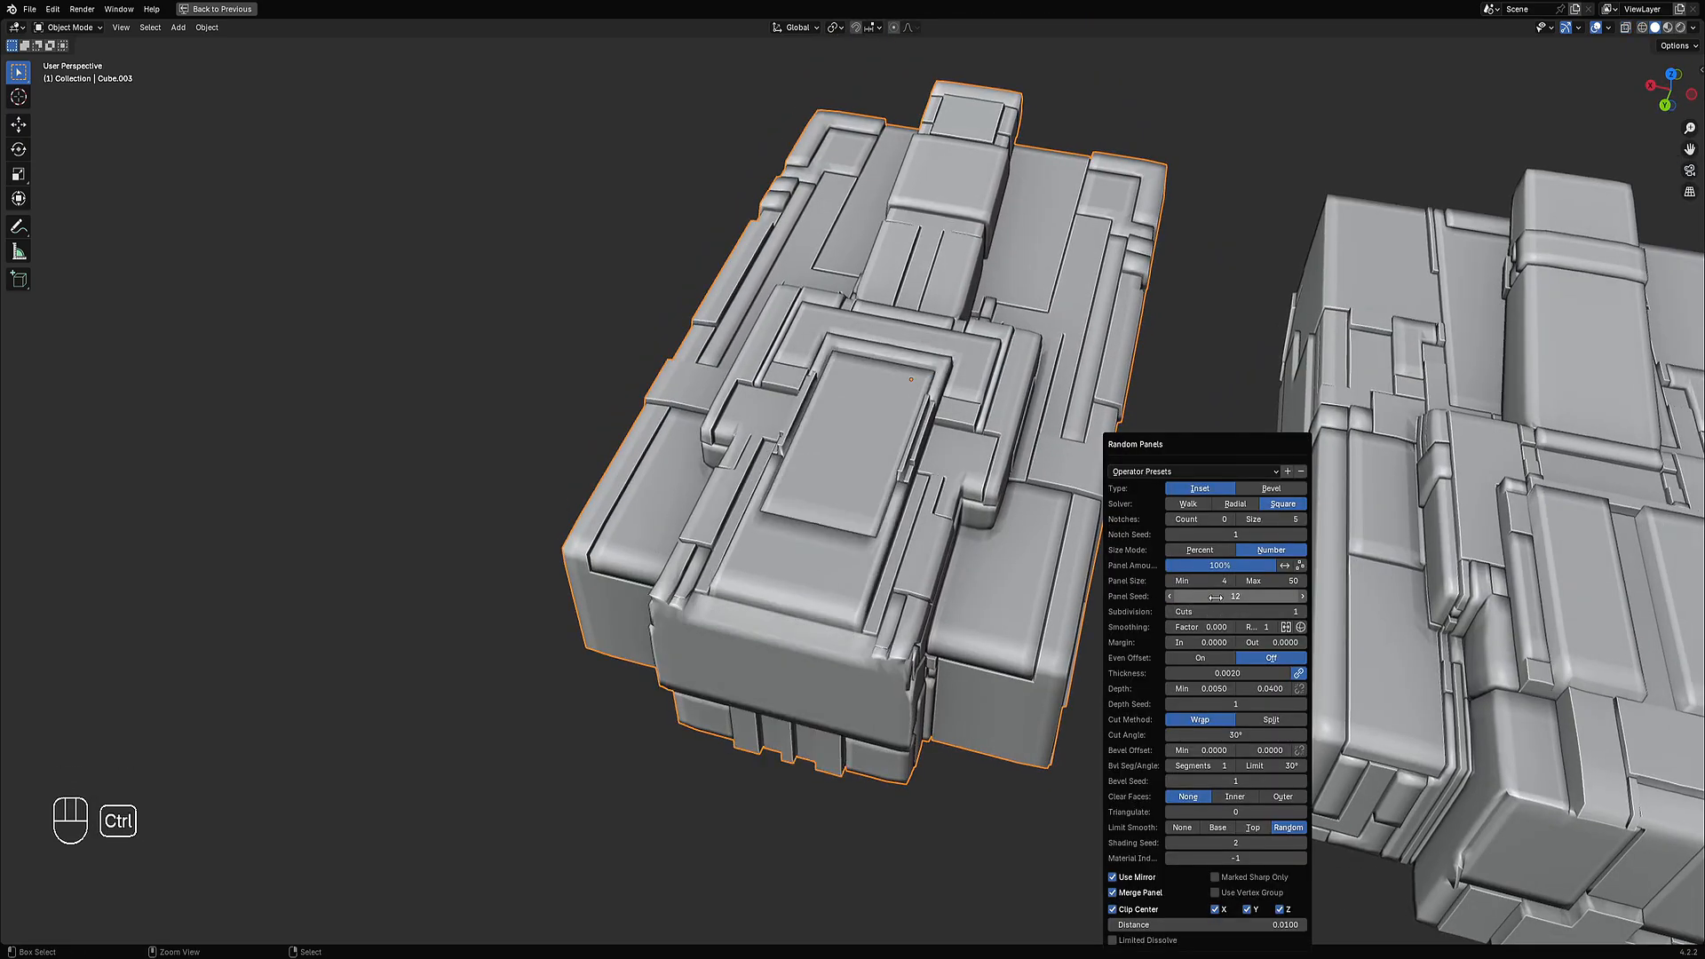
pyautogui.keyDown('ctrl'); pyautogui.scroll(2, 1215, 597); pyautogui.keyUp('ctrl')
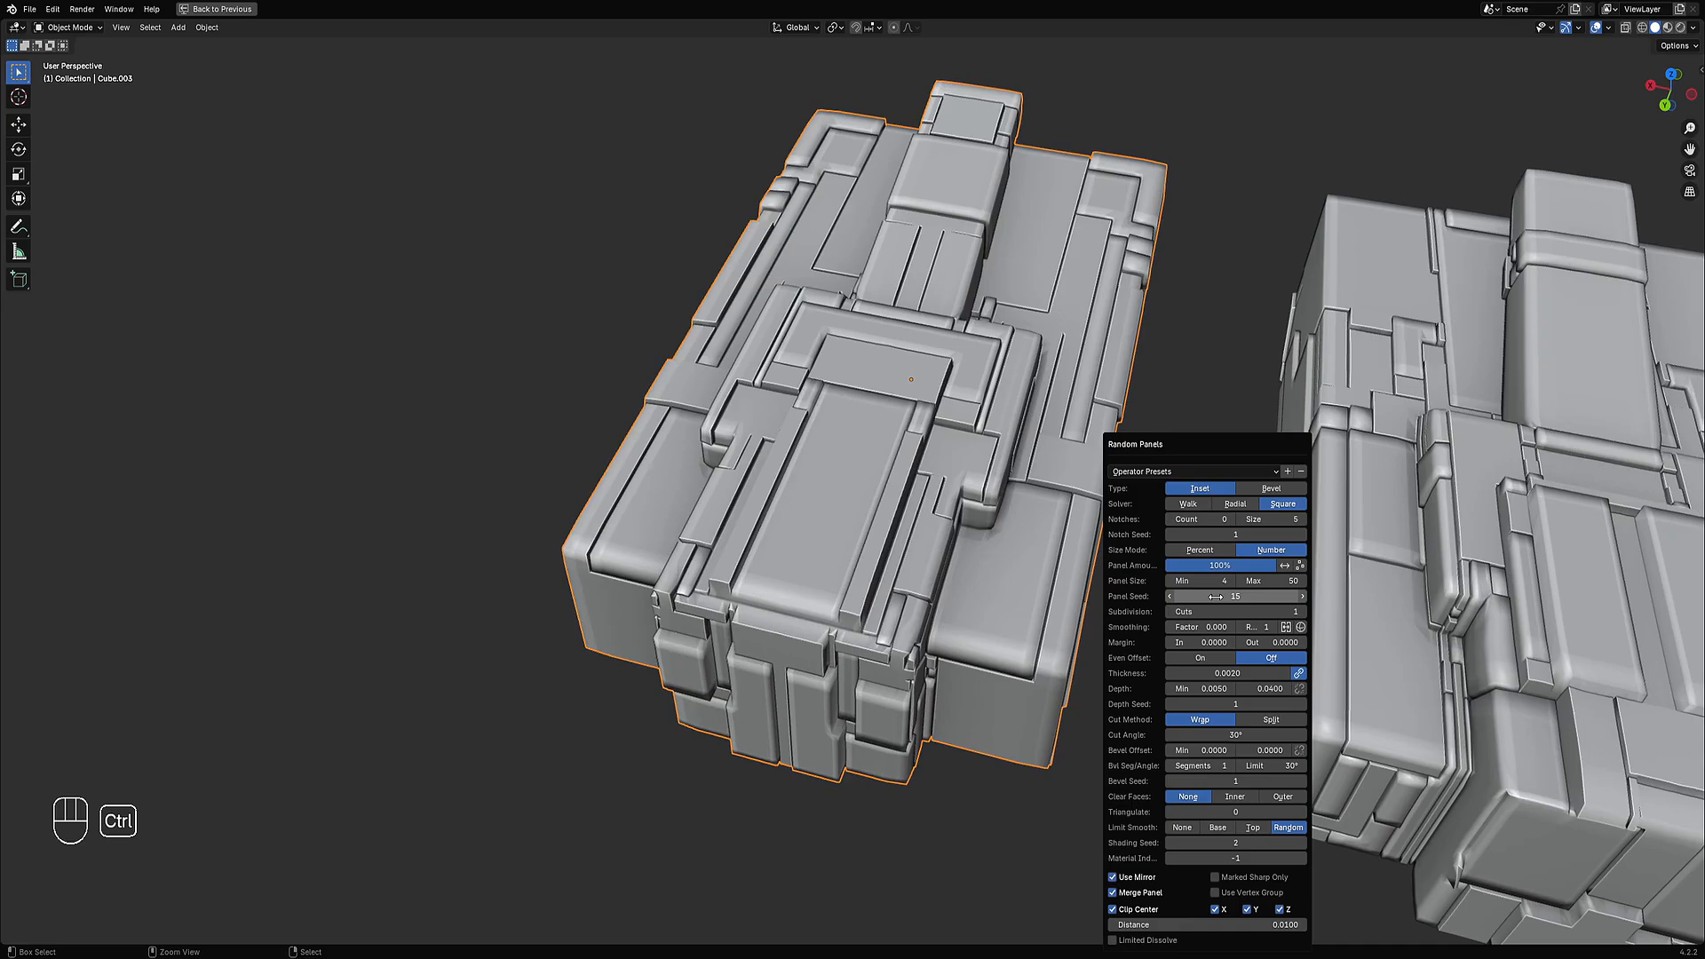
pyautogui.keyDown('ctrl'); pyautogui.scroll(3, 1215, 597); pyautogui.keyUp('ctrl')
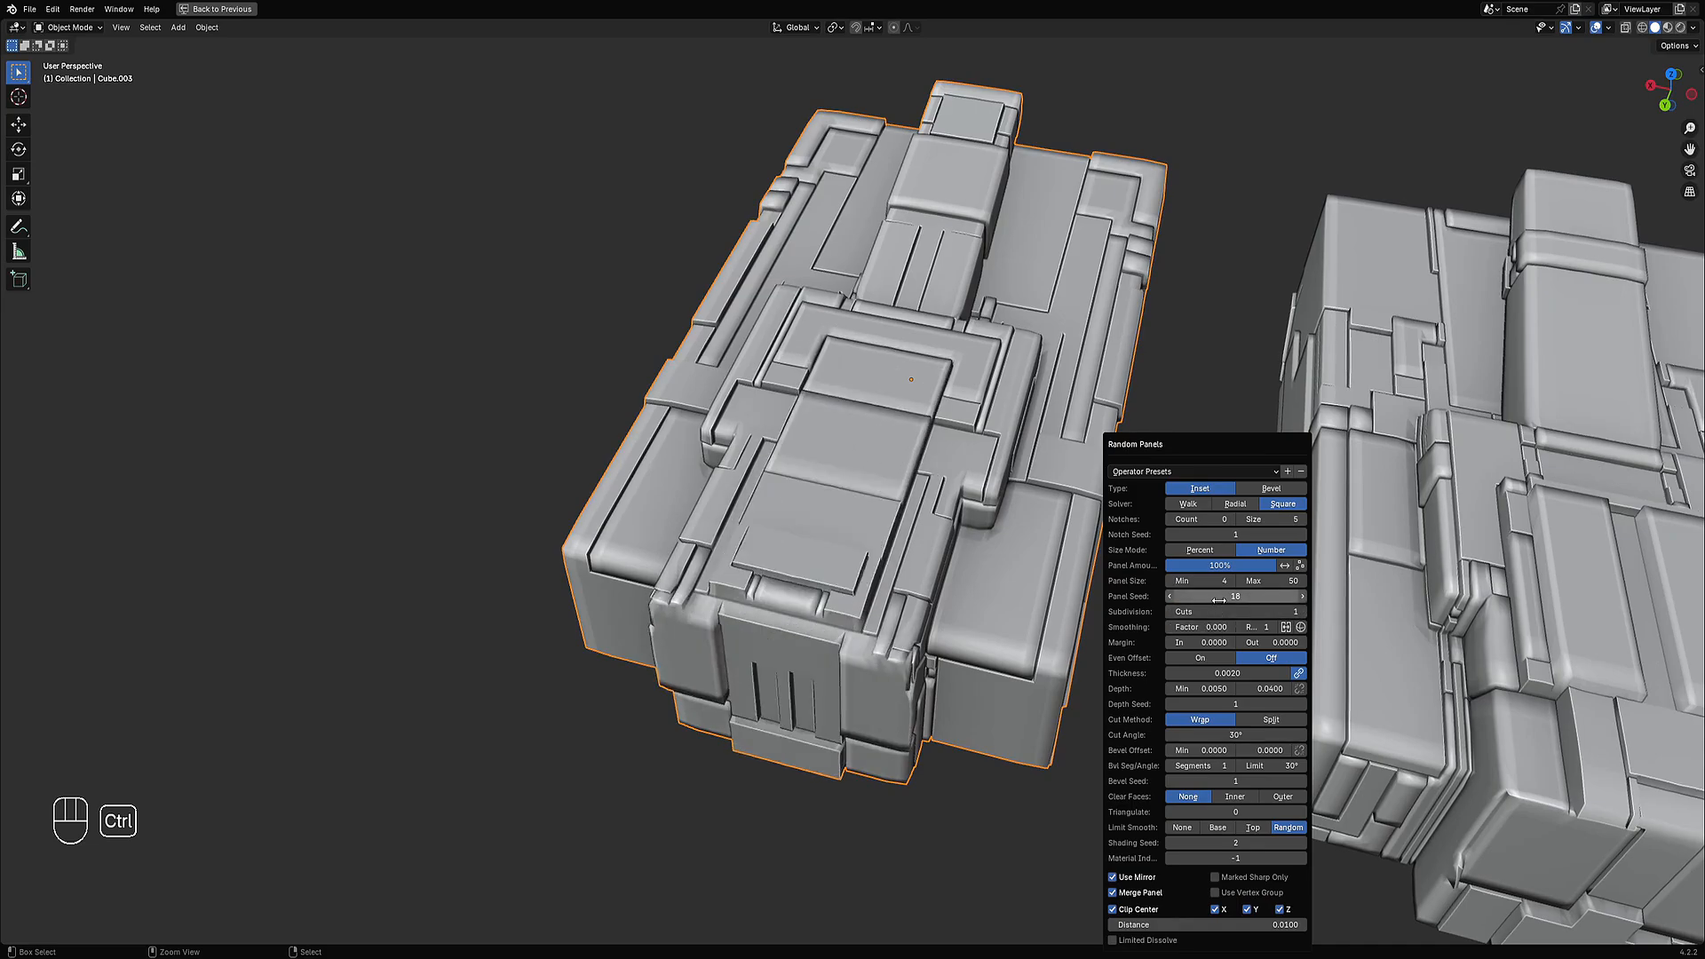
pyautogui.keyDown('ctrl'); pyautogui.scroll(3, 1219, 601); pyautogui.keyUp('ctrl')
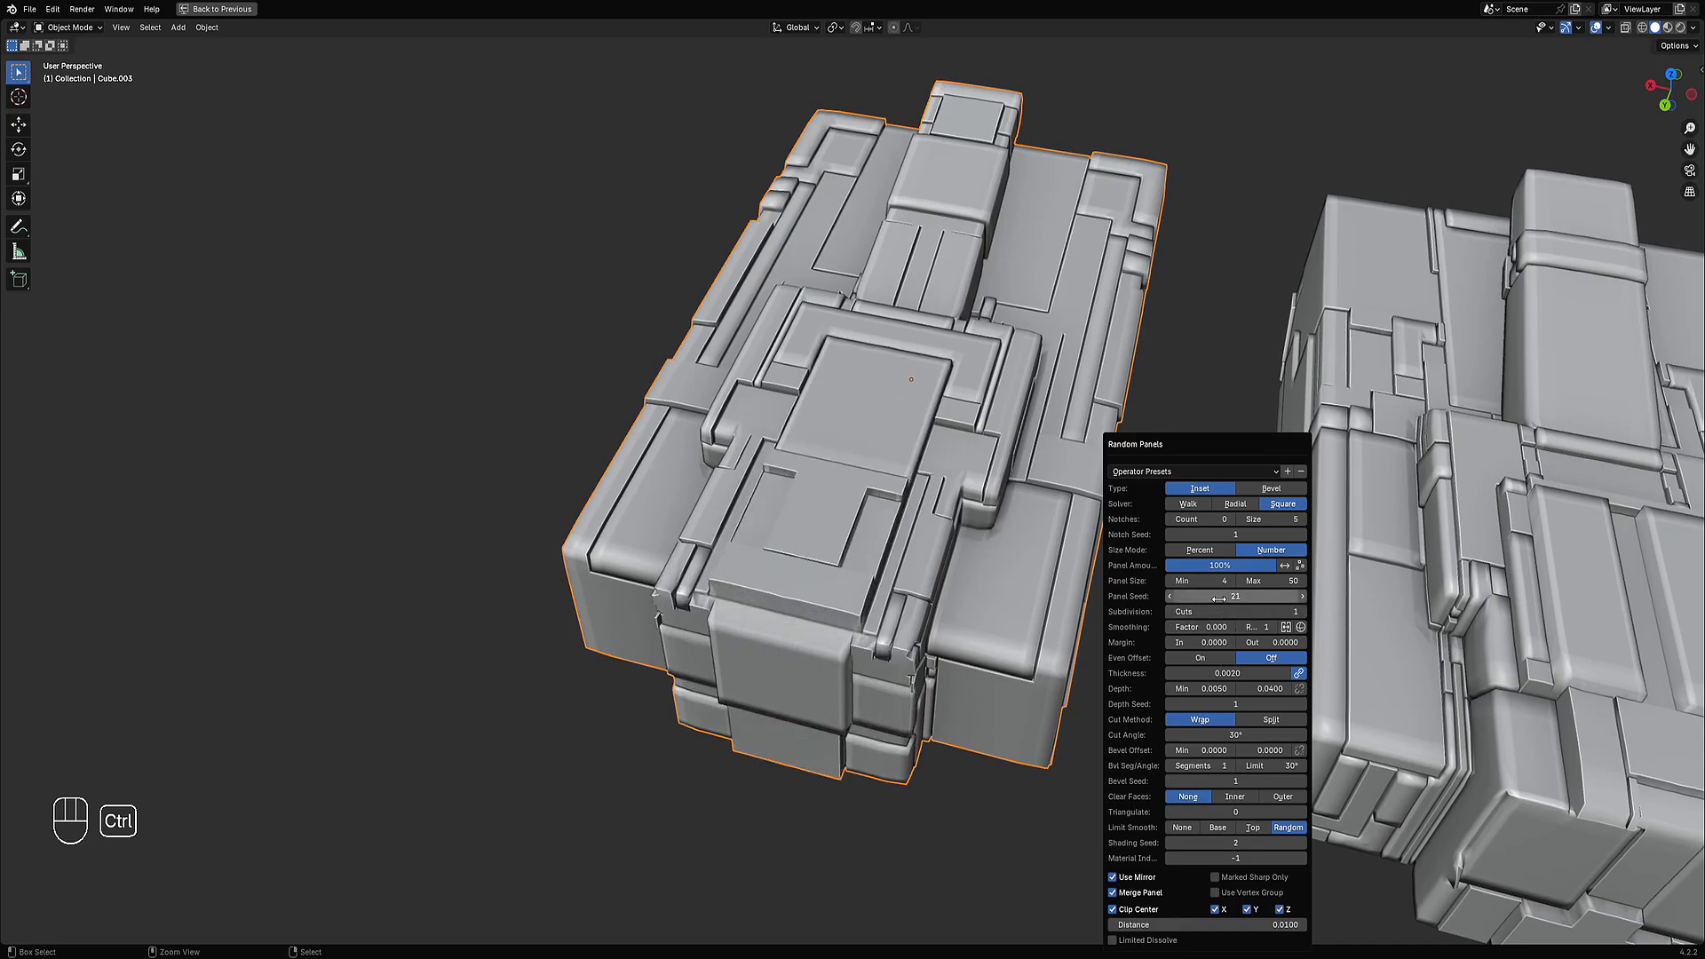
pyautogui.keyDown('ctrl'); pyautogui.scroll(3, 1218, 598); pyautogui.keyUp('ctrl')
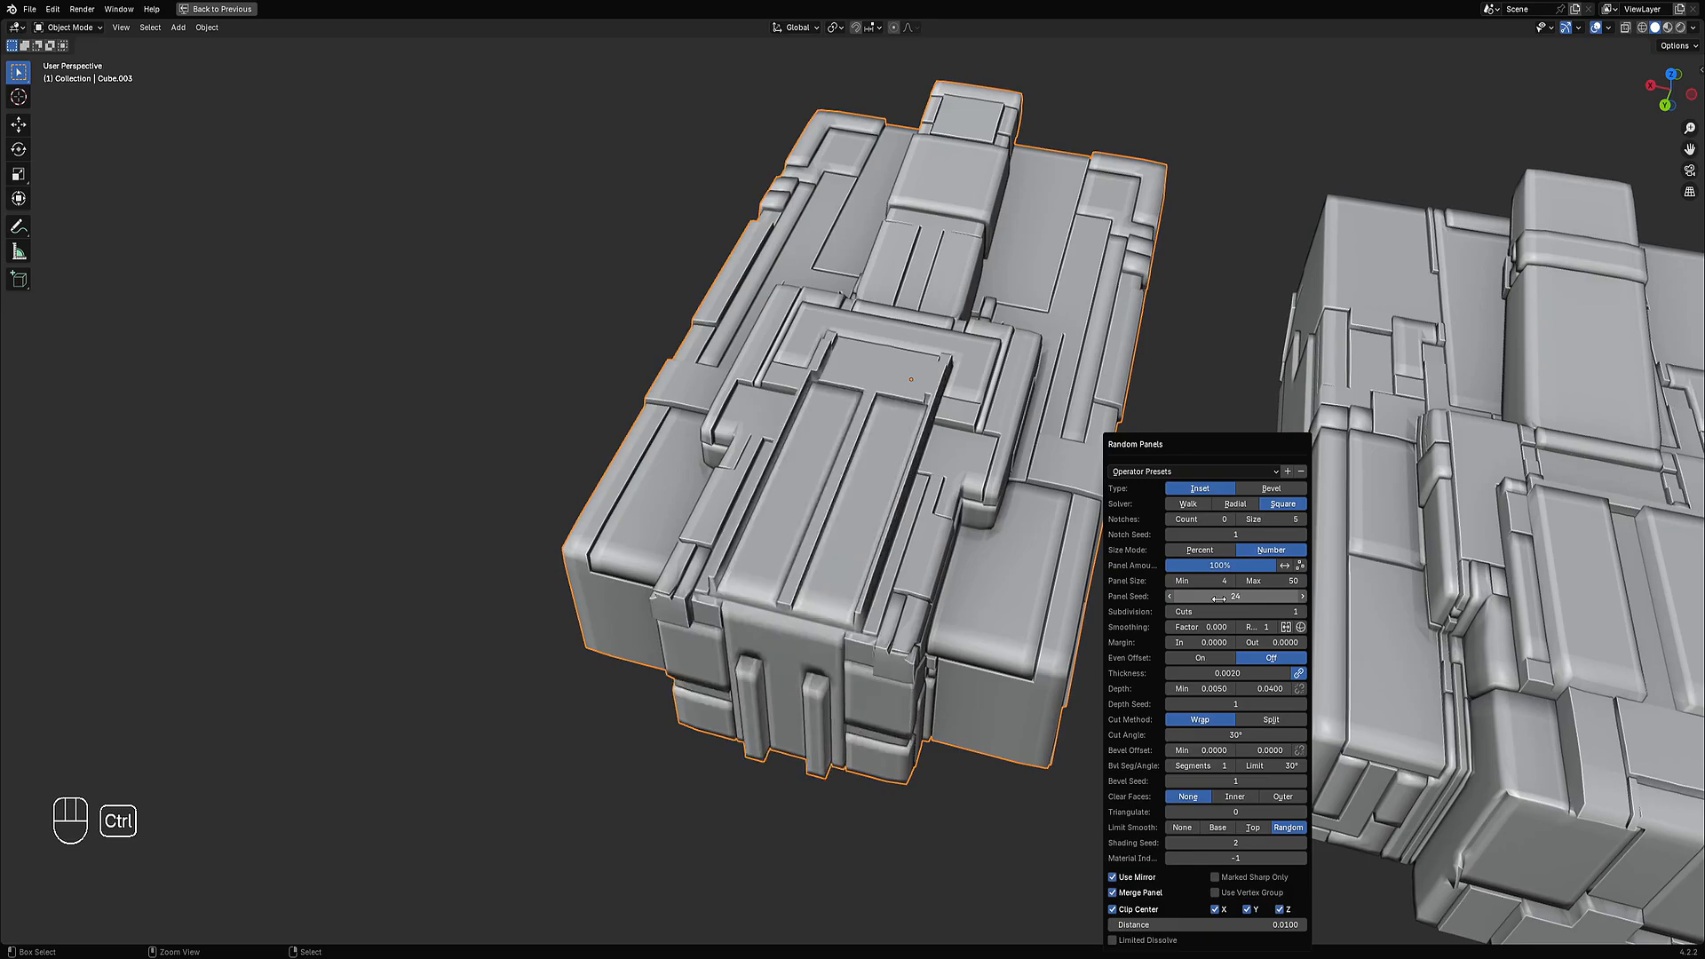
pyautogui.keyDown('ctrl'); pyautogui.scroll(1, 1218, 599); pyautogui.keyUp('ctrl')
pyautogui.keyDown('ctrl'); pyautogui.scroll(-1, 1219, 596); pyautogui.keyUp('ctrl')
# Set the maximum panel size of the rear turret panels to 40 and fine-tune the panel seed.
pyautogui.click(1270, 581)
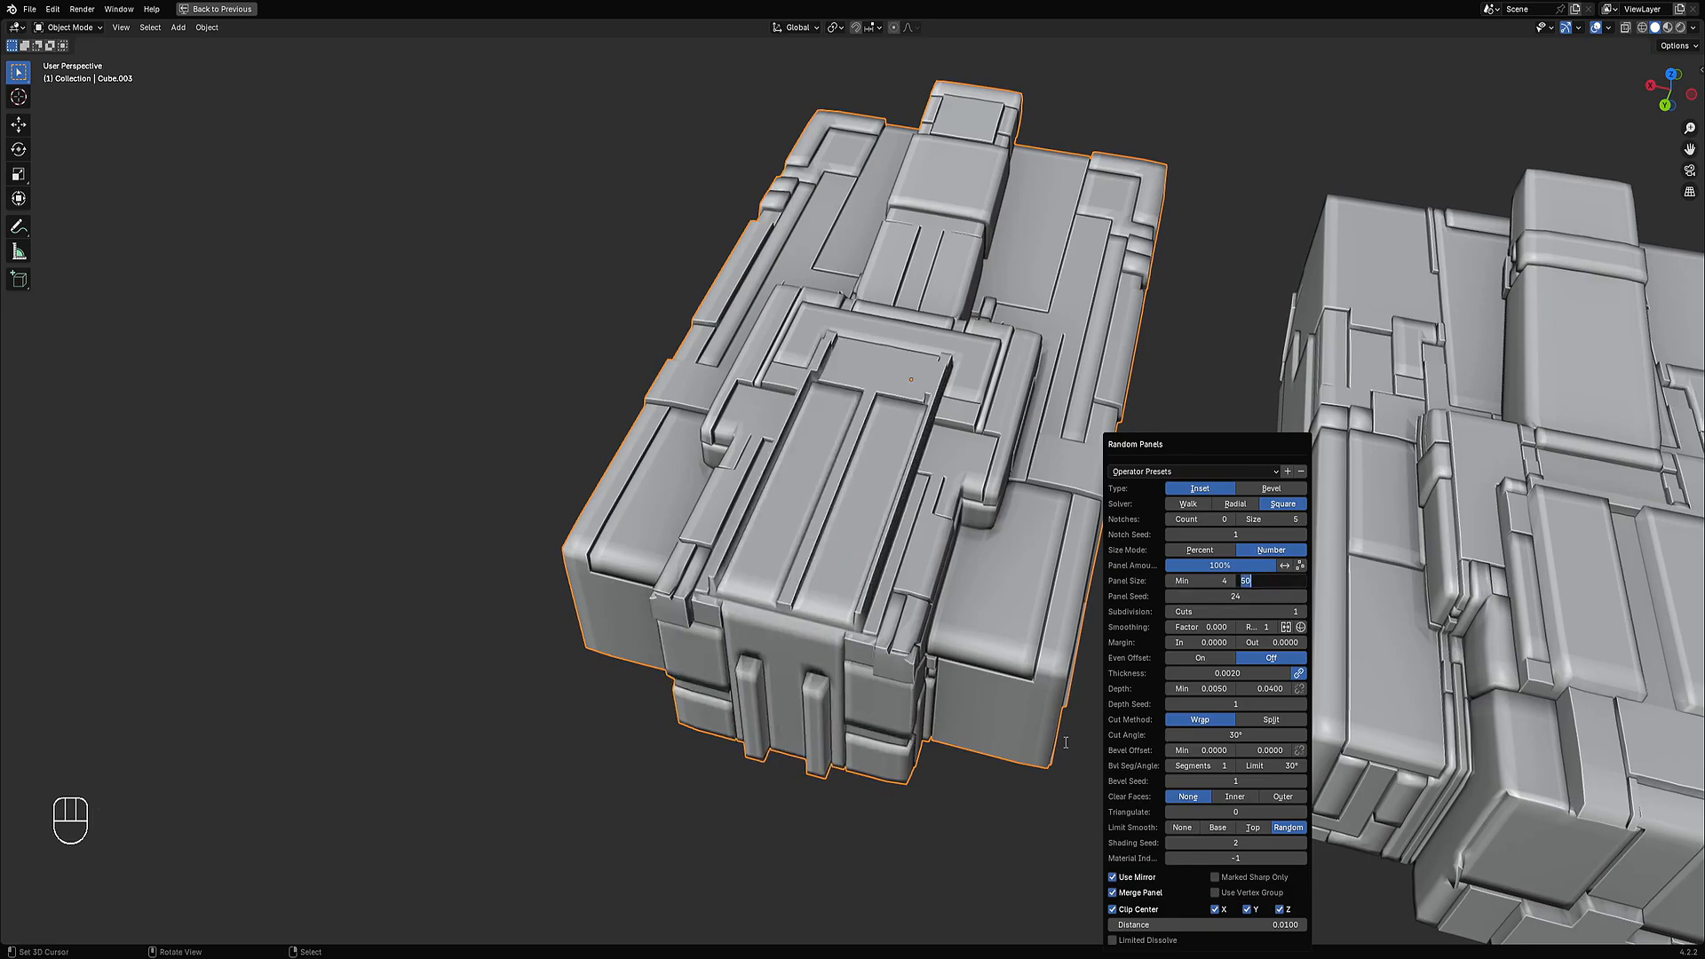
pyautogui.write('40')
pyautogui.press('Return')
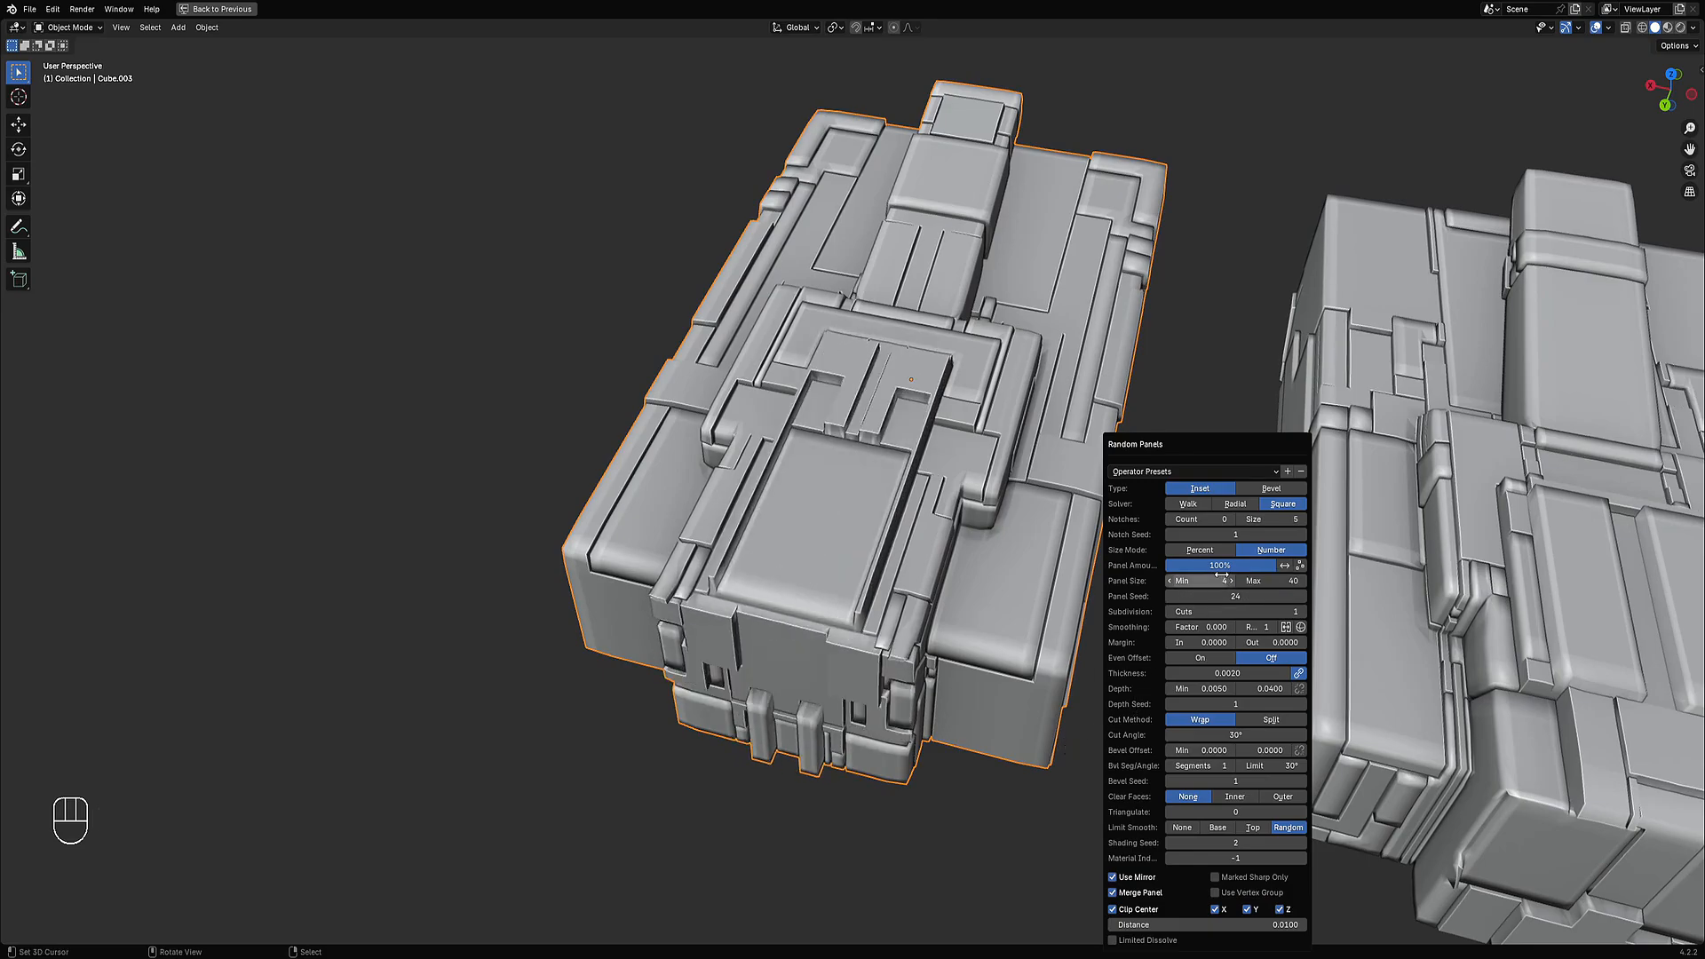
pyautogui.keyDown('ctrl'); pyautogui.scroll(1, 1220, 595); pyautogui.keyUp('ctrl')
pyautogui.keyDown('ctrl'); pyautogui.scroll(1, 1220, 595); pyautogui.keyUp('ctrl')
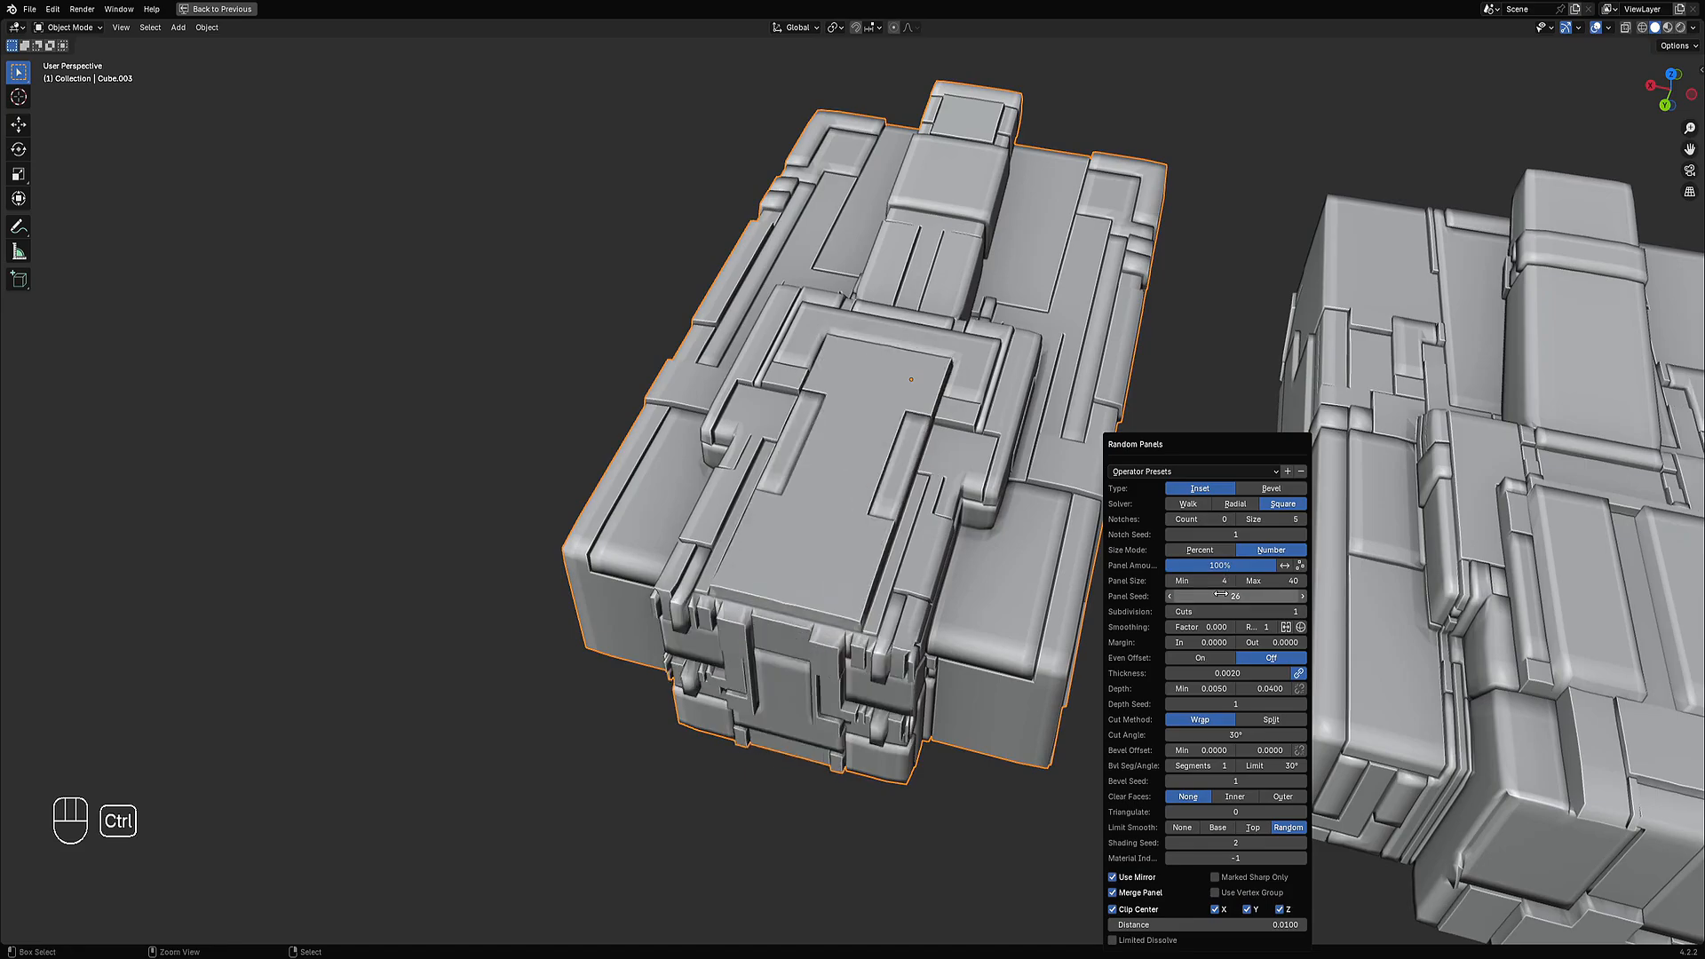
pyautogui.keyDown('ctrl'); pyautogui.scroll(-1, 1220, 594); pyautogui.keyUp('ctrl')
# Clear the face selection on Cube.003 and select its front hull deck faces.
pyautogui.scroll(-5, 1037, 494)
pyautogui.moveTo(1037, 493); pyautogui.dragTo(842, 513, button='middle')
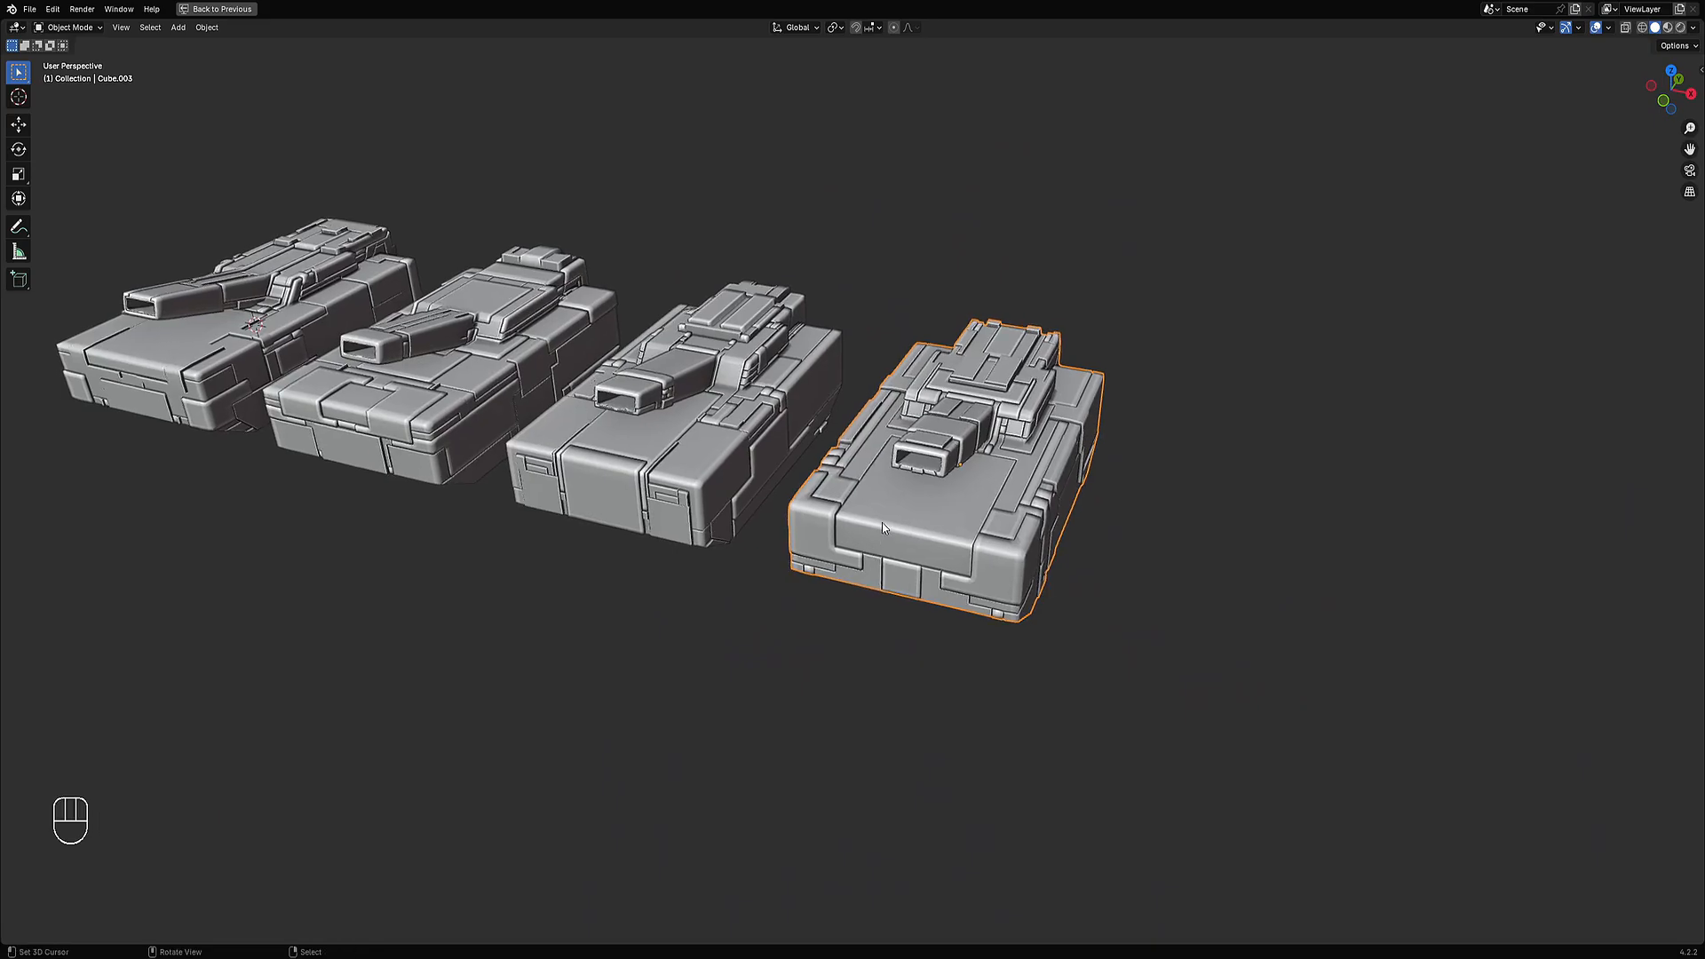
pyautogui.press('Tab')
pyautogui.moveTo(882, 522)
pyautogui.mouseDown(button='middle')
pyautogui.moveTo(866, 519)
pyautogui.moveTo(880, 515)
pyautogui.mouseUp(button='middle')
pyautogui.hotkey('alt', 'a')
pyautogui.click(1148, 513)
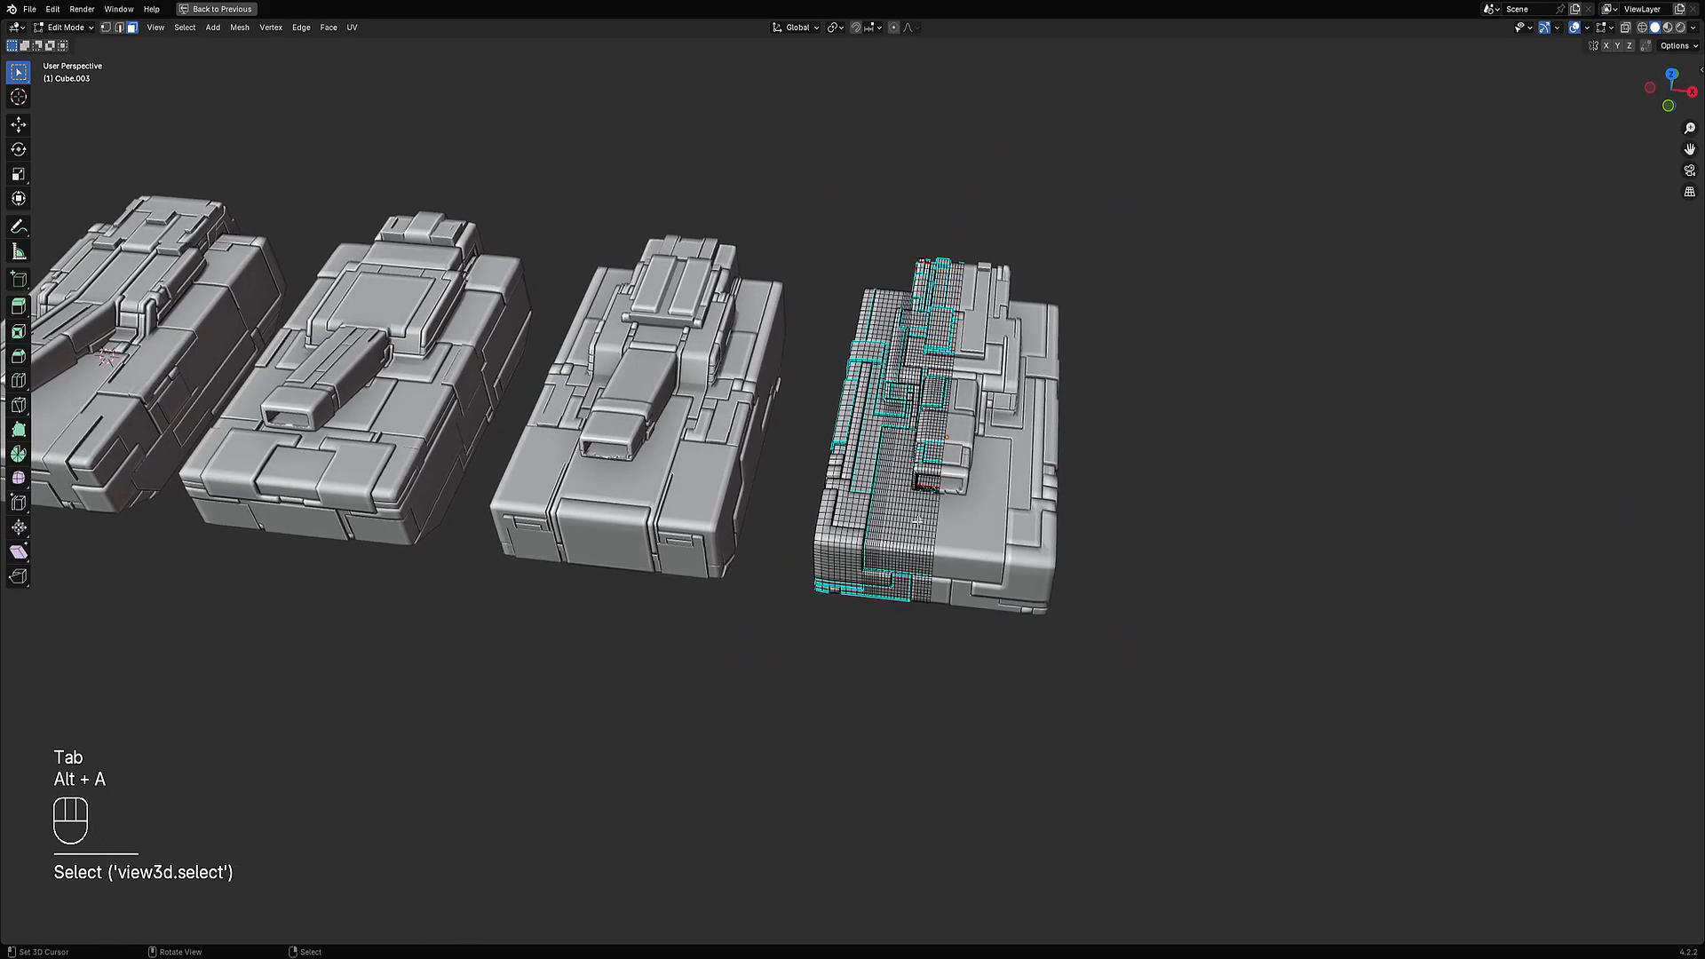
pyautogui.moveTo(1136, 515); pyautogui.dragTo(1148, 513, button='middle')
pyautogui.press('Tab')
# Apply Random Panels to Cube.003's front hull deck and raise the panel seed by a few steps.
pyautogui.scroll(3, 1149, 513)
pyautogui.hotkey('shift', 'q')
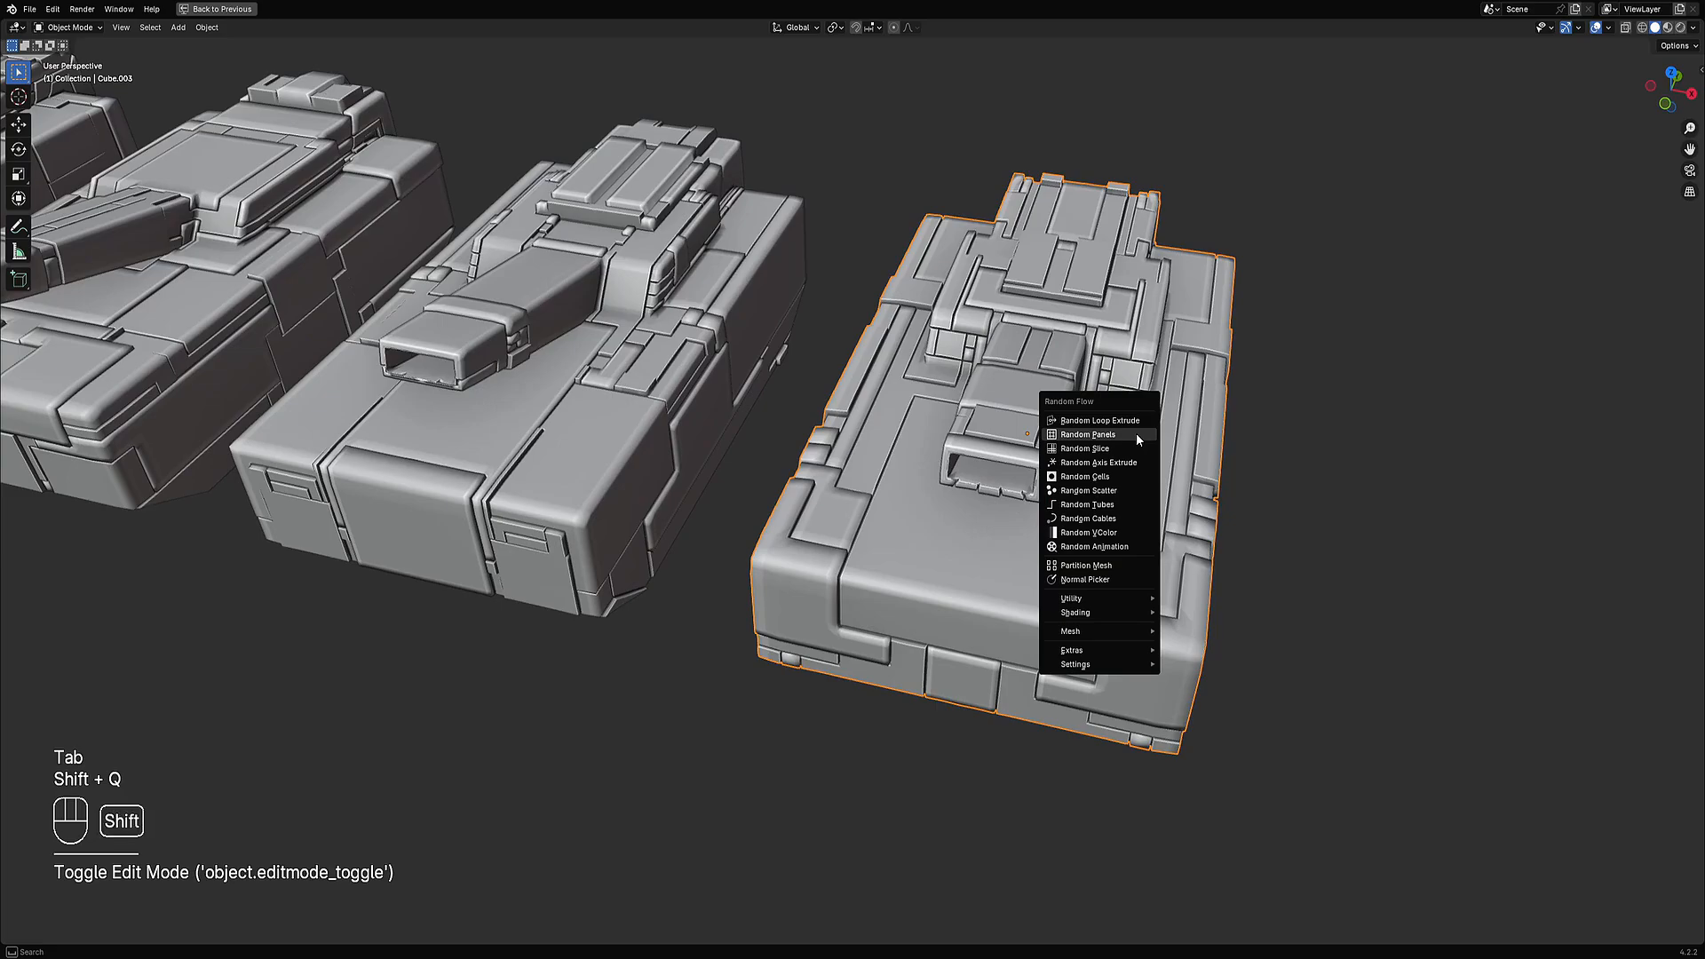
pyautogui.click(1137, 434)
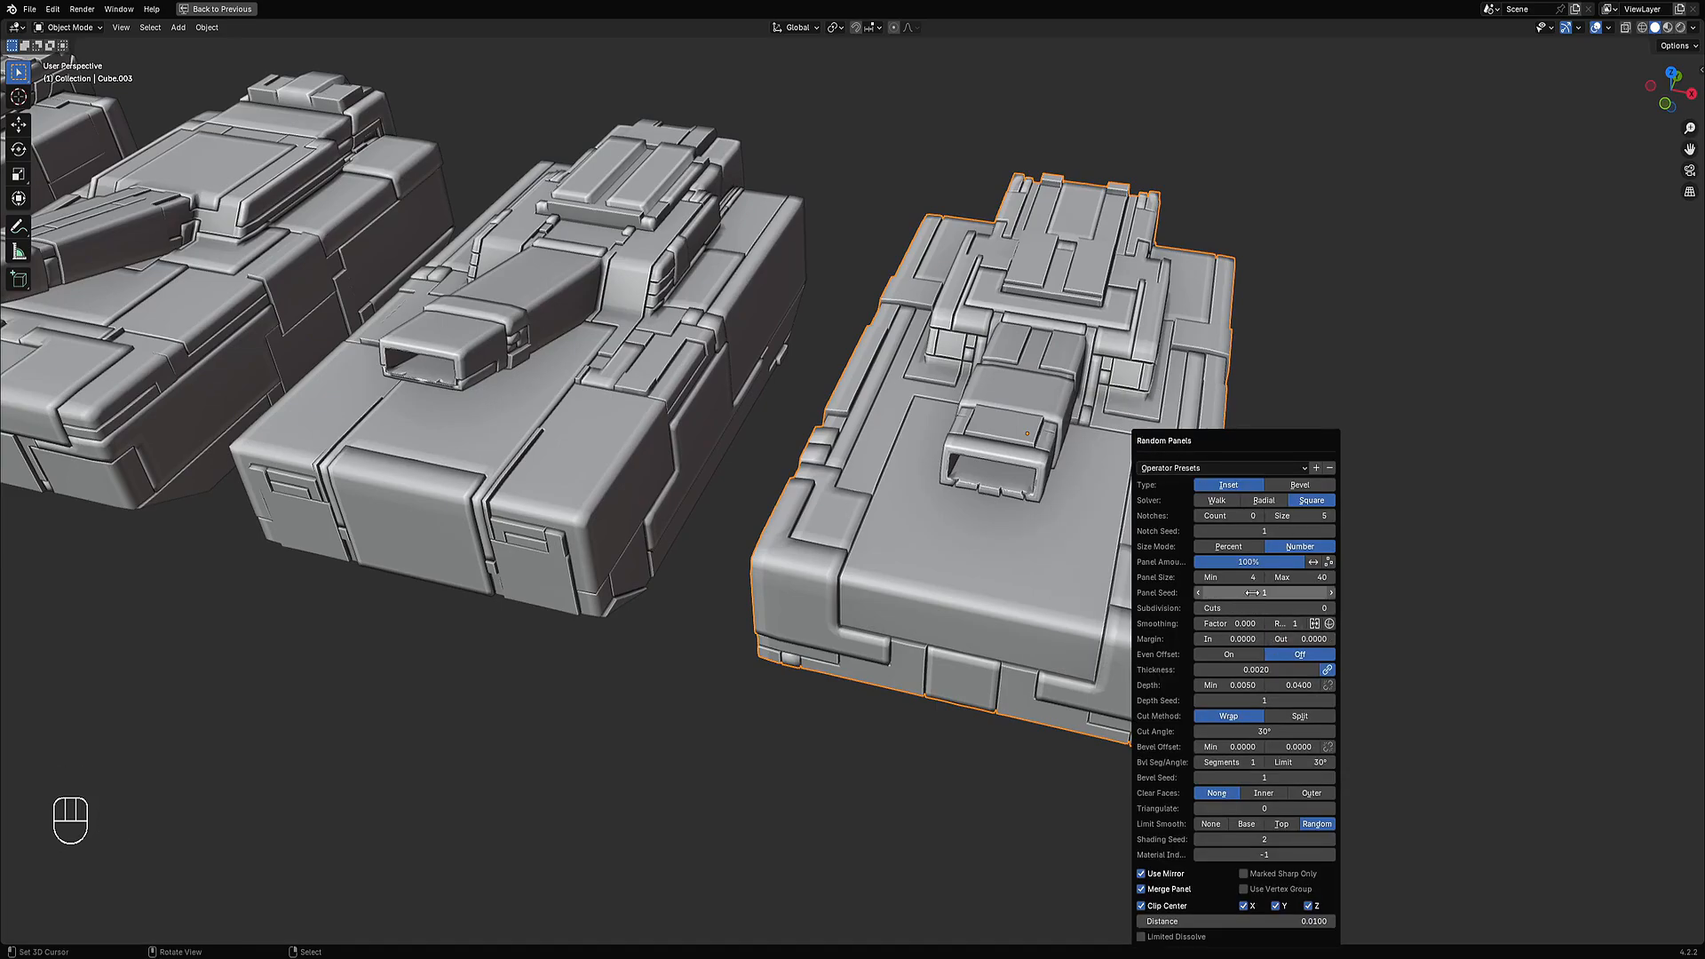
pyautogui.keyDown('ctrl'); pyautogui.scroll(1, 1252, 593); pyautogui.keyUp('ctrl')
pyautogui.keyDown('ctrl'); pyautogui.scroll(2, 1252, 593); pyautogui.keyUp('ctrl')
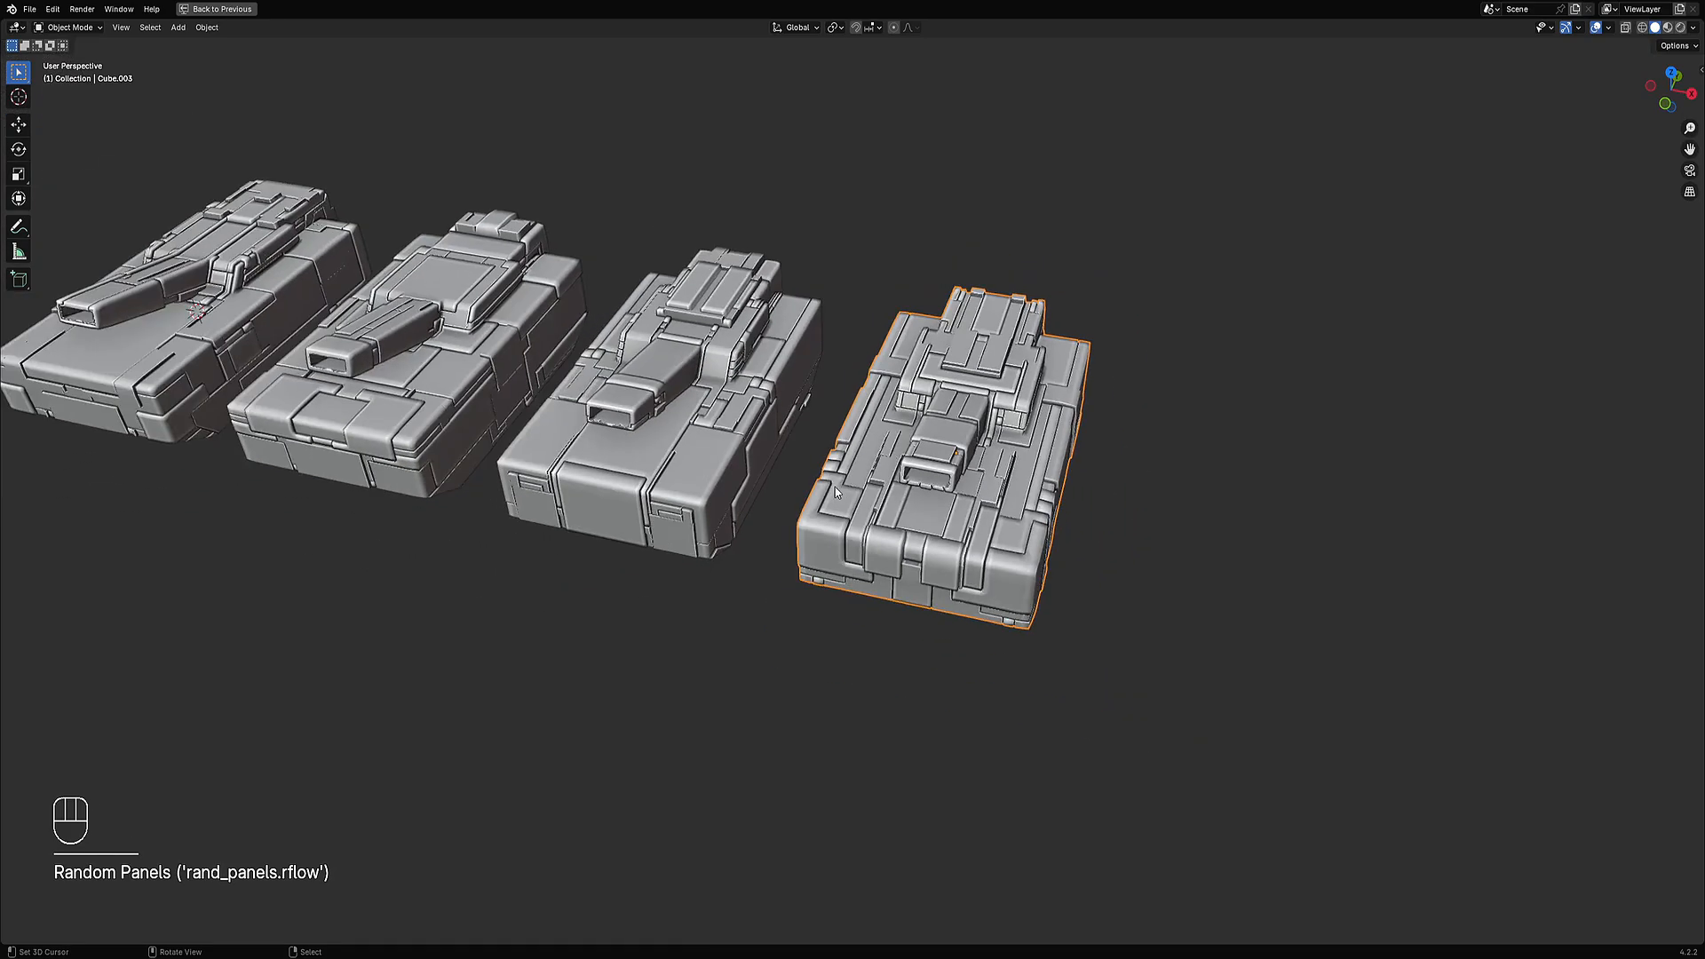
# Select the front deck faces of vehicle Cube.002 and apply Random Panels with panel seed 4.
pyautogui.moveTo(908, 444); pyautogui.dragTo(1000, 495, button='middle')
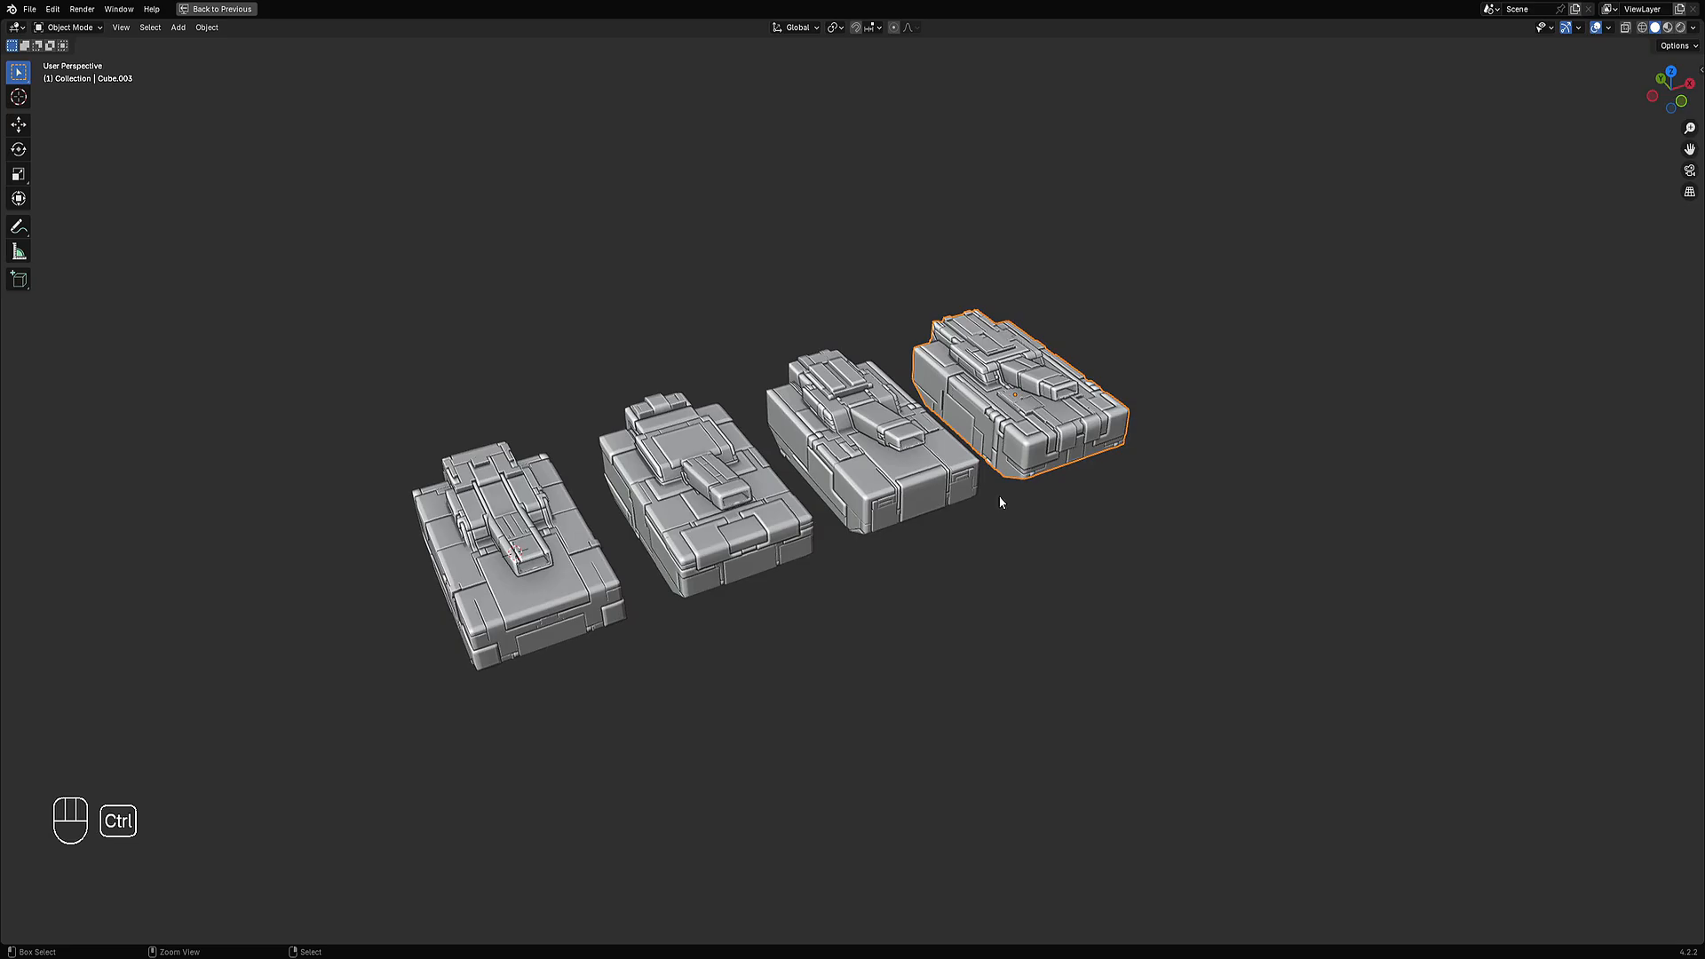
pyautogui.scroll(1, 986, 503)
pyautogui.rightClick(888, 480)
pyautogui.press('Tab')
pyautogui.rightClick(879, 480)
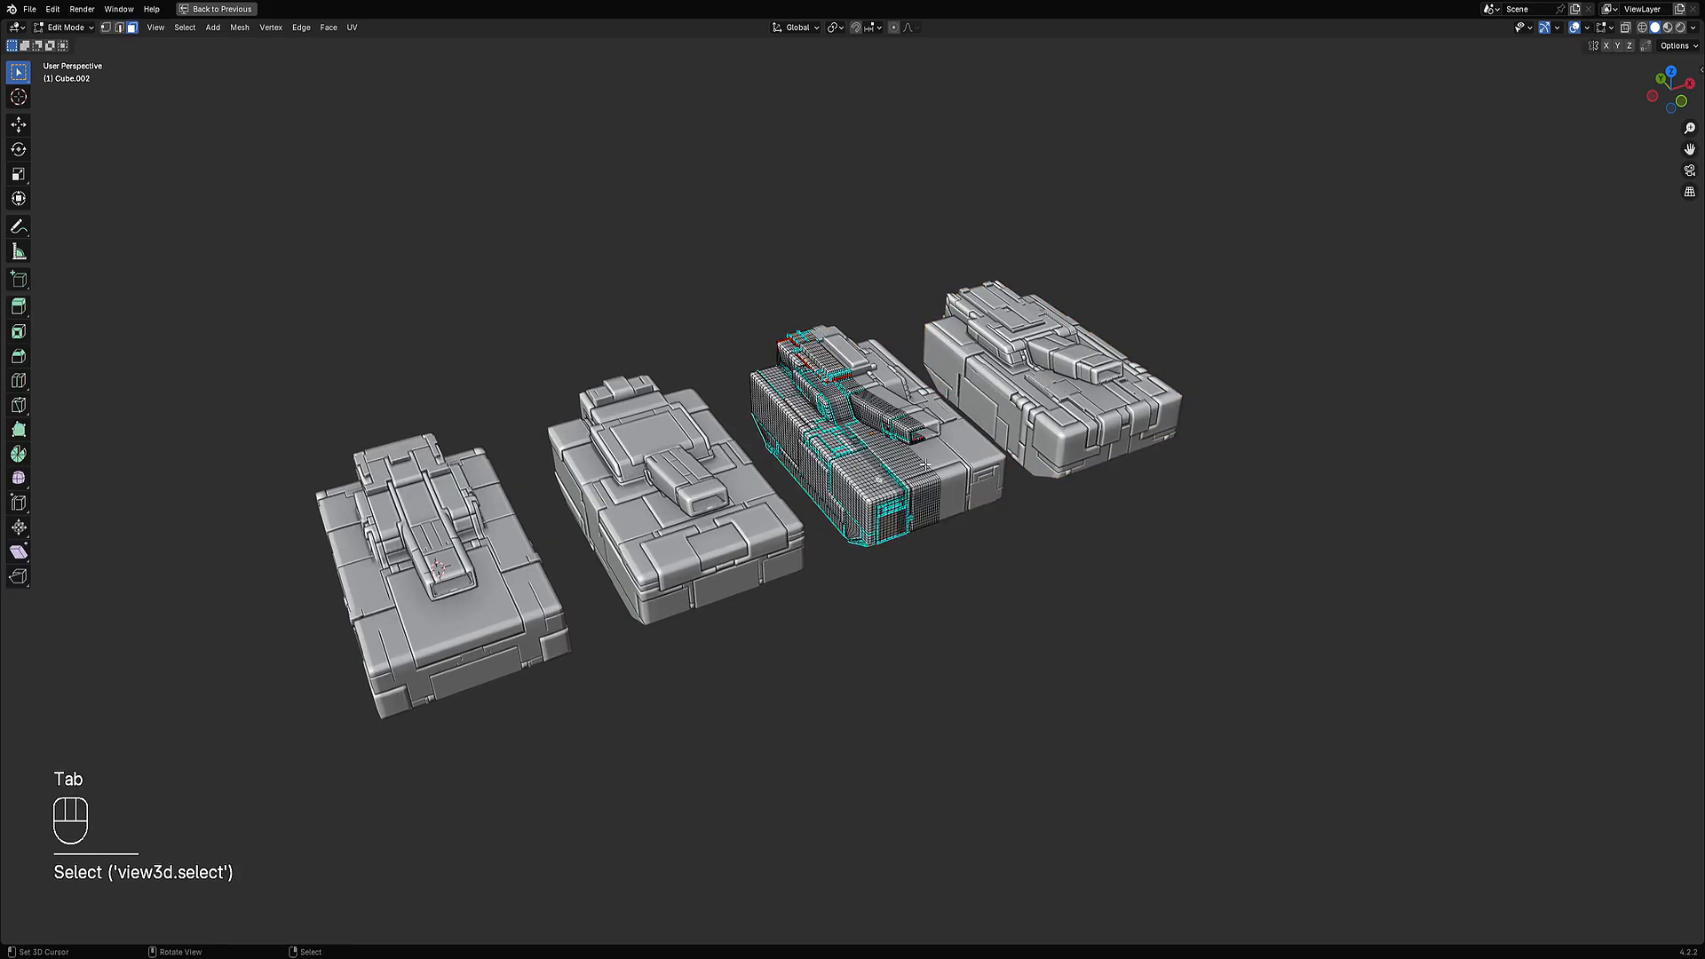
pyautogui.keyDown('shift'); pyautogui.rightClick(922, 463); pyautogui.keyUp('shift')
pyautogui.press('Tab')
pyautogui.hotkey('shift', 'q')
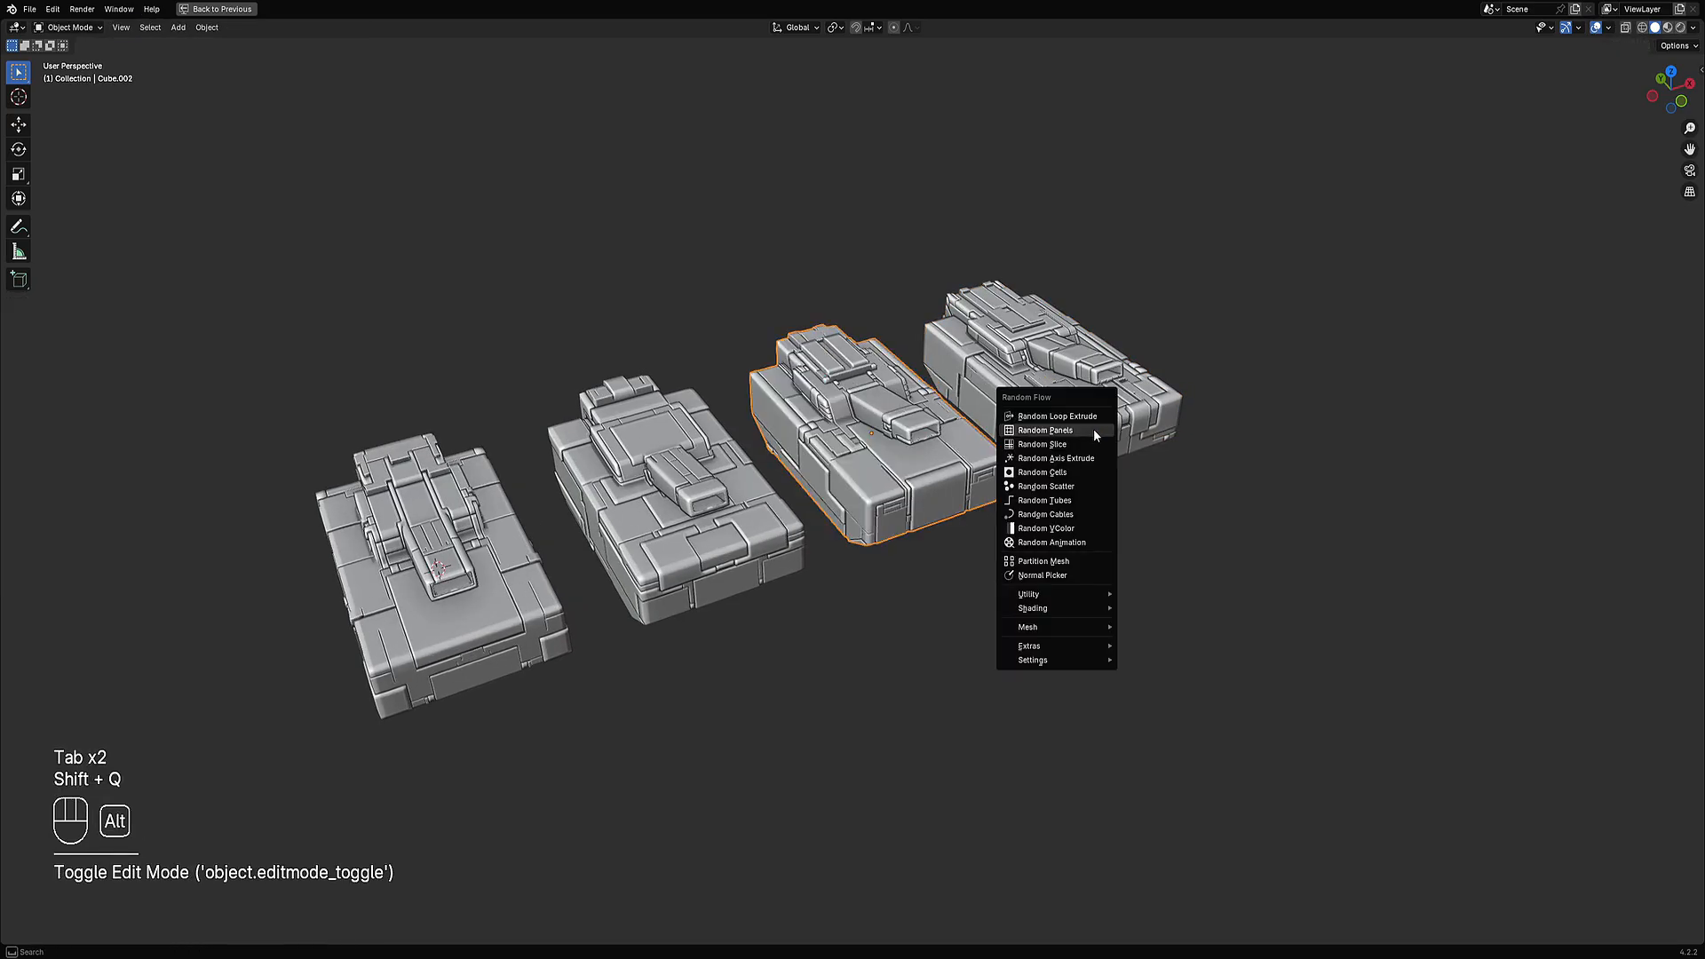
pyautogui.click(1095, 429)
pyautogui.keyDown('ctrl'); pyautogui.scroll(1, 1177, 589); pyautogui.keyUp('ctrl')
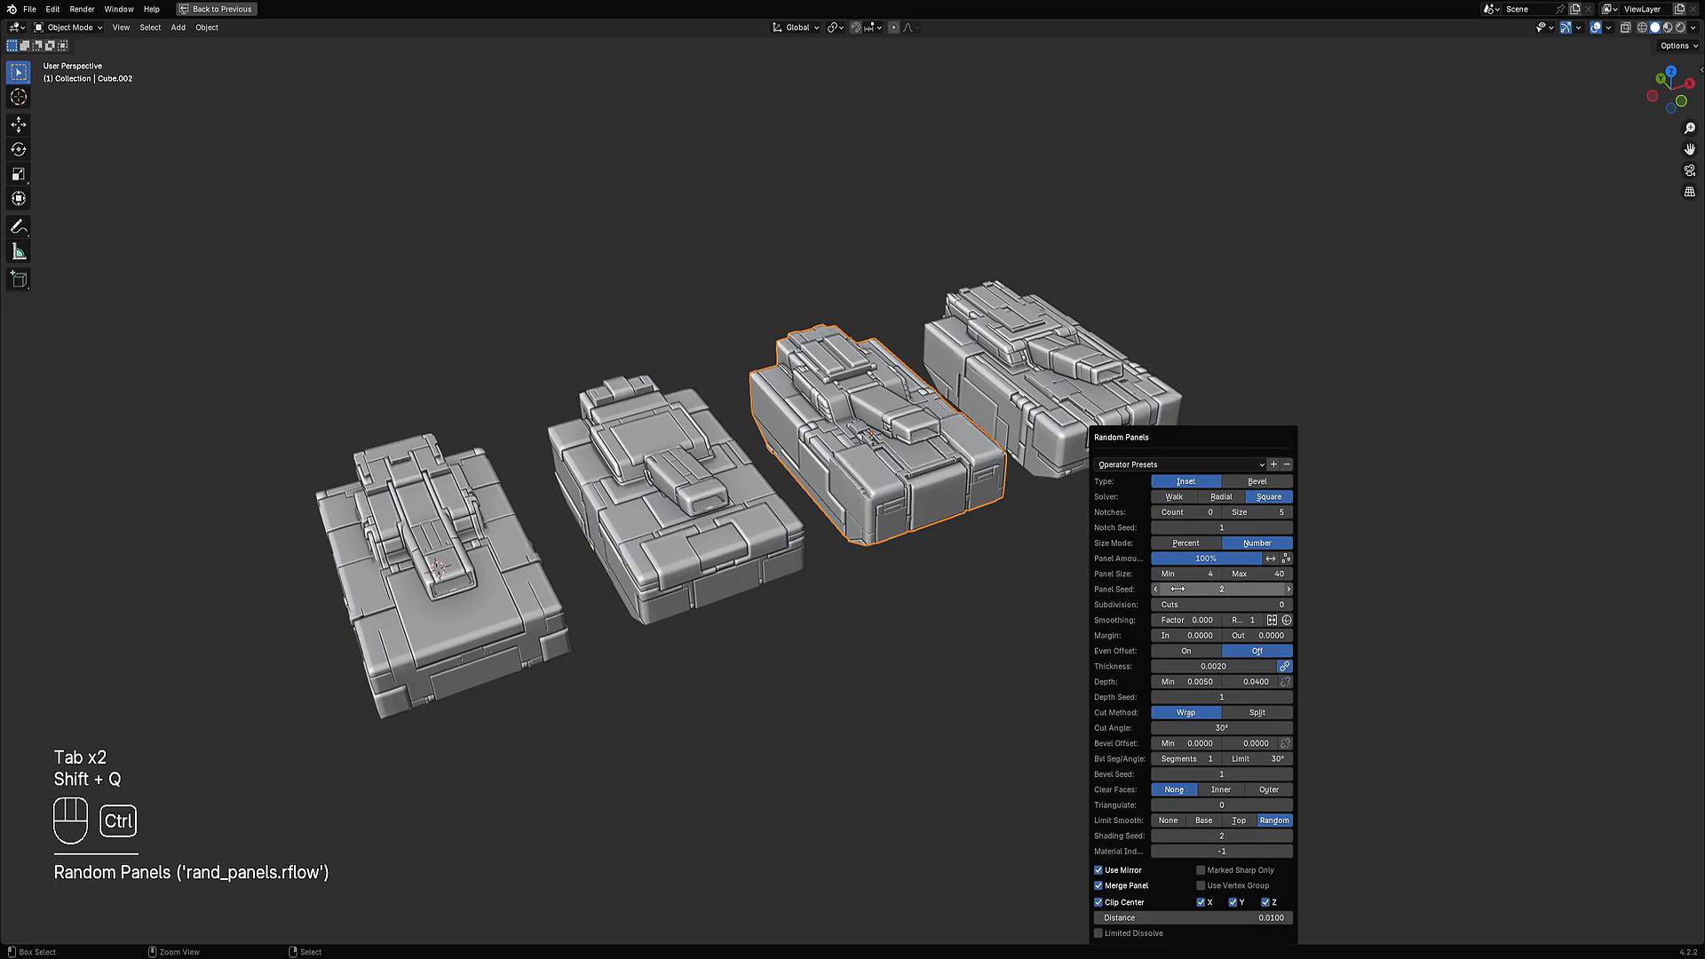
pyautogui.keyDown('ctrl'); pyautogui.scroll(2, 1179, 589); pyautogui.keyUp('ctrl')
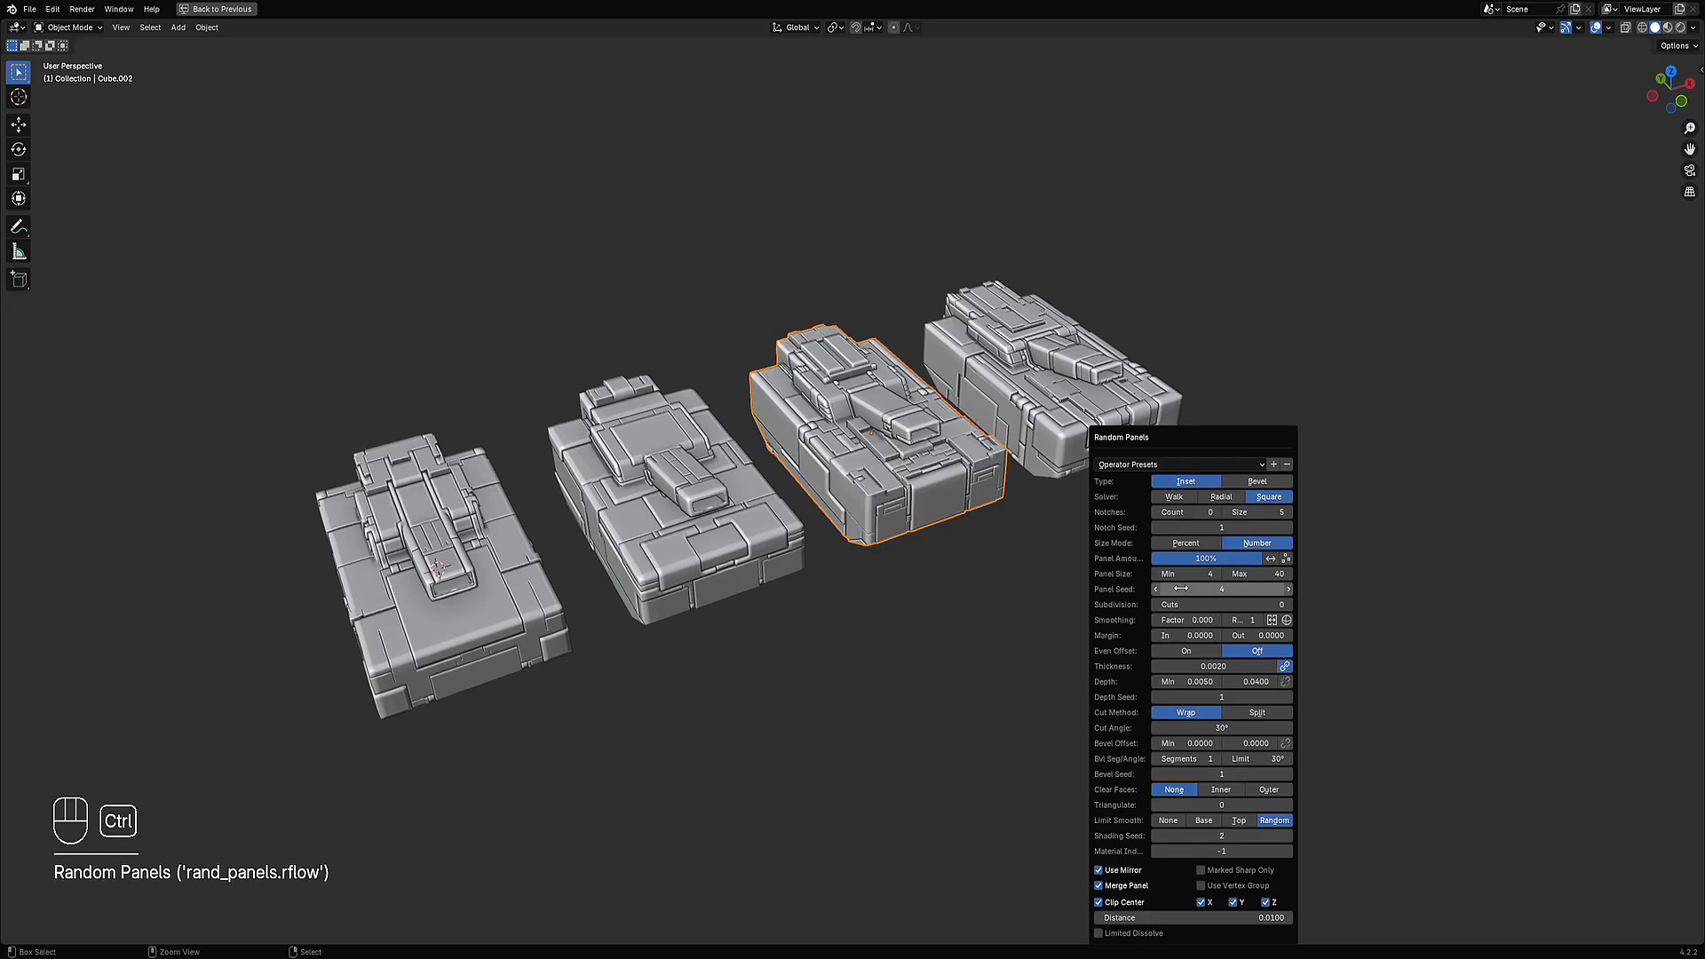
# Set the maximum panel size of Cube.002's front deck panels to 60 and raise the panel seed by one.
pyautogui.moveTo(781, 497); pyautogui.dragTo(1030, 524, button='middle')
pyautogui.press('F9')
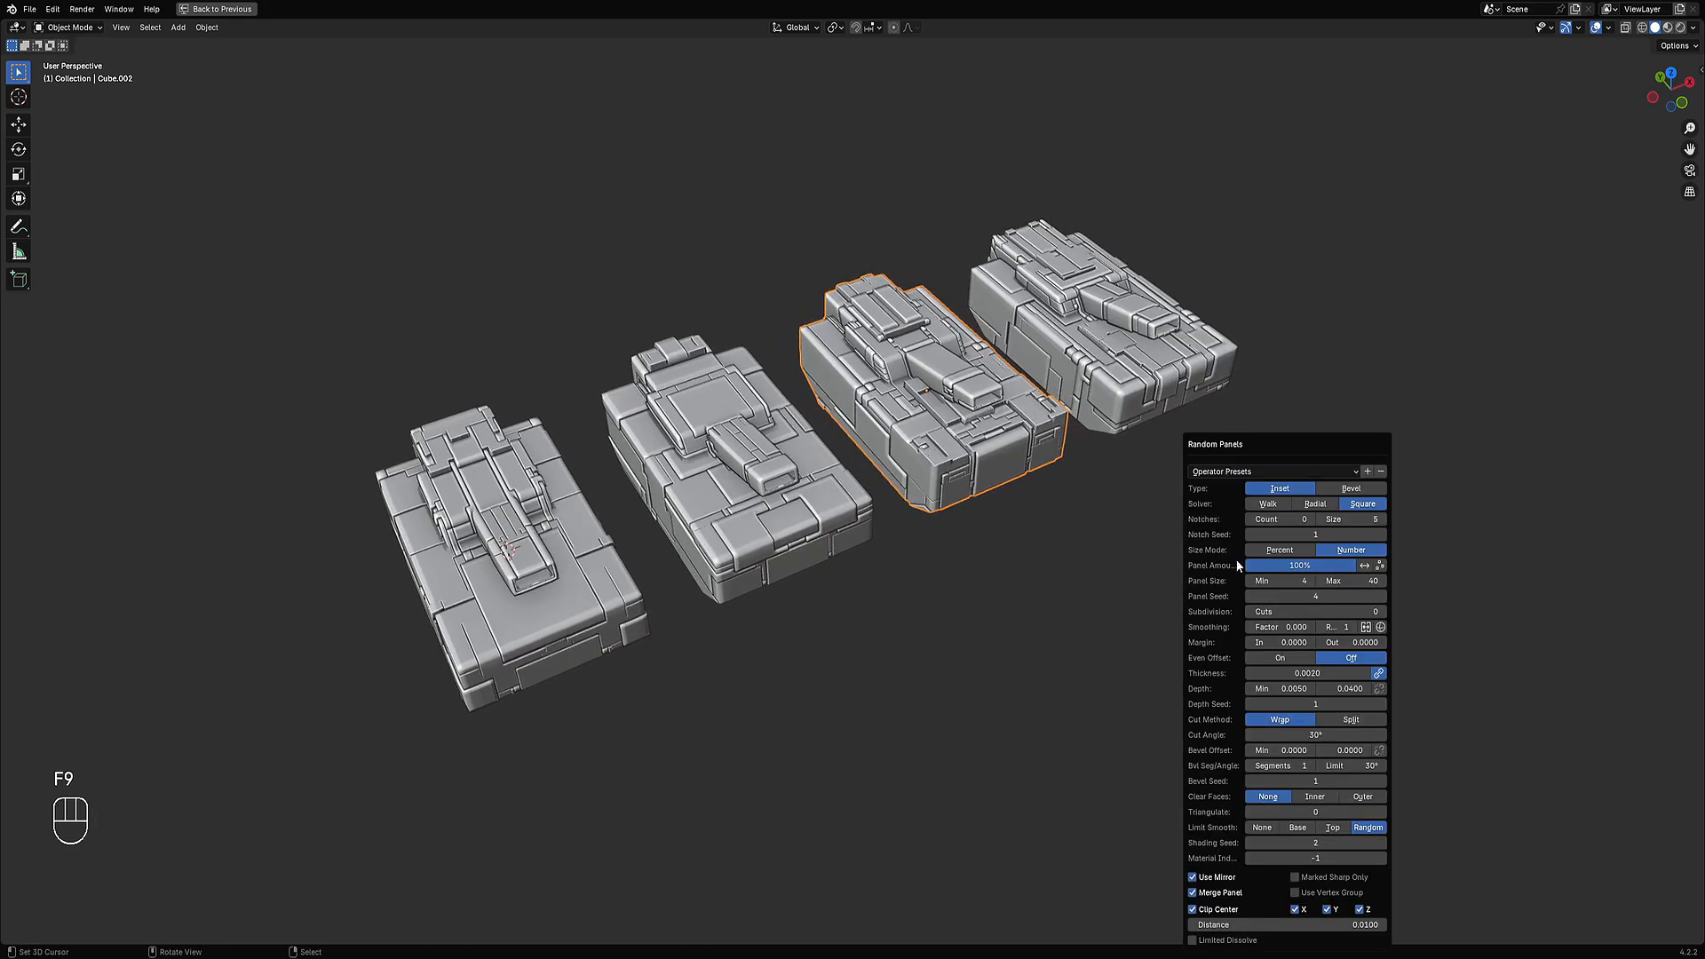
pyautogui.doubleClick(1345, 582)
pyautogui.press('Return')
pyautogui.keyDown('ctrl'); pyautogui.scroll(1, 1315, 596); pyautogui.keyUp('ctrl')
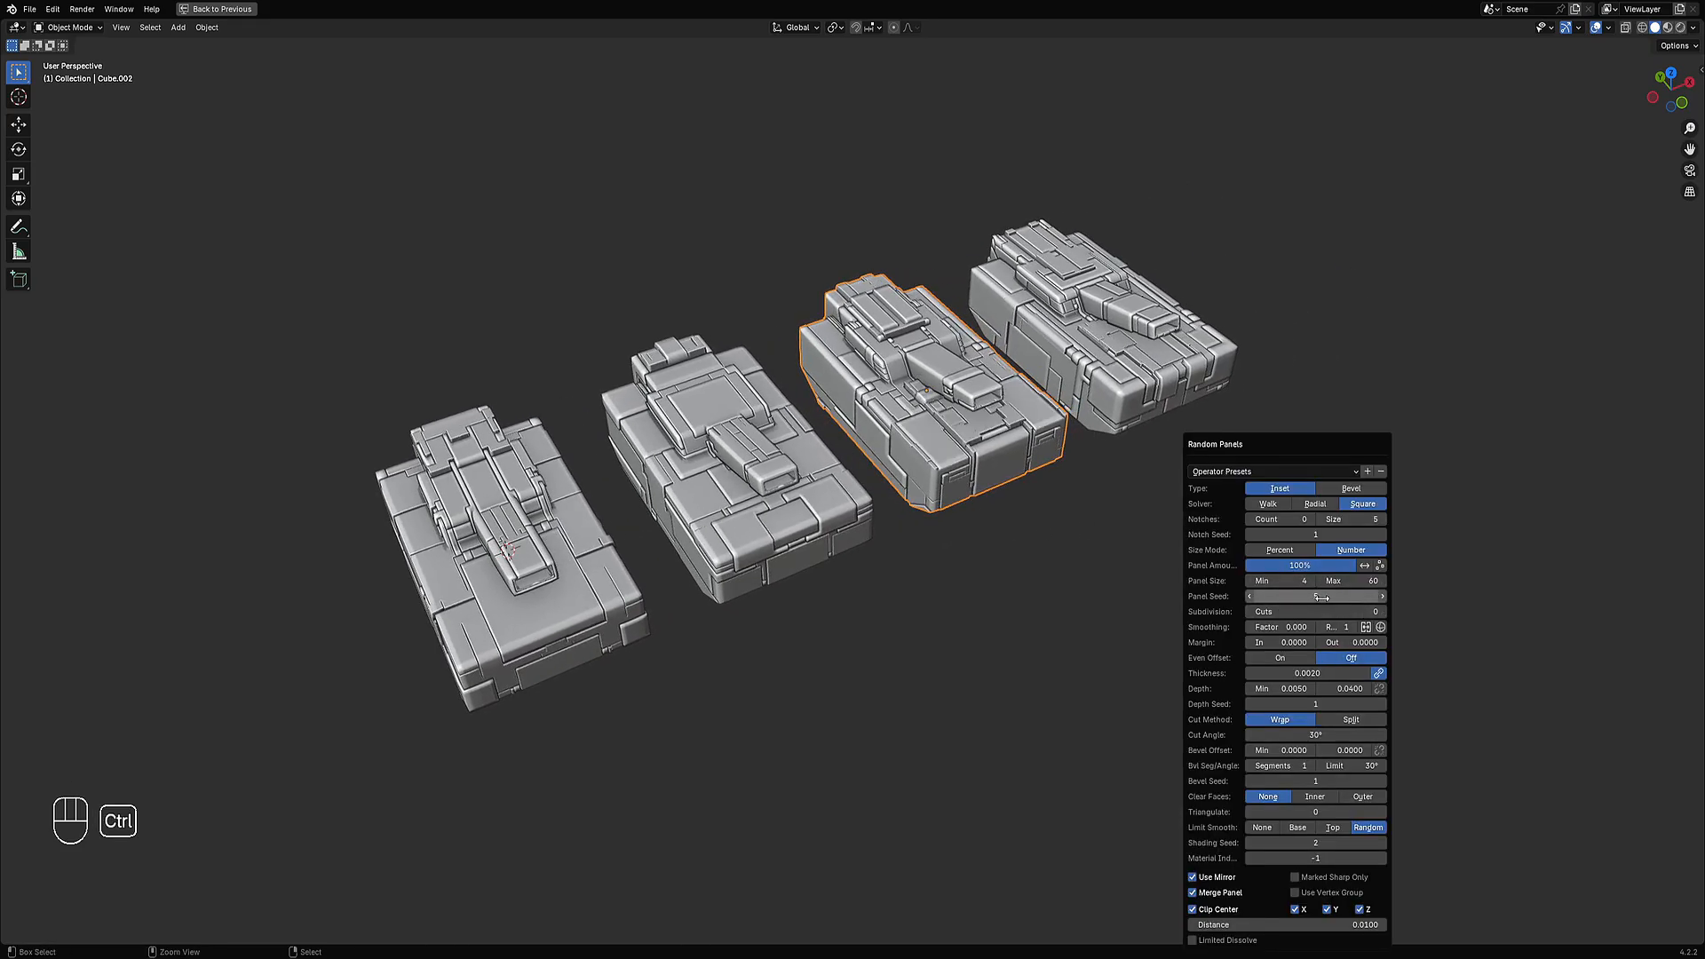
pyautogui.click(1005, 294)
pyautogui.press('Tab')
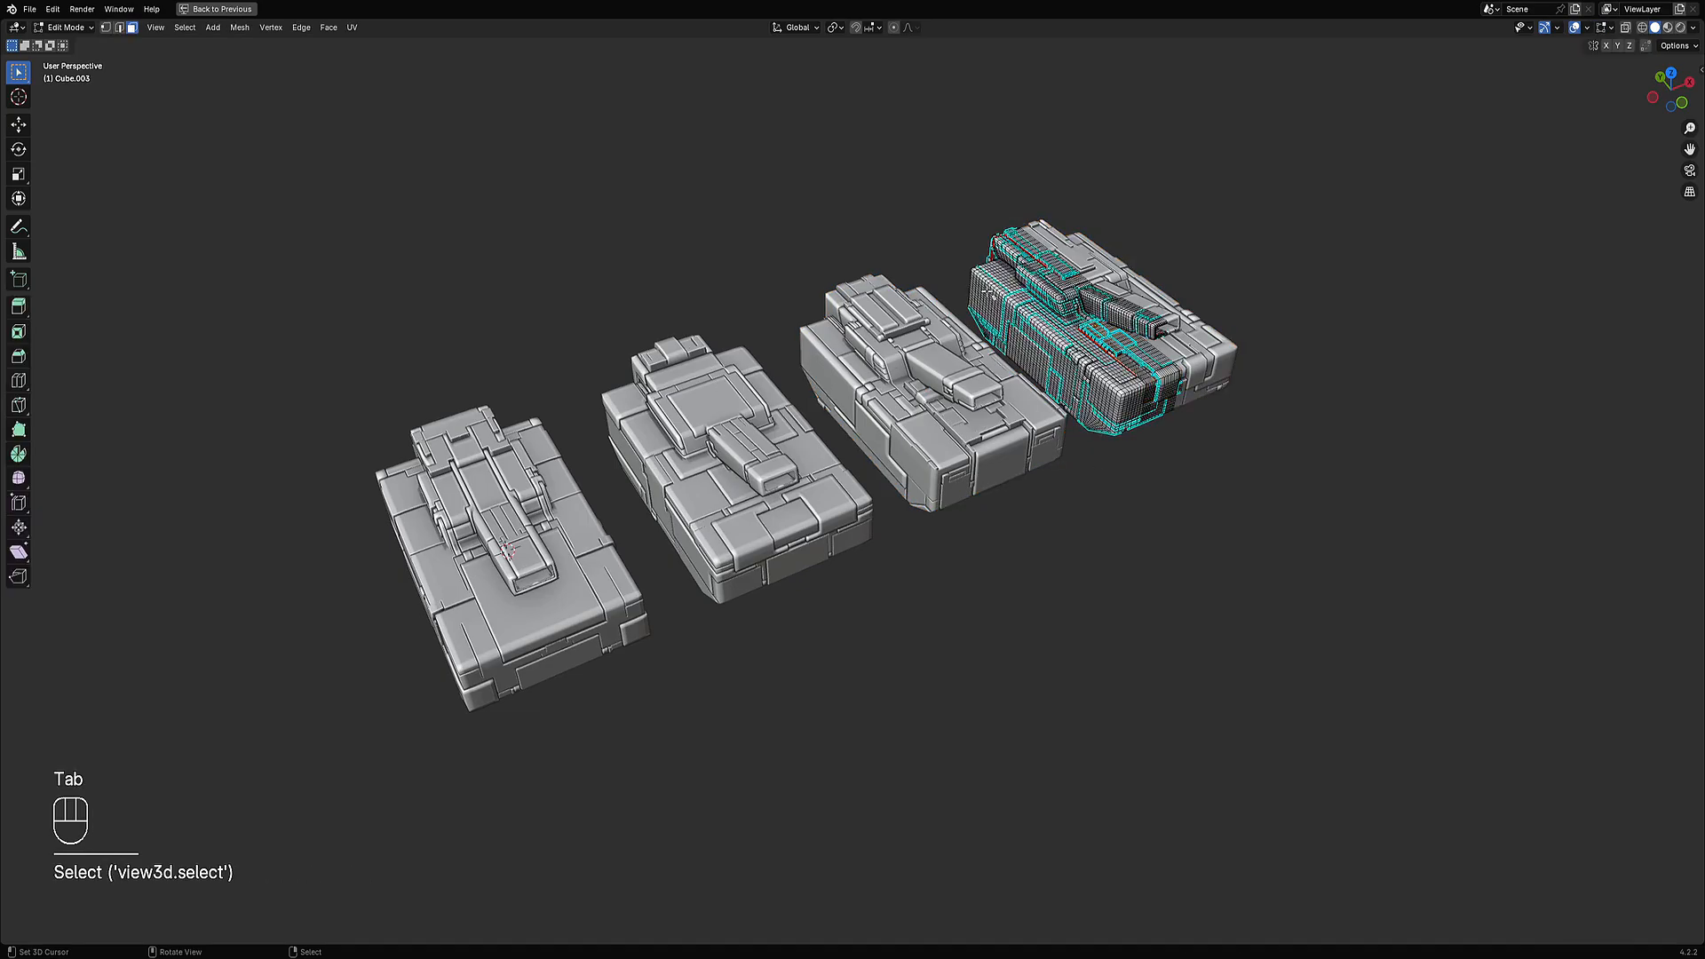
pyautogui.press('Tab')
# Select the hull side faces of Cube.002 and apply Random Panels with panel seed 7.
pyautogui.click(836, 404)
pyautogui.press('Tab')
pyautogui.press('Tab')
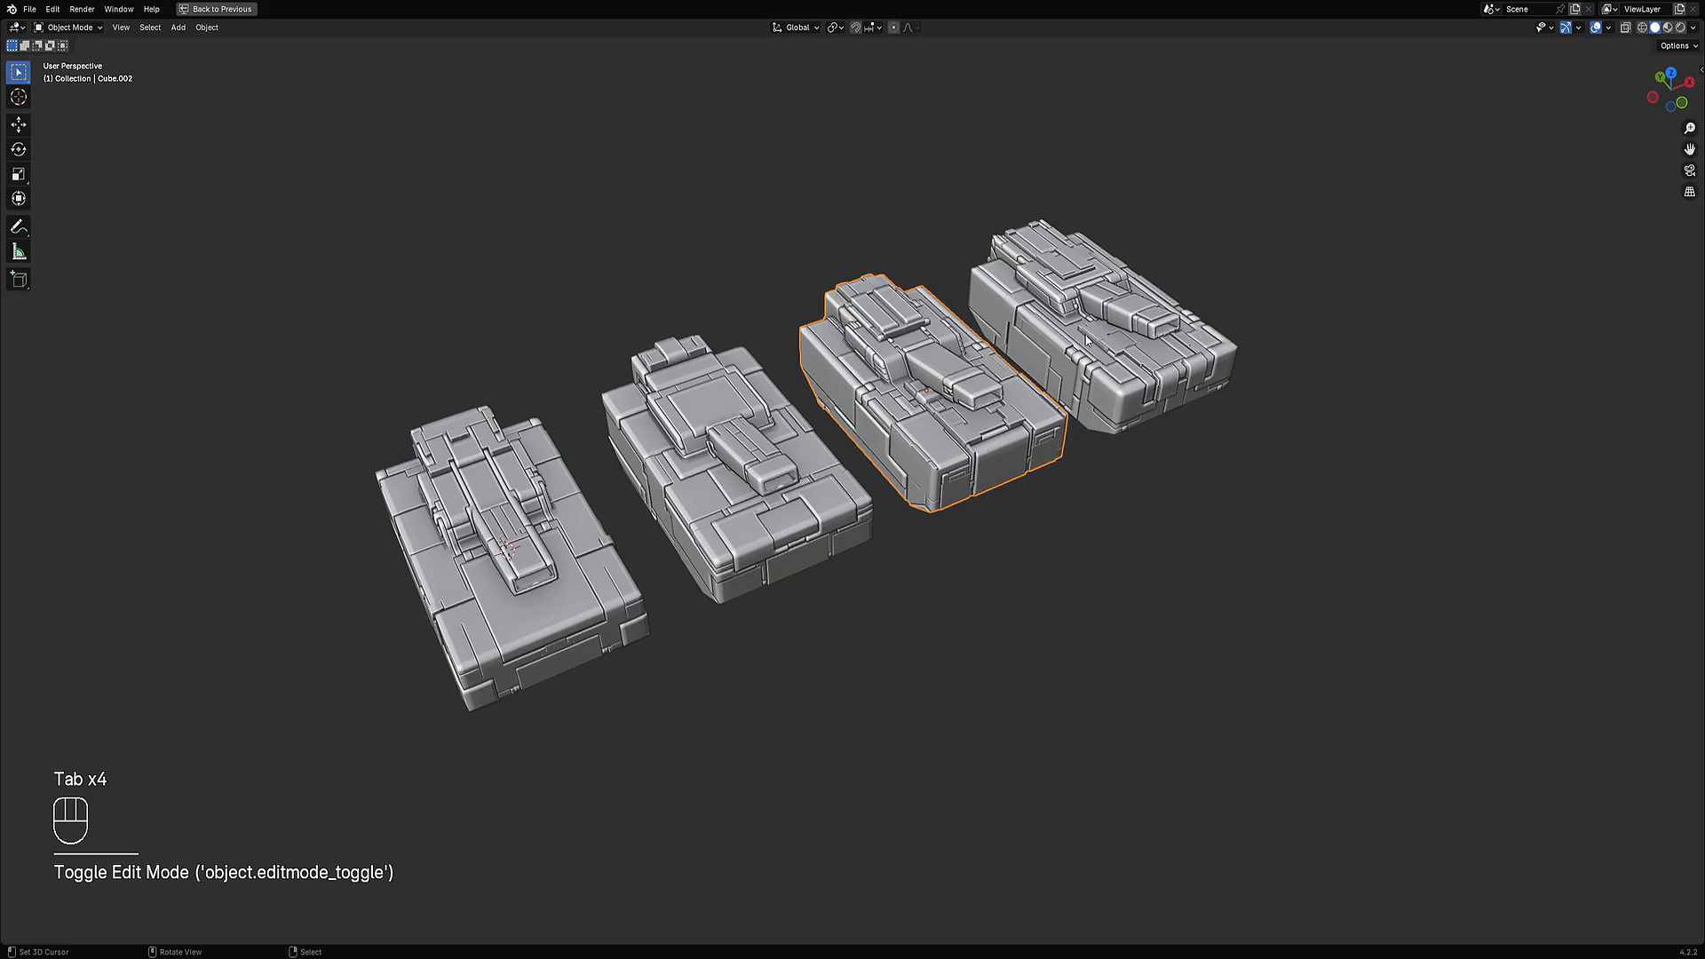
pyautogui.hotkey('shift', 'q')
pyautogui.click(1090, 340)
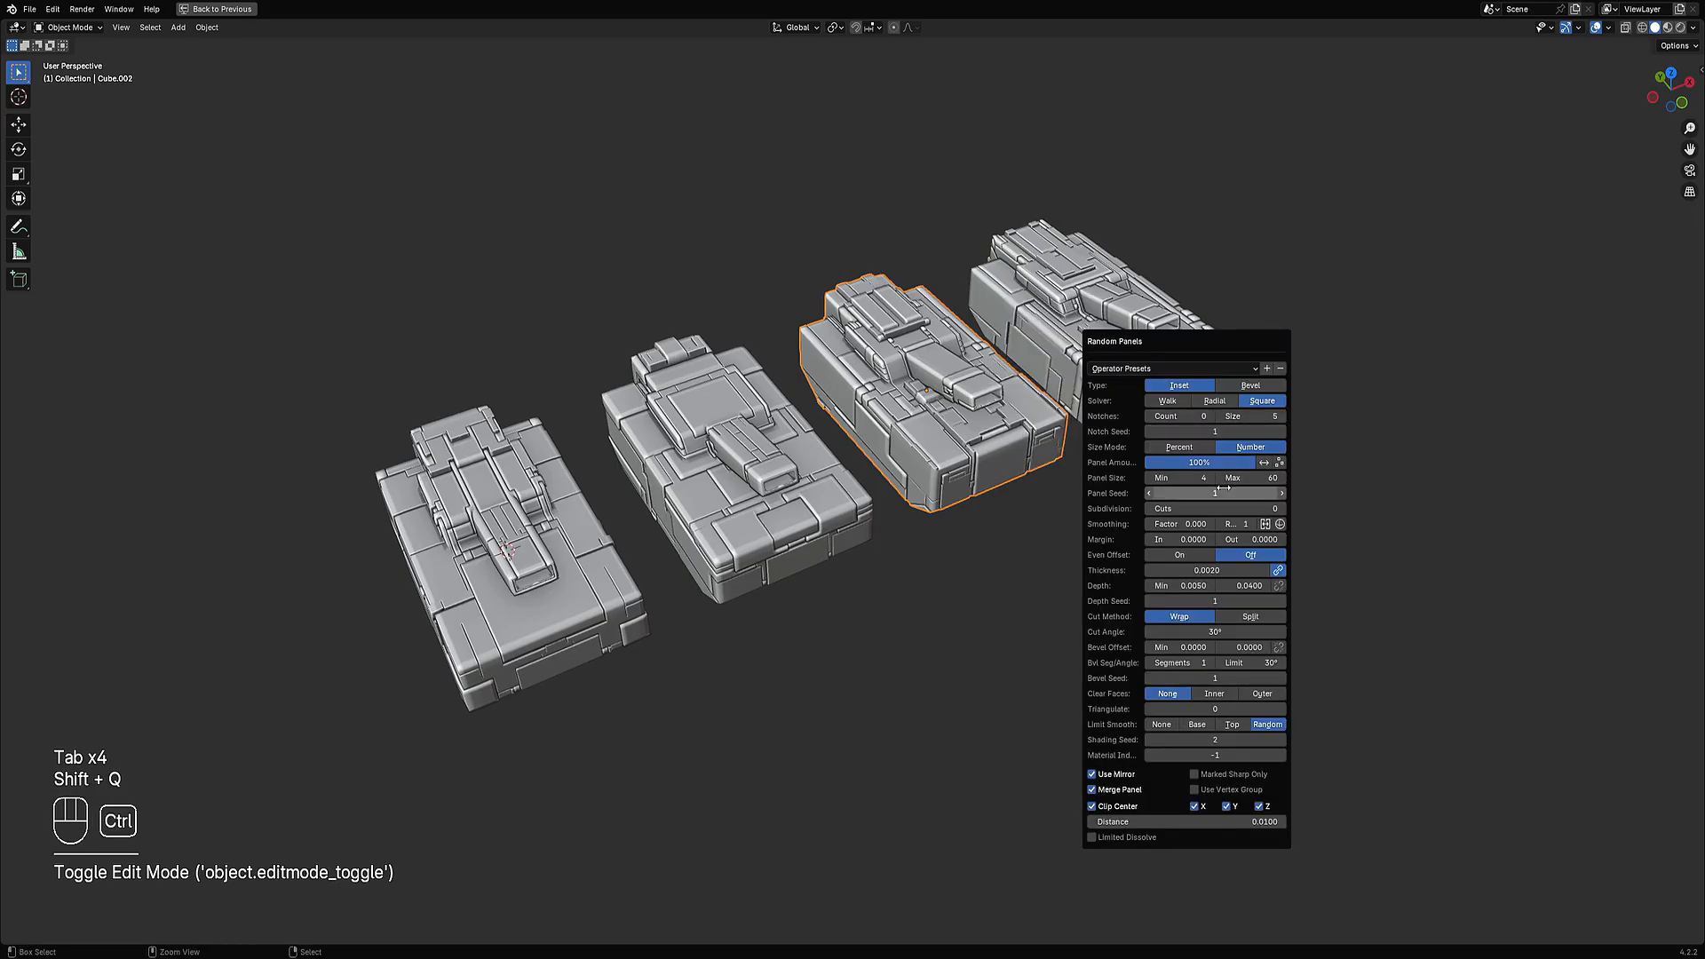
pyautogui.keyDown('ctrl'); pyautogui.scroll(2, 1224, 488); pyautogui.keyUp('ctrl')
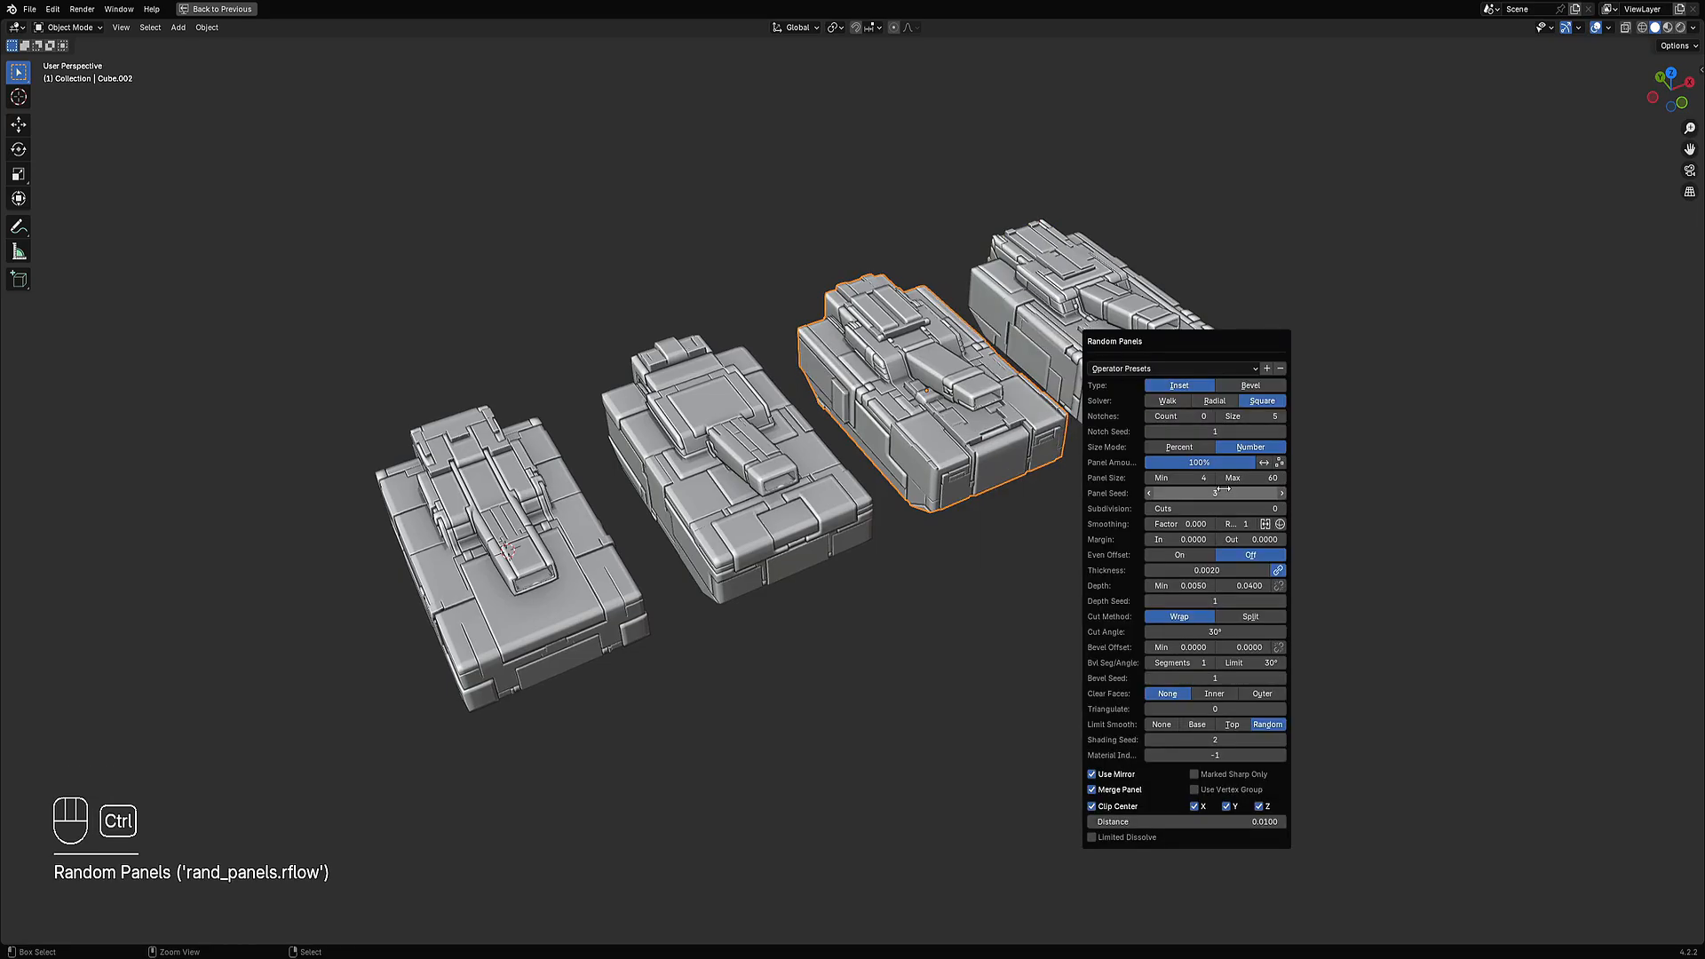
pyautogui.keyDown('ctrl'); pyautogui.scroll(4, 1224, 487); pyautogui.keyUp('ctrl')
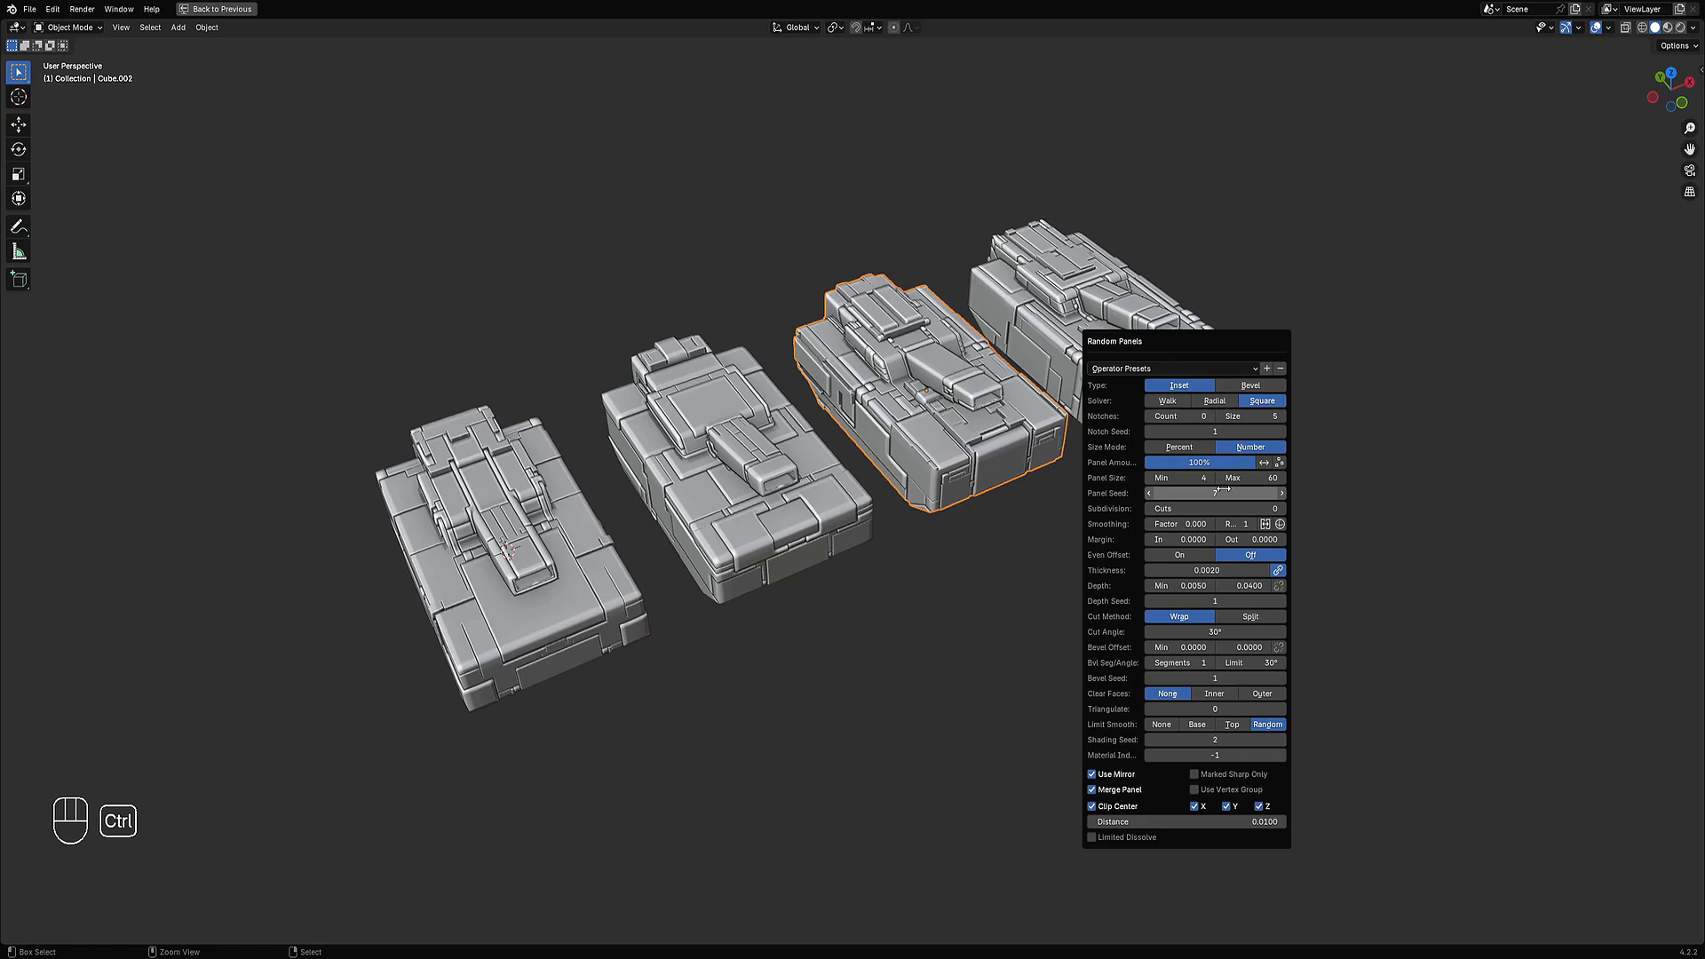
# Select the hull side faces of vehicle Cube.001, apply Random Panels, and advance the panel seed to vary the layout.
pyautogui.moveTo(790, 462); pyautogui.dragTo(915, 470, button='middle')
pyautogui.rightClick(840, 499)
pyautogui.press('Tab')
pyautogui.rightClick(875, 508)
pyautogui.press('Tab')
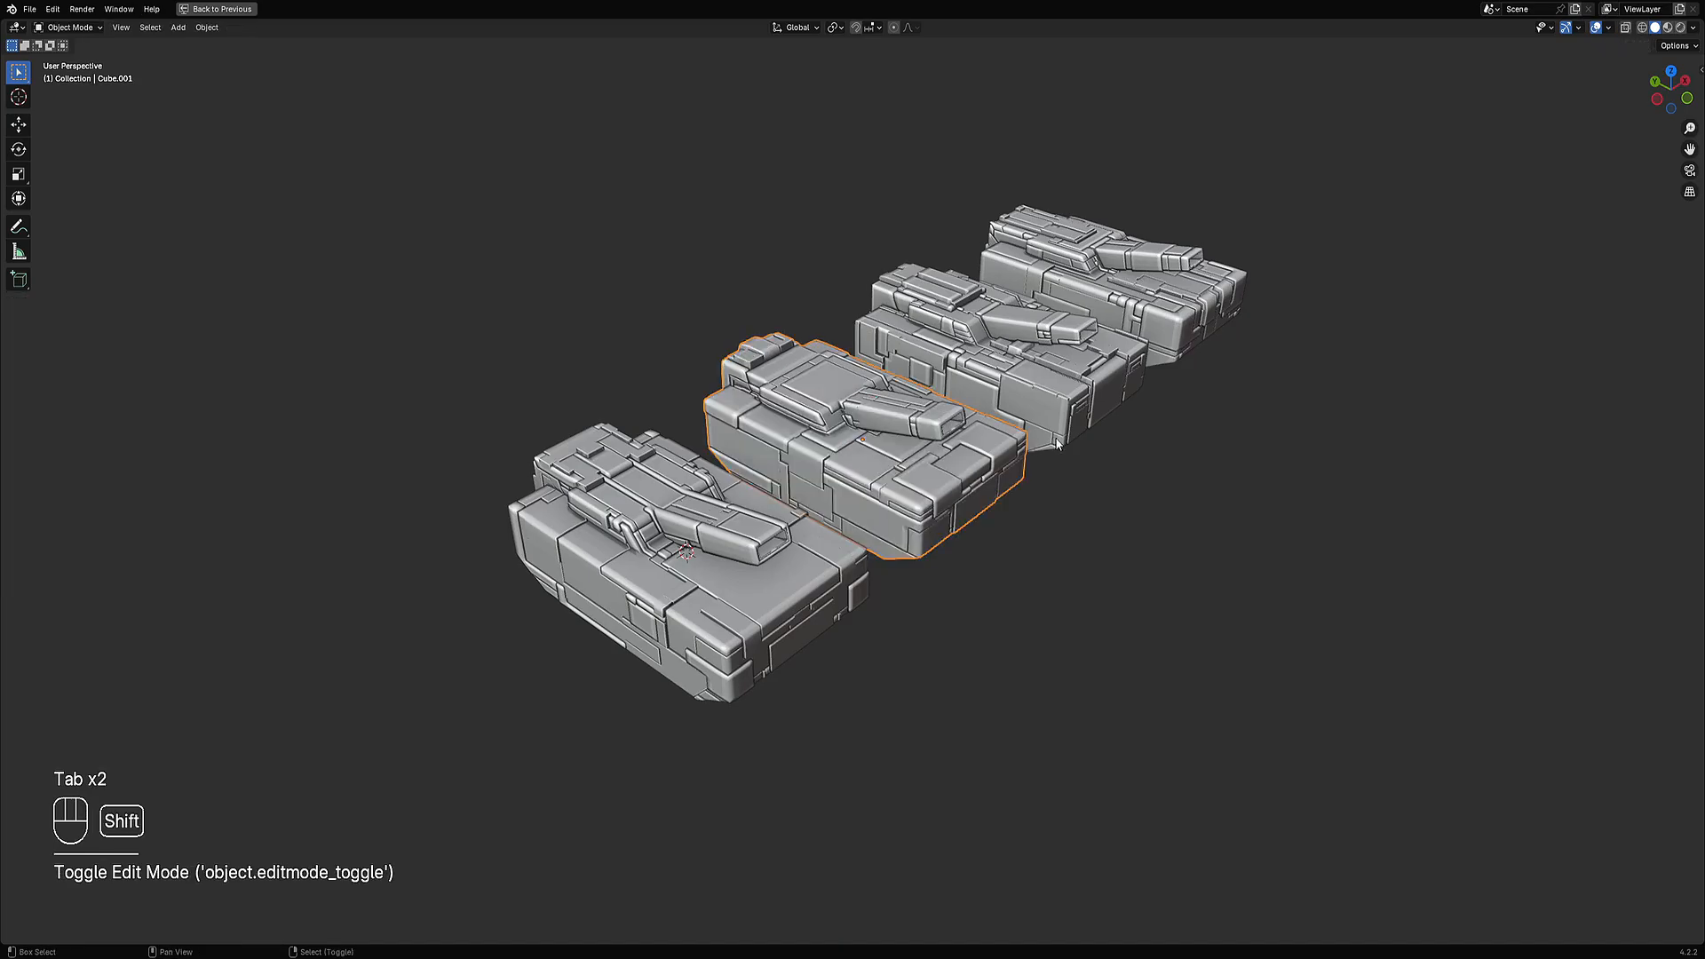
pyautogui.hotkey('shift', 'q')
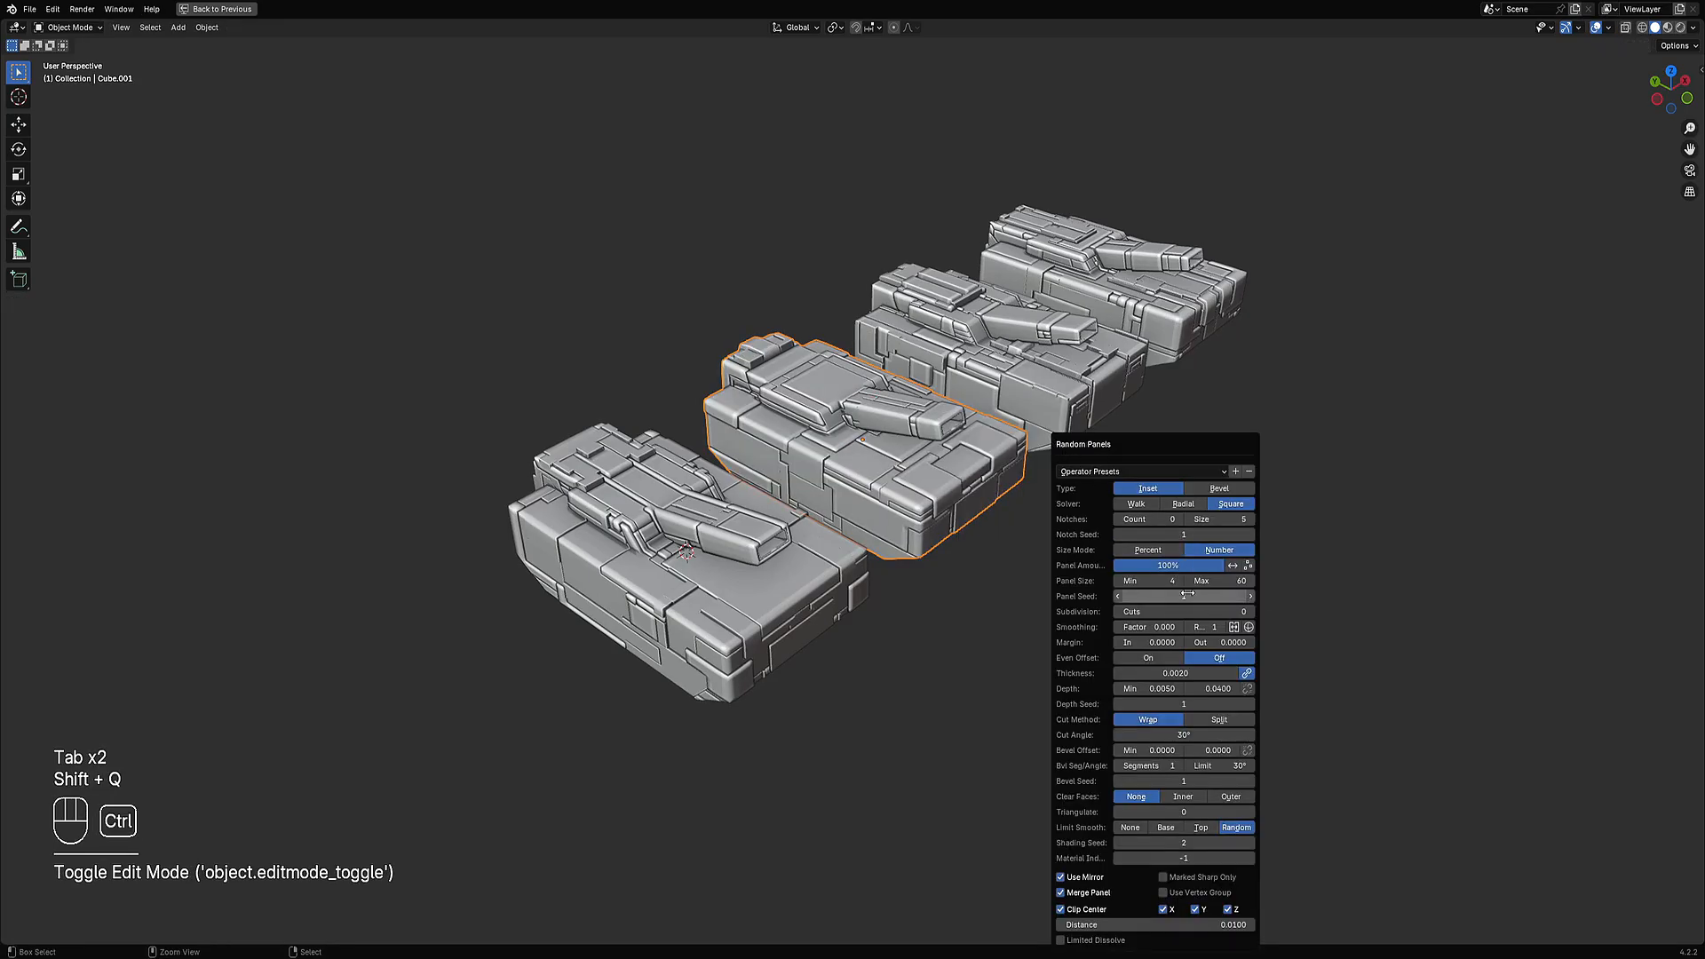
pyautogui.keyDown('ctrl'); pyautogui.scroll(4, 1188, 595); pyautogui.keyUp('ctrl')
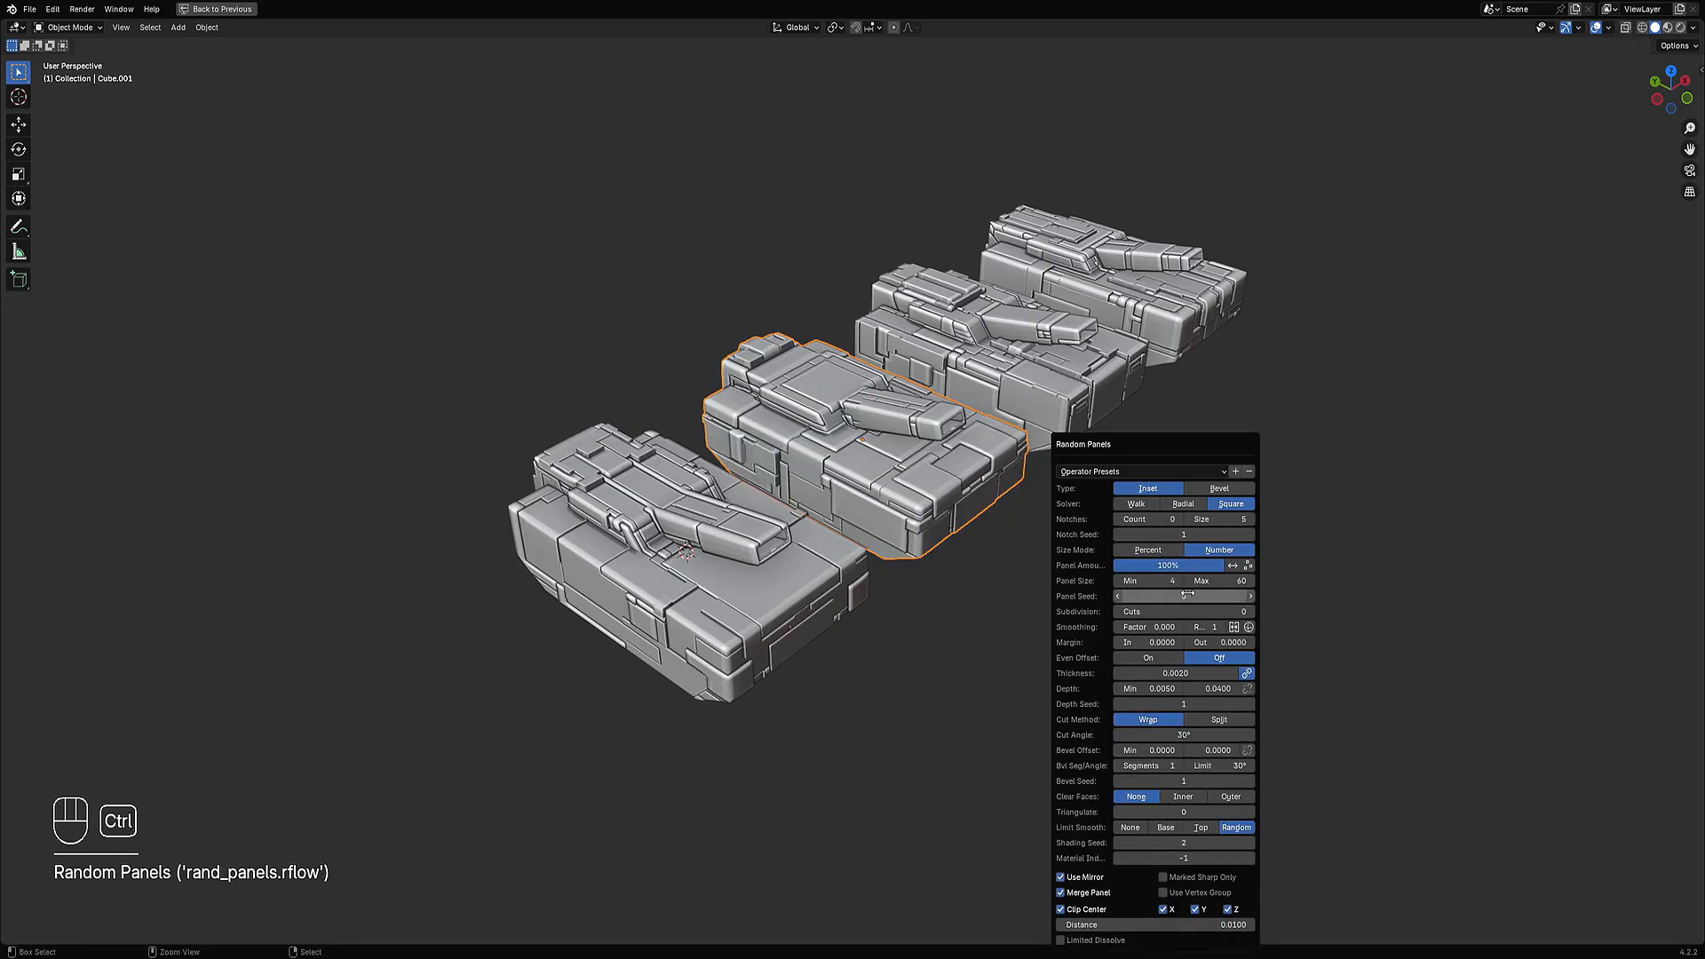
pyautogui.keyDown('ctrl'); pyautogui.scroll(1, 1189, 595); pyautogui.keyUp('ctrl')
pyautogui.keyDown('ctrl'); pyautogui.scroll(2, 1188, 595); pyautogui.keyUp('ctrl')
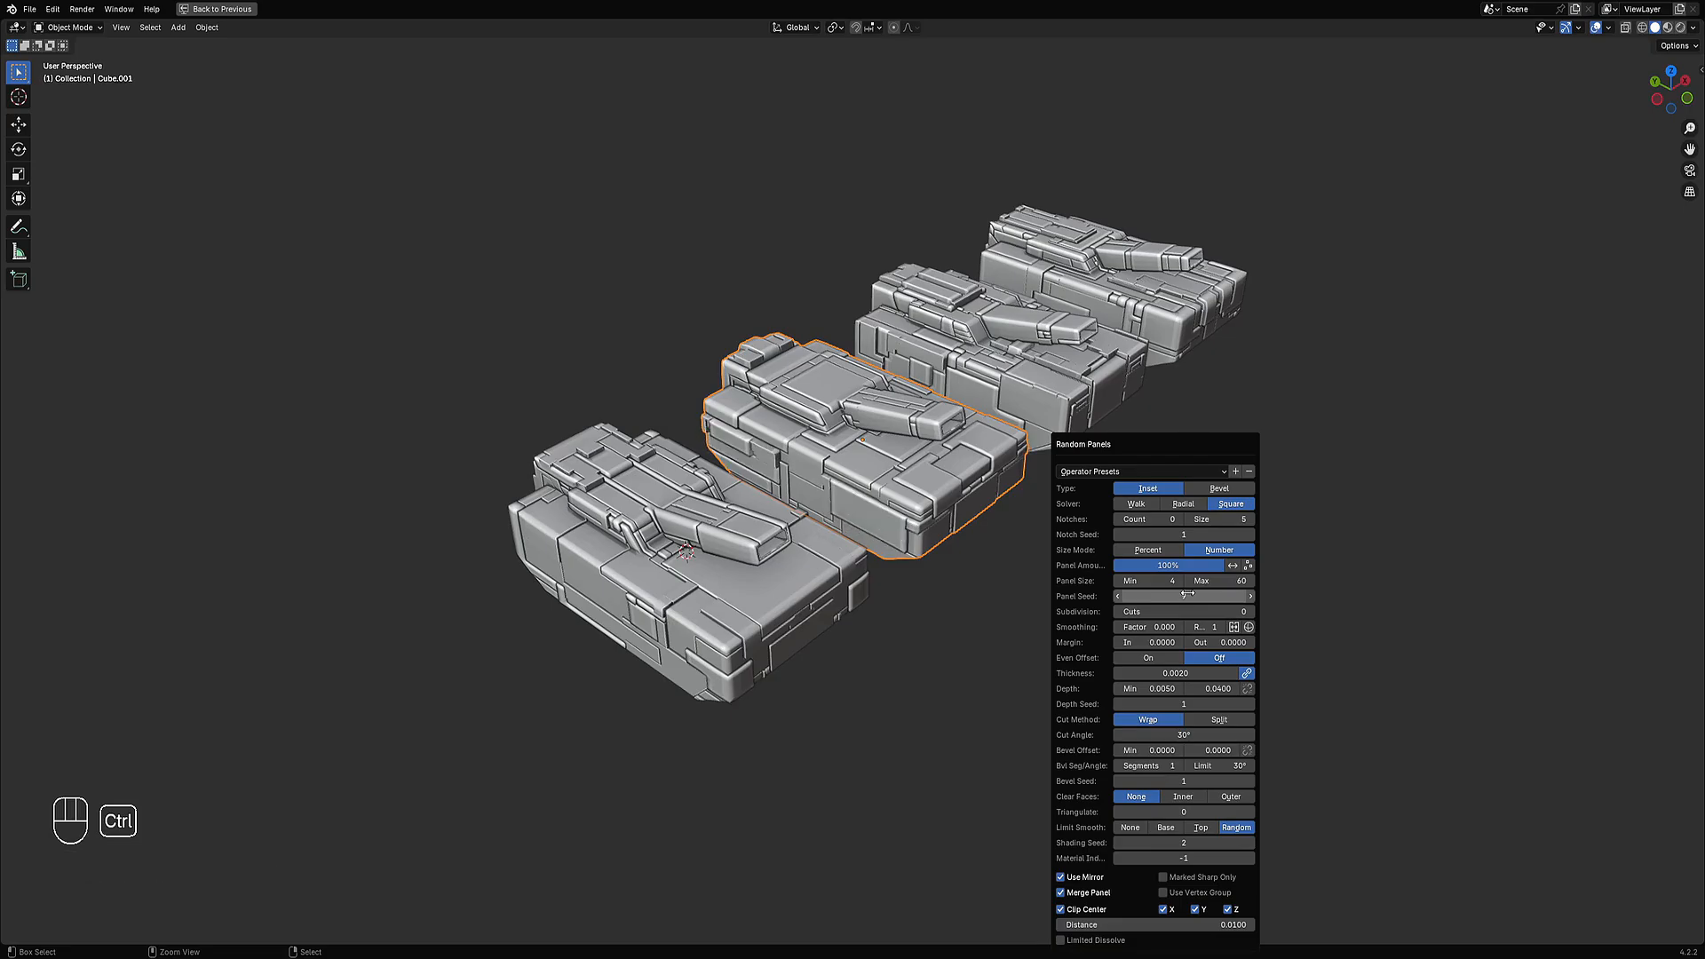
# Raise the panel seed of Cube.001's hull side panels further to vary their layout.
pyautogui.keyDown('ctrl'); pyautogui.scroll(5, 1189, 595); pyautogui.keyUp('ctrl')
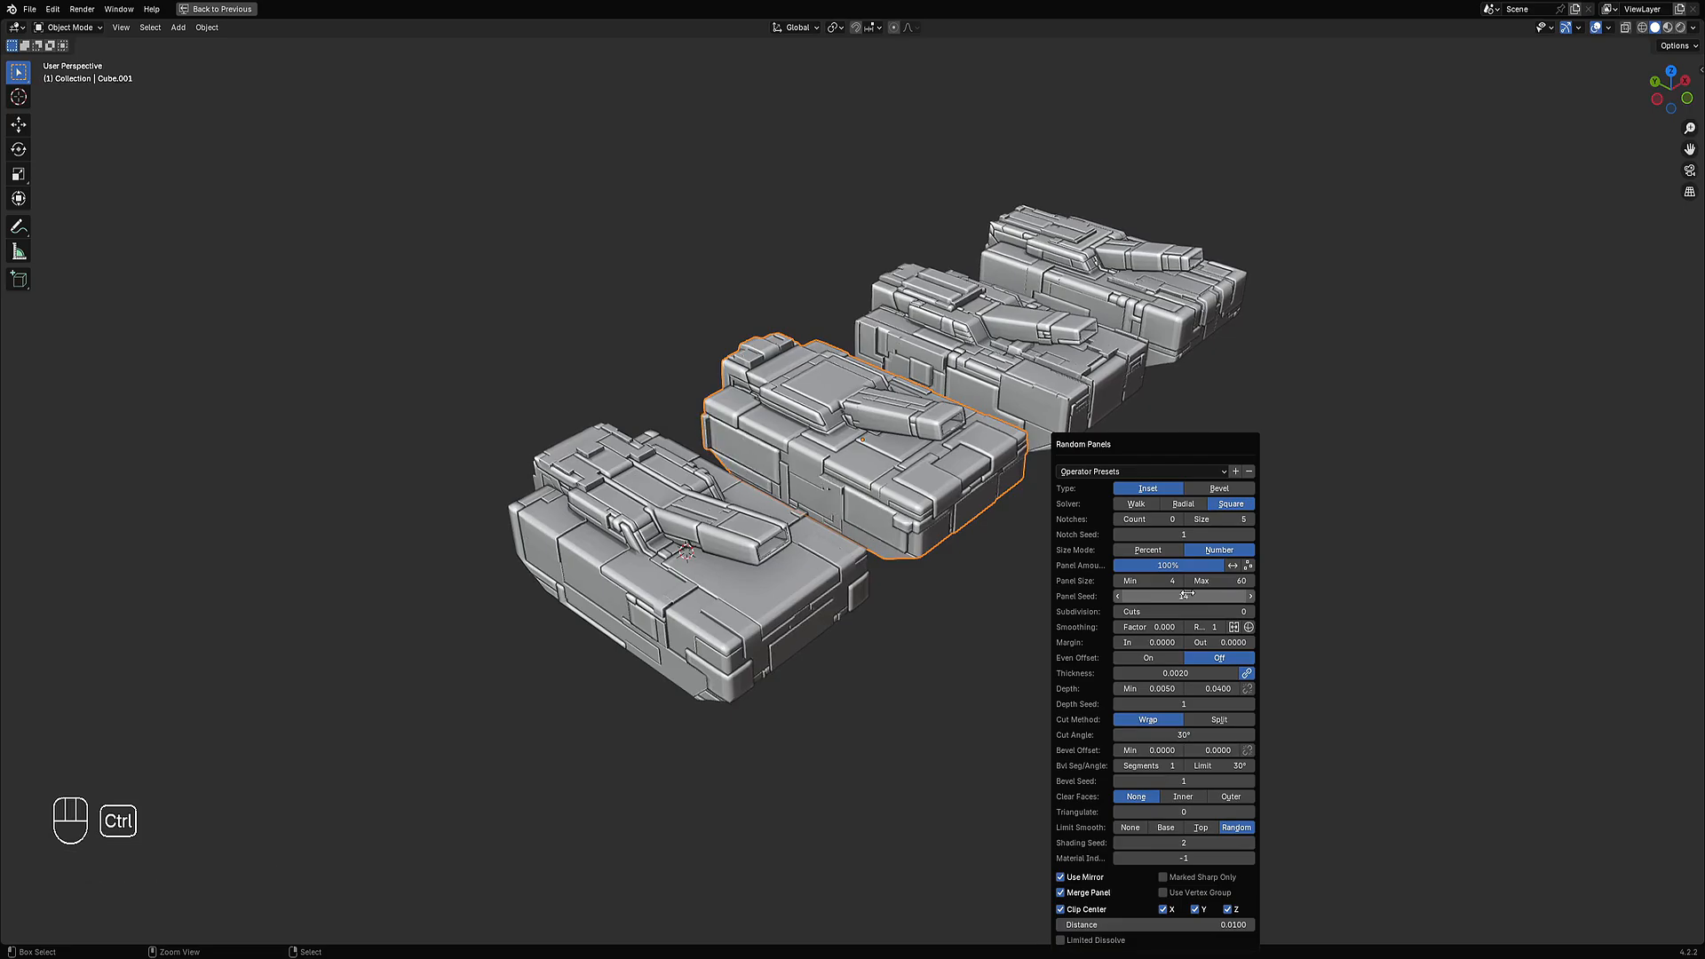
pyautogui.keyDown('ctrl'); pyautogui.scroll(5, 1188, 595); pyautogui.keyUp('ctrl')
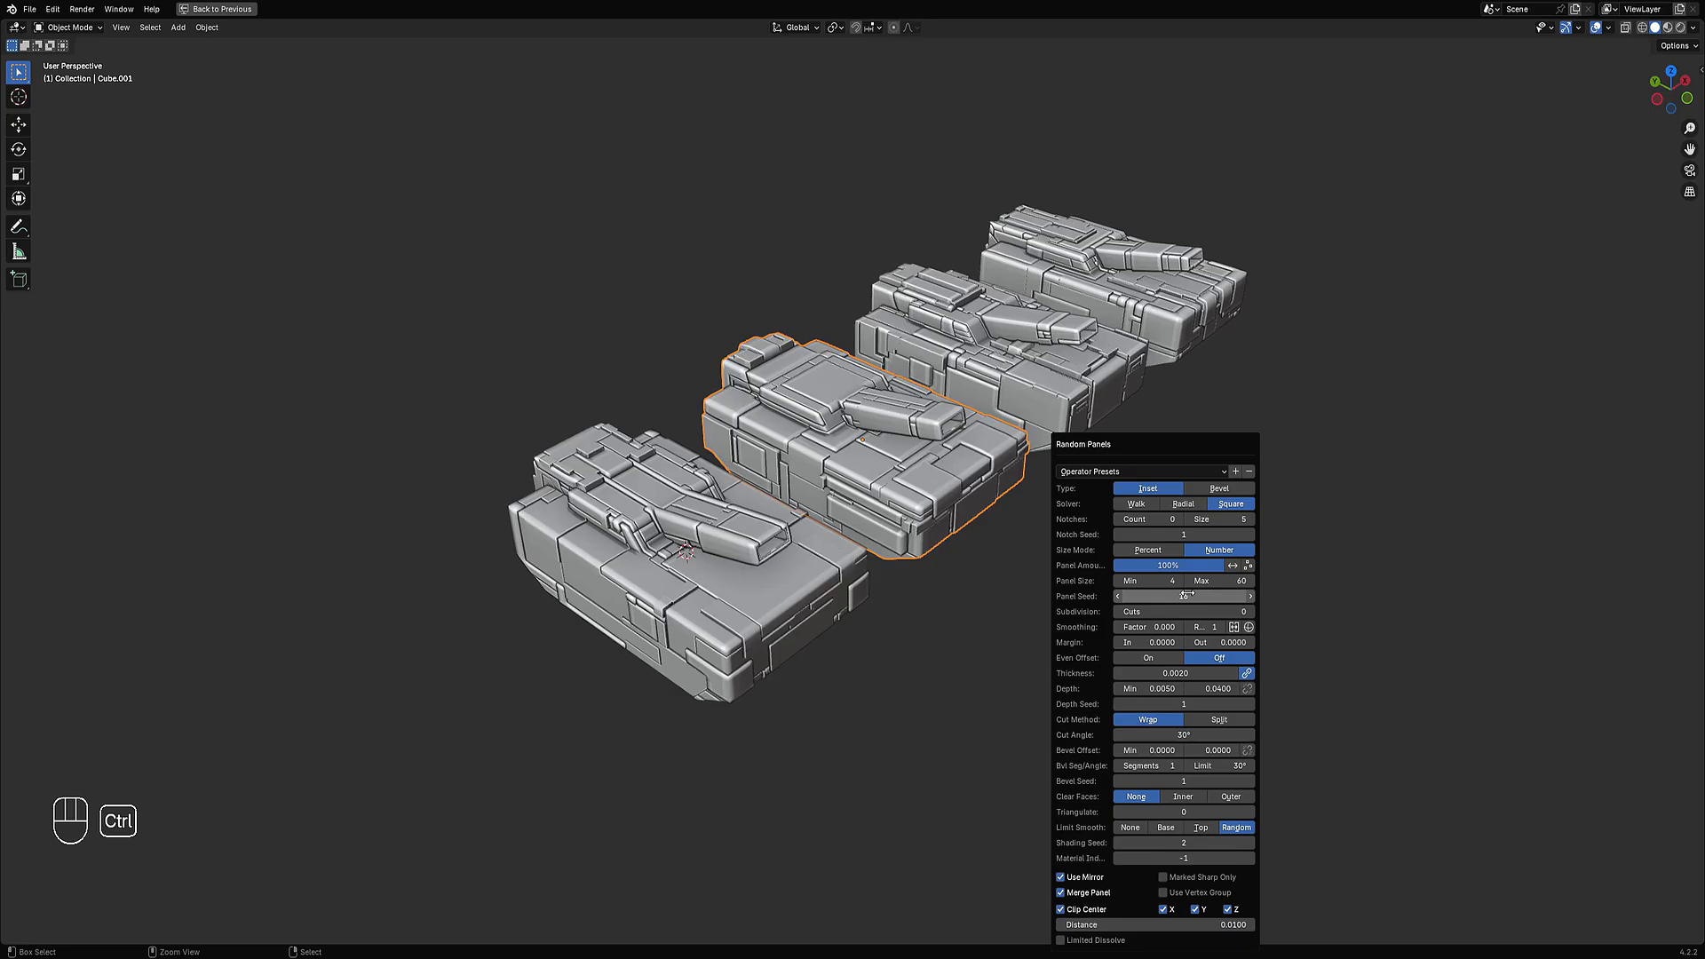
pyautogui.moveTo(737, 622); pyautogui.dragTo(933, 537, button='middle')
pyautogui.scroll(-3, 756, 421)
pyautogui.scroll(1, 933, 539)
# Select the original tank (Cube) and pick its hull side faces as the target for random panels.
pyautogui.click(879, 541)
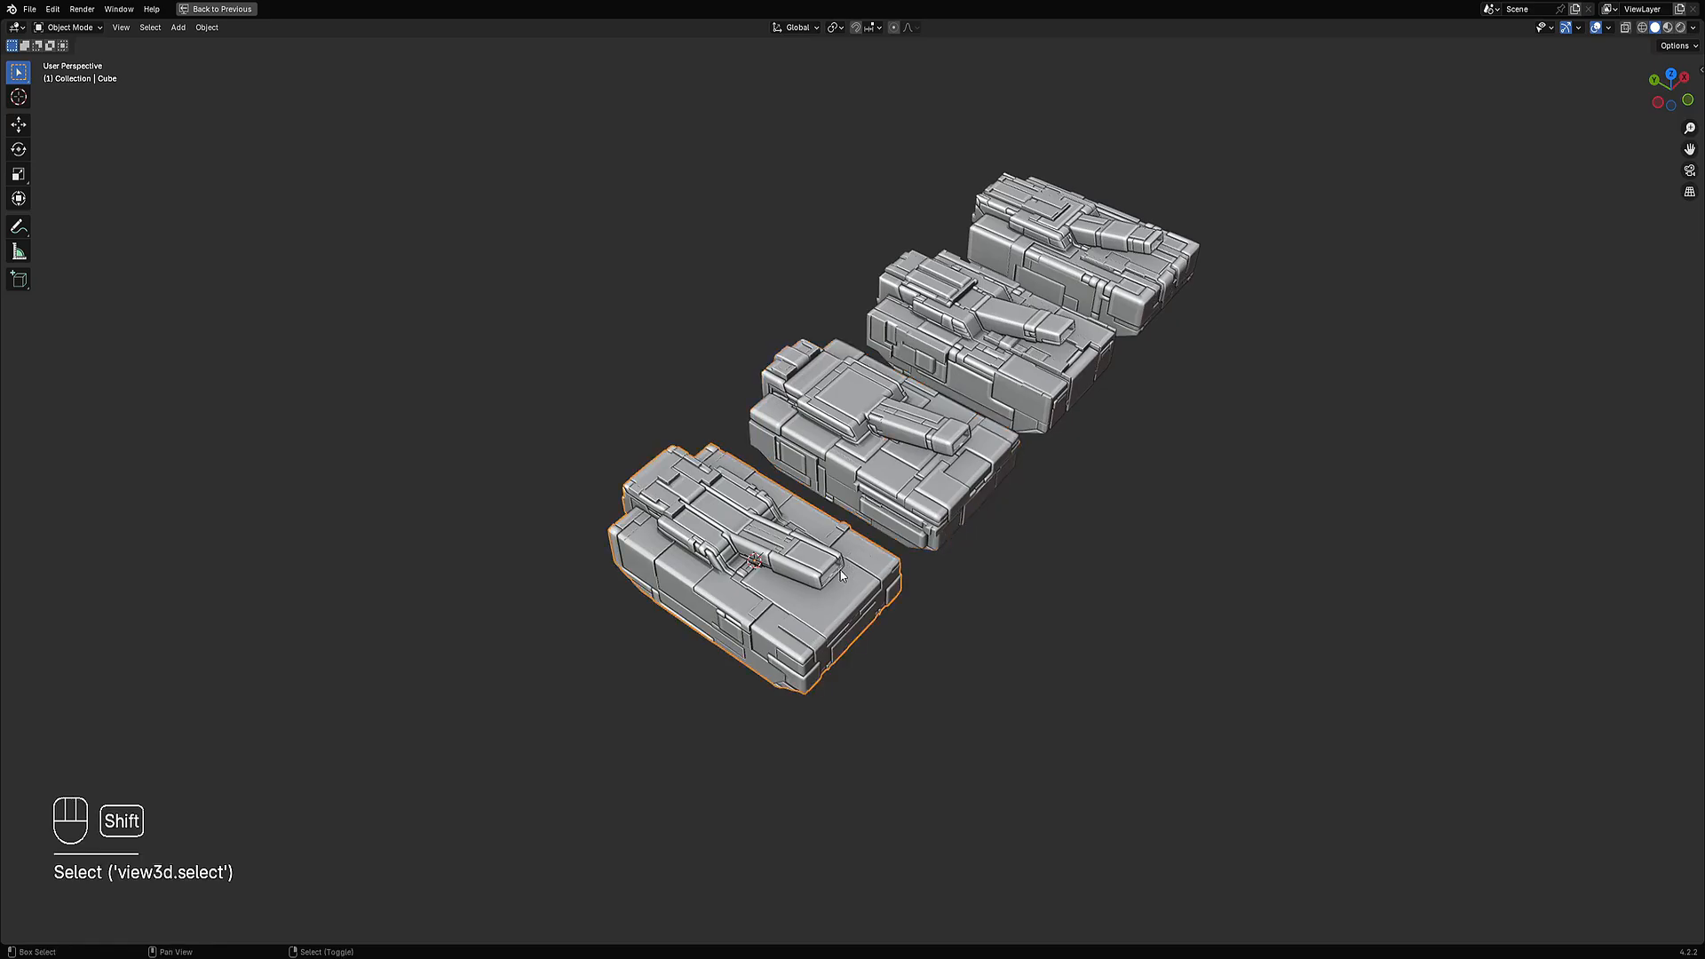
pyautogui.scroll(3, 877, 538)
pyautogui.press('Tab')
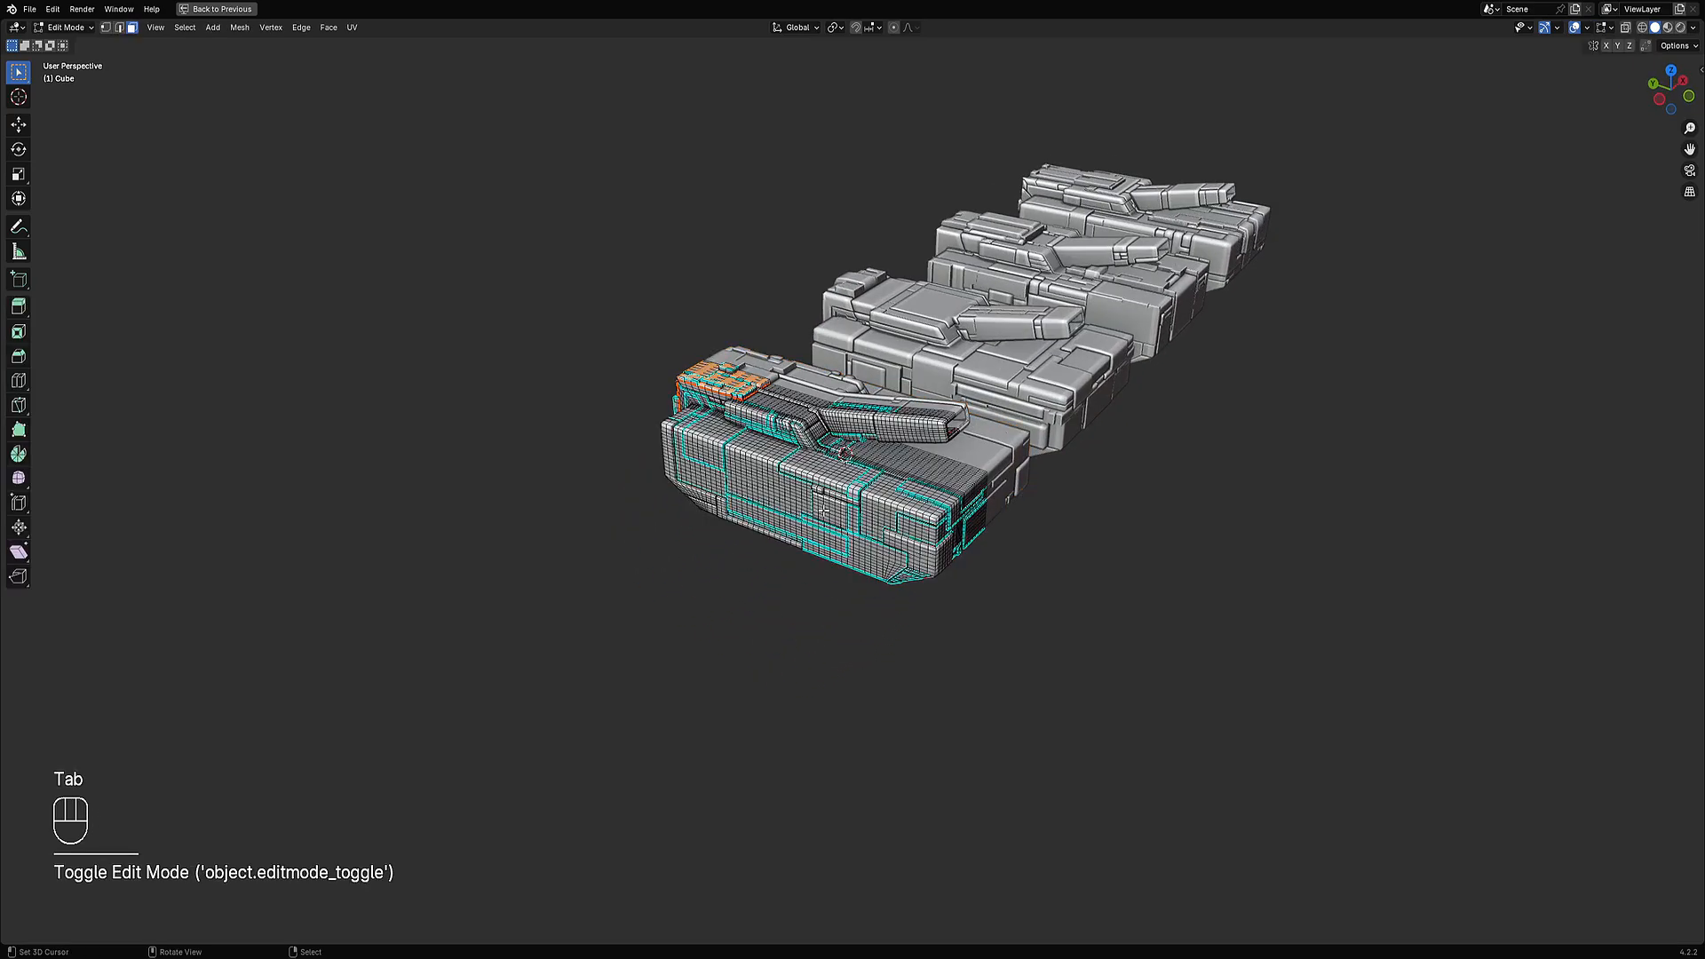
pyautogui.rightClick(772, 496)
pyautogui.keyDown('shift'); pyautogui.moveTo(688, 476); pyautogui.dragTo(707, 549, button='middle'); pyautogui.keyUp('shift')
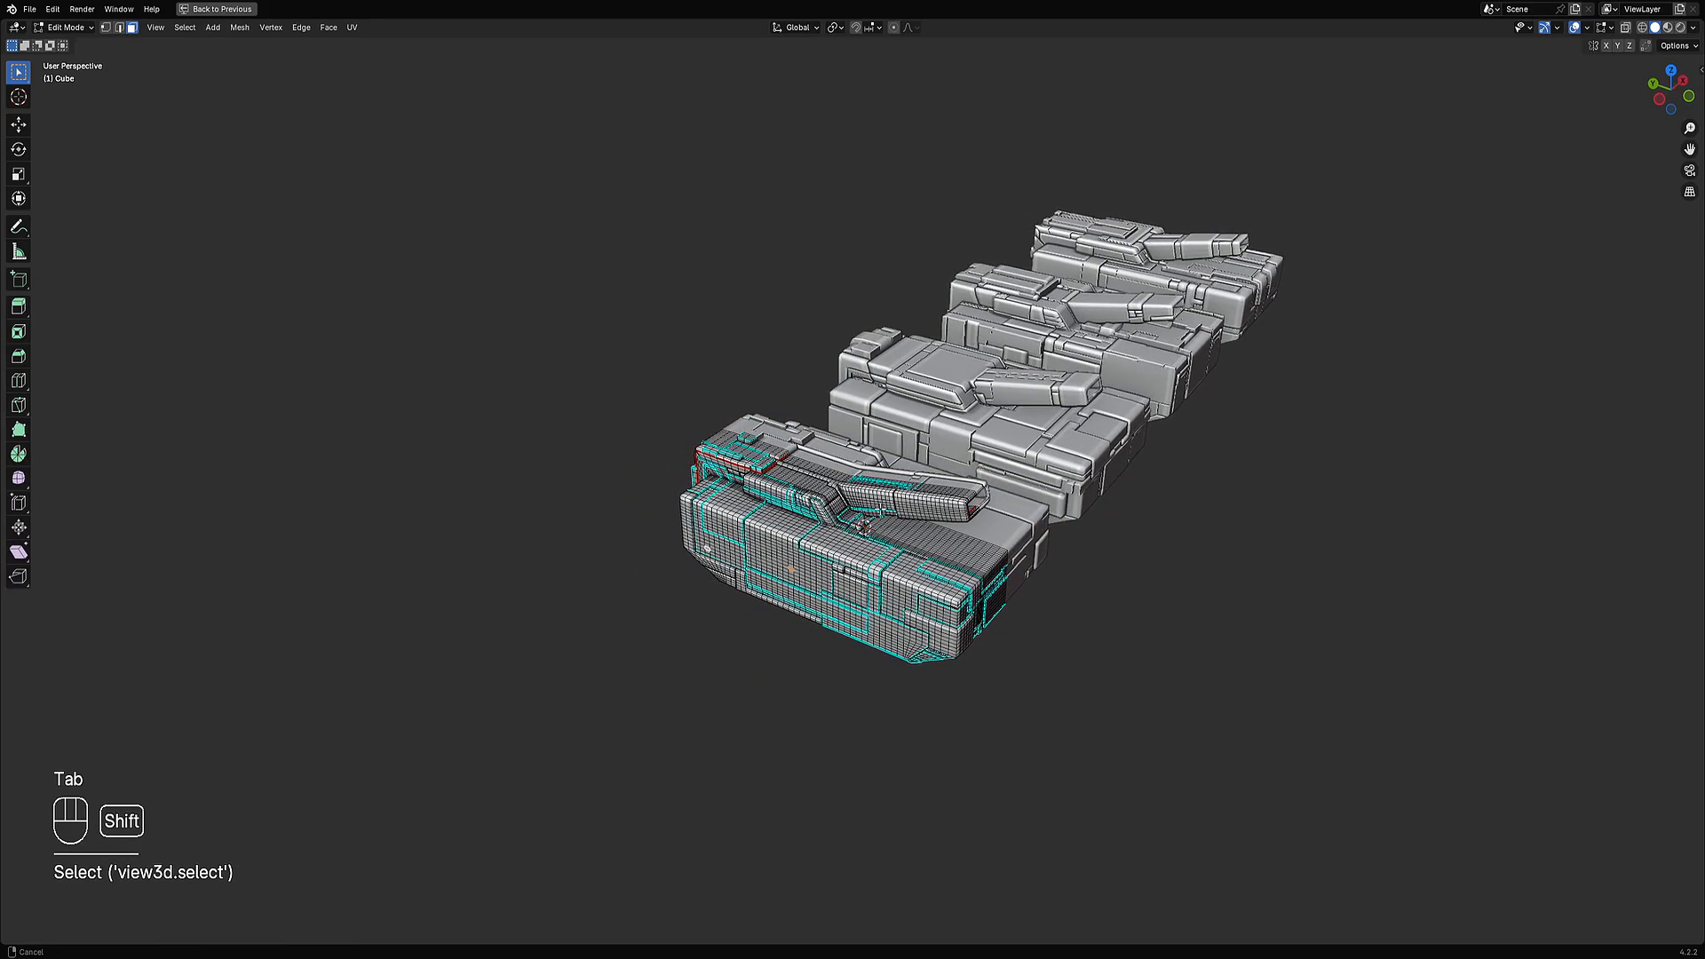
pyautogui.press('Tab')
pyautogui.scroll(1, 957, 520)
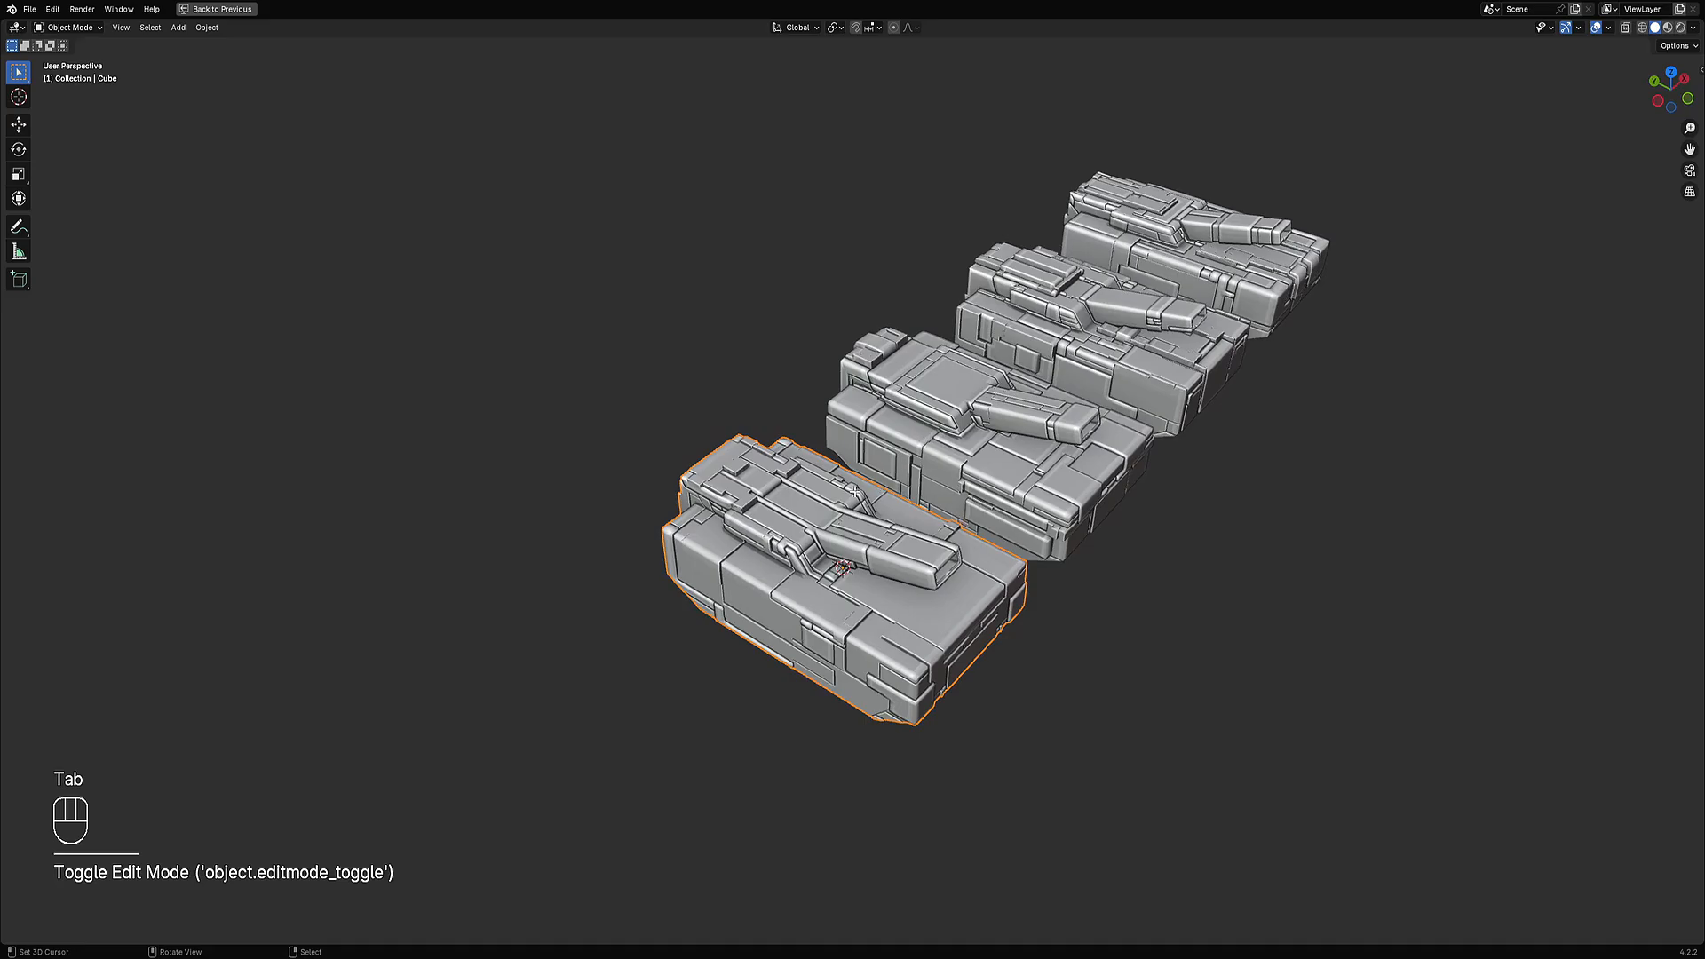
pyautogui.press('Tab')
pyautogui.keyDown('shift'); pyautogui.rightClick(719, 540); pyautogui.keyUp('shift')
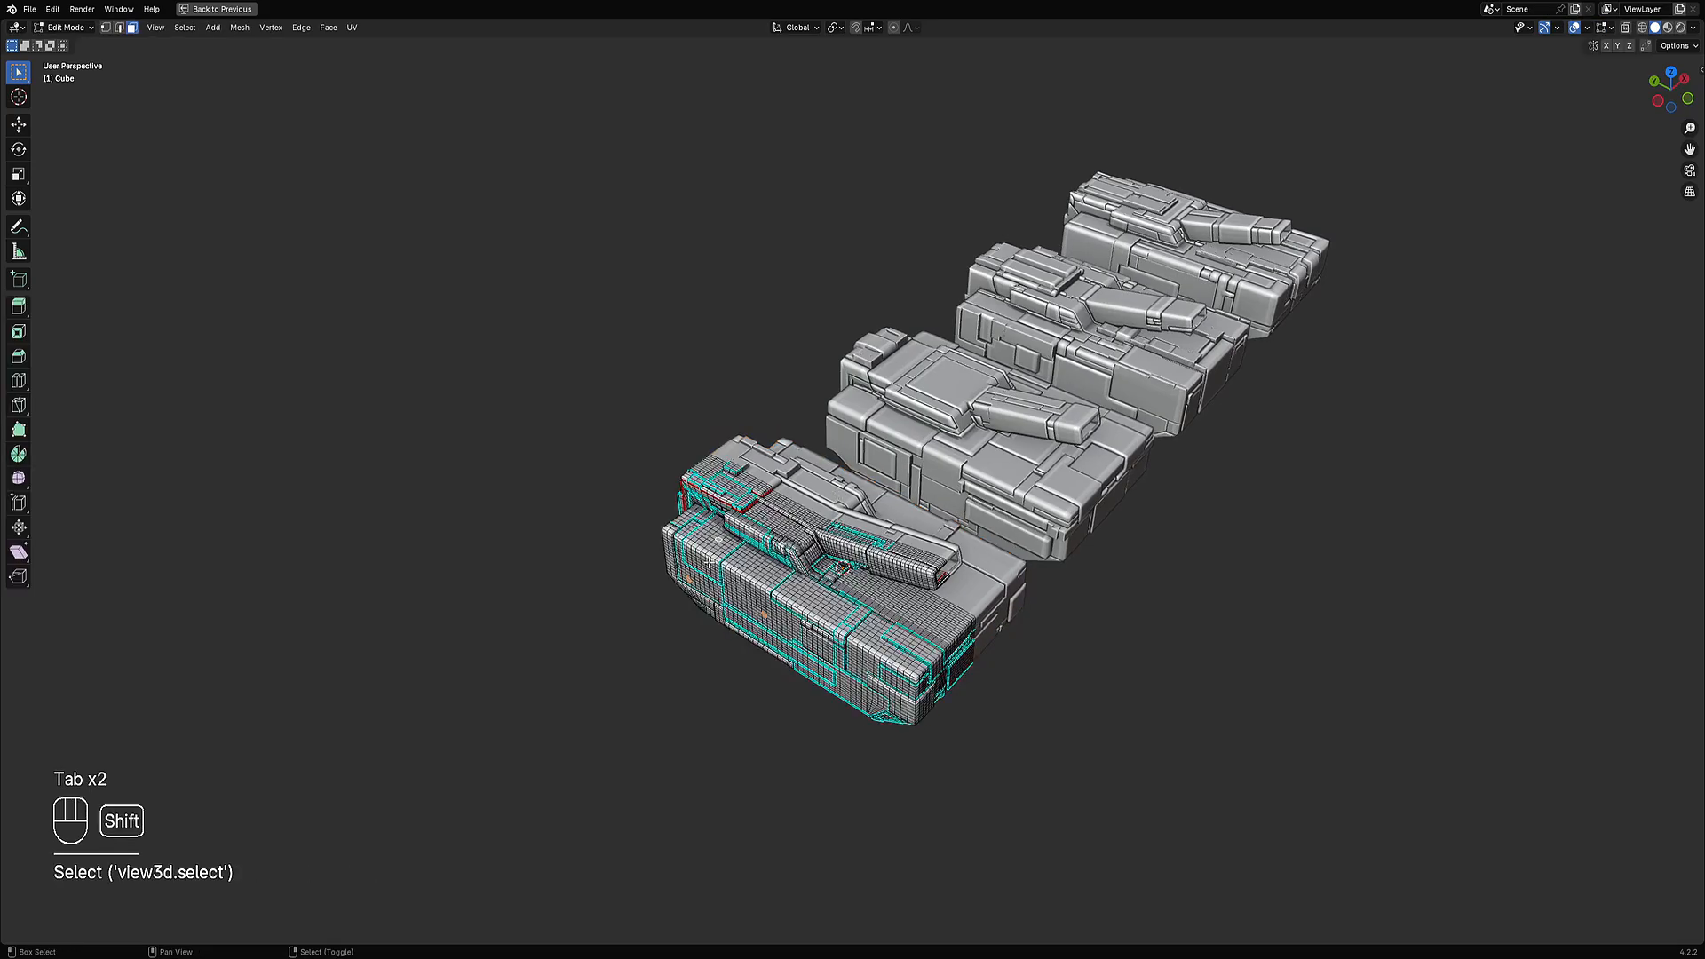
pyautogui.press('Tab')
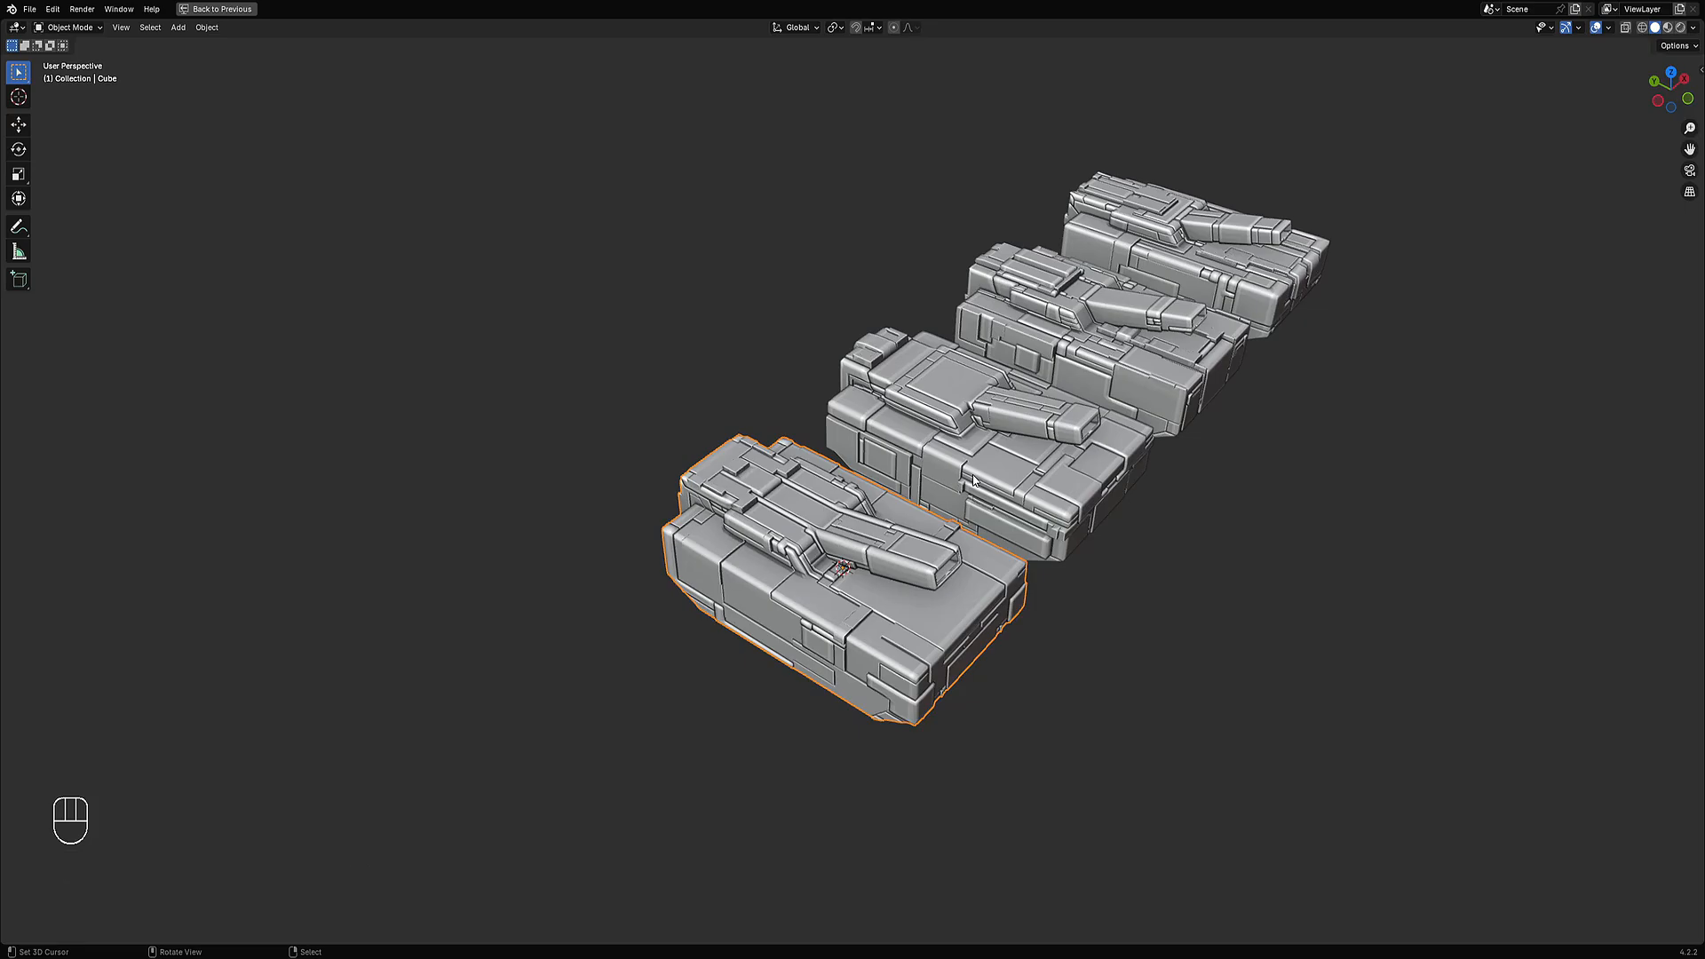
pyautogui.scroll(-2, 1019, 411)
pyautogui.moveTo(1019, 410)
pyautogui.mouseDown(button='middle')
pyautogui.moveTo(1031, 470)
pyautogui.moveTo(1012, 382)
pyautogui.moveTo(1010, 398)
pyautogui.mouseUp(button='middle')
pyautogui.scroll(2, 1029, 465)
pyautogui.hotkey('shift', 'q')
pyautogui.click(968, 371)
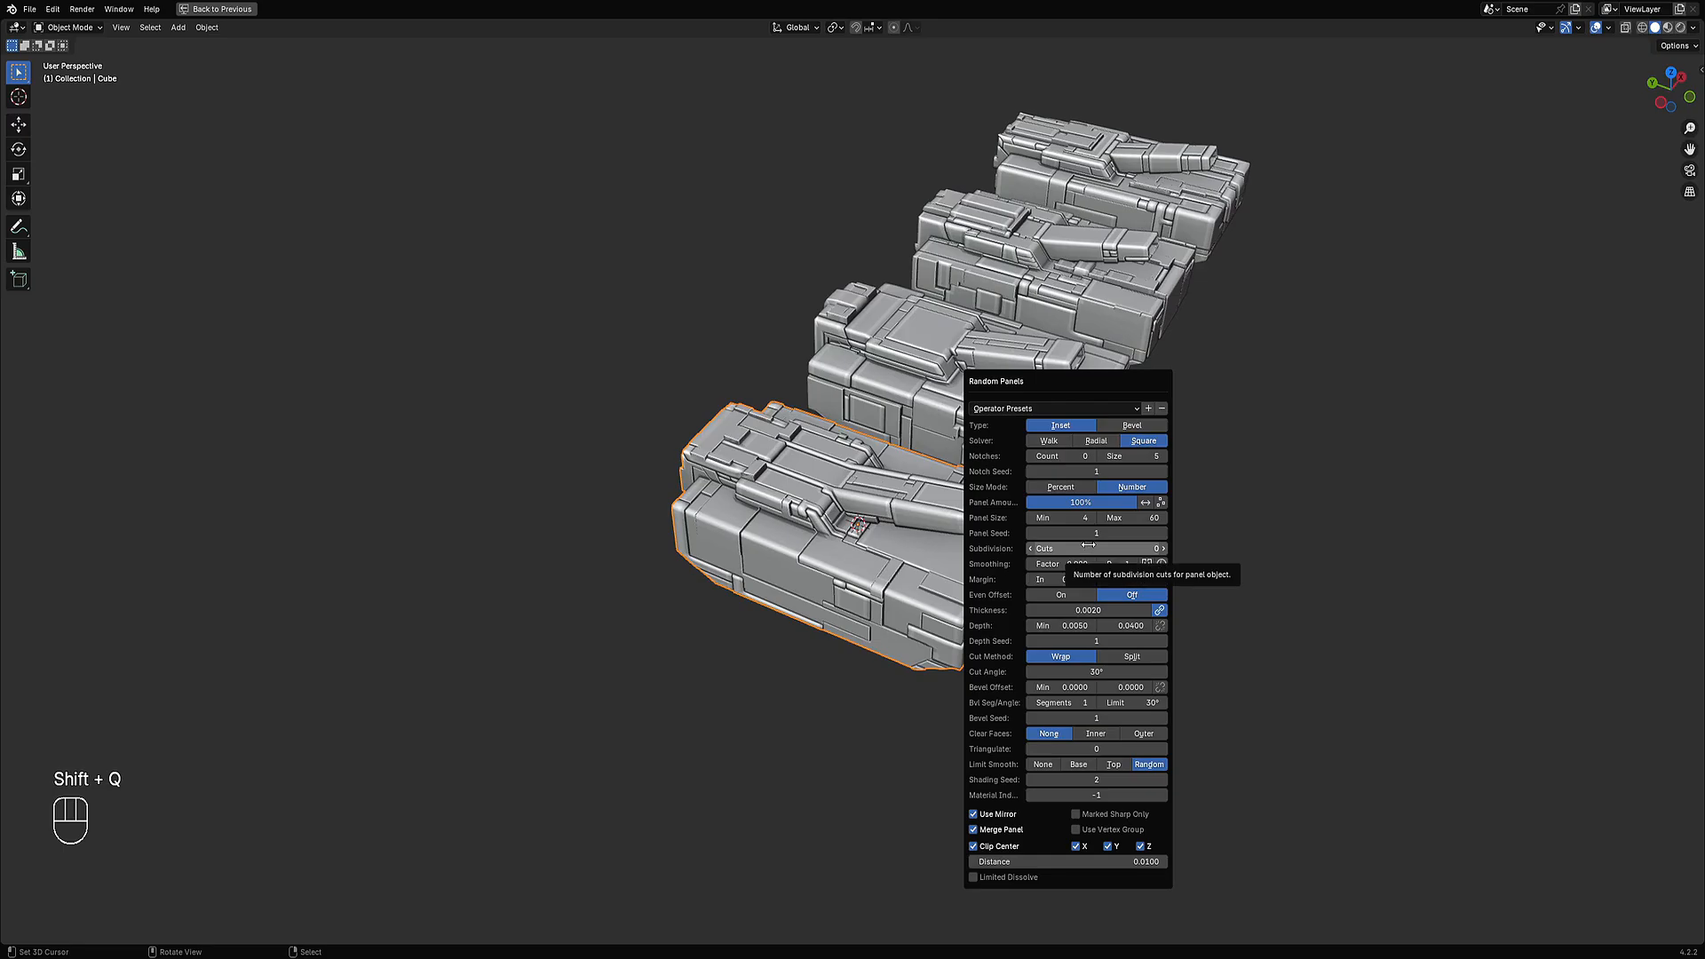
pyautogui.keyDown('ctrl'); pyautogui.scroll(1, 1090, 553); pyautogui.keyUp('ctrl')
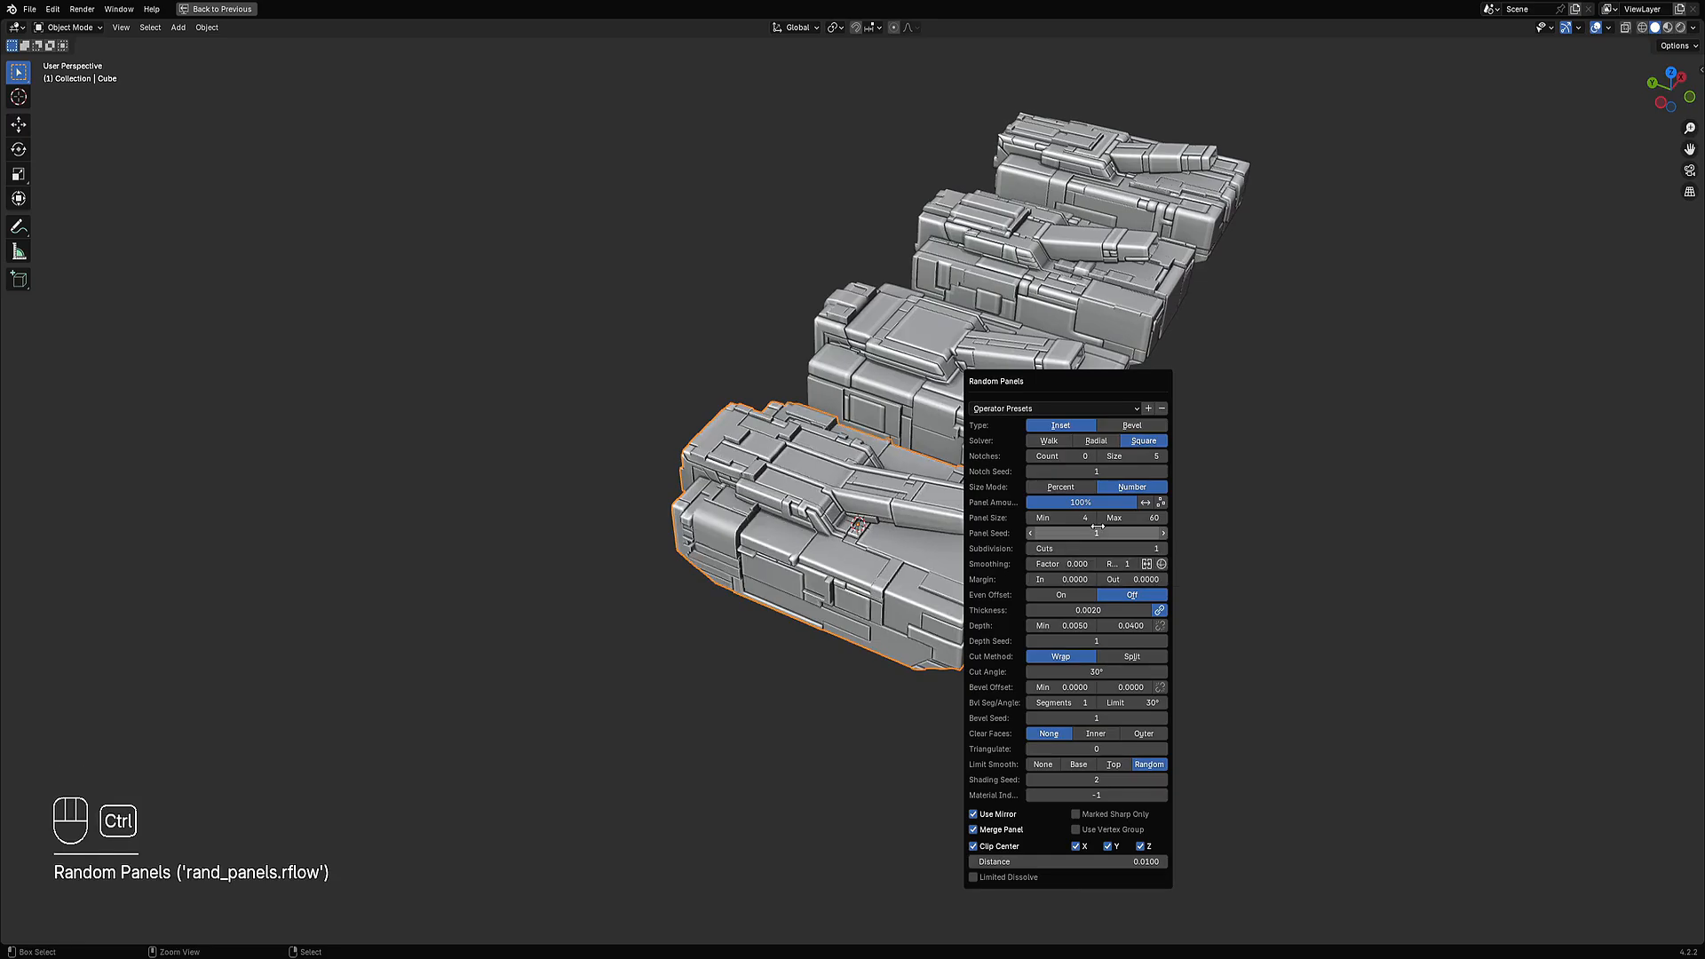
pyautogui.moveTo(553, 625); pyautogui.dragTo(880, 496, button='middle')
pyautogui.hotkey('ctrl', 'z')
# Apply Random Panels to Cube's selected hull side faces and raise the panel seed to vary the layout.
pyautogui.scroll(2, 881, 495)
pyautogui.hotkey('shift', 'q')
pyautogui.click(1057, 396)
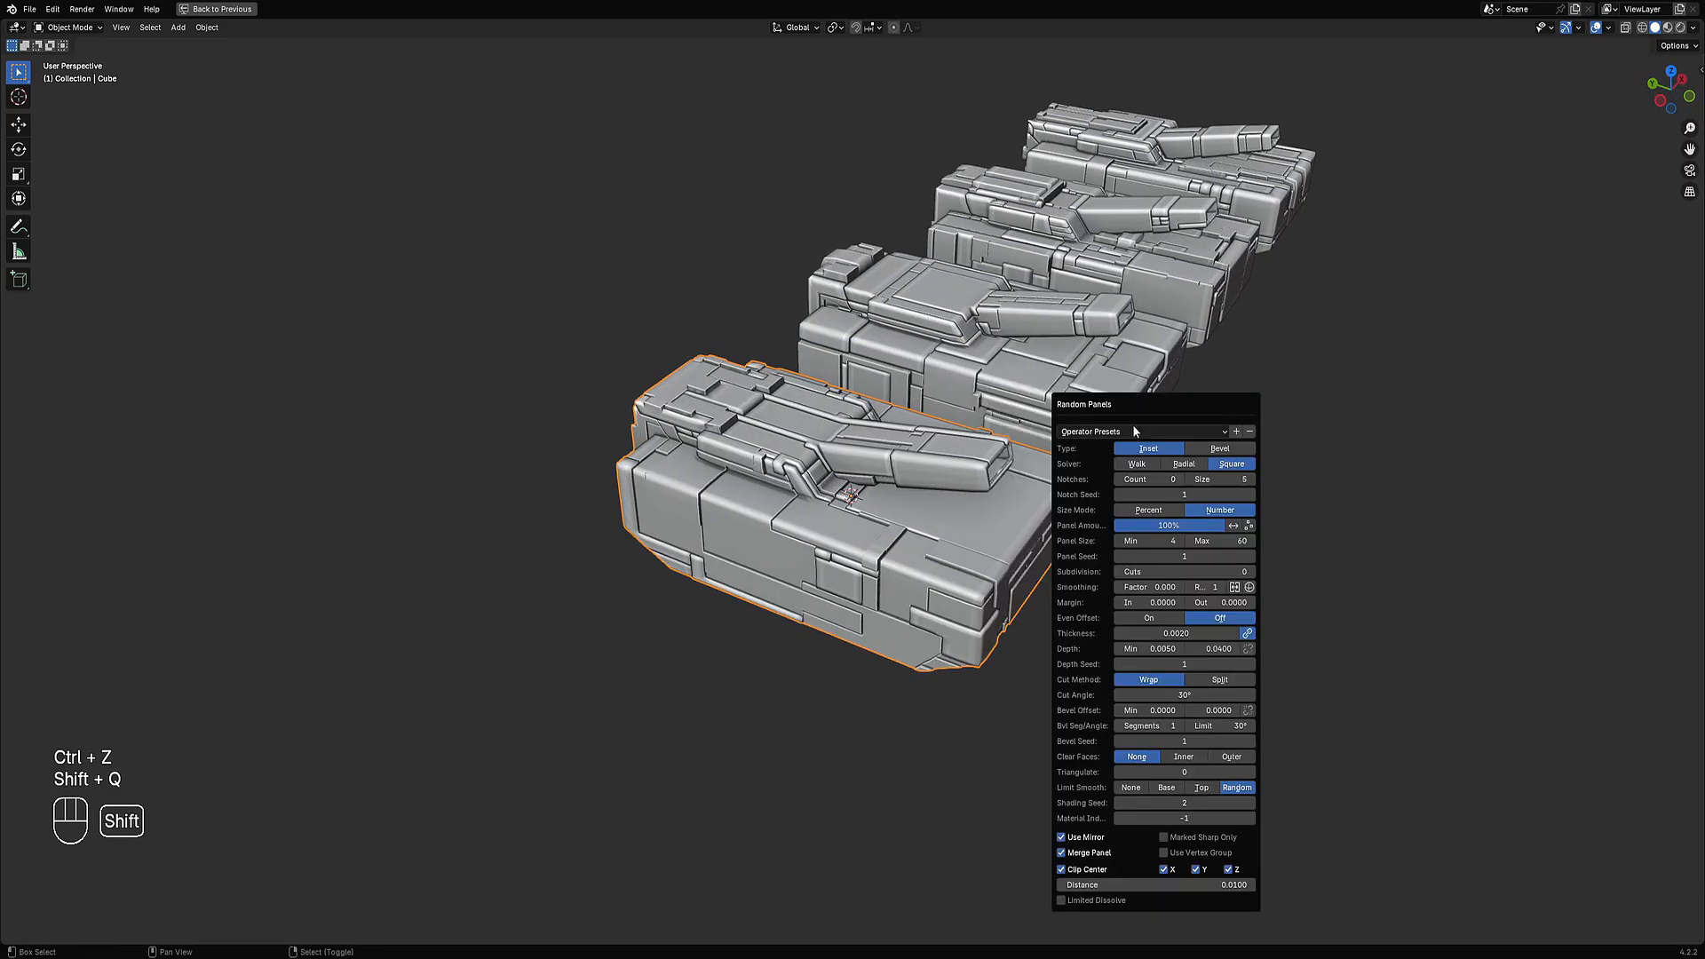
pyautogui.keyDown('ctrl'); pyautogui.scroll(4, 1187, 554); pyautogui.keyUp('ctrl')
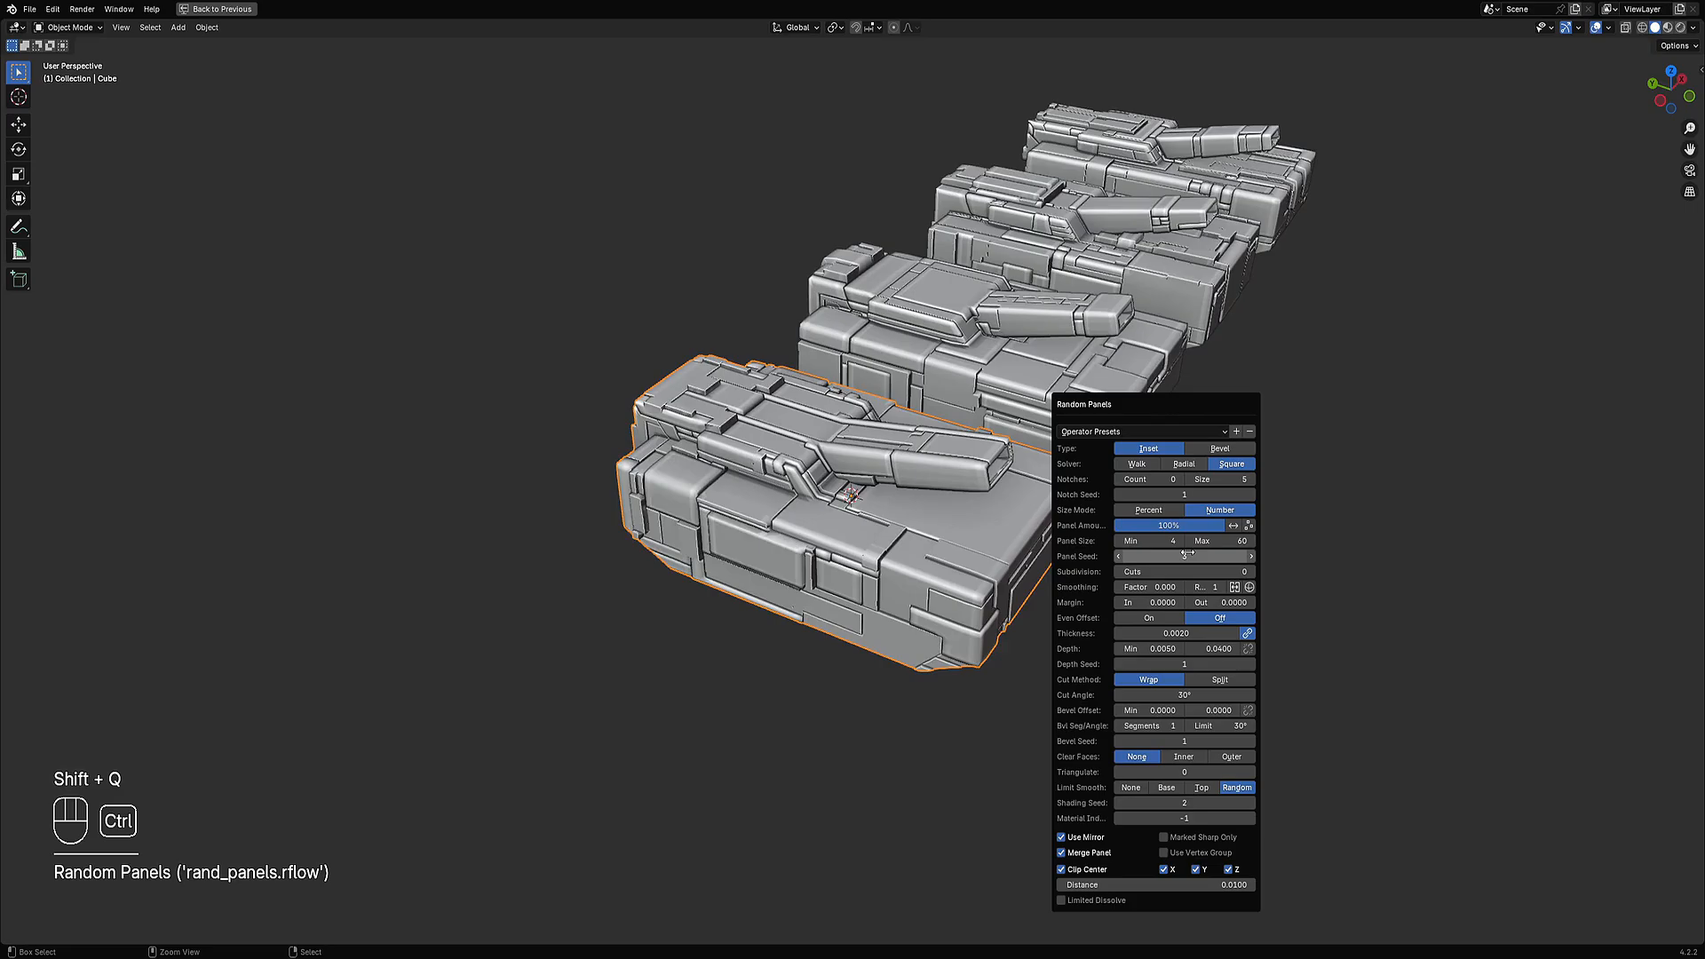
pyautogui.keyDown('ctrl'); pyautogui.scroll(-1, 1188, 554); pyautogui.keyUp('ctrl')
pyautogui.scroll(-2, 736, 401)
pyautogui.moveTo(736, 401); pyautogui.dragTo(1039, 502, button='middle')
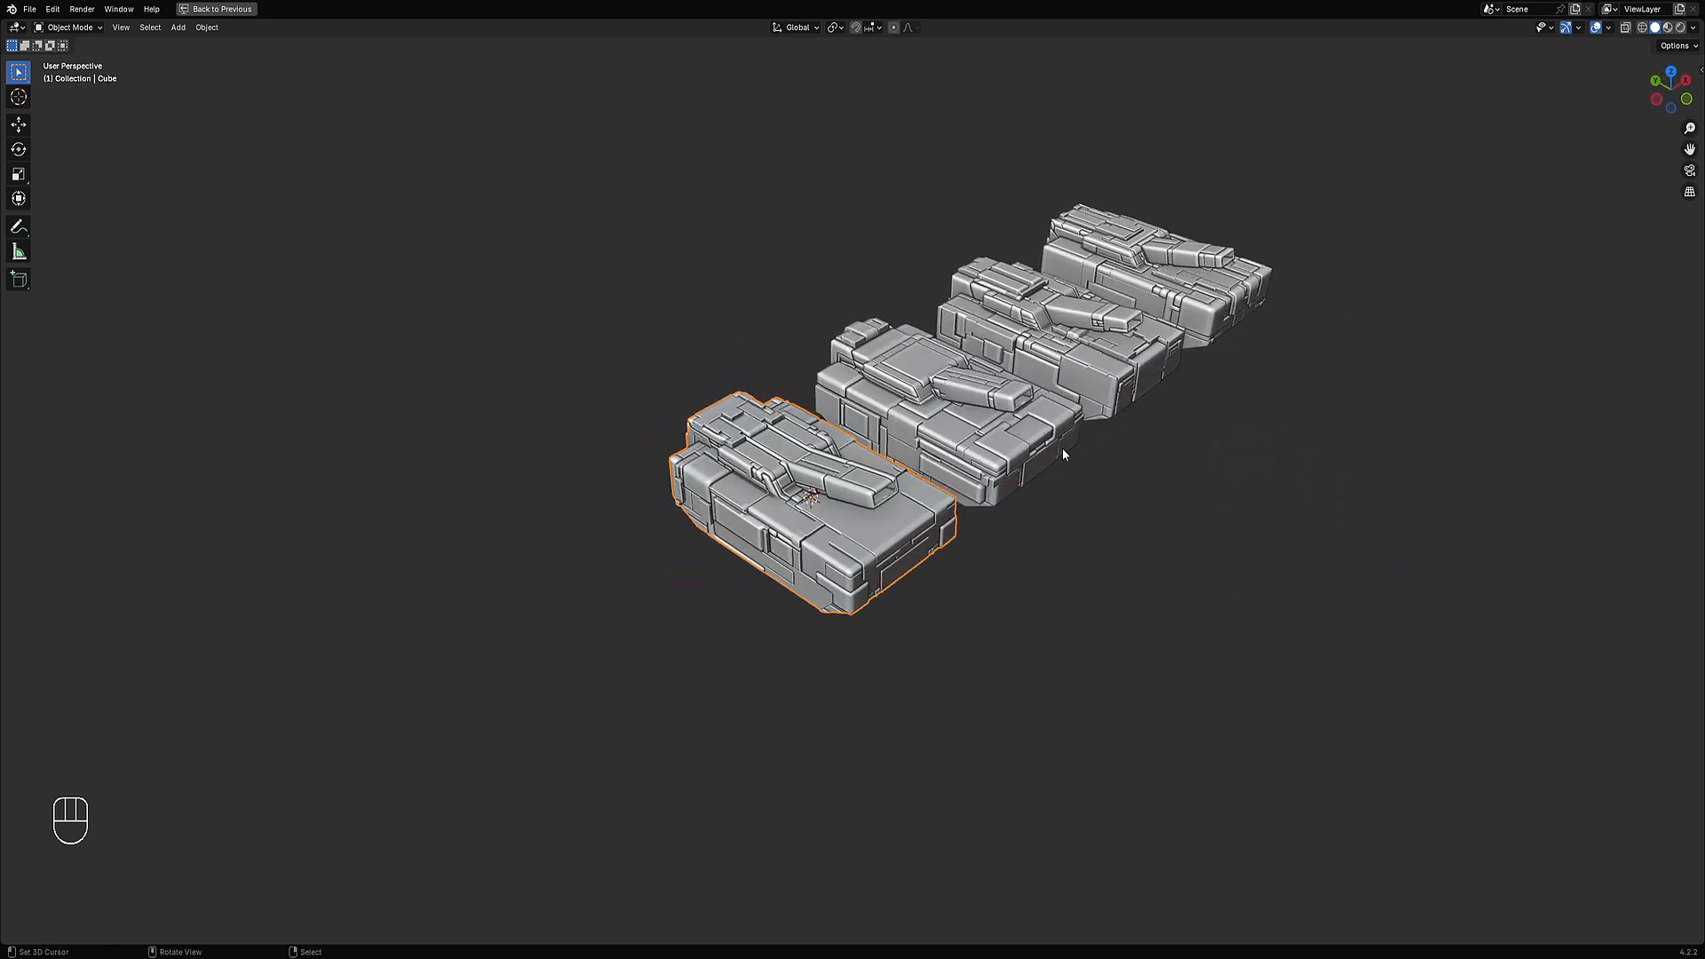
# Deselect all vehicles and save the file.
pyautogui.scroll(-1, 1063, 455)
pyautogui.keyDown('shift'); pyautogui.moveTo(1061, 356); pyautogui.dragTo(1005, 440, button='middle'); pyautogui.keyUp('shift')
pyautogui.hotkey('alt', 'a')
pyautogui.keyDown('shift'); pyautogui.moveTo(932, 587); pyautogui.dragTo(924, 563, button='middle'); pyautogui.keyUp('shift')
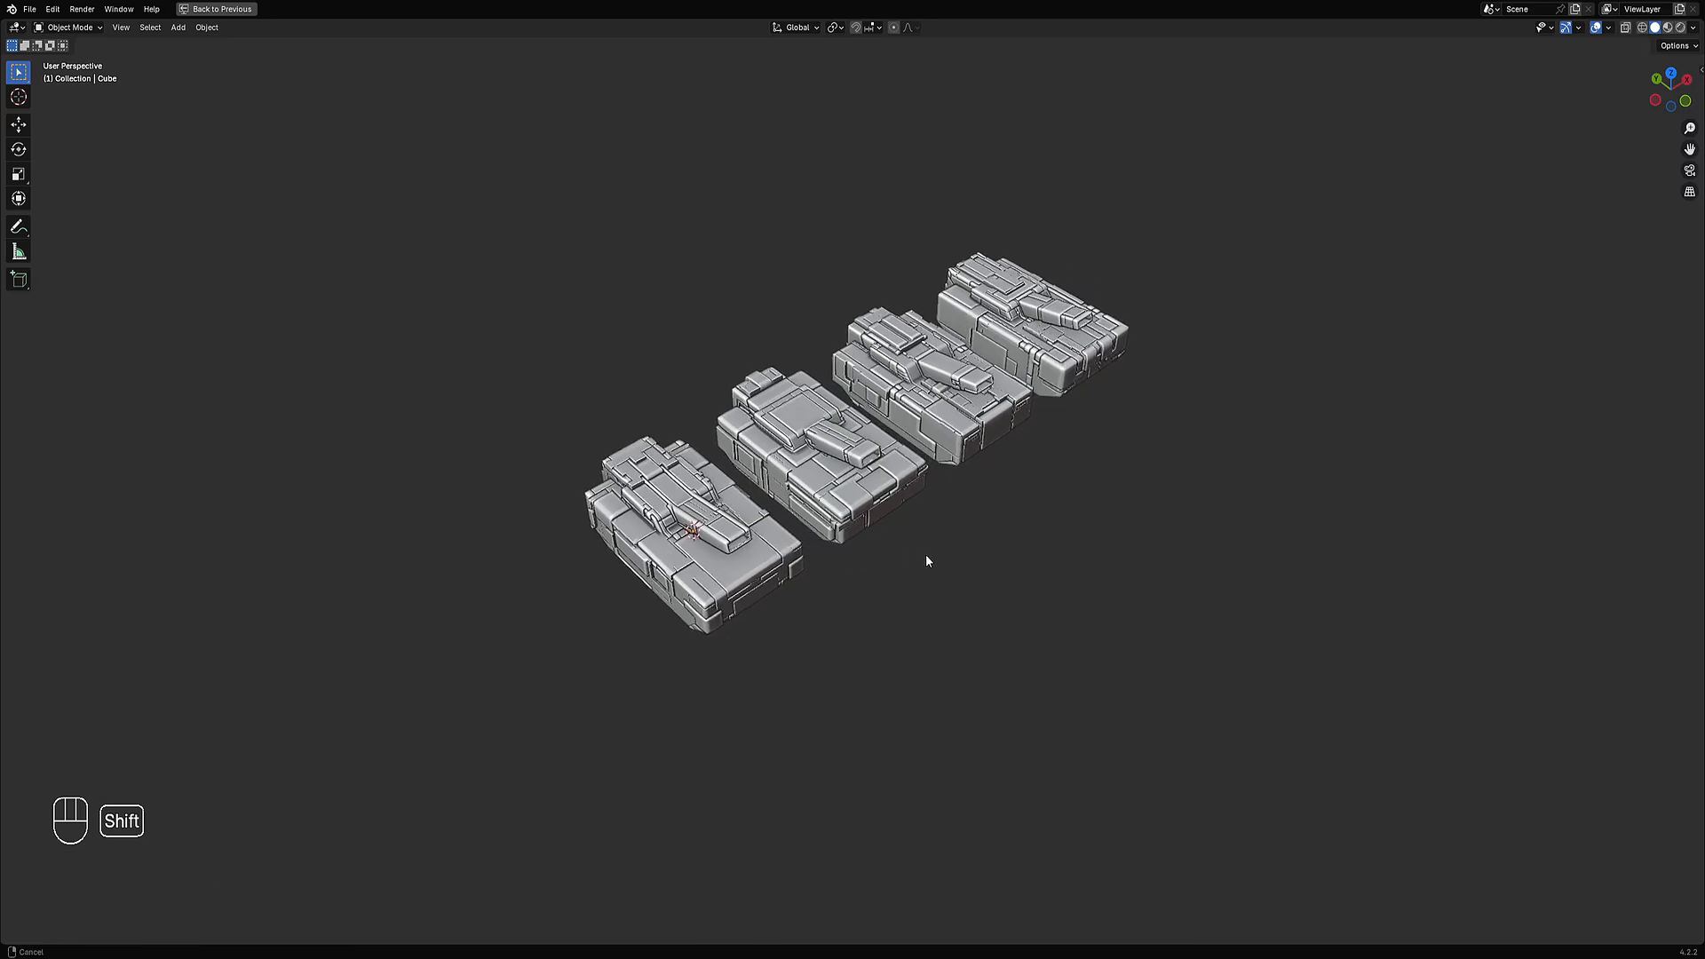
pyautogui.keyDown('alt'); pyautogui.moveTo(1046, 456); pyautogui.dragTo(915, 462, button='middle'); pyautogui.keyUp('alt')
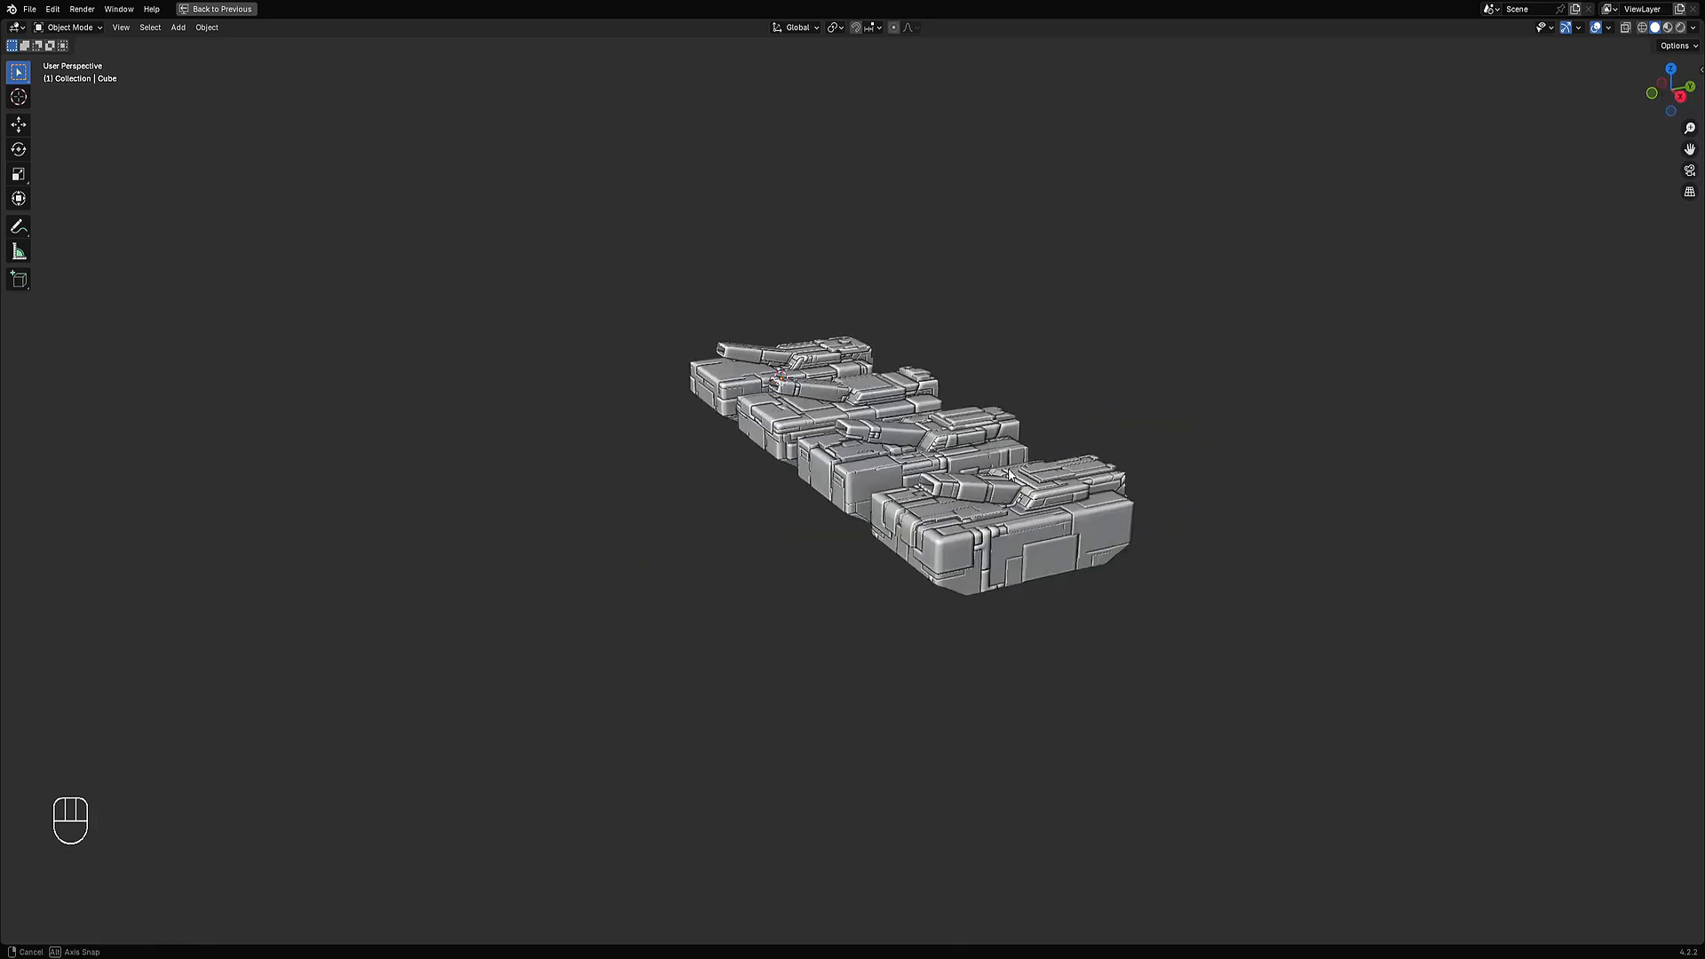
pyautogui.keyDown('shift'); pyautogui.moveTo(1021, 404); pyautogui.dragTo(1052, 437, button='middle'); pyautogui.keyUp('shift')
pyautogui.hotkey('ctrl', 's')
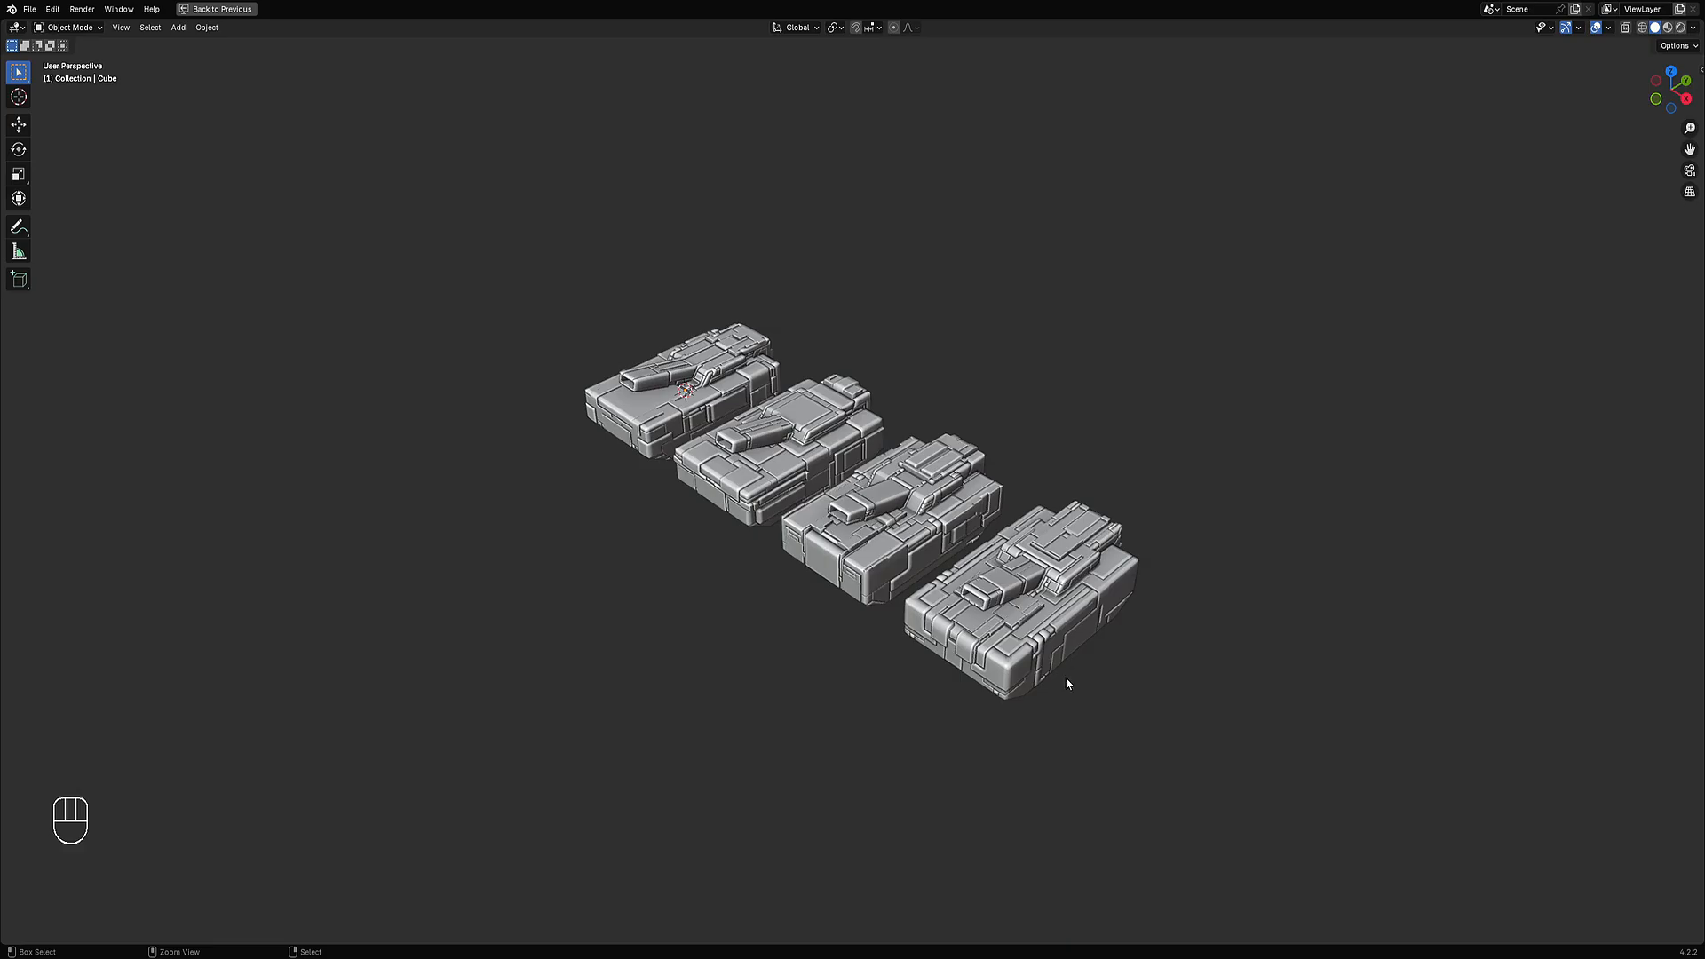
pyautogui.hotkey('ctrl', 's')
# Try Random VColor on all four vehicles together using the "no saturation value 3" preset.
pyautogui.moveTo(666, 507); pyautogui.dragTo(885, 477, button='middle')
pyautogui.keyDown('shift'); pyautogui.click(737, 560); pyautogui.keyUp('shift')
pyautogui.keyDown('shift'); pyautogui.click(866, 471); pyautogui.keyUp('shift')
pyautogui.keyDown('shift'); pyautogui.click(977, 391); pyautogui.keyUp('shift')
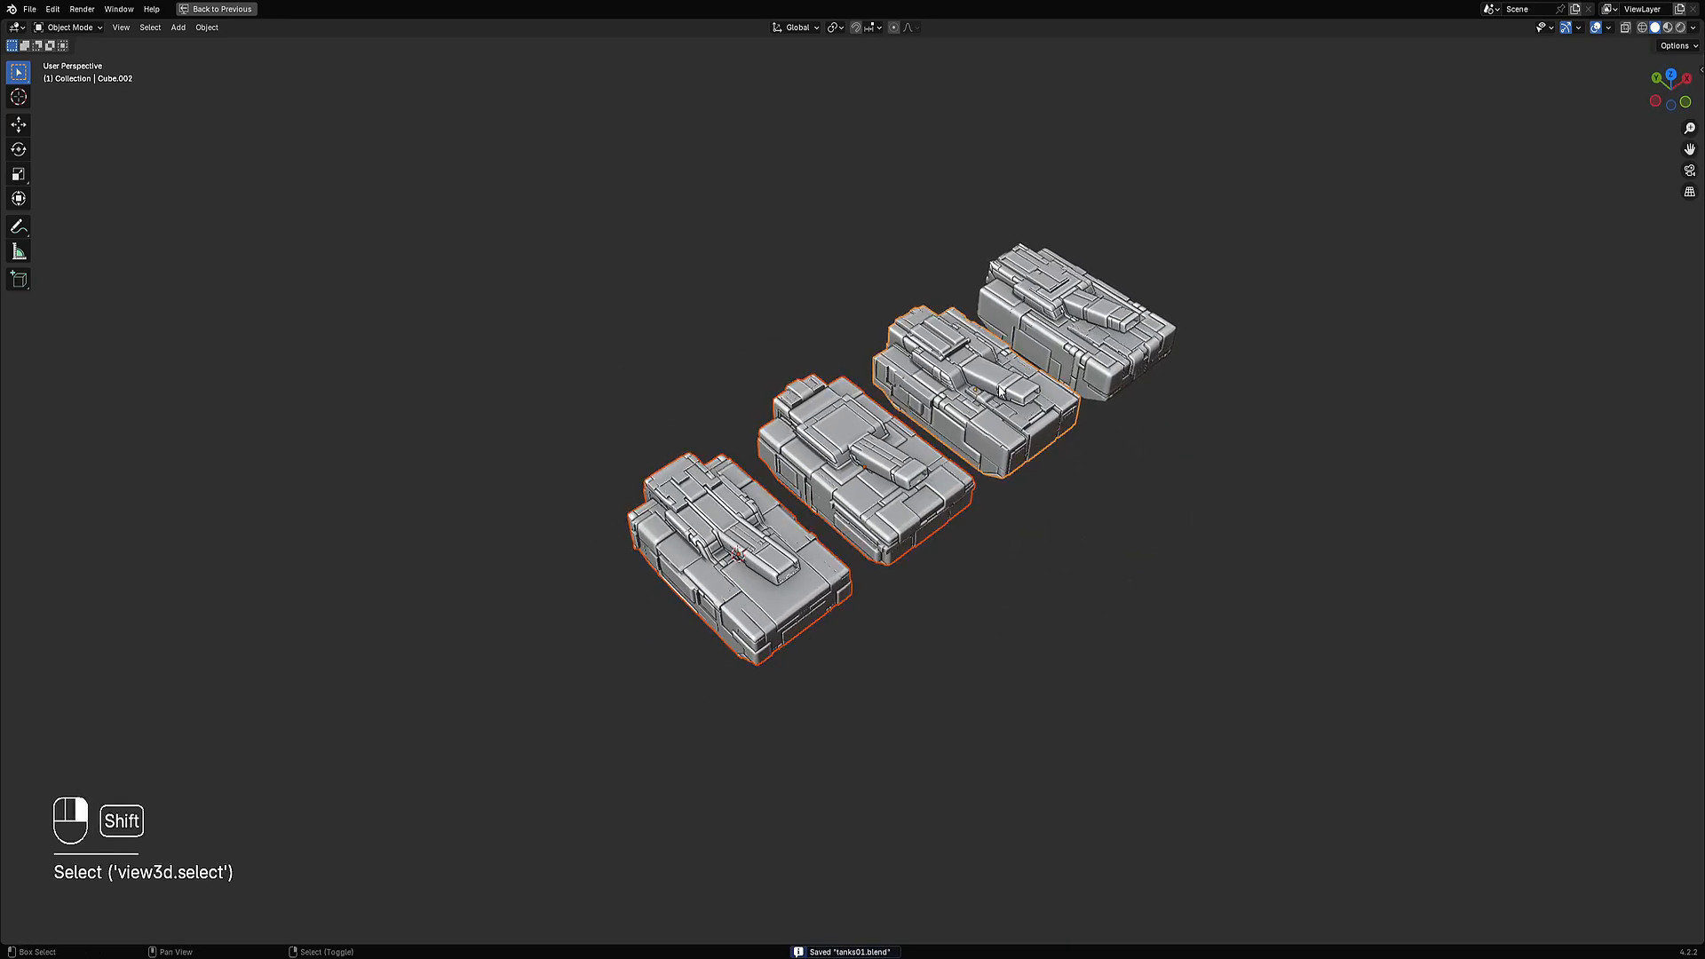
pyautogui.keyDown('shift'); pyautogui.click(1080, 341); pyautogui.keyUp('shift')
pyautogui.hotkey('ctrl', 's')
pyautogui.keyDown('shift'); pyautogui.moveTo(1106, 319); pyautogui.dragTo(1027, 353, button='middle'); pyautogui.keyUp('shift')
pyautogui.hotkey('shift', 'q')
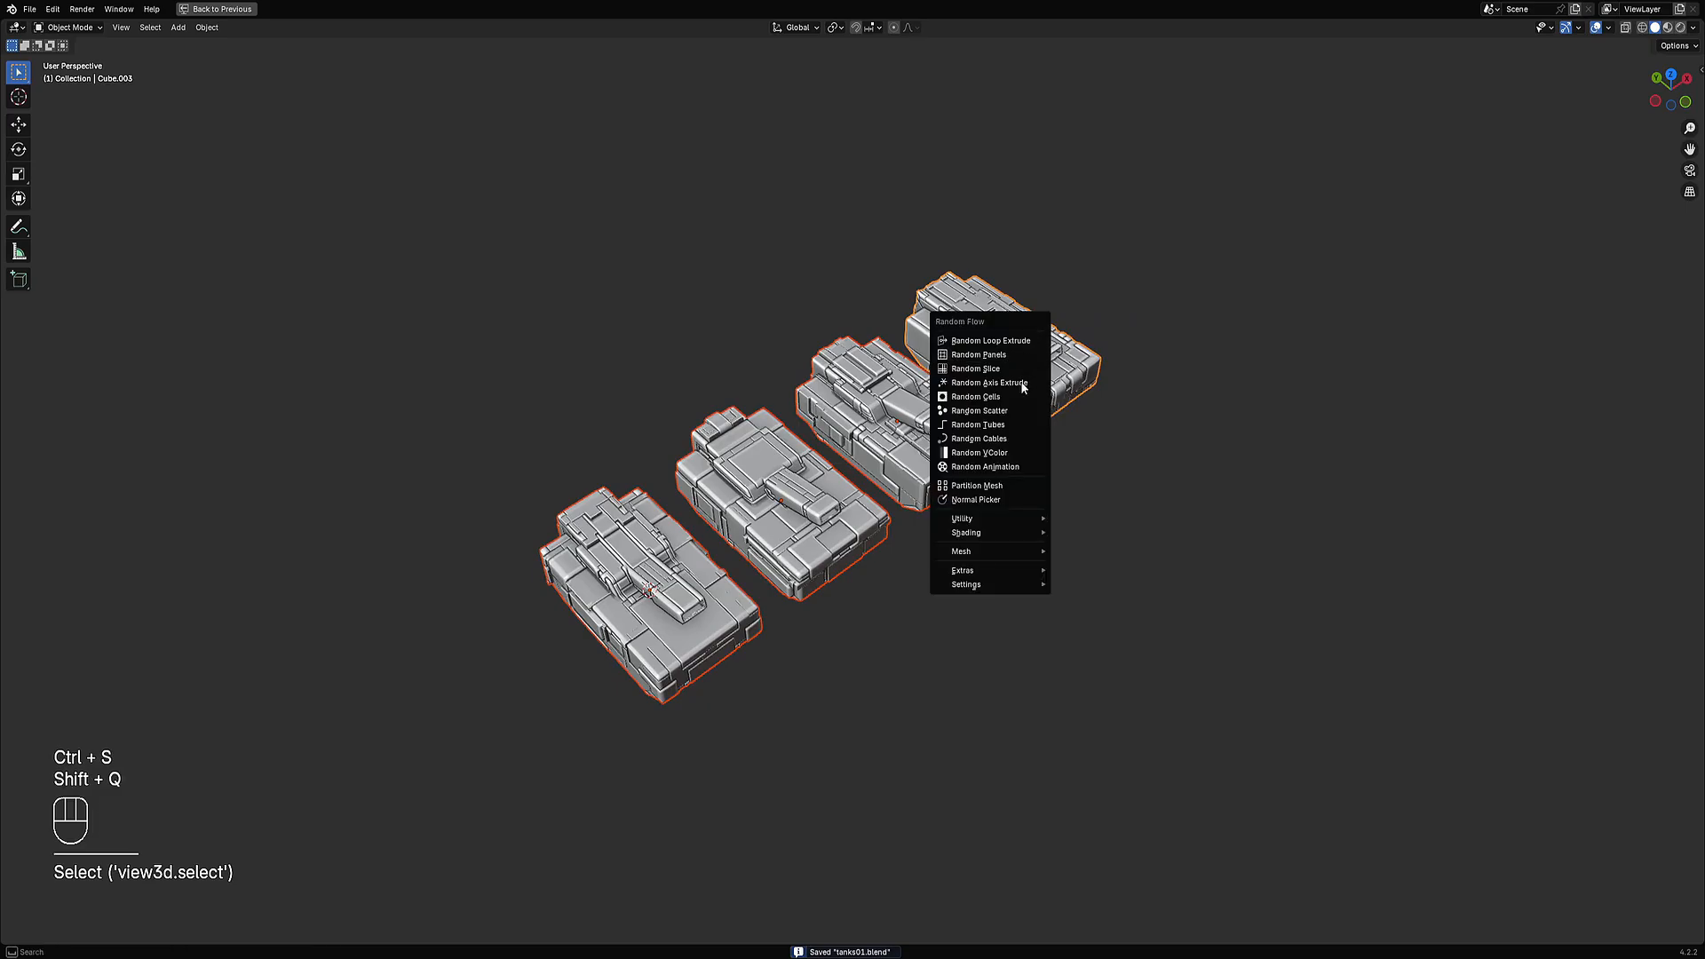
pyautogui.click(1014, 455)
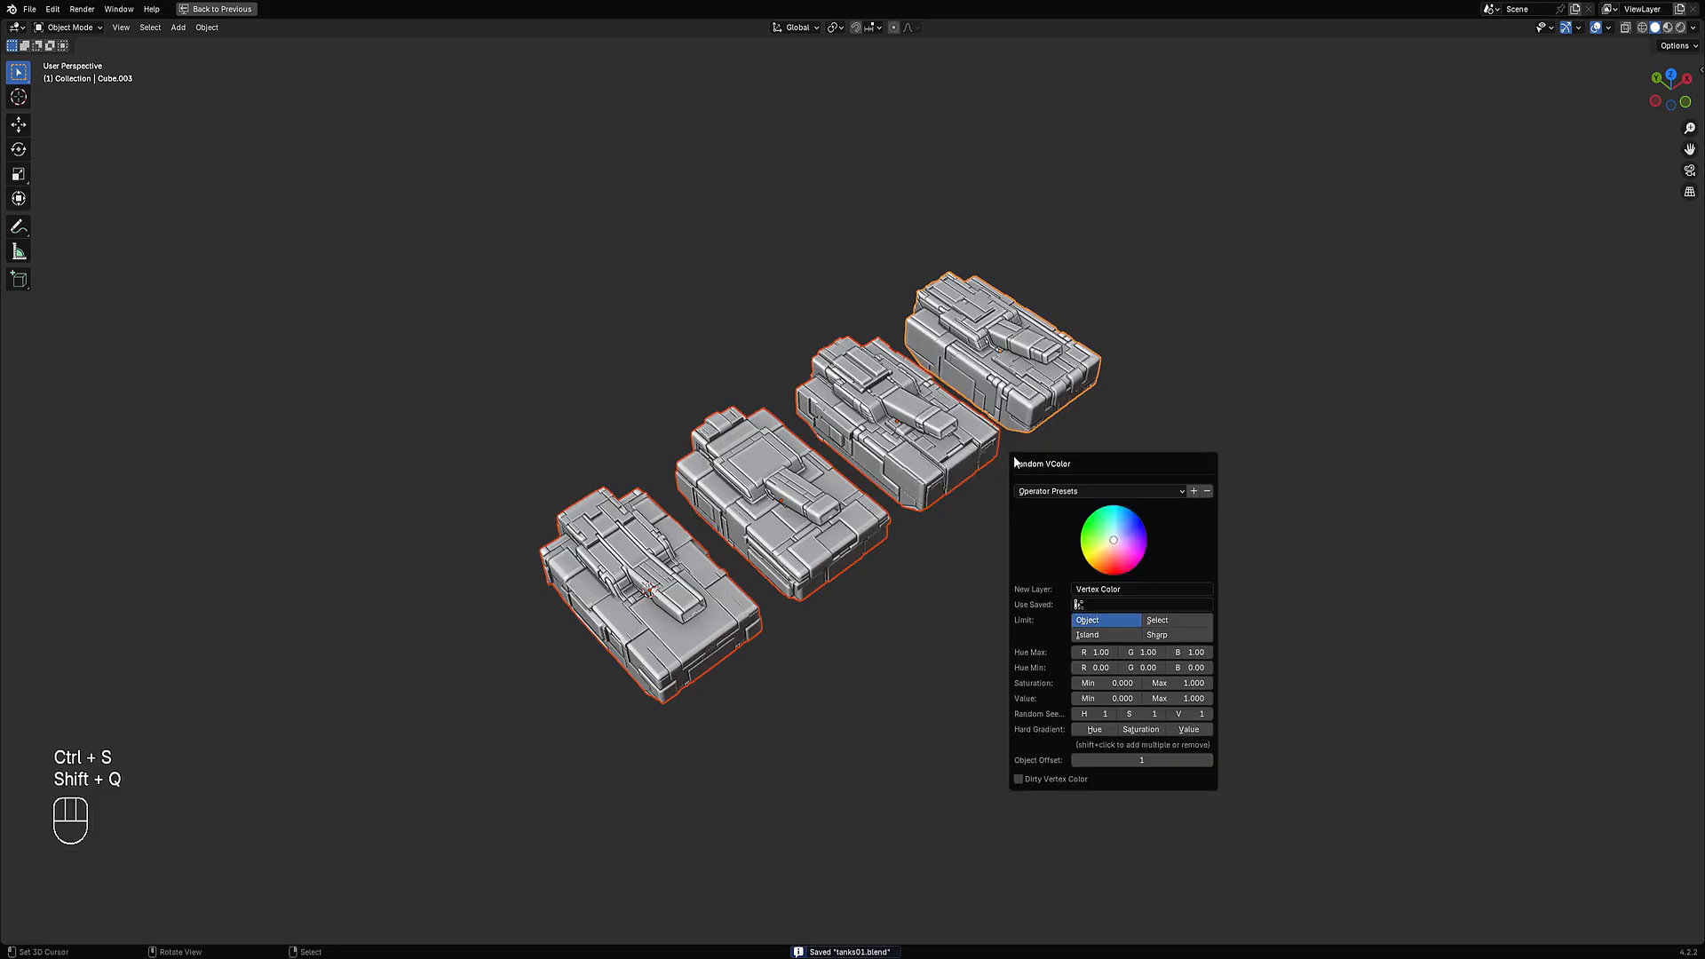
pyautogui.click(1156, 499)
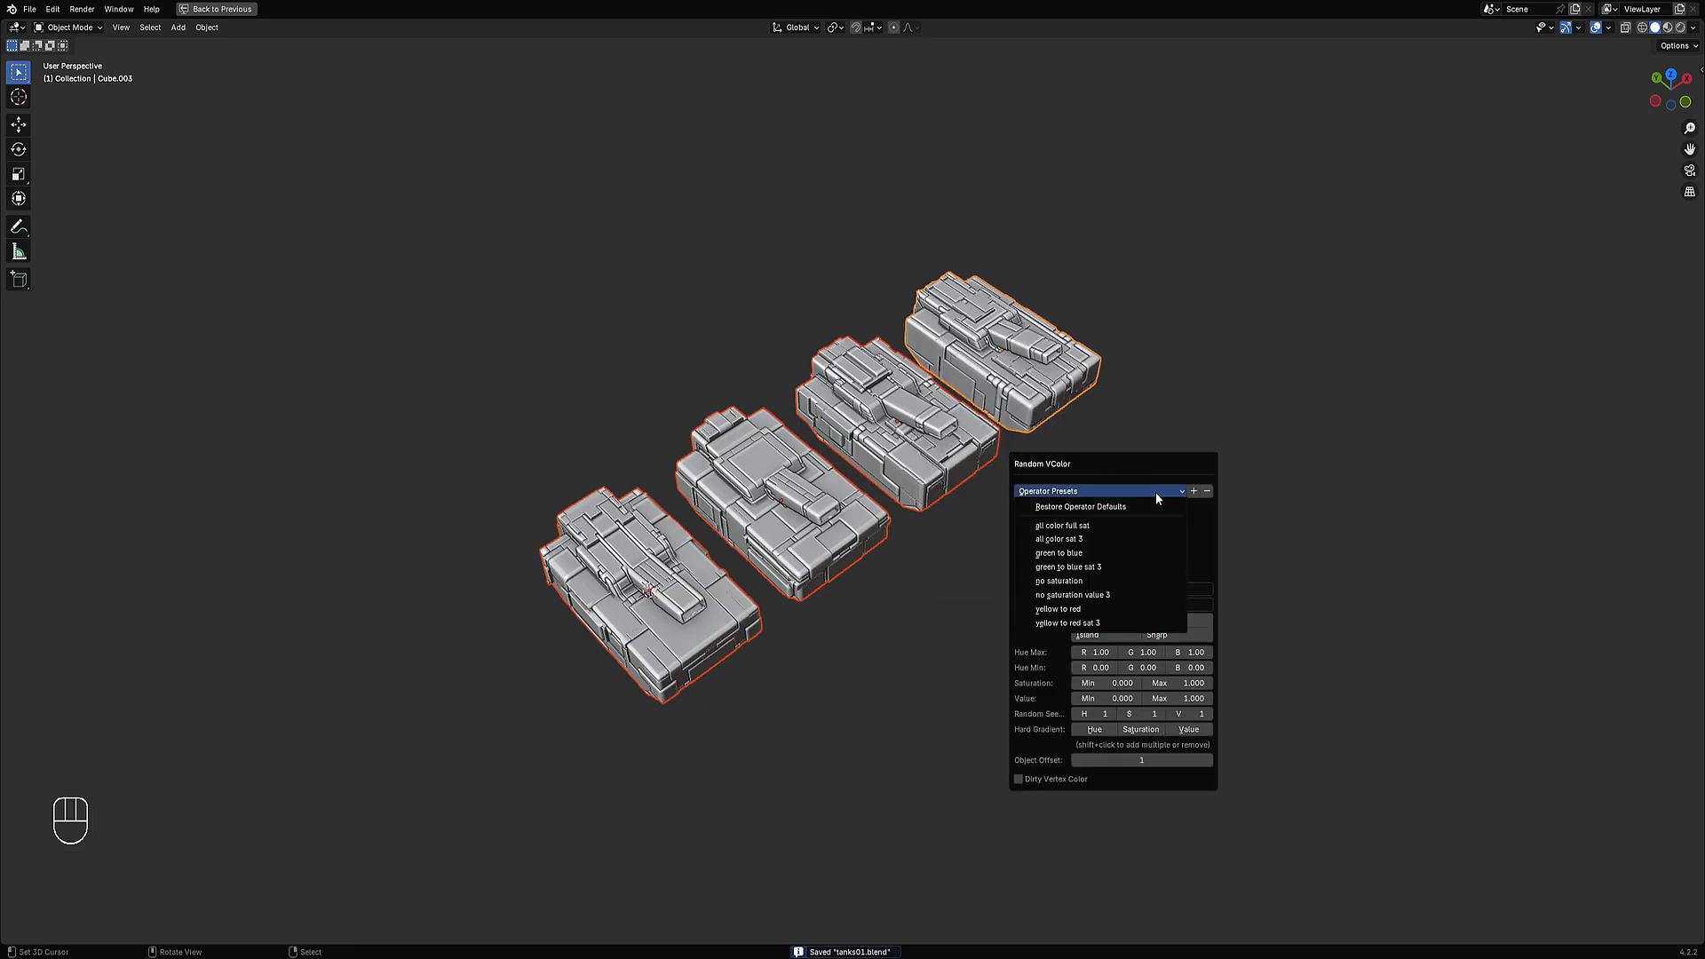
pyautogui.click(1138, 594)
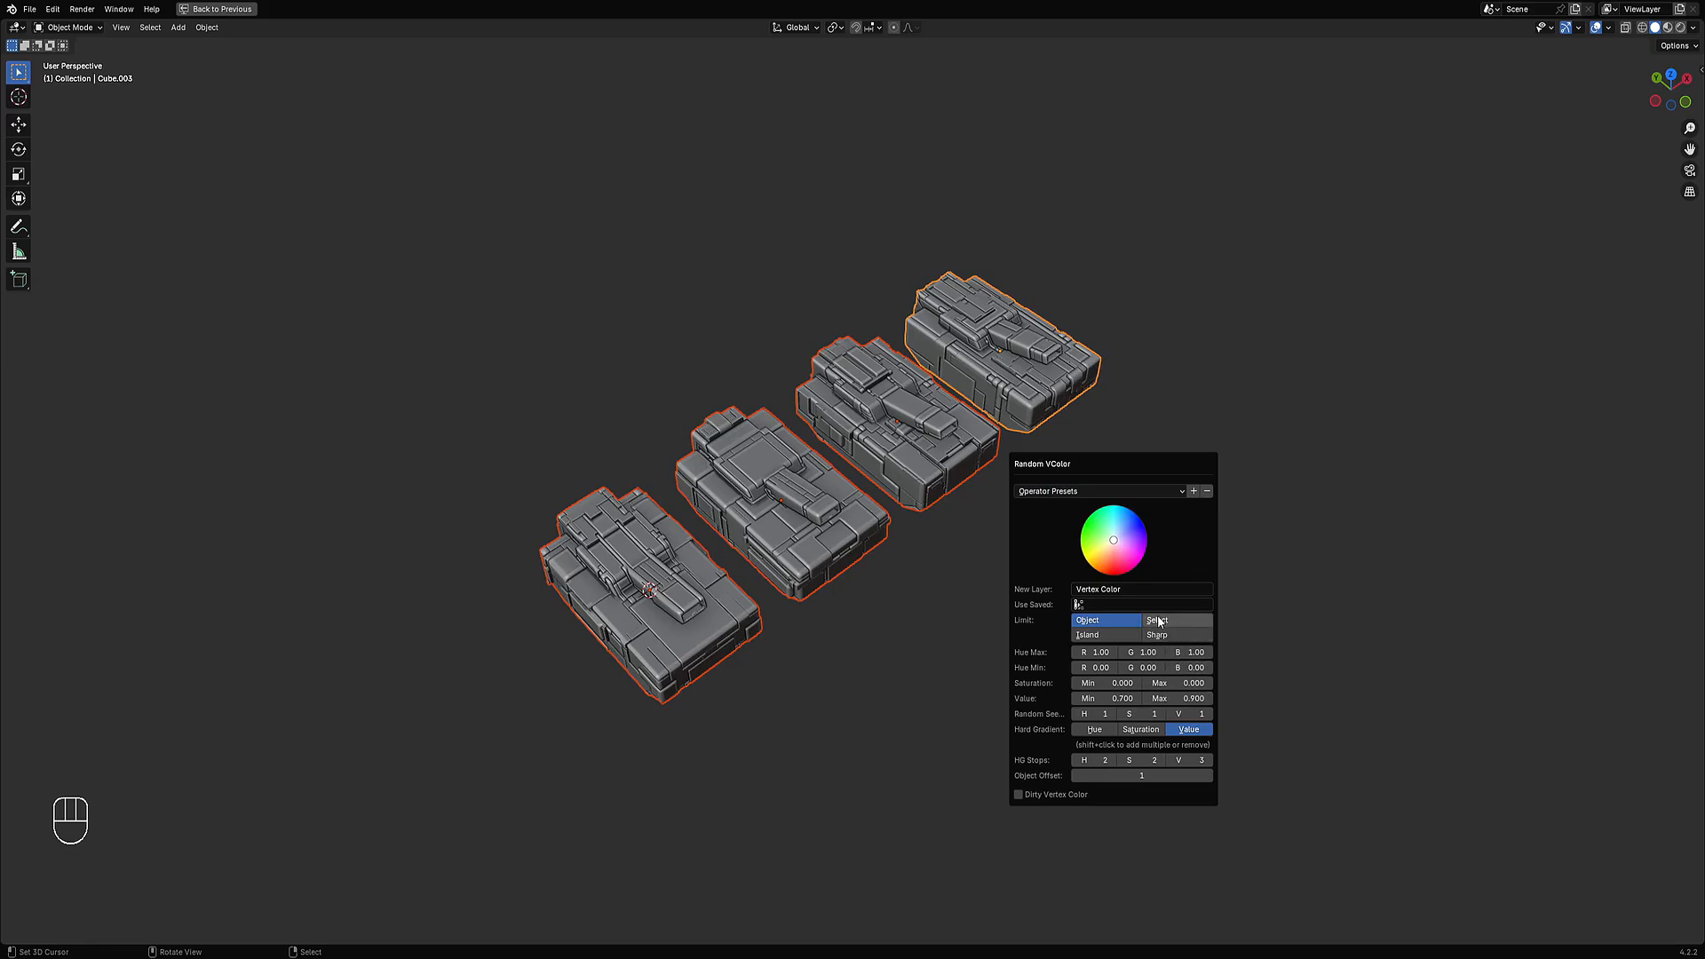
pyautogui.hotkey('ctrl', 'z')
# Try cleaning up Cube's whole mesh with Limited Dissolve and triangulating all its faces.
pyautogui.moveTo(971, 505); pyautogui.dragTo(864, 490, button='middle')
pyautogui.press('Tab')
pyautogui.scroll(2, 864, 490)
pyautogui.hotkey('ctrl', 's')
pyautogui.press('a')
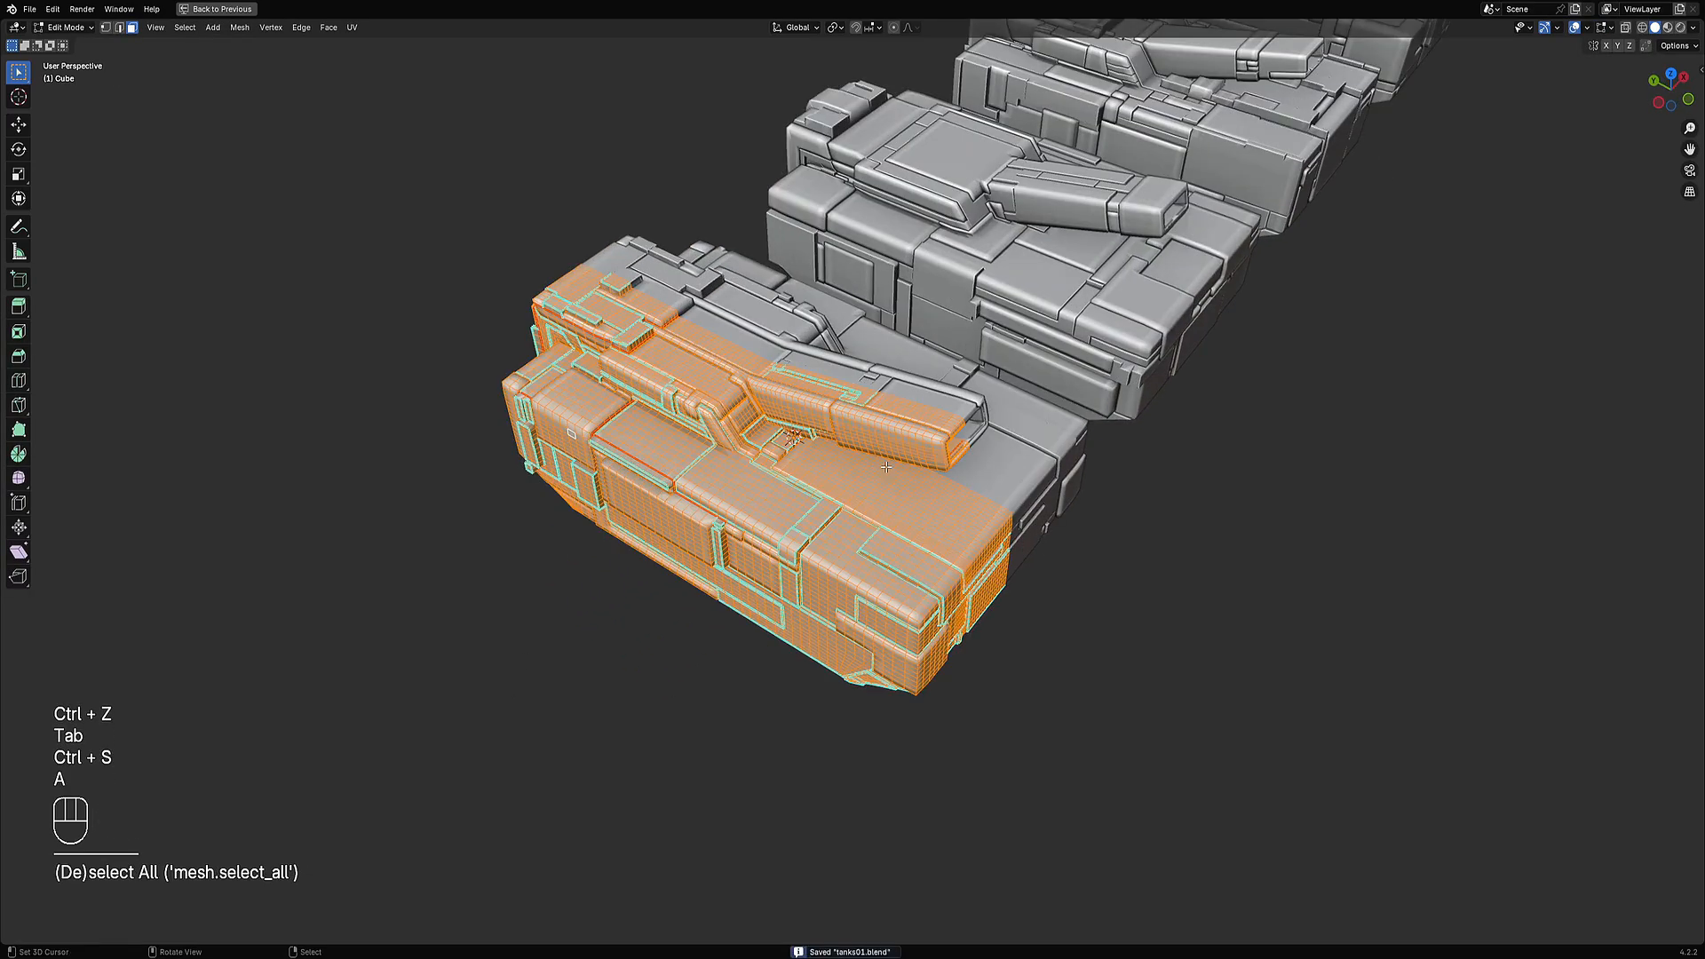
pyautogui.press('x')
pyautogui.click(888, 582)
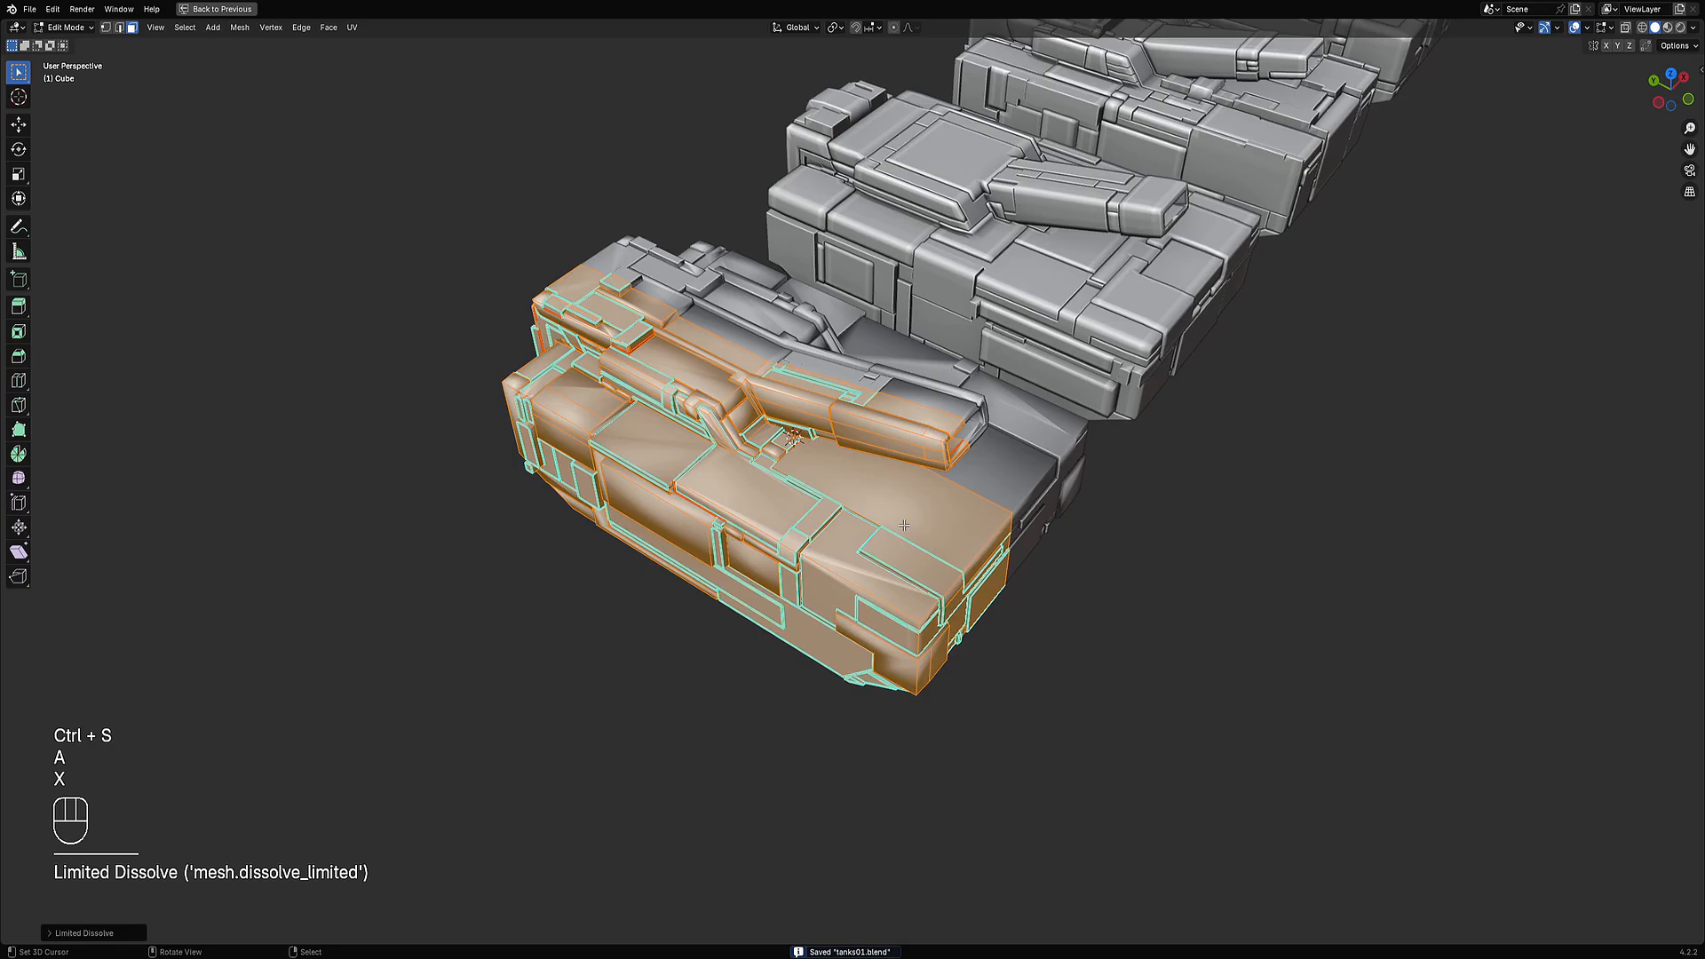
pyautogui.hotkey('ctrl', 't')
pyautogui.press('Tab')
# Examine the shading of the dissolved and triangulated Cube from the front, from above and up close.
pyautogui.scroll(-4, 906, 453)
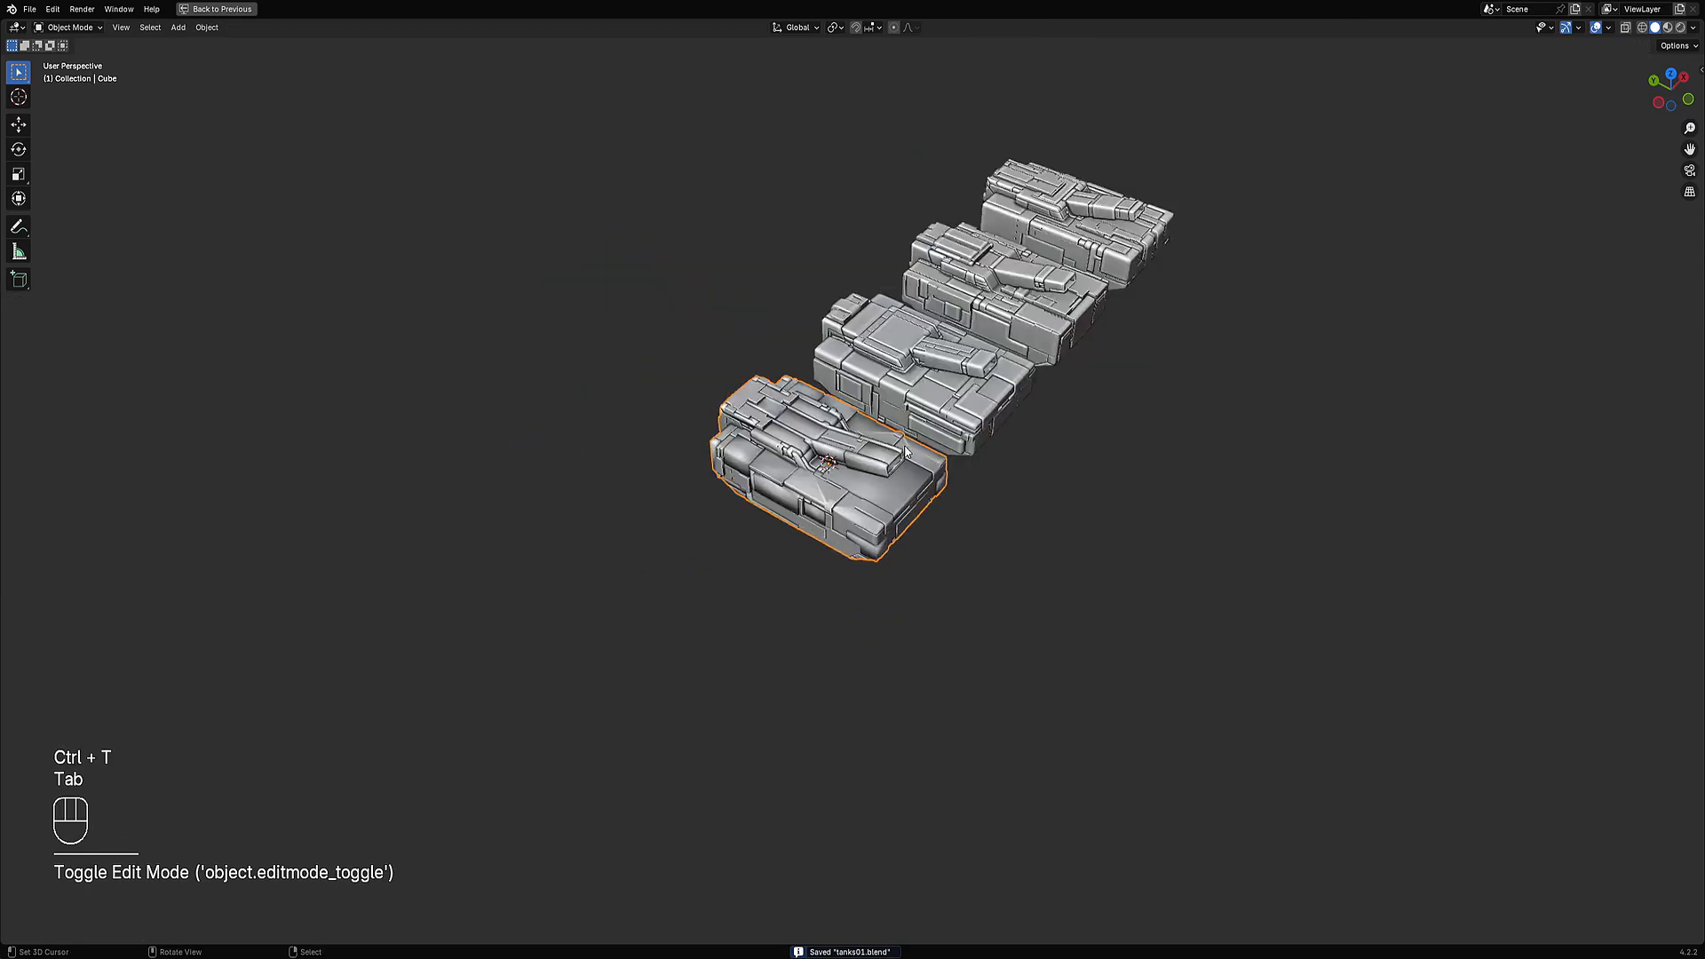
pyautogui.moveTo(906, 453); pyautogui.dragTo(898, 518, button='middle')
pyautogui.scroll(4, 898, 517)
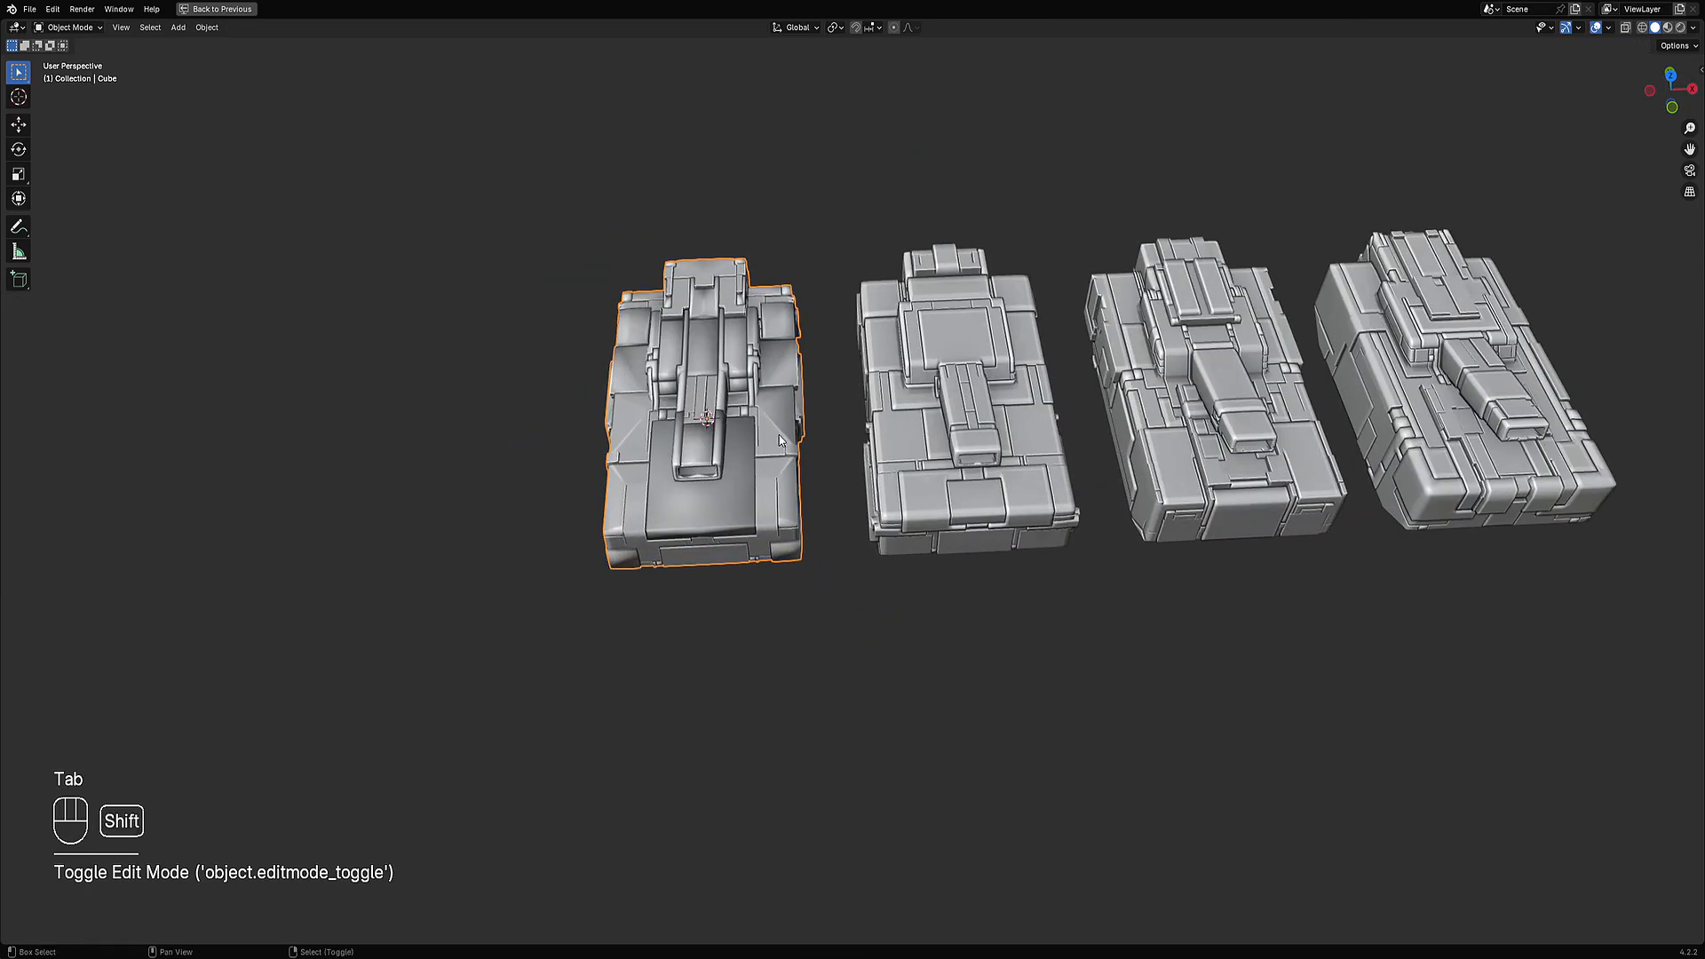
pyautogui.moveTo(870, 439); pyautogui.dragTo(898, 462, button='middle')
pyautogui.scroll(-5, 763, 349)
pyautogui.scroll(3, 967, 451)
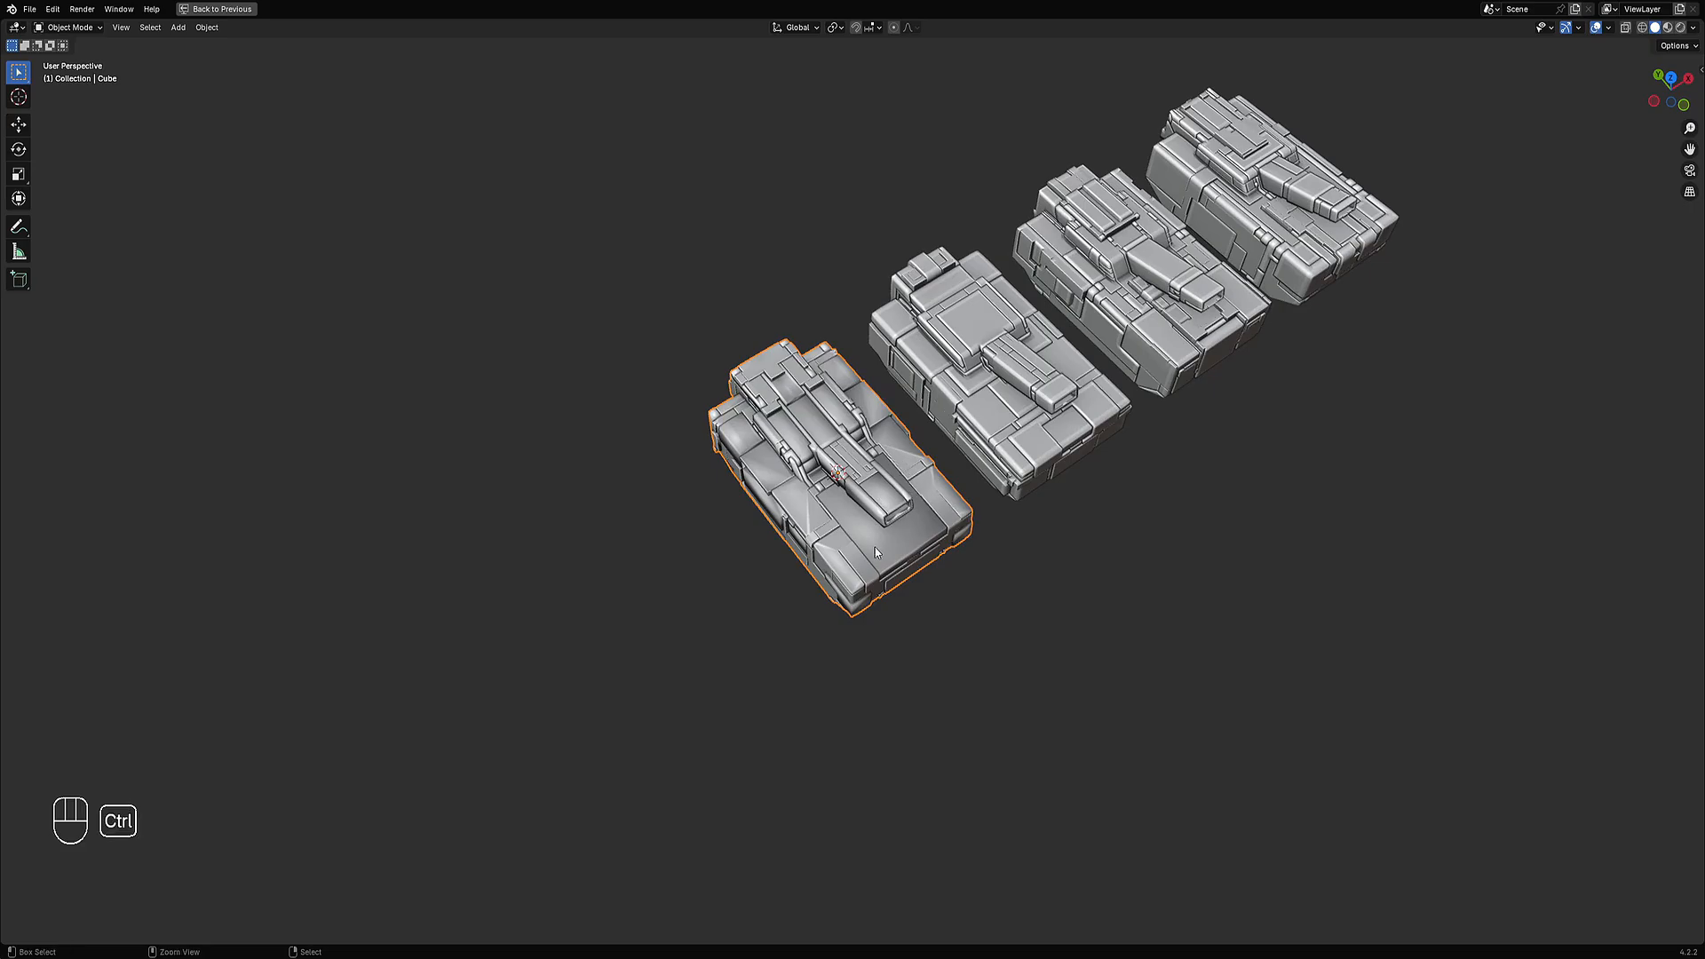
pyautogui.scroll(2, 802, 531)
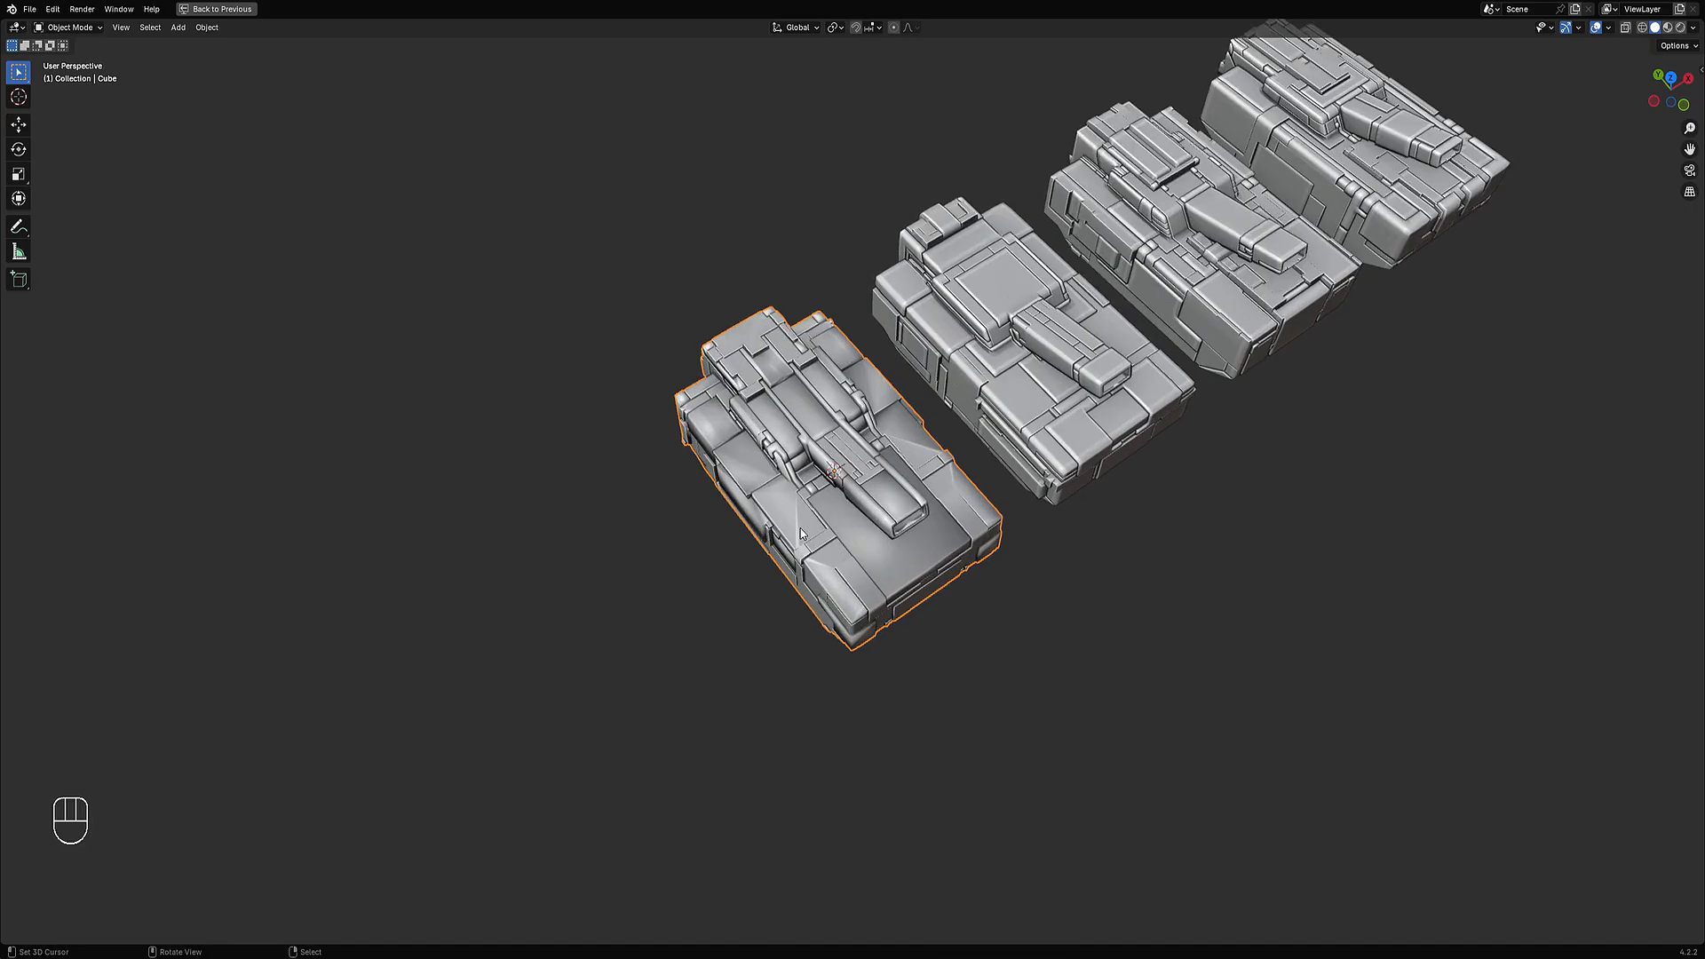
pyautogui.moveTo(801, 533); pyautogui.dragTo(963, 480, button='middle')
# Undo the triangulation and limited dissolve on Cube and return to Object Mode.
pyautogui.hotkey('ctrl', 'z')
pyautogui.hotkey('ctrl', 'z')
pyautogui.hotkey('ctrl', 'z')
pyautogui.press('Tab')
# Add the other three vehicles to the selection with Cube and save the file from Object Mode.
pyautogui.scroll(-5, 876, 484)
pyautogui.keyDown('shift'); pyautogui.rightClick(920, 493); pyautogui.keyUp('shift')
pyautogui.keyDown('shift'); pyautogui.rightClick(962, 433); pyautogui.keyUp('shift')
pyautogui.keyDown('shift'); pyautogui.rightClick(1021, 372); pyautogui.keyUp('shift')
pyautogui.scroll(3, 963, 478)
pyautogui.hotkey('ctrl', 's')
pyautogui.press('Tab')
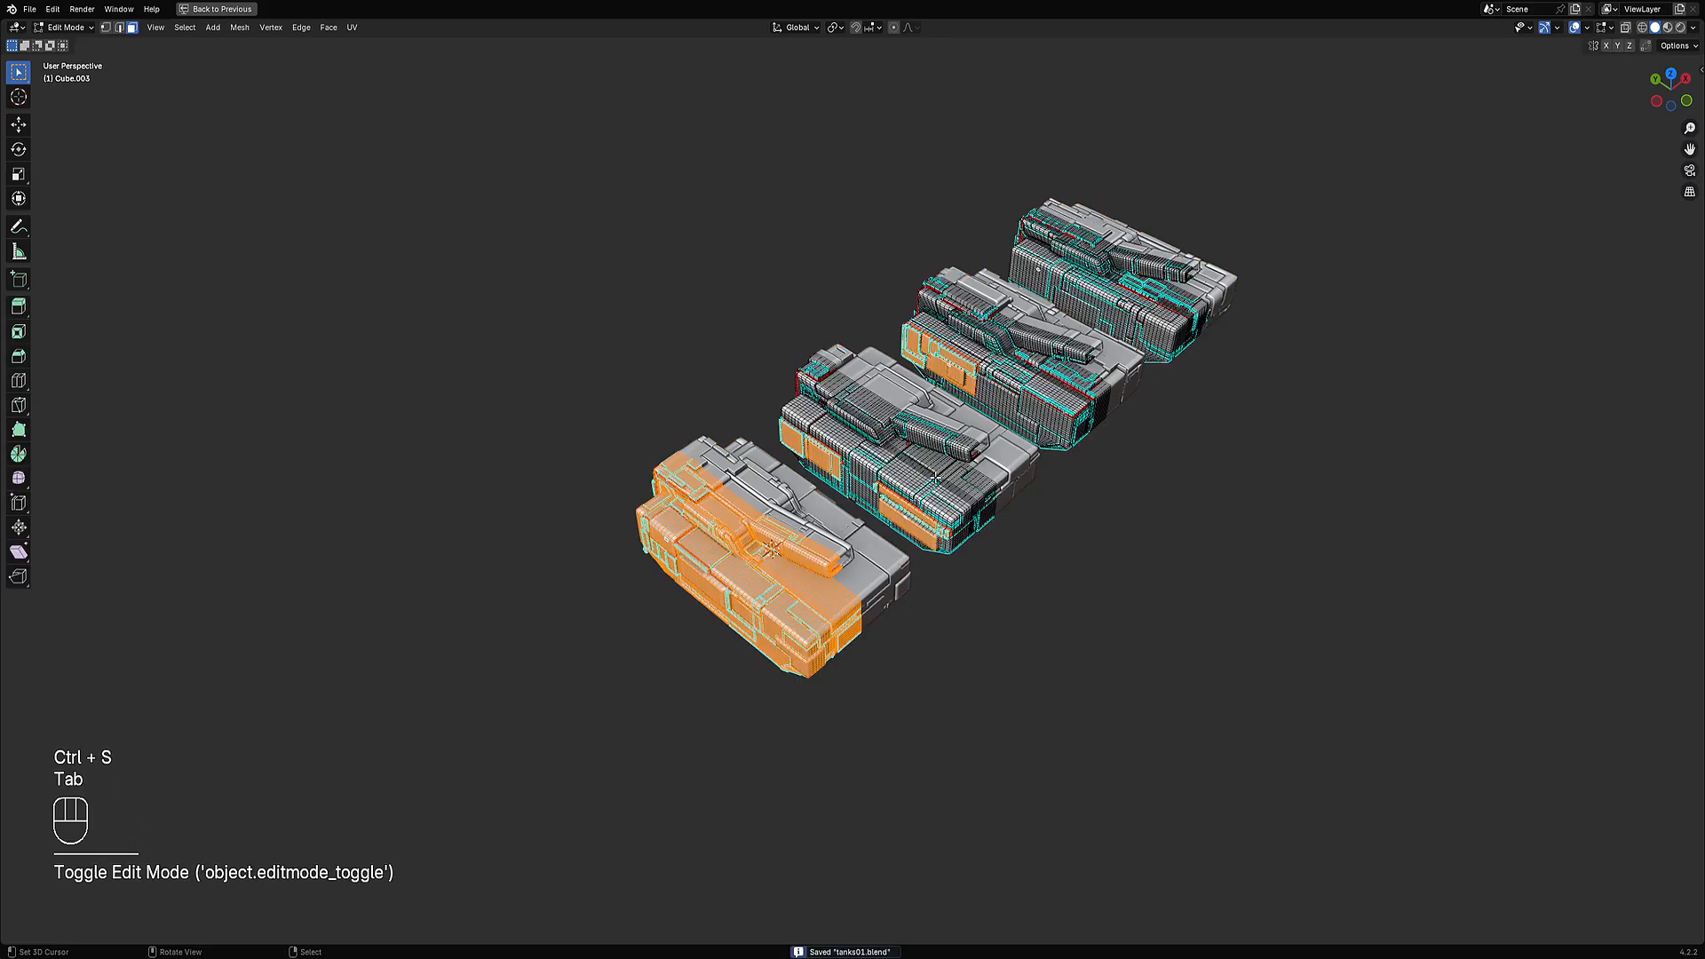
pyautogui.press('Tab')
pyautogui.hotkey('ctrl', 's')
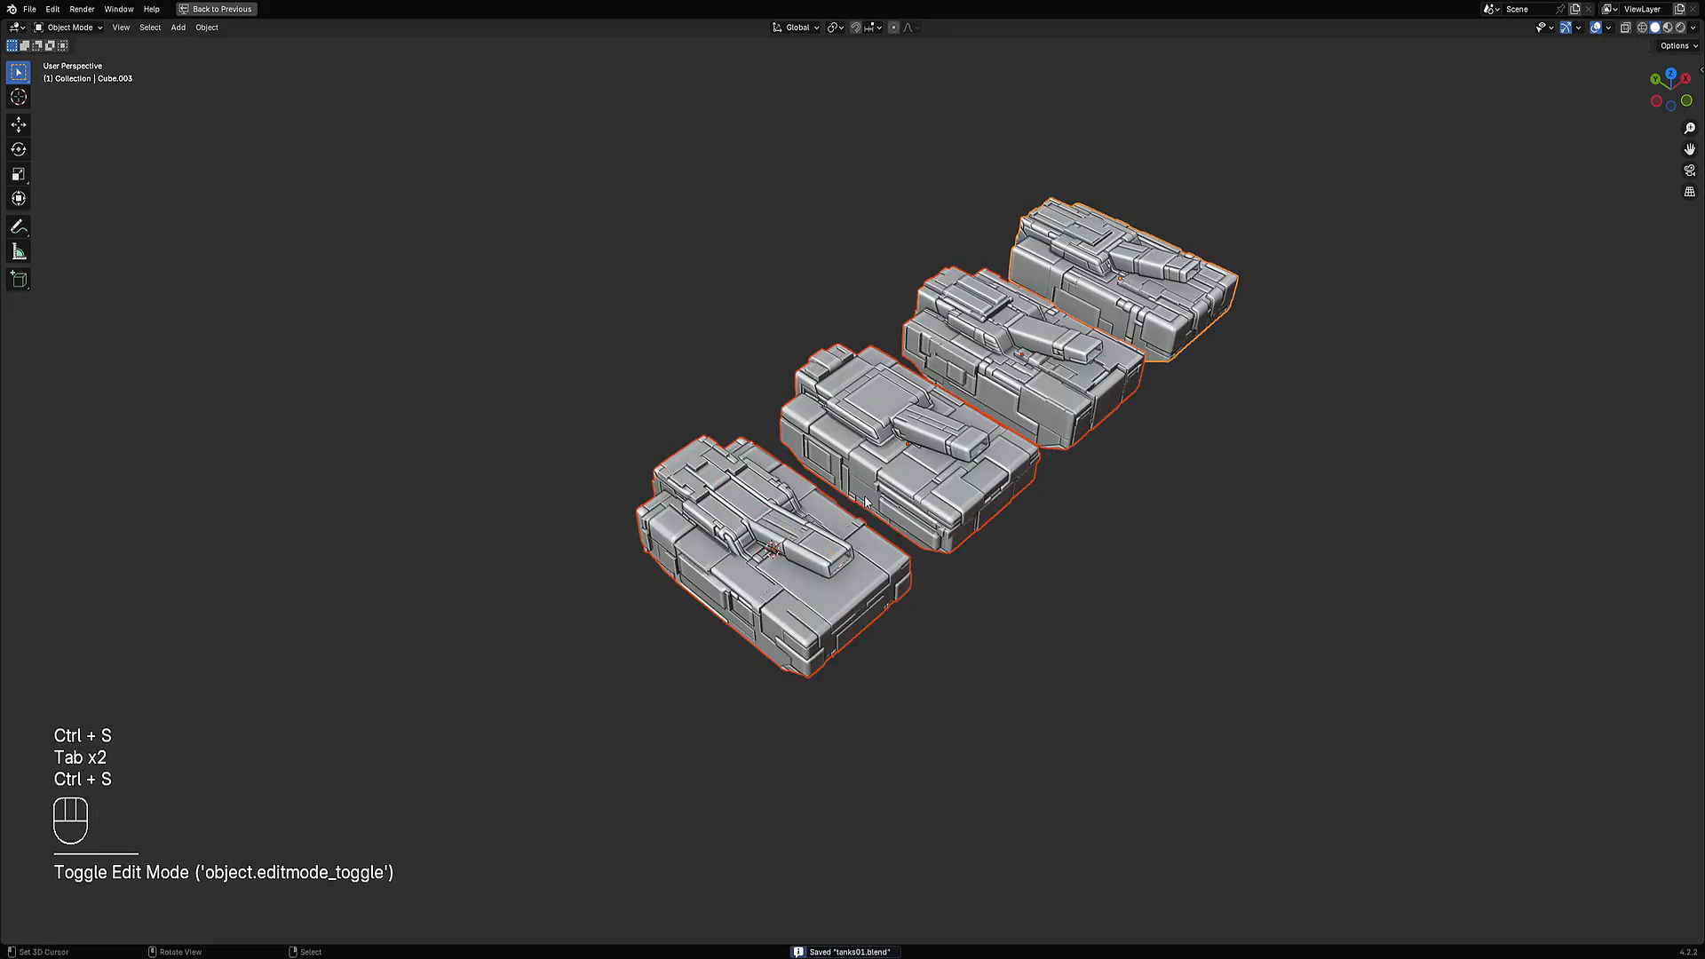
pyautogui.keyDown('shift'); pyautogui.moveTo(866, 497); pyautogui.dragTo(749, 580, button='middle'); pyautogui.keyUp('shift')
pyautogui.hotkey('shift', 'q')
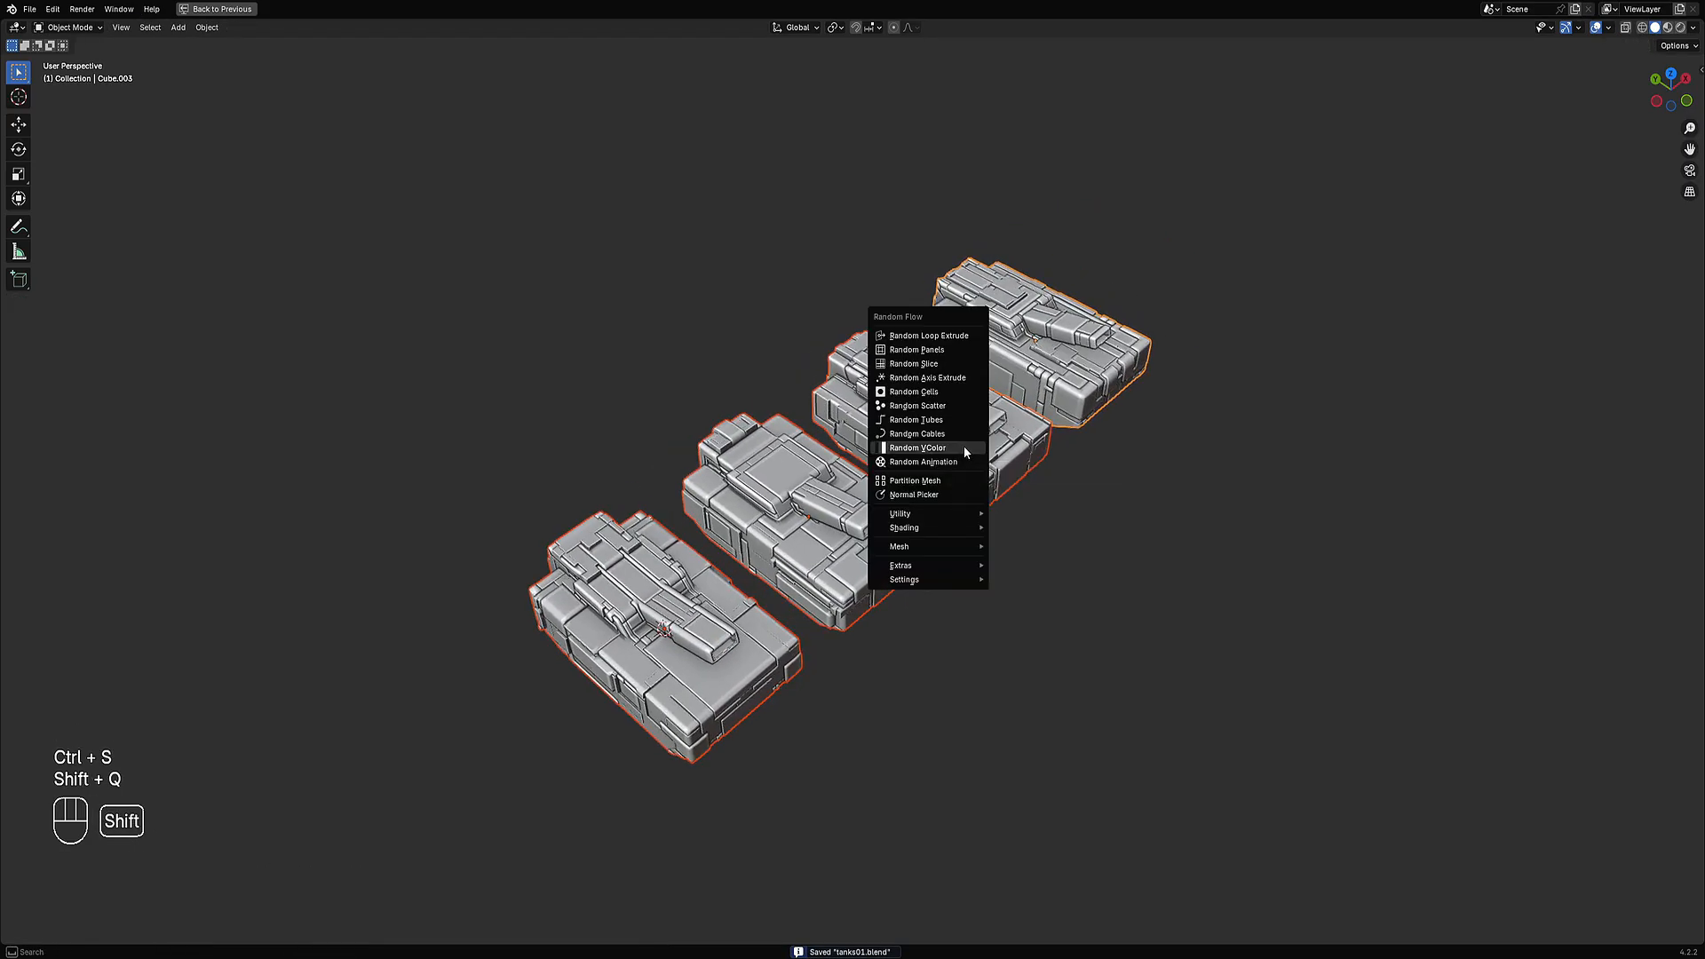
pyautogui.click(963, 446)
# Select only the front tank, Cube, and run Random VColor on it with the "no saturation value 3" preset.
pyautogui.click(662, 622)
pyautogui.scroll(3, 799, 533)
pyautogui.hotkey('shift', 'q')
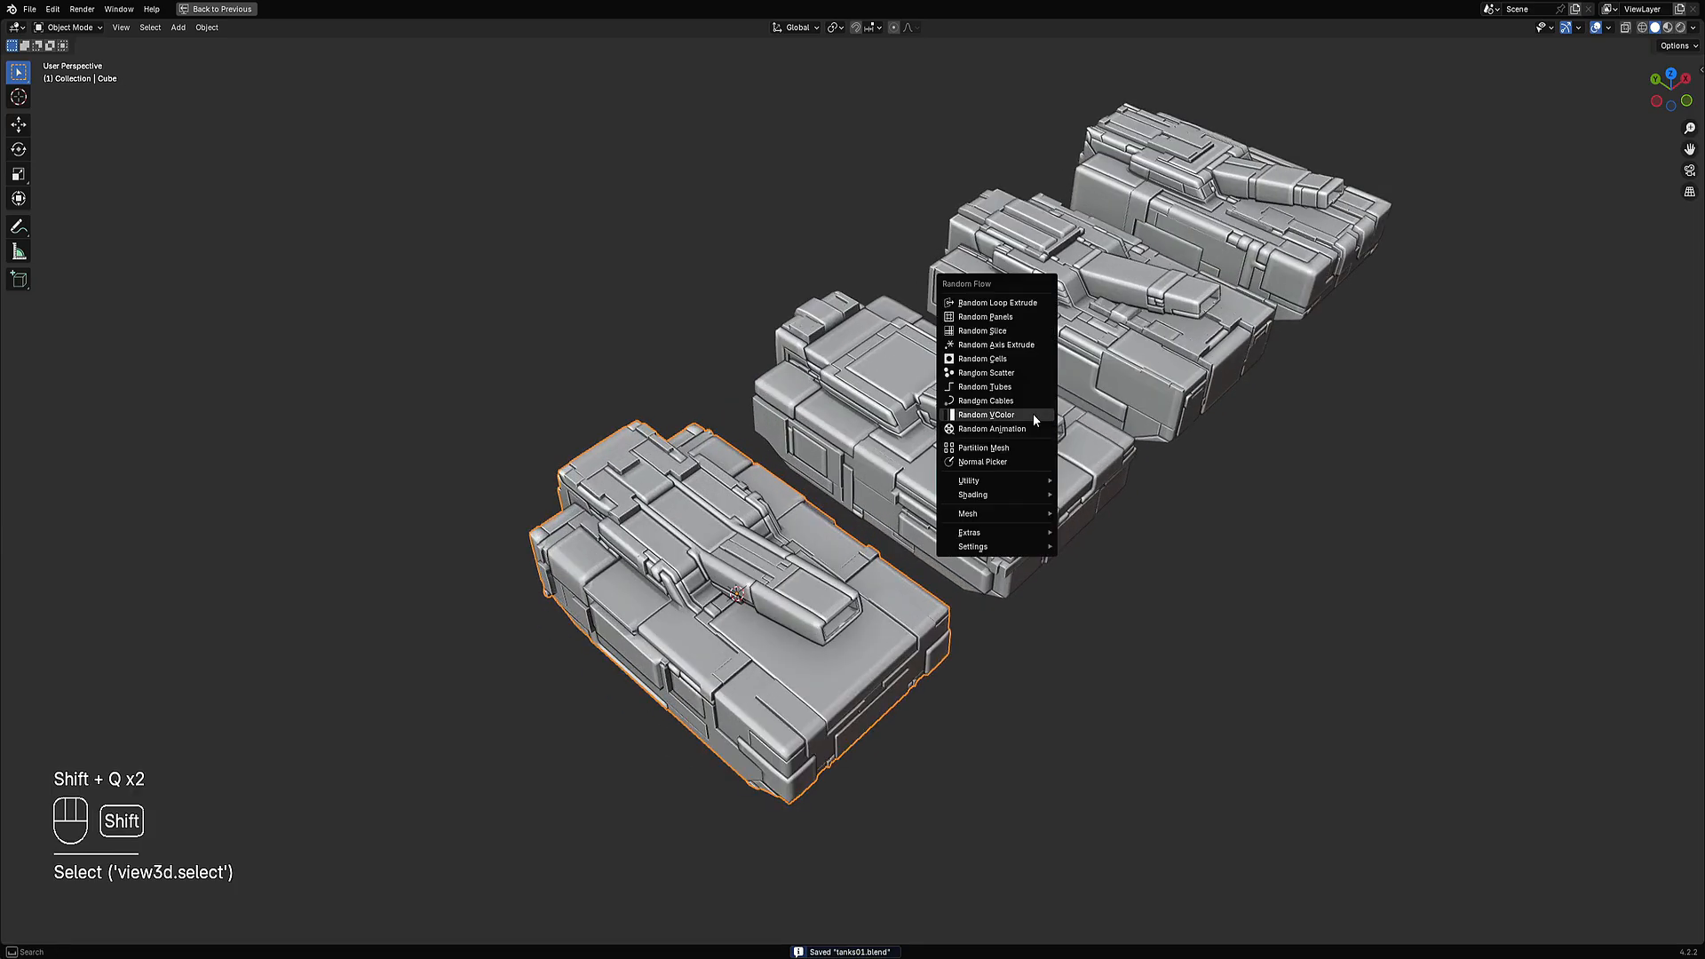
pyautogui.click(1032, 414)
pyautogui.click(1104, 448)
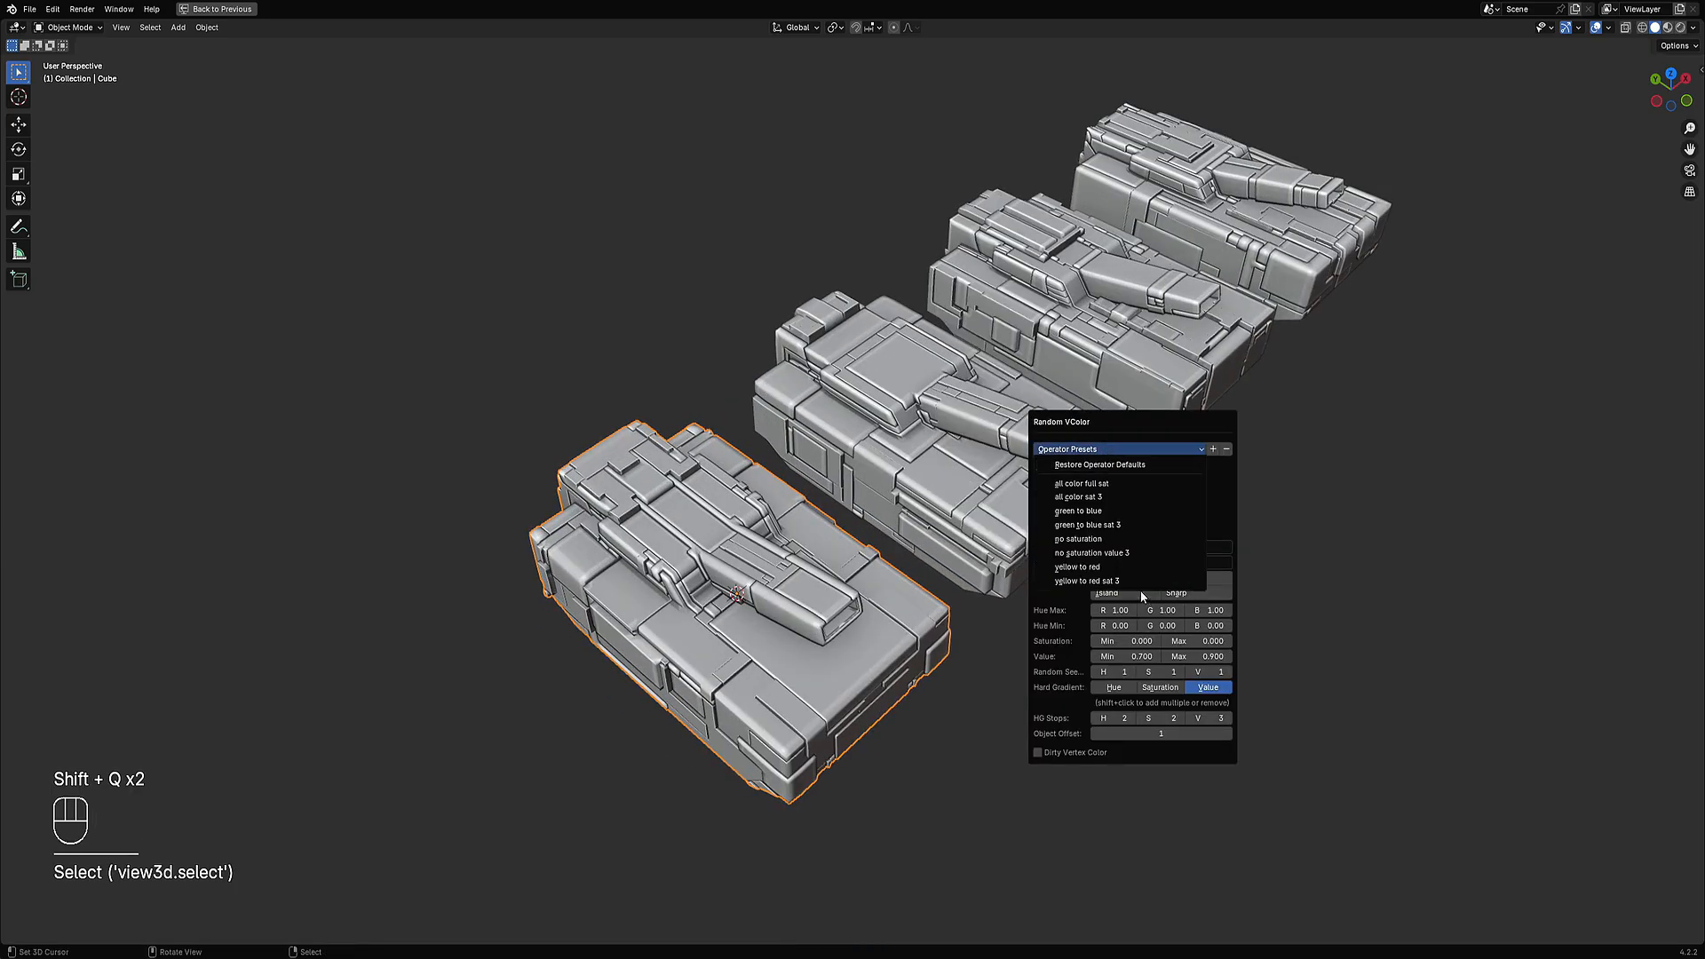
pyautogui.click(1130, 552)
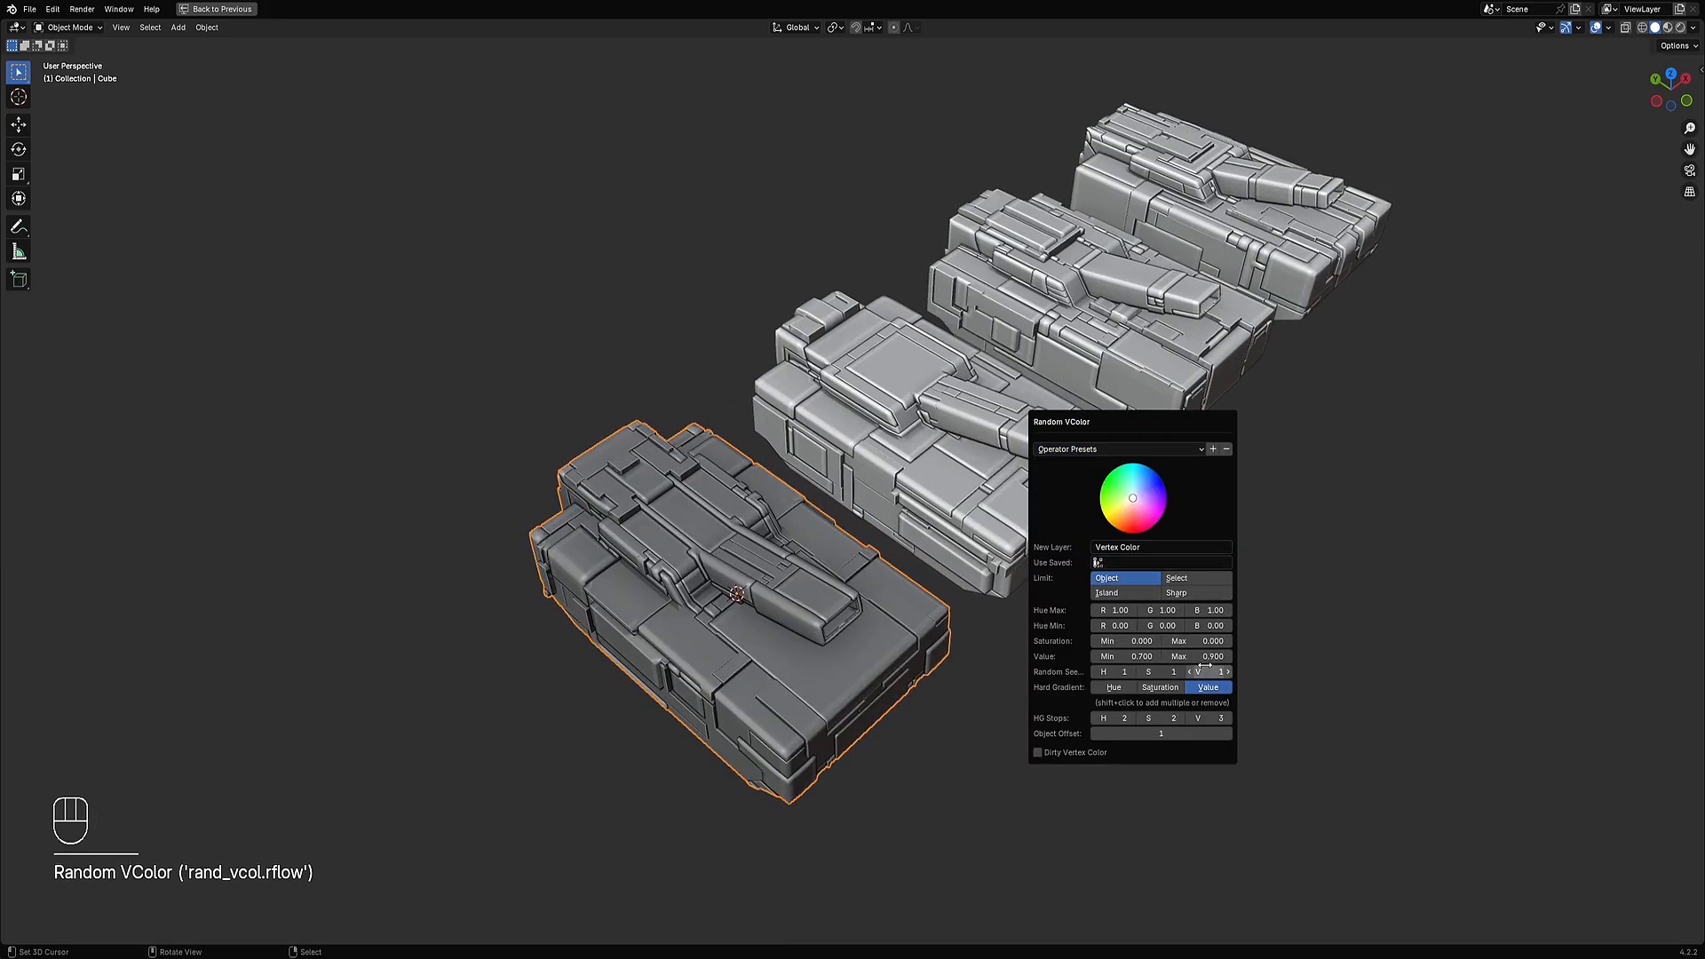
# Limit Cube's random vertex colors by Sharp edges and set the value random seed to 3.
pyautogui.click(1182, 595)
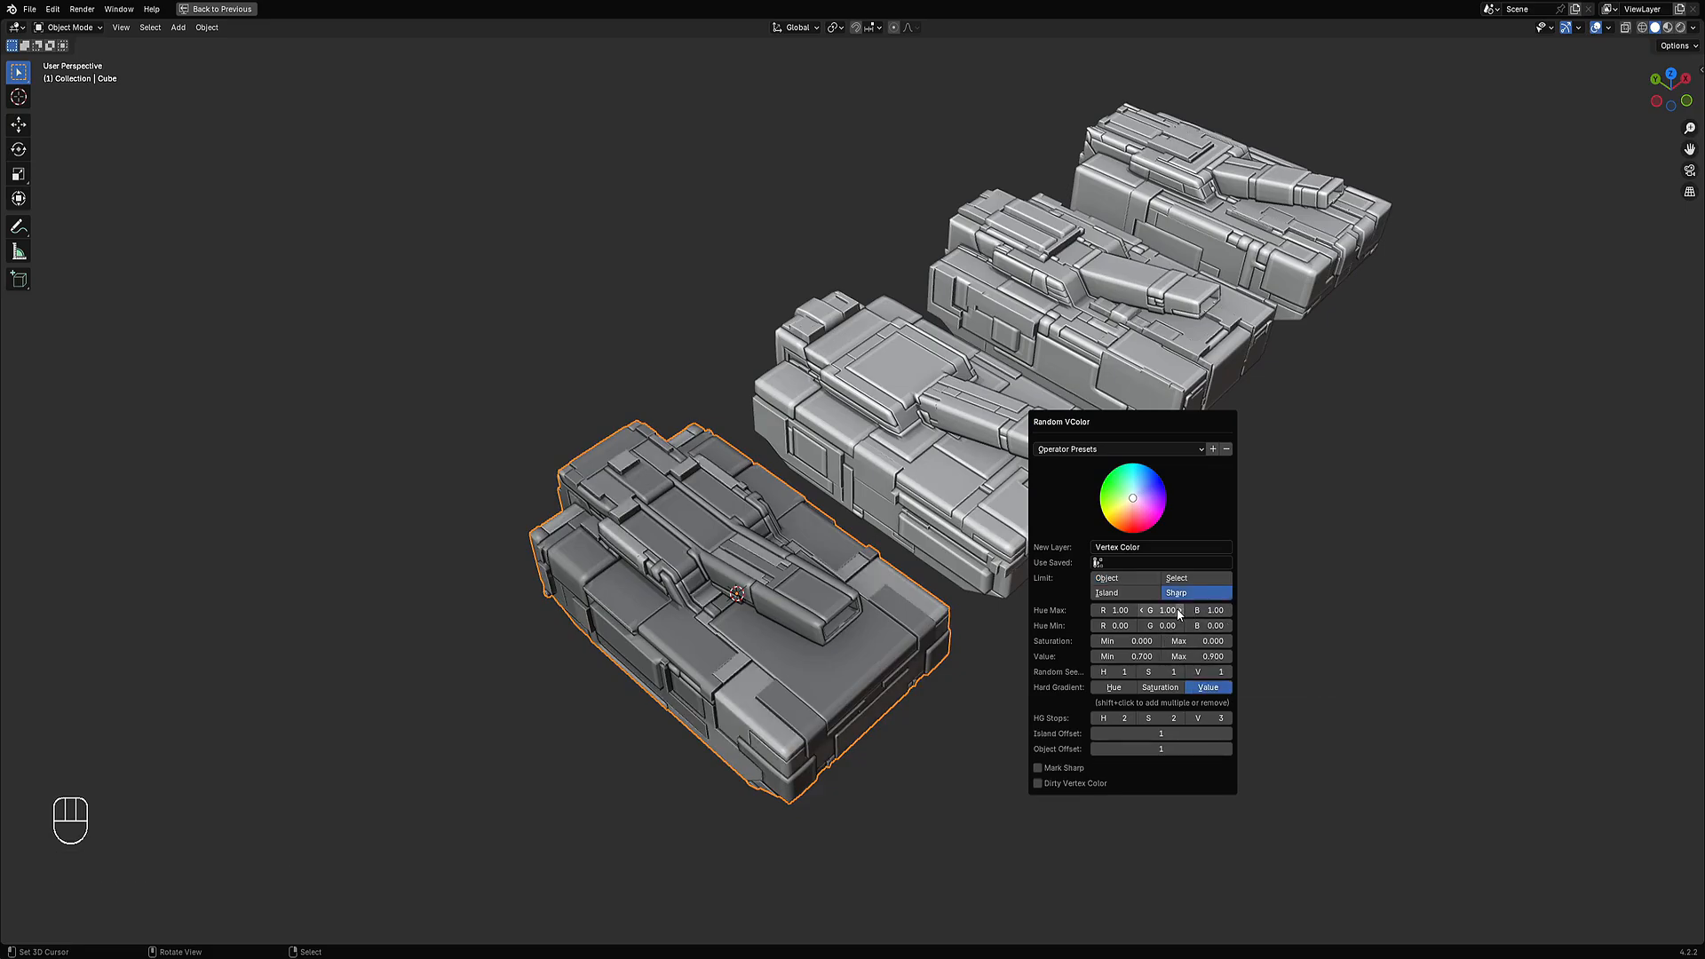
pyautogui.press('ctrl')
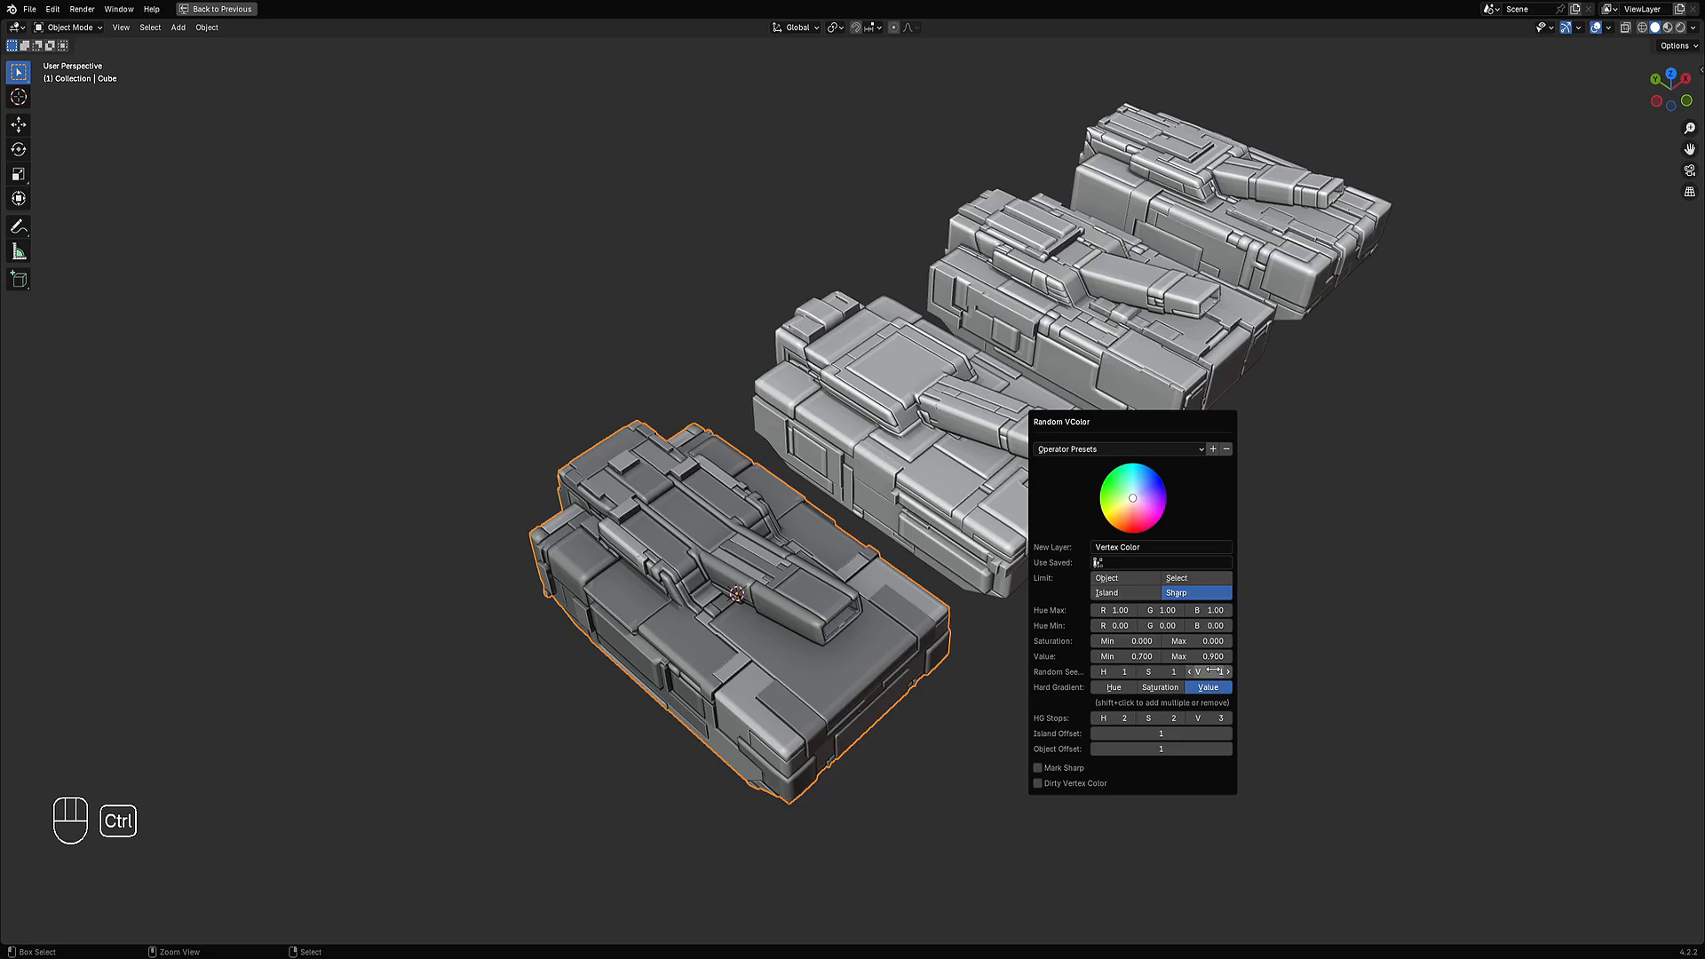
pyautogui.keyDown('ctrl'); pyautogui.scroll(1, 1210, 668); pyautogui.keyUp('ctrl')
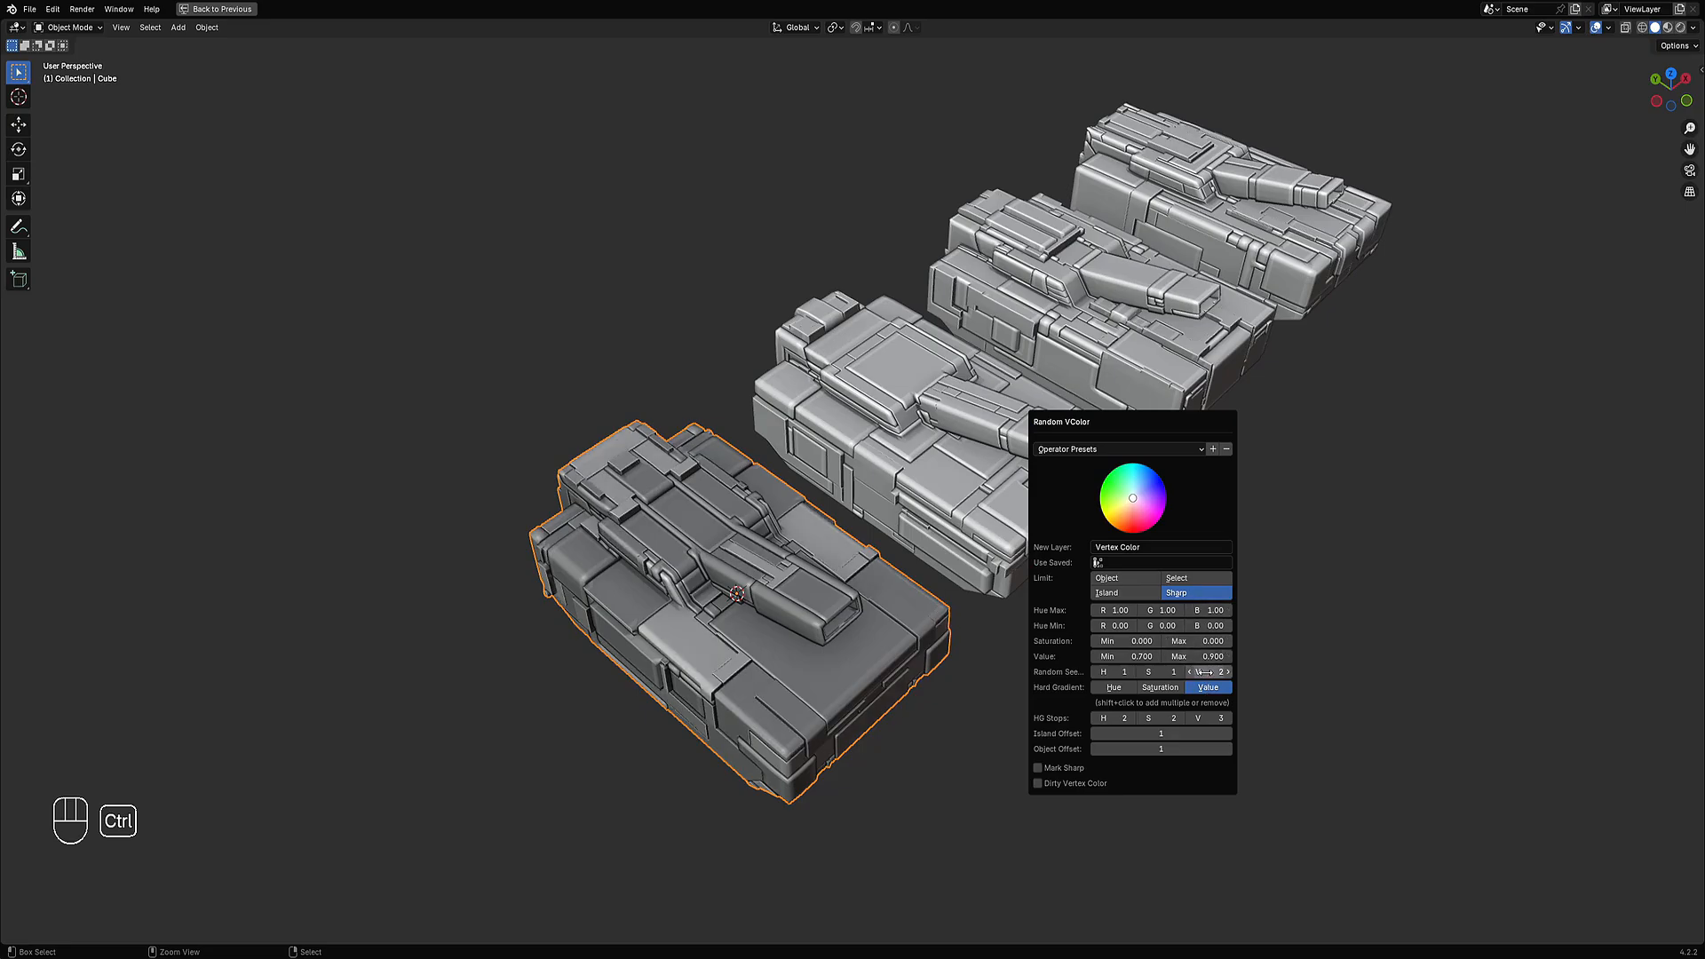
pyautogui.keyDown('ctrl'); pyautogui.scroll(1, 1206, 673); pyautogui.keyUp('ctrl')
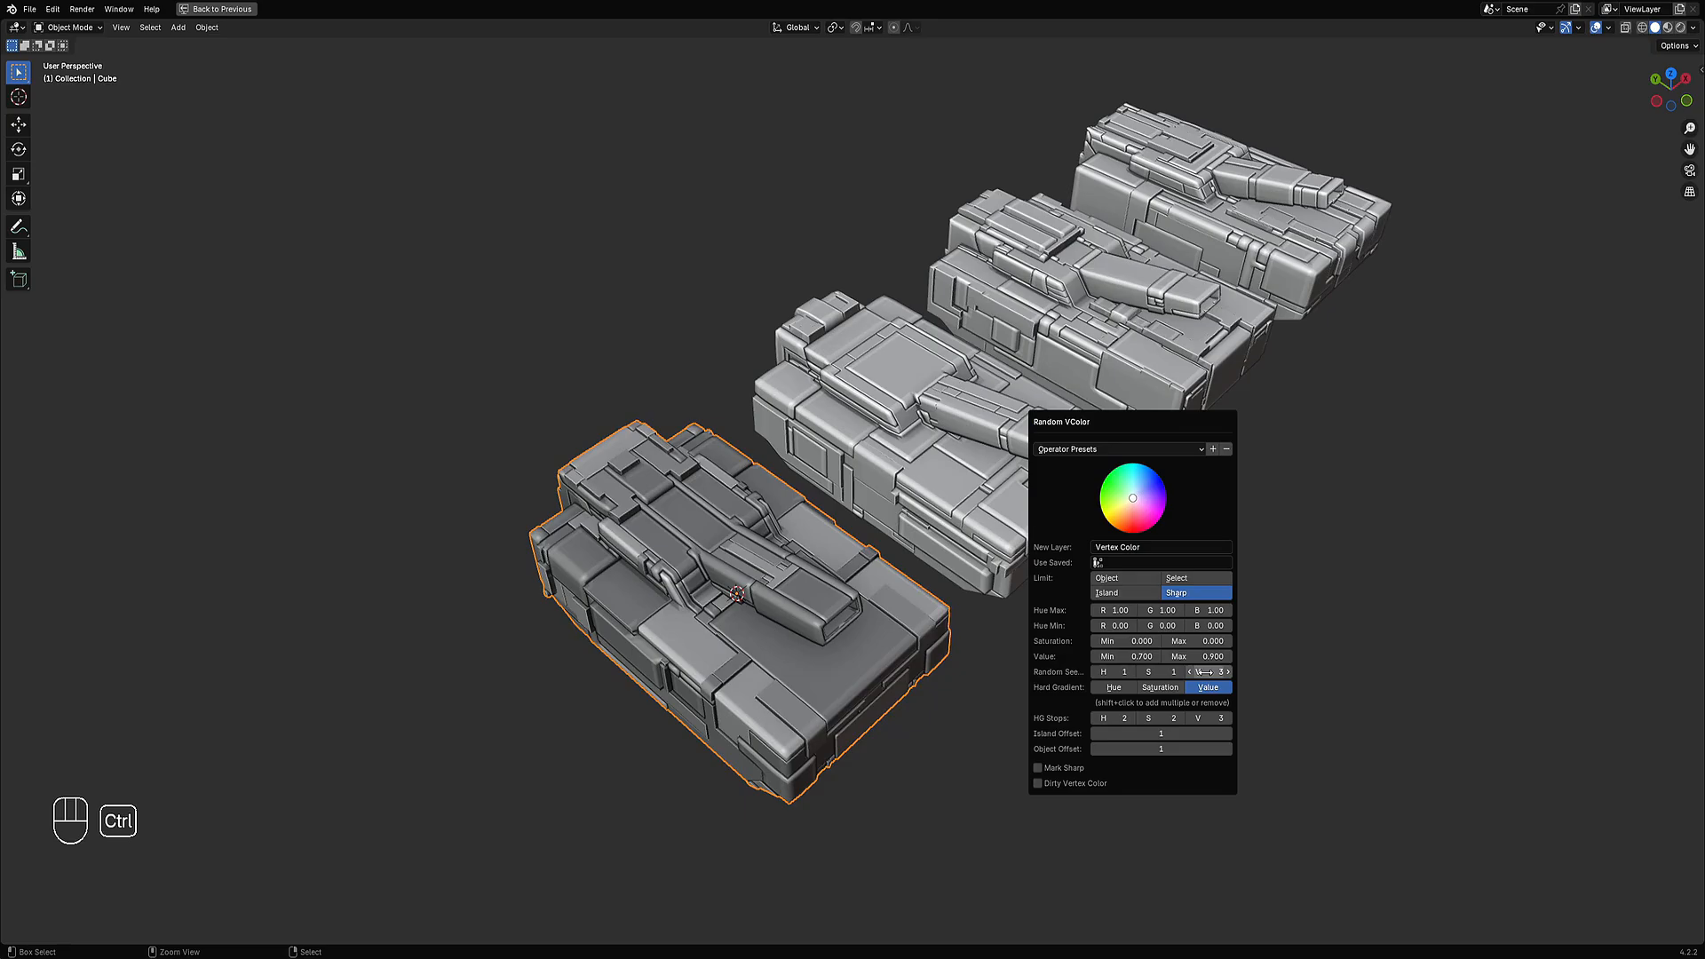
pyautogui.moveTo(171, 751); pyautogui.dragTo(856, 593, button='middle')
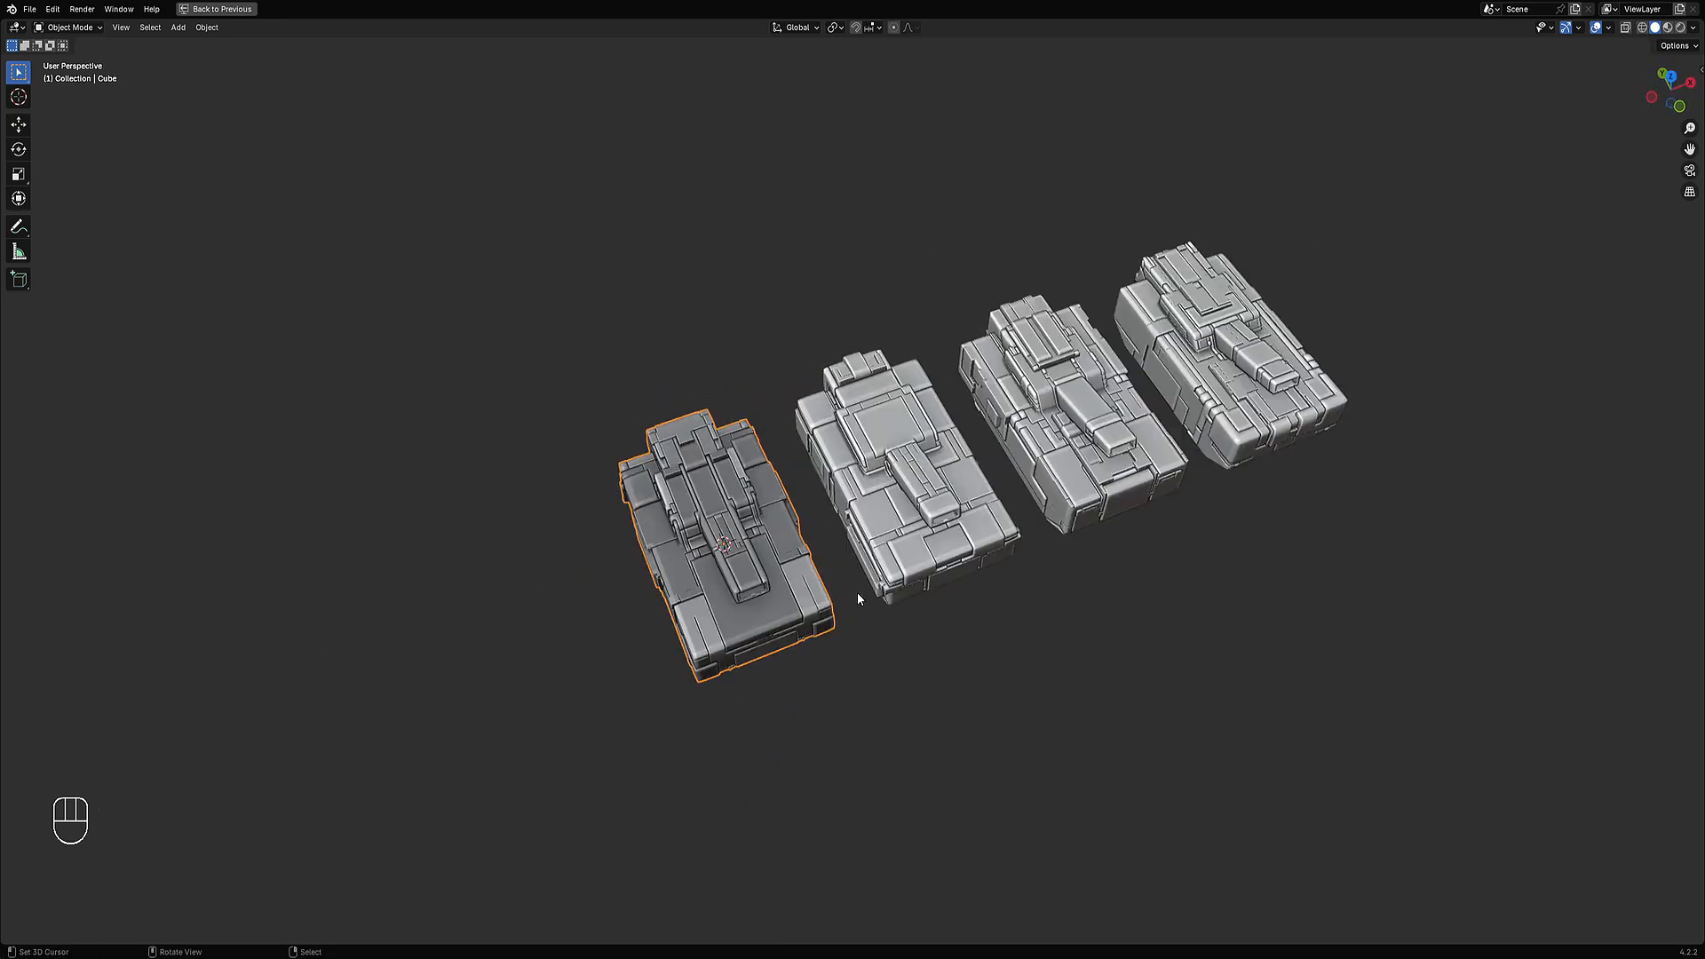
# Apply Random VColor limited by Sharp to the second tank, Cube.001, and raise its value random seed.
pyautogui.click(930, 543)
pyautogui.hotkey('shift', 'q')
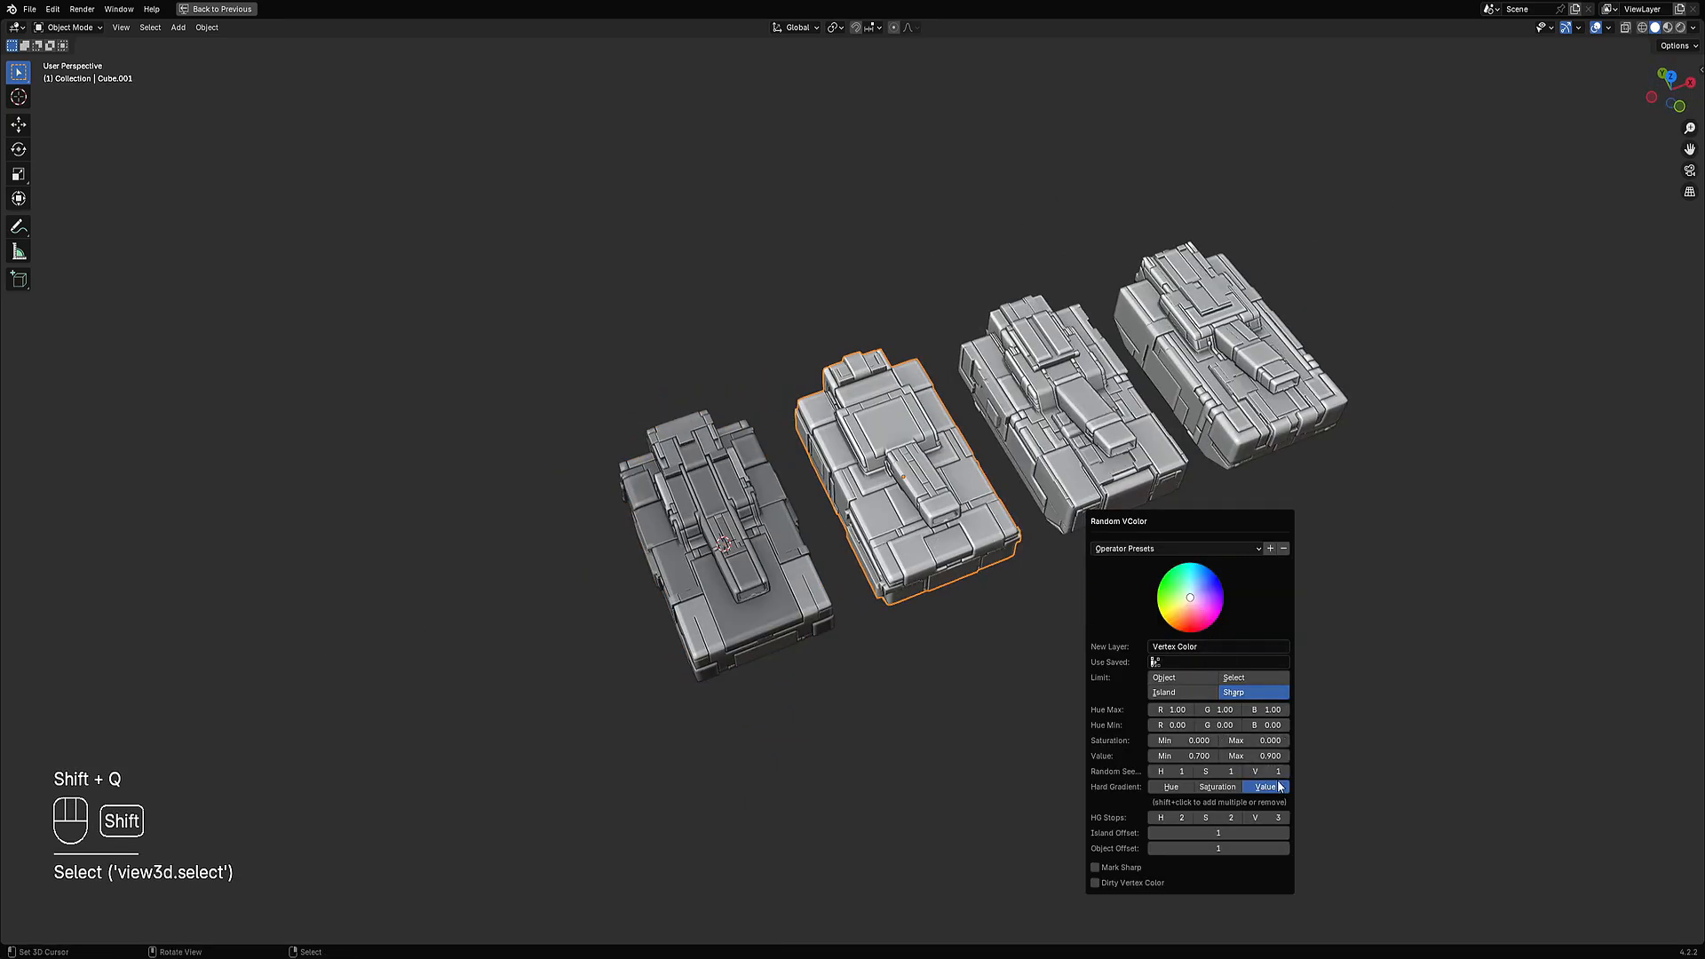
pyautogui.keyDown('ctrl'); pyautogui.scroll(1, 1273, 771); pyautogui.keyUp('ctrl')
pyautogui.moveTo(1048, 568); pyautogui.dragTo(999, 551, button='middle')
# Apply Random VColor to the third tank, Cube.002, limited by Sharp, and raise its value random seed.
pyautogui.click(1000, 503)
pyautogui.keyDown('shift'); pyautogui.moveTo(1127, 393); pyautogui.dragTo(1043, 460, button='middle'); pyautogui.keyUp('shift')
pyautogui.hotkey('shift', 'q')
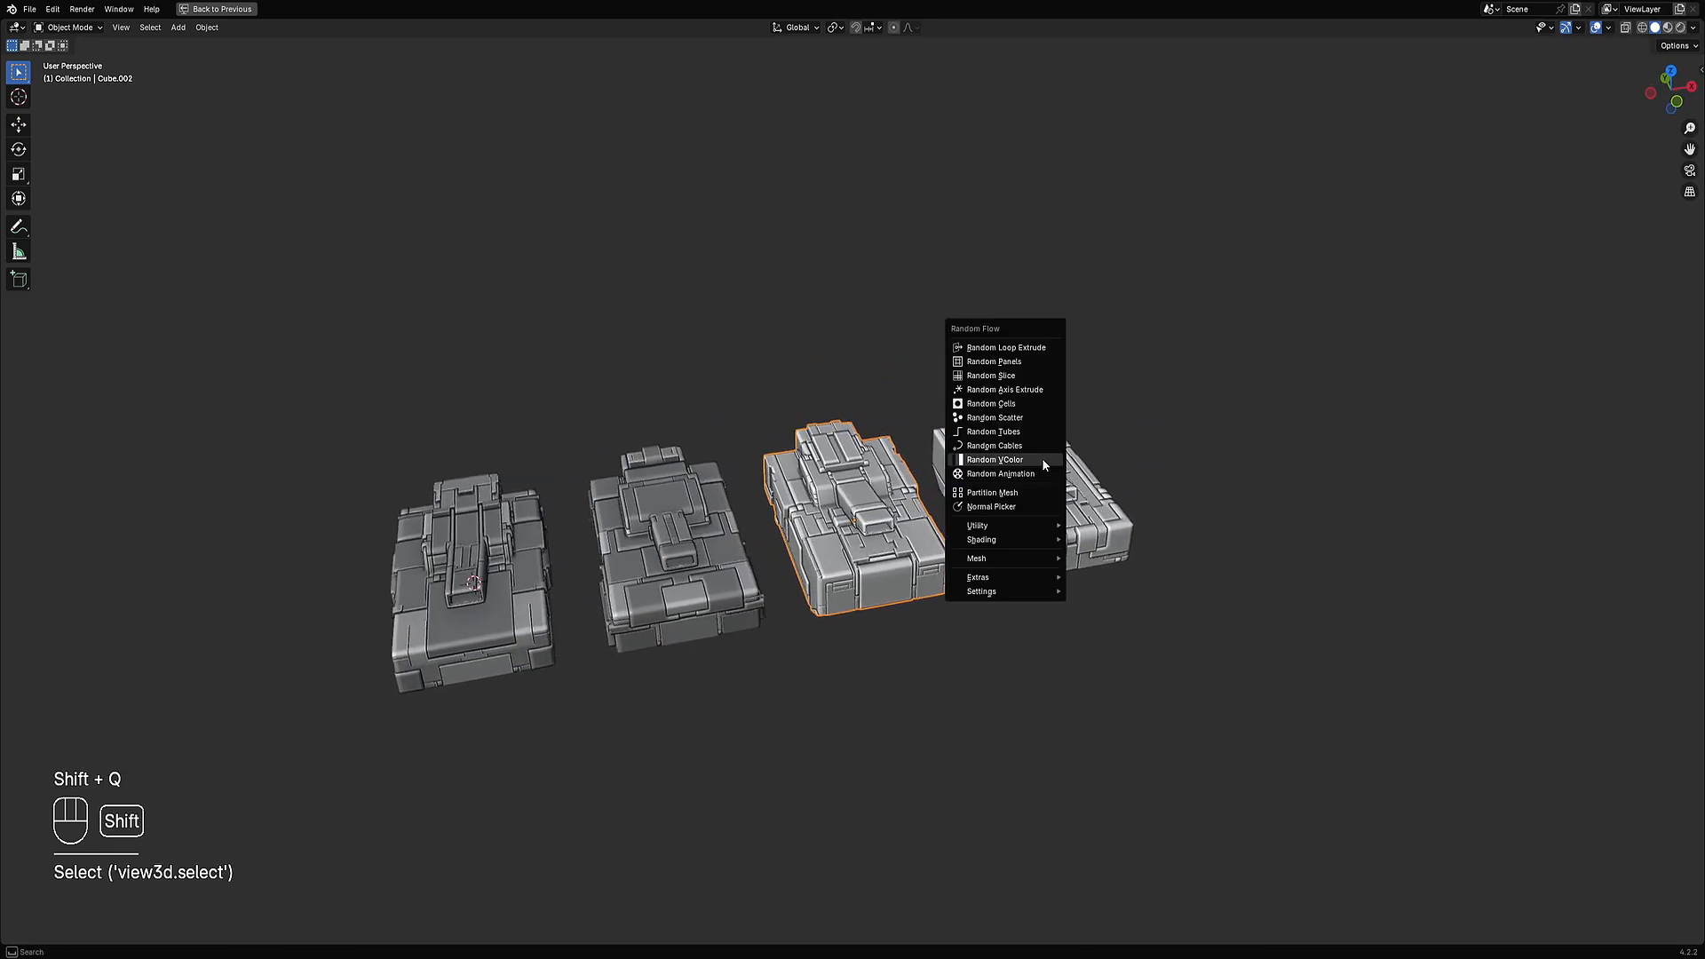
pyautogui.click(1043, 460)
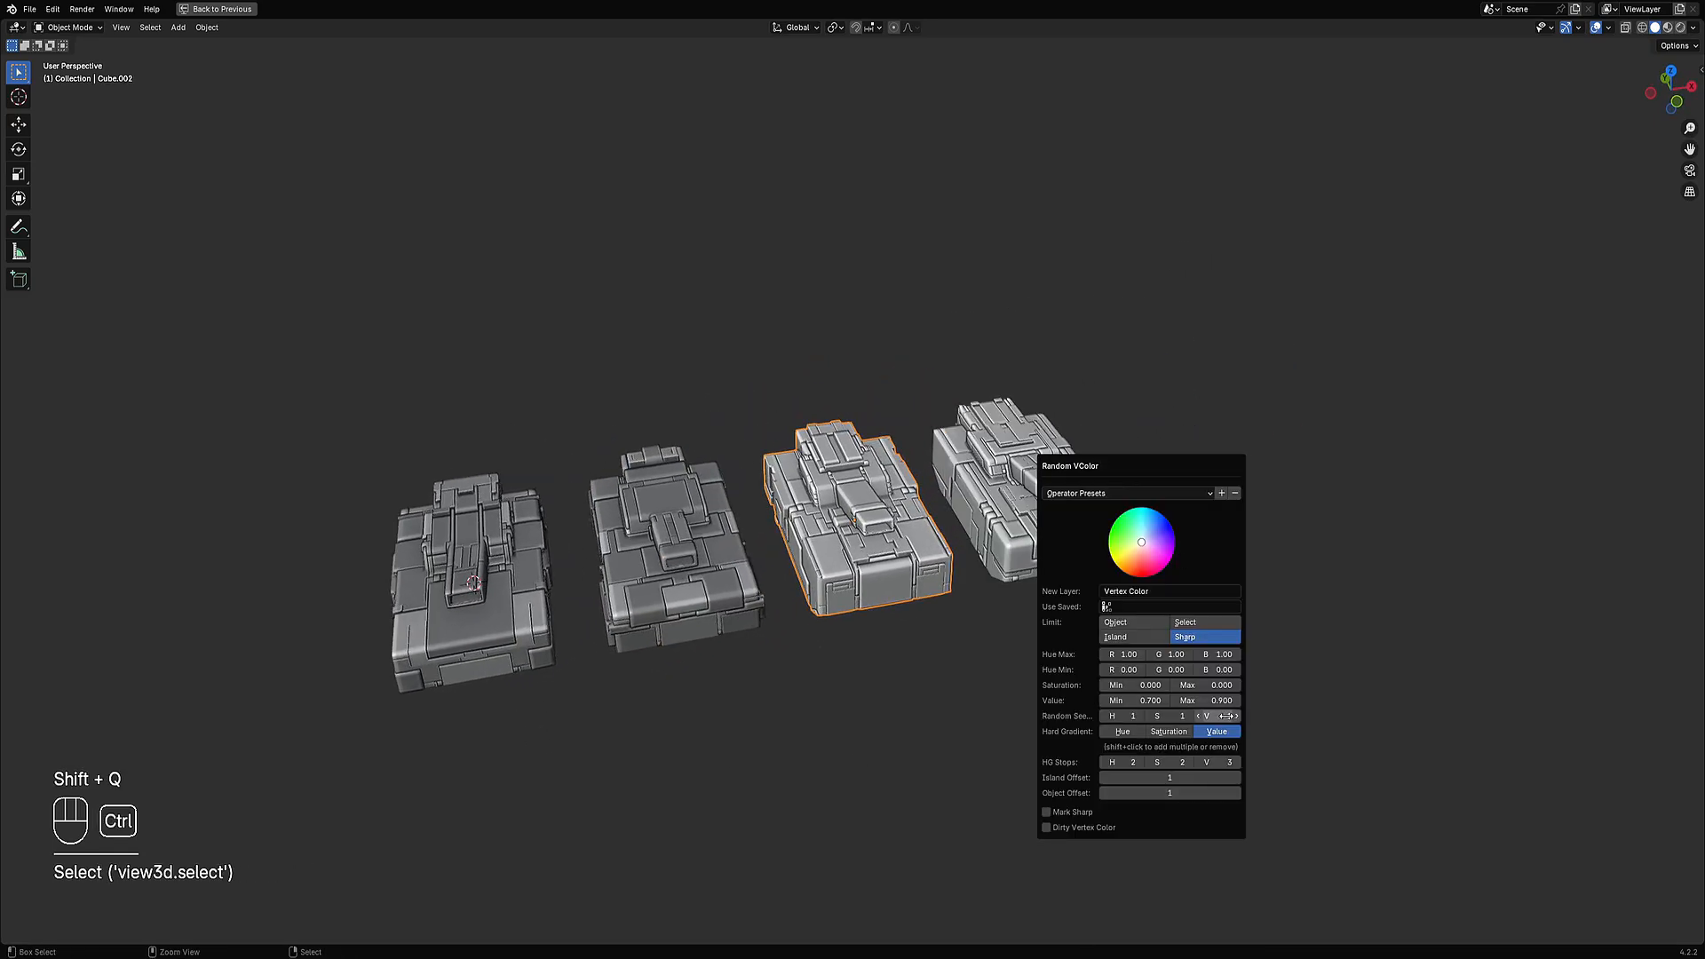
pyautogui.keyDown('ctrl'); pyautogui.scroll(1, 1221, 716); pyautogui.keyUp('ctrl')
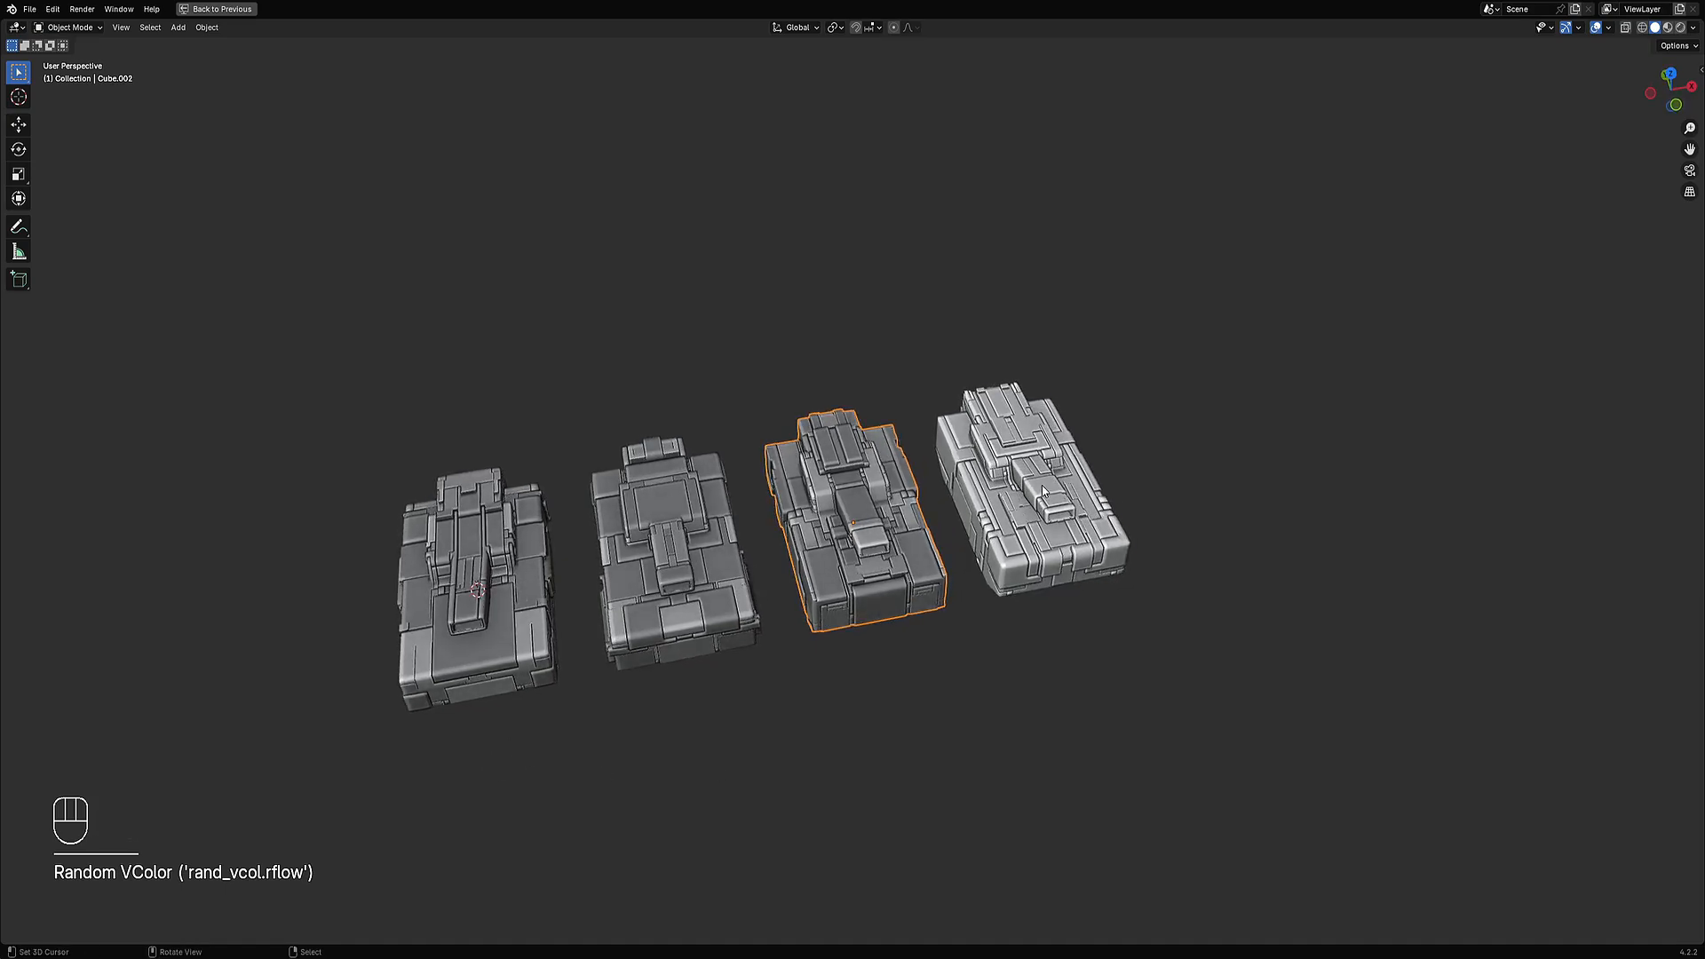
# Repeat the last Random VColor operation on the fourth tank, Cube.003, then deselect everything and save the file.
pyautogui.click(1042, 485)
pyautogui.hotkey('shift', 'r')
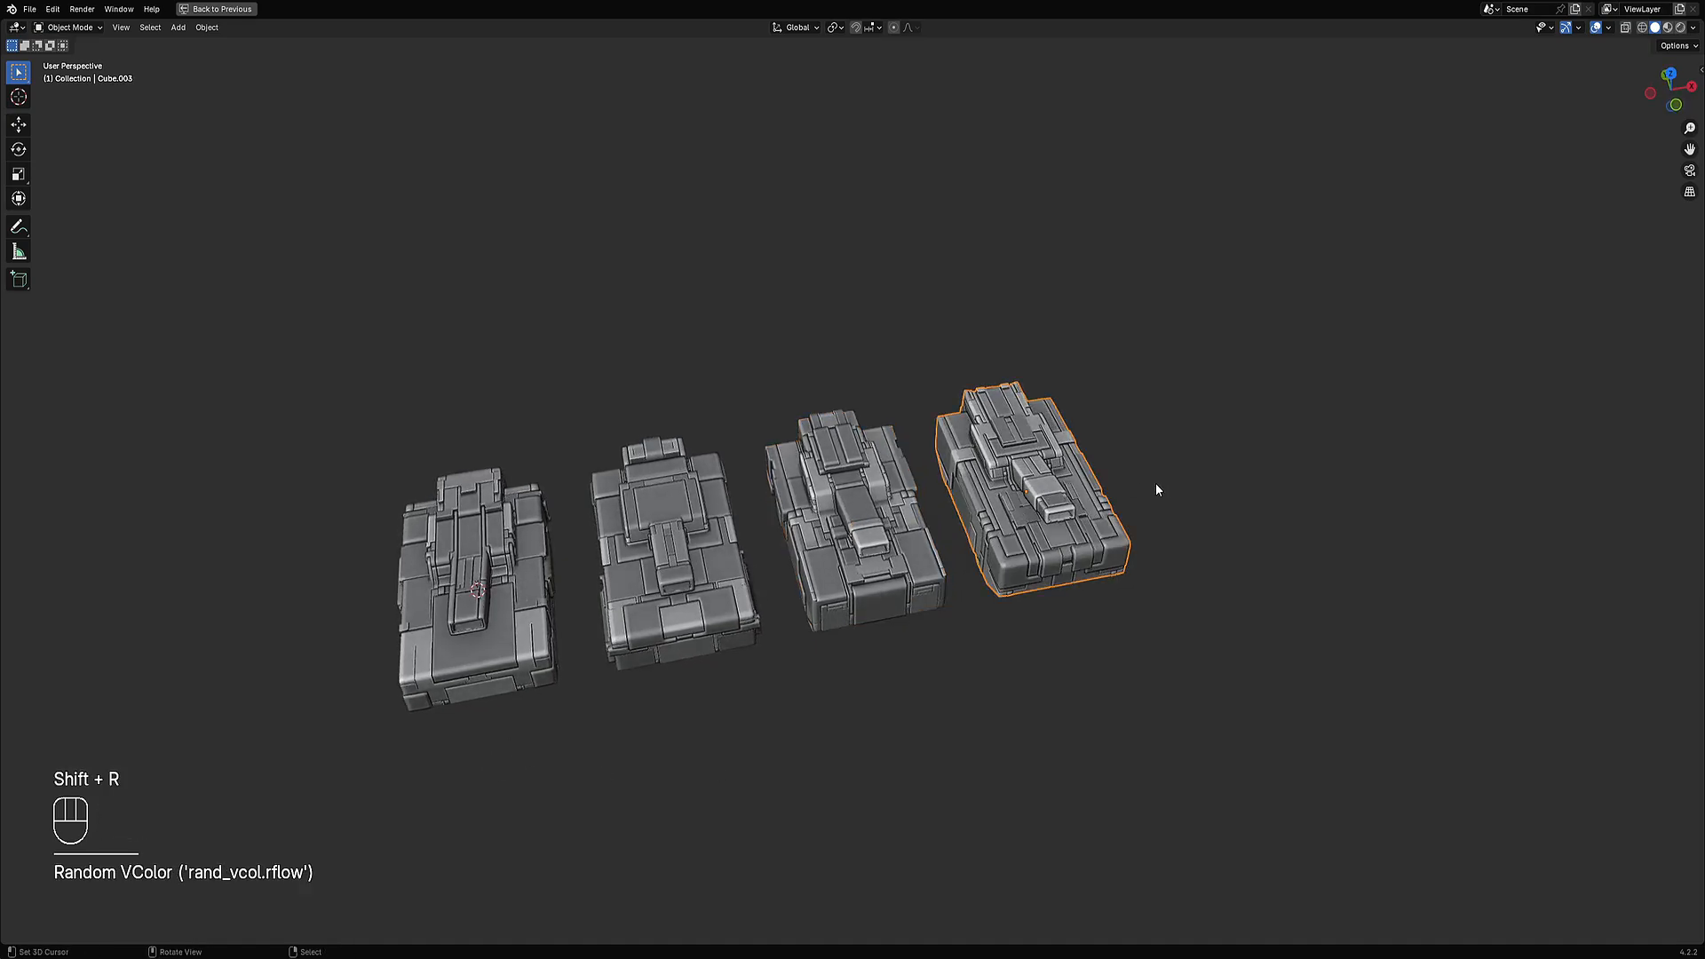
pyautogui.hotkey('alt', 'a')
pyautogui.scroll(-2, 863, 557)
pyautogui.moveTo(864, 556); pyautogui.dragTo(952, 531, button='middle')
pyautogui.scroll(2, 922, 528)
pyautogui.hotkey('ctrl', 's')
# Select the third tank, Cube.002, and append the Random Flow materials to the file.
pyautogui.click(1013, 453)
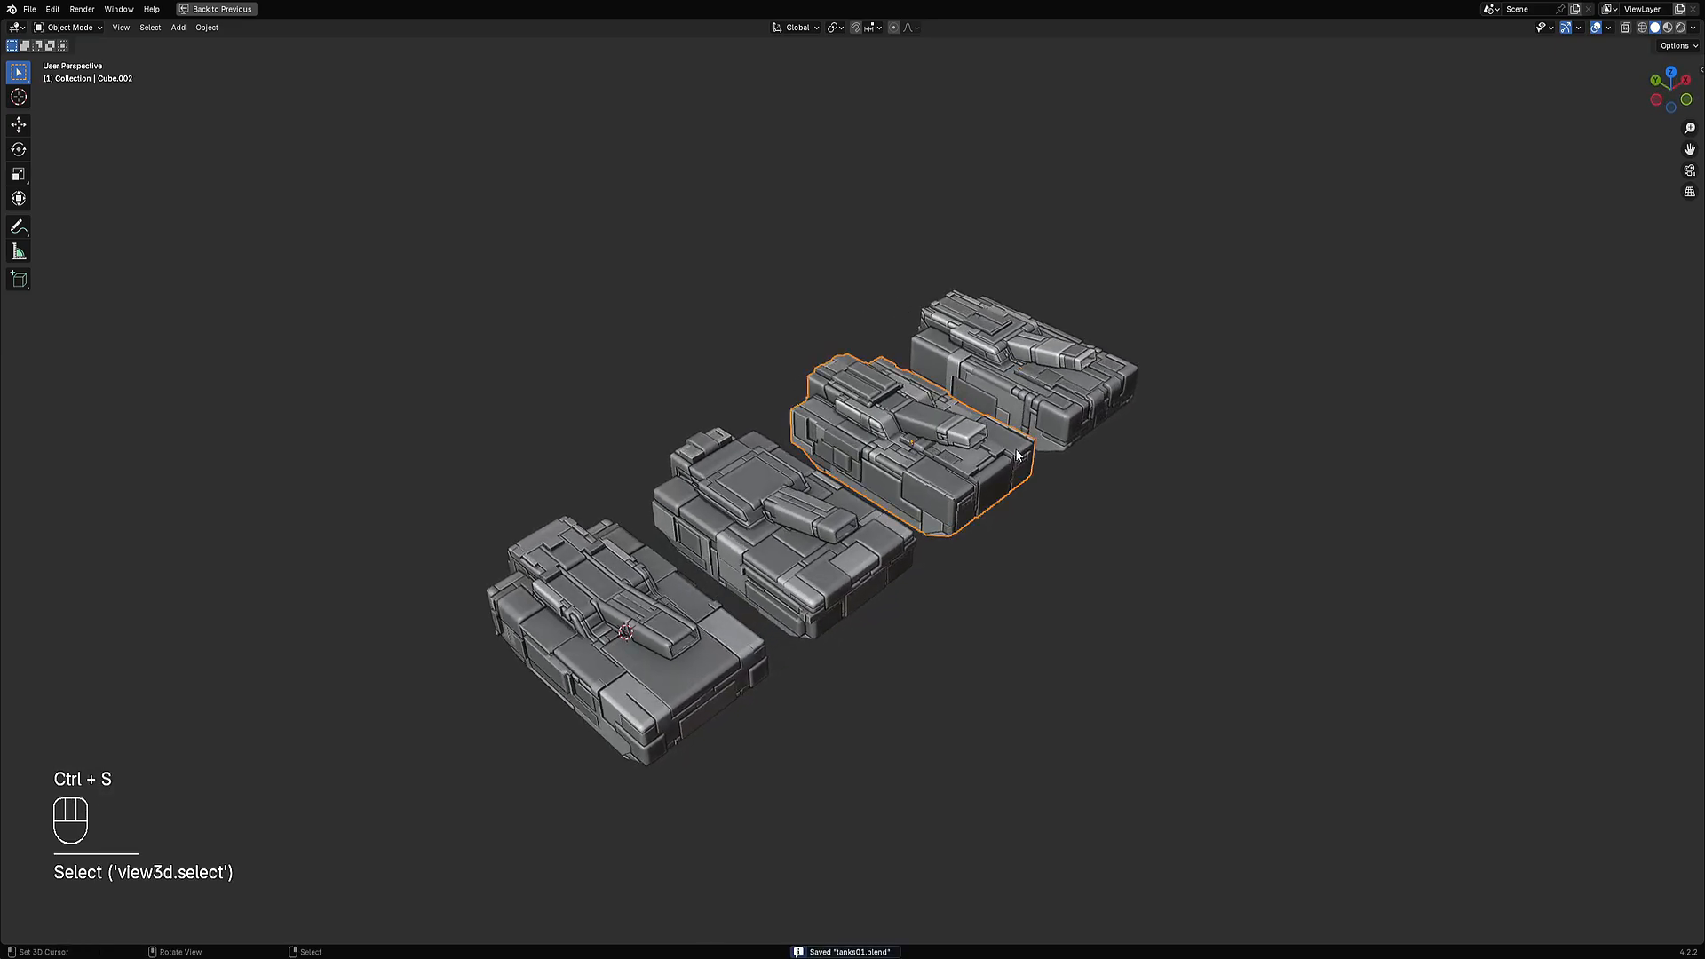
pyautogui.hotkey('shift', 'q')
pyautogui.moveTo(976, 531)
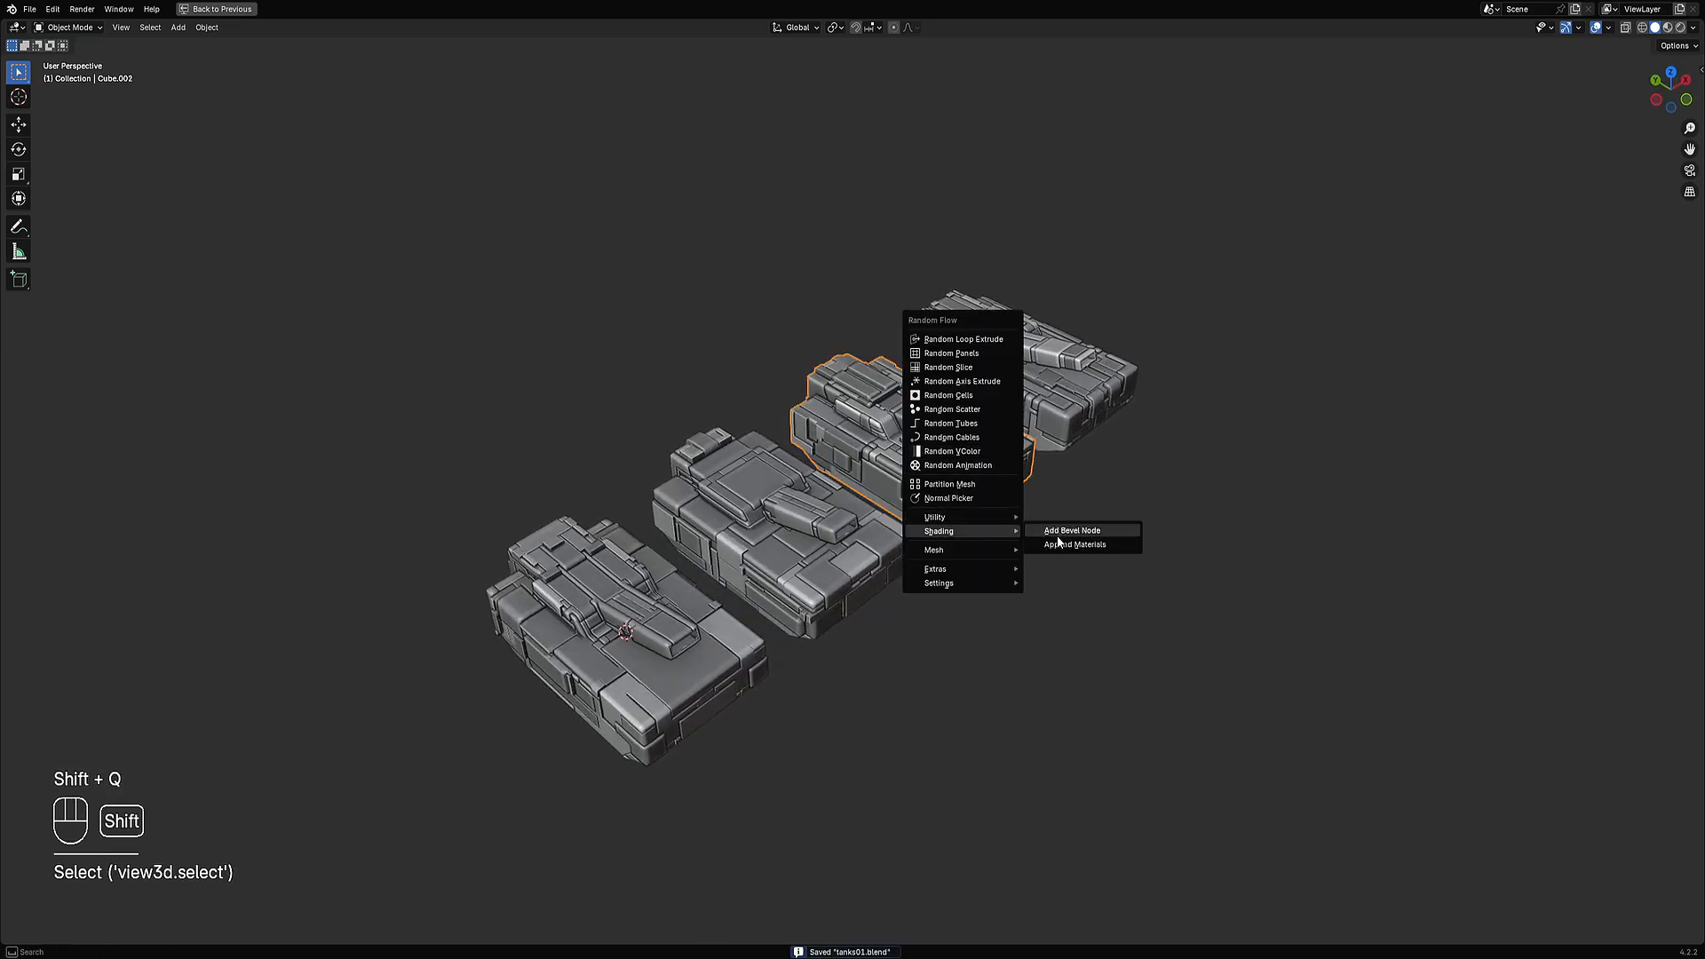
pyautogui.click(1065, 544)
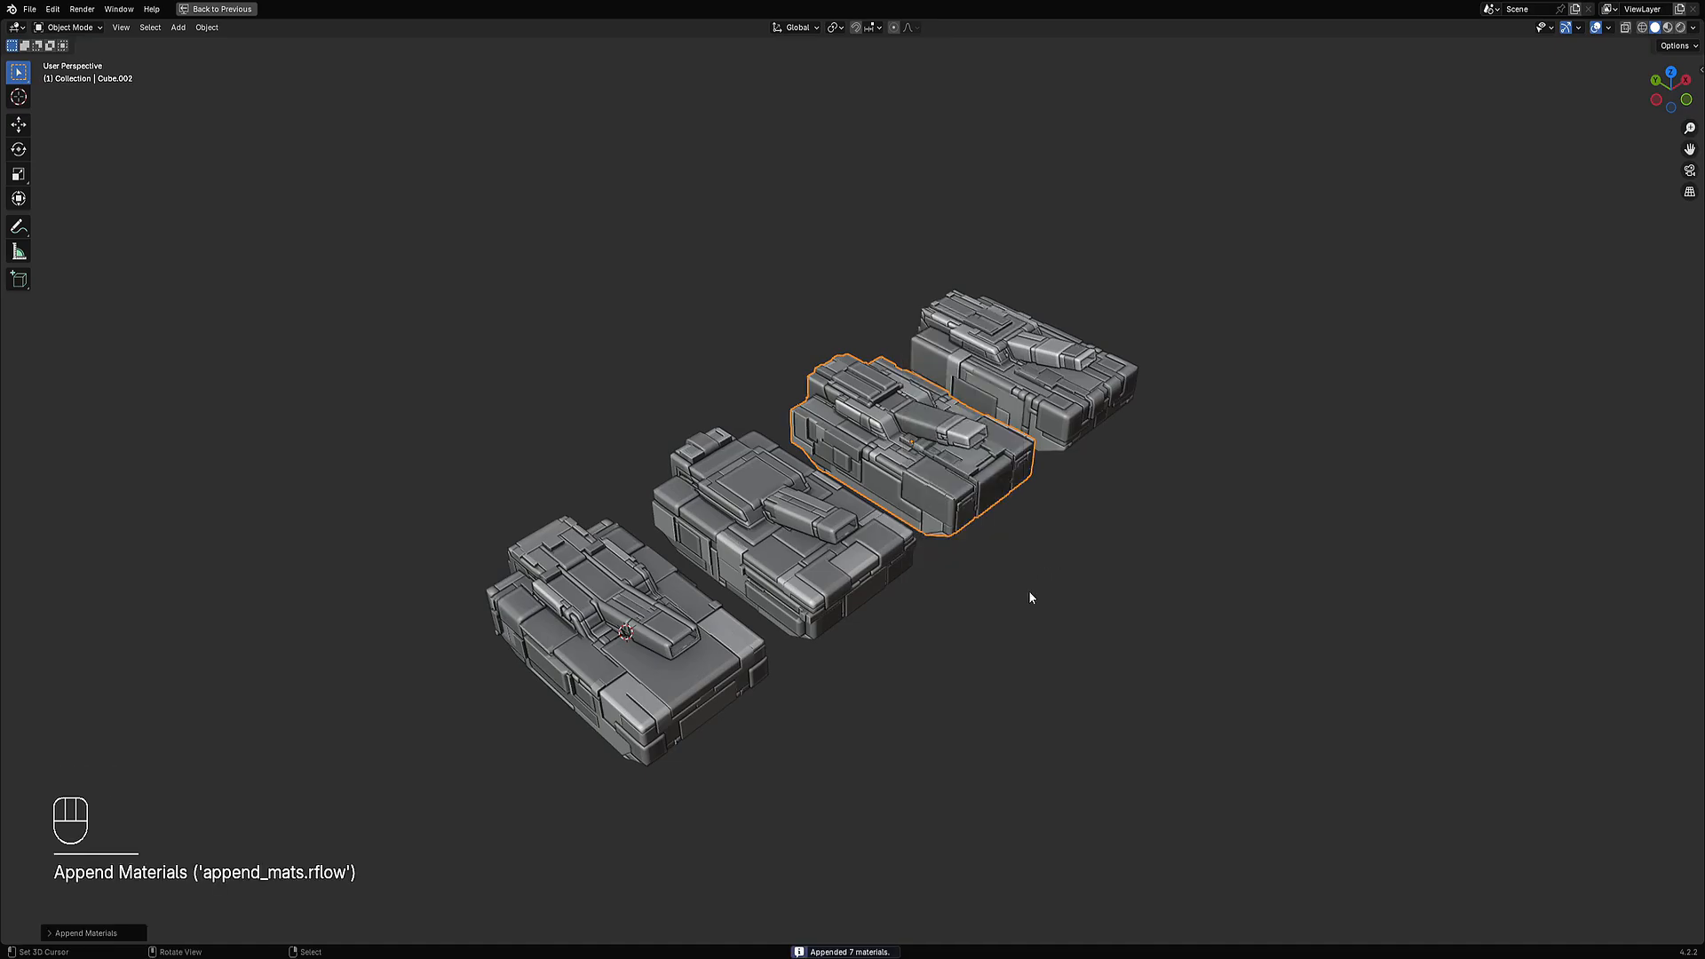
# Select all four tanks and assign them the rflow_metal material with Creative Flow's Assign Material.
pyautogui.click(662, 711)
pyautogui.keyDown('shift'); pyautogui.click(781, 533); pyautogui.keyUp('shift')
pyautogui.keyDown('shift'); pyautogui.click(956, 432); pyautogui.keyUp('shift')
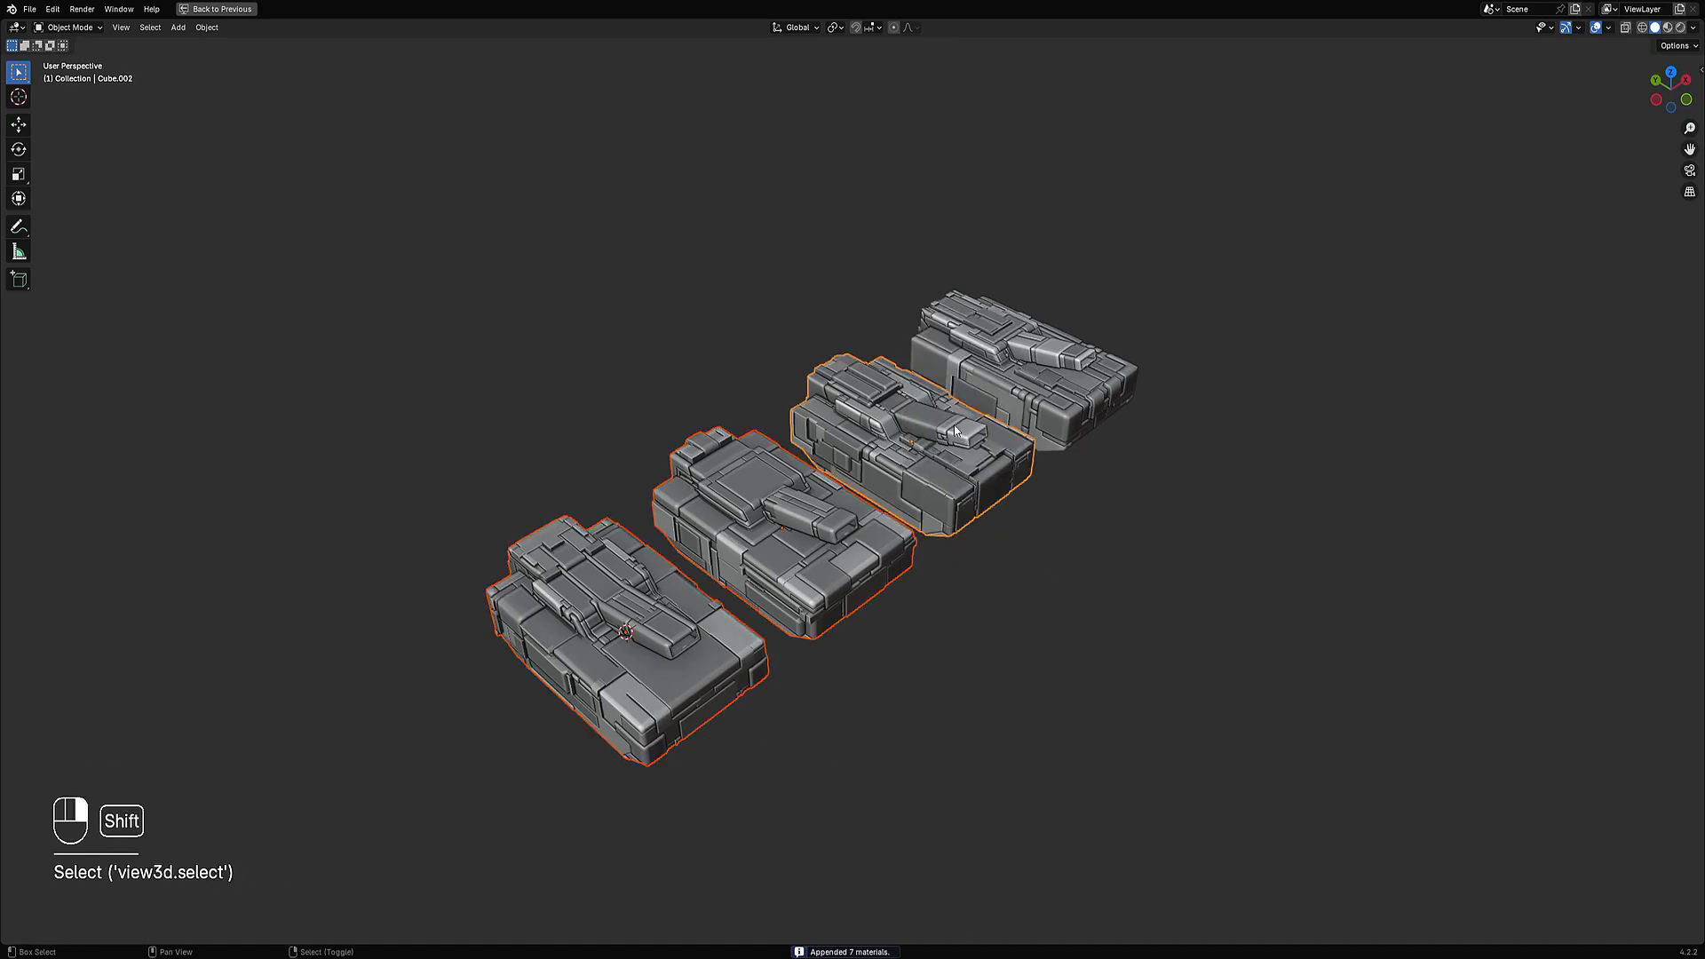
pyautogui.keyDown('shift'); pyautogui.click(1078, 352); pyautogui.keyUp('shift')
pyautogui.hotkey('shift', 'q')
pyautogui.moveTo(850, 430)
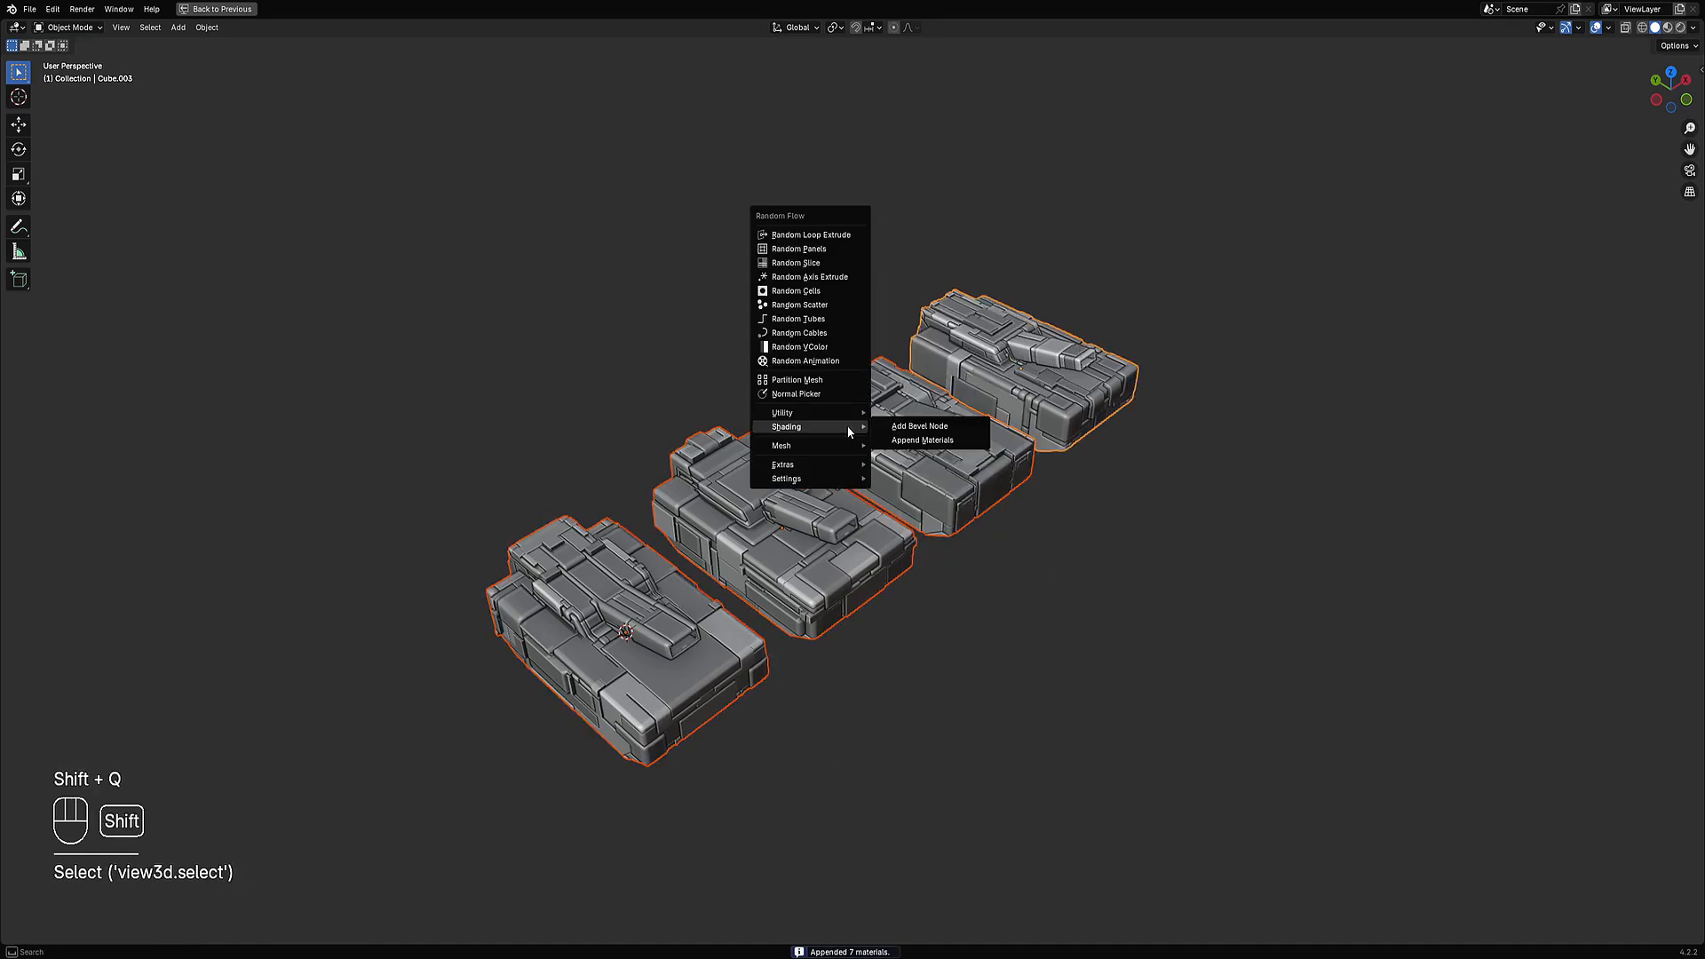
pyautogui.hotkey('shift', 'ctrl', 'x')
pyautogui.moveTo(851, 313)
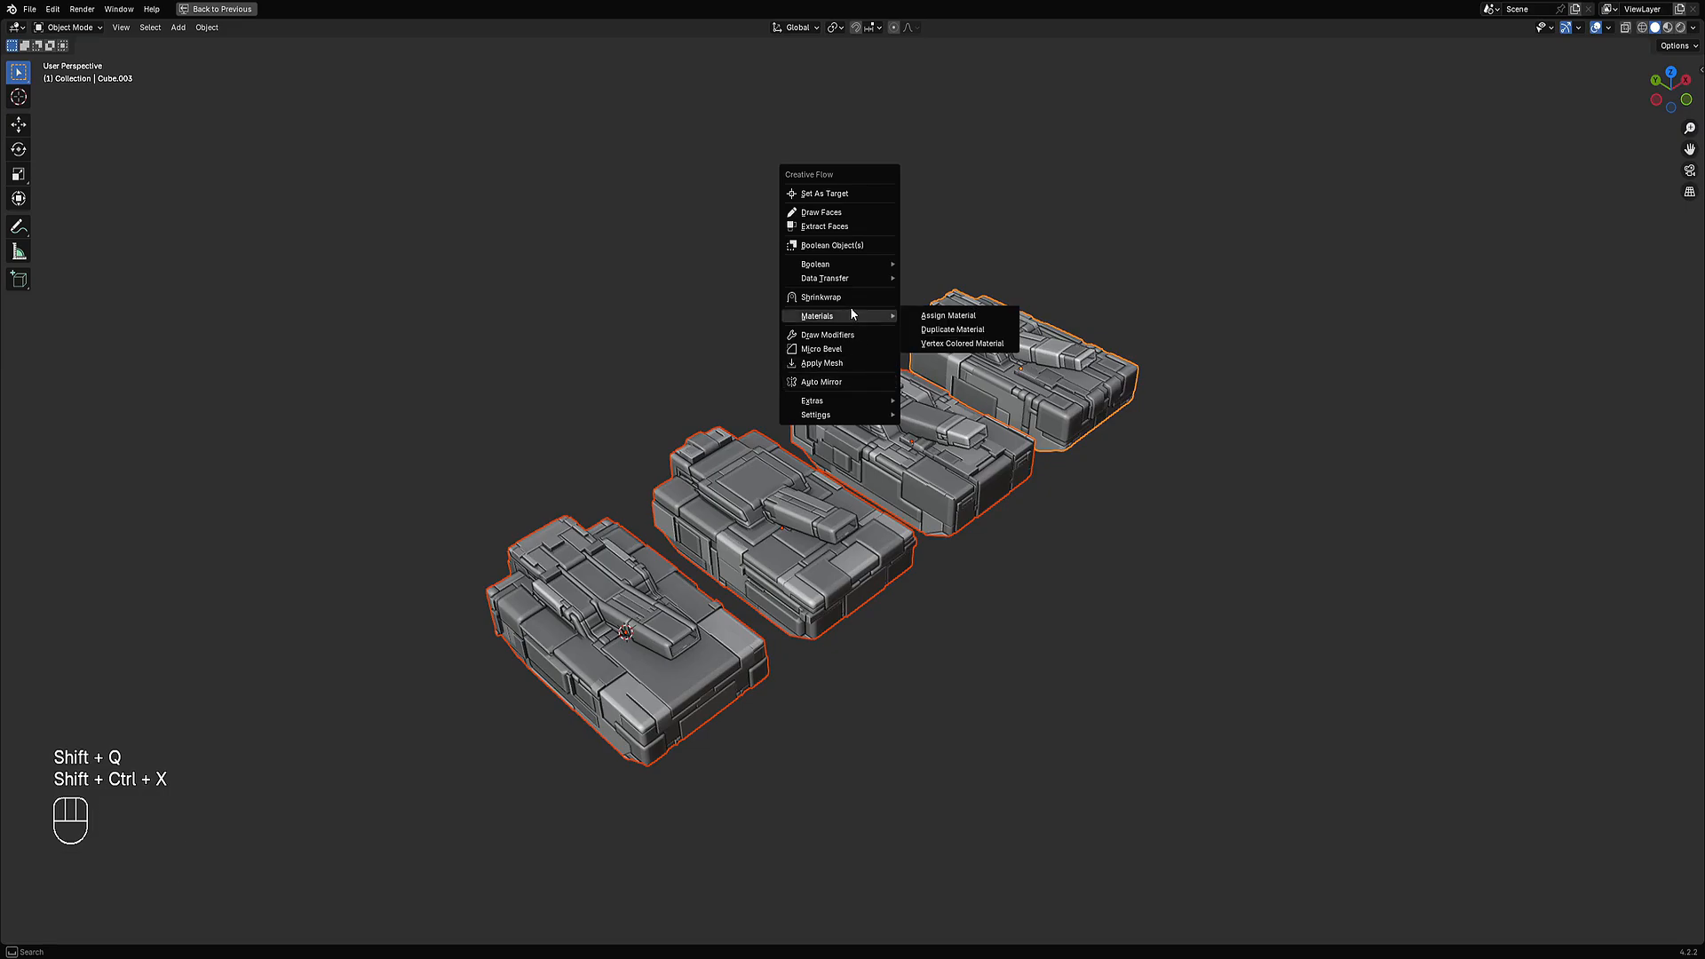
pyautogui.click(940, 317)
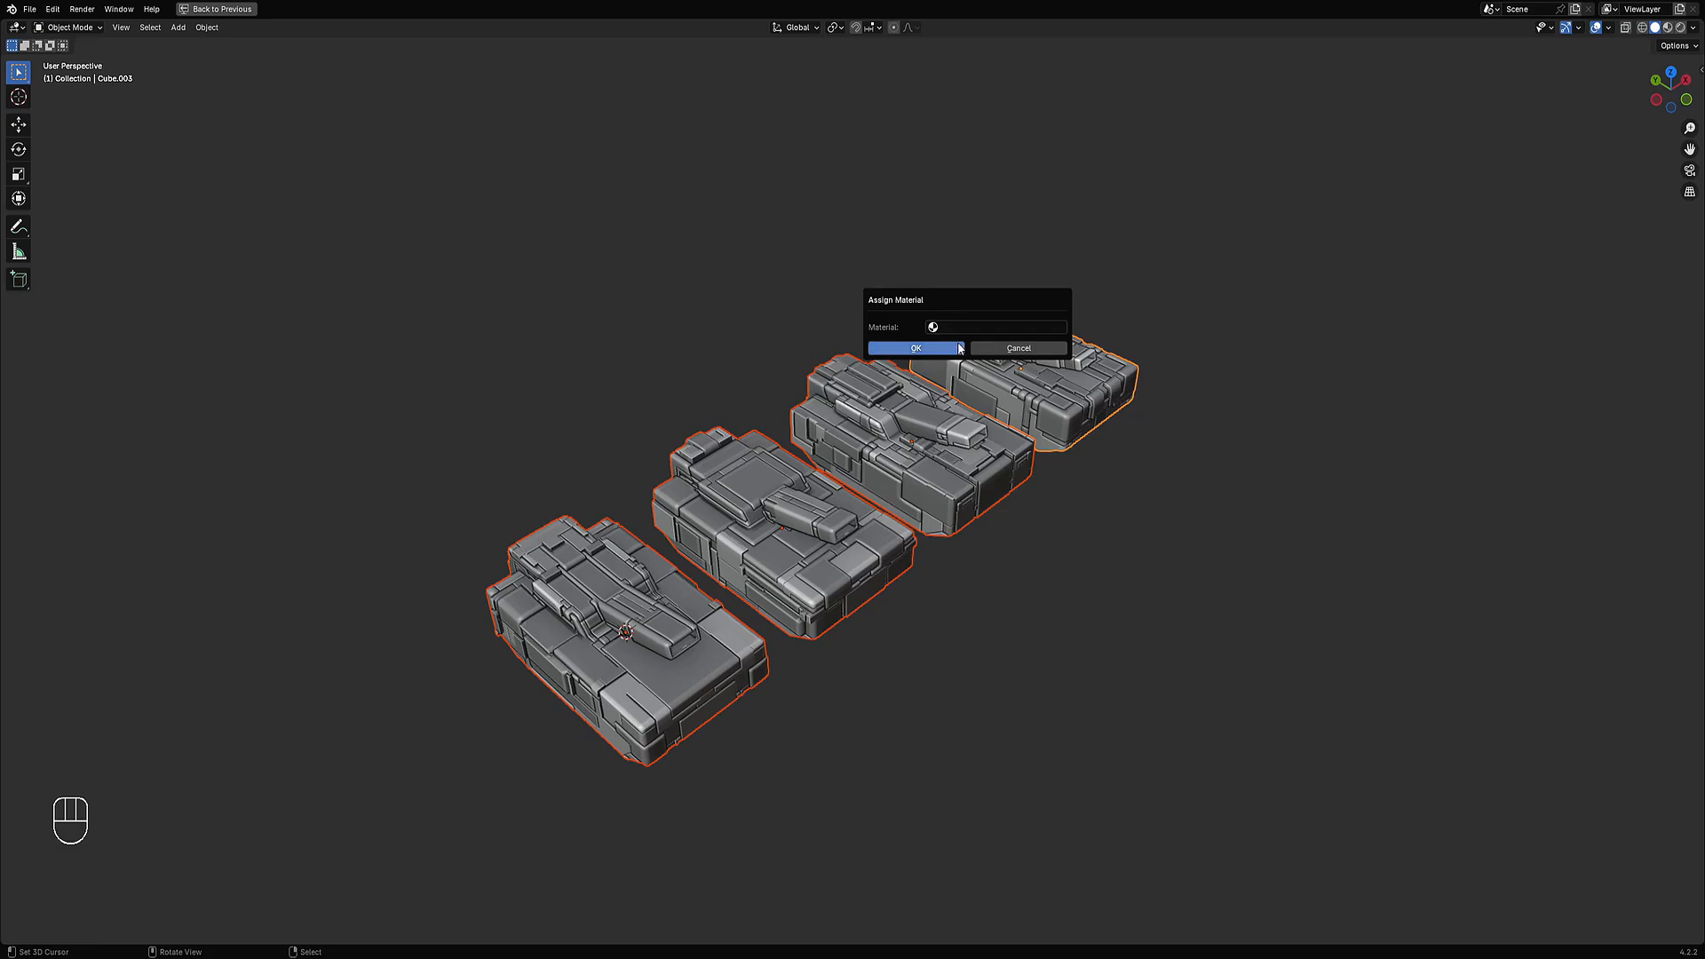
pyautogui.click(962, 328)
pyautogui.click(962, 390)
pyautogui.click(915, 348)
# Show the tanks in Rendered shading with overlays hidden and restore the full workspace layout from the maximized viewport.
pyautogui.press('z')
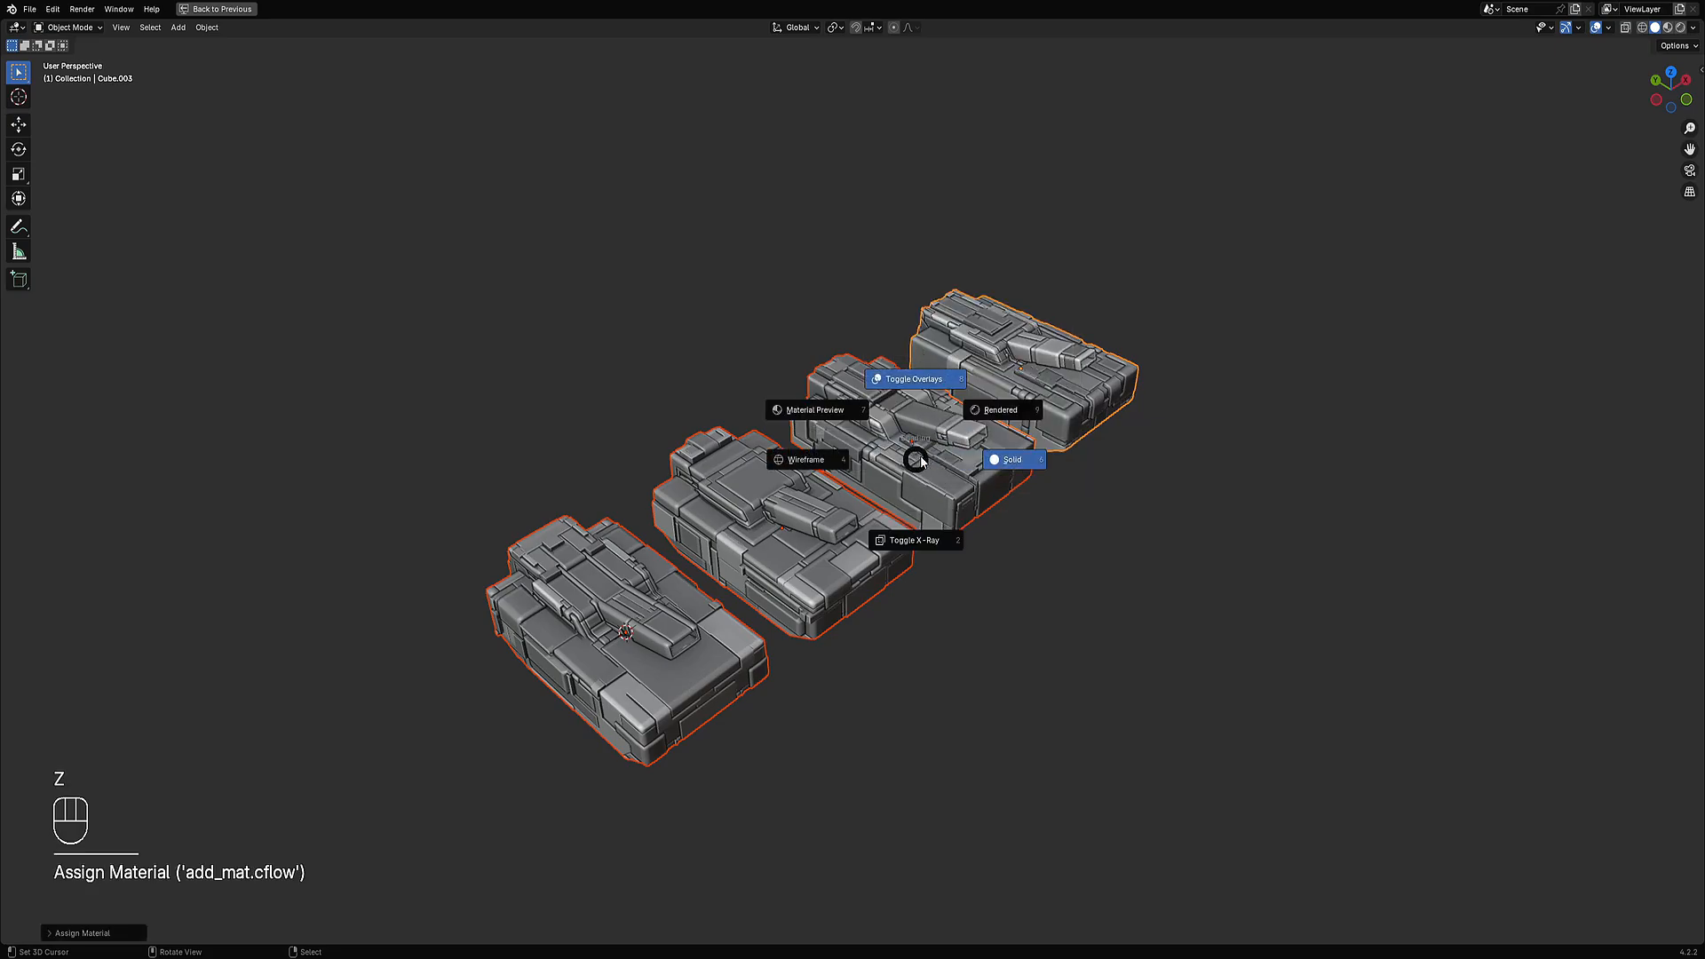
pyautogui.click(981, 412)
pyautogui.hotkey('shift', 'alt', 'z')
pyautogui.moveTo(972, 396); pyautogui.dragTo(1005, 490, button='middle')
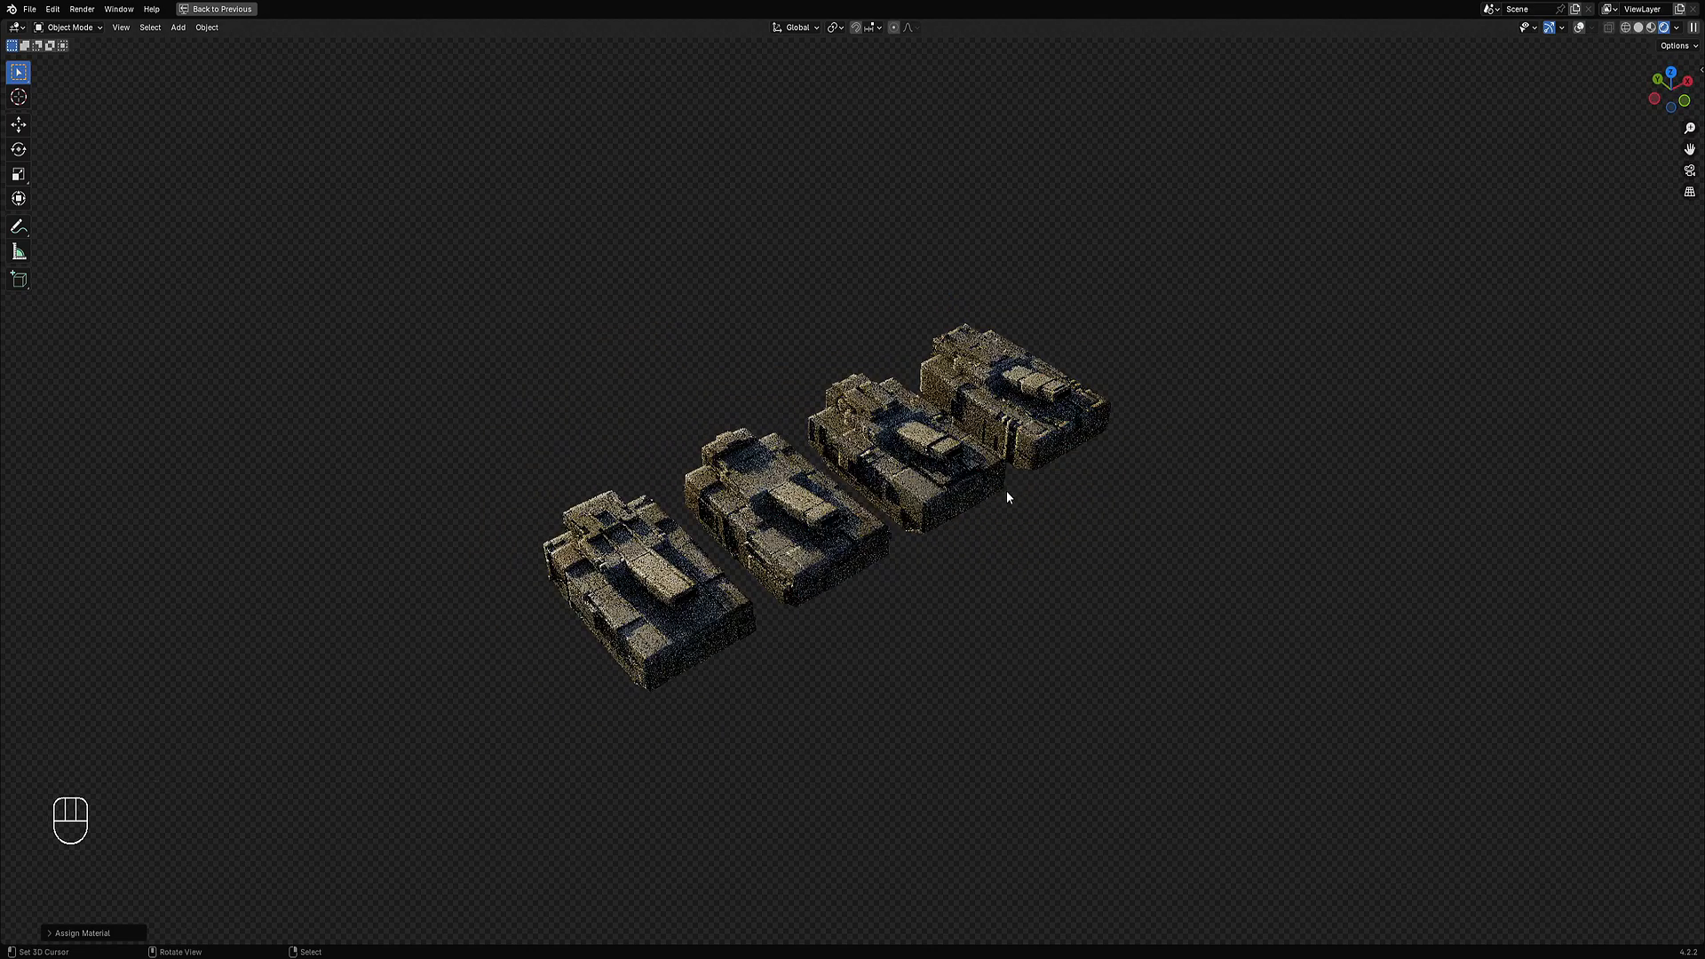
pyautogui.hotkey('ctrl', 'space')
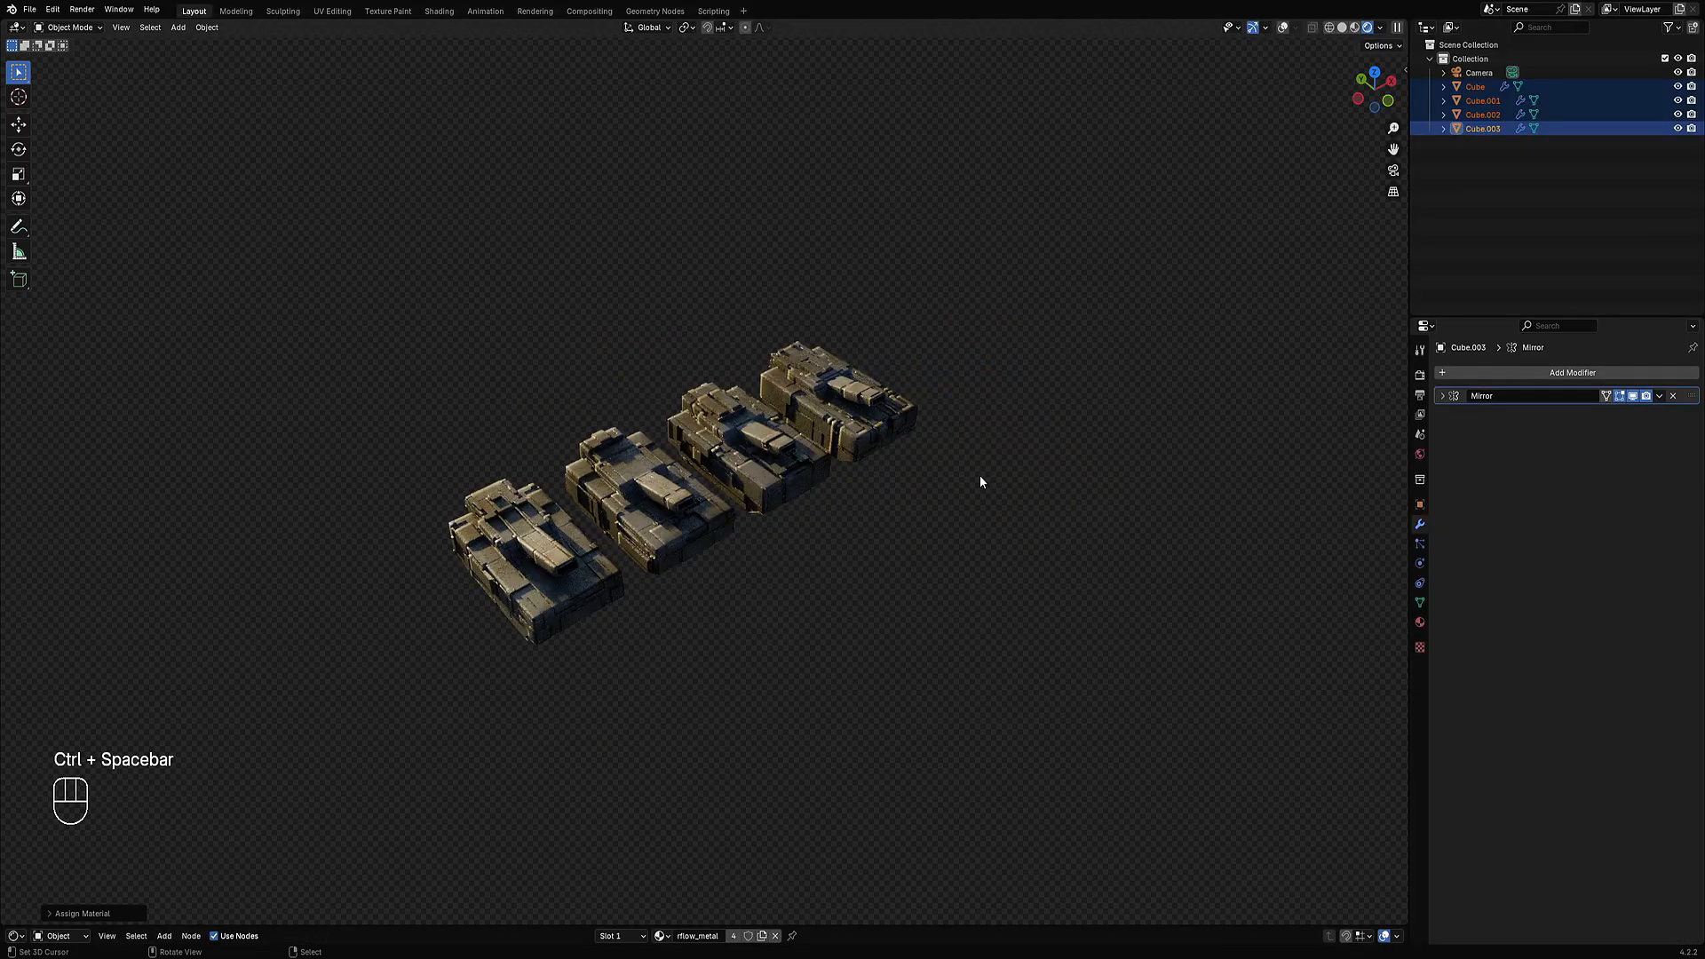
pyautogui.scroll(2, 929, 505)
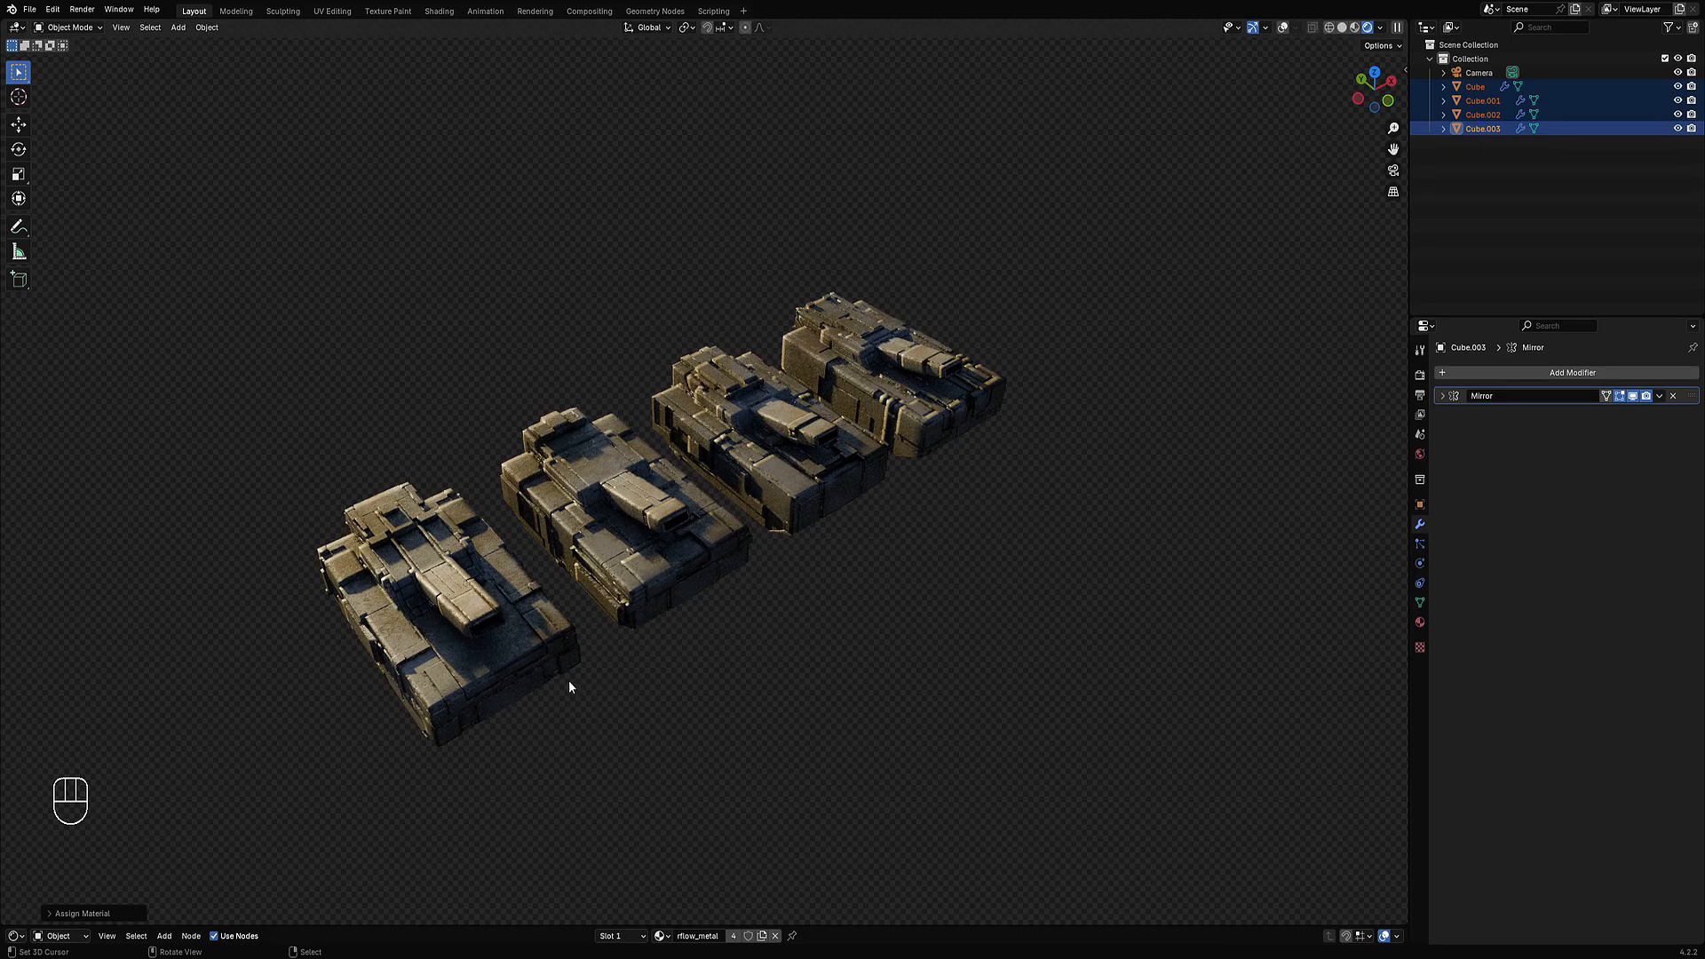
pyautogui.moveTo(569, 680); pyautogui.dragTo(671, 577, button='middle')
pyautogui.moveTo(678, 591); pyautogui.dragTo(644, 543, button='middle')
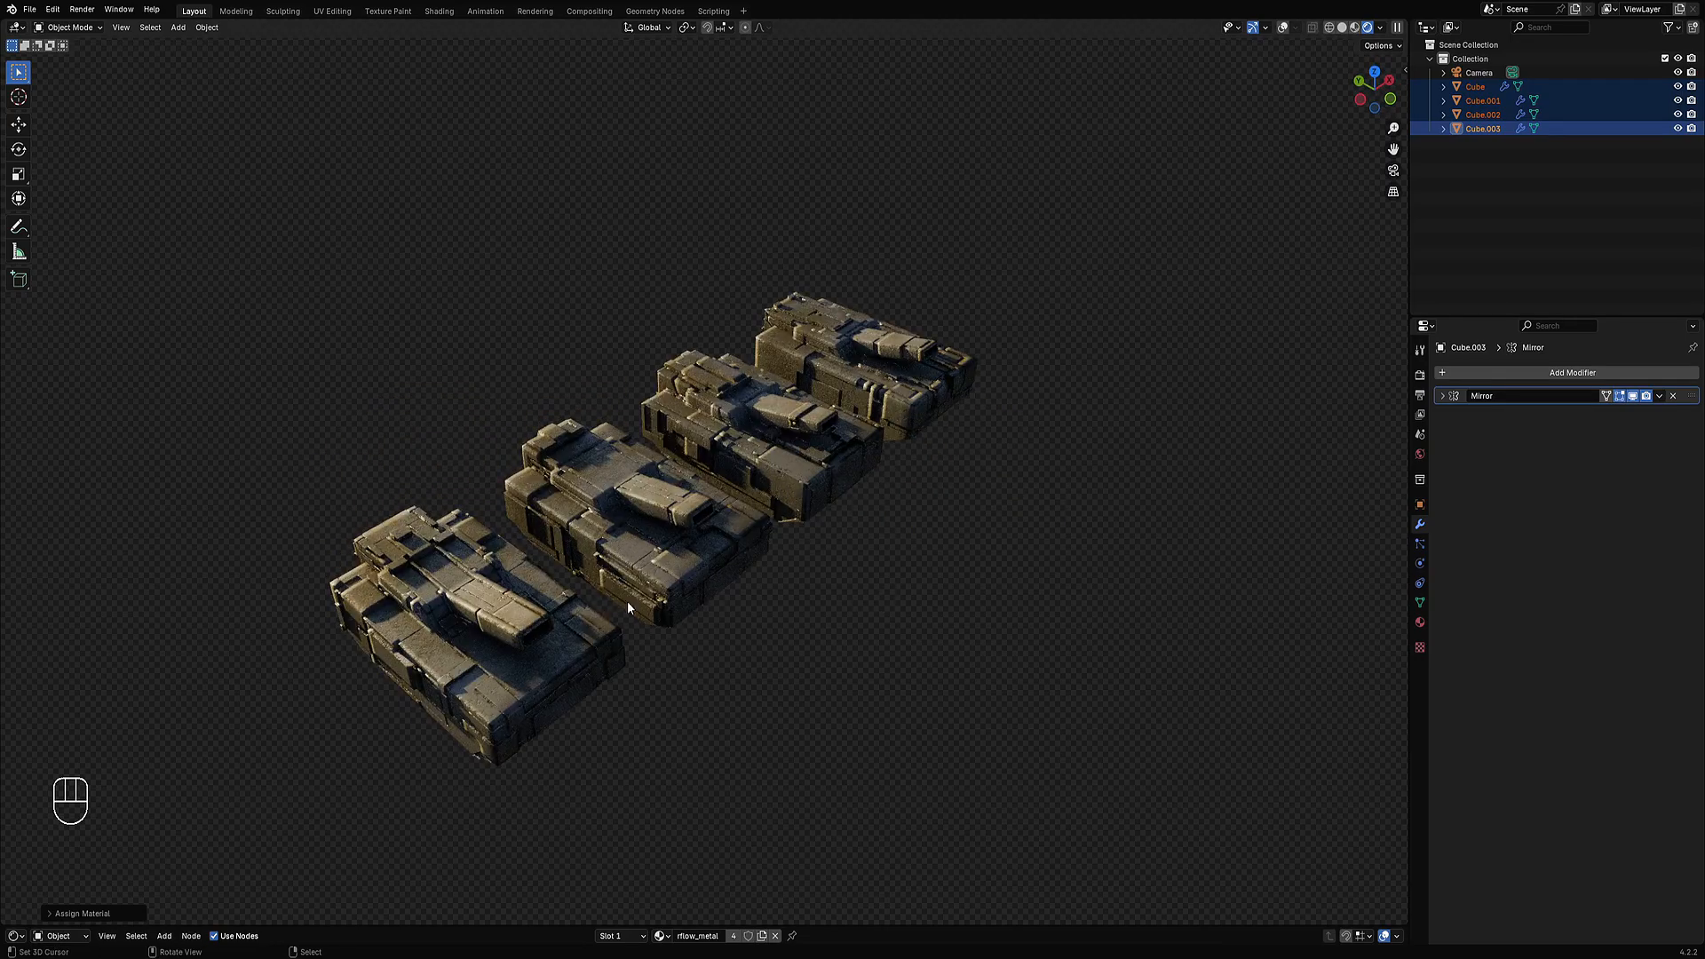
# Open the World properties and set the HDRI rotation to 108.02 with the viewport in Rendered shading.
pyautogui.press('z')
pyautogui.click(869, 445)
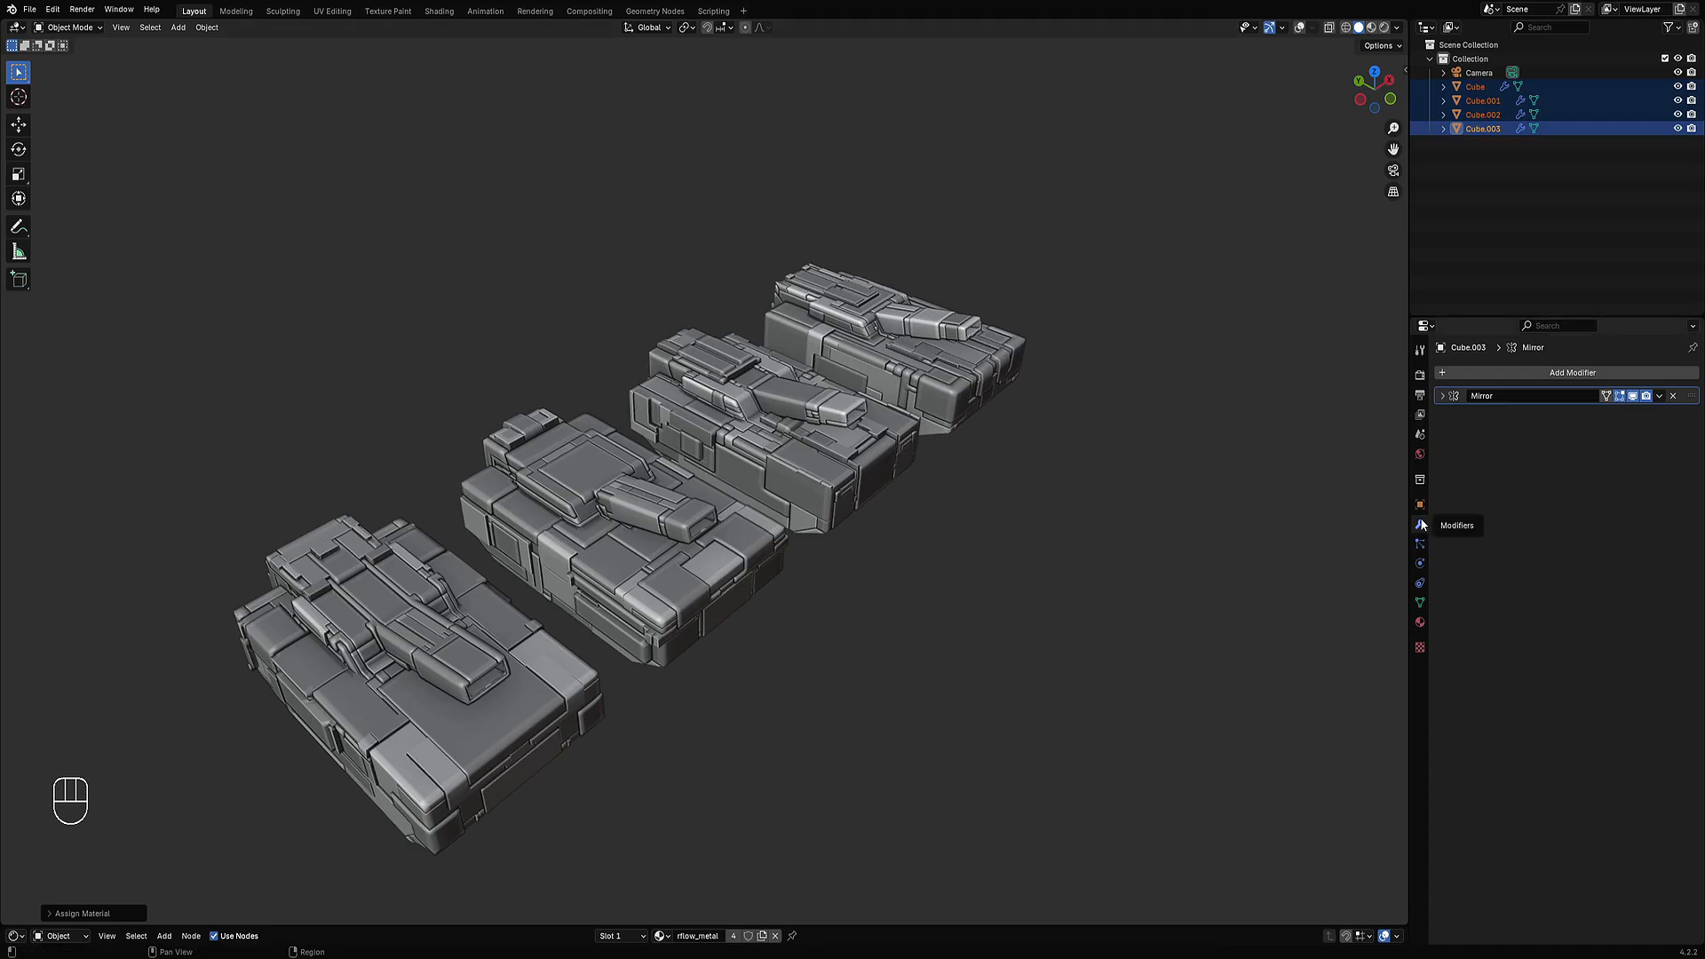
pyautogui.click(1420, 454)
pyautogui.scroll(-3, 809, 458)
pyautogui.press('z')
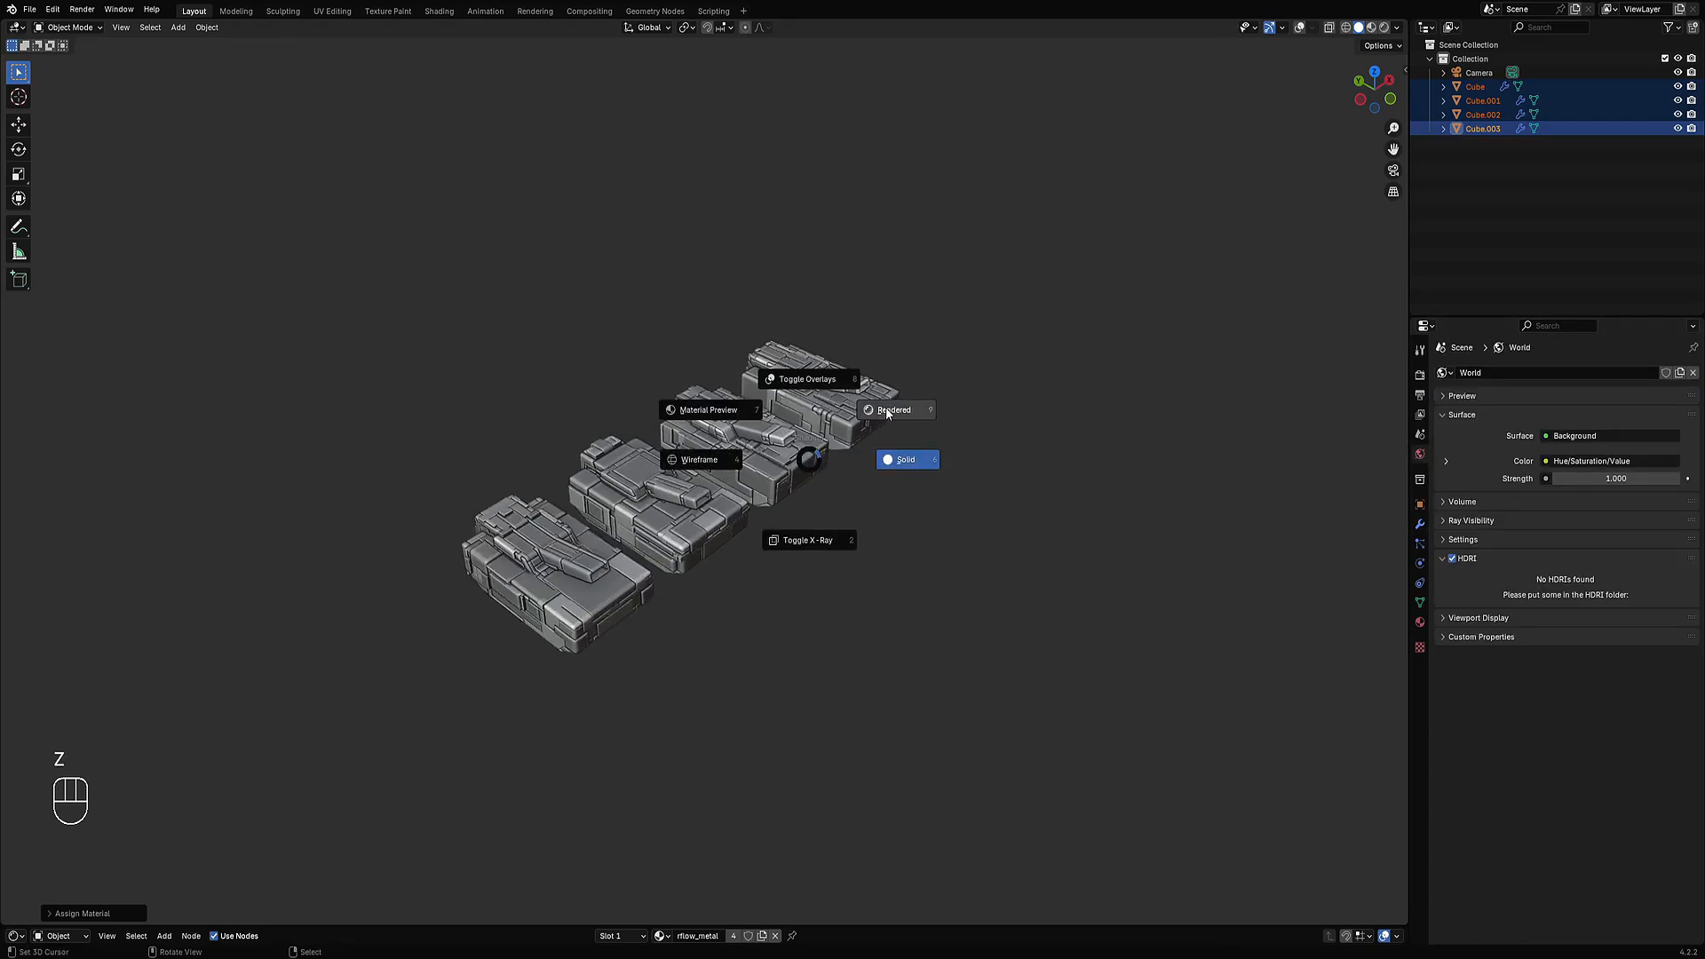
pyautogui.click(887, 413)
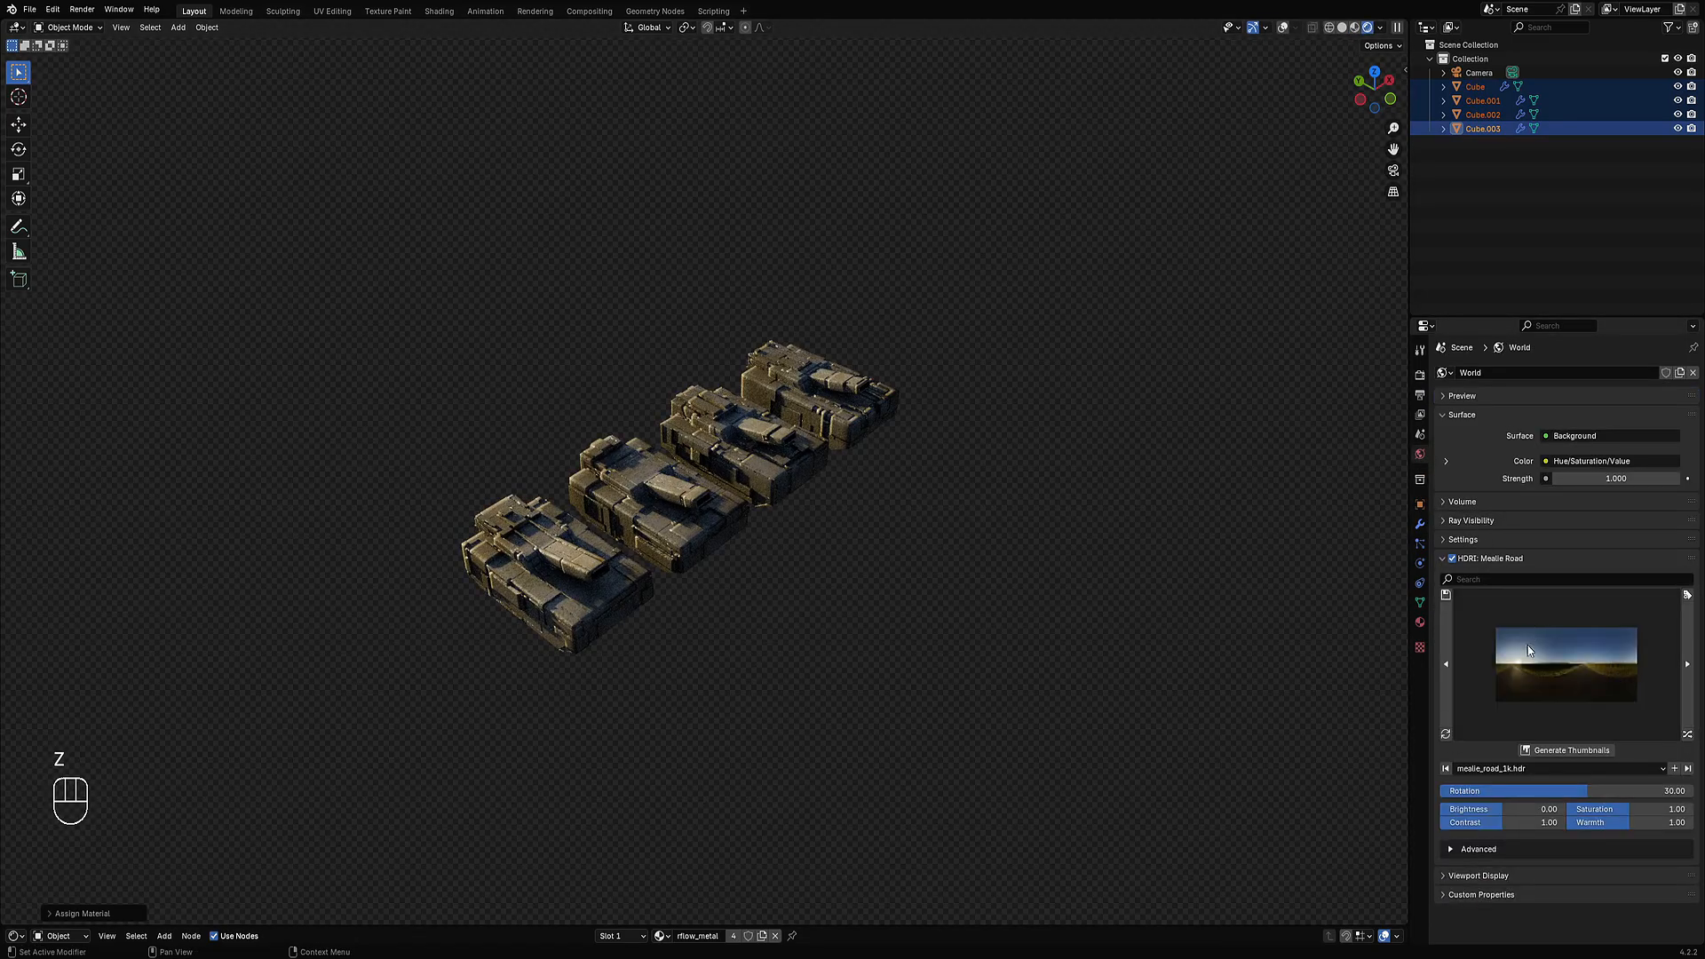
pyautogui.moveTo(1563, 790); pyautogui.dragTo(1643, 791)
# Shuffle the world HDRI through random environments up to Small Cathedral, comparing the lighting on the tanks.
pyautogui.click(1687, 736)
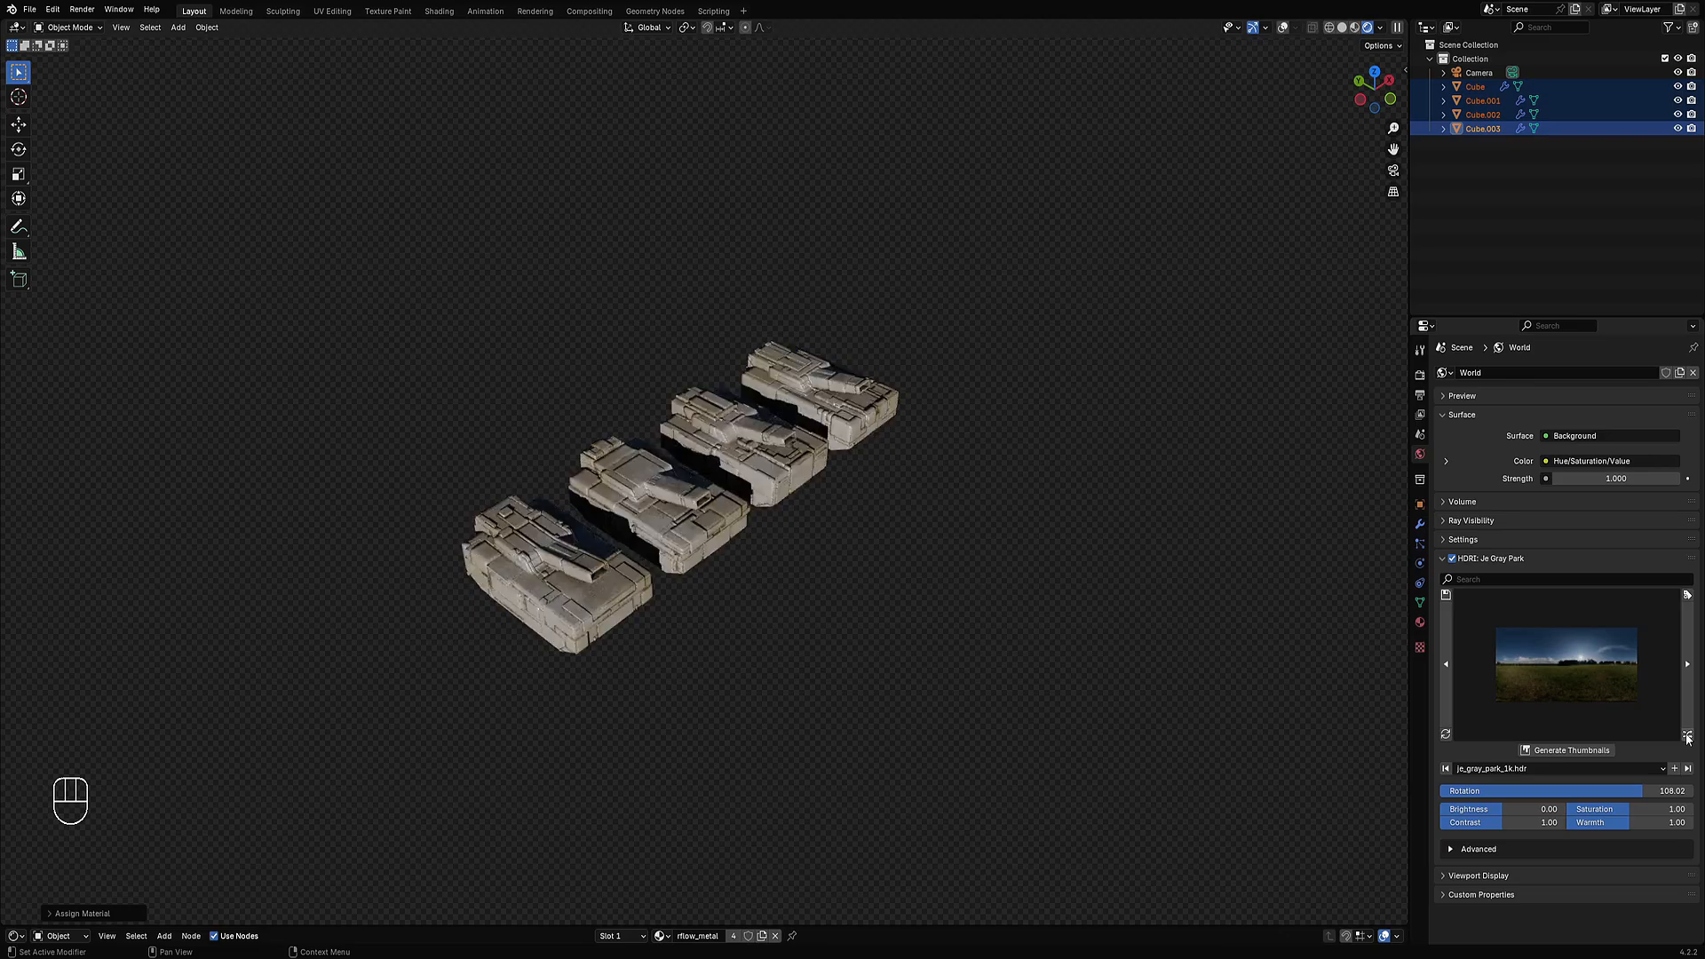
pyautogui.click(1687, 736)
pyautogui.click(1688, 737)
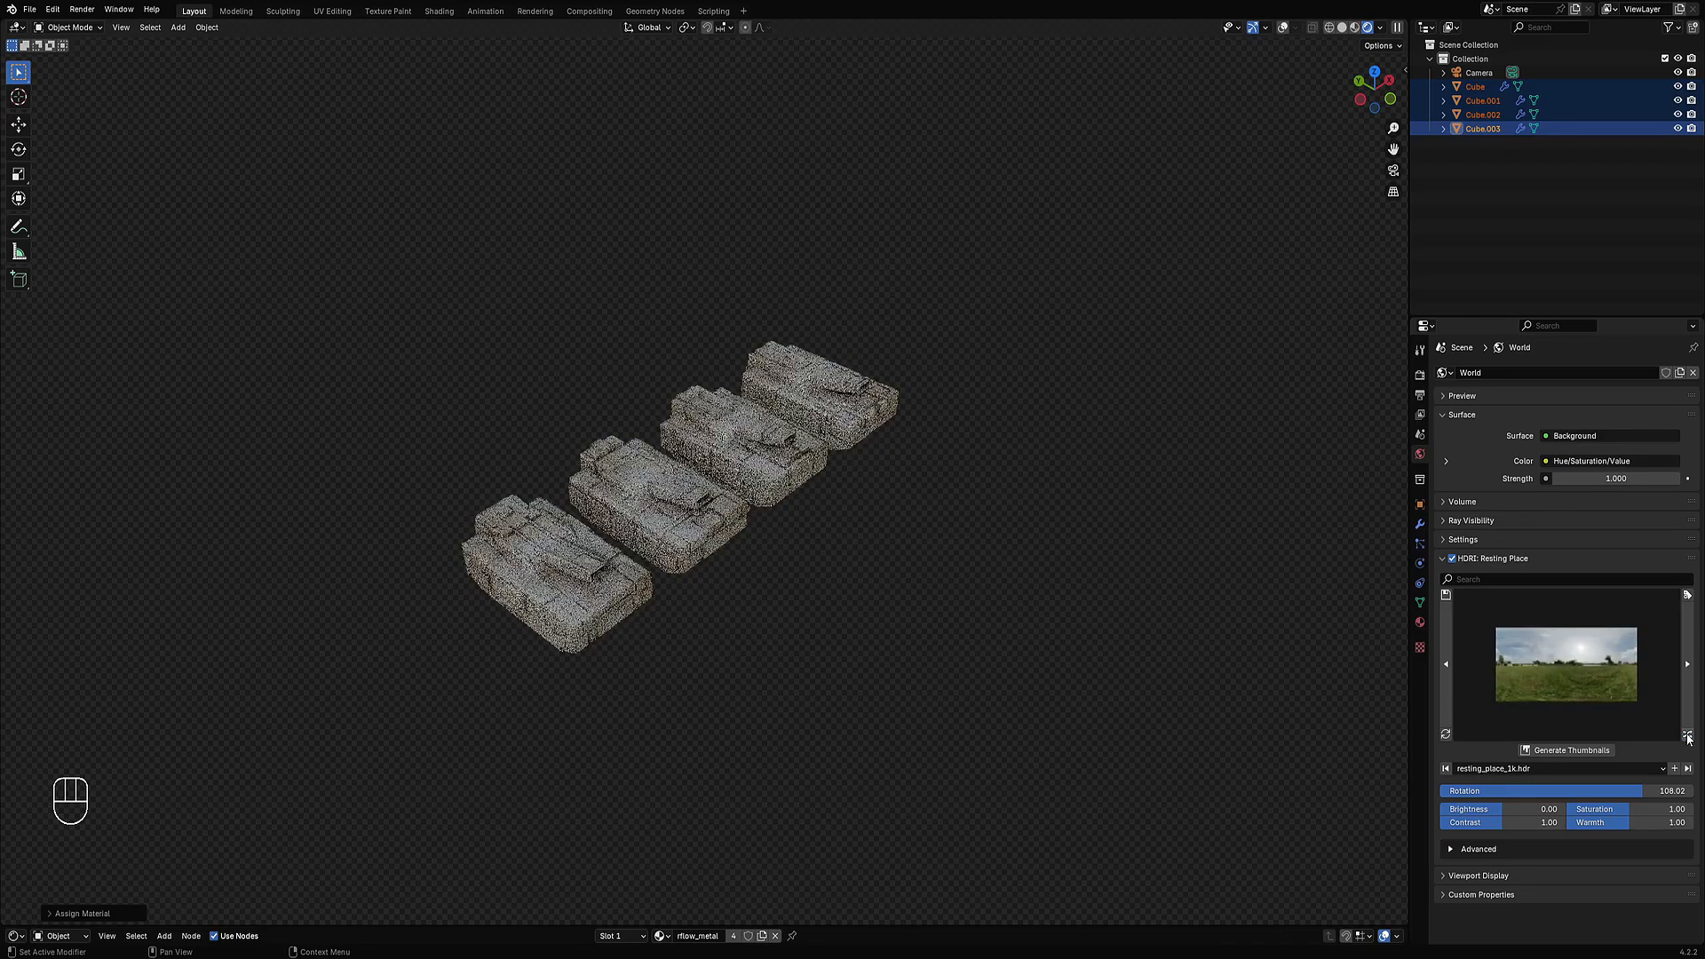
pyautogui.click(1687, 736)
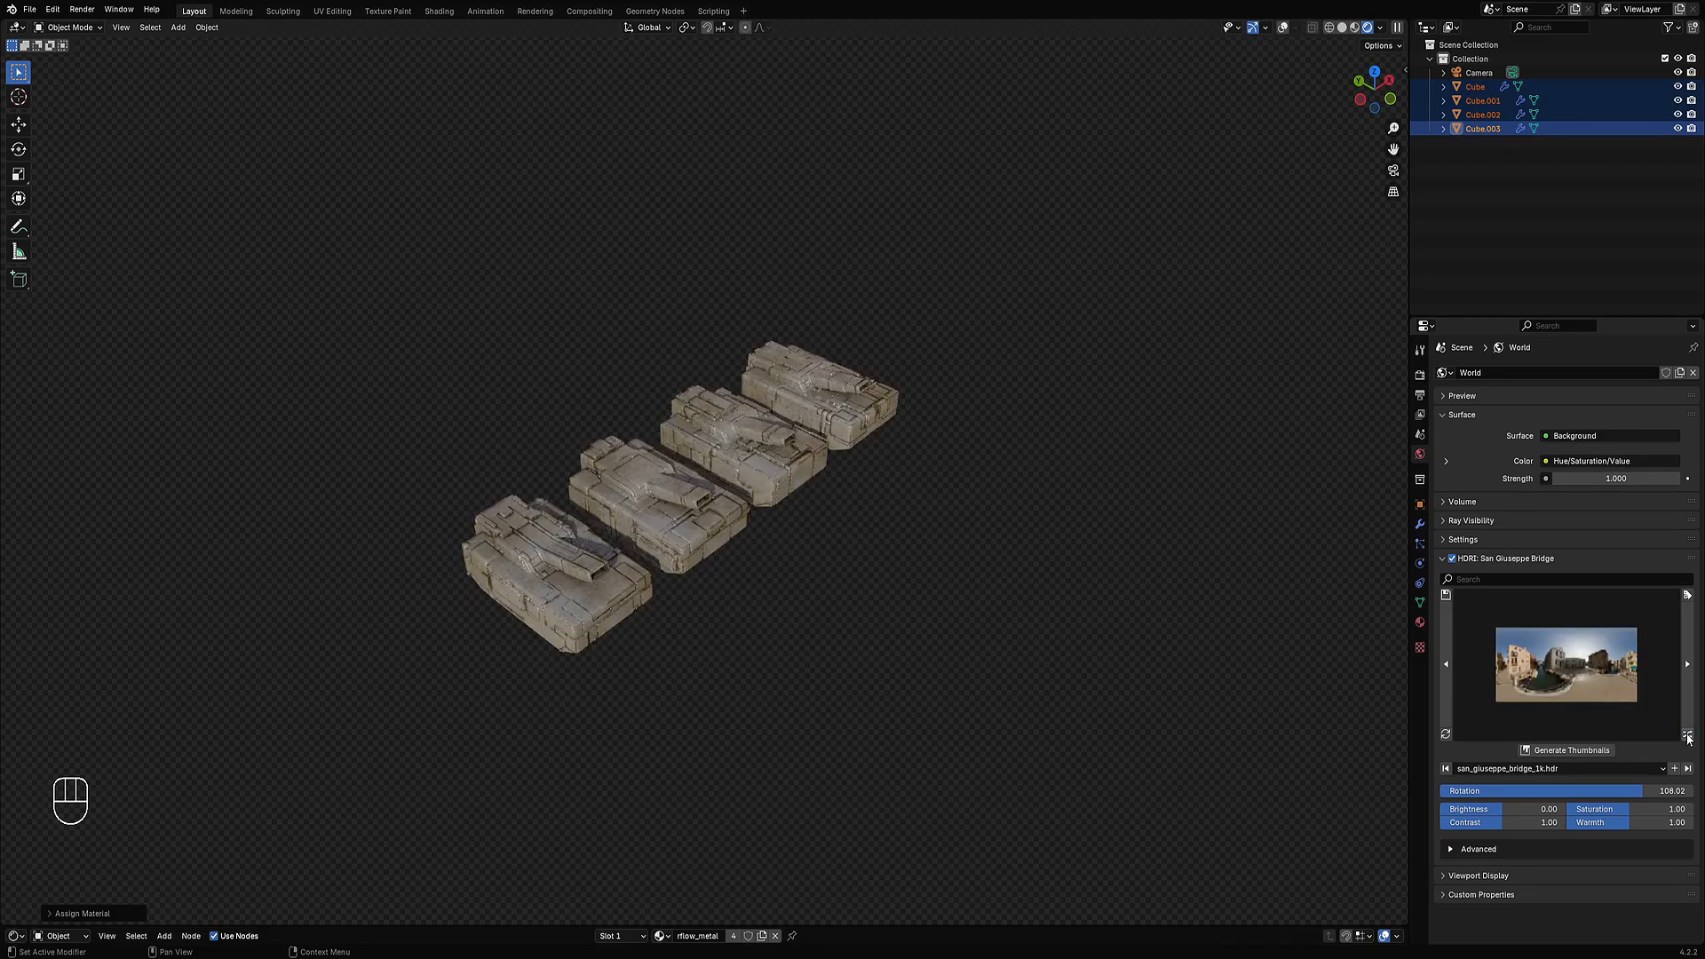
pyautogui.click(1687, 736)
pyautogui.scroll(3, 779, 667)
pyautogui.moveTo(934, 680)
pyautogui.mouseDown(button='middle')
pyautogui.moveTo(779, 667)
pyautogui.moveTo(941, 666)
pyautogui.mouseUp(button='middle')
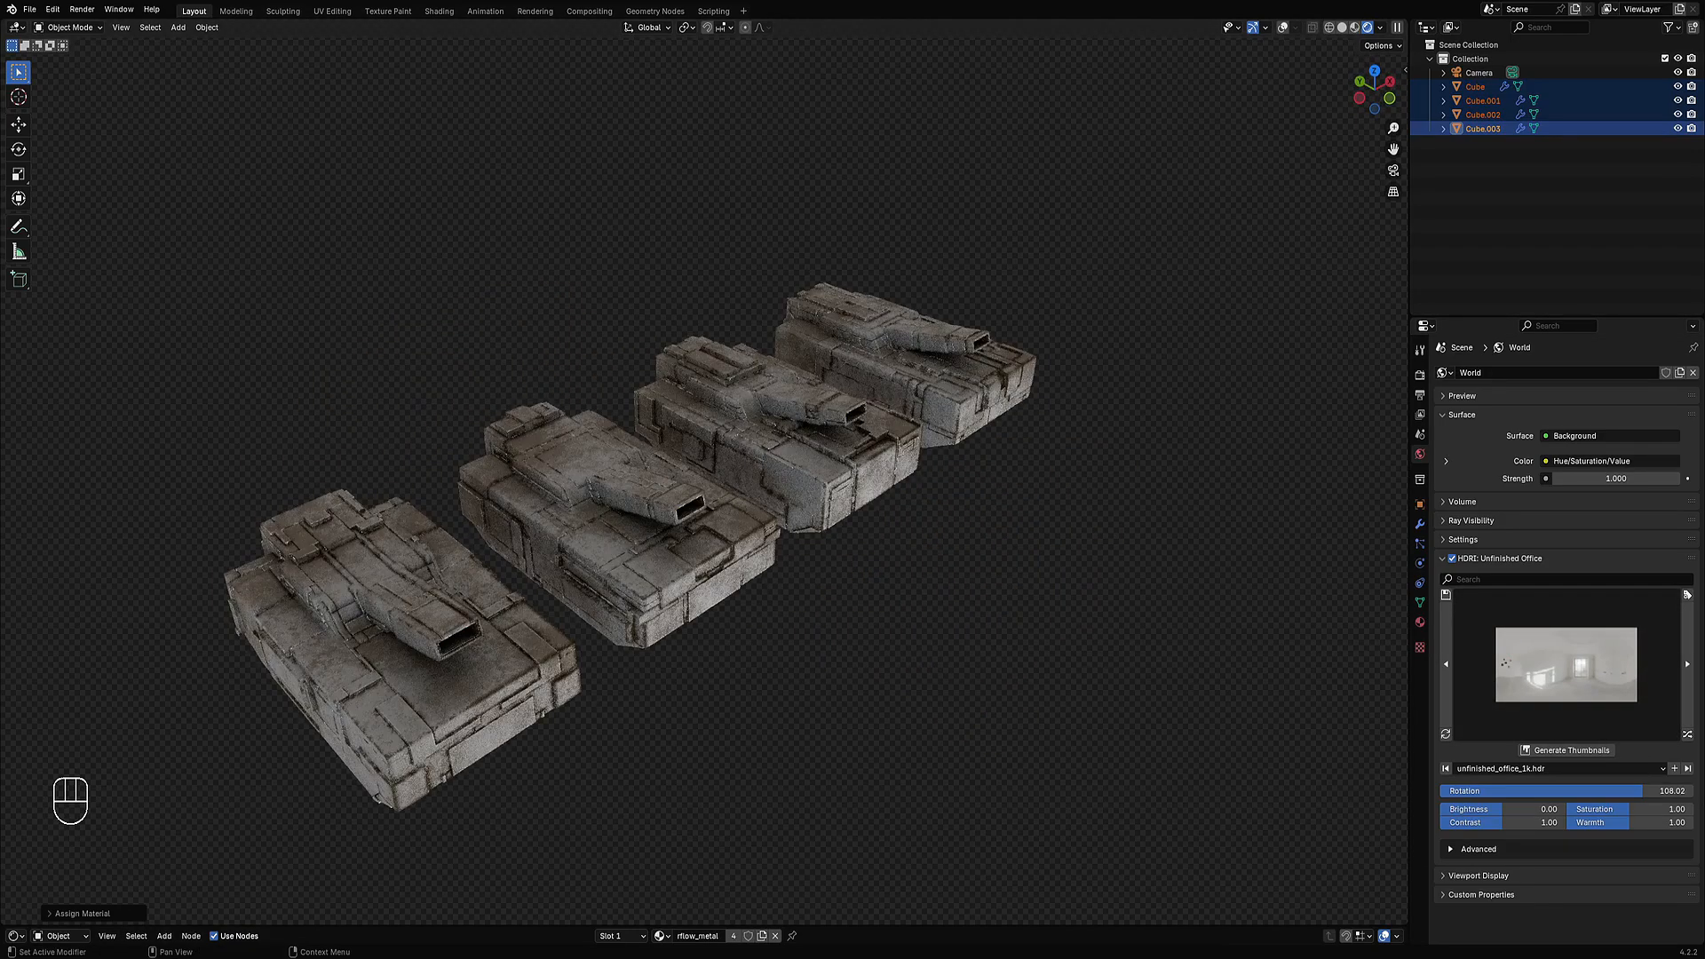
pyautogui.click(1687, 736)
pyautogui.click(1687, 736)
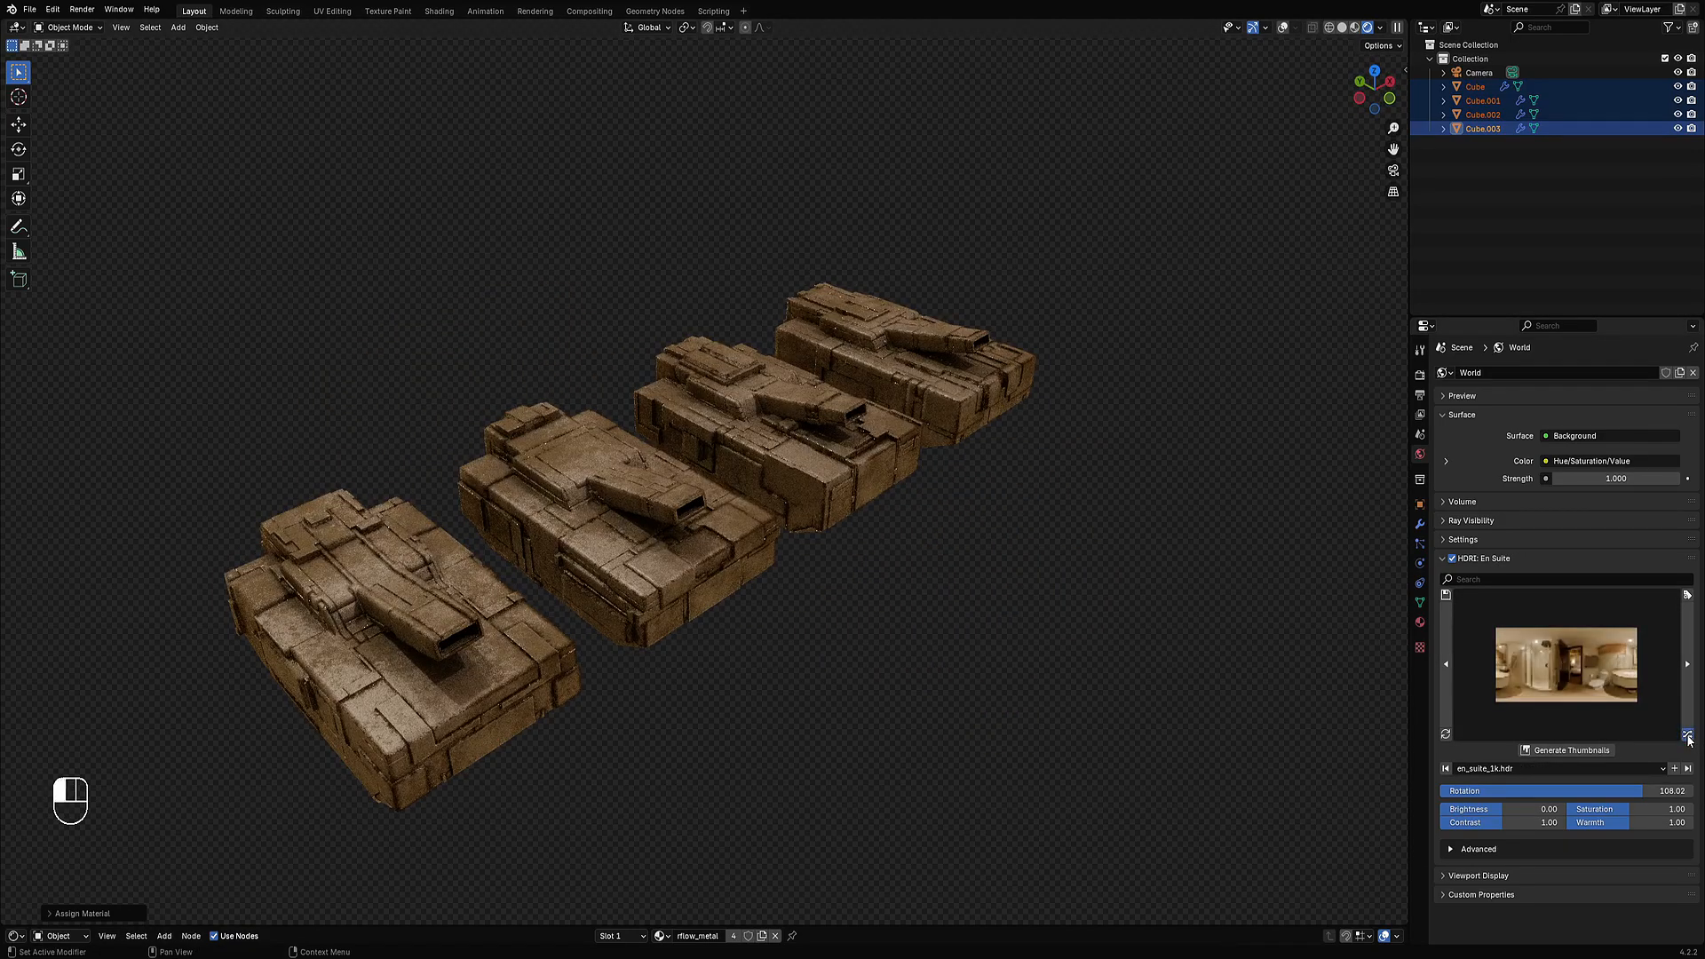
pyautogui.click(1687, 736)
pyautogui.click(1688, 736)
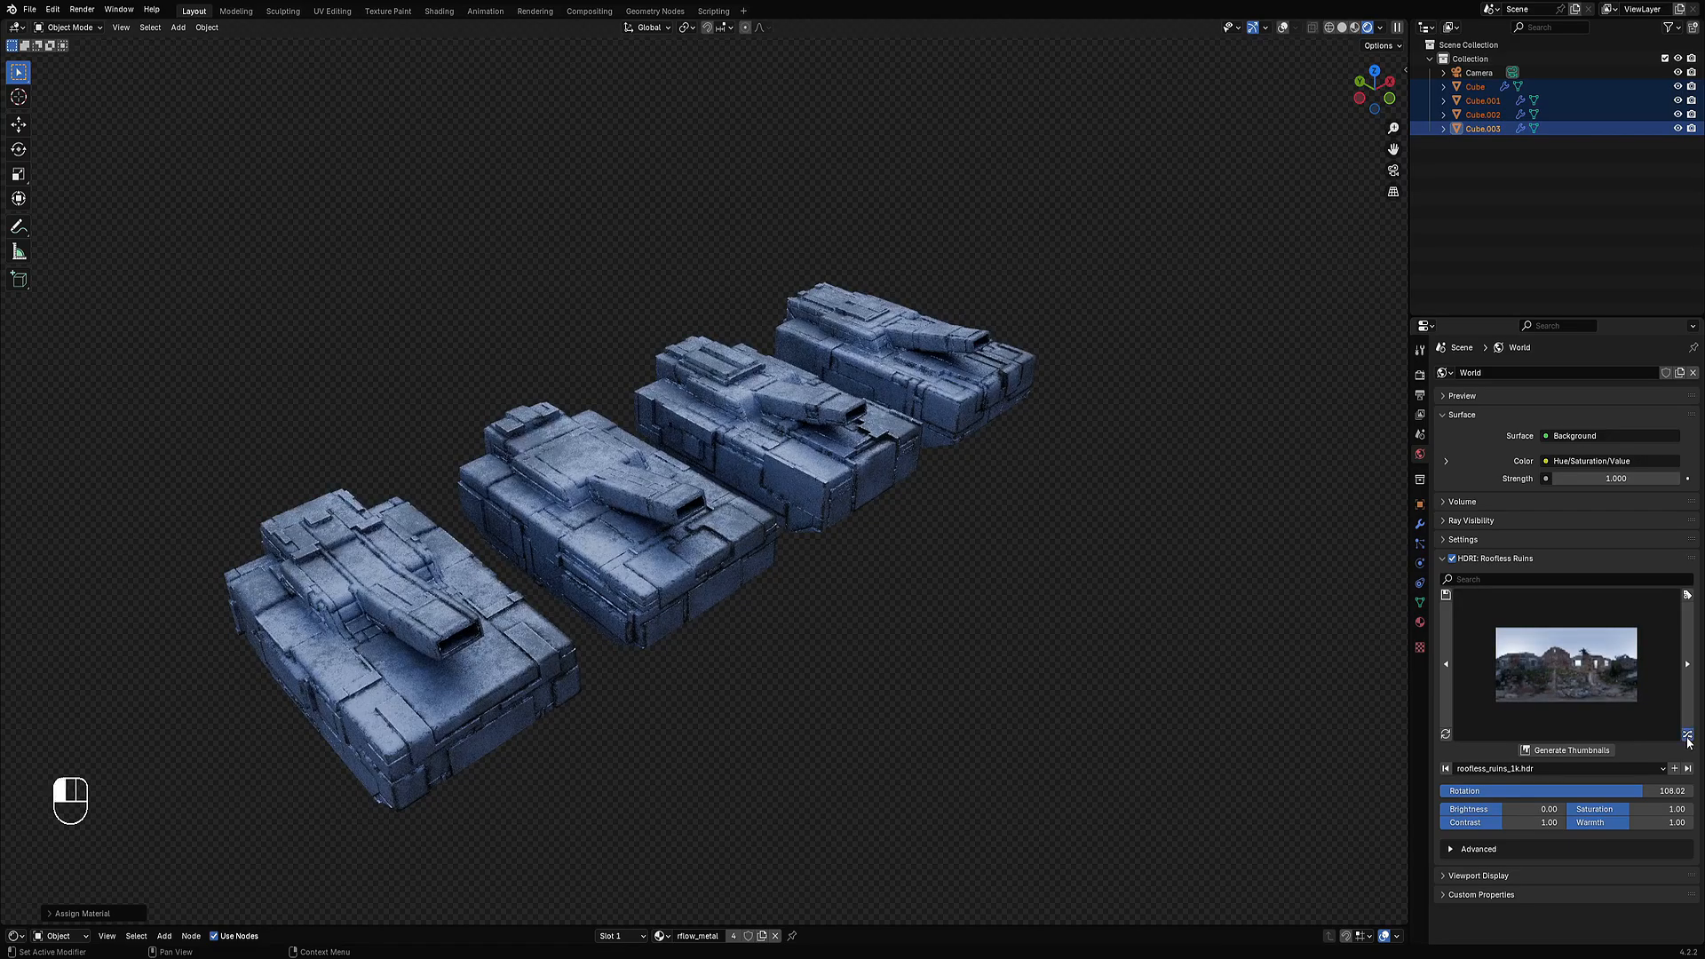
pyautogui.click(1687, 736)
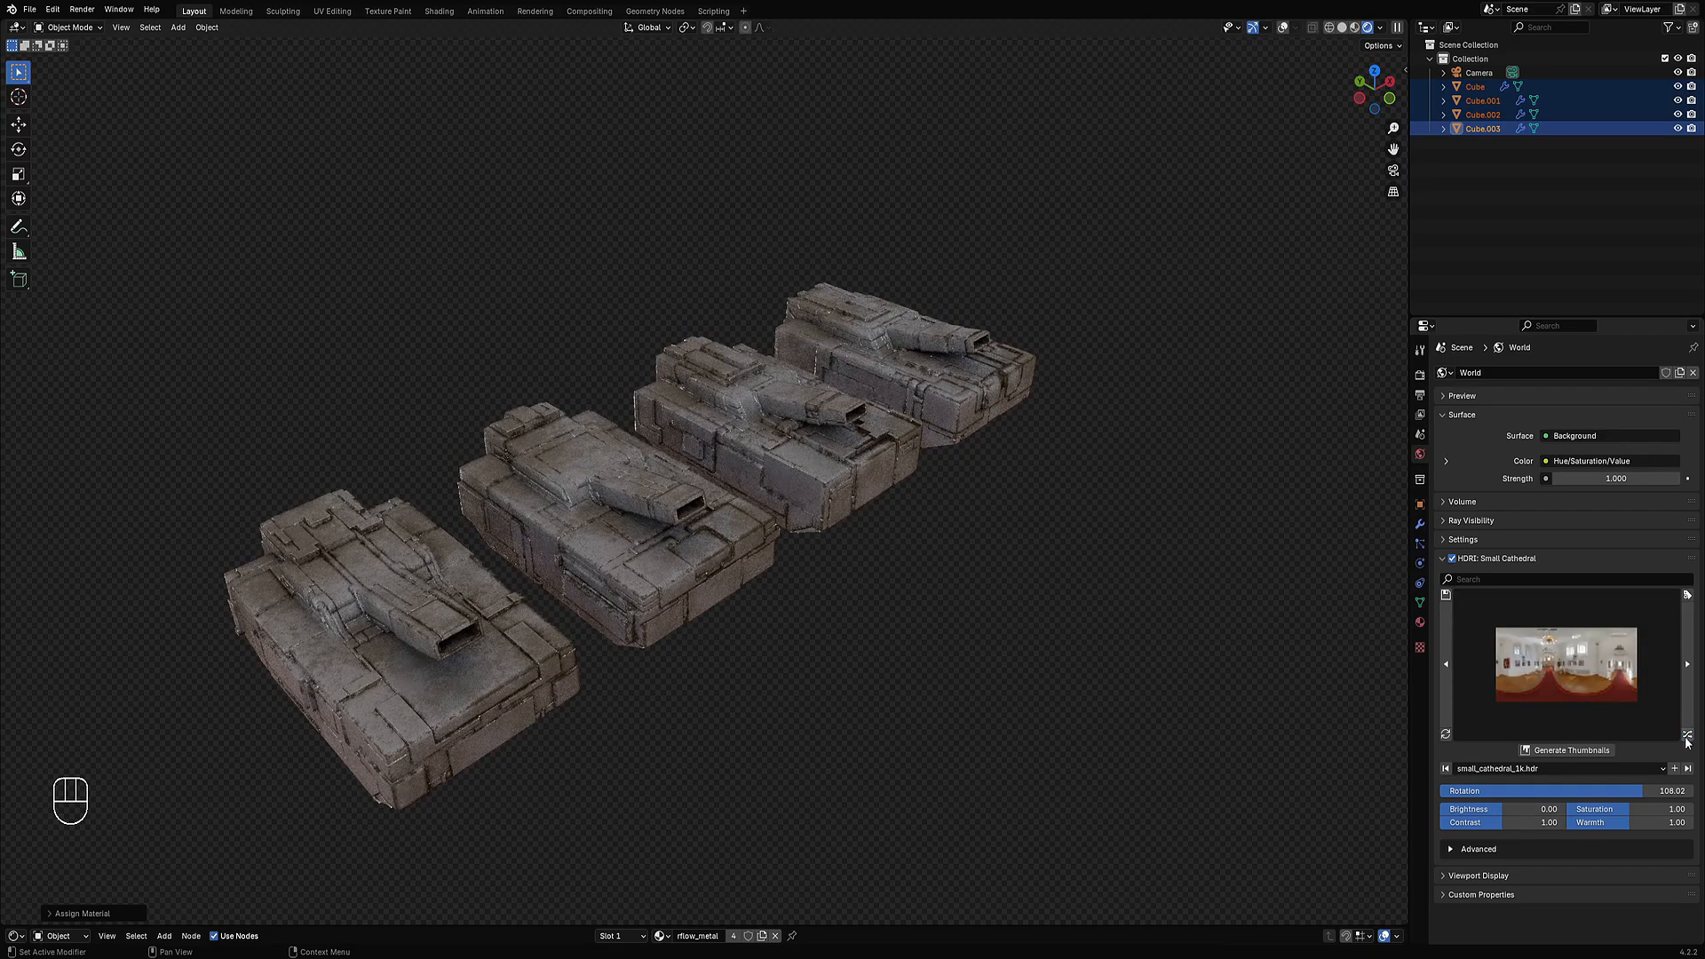
# Keep shuffling the world HDRI through random environments until Autumn Field Puresky lights the tanks.
pyautogui.click(1687, 736)
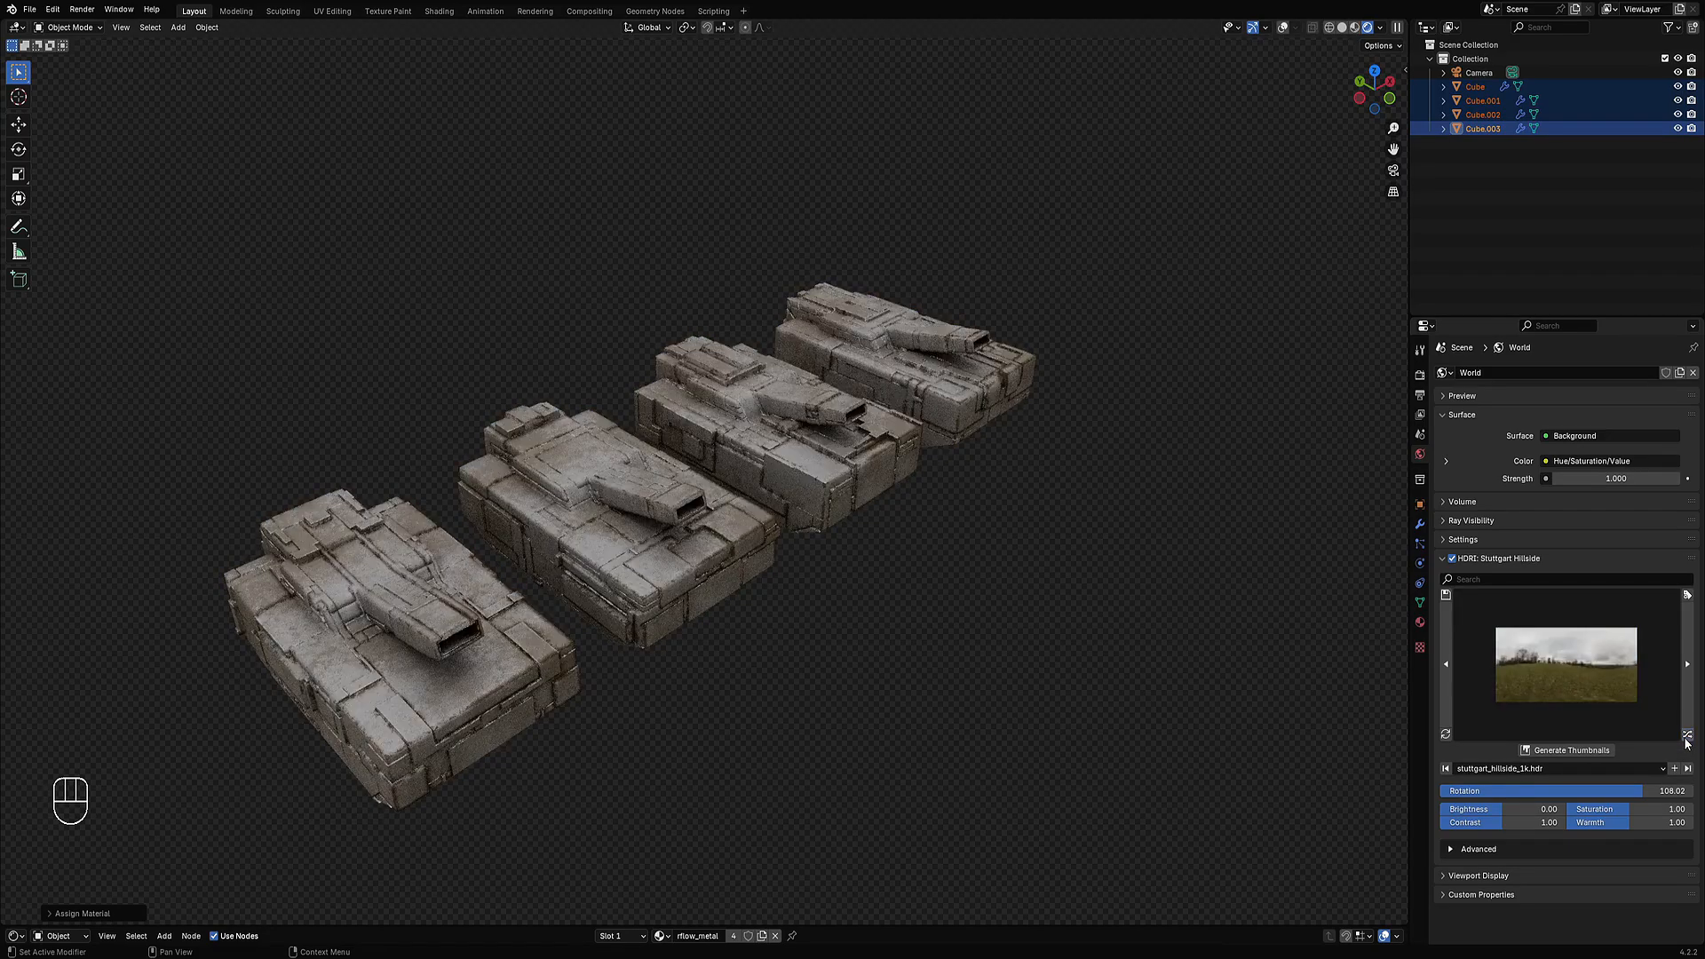
pyautogui.click(1688, 736)
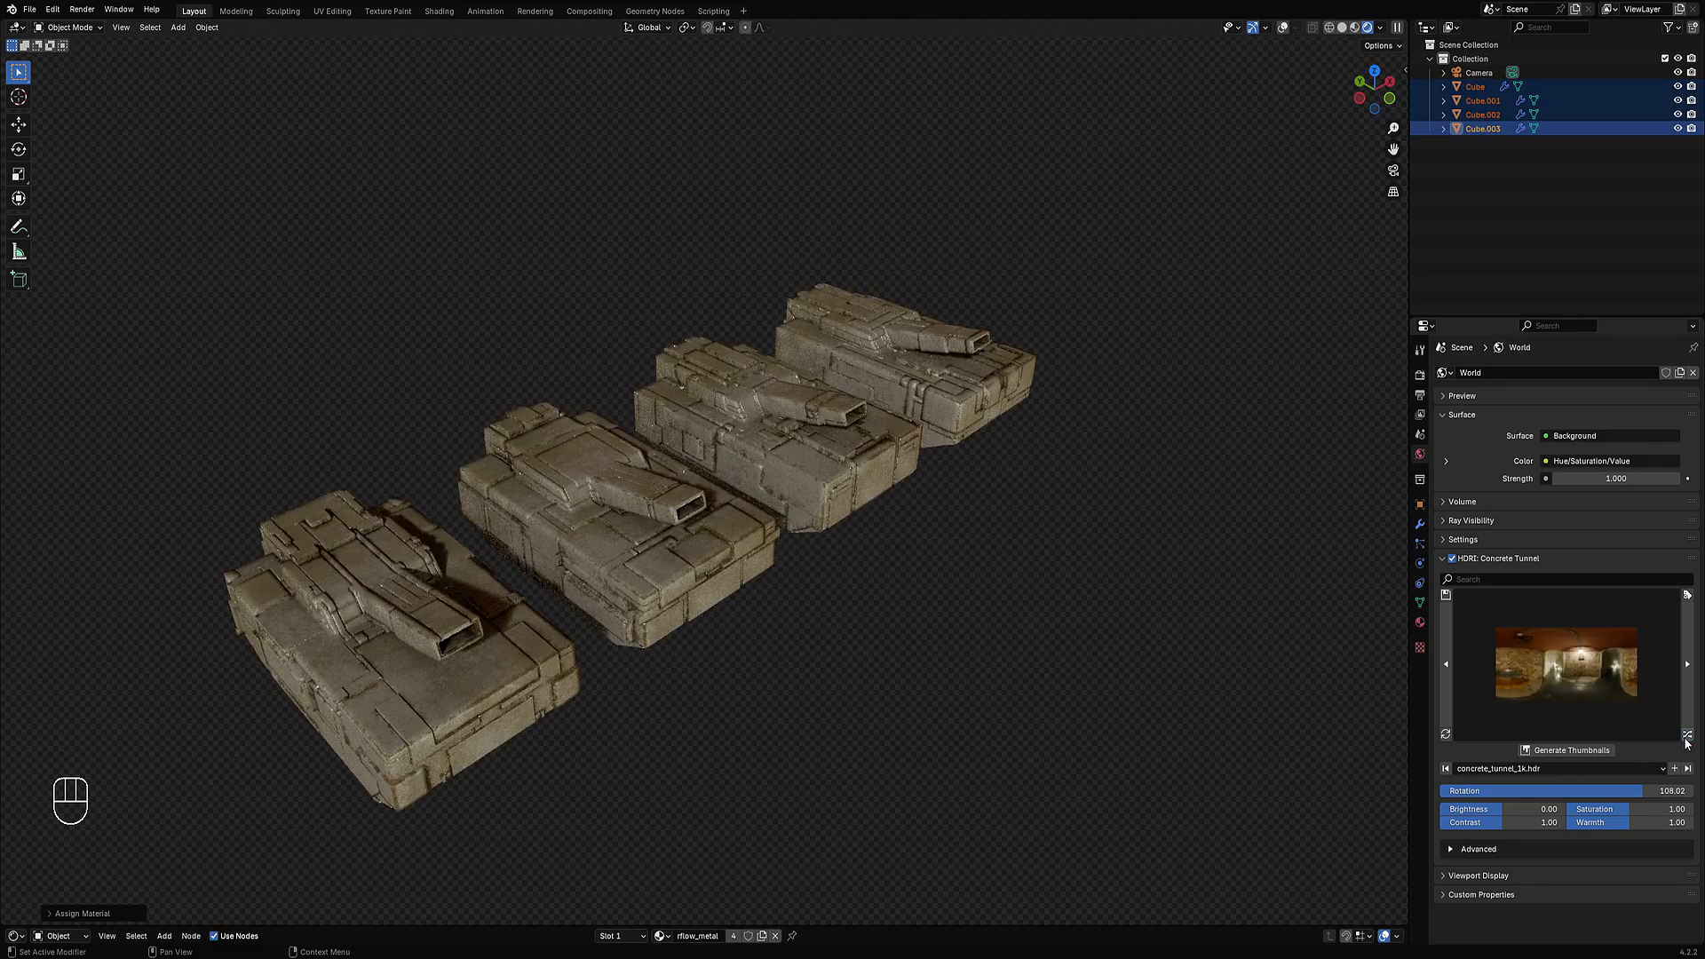
pyautogui.click(1687, 736)
pyautogui.click(1688, 737)
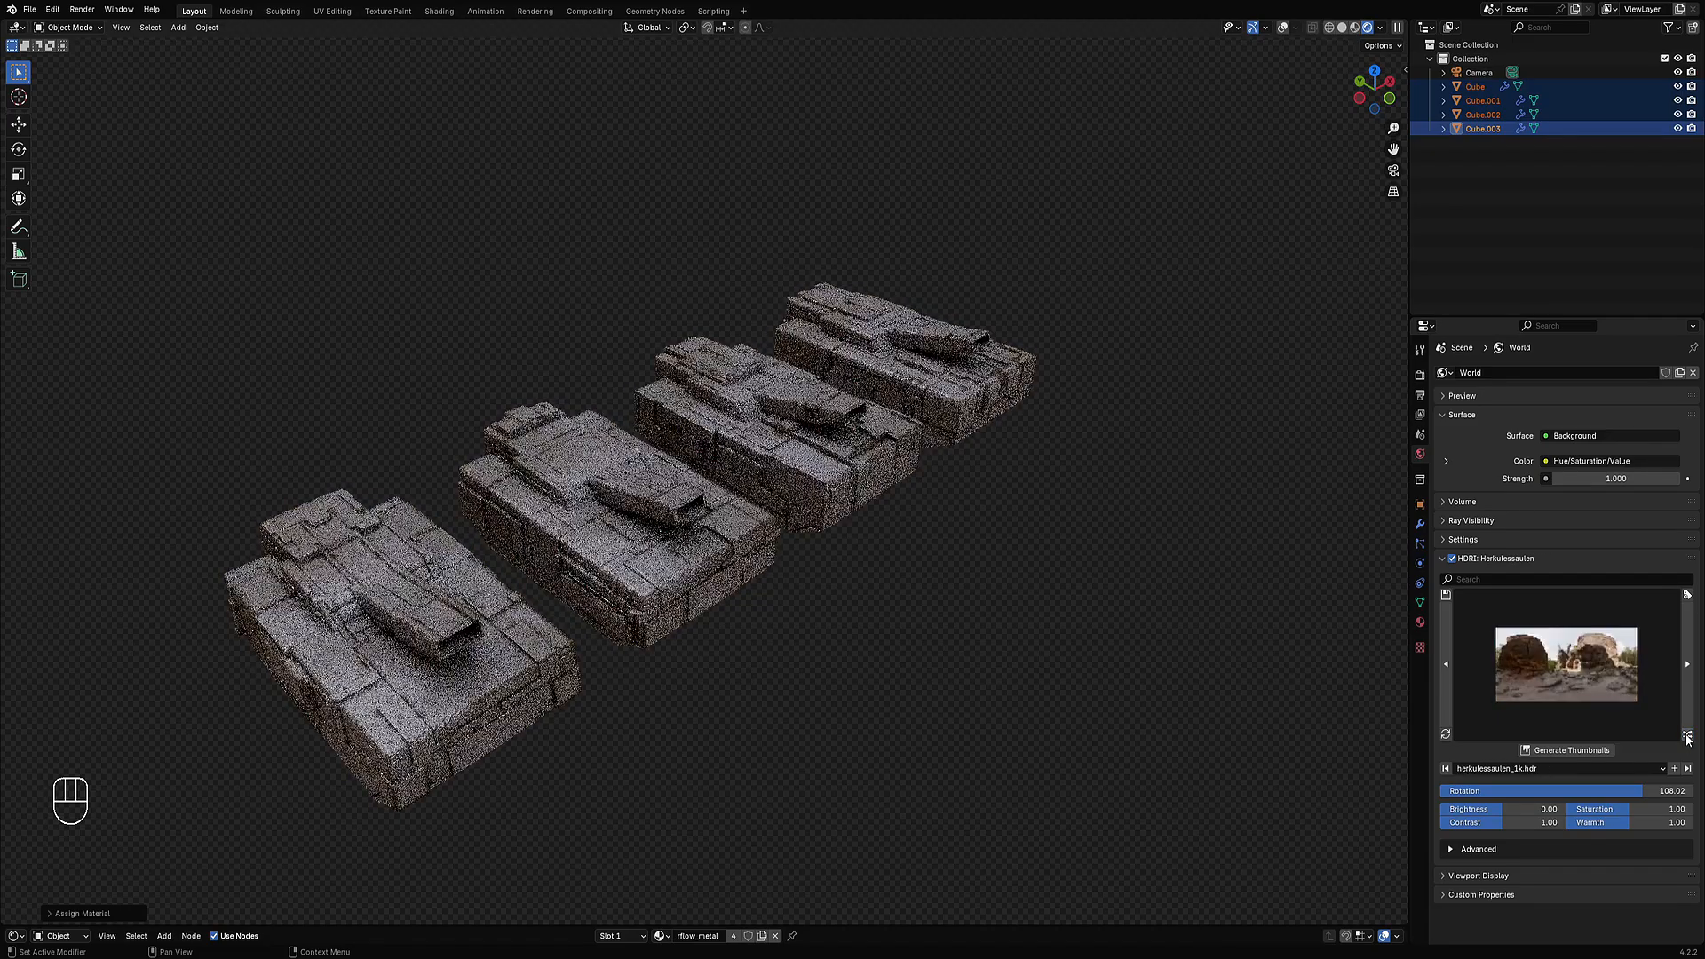
pyautogui.click(1687, 736)
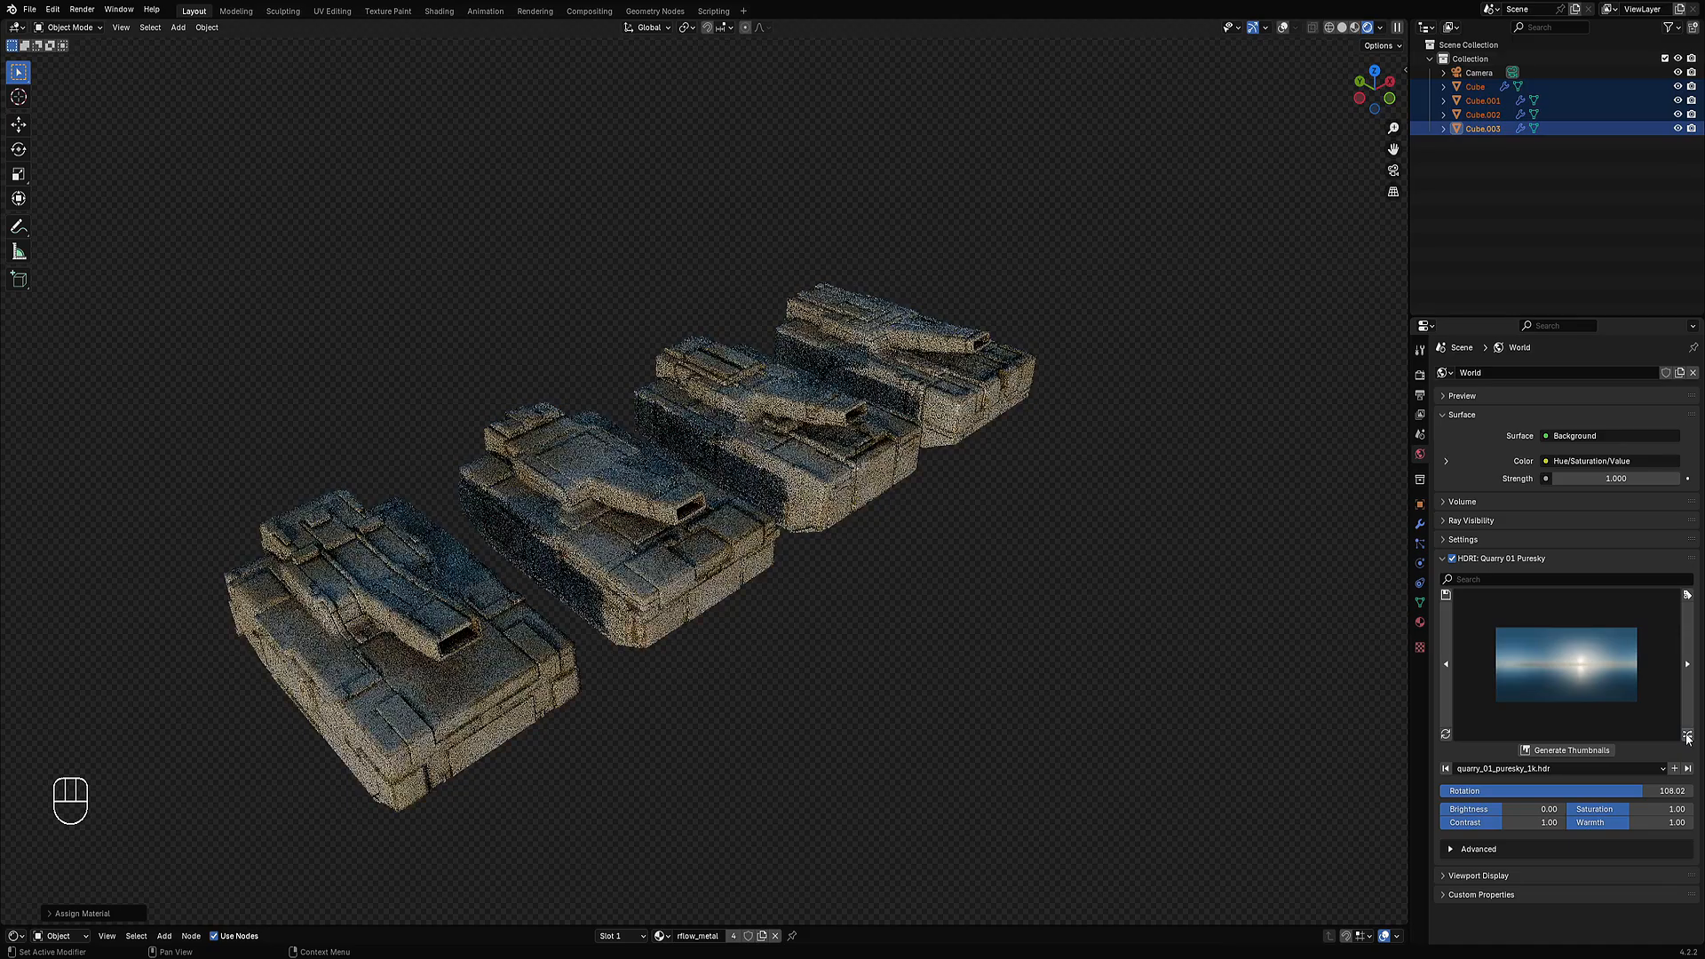
pyautogui.click(1687, 736)
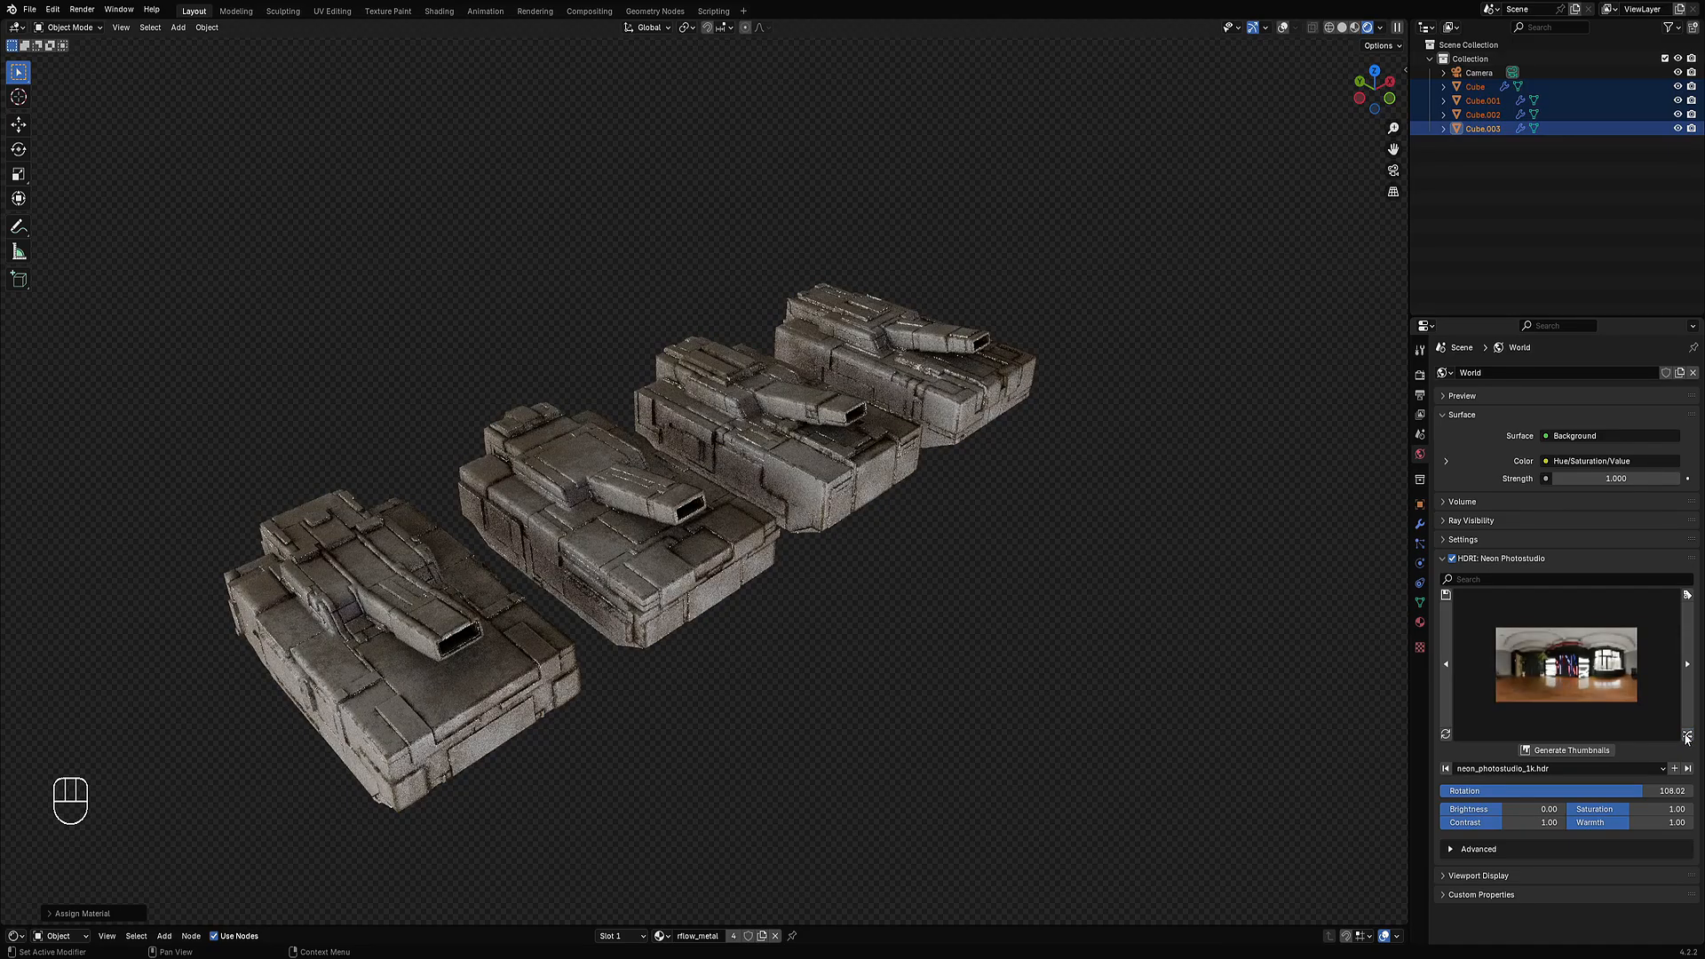
pyautogui.click(1687, 736)
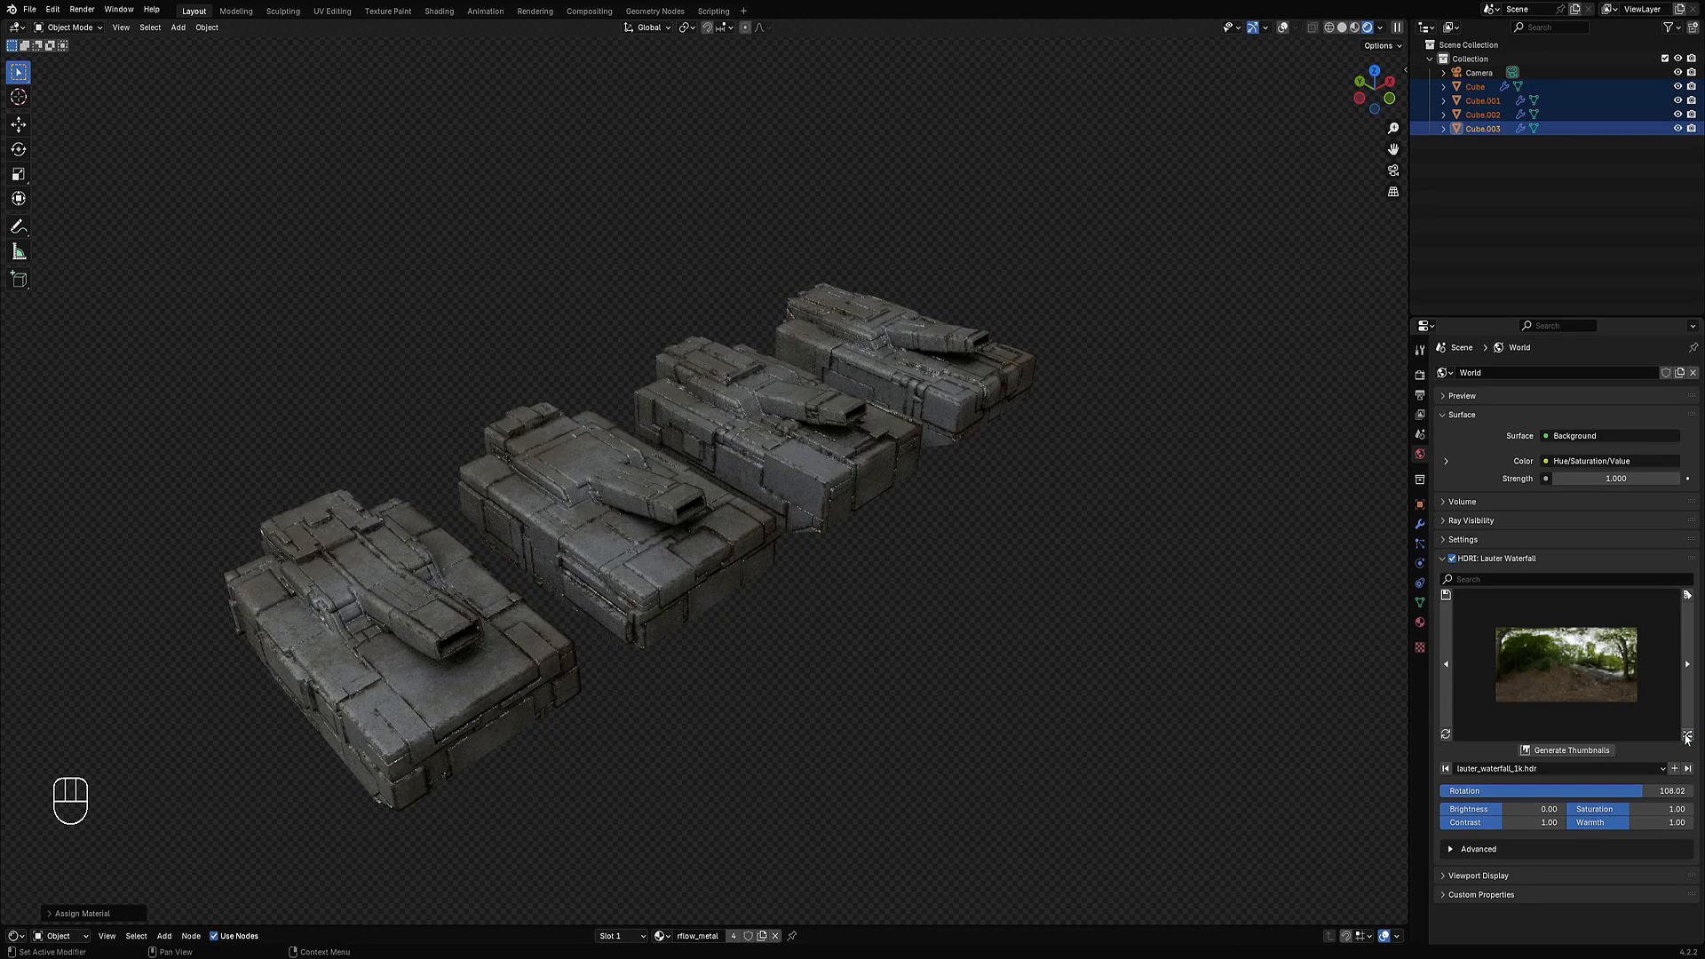
pyautogui.click(1688, 736)
pyautogui.click(1688, 737)
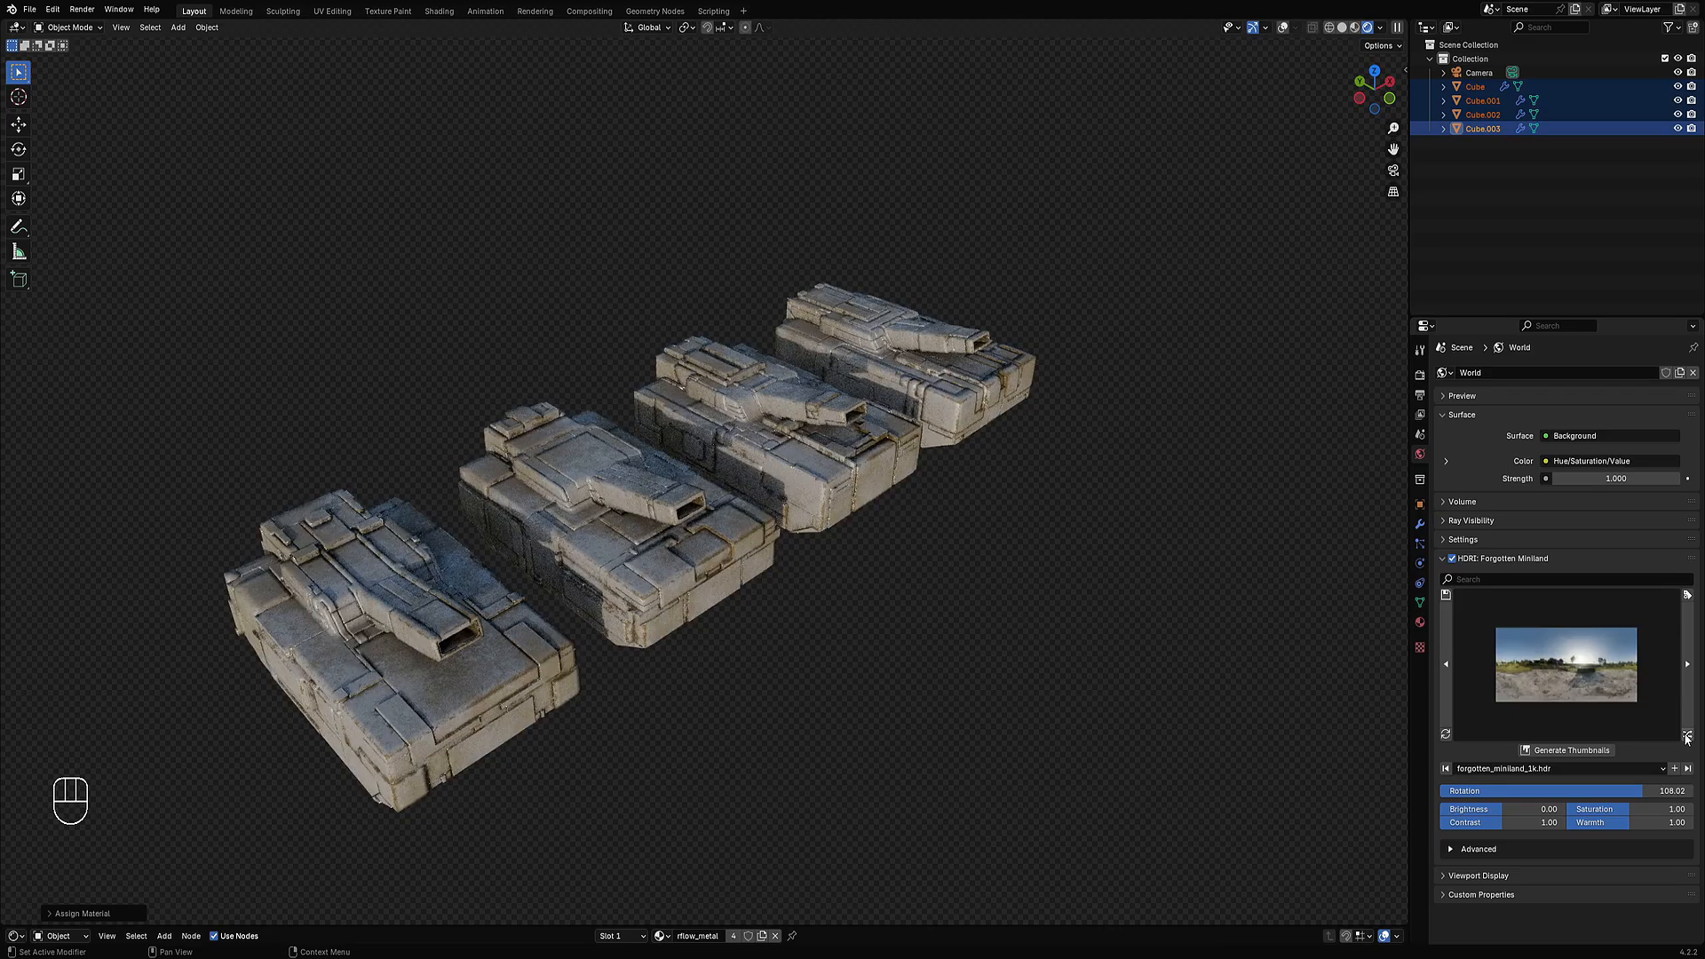
pyautogui.click(1688, 736)
pyautogui.click(1688, 737)
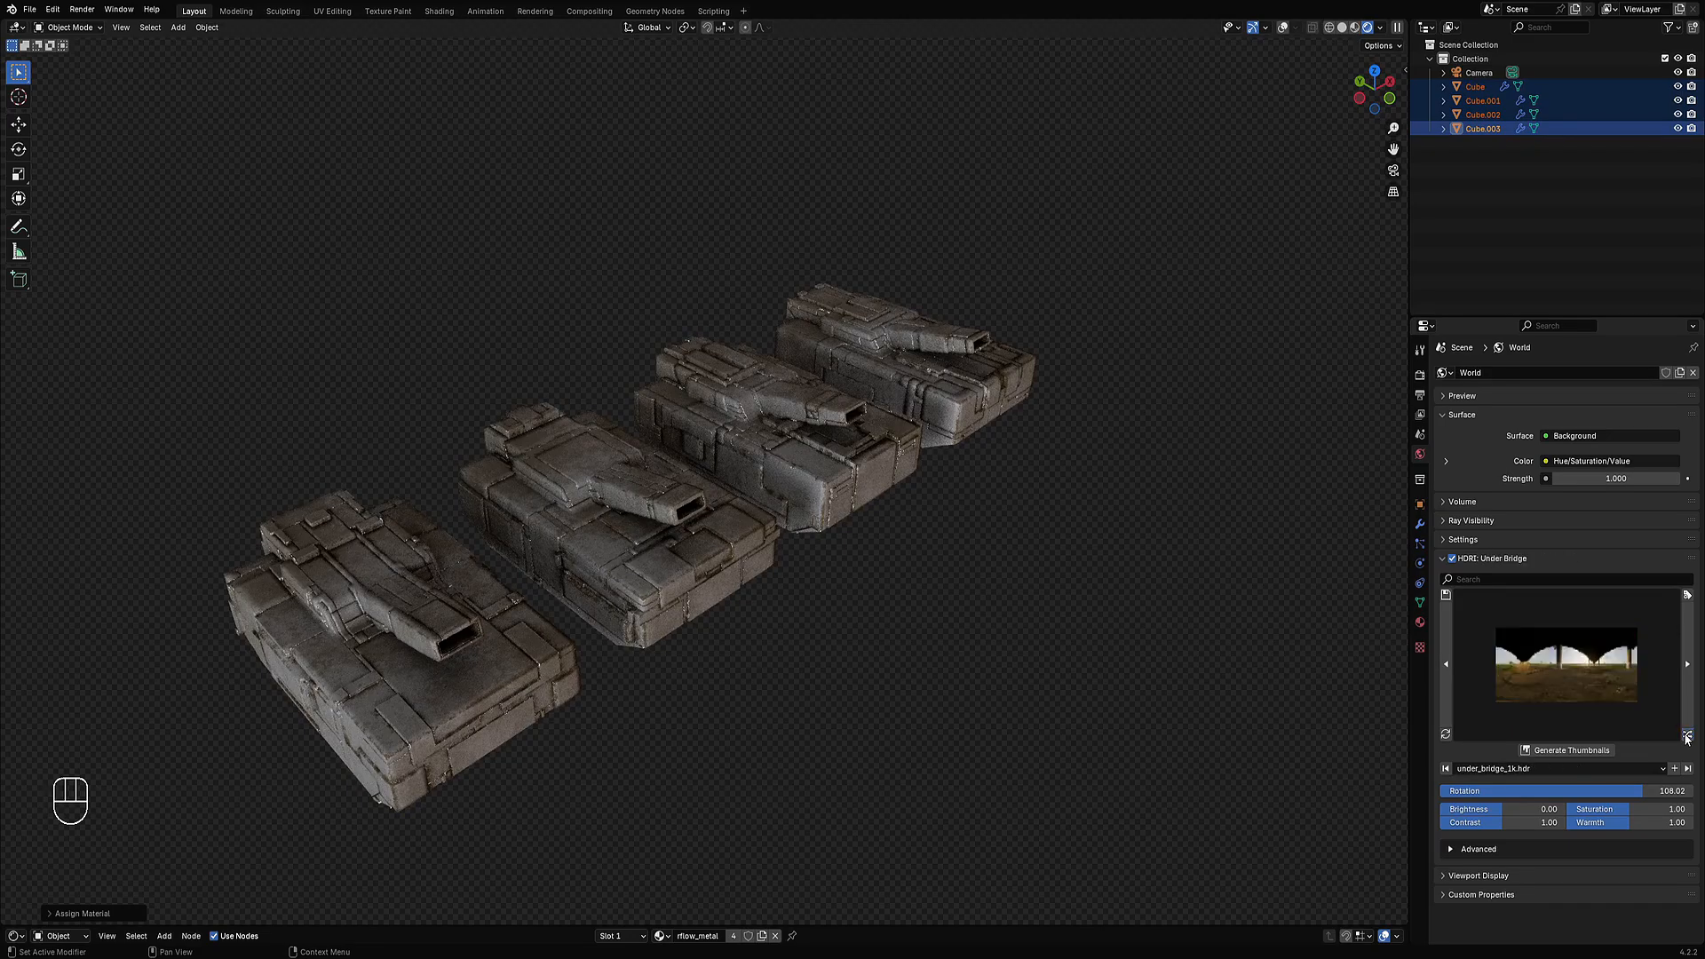
pyautogui.click(1687, 736)
pyautogui.click(1687, 737)
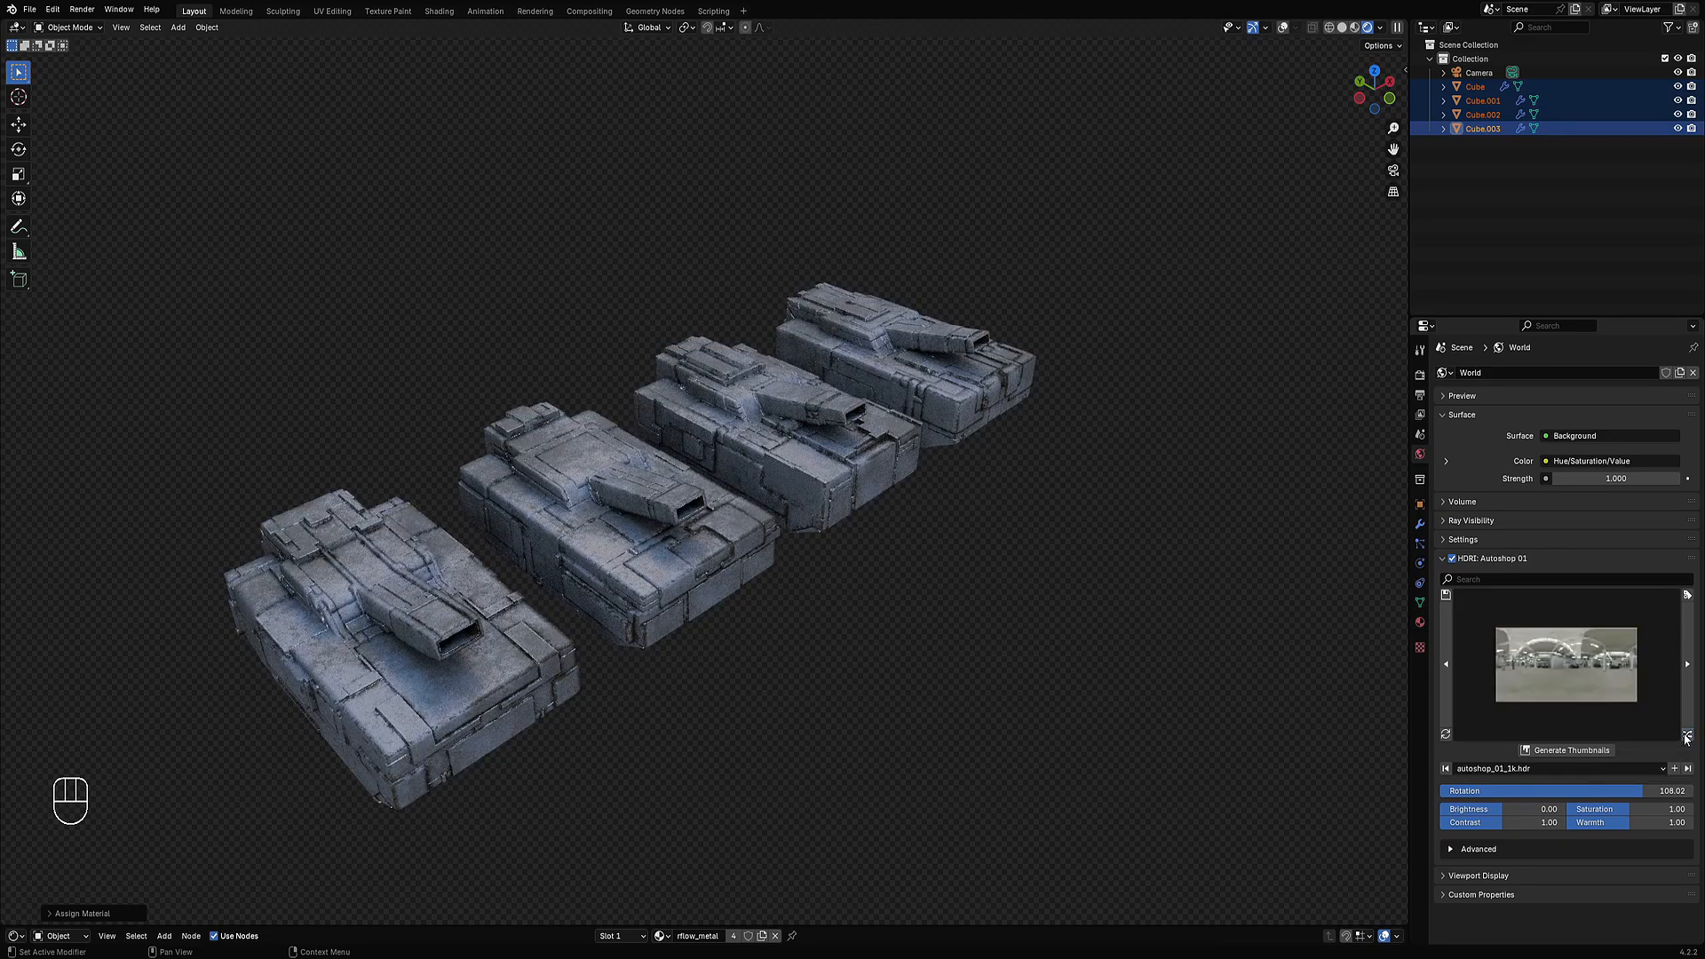
pyautogui.click(1688, 737)
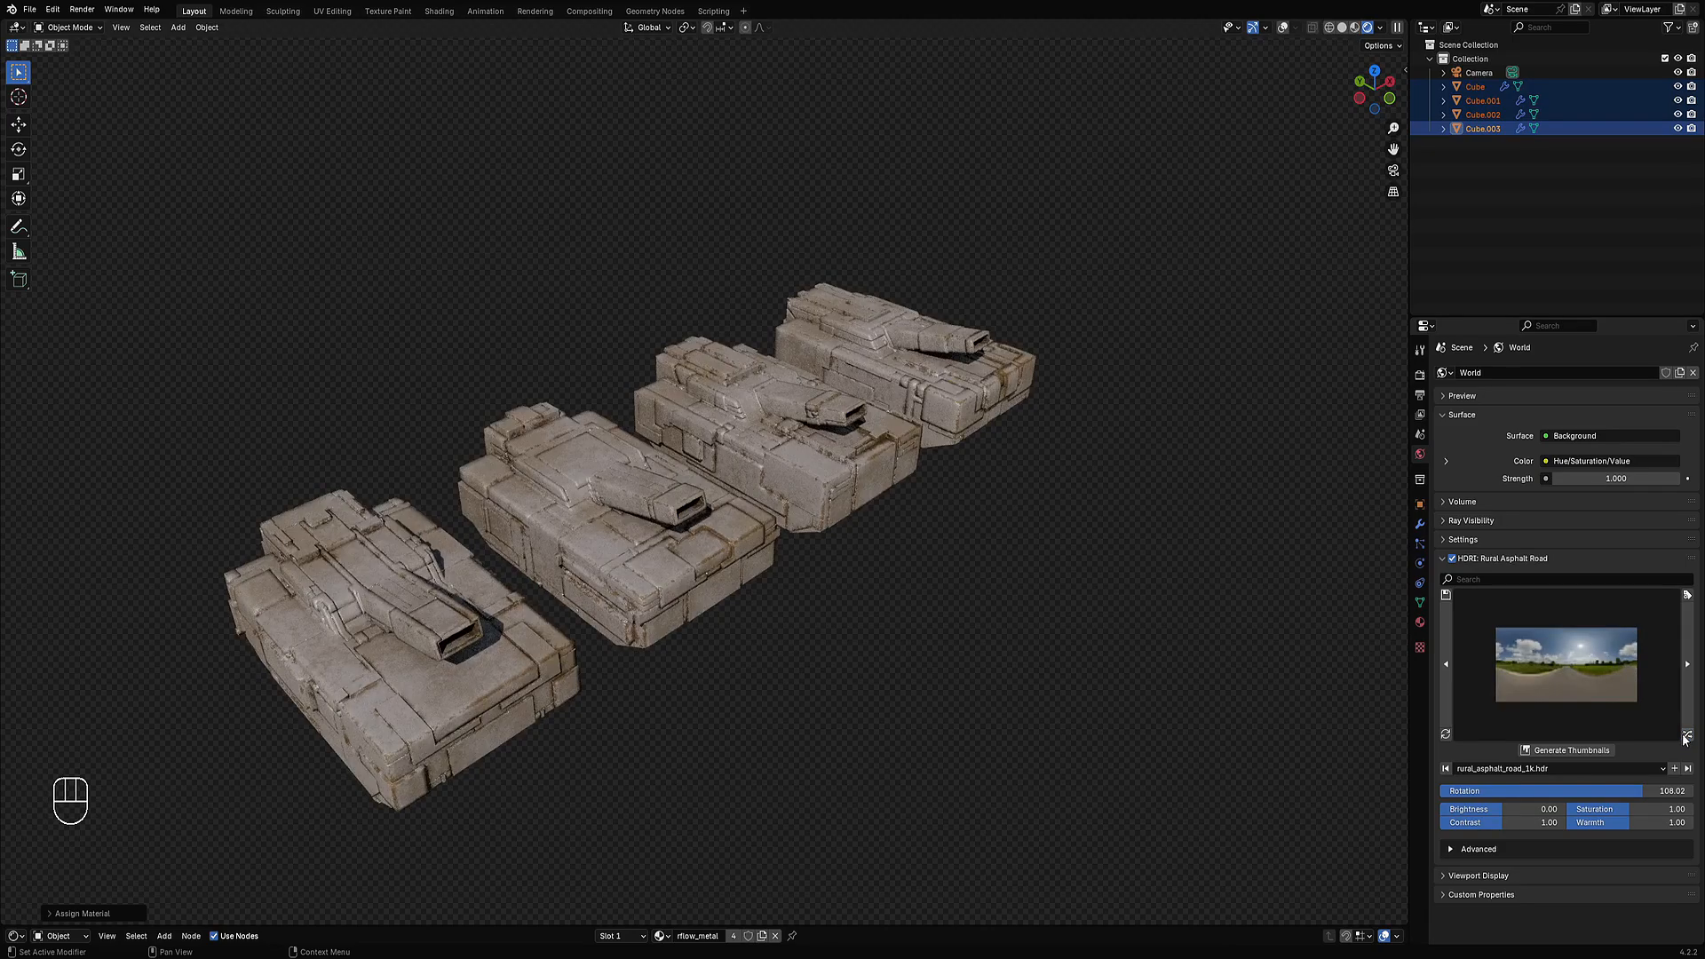
pyautogui.click(1687, 736)
pyautogui.click(1687, 736)
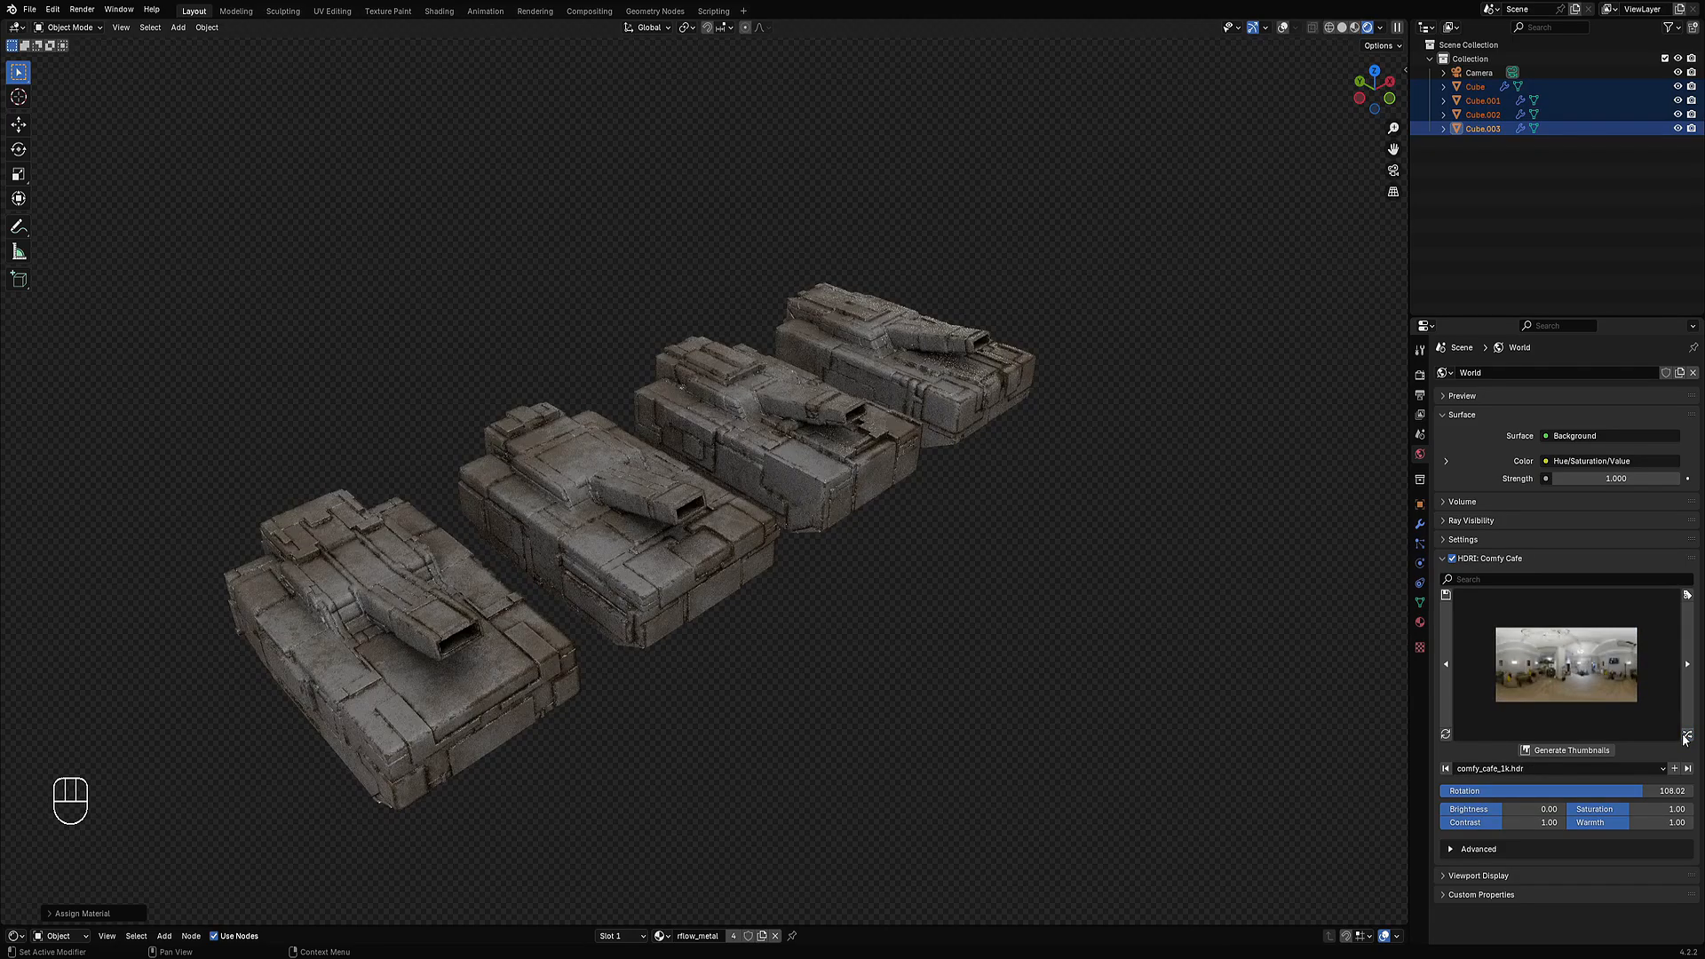
pyautogui.click(1687, 736)
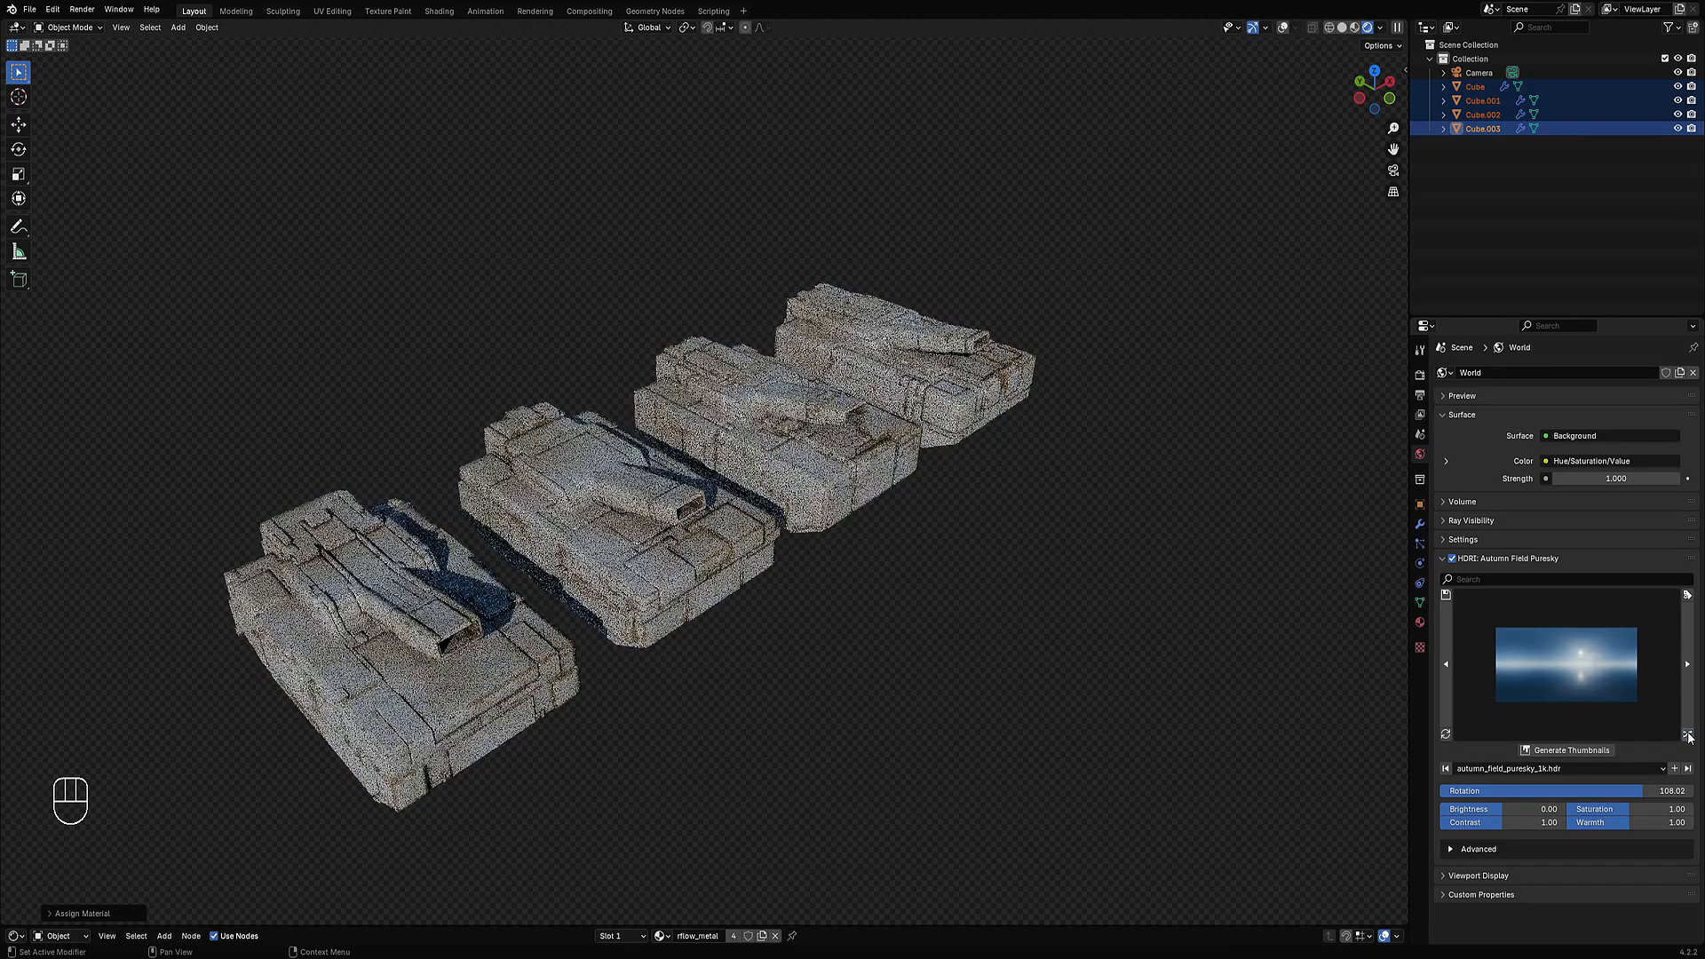
# Select the second tank, enlarge the shader editor to show its rflow_metal nodes, and delete the RGB node.
pyautogui.moveTo(819, 669); pyautogui.dragTo(808, 568, button='middle')
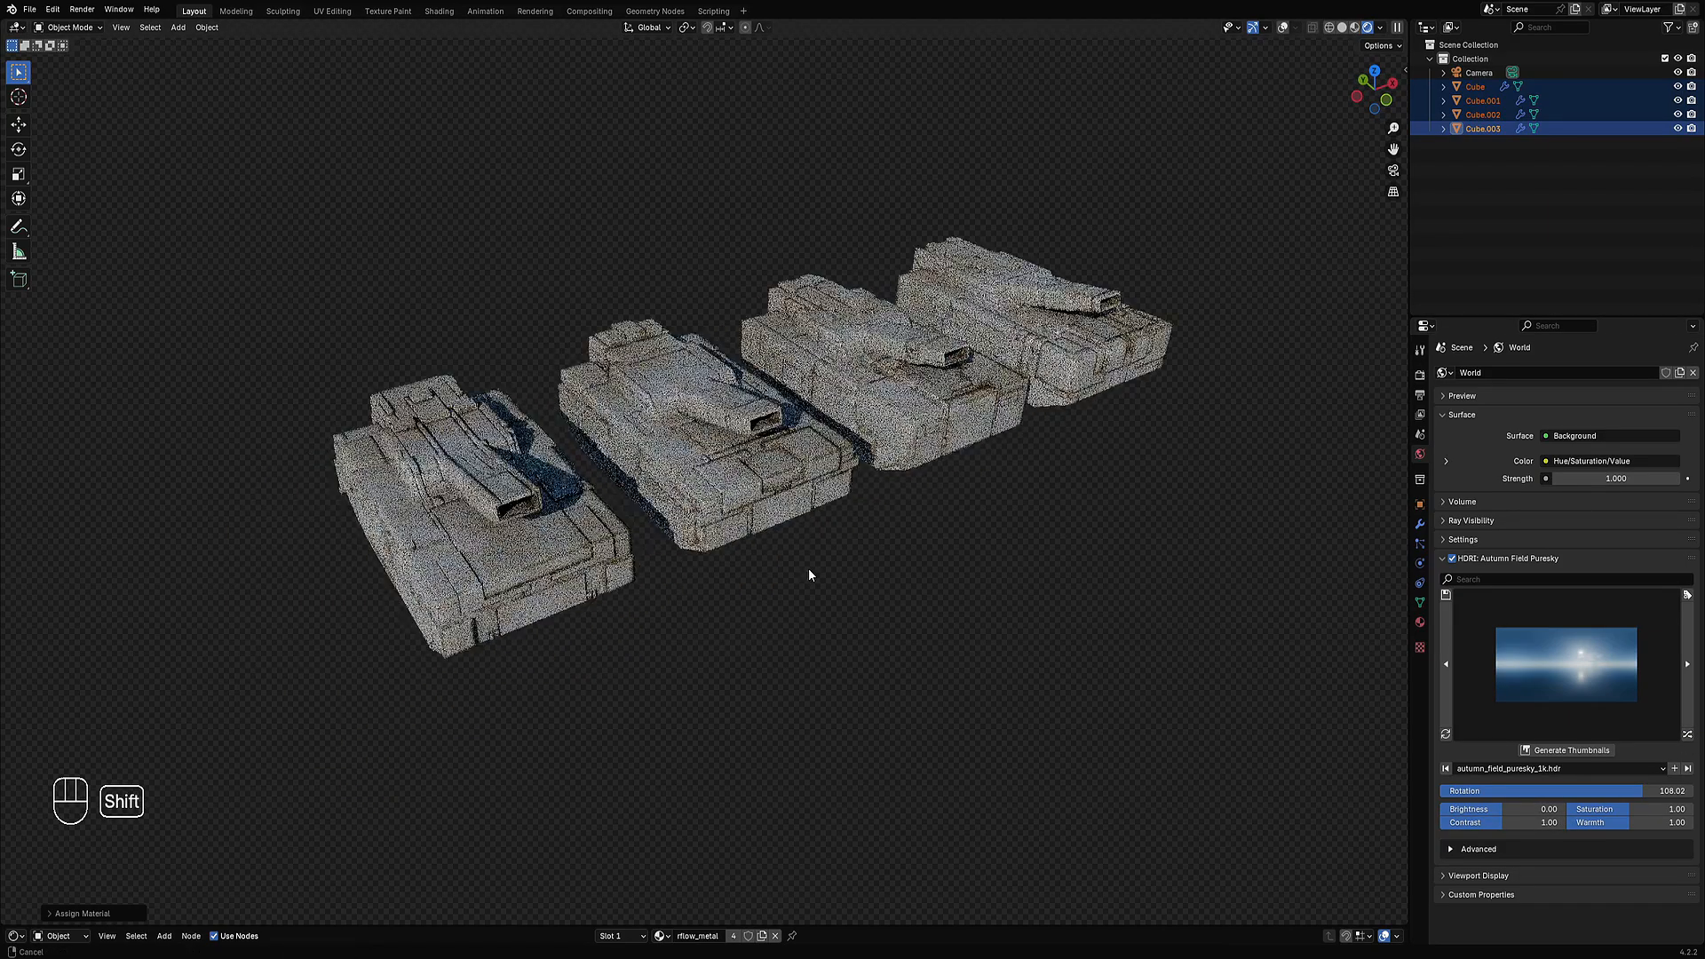
pyautogui.click(782, 515)
pyautogui.moveTo(900, 926); pyautogui.dragTo(900, 586)
pyautogui.press('Home')
pyautogui.scroll(3, 720, 817)
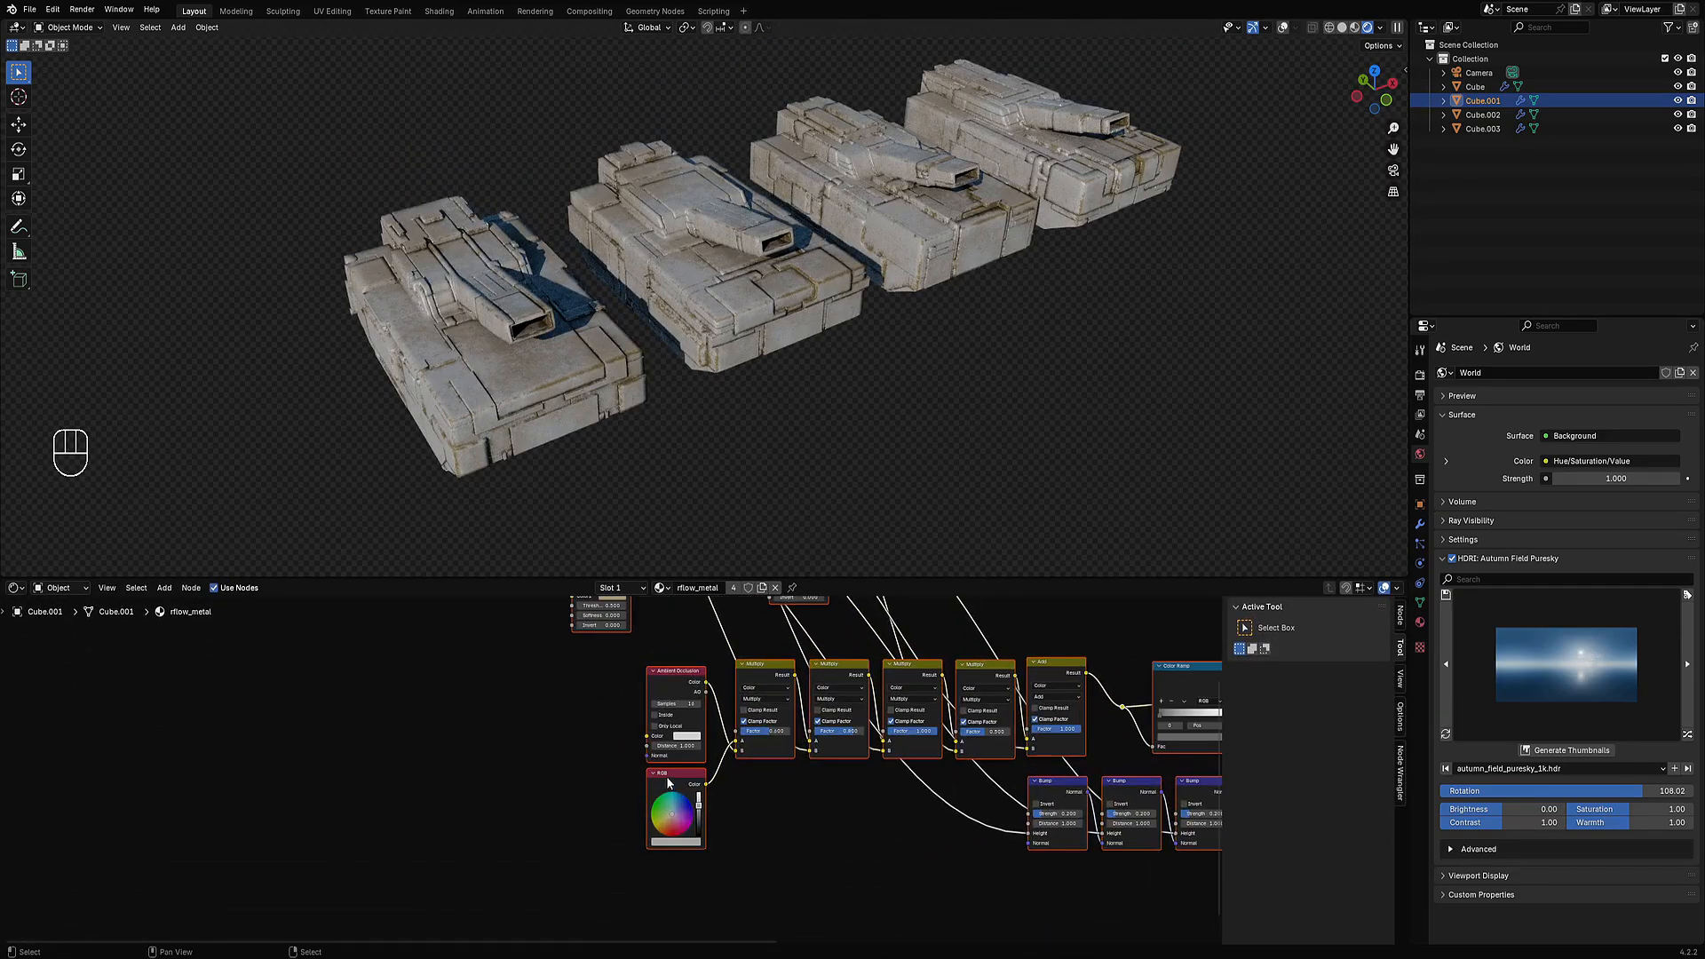
pyautogui.click(666, 777)
pyautogui.press('x')
# Add a Vertex Color attribute node below the Ambient Occlusion node and connect its Color to input A of the first Multiply node.
pyautogui.hotkey('shift', 'a')
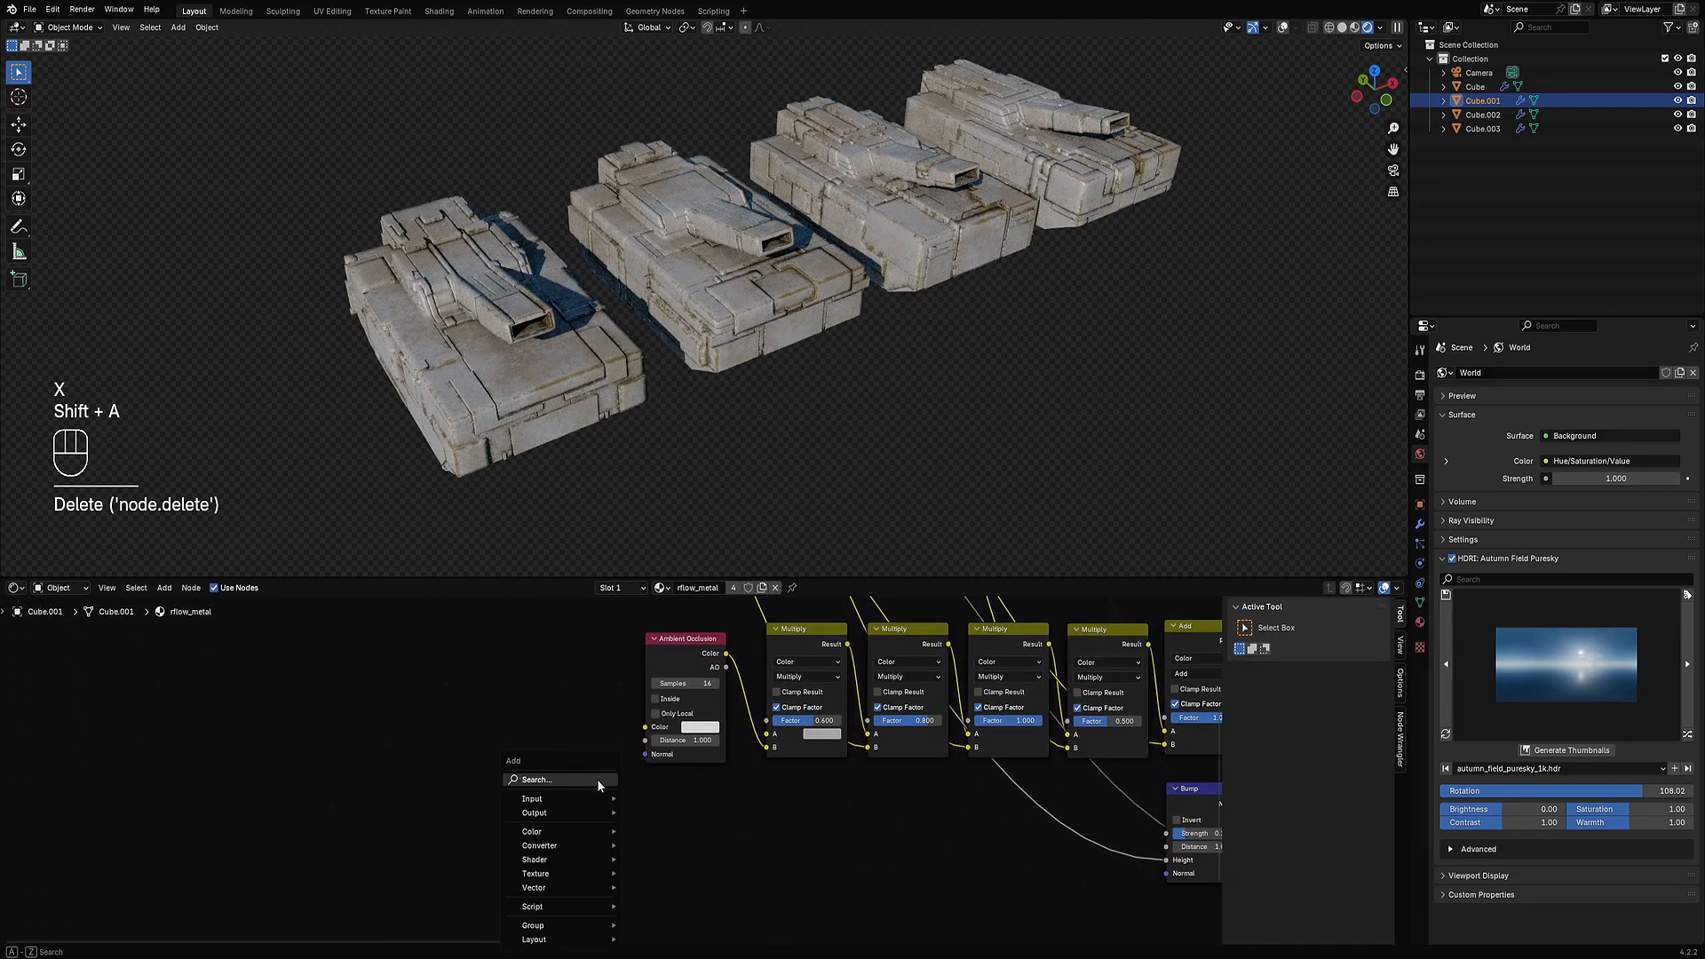
pyautogui.moveTo(580, 803)
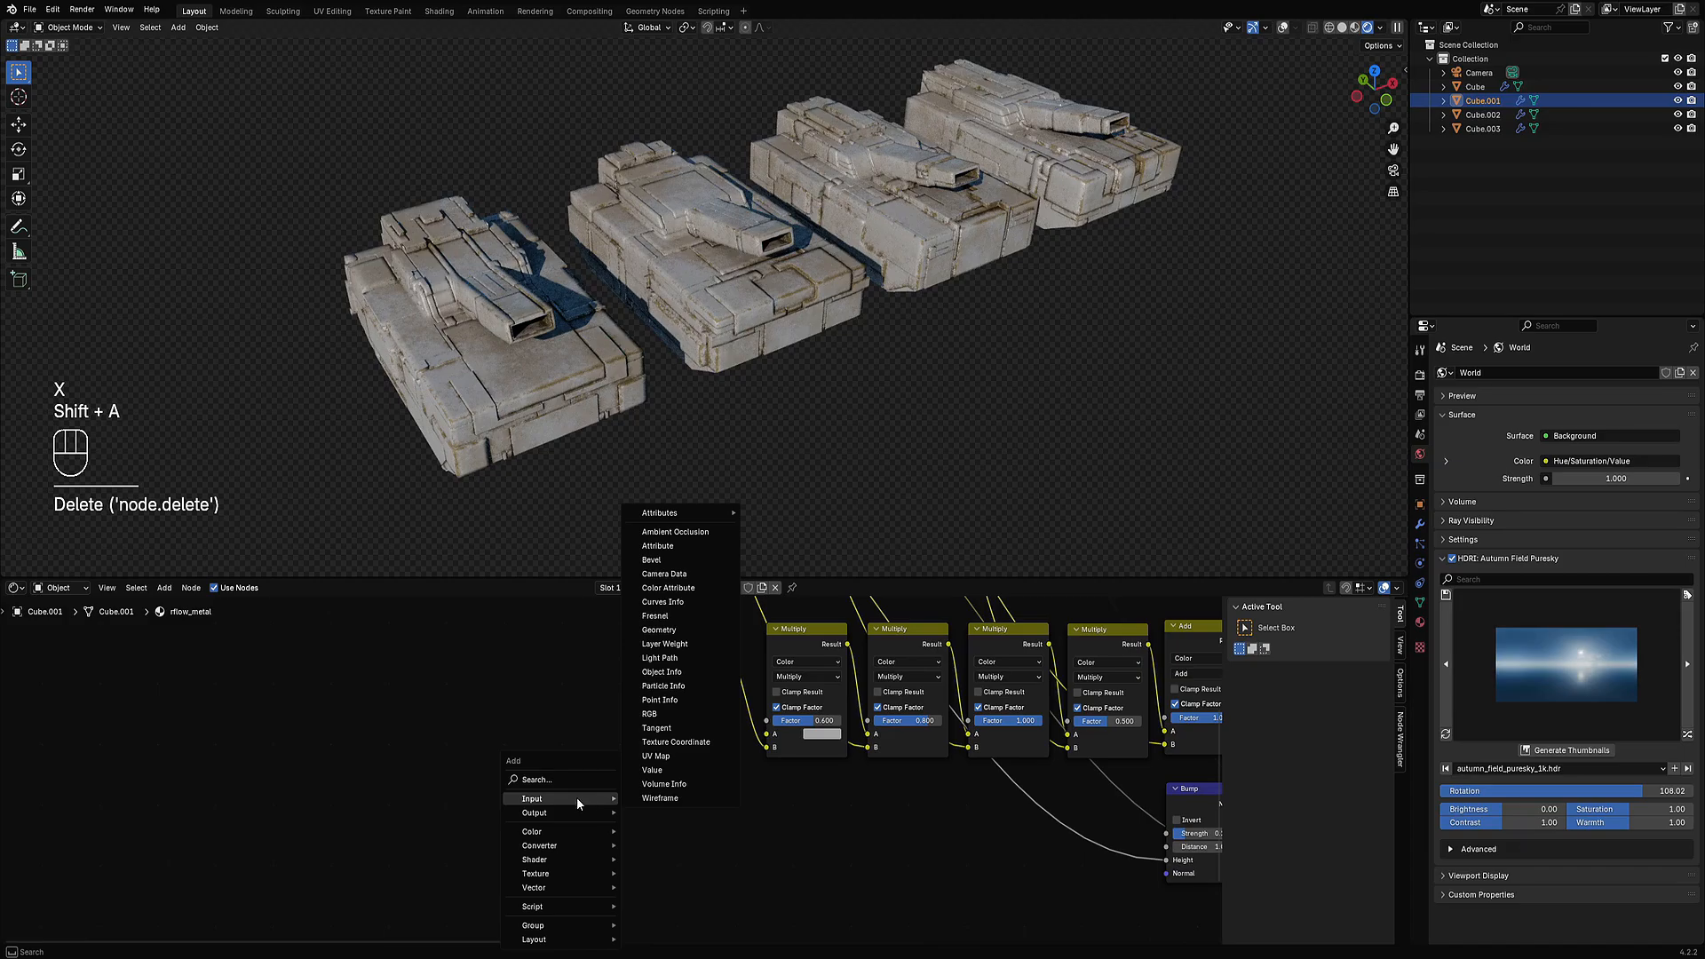
pyautogui.moveTo(675, 513)
pyautogui.click(783, 555)
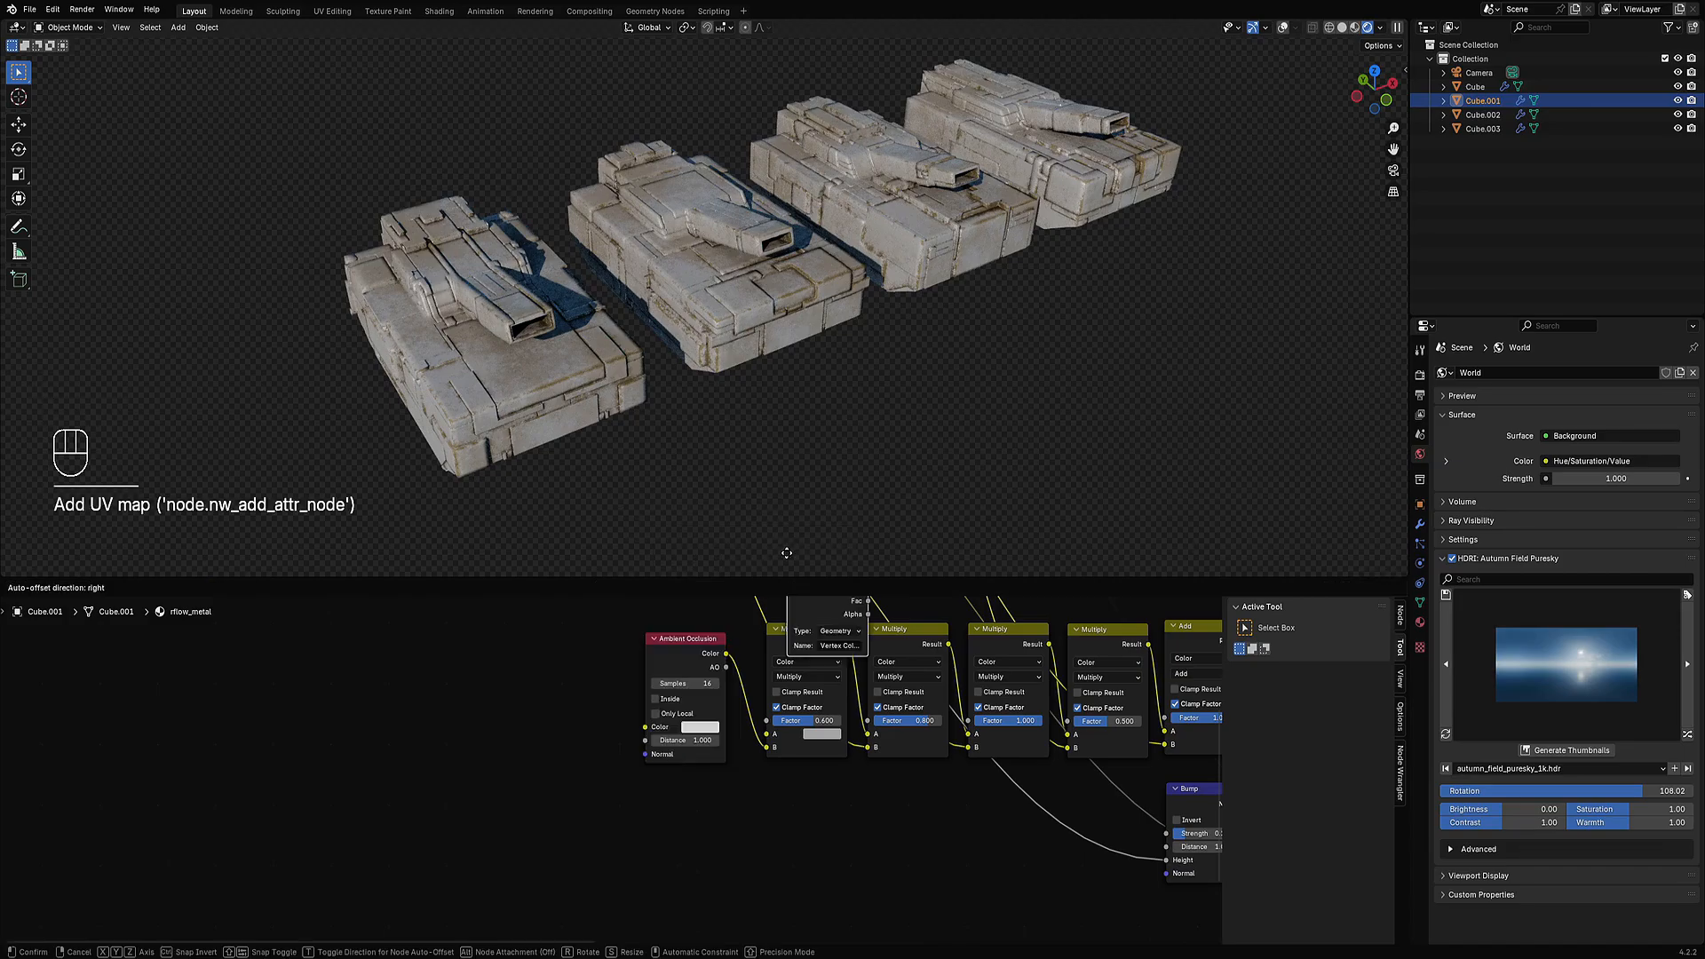
pyautogui.click(644, 830)
pyautogui.moveTo(683, 825); pyautogui.dragTo(774, 735)
pyautogui.moveTo(673, 835); pyautogui.dragTo(664, 753, button='middle')
pyautogui.scroll(2, 658, 753)
pyautogui.moveTo(653, 749); pyautogui.dragTo(611, 797)
pyautogui.scroll(-1, 727, 801)
pyautogui.moveTo(745, 708); pyautogui.dragTo(721, 771, button='middle')
pyautogui.scroll(-1, 726, 800)
# Insert a duplicate Multiply node between the attribute and the first Multiply, and set it to Overlay with Factor 1.000.
pyautogui.click(878, 641)
pyautogui.hotkey('shift', 'd')
pyautogui.click(699, 816)
pyautogui.scroll(2, 721, 771)
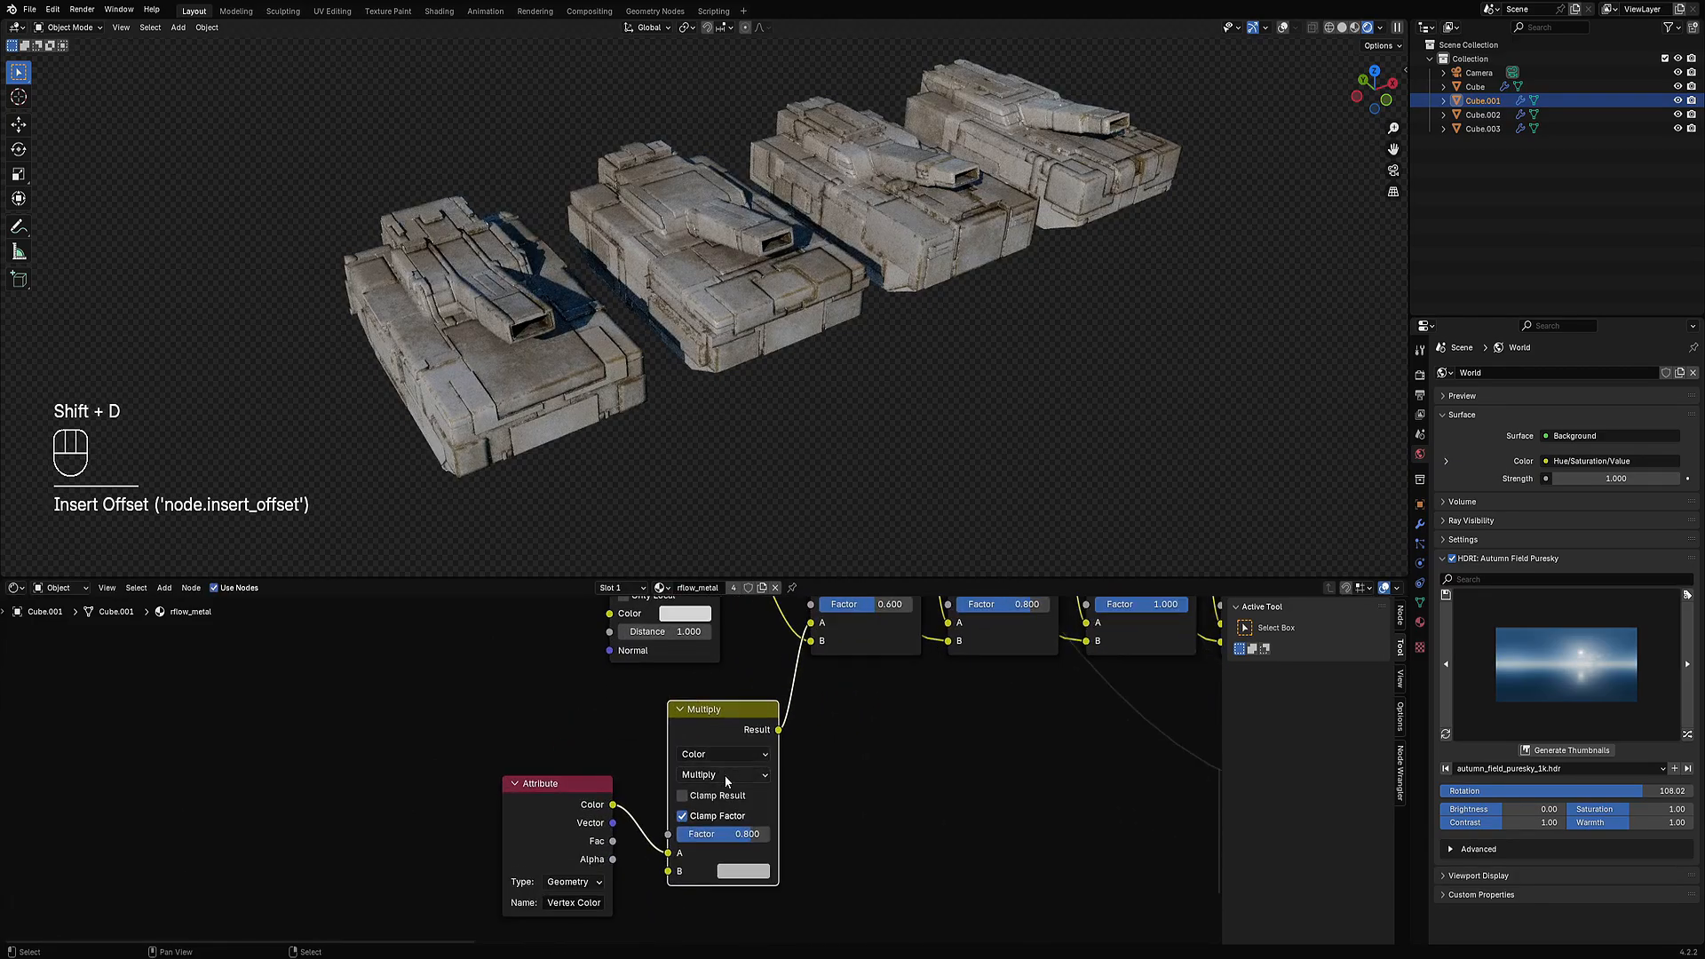
pyautogui.click(724, 775)
pyautogui.click(722, 746)
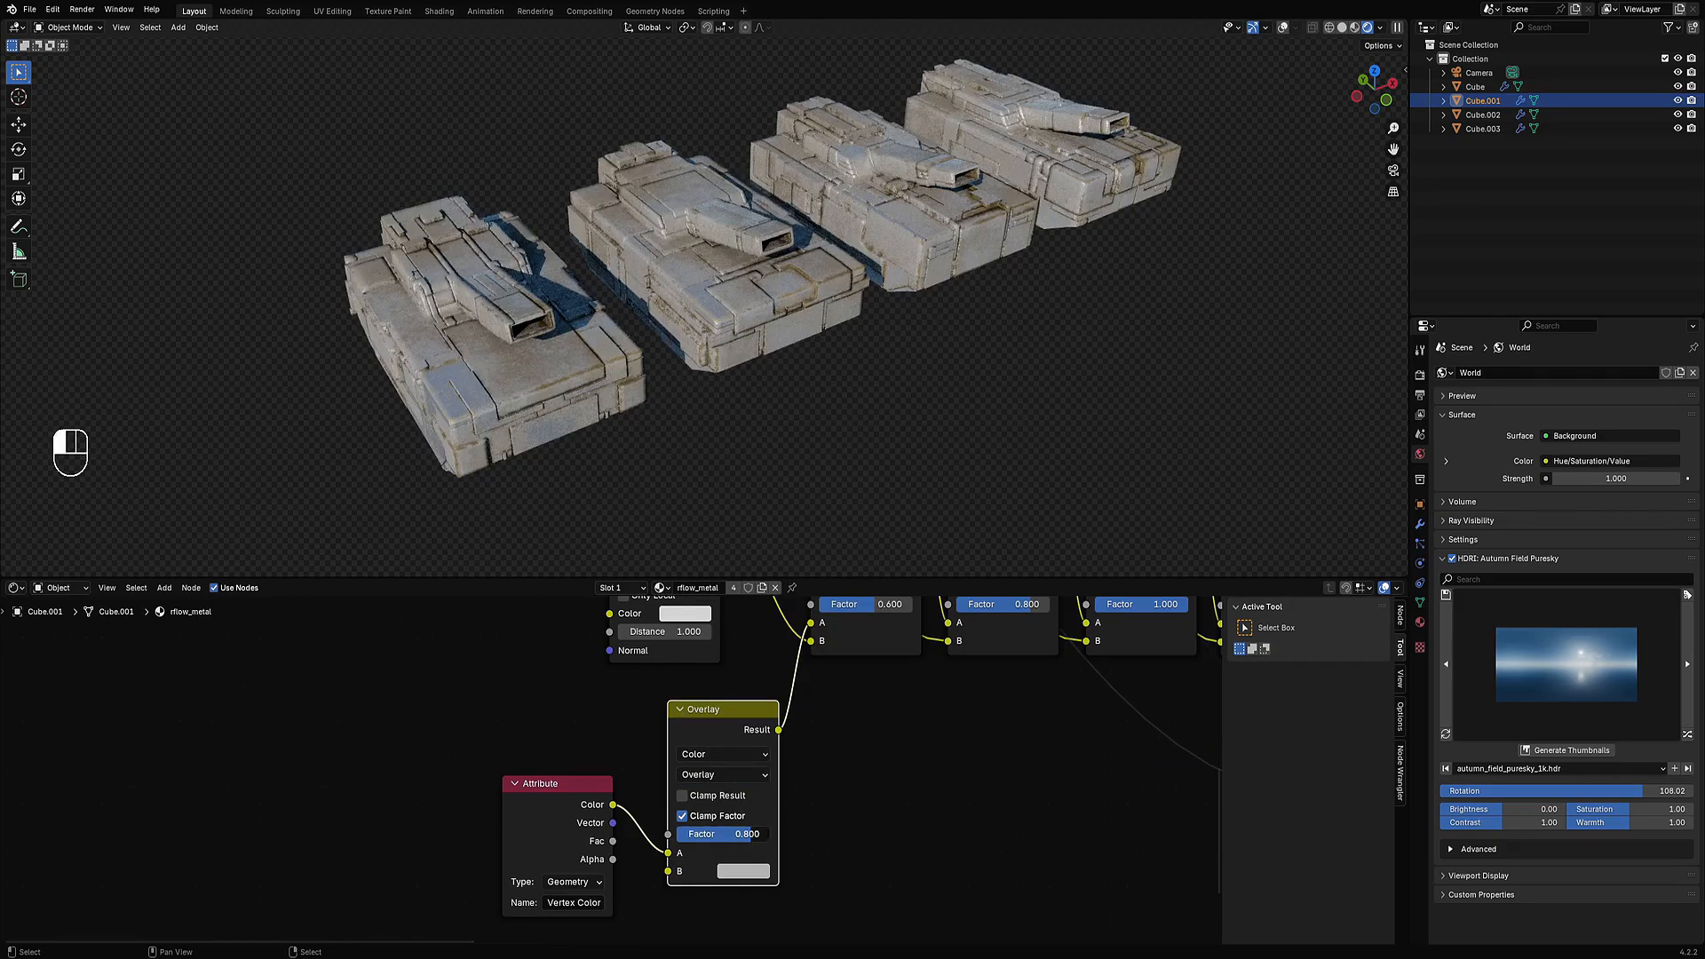
pyautogui.click(755, 873)
pyautogui.moveTo(557, 821); pyautogui.dragTo(561, 802)
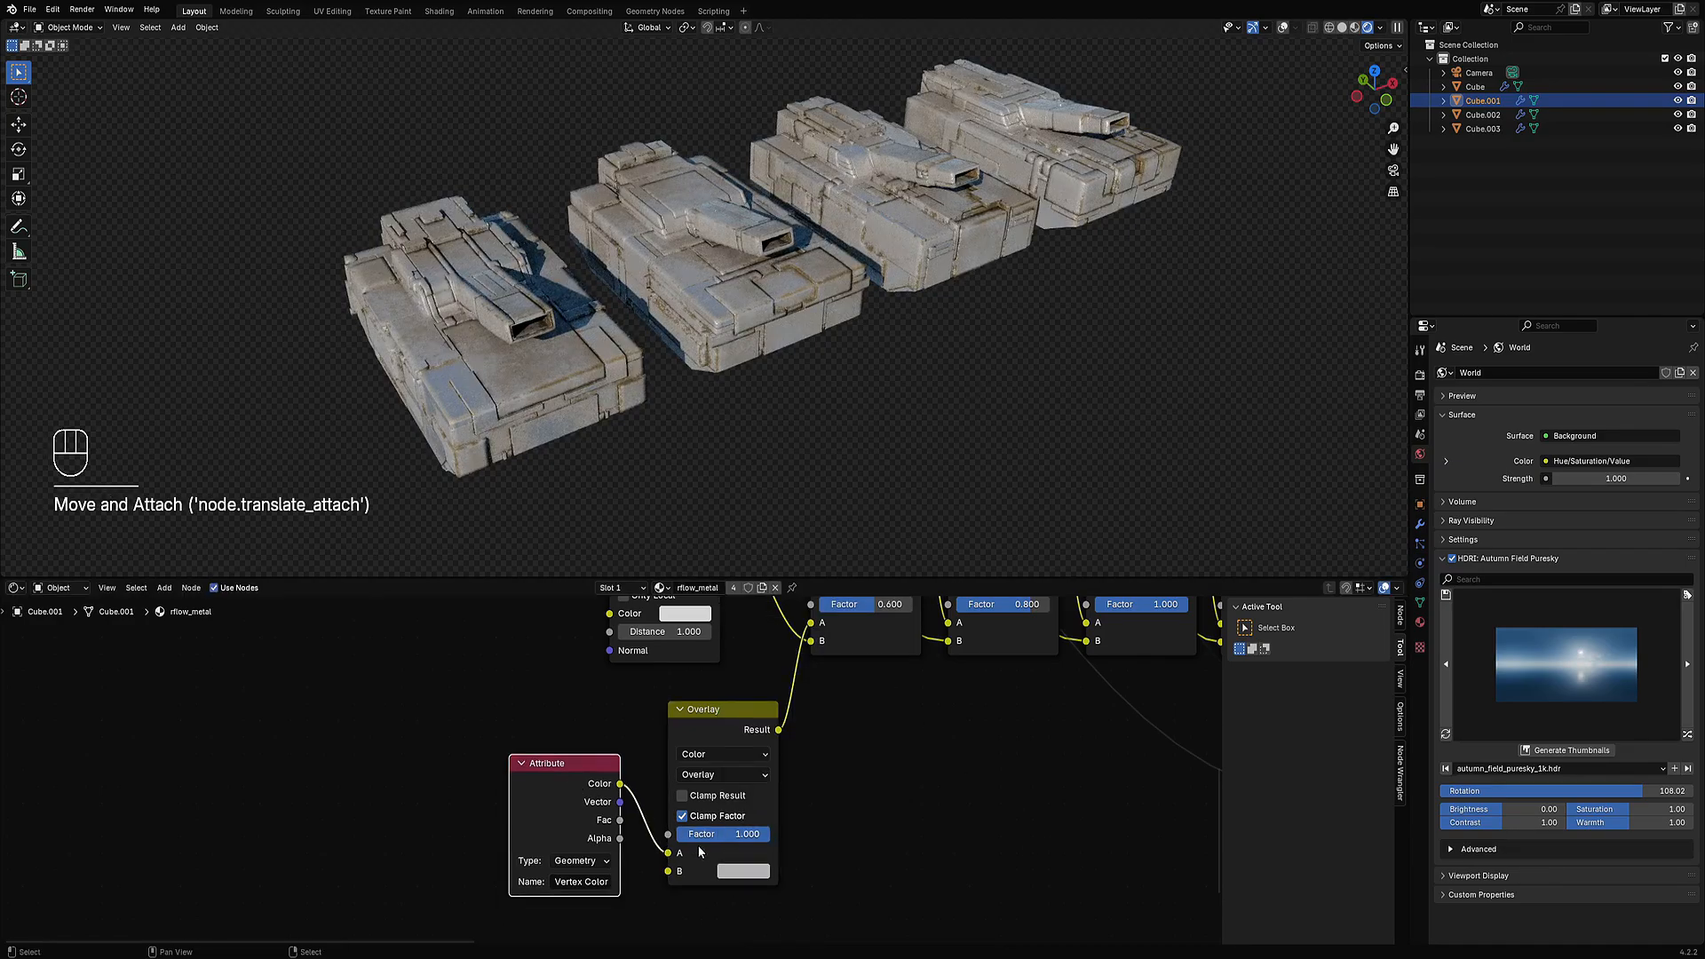
# Darken the Overlay node's B color to a grey with a value of about 0.28 and tidy the node placement.
pyautogui.scroll(-3, 700, 849)
pyautogui.moveTo(720, 831); pyautogui.dragTo(730, 855, button='middle')
pyautogui.click(736, 874)
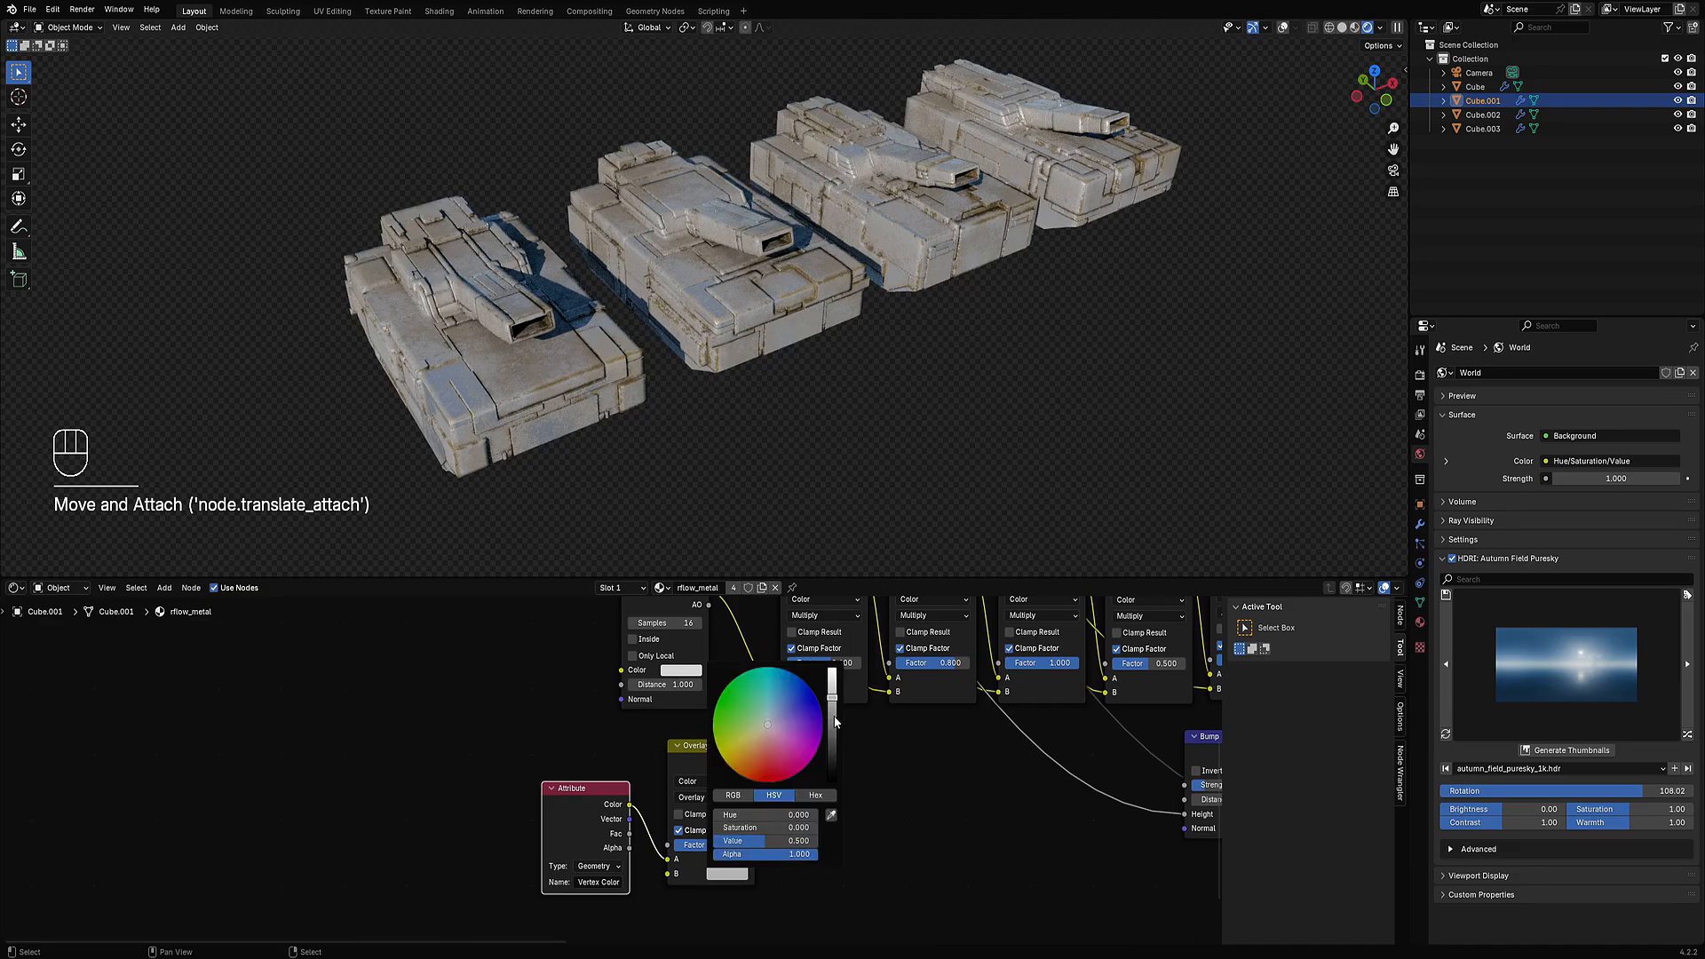
pyautogui.moveTo(831, 701)
pyautogui.mouseDown()
pyautogui.moveTo(832, 761)
pyautogui.moveTo(832, 681)
pyautogui.moveTo(832, 736)
pyautogui.moveTo(832, 721)
pyautogui.mouseUp()
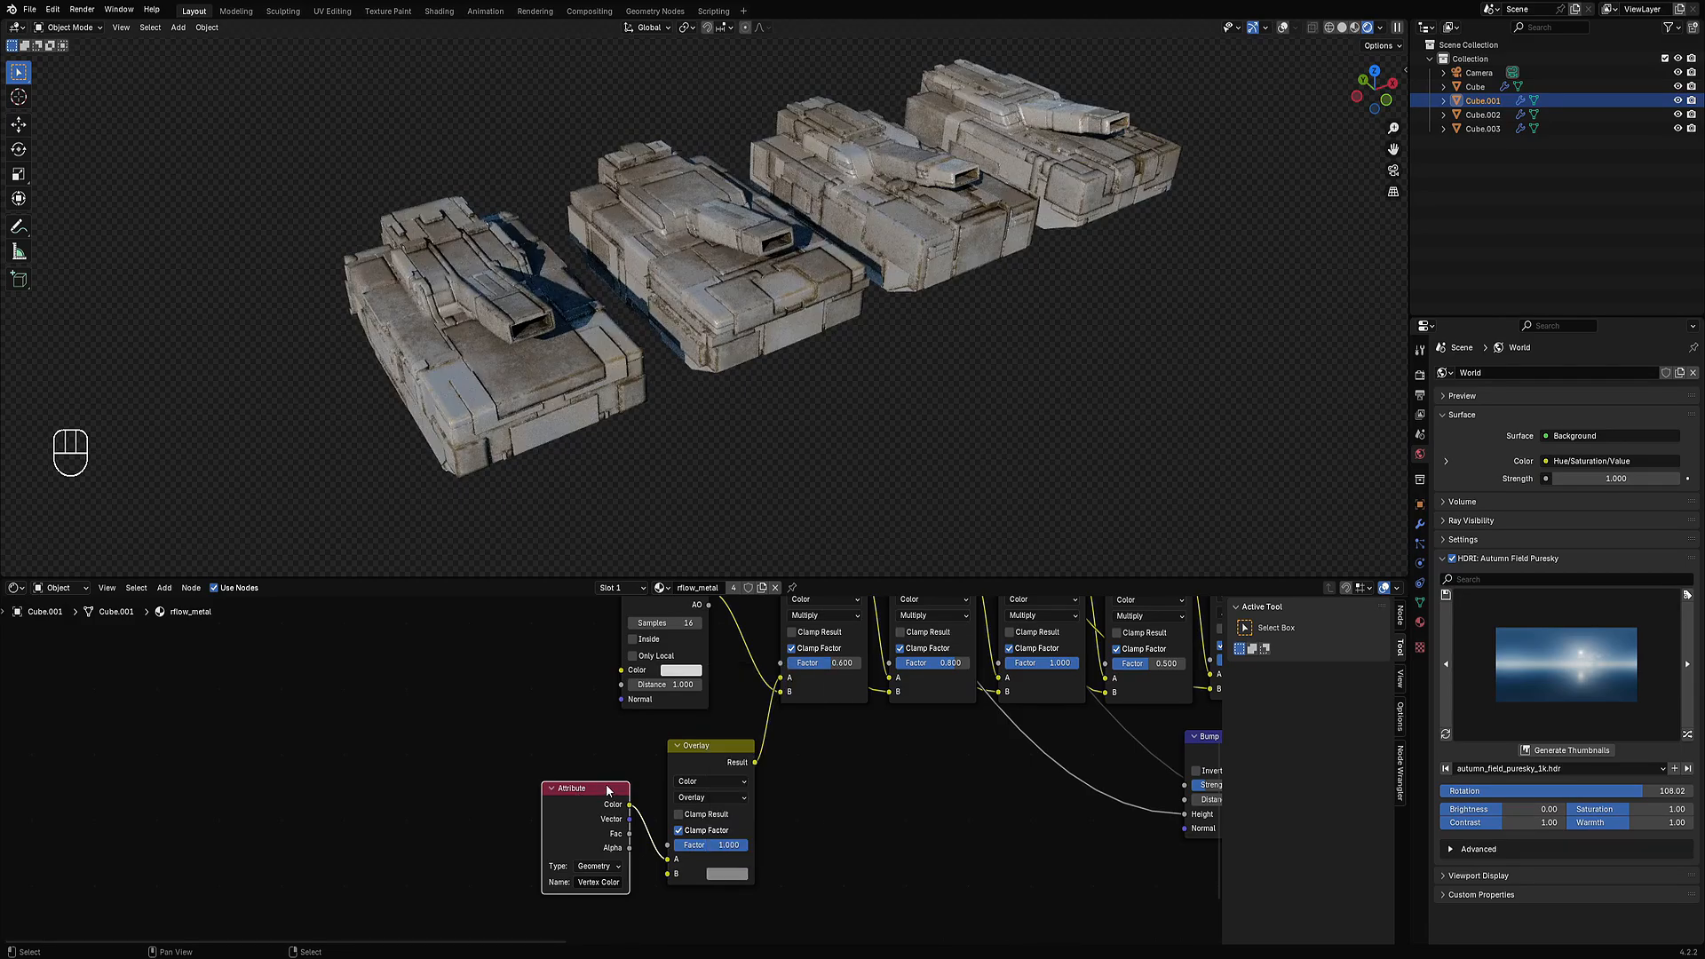
pyautogui.moveTo(607, 785); pyautogui.dragTo(702, 760)
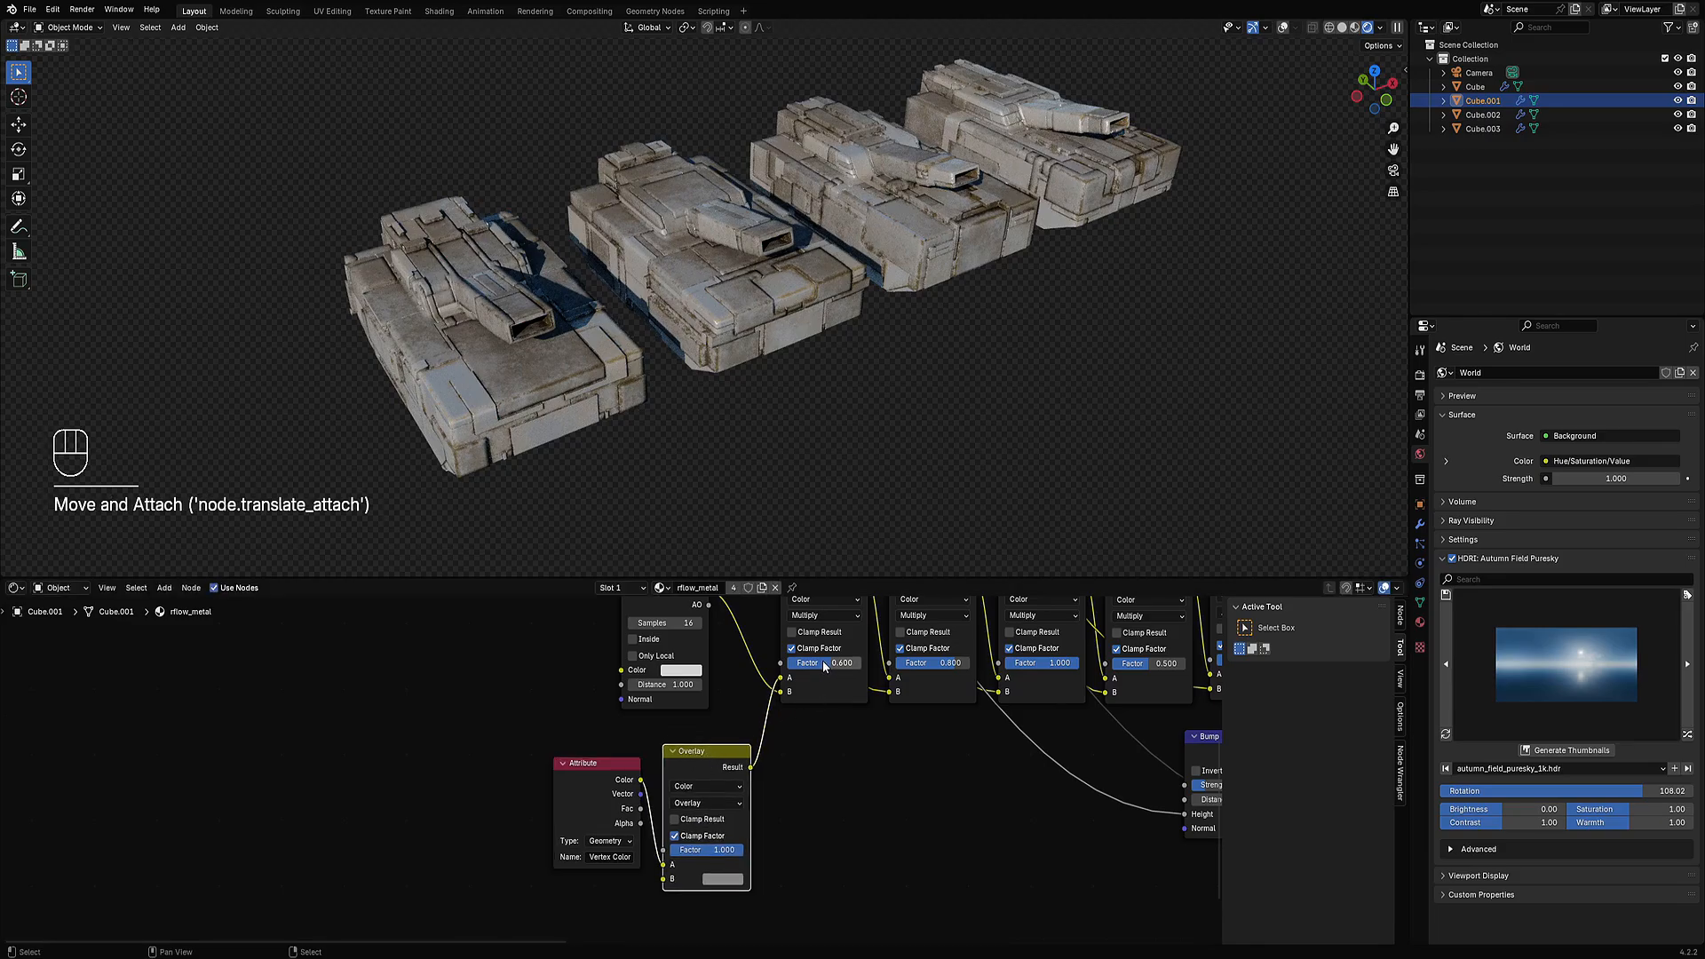
pyautogui.moveTo(832, 663); pyautogui.dragTo(832, 663)
pyautogui.click(723, 882)
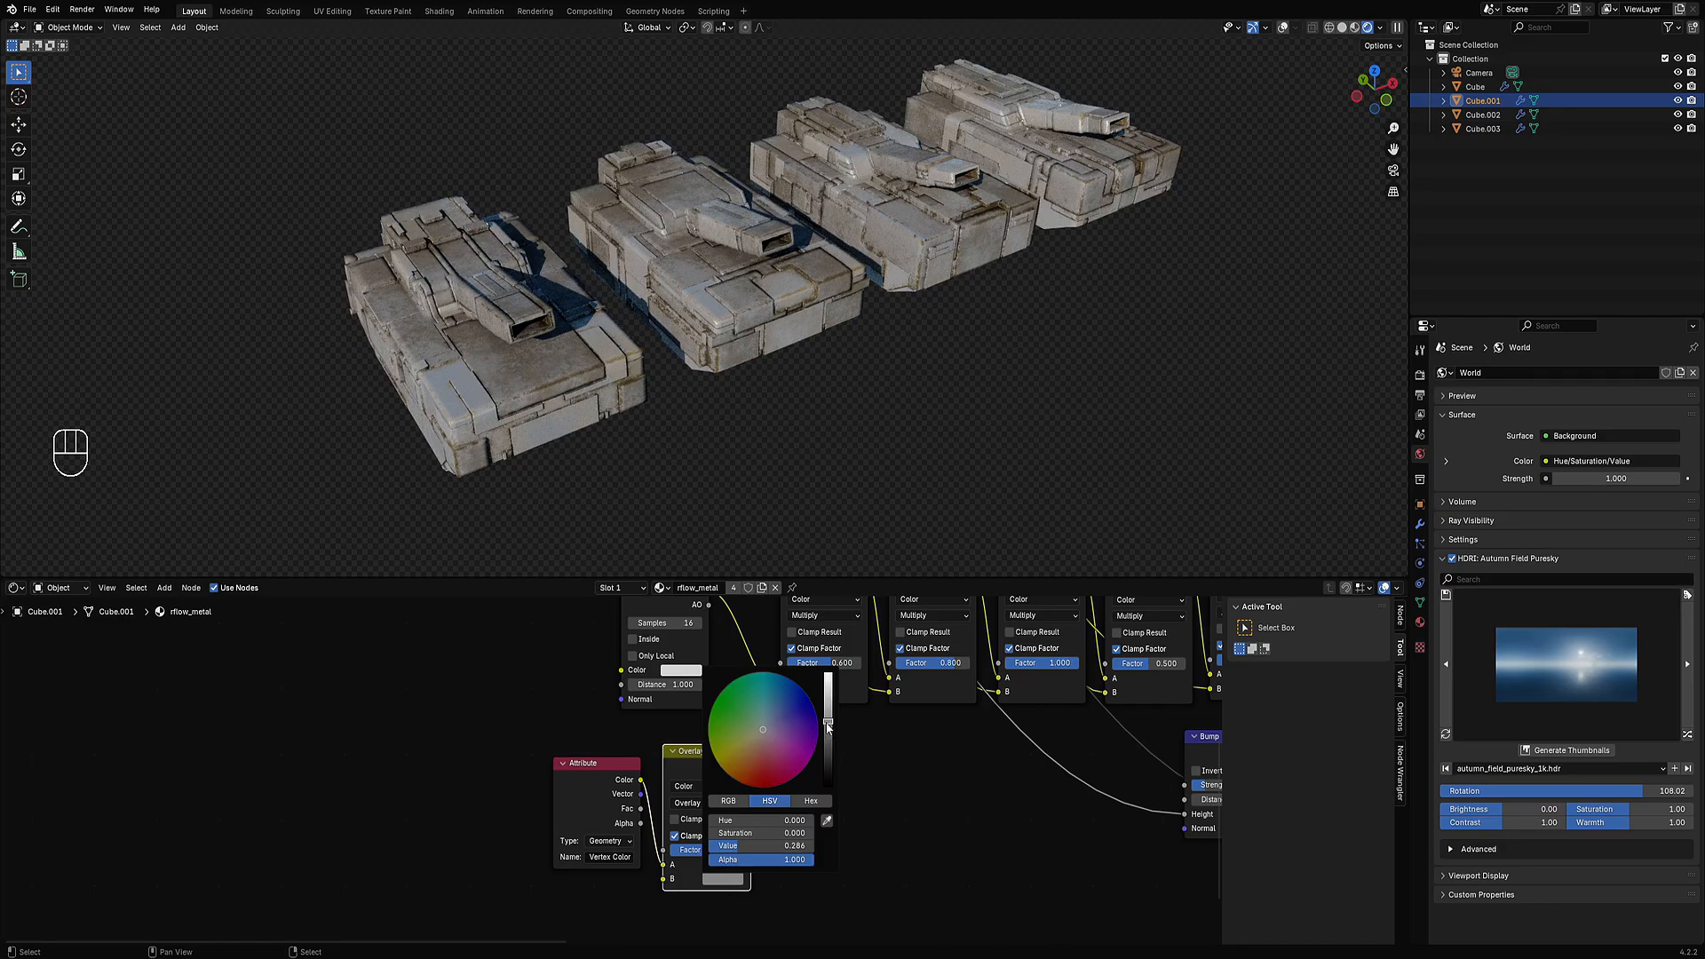
pyautogui.moveTo(827, 728); pyautogui.dragTo(828, 730)
# Set the HDRI rotation to 53.50 with the tanks viewed from a higher angle.
pyautogui.moveTo(773, 498); pyautogui.dragTo(977, 422, button='middle')
pyautogui.moveTo(1649, 788); pyautogui.dragTo(1603, 791)
pyautogui.keyDown('shift'); pyautogui.moveTo(911, 434); pyautogui.dragTo(924, 455, button='middle'); pyautogui.keyUp('shift')
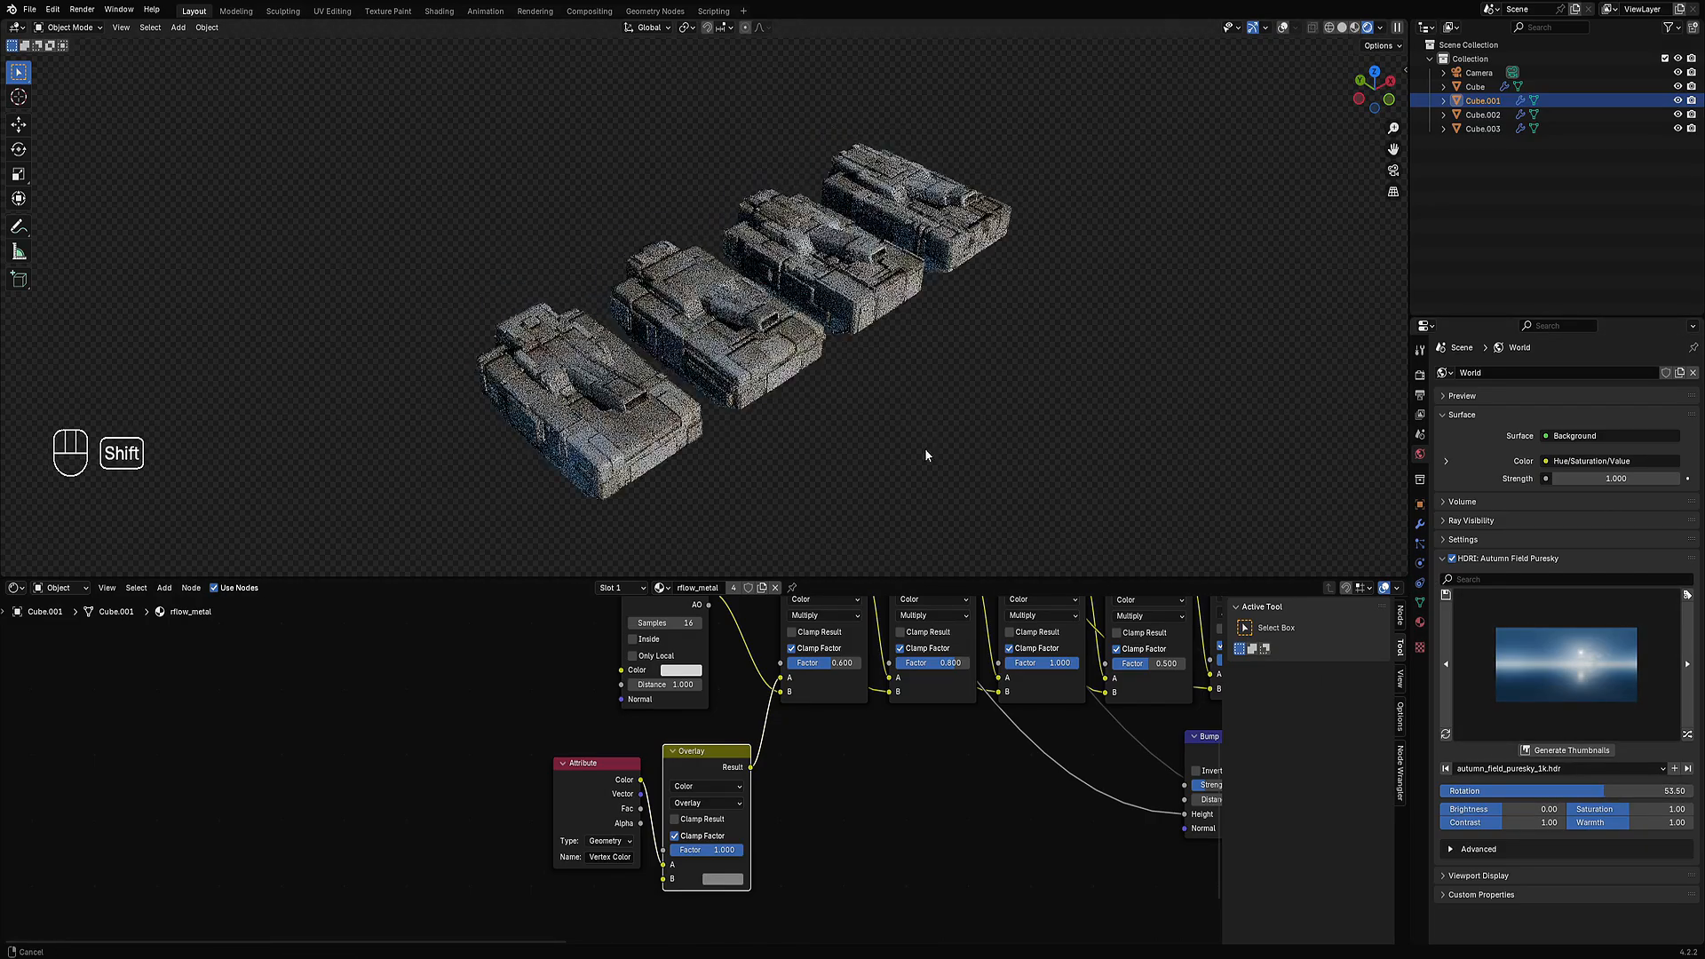
# Preview the Quick Dirt node's output on the tanks and set its outer scale to 4.
pyautogui.moveTo(888, 613); pyautogui.dragTo(629, 784, button='middle')
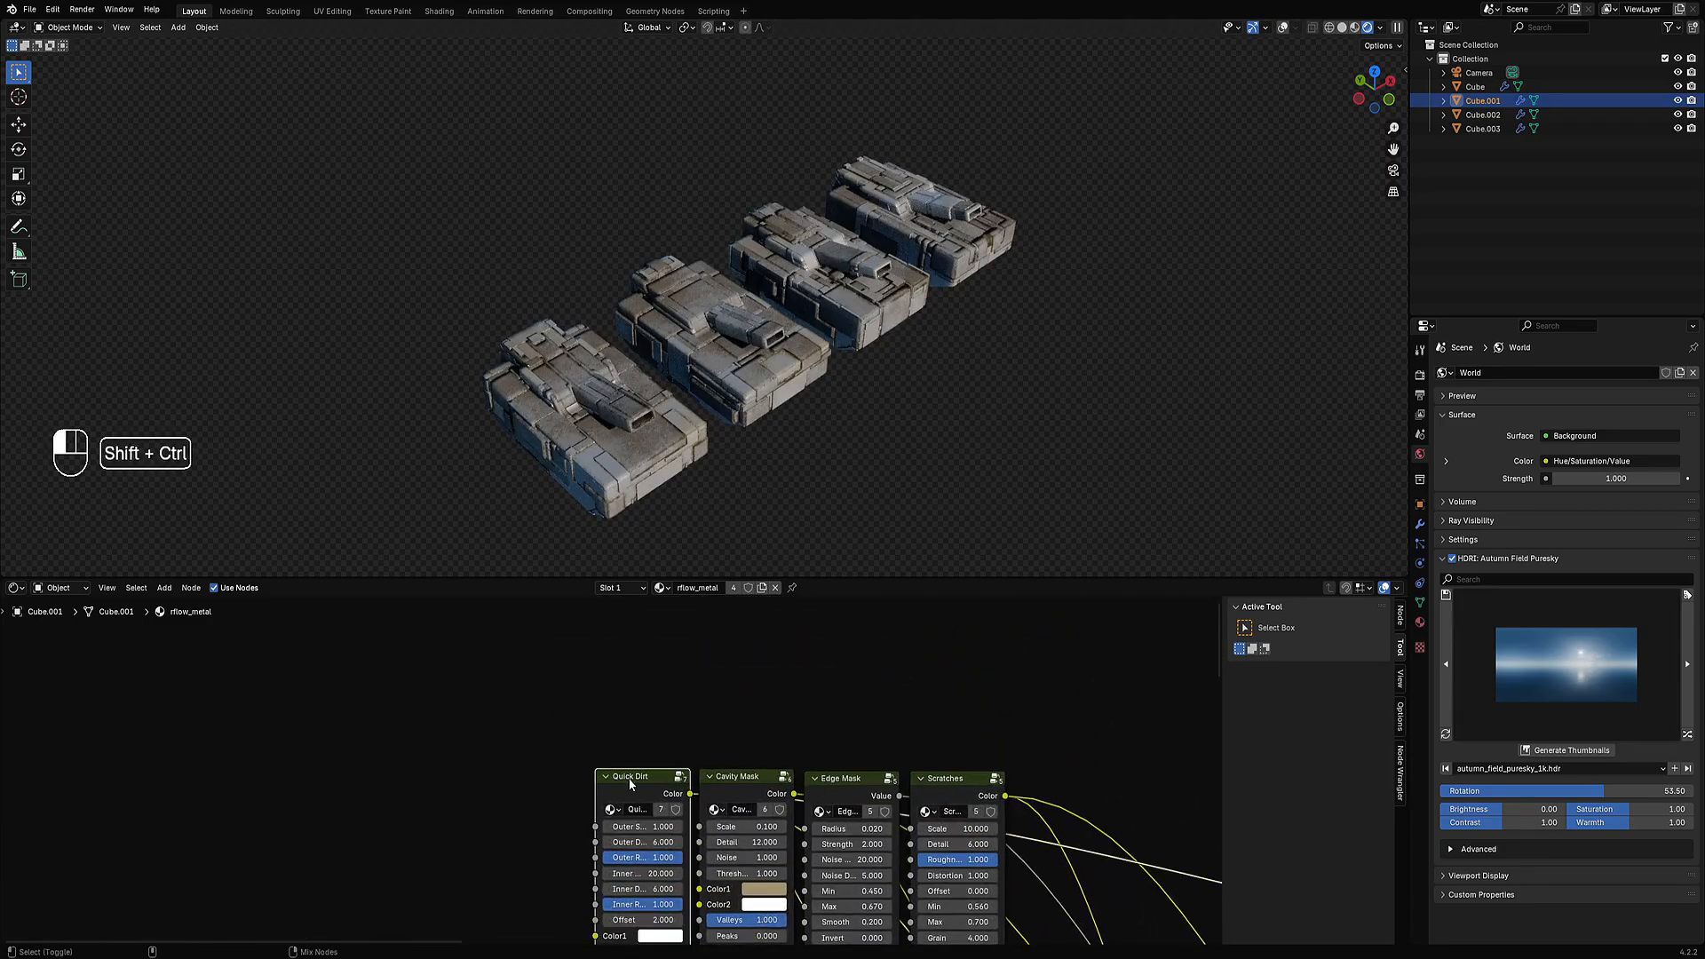
pyautogui.keyDown('ctrl'); pyautogui.keyDown('shift'); pyautogui.click(630, 783); pyautogui.keyUp('shift'); pyautogui.keyUp('ctrl')
pyautogui.scroll(4, 696, 479)
pyautogui.scroll(3, 778, 613)
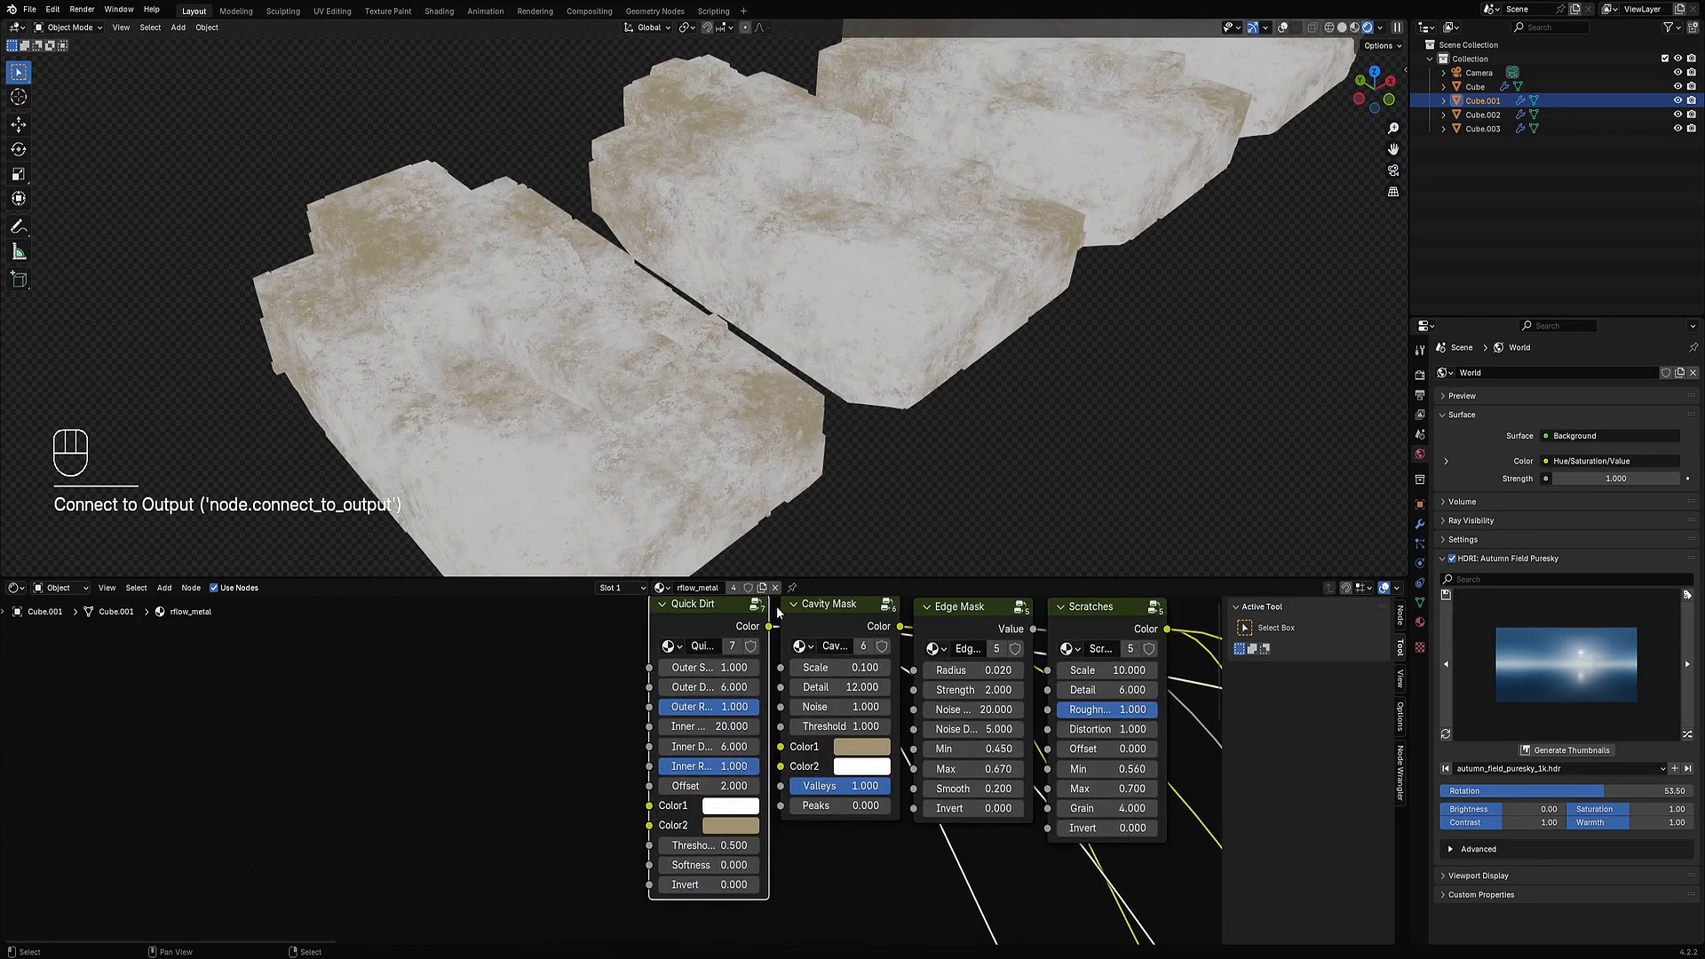
pyautogui.moveTo(778, 613)
pyautogui.mouseDown(button='middle')
pyautogui.moveTo(801, 663)
pyautogui.moveTo(769, 656)
pyautogui.moveTo(764, 636)
pyautogui.mouseUp(button='middle')
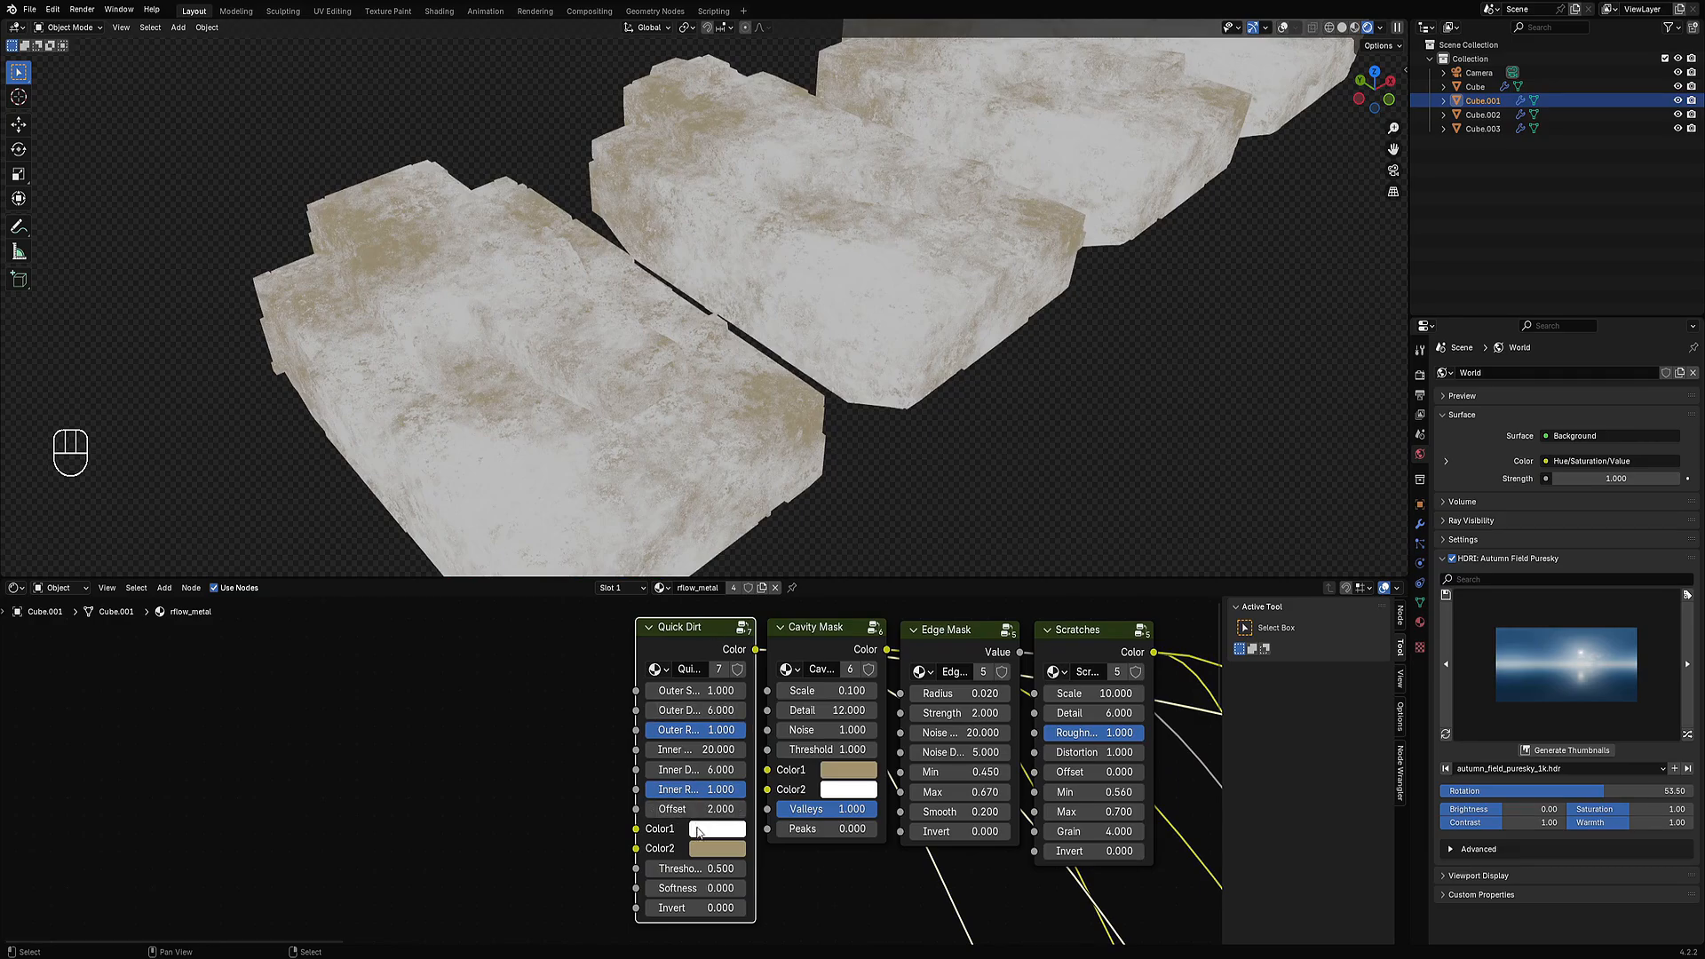
pyautogui.click(695, 690)
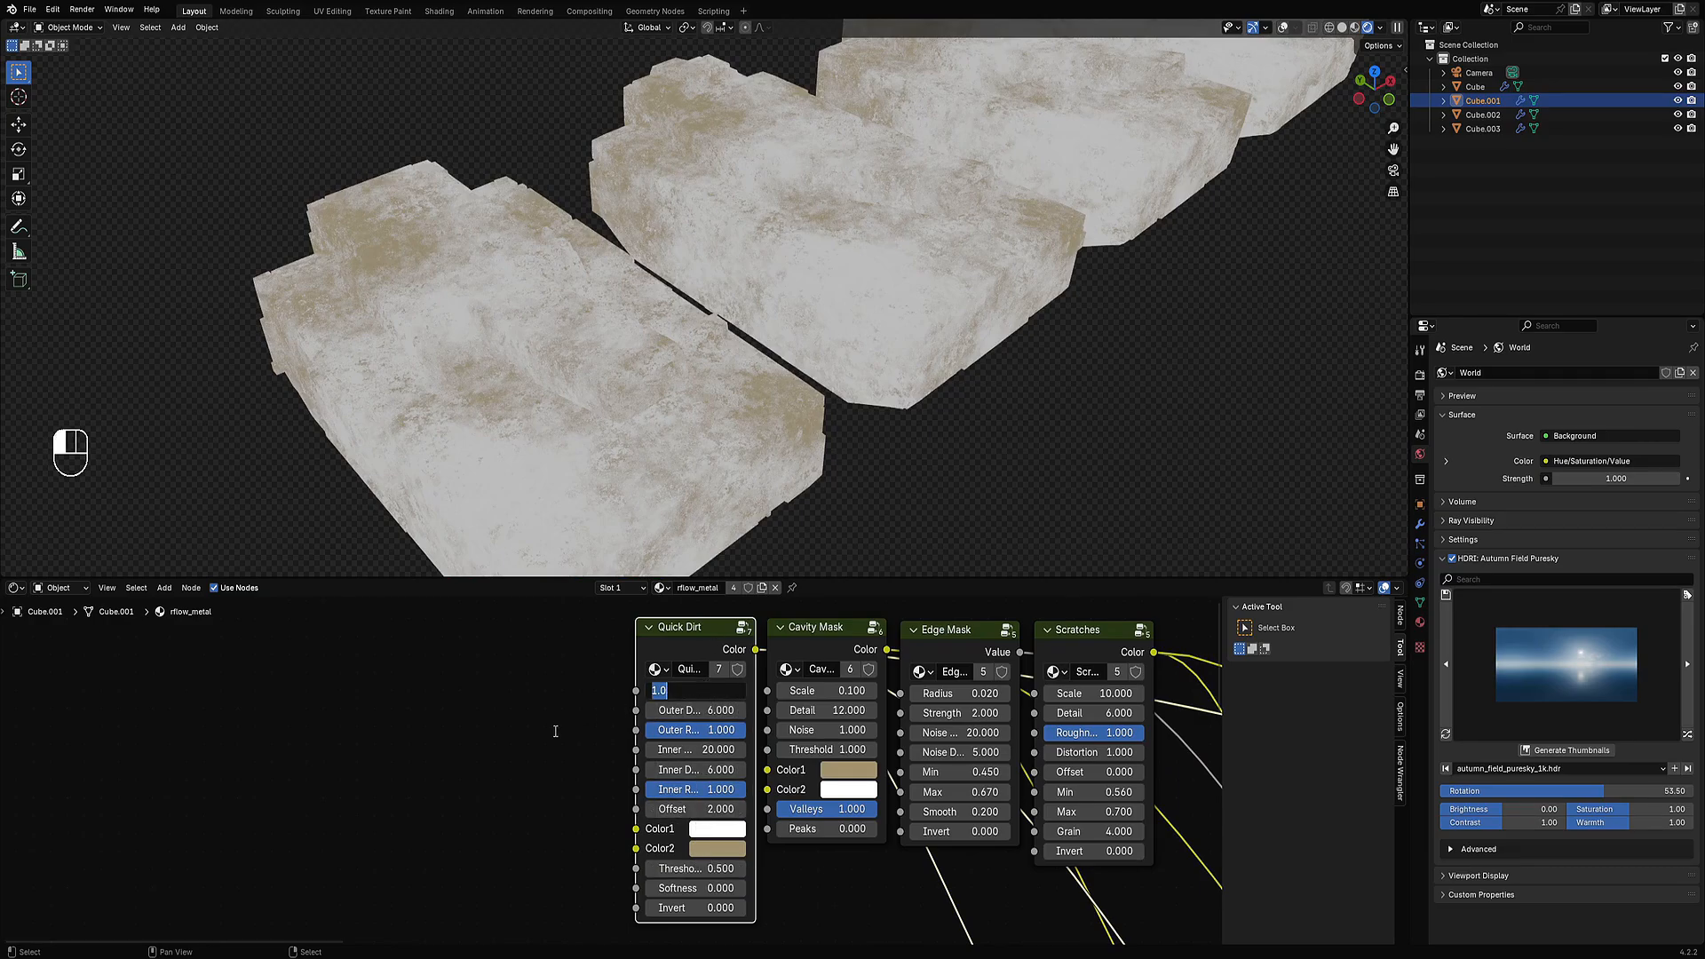
pyautogui.write('4')
pyautogui.press('Return')
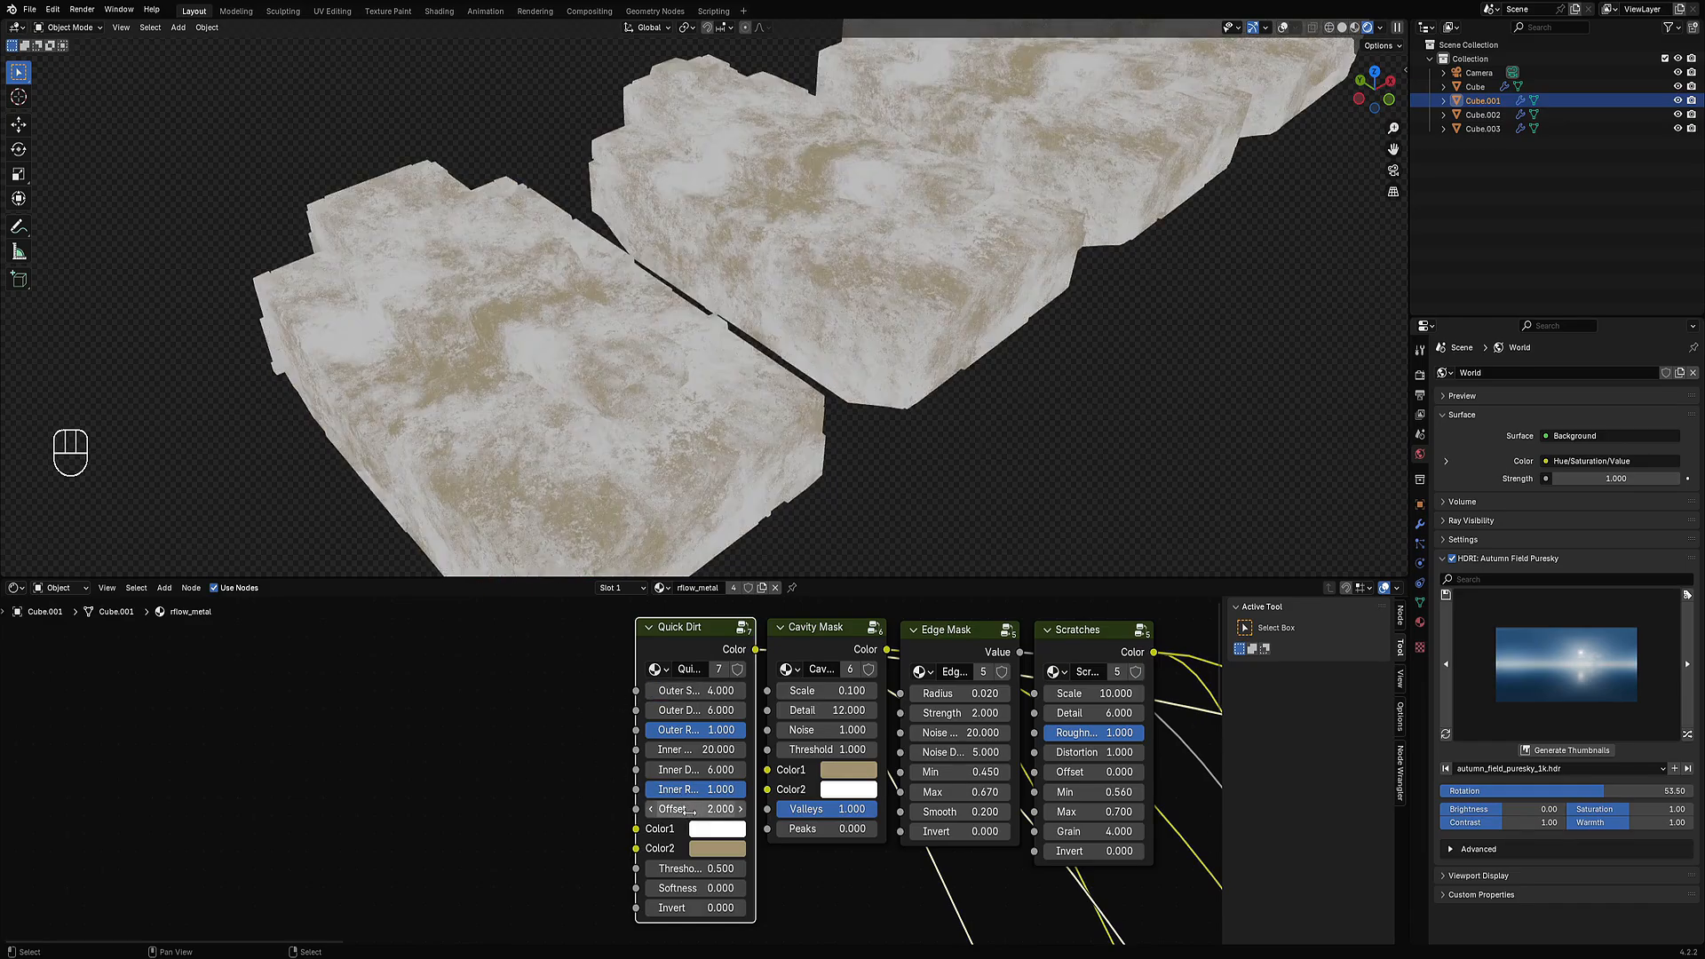
# Change Quick Dirt's Color2 to a less saturated grey-brown and copy it to the Cavity Mask's Color1.
pyautogui.click(721, 848)
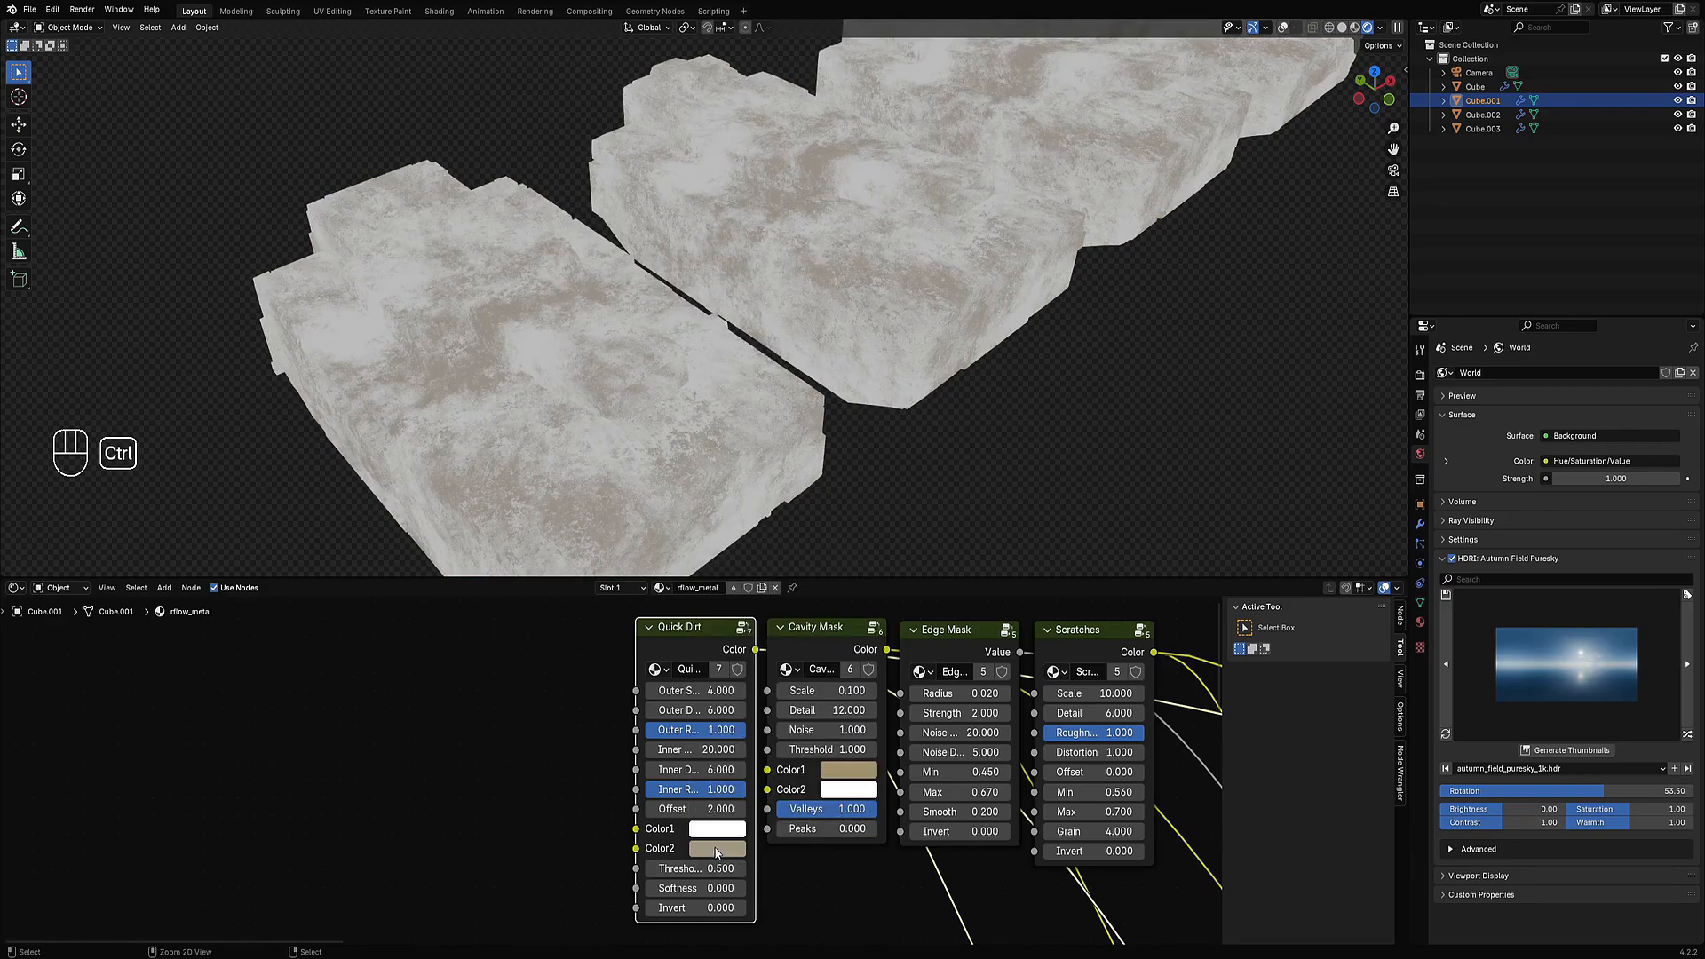
pyautogui.hotkey('ctrl', 'c')
pyautogui.hotkey('ctrl', 'c')
pyautogui.moveTo(833, 776)
pyautogui.hotkey('ctrl', 'v')
pyautogui.scroll(-1, 833, 772)
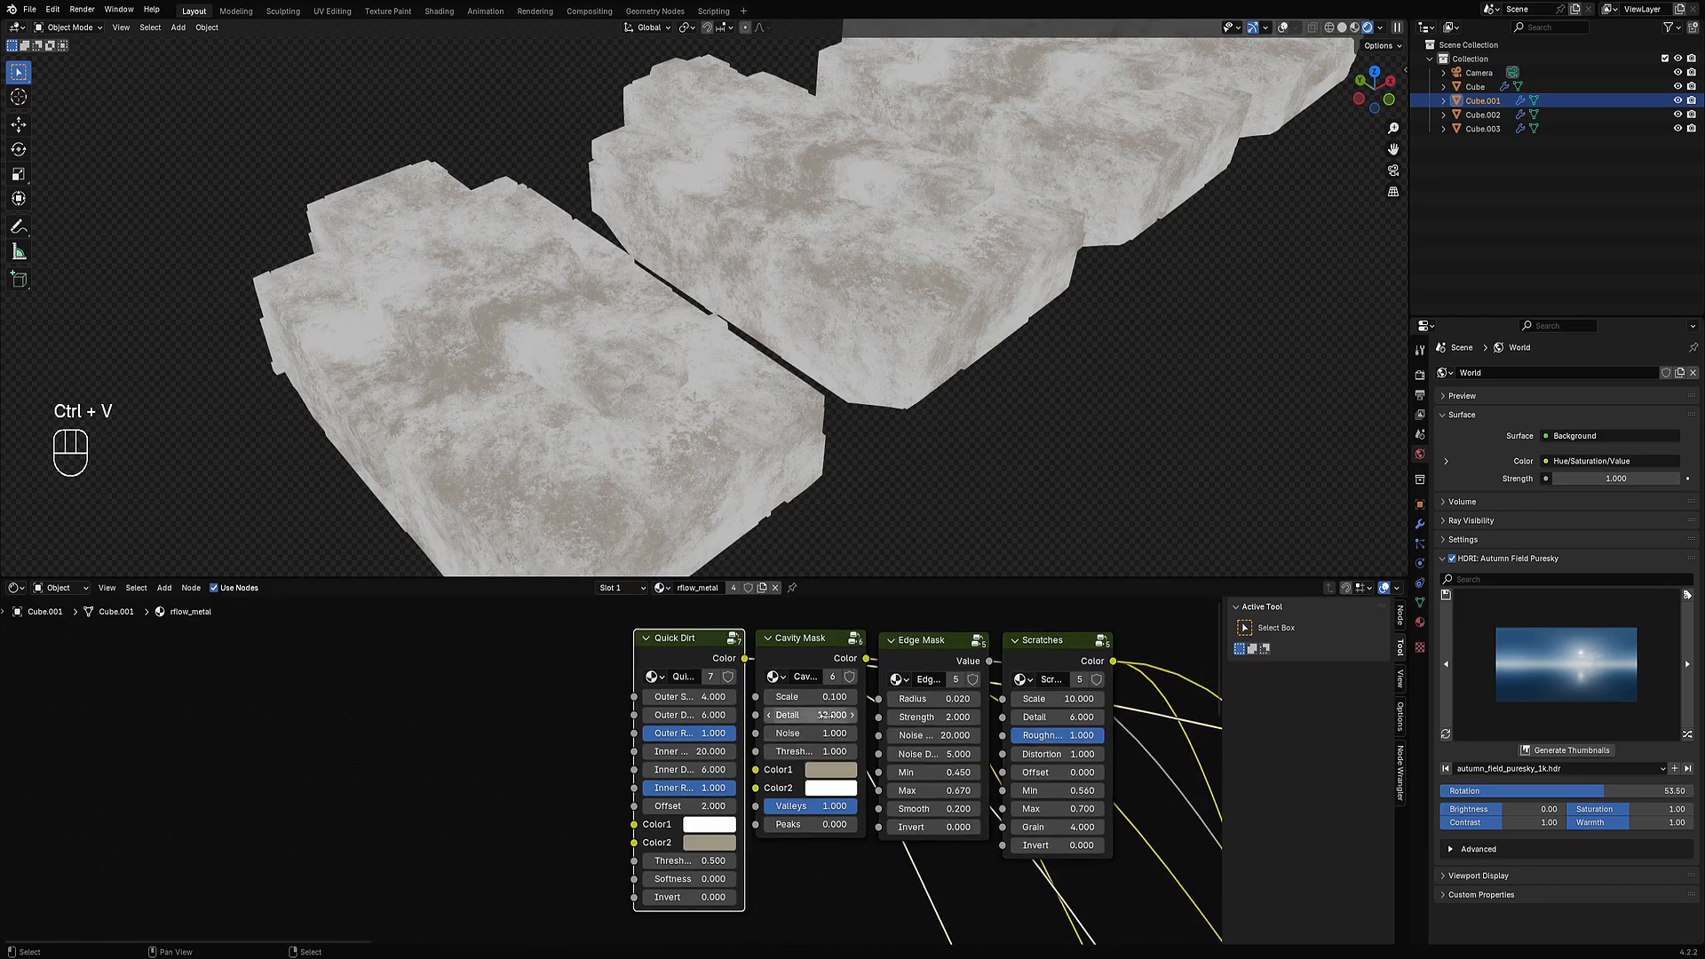
# Preview the Cavity Mask and Edge Mask outputs on the tanks, and set the Edge Mask's radius to 0.005 and strength to 1.
pyautogui.keyDown('ctrl'); pyautogui.keyDown('shift'); pyautogui.click(807, 650); pyautogui.keyUp('shift'); pyautogui.keyUp('ctrl')
pyautogui.scroll(2, 854, 730)
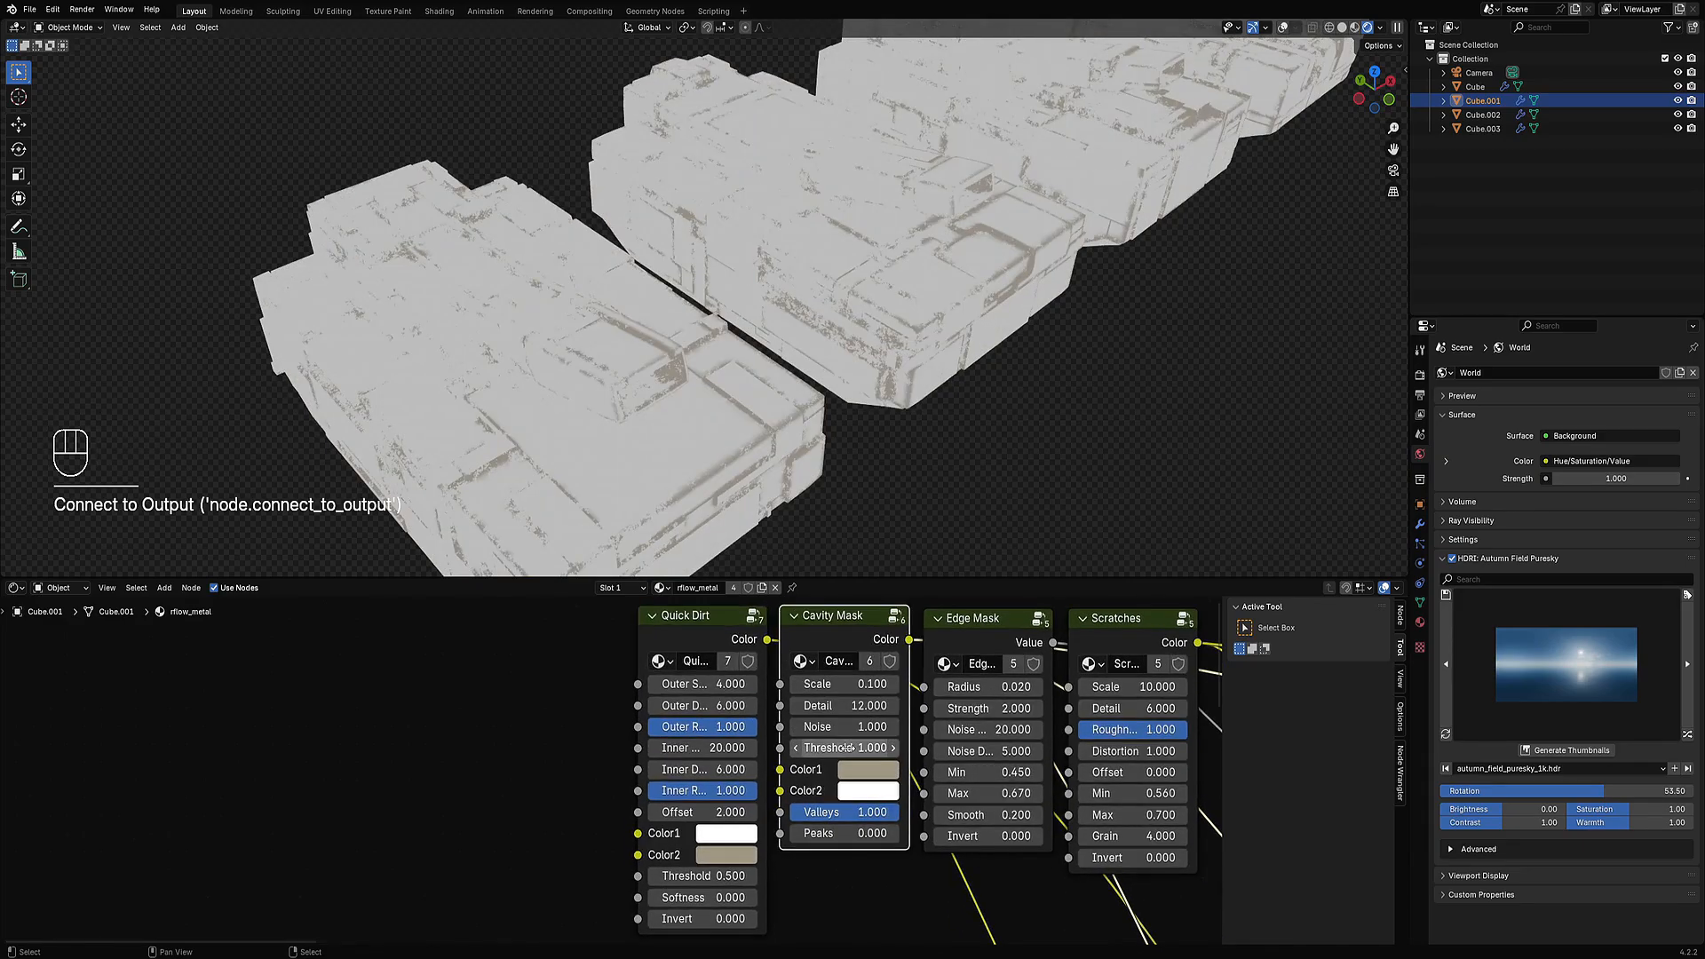
pyautogui.keyDown('ctrl'); pyautogui.keyDown('shift'); pyautogui.click(966, 636); pyautogui.keyUp('shift'); pyautogui.keyUp('ctrl')
pyautogui.scroll(2, 875, 718)
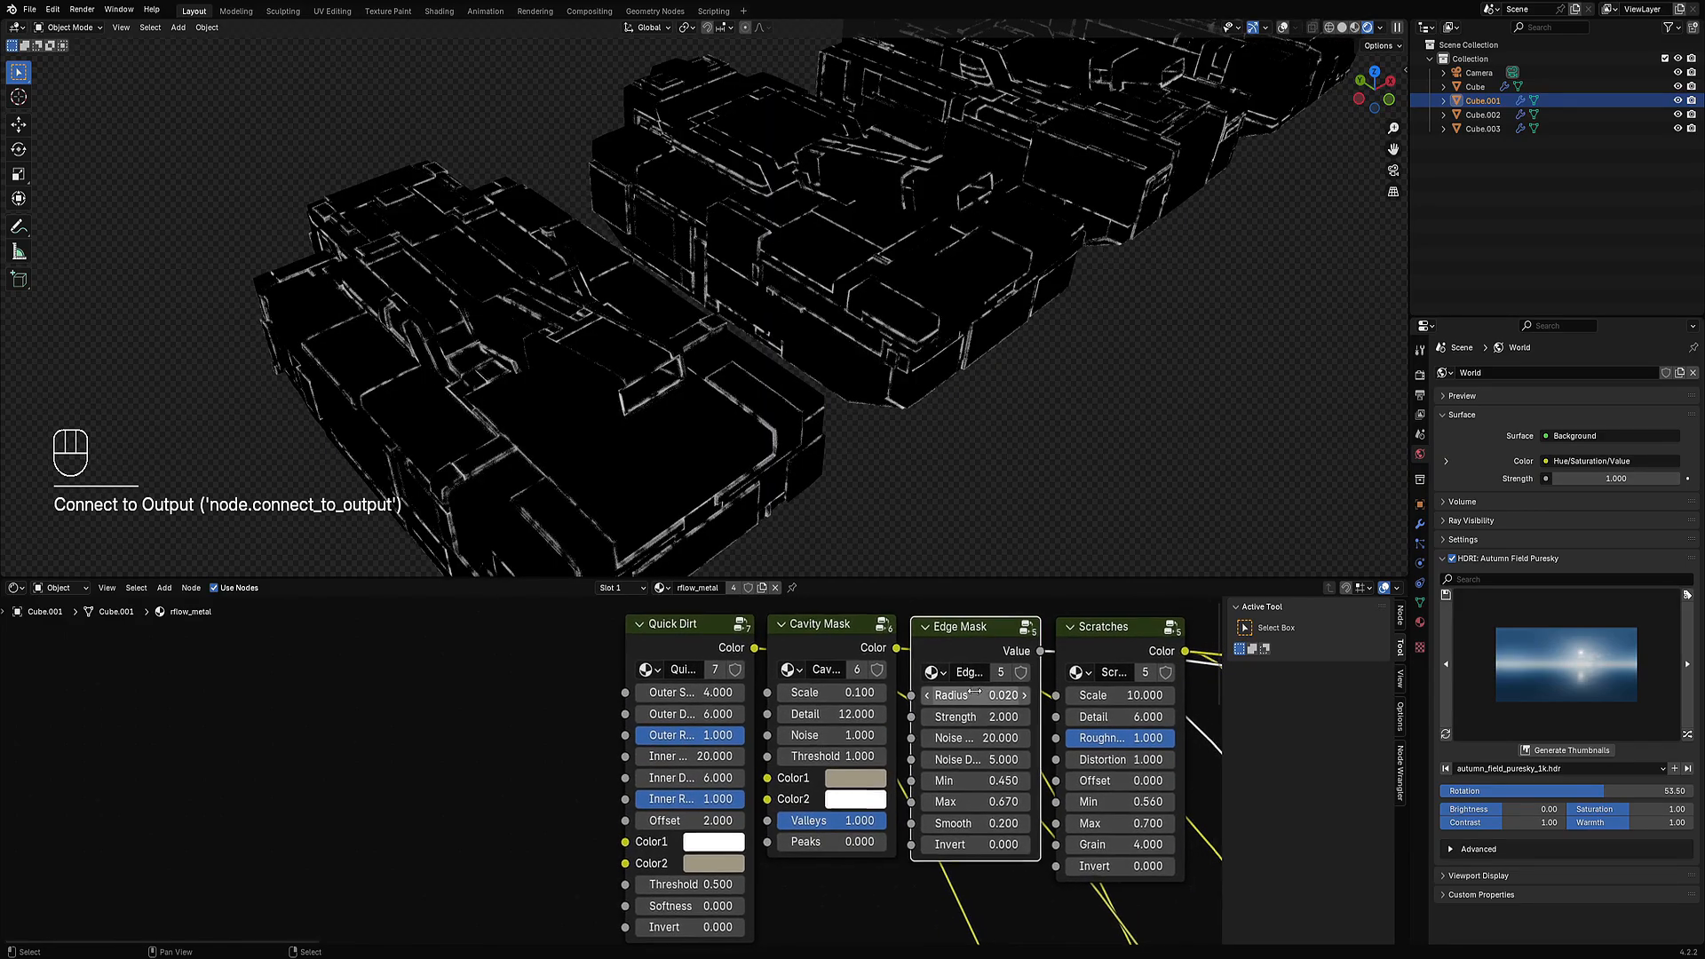
pyautogui.click(925, 703)
pyautogui.write('.00')
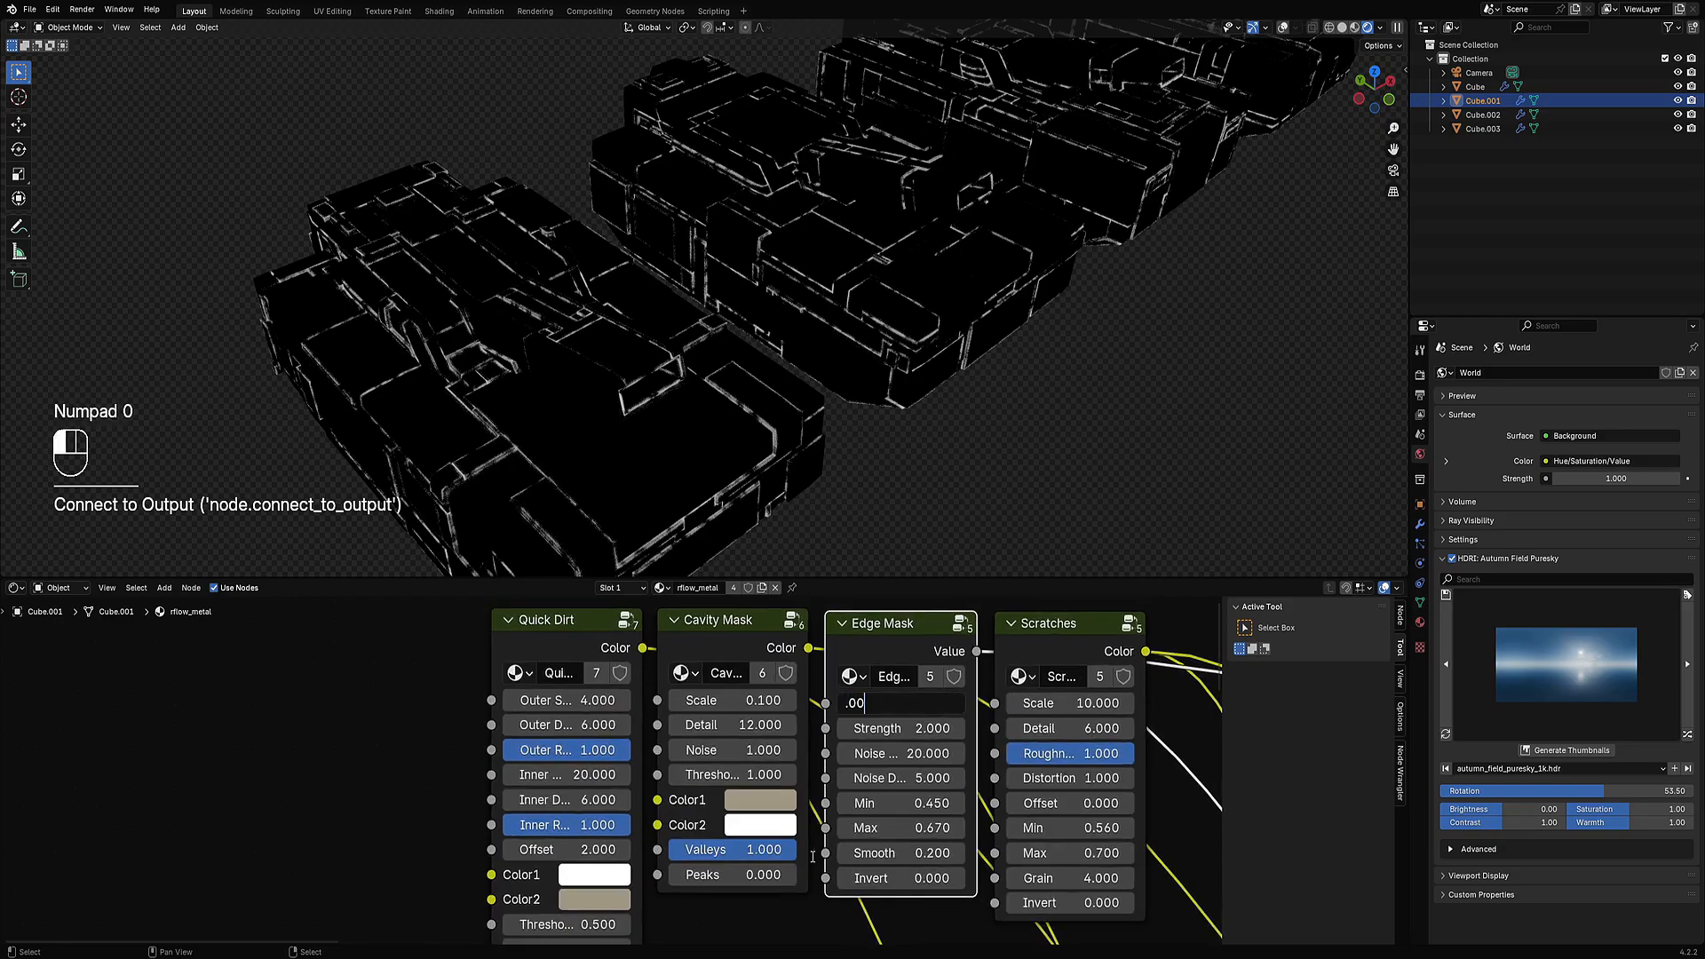
pyautogui.write('5')
pyautogui.press('Return')
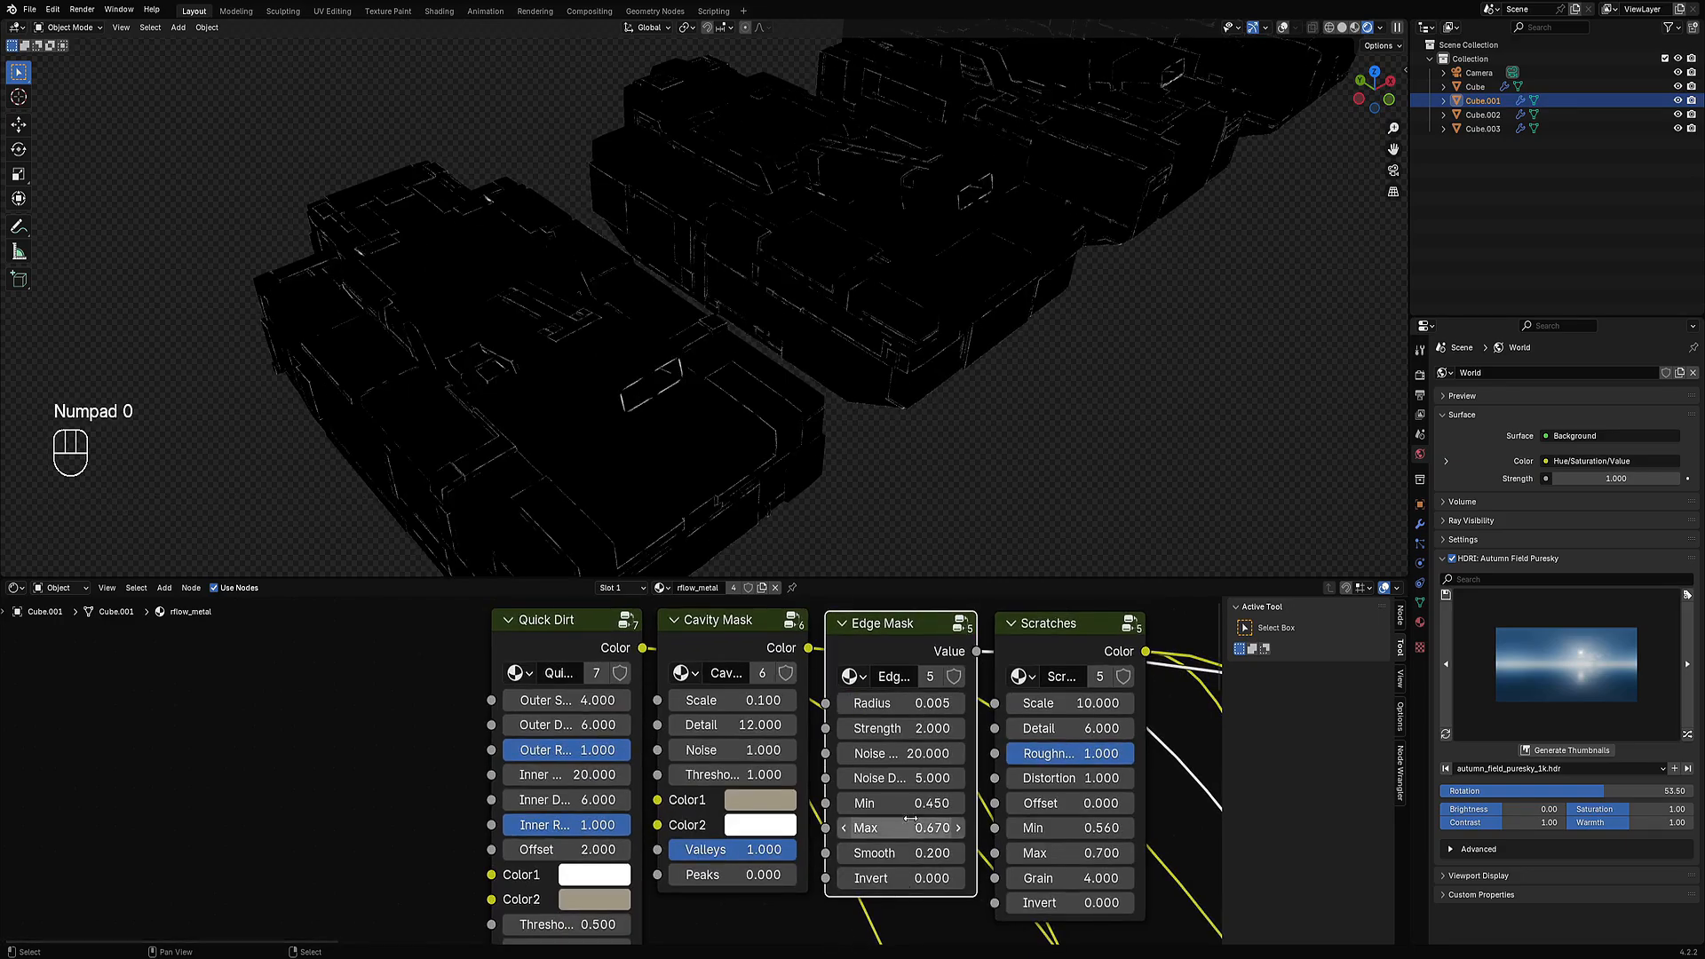
pyautogui.click(906, 728)
pyautogui.write('1')
pyautogui.press('Return')
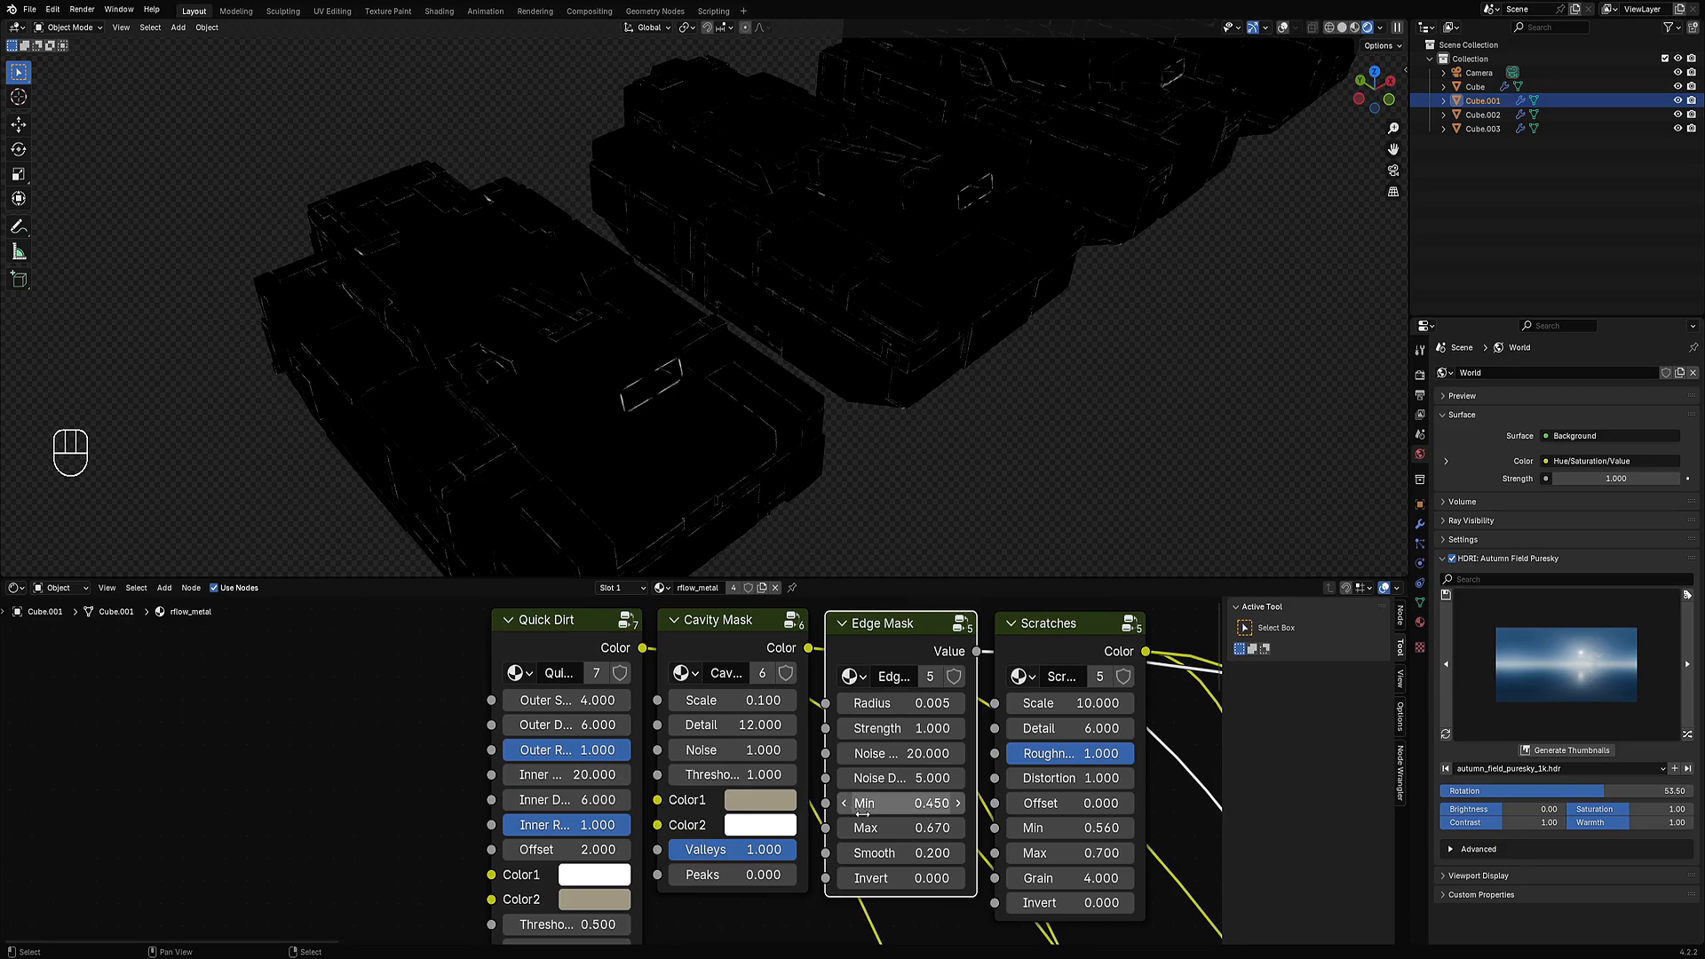
# Preview the Scratches node's output up close on the tanks and set its scale to 40.
pyautogui.scroll(-2, 981, 674)
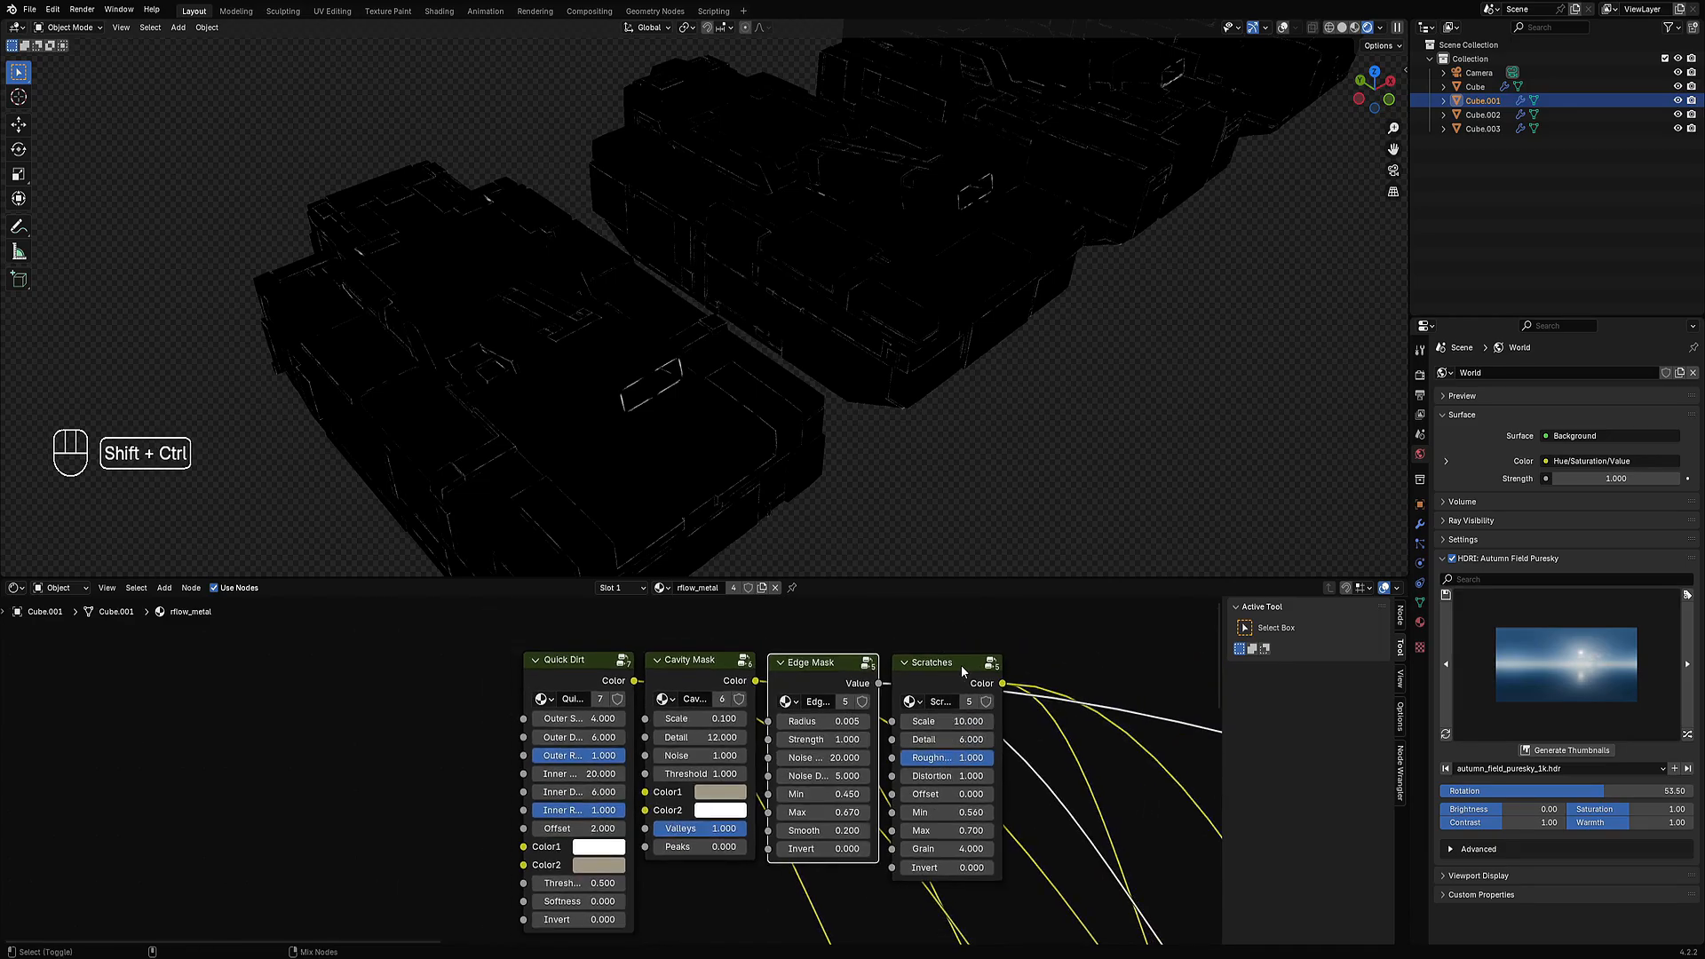
pyautogui.keyDown('ctrl'); pyautogui.keyDown('shift'); pyautogui.click(961, 665); pyautogui.keyUp('shift'); pyautogui.keyUp('ctrl')
pyautogui.scroll(5, 778, 417)
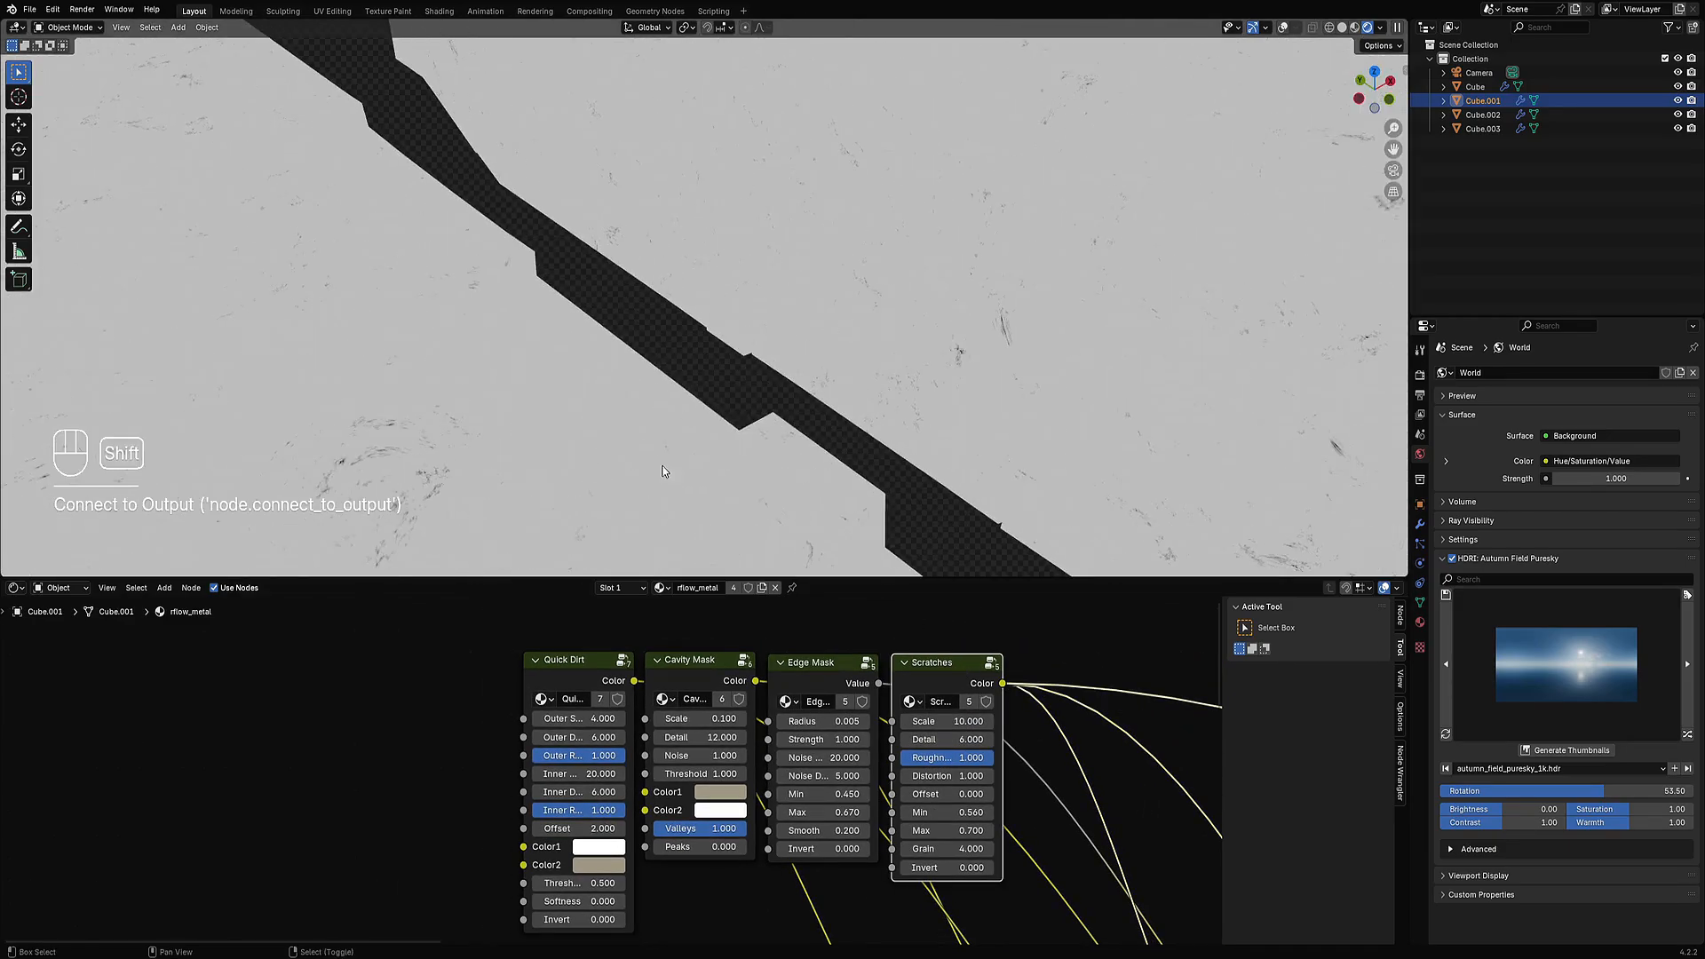
pyautogui.scroll(3, 662, 471)
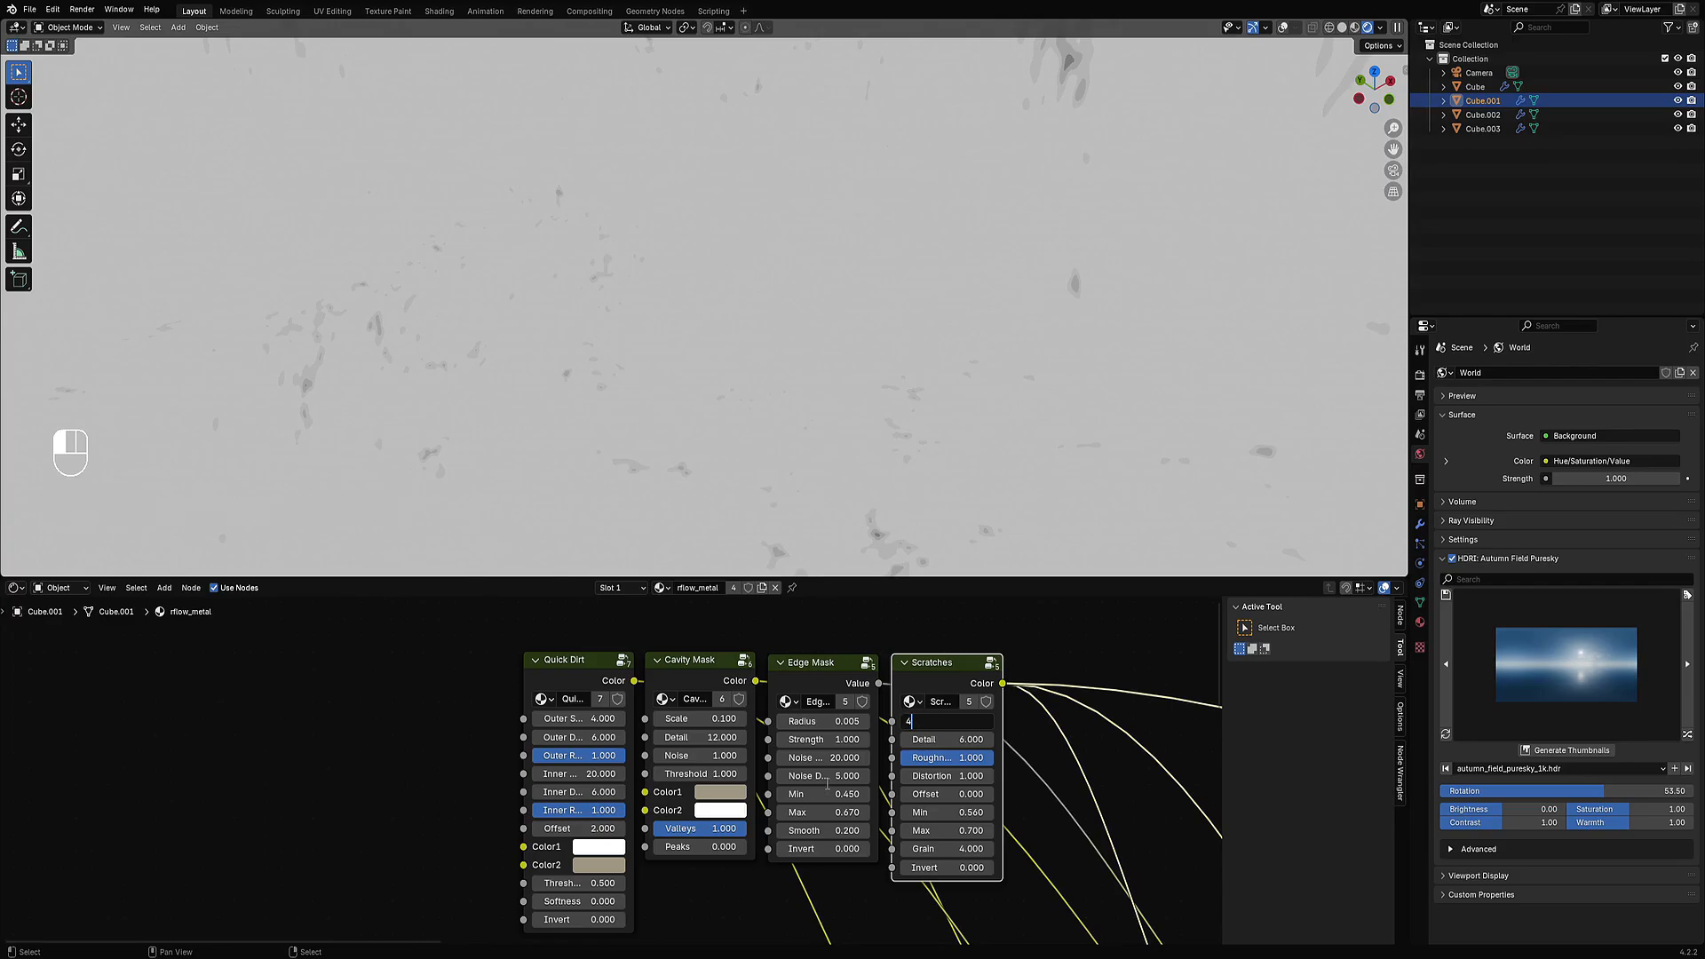
pyautogui.write('40')
pyautogui.press('Return')
pyautogui.scroll(-5, 751, 307)
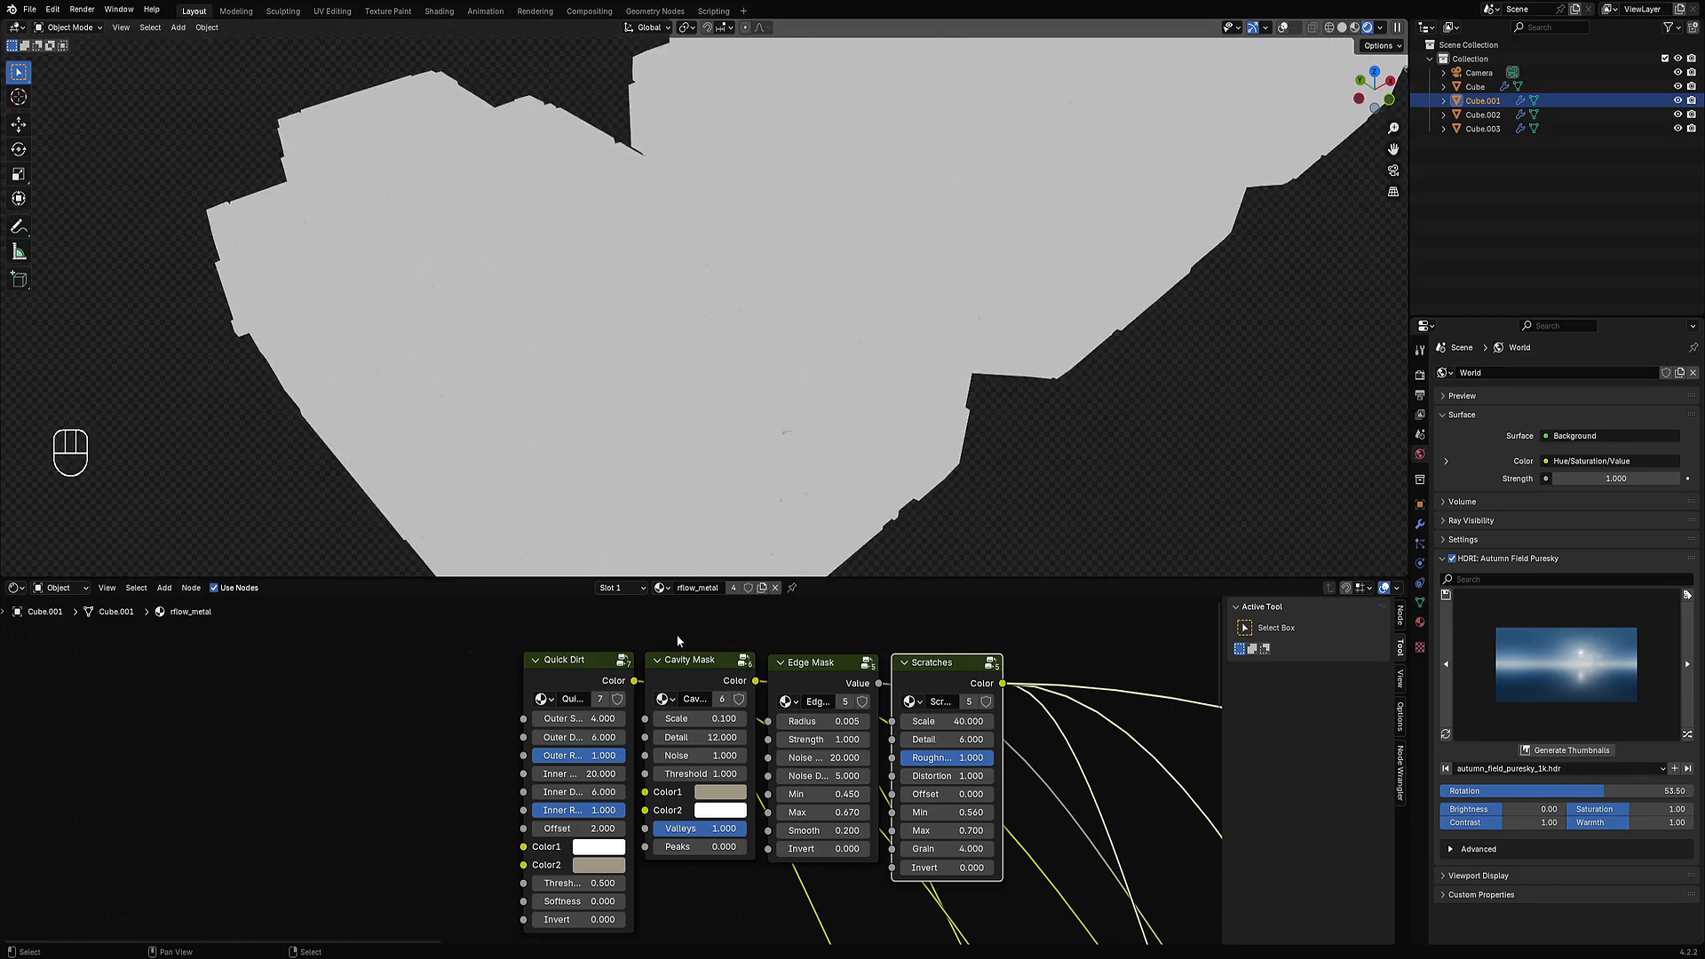
# Preview the Cavity Mask node again and lower its threshold to 0.850.
pyautogui.keyDown('ctrl'); pyautogui.keyDown('shift'); pyautogui.click(686, 662); pyautogui.keyUp('shift'); pyautogui.keyUp('ctrl')
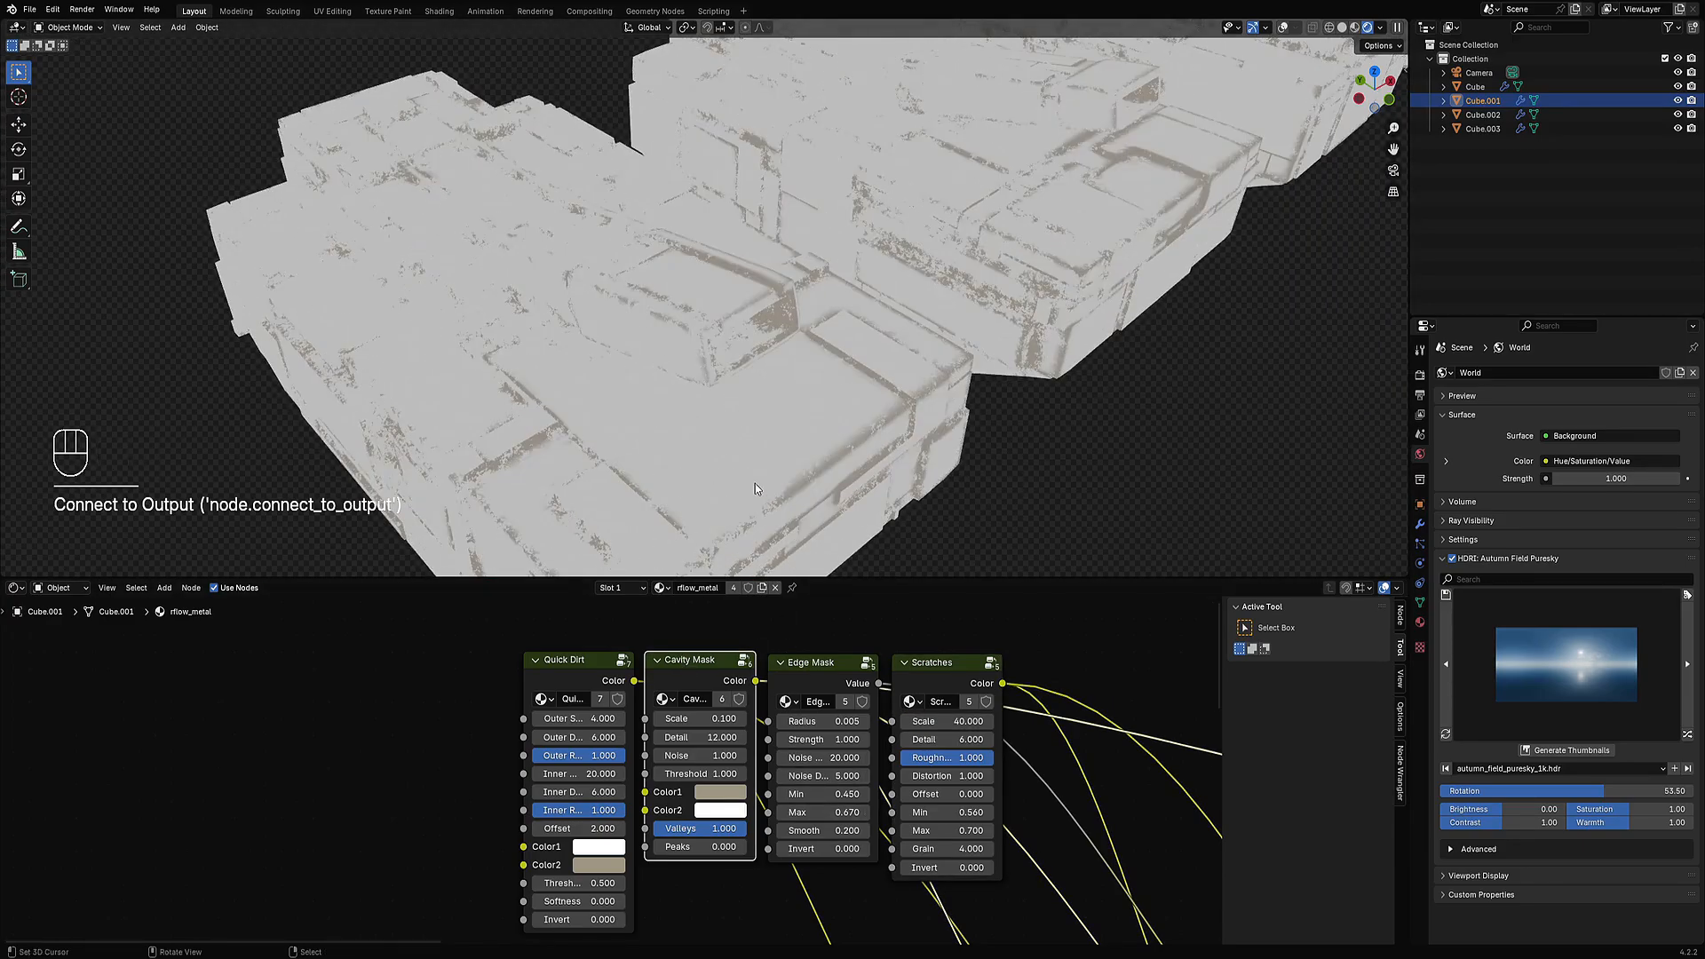
pyautogui.moveTo(755, 483); pyautogui.dragTo(782, 497, button='middle')
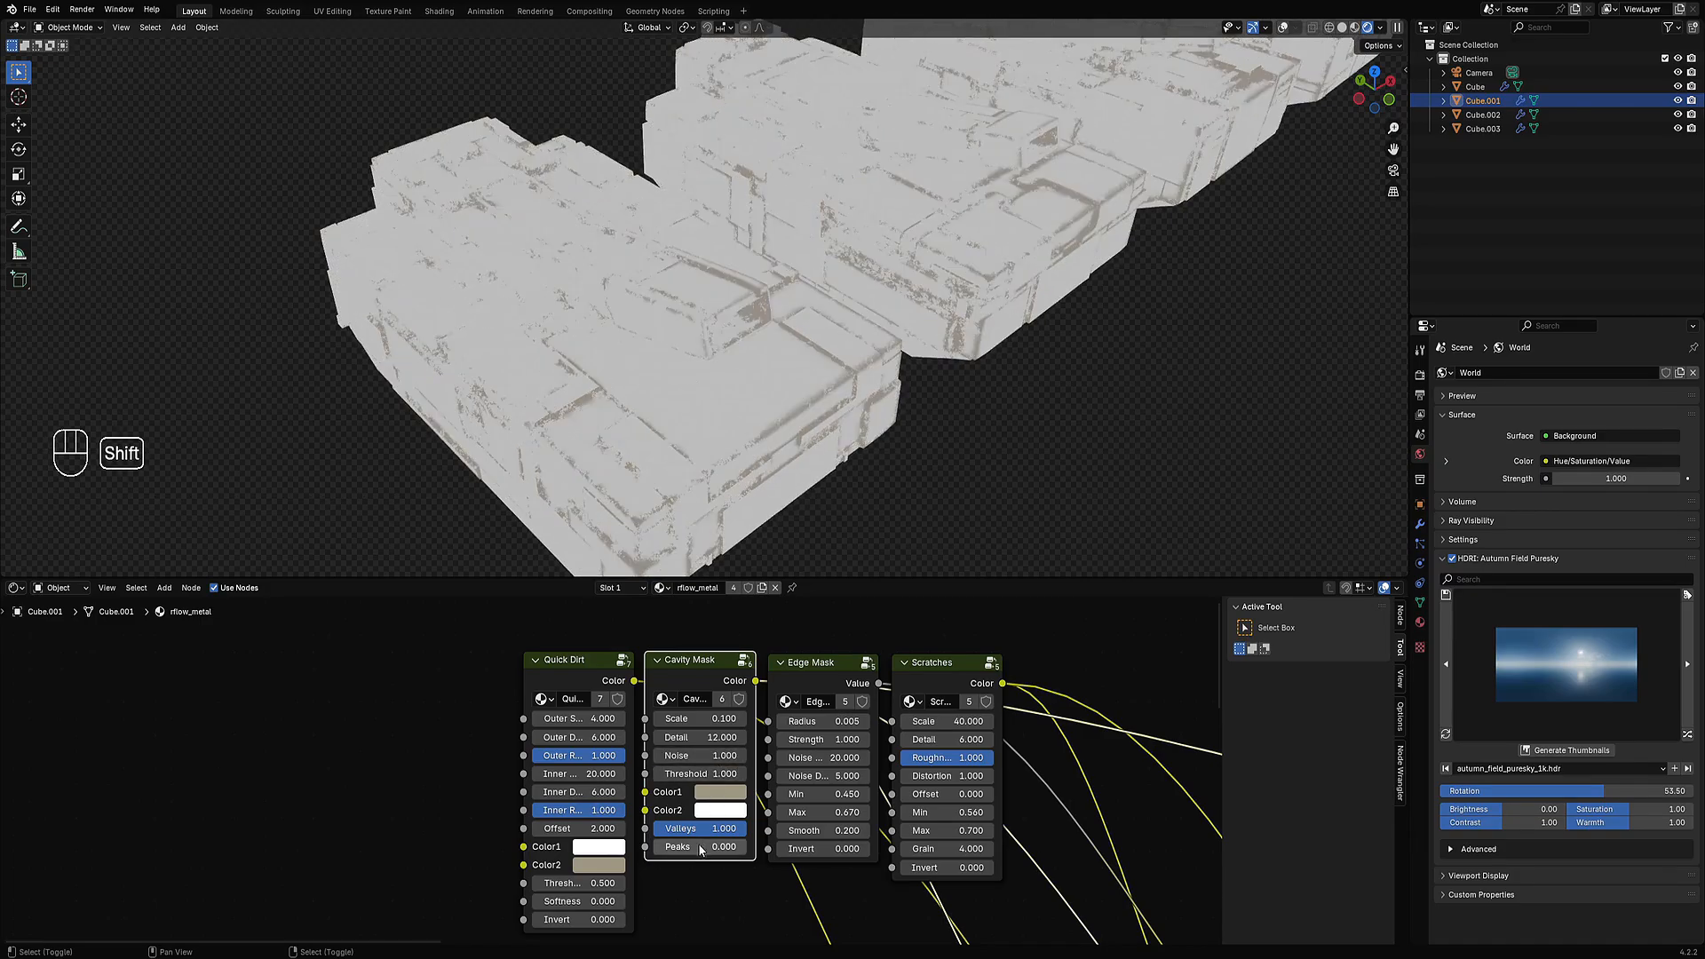
pyautogui.moveTo(706, 846)
pyautogui.mouseDown()
pyautogui.moveTo(777, 846)
pyautogui.moveTo(707, 846)
pyautogui.mouseUp()
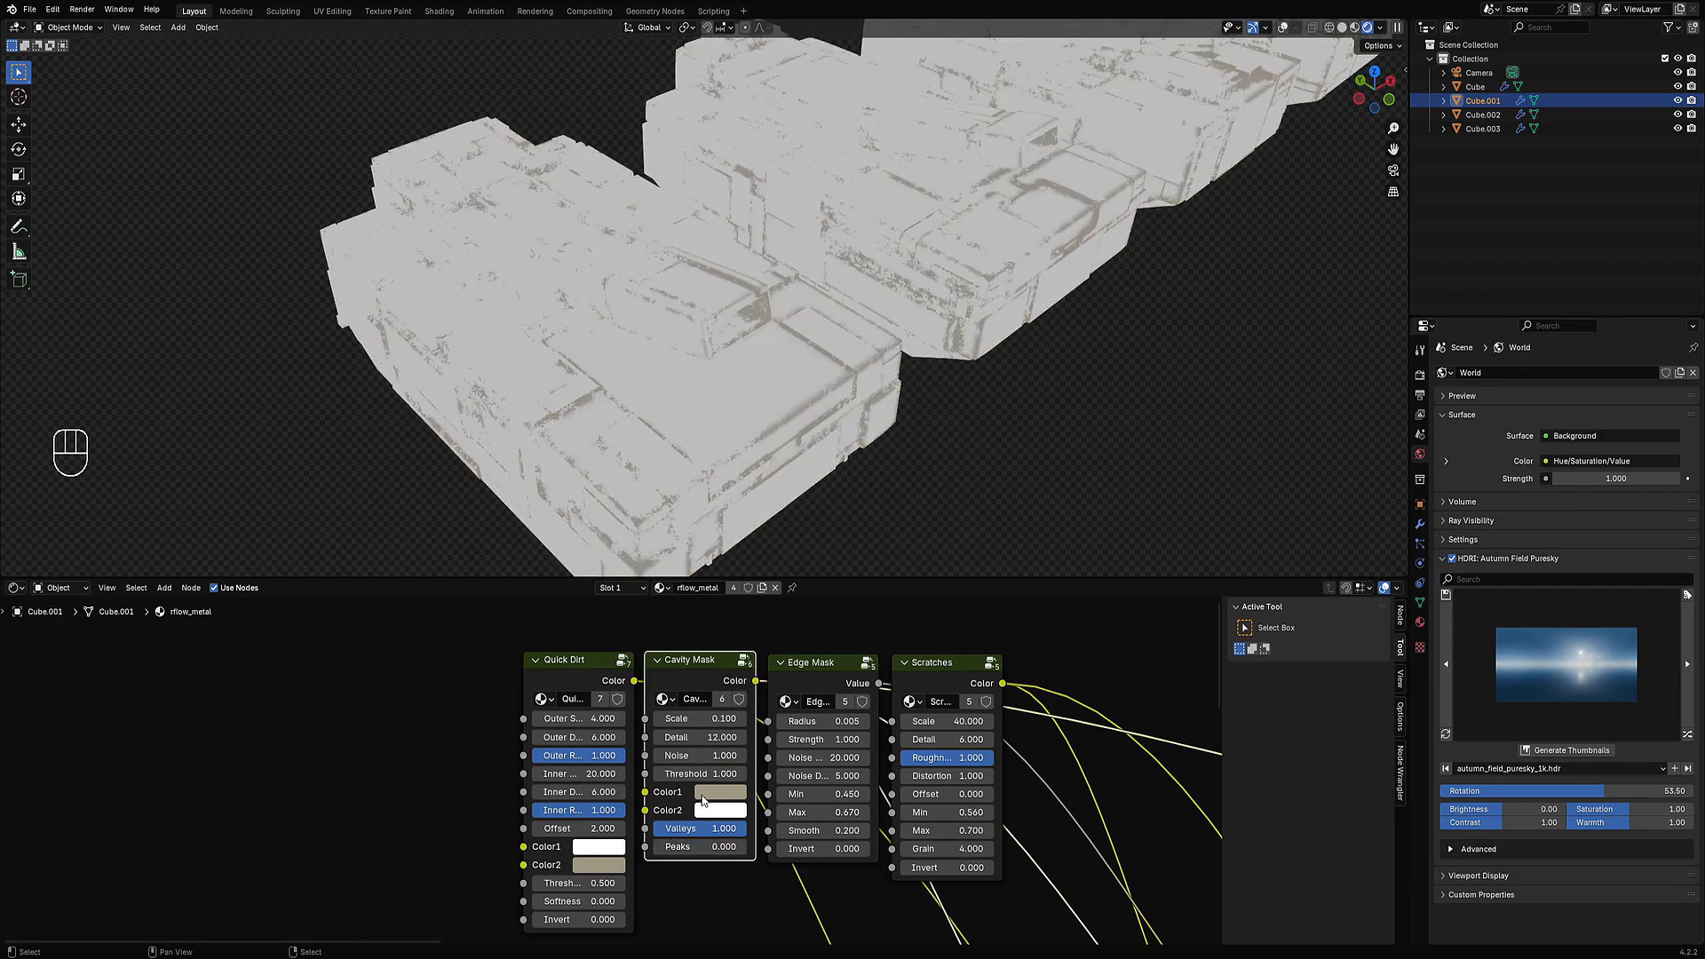
pyautogui.keyDown('shift'); pyautogui.moveTo(698, 773); pyautogui.dragTo(673, 774); pyautogui.keyUp('shift')
pyautogui.scroll(-5, 939, 391)
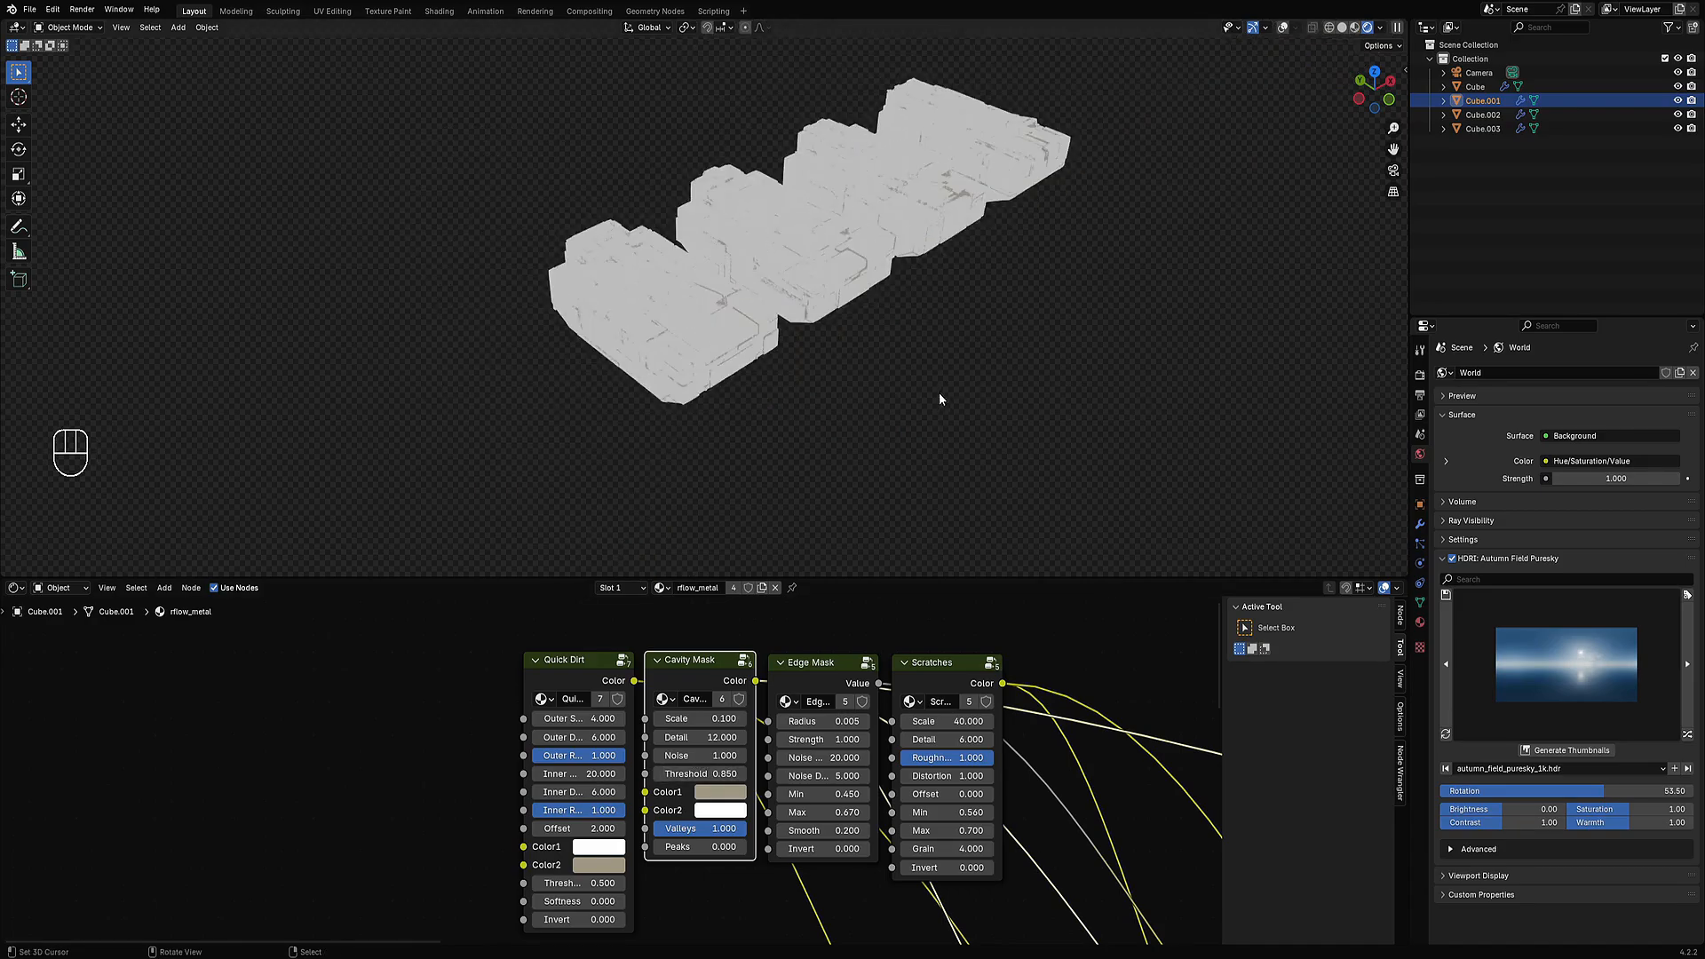
# Reconnect the Principled BSDF to the Material Output to show the full material on the tanks.
pyautogui.scroll(-9, 982, 792)
pyautogui.moveTo(1145, 864); pyautogui.dragTo(578, 599, button='middle')
pyautogui.moveTo(747, 788); pyautogui.dragTo(713, 888, button='middle')
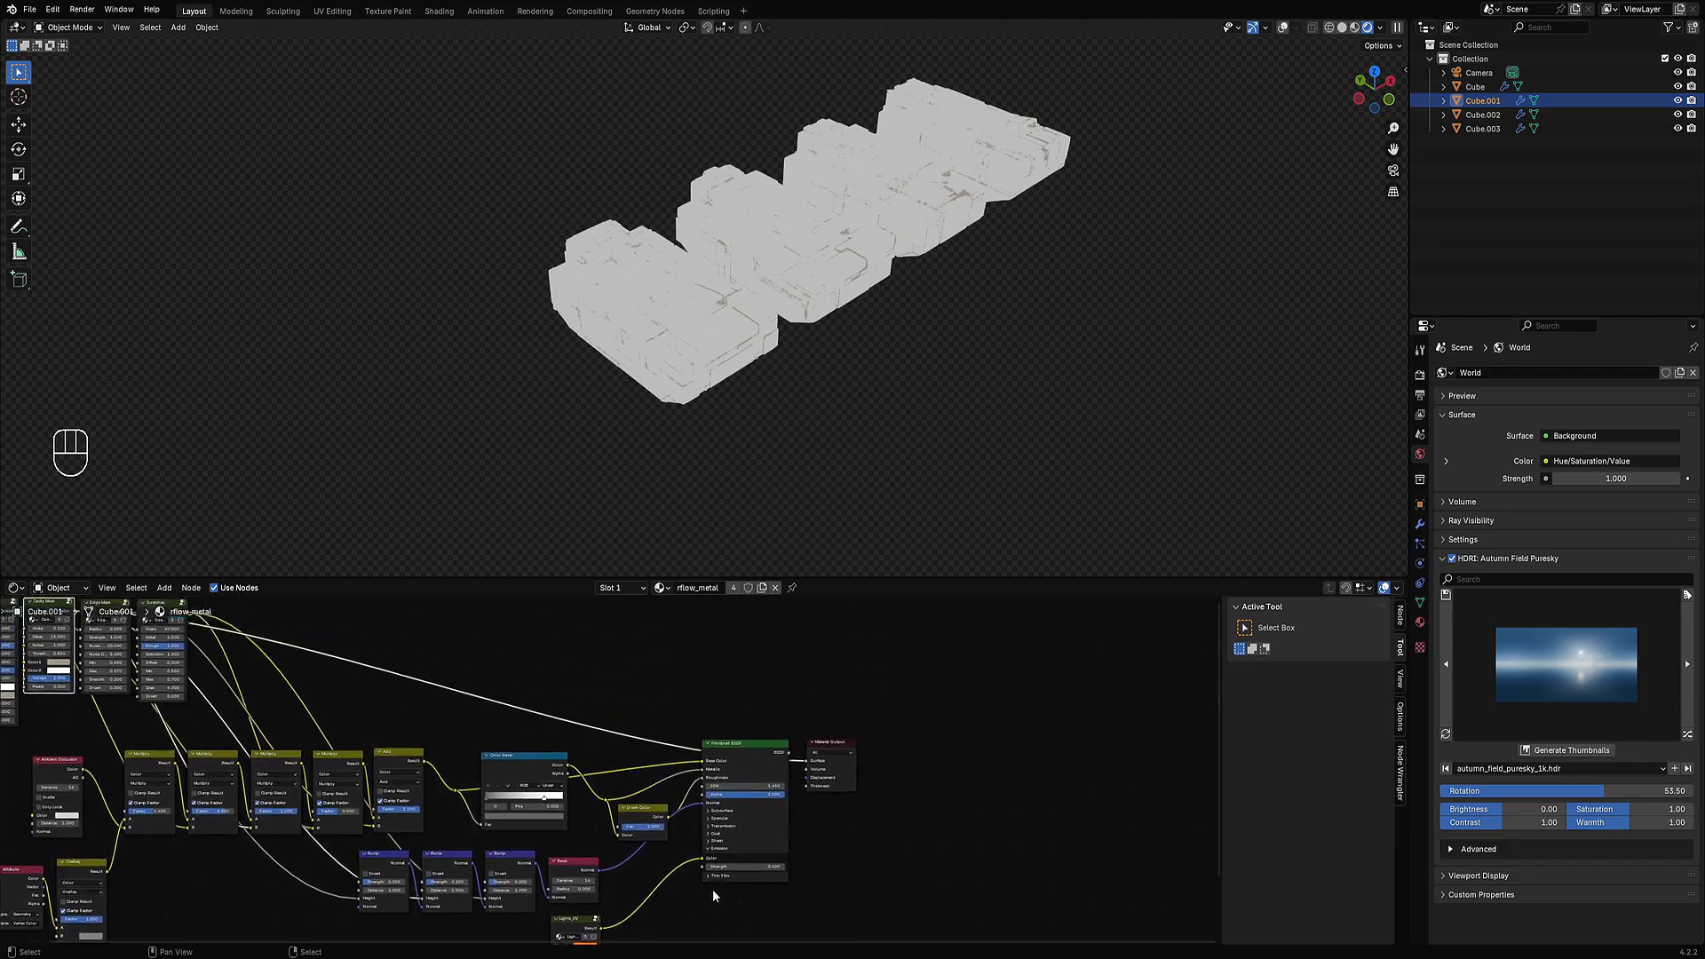
pyautogui.scroll(1, 712, 888)
pyautogui.keyDown('ctrl'); pyautogui.keyDown('shift'); pyautogui.click(769, 737); pyautogui.keyUp('shift'); pyautogui.keyUp('ctrl')
pyautogui.moveTo(833, 291); pyautogui.dragTo(850, 411, button='middle')
pyautogui.scroll(4, 704, 917)
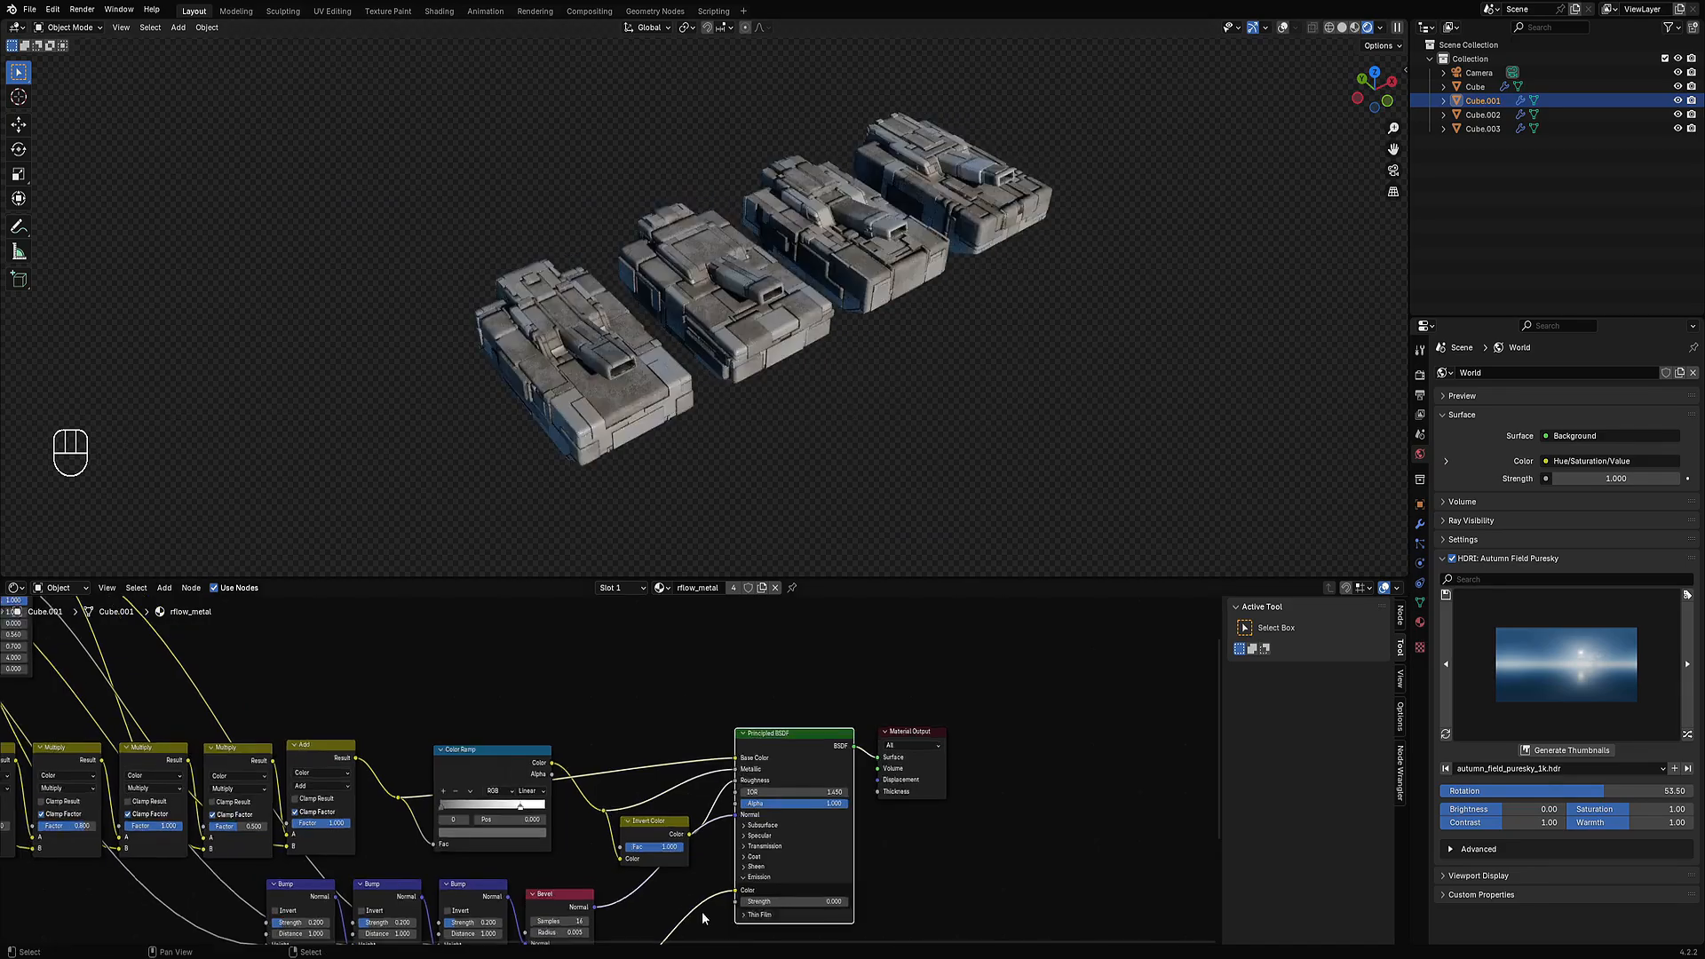
# Move the Color Ramp's white stop to position 0.669.
pyautogui.moveTo(705, 917); pyautogui.dragTo(1009, 888, button='middle')
pyautogui.scroll(4, 1009, 888)
pyautogui.scroll(2, 790, 533)
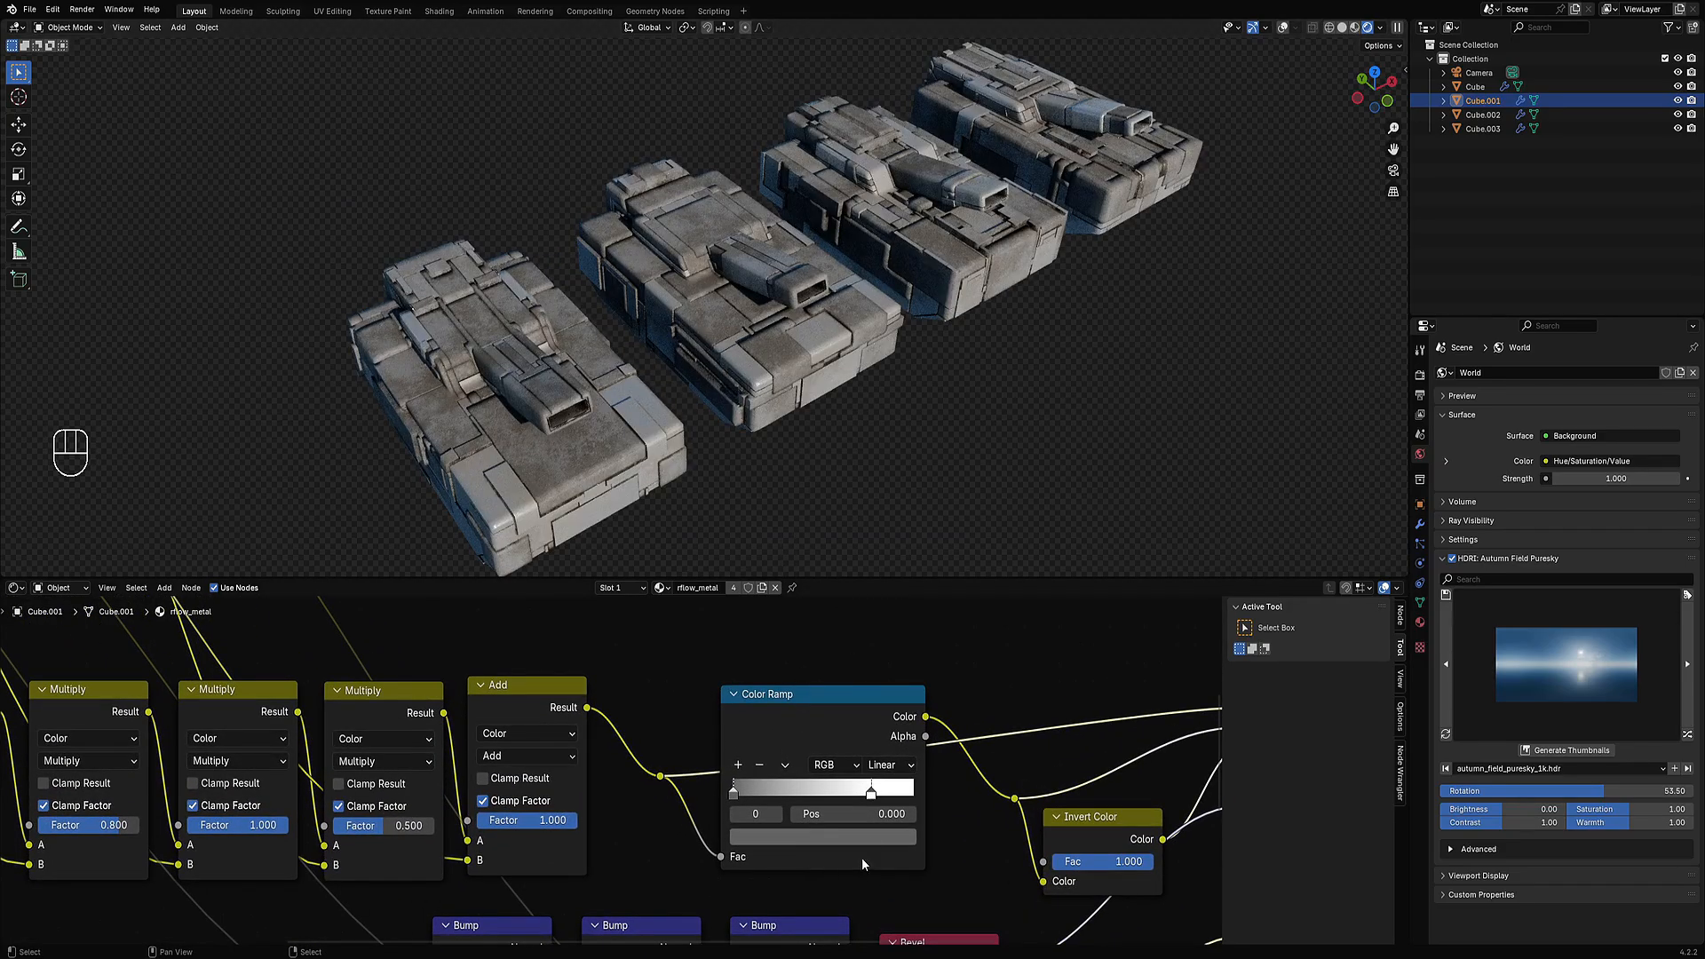
pyautogui.moveTo(871, 792)
pyautogui.mouseDown()
pyautogui.moveTo(805, 794)
pyautogui.moveTo(855, 791)
pyautogui.mouseUp()
# Set the HDRI rotation to -8.54 and check the lighting from the other side of the tanks.
pyautogui.moveTo(1612, 796); pyautogui.dragTo(1560, 796)
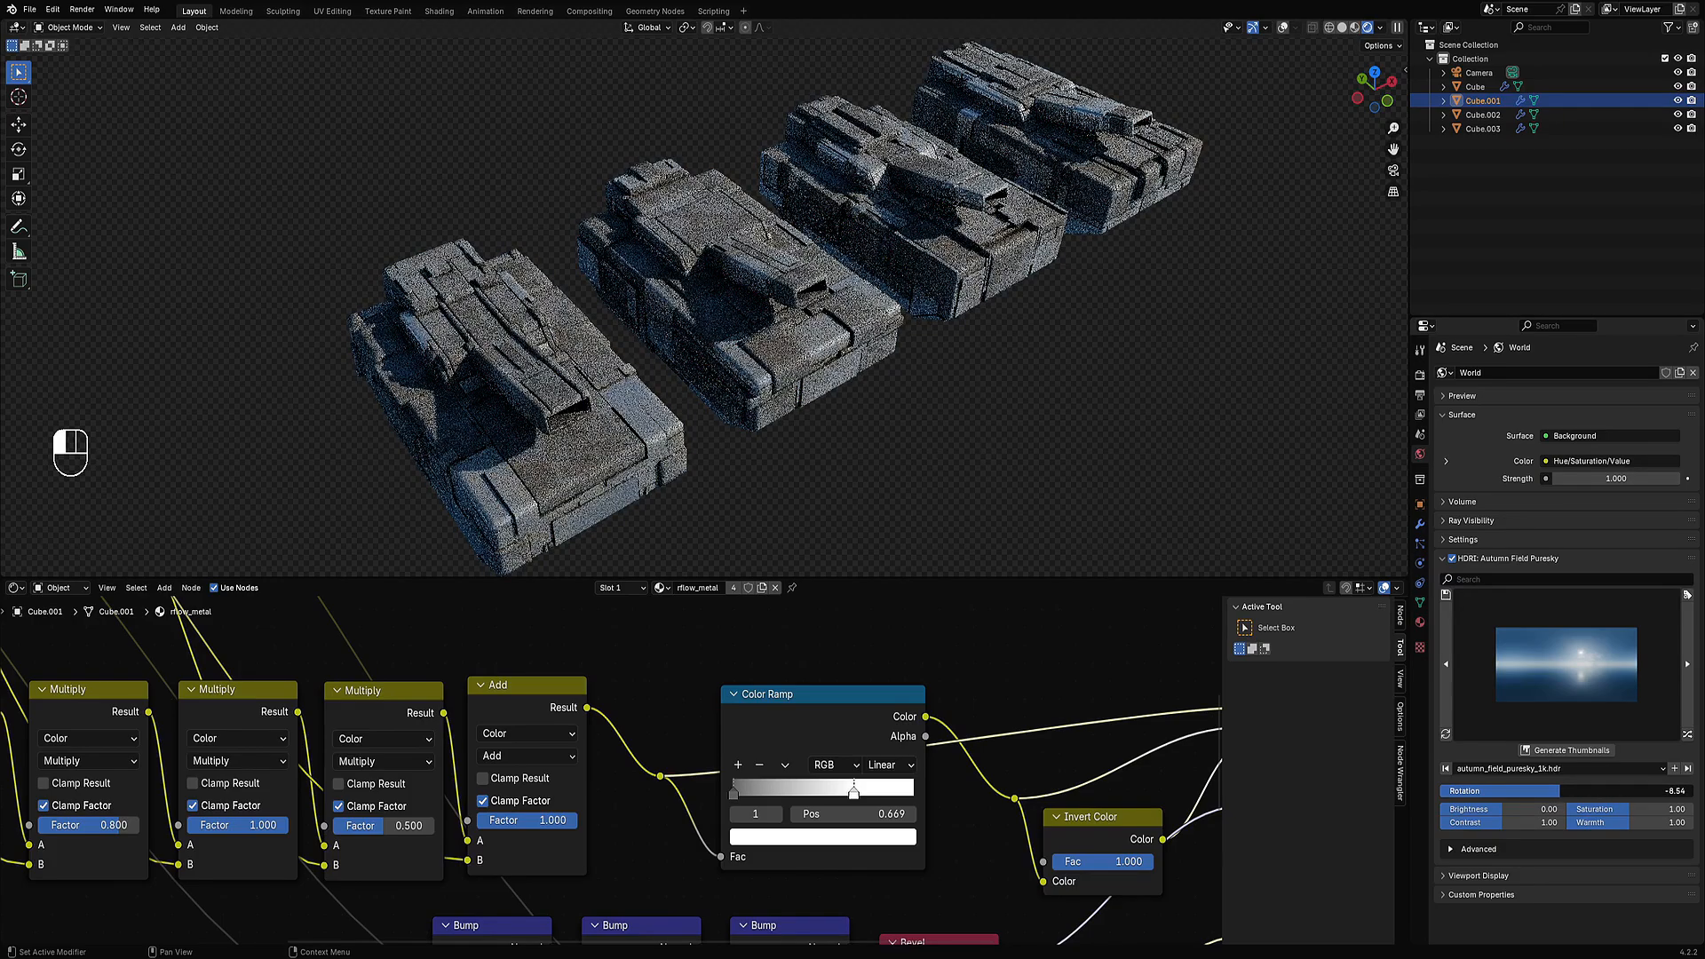
pyautogui.scroll(-2, 959, 404)
pyautogui.moveTo(960, 404); pyautogui.dragTo(711, 412, button='middle')
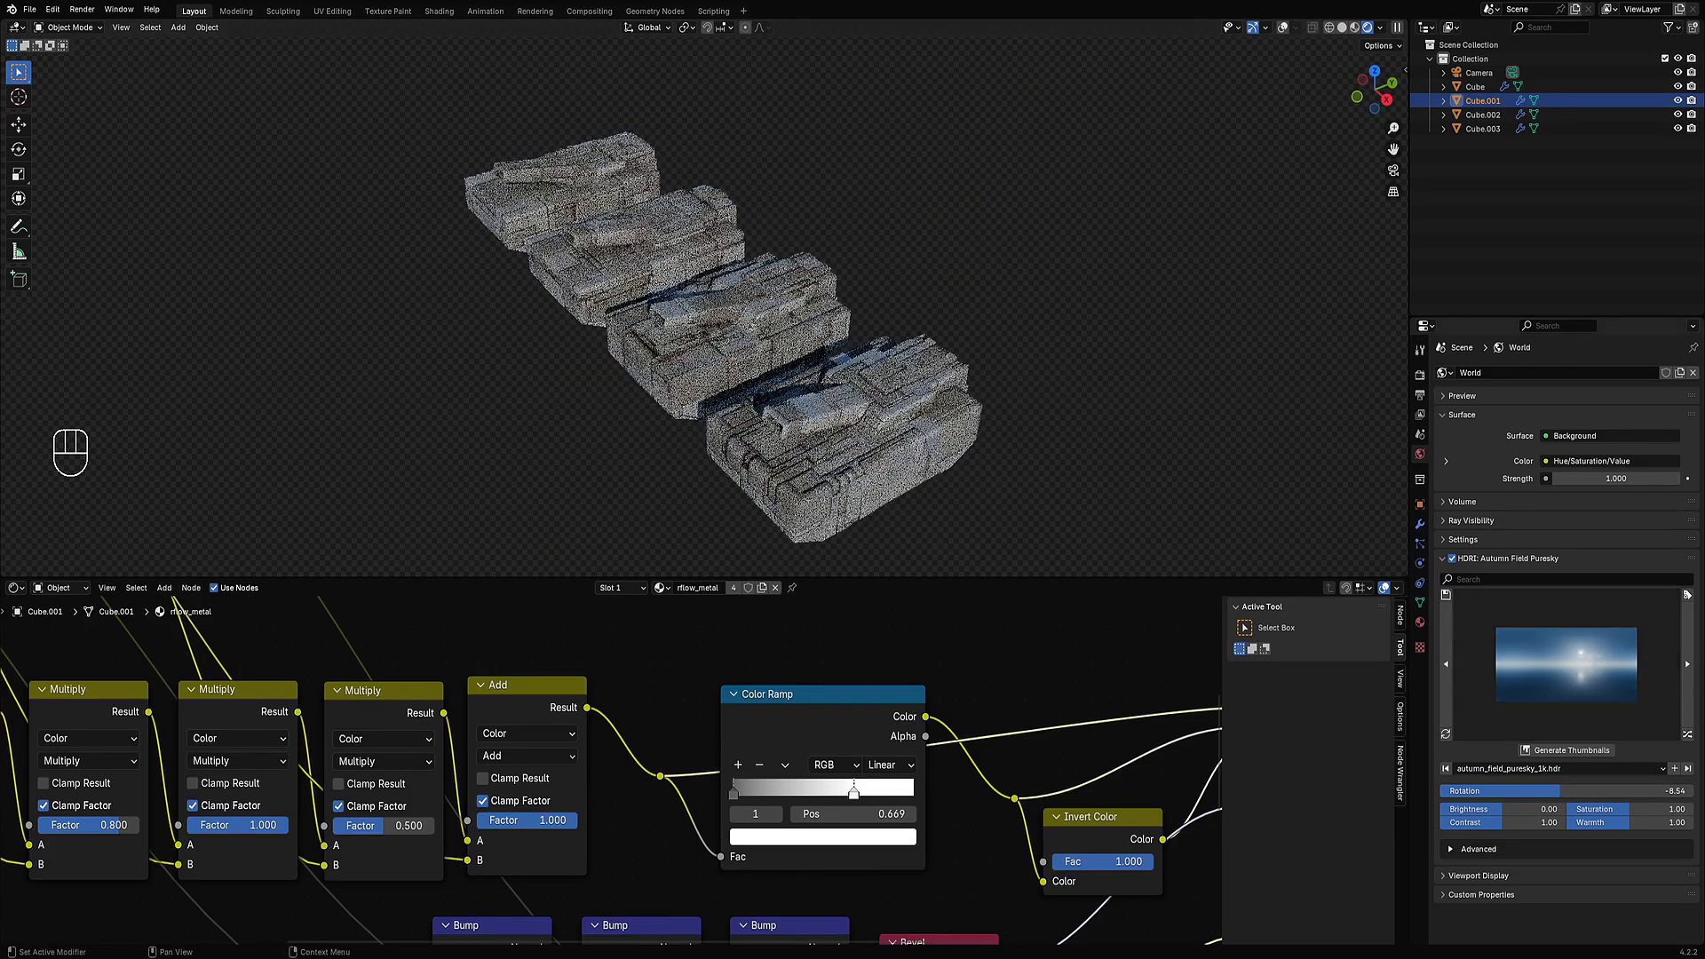
# Shuffle through random HDRIs until Graveyard Pathways lights the tanks, and save the file.
pyautogui.click(1689, 737)
pyautogui.click(1690, 737)
pyautogui.click(1690, 737)
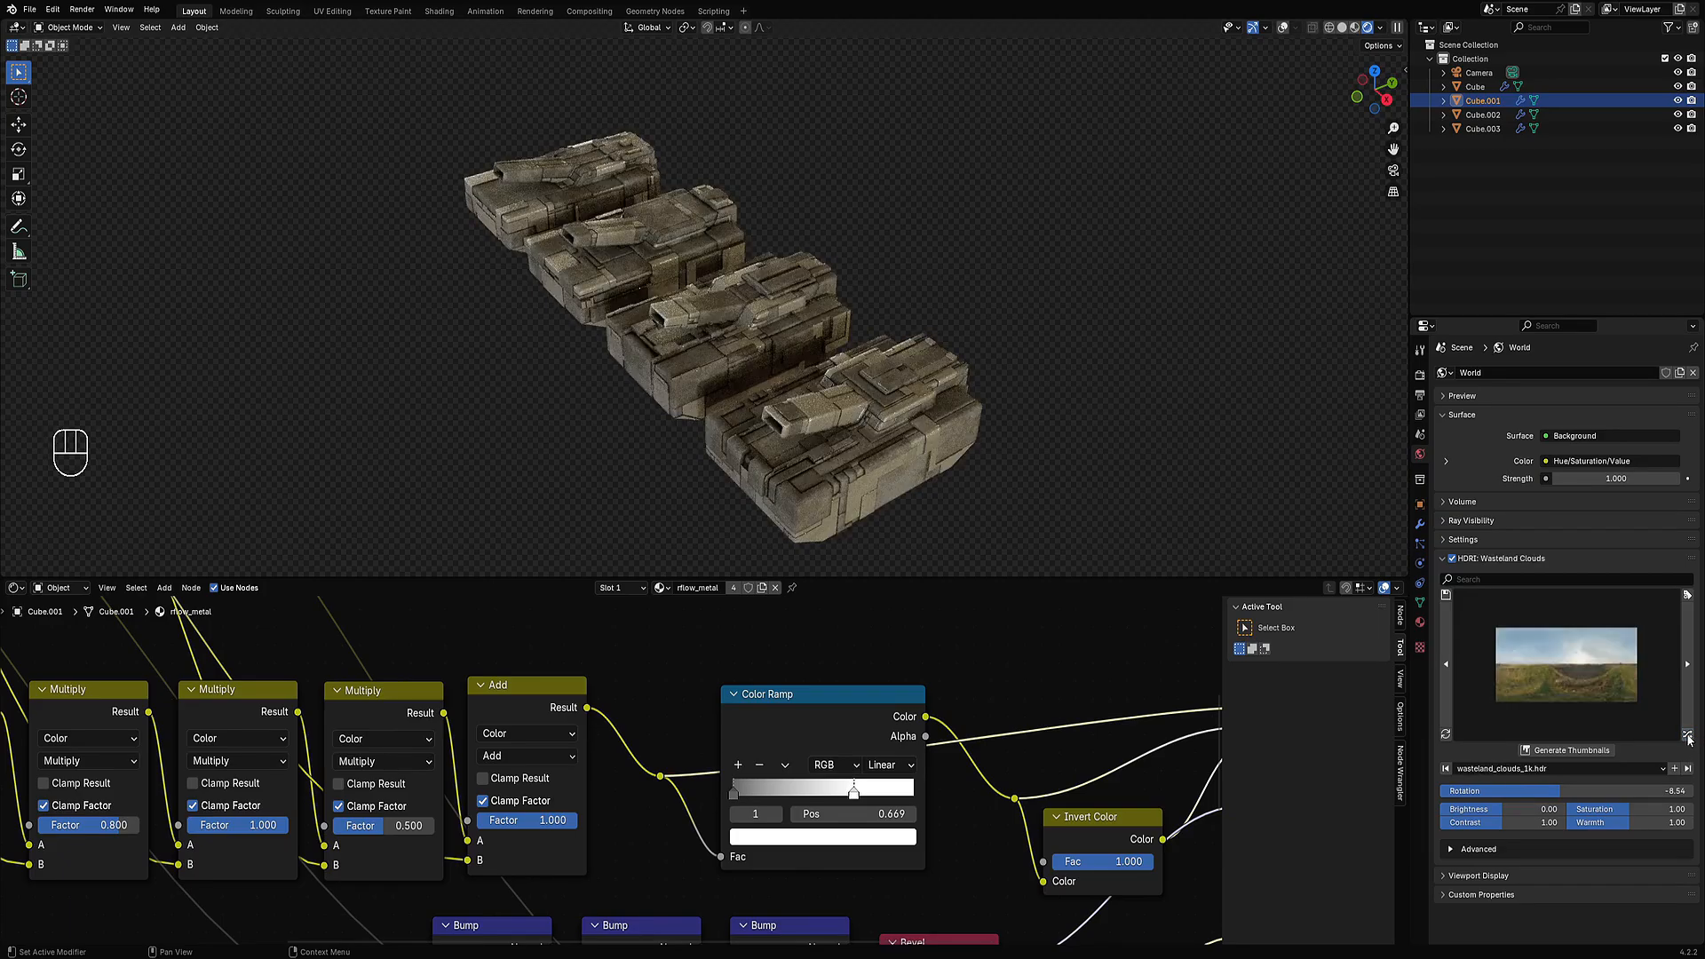
pyautogui.click(1689, 737)
pyautogui.click(1689, 737)
pyautogui.click(1689, 737)
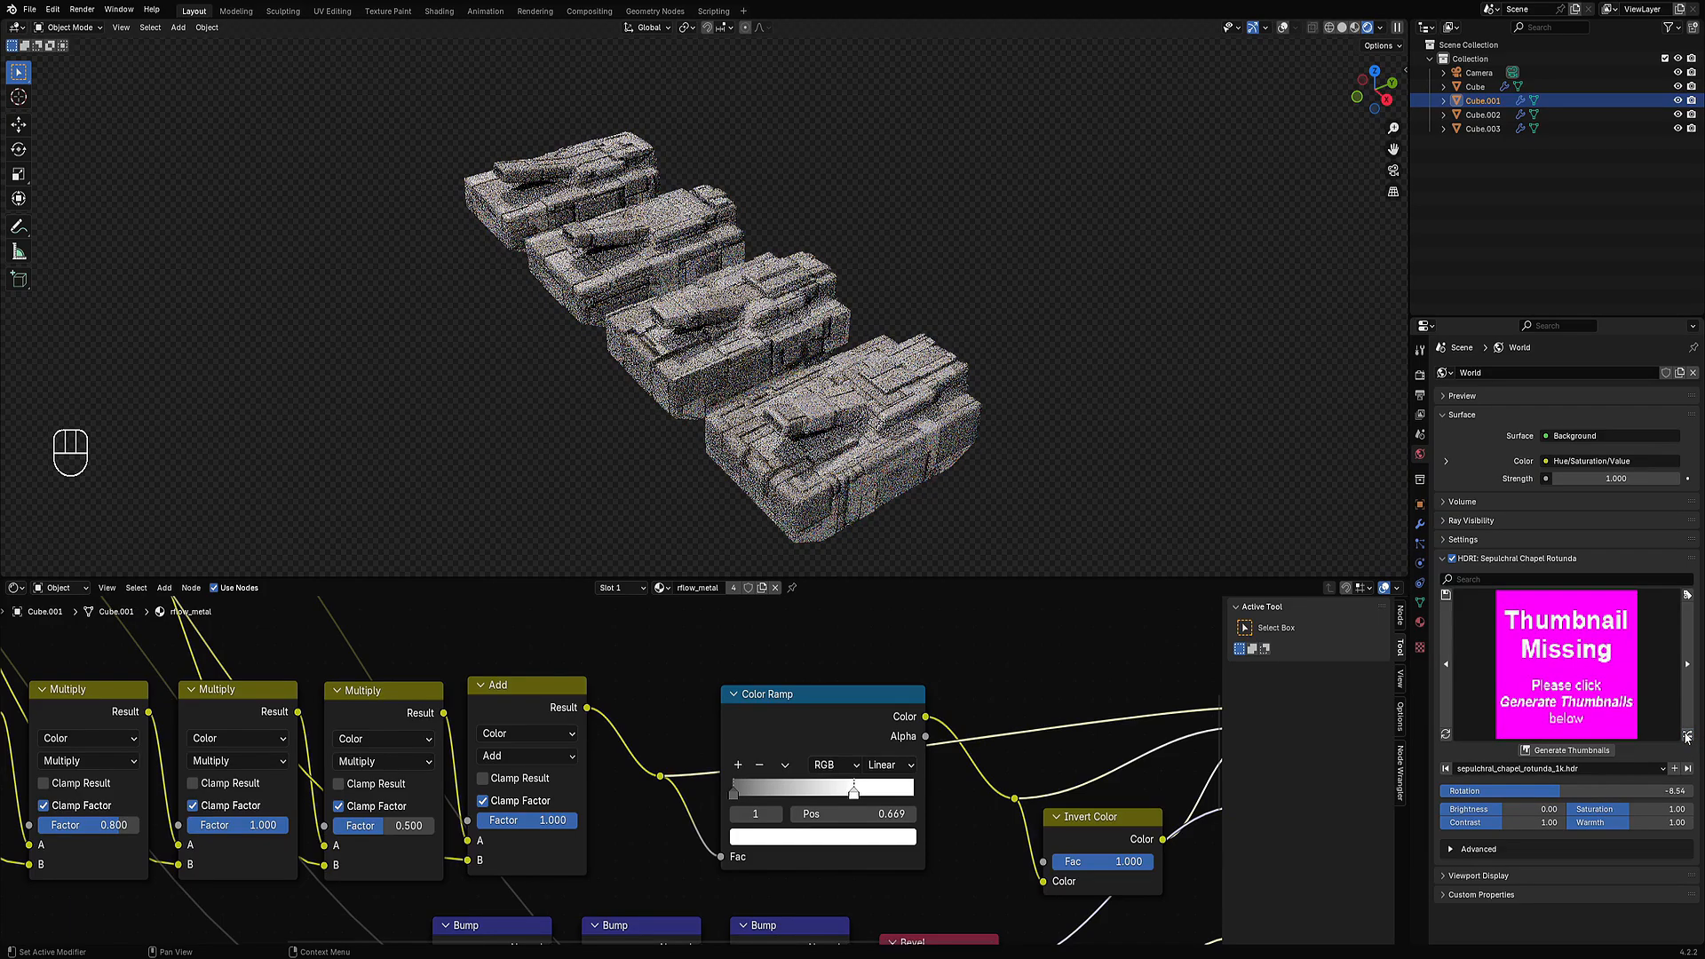
pyautogui.click(1687, 737)
pyautogui.click(1688, 735)
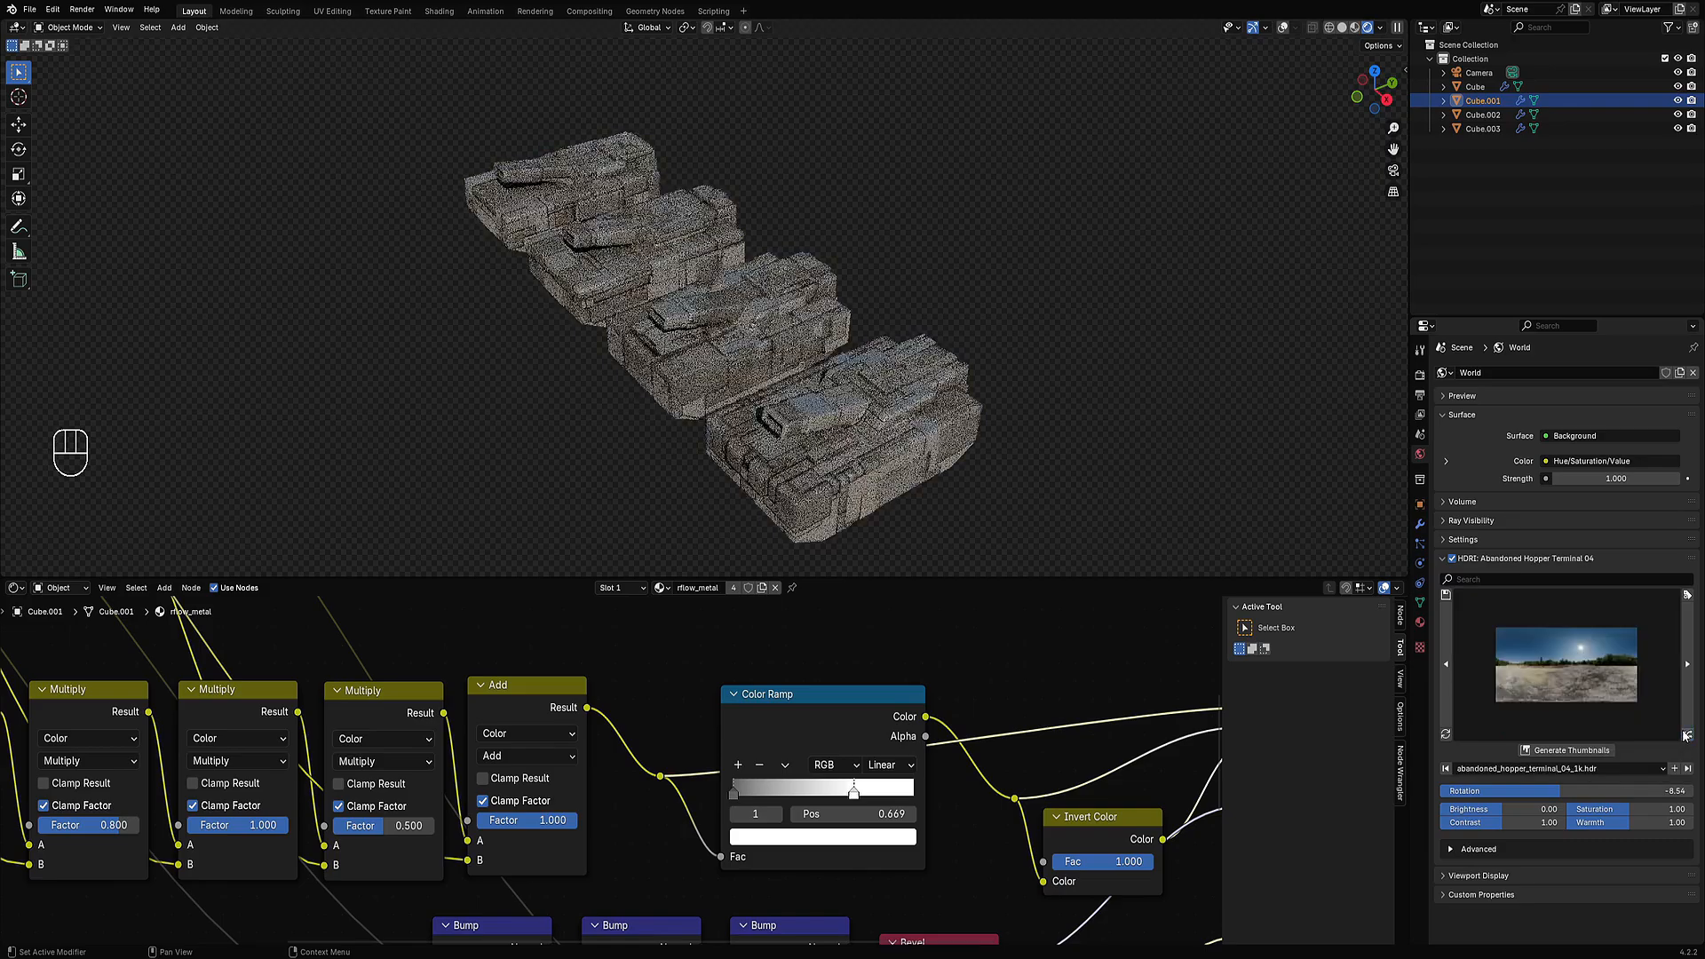
pyautogui.click(1687, 735)
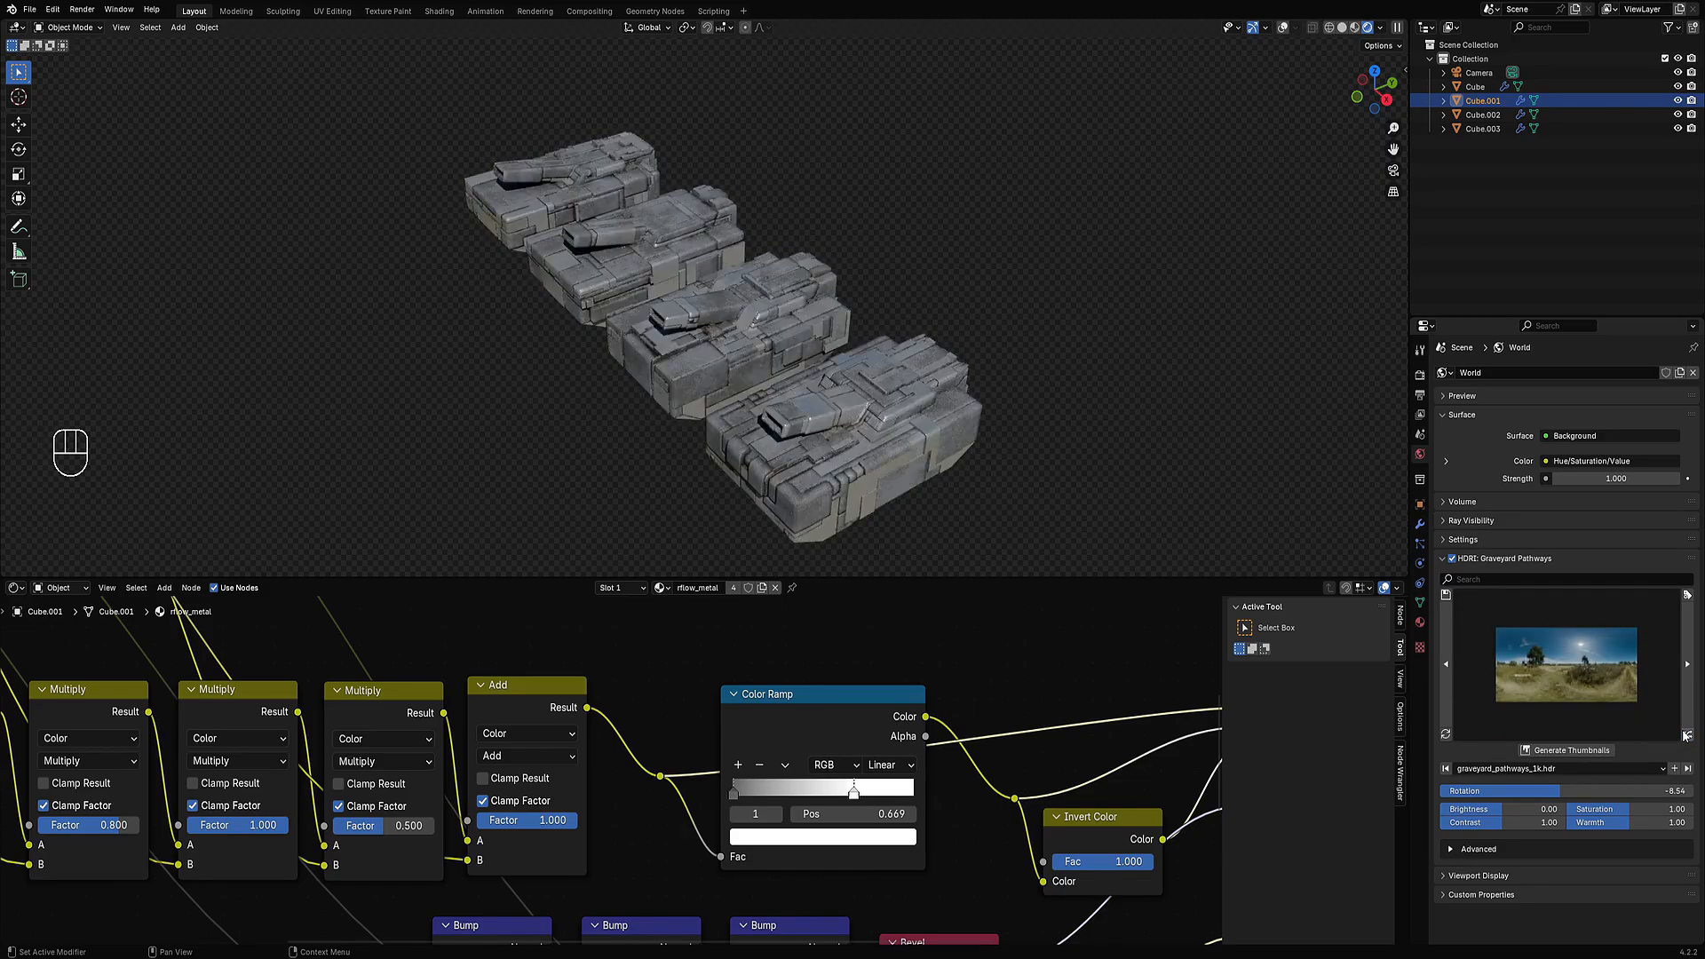
pyautogui.moveTo(592, 262); pyautogui.dragTo(880, 305, button='middle')
pyautogui.hotkey('ctrl', 's')
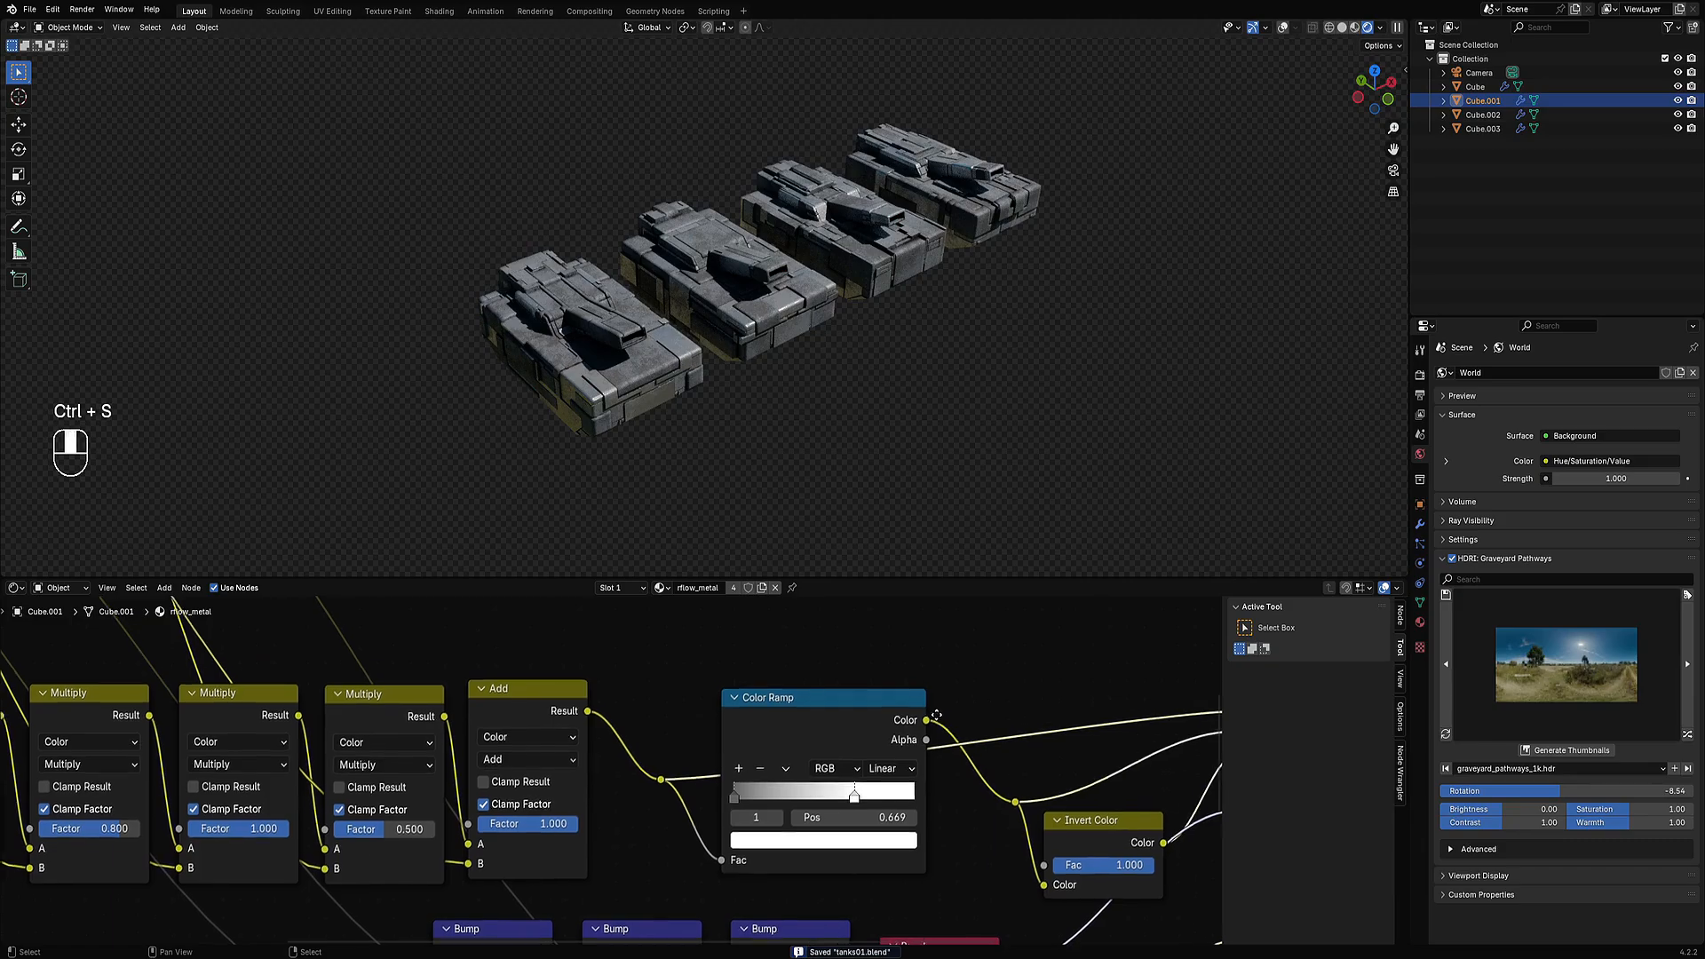
# Select all four tanks with overlays shown and select all their geometry in Edit Mode.
pyautogui.moveTo(914, 924); pyautogui.dragTo(574, 669, button='middle')
pyautogui.moveTo(839, 622); pyautogui.dragTo(822, 803, button='middle')
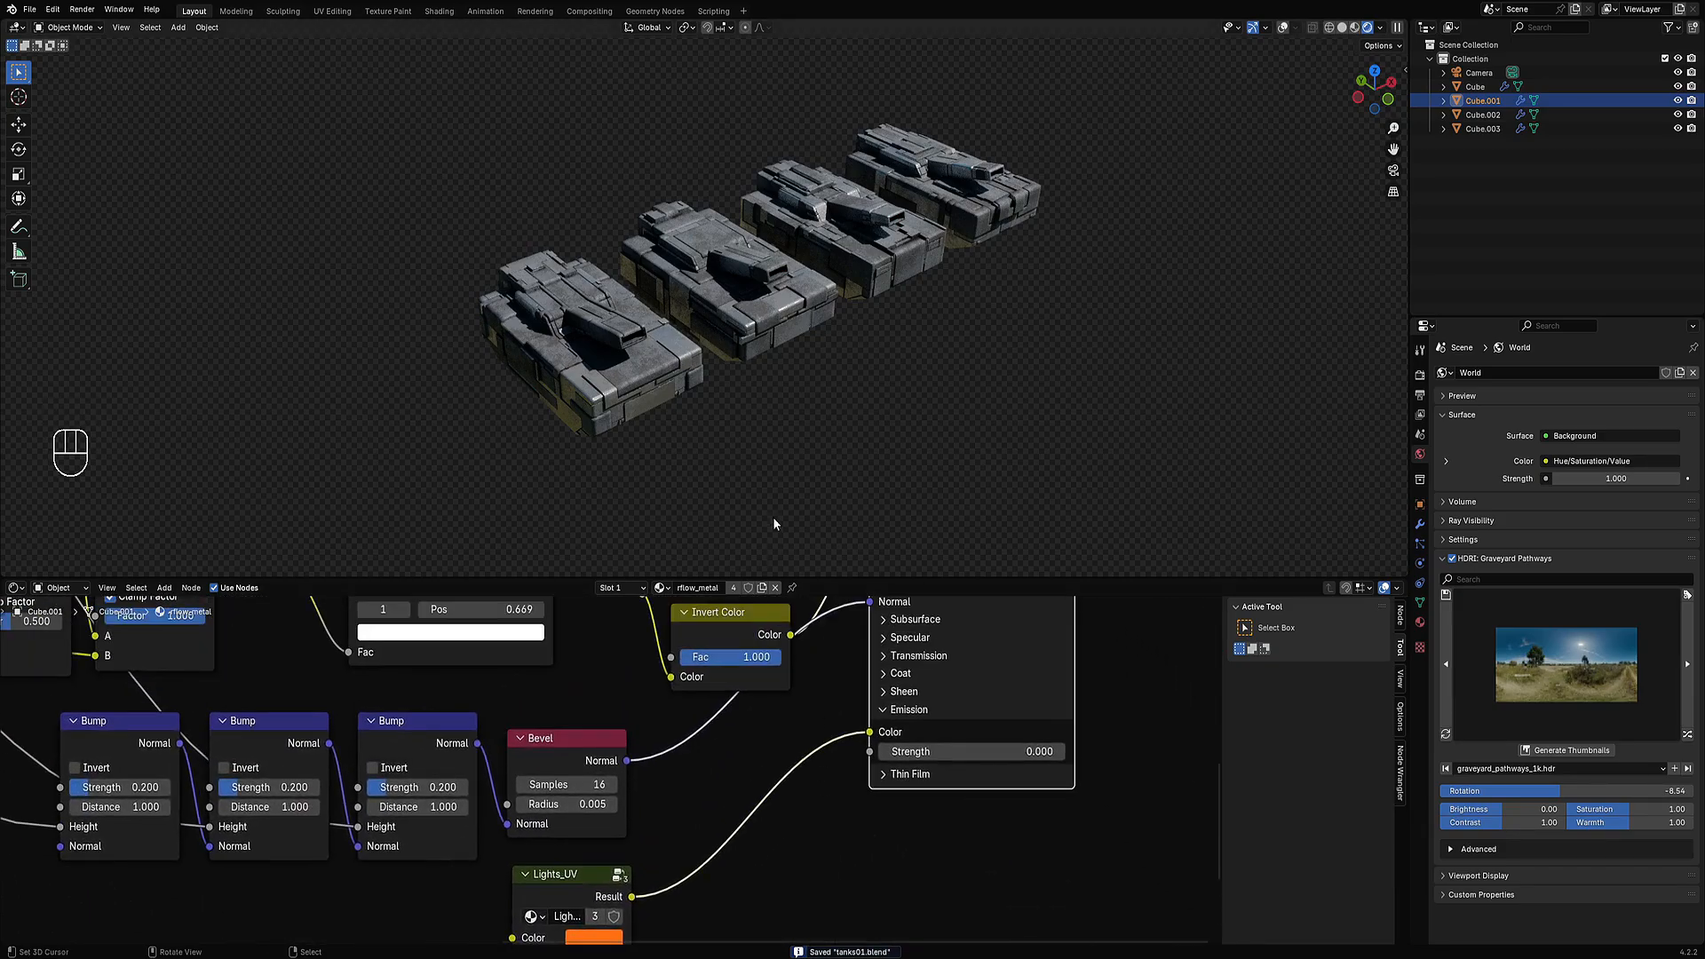
pyautogui.click(647, 409)
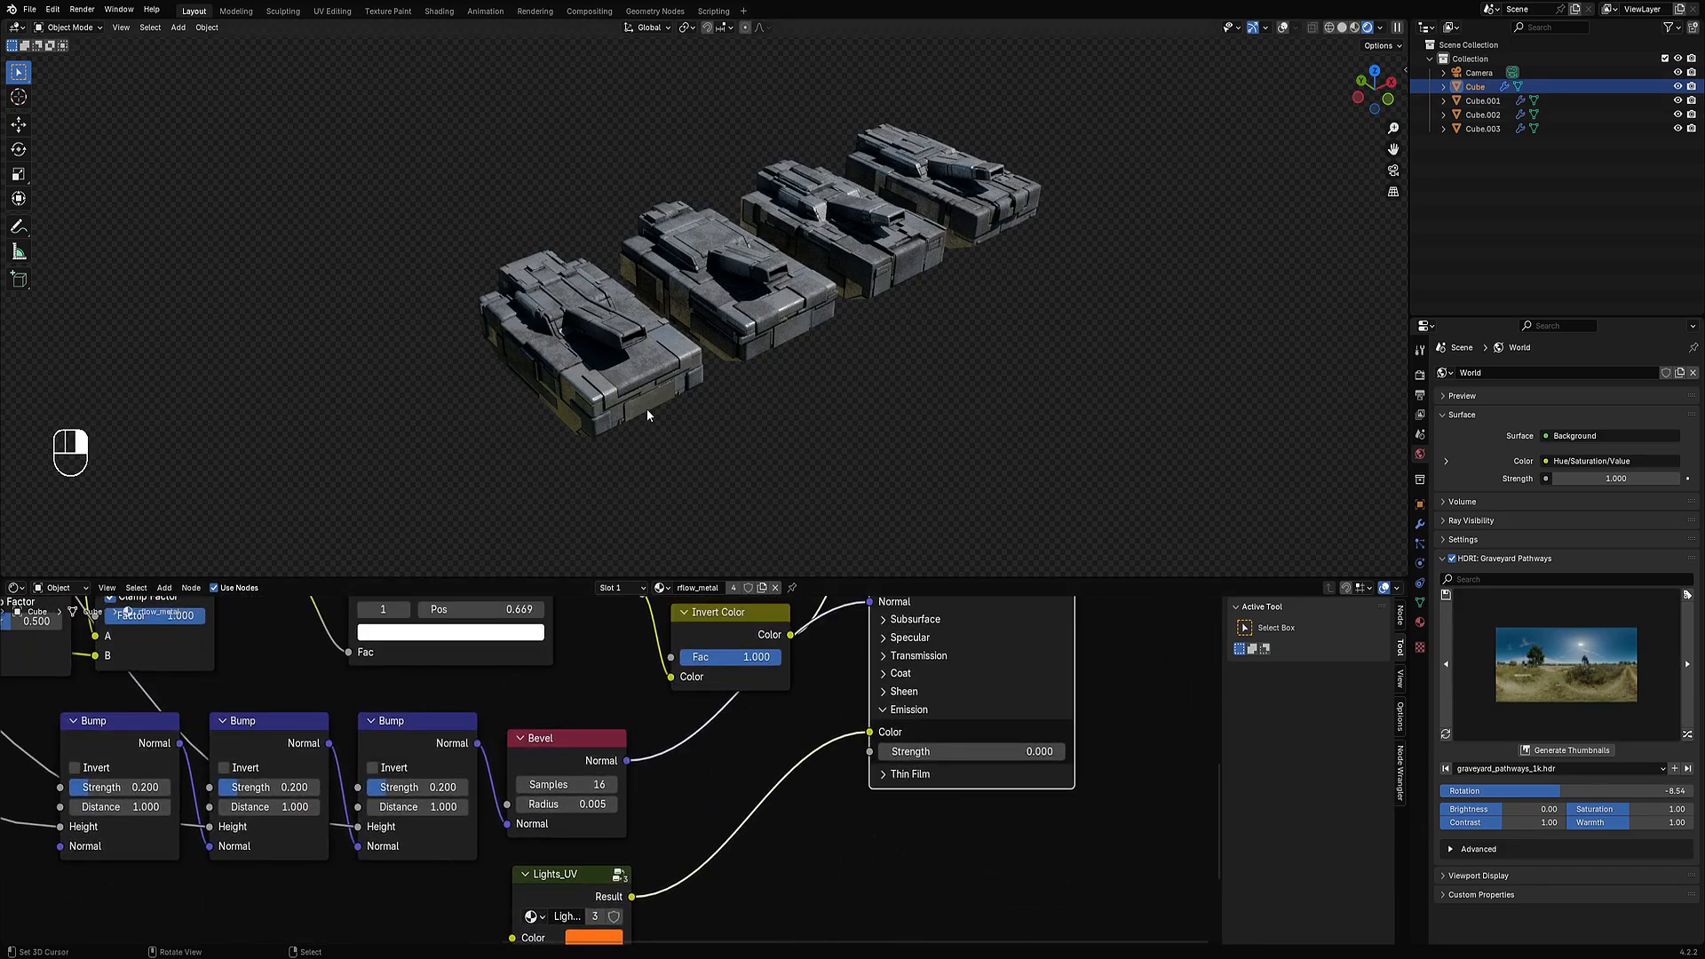
pyautogui.press('Tab')
pyautogui.hotkey('shift', 'alt', 'z')
pyautogui.press('Tab')
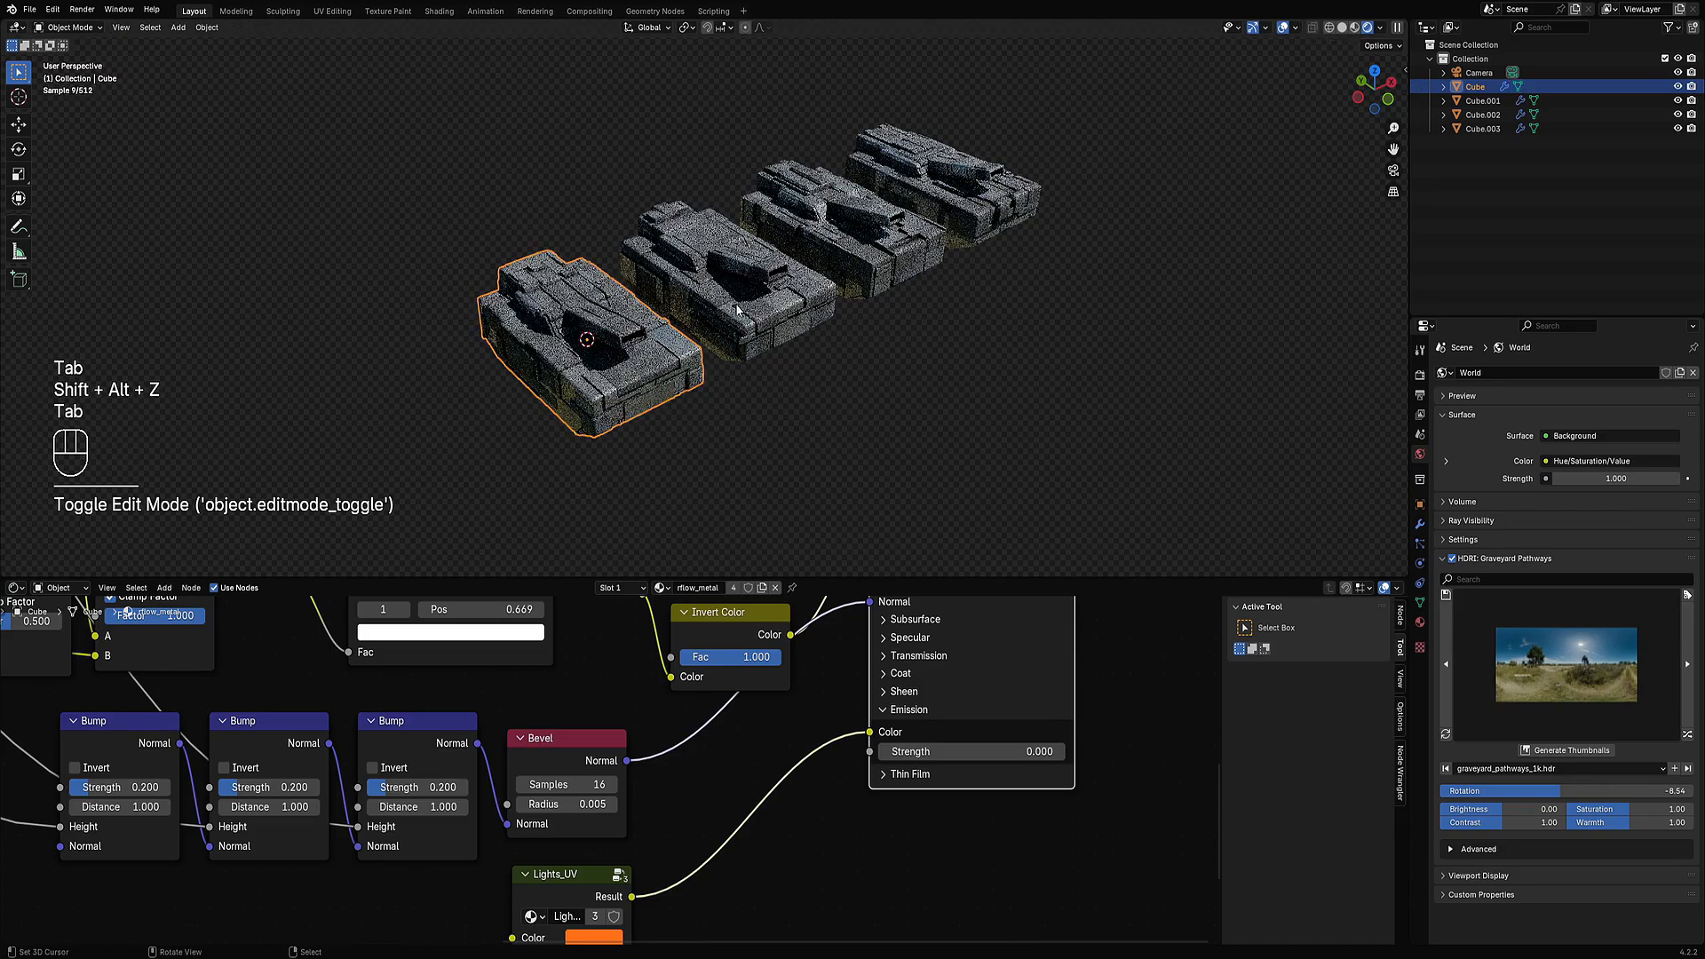
pyautogui.keyDown('shift'); pyautogui.click(728, 284); pyautogui.keyUp('shift')
pyautogui.keyDown('shift'); pyautogui.click(939, 206); pyautogui.keyUp('shift')
pyautogui.keyDown('shift'); pyautogui.click(912, 235); pyautogui.keyUp('shift')
pyautogui.press('Tab')
pyautogui.press('a')
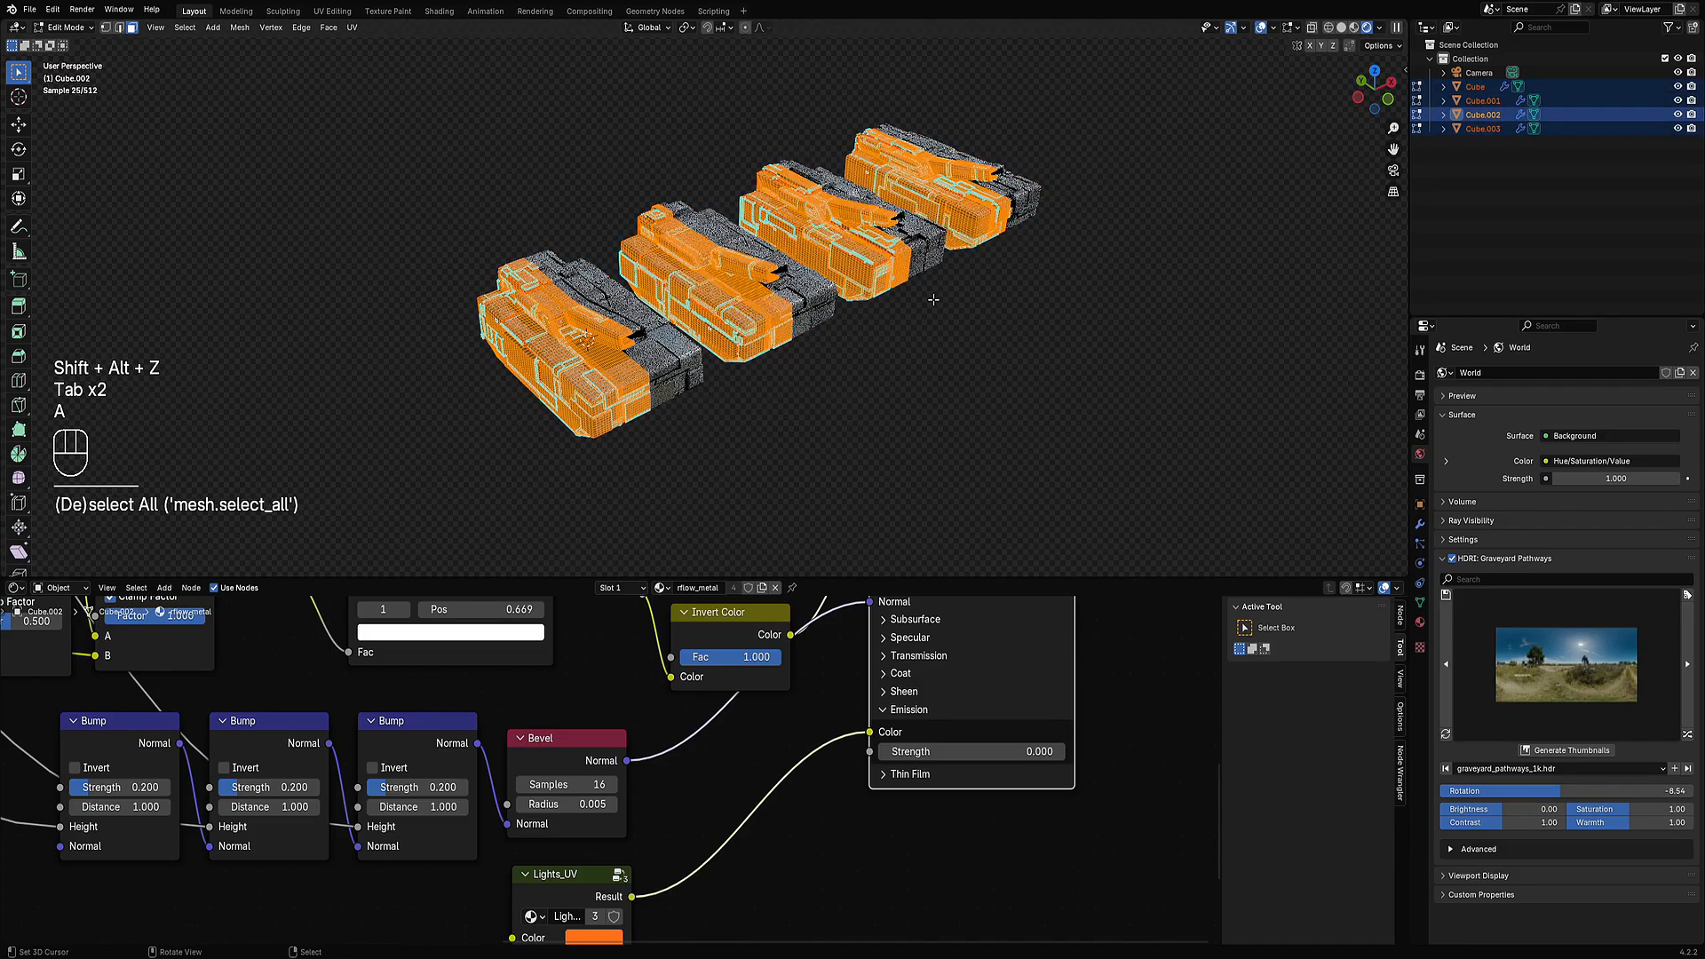
# Save the file, then unwrap the selected tank geometry with Cube Projection and return to Object Mode.
pyautogui.hotkey('ctrl', 's')
pyautogui.press('u')
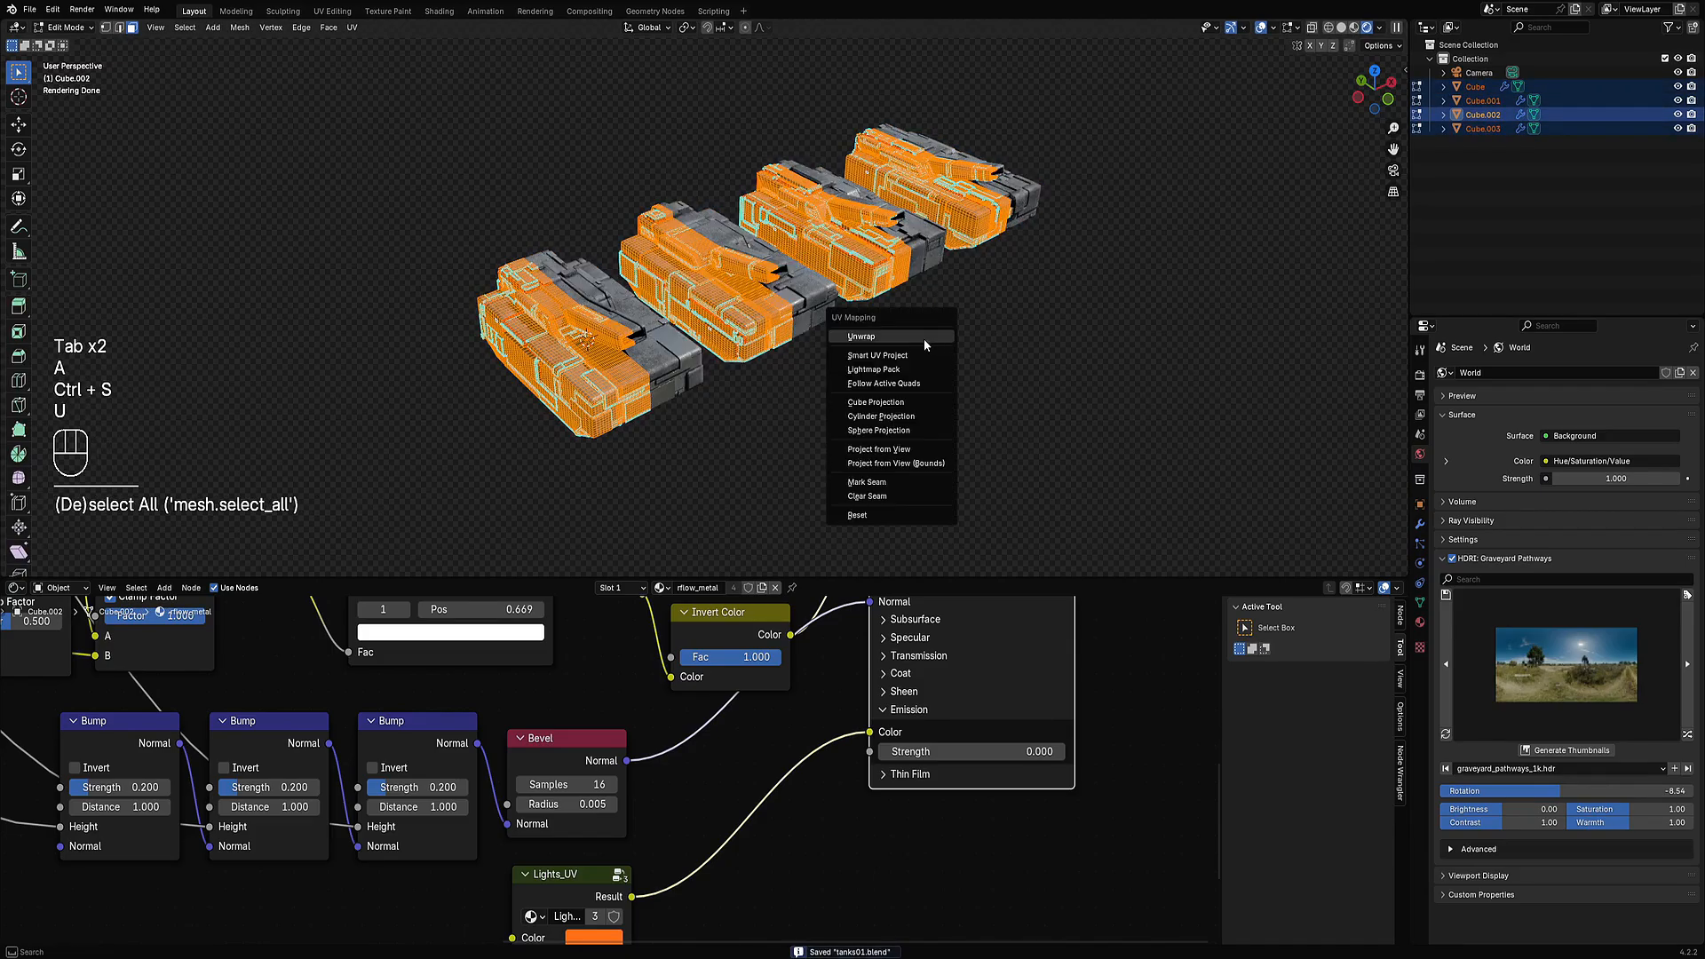
pyautogui.click(924, 404)
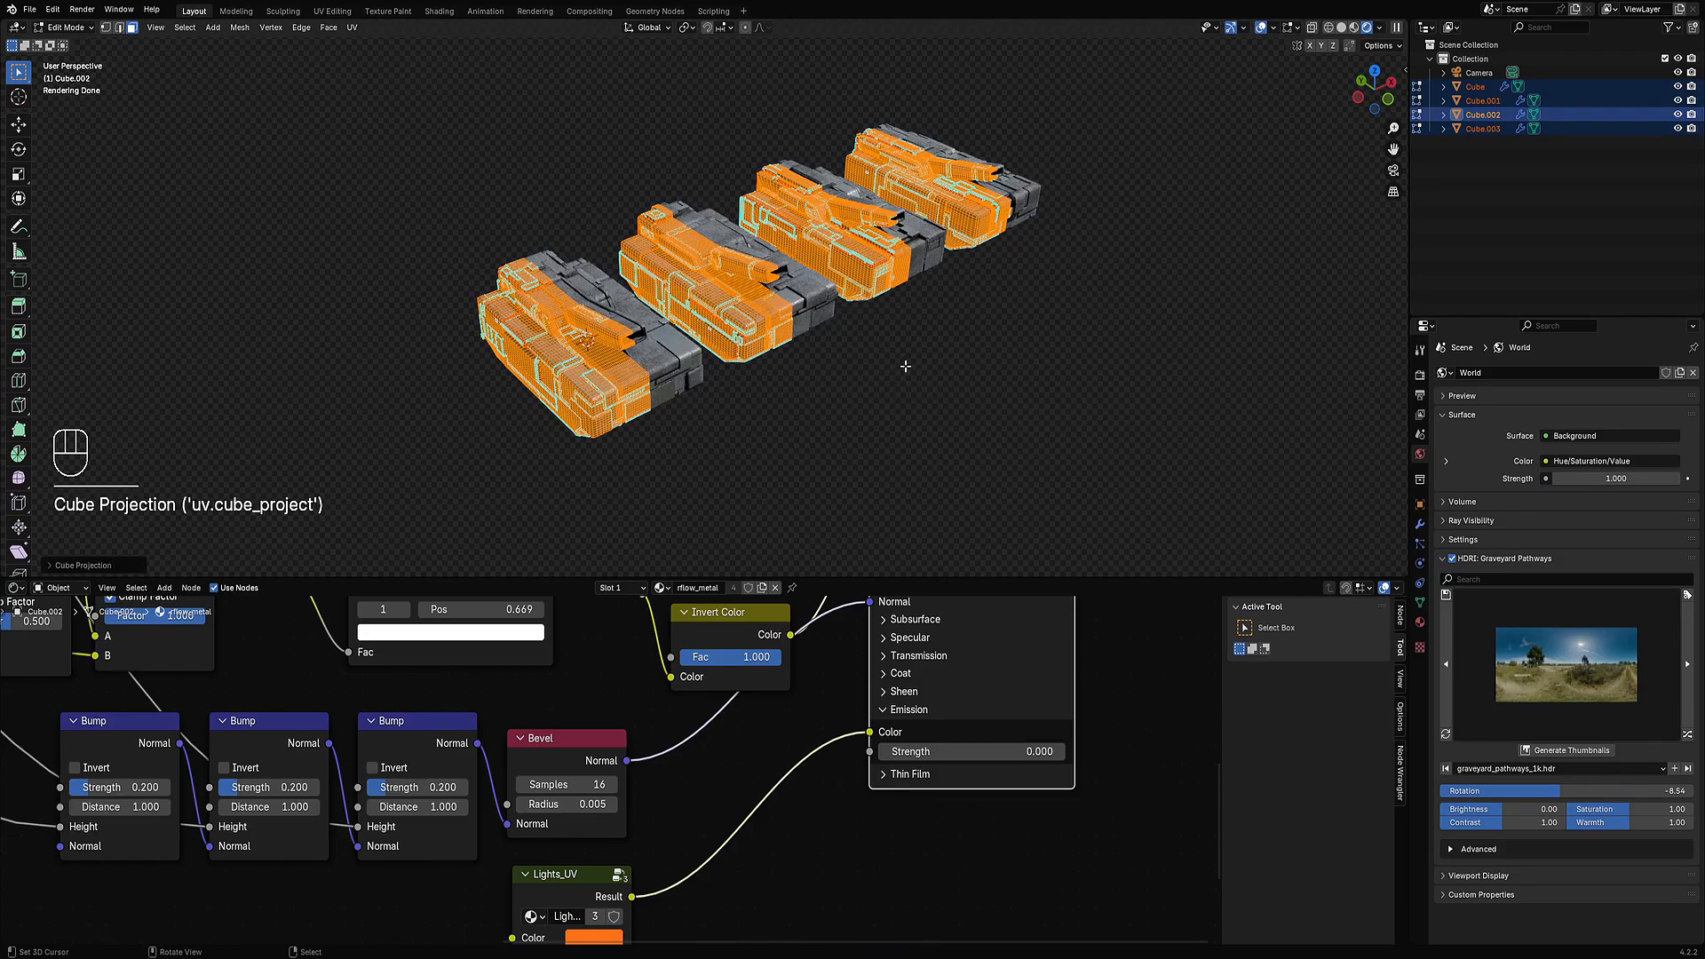
pyautogui.press('u')
pyautogui.press('Tab')
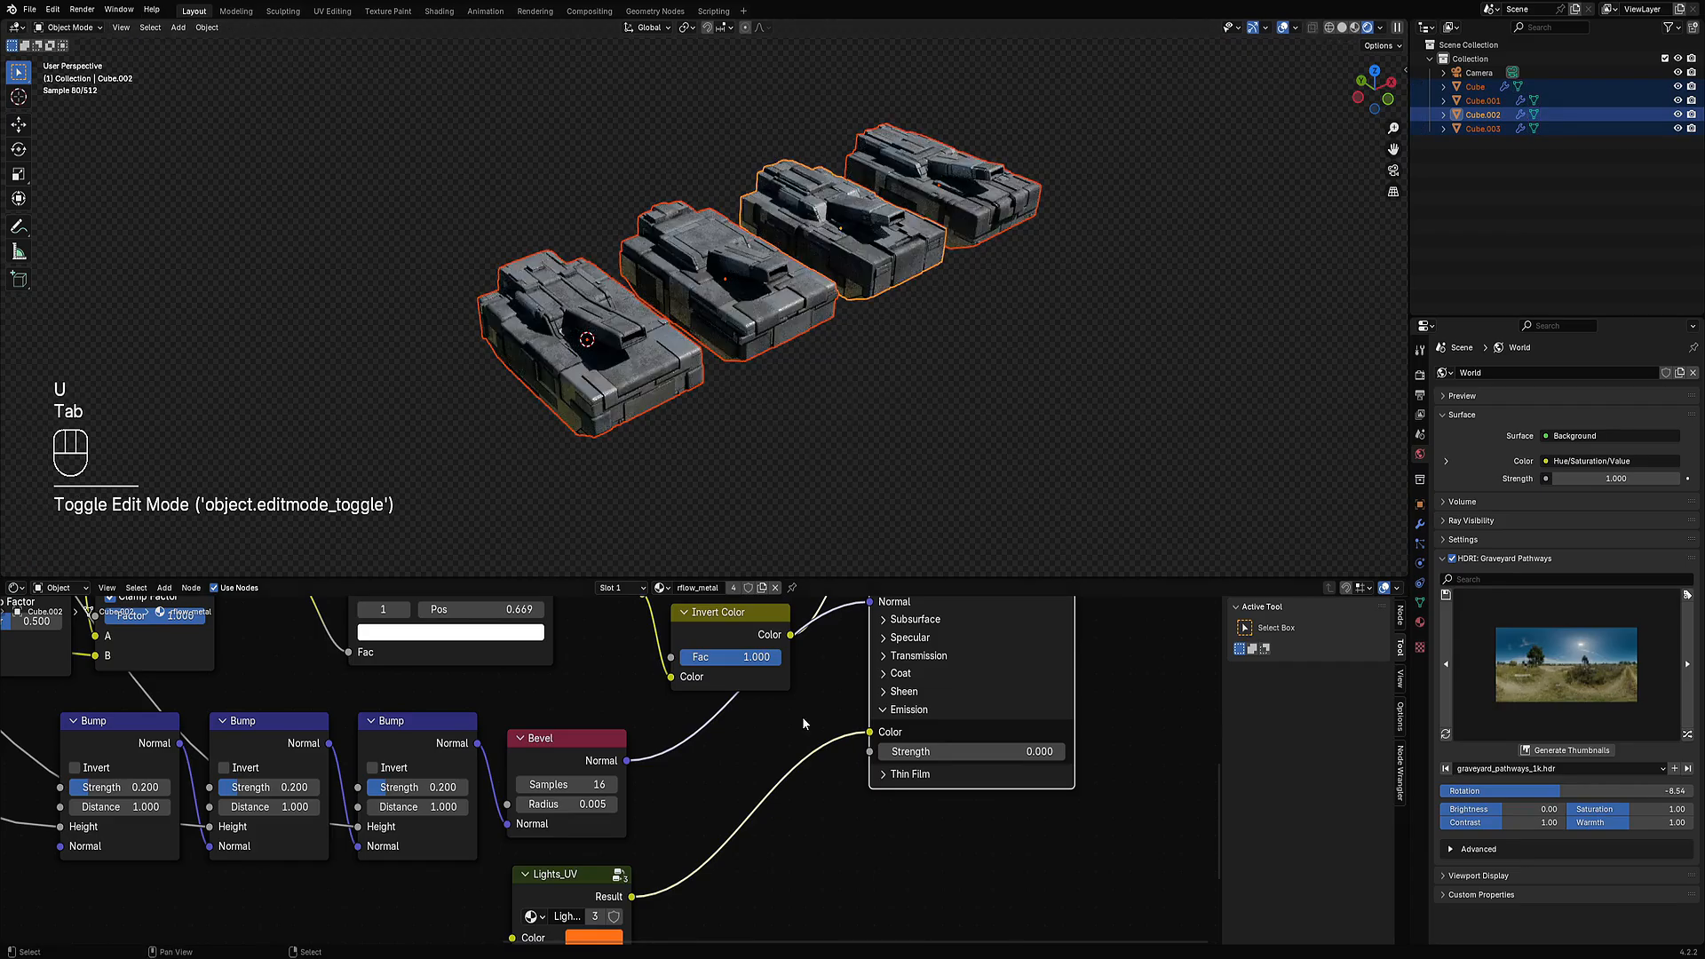
pyautogui.hotkey('shift', 'alt', 'z')
# Set the Principled BSDF's emission strength to 20 and hide the viewport overlays to inspect the tanks.
pyautogui.keyDown('shift'); pyautogui.moveTo(968, 760); pyautogui.dragTo(1006, 731, button='middle'); pyautogui.keyUp('shift')
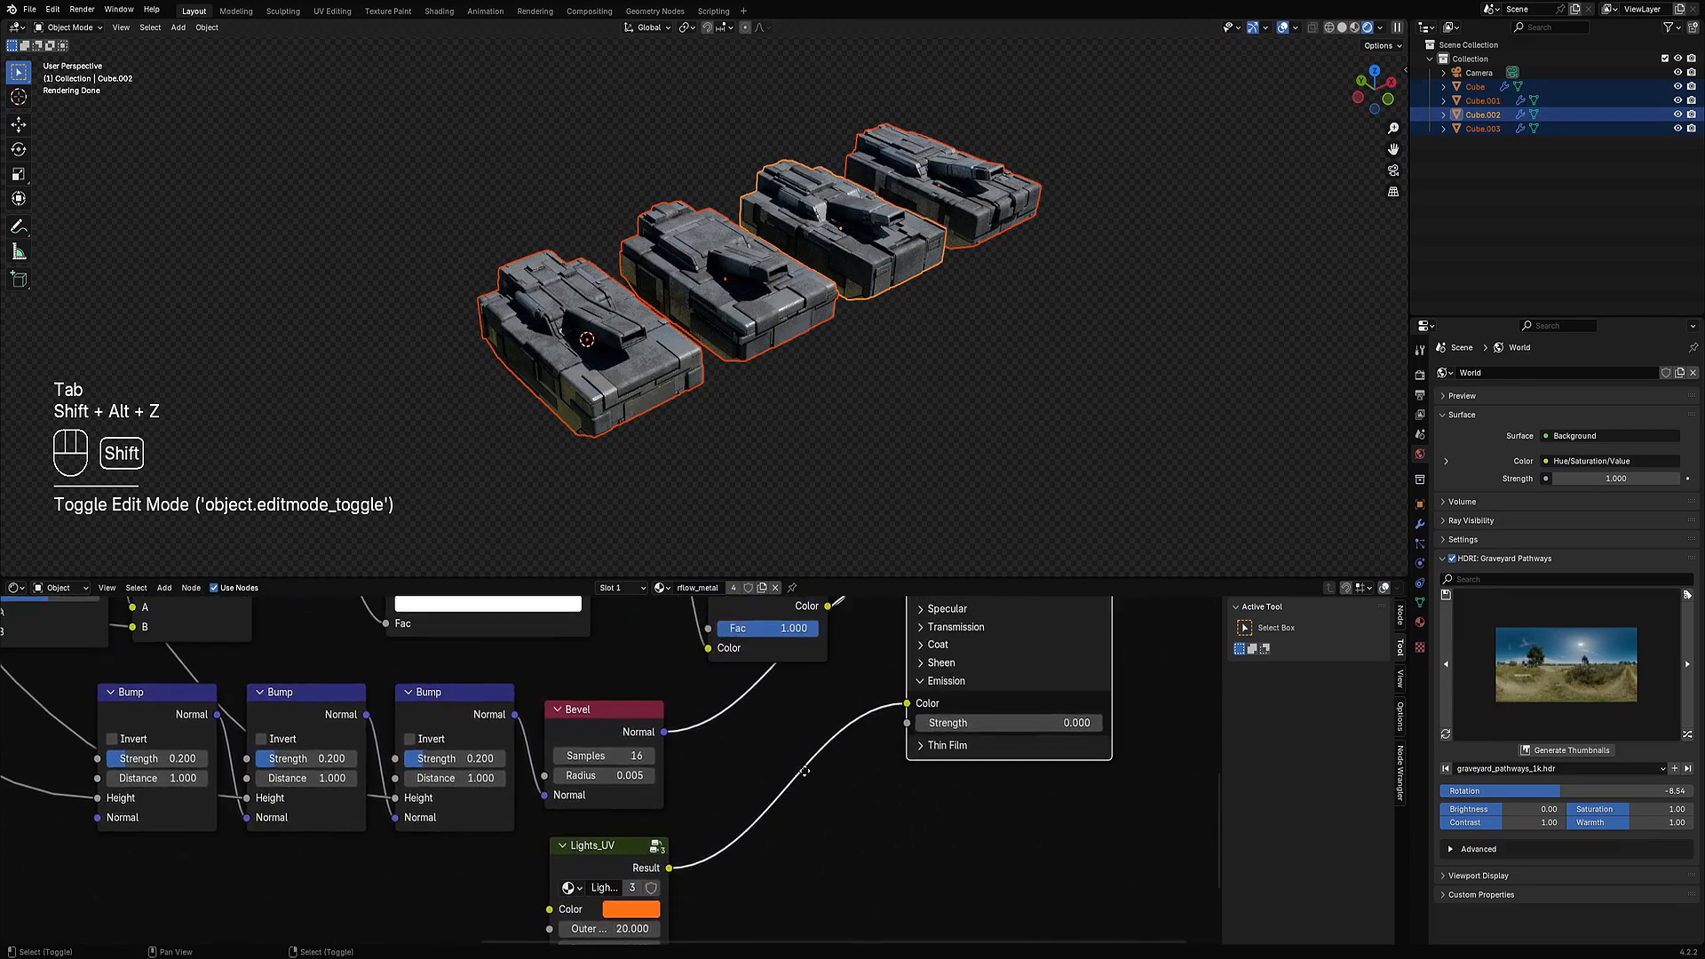
pyautogui.click(1011, 727)
pyautogui.write('20')
pyautogui.press('Return')
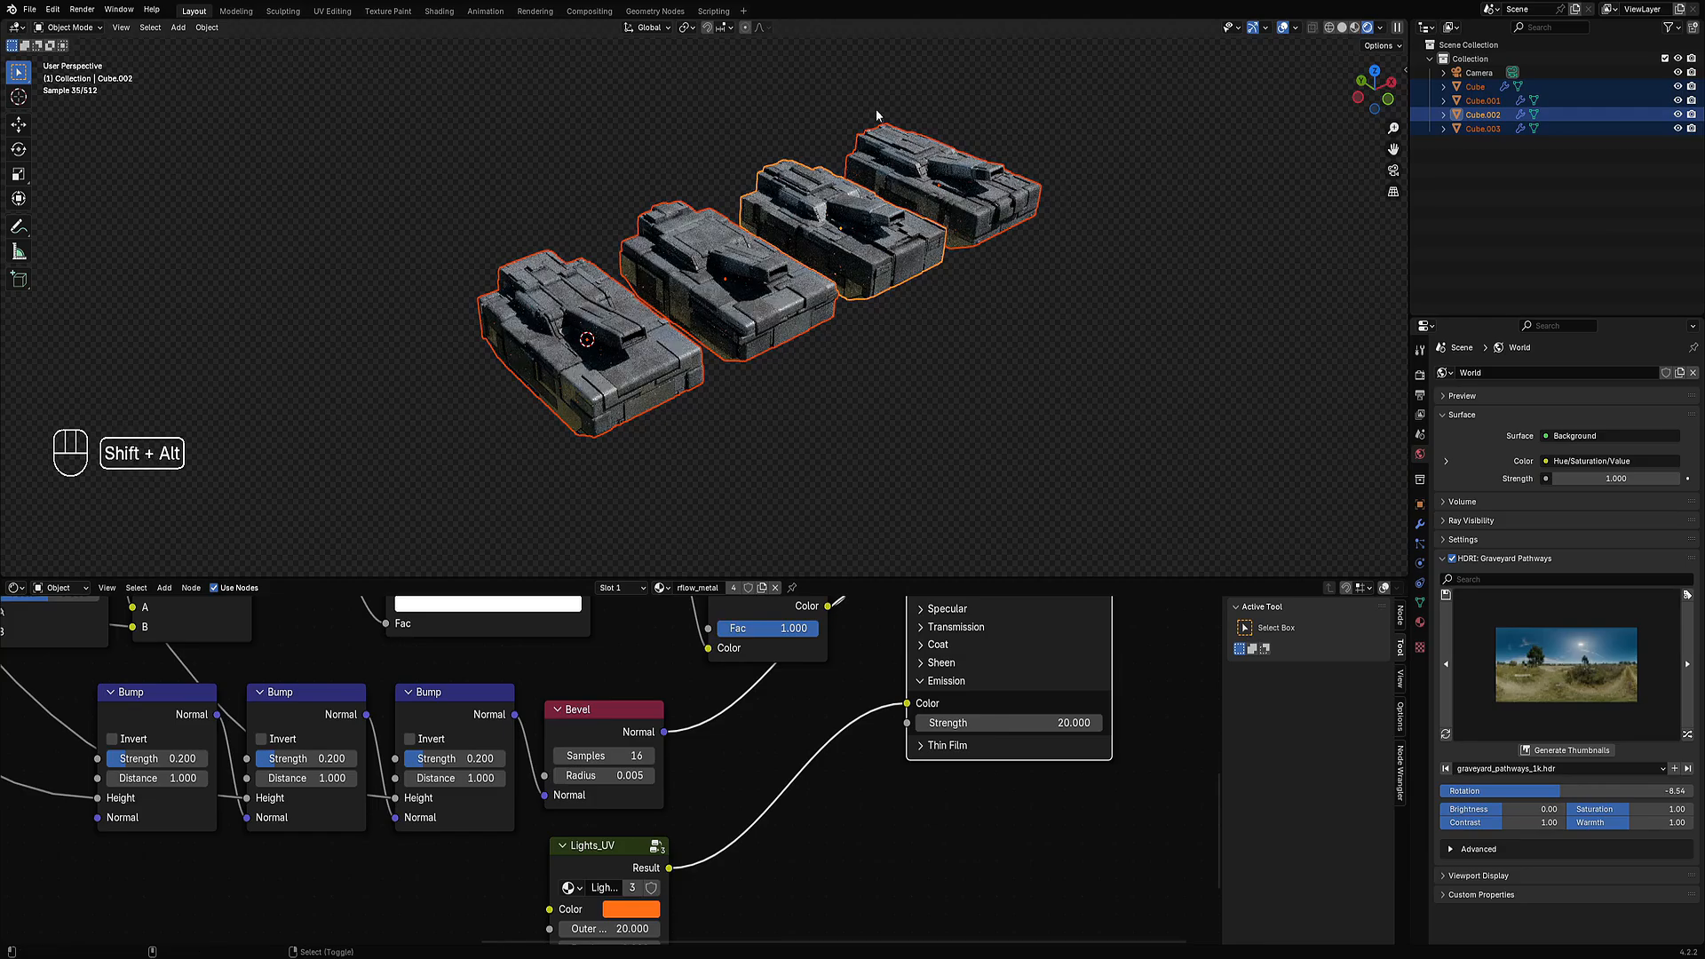
pyautogui.hotkey('shift', 'alt', 'z')
pyautogui.scroll(4, 823, 446)
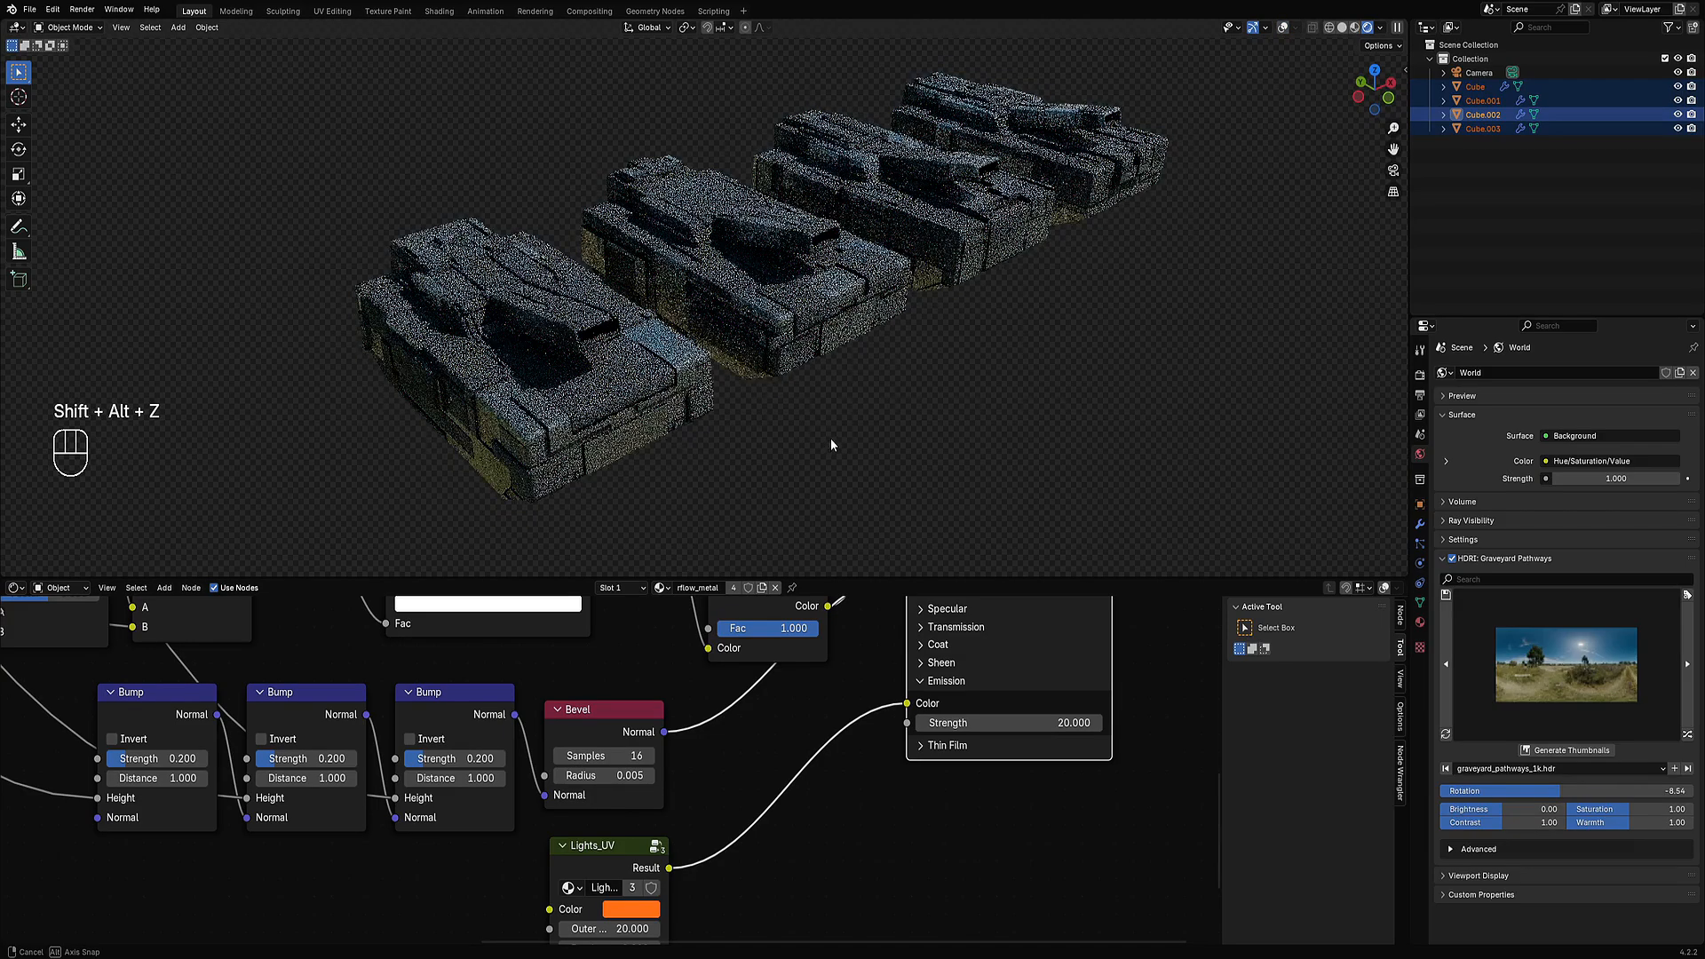
# Set the inner scale of the Lights_UV node to 100.
pyautogui.scroll(3, 637, 895)
pyautogui.moveTo(638, 895); pyautogui.dragTo(754, 724, button='middle')
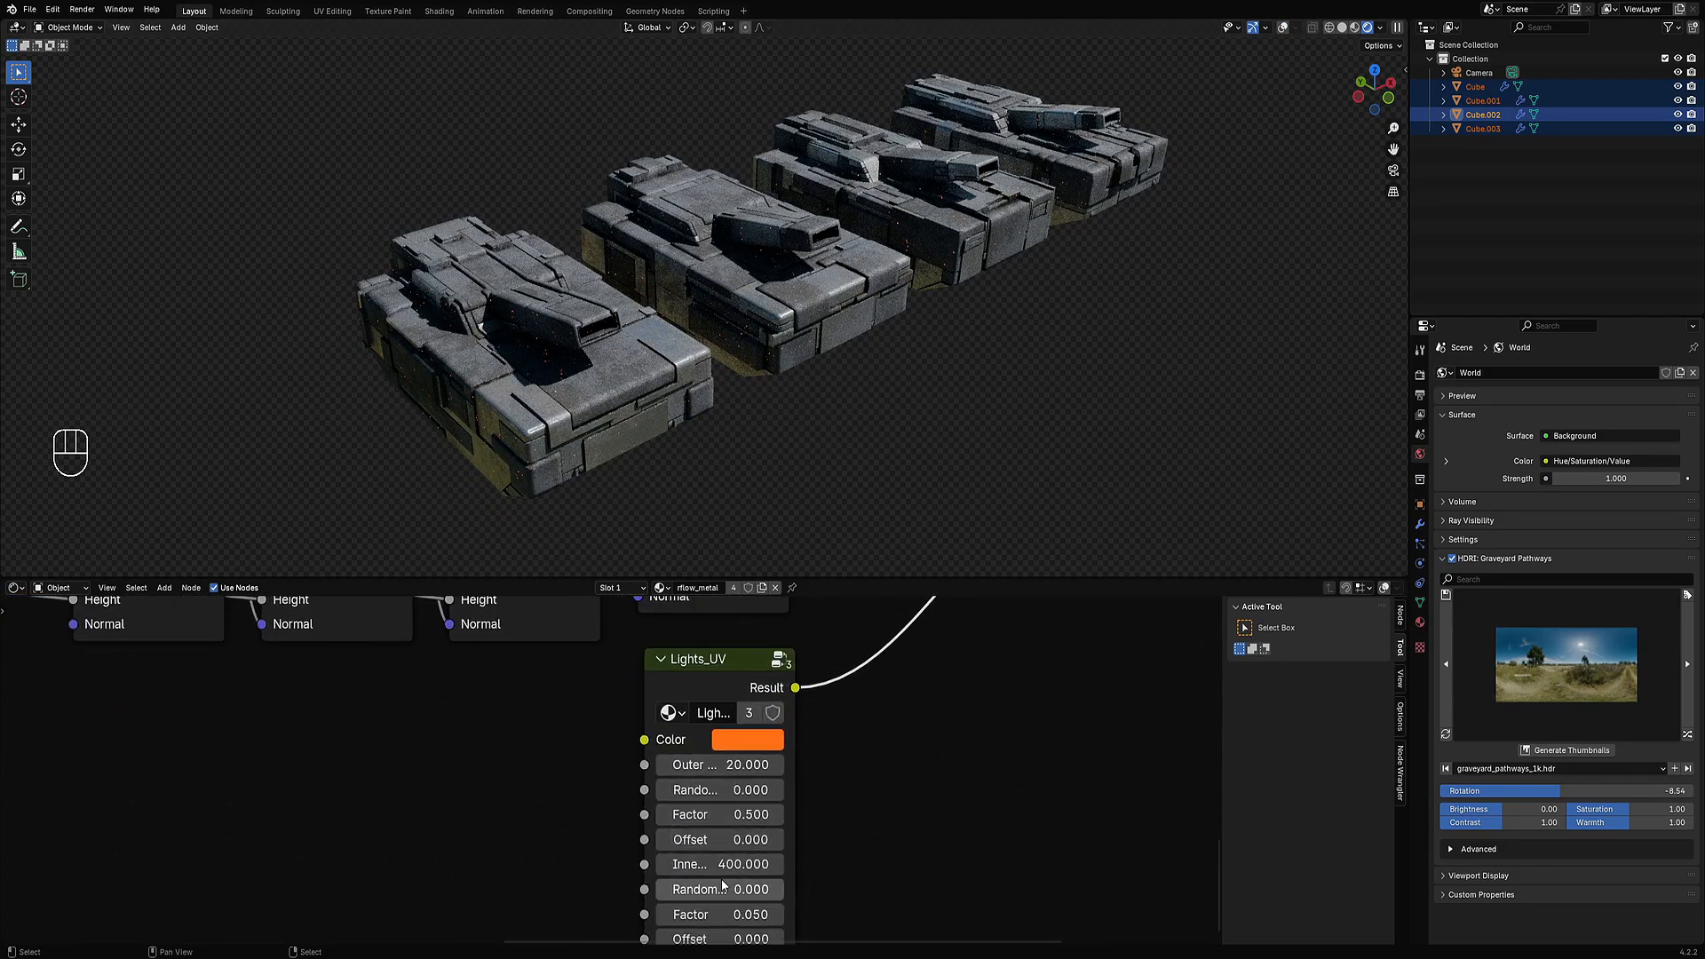
pyautogui.click(723, 865)
pyautogui.write('100')
pyautogui.press('Return')
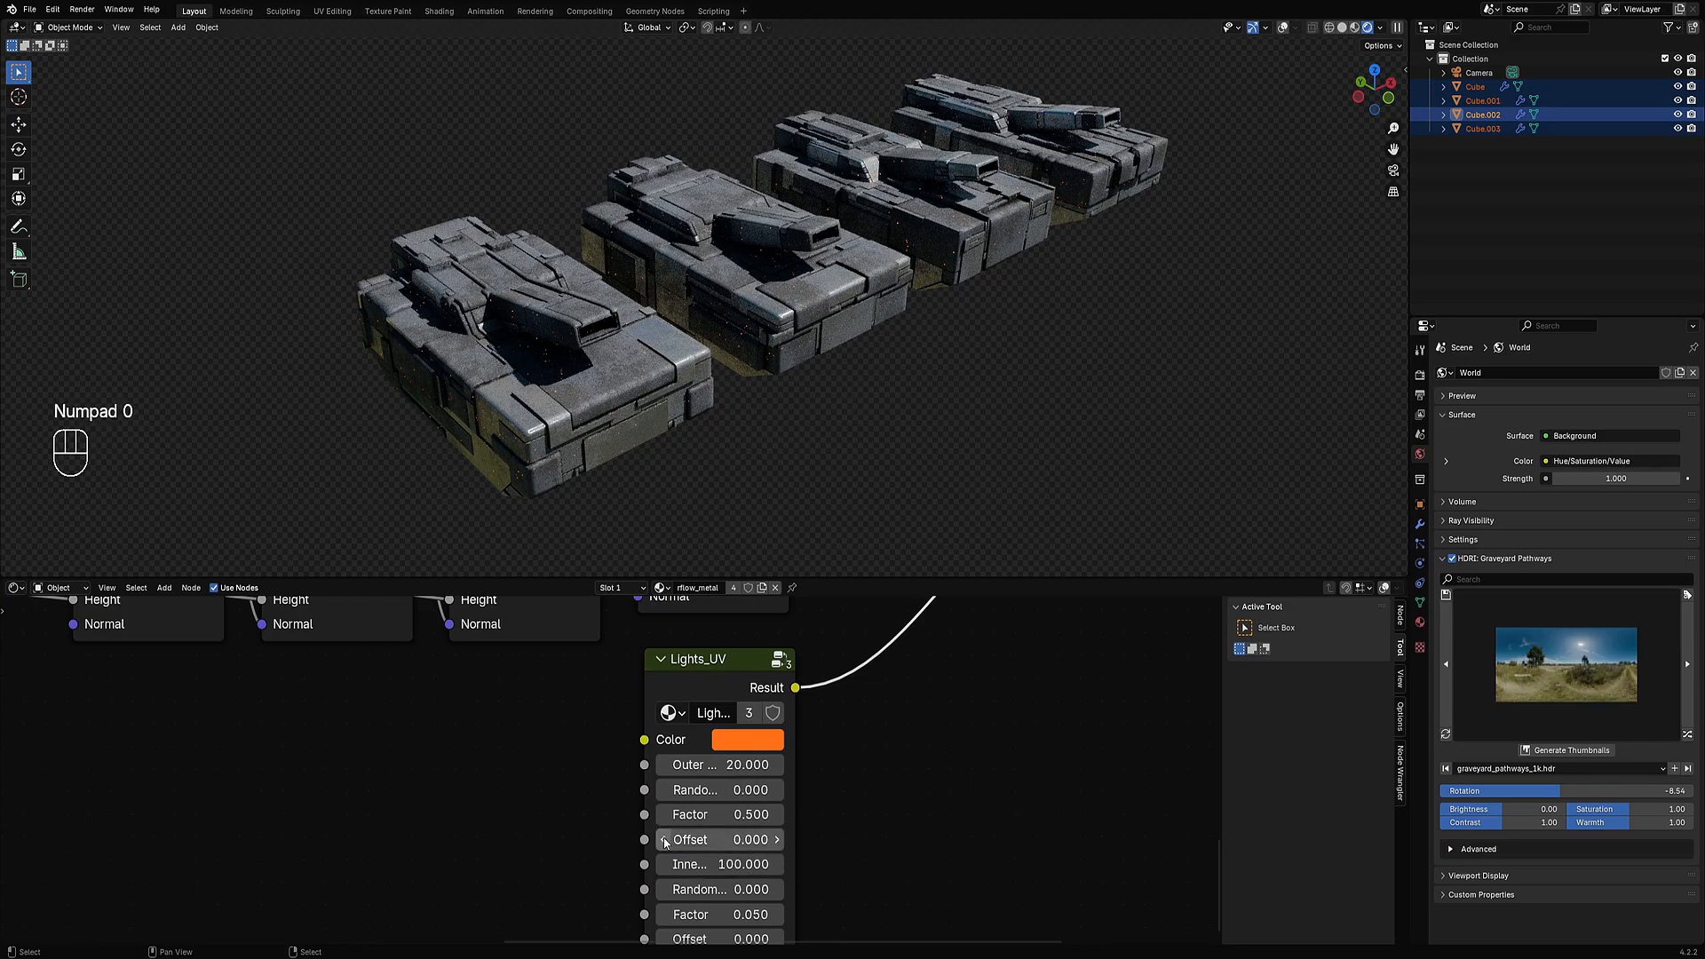
# Change the Lights_UV node's color to a pale orange and set its inner scale to 50.
pyautogui.click(750, 744)
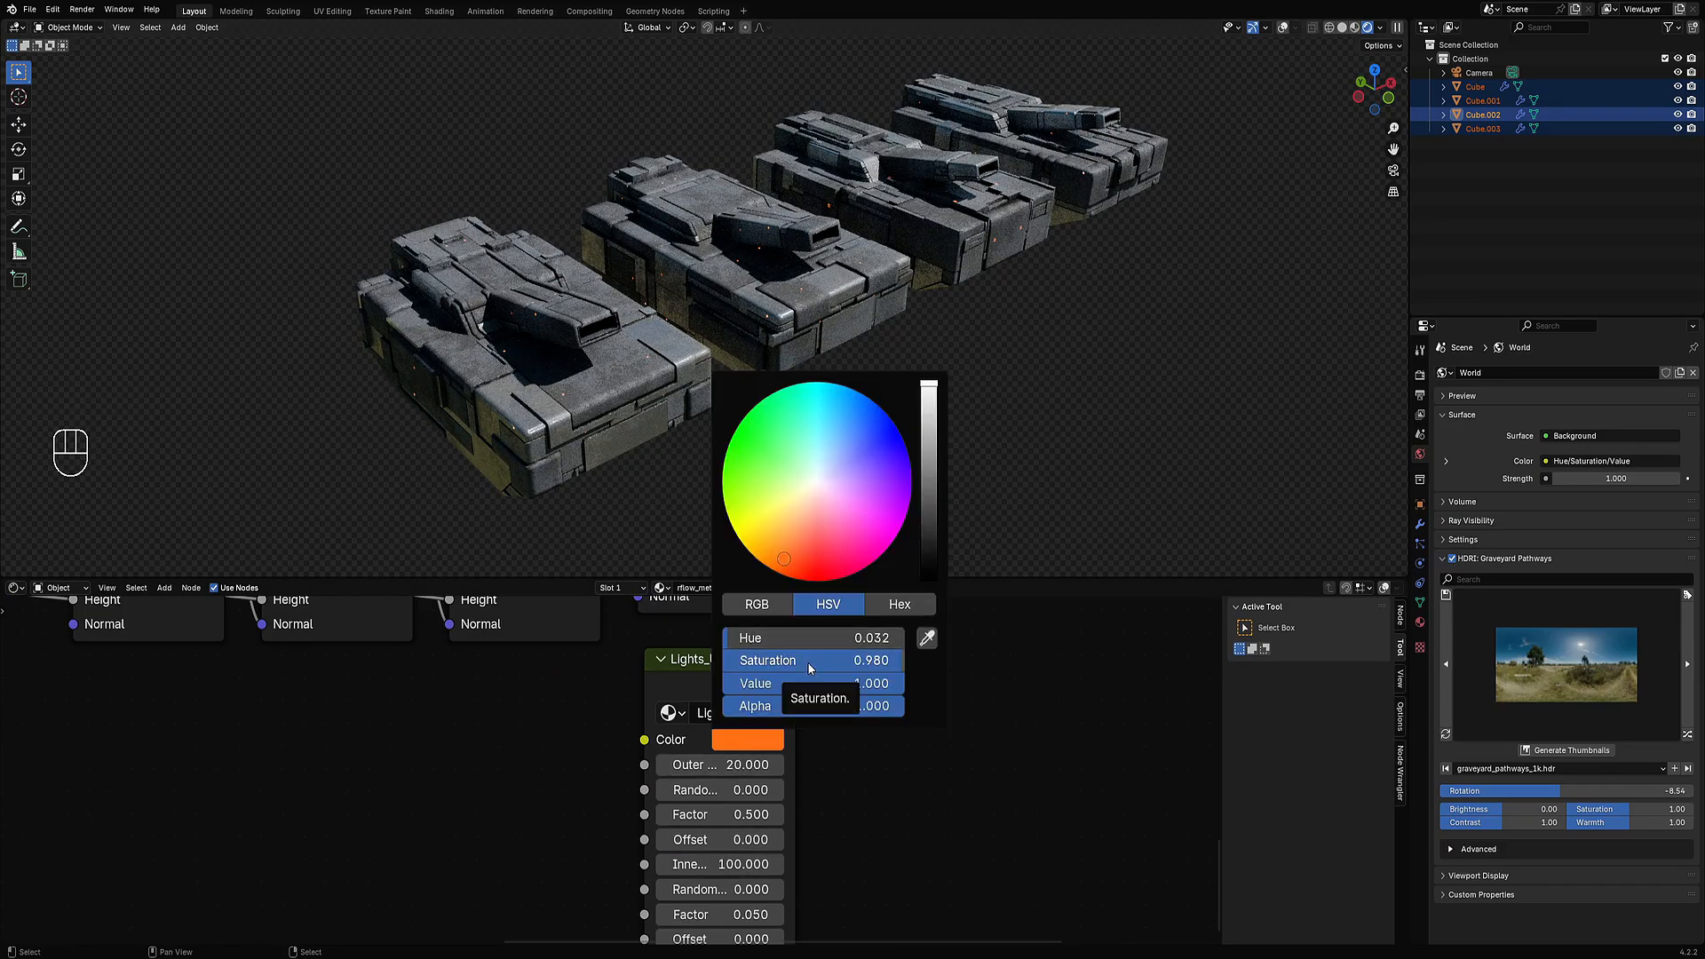
pyautogui.click(795, 533)
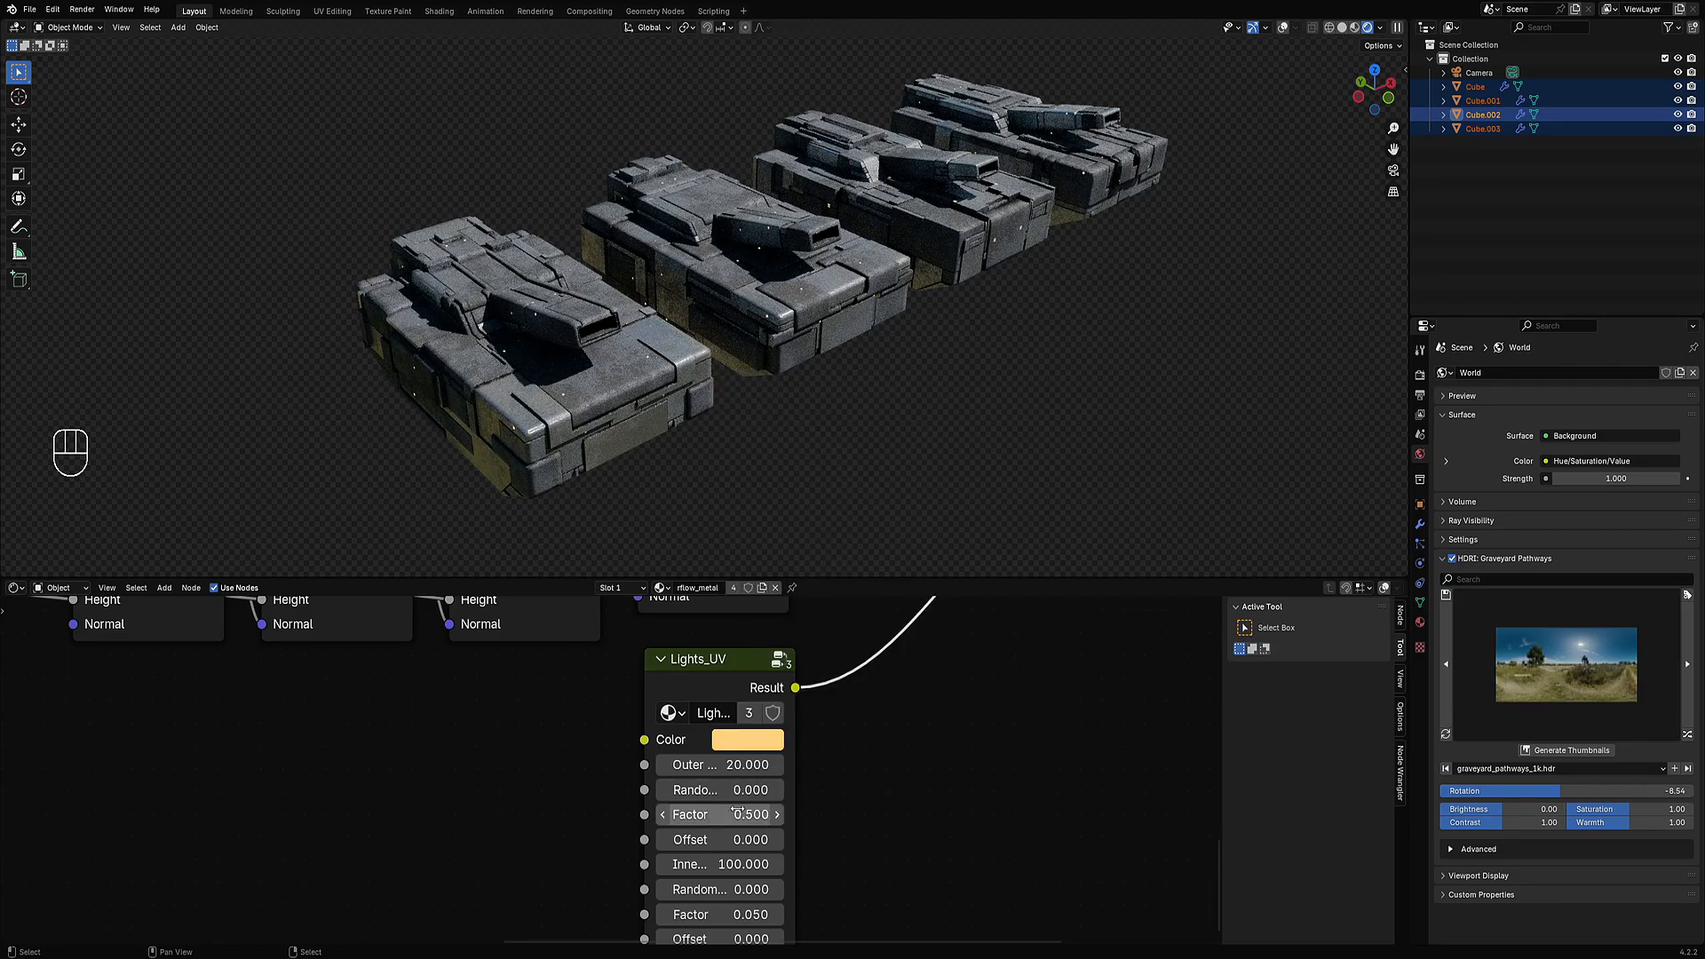
pyautogui.click(737, 865)
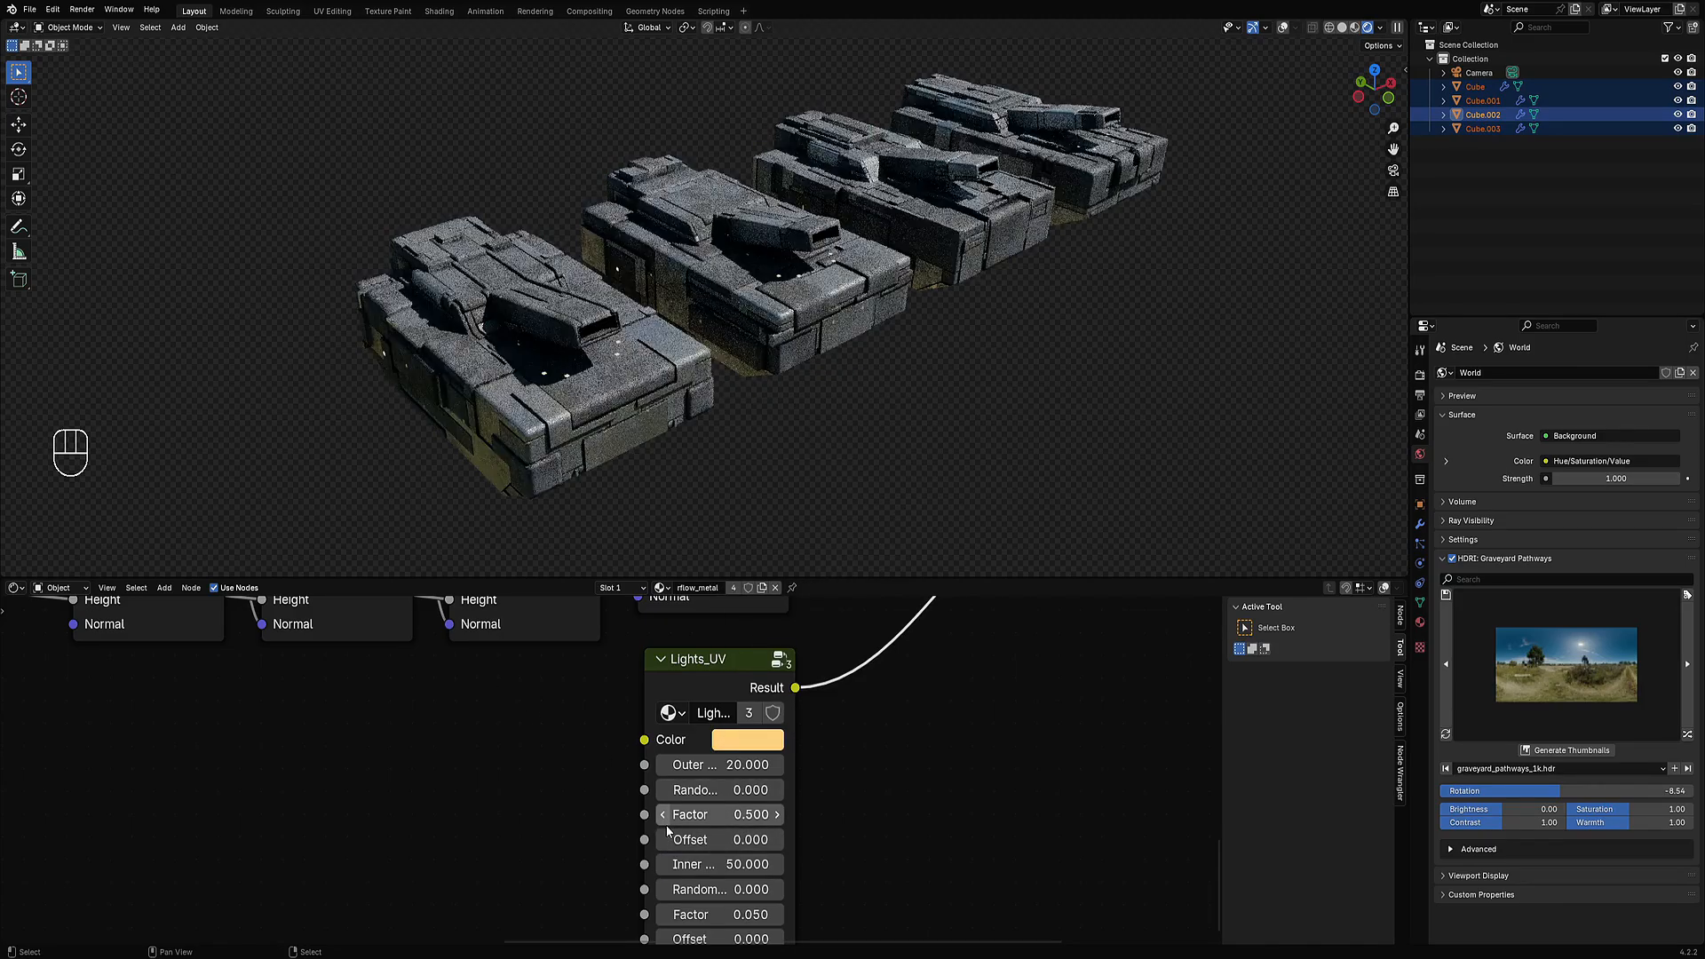
pyautogui.press('Return')
pyautogui.moveTo(811, 323); pyautogui.dragTo(802, 363, button='middle')
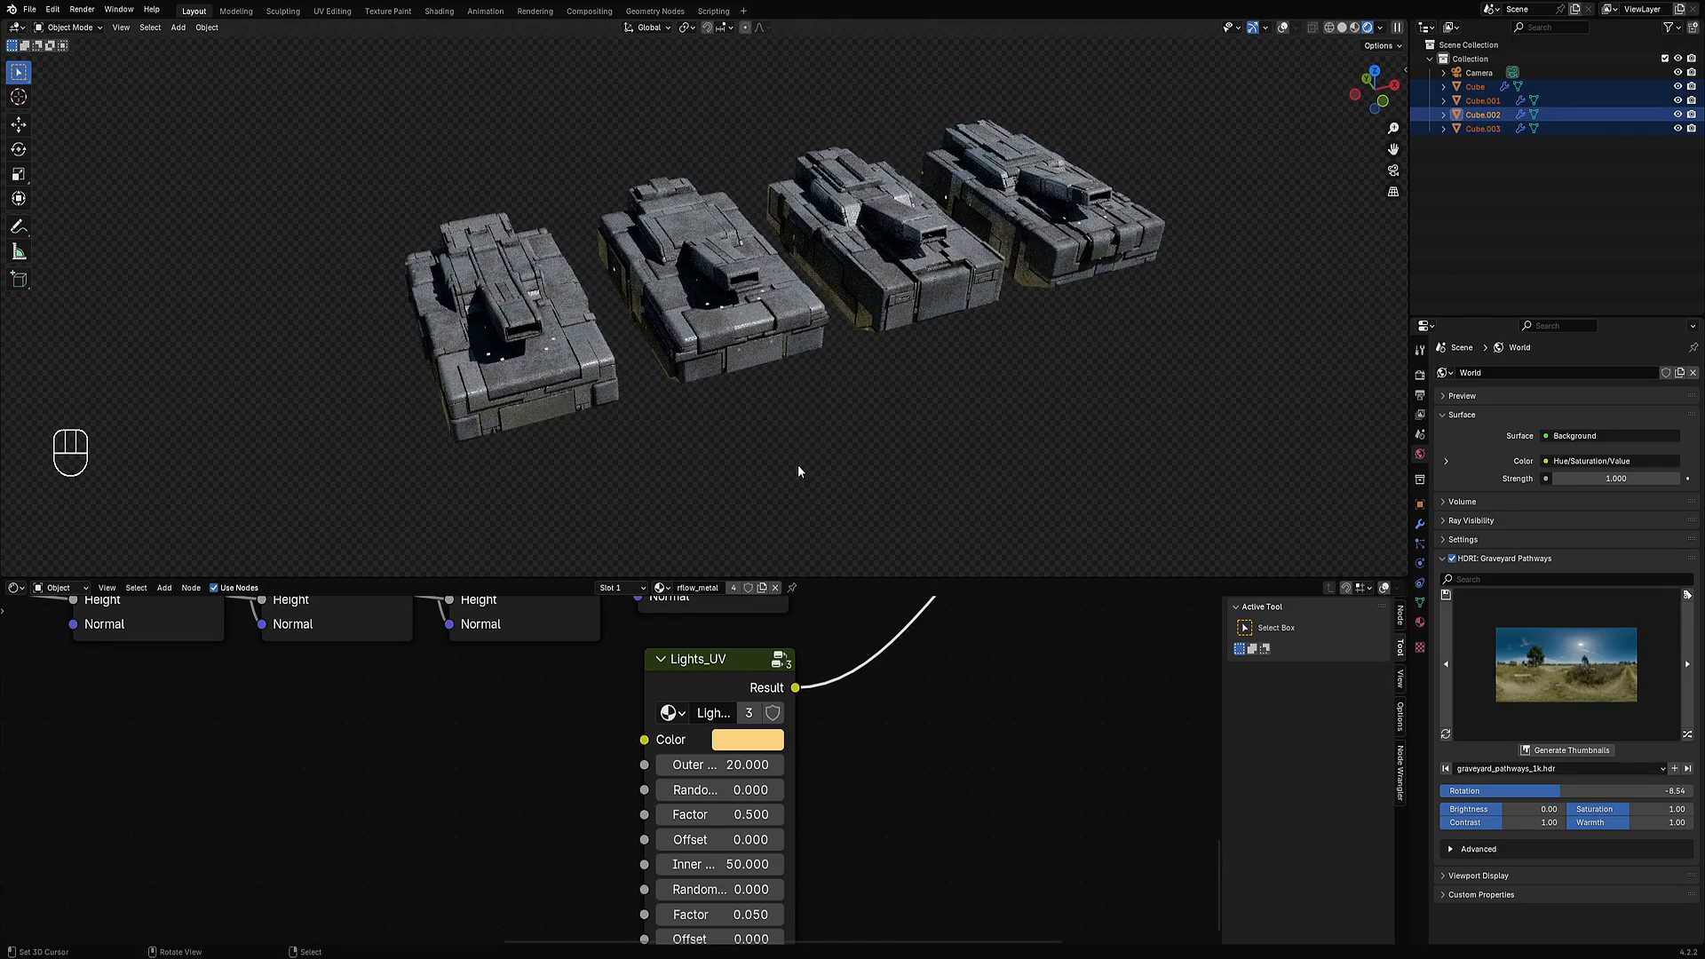
pyautogui.moveTo(797, 467); pyautogui.dragTo(863, 462, button='middle')
# Adjust the inner scale's Factor on the Lights_UV node, settling on 0.04.
pyautogui.moveTo(865, 762); pyautogui.dragTo(901, 691, button='middle')
pyautogui.scroll(2, 888, 702)
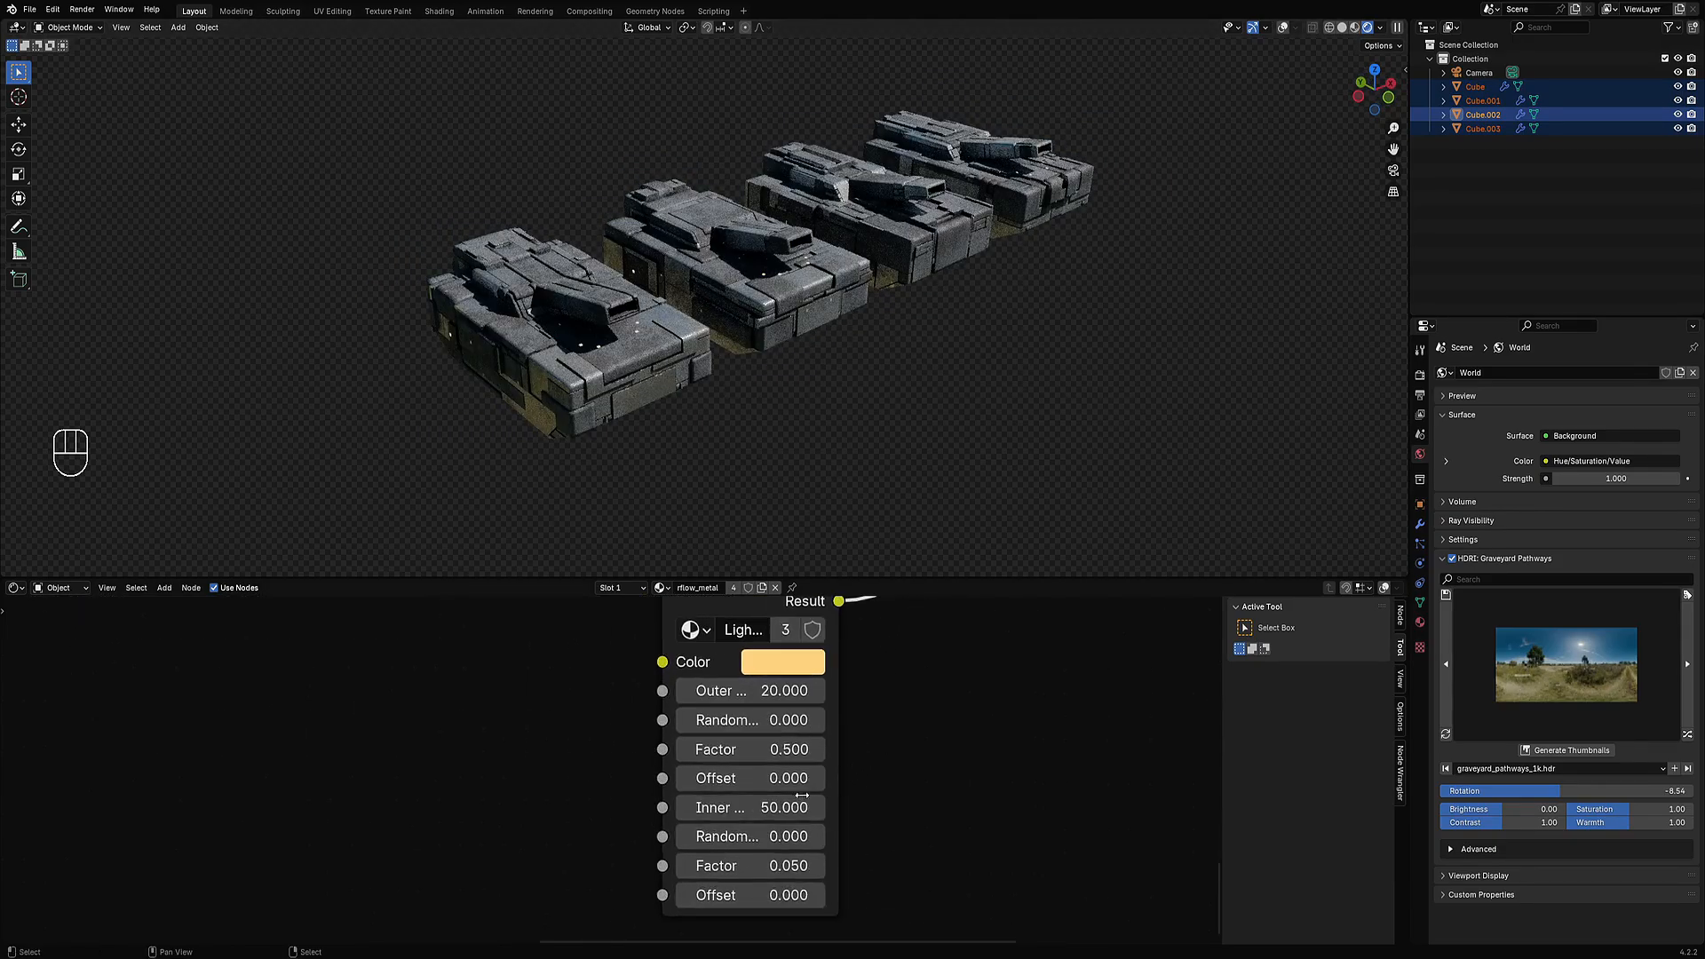
pyautogui.click(770, 865)
pyautogui.write('1')
pyautogui.click(770, 865)
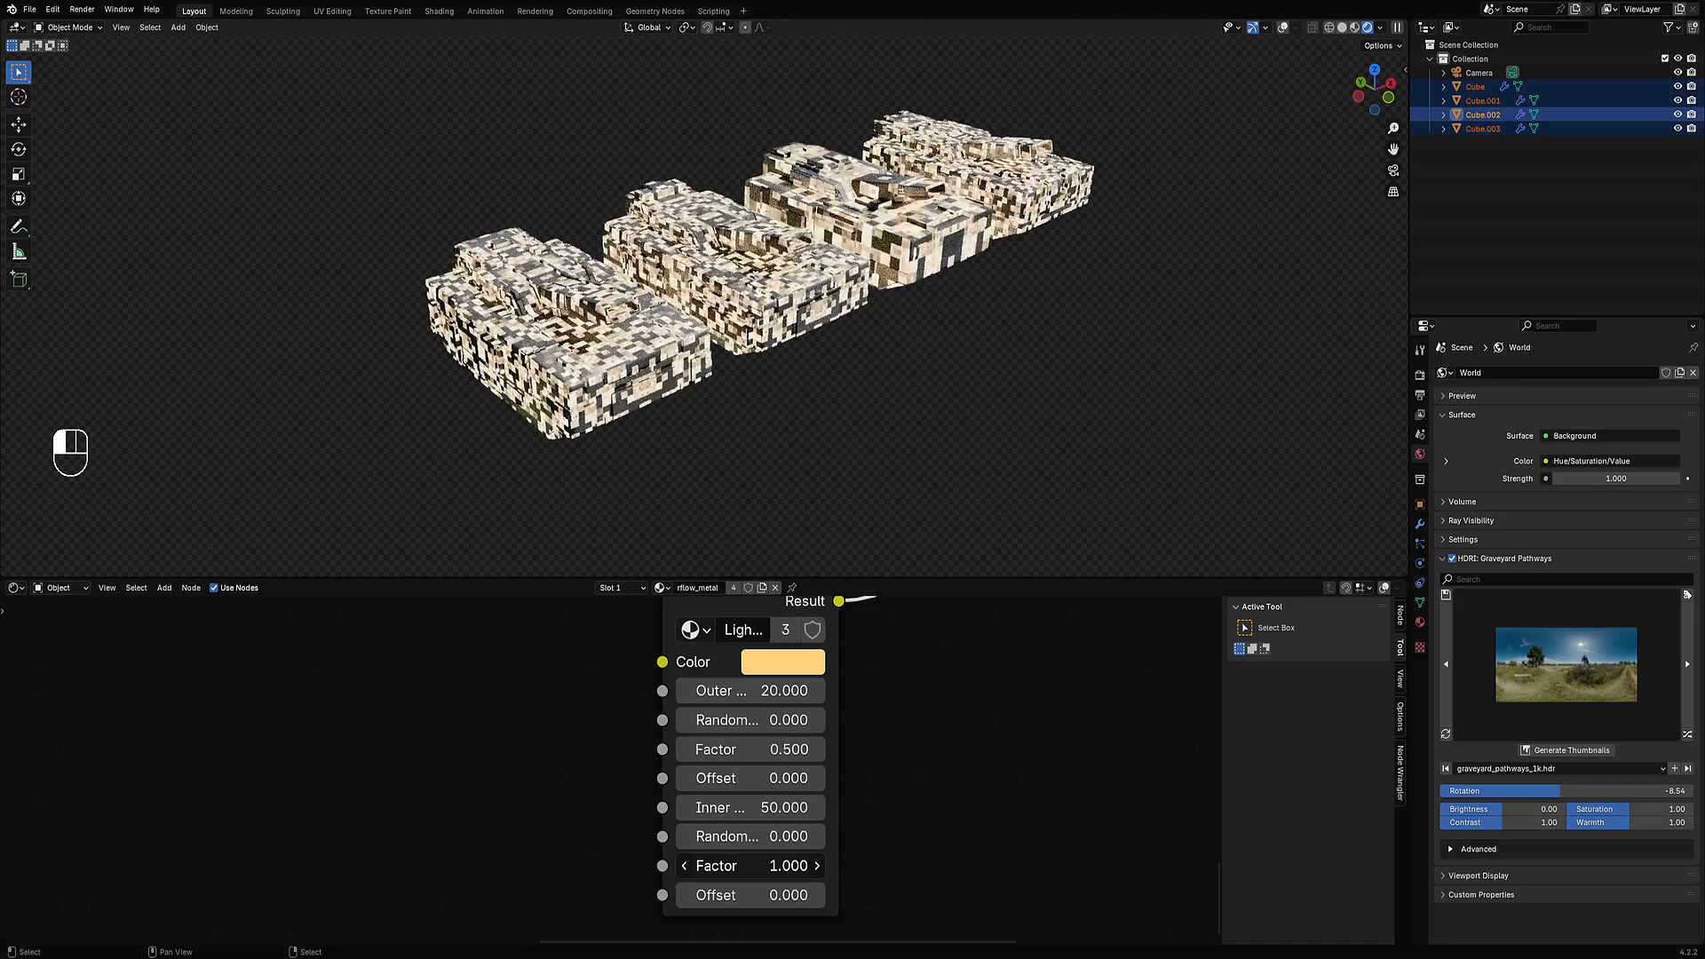
pyautogui.moveTo(770, 865); pyautogui.dragTo(725, 865)
pyautogui.click(779, 867)
pyautogui.write('.0')
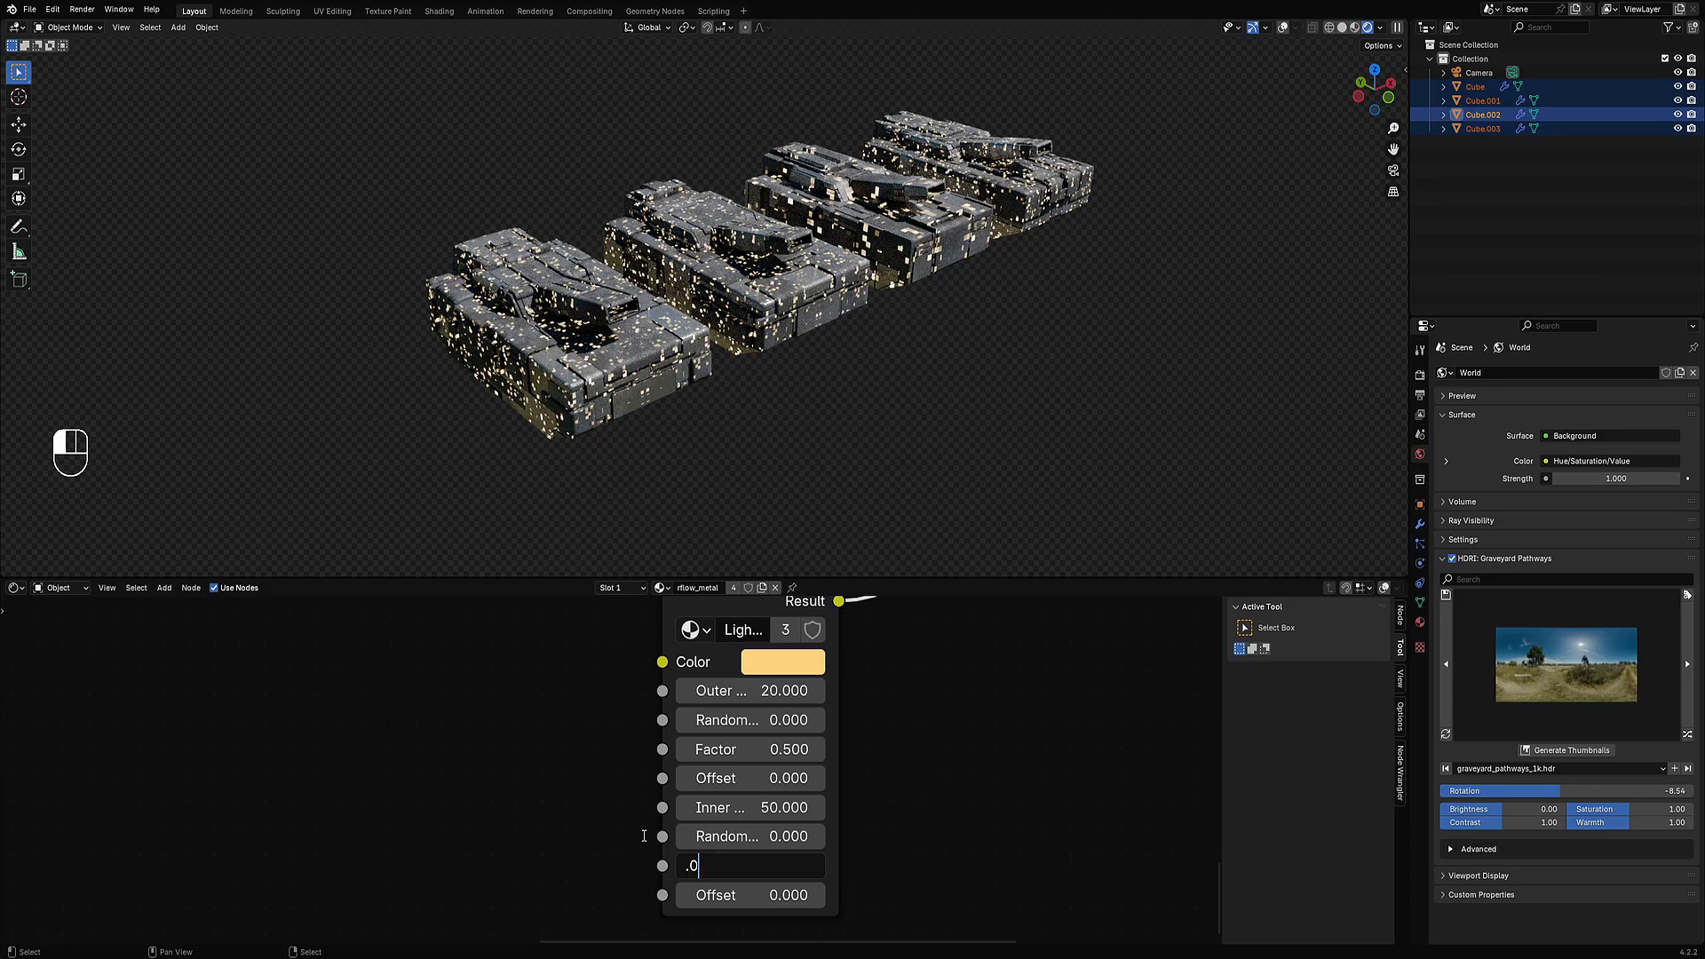
pyautogui.write('4')
pyautogui.press('Return')
pyautogui.moveTo(751, 391); pyautogui.dragTo(767, 428, button='middle')
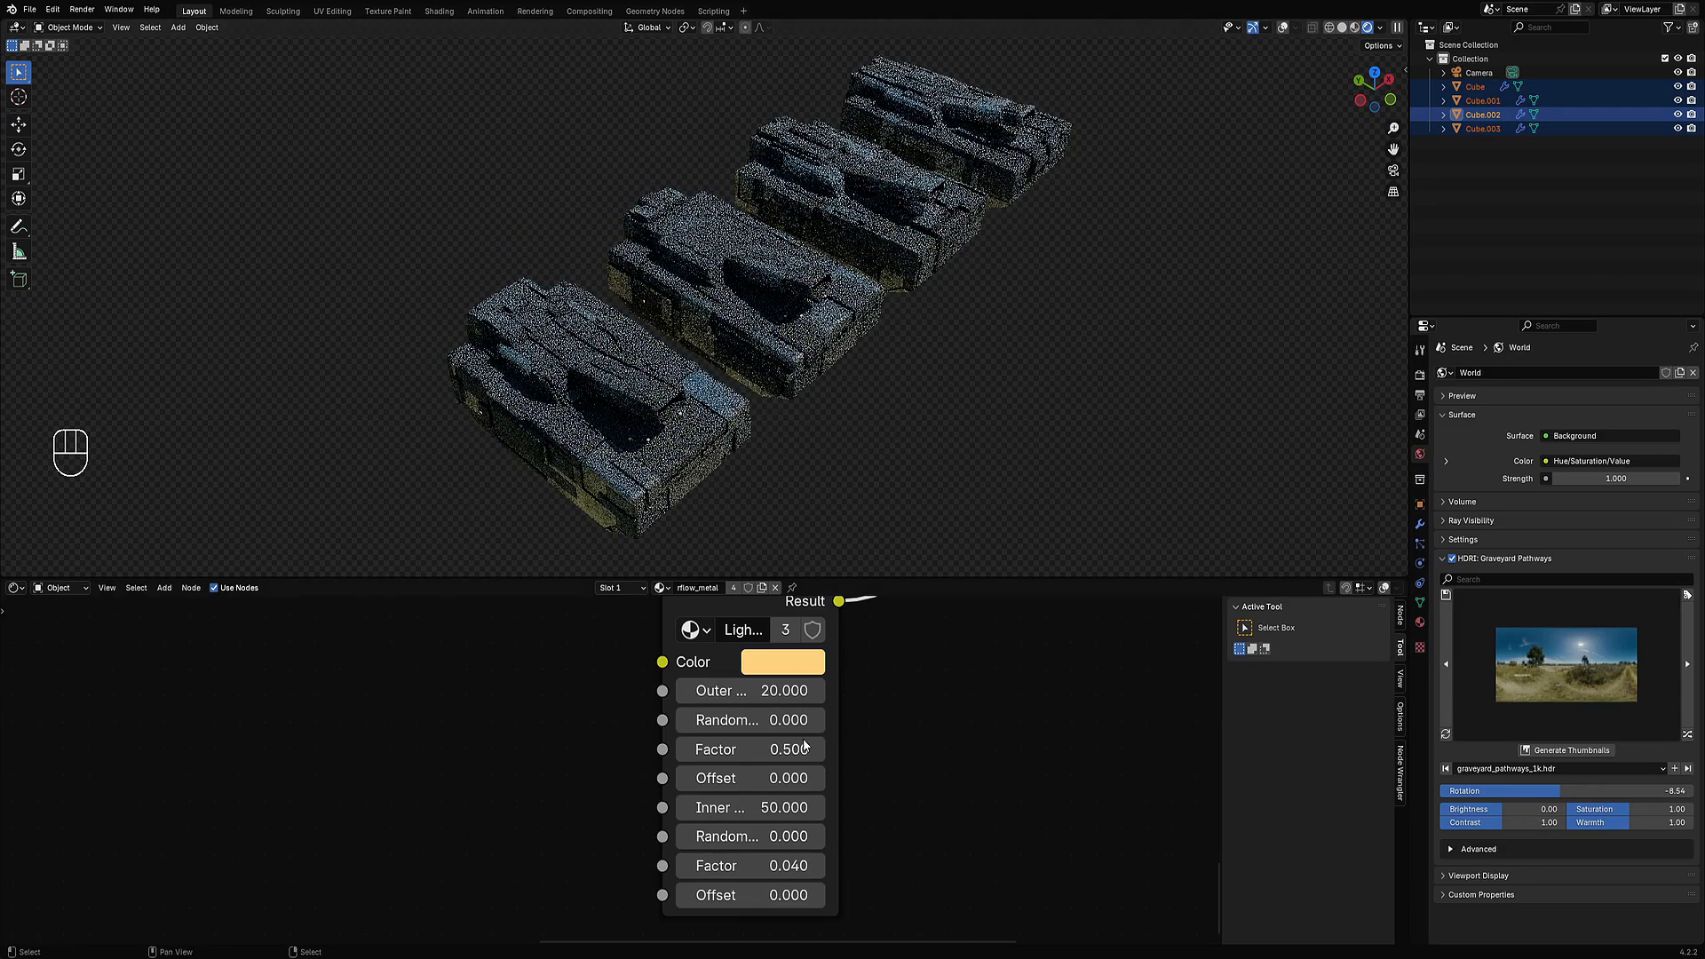
# Raise the inner Offset of the Lights_UV node to 1.2 and check the light placement around the tanks.
pyautogui.keyDown('ctrl'); pyautogui.scroll(1, 765, 905); pyautogui.keyUp('ctrl')
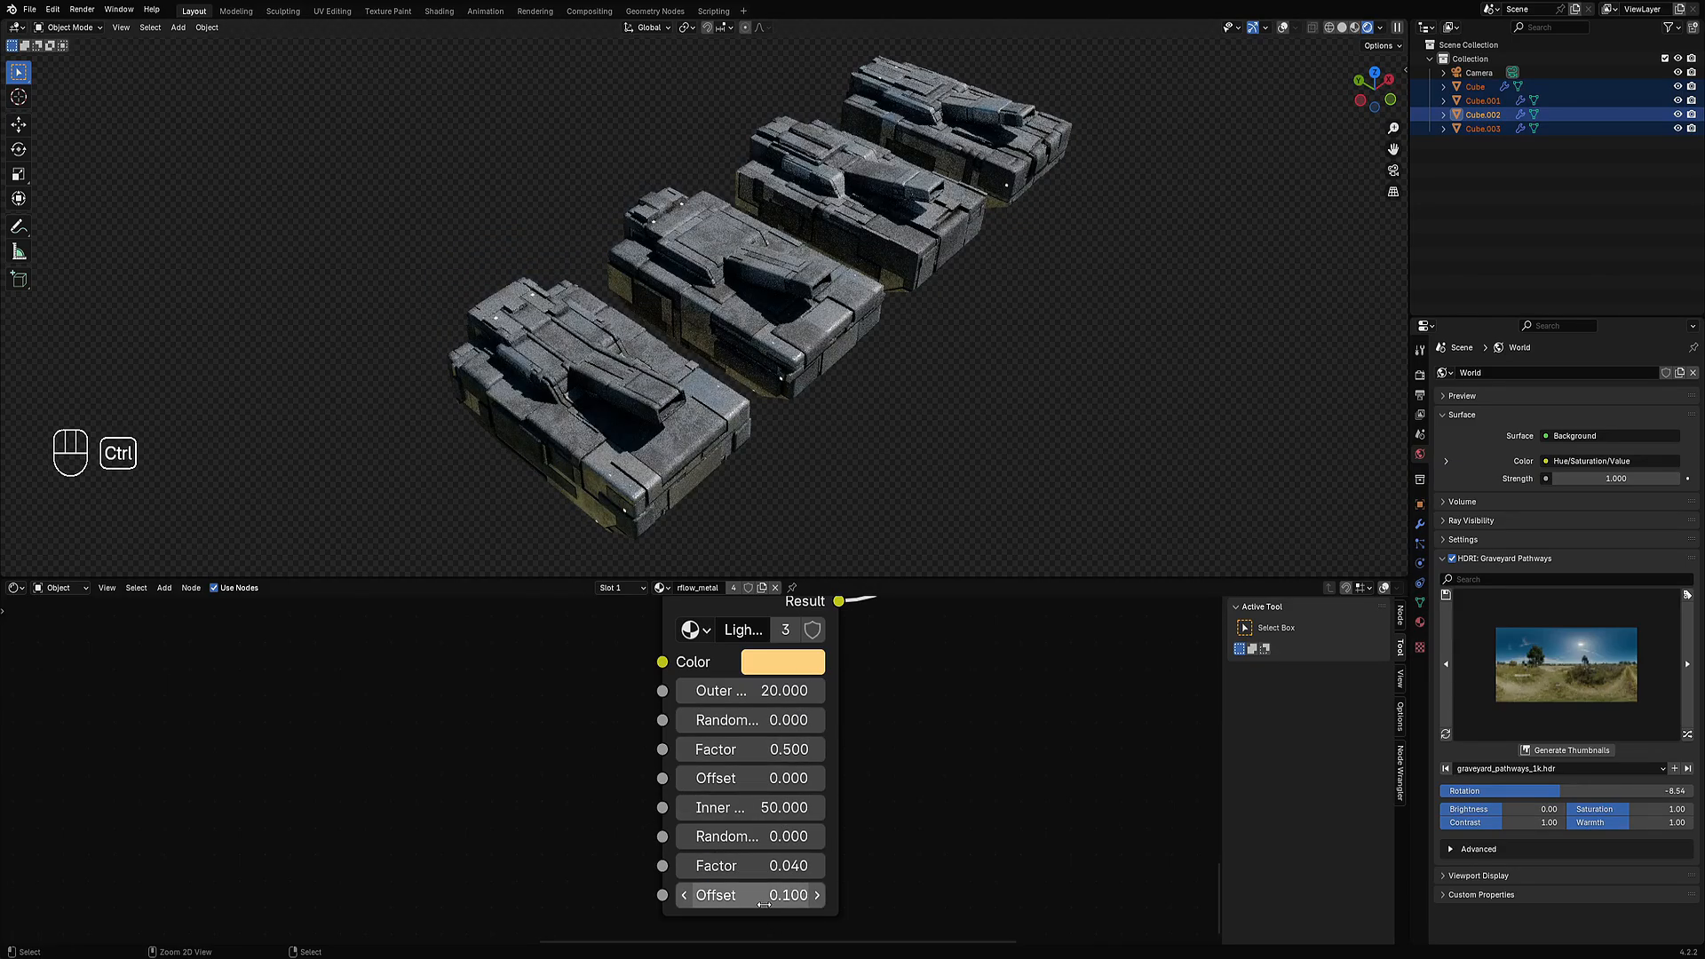
pyautogui.keyDown('ctrl'); pyautogui.scroll(4, 765, 905); pyautogui.keyUp('ctrl')
pyautogui.keyDown('ctrl'); pyautogui.scroll(3, 765, 905); pyautogui.keyUp('ctrl')
pyautogui.keyDown('ctrl'); pyautogui.scroll(3, 764, 905); pyautogui.keyUp('ctrl')
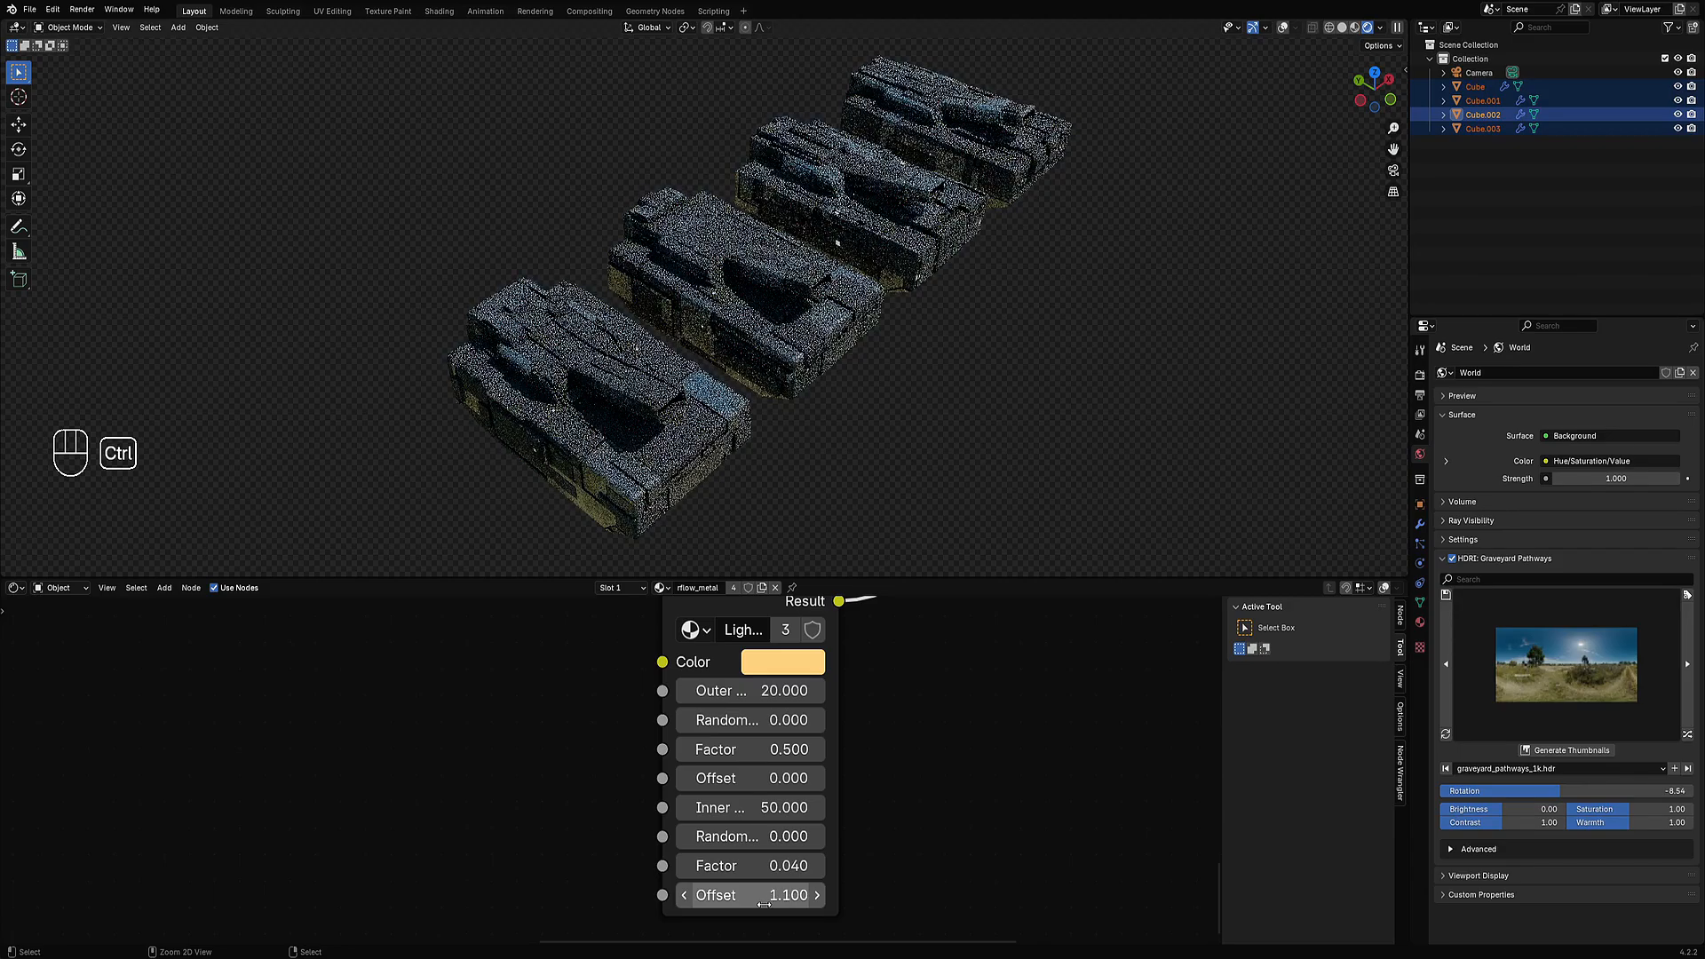
pyautogui.moveTo(773, 231); pyautogui.dragTo(761, 267, button='middle')
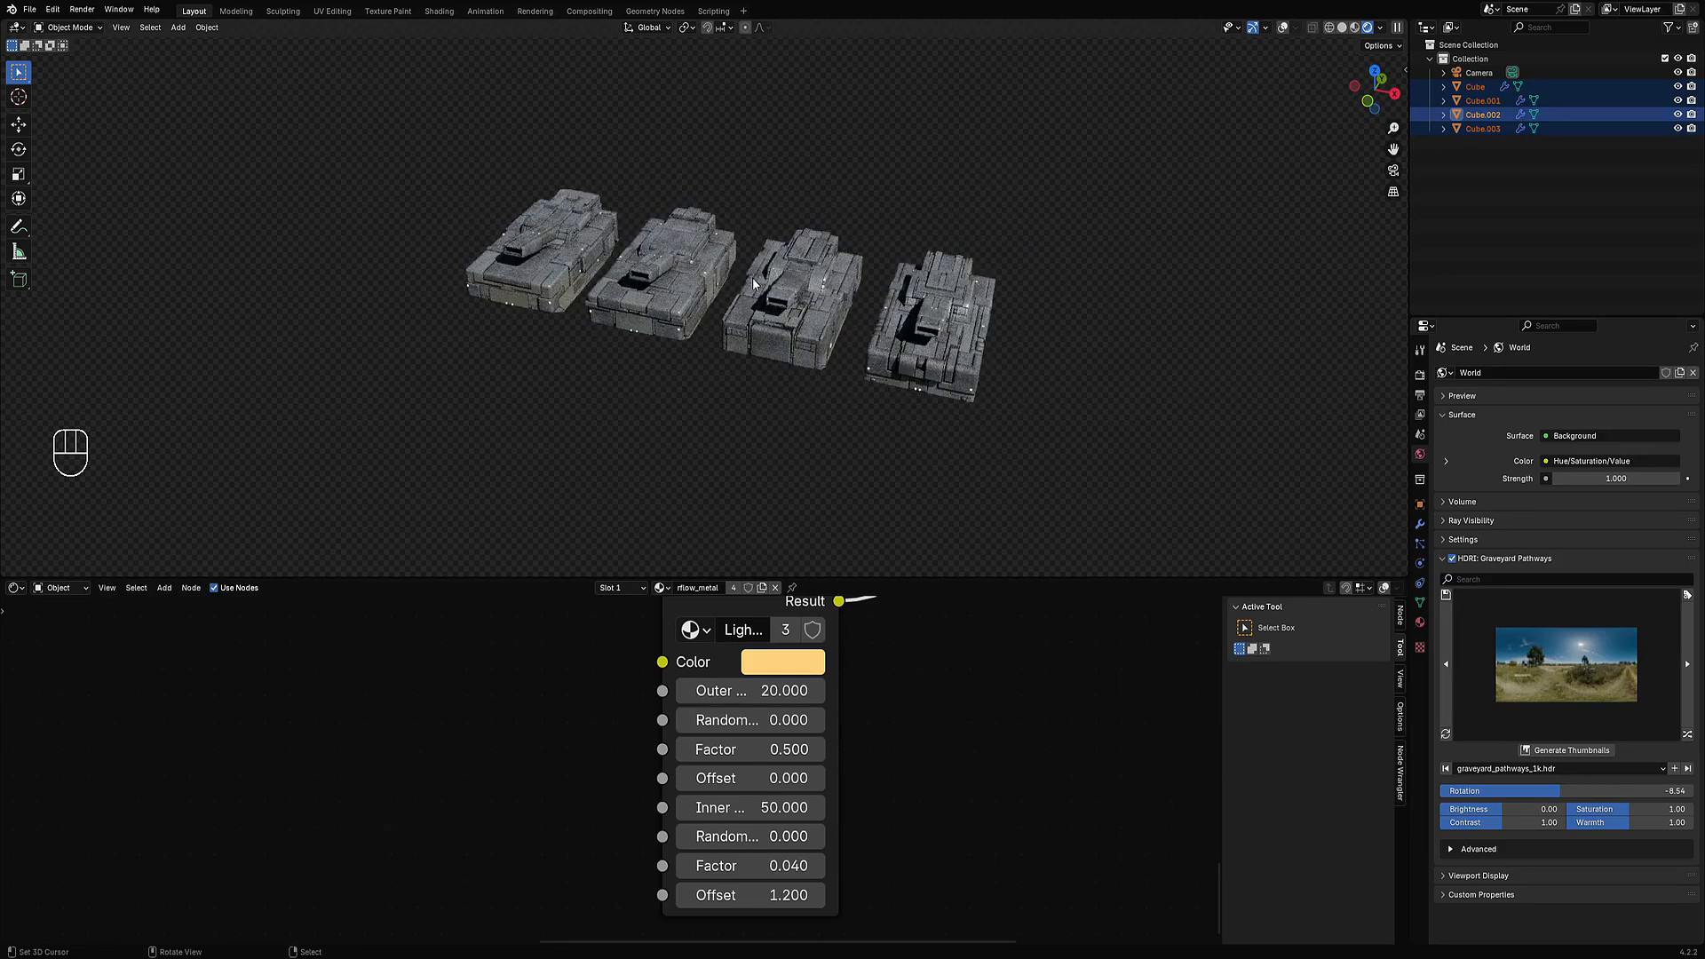
pyautogui.moveTo(840, 345); pyautogui.dragTo(940, 349, button='middle')
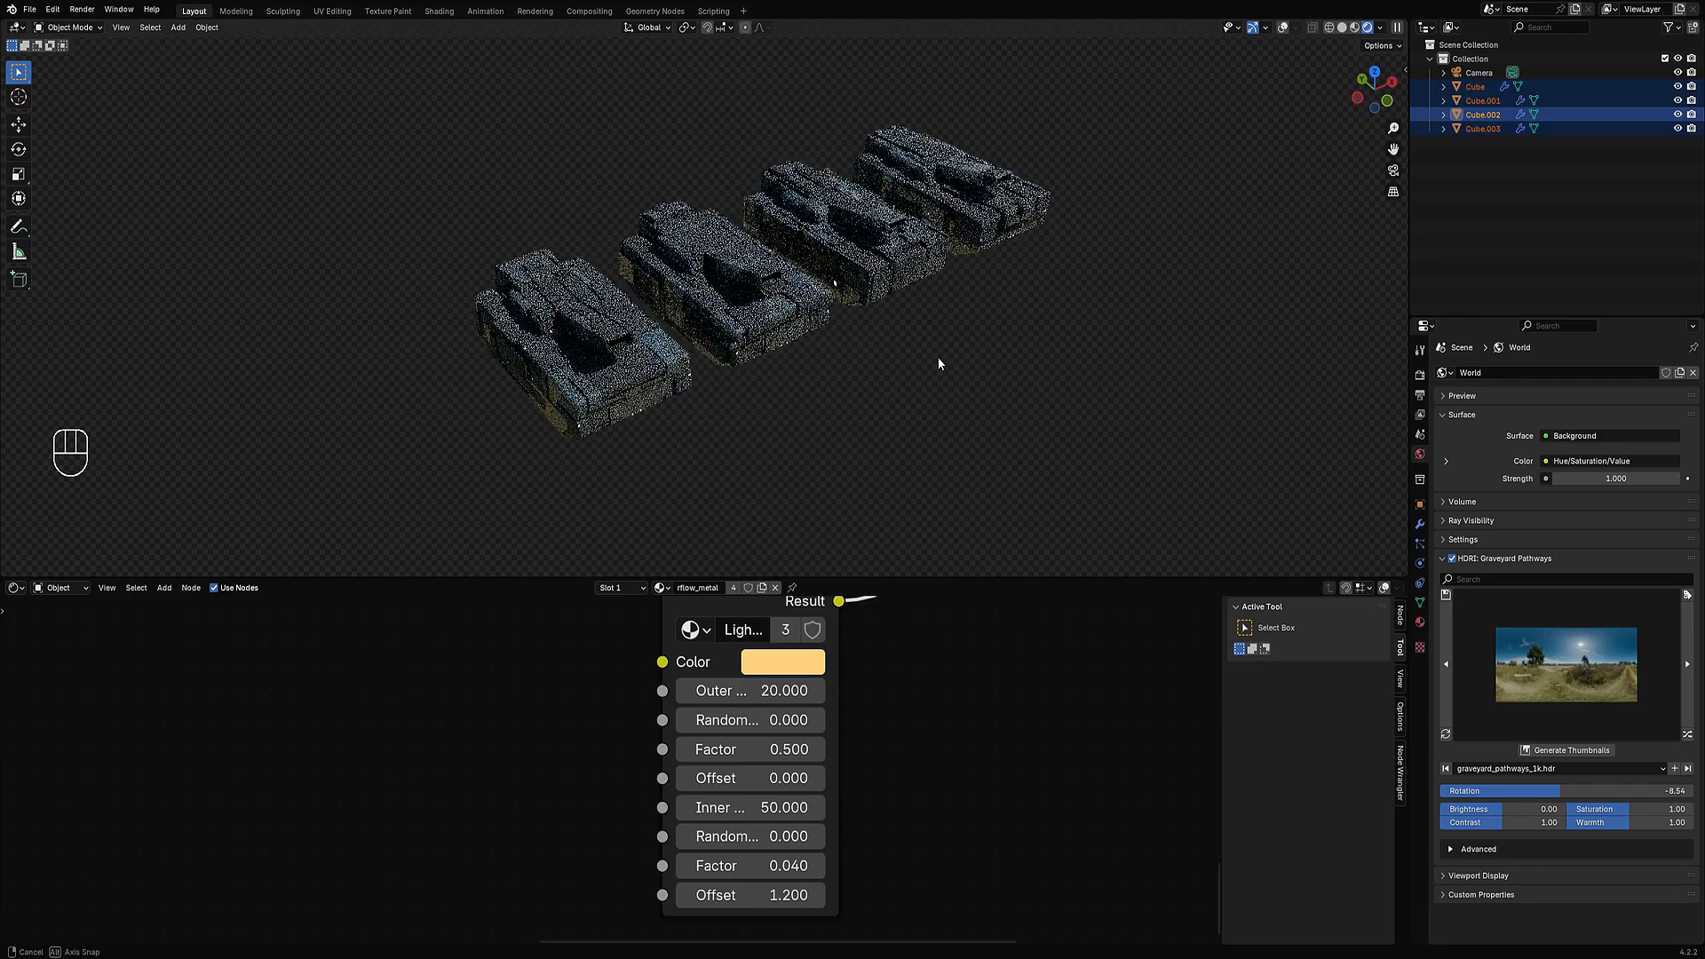
# Switch the viewport to solid shading in top view and save the file.
pyautogui.press('z')
pyautogui.click(989, 314)
pyautogui.moveTo(989, 314)
pyautogui.keyDown('alt'); pyautogui.mouseDown(button='middle')
pyautogui.moveTo(934, 409)
pyautogui.moveTo(941, 456)
pyautogui.moveTo(911, 280)
pyautogui.mouseUp(button='middle'); pyautogui.keyUp('alt')
pyautogui.hotkey('ctrl', 's')
# Try to move and rotate the Cube.003 tank out of the row.
pyautogui.click(910, 280)
pyautogui.press('g')
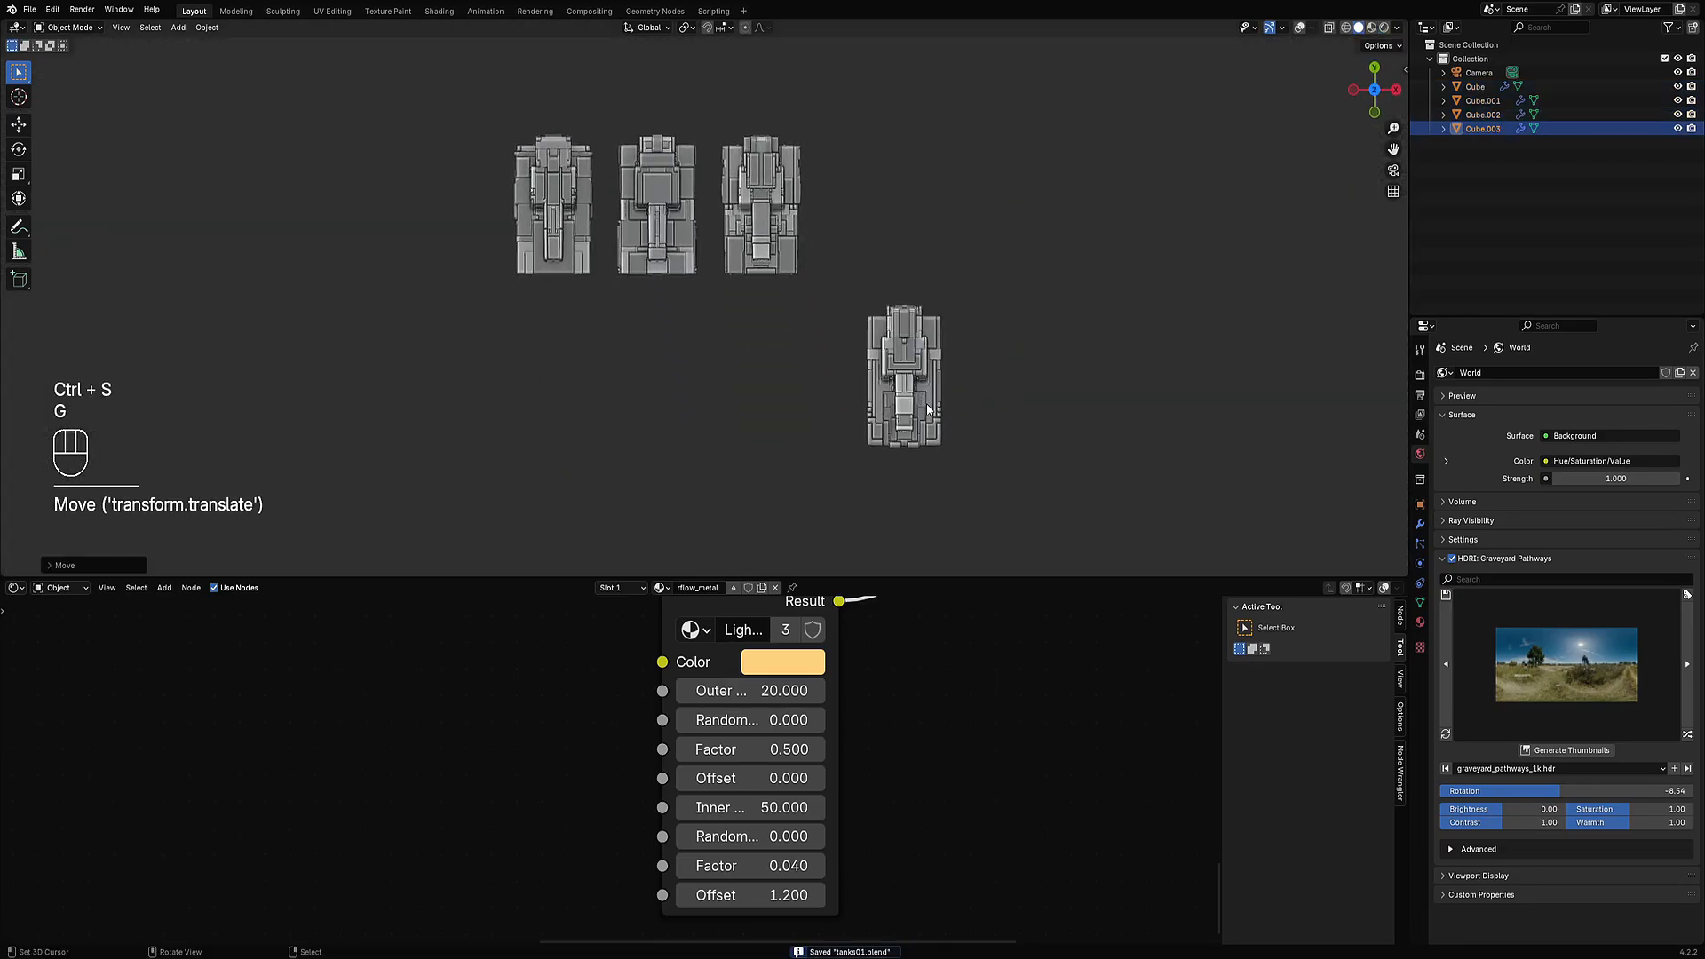
pyautogui.press('r')
pyautogui.hotkey('ctrl', 'z')
pyautogui.hotkey('ctrl', 'z')
pyautogui.moveTo(952, 407); pyautogui.dragTo(693, 401, button='middle')
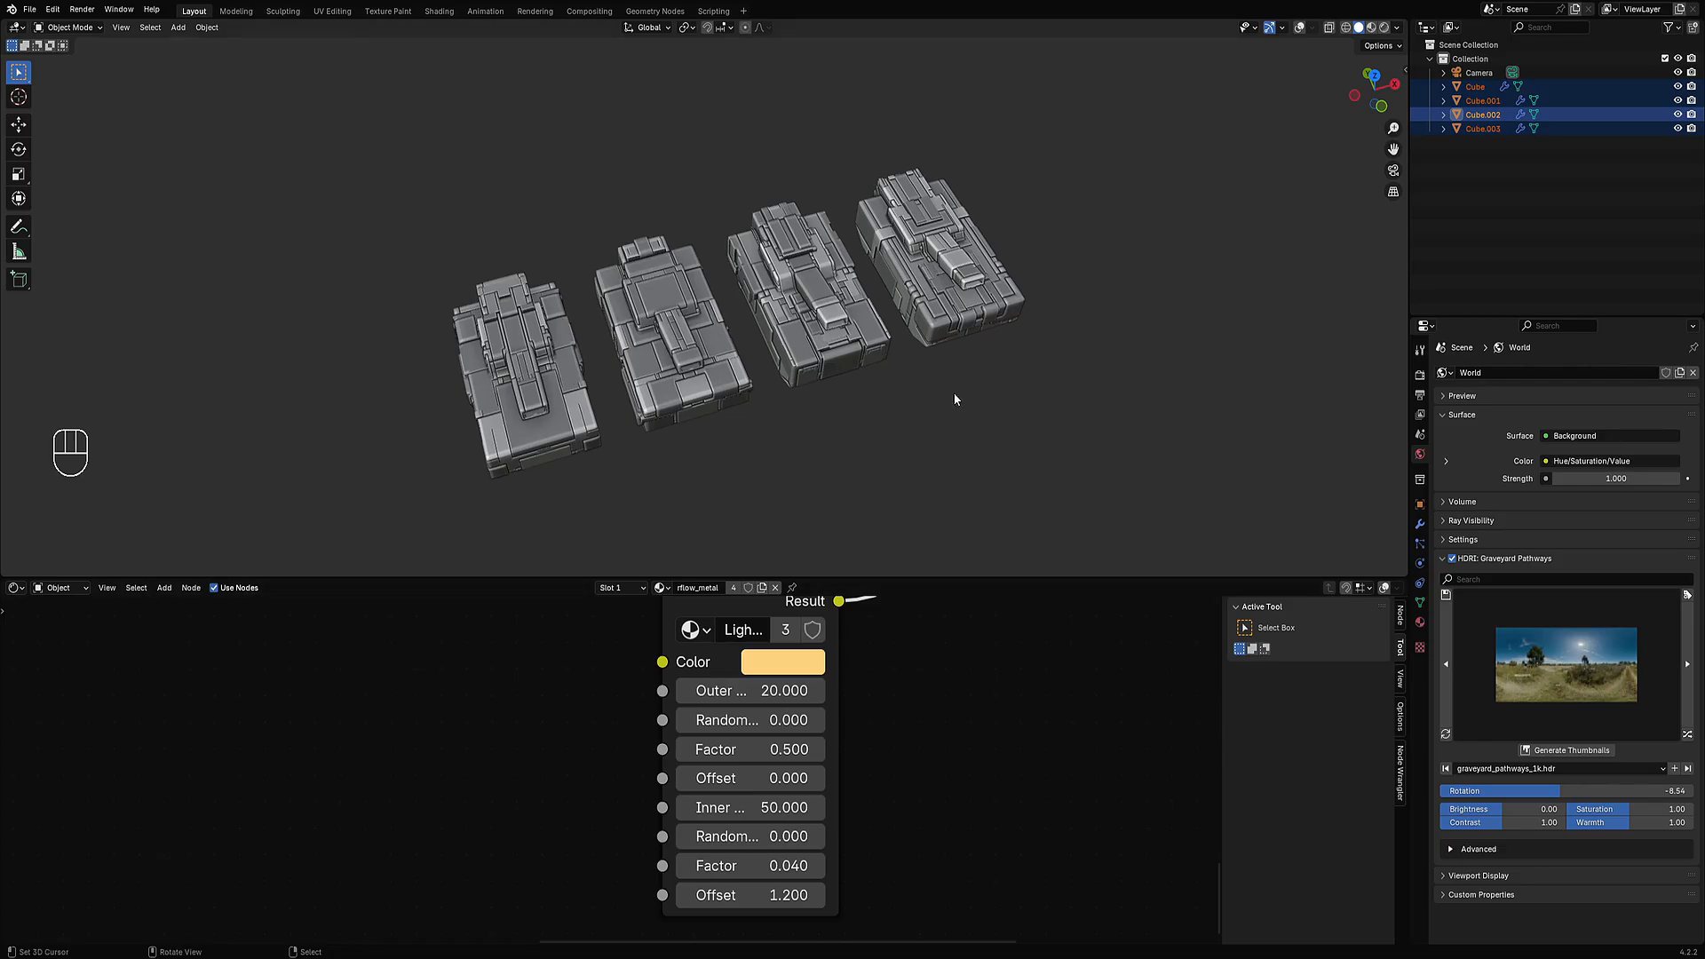
# Maximize the 3D viewport and show the overlays.
pyautogui.hotkey('ctrl', 'space')
pyautogui.hotkey('shift', 'alt', 'z')
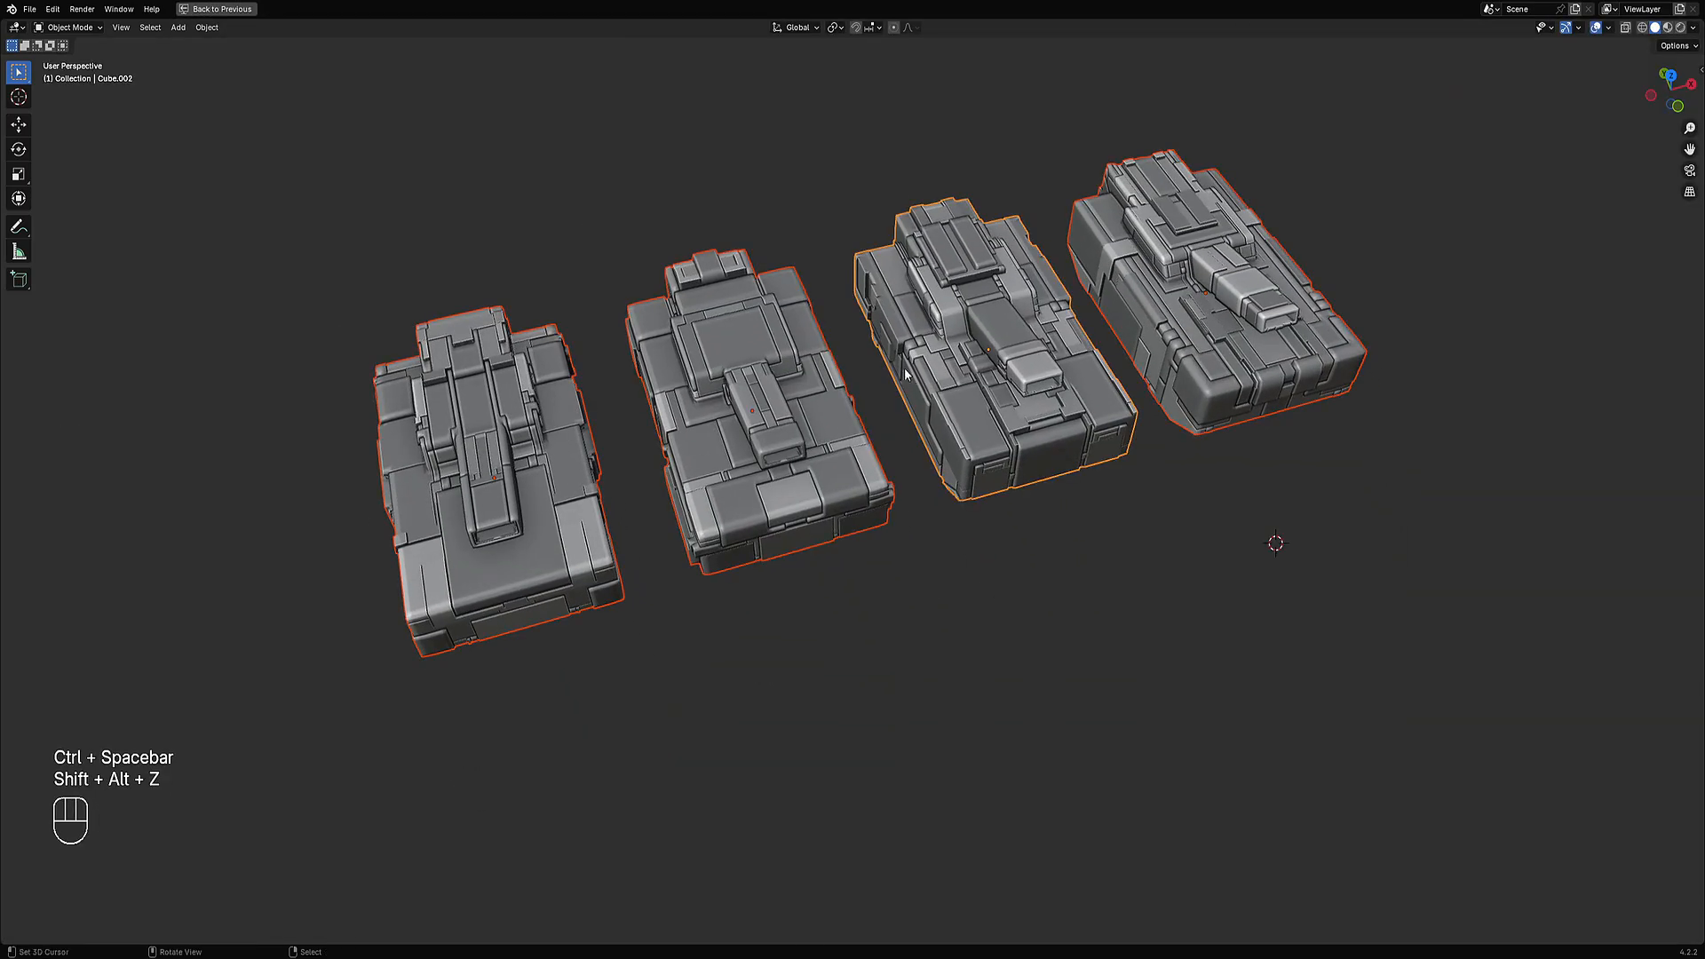
pyautogui.press('w')
pyautogui.moveTo(902, 368)
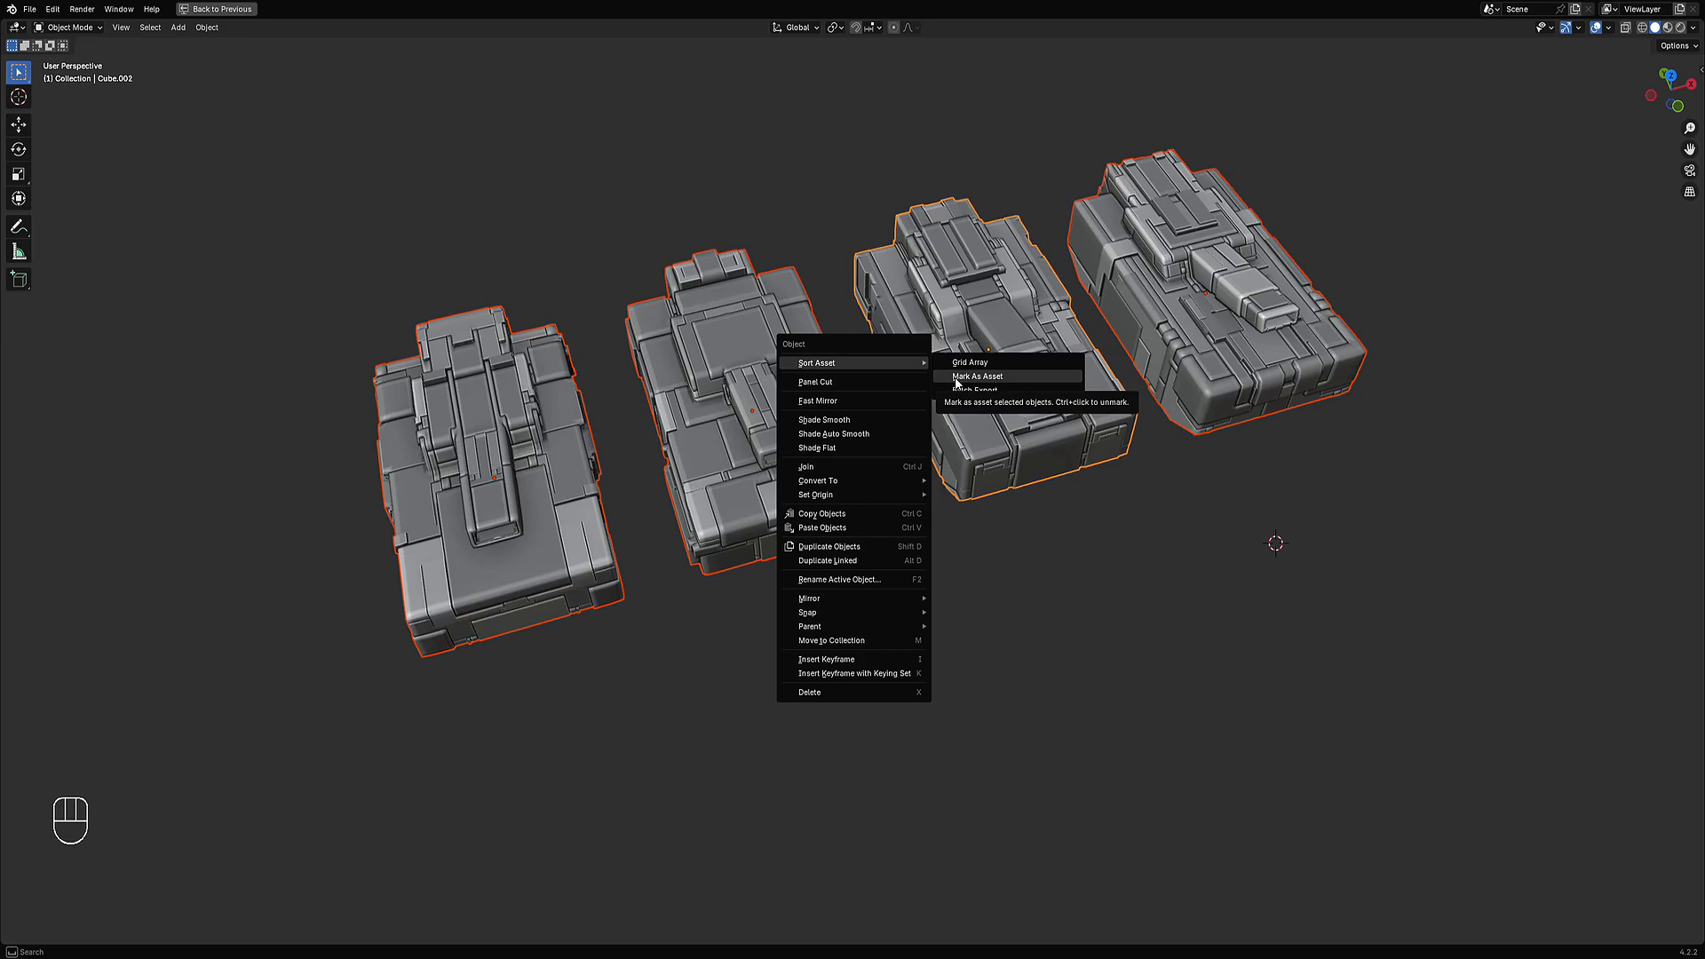
pyautogui.scroll(-2, 1218, 270)
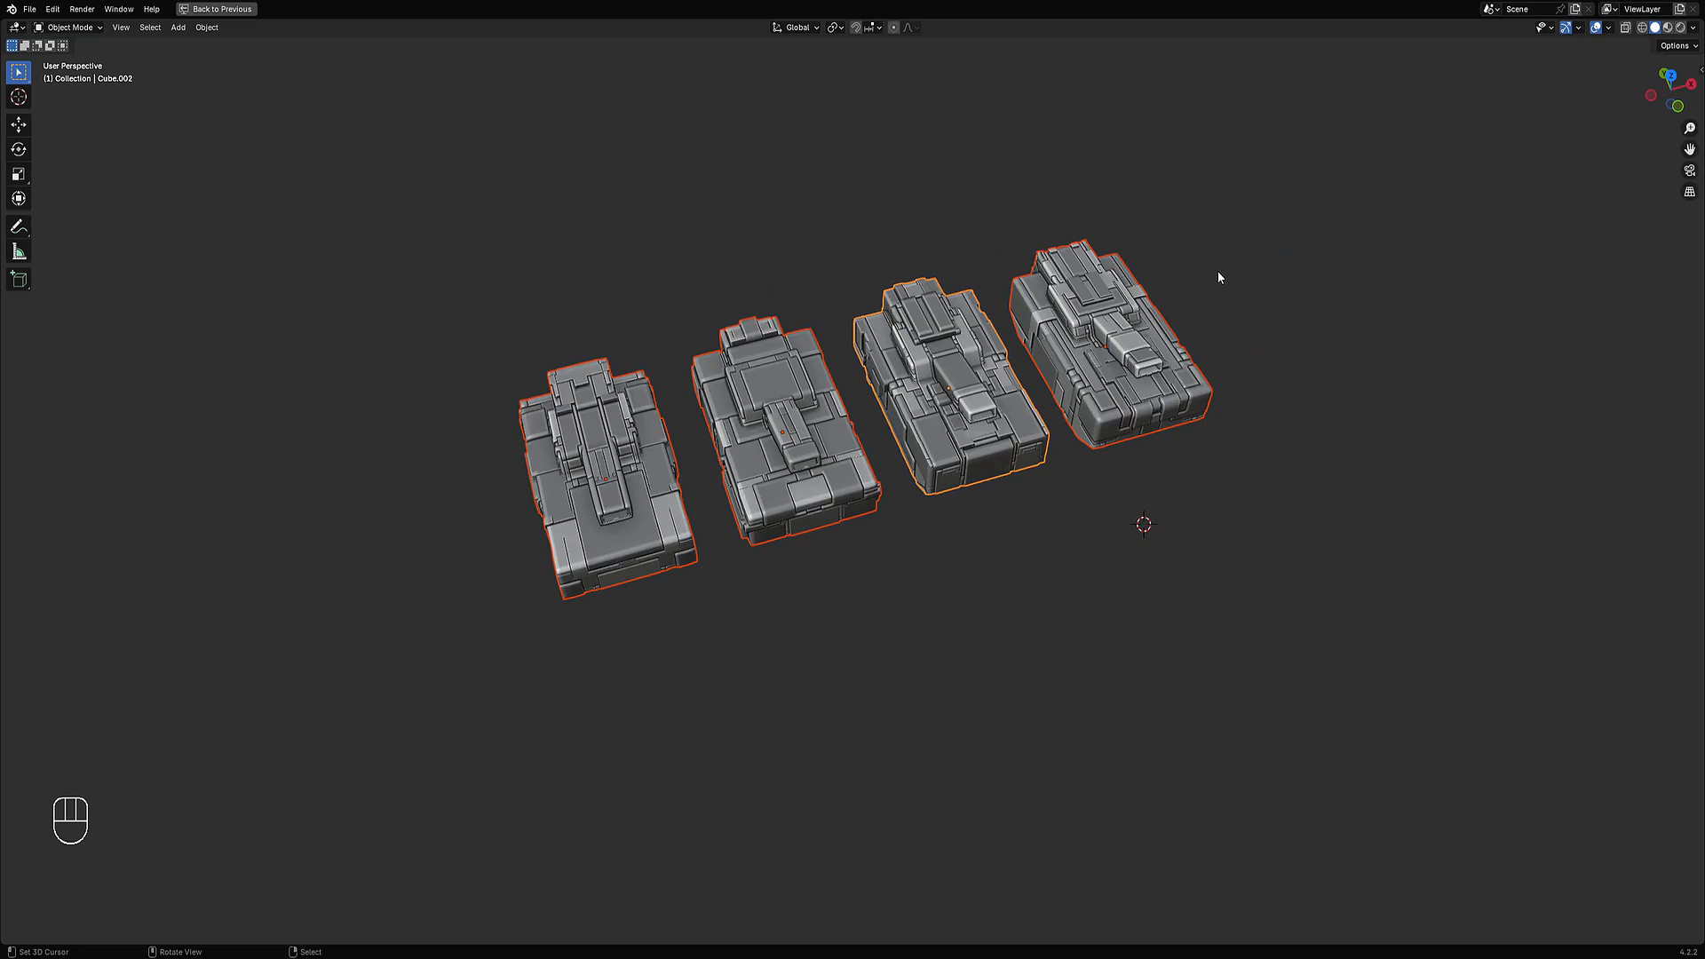
pyautogui.press('n')
pyautogui.press('n')
pyautogui.moveTo(973, 461); pyautogui.dragTo(1070, 435, button='middle')
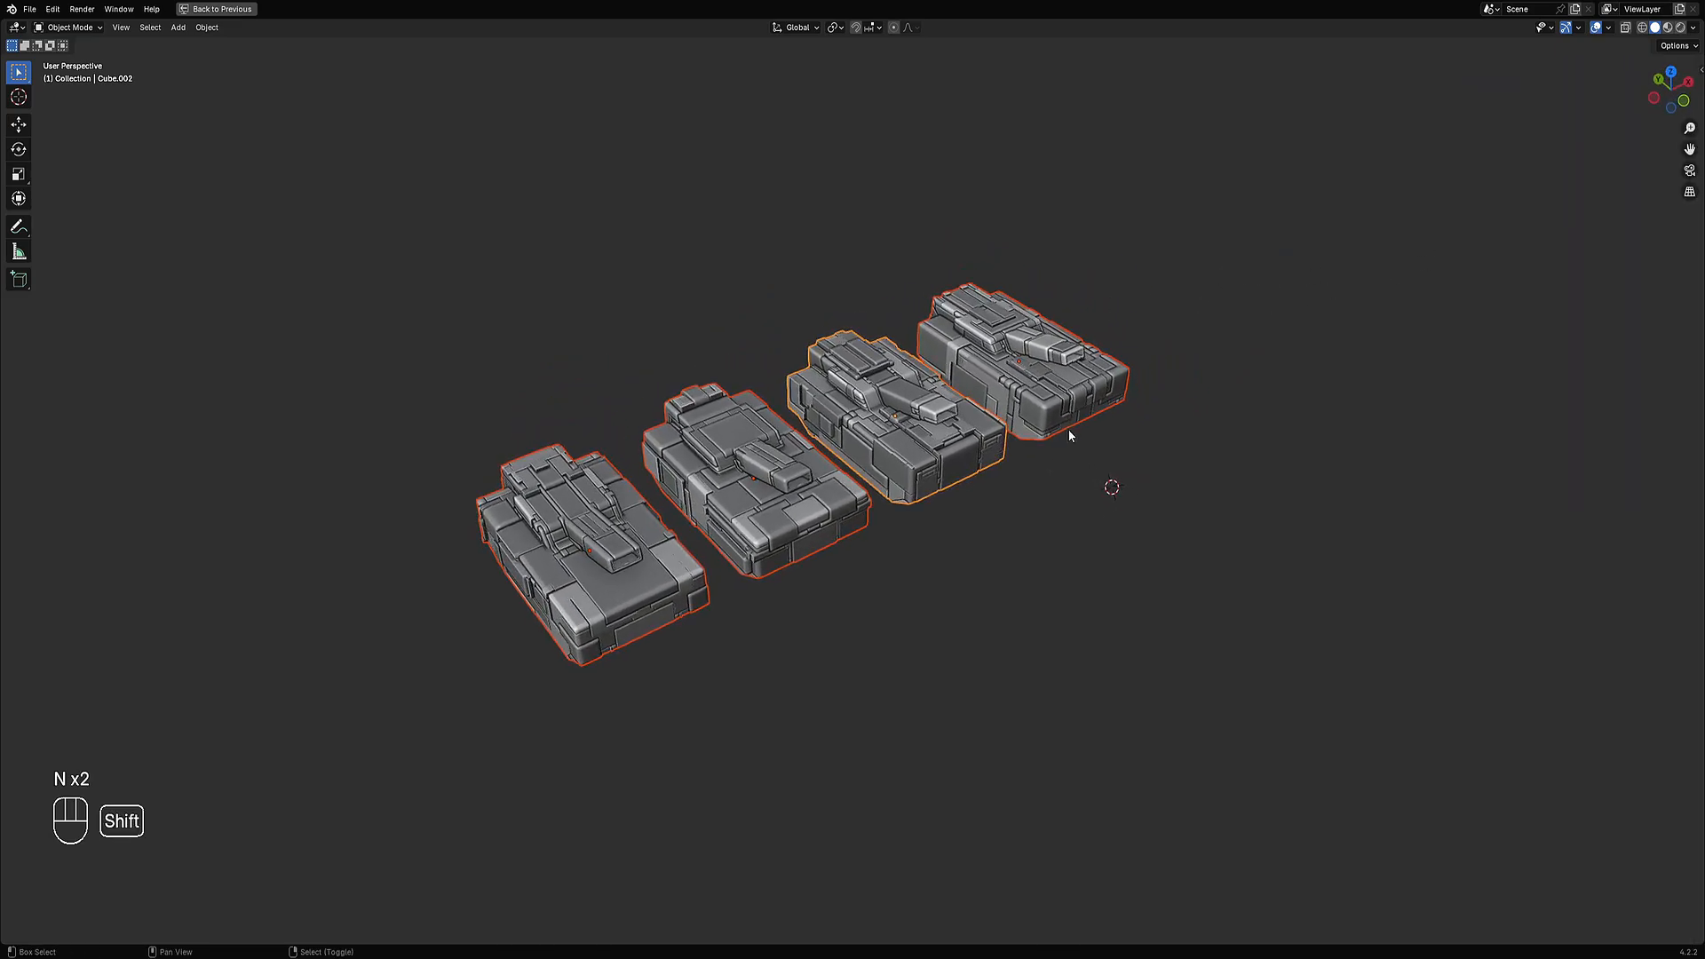
# Try to arrange the four selected tanks with Grid Array using the -X +Y location.
pyautogui.press('w')
pyautogui.moveTo(1019, 348)
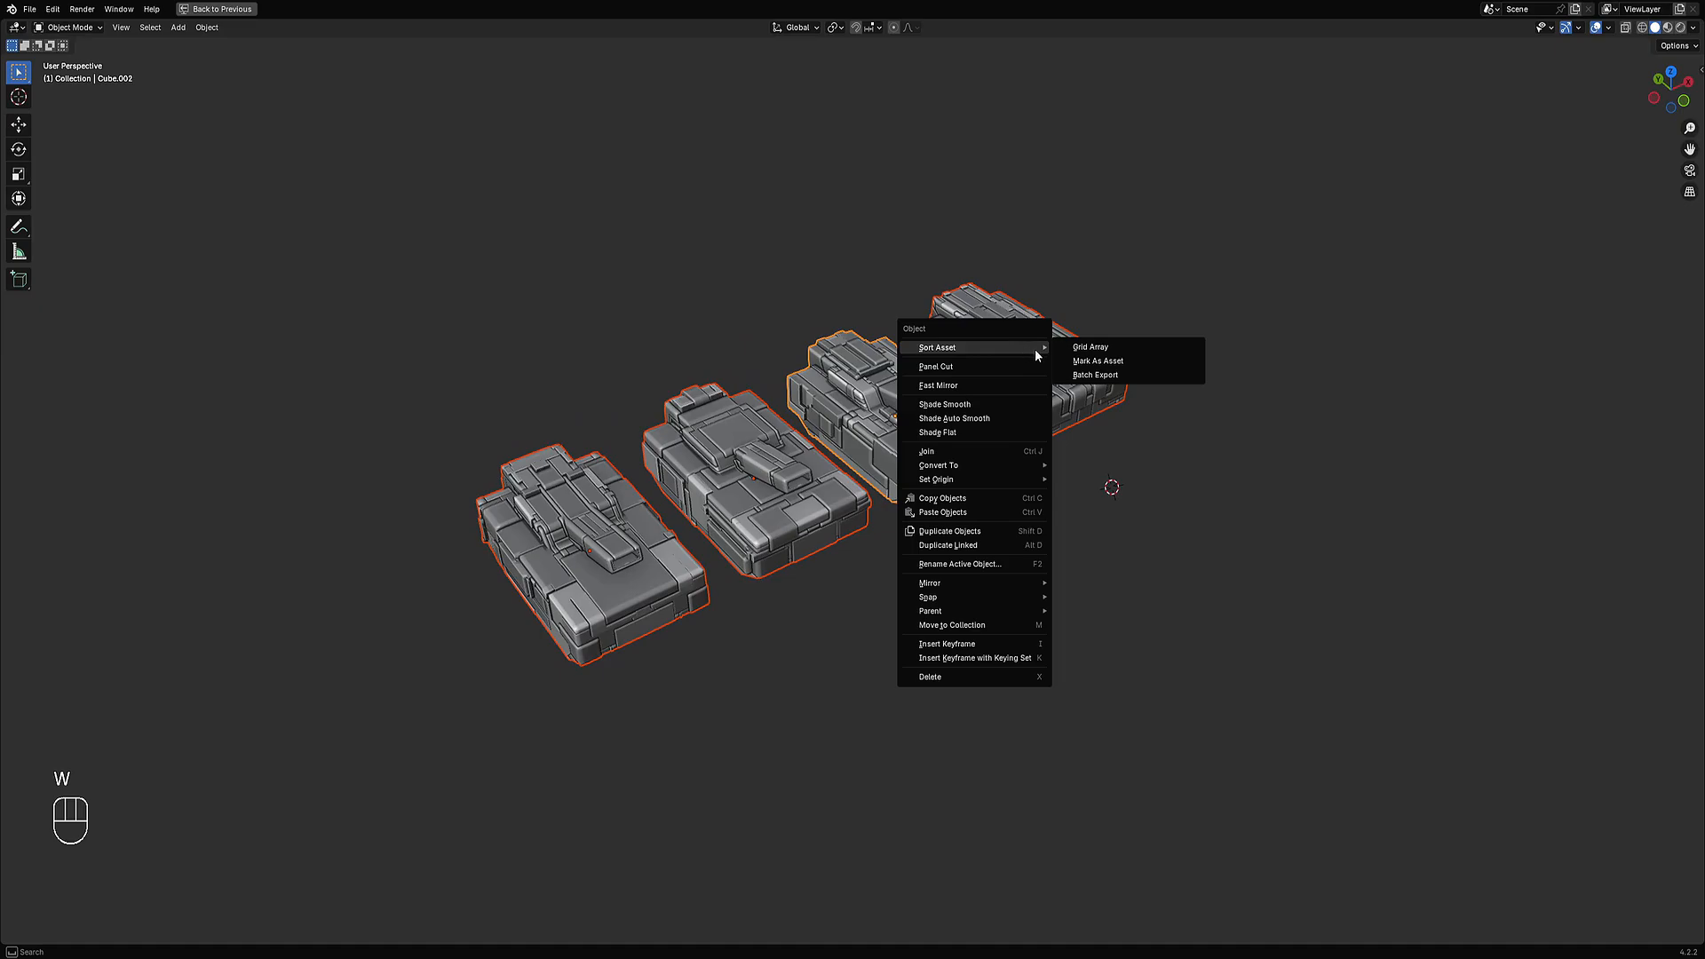
pyautogui.click(1089, 348)
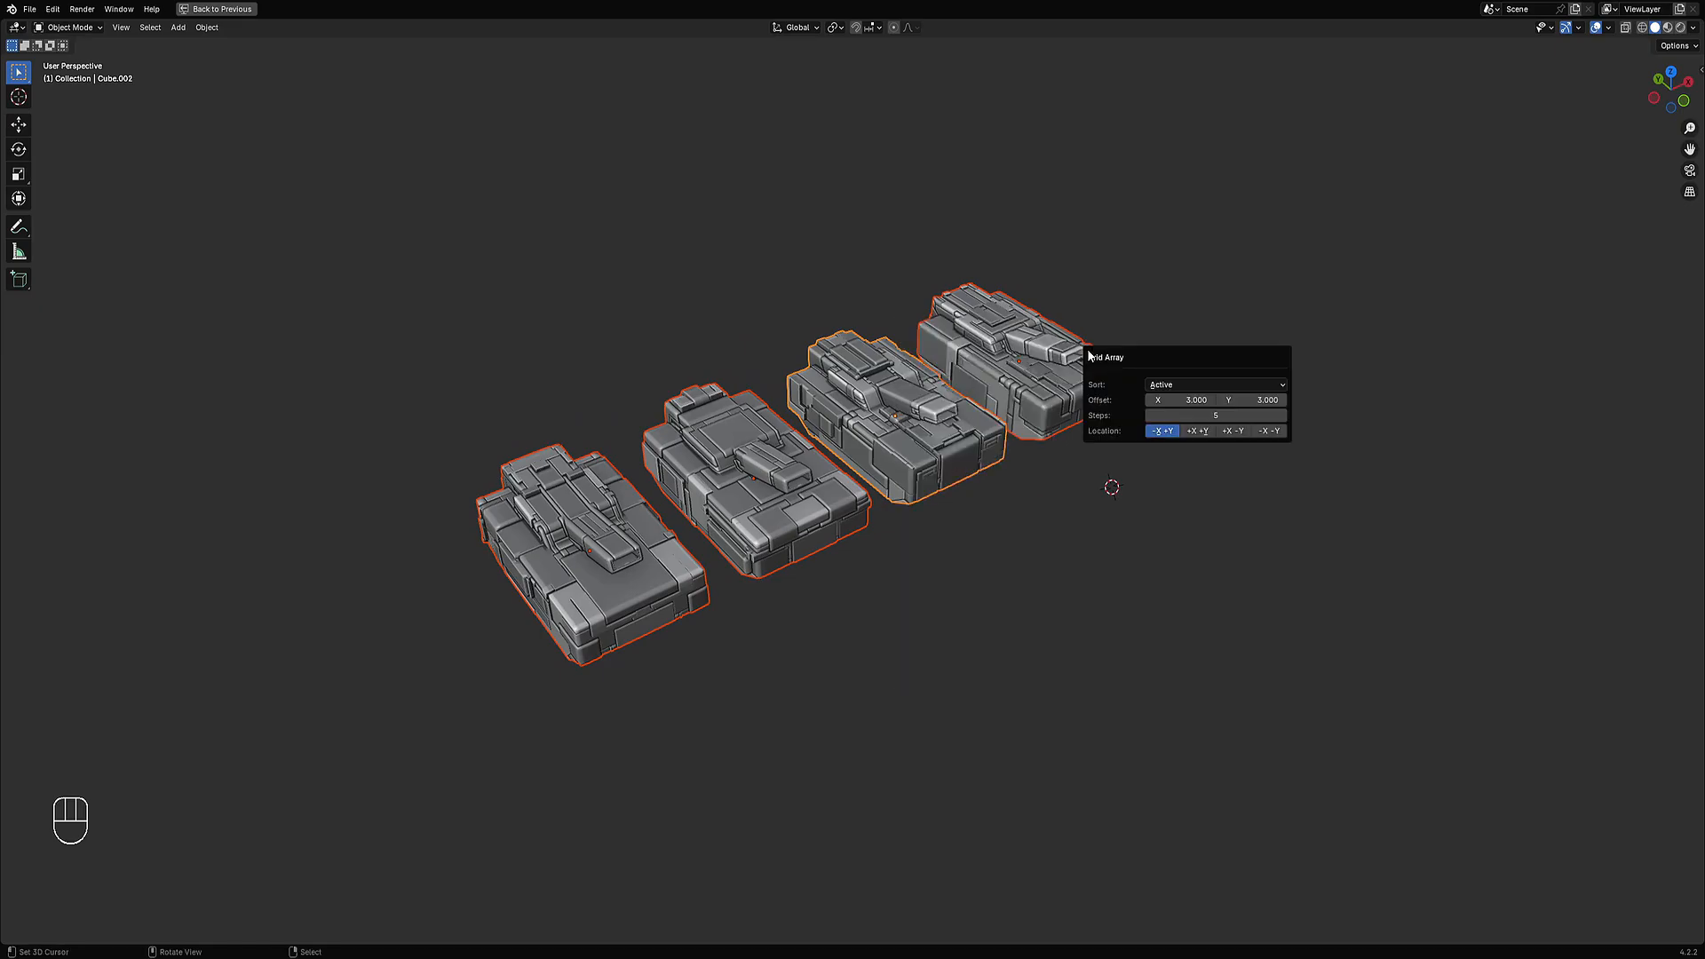
pyautogui.click(1154, 430)
pyautogui.scroll(-5, 791, 456)
pyautogui.scroll(4, 963, 444)
pyautogui.moveTo(969, 432); pyautogui.dragTo(975, 525, button='middle')
pyautogui.hotkey('ctrl', 'z')
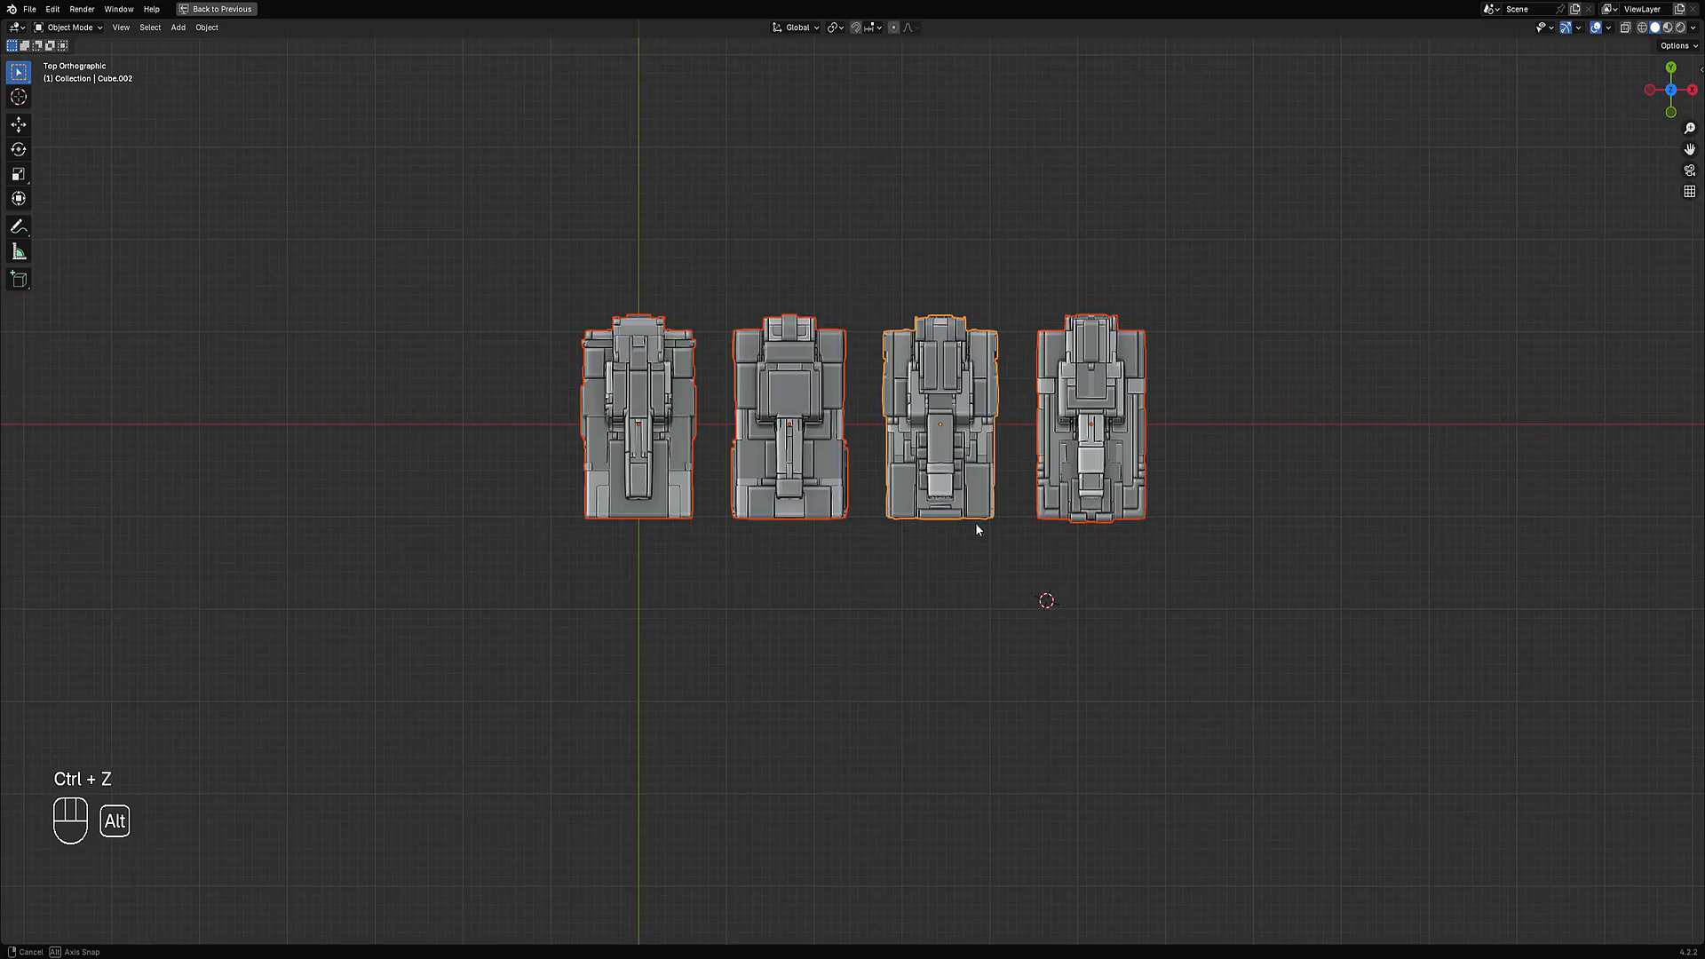
# Select the Cube.003 tank, move it toward negative Y out of the row and rotate it diagonally.
pyautogui.rightClick(1099, 485)
pyautogui.keyDown('shift'); pyautogui.moveTo(1098, 486); pyautogui.dragTo(1078, 432, button='middle'); pyautogui.keyUp('shift')
pyautogui.press('g')
pyautogui.click(1111, 591)
pyautogui.press('r')
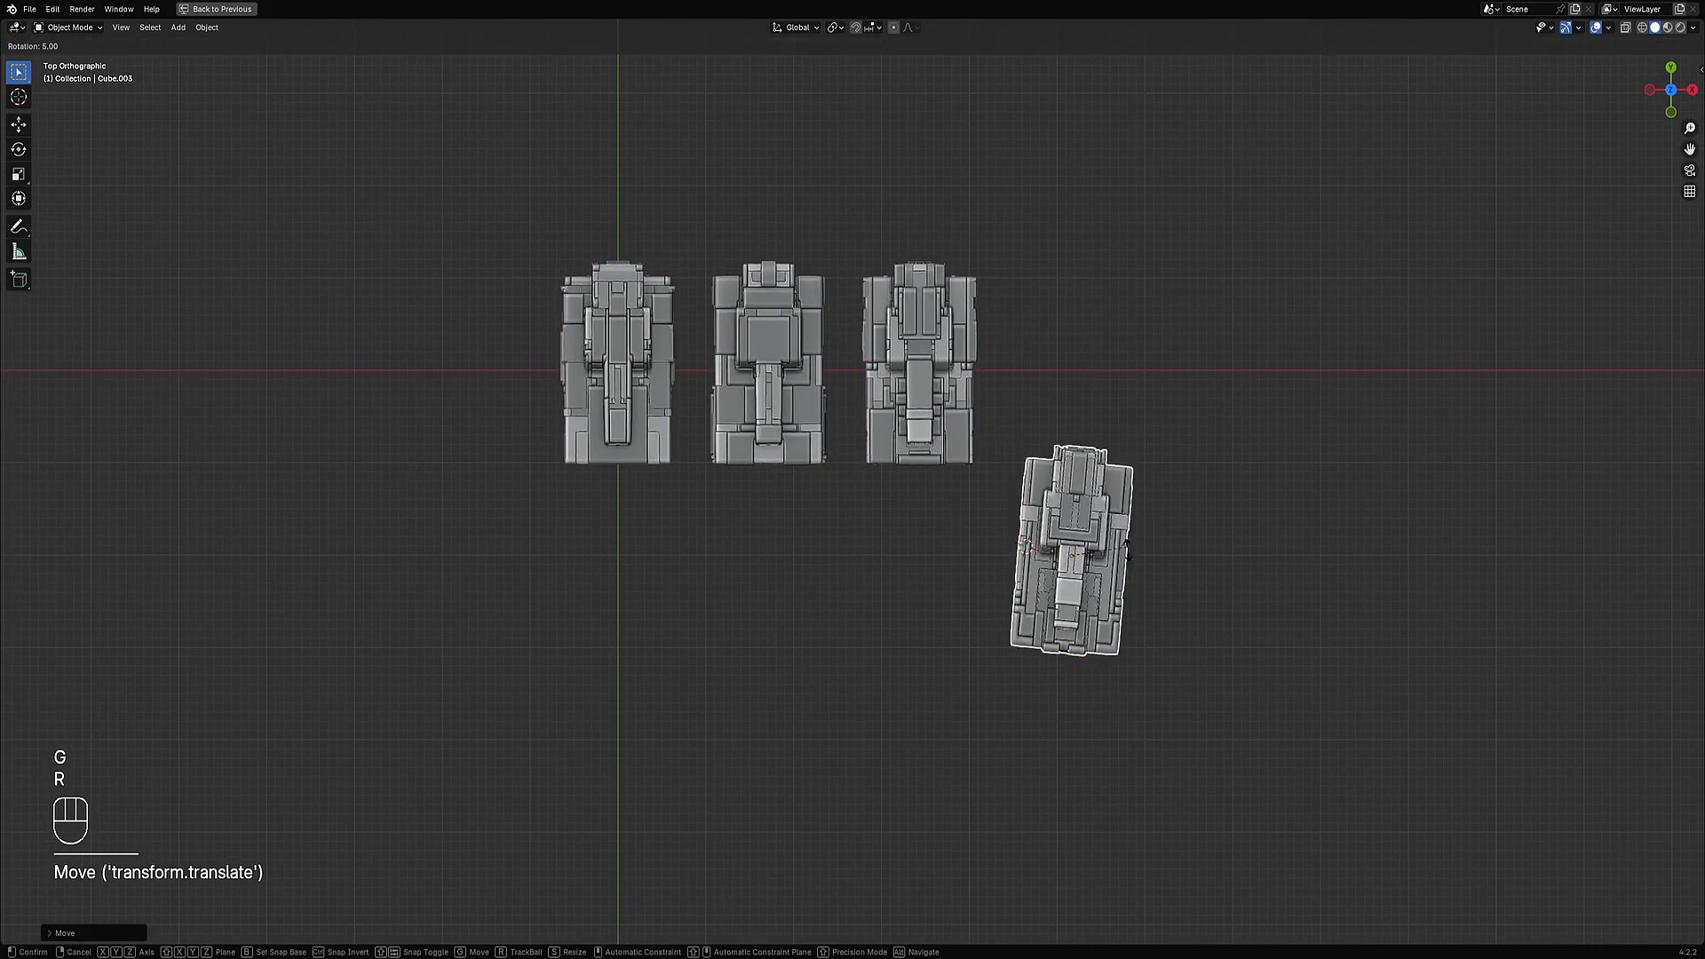
pyautogui.click(1125, 616)
# Move the Cube.001 tank well below the first tank in top view and rotate it so its barrel points diagonally inward.
pyautogui.click(735, 408)
pyautogui.press('g')
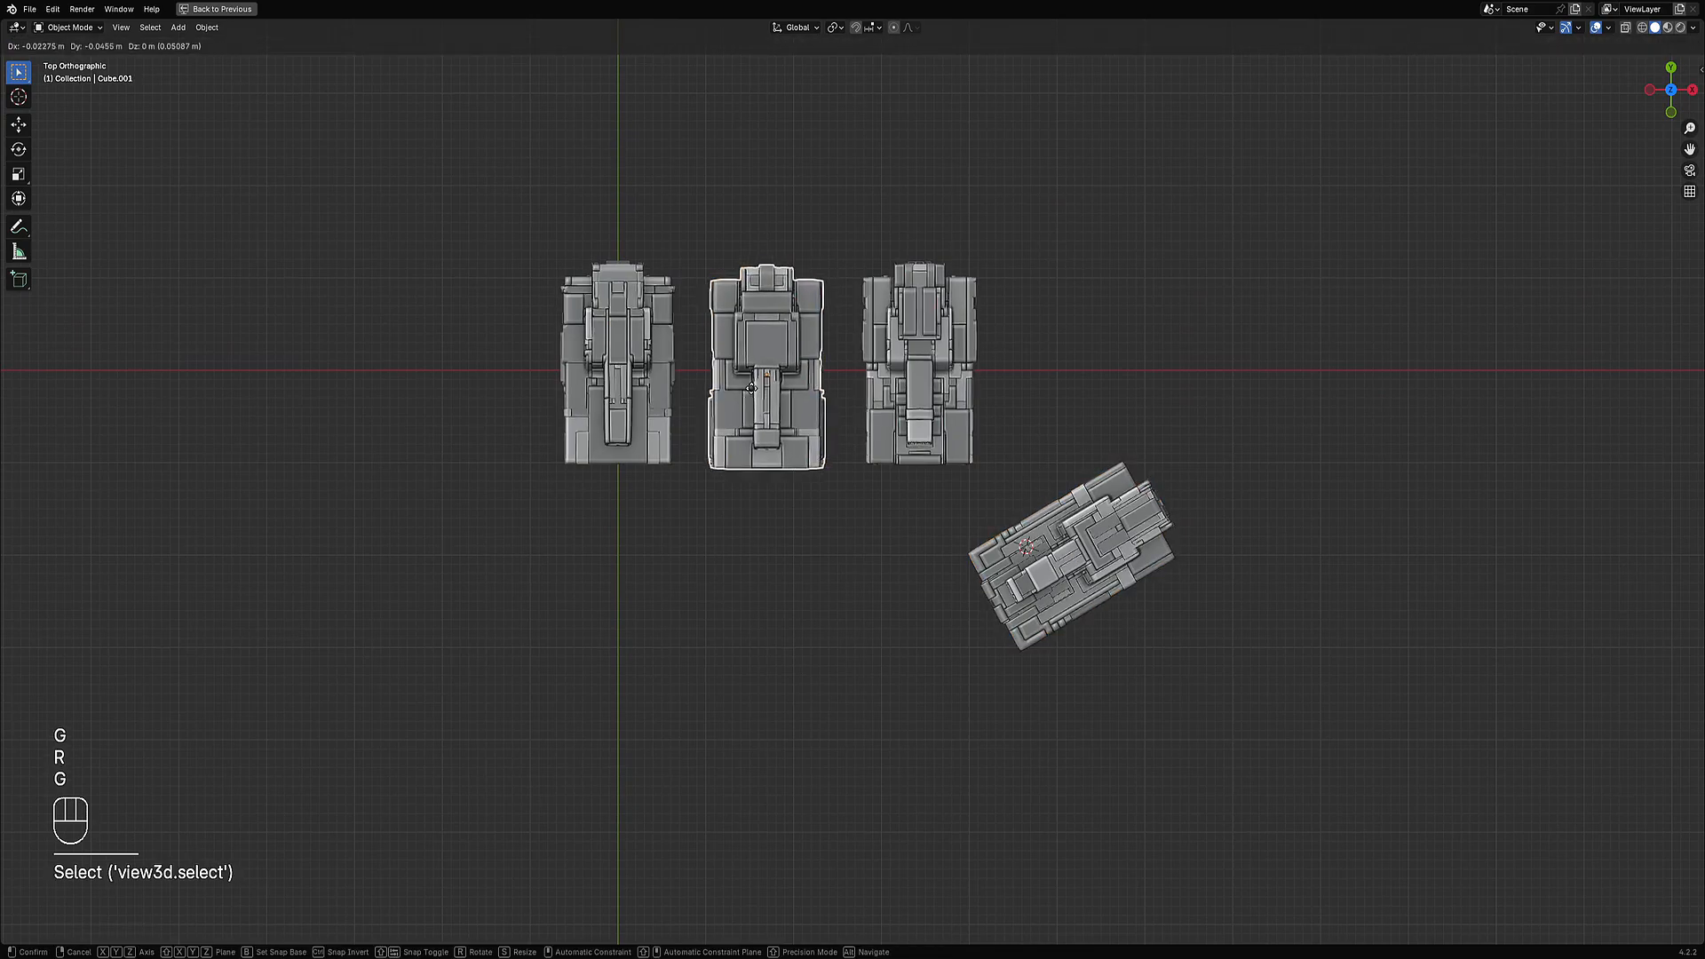
pyautogui.click(670, 662)
pyautogui.press('r')
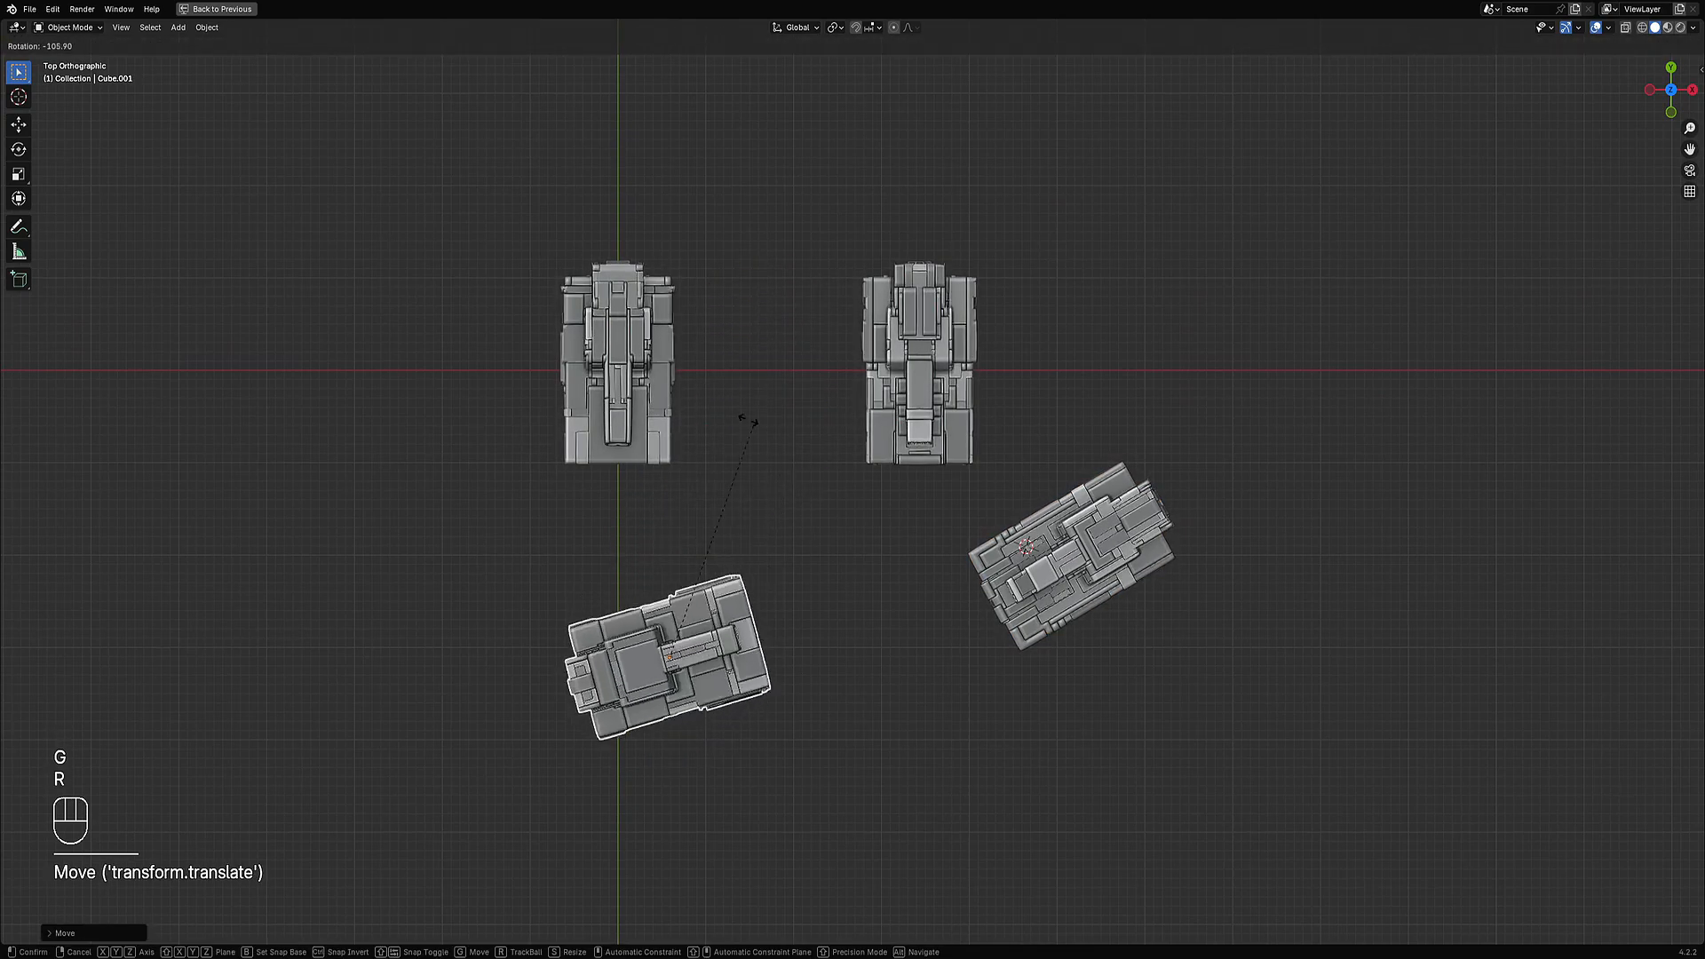
pyautogui.click(762, 419)
# Move the Cube.002 tank toward the middle of the group, rotate it diagonally and fine-tune its position.
pyautogui.click(924, 382)
pyautogui.press('g')
pyautogui.click(848, 416)
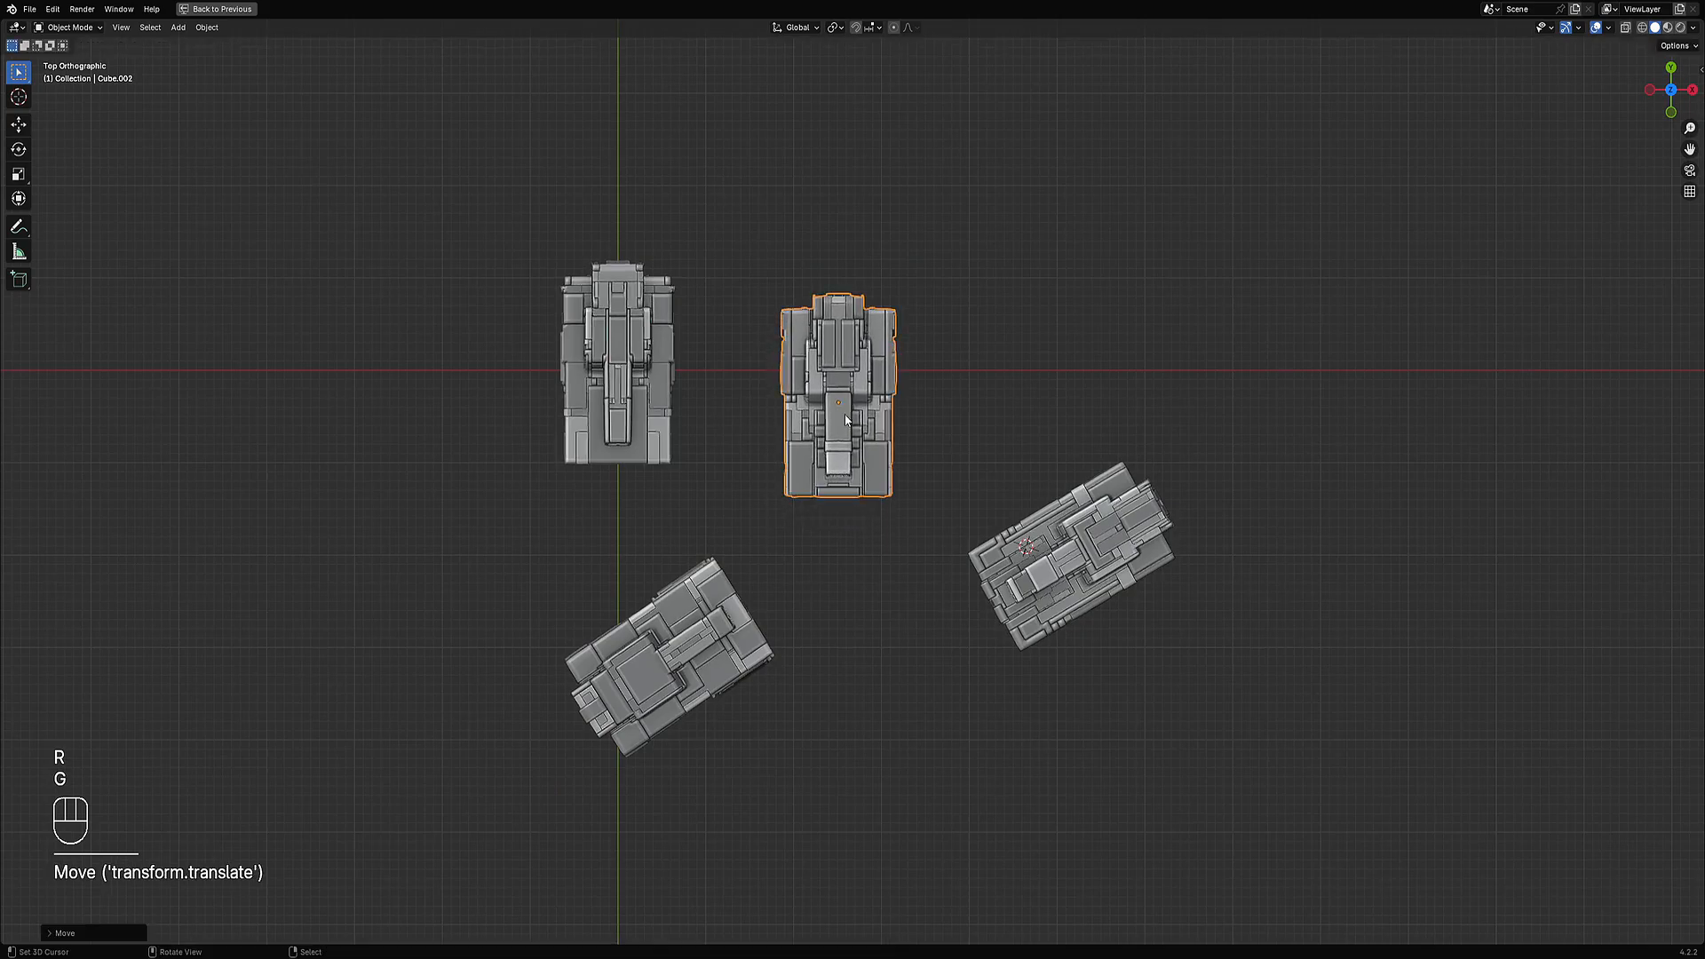
pyautogui.press('r')
pyautogui.click(921, 472)
pyautogui.press('g')
pyautogui.click(824, 596)
# Check the new tank arrangement in rendered shading with overlays hidden, and return to solid shading.
pyautogui.moveTo(823, 596)
pyautogui.mouseDown(button='middle')
pyautogui.moveTo(914, 480)
pyautogui.moveTo(982, 446)
pyautogui.moveTo(988, 403)
pyautogui.mouseUp(button='middle')
pyautogui.hotkey('shift', 'alt', 'z')
pyautogui.press('z')
pyautogui.click(1018, 358)
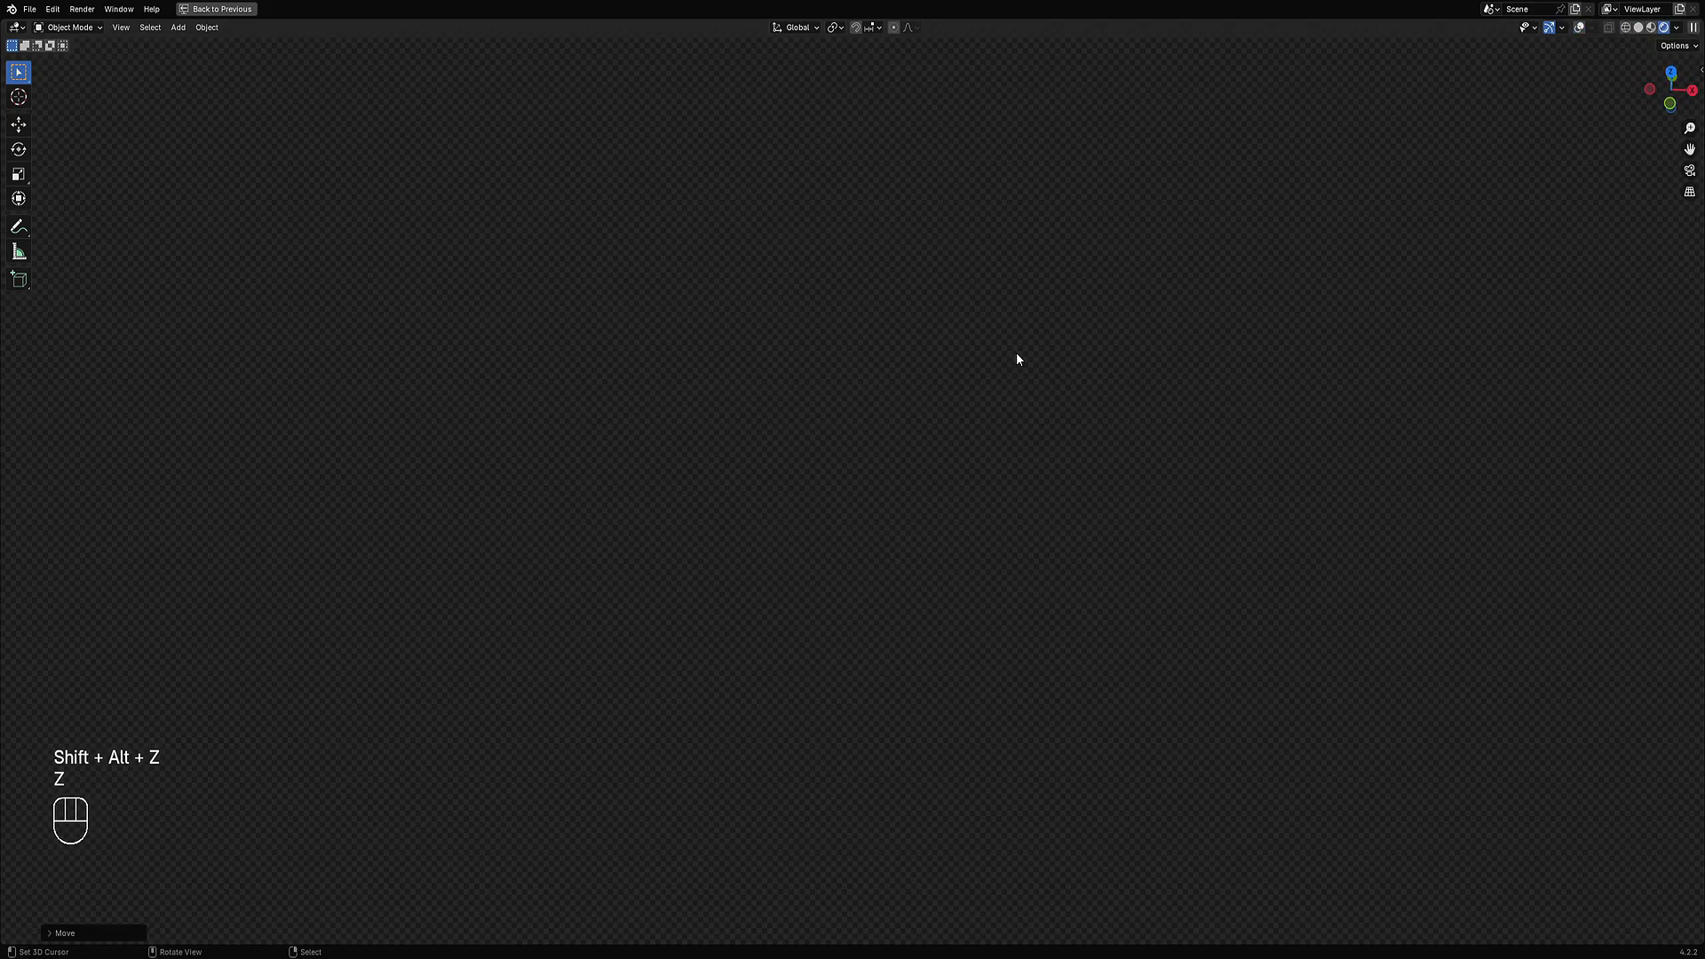
pyautogui.press('z')
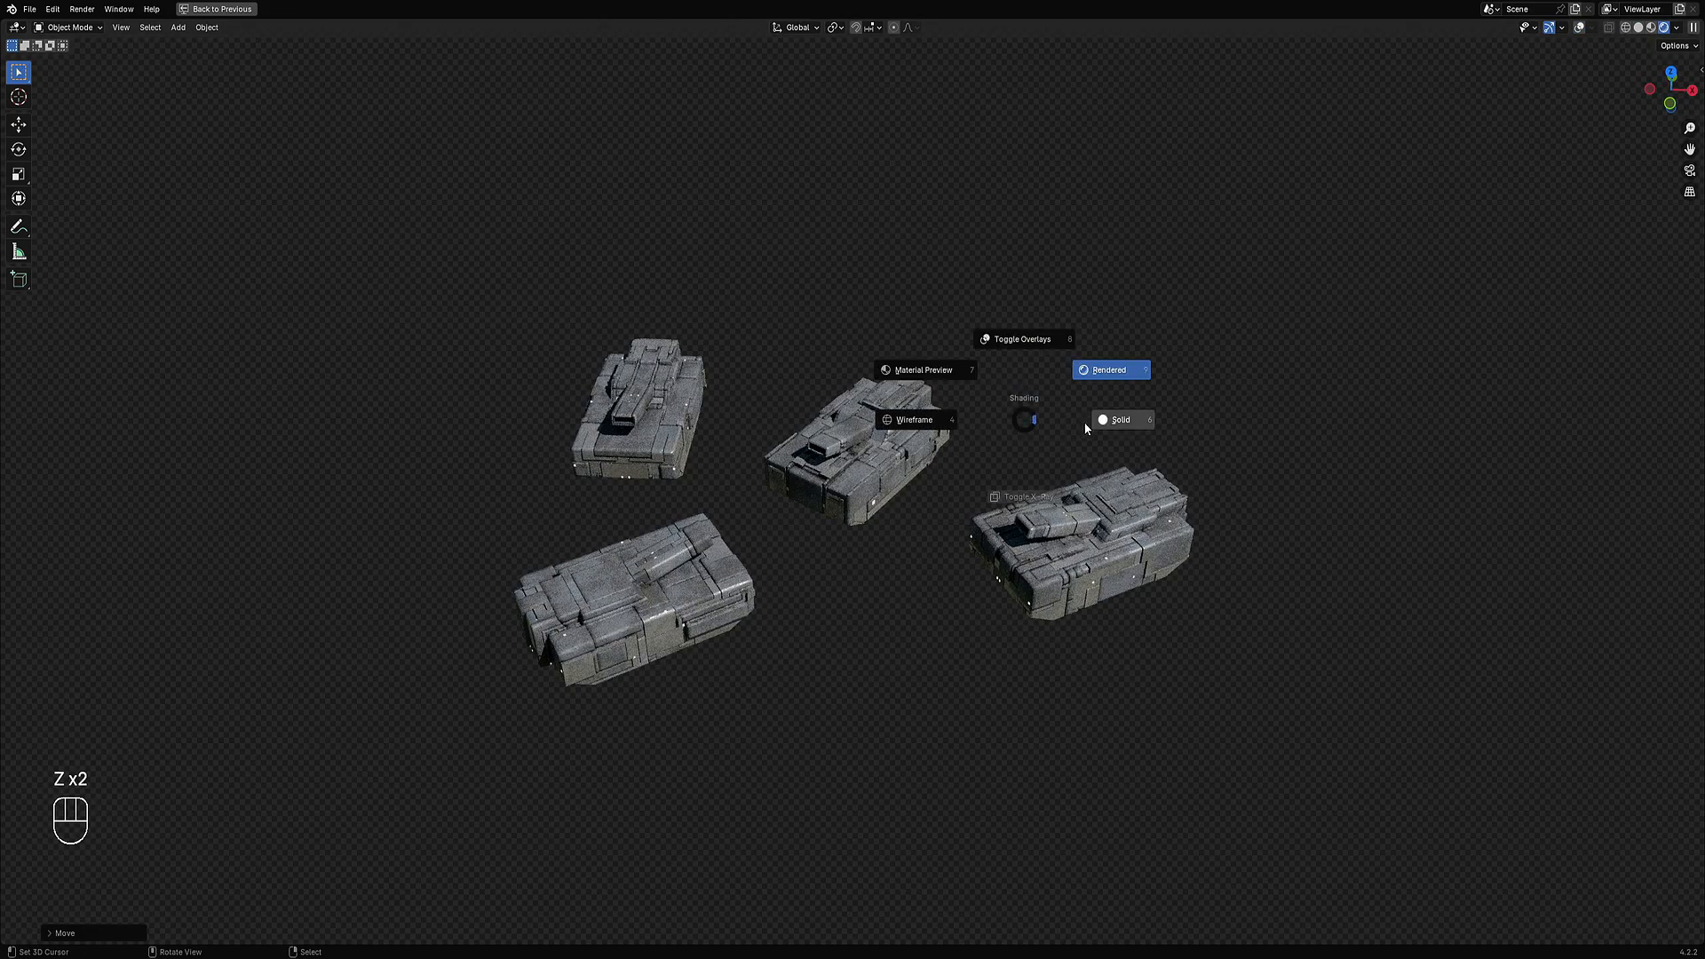
pyautogui.click(1101, 424)
# Show the overlays in top view, select the Cube.002 tank and snap the 3D cursor to it.
pyautogui.keyDown('alt'); pyautogui.moveTo(1003, 458); pyautogui.dragTo(943, 525, button='middle'); pyautogui.keyUp('alt')
pyautogui.hotkey('shift', 'alt', 'z')
pyautogui.click(867, 533)
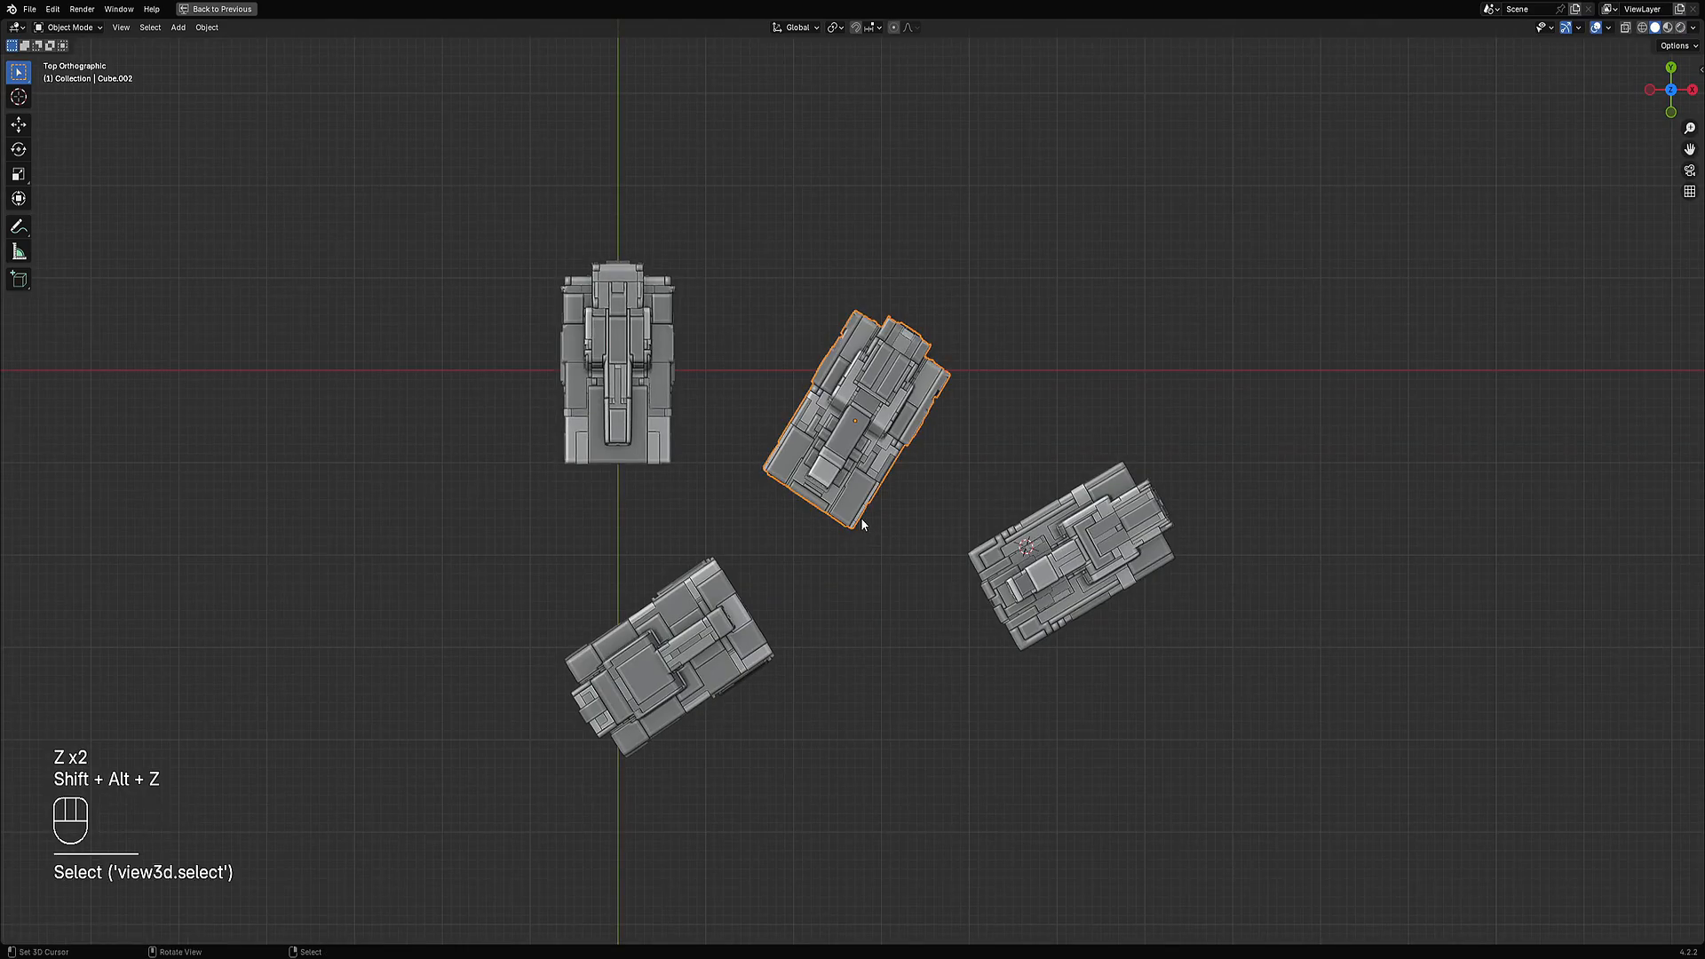
pyautogui.hotkey('shift', 's')
pyautogui.click(853, 606)
# Add a plane at the 3D cursor and scale it up about 4 times to span all four tanks.
pyautogui.moveTo(853, 607); pyautogui.dragTo(877, 396, button='middle')
pyautogui.hotkey('shift', 'a')
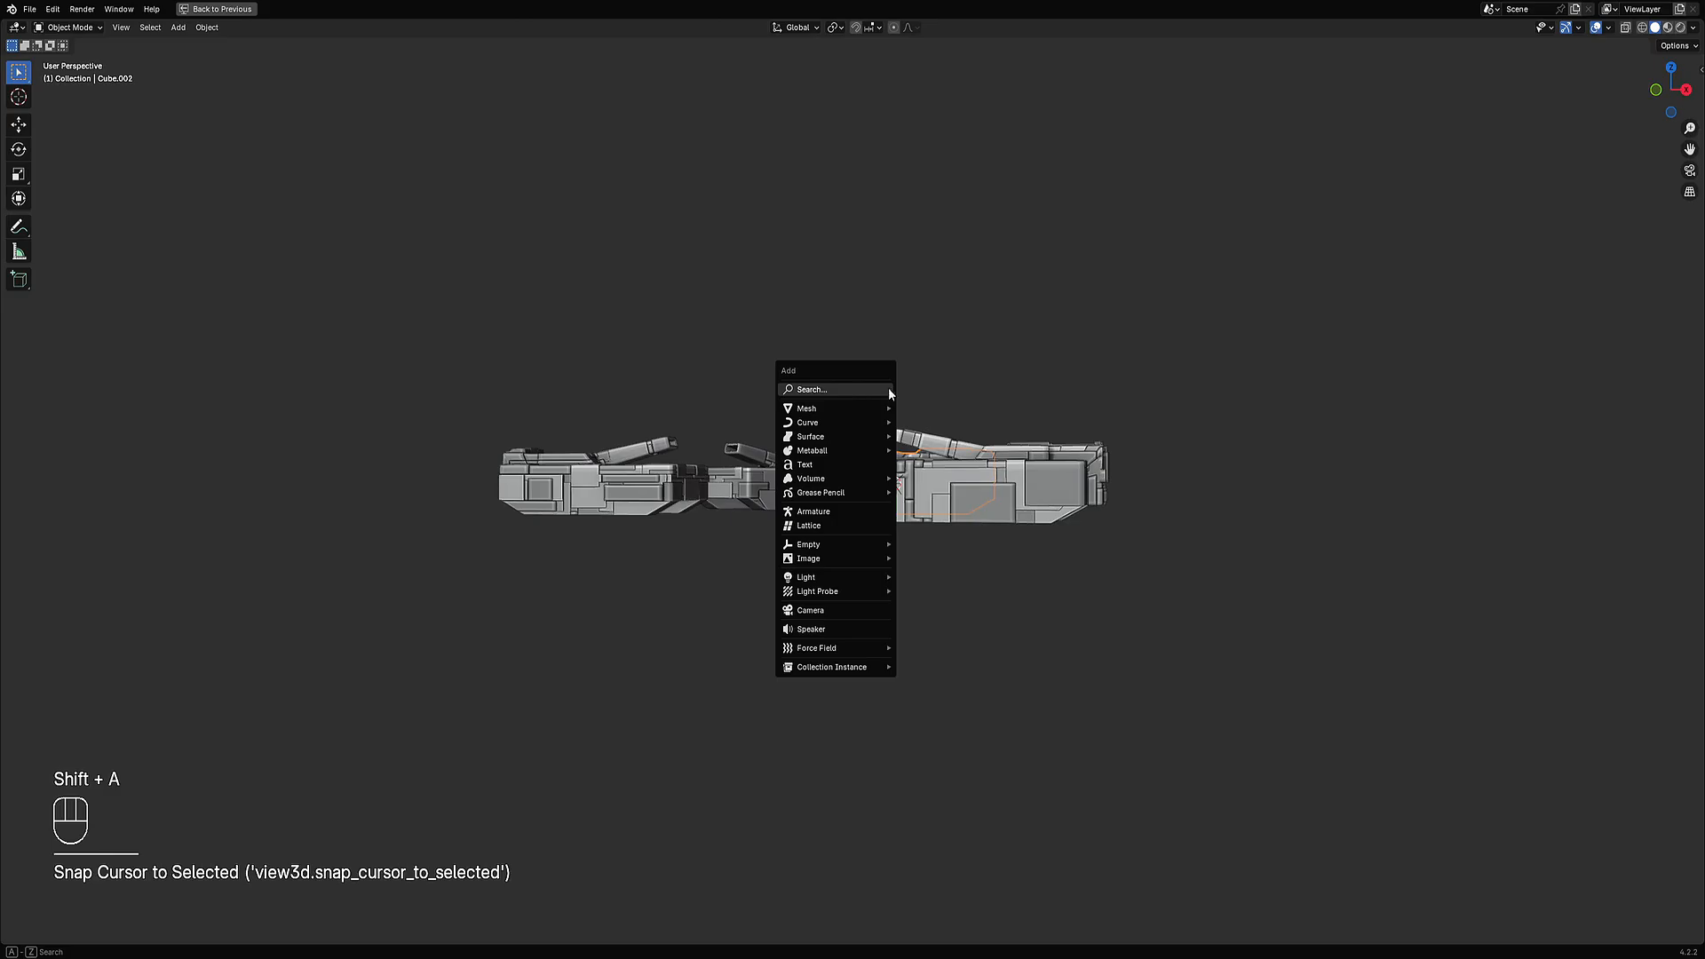
pyautogui.moveTo(879, 409)
pyautogui.click(929, 466)
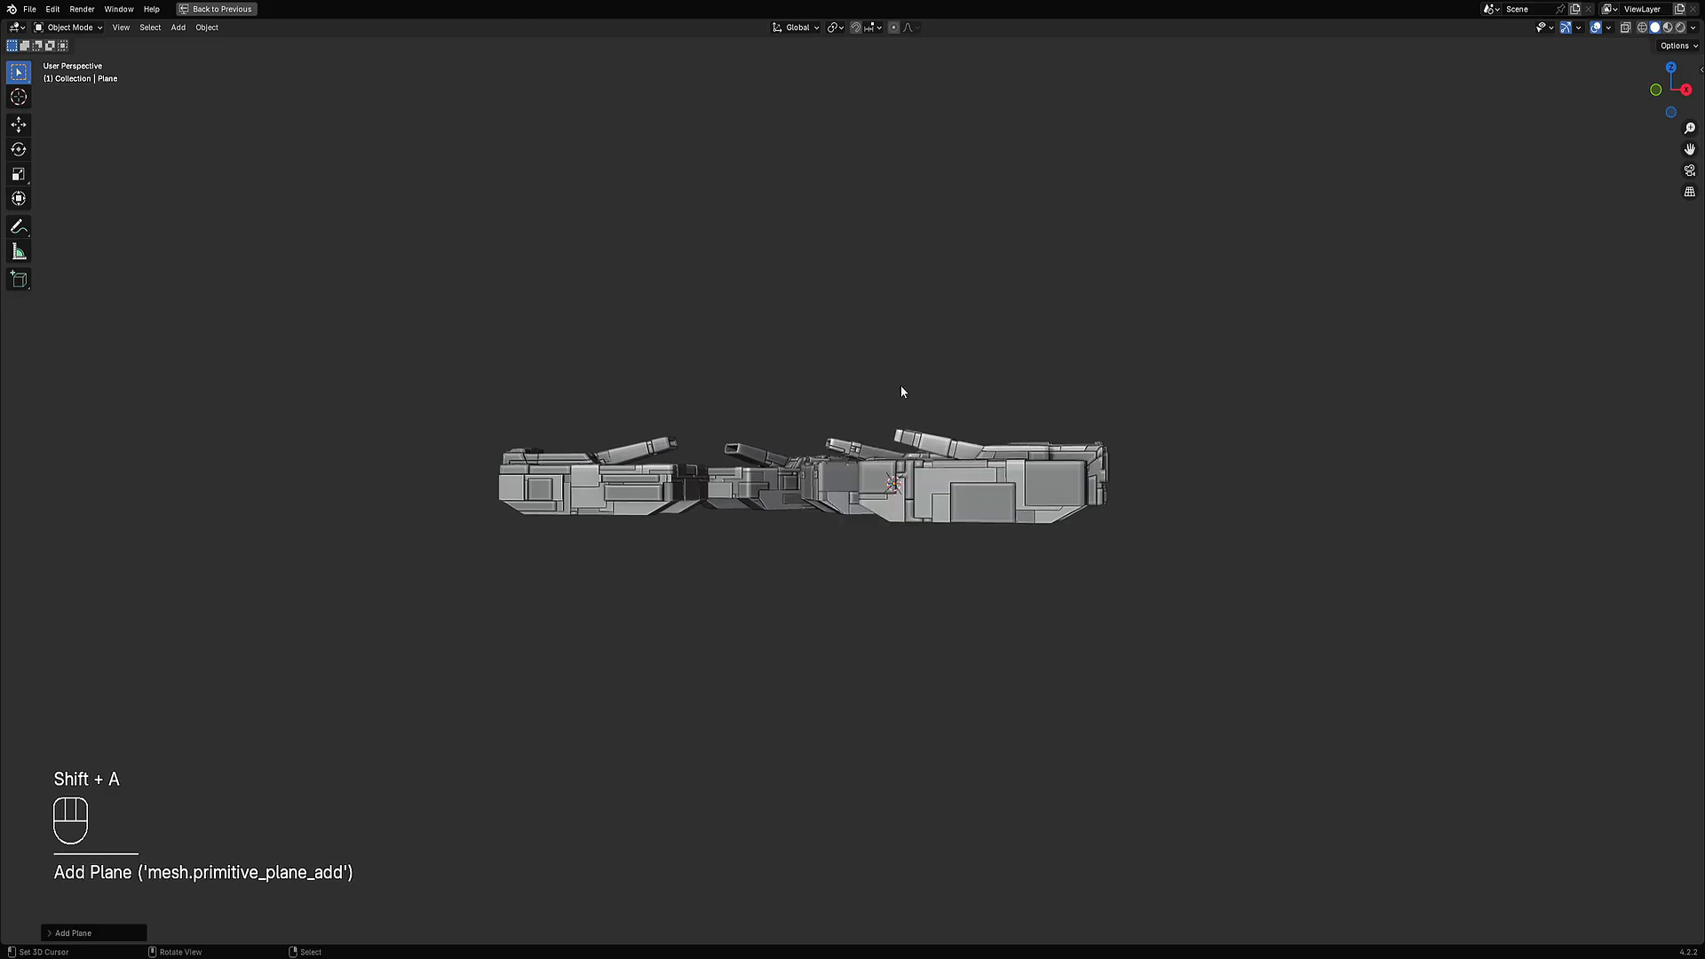
pyautogui.keyDown('alt'); pyautogui.moveTo(902, 389); pyautogui.dragTo(941, 515, button='middle'); pyautogui.keyUp('alt')
pyautogui.press('s')
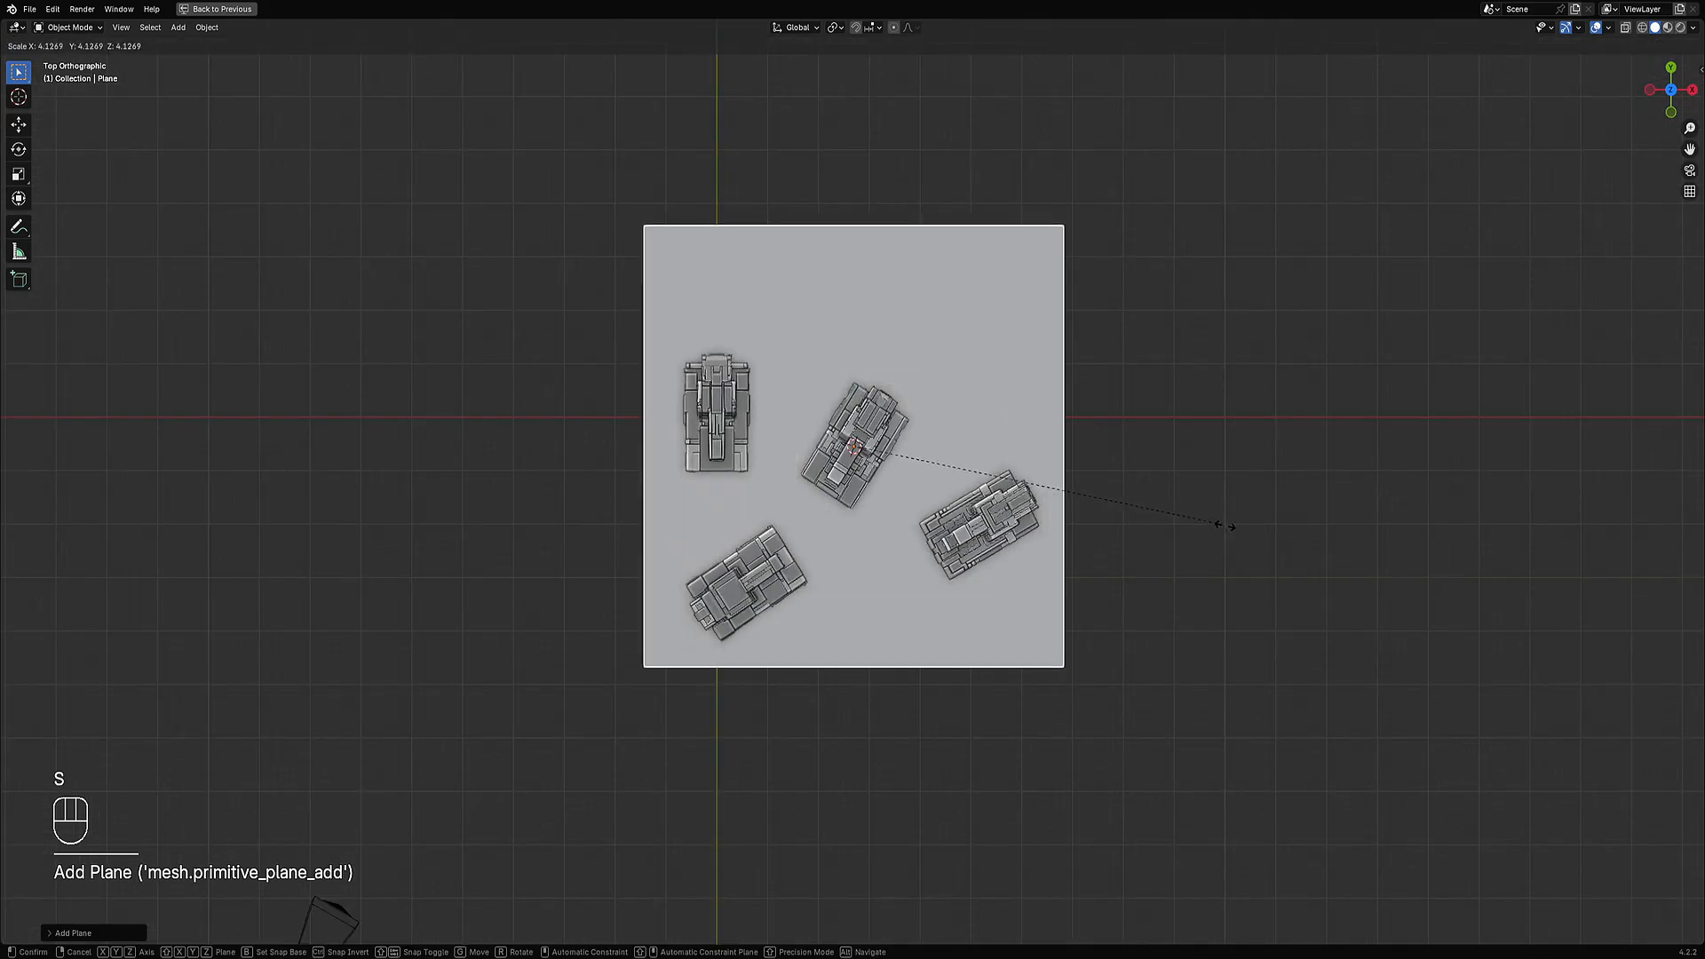
pyautogui.click(1235, 535)
# Lower the plane beneath the tanks, shift it toward negative Y and restore the split workspace layout.
pyautogui.moveTo(1234, 535); pyautogui.dragTo(1012, 406, button='middle')
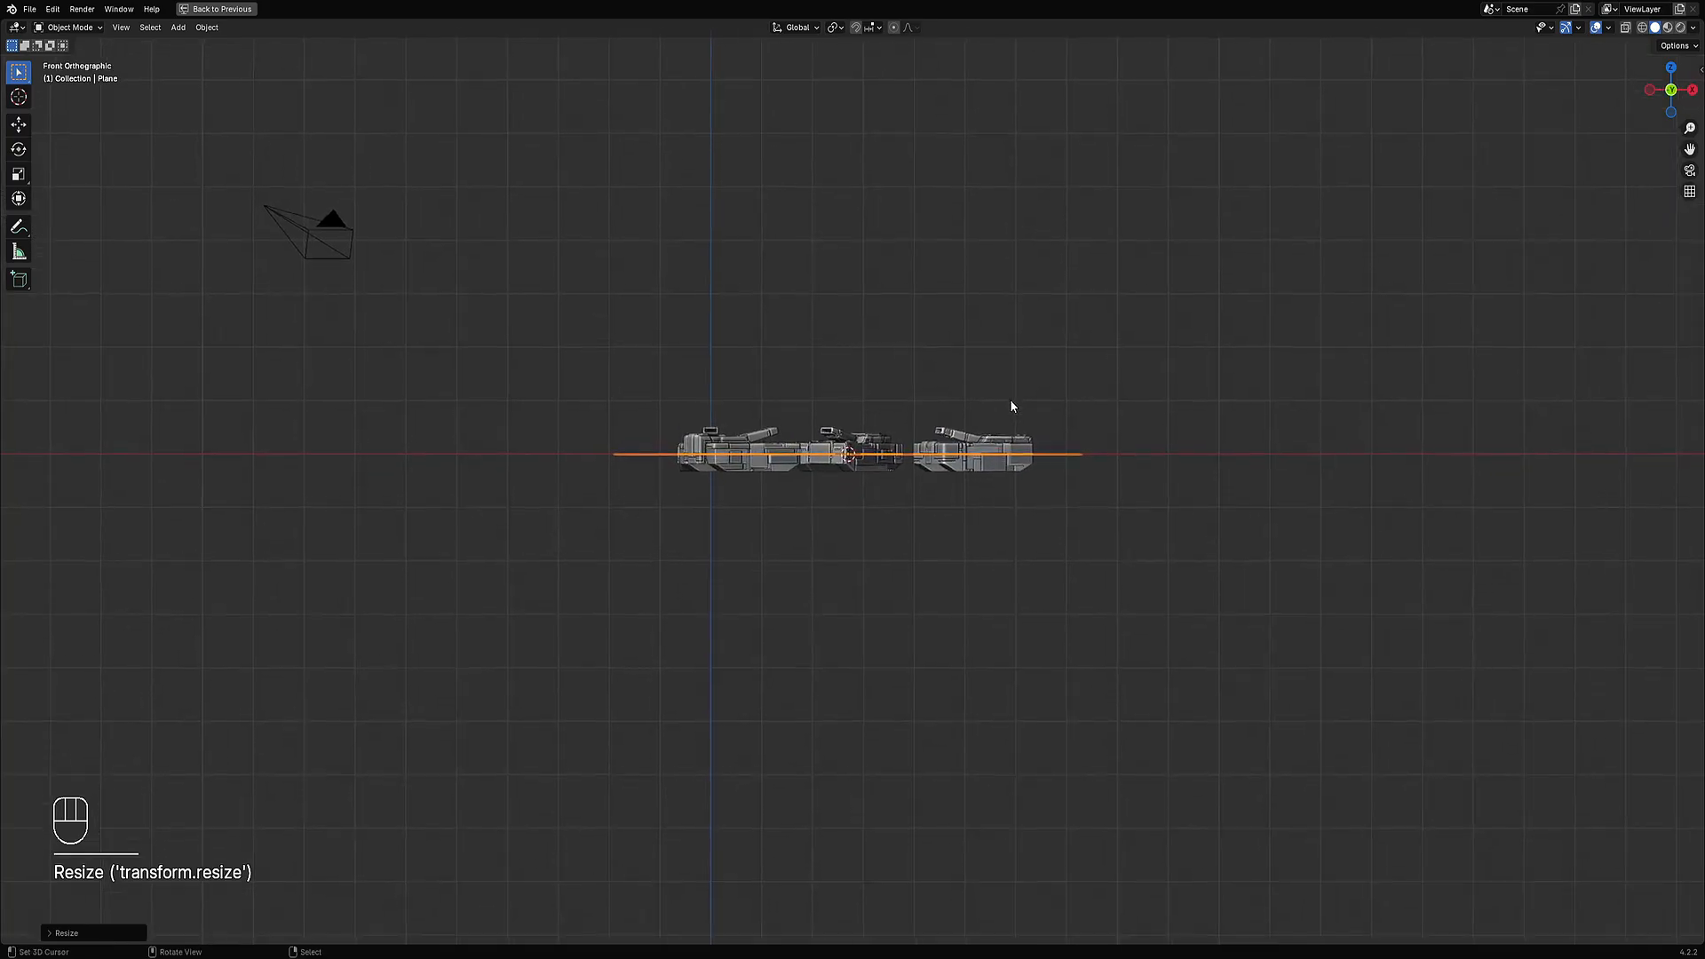
pyautogui.click(955, 383)
pyautogui.moveTo(1017, 351); pyautogui.dragTo(1027, 482, button='middle')
pyautogui.scroll(-4, 1028, 487)
pyautogui.press('g')
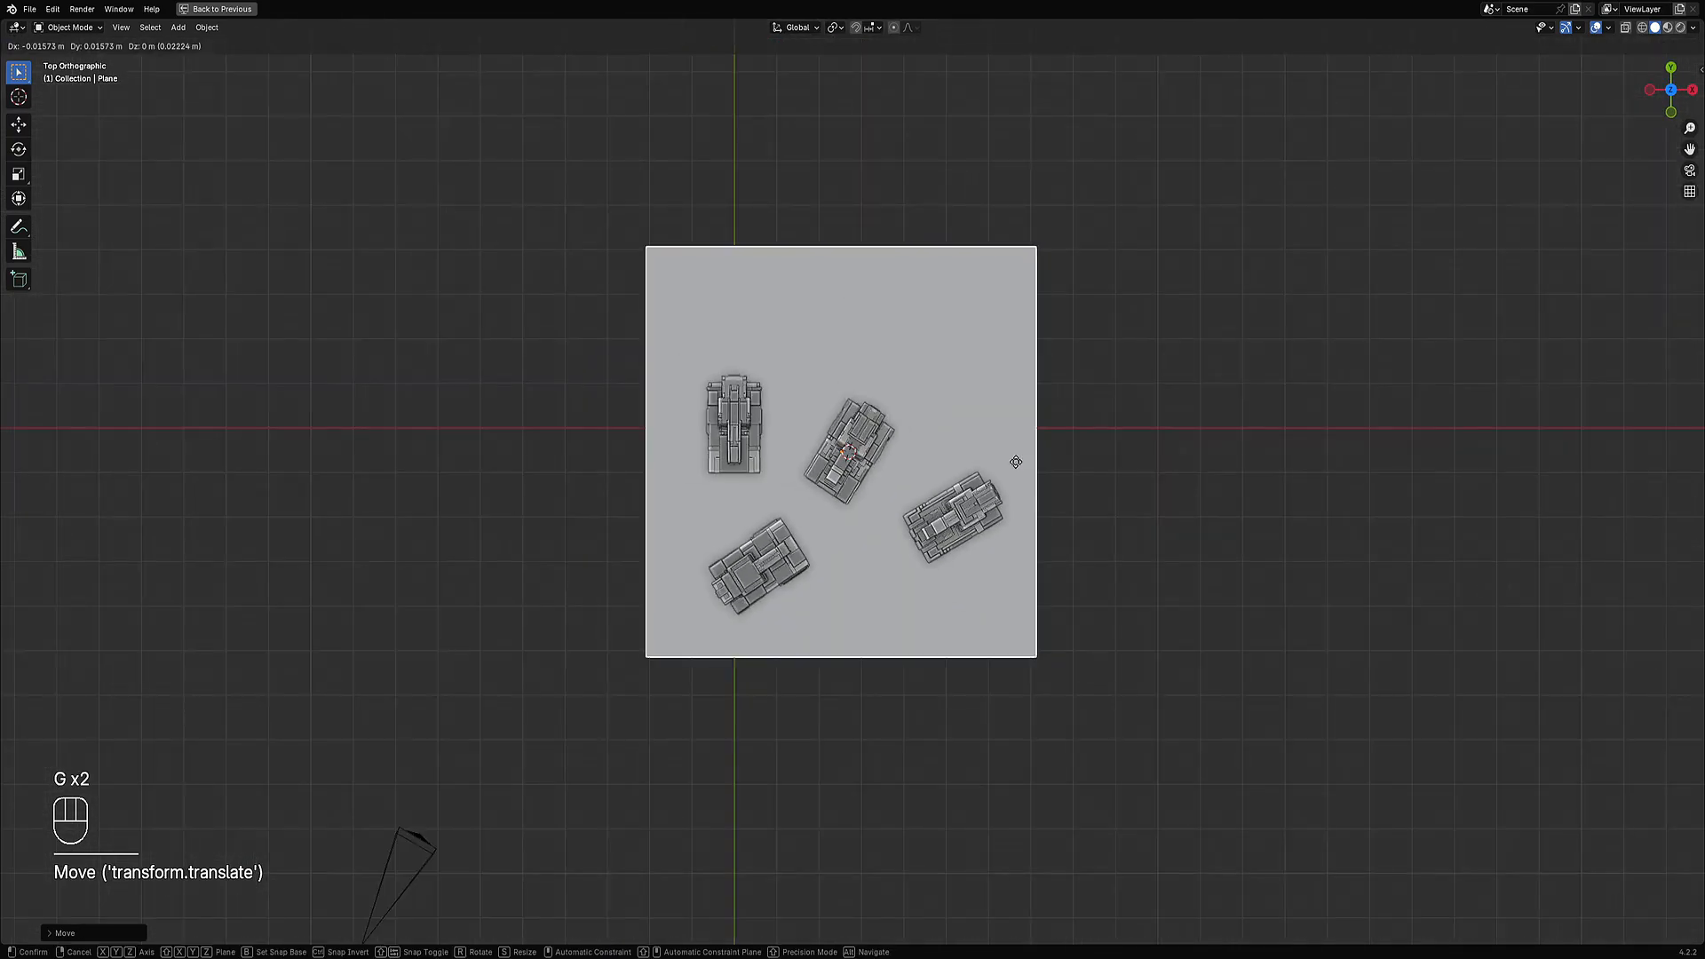
pyautogui.click(1017, 490)
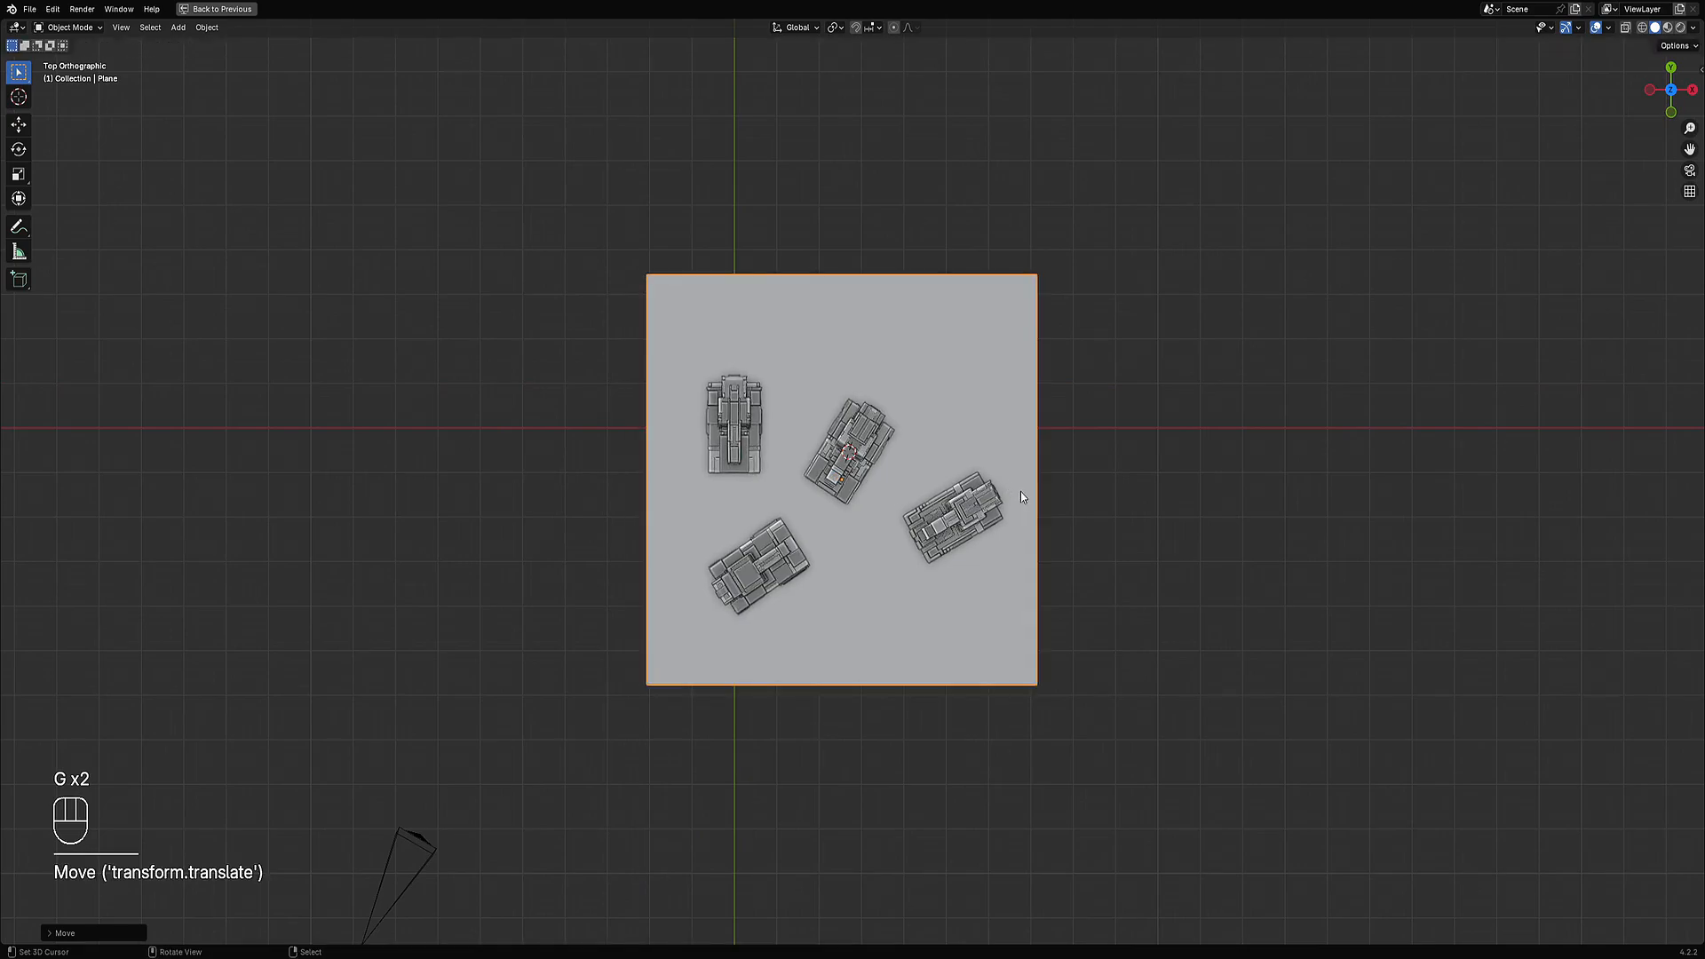
pyautogui.hotkey('ctrl', 'space')
pyautogui.moveTo(998, 531); pyautogui.dragTo(872, 392, button='middle')
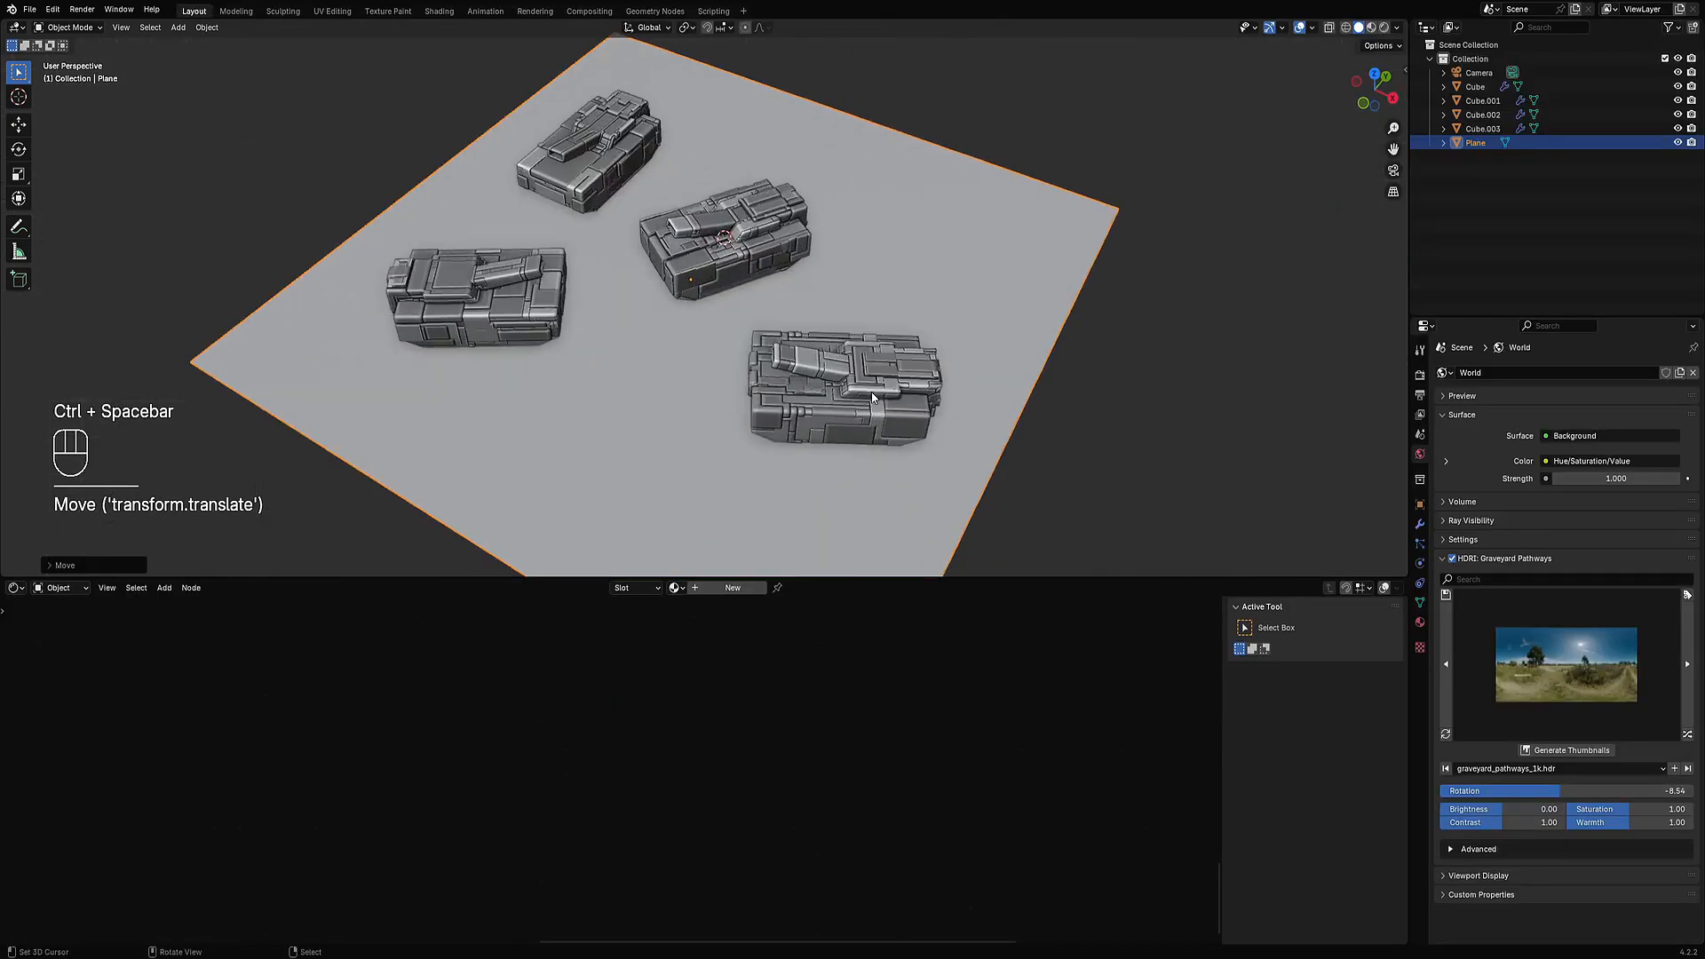
# Create a new material for the ground plane and load the shell_floor_01 texture maps onto its Principled BSDF node.
pyautogui.click(712, 589)
pyautogui.press('a')
pyautogui.press('KP_Decimal')
pyautogui.hotkey('alt', 'a')
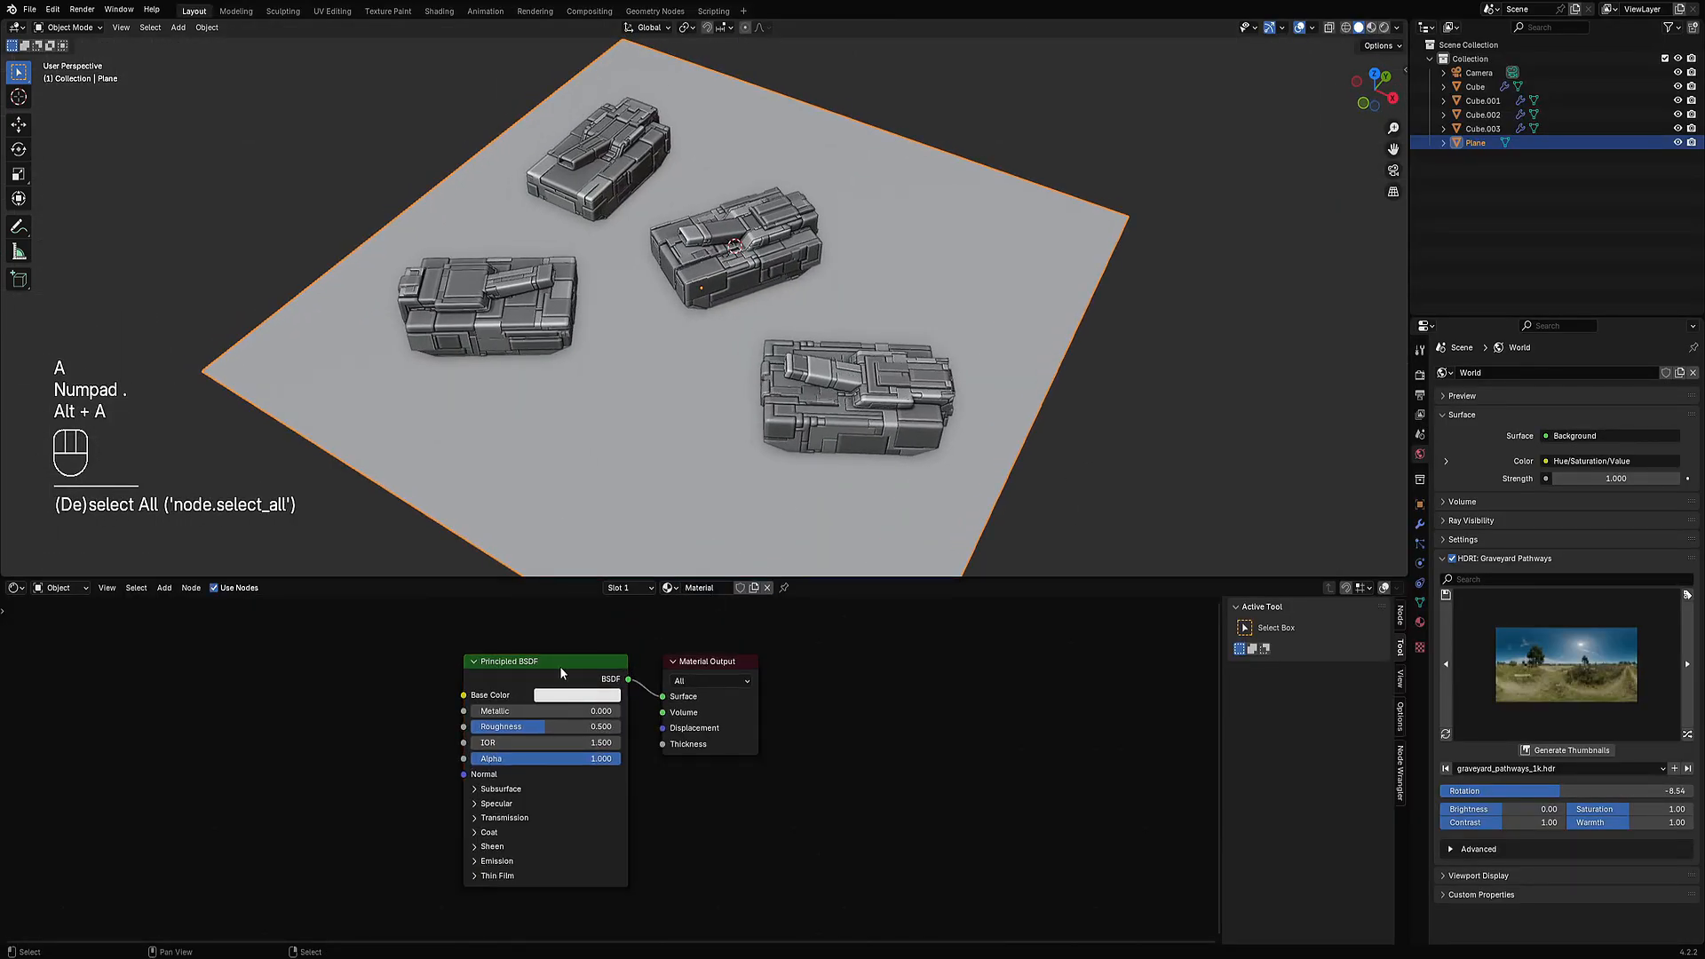
pyautogui.click(560, 662)
pyautogui.hotkey('ctrl', 'shift', 't')
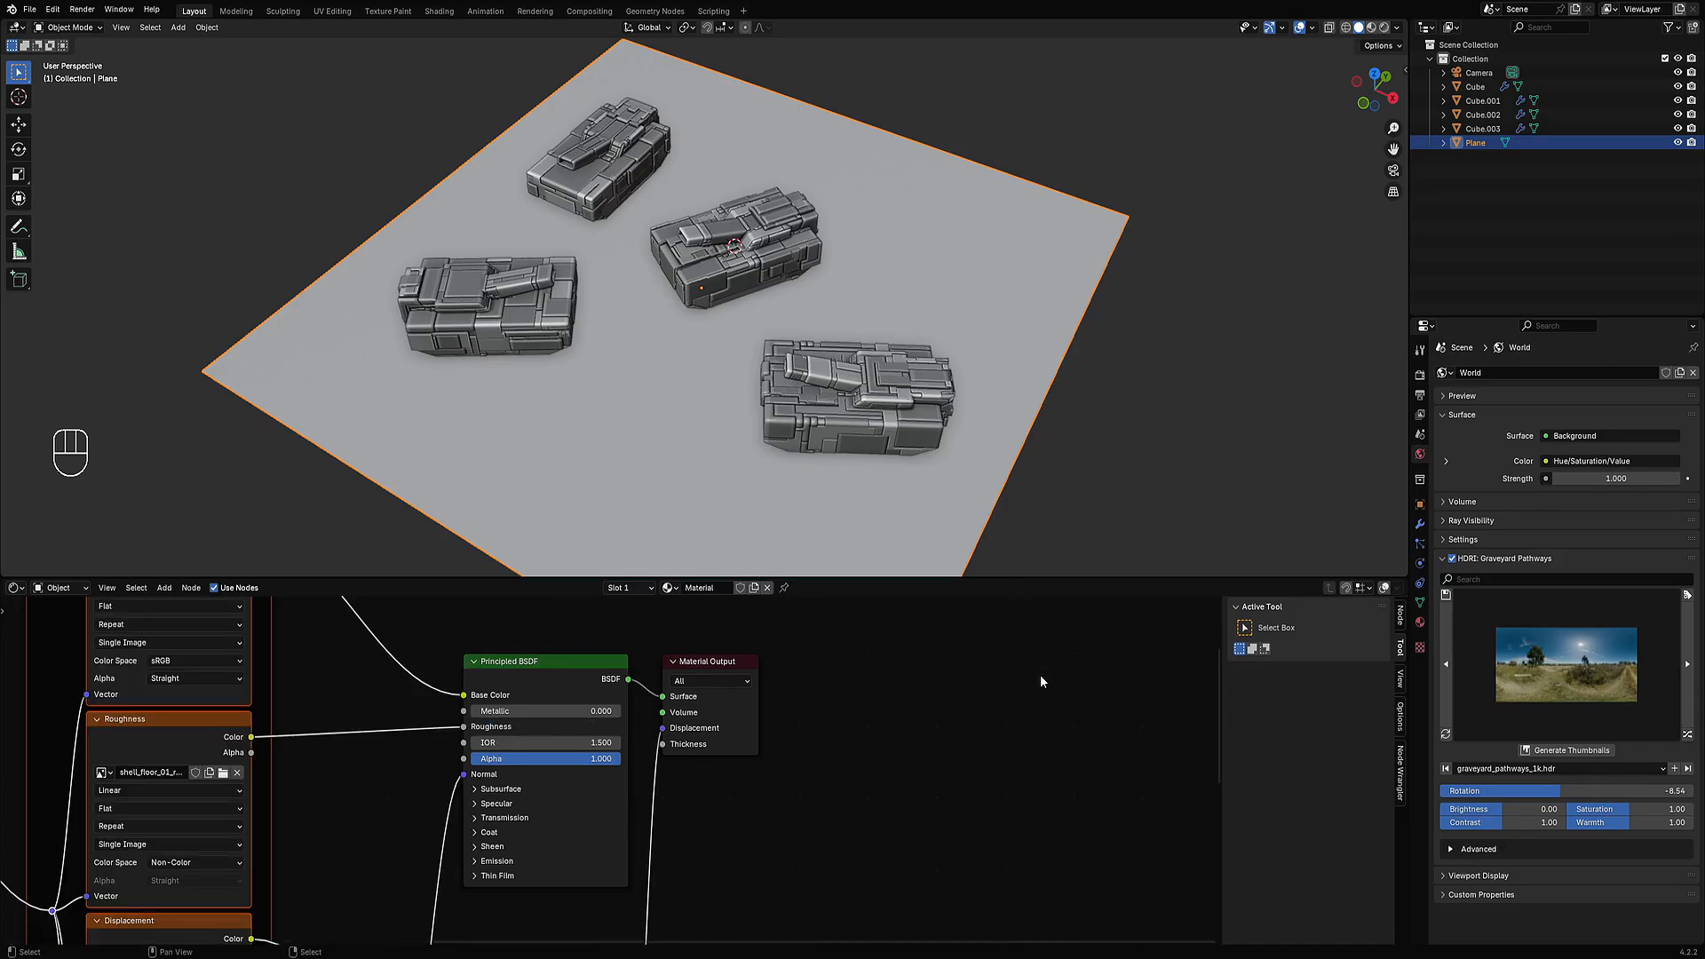
# Switch the viewport to rendered shading, try a ground texture mapping scale of 4 on X, Y and Z, and reduce it slightly.
pyautogui.scroll(-1, 823, 293)
pyautogui.press('z')
pyautogui.click(895, 254)
pyautogui.scroll(-5, 533, 821)
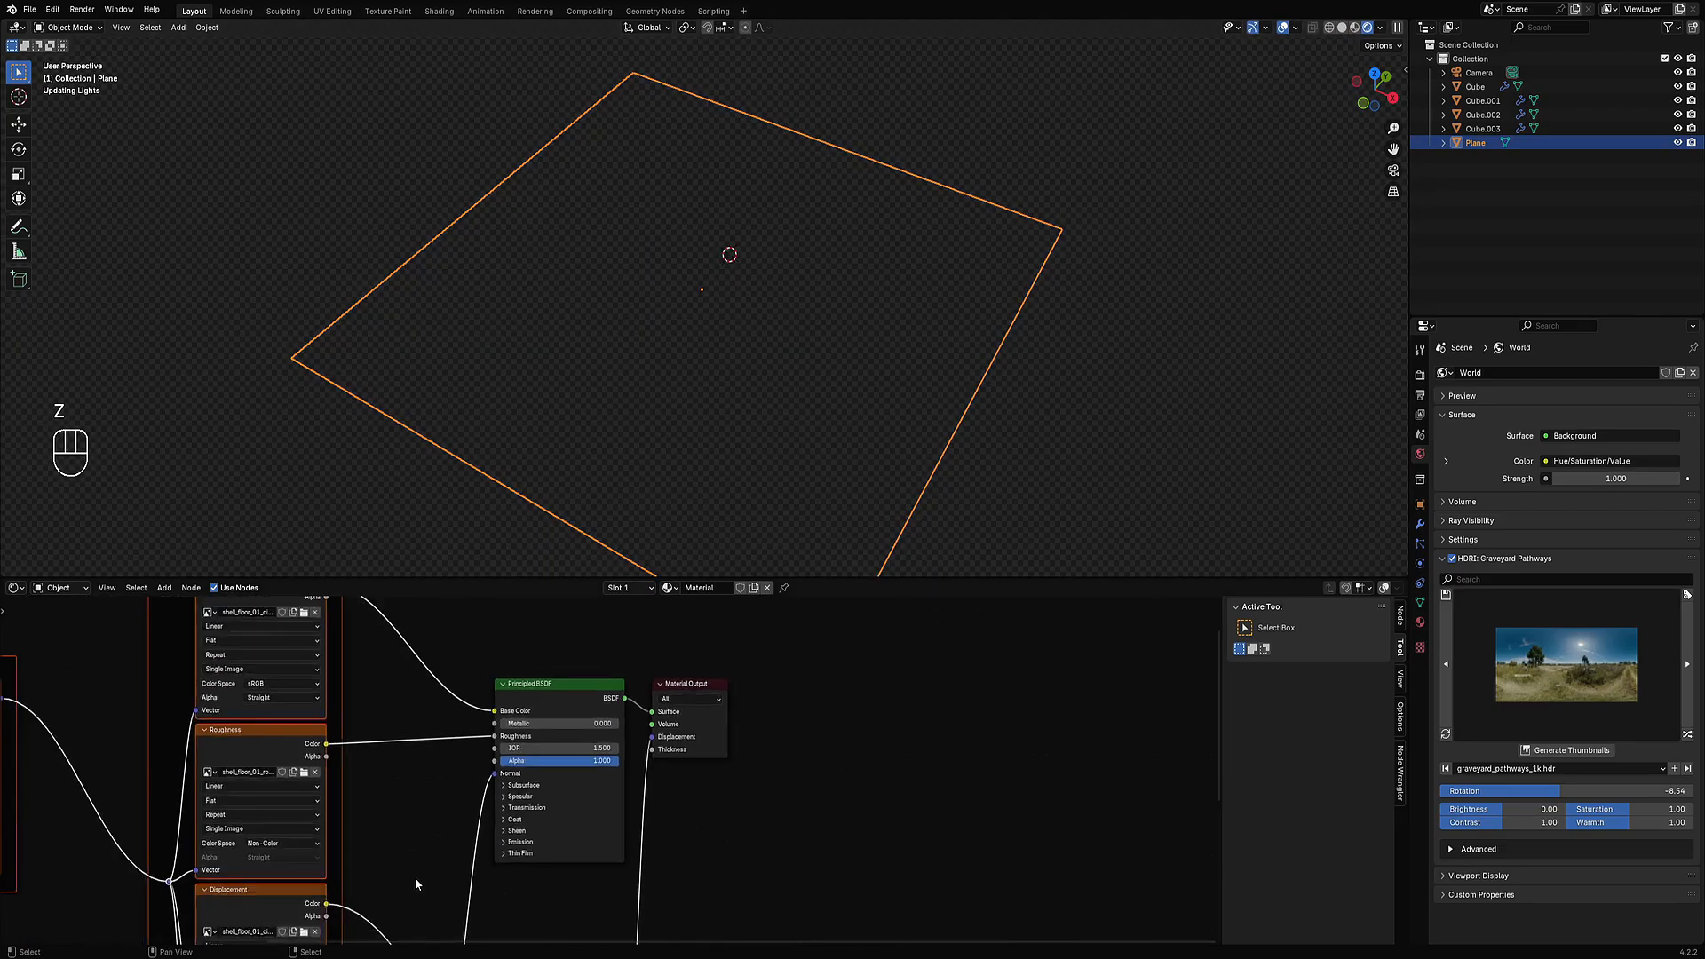
pyautogui.moveTo(457, 870); pyautogui.dragTo(954, 770, button='middle')
pyautogui.scroll(1, 707, 759)
pyautogui.scroll(3, 622, 766)
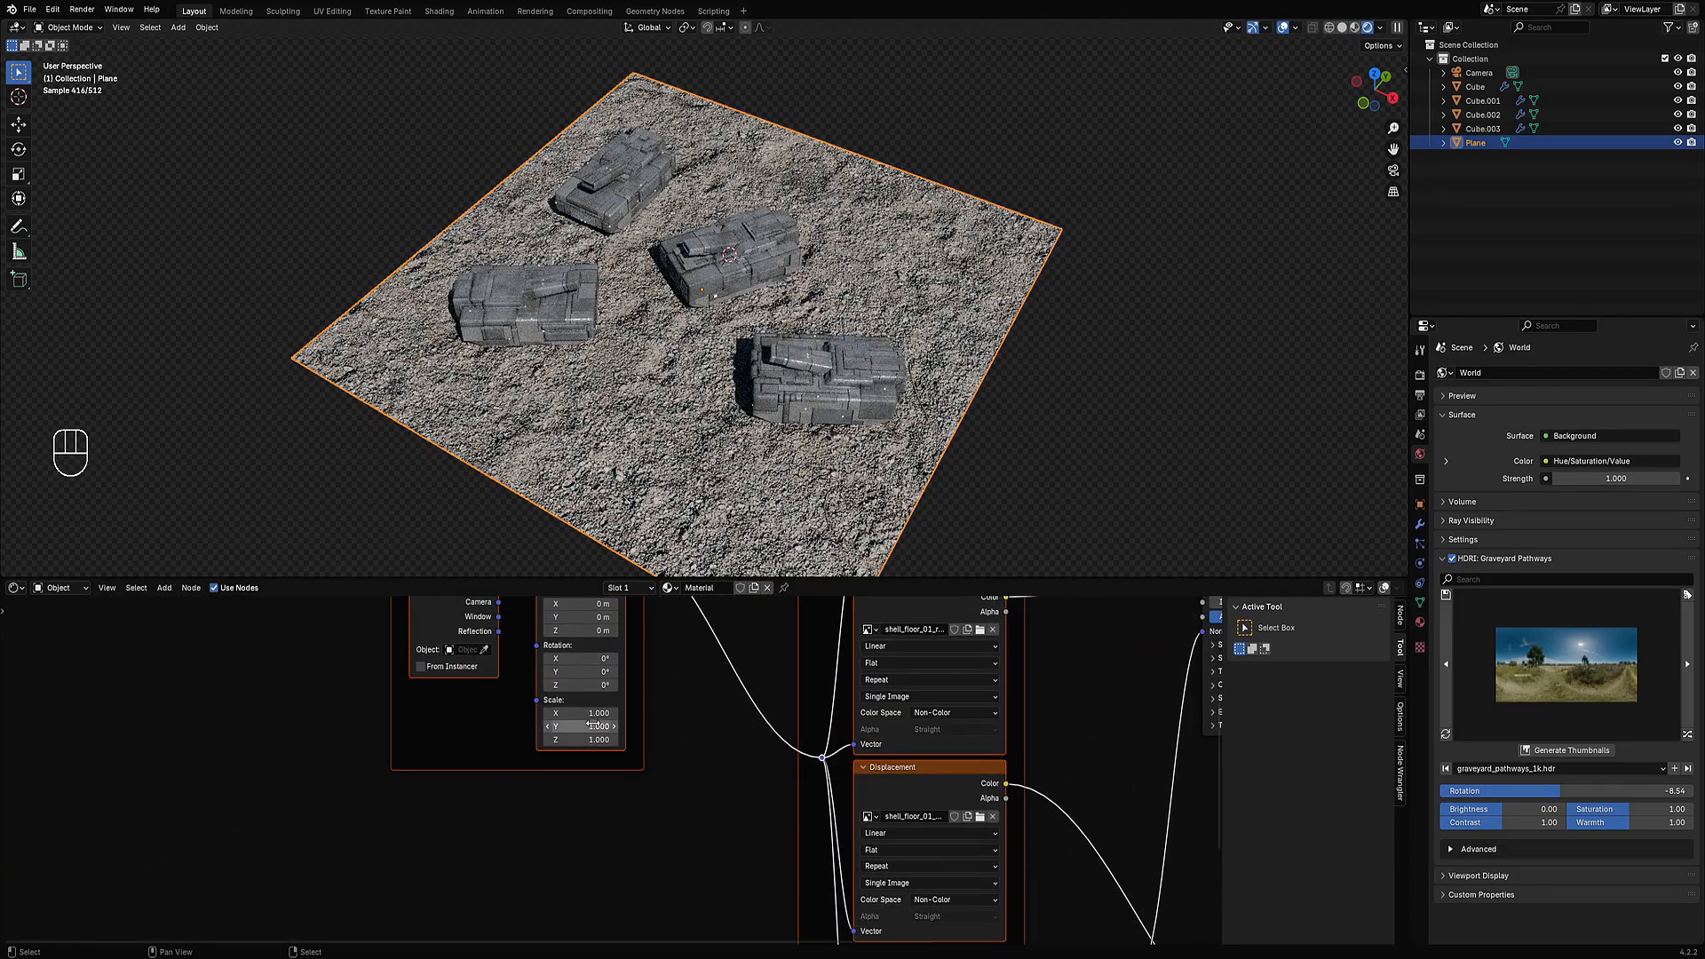
pyautogui.moveTo(595, 713); pyautogui.dragTo(602, 742)
pyautogui.write('4')
pyautogui.press('Return')
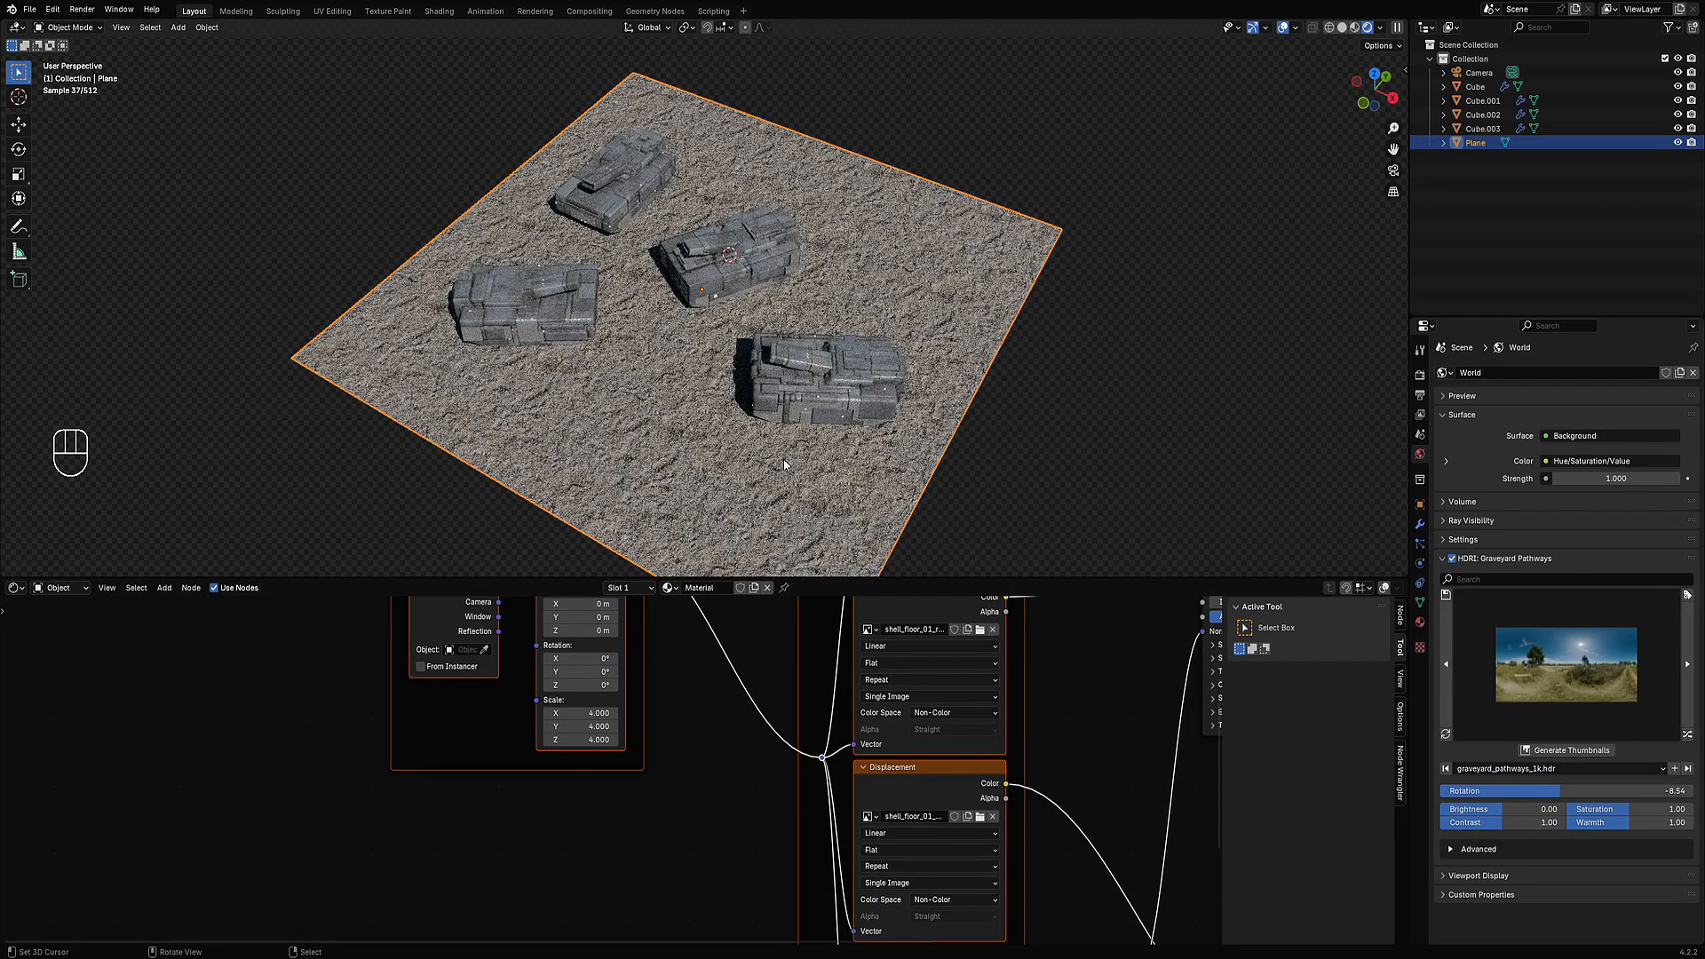
pyautogui.moveTo(600, 739); pyautogui.dragTo(580, 739)
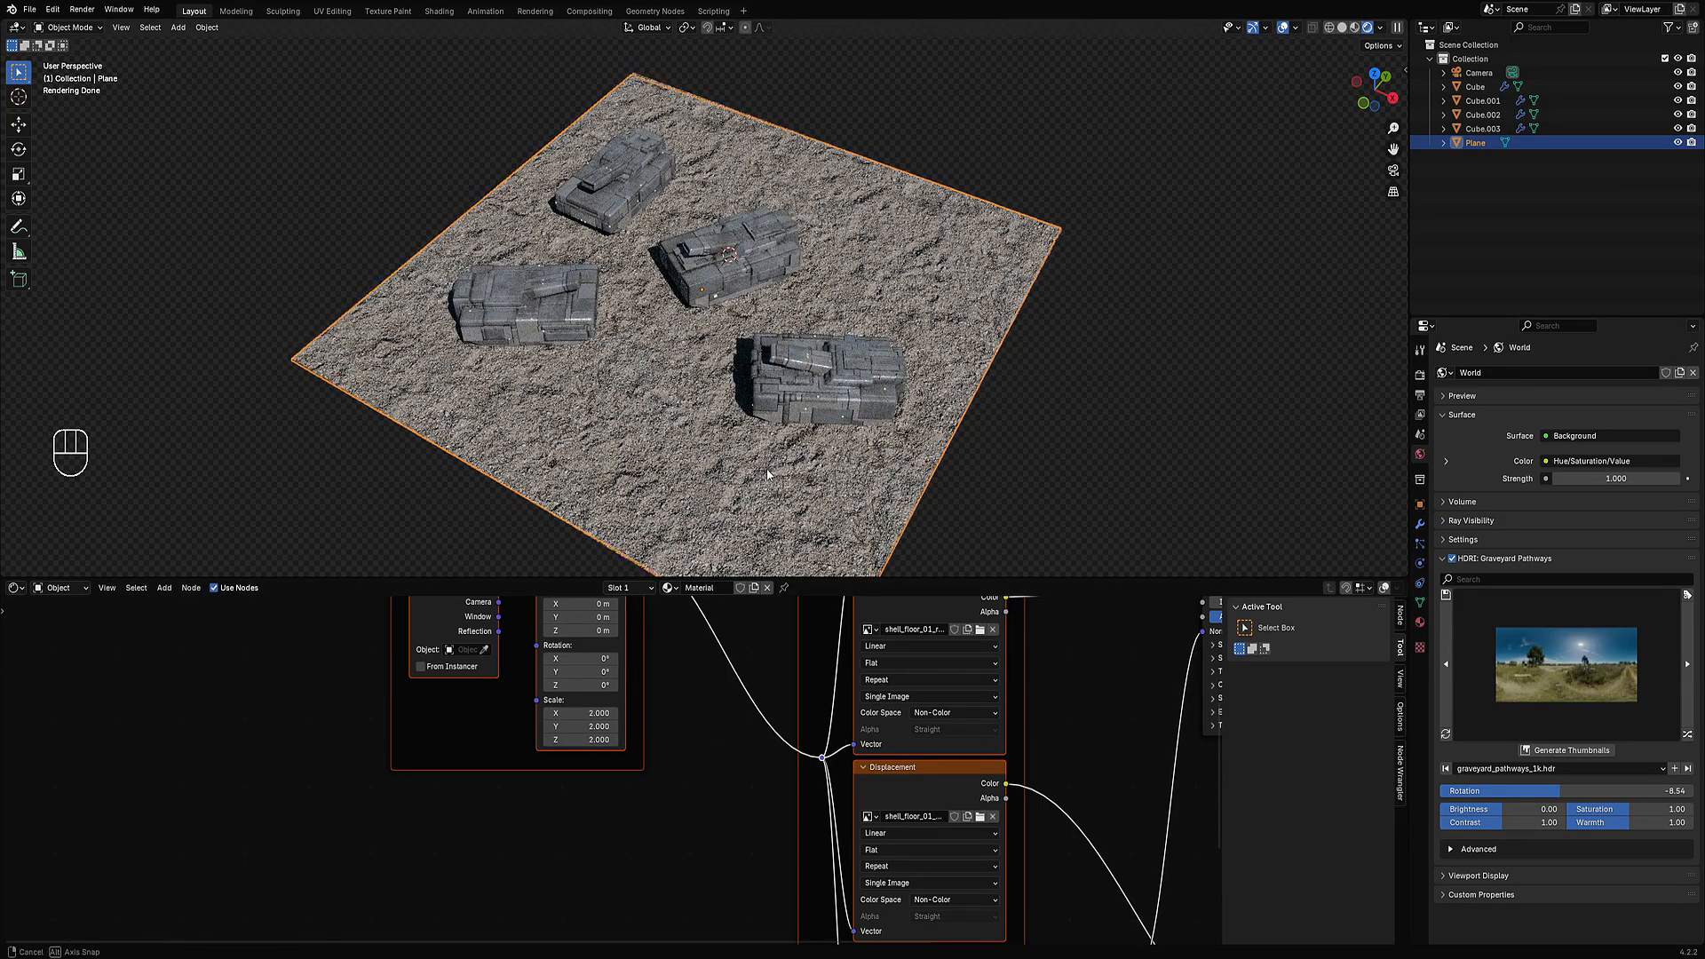
# Hide the overlays, inspect the tanks on the textured ground in a maximized viewport, and restore the split layout.
pyautogui.moveTo(703, 434); pyautogui.dragTo(849, 390, button='middle')
pyautogui.scroll(2, 849, 391)
pyautogui.hotkey('shift', 'alt', 'z')
pyautogui.hotkey('ctrl', 'space')
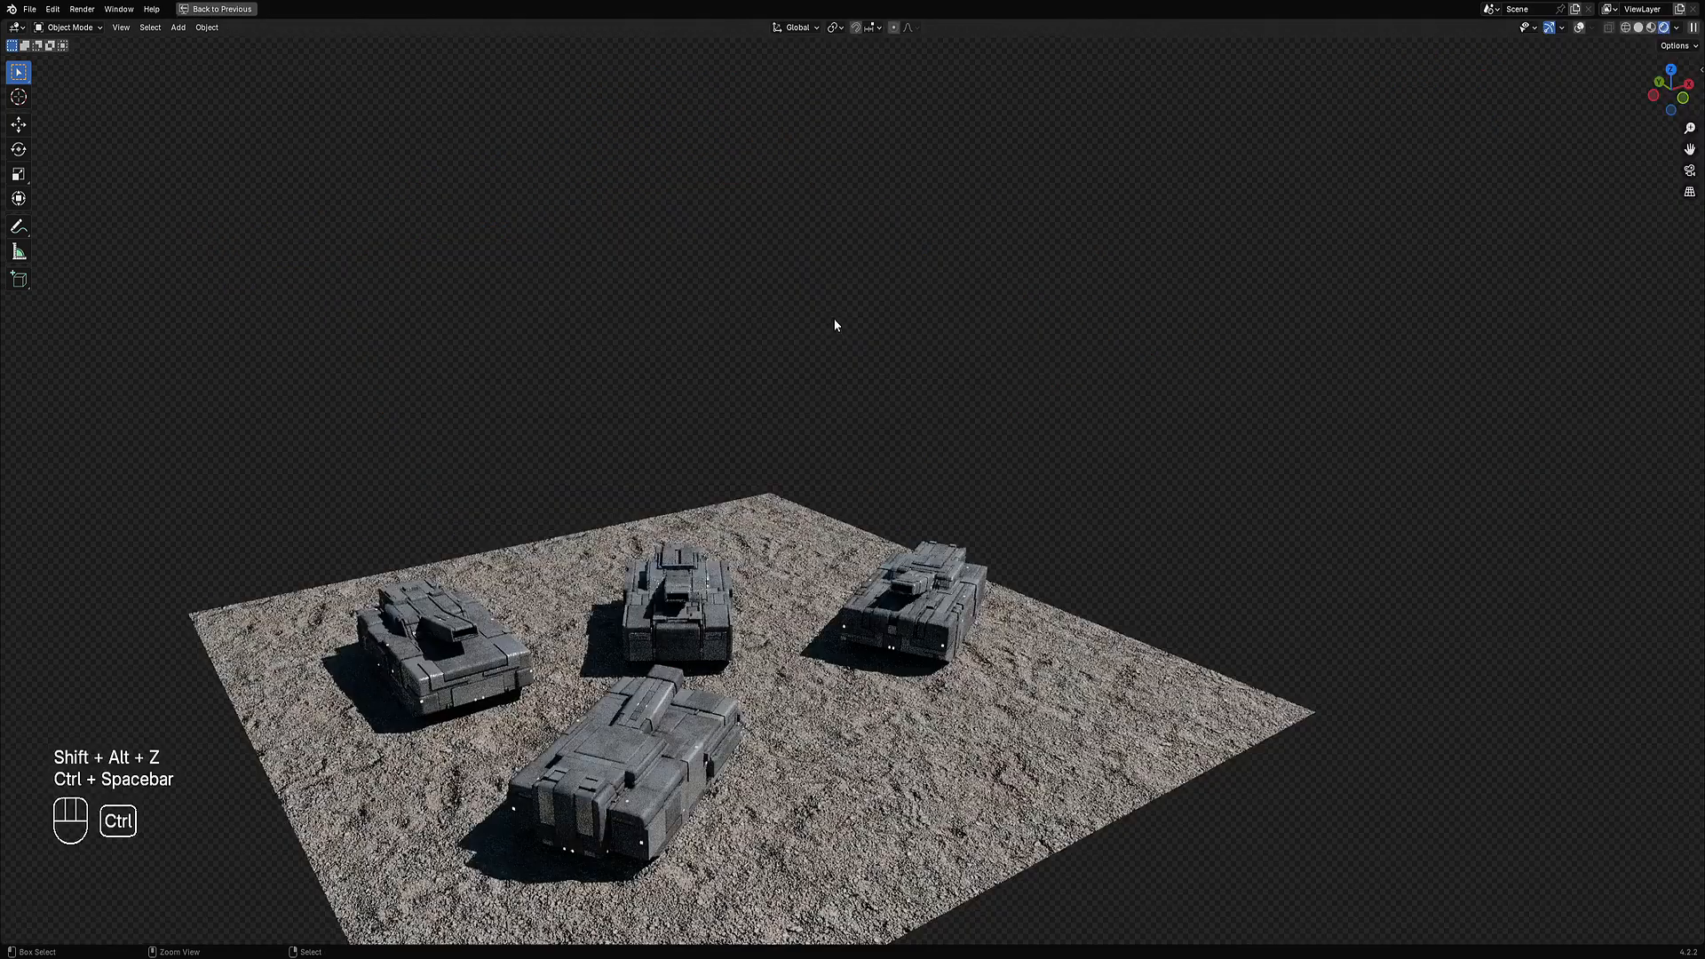
pyautogui.moveTo(837, 320); pyautogui.dragTo(835, 504, button='middle')
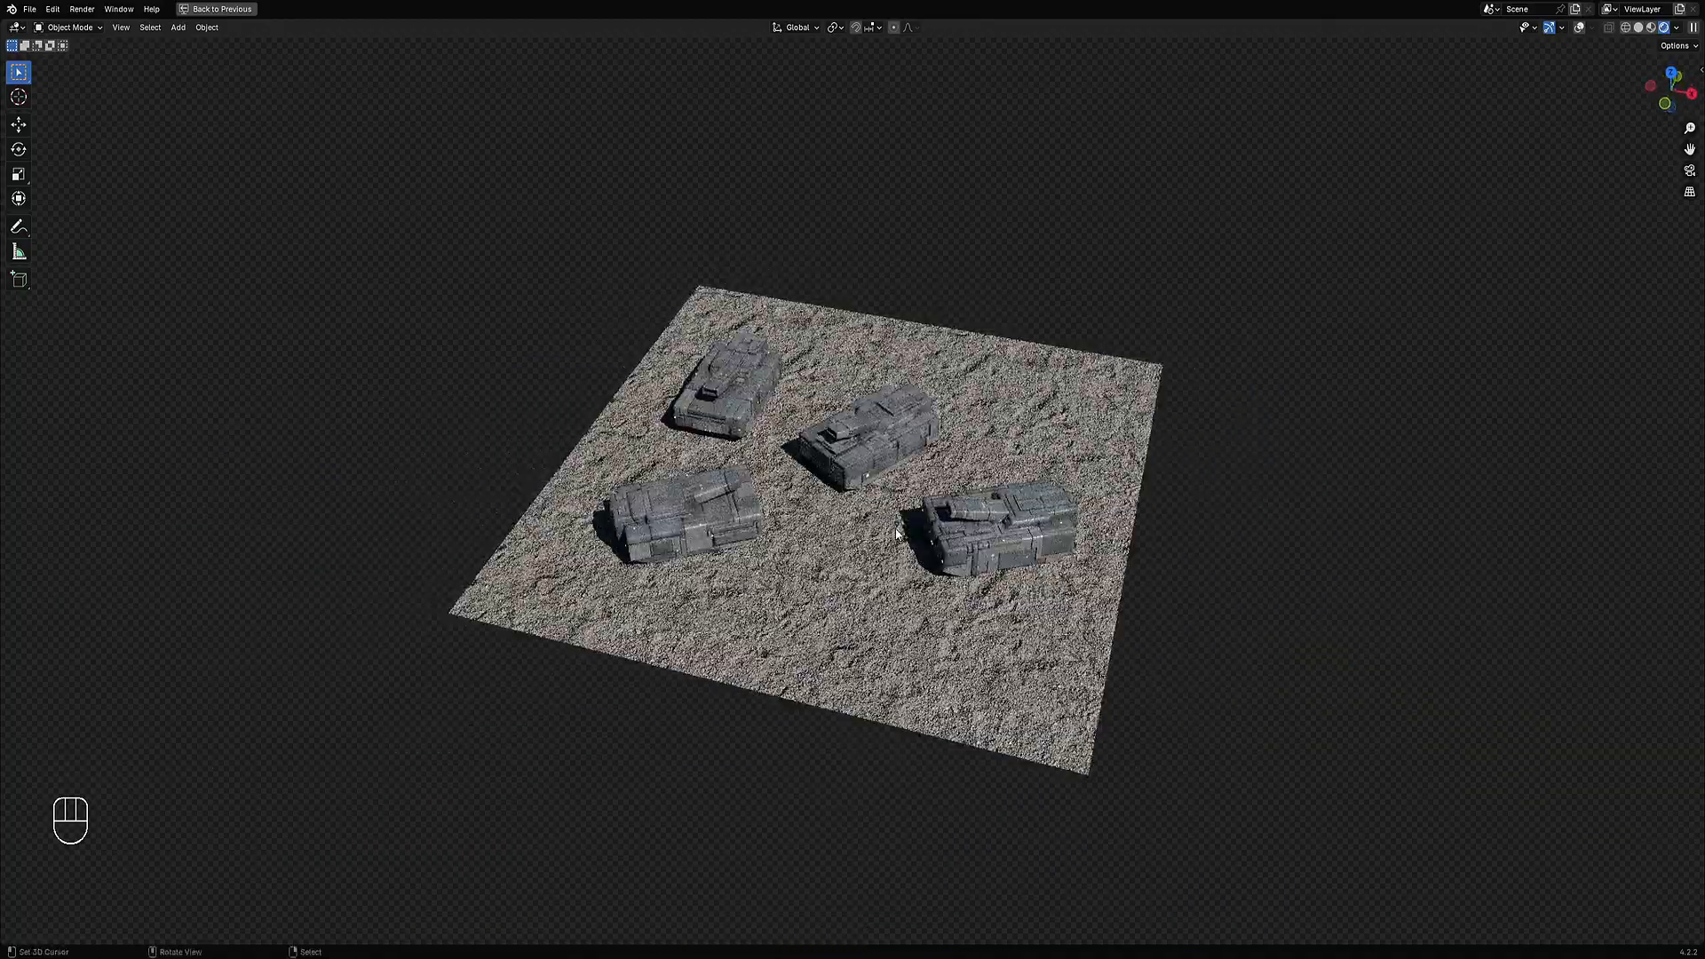
pyautogui.scroll(1, 882, 522)
pyautogui.hotkey('ctrl', 'space')
# Rotate the graveyard_pathways HDRI to about 157 to change the light direction on the tanks.
pyautogui.scroll(-1, 848, 413)
pyautogui.keyDown('shift'); pyautogui.moveTo(902, 158); pyautogui.dragTo(803, 370, button='middle'); pyautogui.keyUp('shift')
pyautogui.scroll(2, 792, 391)
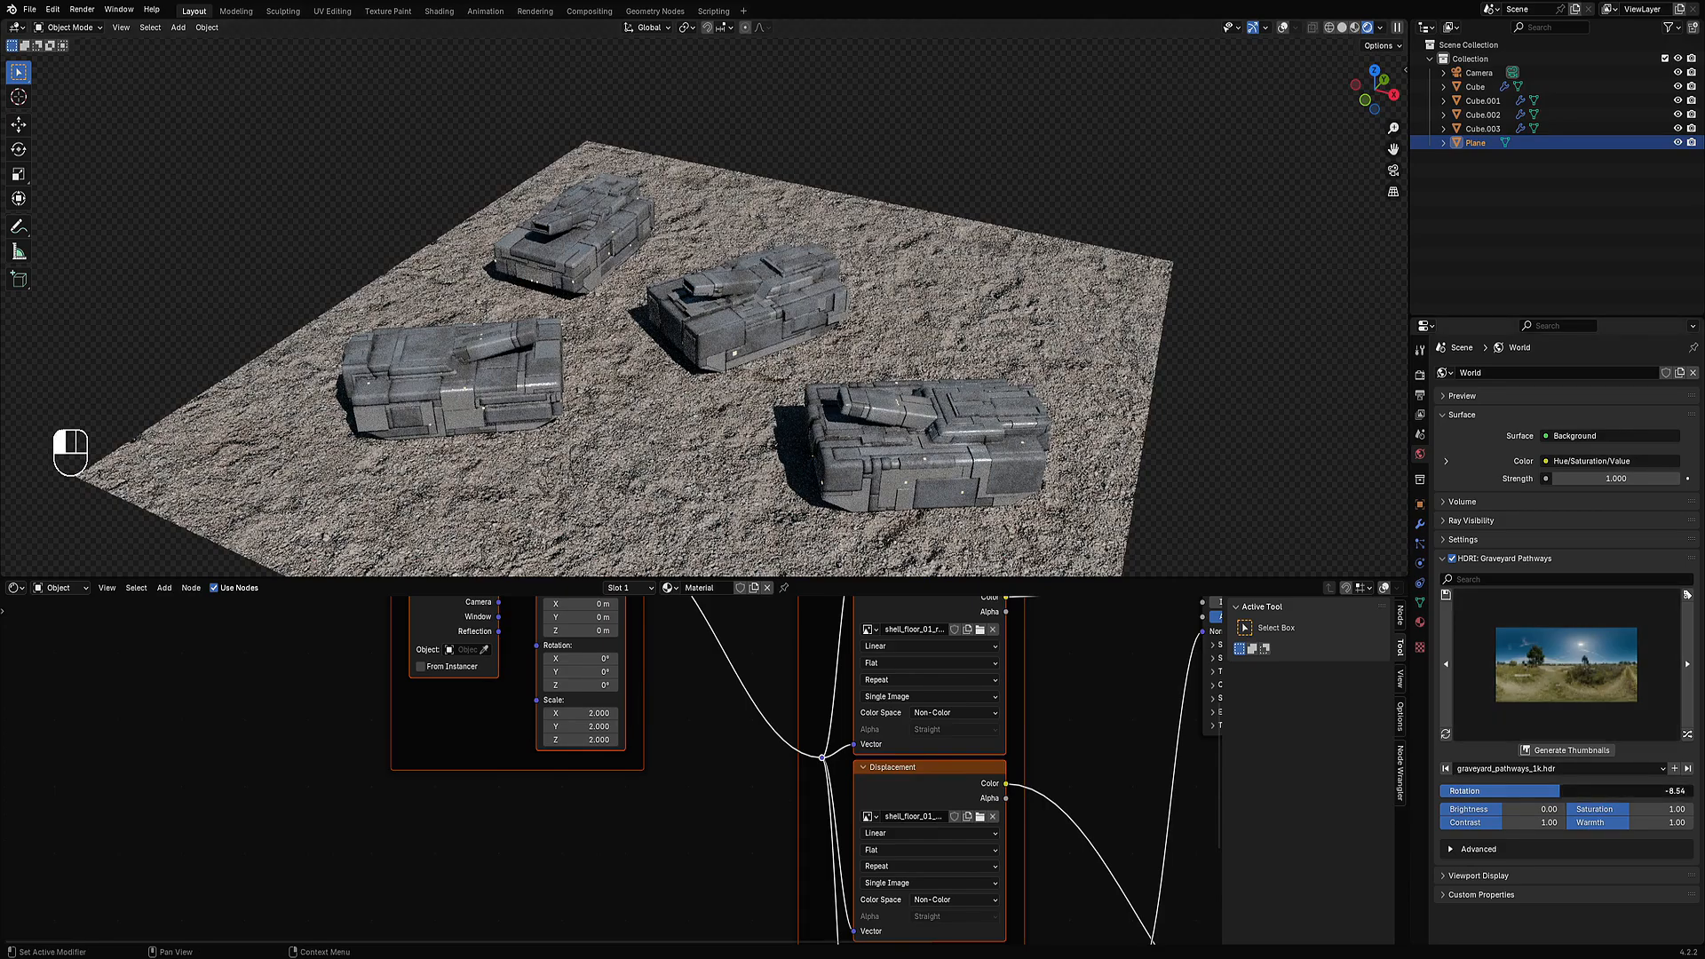
pyautogui.moveTo(1563, 791); pyautogui.dragTo(1679, 796)
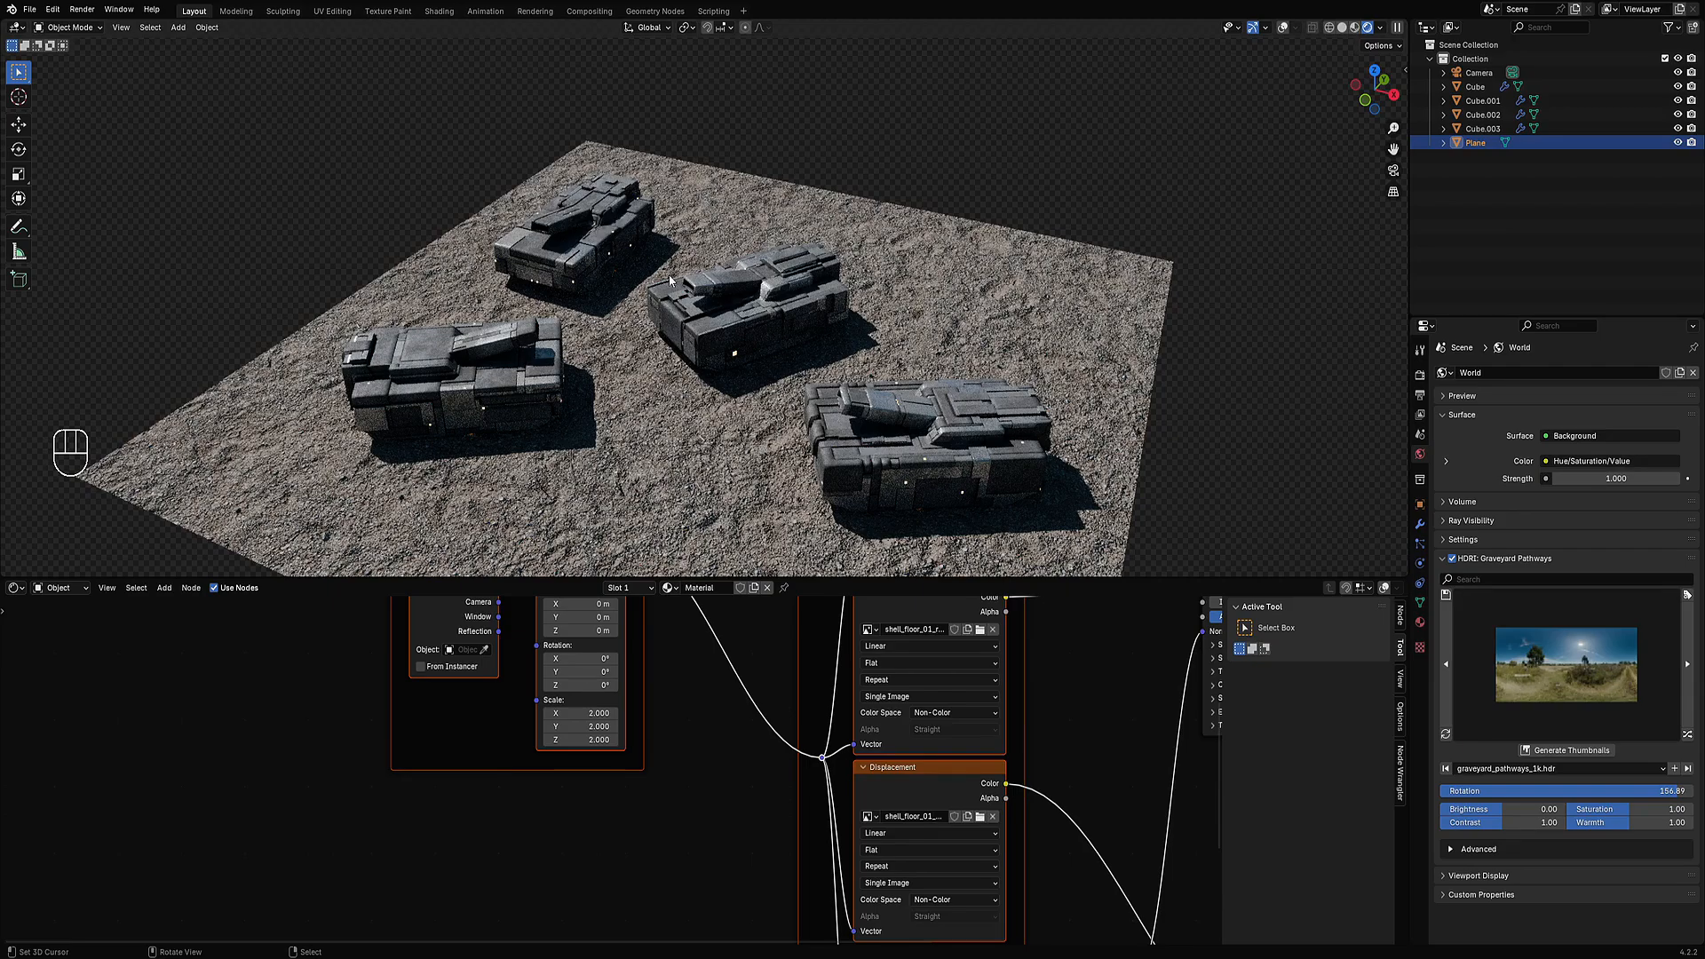
# Examine the tank group and its shadows under the rotated HDRI from several distances and sides.
pyautogui.scroll(-3, 824, 421)
pyautogui.moveTo(840, 416); pyautogui.dragTo(787, 412, button='middle')
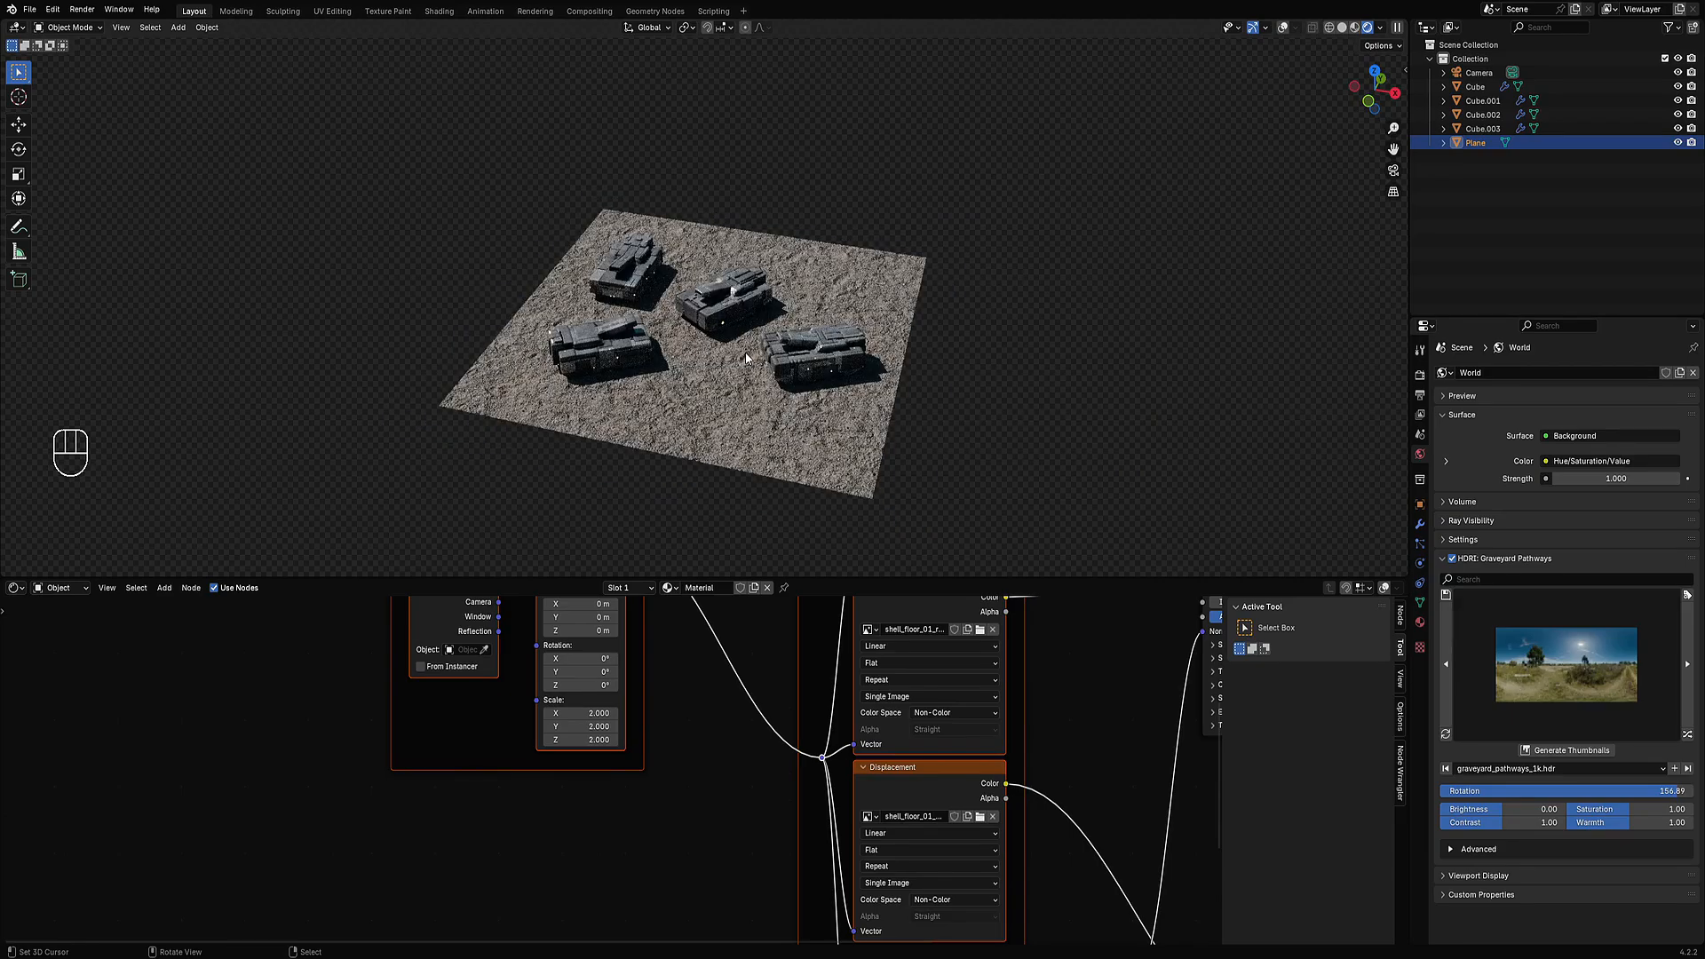
pyautogui.moveTo(784, 393); pyautogui.dragTo(783, 394, button='middle')
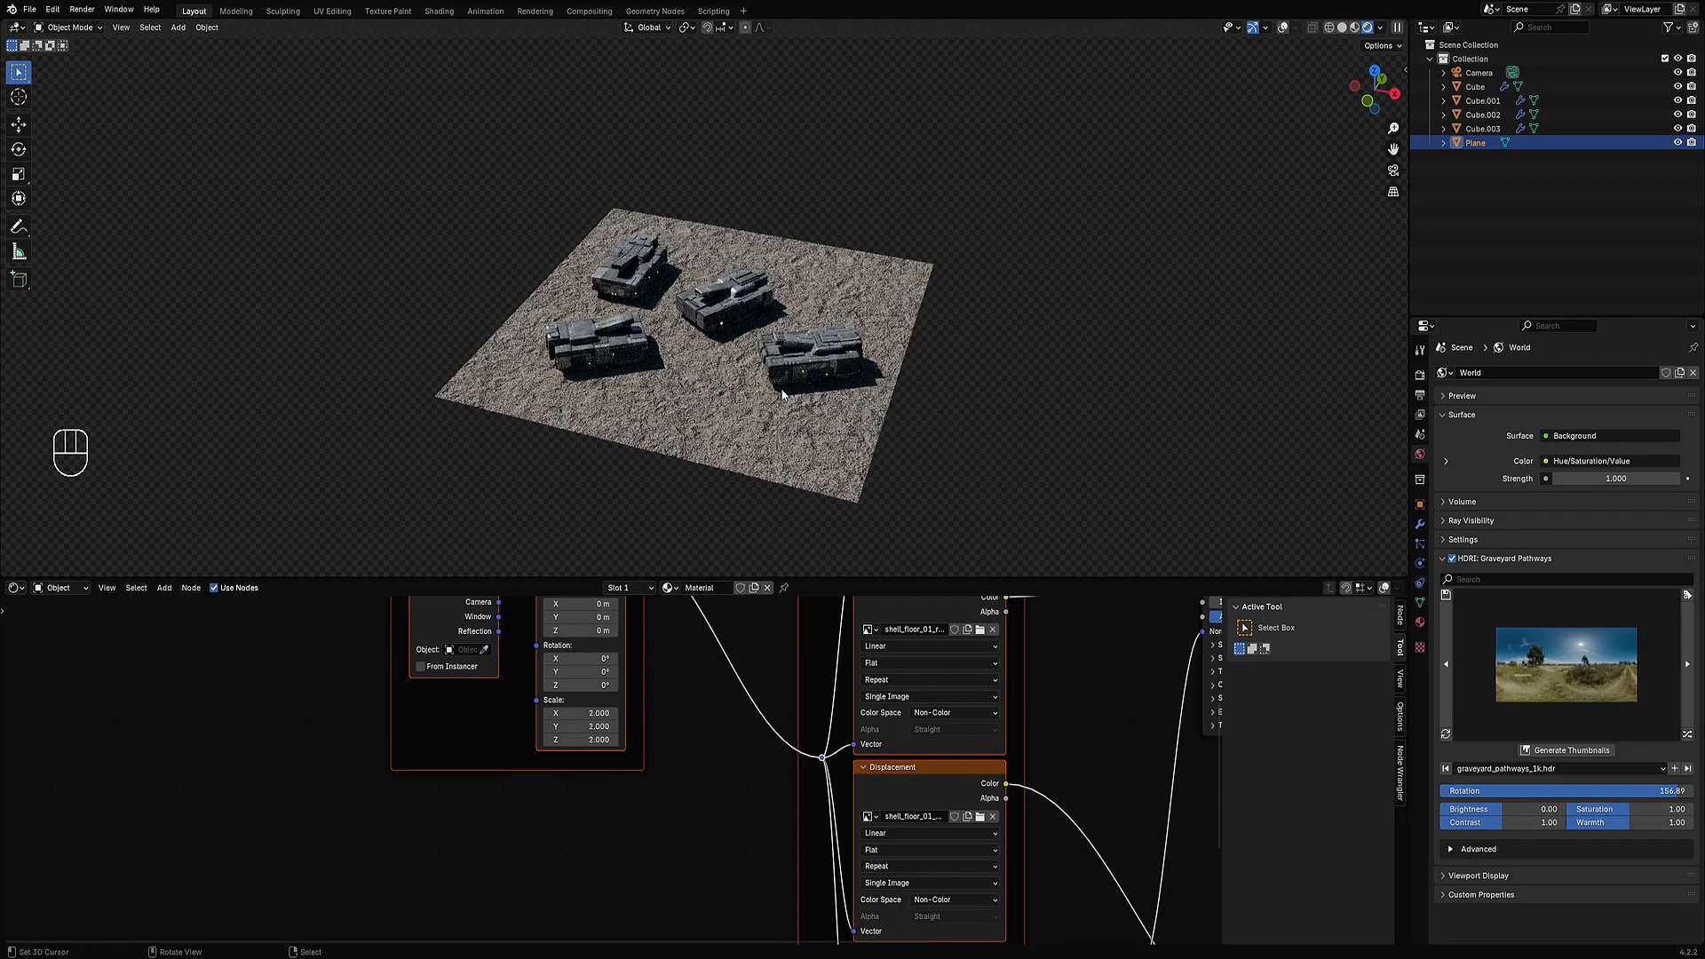
pyautogui.scroll(-2, 781, 390)
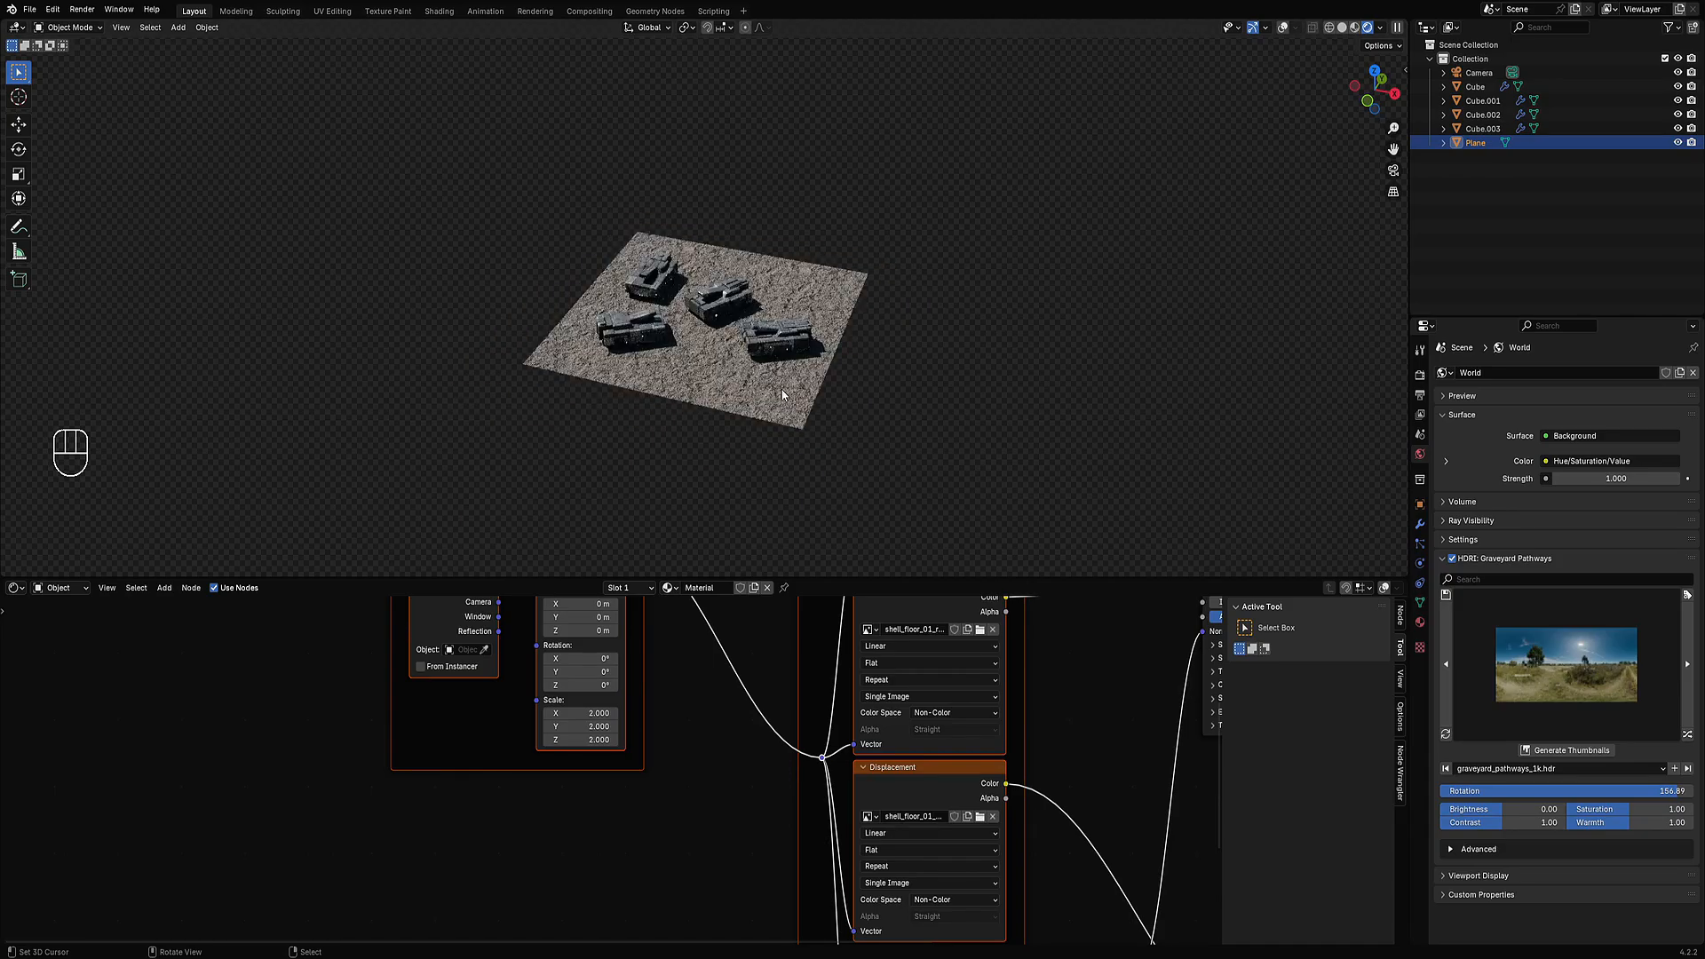
pyautogui.scroll(2, 782, 390)
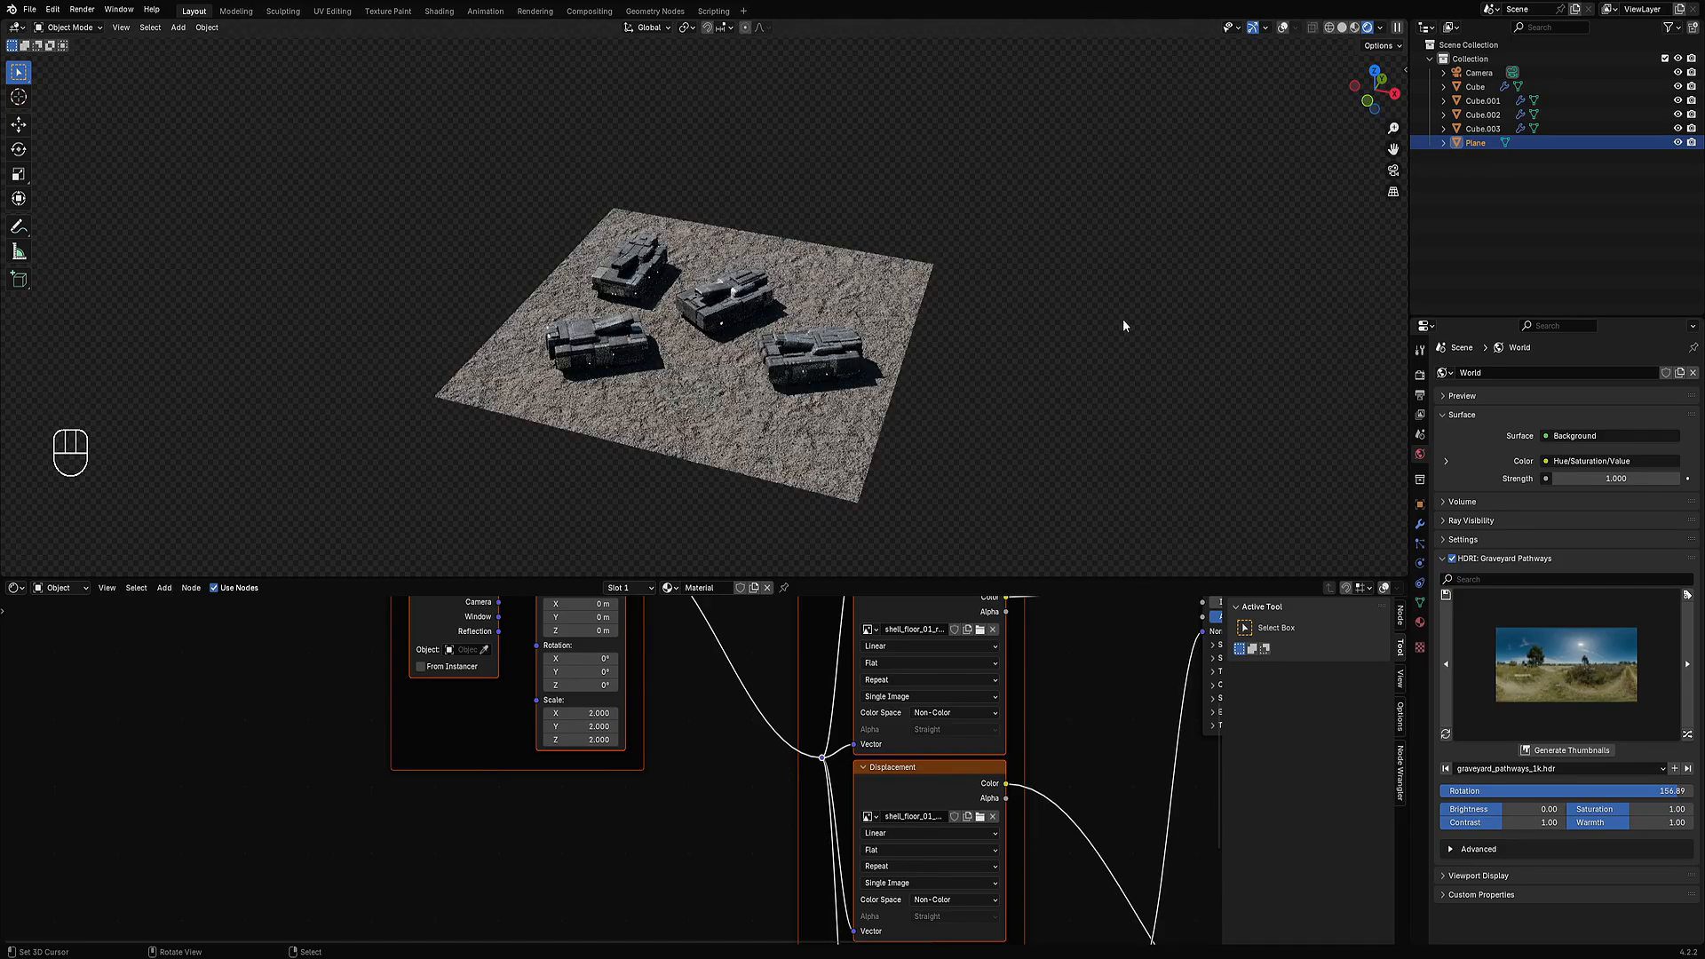
pyautogui.moveTo(910, 364); pyautogui.dragTo(999, 348, button='middle')
pyautogui.scroll(-3, 986, 349)
pyautogui.keyDown('shift'); pyautogui.moveTo(772, 355); pyautogui.dragTo(834, 408, button='middle'); pyautogui.keyUp('shift')
pyautogui.keyDown('shift'); pyautogui.moveTo(873, 409); pyautogui.dragTo(761, 293, button='middle'); pyautogui.keyUp('shift')
pyautogui.scroll(-2, 994, 319)
pyautogui.scroll(1, 670, 384)
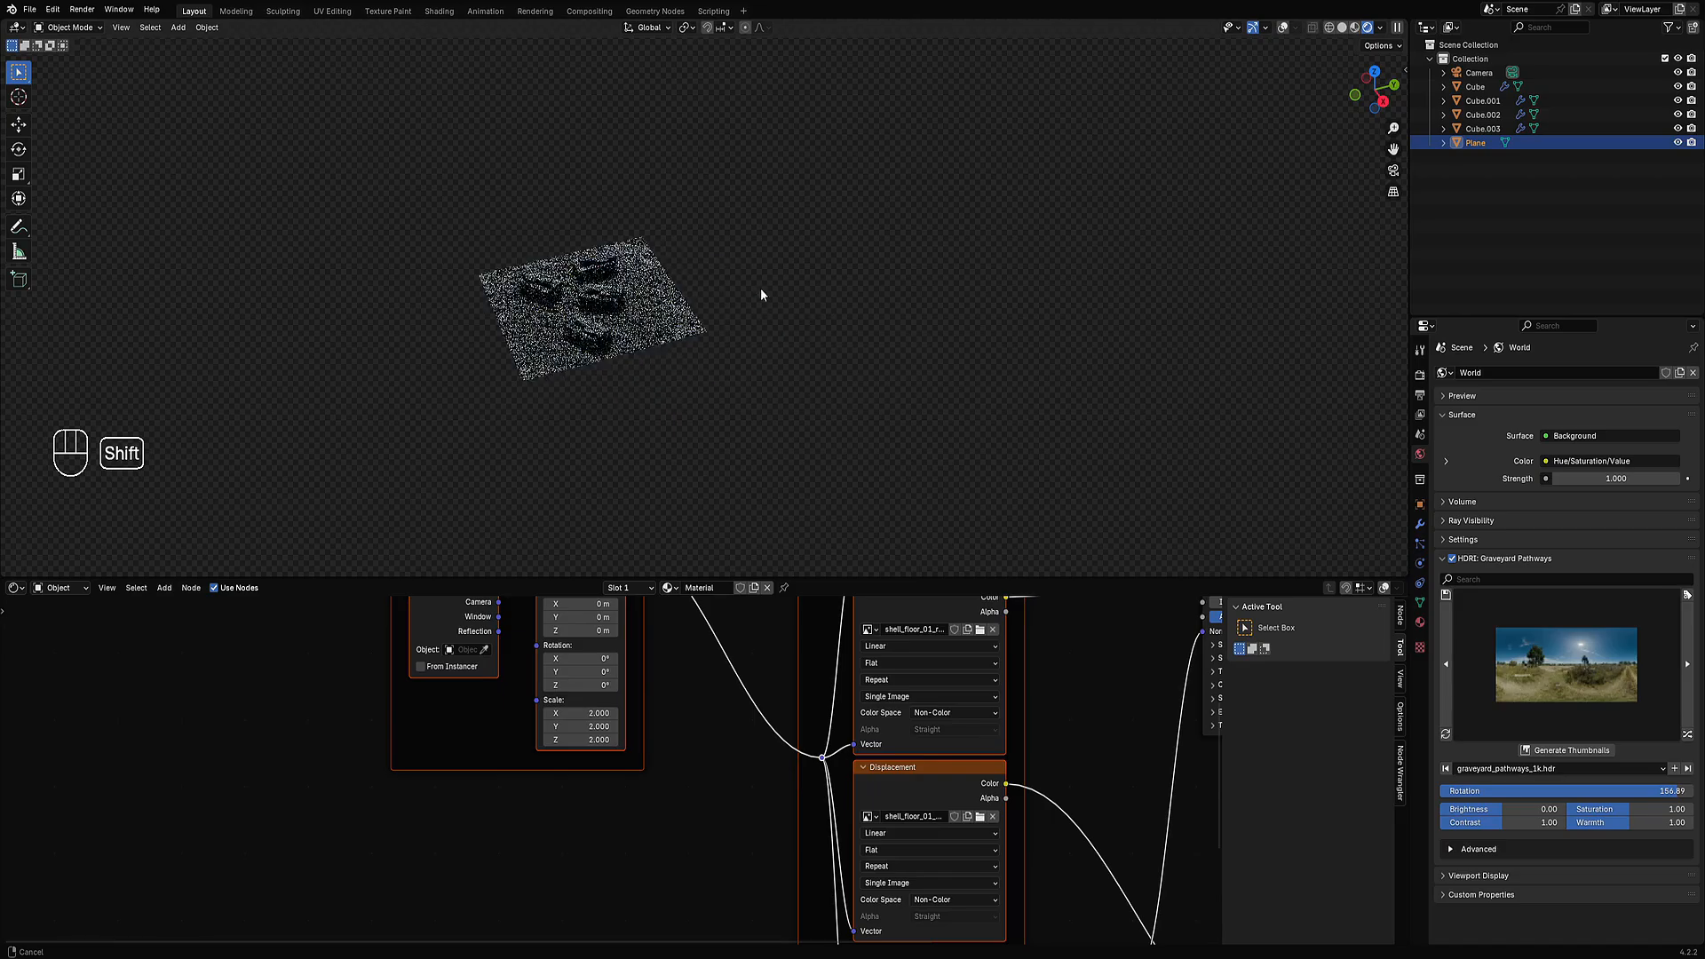
pyautogui.scroll(4, 746, 305)
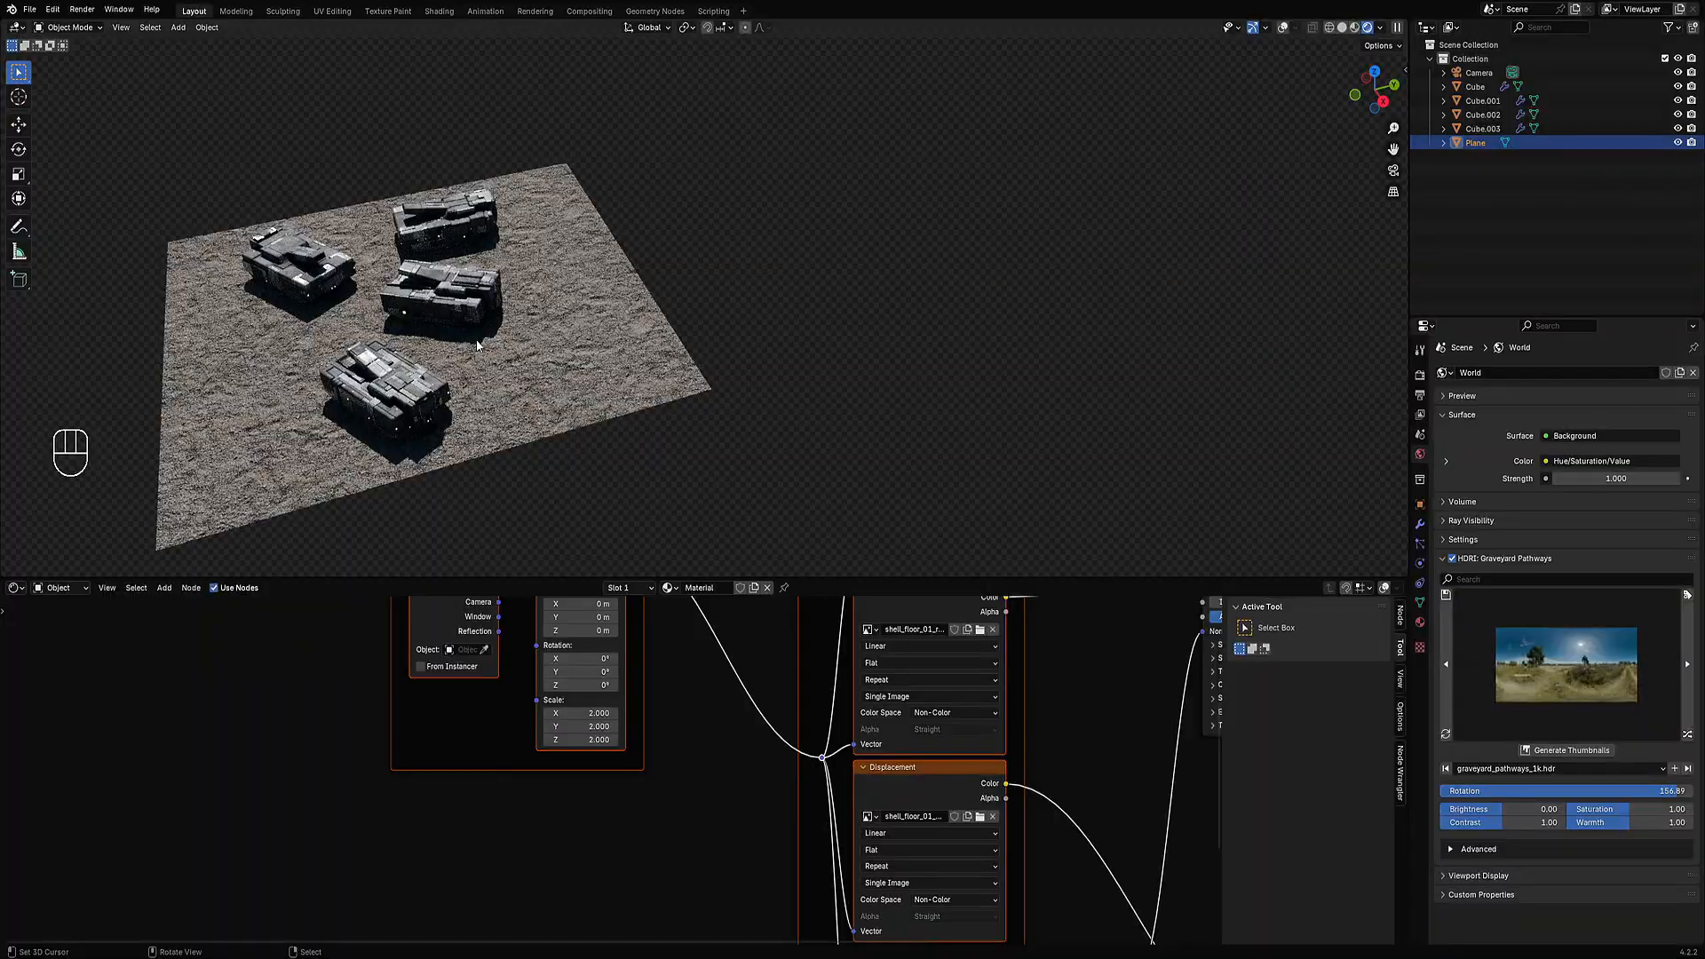
# Inspect the tanks' surface detail and emissive lights close up and from low angles in rendered shading.
pyautogui.keyDown('shift'); pyautogui.moveTo(476, 347); pyautogui.dragTo(533, 555, button='middle'); pyautogui.keyUp('shift')
pyautogui.scroll(7, 716, 296)
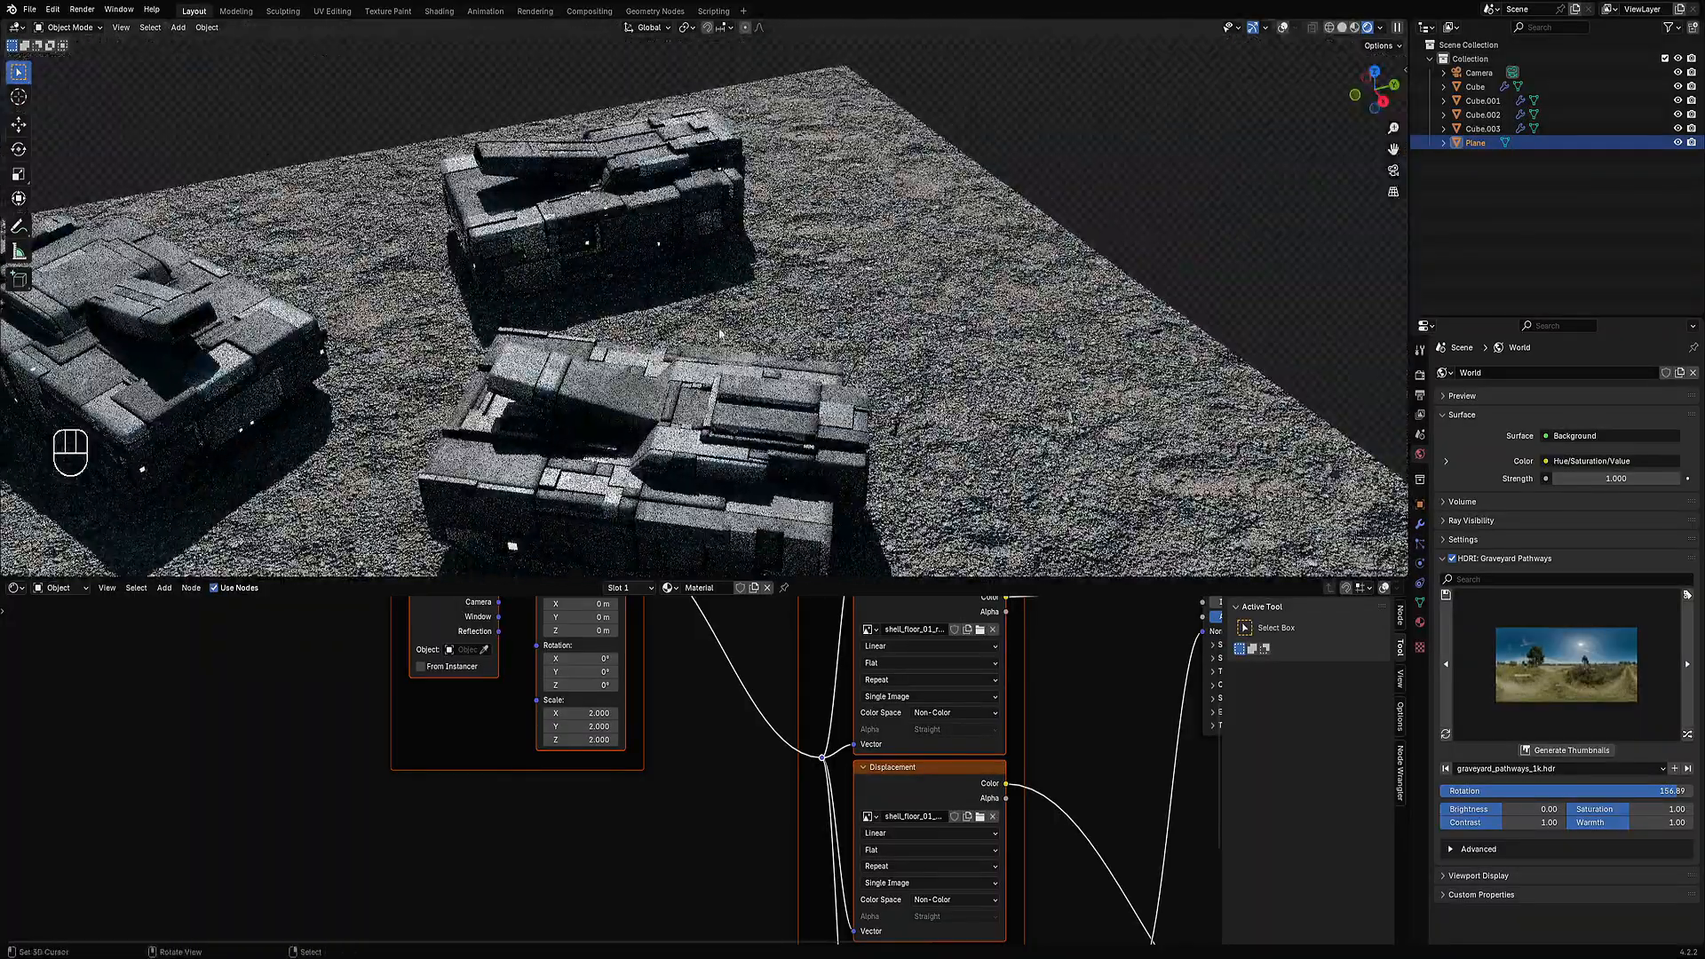
pyautogui.moveTo(720, 334); pyautogui.dragTo(778, 265, button='middle')
pyautogui.scroll(-8, 951, 278)
pyautogui.scroll(10, 778, 264)
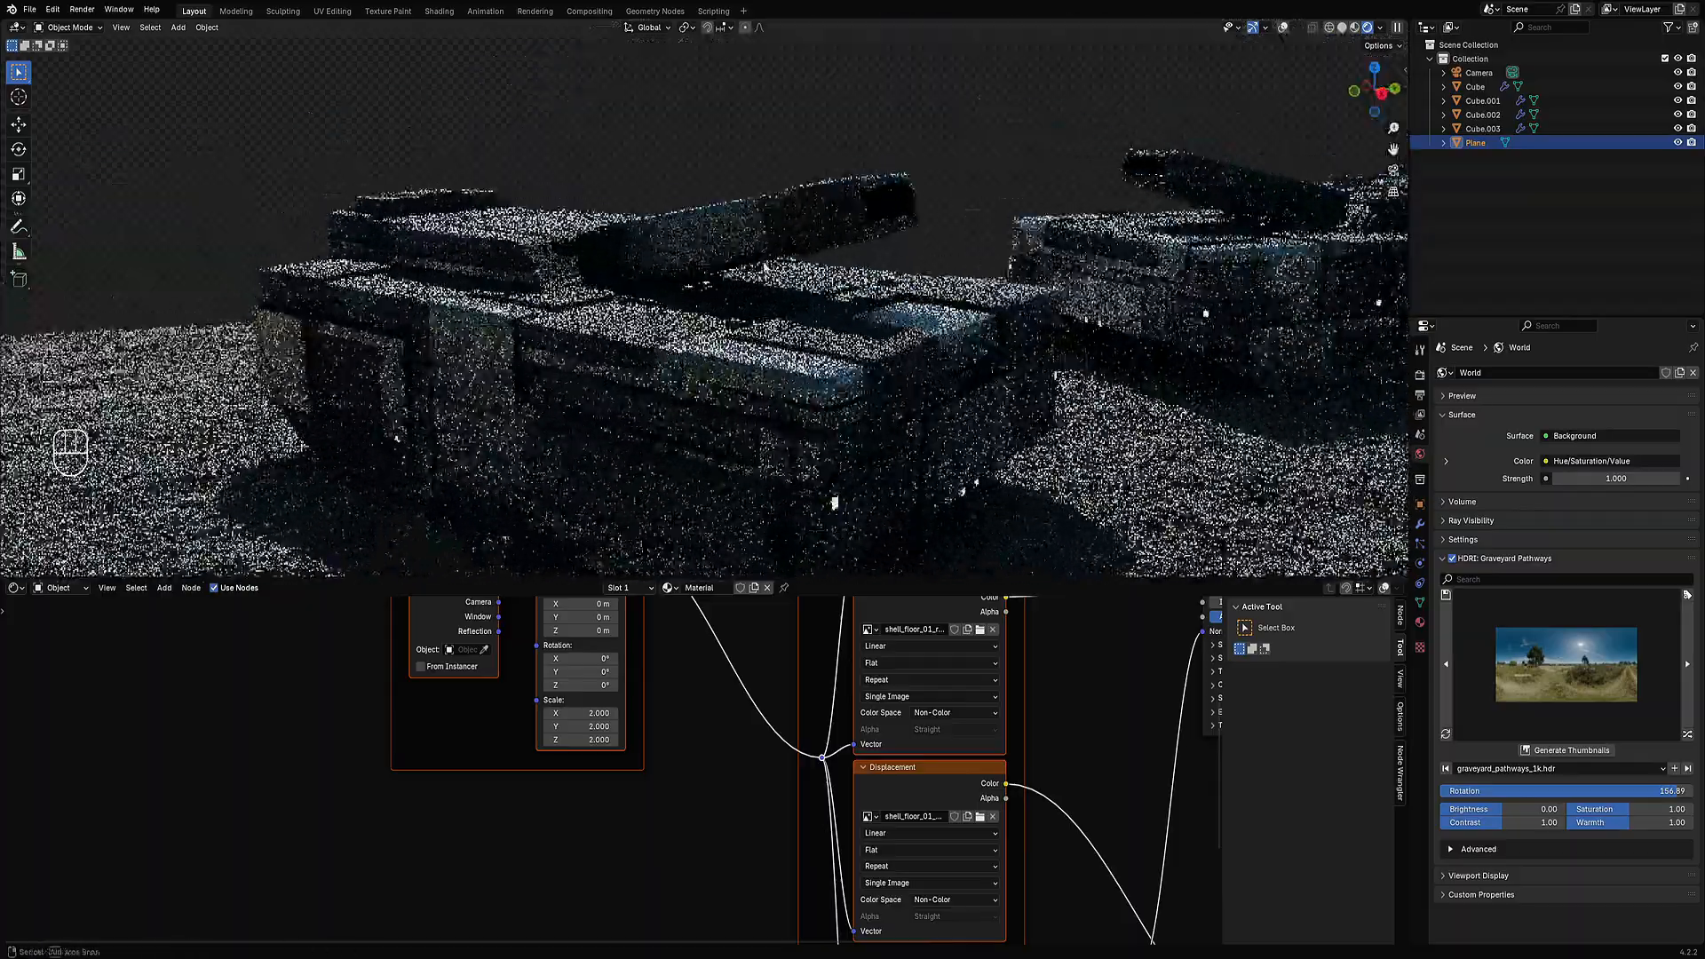
pyautogui.scroll(-3, 764, 267)
pyautogui.scroll(-4, 849, 270)
pyautogui.scroll(4, 849, 270)
pyautogui.moveTo(849, 270); pyautogui.dragTo(762, 511, button='middle')
pyautogui.scroll(5, 775, 290)
pyautogui.scroll(-4, 771, 322)
pyautogui.scroll(-5, 1092, 329)
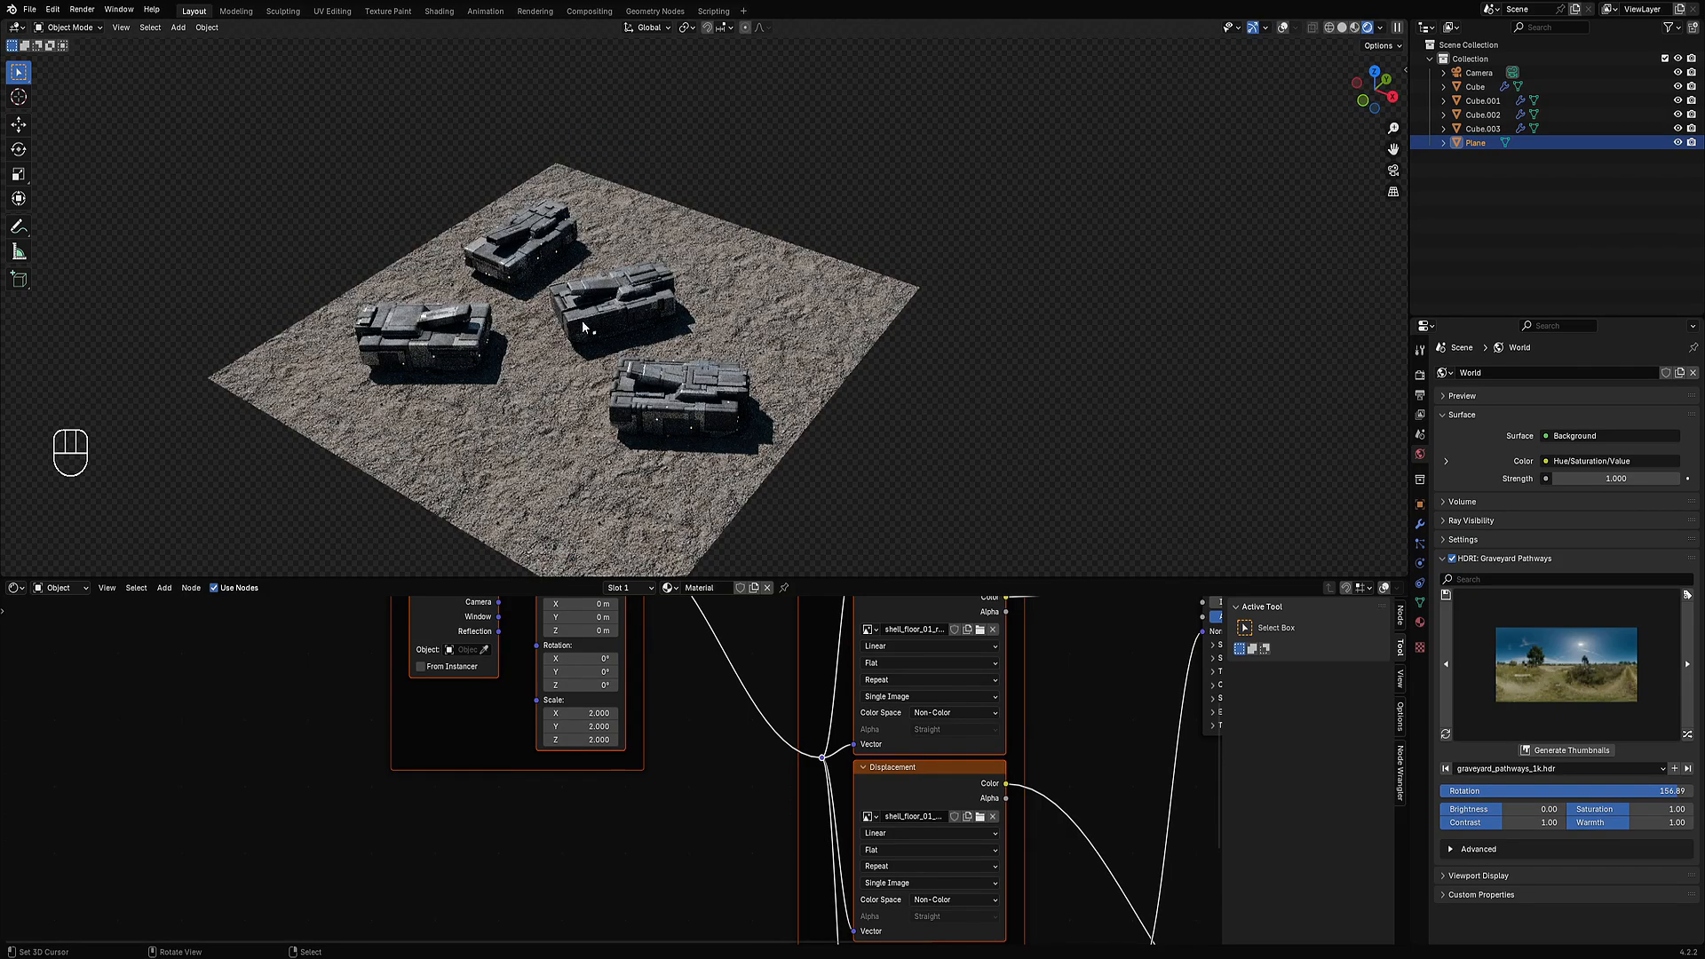
# Review the whole tank scene from several angles, comparing solid and rendered shading.
pyautogui.scroll(-4, 778, 392)
pyautogui.keyDown('shift'); pyautogui.moveTo(796, 391); pyautogui.dragTo(969, 335, button='middle'); pyautogui.keyUp('shift')
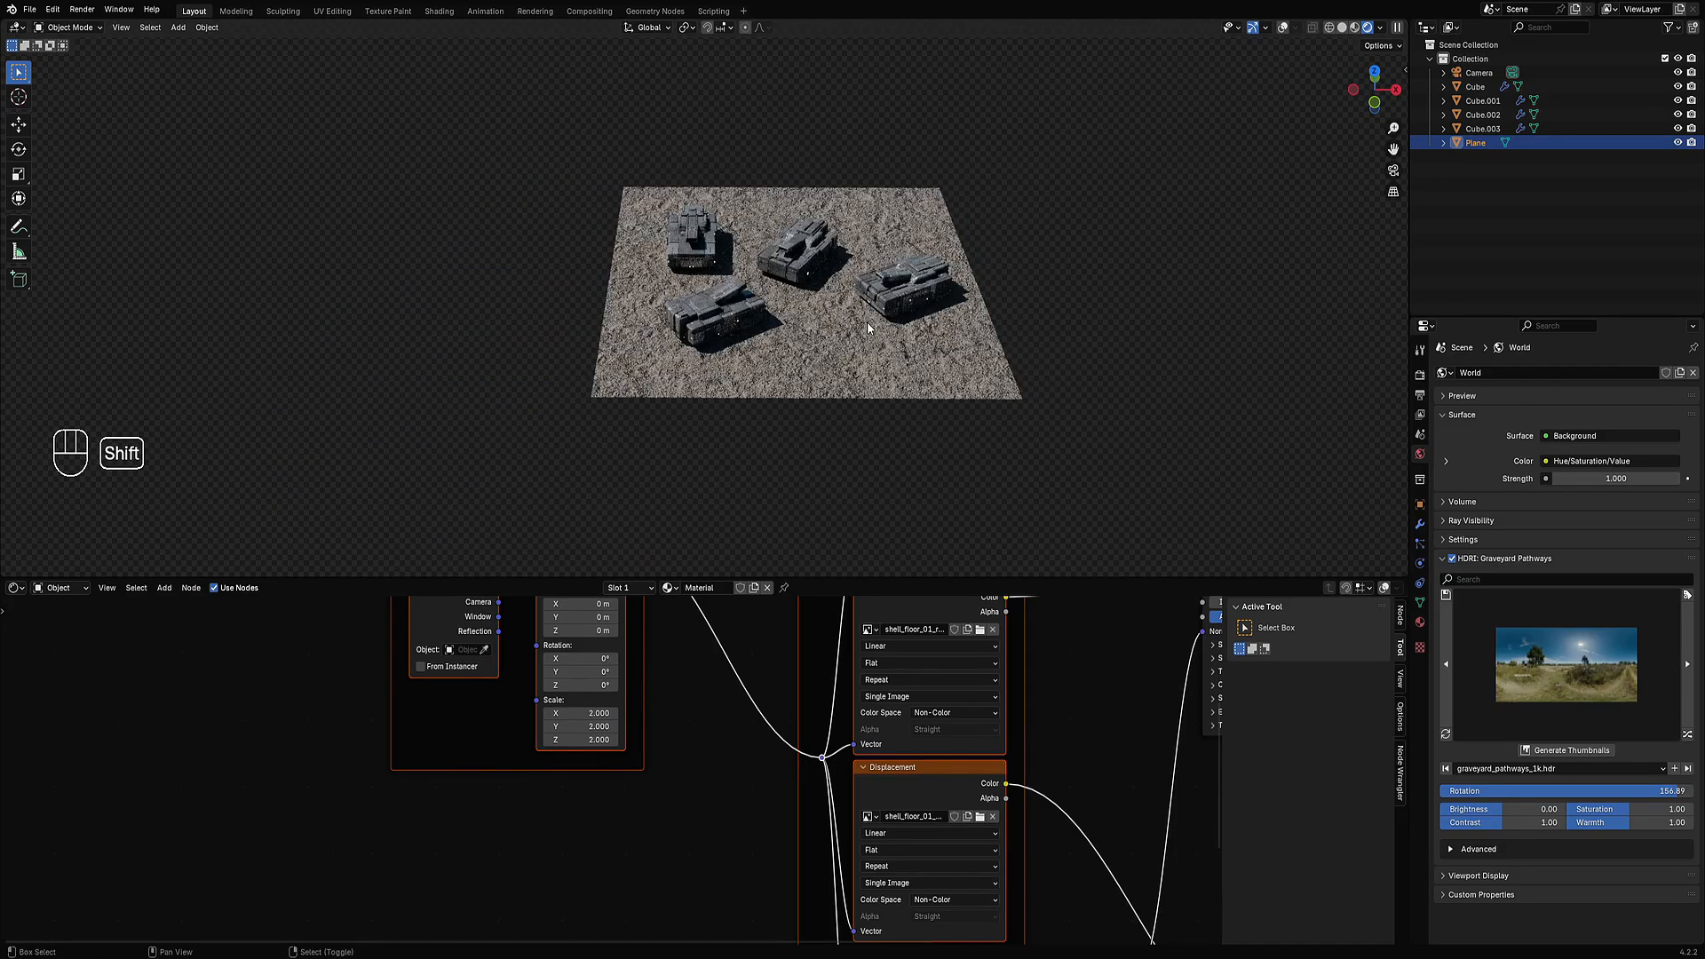
pyautogui.moveTo(867, 326); pyautogui.dragTo(824, 356, button='middle')
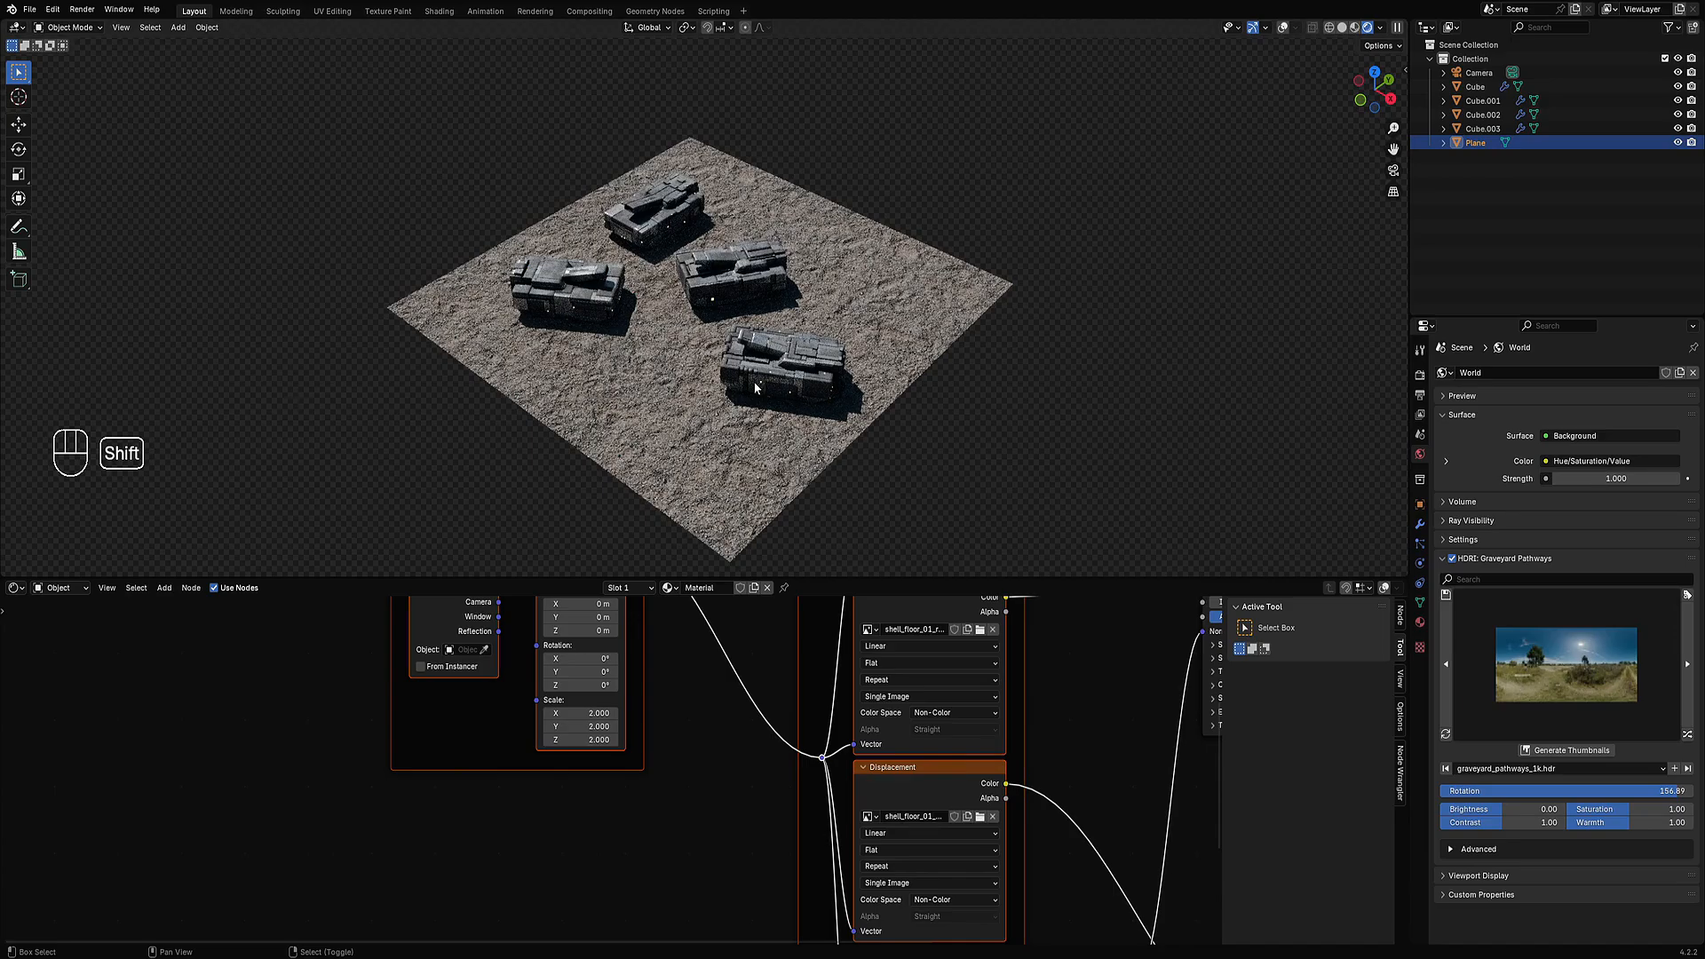
pyautogui.moveTo(754, 388); pyautogui.dragTo(822, 365, button='middle')
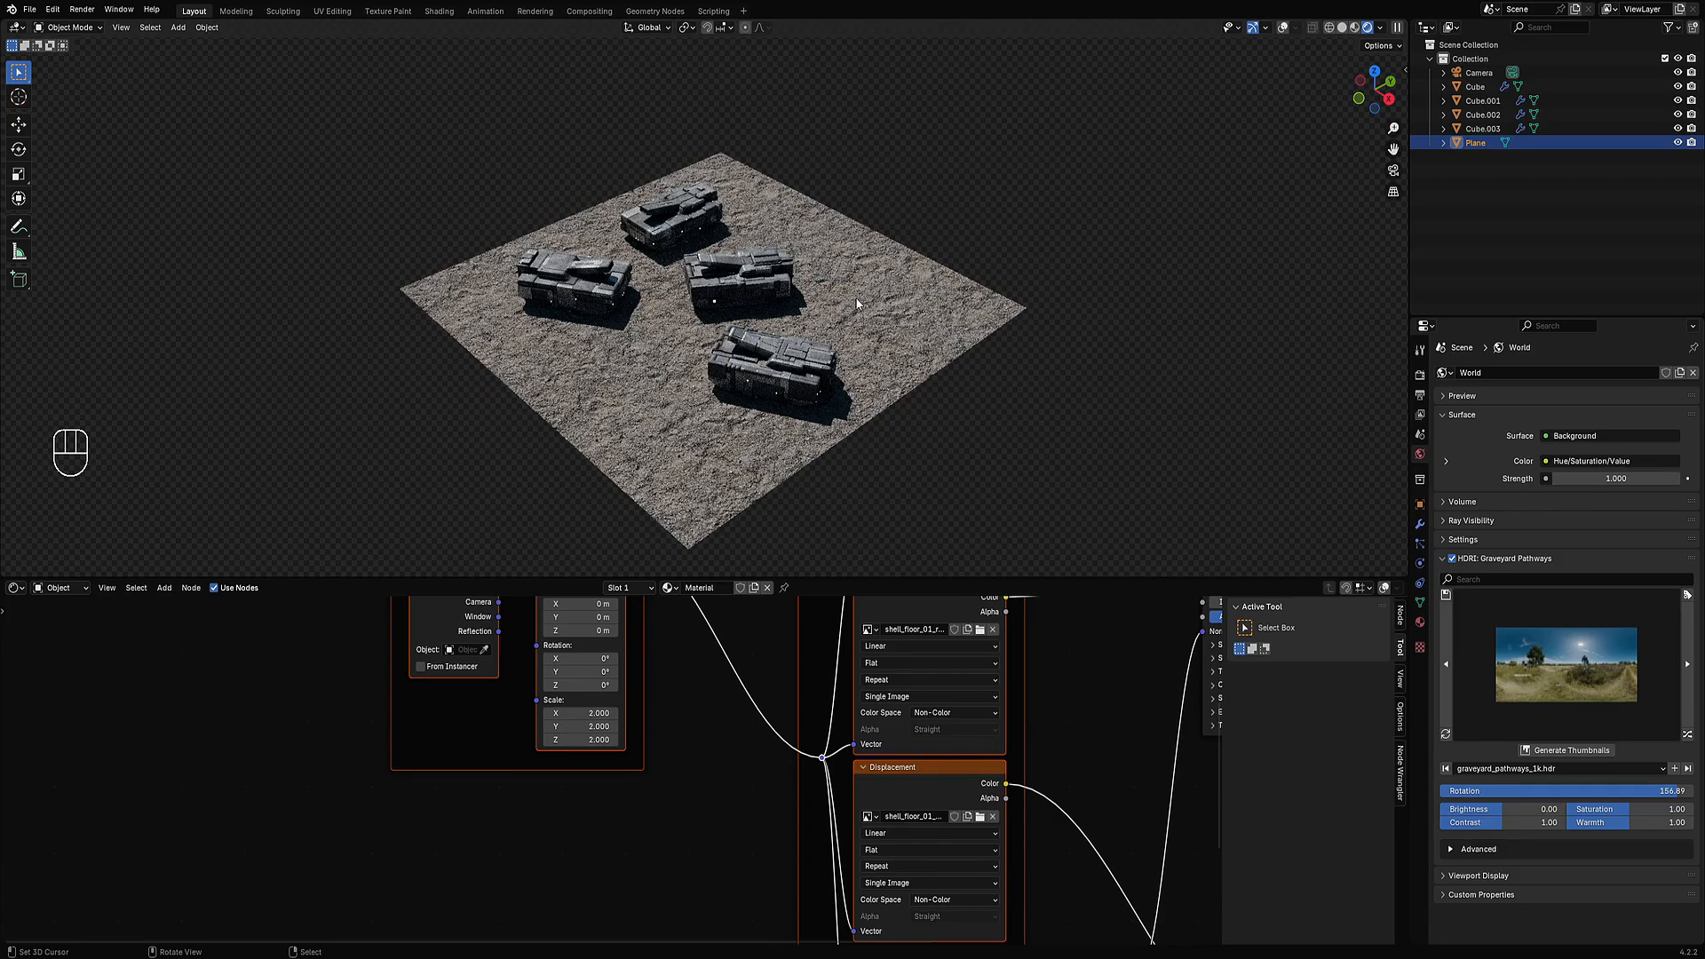
pyautogui.moveTo(837, 282)
pyautogui.mouseDown(button='middle')
pyautogui.moveTo(811, 278)
pyautogui.moveTo(847, 254)
pyautogui.moveTo(774, 257)
pyautogui.moveTo(904, 247)
pyautogui.moveTo(913, 298)
pyautogui.moveTo(891, 328)
pyautogui.moveTo(780, 240)
pyautogui.moveTo(785, 256)
pyautogui.mouseUp(button='middle')
pyautogui.press('z')
pyautogui.press('z')
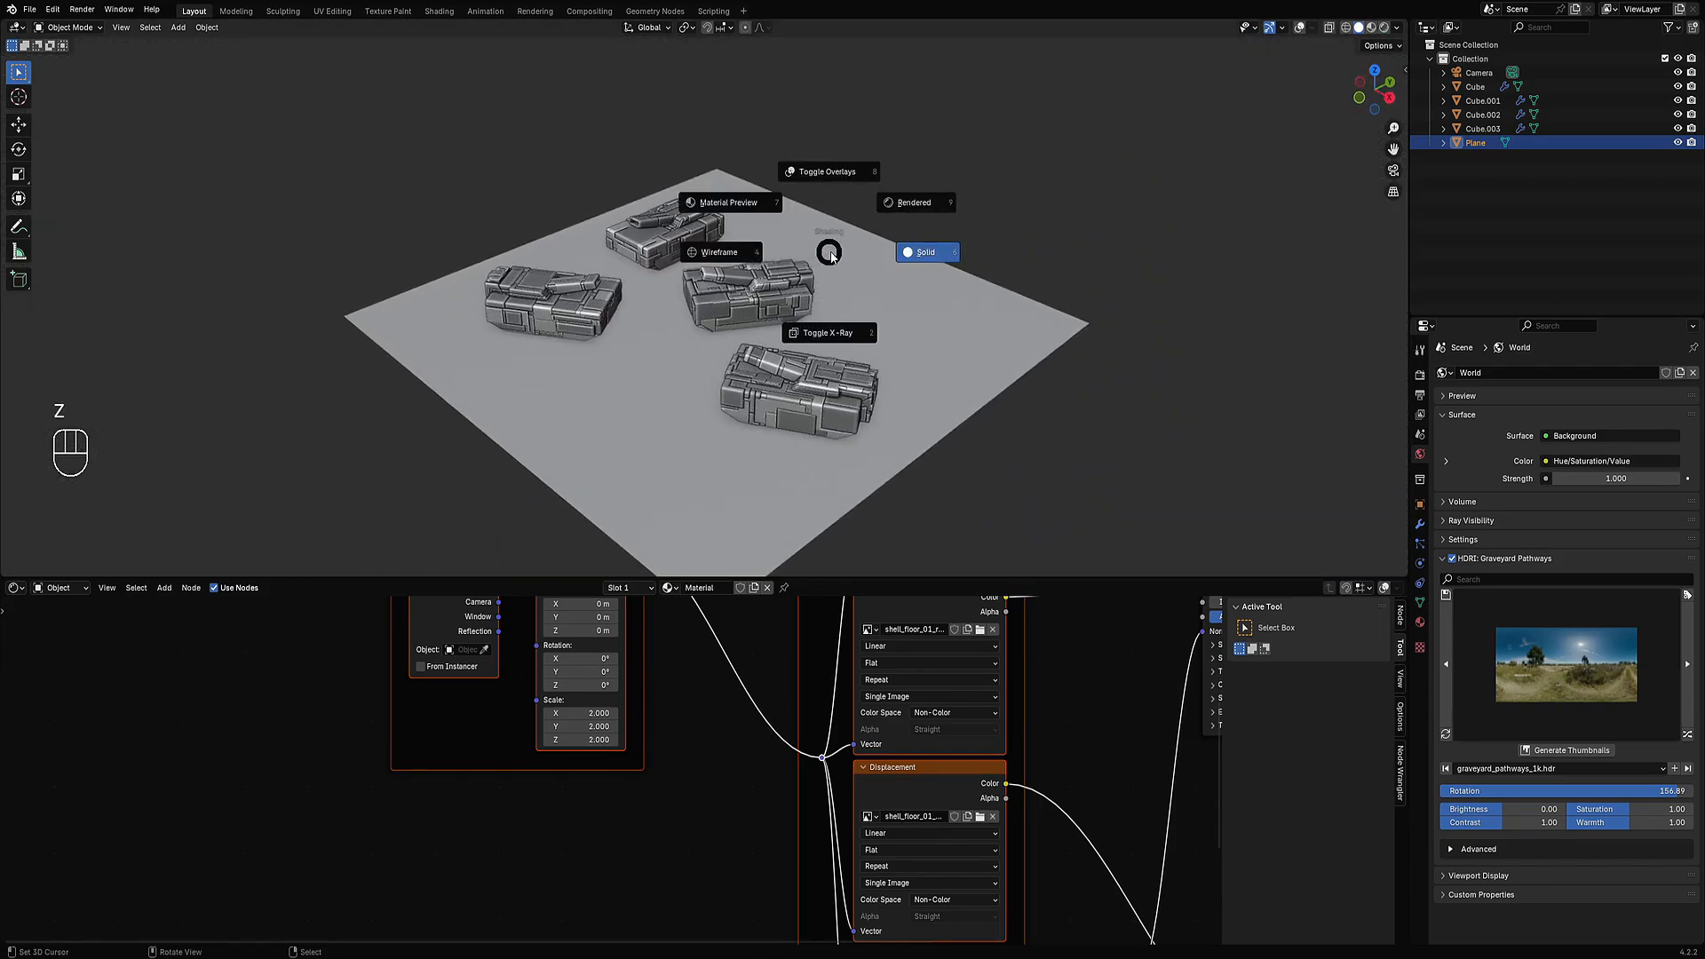
pyautogui.click(910, 204)
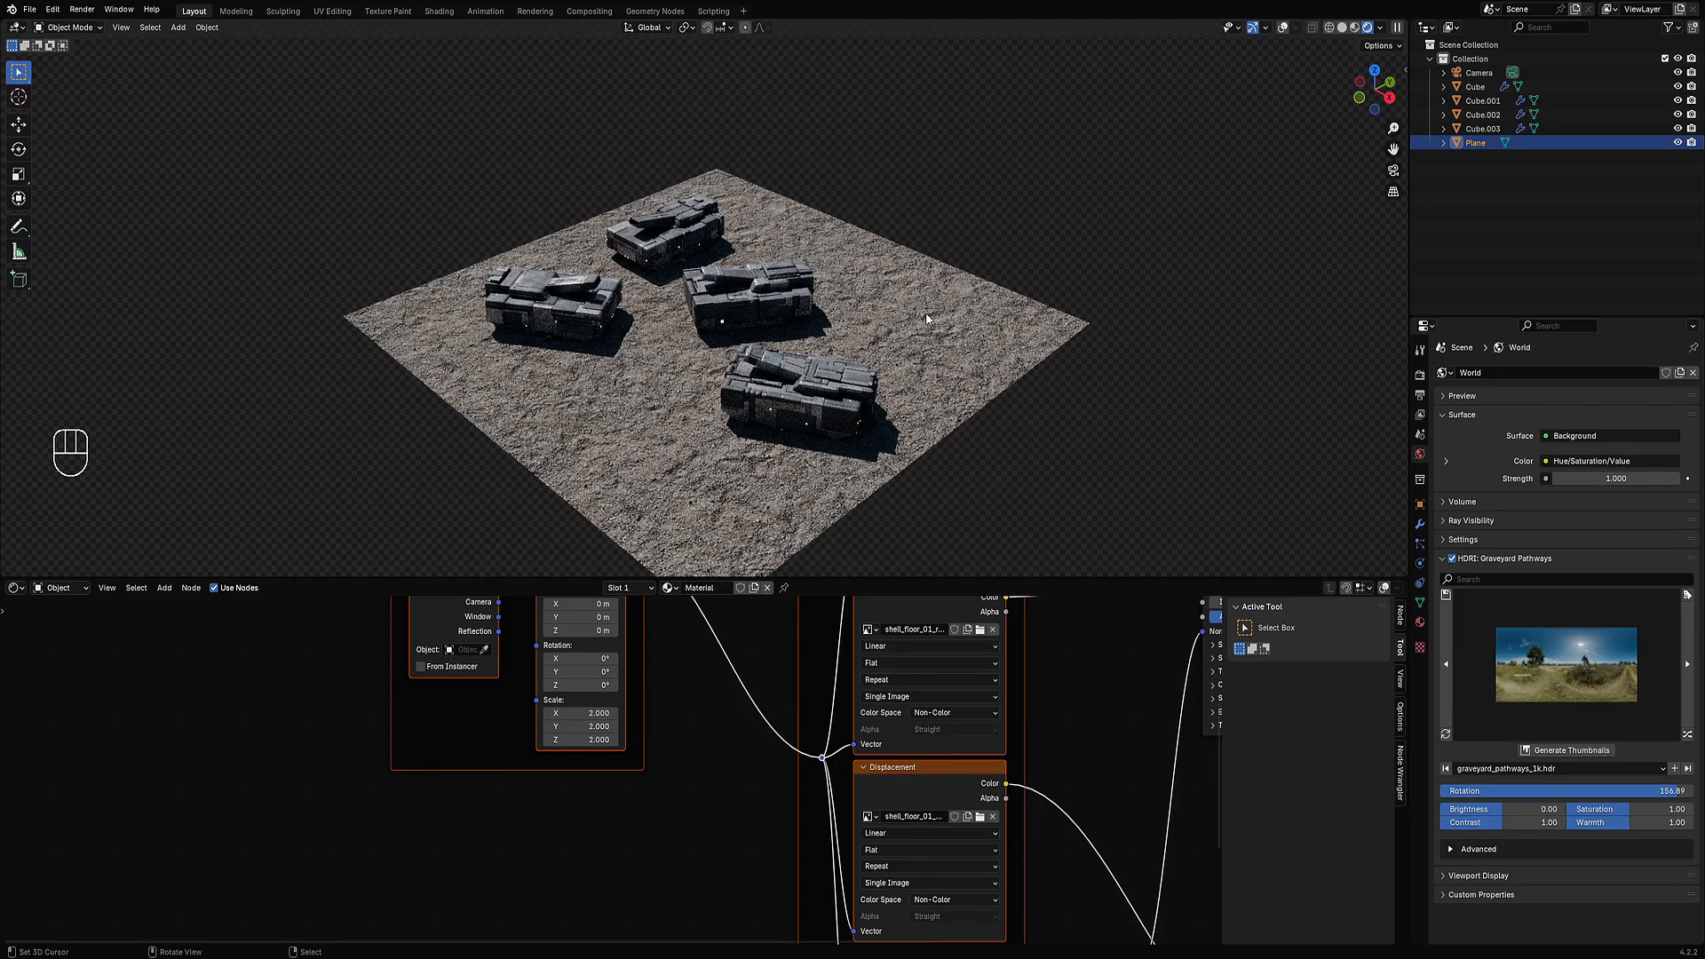
pyautogui.moveTo(778, 329); pyautogui.dragTo(850, 324, button='middle')
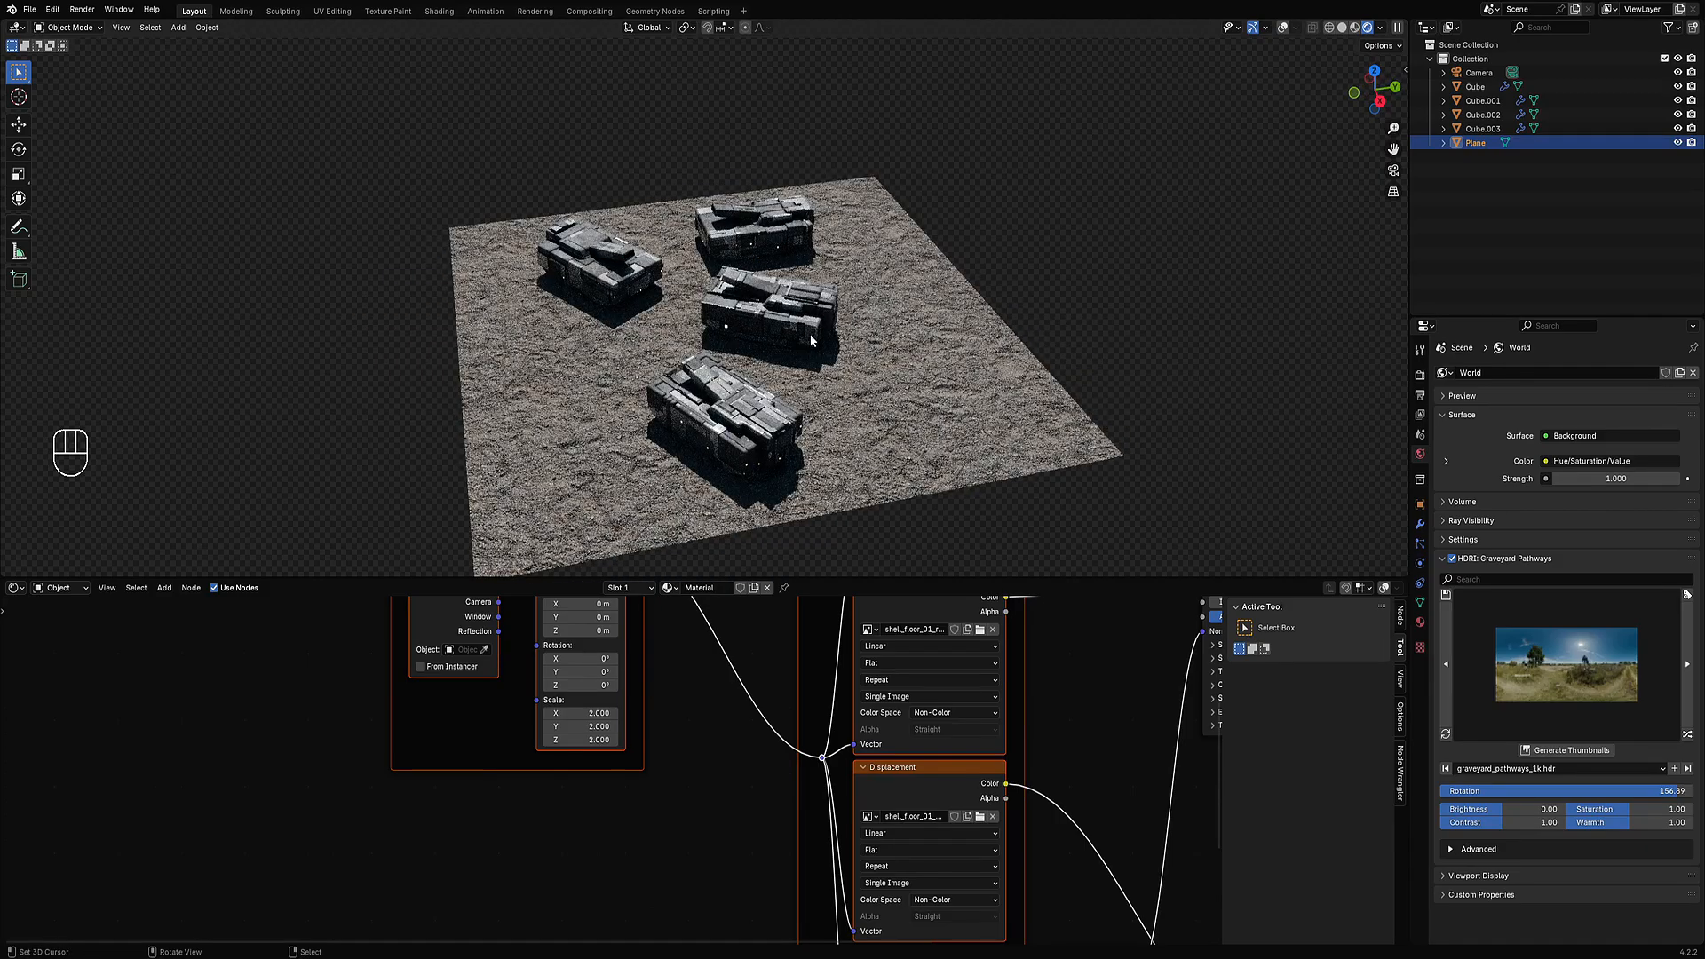
pyautogui.moveTo(771, 204); pyautogui.dragTo(866, 296, button='middle')
pyautogui.scroll(4, 913, 355)
# Study the tank models and their spacing on the plane in solid shading with the viewport maximized.
pyautogui.press('z')
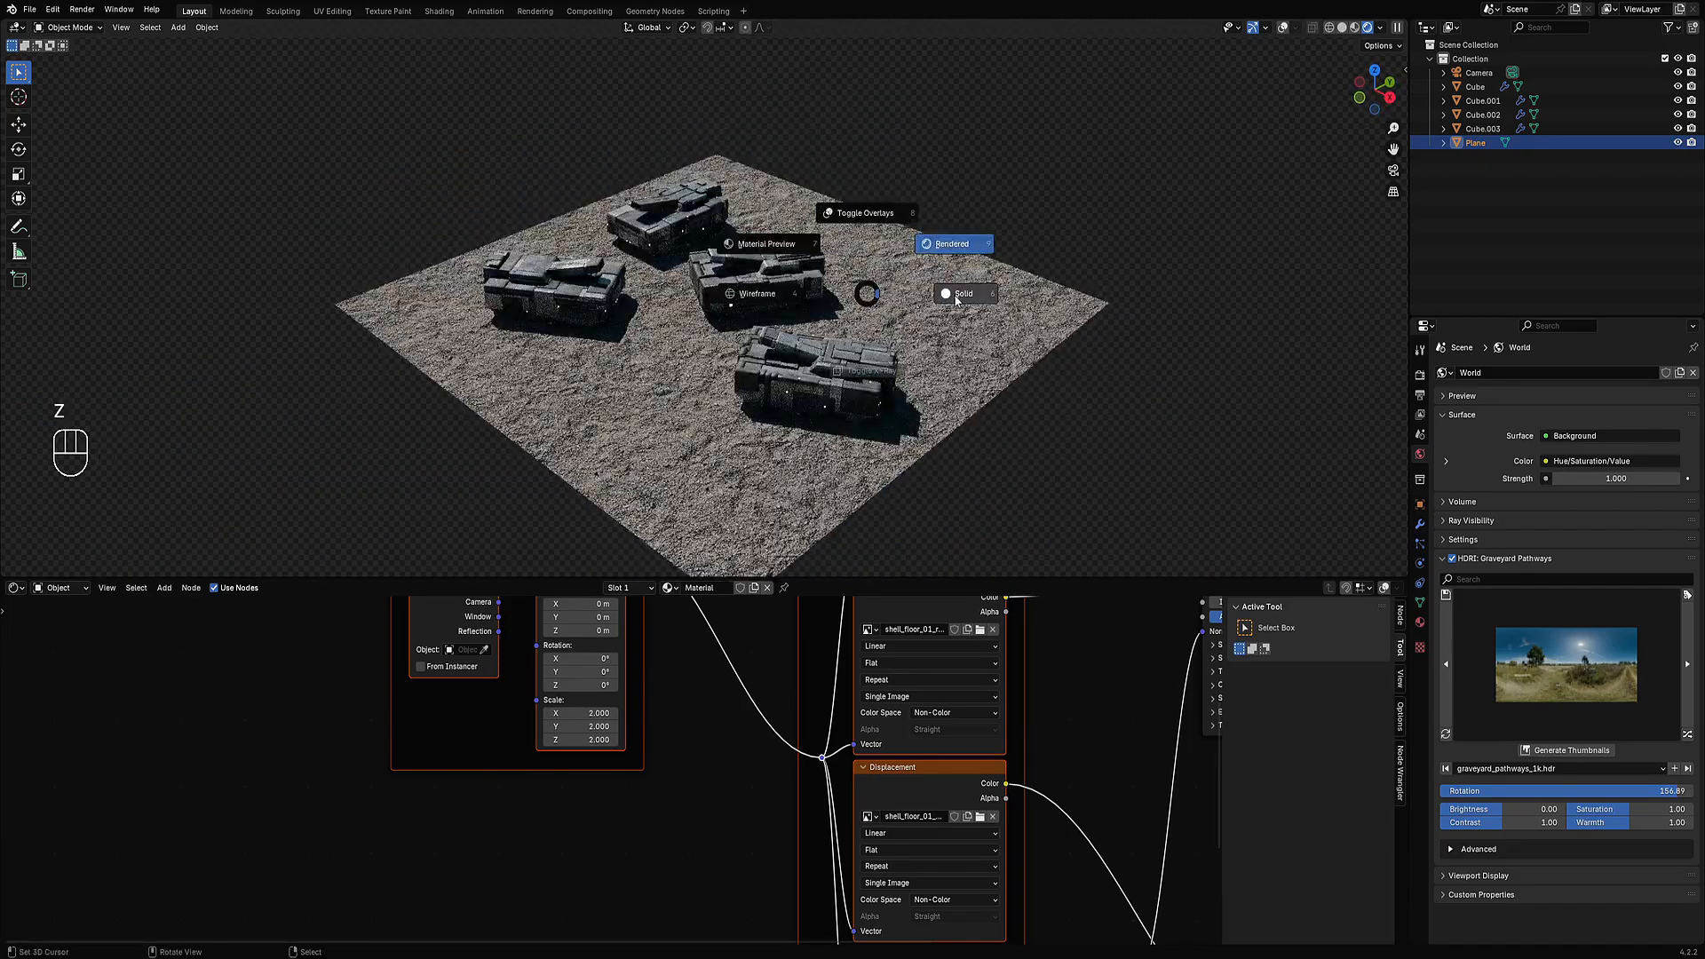
pyautogui.click(943, 274)
pyautogui.moveTo(946, 215)
pyautogui.mouseDown(button='middle')
pyautogui.moveTo(929, 270)
pyautogui.moveTo(884, 254)
pyautogui.moveTo(869, 327)
pyautogui.moveTo(740, 306)
pyautogui.moveTo(738, 323)
pyautogui.mouseUp(button='middle')
pyautogui.hotkey('ctrl', 'space')
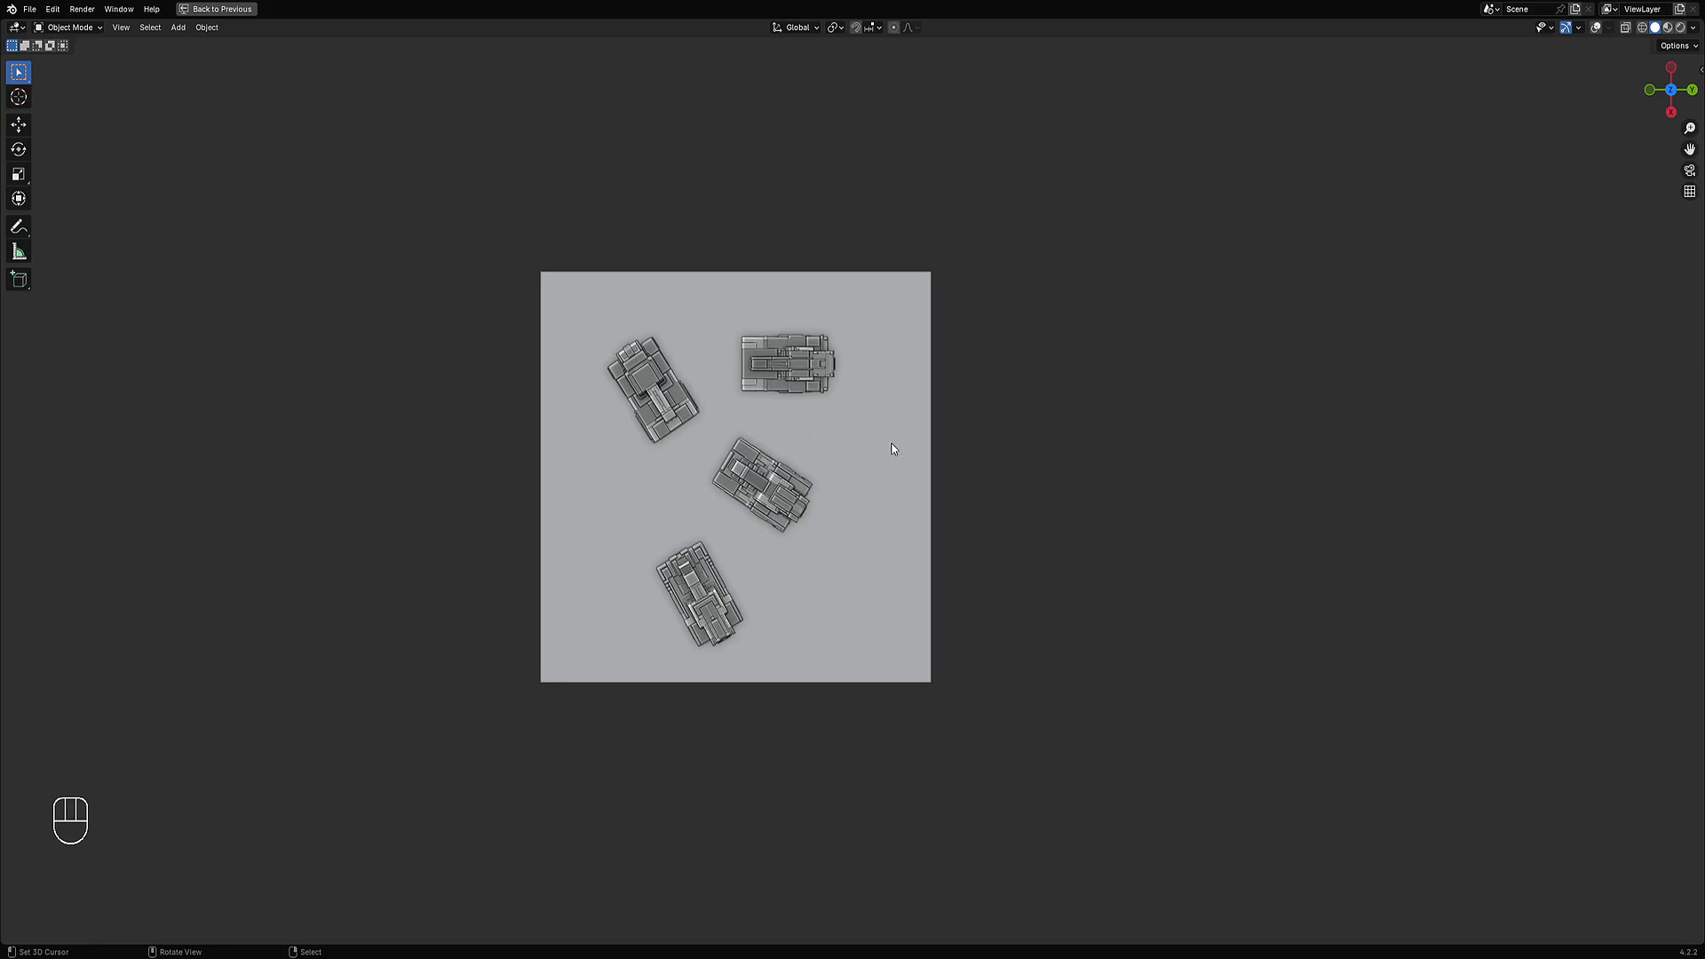
pyautogui.moveTo(901, 480); pyautogui.dragTo(909, 373, button='middle')
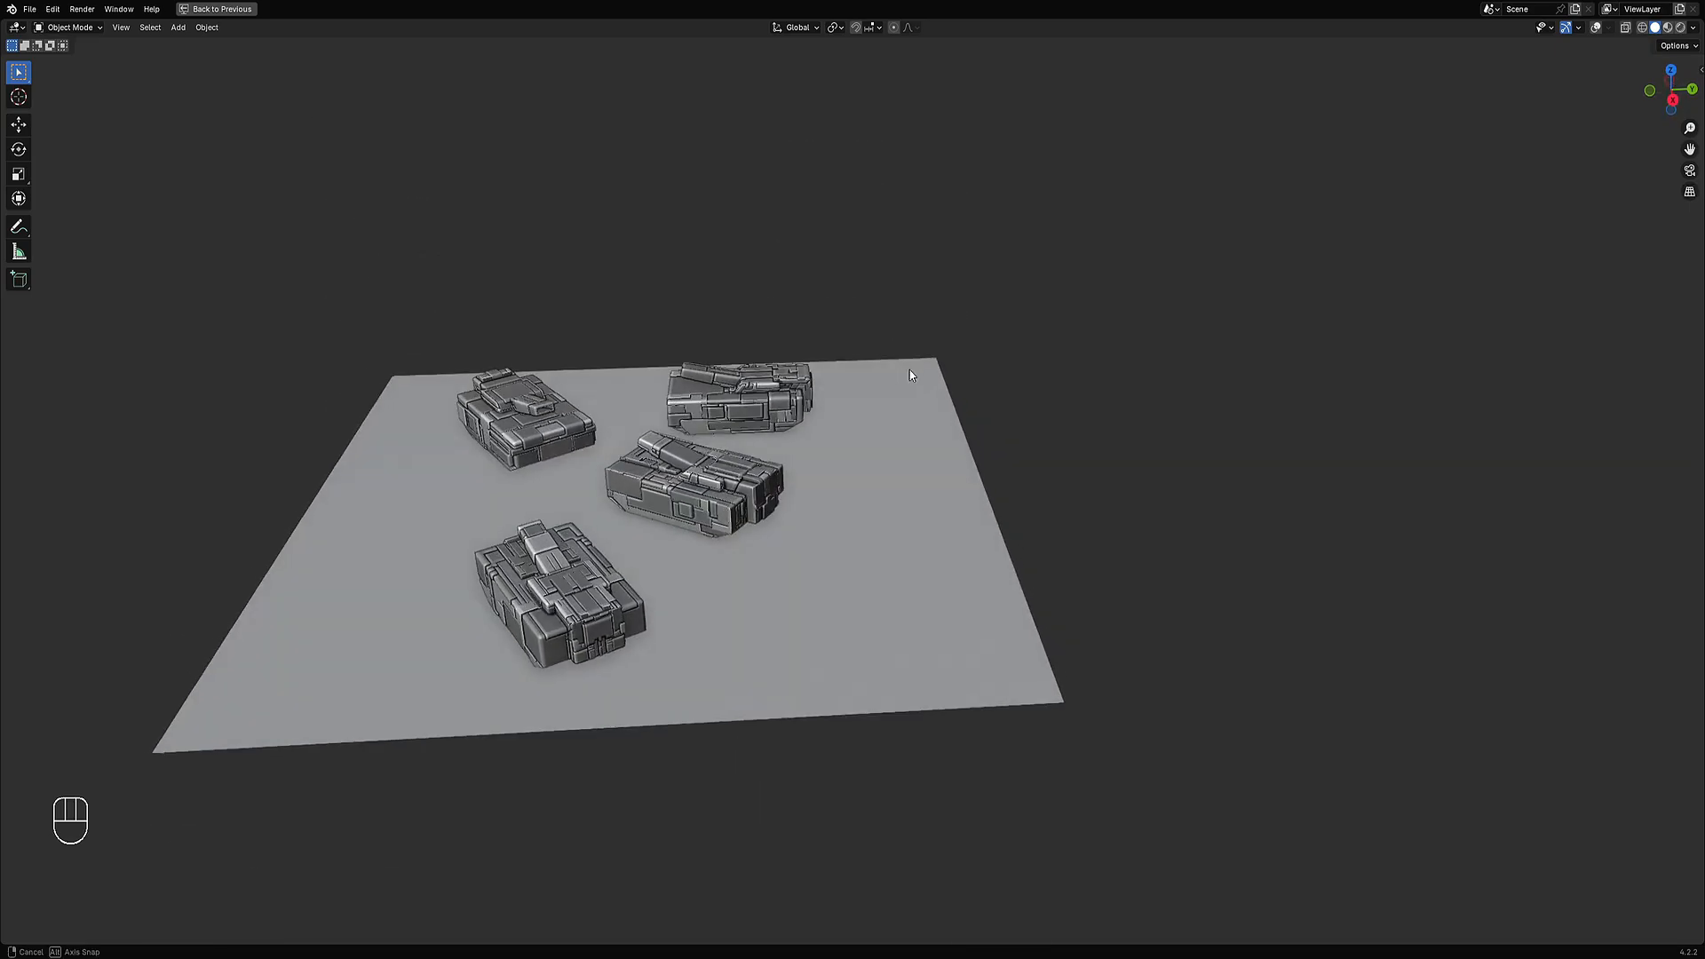
pyautogui.keyDown('shift'); pyautogui.moveTo(759, 415); pyautogui.dragTo(893, 397, button='middle'); pyautogui.keyUp('shift')
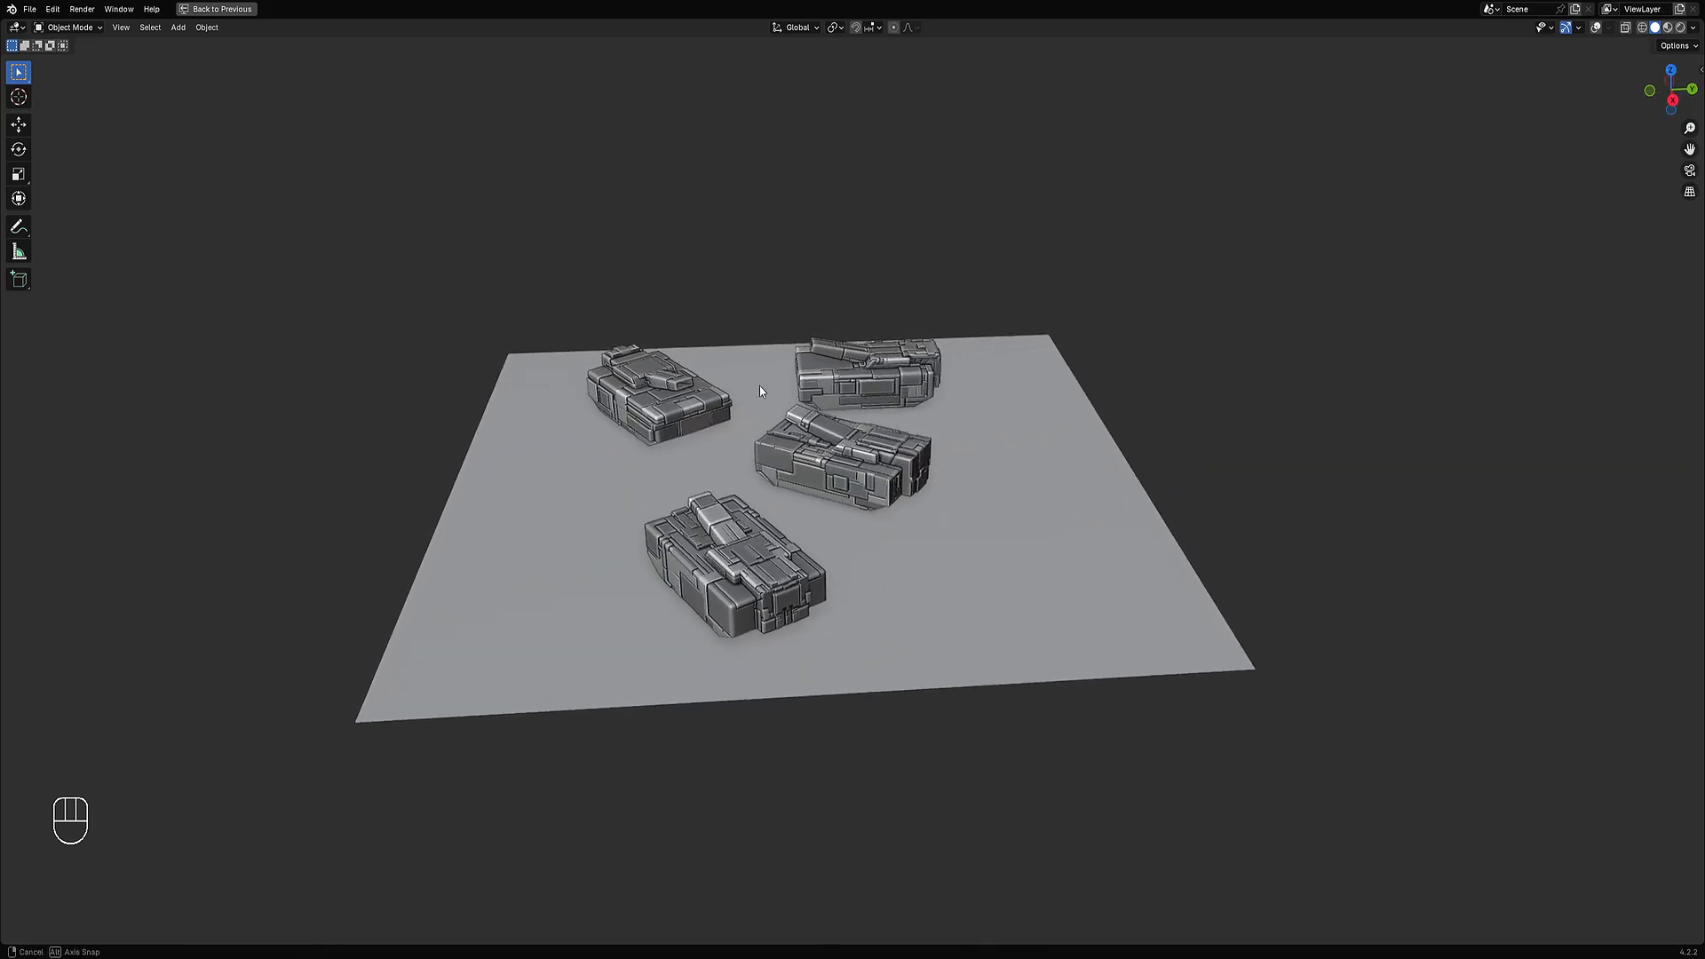
pyautogui.moveTo(760, 386); pyautogui.dragTo(822, 396, button='middle')
pyautogui.scroll(-1, 822, 396)
pyautogui.scroll(2, 826, 399)
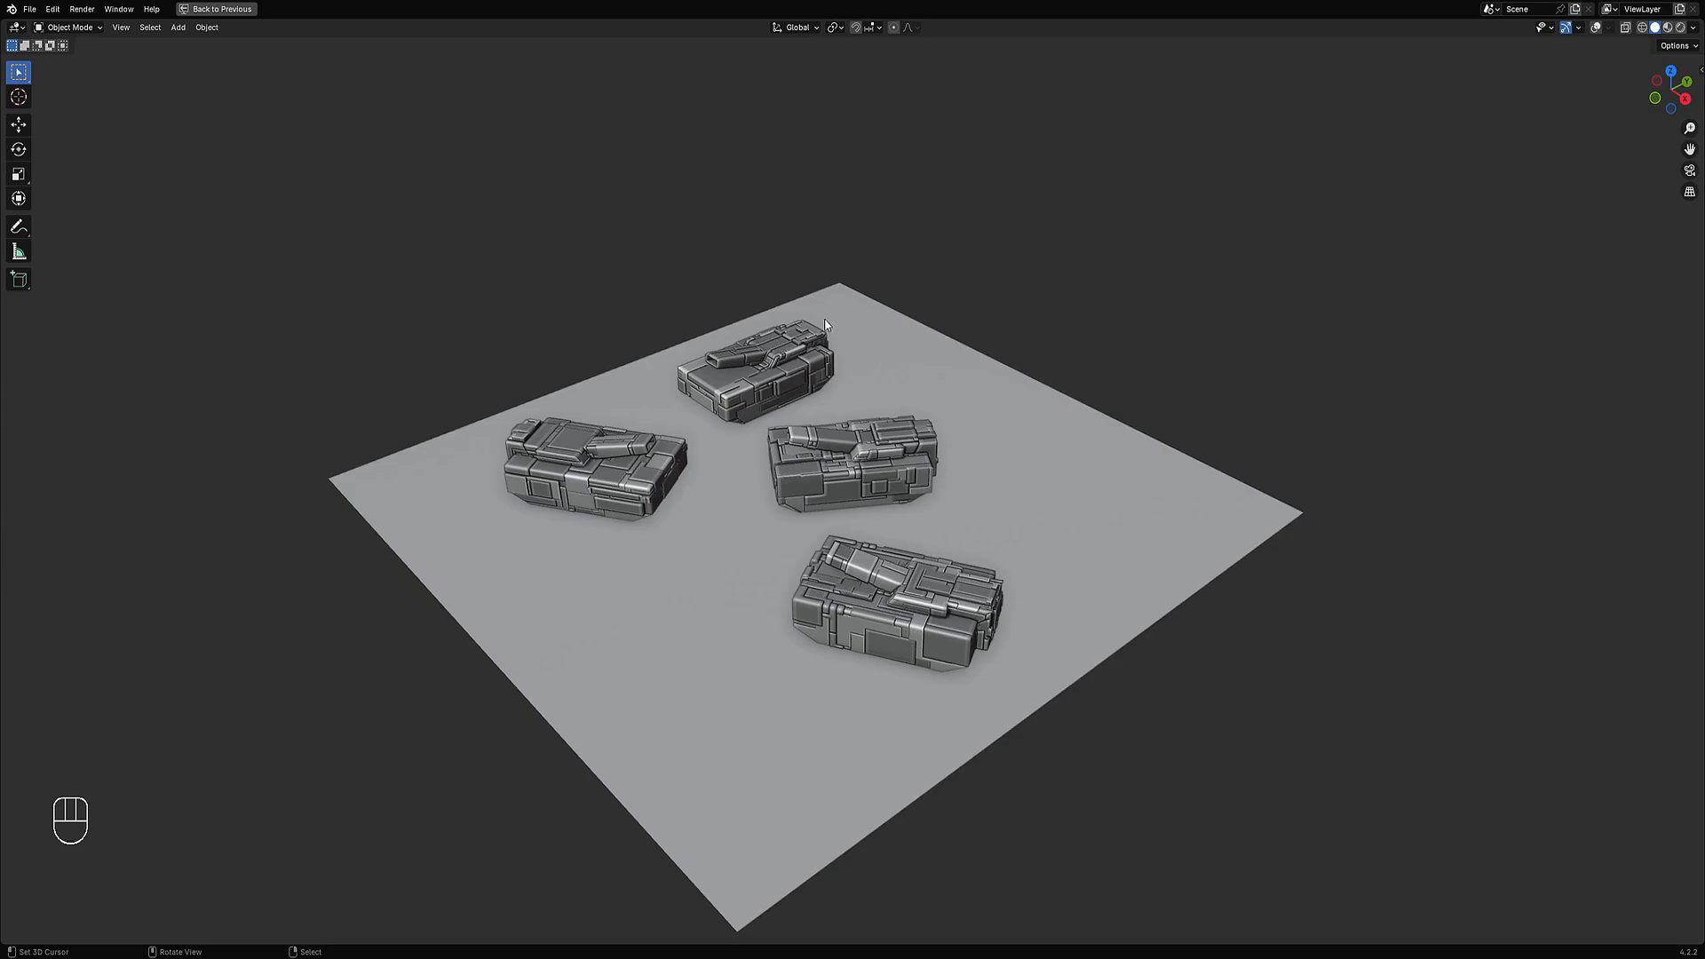
pyautogui.scroll(-3, 821, 303)
pyautogui.moveTo(909, 456); pyautogui.dragTo(622, 390, button='middle')
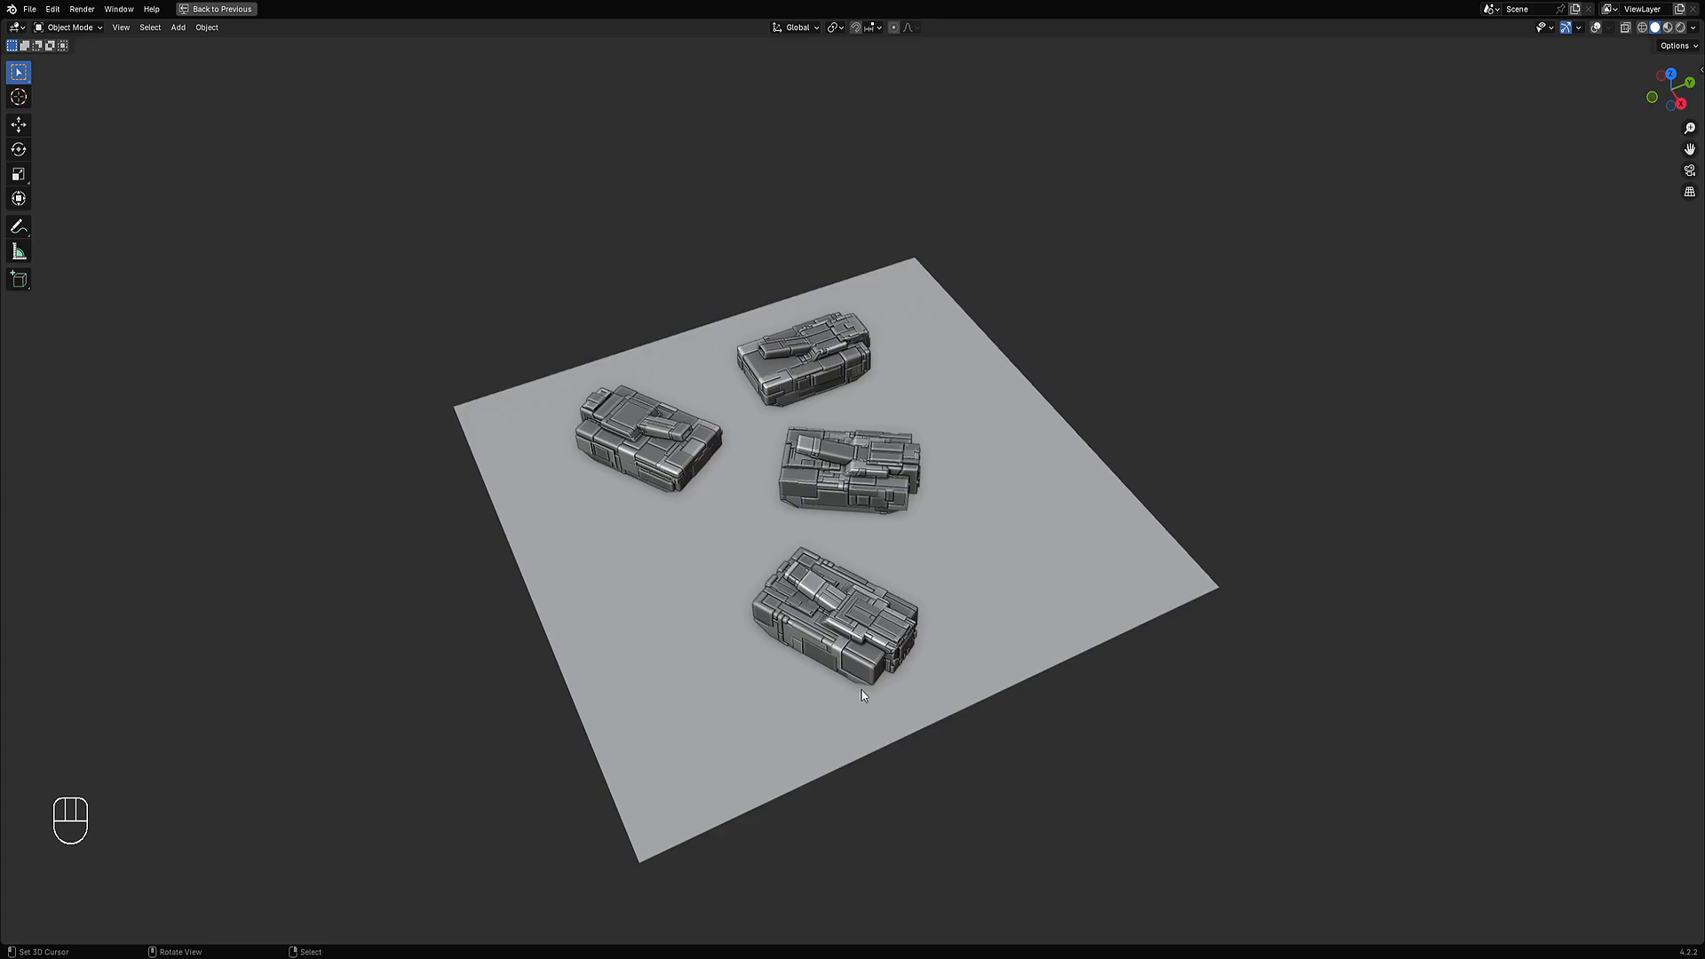
pyautogui.moveTo(977, 590)
pyautogui.mouseDown(button='middle')
pyautogui.moveTo(967, 563)
pyautogui.moveTo(965, 588)
pyautogui.mouseUp(button='middle')
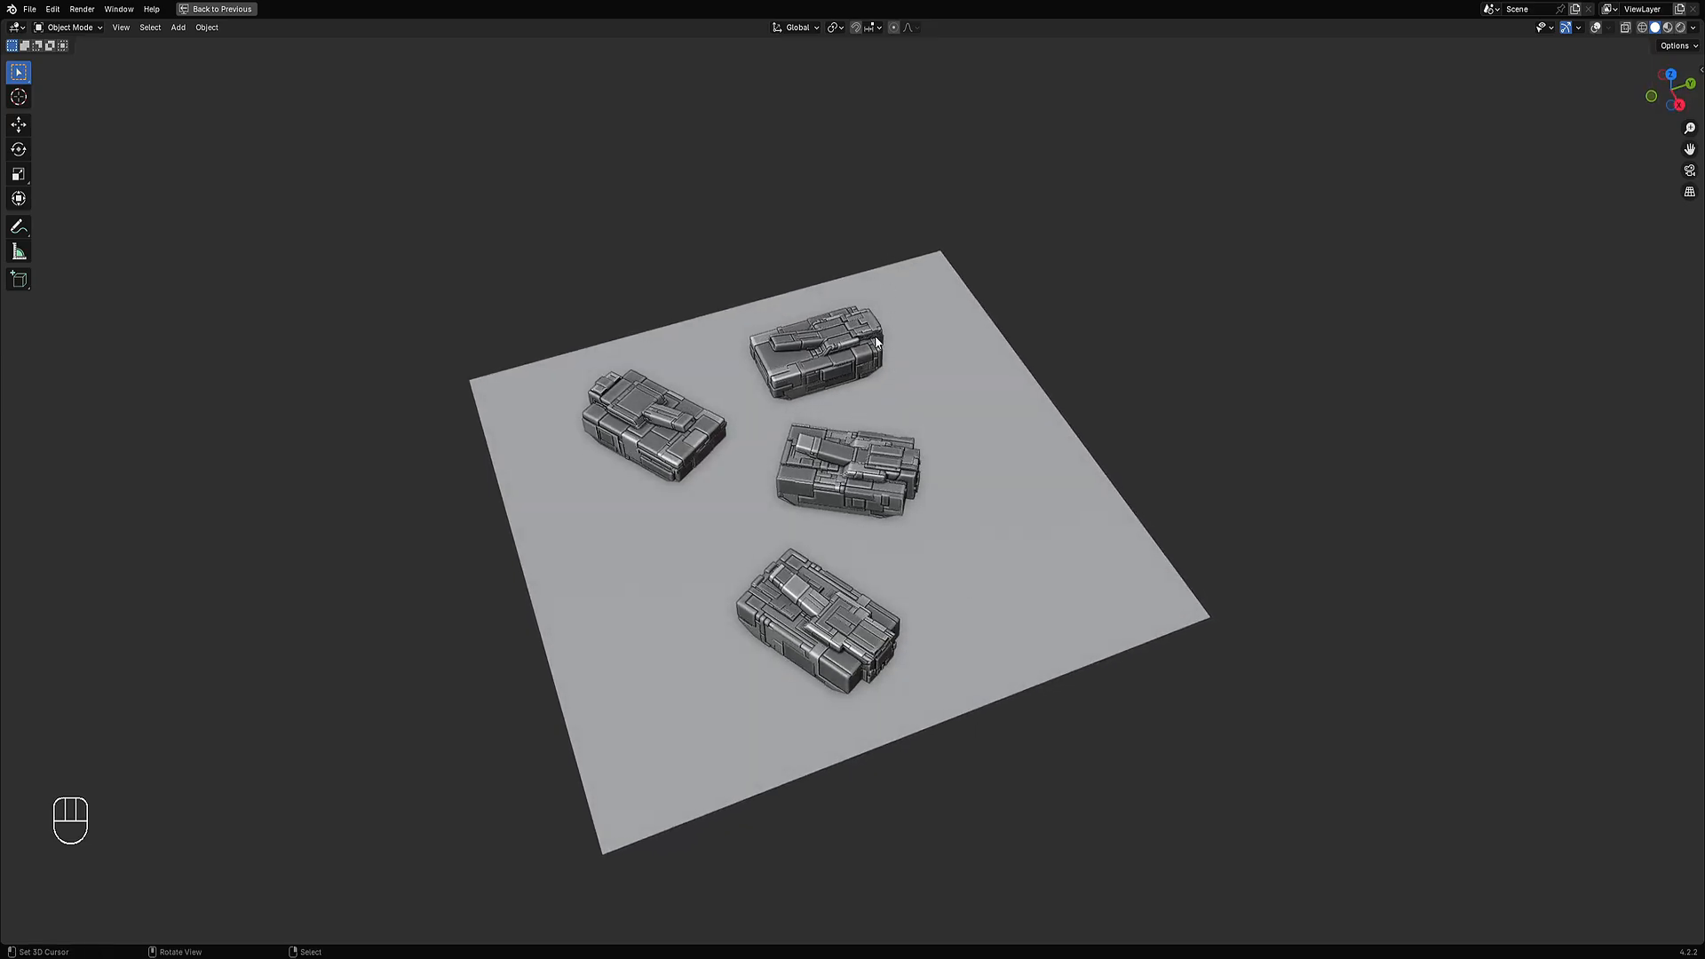
pyautogui.moveTo(880, 344)
pyautogui.mouseDown(button='middle')
pyautogui.moveTo(902, 335)
pyautogui.moveTo(960, 419)
pyautogui.moveTo(997, 370)
pyautogui.mouseUp(button='middle')
# Return the maximized viewport to rendered shading and inspect the tanks on the gravel ground from several angles.
pyautogui.press('z')
pyautogui.click(1050, 334)
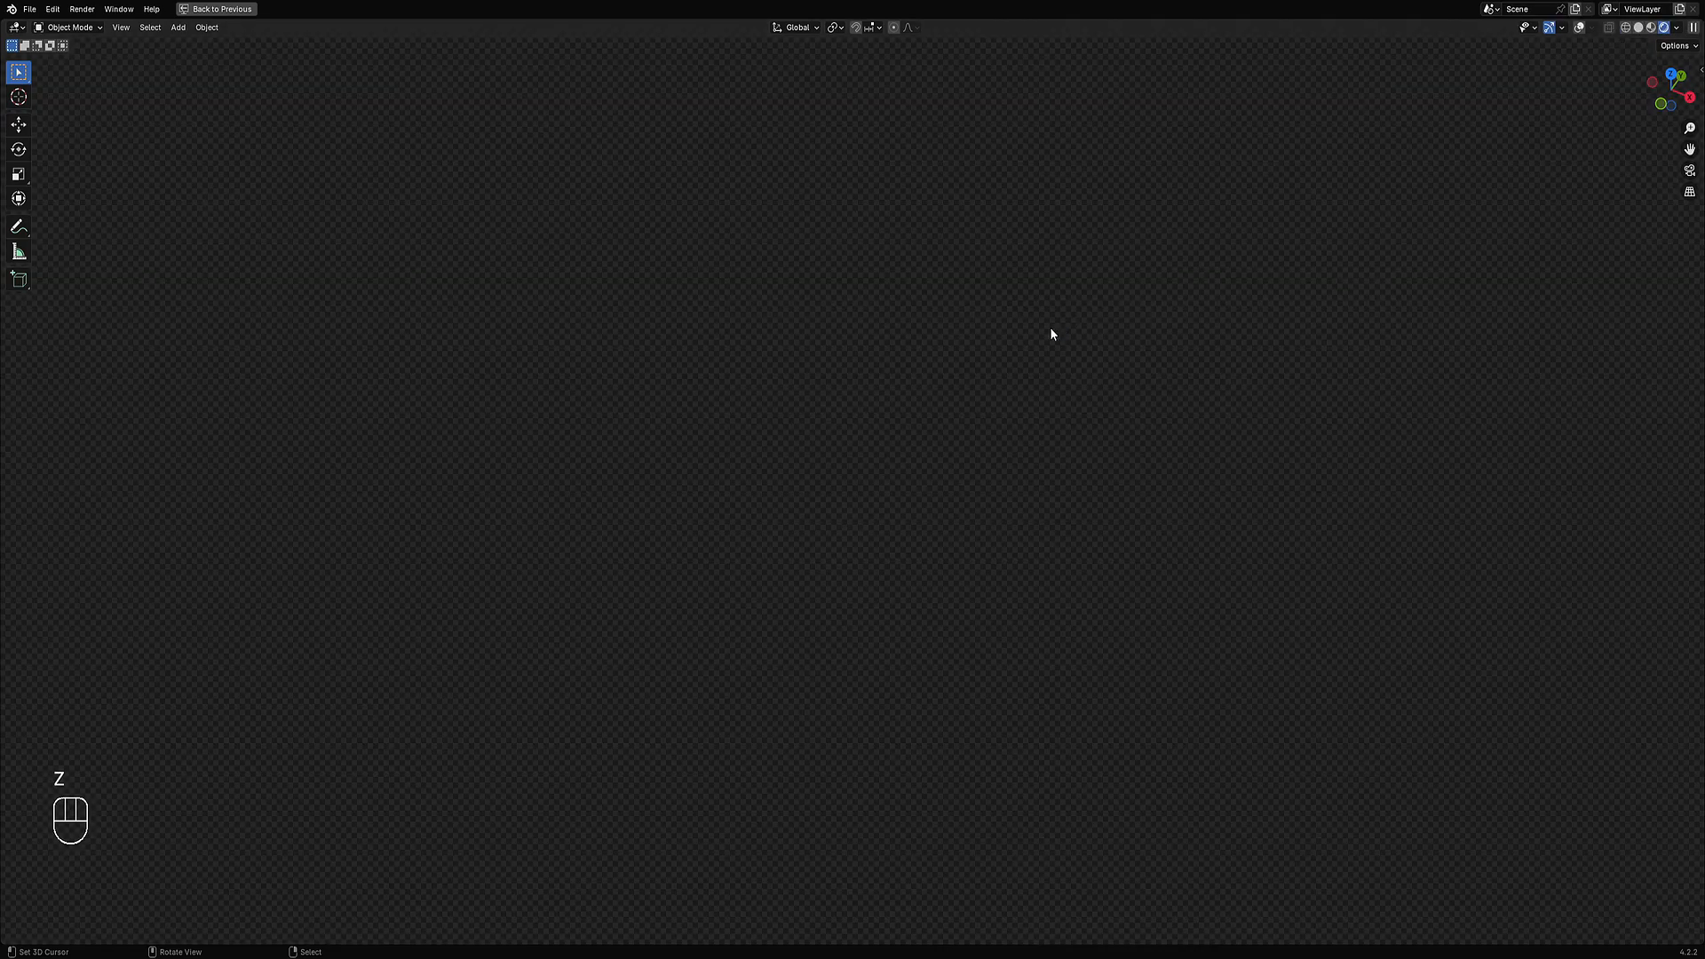
pyautogui.scroll(3, 1040, 337)
pyautogui.scroll(-3, 1036, 334)
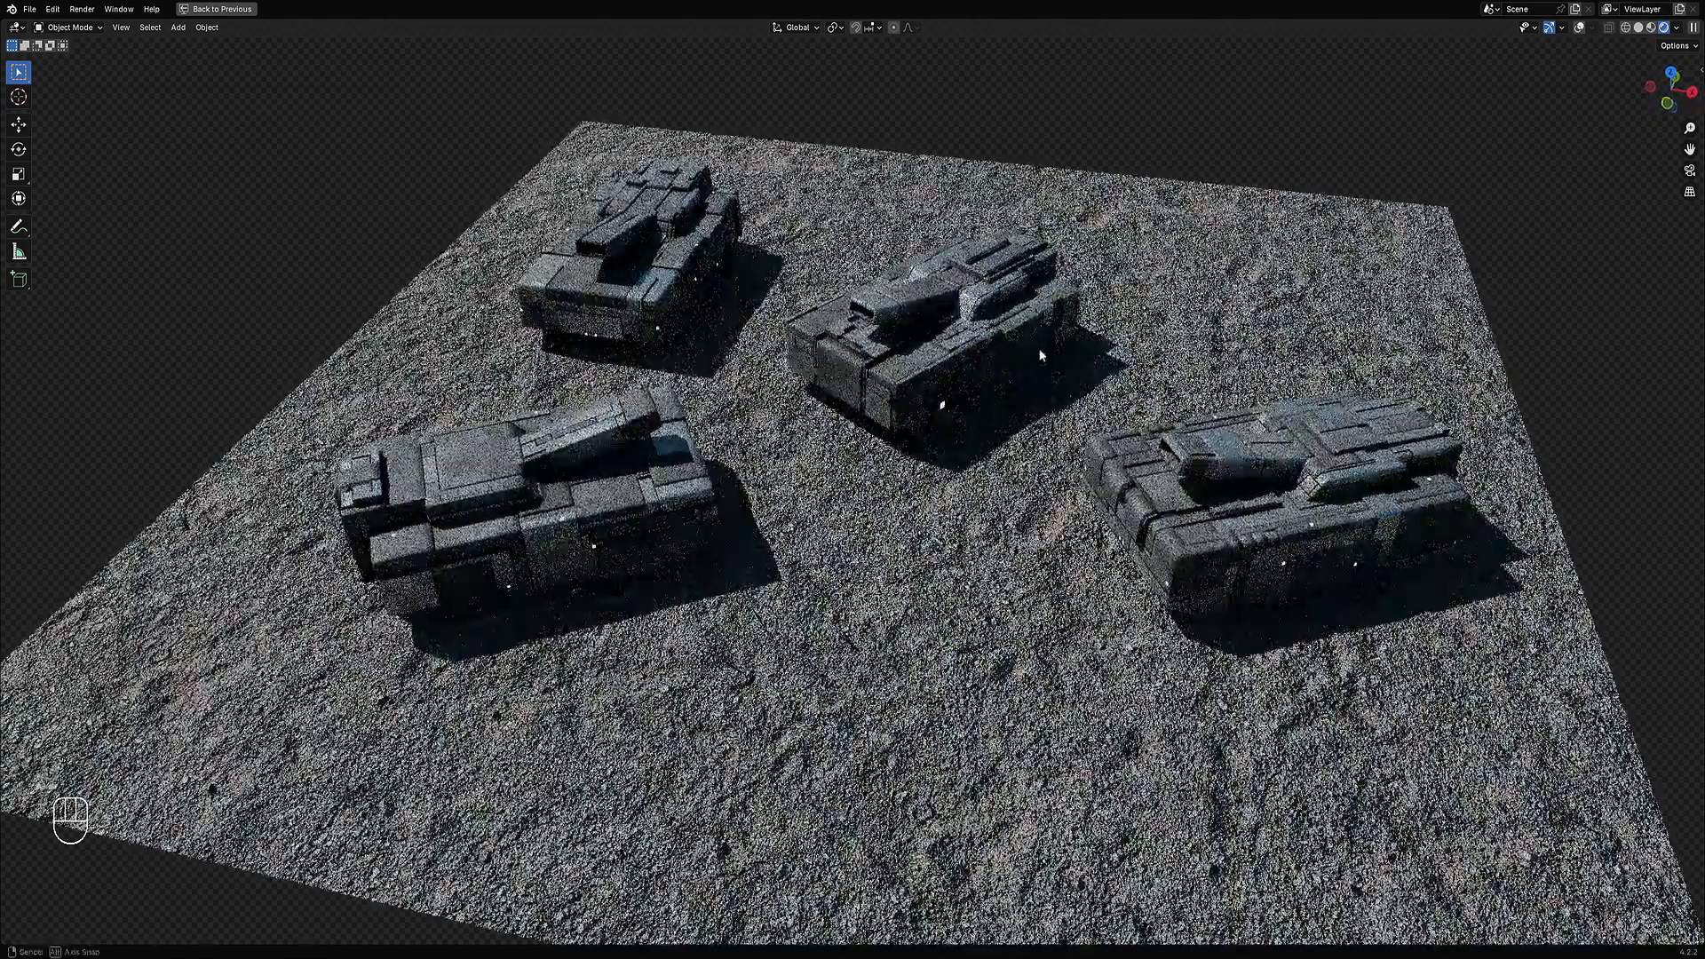
pyautogui.moveTo(1036, 334); pyautogui.dragTo(923, 350, button='middle')
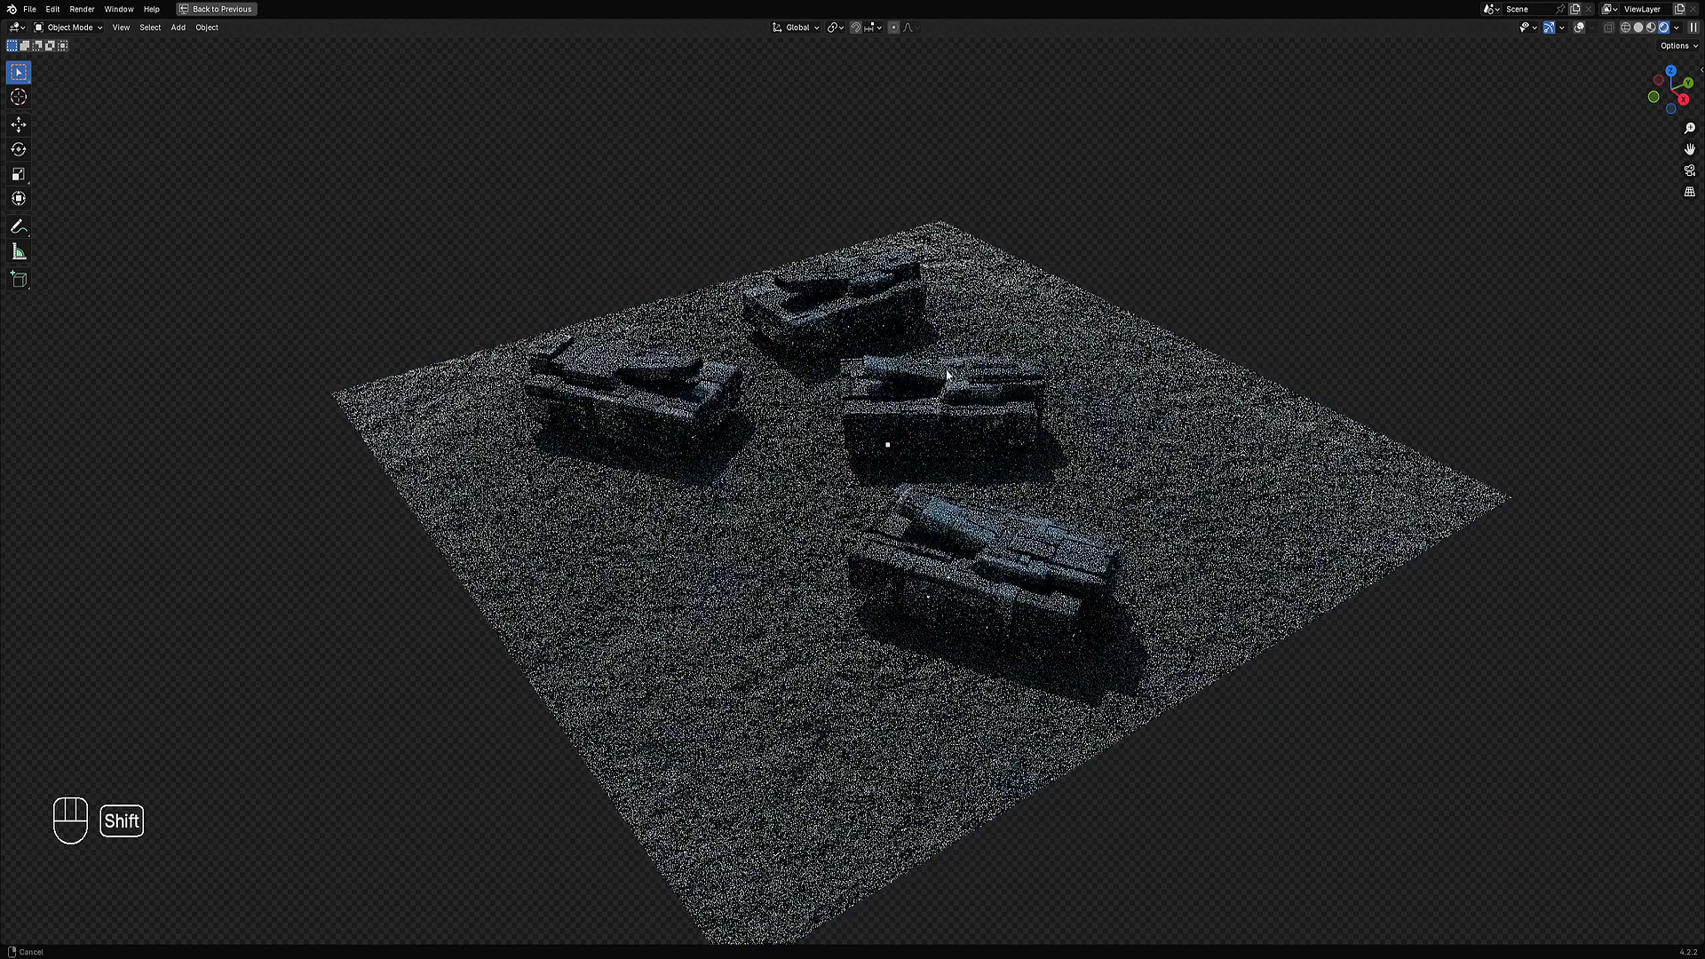
pyautogui.scroll(2, 923, 349)
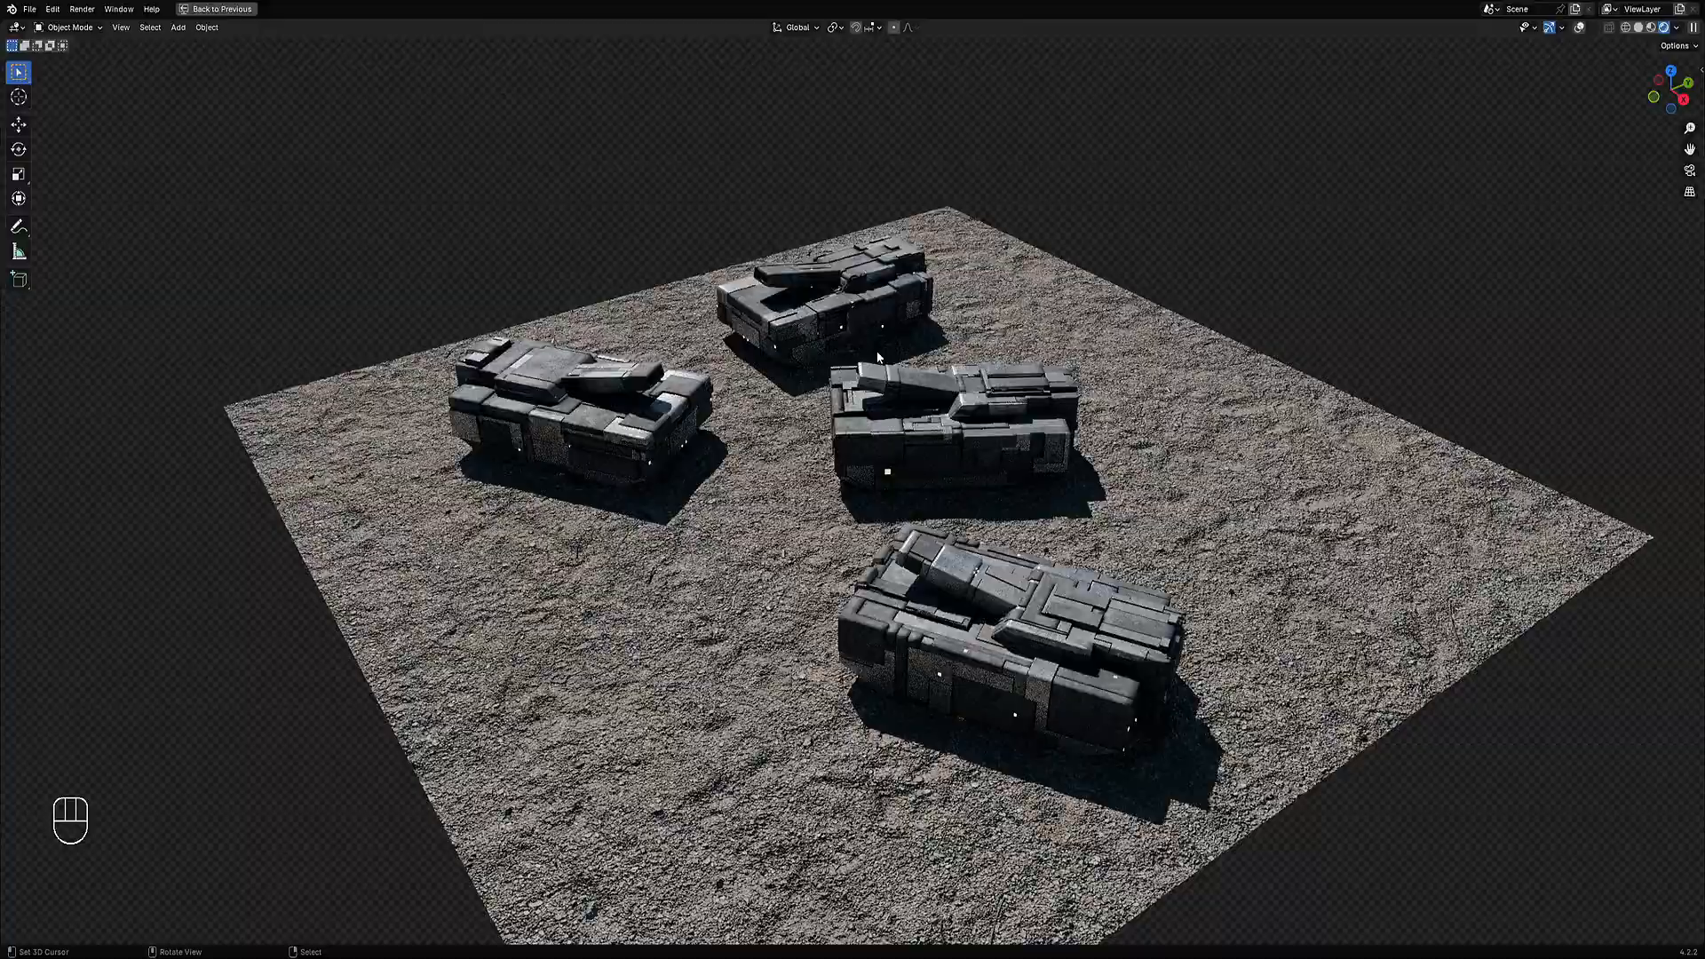
pyautogui.moveTo(877, 356); pyautogui.dragTo(949, 396, button='middle')
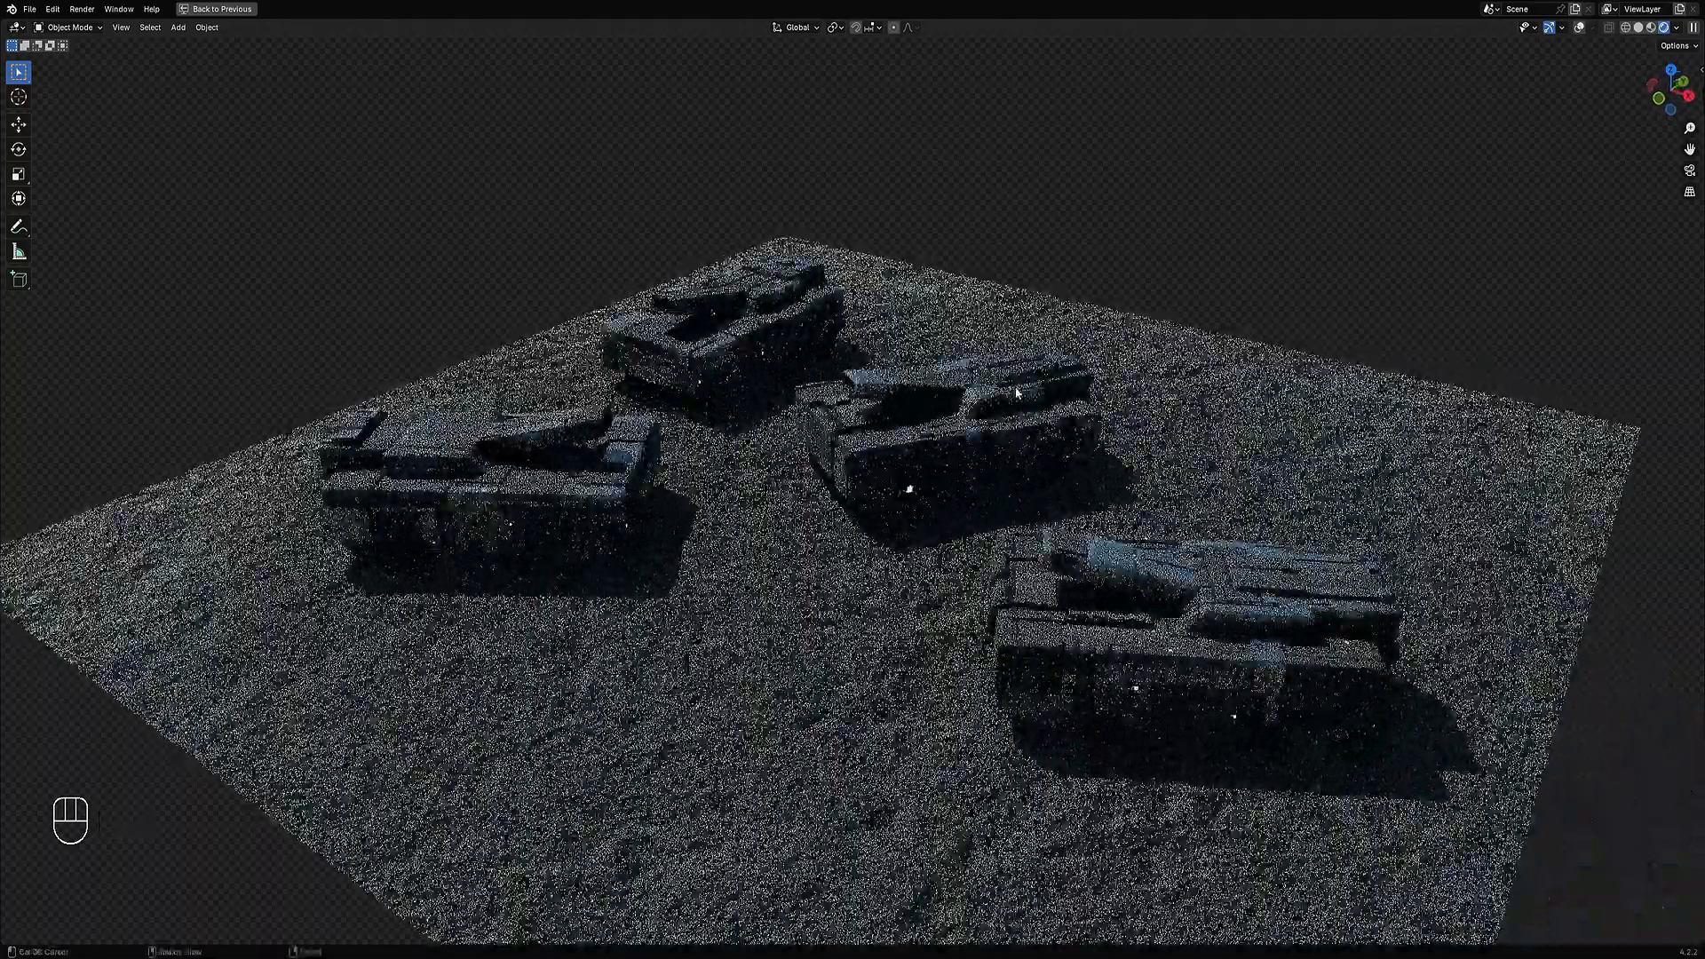